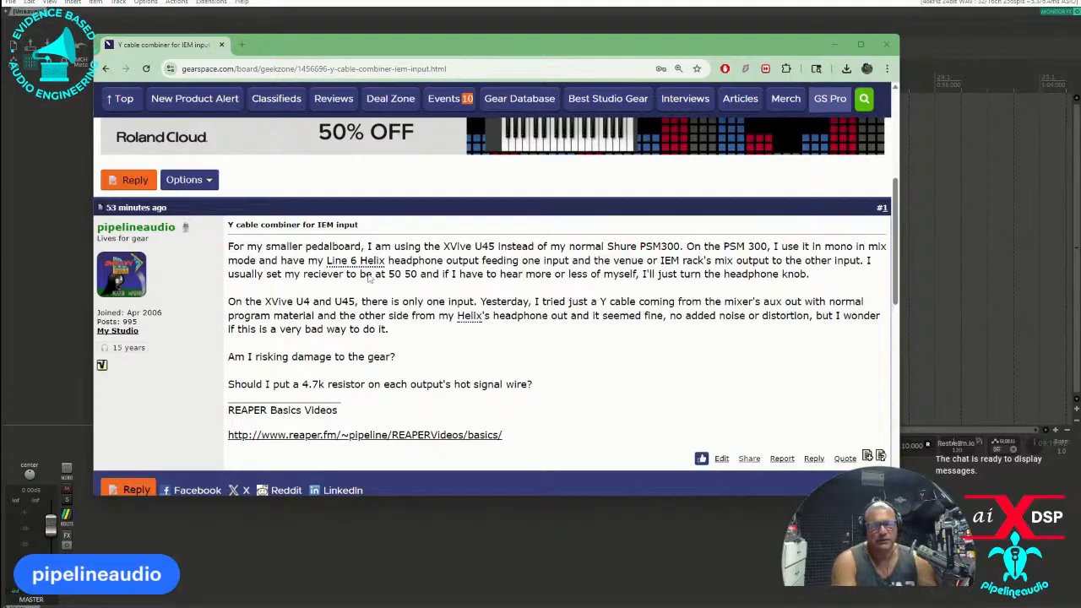
Edit the opening forum post so its first paragraph ends with "the Helix's headphone knob." and save the change.
{"action": "left_click_drag", "start_coordinate": [396, 44], "coordinate": [323, 0]}
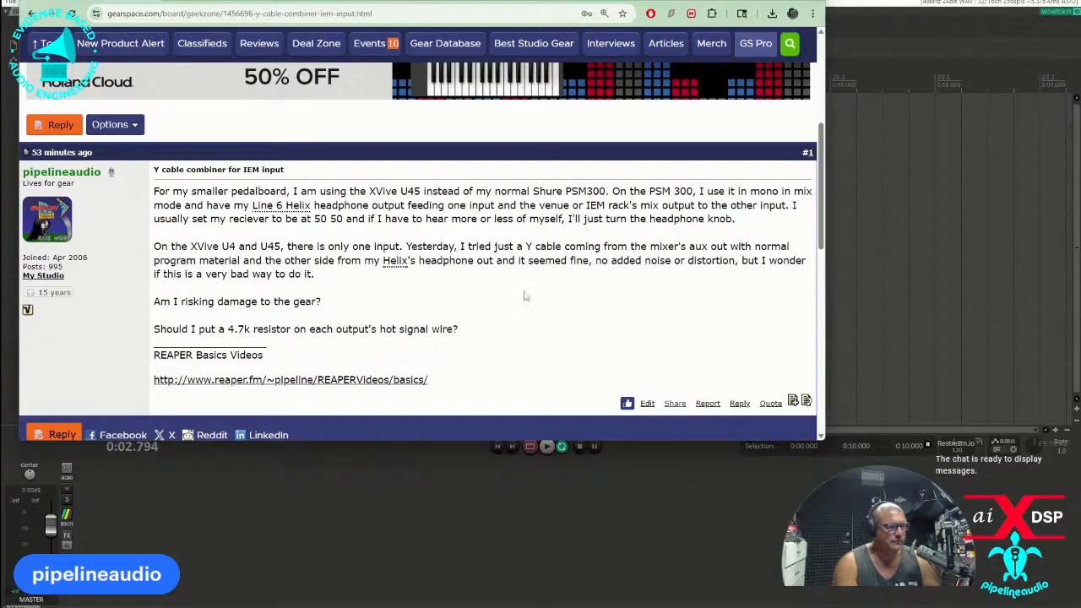
{"action": "left_click", "coordinate": [646, 403]}
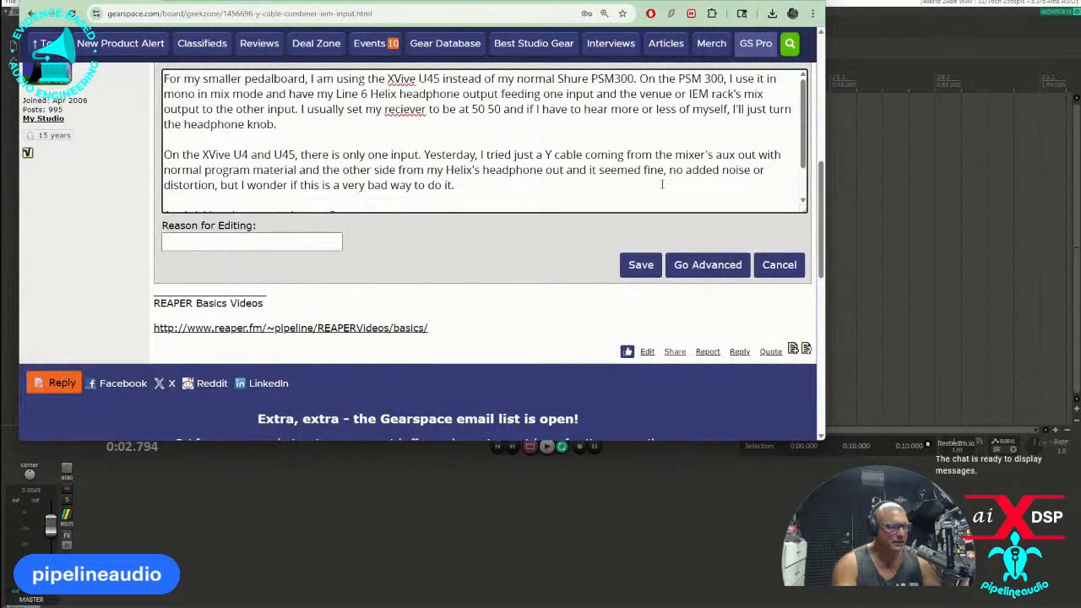
{"action": "left_click", "coordinate": [277, 125]}
{"action": "key", "text": "BackSpace"}
{"action": "left_click", "coordinate": [184, 124]}
{"action": "type", "text": "Helix "}
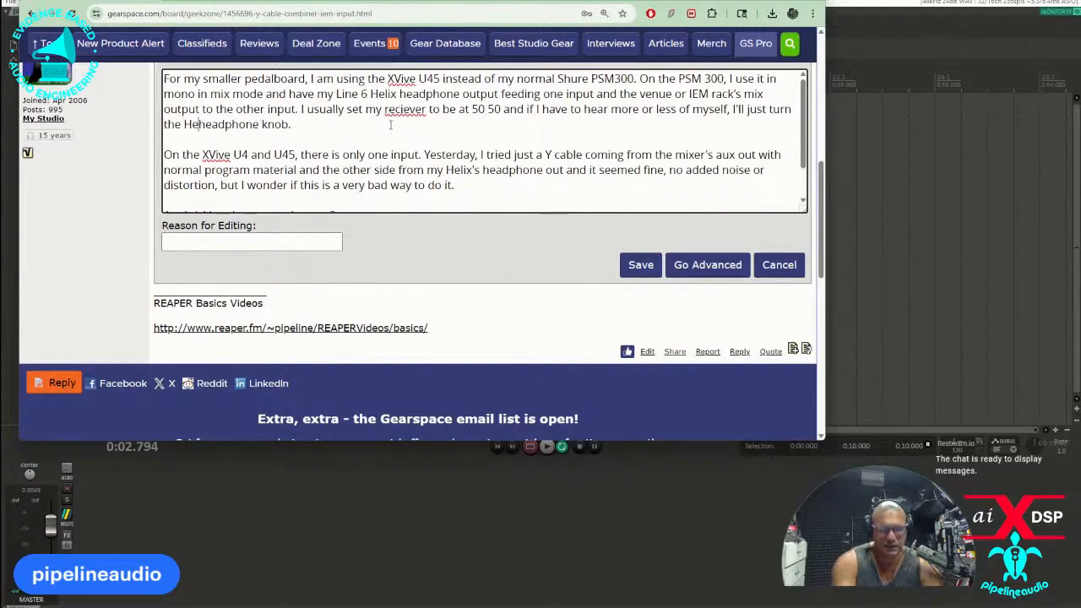
{"action": "type", "text": "'s"}
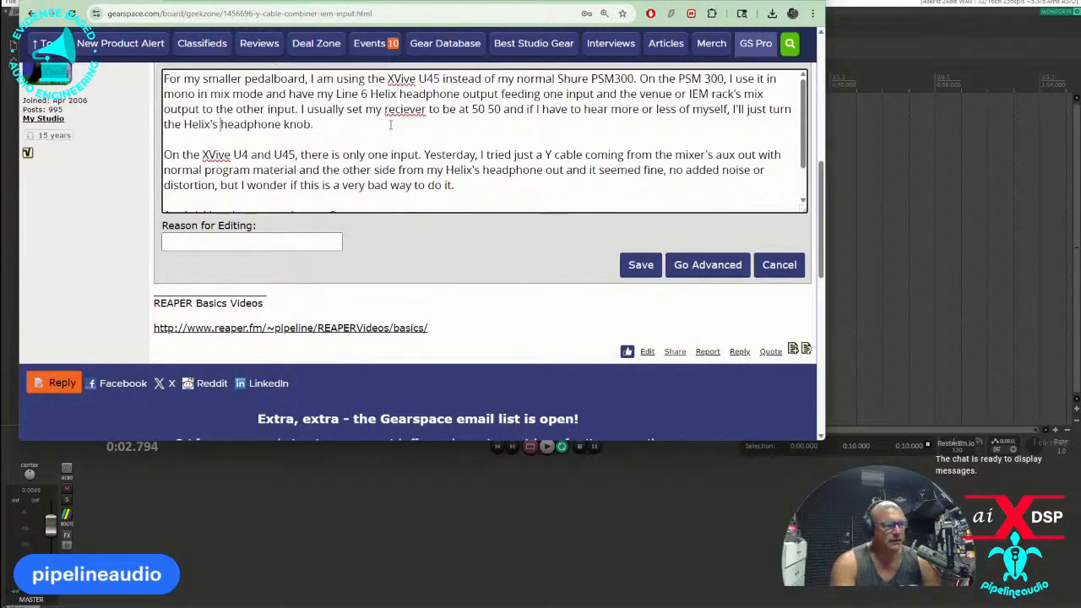
{"action": "left_click", "coordinate": [635, 265]}
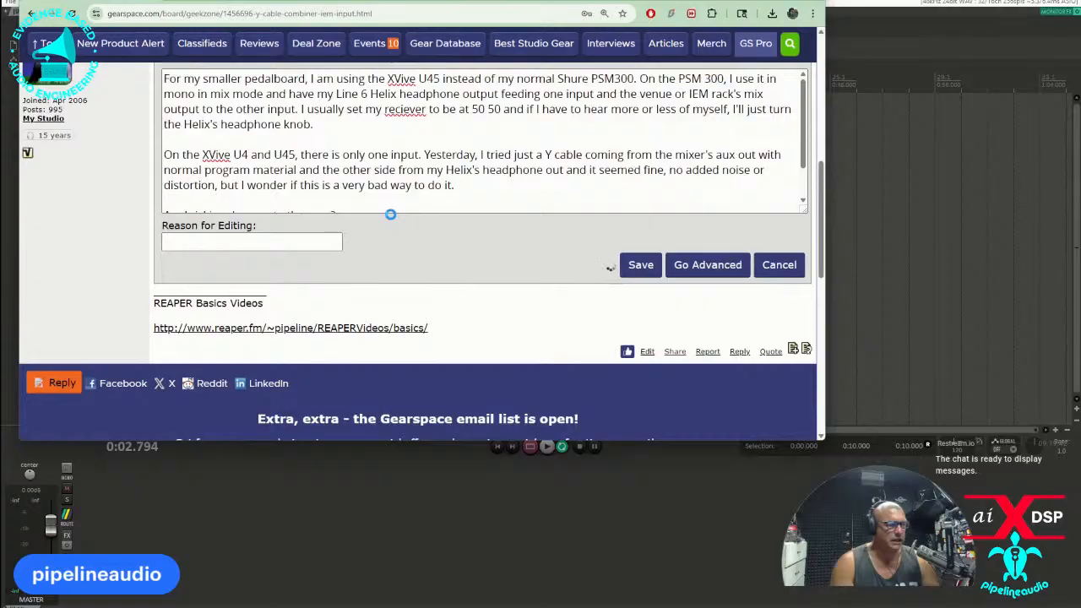
{"action": "scroll", "coordinate": [338, 200], "scroll_direction": "up", "scroll_amount": 2}
{"action": "scroll", "coordinate": [336, 200], "scroll_direction": "up", "scroll_amount": 1}
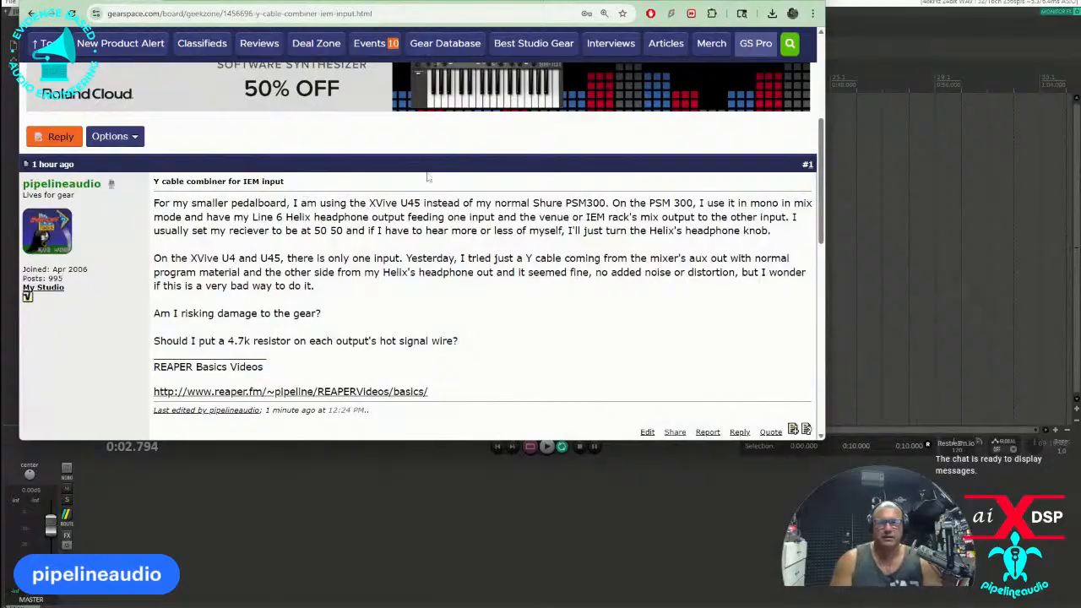
Switch to REAPER and open the project Hula Night 10-10-25.RPP from the Hula Night 10-10-25 folder on Local Disk (K:).
{"action": "left_click", "coordinate": [760, 1]}
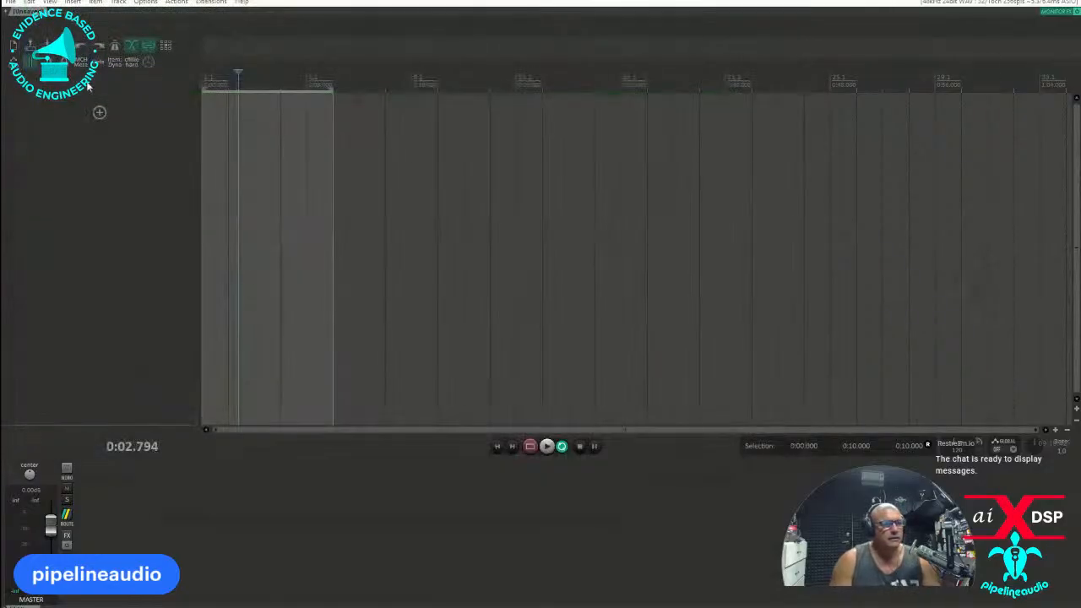
{"action": "left_click", "coordinate": [30, 50]}
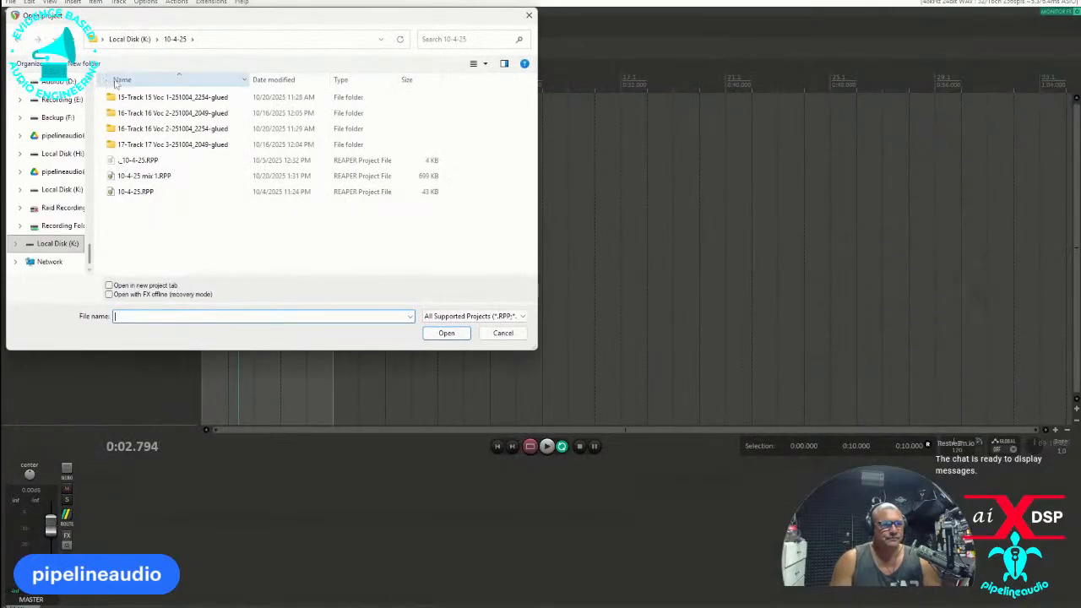
{"action": "left_click", "coordinate": [131, 39]}
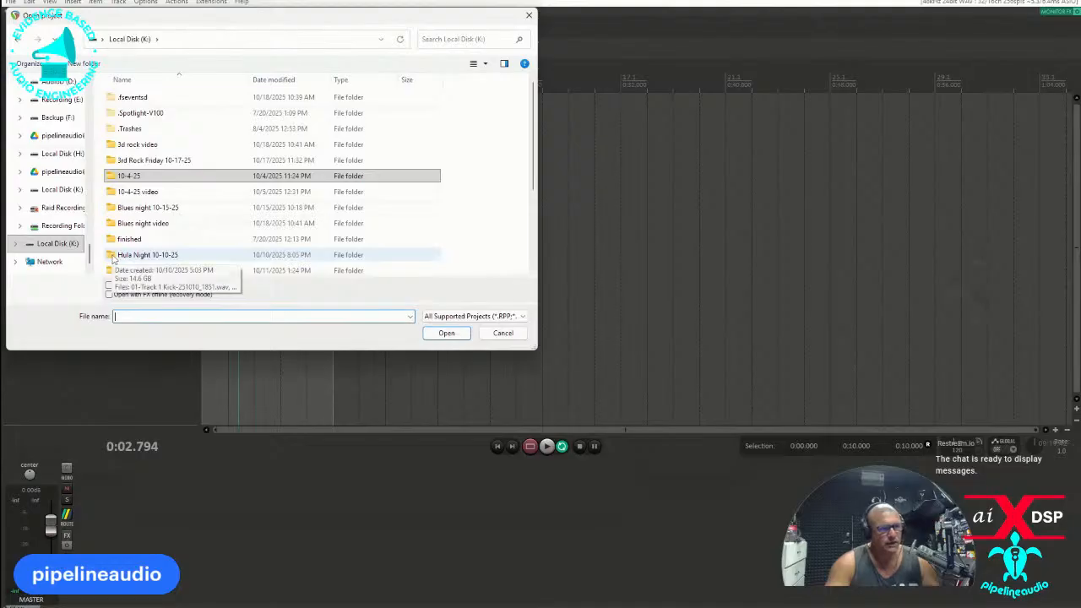
{"action": "double_click", "coordinate": [127, 255]}
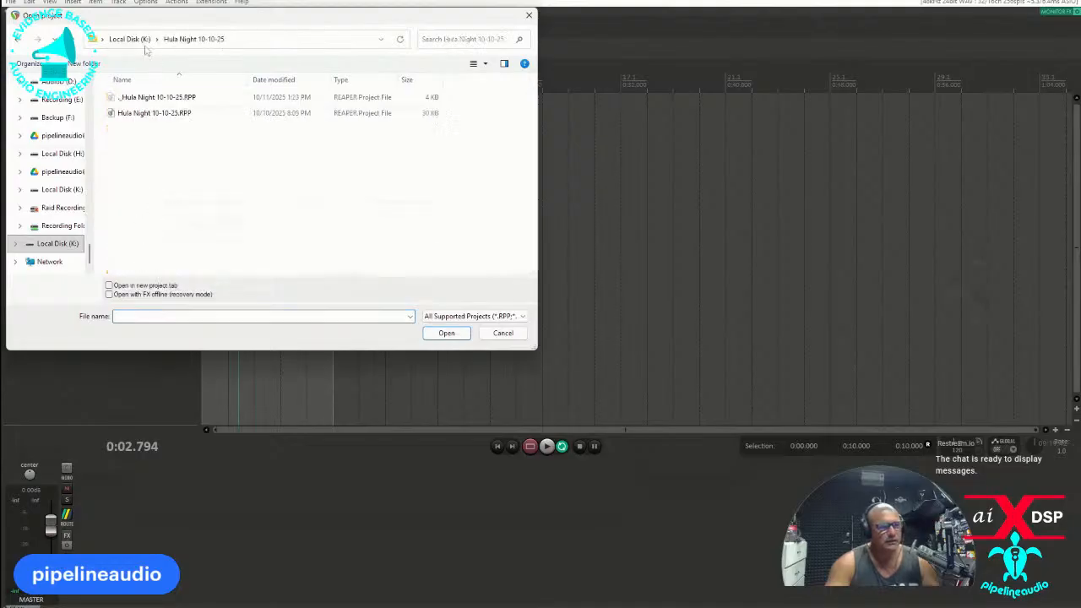
{"action": "left_click", "coordinate": [132, 40]}
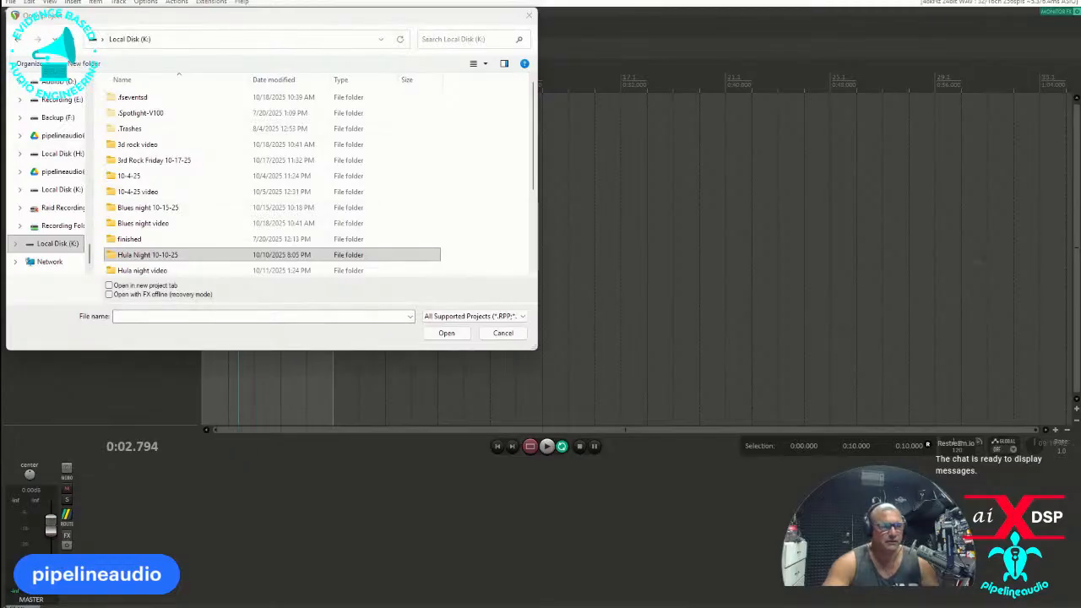
{"action": "scroll", "coordinate": [200, 213], "scroll_direction": "down", "scroll_amount": 3}
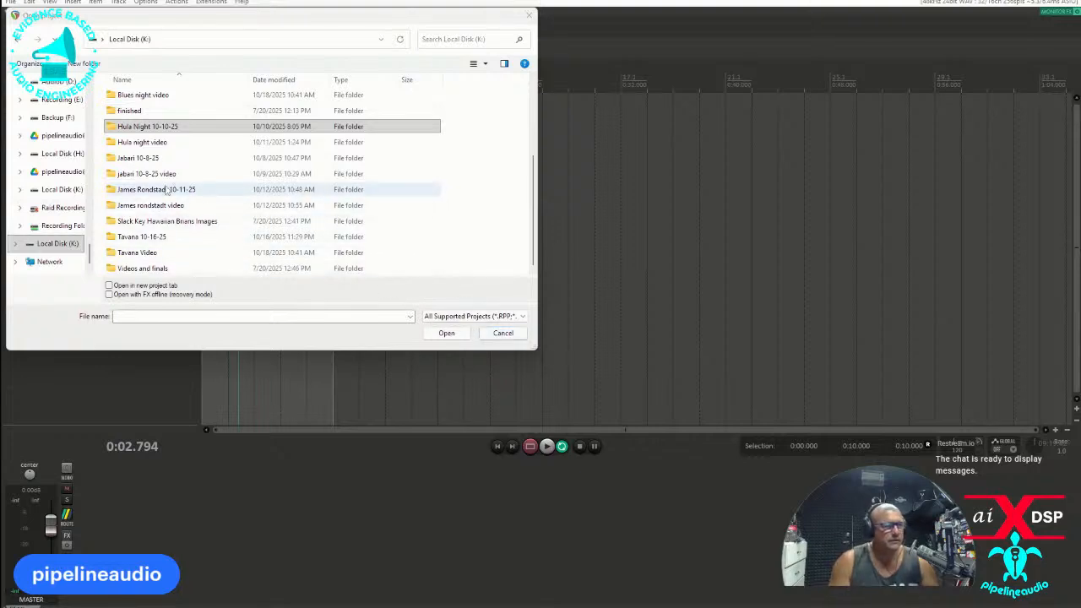
{"action": "left_click", "coordinate": [145, 127]}
{"action": "double_click", "coordinate": [145, 126]}
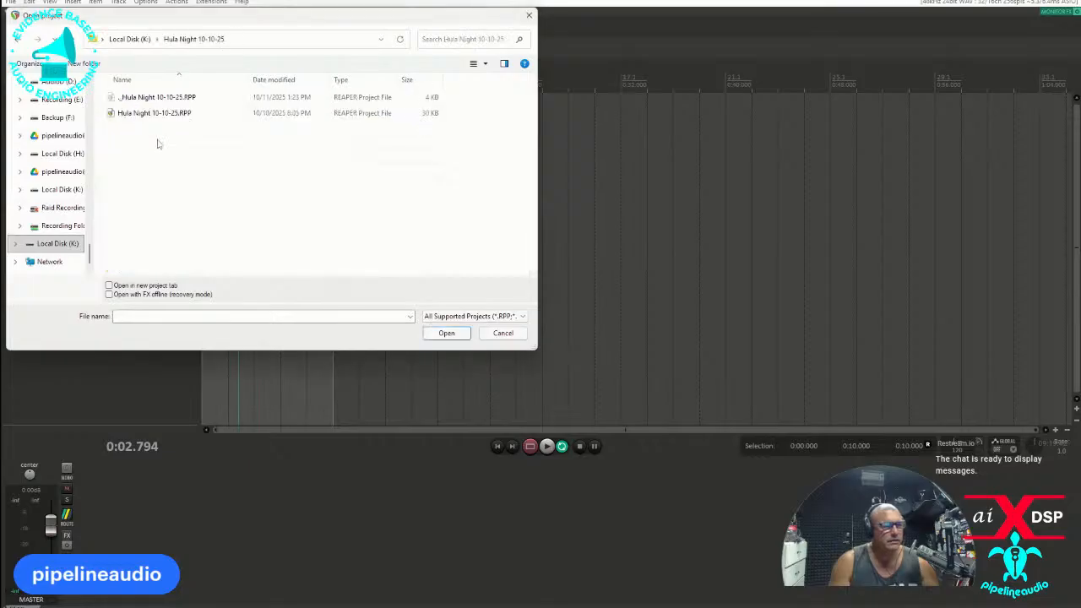
{"action": "double_click", "coordinate": [144, 115]}
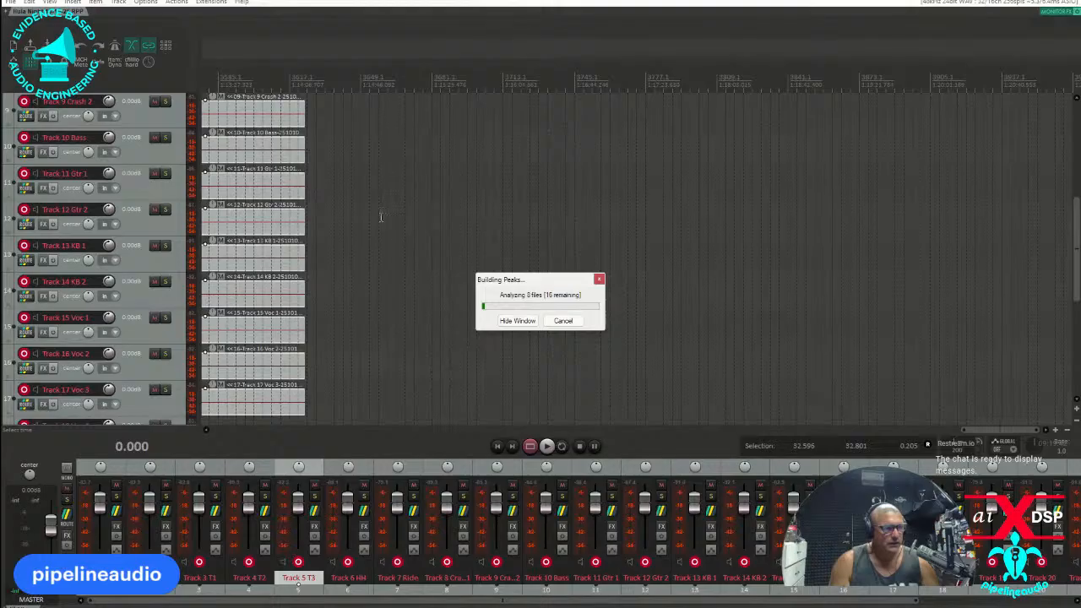
Save a copy of the project in the same folder as "Hula Night 10-10-25 mix 1".
{"action": "left_click", "coordinate": [11, 3]}
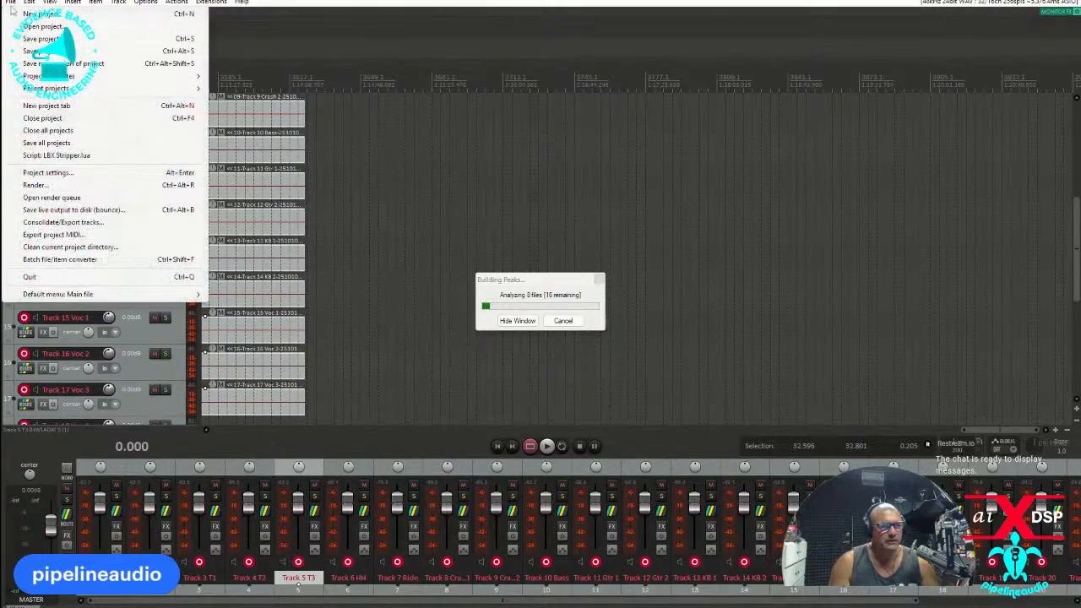
{"action": "left_click", "coordinate": [61, 50]}
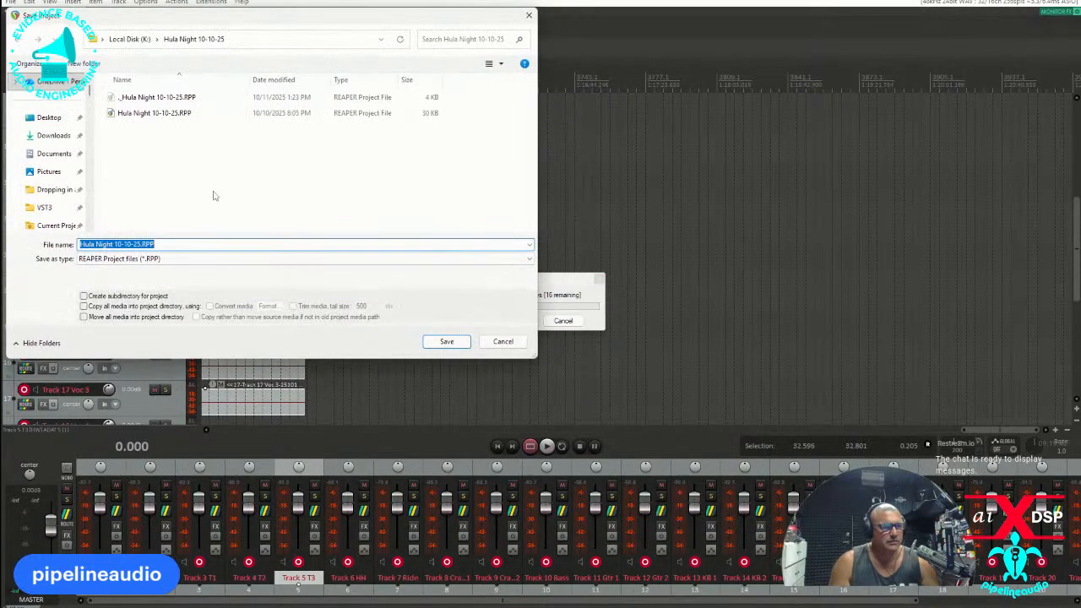
{"action": "left_click_drag", "start_coordinate": [138, 243], "coordinate": [157, 244]}
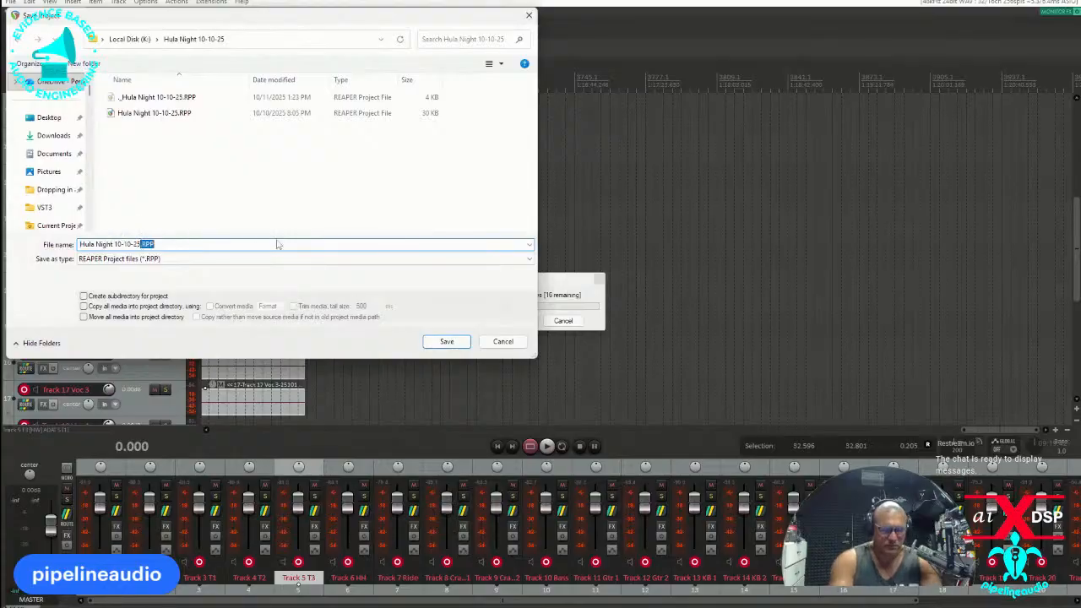
{"action": "type", "text": "mix 1"}
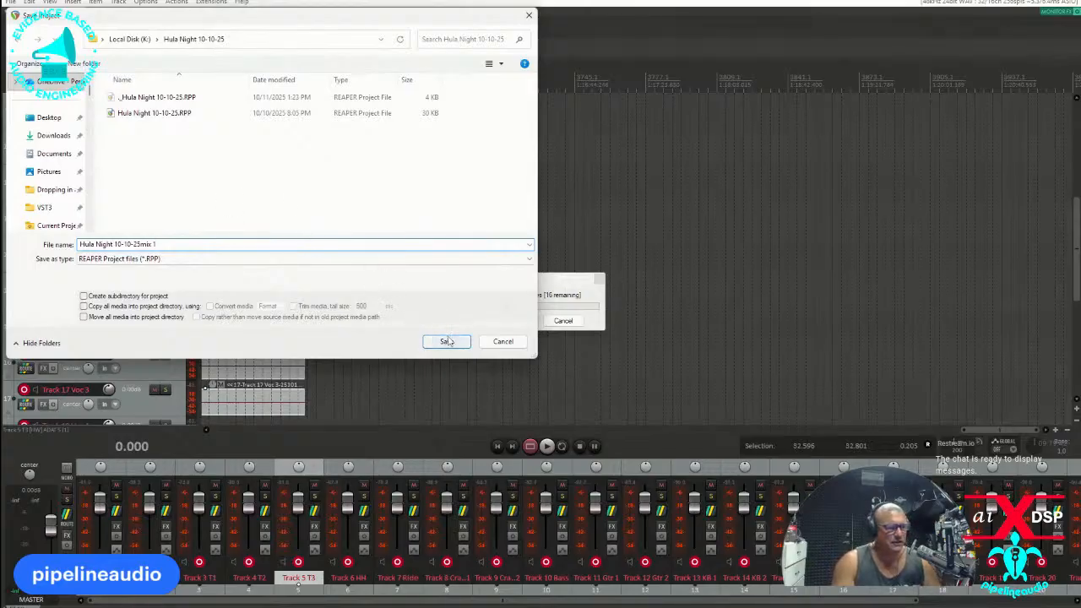
{"action": "left_click", "coordinate": [140, 244]}
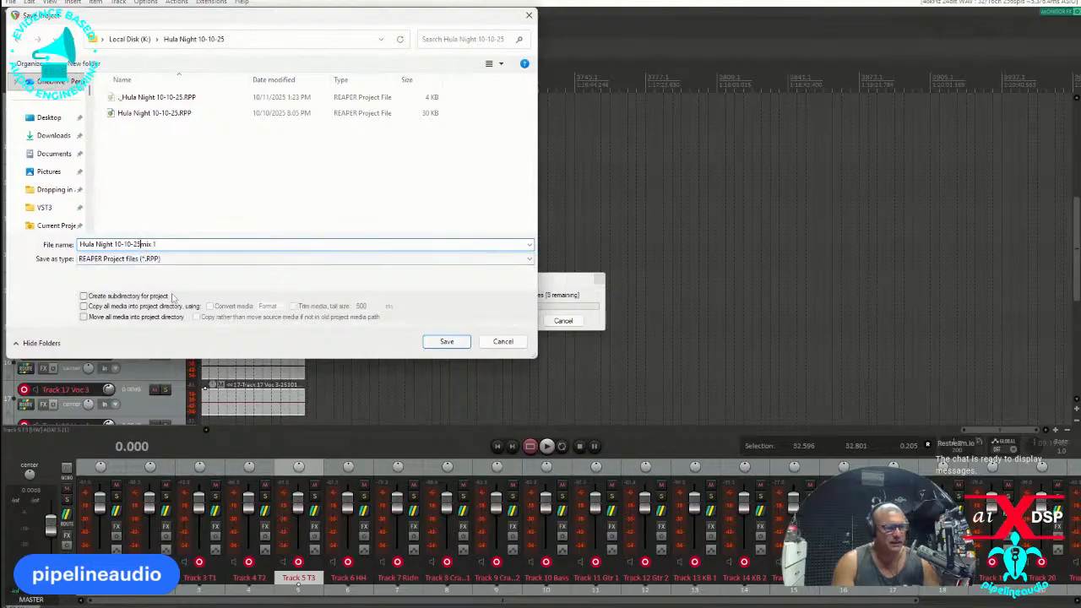
{"action": "left_click", "coordinate": [439, 346]}
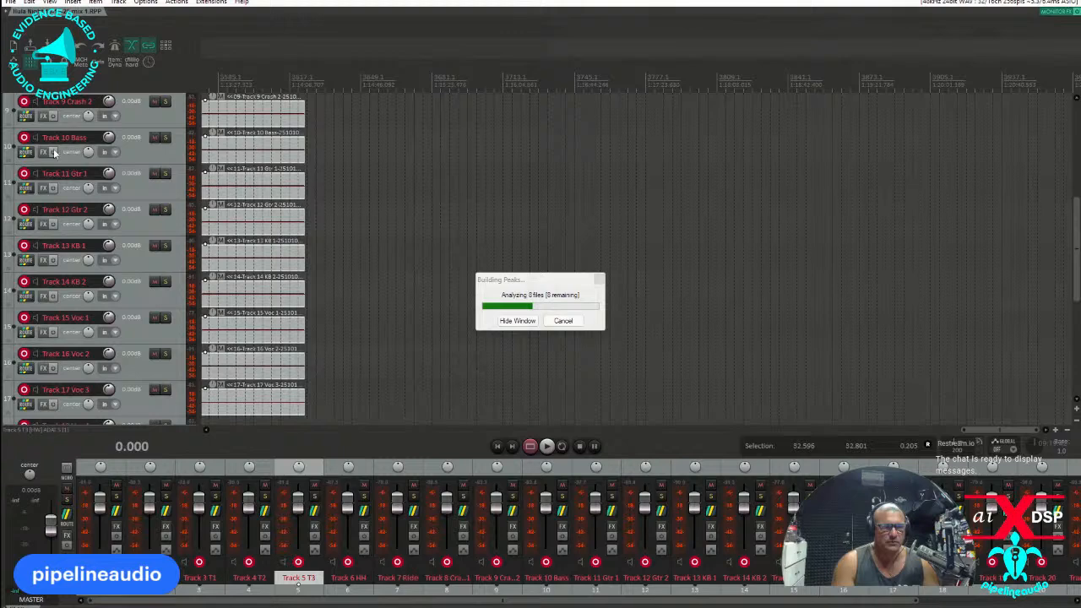
Disarm recording on all tracks and remove their hardware outputs with the cfillion script.
{"action": "left_click", "coordinate": [143, 143]}
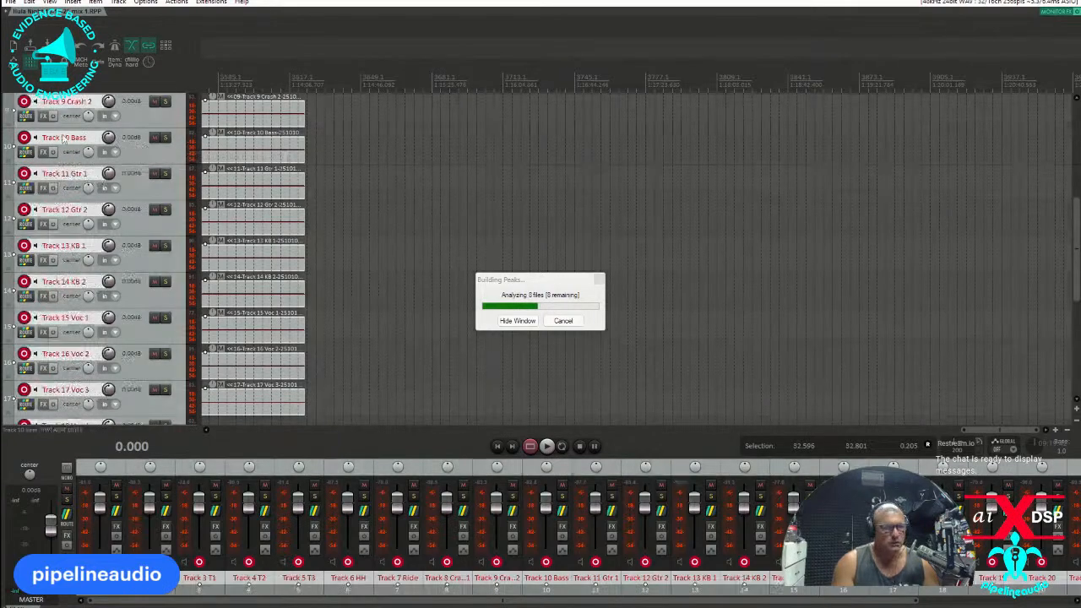
{"action": "left_click", "coordinate": [24, 137]}
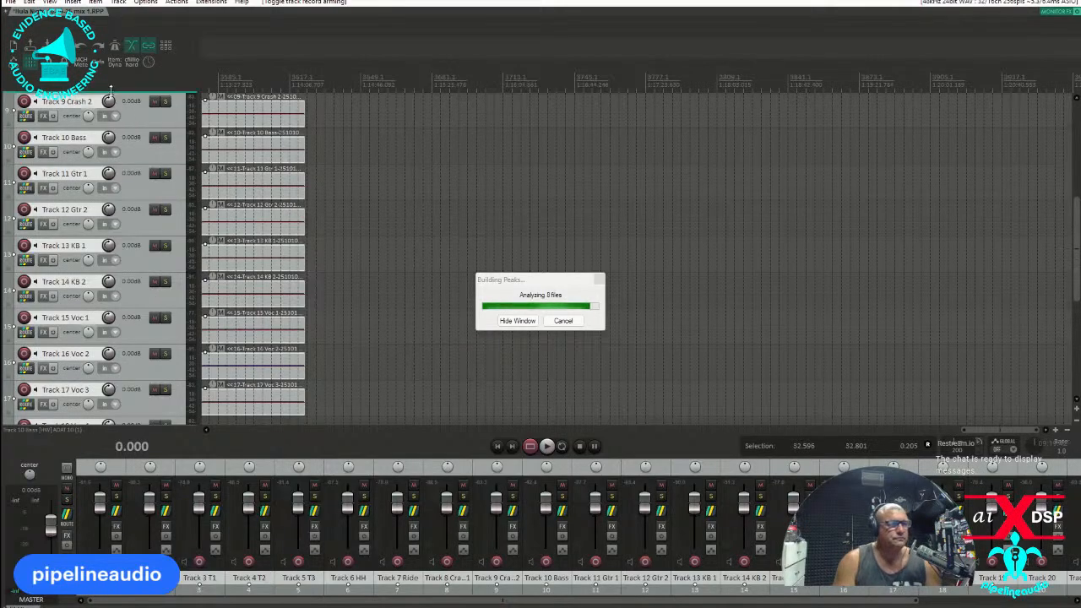
{"action": "left_click", "coordinate": [137, 112]}
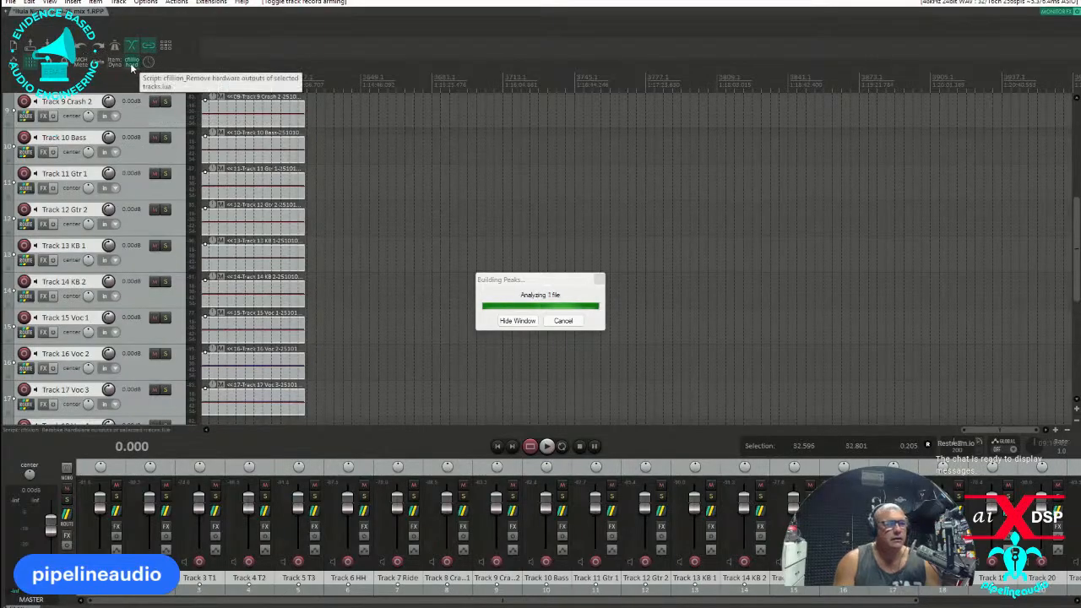
Delete the empty tracks 23 and 24 at the end of the track list.
{"action": "scroll", "coordinate": [169, 218], "scroll_direction": "down", "scroll_amount": 2}
{"action": "scroll", "coordinate": [323, 209], "scroll_direction": "down", "scroll_amount": 5}
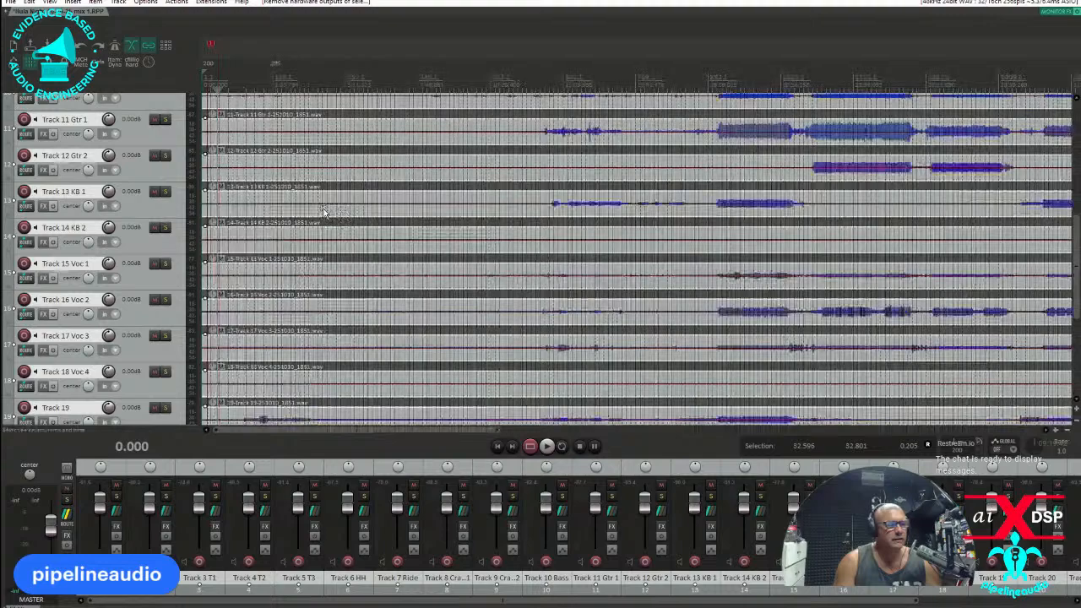
{"action": "scroll", "coordinate": [119, 253], "scroll_direction": "down", "scroll_amount": 6}
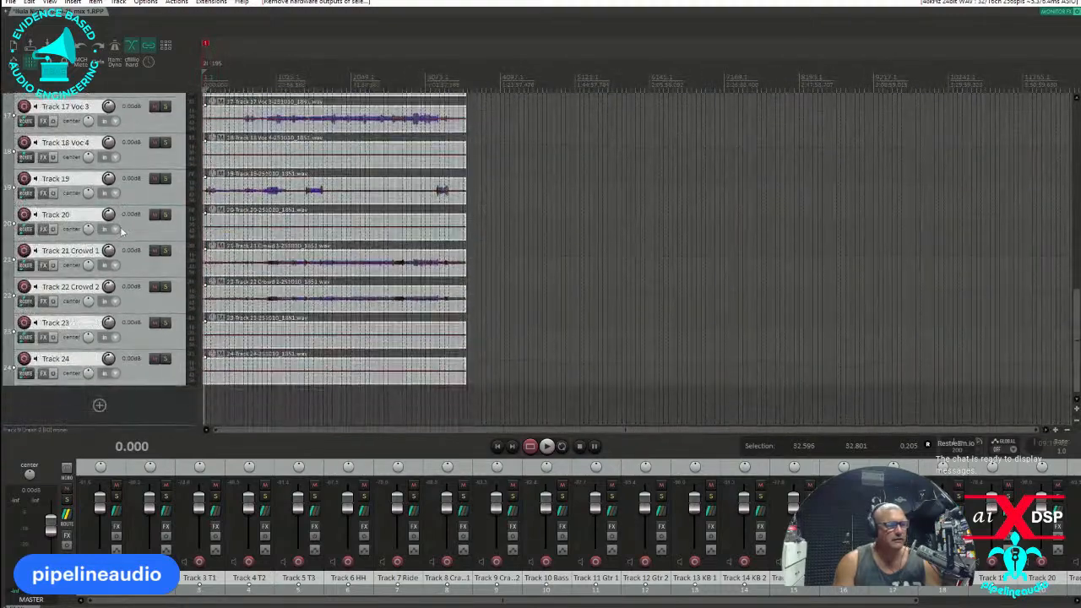
{"action": "left_click", "coordinate": [136, 361]}
{"action": "left_click", "coordinate": [132, 336], "text": "ctrl"}
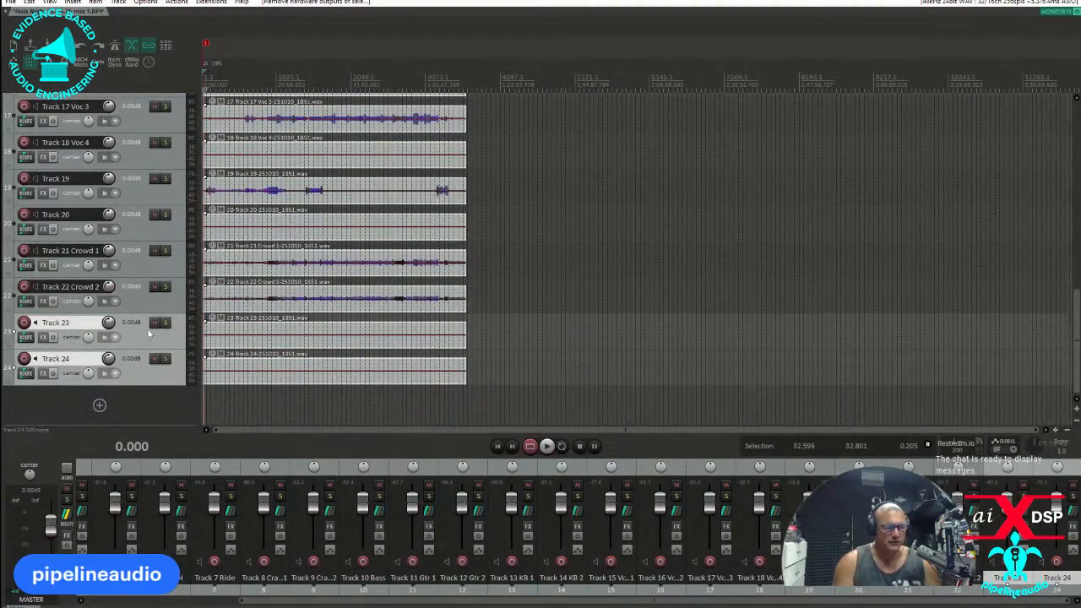
{"action": "key", "text": "Delete"}
{"action": "left_click", "coordinate": [529, 341]}
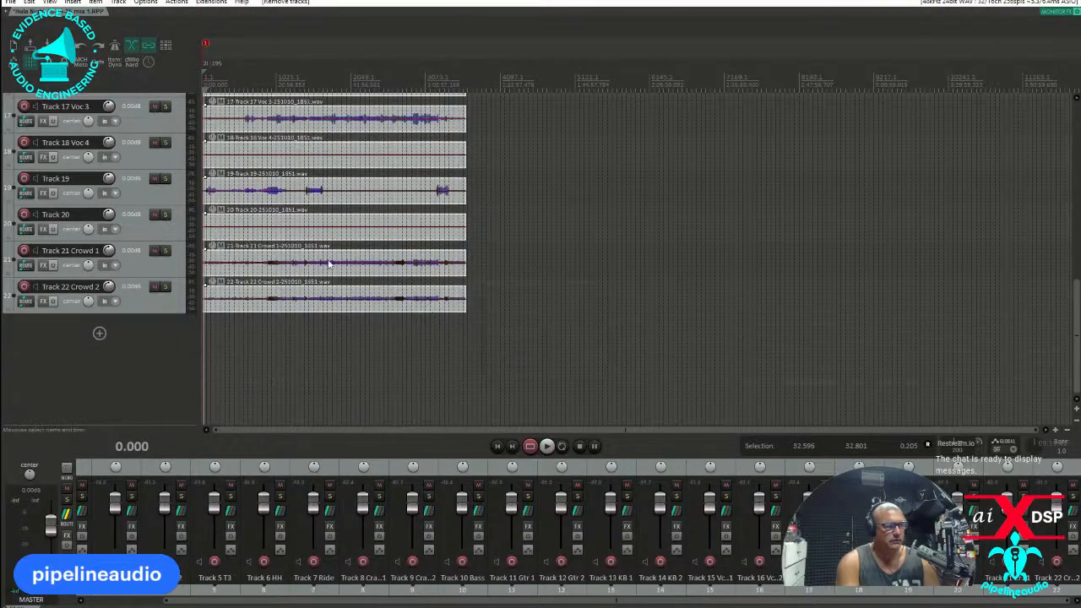
Delete the silent tracks together: Track 20, Track 18 Voc 4, Track 14 KB 2, and tracks 1 Kick through 9 Crash 2.
{"action": "left_click", "coordinate": [137, 228]}
{"action": "left_click", "coordinate": [137, 165], "text": "ctrl"}
{"action": "scroll", "coordinate": [148, 177], "scroll_direction": "up", "scroll_amount": 3}
{"action": "scroll", "coordinate": [156, 177], "scroll_direction": "up", "scroll_amount": 1}
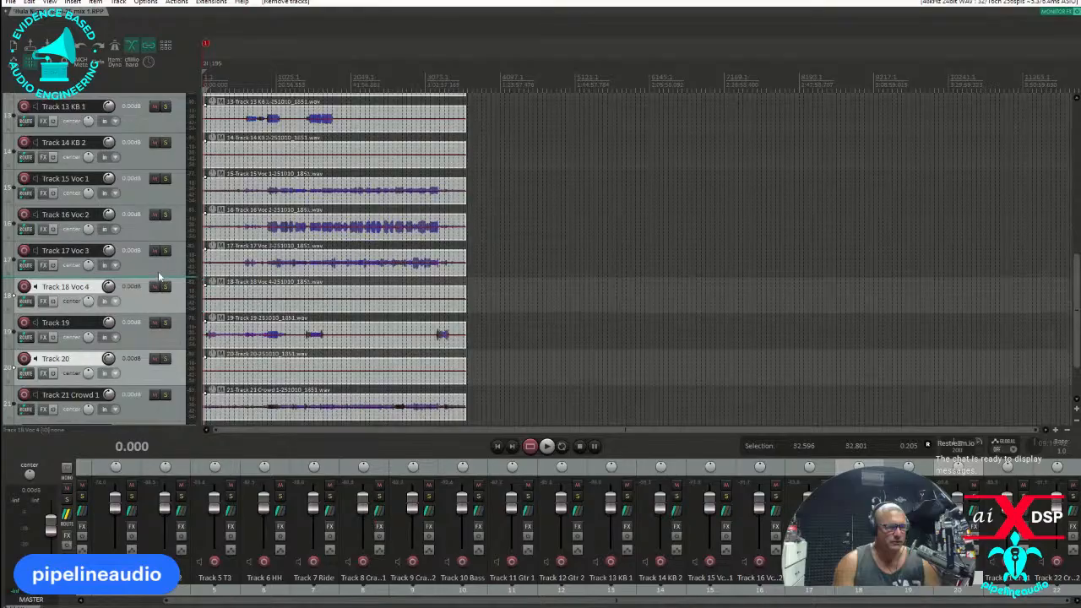
{"action": "left_click", "coordinate": [137, 154]}
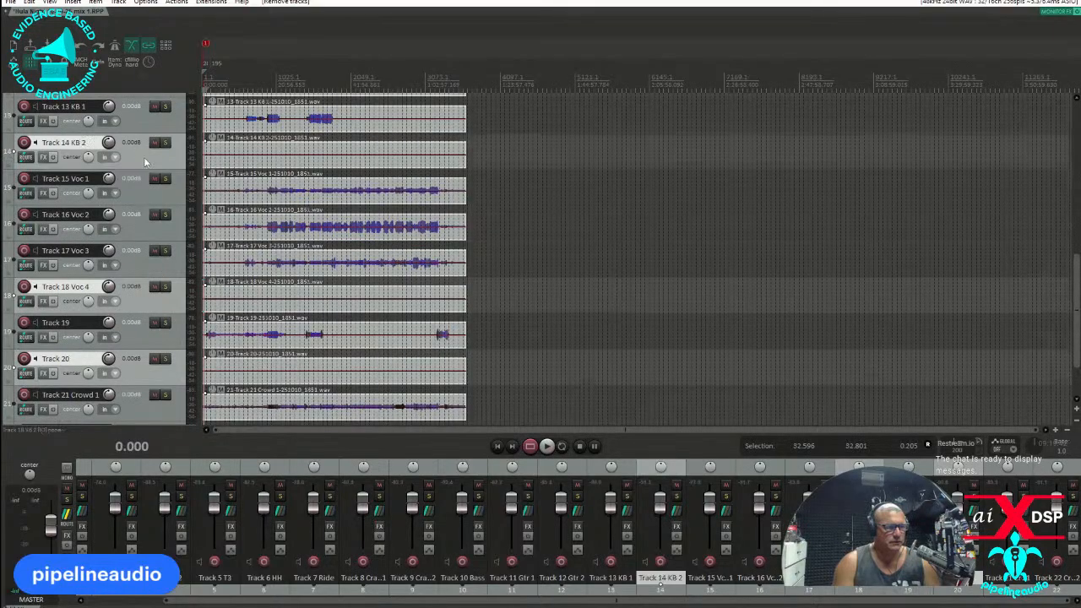
{"action": "scroll", "coordinate": [148, 161], "scroll_direction": "up", "scroll_amount": 5}
{"action": "left_click", "coordinate": [142, 152], "text": "ctrl"}
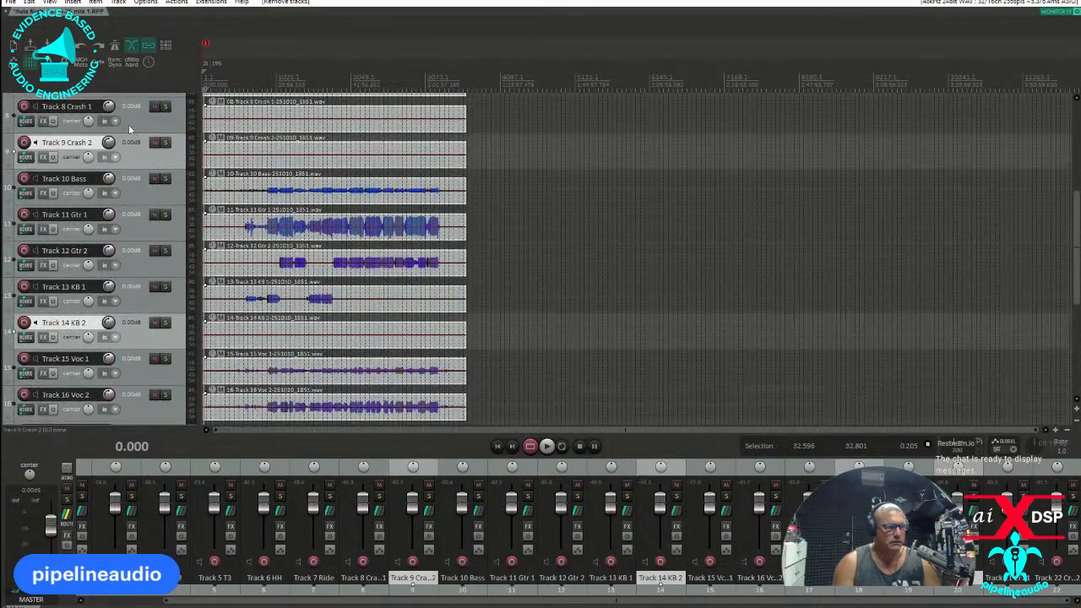
{"action": "left_click", "coordinate": [129, 125], "text": "ctrl"}
{"action": "scroll", "coordinate": [128, 123], "scroll_direction": "up", "scroll_amount": 3}
{"action": "left_click", "coordinate": [132, 190], "text": "ctrl"}
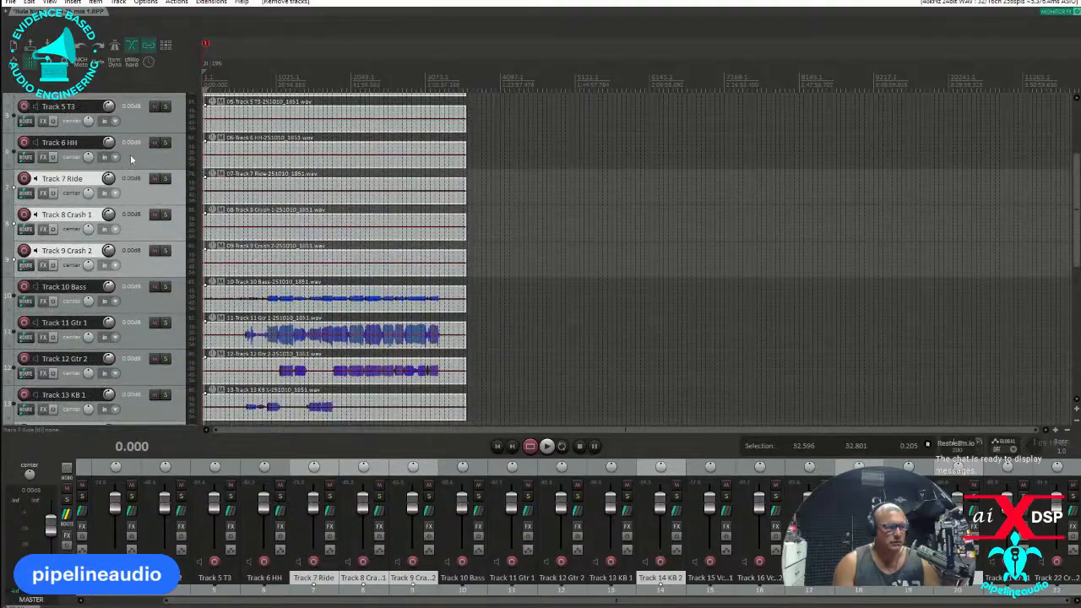
{"action": "left_click", "coordinate": [133, 160], "text": "ctrl"}
{"action": "left_click", "coordinate": [136, 129], "text": "ctrl"}
{"action": "scroll", "coordinate": [141, 138], "scroll_direction": "up", "scroll_amount": 4}
{"action": "left_click", "coordinate": [125, 203], "text": "ctrl"}
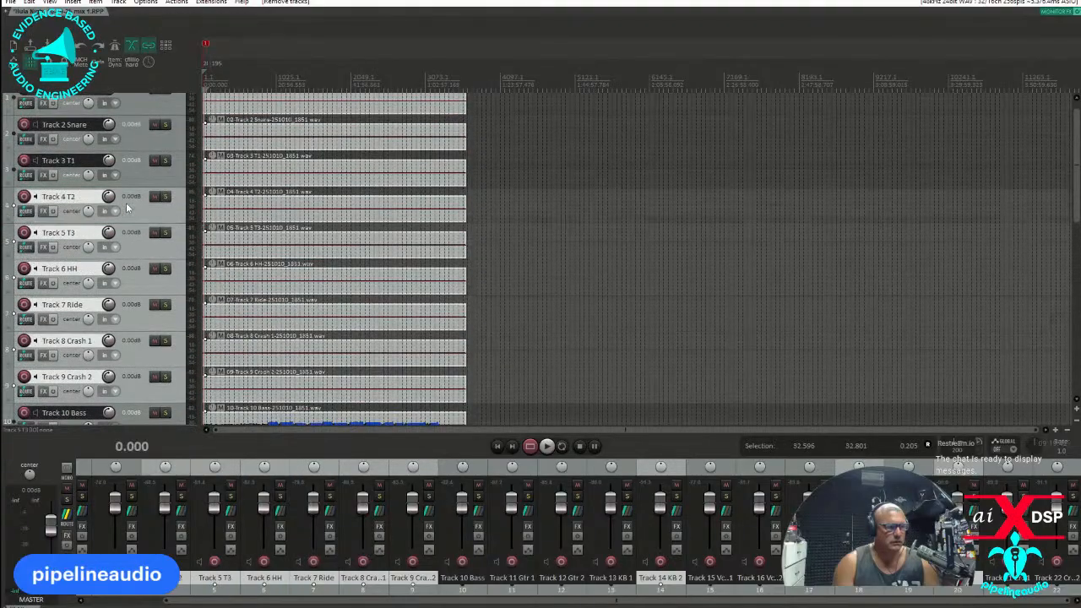
{"action": "left_click", "coordinate": [132, 174], "text": "ctrl"}
{"action": "left_click", "coordinate": [139, 145], "text": "ctrl"}
{"action": "scroll", "coordinate": [140, 147], "scroll_direction": "up", "scroll_amount": 1}
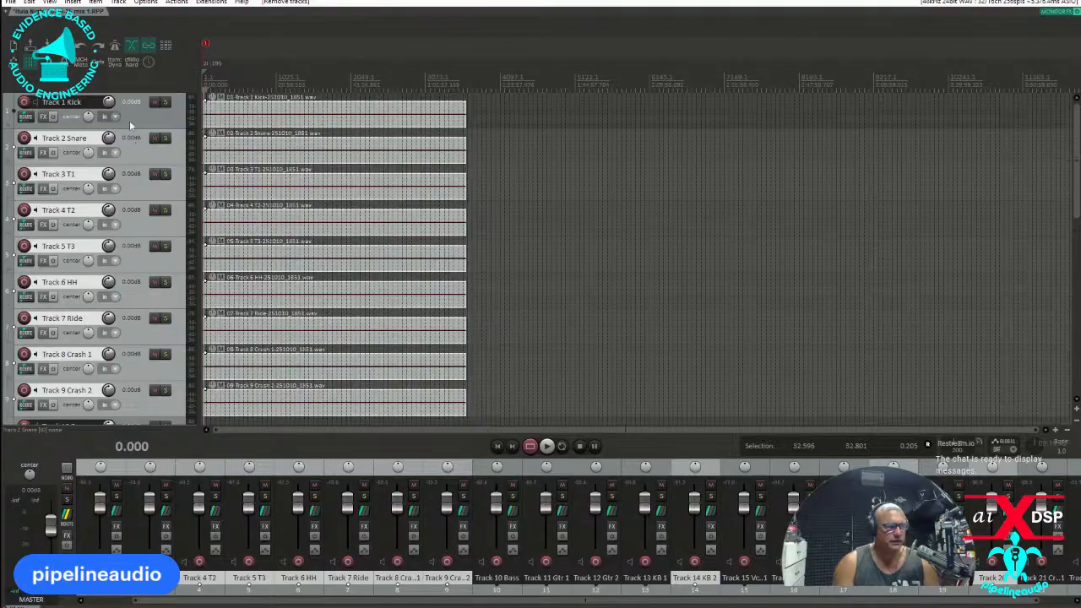
{"action": "left_click", "coordinate": [130, 117], "text": "ctrl"}
{"action": "key", "text": "Delete"}
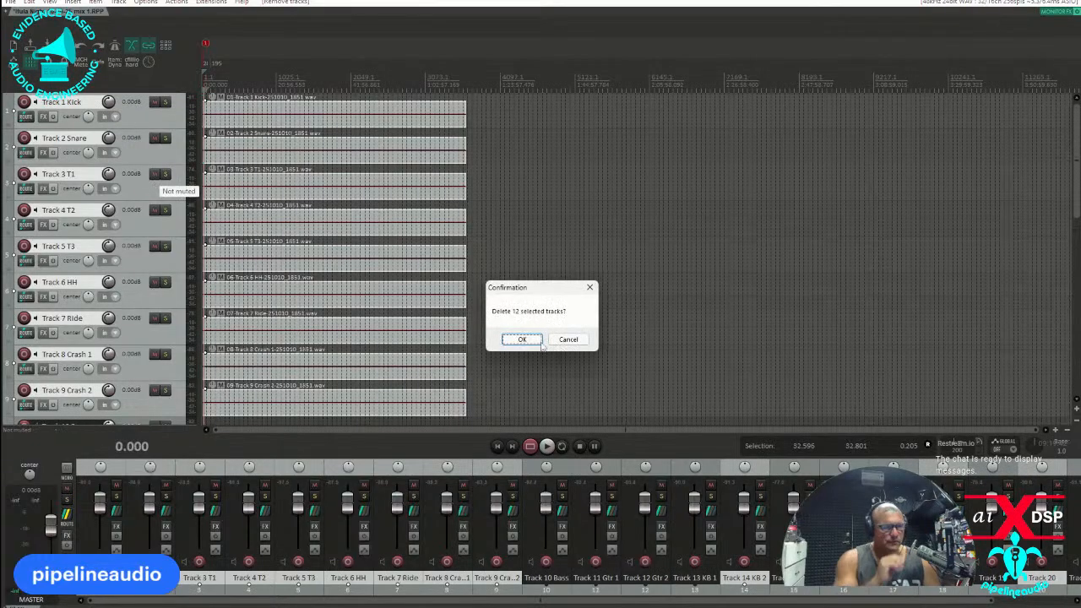
{"action": "key", "text": "Return"}
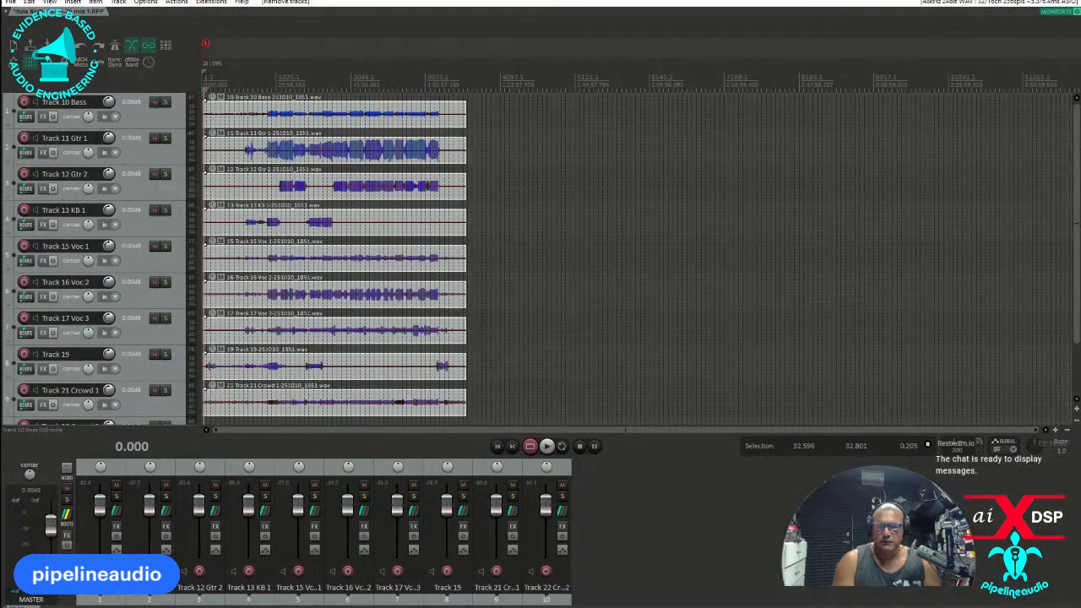
Add a new track above Track 10 Bass and place the show video C0064.MP4 from the file explorer on it.
{"action": "key", "text": "super+e"}
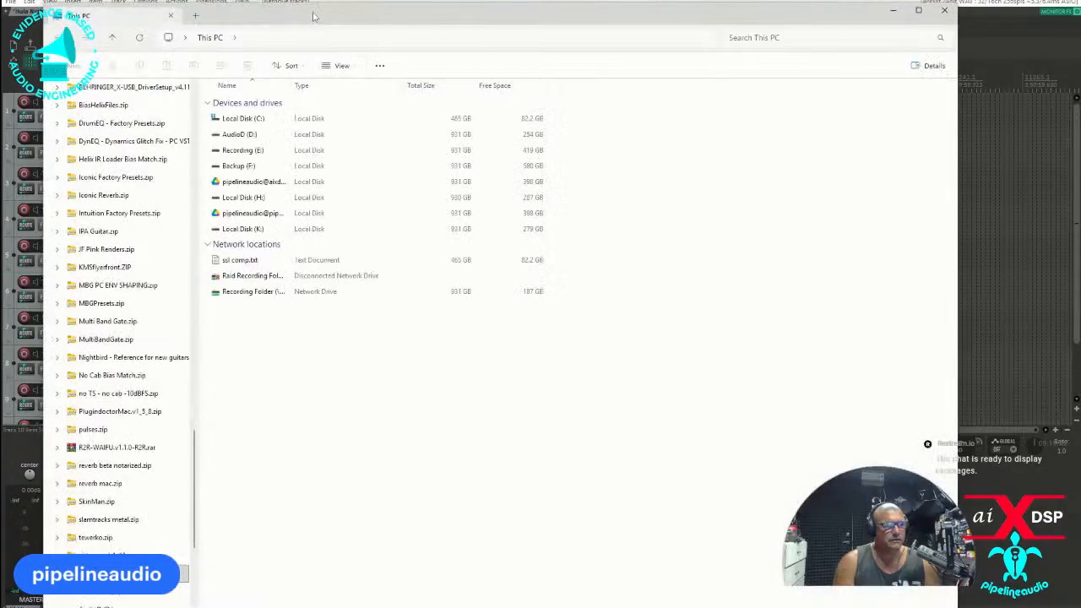
{"action": "left_click_drag", "start_coordinate": [312, 17], "coordinate": [0, 17]}
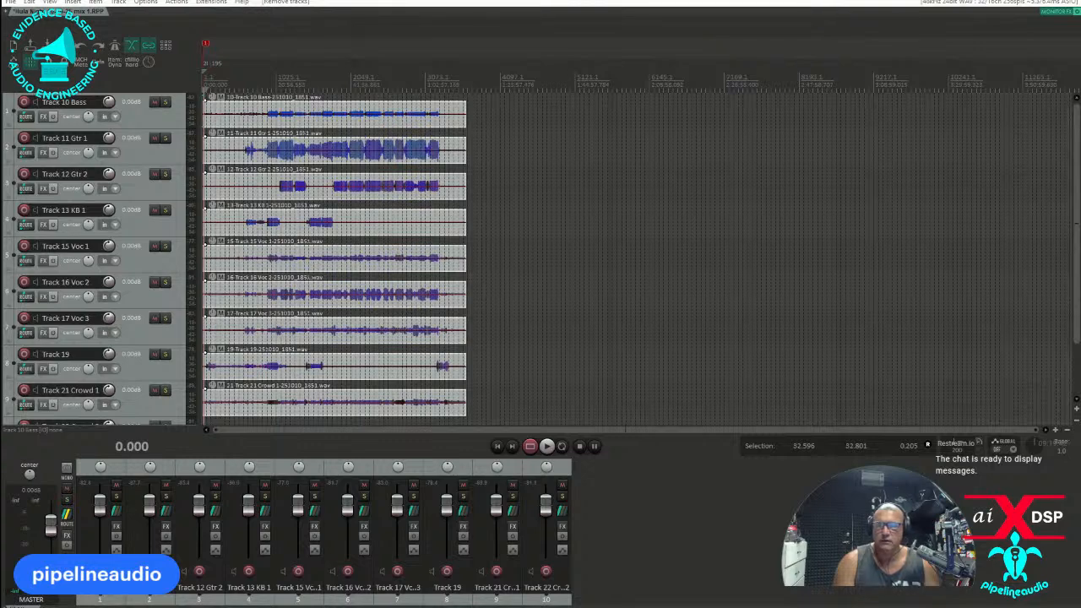
{"action": "scroll", "coordinate": [362, 239], "scroll_direction": "down", "scroll_amount": 3}
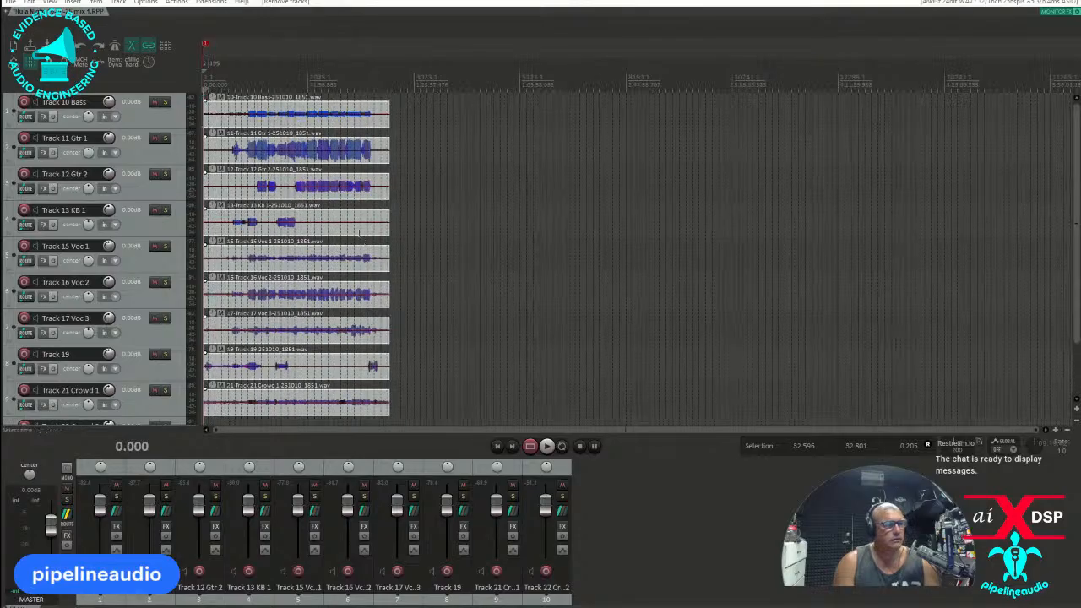
{"action": "right_click", "coordinate": [132, 117]}
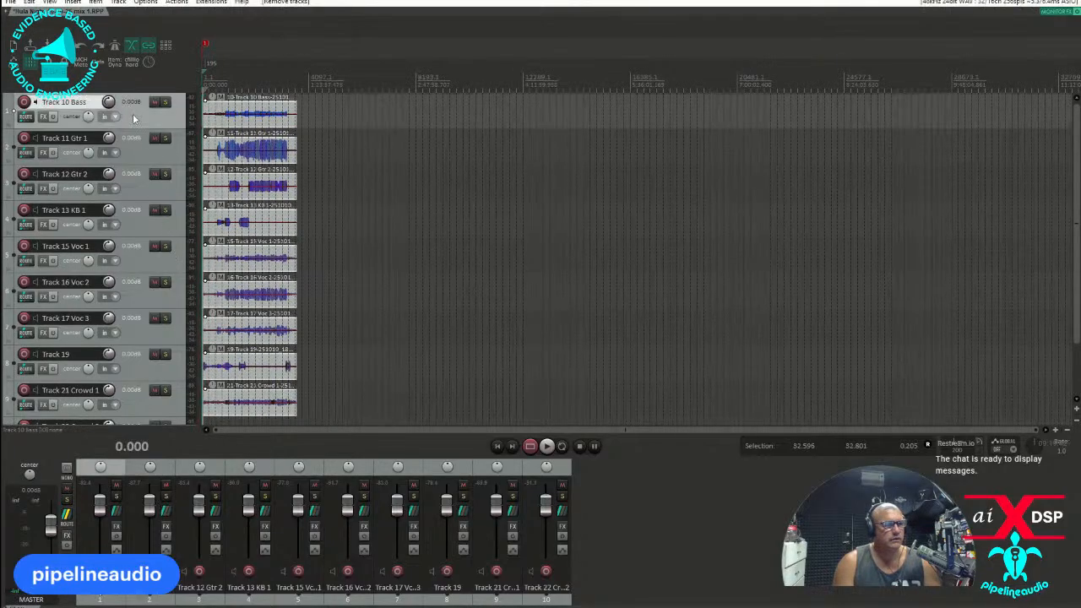
{"action": "left_click", "coordinate": [151, 163]}
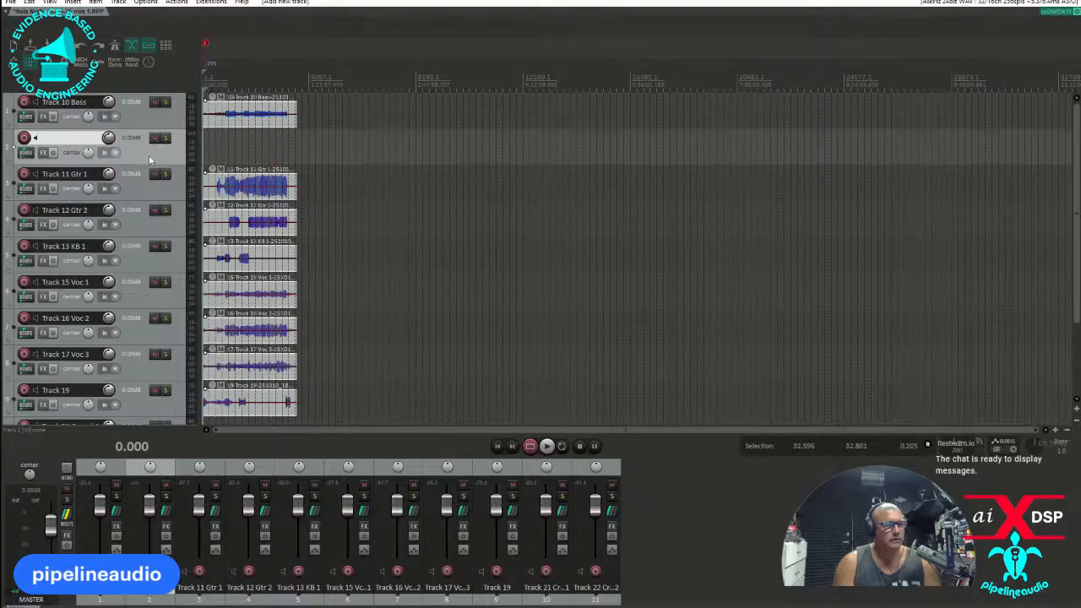
{"action": "left_click_drag", "start_coordinate": [132, 137], "coordinate": [134, 103]}
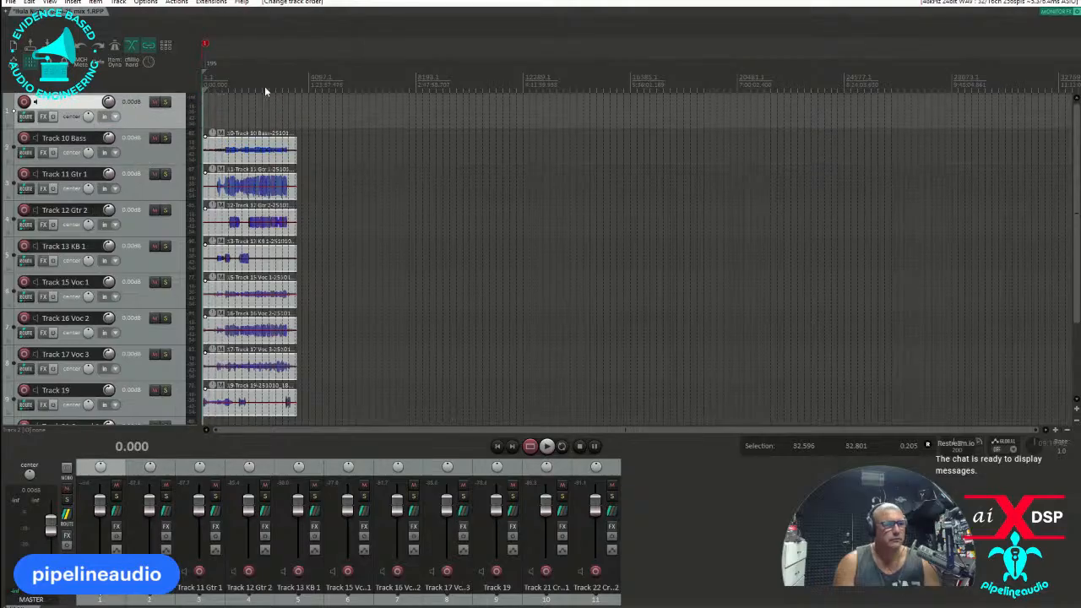
{"action": "left_click_drag", "start_coordinate": [245, 109], "coordinate": [247, 110]}
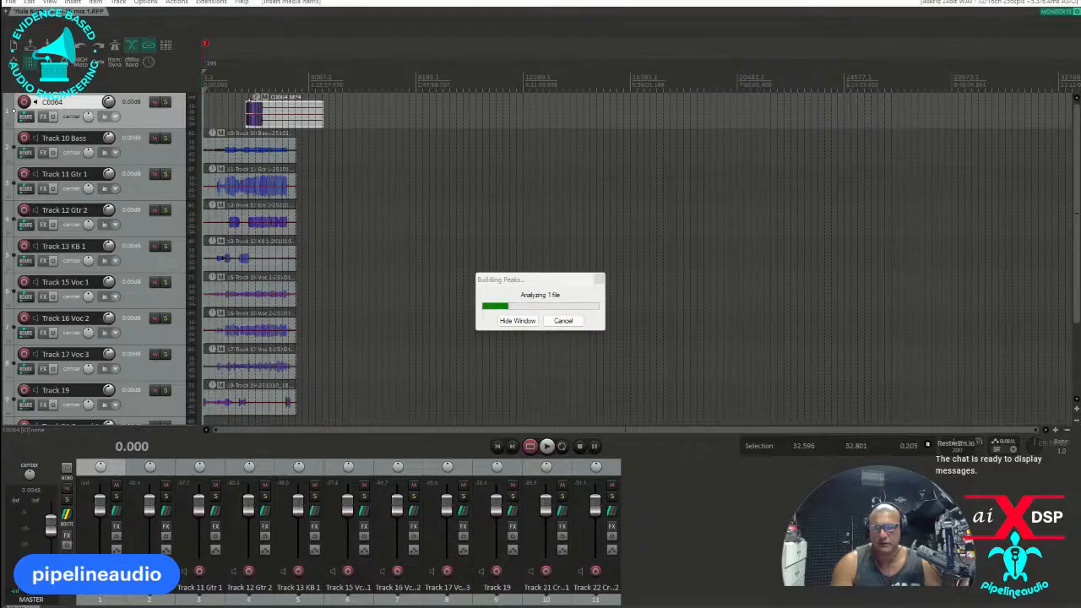
Sort K:\Videos and finals by name and inspect the nested folders of "We Only Have Tomorrow - Live at Slack Key Lounge - 10".
{"action": "mouse_move", "coordinate": [338, 0]}
{"action": "left_mouse_down"}
{"action": "mouse_move", "coordinate": [405, 4]}
{"action": "mouse_move", "coordinate": [348, 11]}
{"action": "left_mouse_up"}
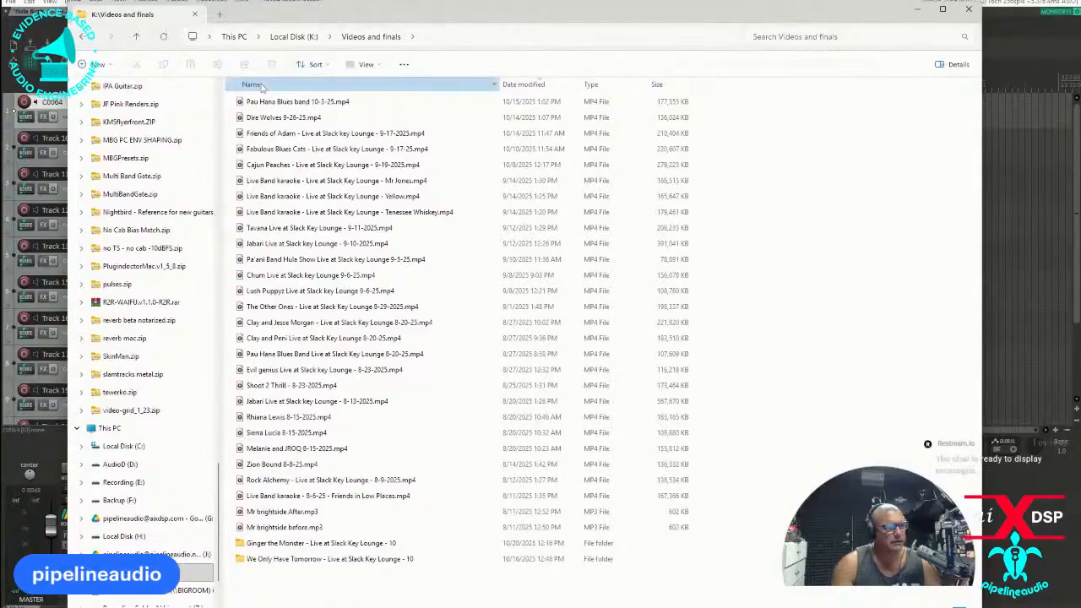
{"action": "left_click", "coordinate": [261, 86]}
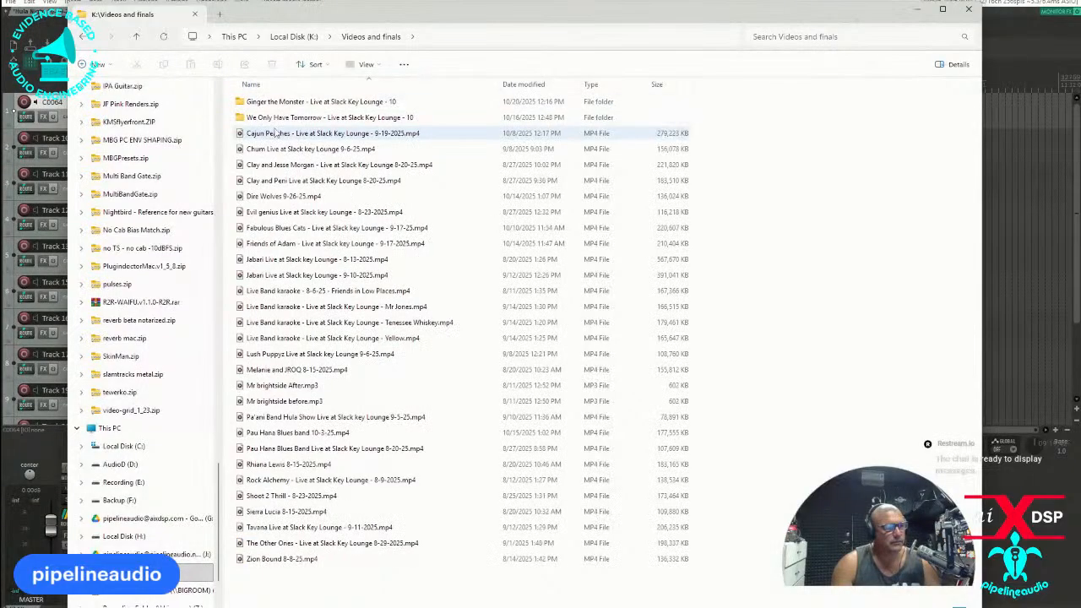
{"action": "double_click", "coordinate": [243, 121]}
{"action": "left_click", "coordinate": [245, 104]}
{"action": "double_click", "coordinate": [245, 103]}
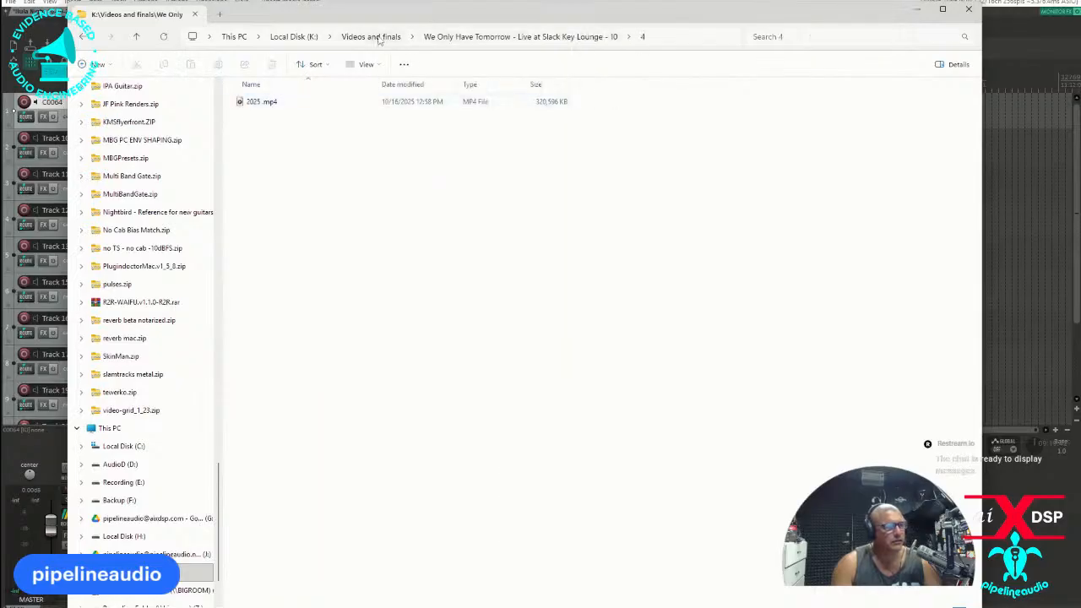
{"action": "left_click", "coordinate": [379, 37]}
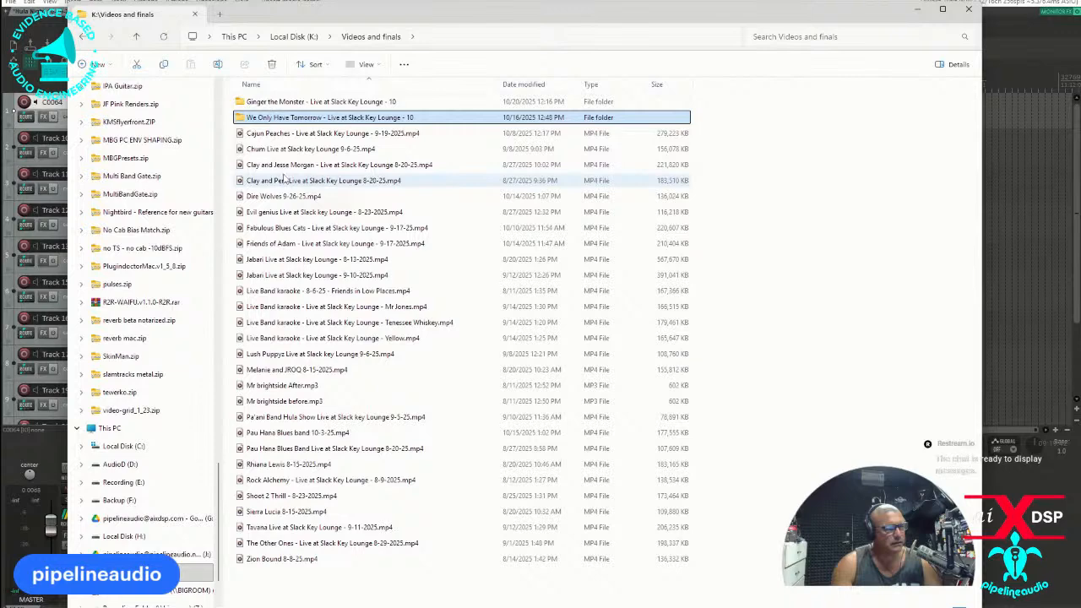
{"action": "double_click", "coordinate": [242, 119]}
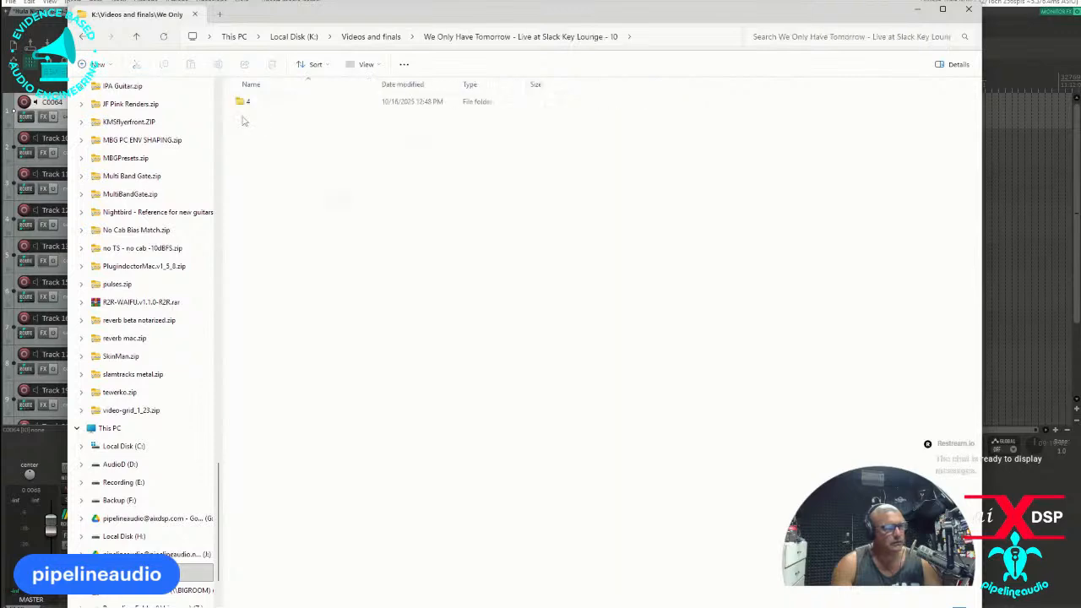
{"action": "left_click", "coordinate": [242, 102]}
{"action": "double_click", "coordinate": [242, 102]}
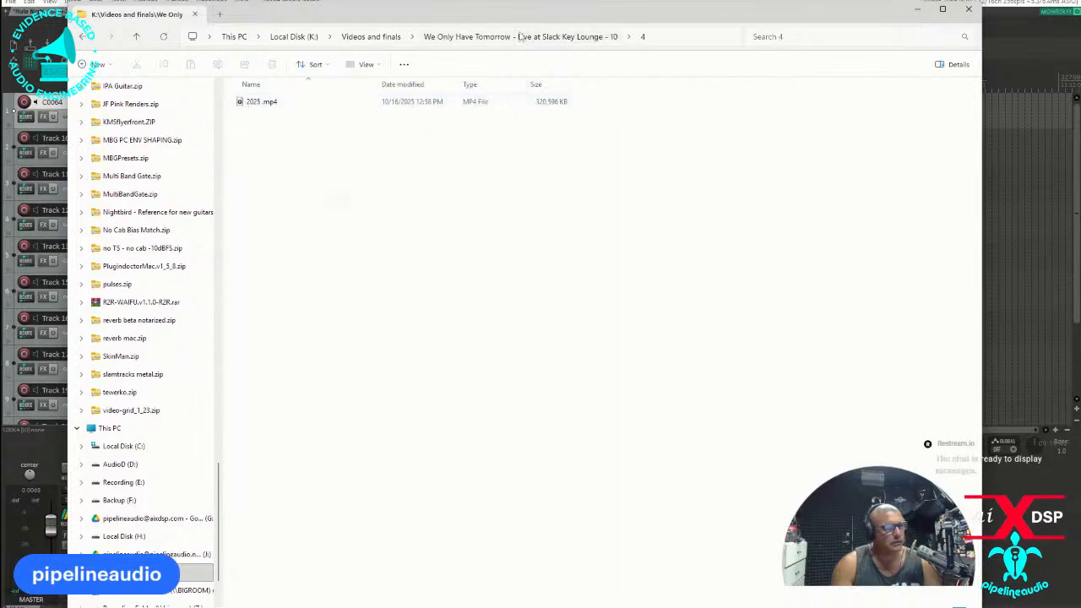
{"action": "left_click", "coordinate": [397, 37]}
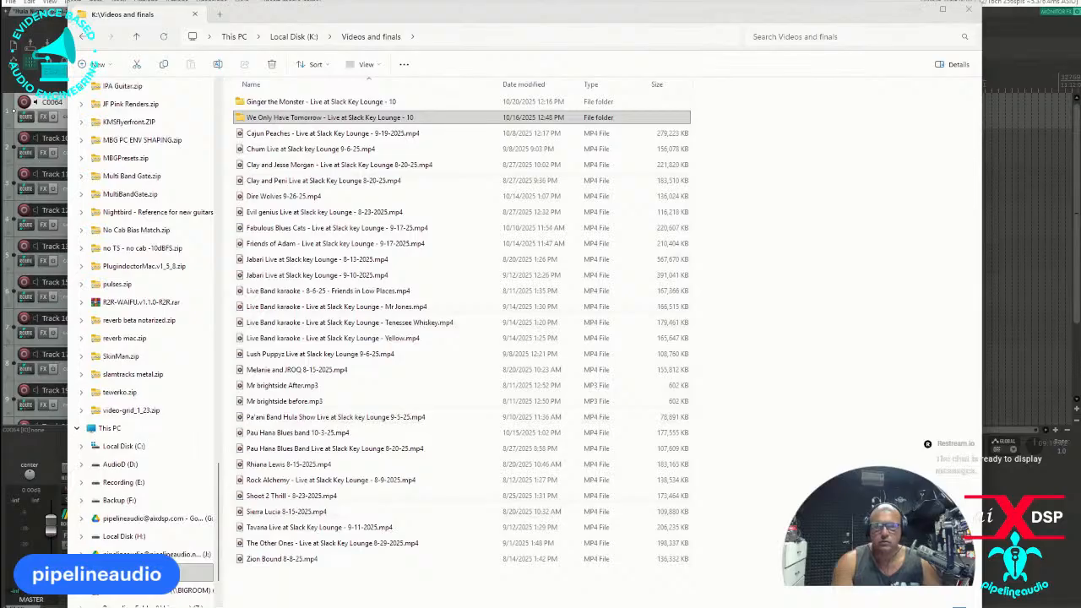
Switch to the YouTube window and preview the Ginger the Monster and Pau Hana Blues Band shows from the Slack Key Shows! playlist.
{"action": "left_click_drag", "start_coordinate": [0, 52], "coordinate": [639, 38]}
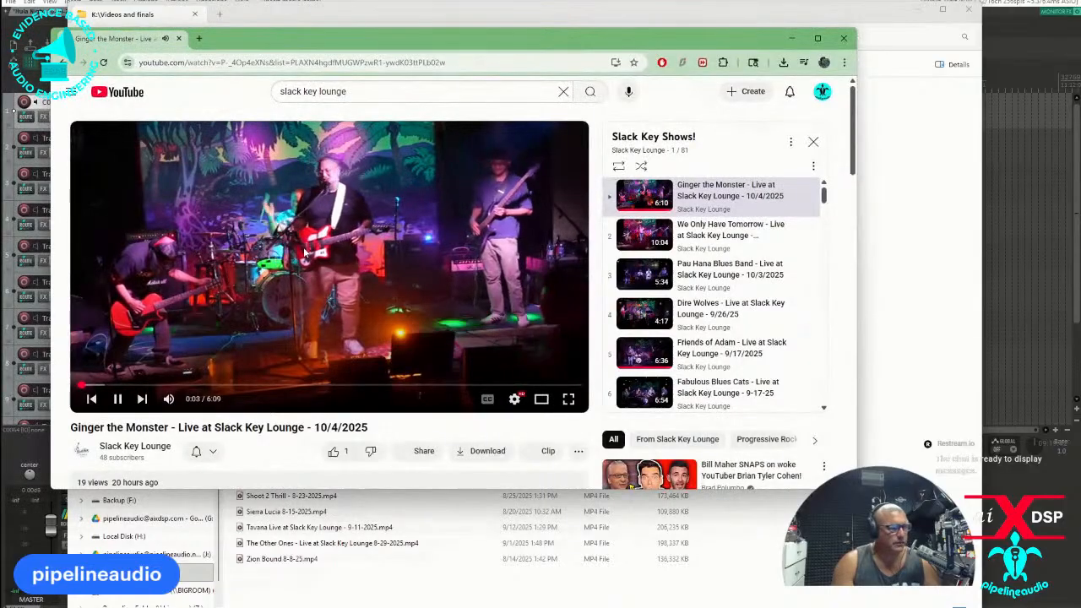
{"action": "left_click", "coordinate": [308, 251]}
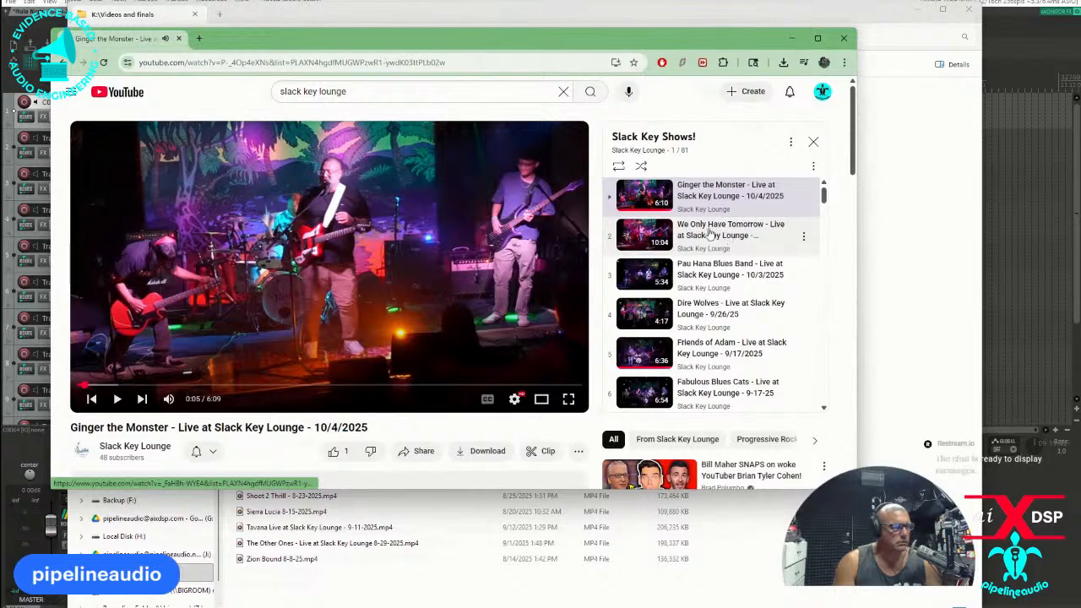
{"action": "left_click", "coordinate": [647, 277]}
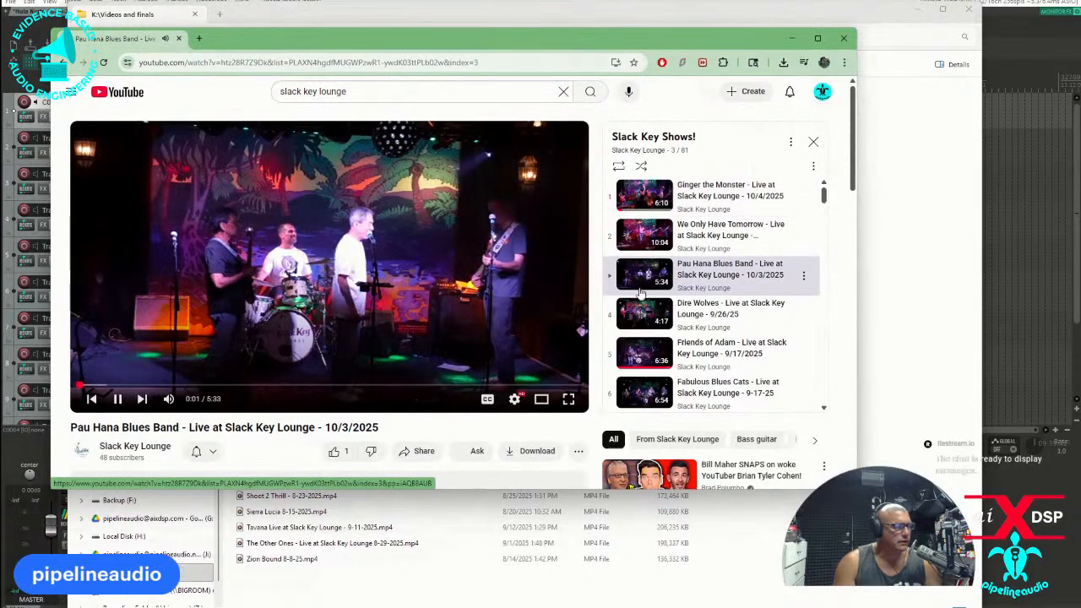
{"action": "left_click", "coordinate": [639, 313]}
Find the Pa'ani Band Hula Show from 9-5-2025 in the playlist and watch it, skipping ahead and pausing at 0:42.
{"action": "scroll", "coordinate": [639, 313], "scroll_direction": "down", "scroll_amount": 2}
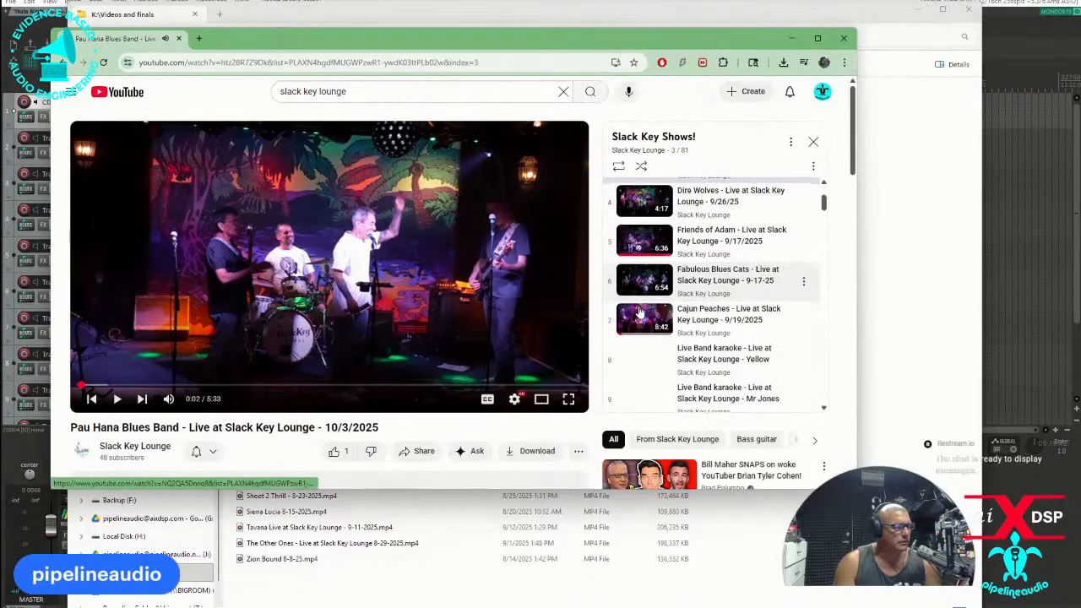
{"action": "scroll", "coordinate": [646, 304], "scroll_direction": "up", "scroll_amount": 1}
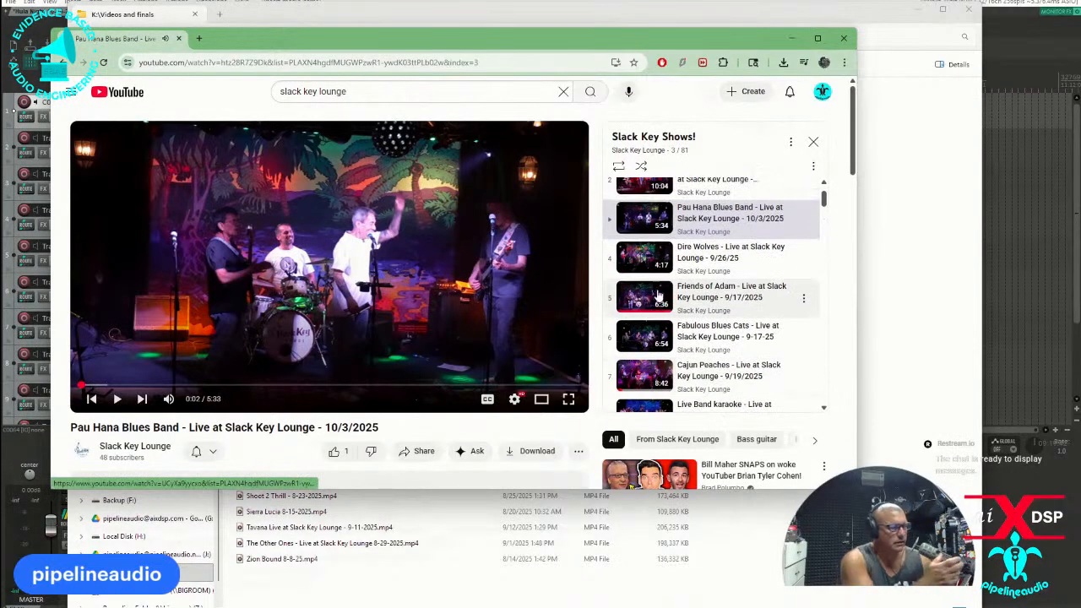
{"action": "scroll", "coordinate": [650, 308], "scroll_direction": "down", "scroll_amount": 2}
{"action": "scroll", "coordinate": [649, 321], "scroll_direction": "down", "scroll_amount": 3}
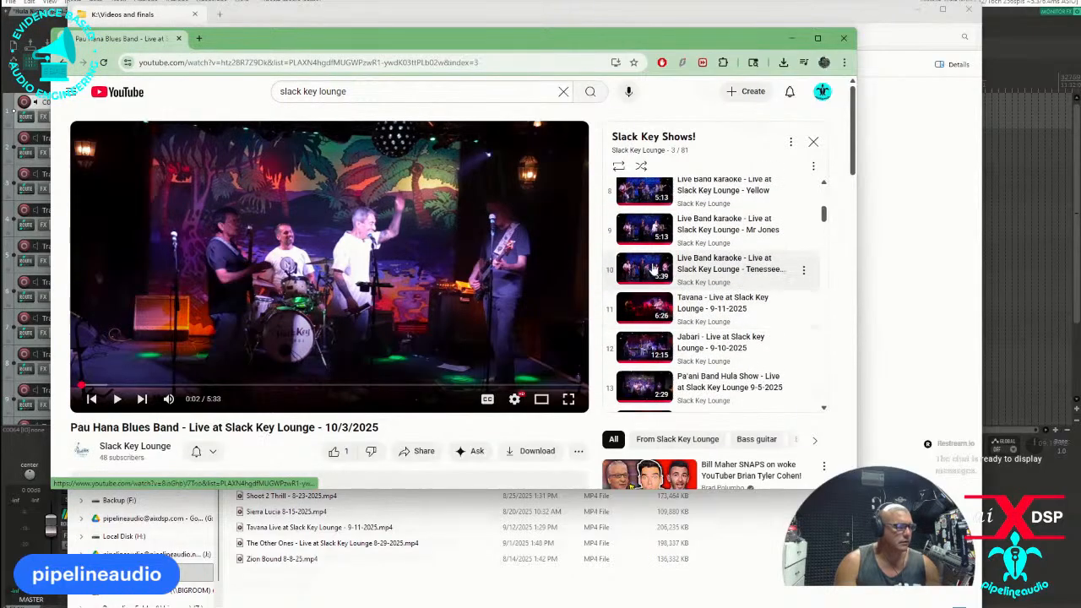
{"action": "scroll", "coordinate": [647, 317], "scroll_direction": "down", "scroll_amount": 3}
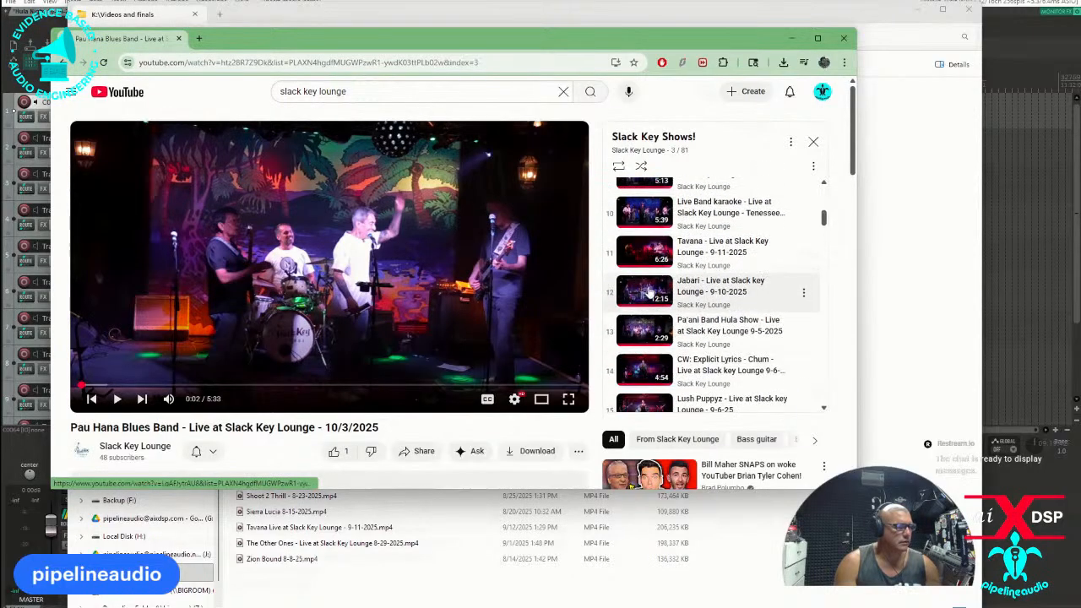
{"action": "left_click", "coordinate": [638, 277]}
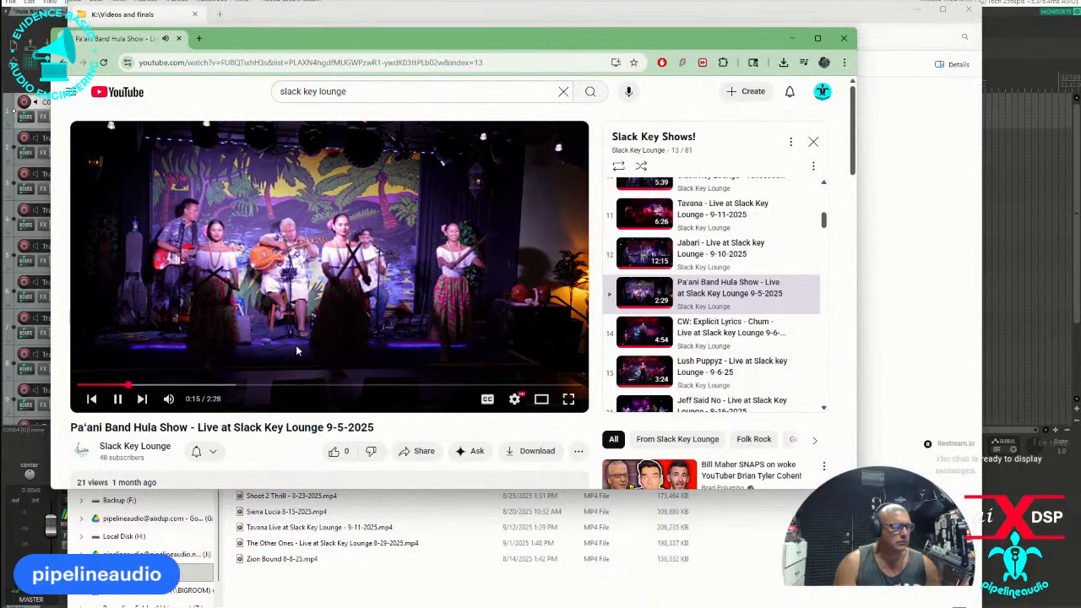
{"action": "left_click", "coordinate": [206, 385]}
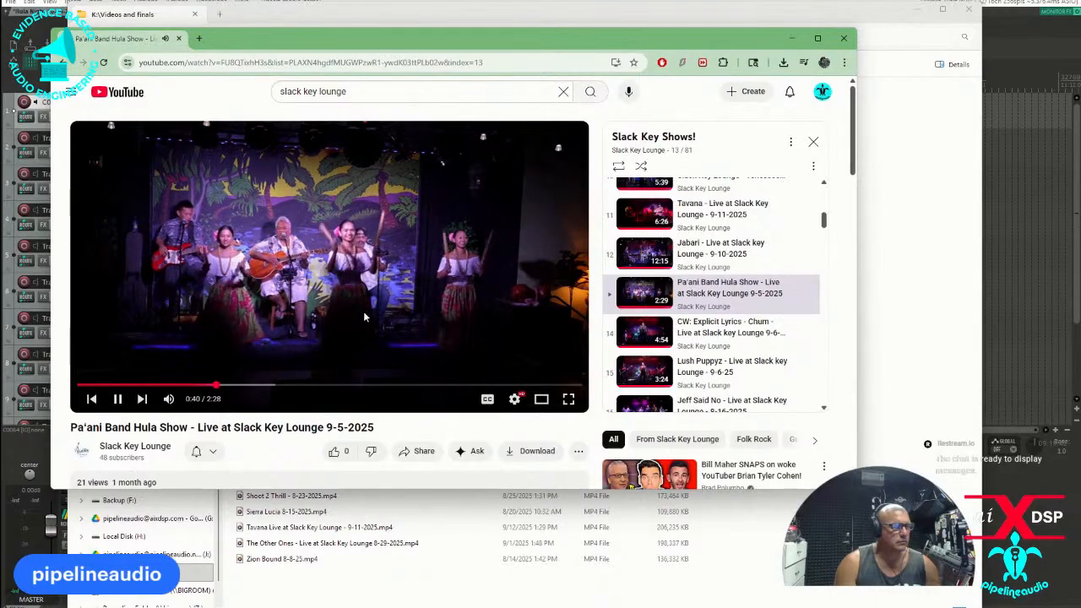
{"action": "left_click", "coordinate": [541, 176]}
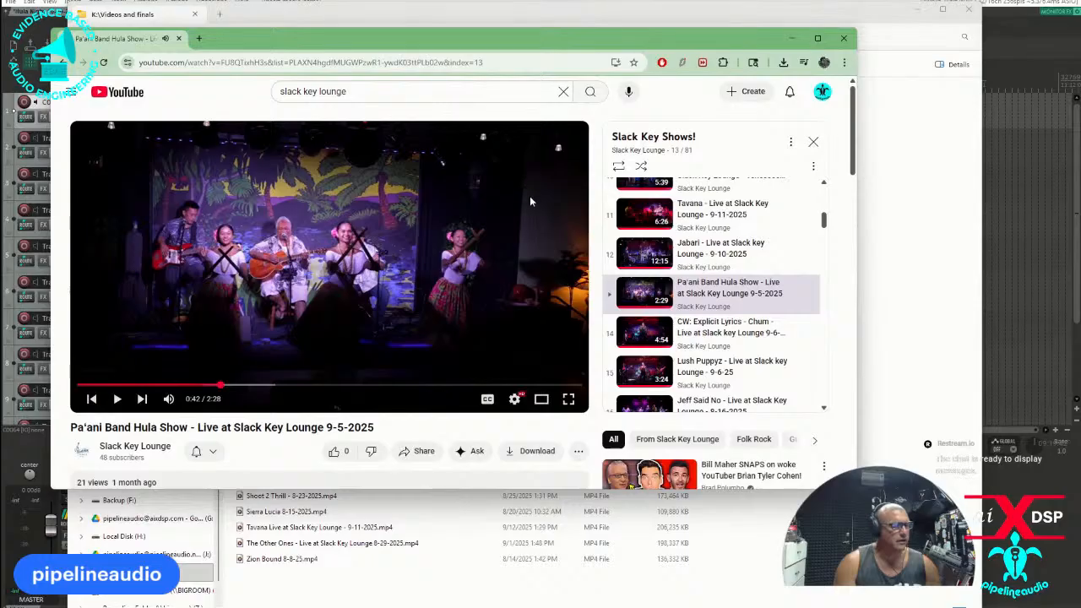
Look through the older shows in the Slack Key Shows! playlist and play "Take One - Molokai Slide - Slack Key Lounge - 5/28/25".
{"action": "scroll", "coordinate": [648, 325], "scroll_direction": "down", "scroll_amount": 1}
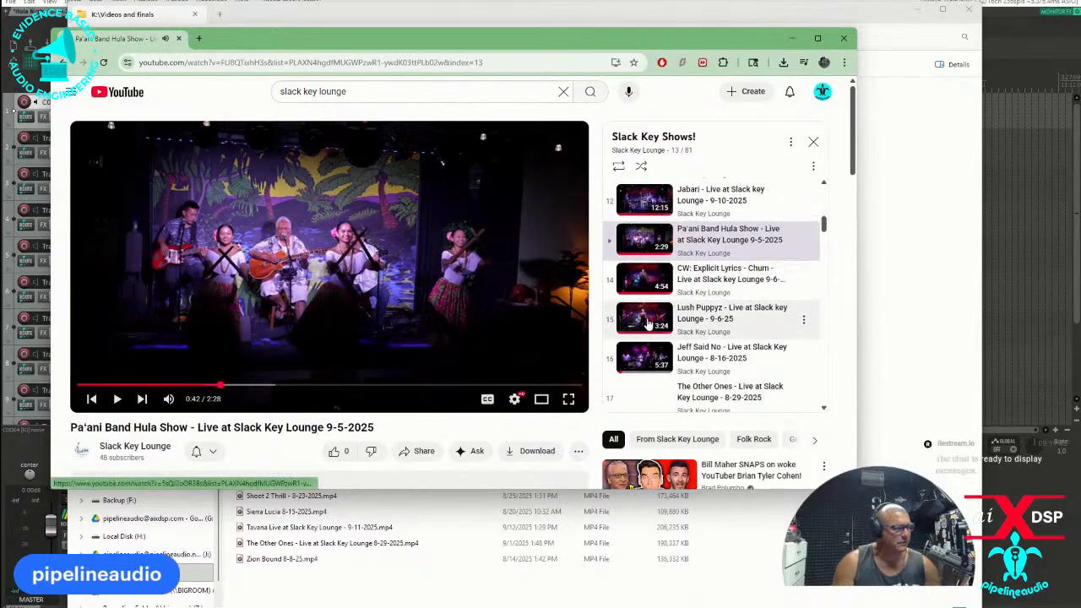
{"action": "scroll", "coordinate": [654, 314], "scroll_direction": "down", "scroll_amount": 2}
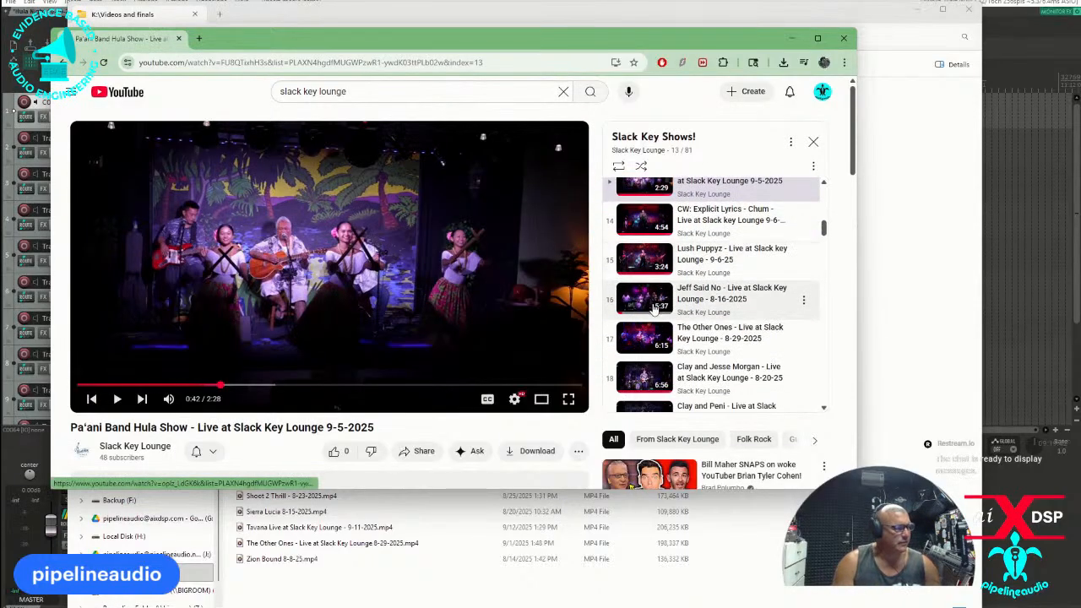
{"action": "scroll", "coordinate": [658, 305], "scroll_direction": "down", "scroll_amount": 4}
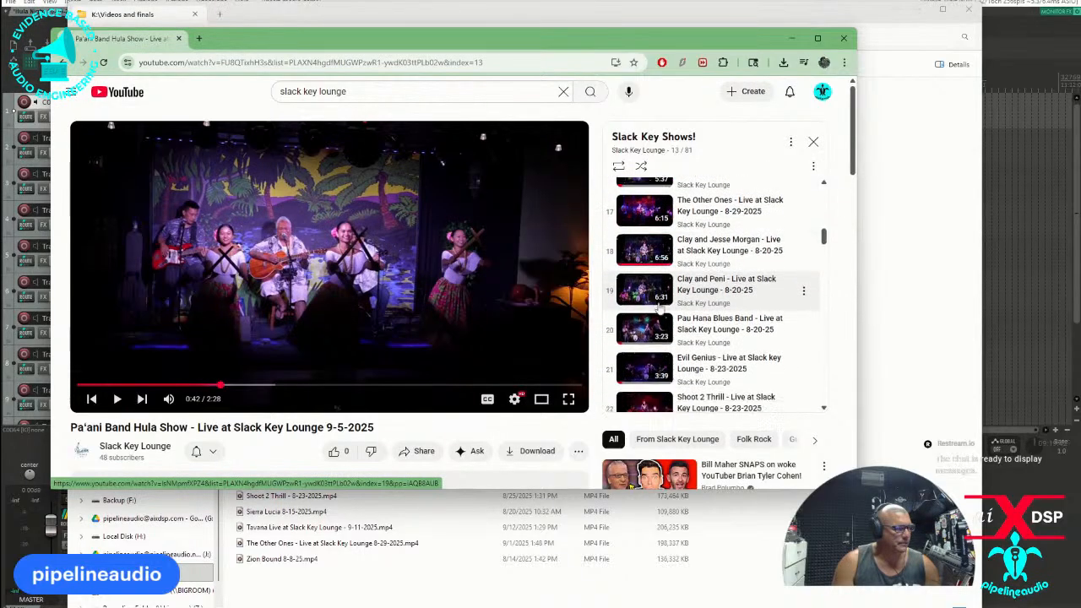
{"action": "scroll", "coordinate": [657, 306], "scroll_direction": "down", "scroll_amount": 1}
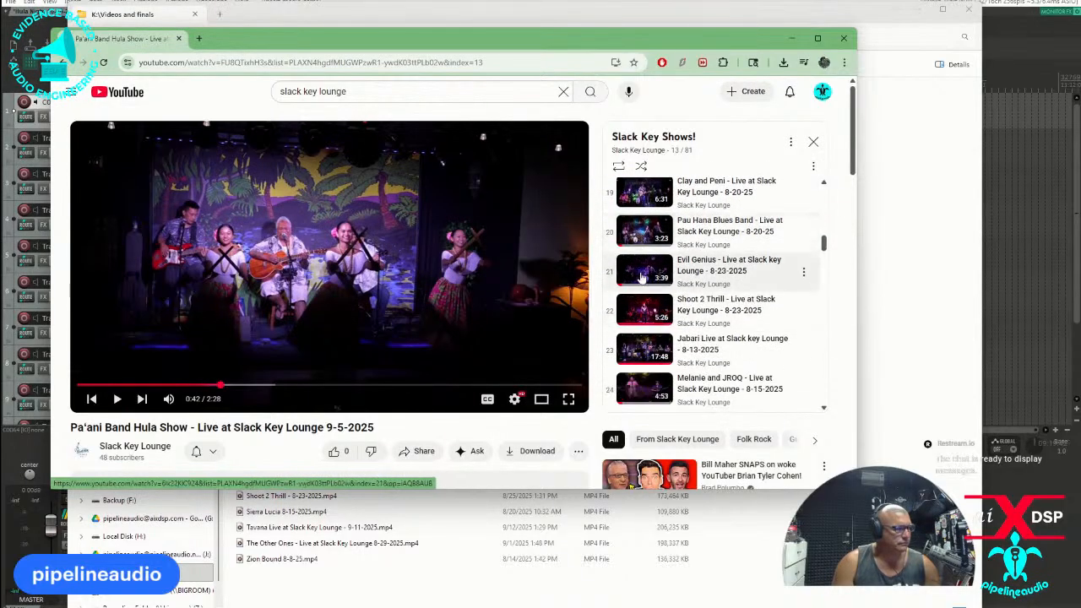
{"action": "scroll", "coordinate": [644, 281], "scroll_direction": "down", "scroll_amount": 1}
{"action": "scroll", "coordinate": [645, 279], "scroll_direction": "down", "scroll_amount": 1}
{"action": "scroll", "coordinate": [646, 256], "scroll_direction": "down", "scroll_amount": 1}
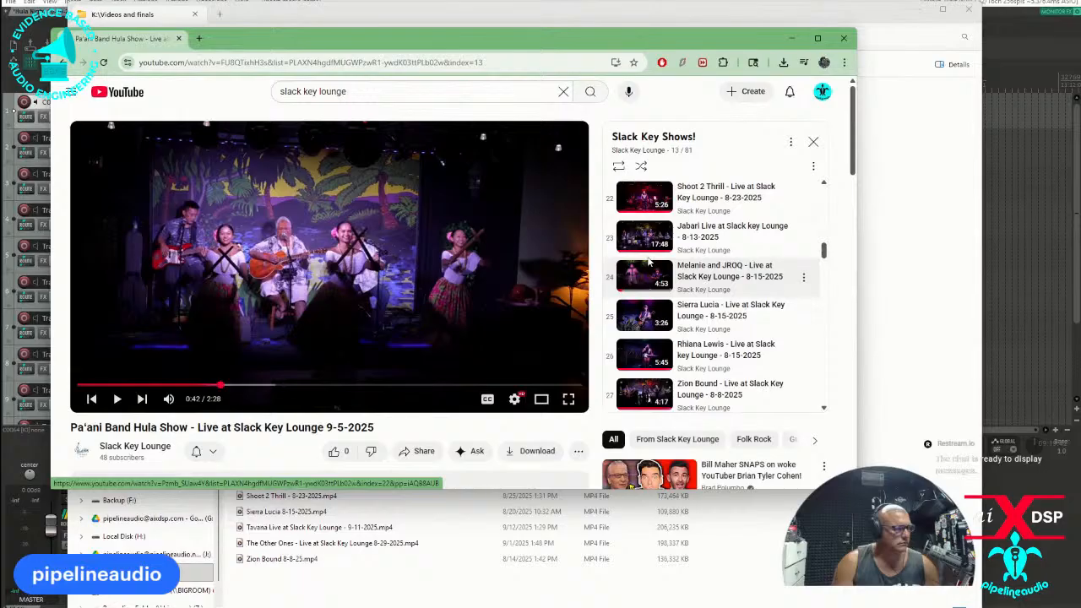
{"action": "scroll", "coordinate": [640, 301], "scroll_direction": "down", "scroll_amount": 1}
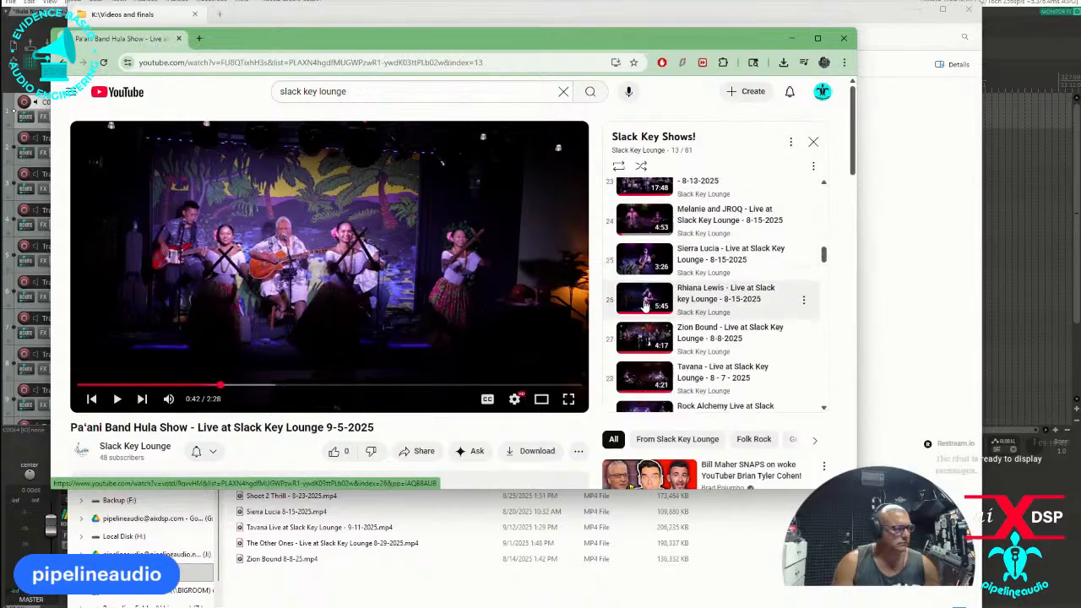
{"action": "scroll", "coordinate": [649, 303], "scroll_direction": "down", "scroll_amount": 1}
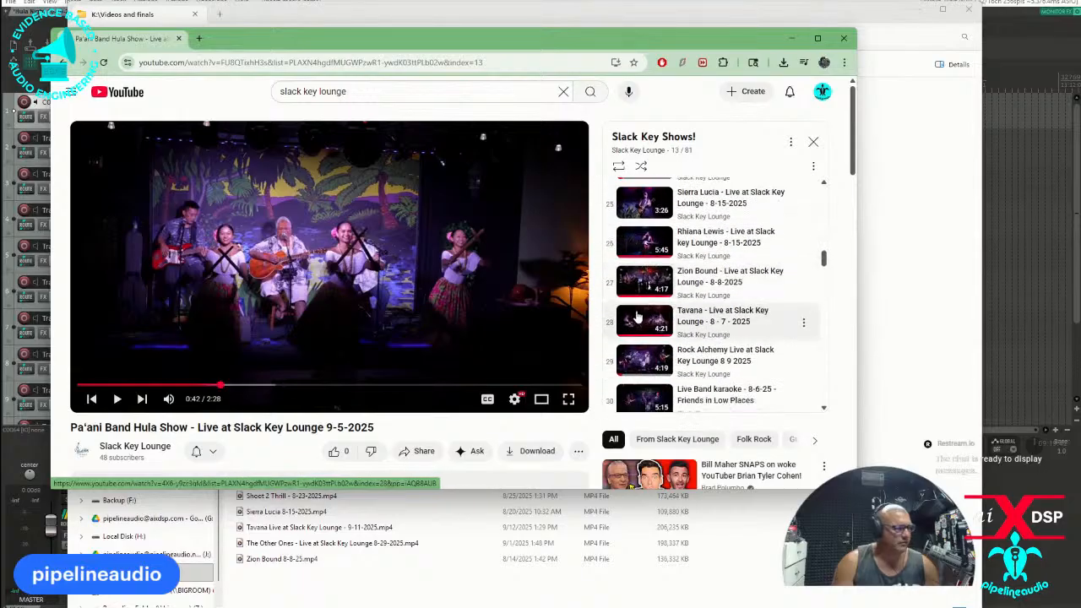
{"action": "scroll", "coordinate": [638, 315], "scroll_direction": "down", "scroll_amount": 1}
{"action": "scroll", "coordinate": [640, 331], "scroll_direction": "down", "scroll_amount": 1}
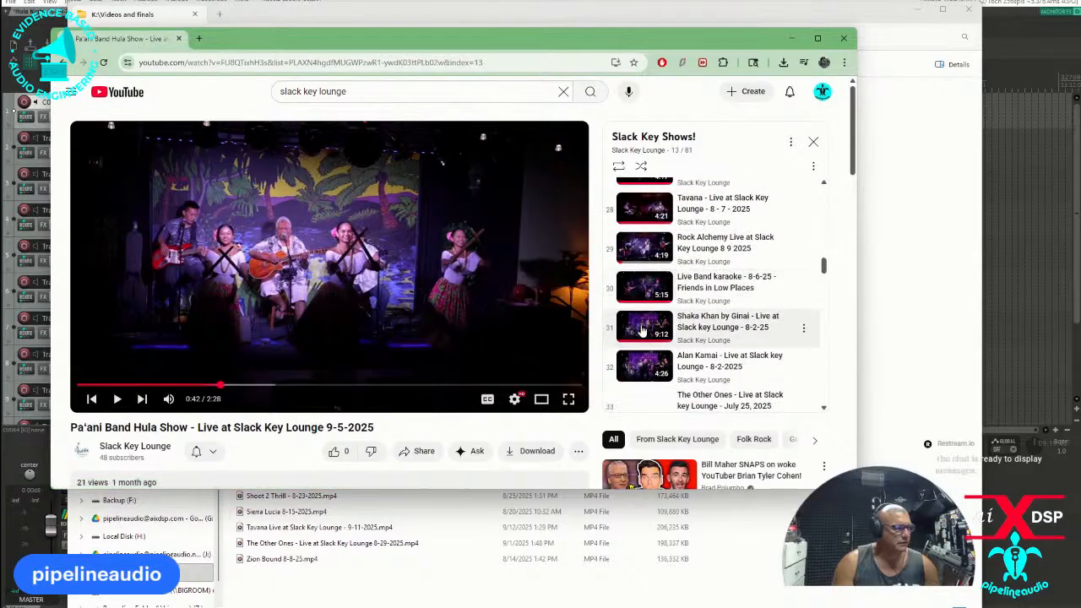
{"action": "scroll", "coordinate": [642, 327], "scroll_direction": "down", "scroll_amount": 1}
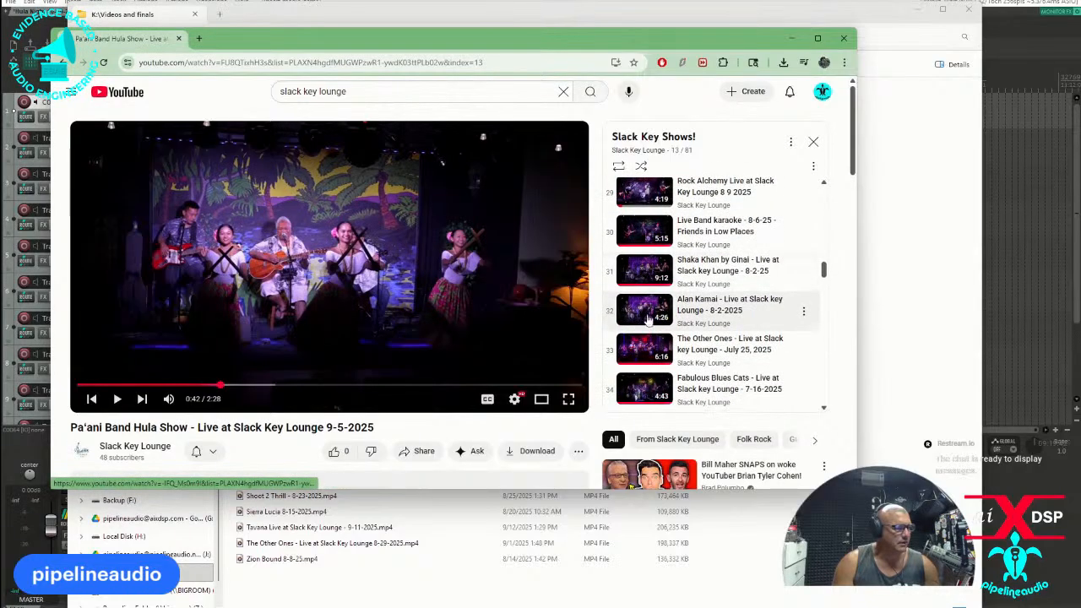
{"action": "scroll", "coordinate": [648, 321], "scroll_direction": "down", "scroll_amount": 1}
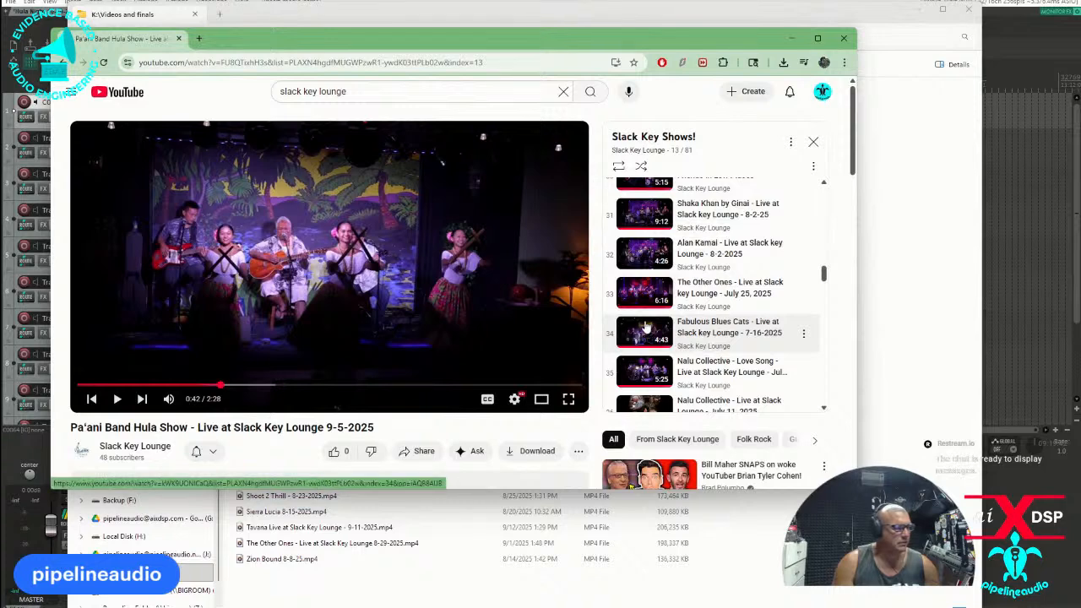
{"action": "scroll", "coordinate": [645, 327], "scroll_direction": "down", "scroll_amount": 4}
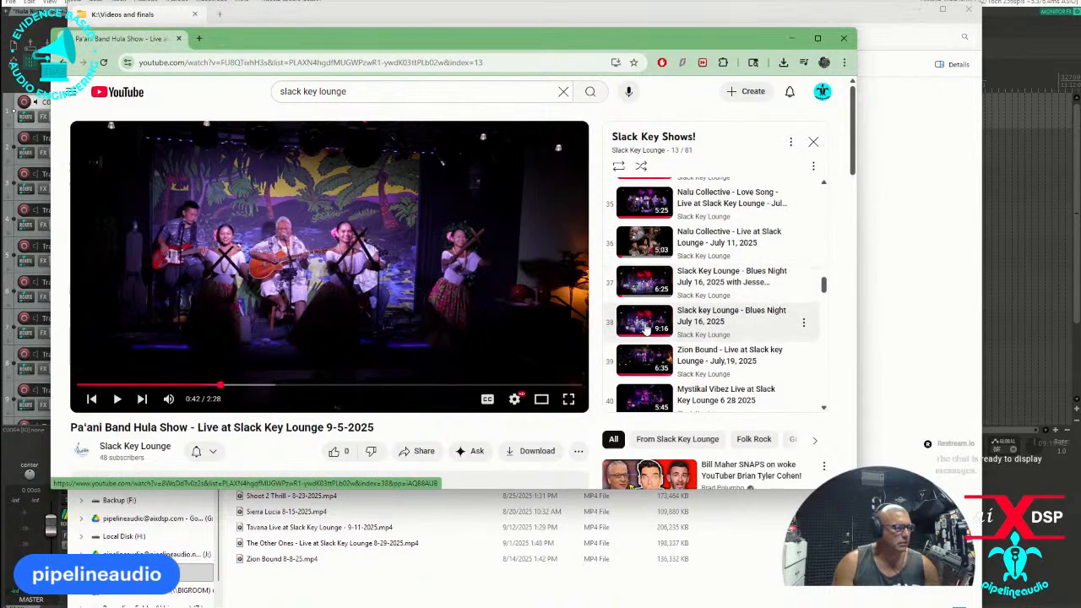
{"action": "scroll", "coordinate": [644, 326], "scroll_direction": "down", "scroll_amount": 4}
{"action": "scroll", "coordinate": [645, 327], "scroll_direction": "down", "scroll_amount": 4}
{"action": "scroll", "coordinate": [645, 327], "scroll_direction": "down", "scroll_amount": 5}
{"action": "scroll", "coordinate": [641, 323], "scroll_direction": "down", "scroll_amount": 3}
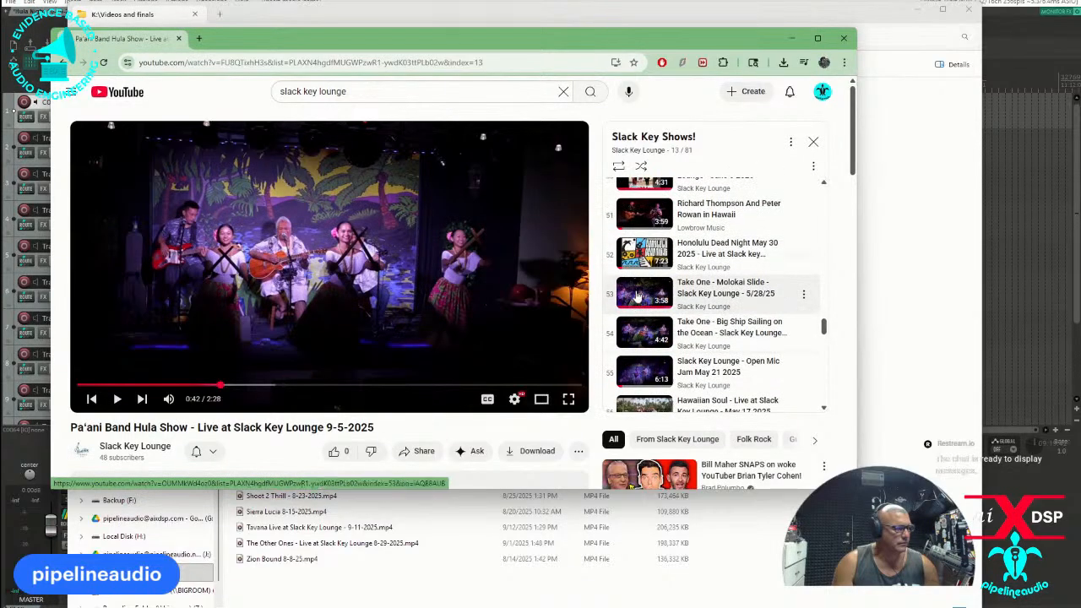
{"action": "left_click", "coordinate": [637, 295]}
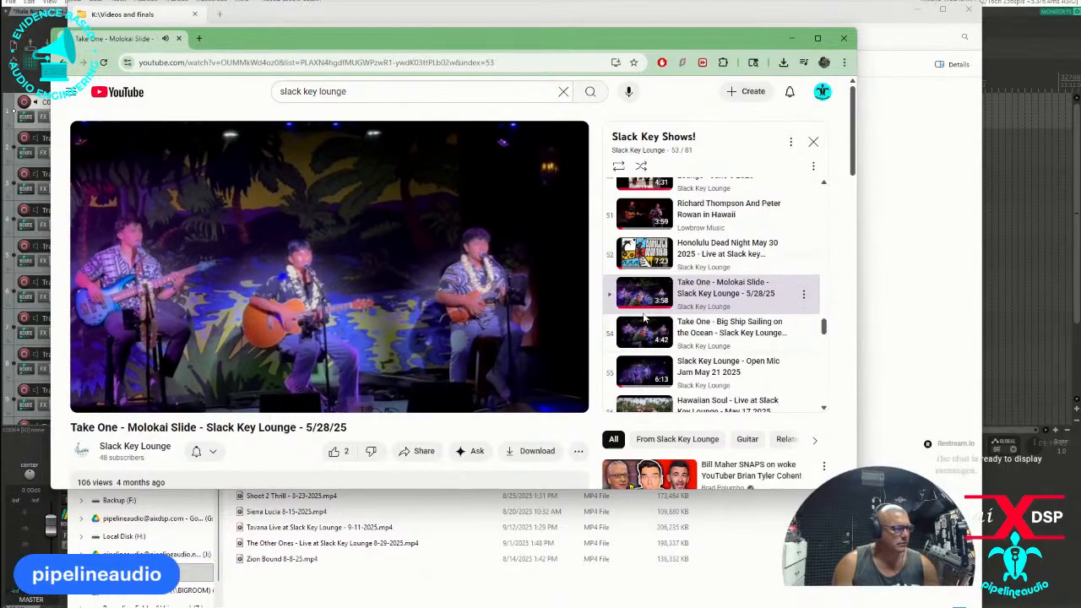
Find and play "Hula Night 4 30 25 Island style" near the playlist's end, and preview "Hula Night 4 30 25" from further in.
{"action": "scroll", "coordinate": [646, 318], "scroll_direction": "down", "scroll_amount": 1}
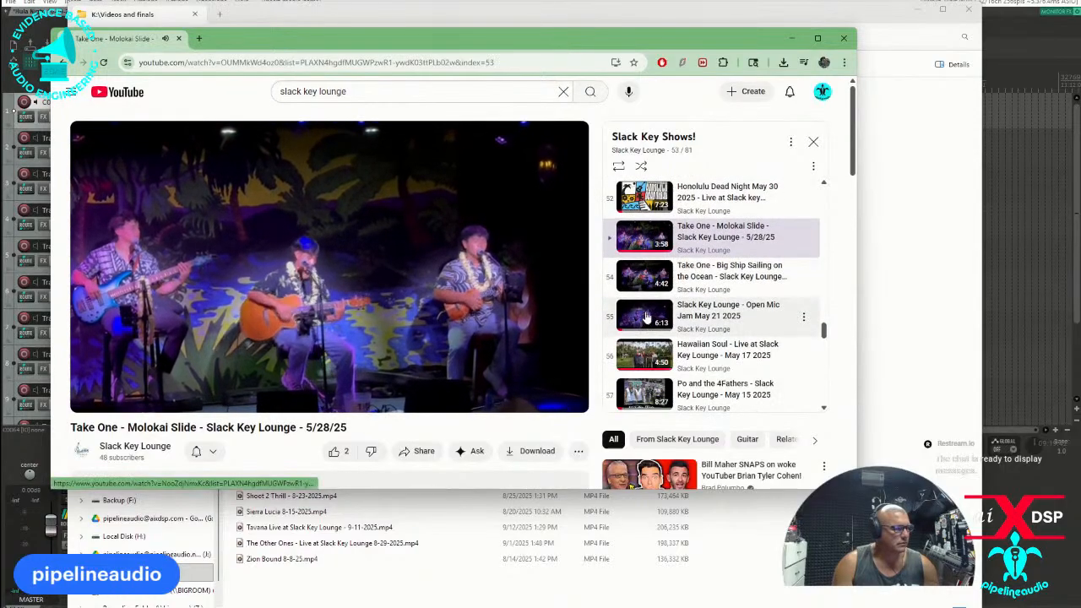
{"action": "scroll", "coordinate": [647, 317], "scroll_direction": "down", "scroll_amount": 1}
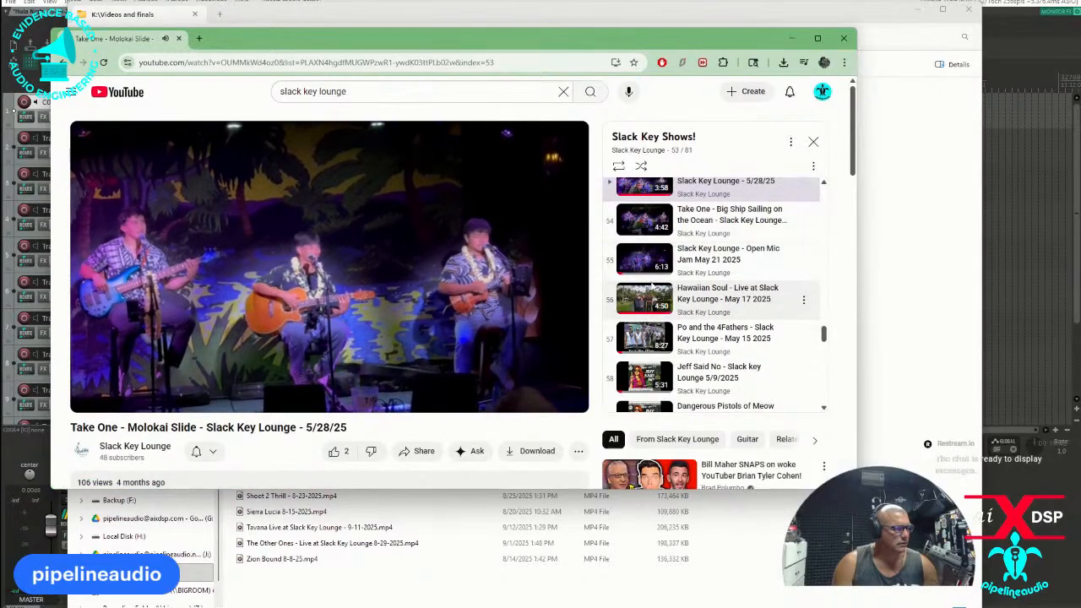
{"action": "scroll", "coordinate": [651, 289], "scroll_direction": "down", "scroll_amount": 5}
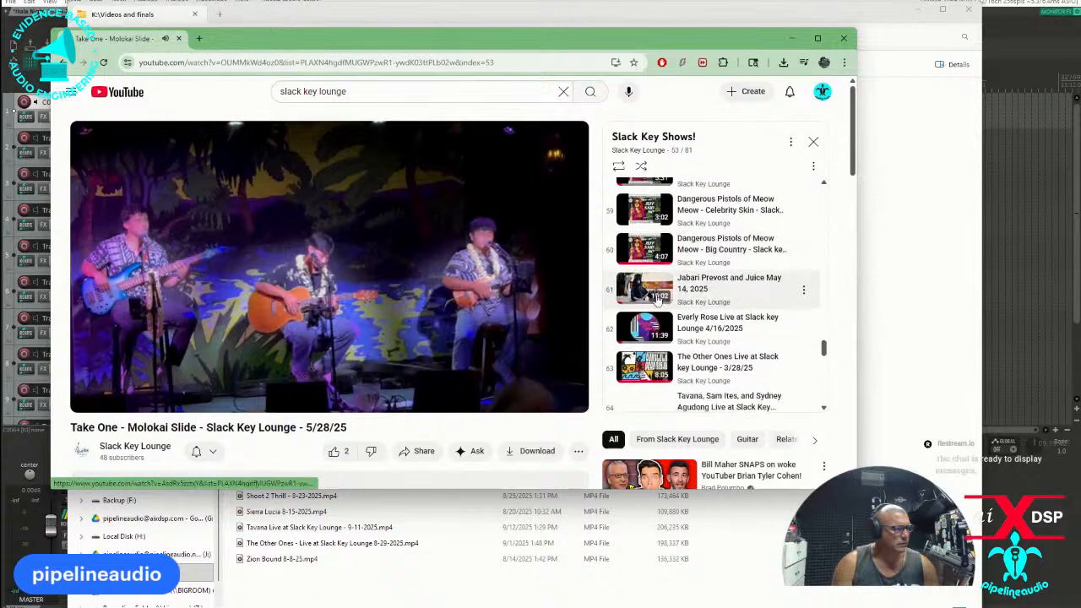
{"action": "scroll", "coordinate": [657, 297], "scroll_direction": "down", "scroll_amount": 2}
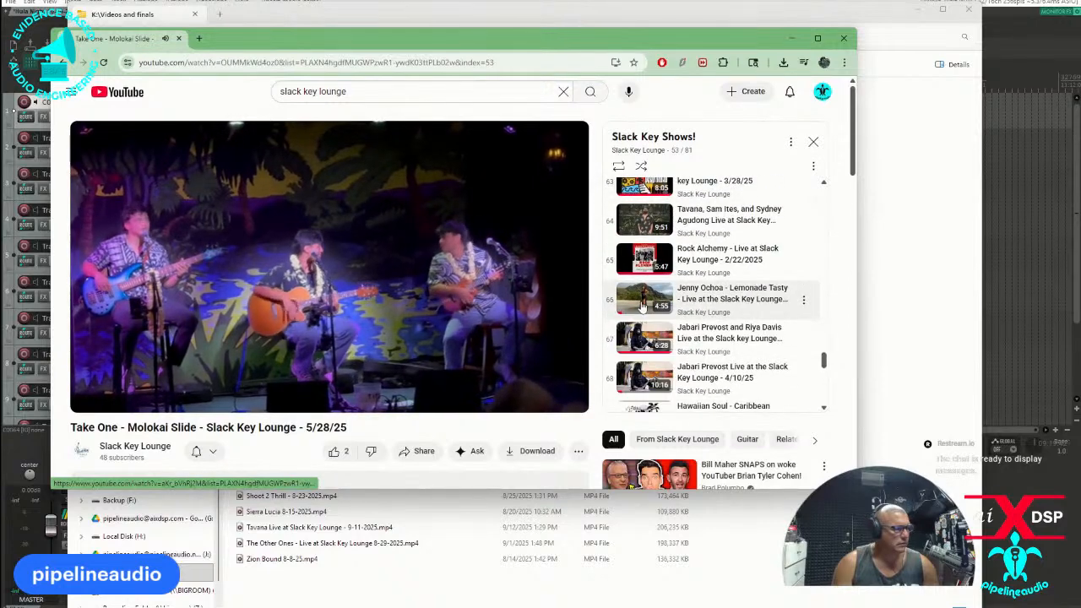
{"action": "scroll", "coordinate": [642, 308], "scroll_direction": "down", "scroll_amount": 5}
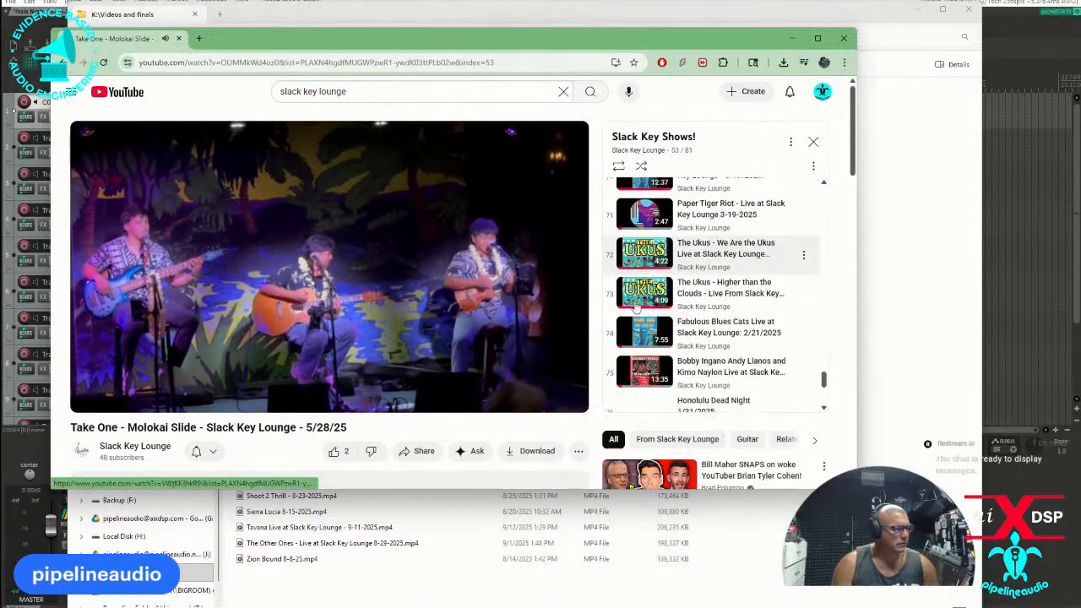
{"action": "scroll", "coordinate": [637, 308], "scroll_direction": "down", "scroll_amount": 2}
{"action": "scroll", "coordinate": [640, 333], "scroll_direction": "down", "scroll_amount": 2}
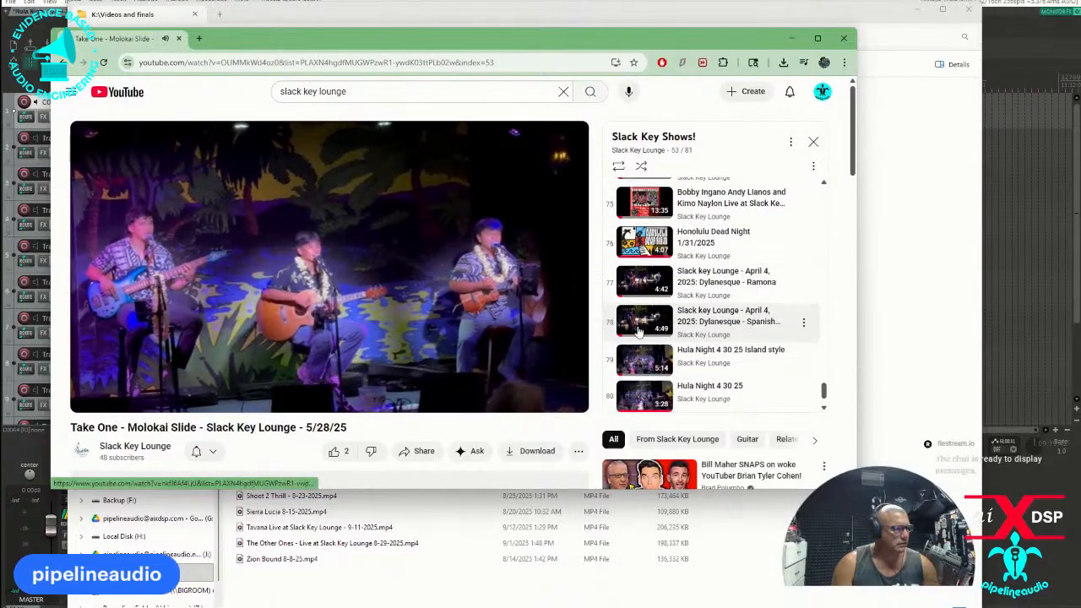
{"action": "left_click", "coordinate": [638, 319]}
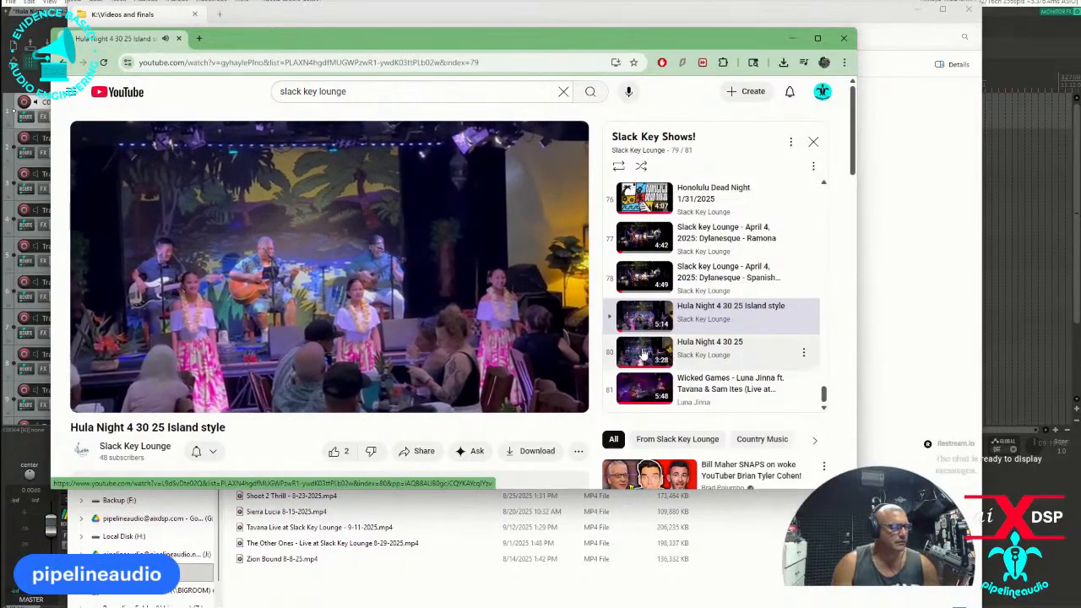
{"action": "left_click", "coordinate": [644, 353]}
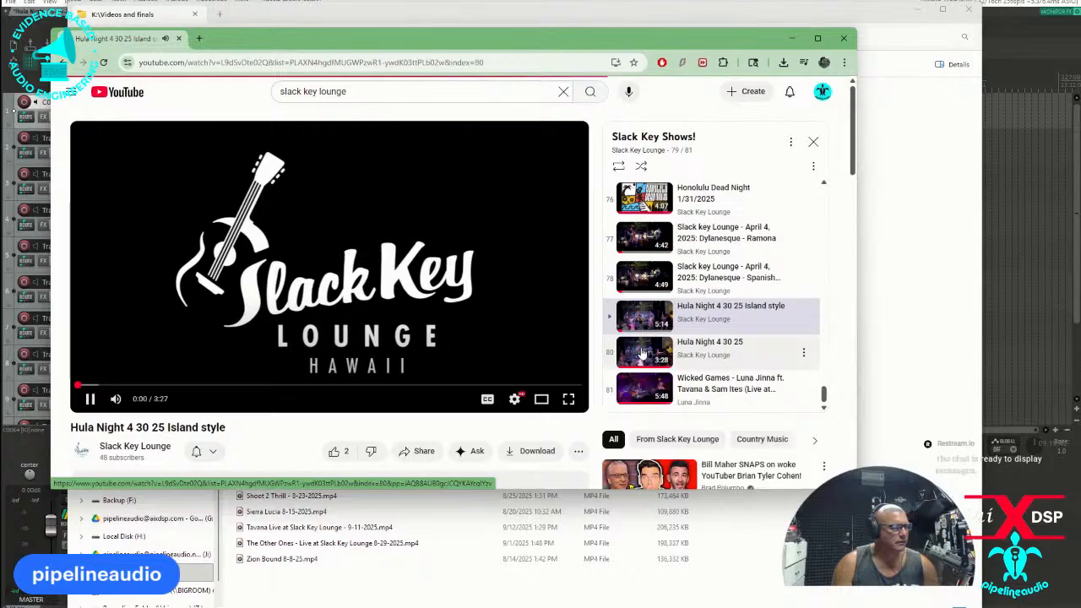
{"action": "left_click", "coordinate": [235, 386]}
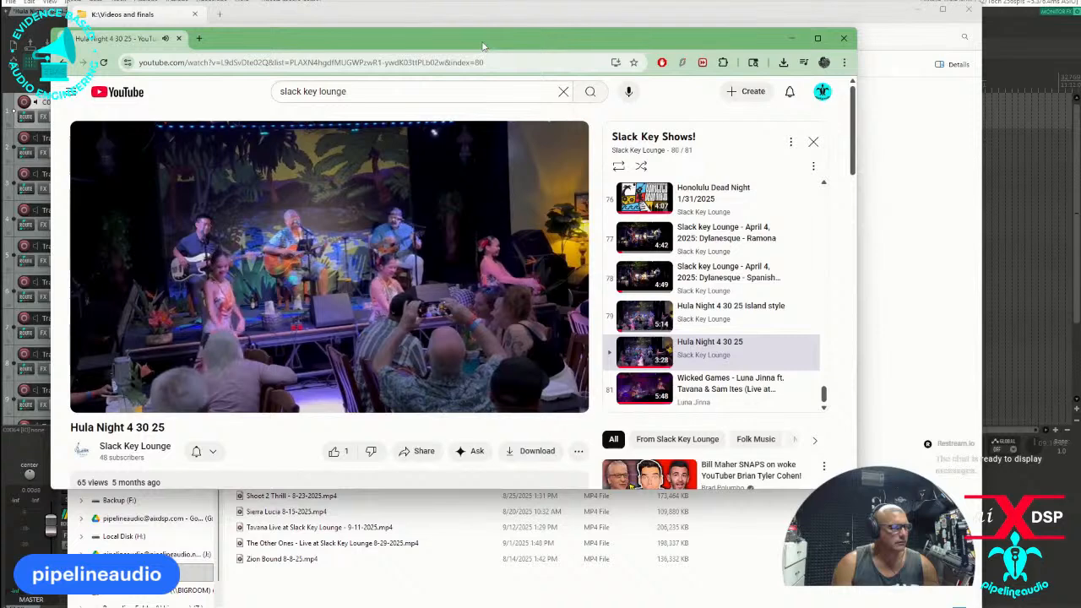
Switch back to the REAPER project and shift the C0064.MP4 item earlier so its end roughly matches the end of the recorded tracks.
{"action": "left_click_drag", "start_coordinate": [417, 46], "coordinate": [0, 97]}
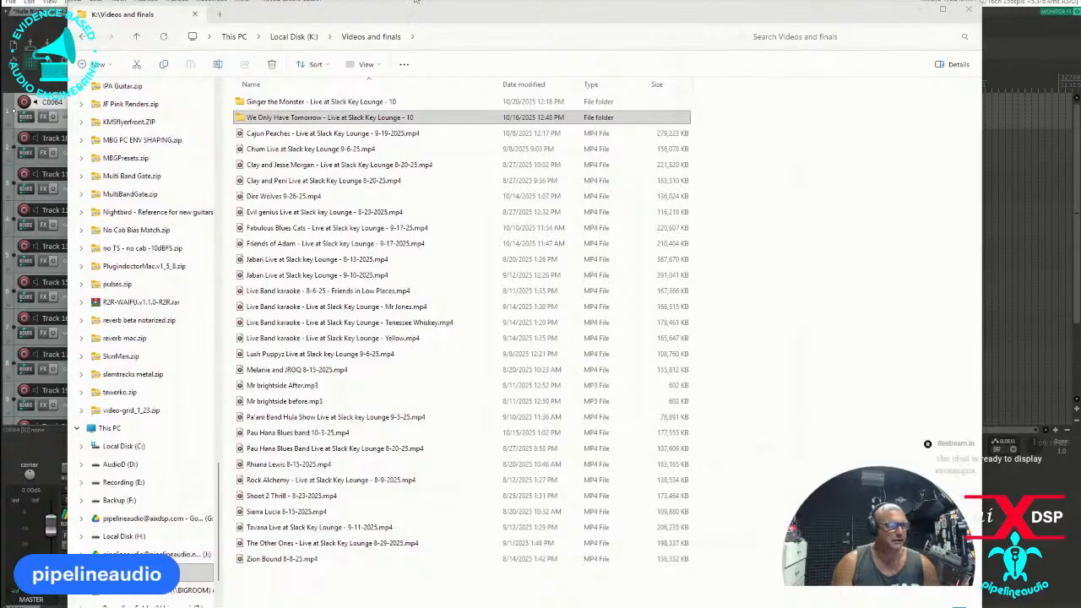
{"action": "left_click", "coordinate": [416, 3]}
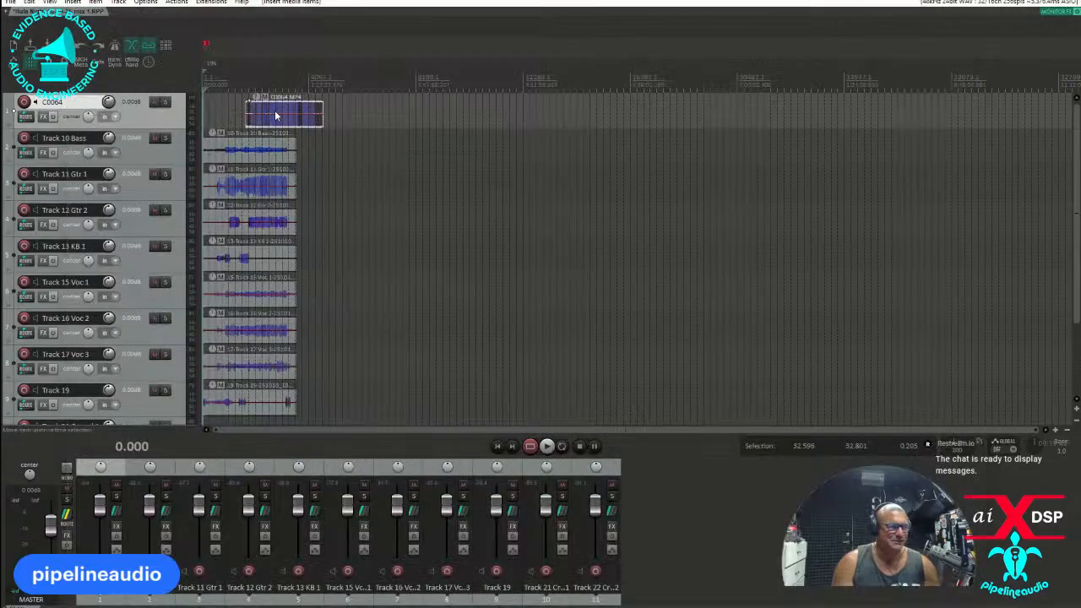
{"action": "left_click_drag", "start_coordinate": [276, 107], "coordinate": [244, 107]}
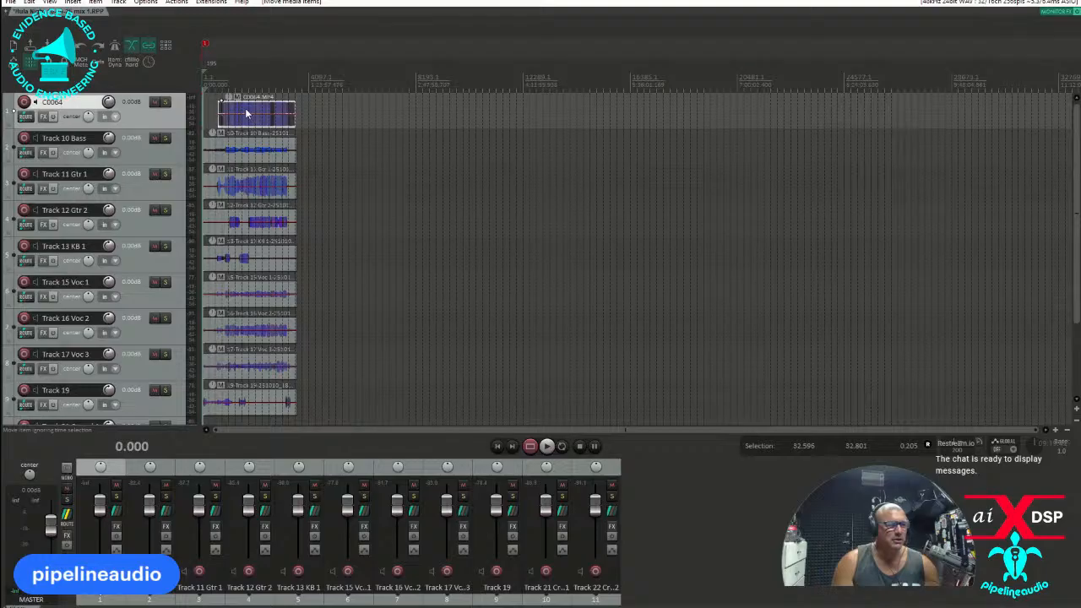
{"action": "scroll", "coordinate": [249, 113], "scroll_direction": "up", "scroll_amount": 8}
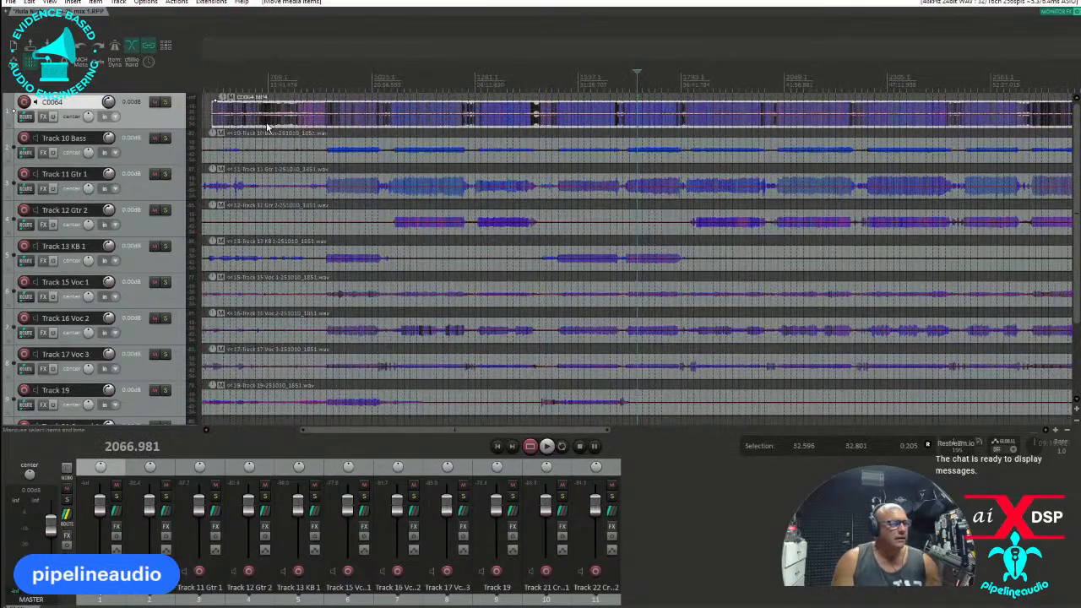
Lower the C0064 track's volume to -45.7 dB, solo the track and play it from the early part of the show.
{"action": "scroll", "coordinate": [370, 127], "scroll_direction": "down", "scroll_amount": 3}
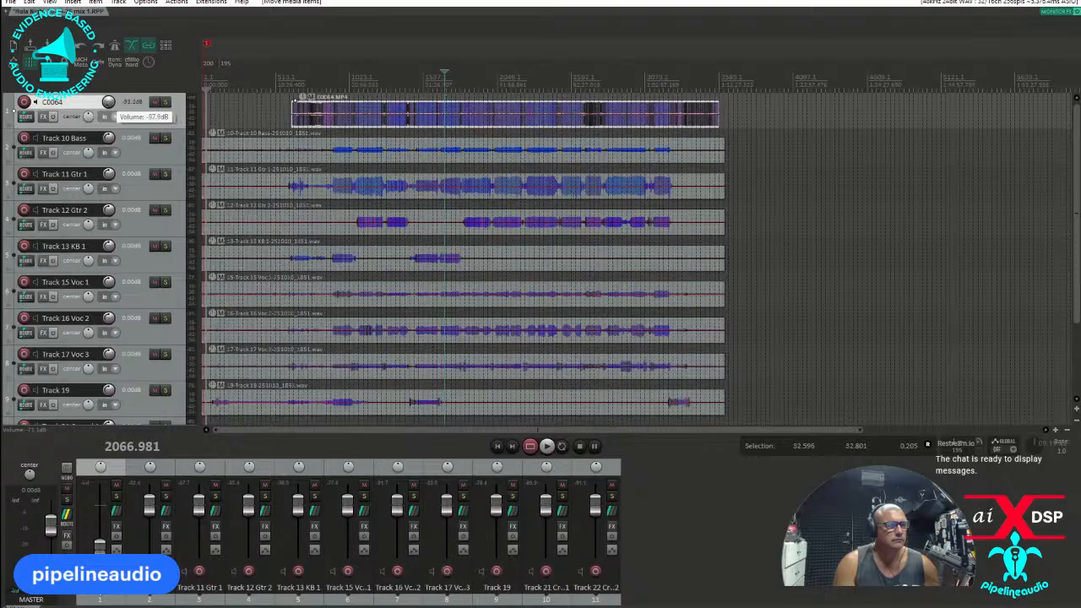
{"action": "left_click", "coordinate": [165, 102]}
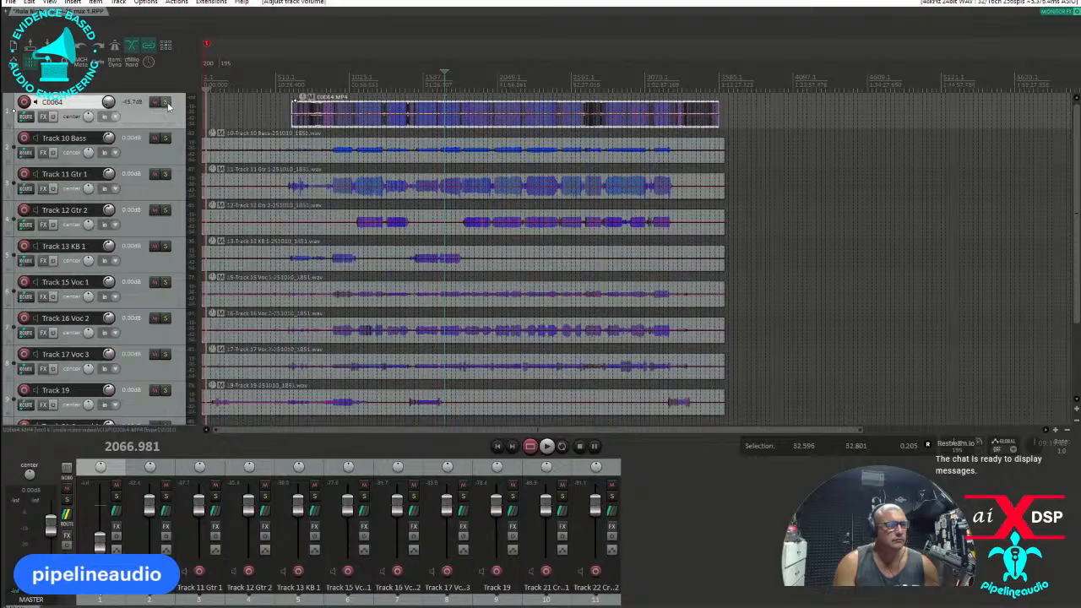
{"action": "left_click", "coordinate": [347, 82]}
{"action": "key", "text": "space"}
{"action": "scroll", "coordinate": [346, 84], "scroll_direction": "up", "scroll_amount": 4}
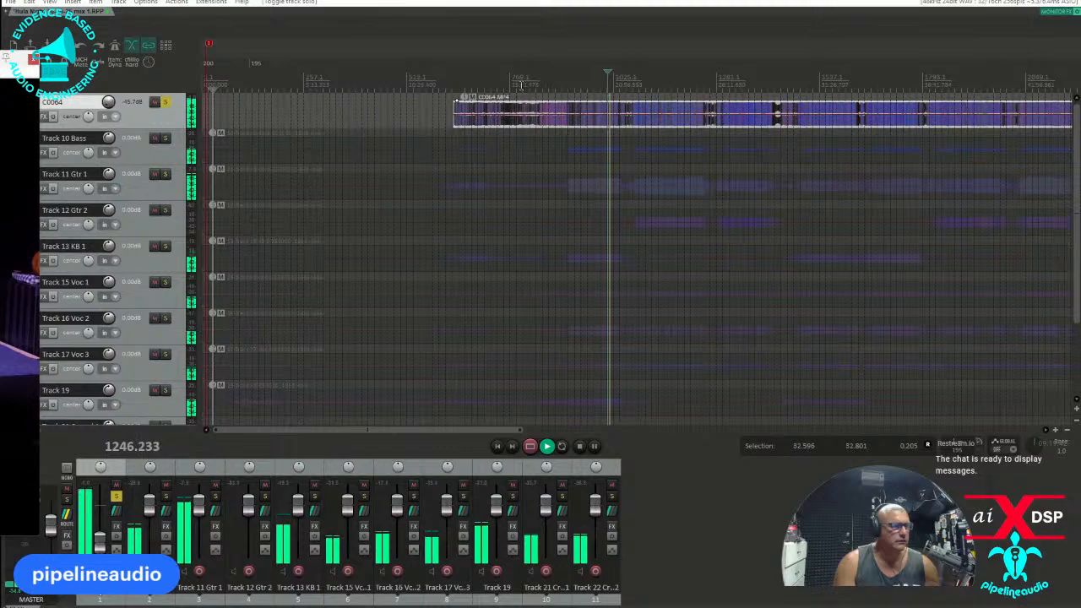
Audition the soloed video track at several points across the first songs and set its volume to -14.4 dB.
{"action": "left_click", "coordinate": [484, 82]}
{"action": "left_click", "coordinate": [547, 77]}
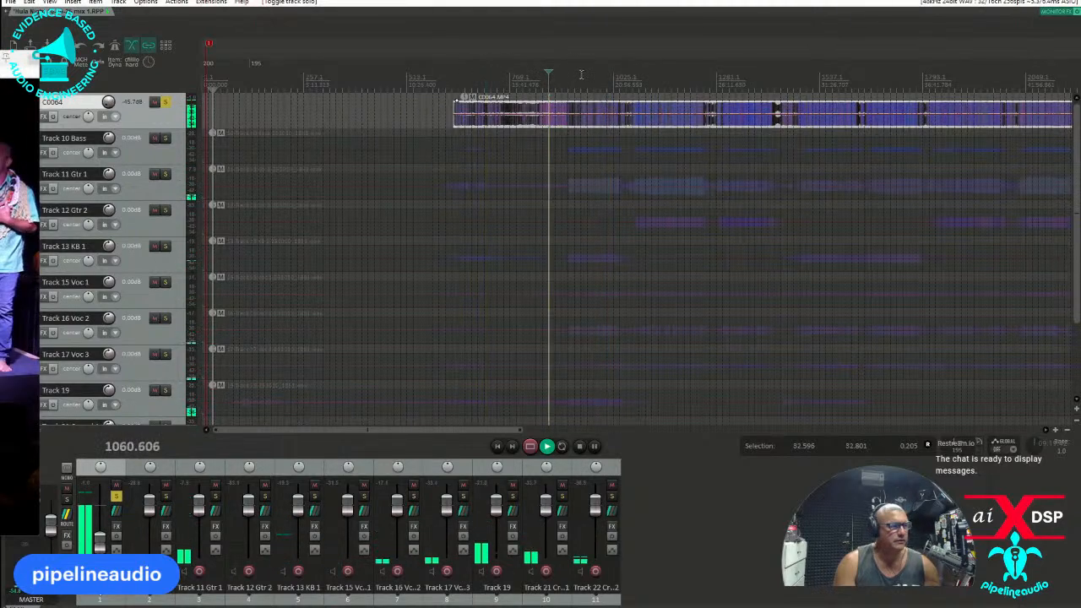
{"action": "left_click", "coordinate": [581, 77]}
{"action": "left_click", "coordinate": [608, 74]}
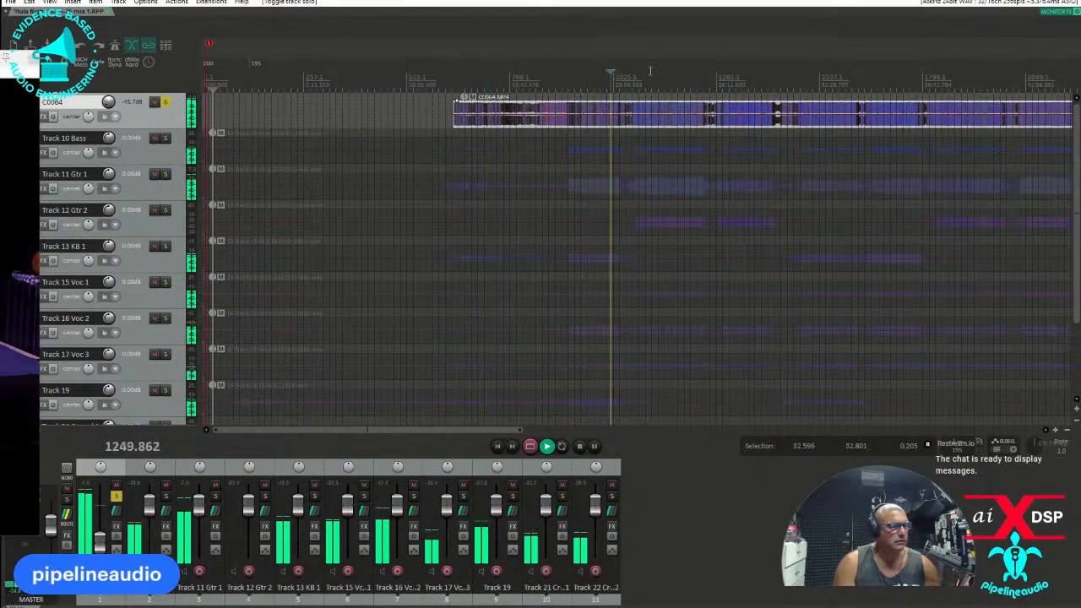
{"action": "left_click", "coordinate": [647, 73]}
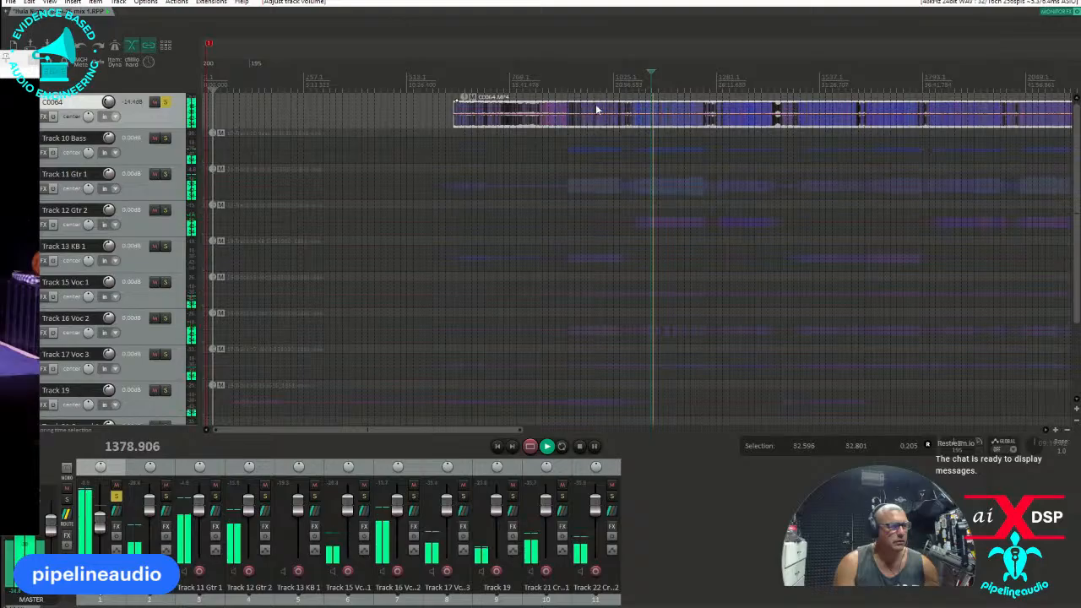
Play the soloed C0064 video around the end of the last song to examine how the show finishes.
{"action": "scroll", "coordinate": [661, 118], "scroll_direction": "down", "scroll_amount": 4}
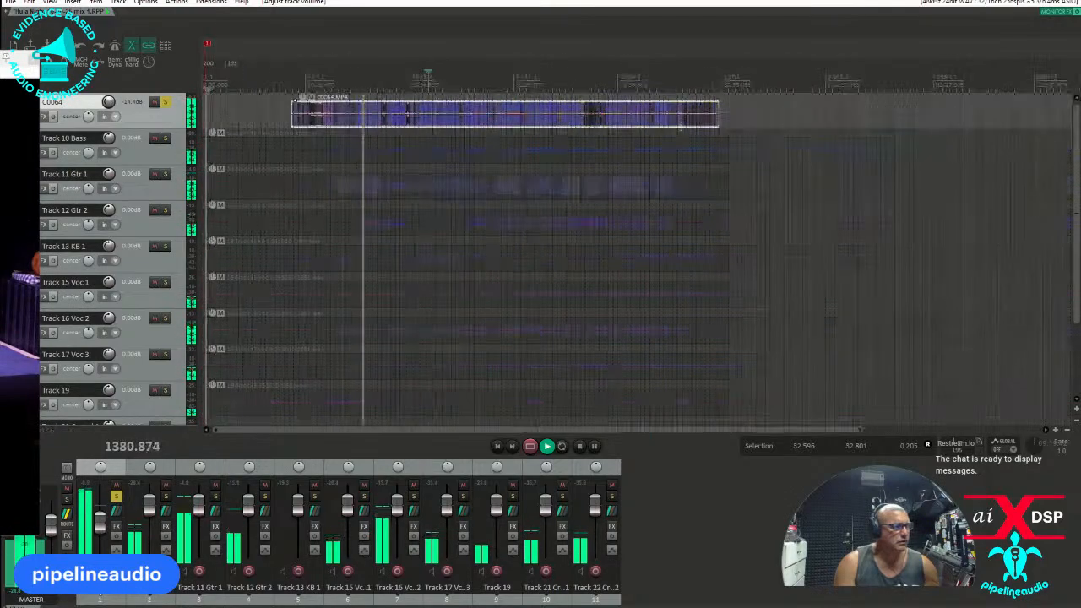
{"action": "left_click", "coordinate": [673, 85]}
{"action": "scroll", "coordinate": [654, 87], "scroll_direction": "up", "scroll_amount": 2}
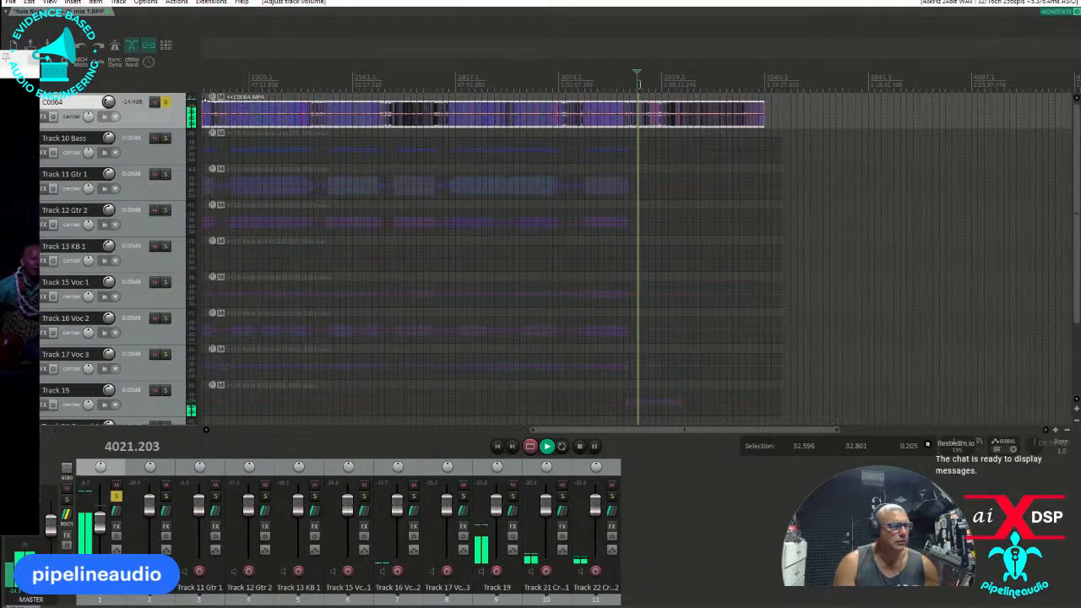
{"action": "left_click", "coordinate": [623, 84]}
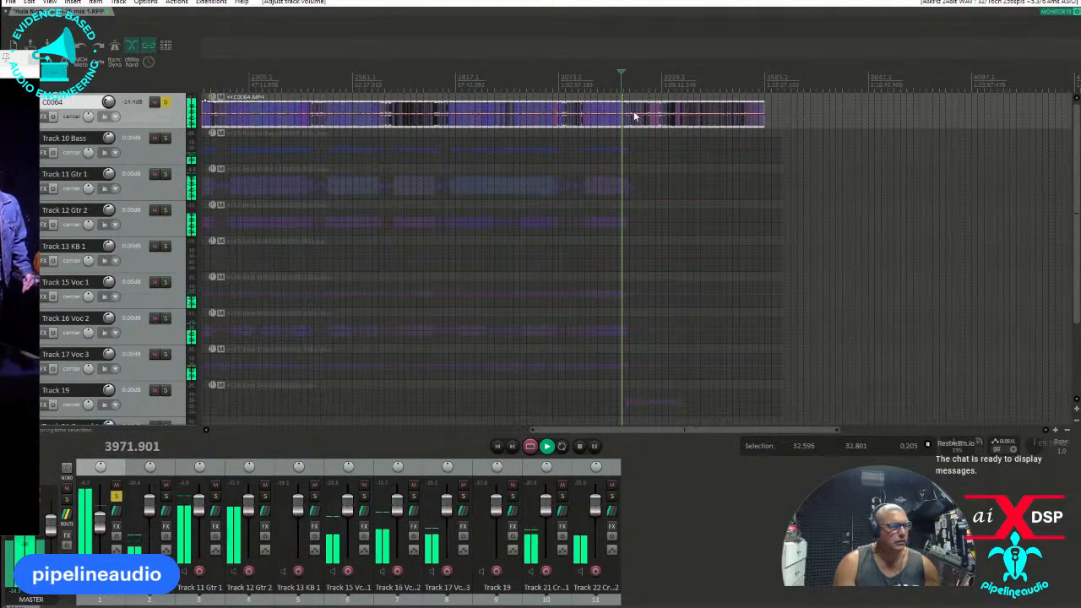
Play around the end and start of the last song, and shift the C0064.MP4 item later to match the song's start on the guitar tracks.
{"action": "scroll", "coordinate": [638, 118], "scroll_direction": "up", "scroll_amount": 5}
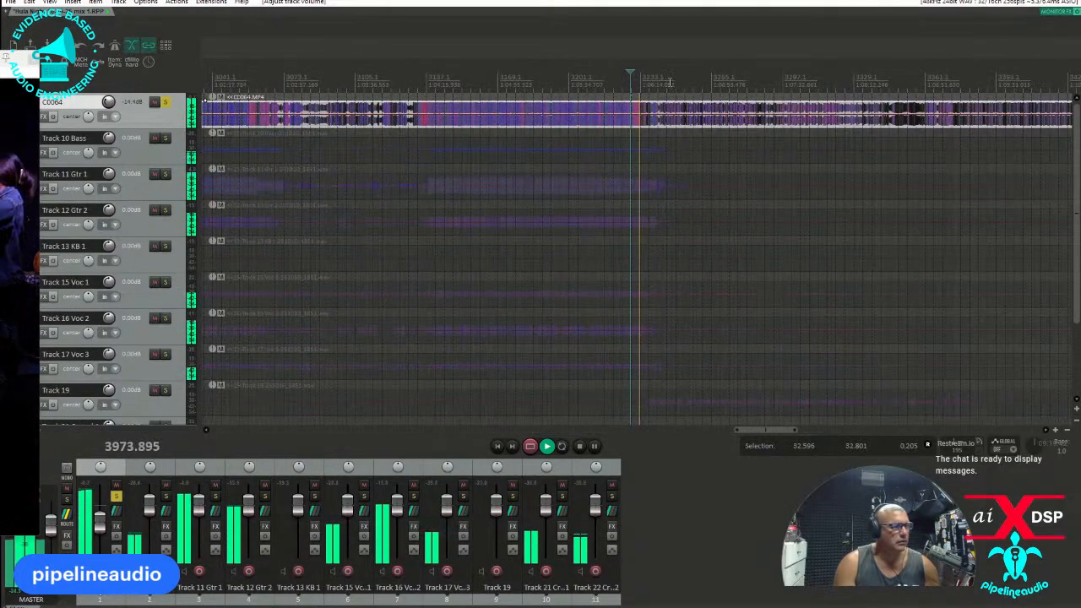
{"action": "left_click", "coordinate": [670, 83]}
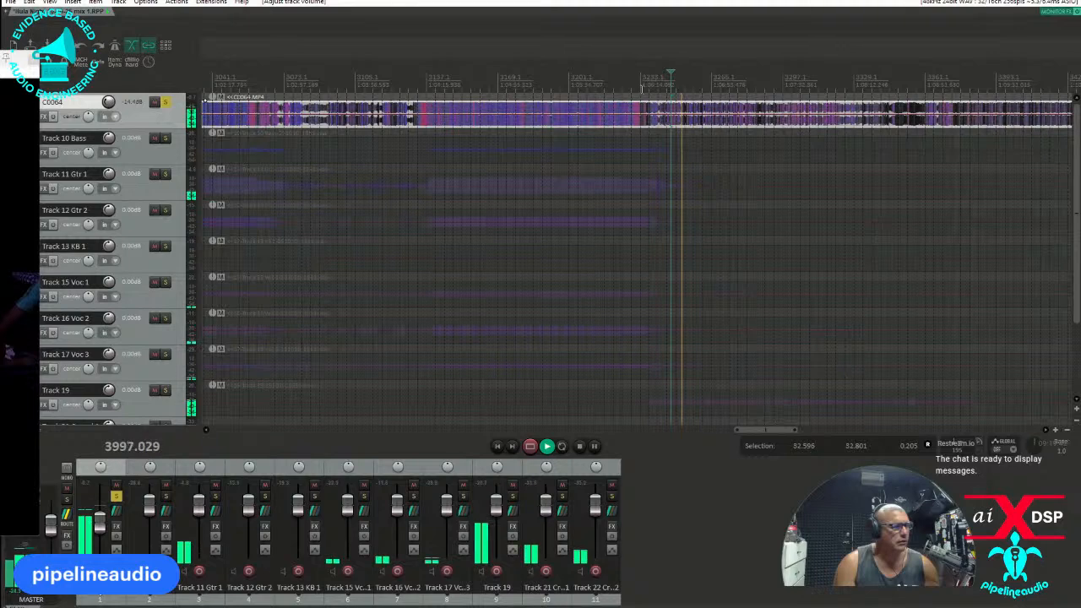
{"action": "left_click", "coordinate": [643, 84]}
{"action": "left_click", "coordinate": [417, 83]}
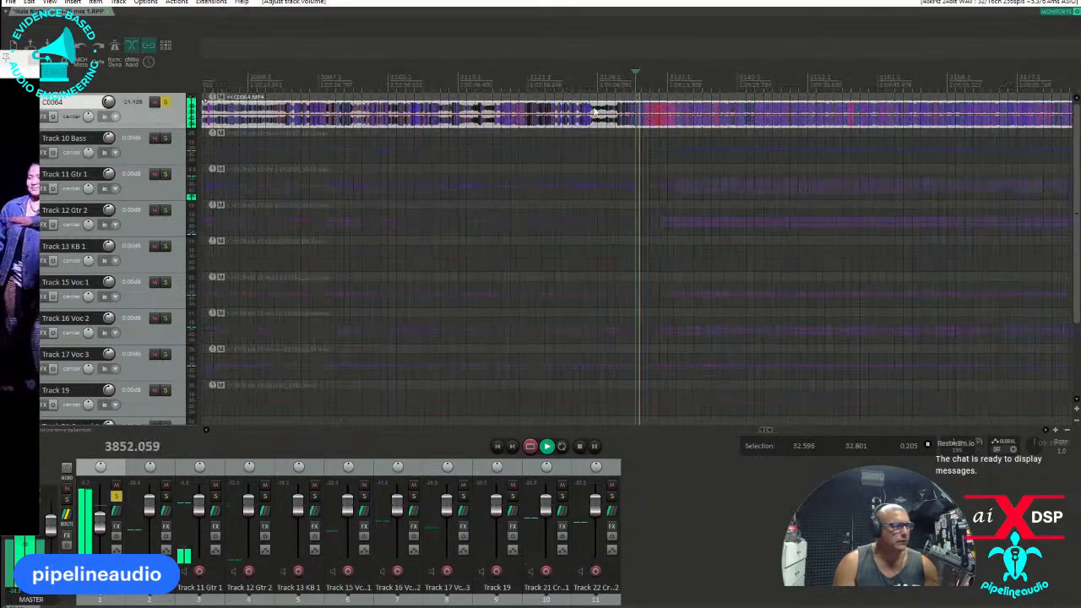
{"action": "left_click_drag", "start_coordinate": [670, 113], "coordinate": [720, 117]}
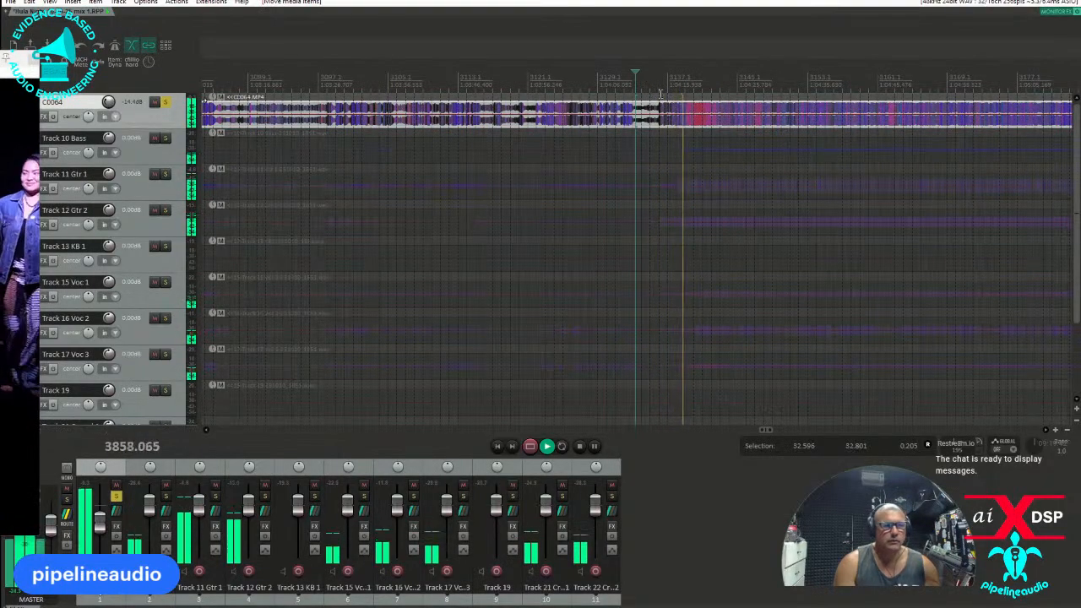
{"action": "left_click", "coordinate": [656, 88]}
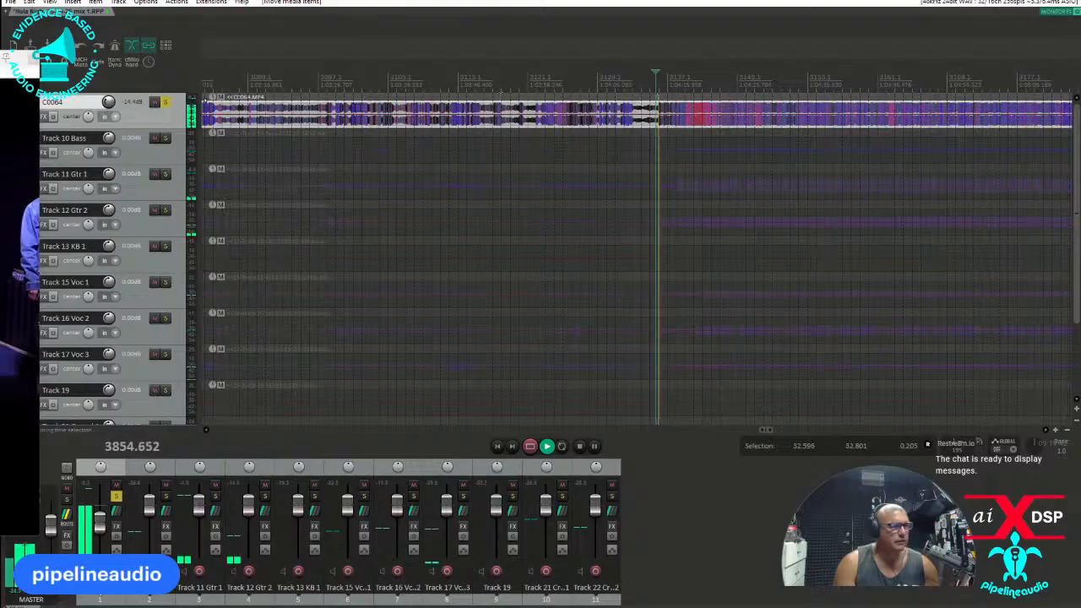
Bring the video window over the project, shrink it, play the start of the last song and place the window below the upper tracks.
{"action": "left_click_drag", "start_coordinate": [0, 69], "coordinate": [617, 109]}
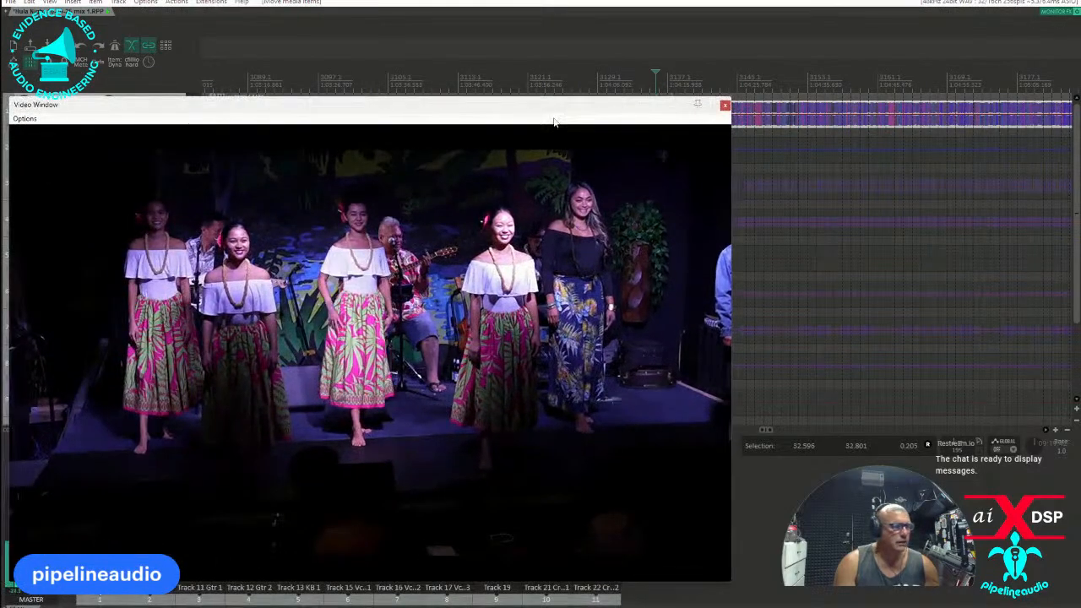
{"action": "left_click_drag", "start_coordinate": [79, 107], "coordinate": [304, 156]}
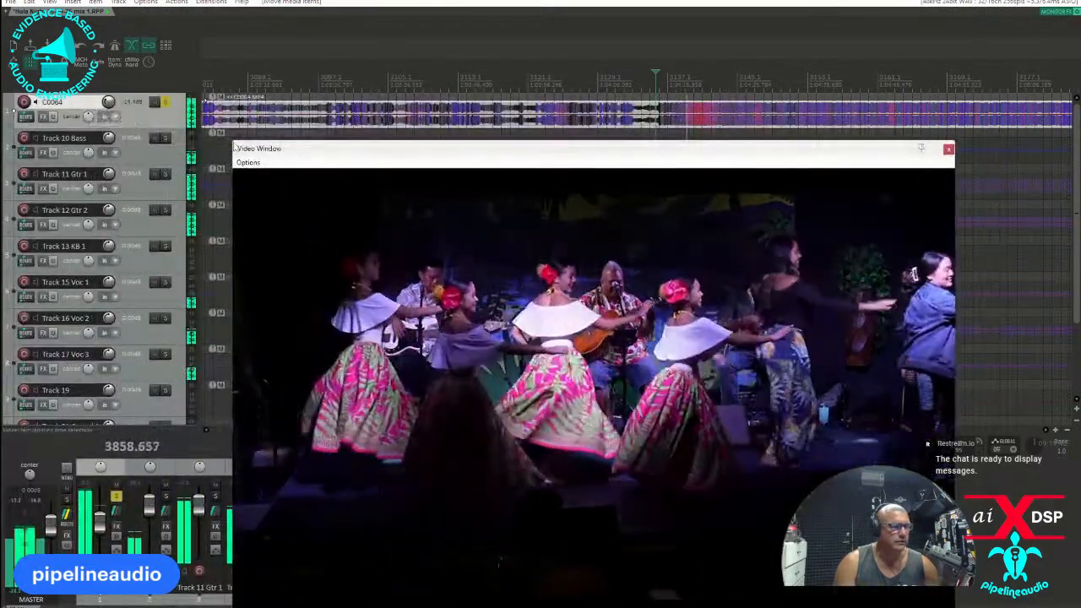
{"action": "left_click_drag", "start_coordinate": [235, 147], "coordinate": [432, 279]}
{"action": "left_click_drag", "start_coordinate": [676, 293], "coordinate": [682, 253]}
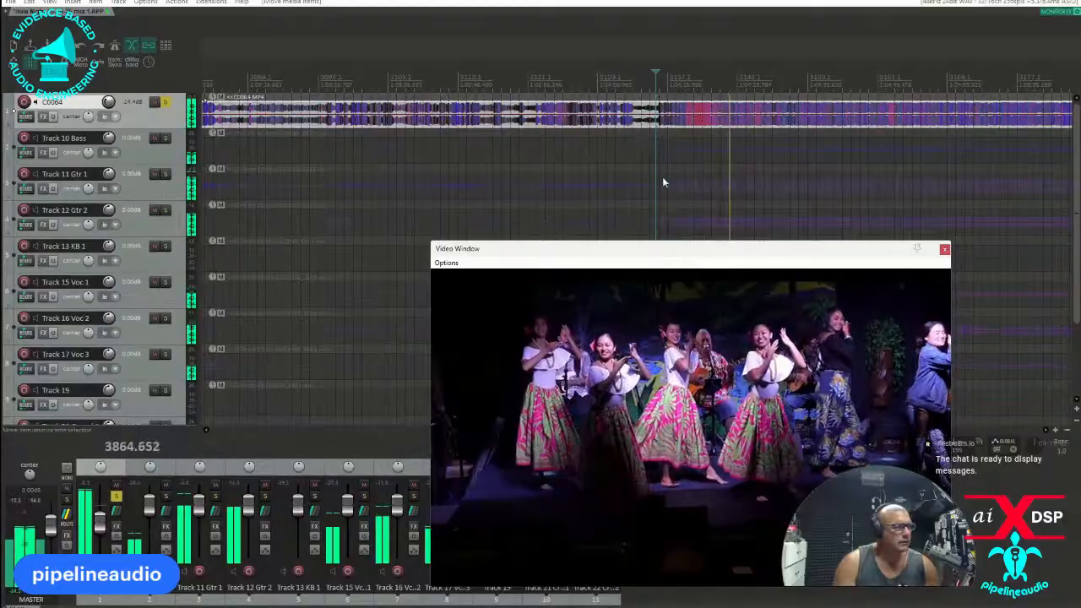
{"action": "key", "text": "space"}
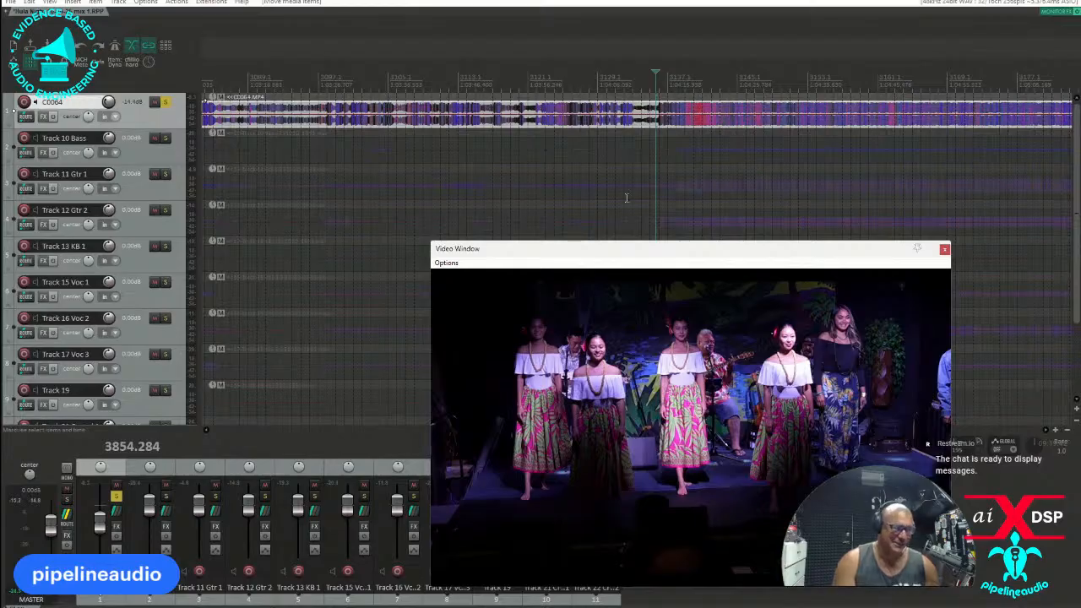
{"action": "left_click_drag", "start_coordinate": [605, 255], "coordinate": [613, 313]}
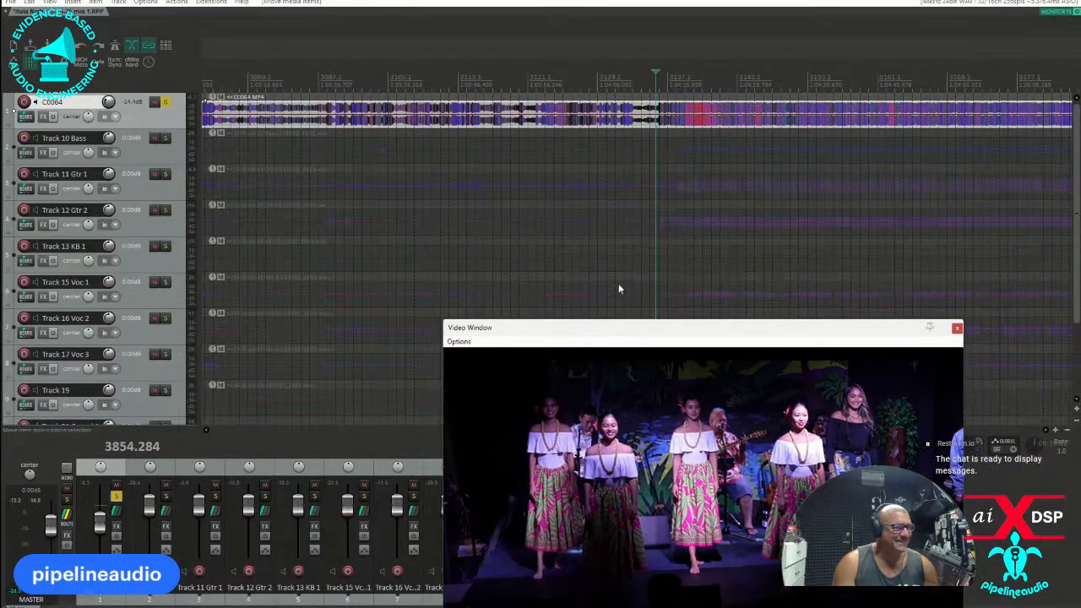
Unsolo the C0064 track and line up its item with the first Gtr 2 note of the last song.
{"action": "left_click", "coordinate": [166, 102]}
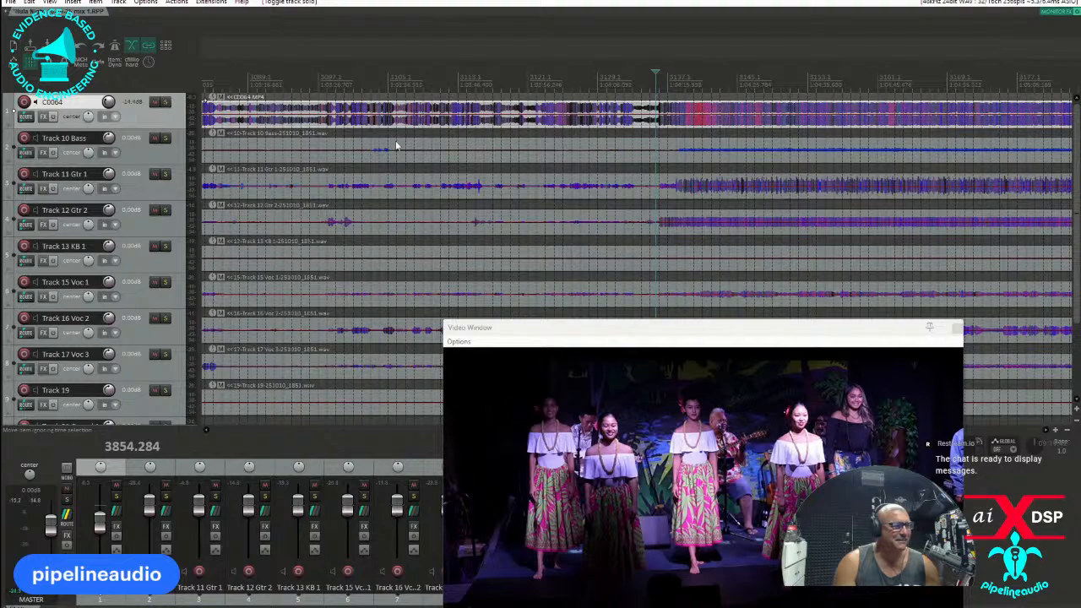
{"action": "scroll", "coordinate": [673, 115], "scroll_direction": "up", "scroll_amount": 5}
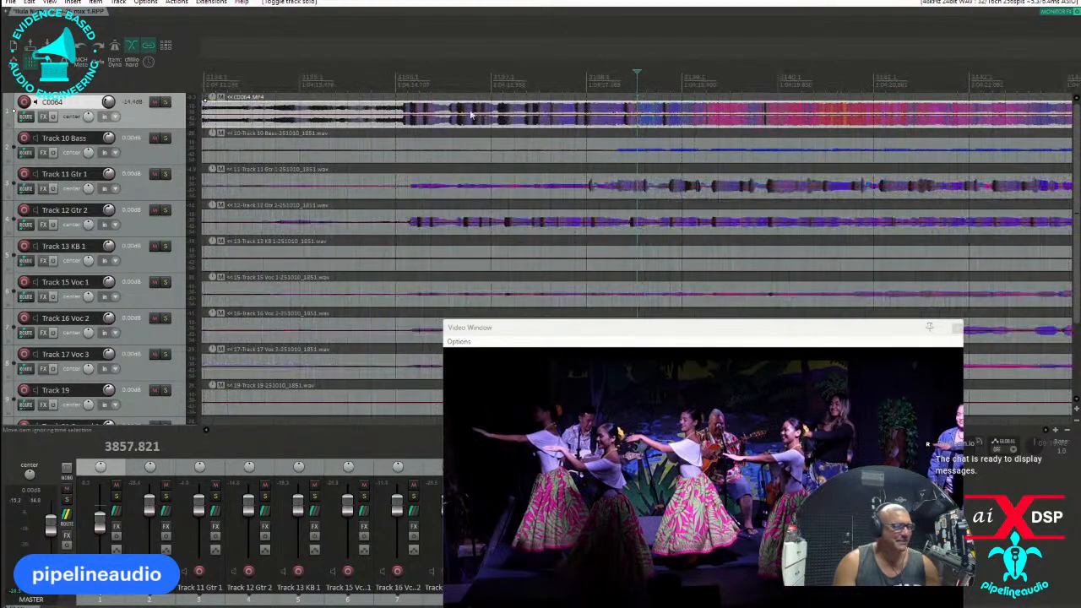
{"action": "key", "text": "space"}
{"action": "scroll", "coordinate": [647, 217], "scroll_direction": "up", "scroll_amount": 3}
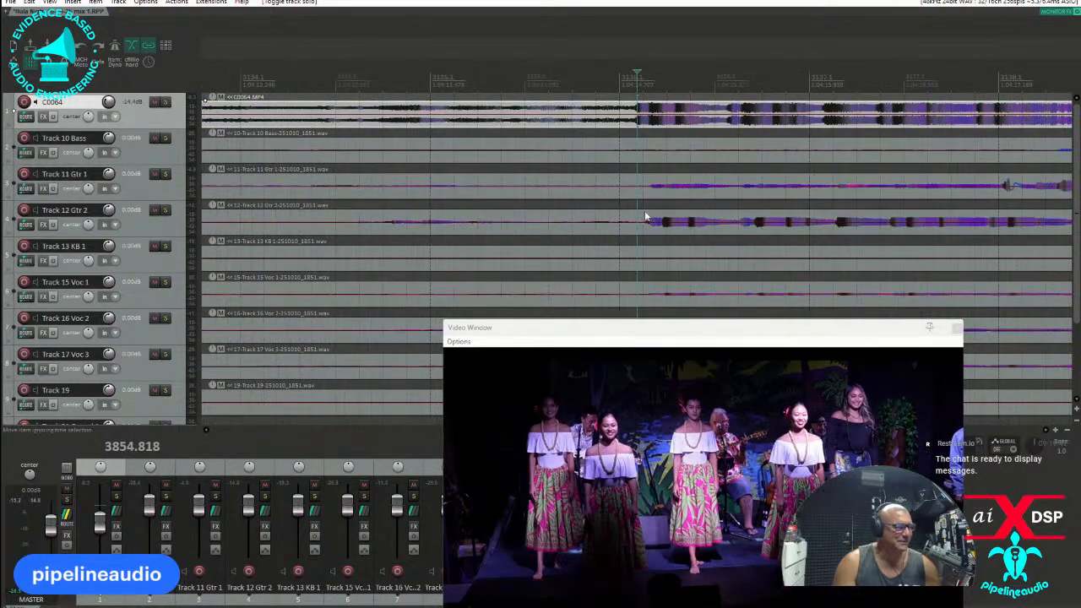
{"action": "left_click", "coordinate": [663, 228]}
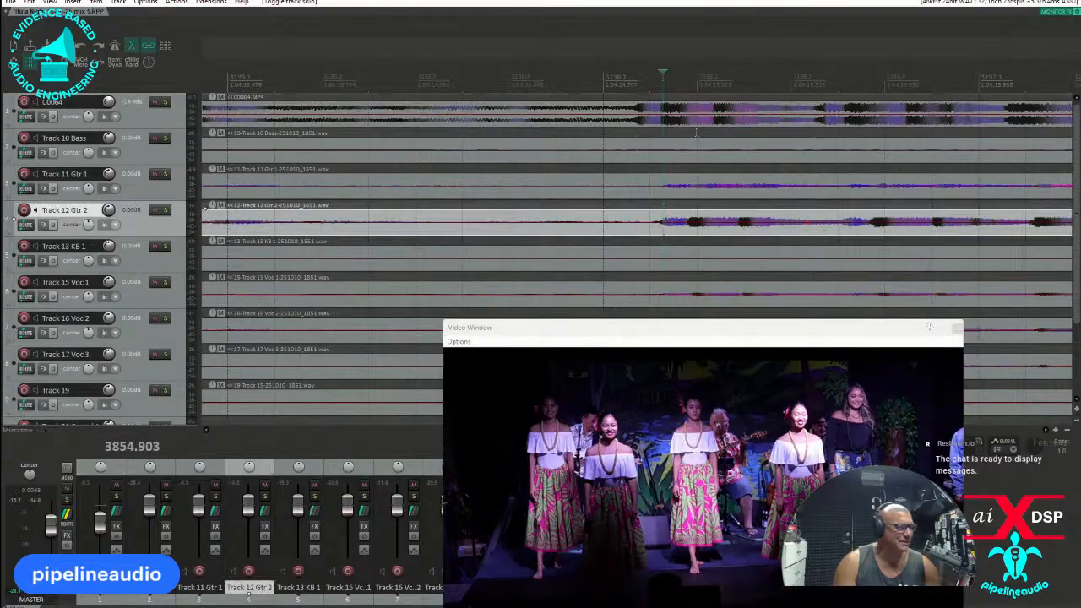
{"action": "mouse_move", "coordinate": [682, 116]}
{"action": "left_mouse_down"}
{"action": "mouse_move", "coordinate": [712, 121]}
{"action": "mouse_move", "coordinate": [691, 121]}
{"action": "left_mouse_up"}
Fine-tune the C0064.MP4 item's position at waveform level against Track 12 Gtr 2, finishing with a 1 ms shift later.
{"action": "scroll", "coordinate": [692, 122], "scroll_direction": "up", "scroll_amount": 2}
{"action": "left_click_drag", "start_coordinate": [628, 110], "coordinate": [632, 118]}
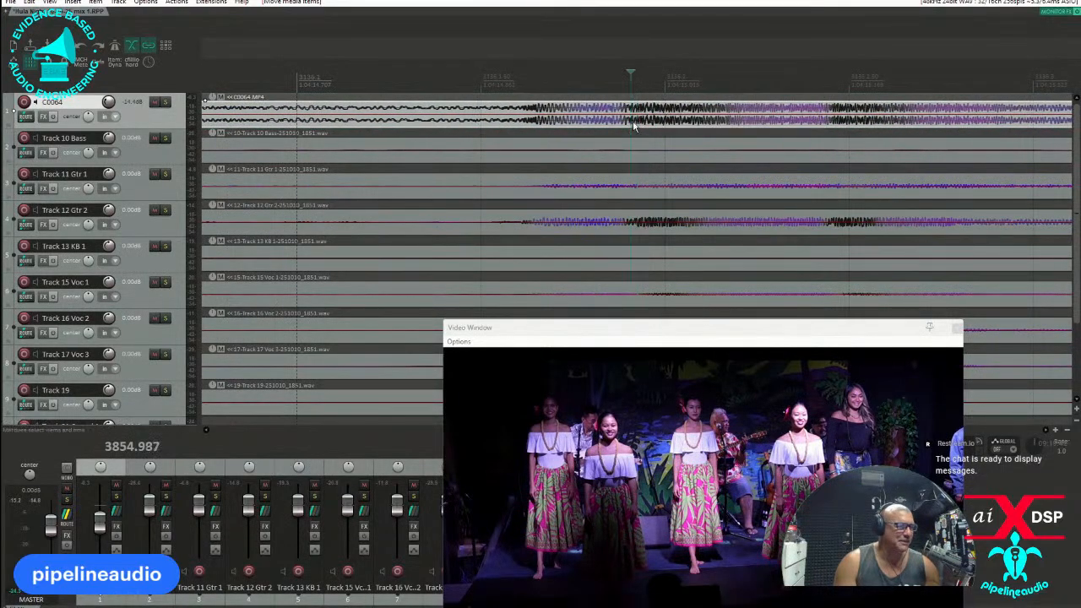
{"action": "scroll", "coordinate": [638, 124], "scroll_direction": "up", "scroll_amount": 3}
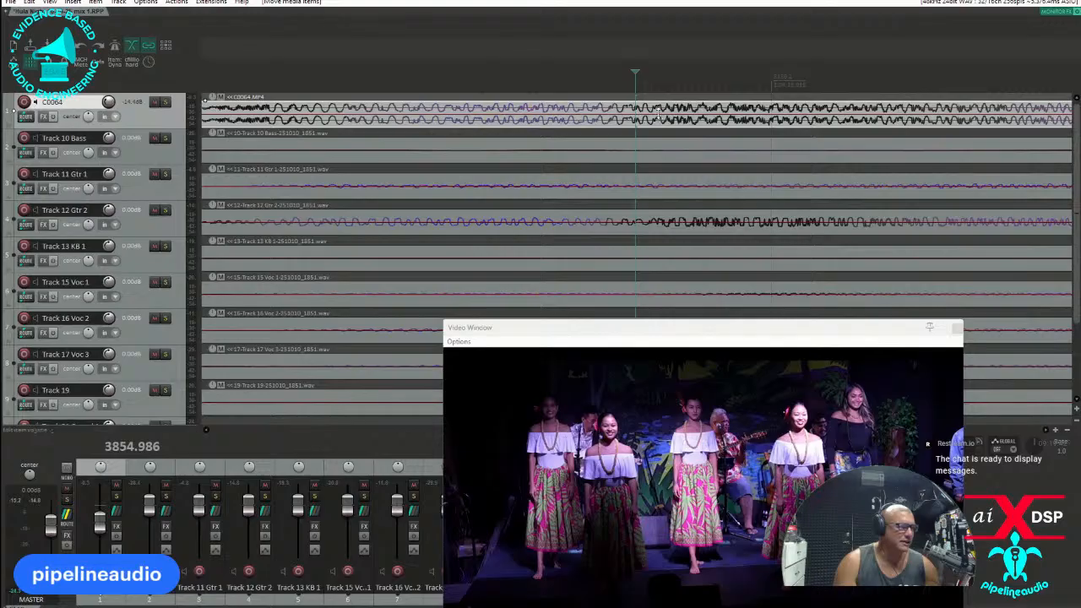
{"action": "left_click_drag", "start_coordinate": [656, 110], "coordinate": [667, 111]}
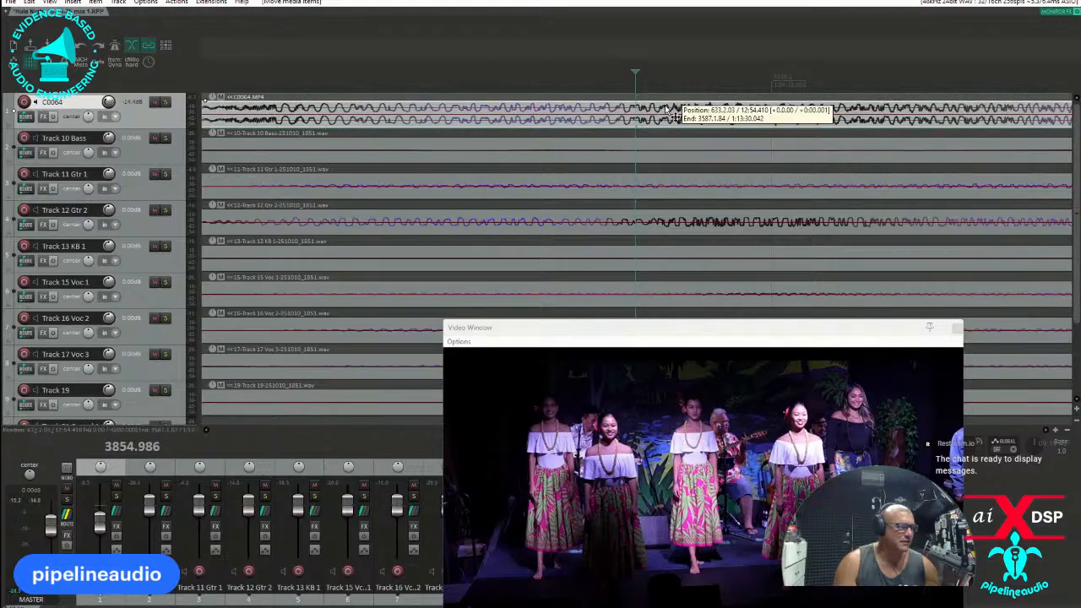
{"action": "scroll", "coordinate": [667, 111], "scroll_direction": "down", "scroll_amount": 6}
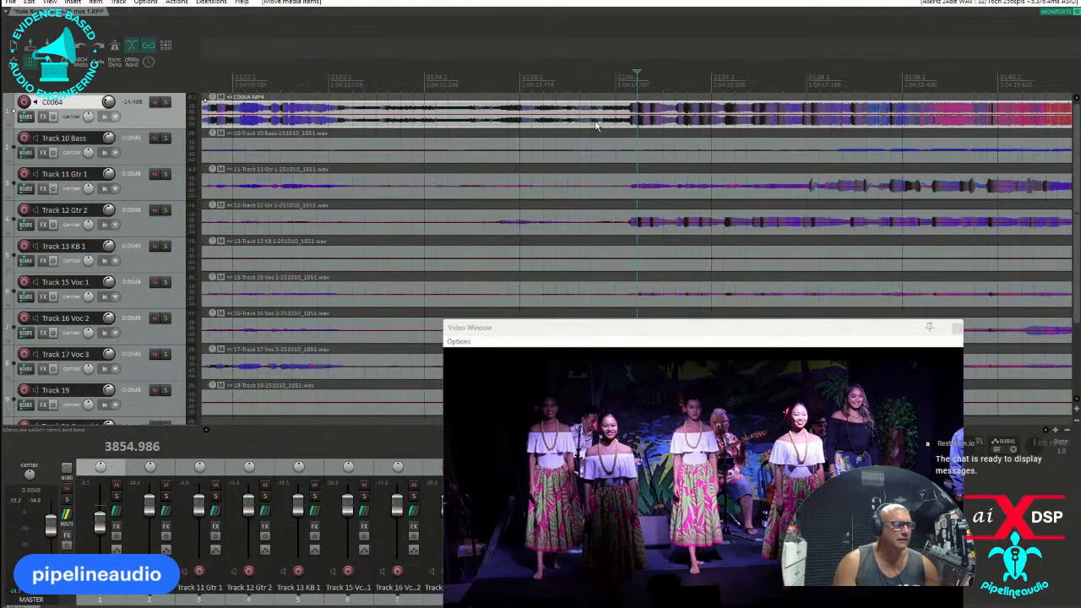
Lower the C0064 track's volume to -139.9 dB and play the multitrack from just before the last song to check sync with the picture.
{"action": "left_click_drag", "start_coordinate": [108, 101], "coordinate": [110, 137]}
{"action": "left_click", "coordinate": [611, 83]}
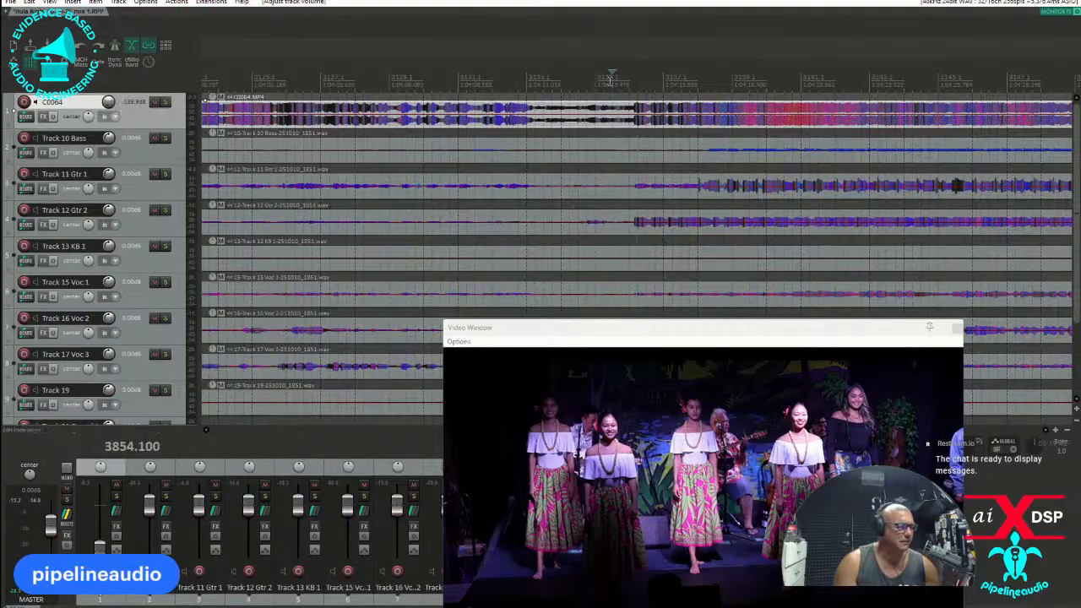
{"action": "key", "text": "space"}
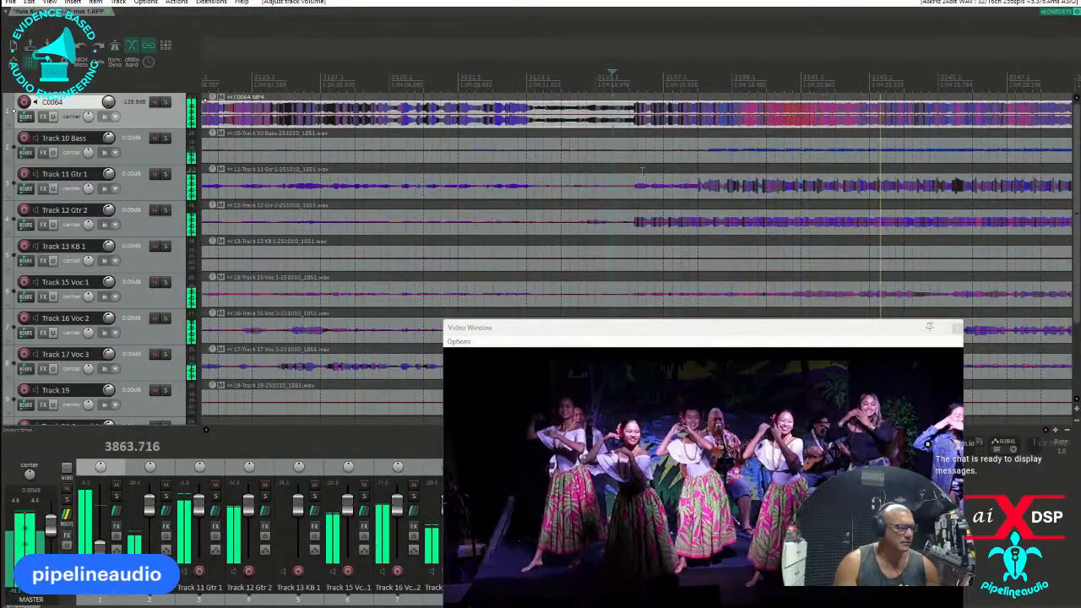
{"action": "scroll", "coordinate": [672, 160], "scroll_direction": "down", "scroll_amount": 5}
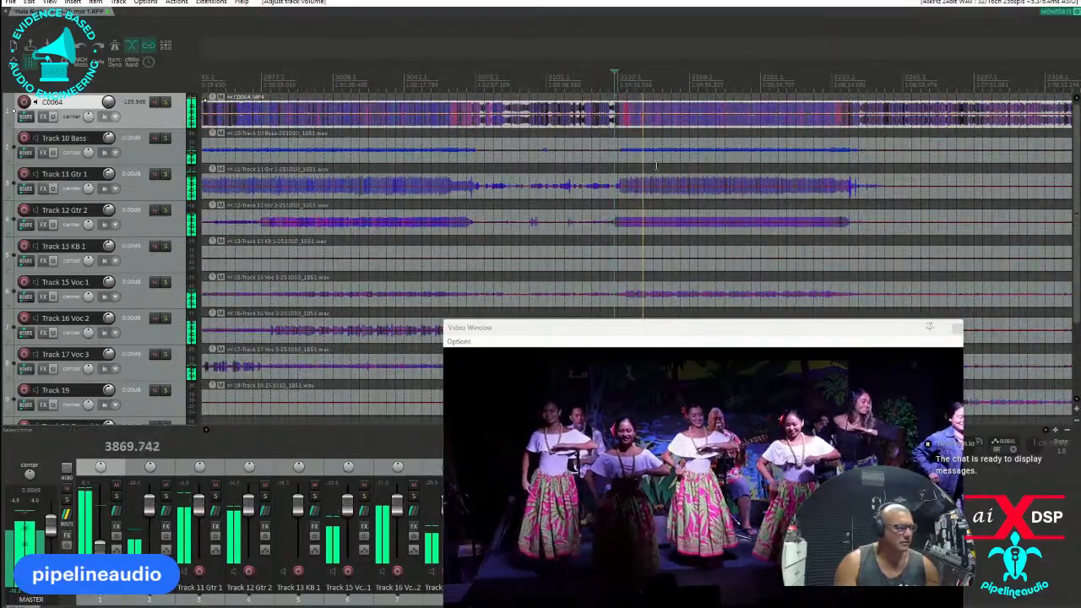
{"action": "left_click_drag", "start_coordinate": [644, 334], "coordinate": [460, 256]}
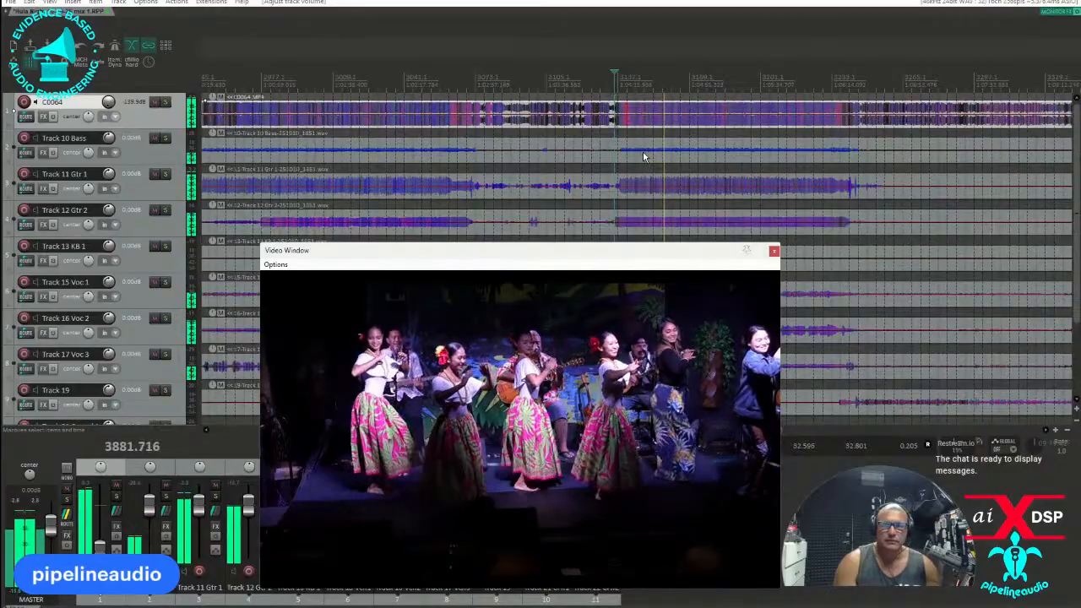
{"action": "key", "text": "space"}
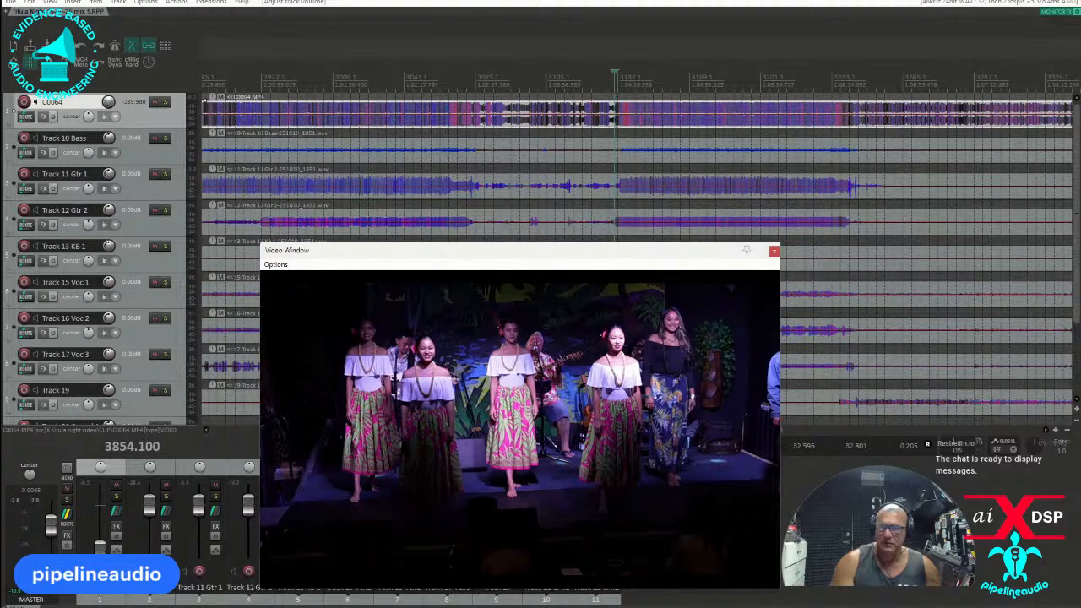
Bring up the YouTube video Hula Night 4 30 25 as an earlier example, then move the browser window off the project.
{"action": "left_click_drag", "start_coordinate": [2, 181], "coordinate": [553, 71]}
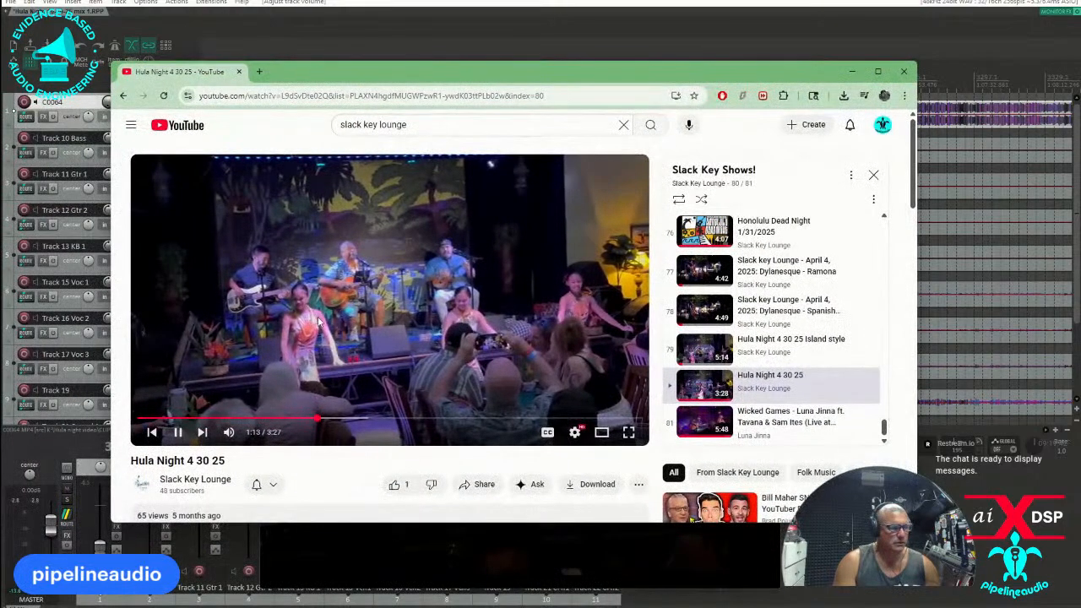
{"action": "left_click", "coordinate": [384, 300]}
{"action": "left_click_drag", "start_coordinate": [761, 75], "coordinate": [0, 160]}
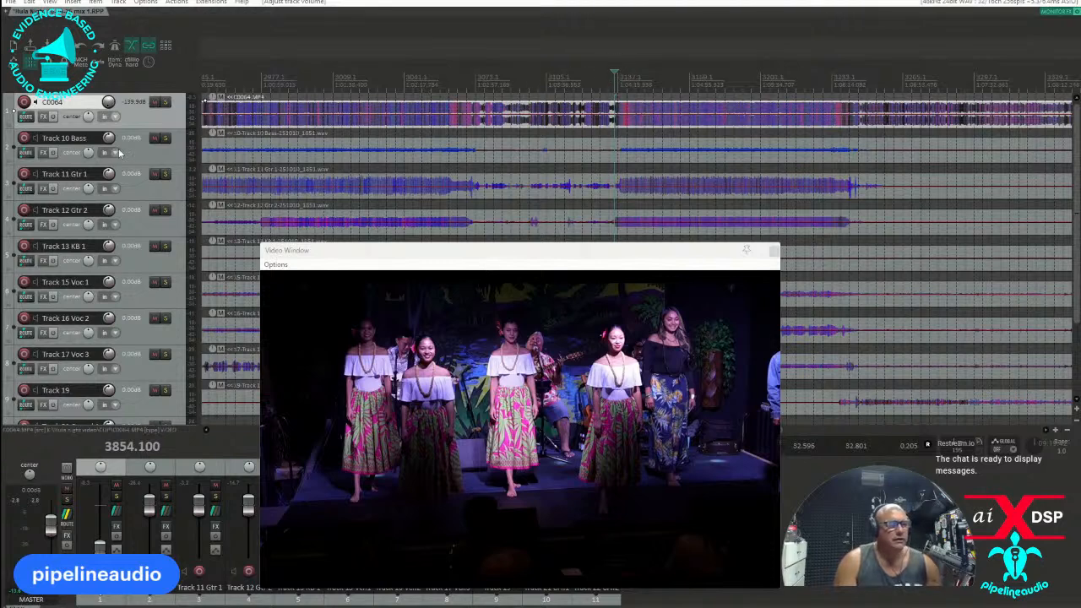
Move the video window clear of the mixer and toggle the mixer's option to show tracks that have receives.
{"action": "left_click_drag", "start_coordinate": [500, 254], "coordinate": [490, 88]}
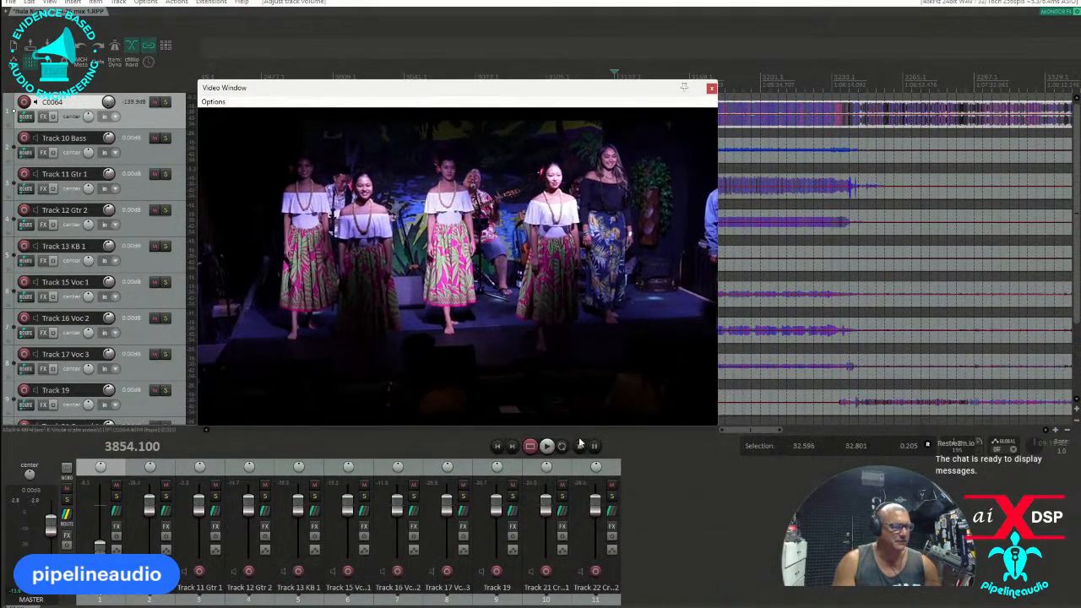
{"action": "right_click", "coordinate": [53, 481]}
{"action": "left_click", "coordinate": [123, 249]}
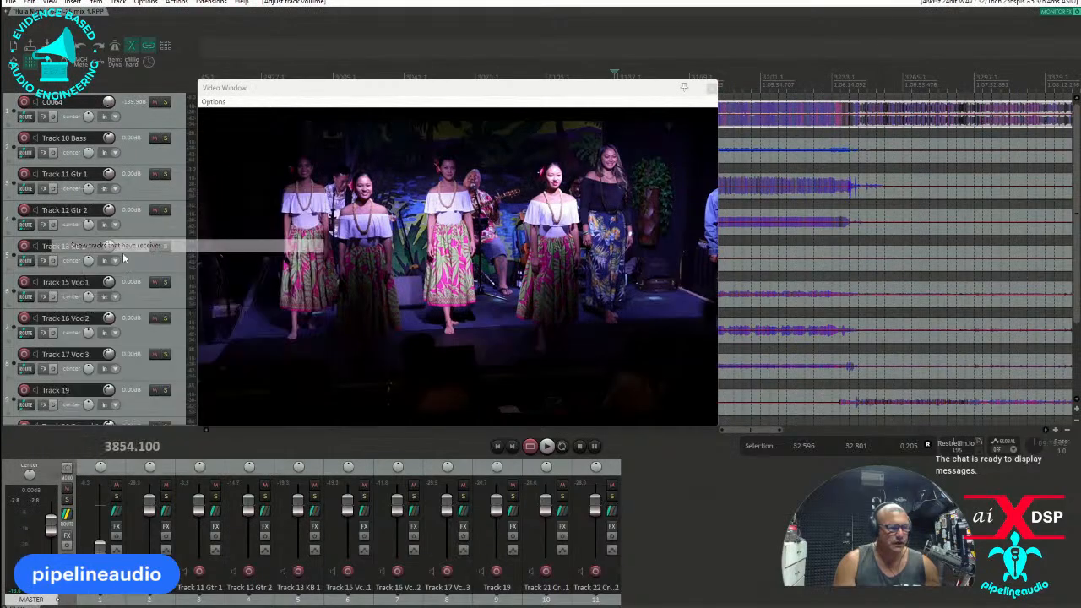
Insert the RMS Meter track template below Track 22 Crowd 2.
{"action": "scroll", "coordinate": [140, 355], "scroll_direction": "down", "scroll_amount": 3}
{"action": "right_click", "coordinate": [140, 377]}
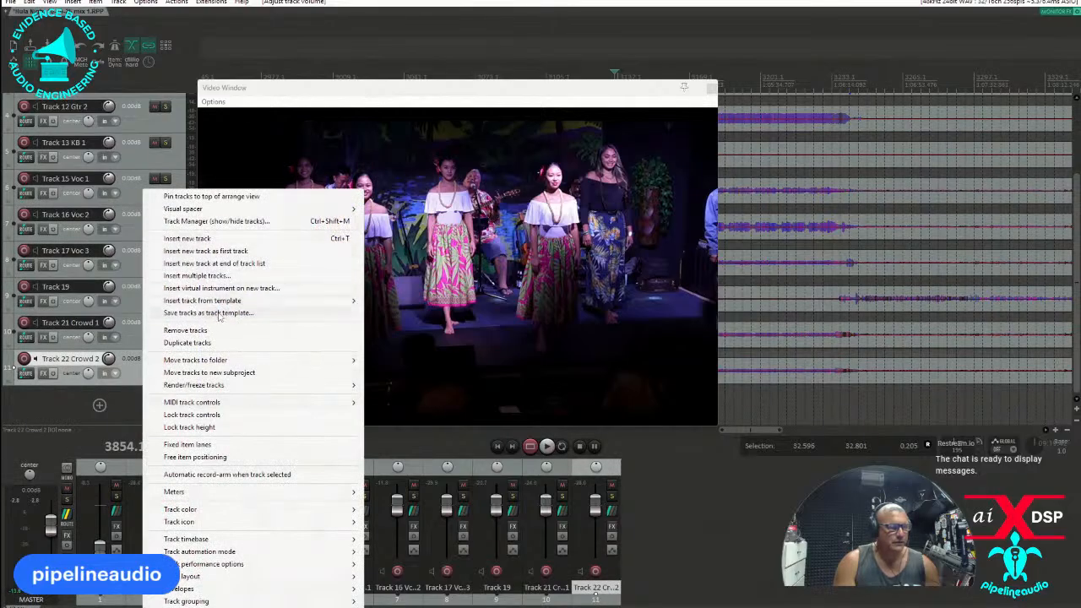
{"action": "mouse_move", "coordinate": [222, 304]}
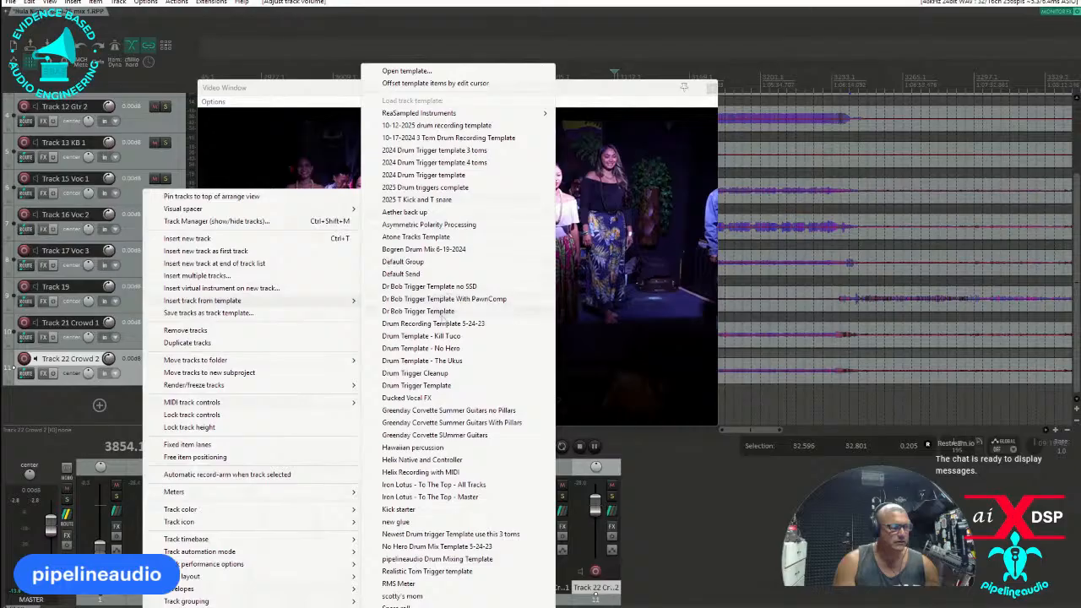
{"action": "left_click", "coordinate": [399, 583]}
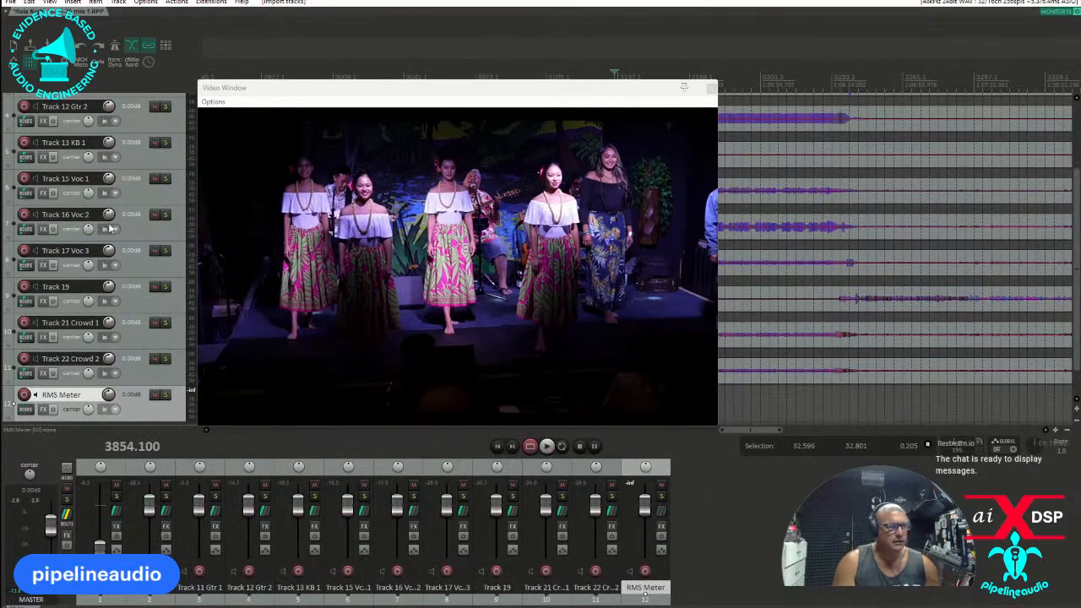
{"action": "scroll", "coordinate": [112, 227], "scroll_direction": "up", "scroll_amount": 3}
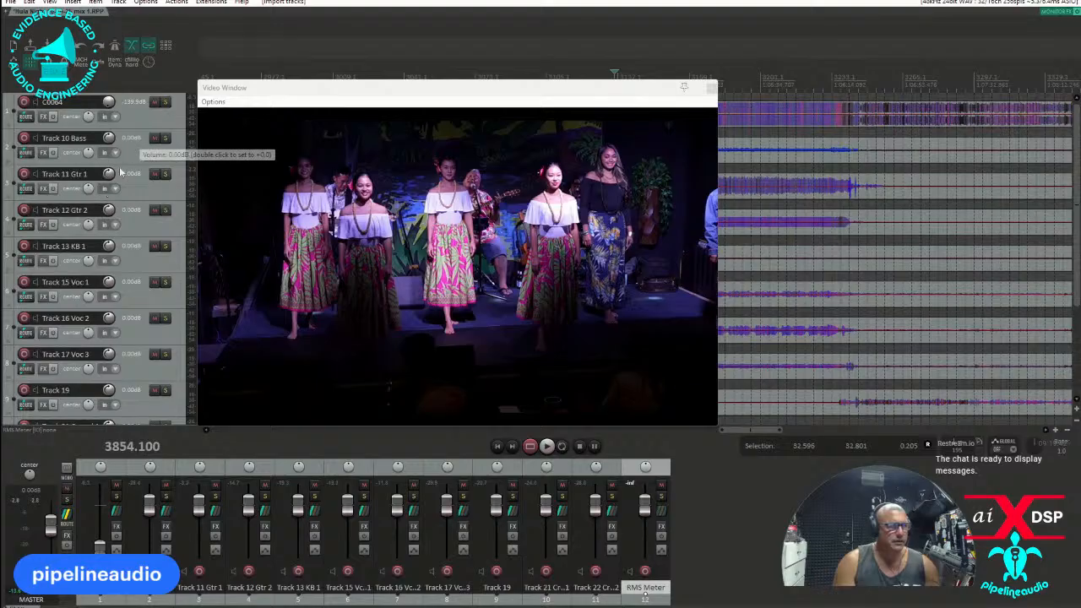
Move the video window down off the upper tracks and delete the empty Track 13 KB 1.
{"action": "left_click_drag", "start_coordinate": [300, 91], "coordinate": [497, 333]}
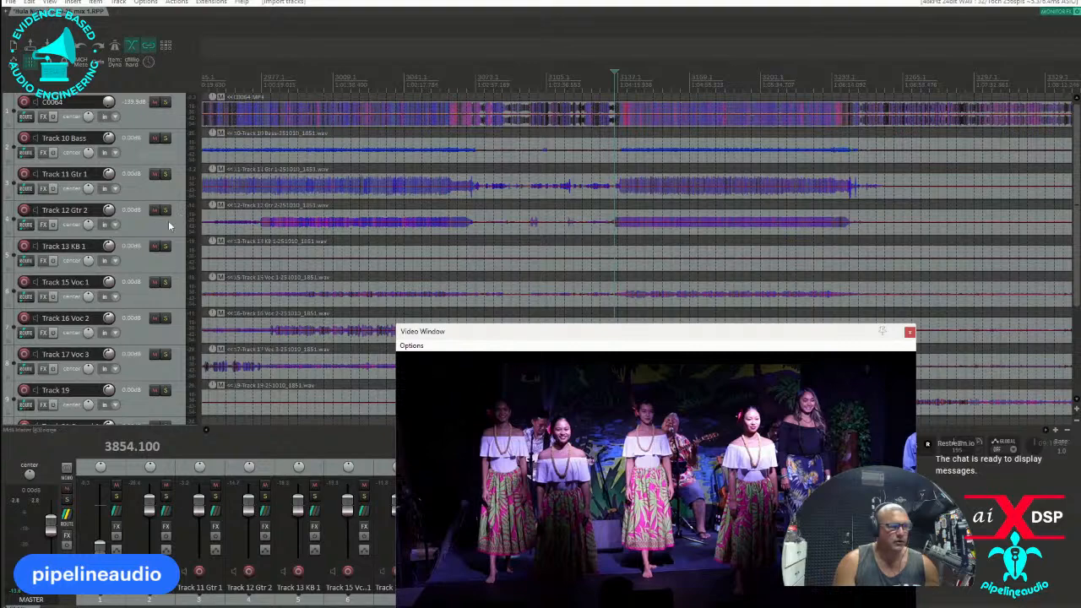
{"action": "left_click", "coordinate": [133, 257]}
{"action": "scroll", "coordinate": [398, 242], "scroll_direction": "down", "scroll_amount": 3}
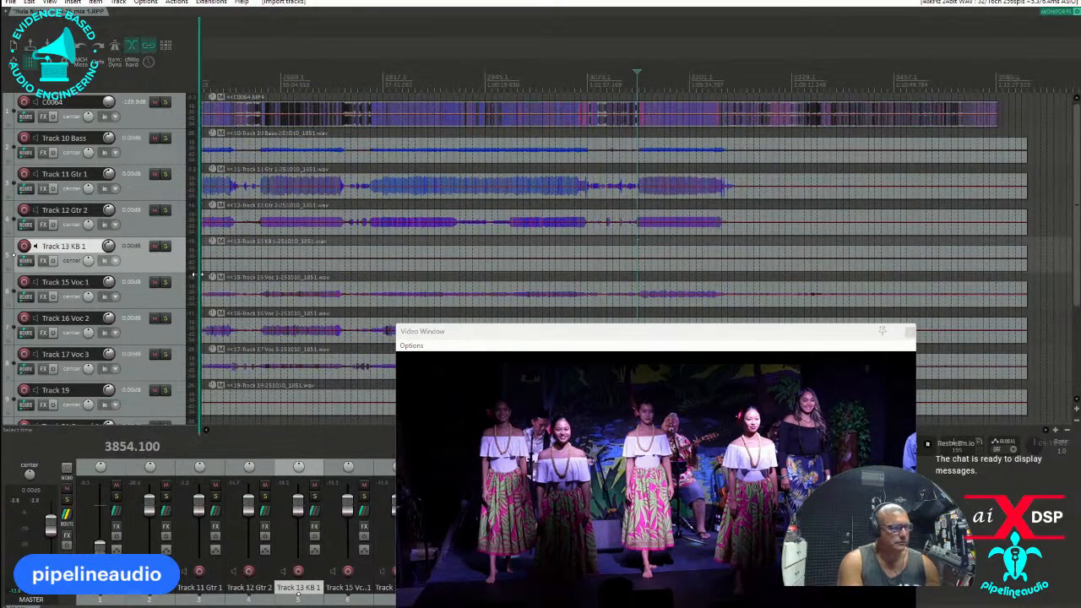
{"action": "key", "text": "Delete"}
{"action": "left_click", "coordinate": [521, 340]}
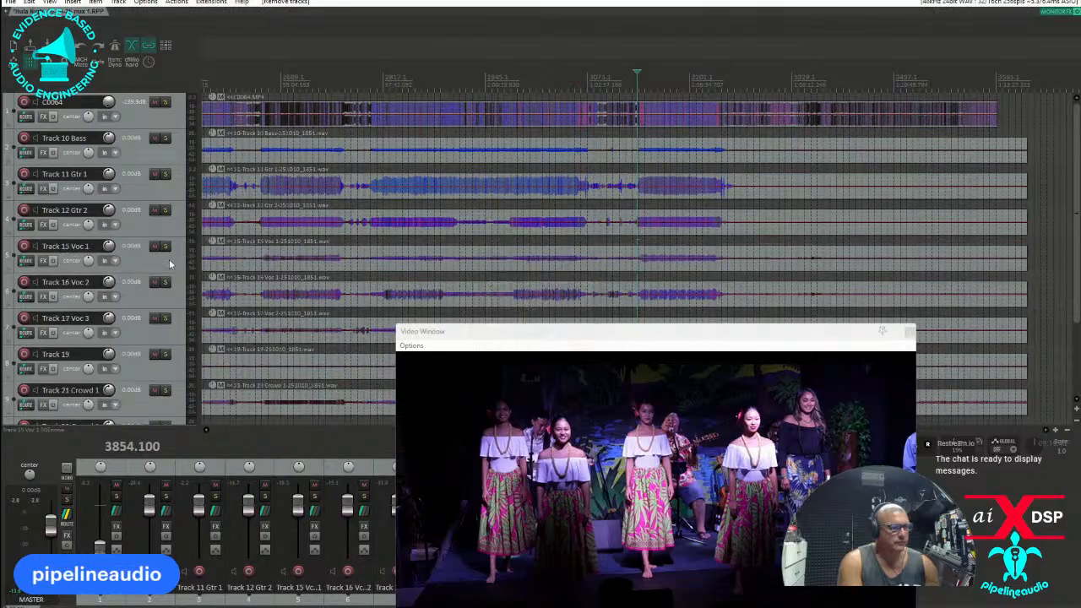
{"action": "scroll", "coordinate": [178, 259], "scroll_direction": "down", "scroll_amount": 3}
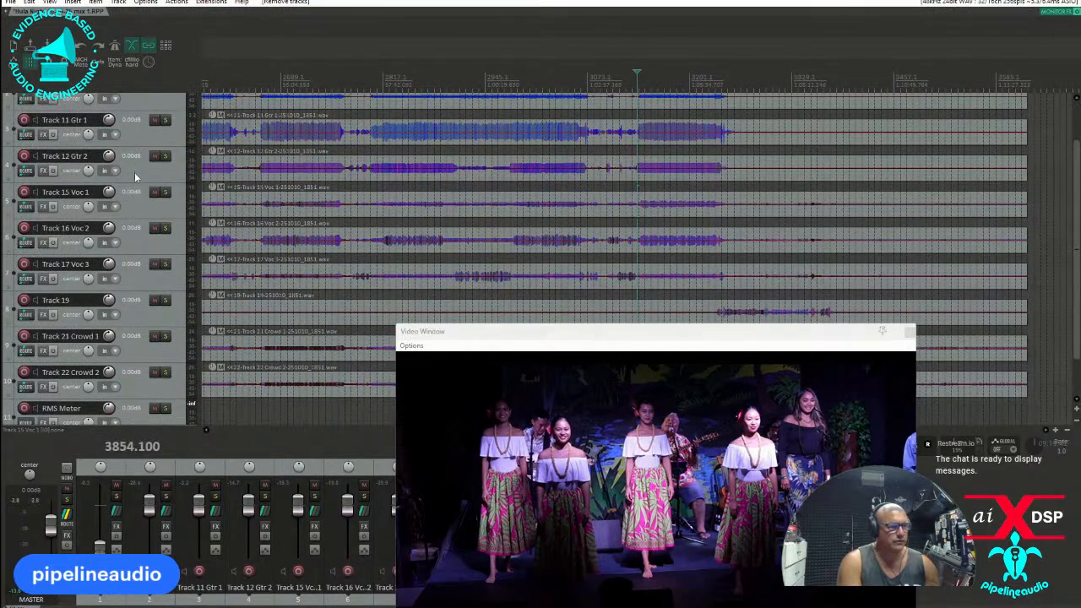
Insert a new track below Track 12 Gtr 2 and name it vocals.
{"action": "right_click", "coordinate": [136, 172]}
{"action": "left_click", "coordinate": [185, 224]}
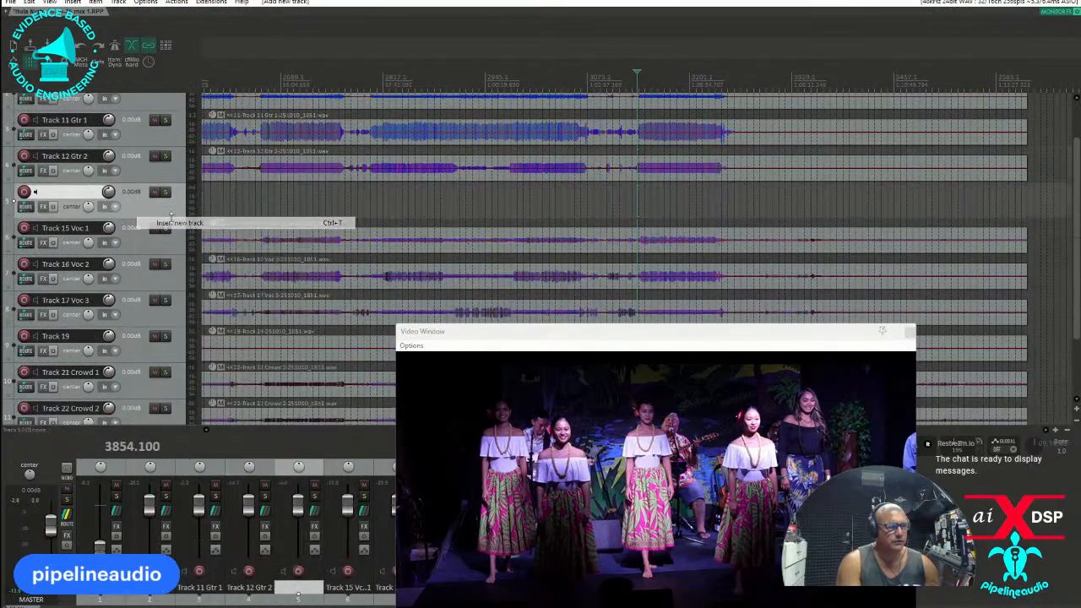
{"action": "double_click", "coordinate": [81, 194]}
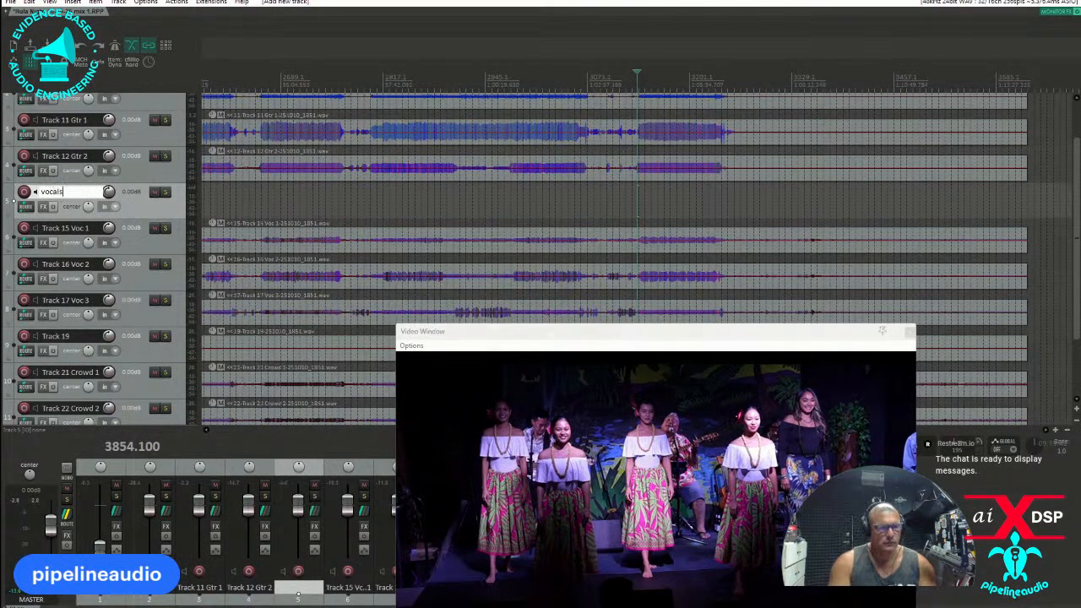
{"action": "key", "text": "Return"}
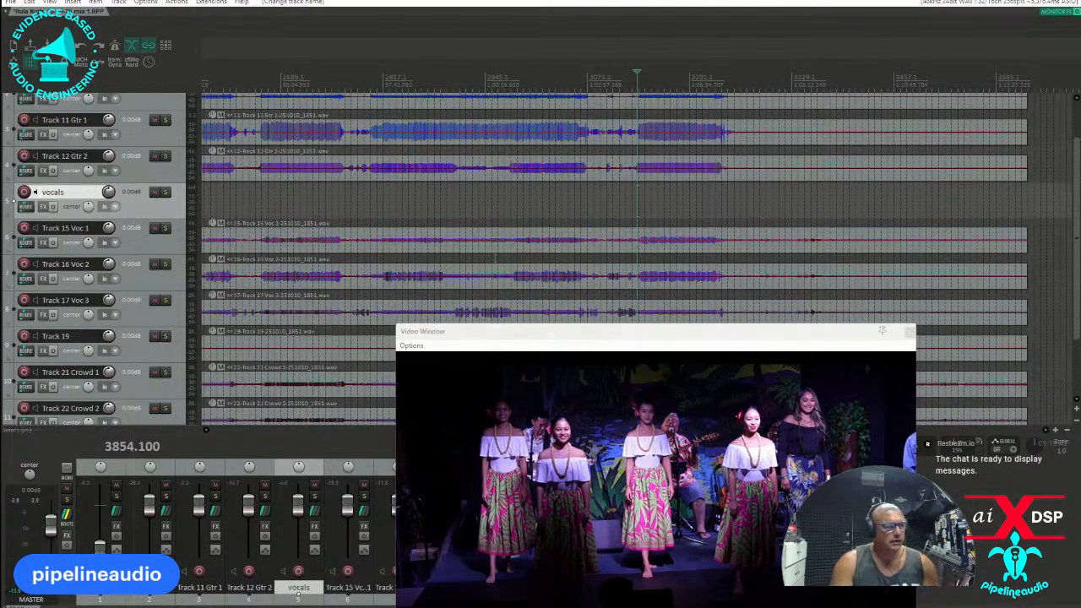
Add the VST3 Dynamic EQ (aixdsp) to the vocals track and set its high-pass filter to 250 Hz.
{"action": "type", "text": "f"}
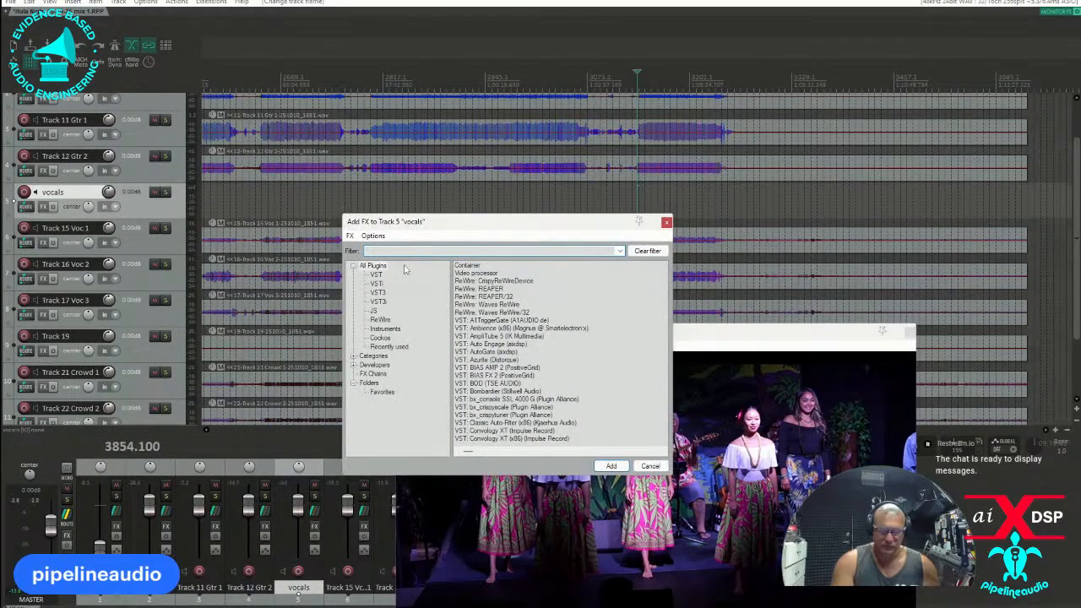
{"action": "type", "text": "dynami"}
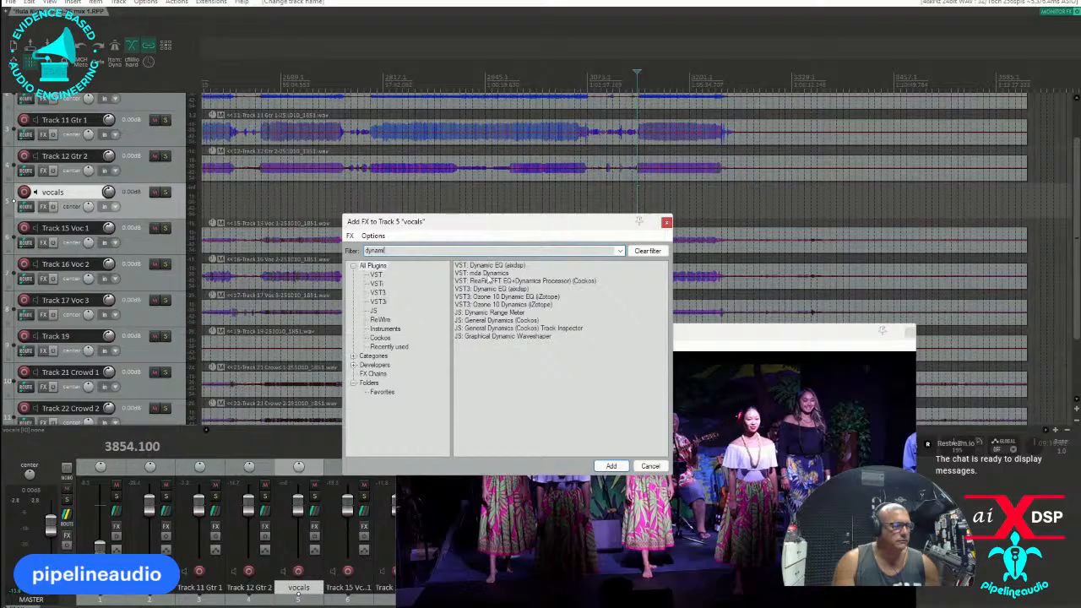
{"action": "double_click", "coordinate": [487, 288]}
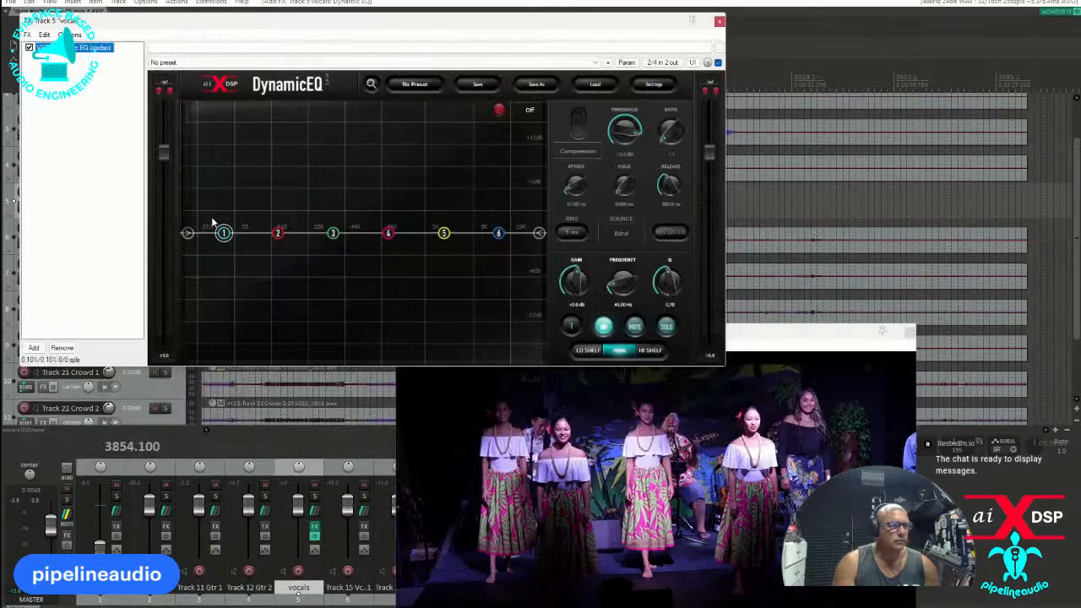
{"action": "left_click_drag", "start_coordinate": [187, 234], "coordinate": [322, 261]}
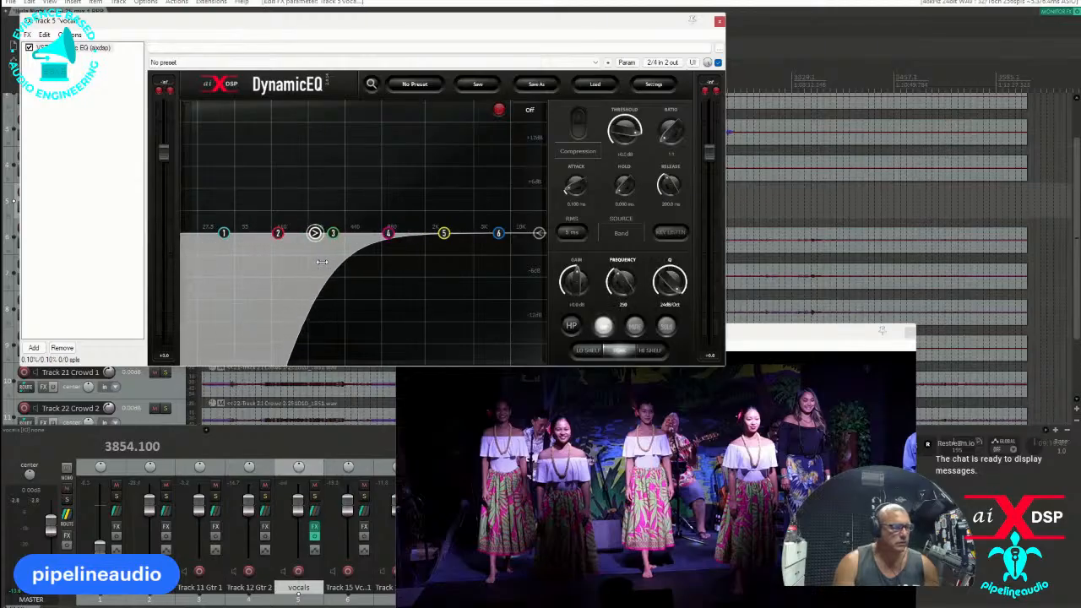
{"action": "left_click", "coordinate": [719, 21]}
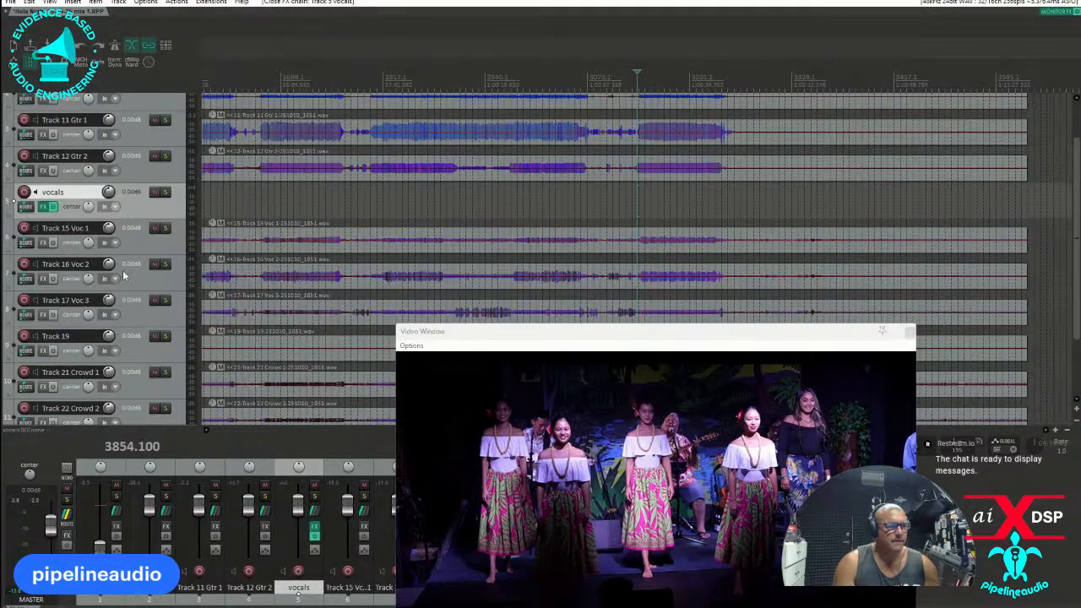
Nest Track 15 Voc 1, Track 16 Voc 2 and Track 17 Voc 3 inside vocals and move the video window off the tracks.
{"action": "left_click", "coordinate": [133, 243]}
{"action": "left_click", "coordinate": [134, 311], "text": "shift"}
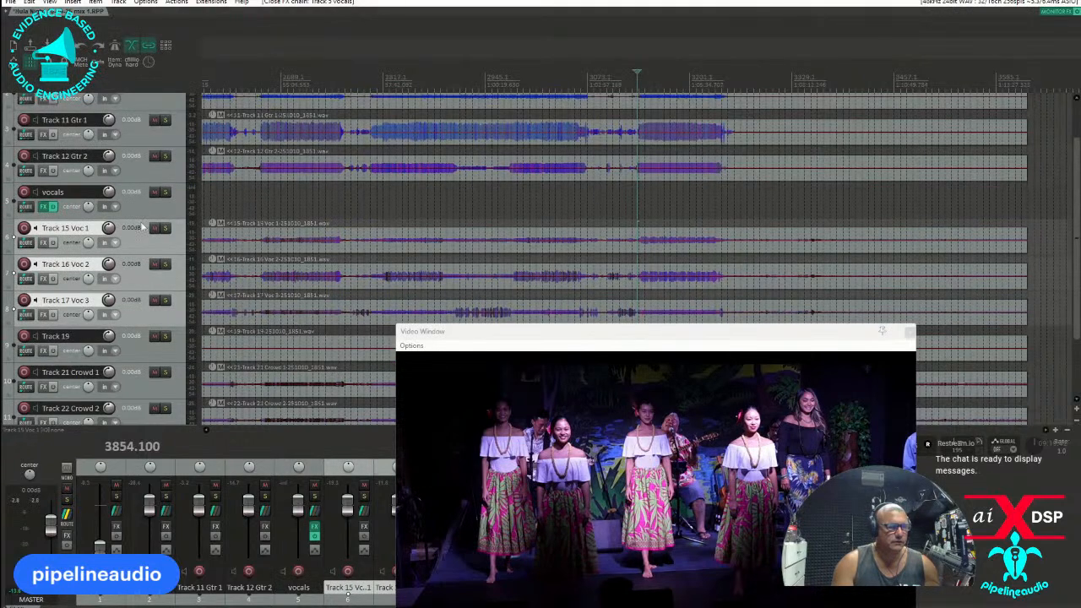
{"action": "left_click_drag", "start_coordinate": [136, 218], "coordinate": [149, 204]}
{"action": "left_click_drag", "start_coordinate": [585, 334], "coordinate": [577, 435]}
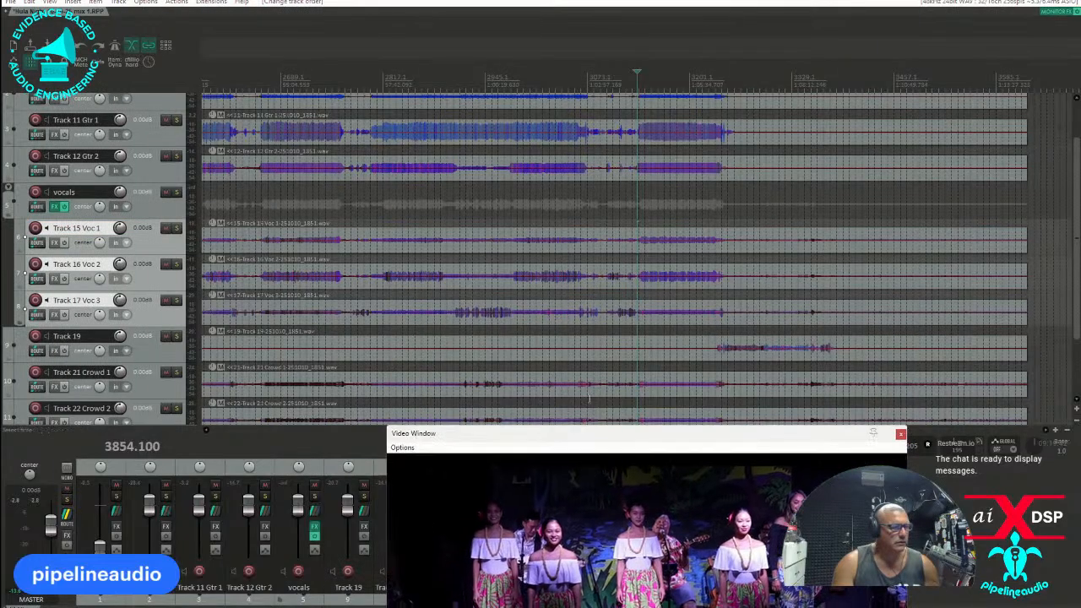
Solo Track 19 and play the short passage of audio near its end to identify the source.
{"action": "scroll", "coordinate": [584, 351], "scroll_direction": "down", "scroll_amount": 4}
{"action": "left_click", "coordinate": [176, 336]}
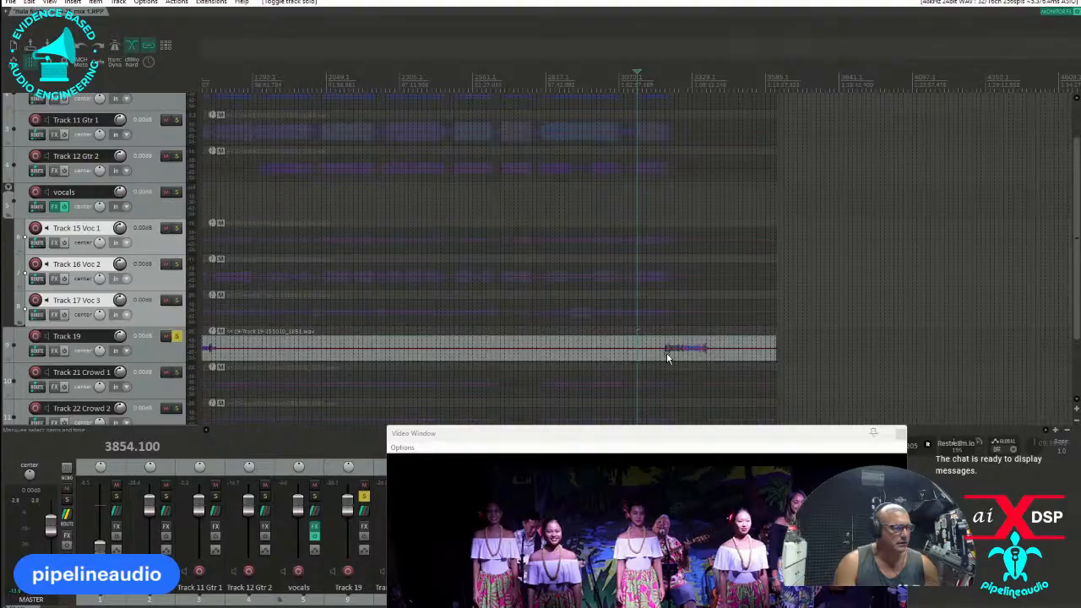
{"action": "left_click", "coordinate": [665, 350]}
{"action": "key", "text": "space"}
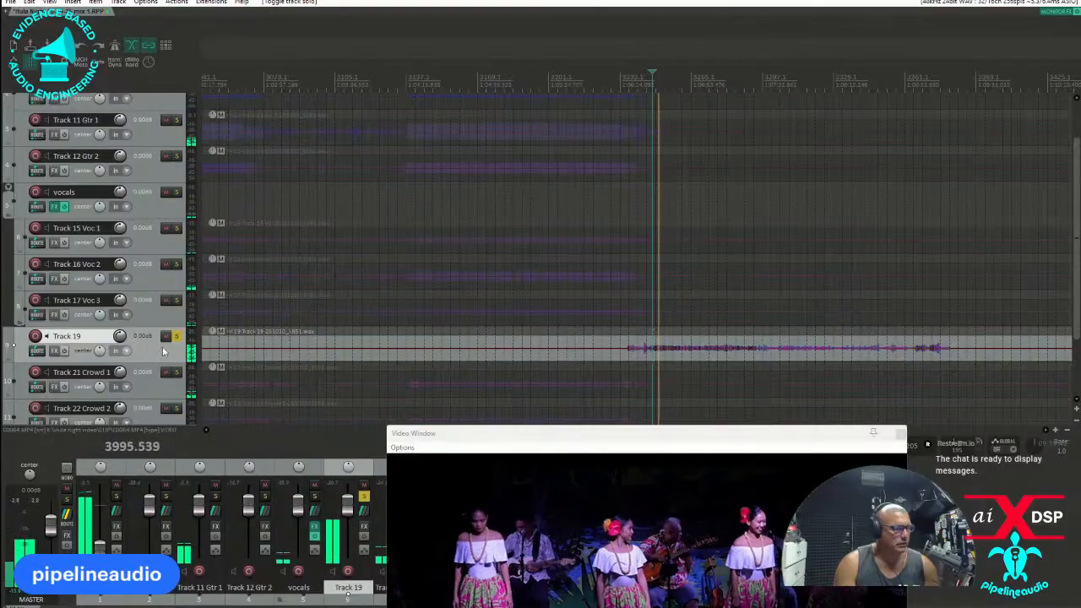
{"action": "key", "text": "space"}
Rename Track 19 as MC and move it into the vocals folder below Track 17 Voc 3.
{"action": "double_click", "coordinate": [68, 336]}
{"action": "type", "text": "MC"}
{"action": "mouse_move", "coordinate": [139, 336]}
{"action": "left_mouse_down"}
{"action": "mouse_move", "coordinate": [136, 309]}
{"action": "mouse_move", "coordinate": [134, 325]}
{"action": "left_mouse_up"}
{"action": "scroll", "coordinate": [129, 332], "scroll_direction": "down", "scroll_amount": 2}
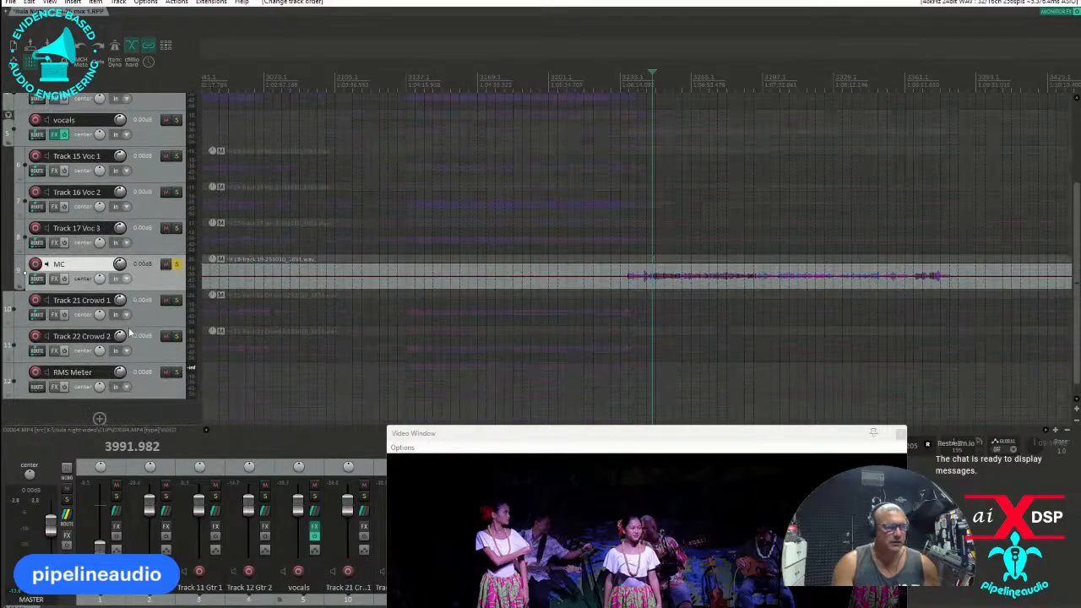
Insert a new track below MC and copy the Dynamic EQ from the vocals folder onto it.
{"action": "right_click", "coordinate": [153, 286]}
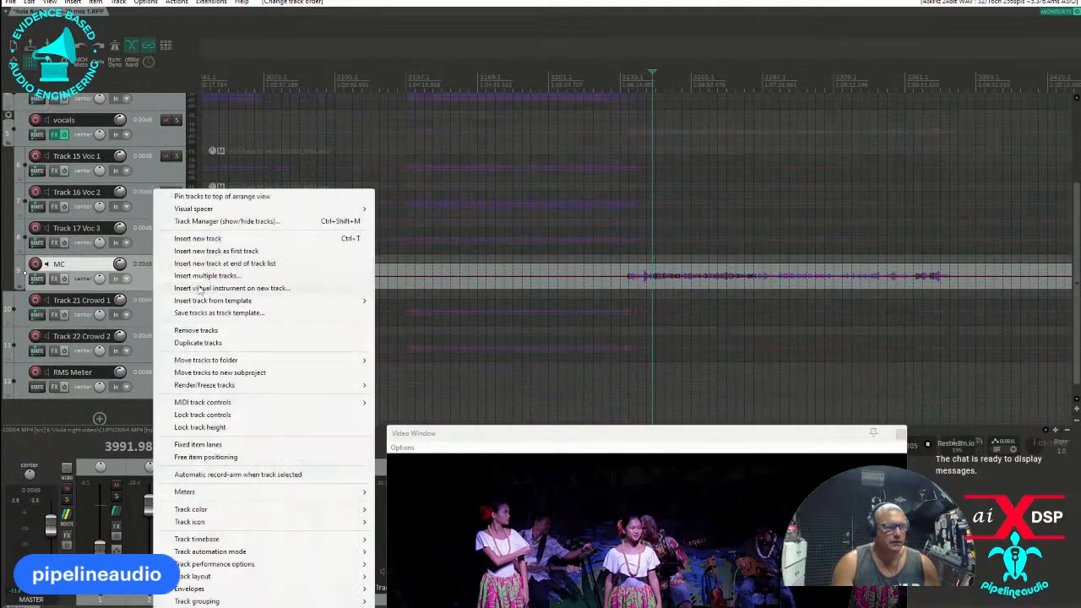
{"action": "left_click", "coordinate": [198, 239]}
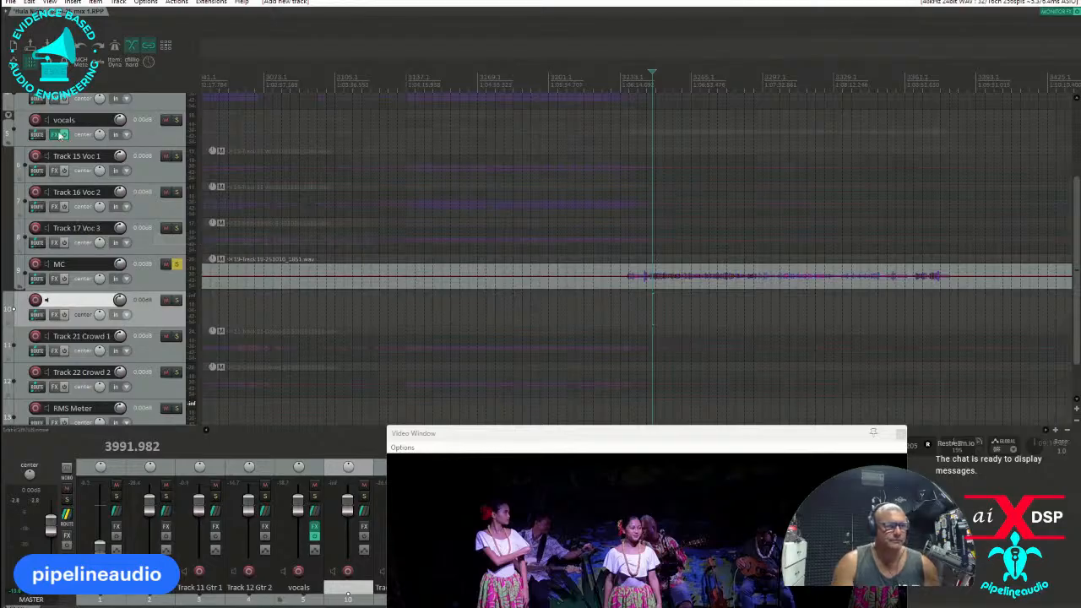
{"action": "left_click", "coordinate": [55, 135]}
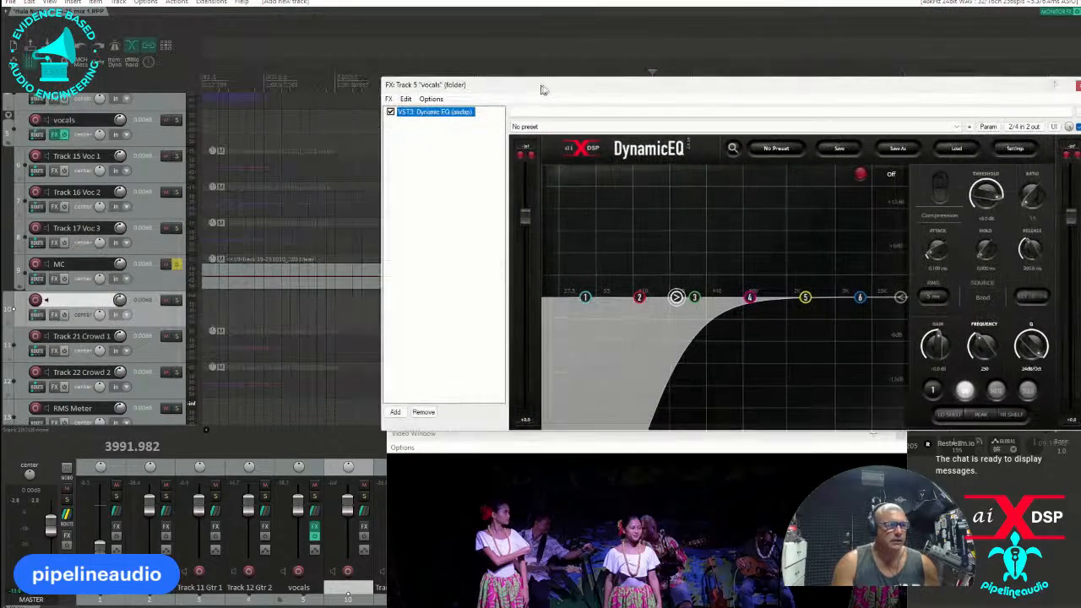
{"action": "left_click", "coordinate": [55, 315]}
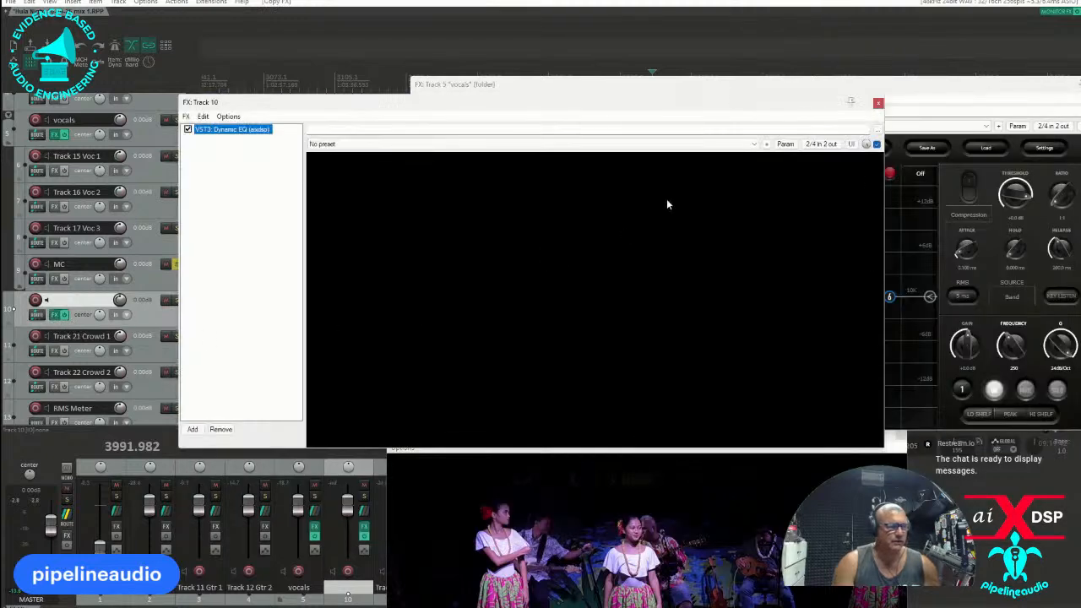
{"action": "left_click", "coordinate": [879, 106]}
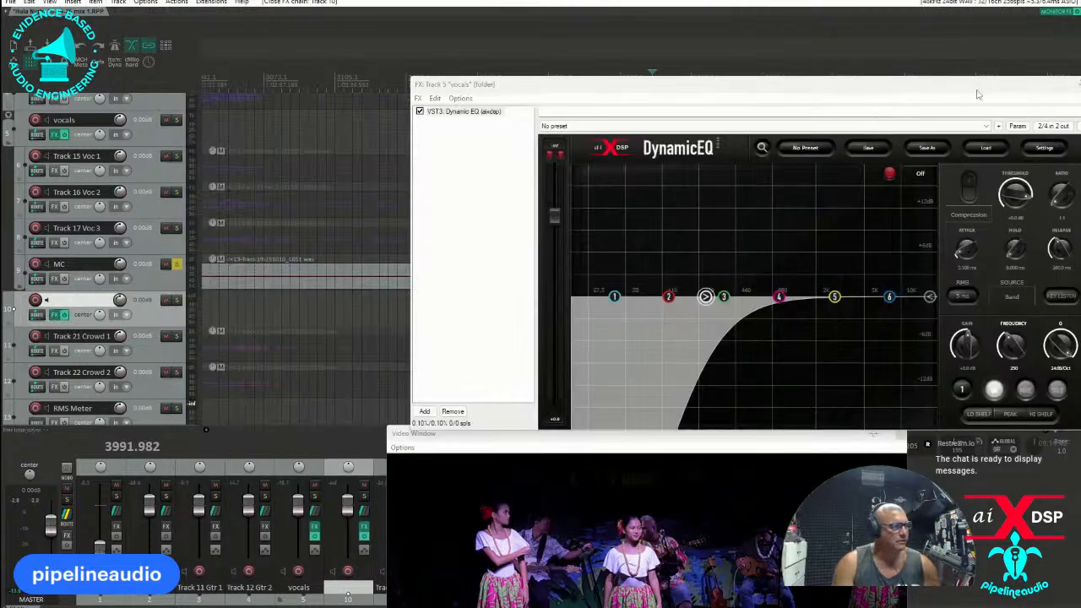
{"action": "left_click_drag", "start_coordinate": [976, 95], "coordinate": [806, 125]}
{"action": "left_click", "coordinate": [885, 116]}
{"action": "scroll", "coordinate": [146, 334], "scroll_direction": "down", "scroll_amount": 1}
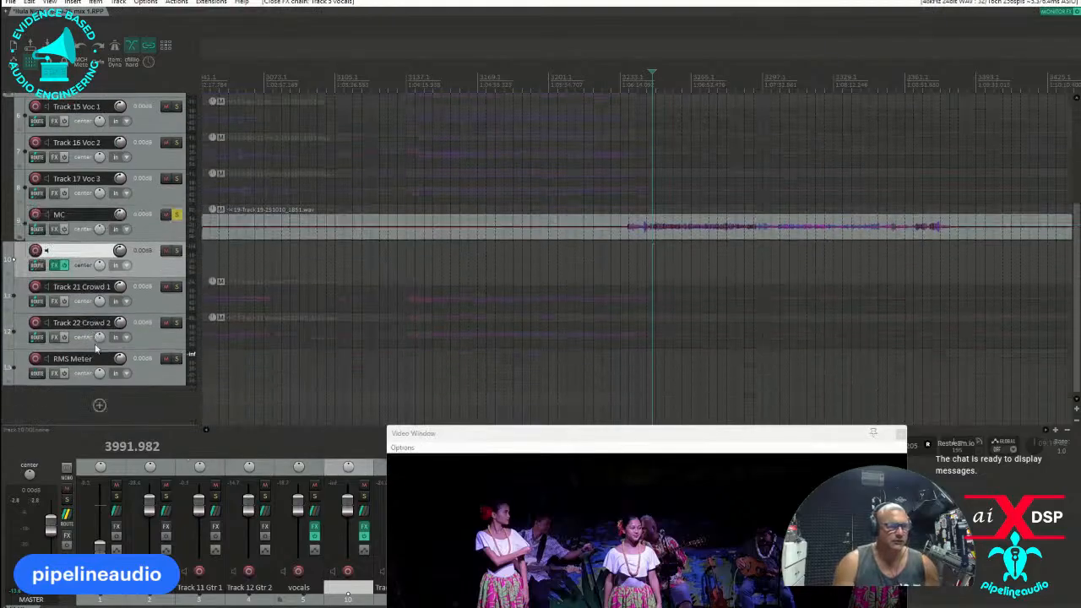
Nest Track 21 Crowd 1 and Track 22 Crowd 2 inside the new unnamed track and move the video window off the mixer.
{"action": "left_click", "coordinate": [140, 339], "text": "ctrl"}
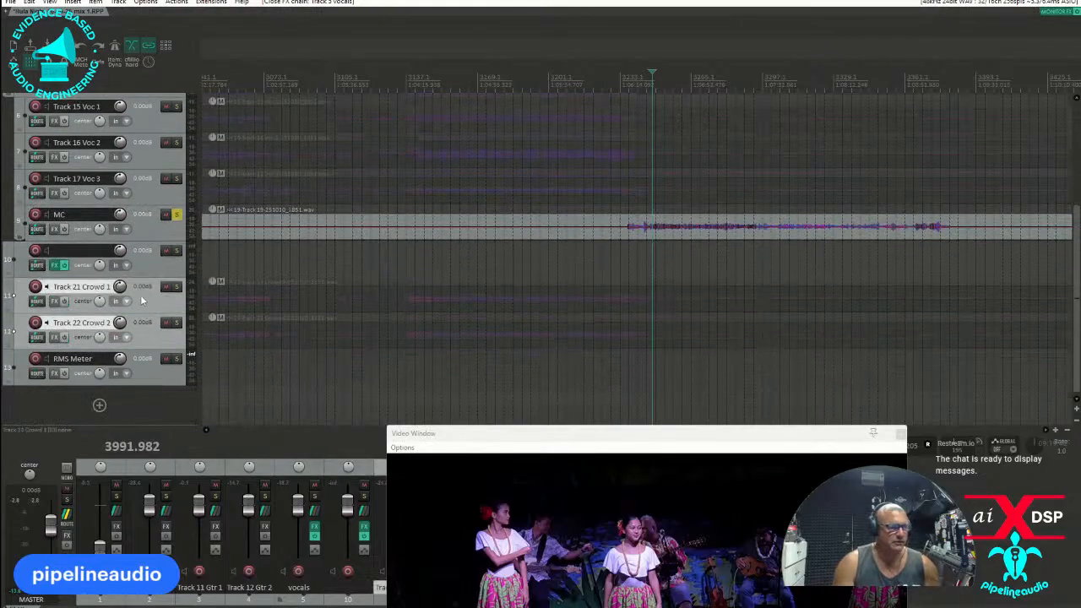
{"action": "left_click_drag", "start_coordinate": [143, 298], "coordinate": [134, 324]}
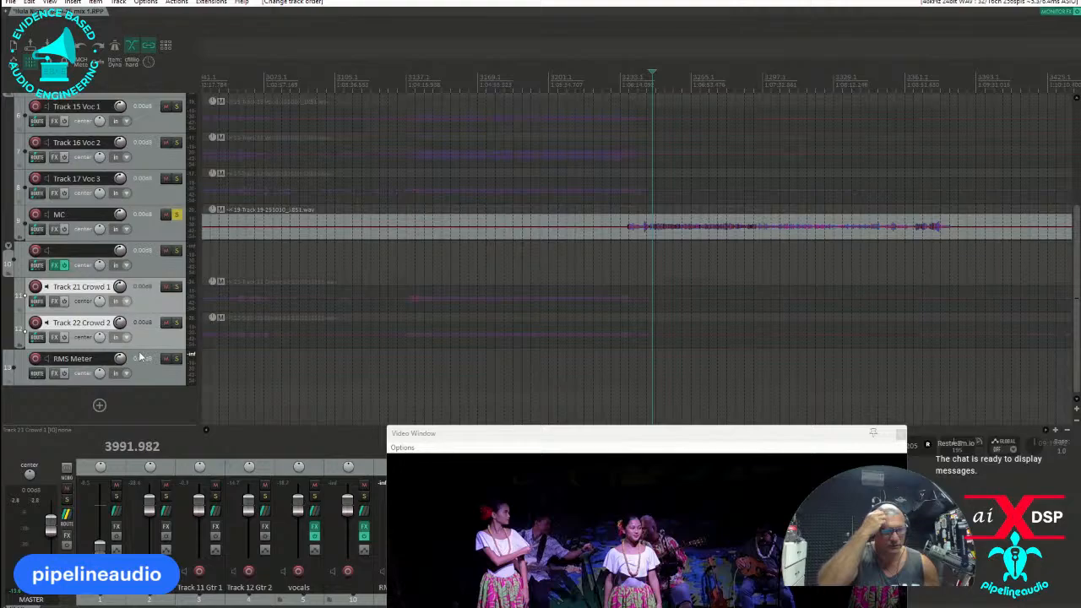
{"action": "left_click_drag", "start_coordinate": [534, 438], "coordinate": [0, 147]}
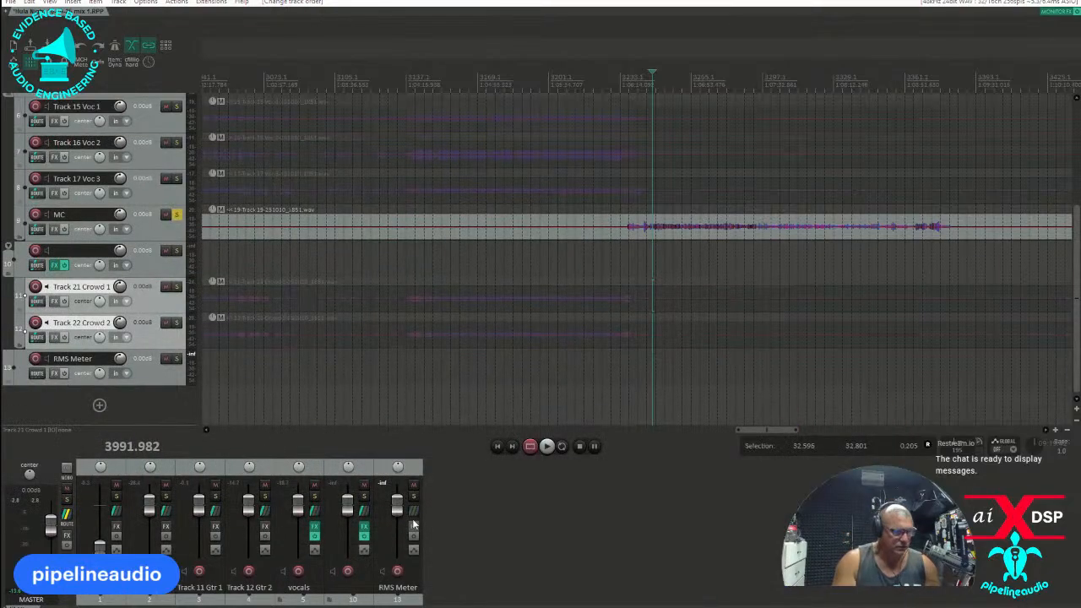
Add receives from all tracks to the RMS Meter track's routing.
{"action": "left_click", "coordinate": [413, 511]}
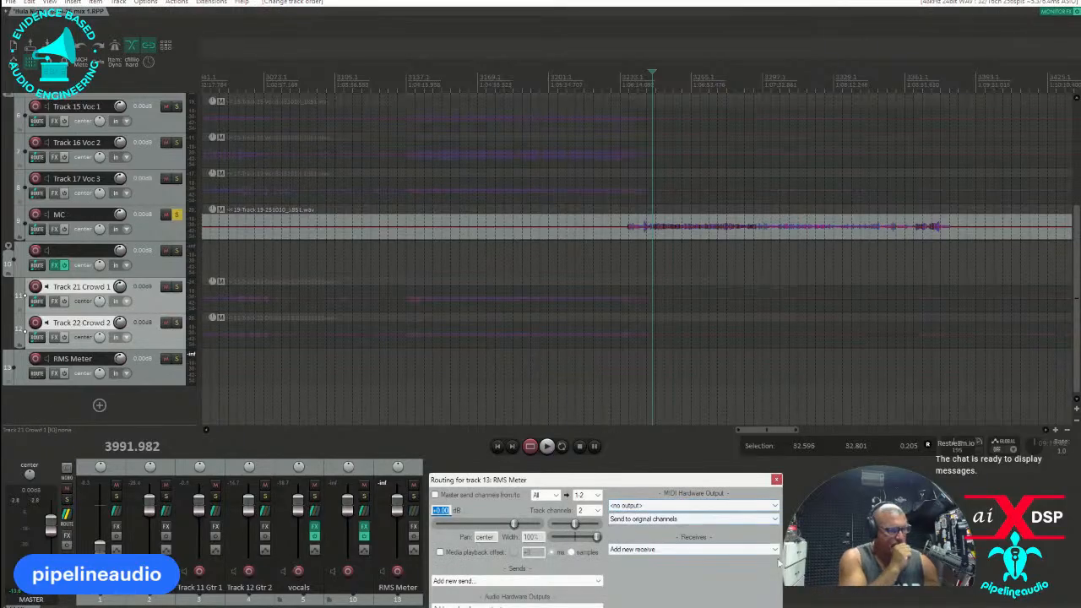
{"action": "left_click", "coordinate": [684, 549]}
{"action": "left_click", "coordinate": [680, 539]}
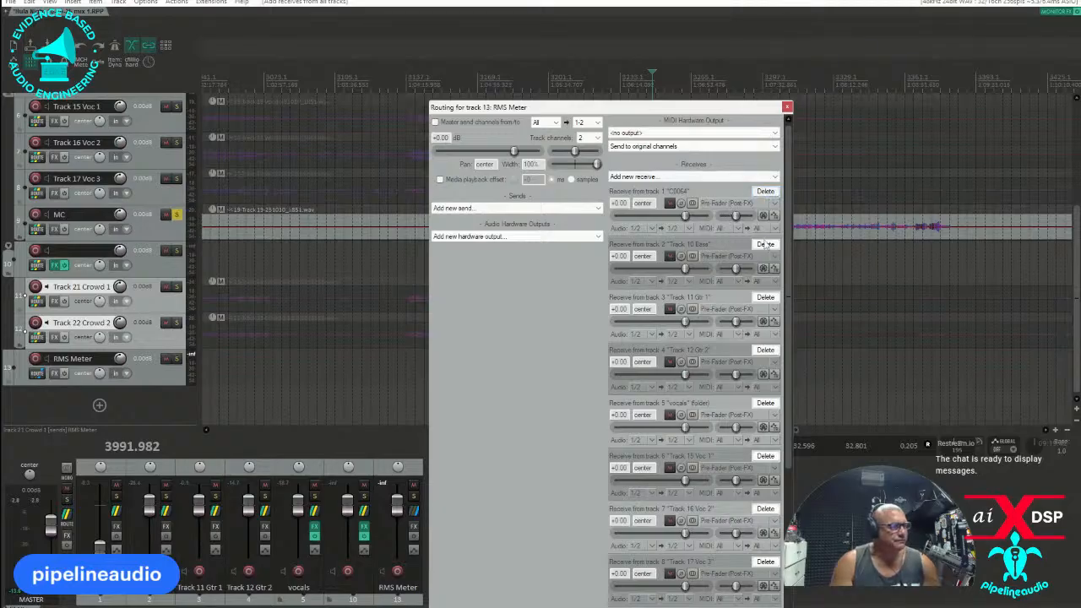
Delete RMS Meter's receives from Track 15 Voc 1, Track 16 Voc 2, Track 17 Voc 3 and MC.
{"action": "scroll", "coordinate": [739, 355], "scroll_direction": "down", "scroll_amount": 1}
{"action": "scroll", "coordinate": [754, 386], "scroll_direction": "down", "scroll_amount": 1}
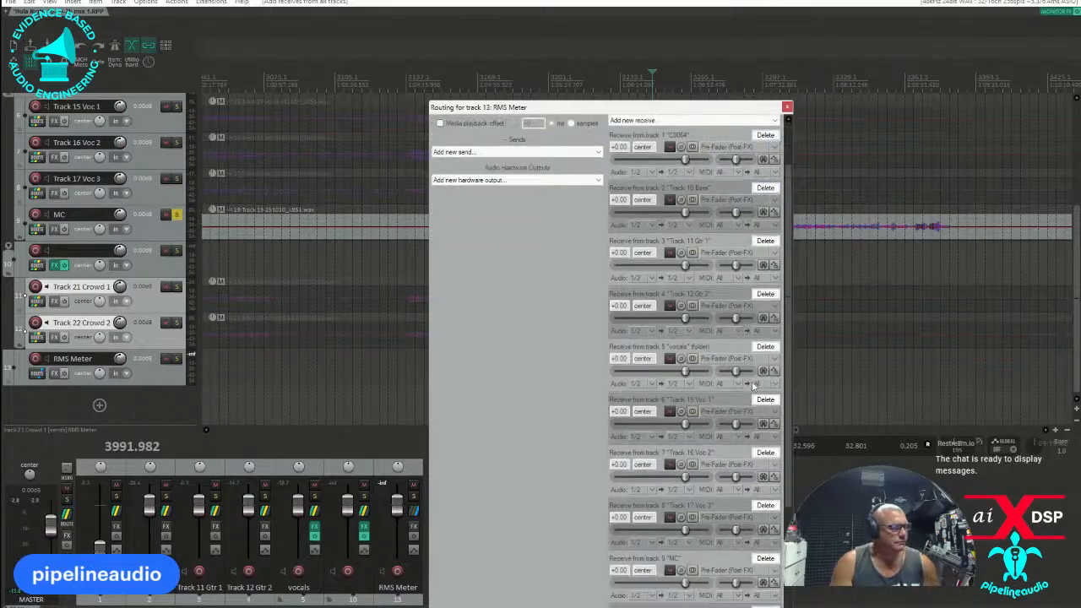
{"action": "left_click", "coordinate": [765, 403]}
{"action": "left_click", "coordinate": [765, 402]}
{"action": "left_click", "coordinate": [765, 403]}
{"action": "left_click", "coordinate": [765, 401]}
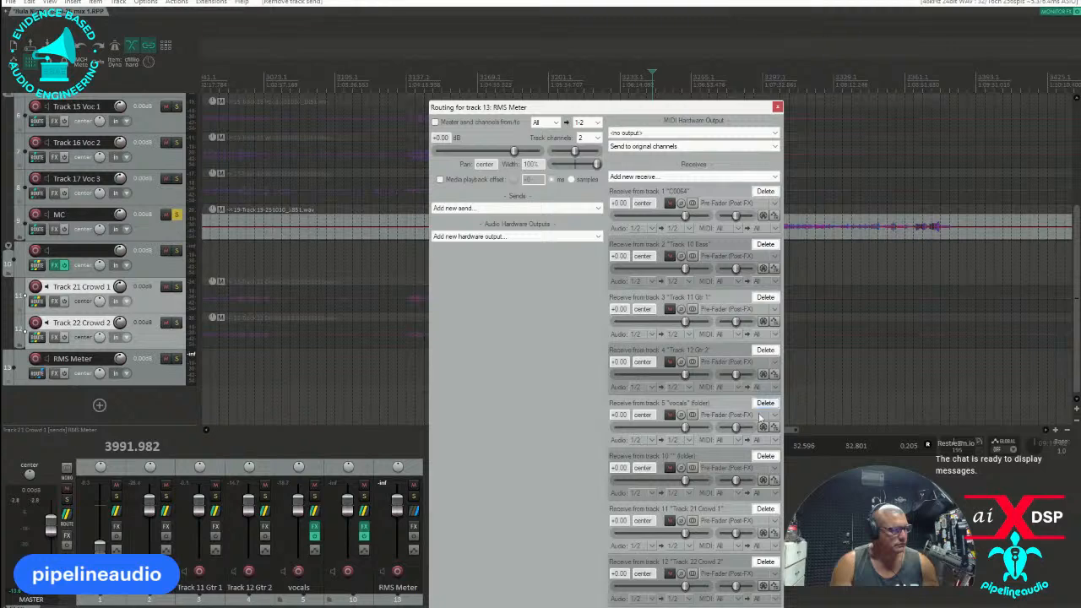
Name the unnamed folder track crowd and delete RMS Meter's receives from Track 21 Crowd 1 and Track 22 Crowd 2.
{"action": "double_click", "coordinate": [62, 254]}
{"action": "type", "text": "crowd"}
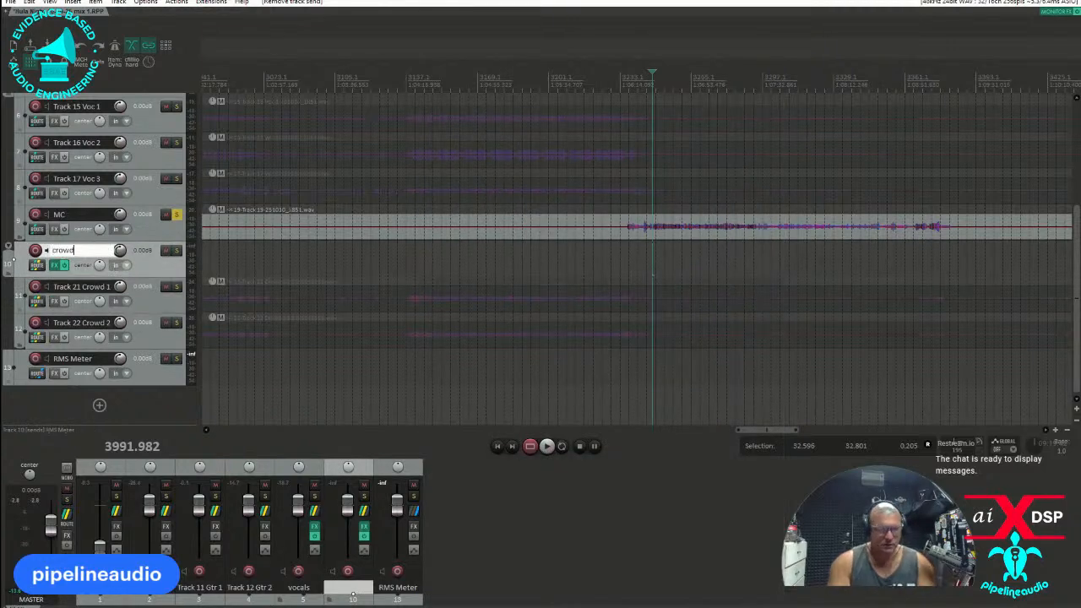
{"action": "left_click", "coordinate": [413, 511]}
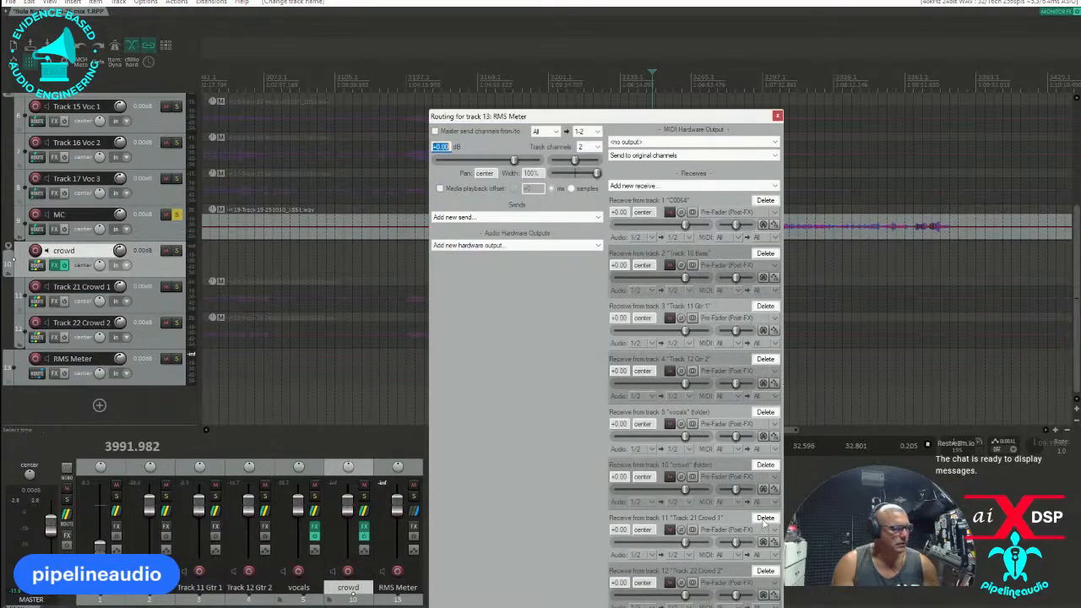
{"action": "left_click", "coordinate": [765, 517]}
{"action": "left_click", "coordinate": [765, 517]}
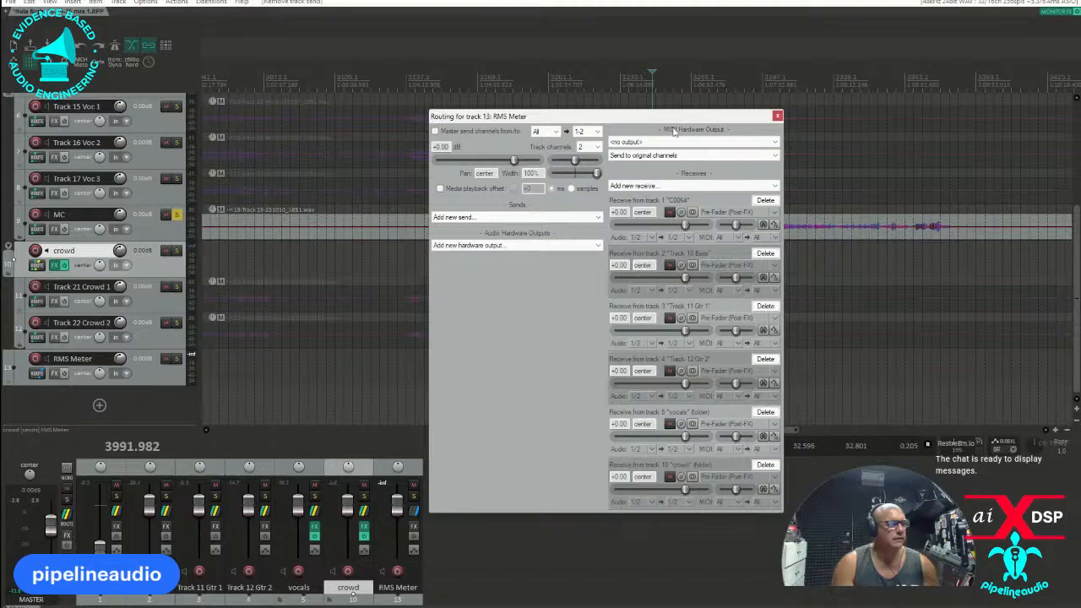
{"action": "left_click", "coordinate": [777, 115]}
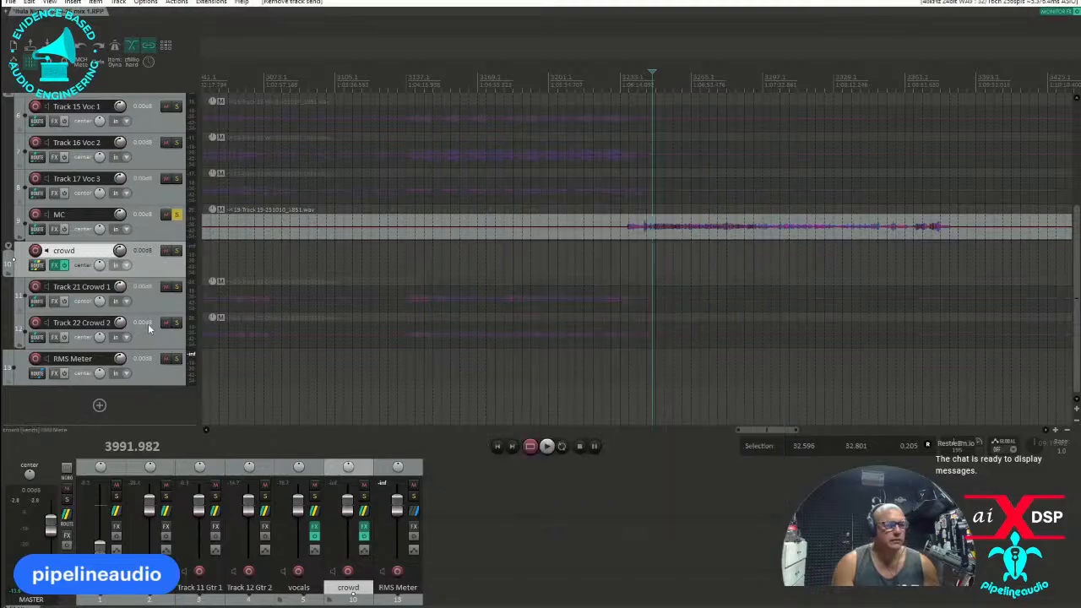
Switch the solo from MC to Track 15 Voc 1 and play the vocal from the start of its last loud passage.
{"action": "left_click", "coordinate": [176, 215]}
{"action": "scroll", "coordinate": [131, 257], "scroll_direction": "up", "scroll_amount": 1}
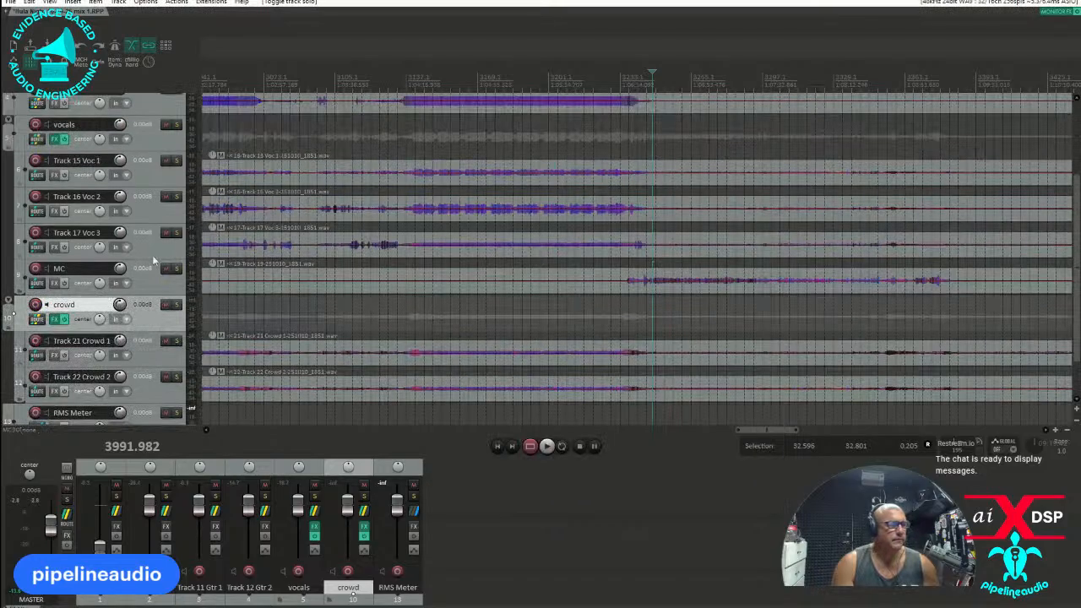
{"action": "left_click", "coordinate": [176, 160]}
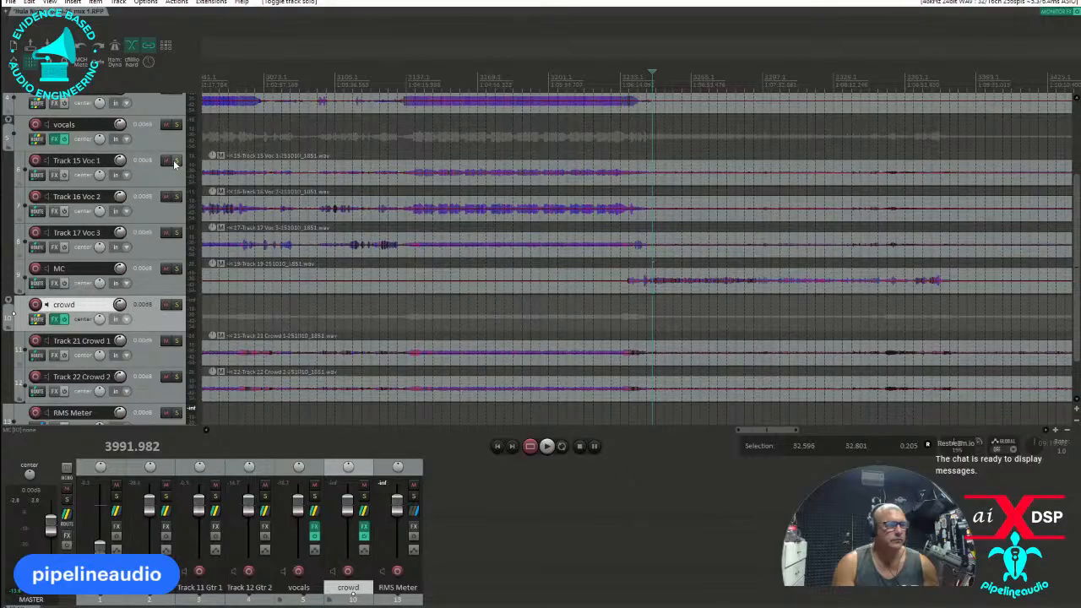
{"action": "key", "text": "space"}
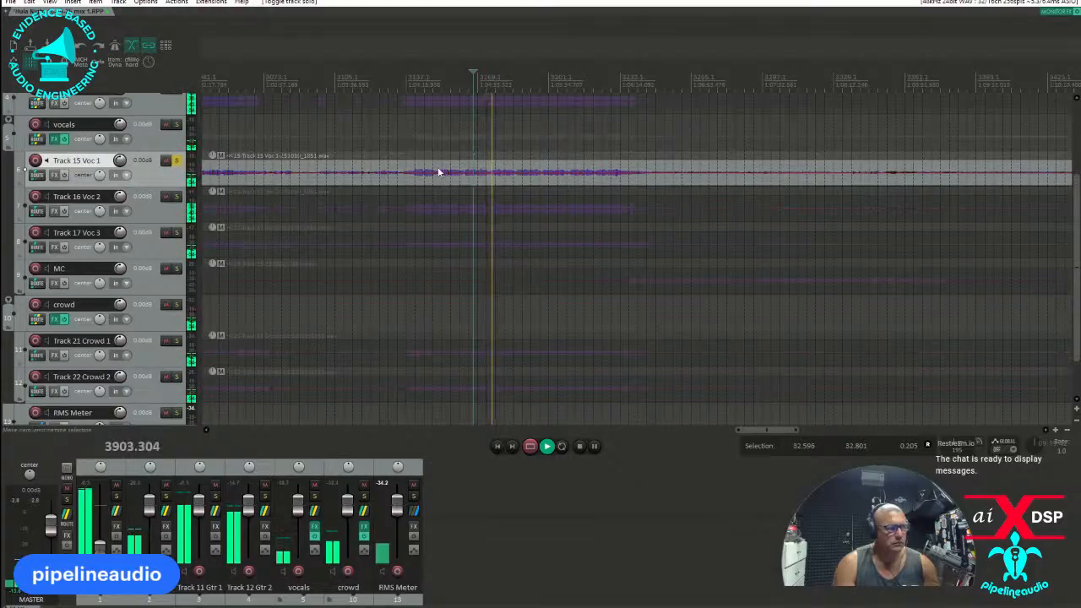
{"action": "left_click", "coordinate": [414, 155]}
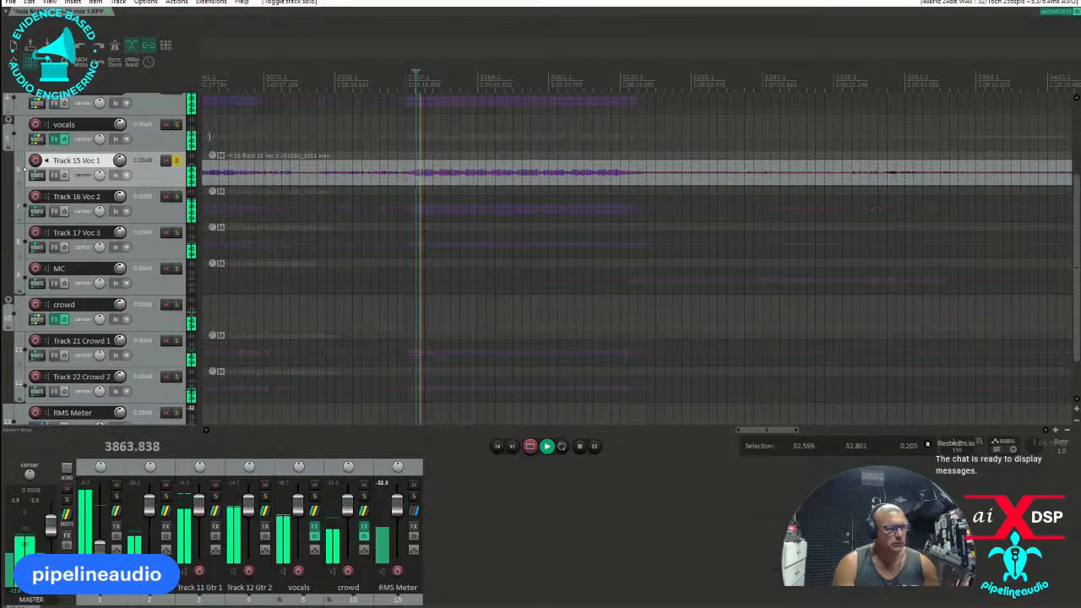
{"action": "key", "text": "space"}
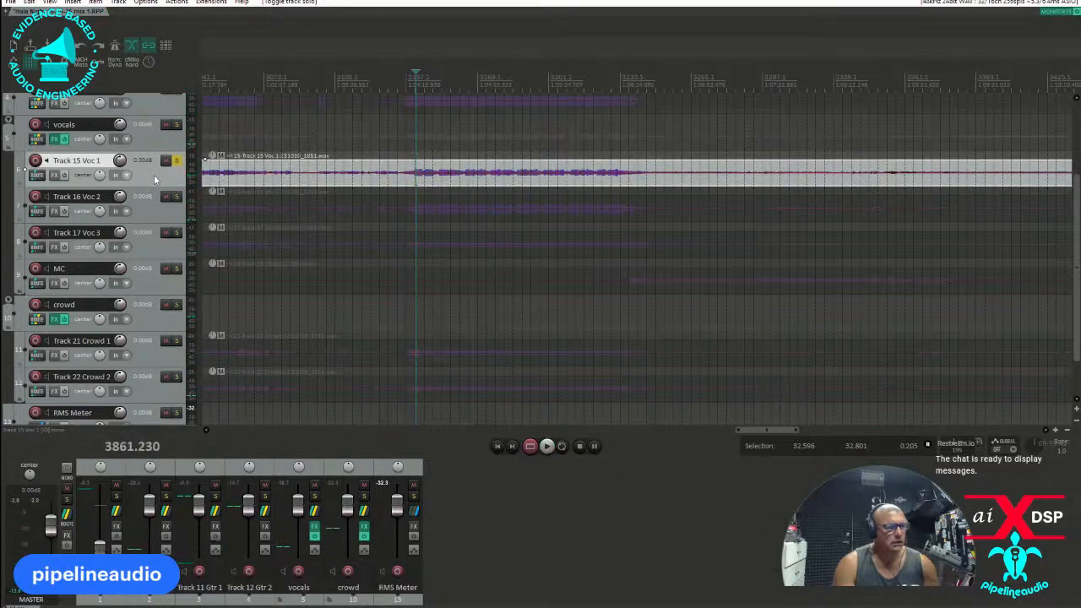
Set the Track 15 Voc 1 item's volume to about 13.7 dB, playing the loud passage to check the level.
{"action": "left_click_drag", "start_coordinate": [444, 173], "coordinate": [449, 105]}
{"action": "key", "text": "space"}
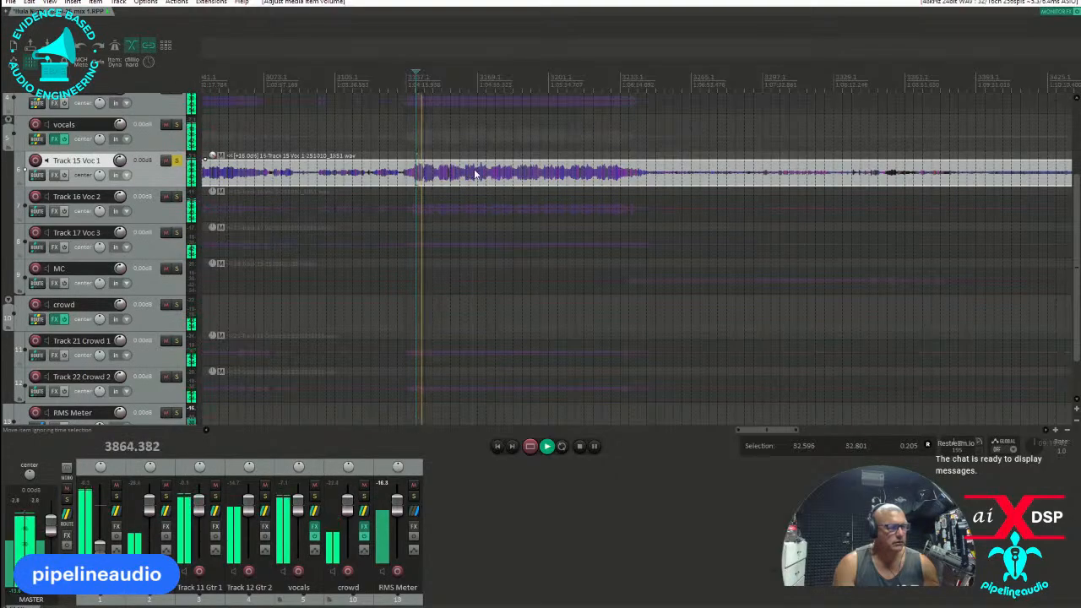
{"action": "key", "text": "space"}
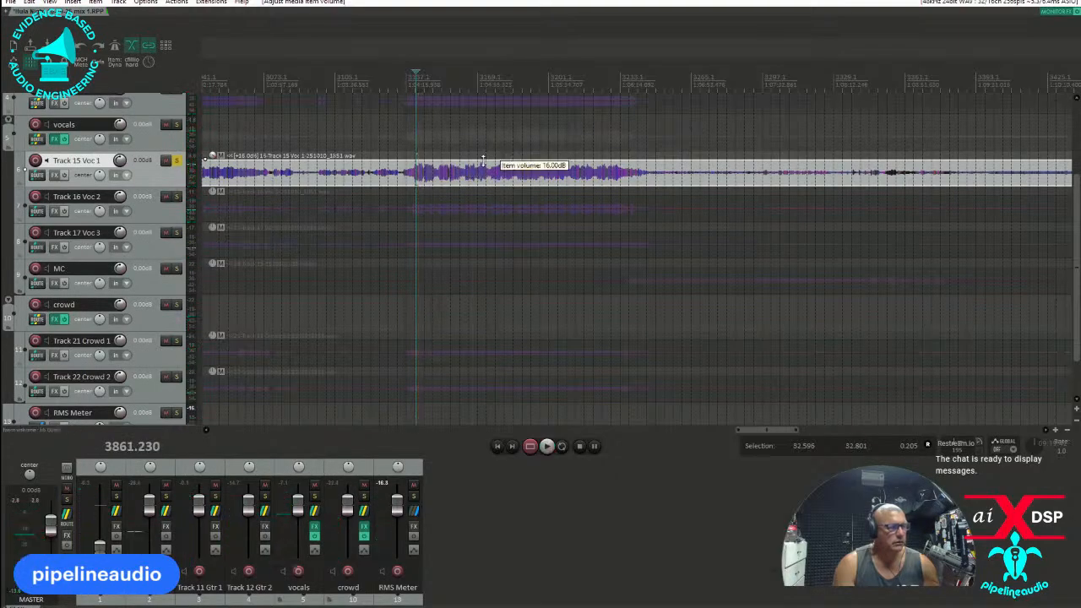
{"action": "left_click_drag", "start_coordinate": [483, 161], "coordinate": [477, 175]}
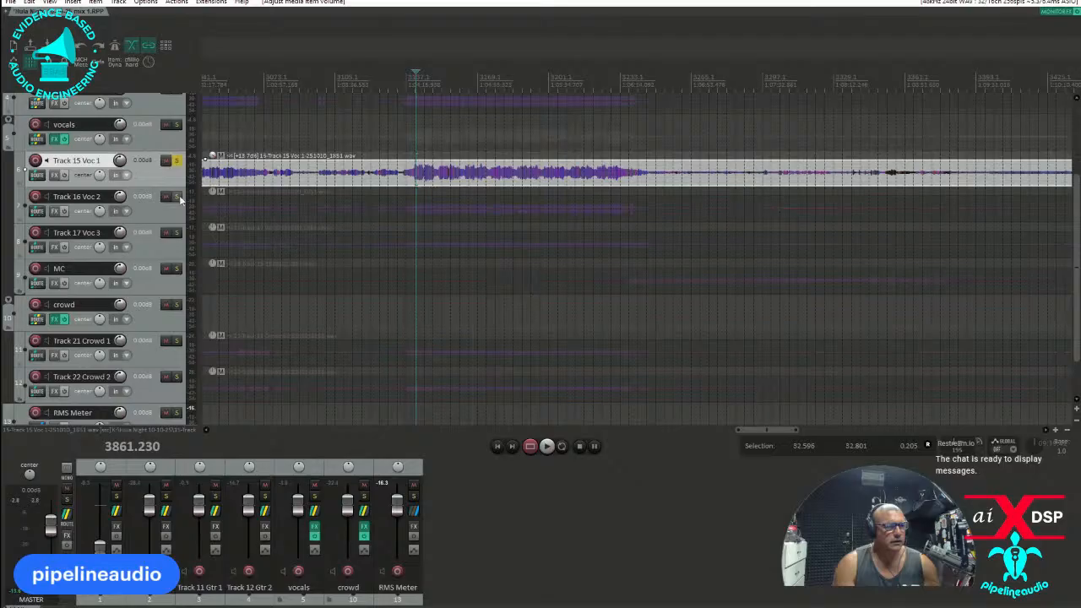
Switch the solo from Track 15 Voc 1 to Track 16 Voc 2 and raise its item volume to about 8 dB during playback.
{"action": "left_click", "coordinate": [177, 197]}
{"action": "left_click", "coordinate": [176, 159]}
{"action": "key", "text": "space"}
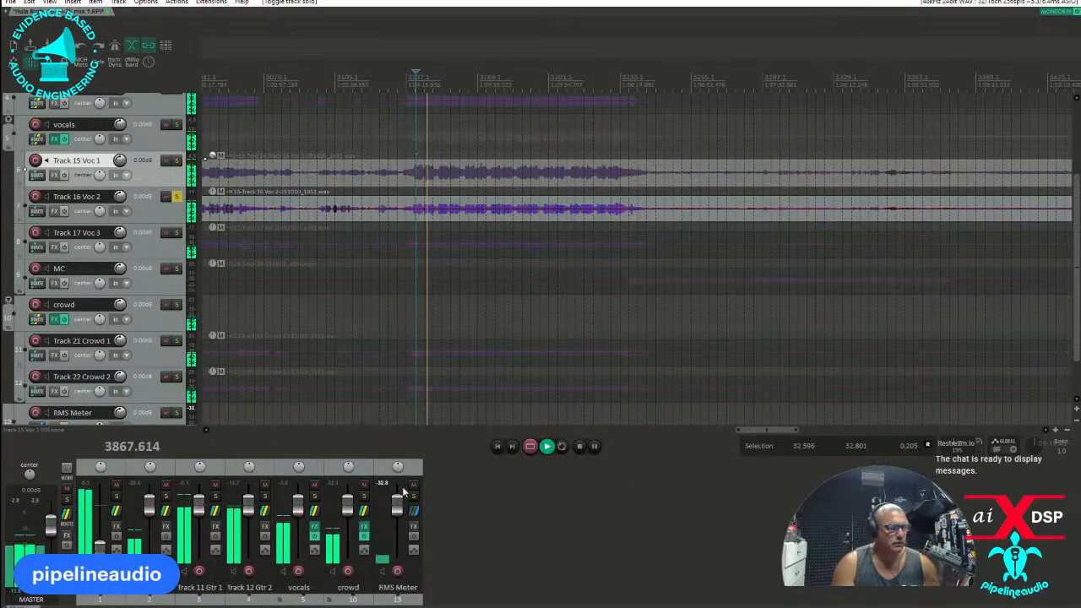
{"action": "left_click", "coordinate": [159, 217]}
{"action": "mouse_move", "coordinate": [483, 210]}
{"action": "left_mouse_down"}
{"action": "mouse_move", "coordinate": [490, 172]}
{"action": "mouse_move", "coordinate": [489, 197]}
{"action": "left_mouse_up"}
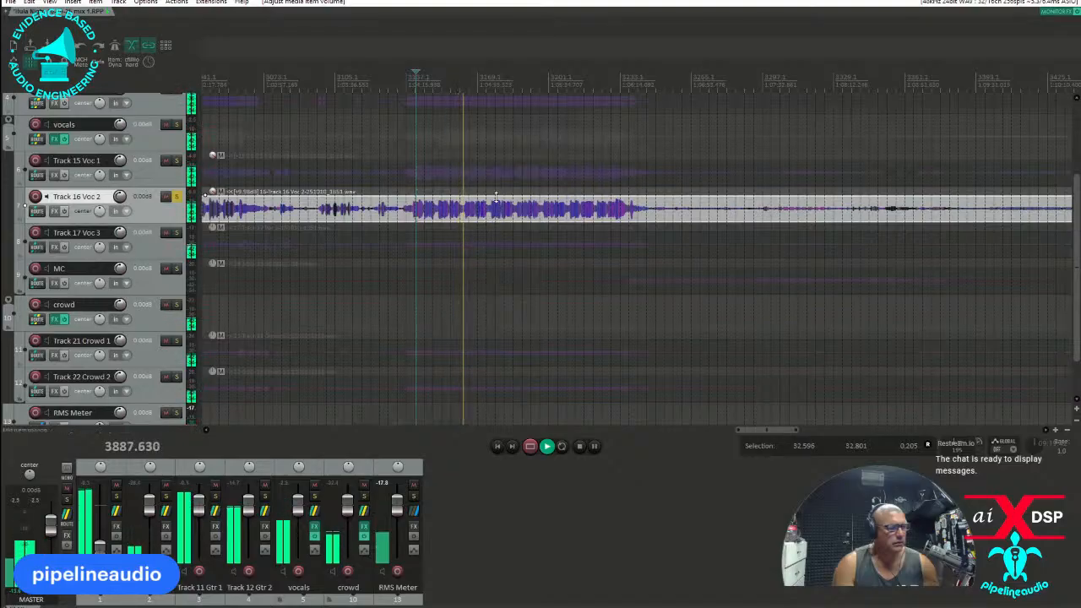
{"action": "left_click_drag", "start_coordinate": [496, 197], "coordinate": [496, 205]}
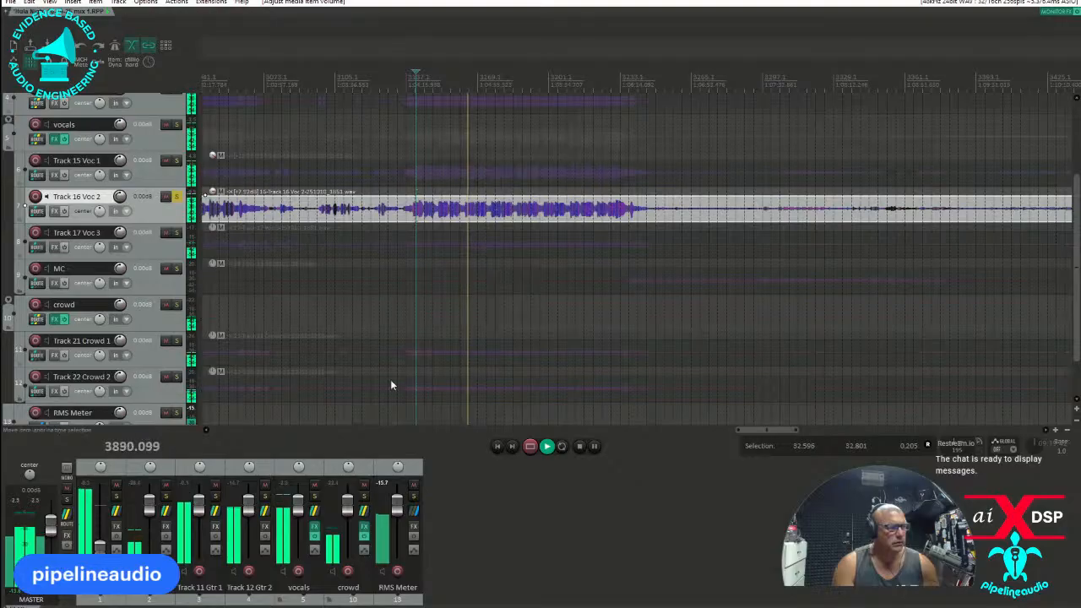
Replay Track 16 Voc 2 from the start of the loud passage and trim its item volume to about 7 dB.
{"action": "left_click", "coordinate": [417, 238]}
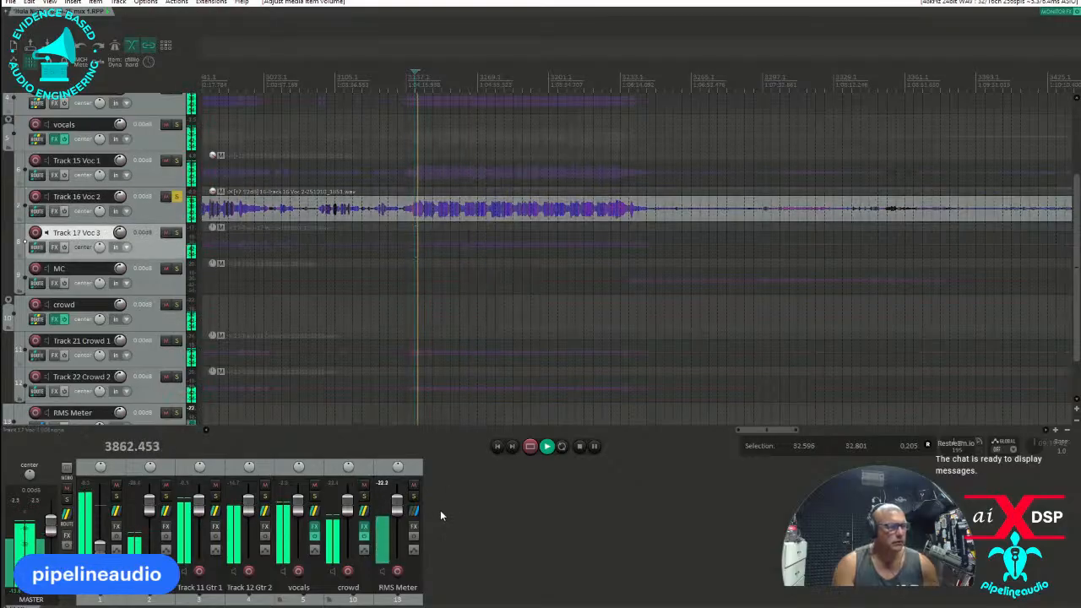
{"action": "left_click", "coordinate": [546, 196]}
{"action": "left_click_drag", "start_coordinate": [546, 196], "coordinate": [543, 200]}
{"action": "key", "text": "space"}
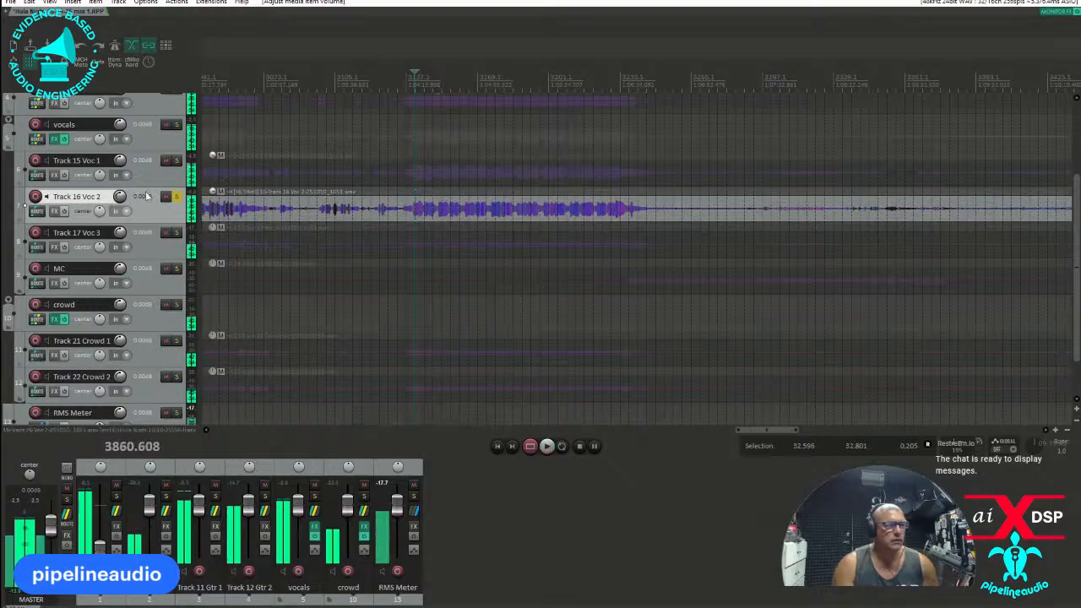
Switch the solo to Track 17 Voc 3, play its vocal phrases and raise its item volume to about 10.1 dB.
{"action": "left_click", "coordinate": [176, 196]}
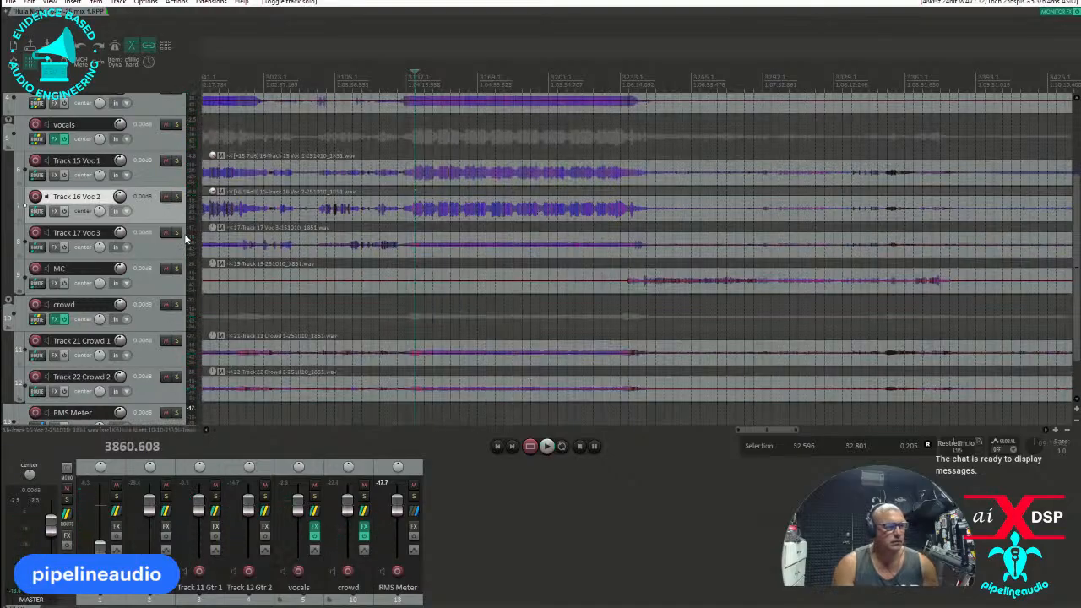
{"action": "left_click", "coordinate": [176, 233]}
{"action": "left_click", "coordinate": [387, 226]}
{"action": "key", "text": "space"}
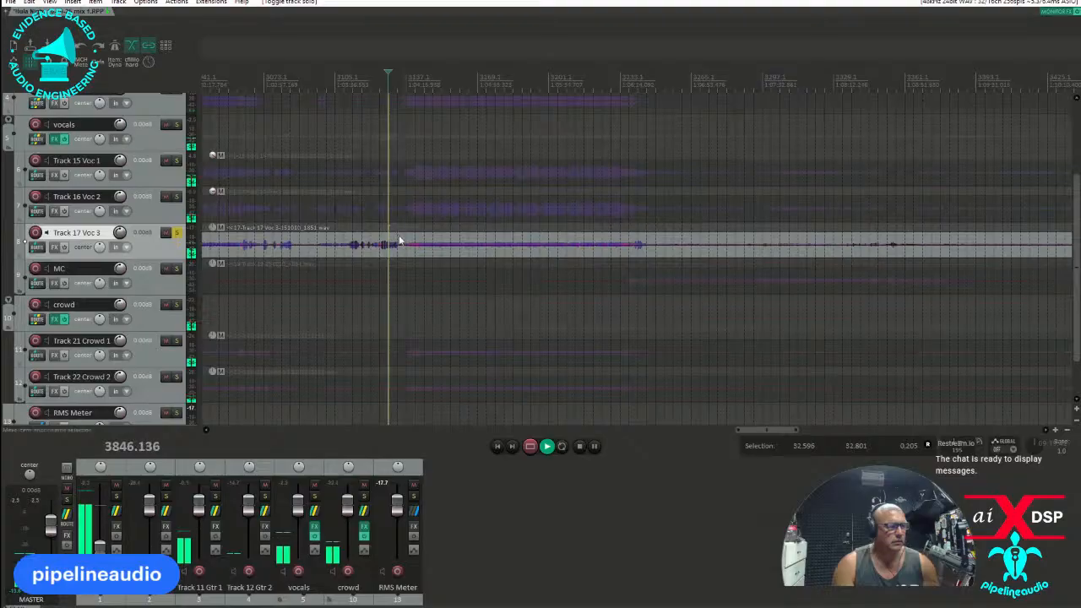
{"action": "scroll", "coordinate": [446, 278], "scroll_direction": "up", "scroll_amount": 3}
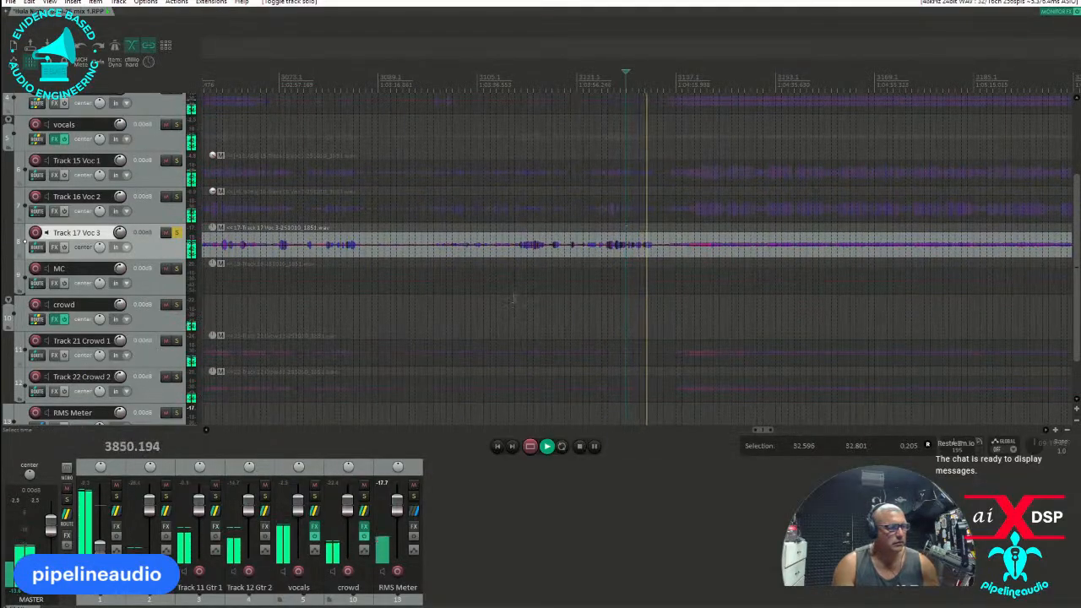
{"action": "left_click", "coordinate": [521, 226]}
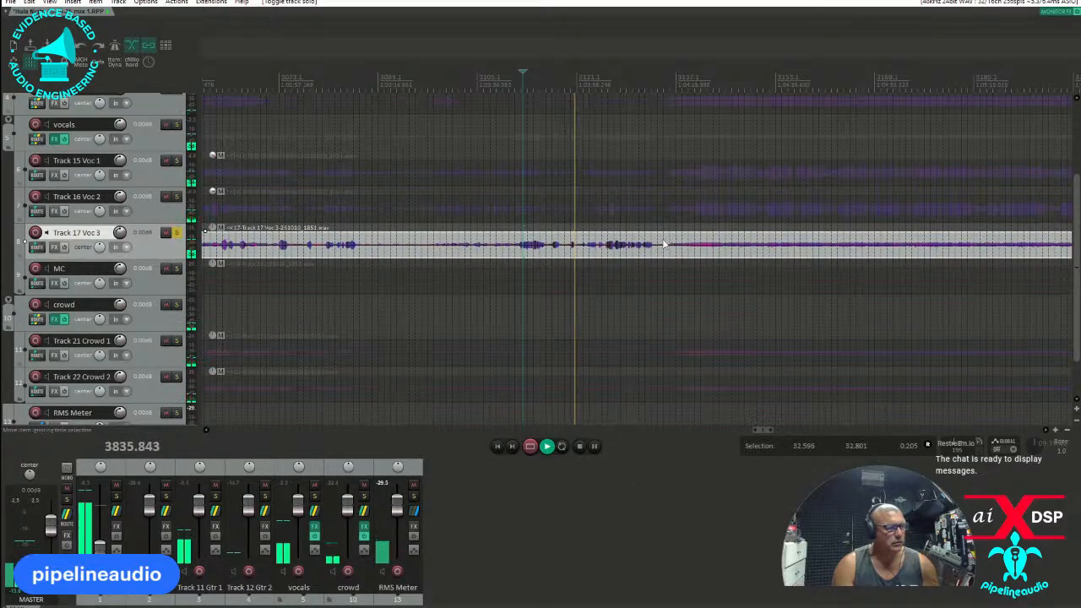
{"action": "left_click_drag", "start_coordinate": [657, 245], "coordinate": [662, 217]}
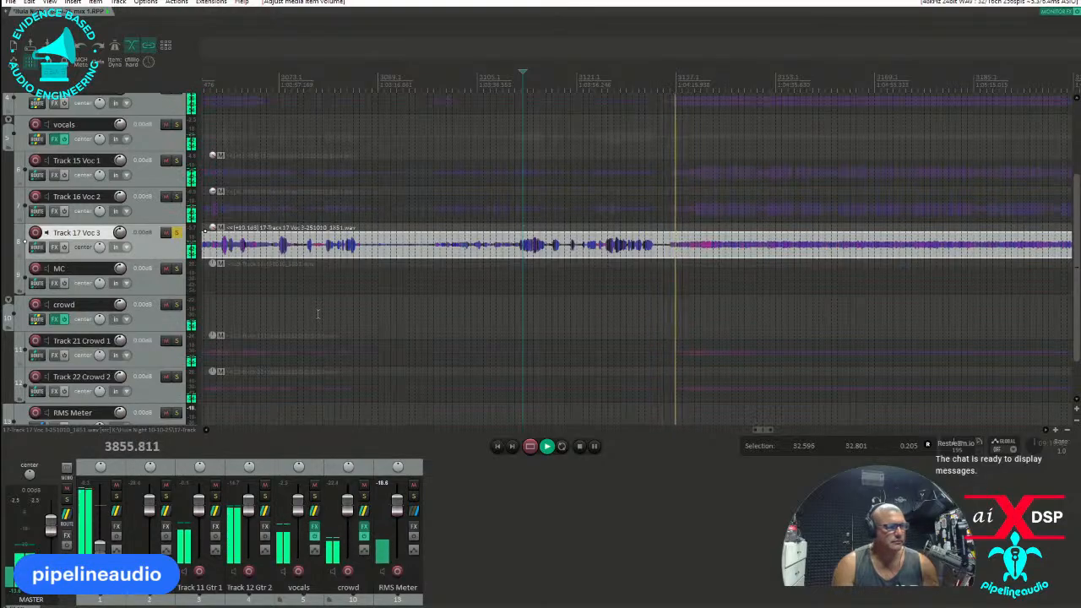
{"action": "key", "text": "space"}
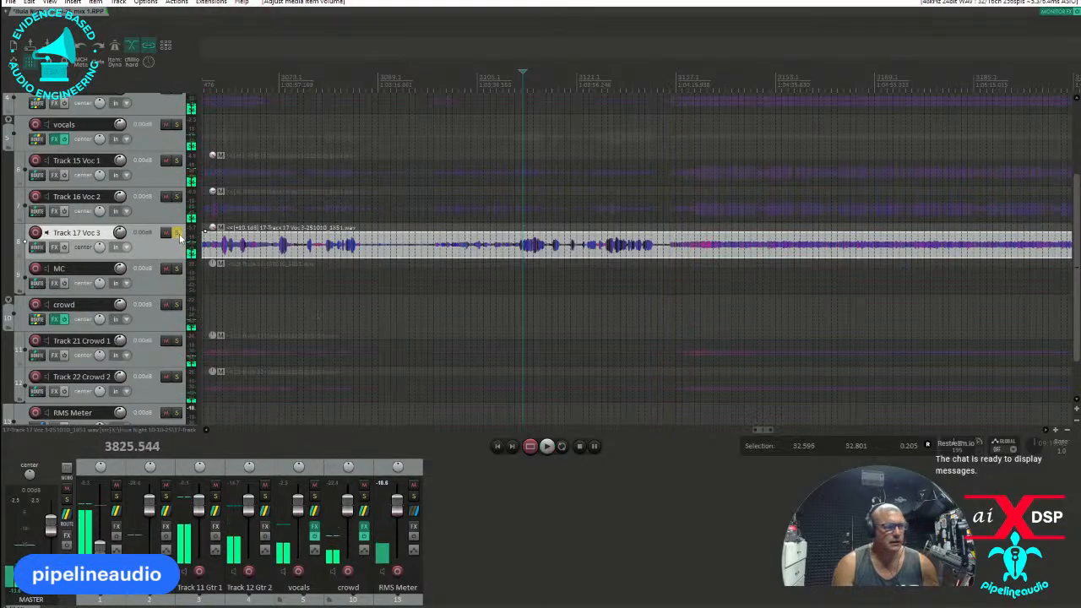
Switch the solo from Track 17 Voc 3 to MC and play from near the start of its speech.
{"action": "left_click", "coordinate": [177, 232]}
{"action": "scroll", "coordinate": [142, 277], "scroll_direction": "down", "scroll_amount": 2}
{"action": "scroll", "coordinate": [141, 277], "scroll_direction": "down", "scroll_amount": 1}
{"action": "scroll", "coordinate": [537, 236], "scroll_direction": "down", "scroll_amount": 4}
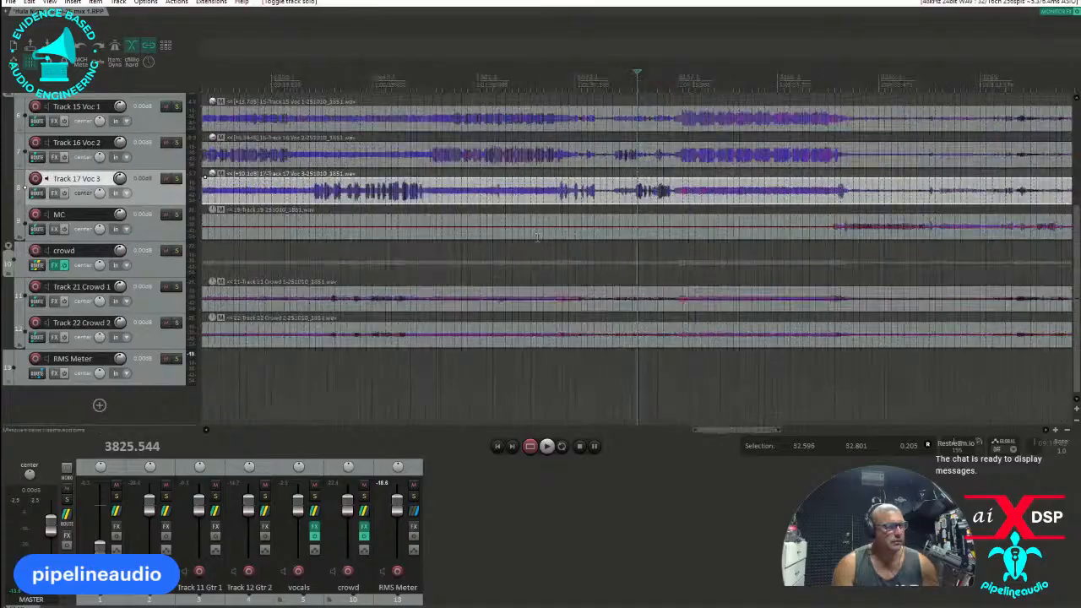
{"action": "left_click", "coordinate": [777, 244]}
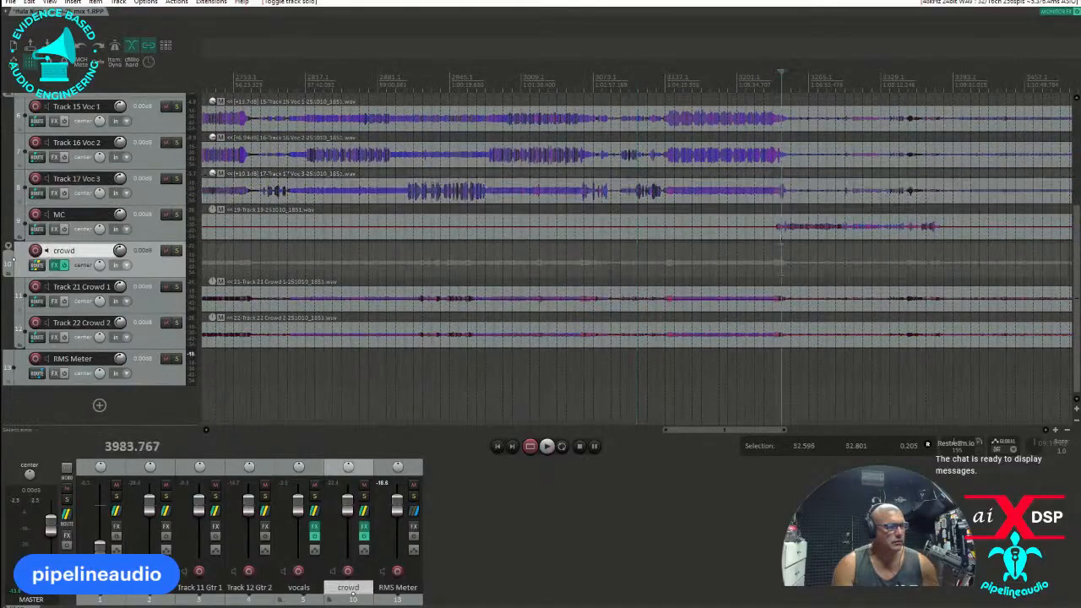
{"action": "left_click", "coordinate": [176, 215]}
{"action": "key", "text": "space"}
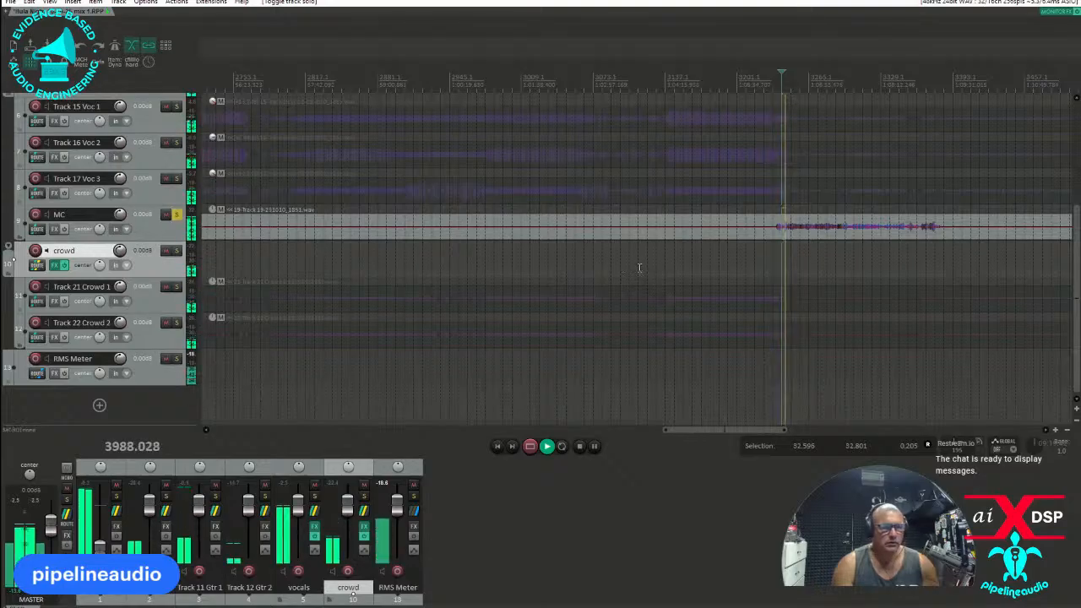
Play the end and middle of the MC speech to check its level on the RMS Meter.
{"action": "scroll", "coordinate": [716, 266], "scroll_direction": "up", "scroll_amount": 4}
{"action": "scroll", "coordinate": [705, 267], "scroll_direction": "up", "scroll_amount": 2}
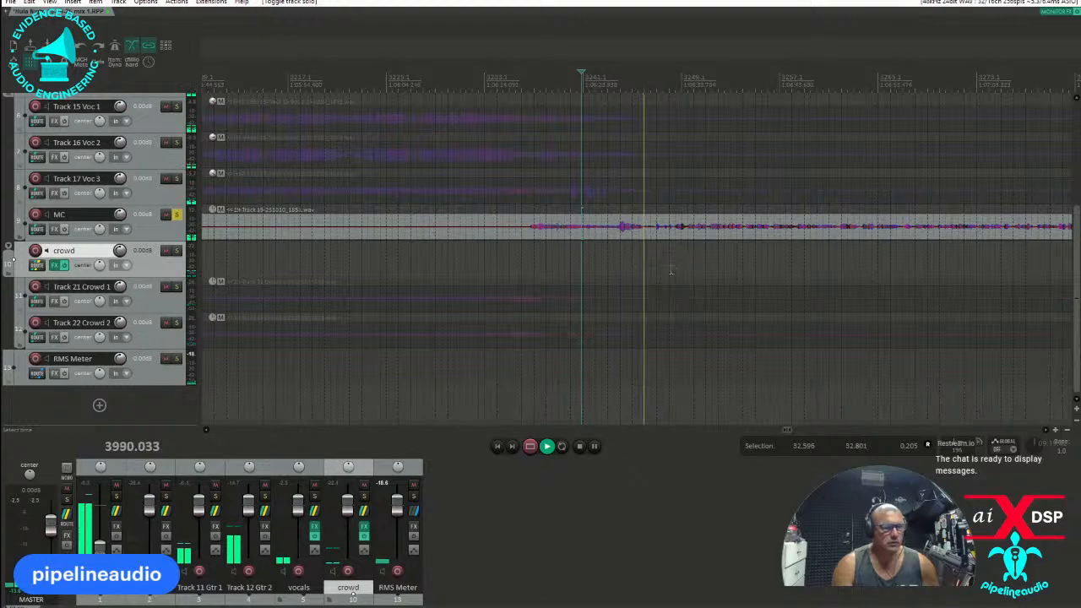
{"action": "scroll", "coordinate": [624, 265], "scroll_direction": "down", "scroll_amount": 3}
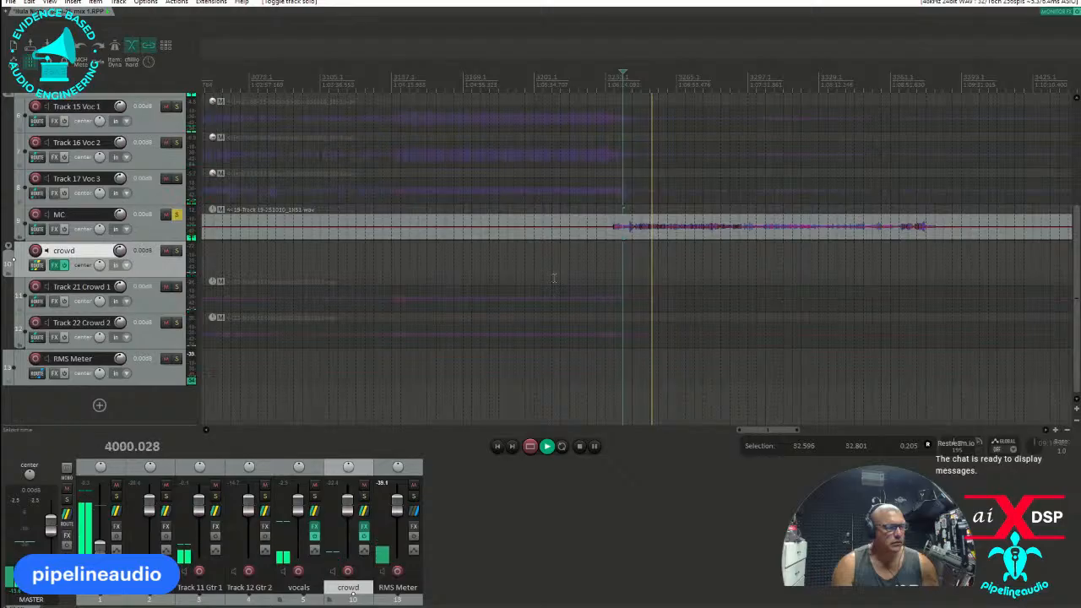
{"action": "scroll", "coordinate": [672, 258], "scroll_direction": "down", "scroll_amount": 1}
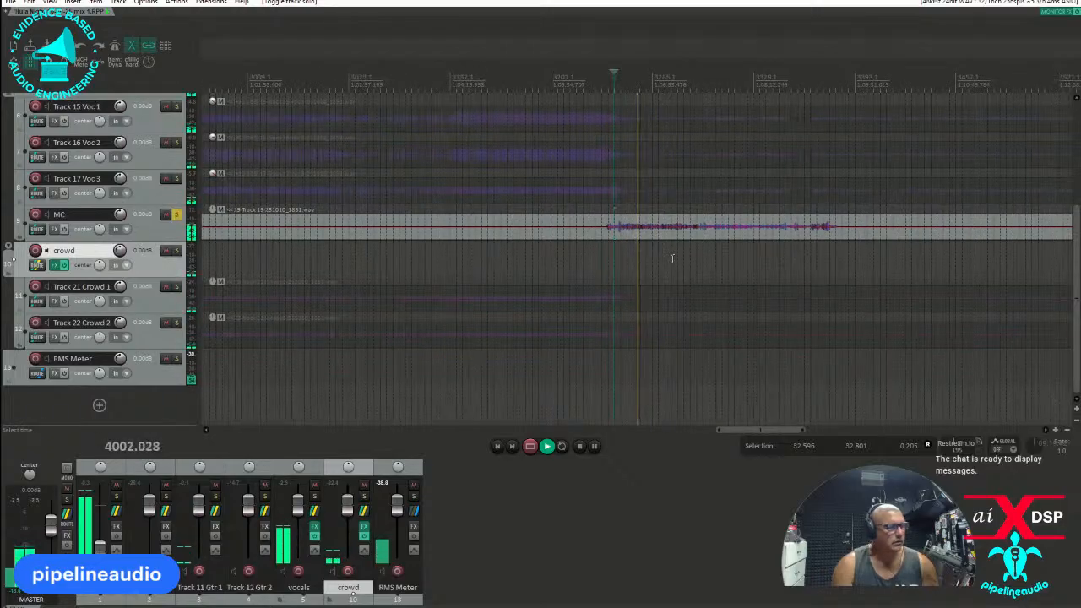
{"action": "left_click", "coordinate": [814, 243]}
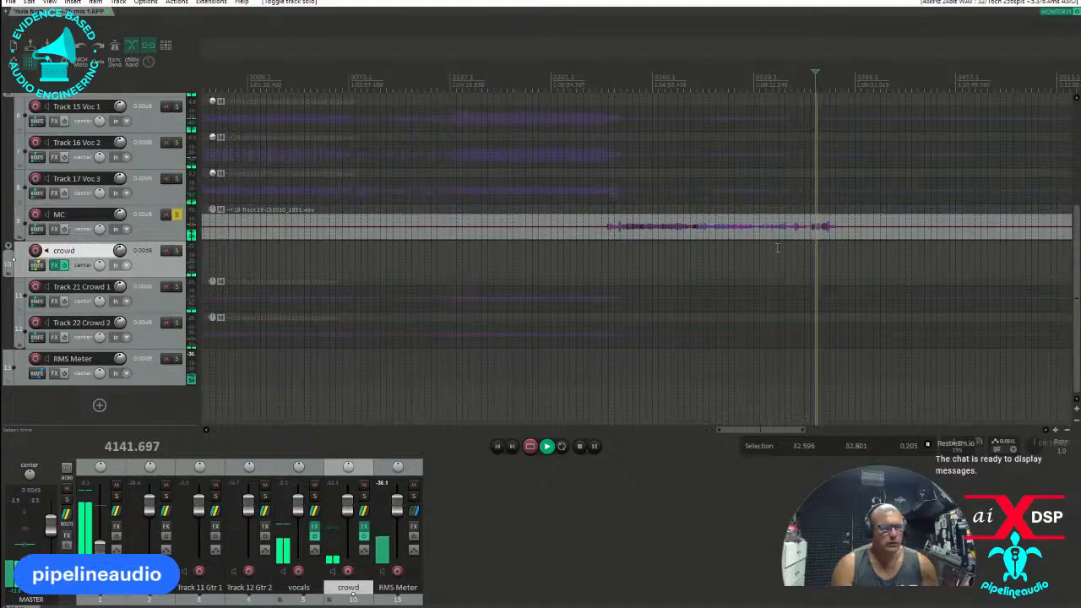
{"action": "left_click", "coordinate": [714, 248]}
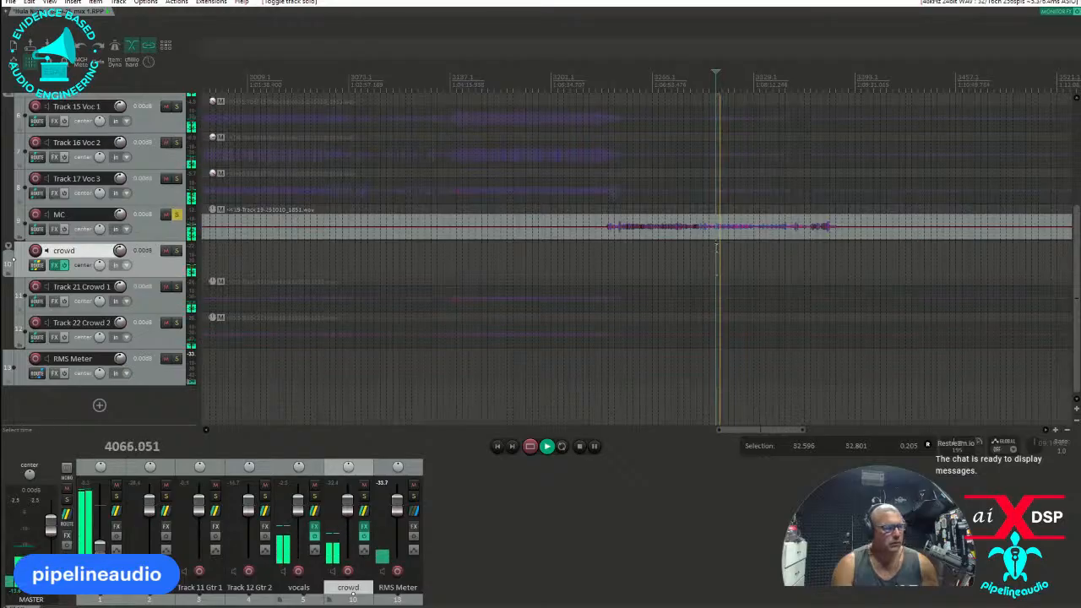
{"action": "key", "text": "space"}
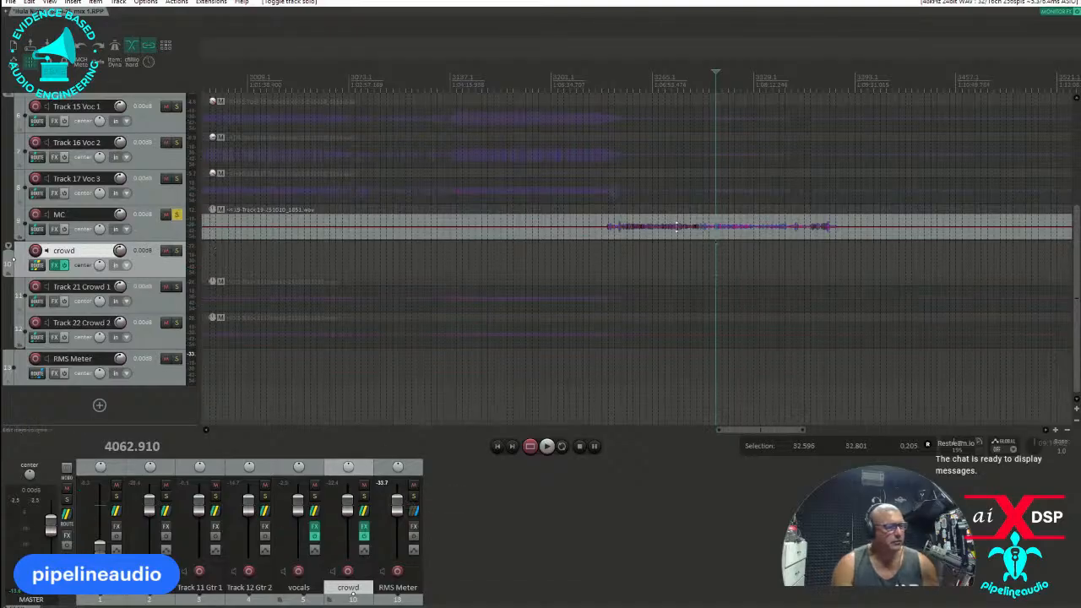
Raise the MC item's volume to about 17 dB, playing the start and middle of the speech to check it.
{"action": "left_click_drag", "start_coordinate": [675, 226], "coordinate": [679, 182]}
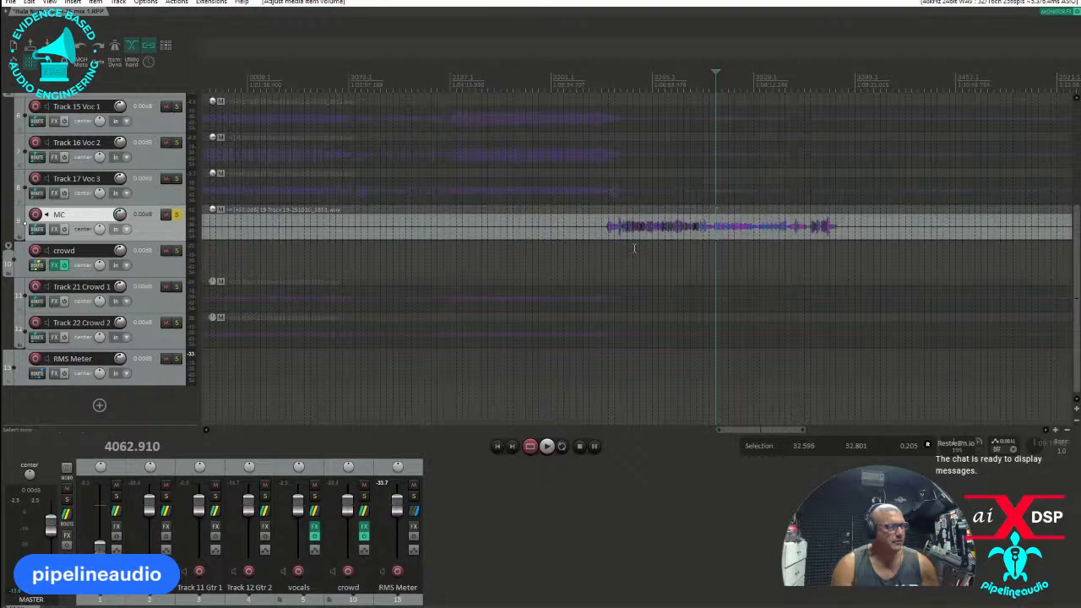
{"action": "left_click", "coordinate": [634, 249]}
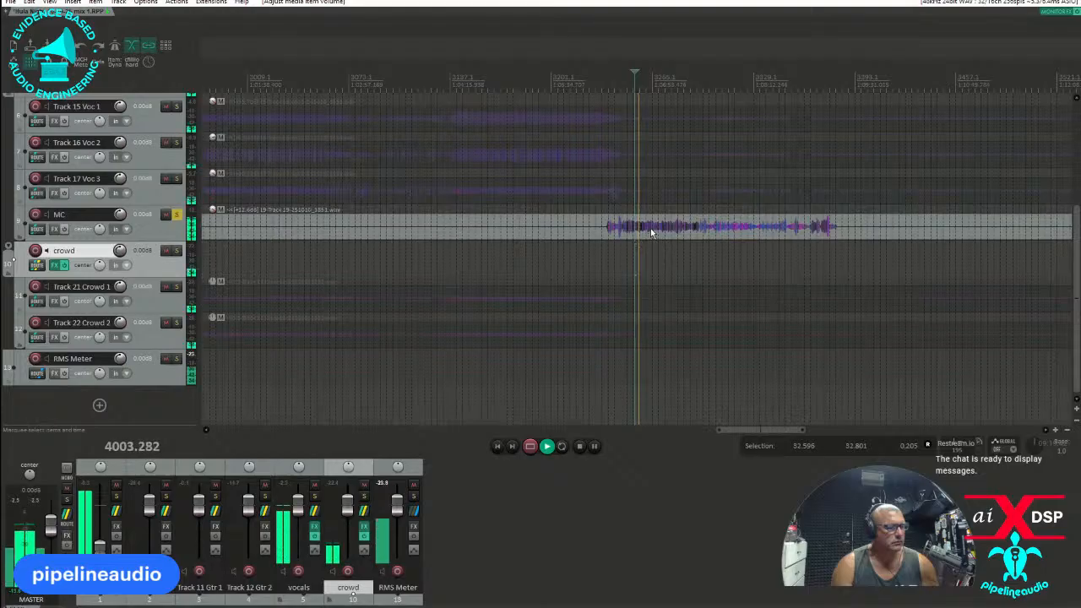
{"action": "key", "text": "space"}
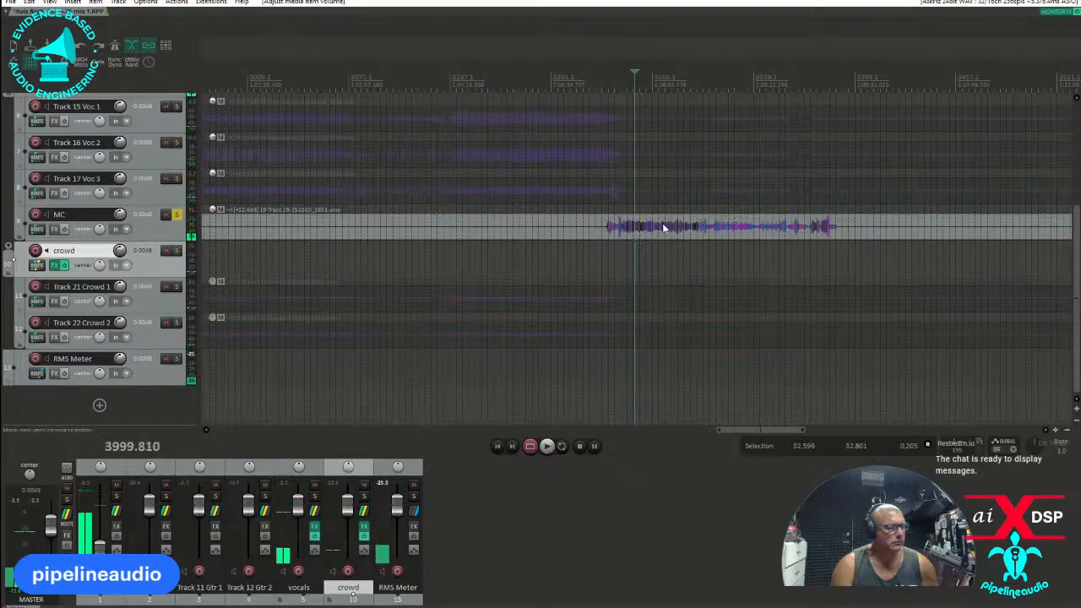
{"action": "left_click_drag", "start_coordinate": [661, 212], "coordinate": [661, 169]}
{"action": "key", "text": "space"}
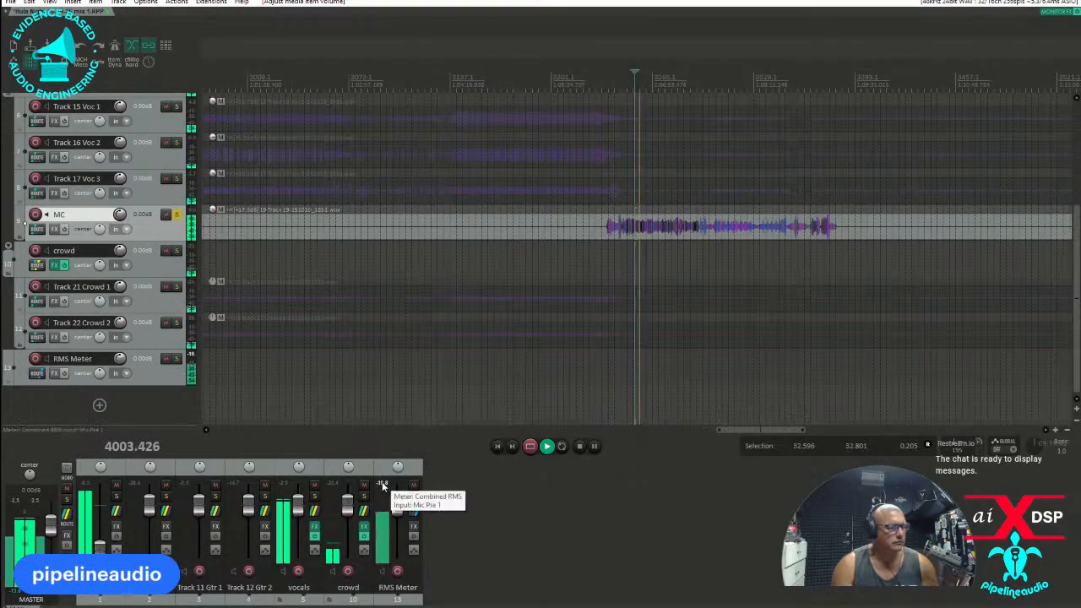
{"action": "left_click", "coordinate": [730, 250]}
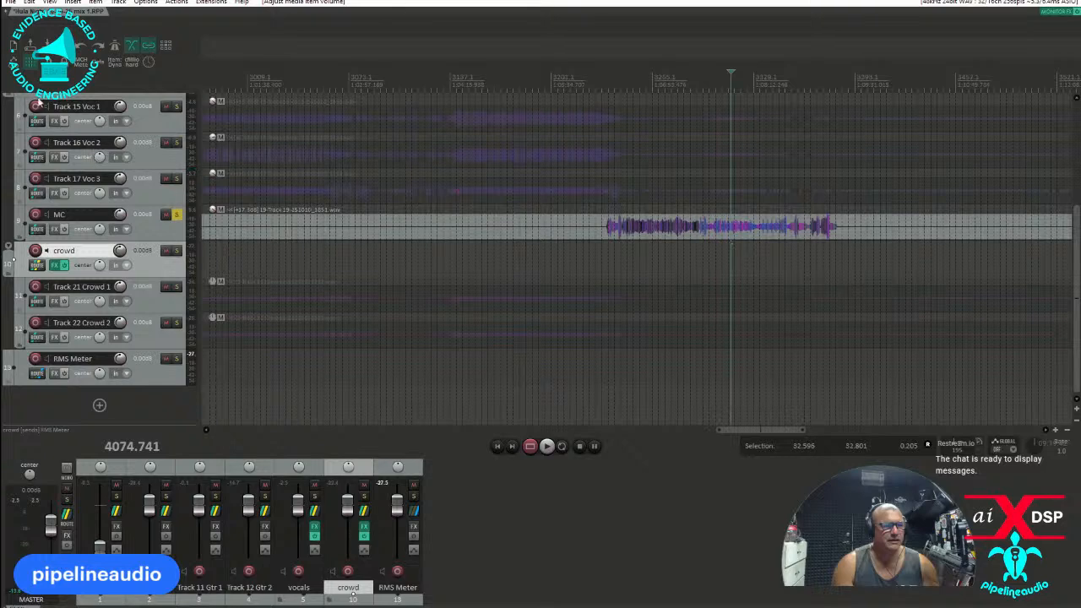
Switch the solo from MC to Track 21 Crowd 1 and play the start and end of its loud passage.
{"action": "left_click", "coordinate": [174, 216]}
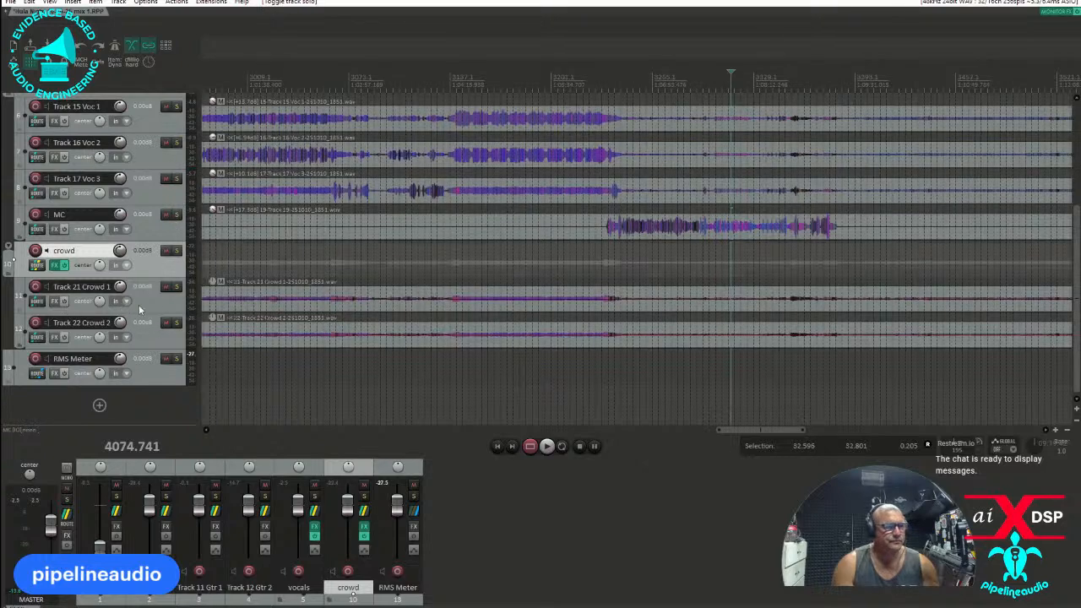
{"action": "left_click", "coordinate": [175, 289]}
{"action": "left_click", "coordinate": [495, 271]}
{"action": "key", "text": "space"}
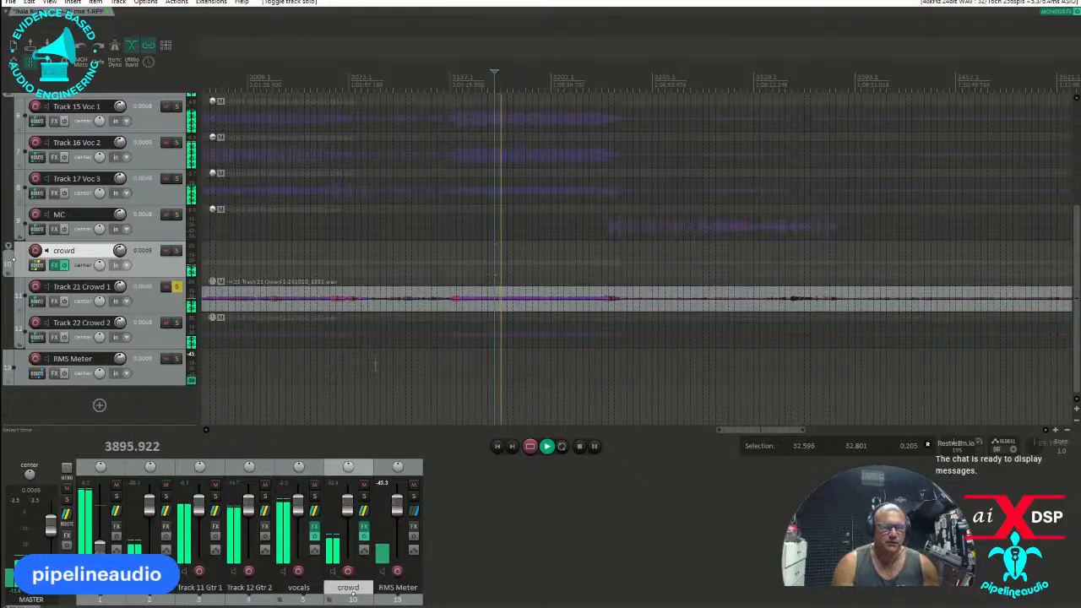
{"action": "left_click", "coordinate": [456, 358]}
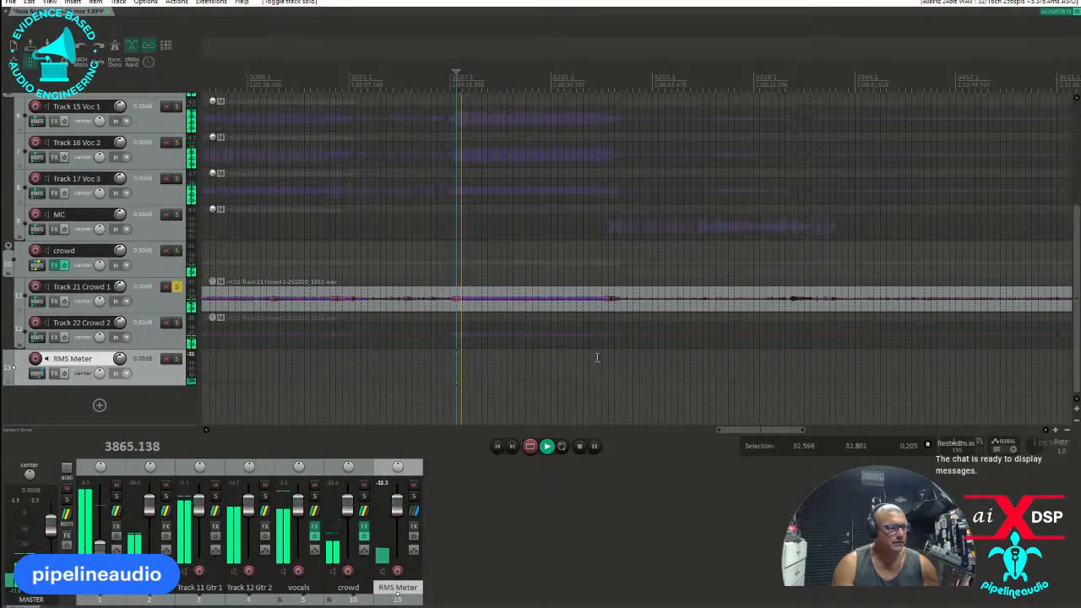
{"action": "left_click", "coordinate": [602, 355]}
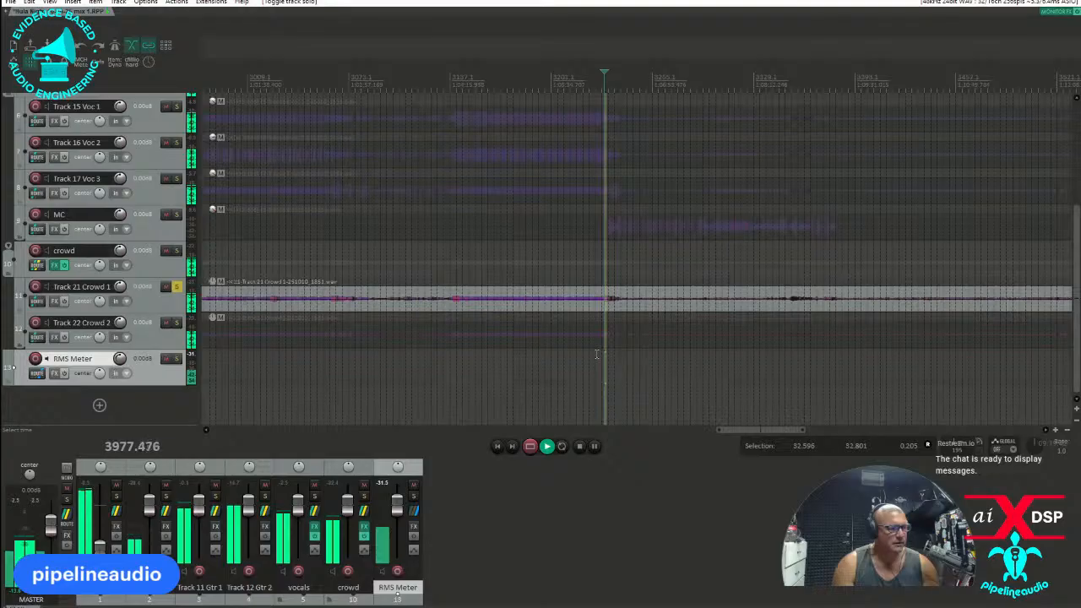
{"action": "key", "text": "space"}
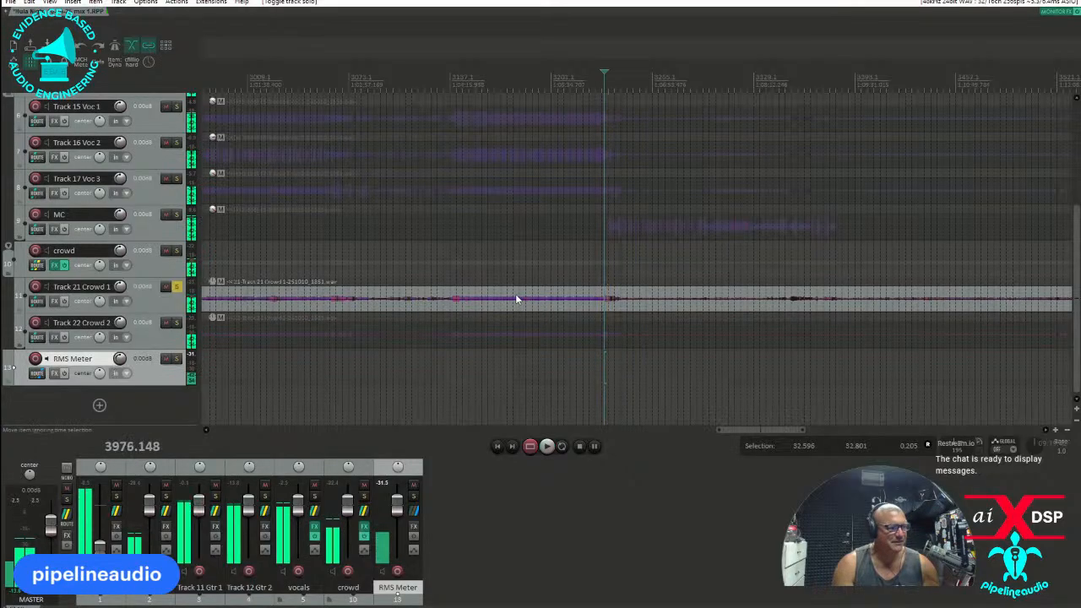
Raise the item volume of Track 21 Crowd 1 and Track 22 Crowd 2 together to about 12.4 dB and play them back.
{"action": "left_click_drag", "start_coordinate": [519, 297], "coordinate": [558, 304]}
{"action": "key", "text": "space"}
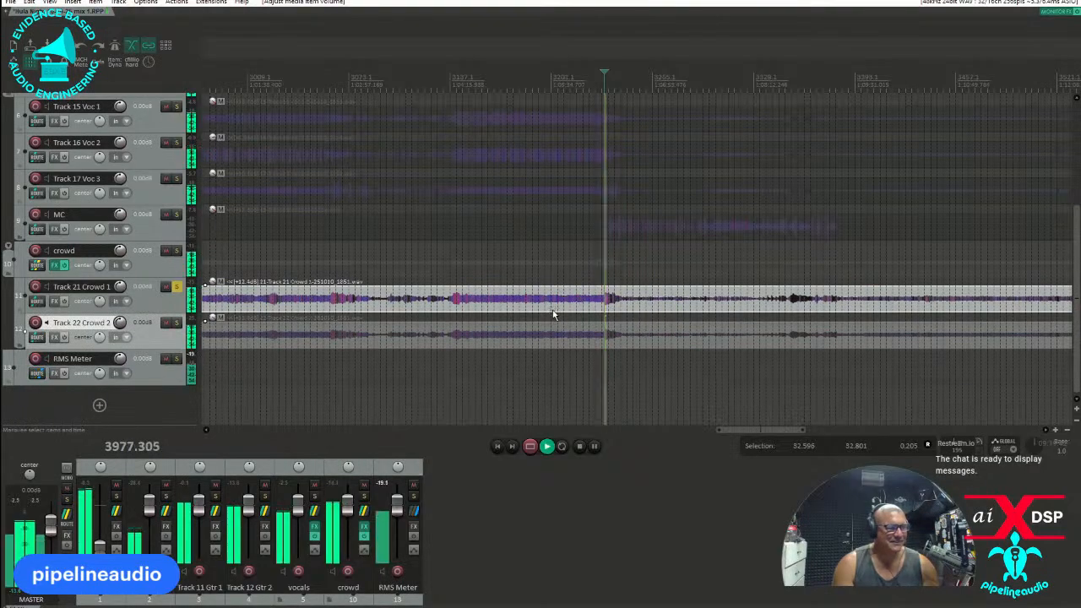
{"action": "key", "text": "space"}
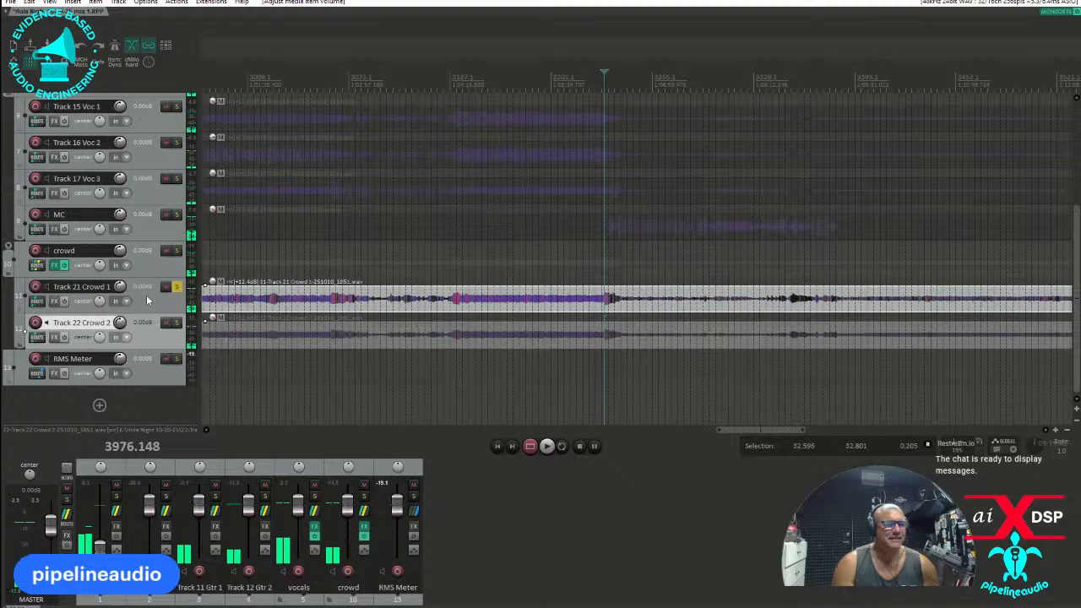
Pan Track 21 Crowd 1 to 100% left and Track 22 Crowd 2 to 100% right.
{"action": "left_click", "coordinate": [147, 300]}
{"action": "mouse_move", "coordinate": [93, 303]}
{"action": "left_mouse_down"}
{"action": "mouse_move", "coordinate": [94, 337]}
{"action": "mouse_move", "coordinate": [98, 302]}
{"action": "left_mouse_up"}
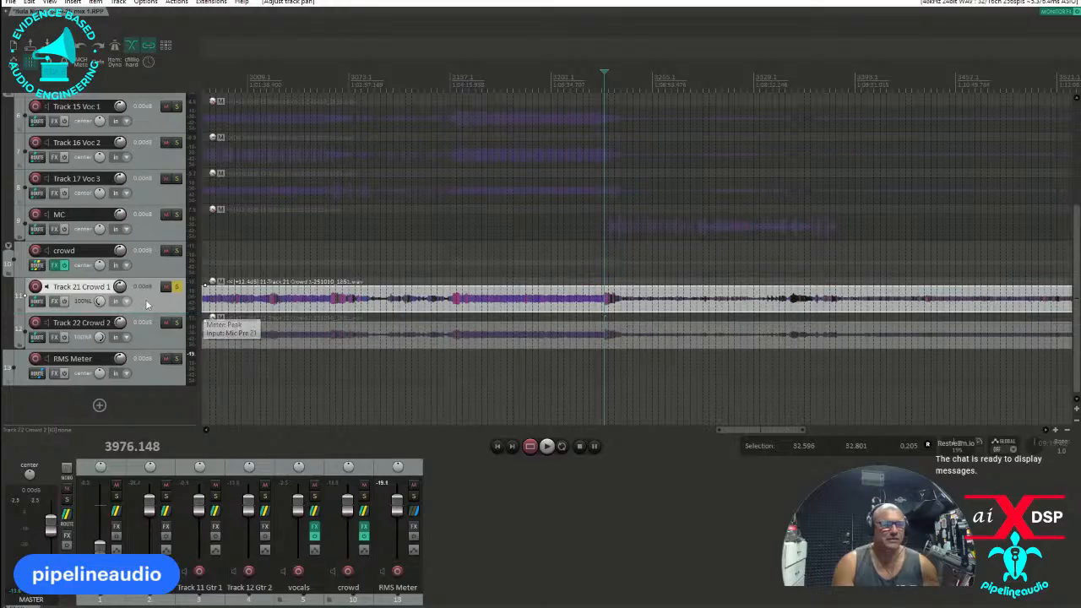
{"action": "scroll", "coordinate": [143, 303], "scroll_direction": "up", "scroll_amount": 1}
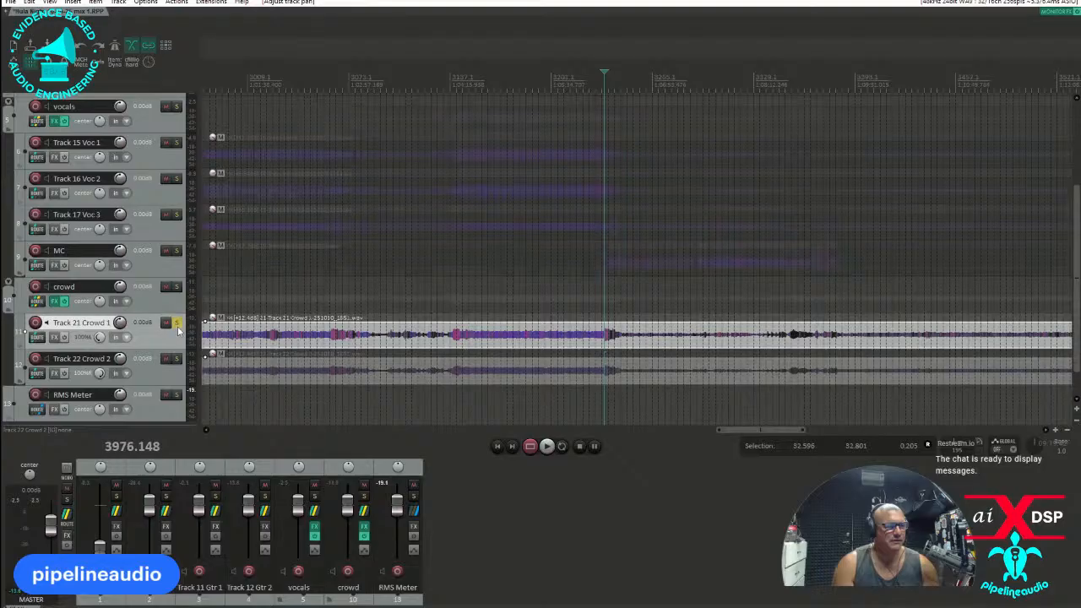
Play the crowd recording and switch the solo from Track 21 Crowd 1 to the crowd folder track.
{"action": "key", "text": "space"}
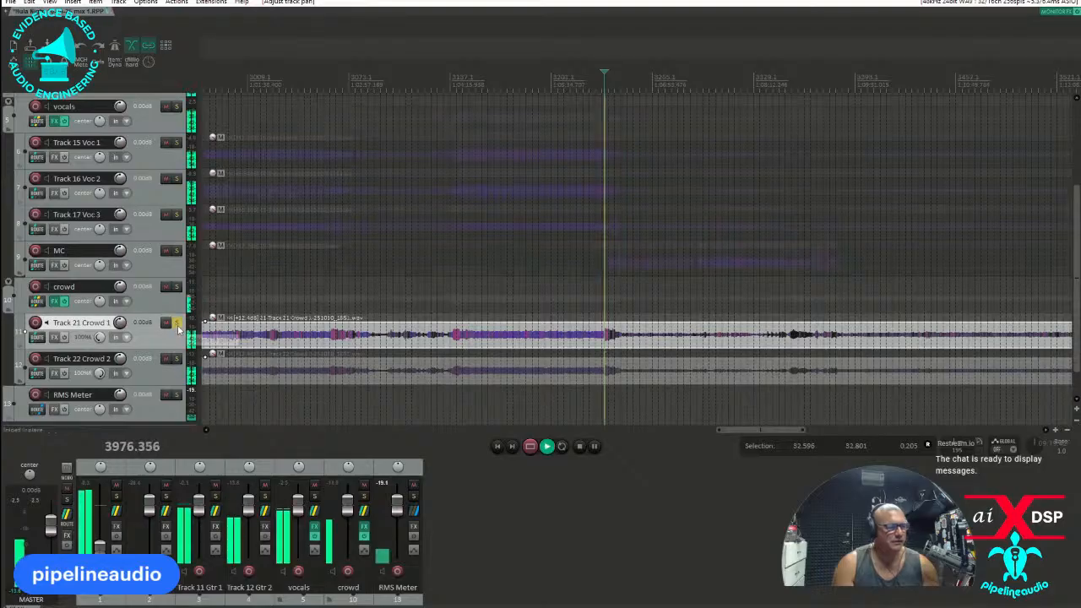
{"action": "left_click", "coordinate": [144, 376]}
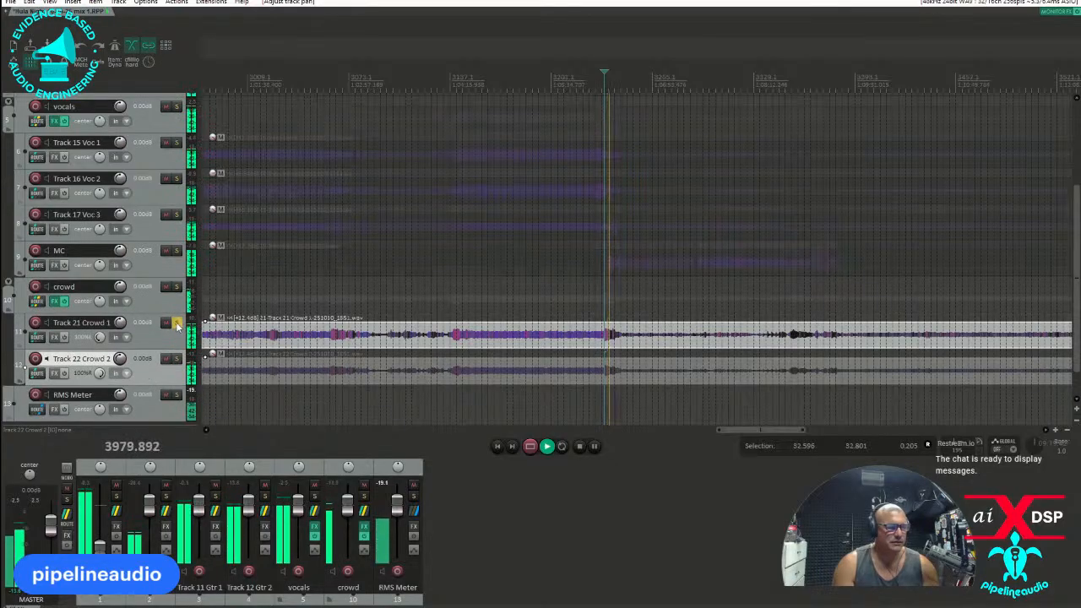
{"action": "left_click", "coordinate": [176, 288]}
{"action": "left_click", "coordinate": [177, 323]}
{"action": "key", "text": "space"}
{"action": "key", "text": "space"}
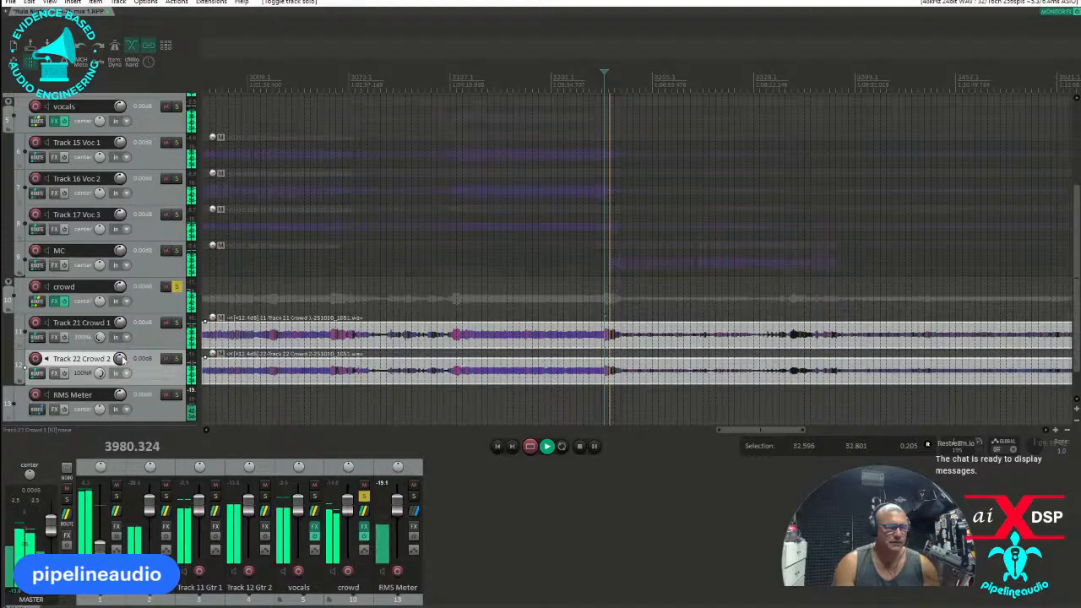
Raise the track volume of Track 22 Crowd 2 to about 4 dB during playback, and unsolo the crowd folder.
{"action": "left_click_drag", "start_coordinate": [120, 358], "coordinate": [120, 342]}
{"action": "key", "text": "space"}
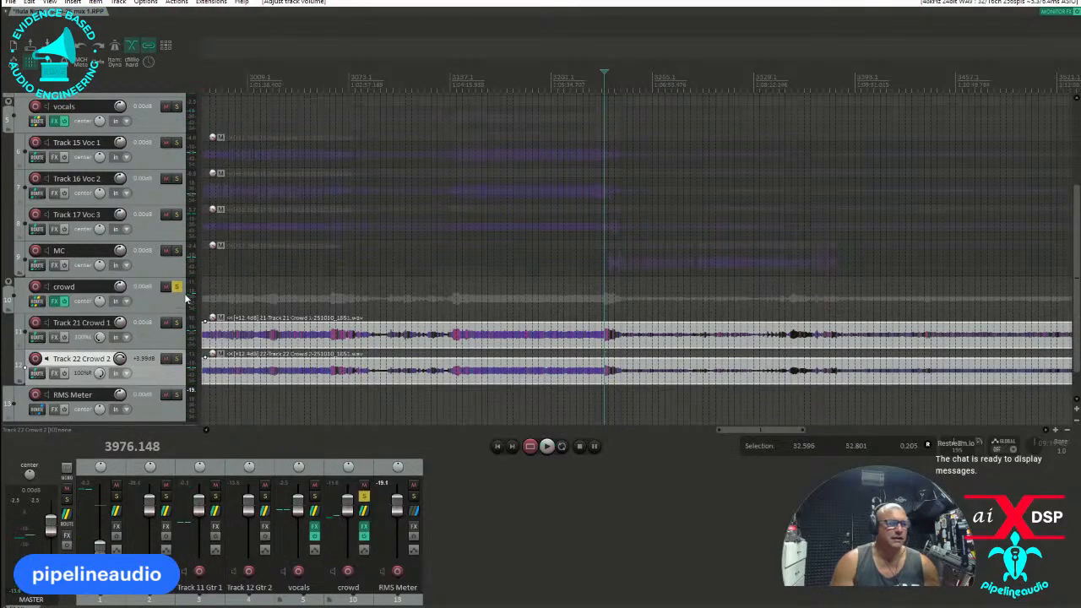
{"action": "left_click", "coordinate": [176, 287]}
Solo Track 10 Bass, play it from the middle of the last song and raise its item volume to 21.0 dB.
{"action": "scroll", "coordinate": [135, 355], "scroll_direction": "up", "scroll_amount": 4}
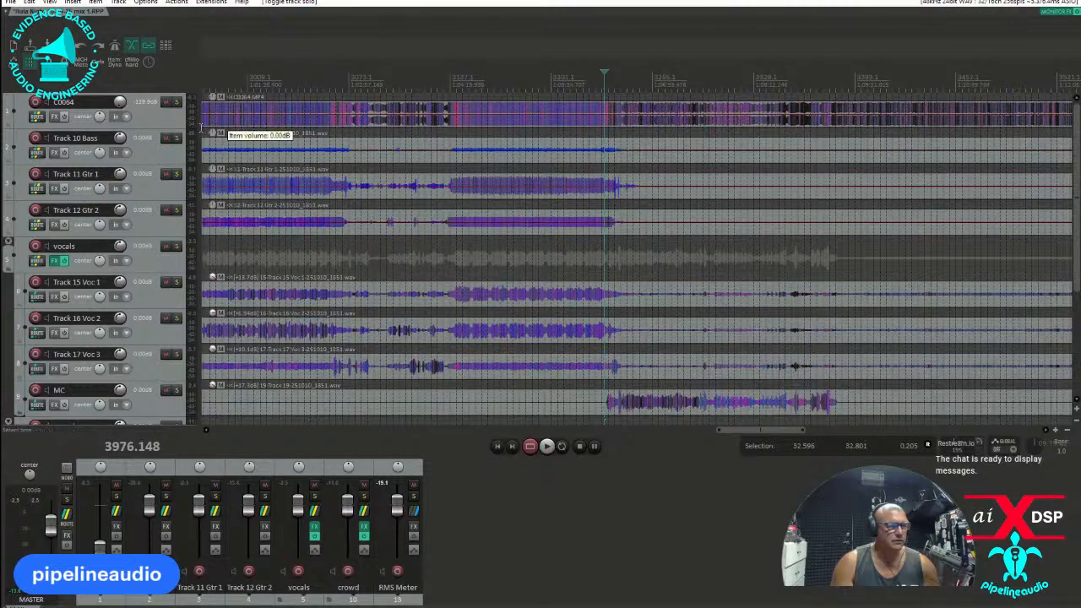
{"action": "left_click", "coordinate": [176, 138]}
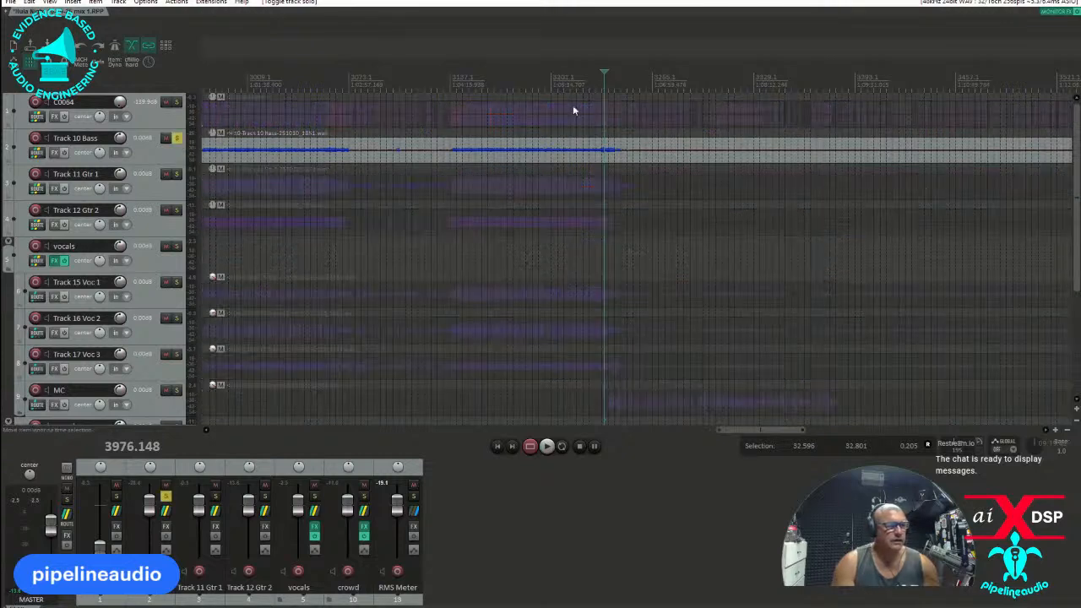
{"action": "left_click", "coordinate": [519, 75]}
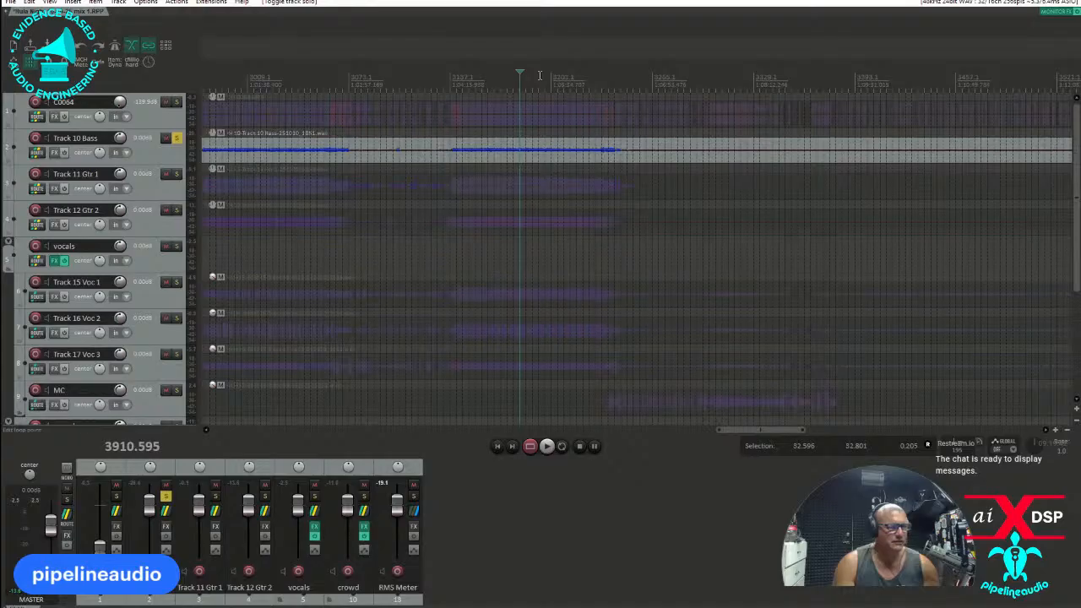
{"action": "key", "text": "space"}
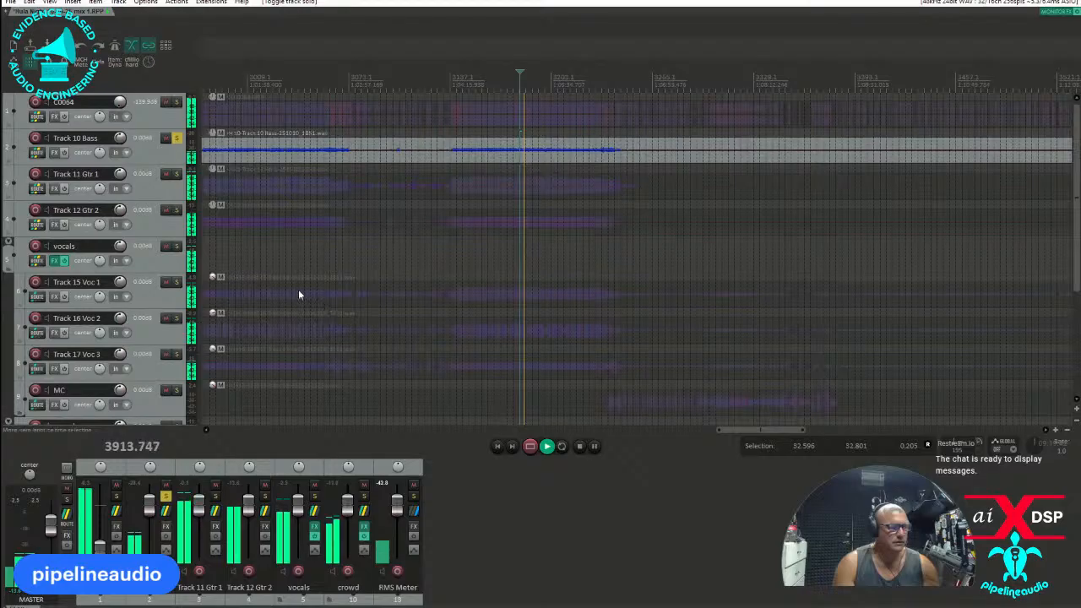
{"action": "left_click", "coordinate": [177, 158]}
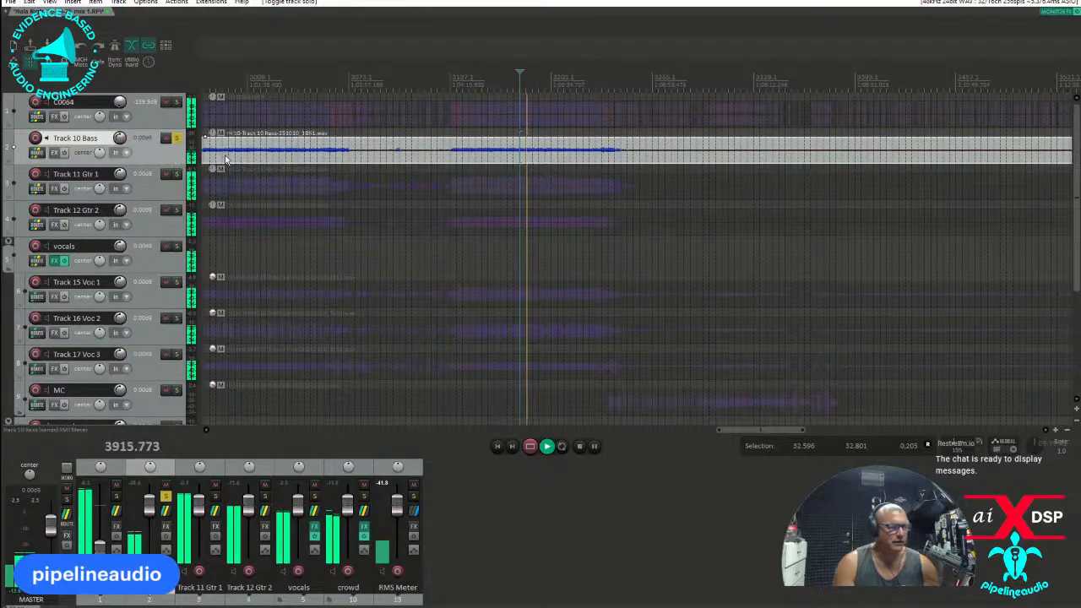
{"action": "left_click_drag", "start_coordinate": [553, 150], "coordinate": [544, 152]}
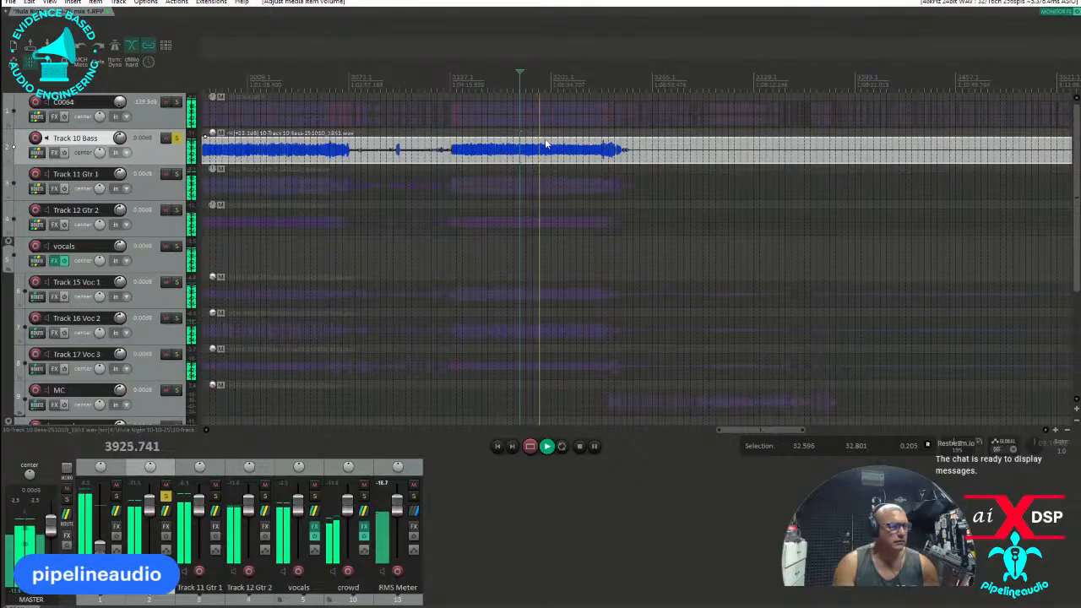
{"action": "left_click_drag", "start_coordinate": [545, 136], "coordinate": [541, 176]}
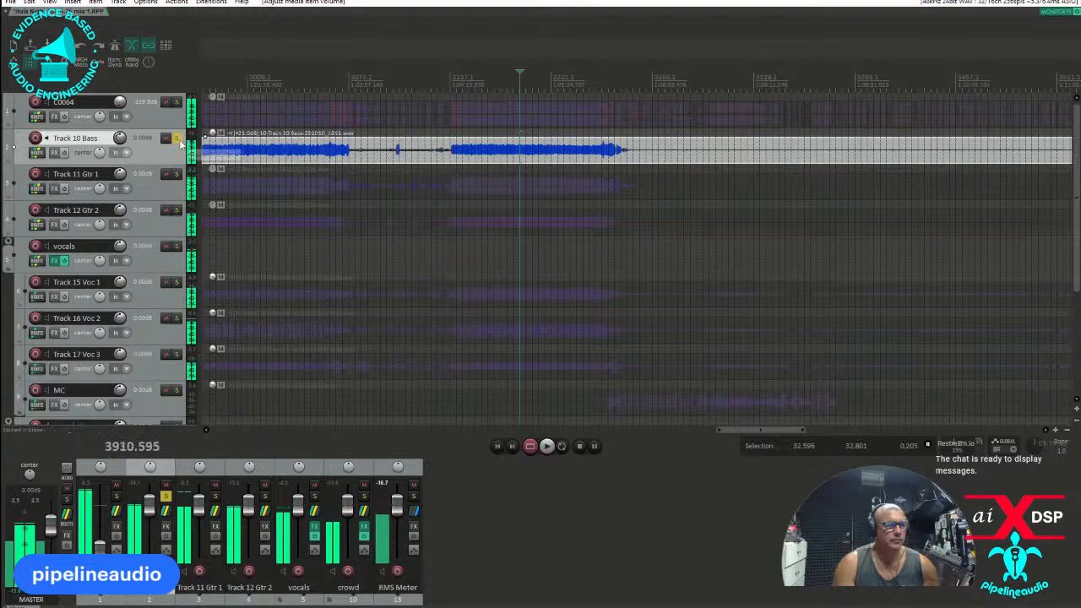
Switch the solo from the bass to Track 11 Gtr 1 and lower its item volume to about -4.8 dB during playback.
{"action": "left_click", "coordinate": [177, 138]}
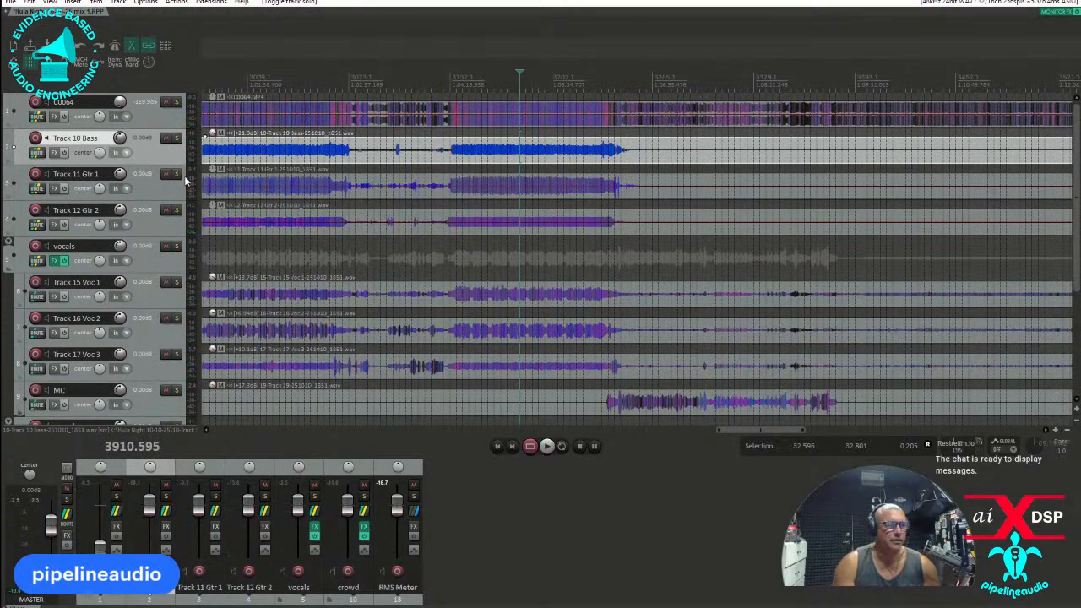
{"action": "left_click", "coordinate": [177, 174]}
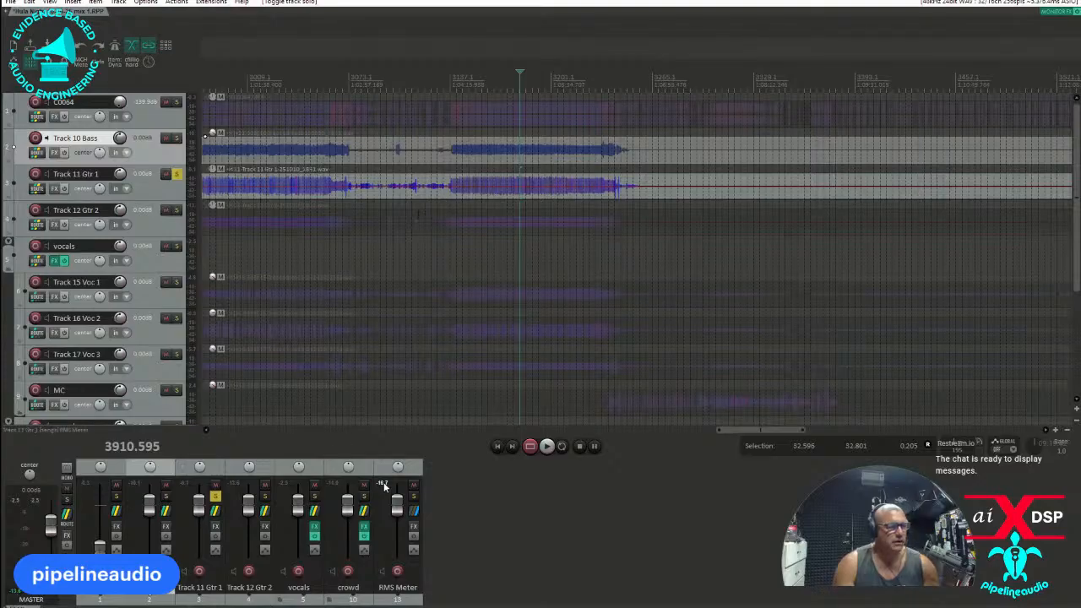
{"action": "key", "text": "space"}
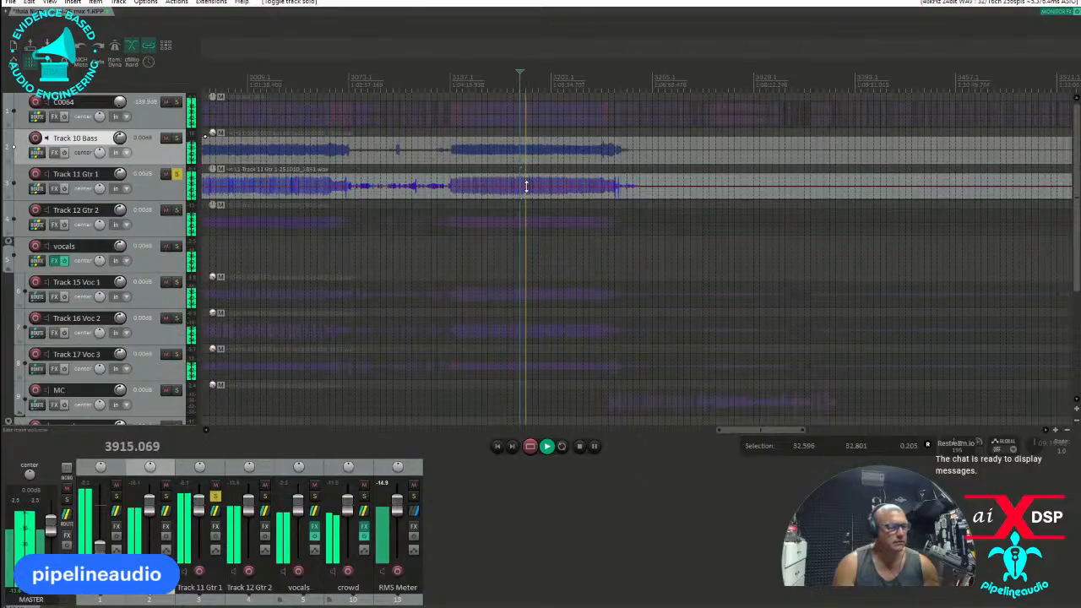
{"action": "left_click_drag", "start_coordinate": [525, 185], "coordinate": [527, 192]}
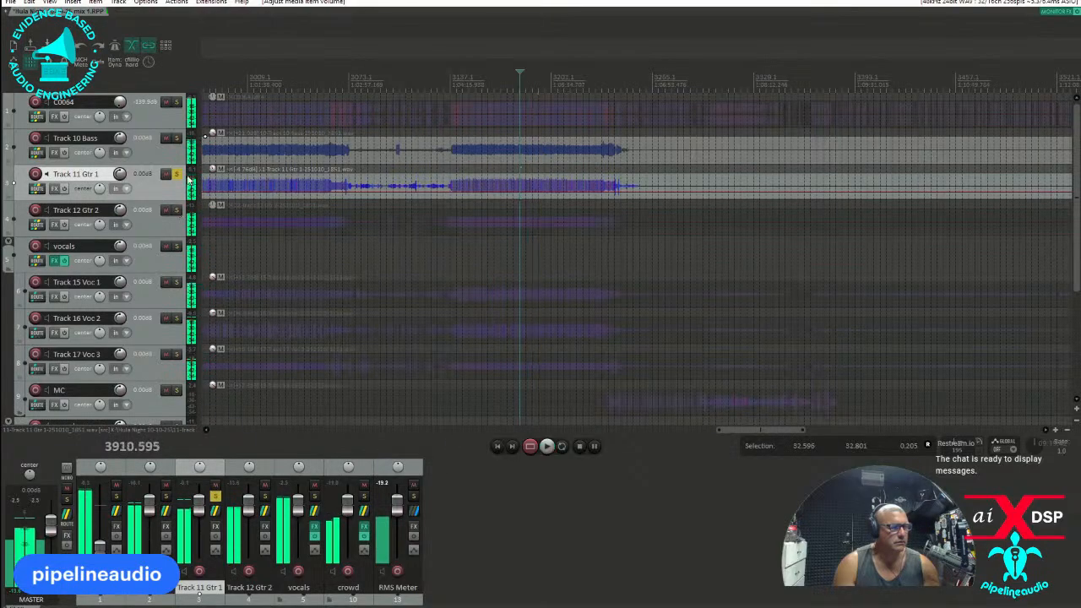
{"action": "key", "text": "space"}
Switch the solo to Track 12 Gtr 2, play it to check its level on the RMS Meter, and unsolo it.
{"action": "left_click", "coordinate": [177, 174]}
{"action": "left_click", "coordinate": [177, 210]}
{"action": "key", "text": "space"}
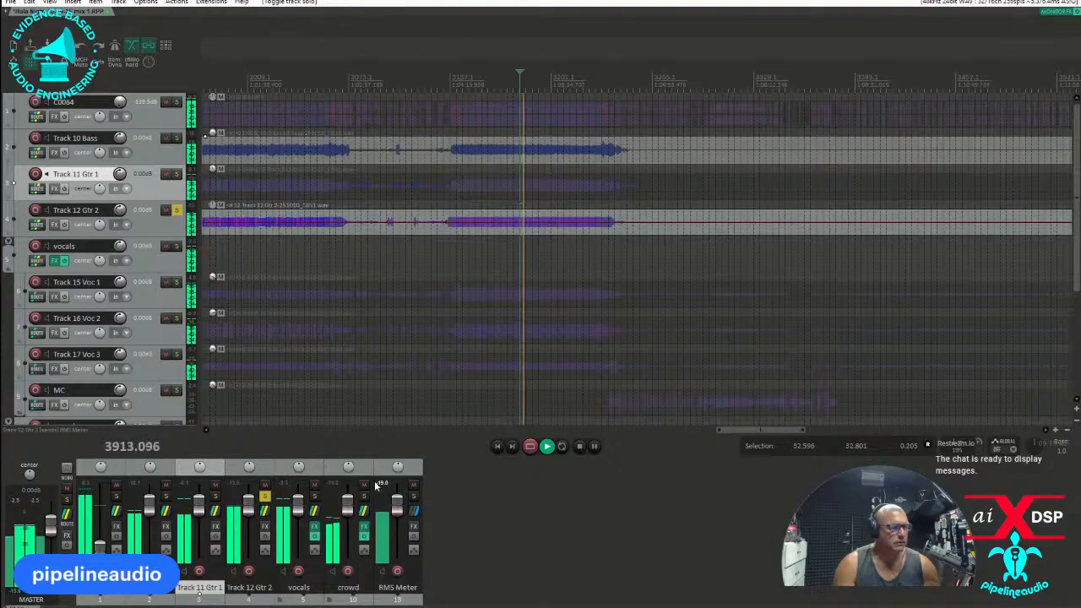
{"action": "key", "text": "space"}
{"action": "left_click", "coordinate": [177, 210]}
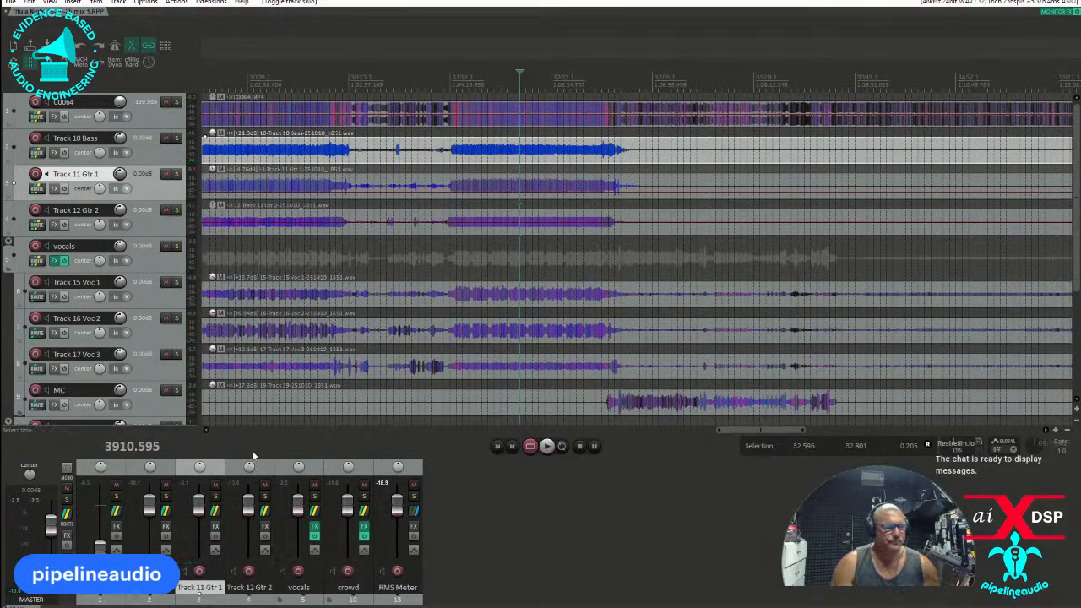
Add the VST3 Helix Native plug-in to Track 10 Bass.
{"action": "left_click", "coordinate": [54, 152]}
{"action": "type", "text": "helix"}
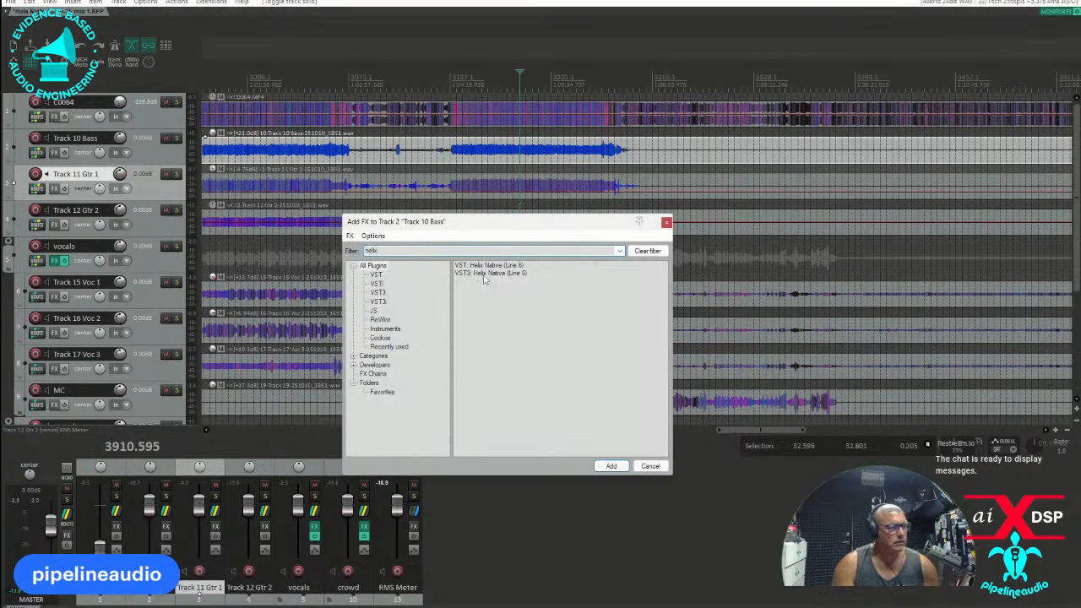
{"action": "left_click", "coordinate": [485, 274]}
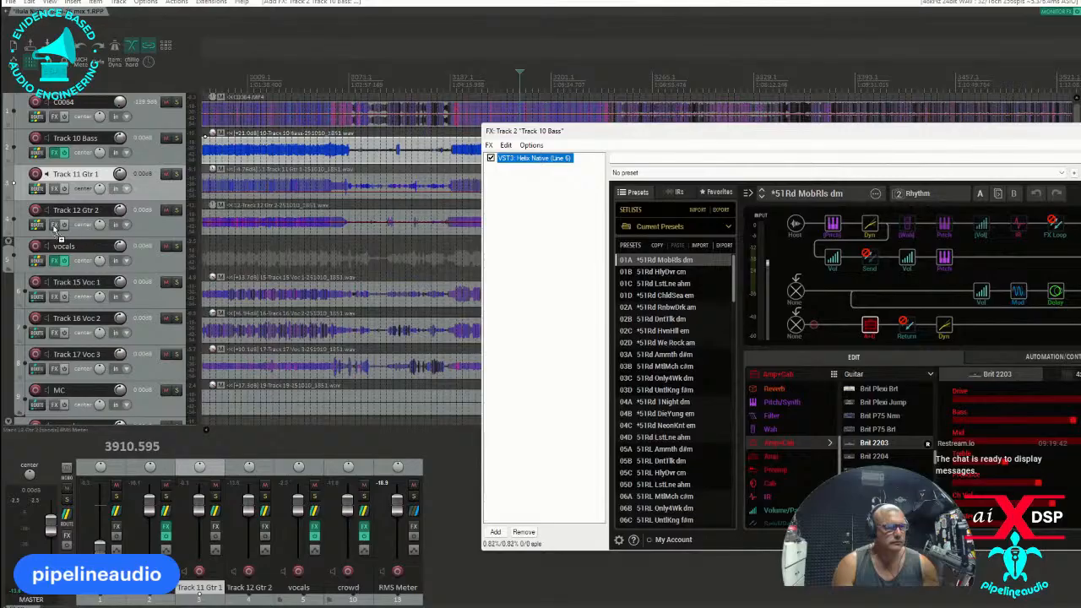
Copy Helix Native from the bass track's effects to Track 11 Gtr 1 and Track 12 Gtr 2.
{"action": "left_click", "coordinate": [55, 189]}
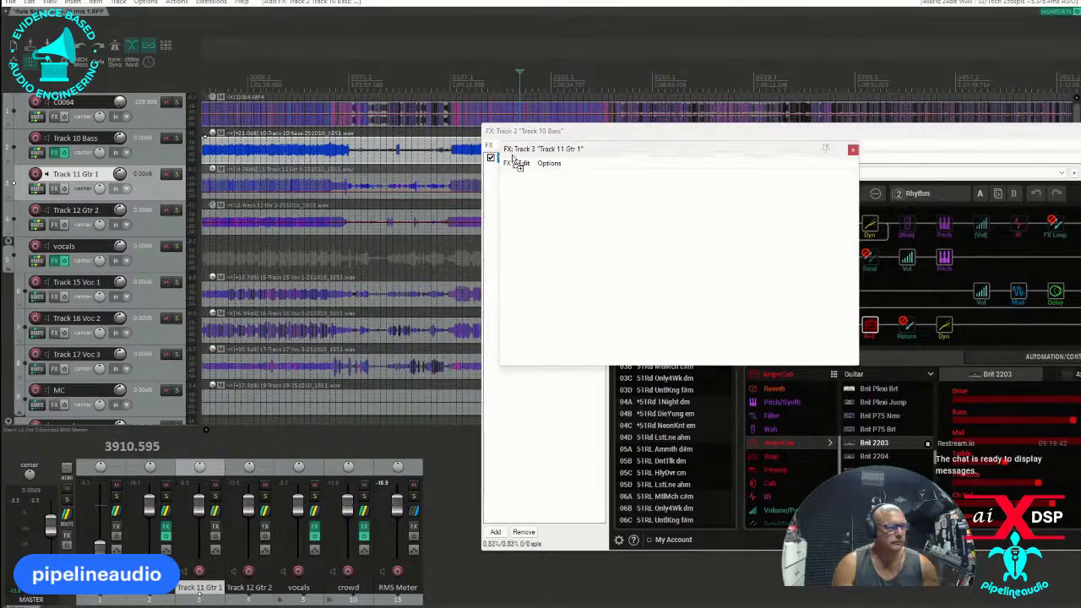
{"action": "left_click_drag", "start_coordinate": [516, 172], "coordinate": [651, 267]}
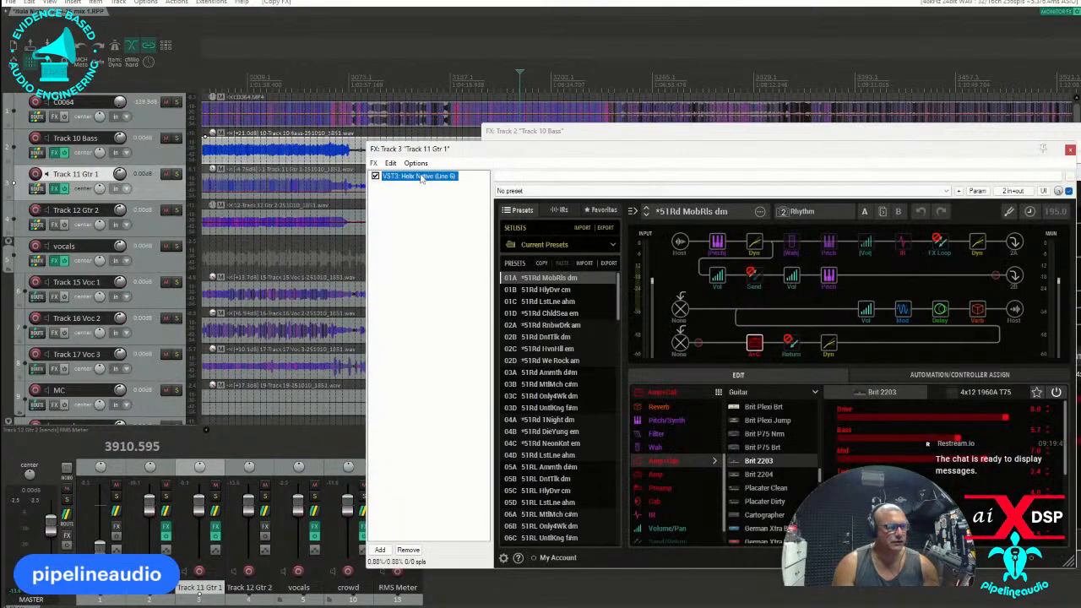
{"action": "left_click", "coordinate": [55, 224]}
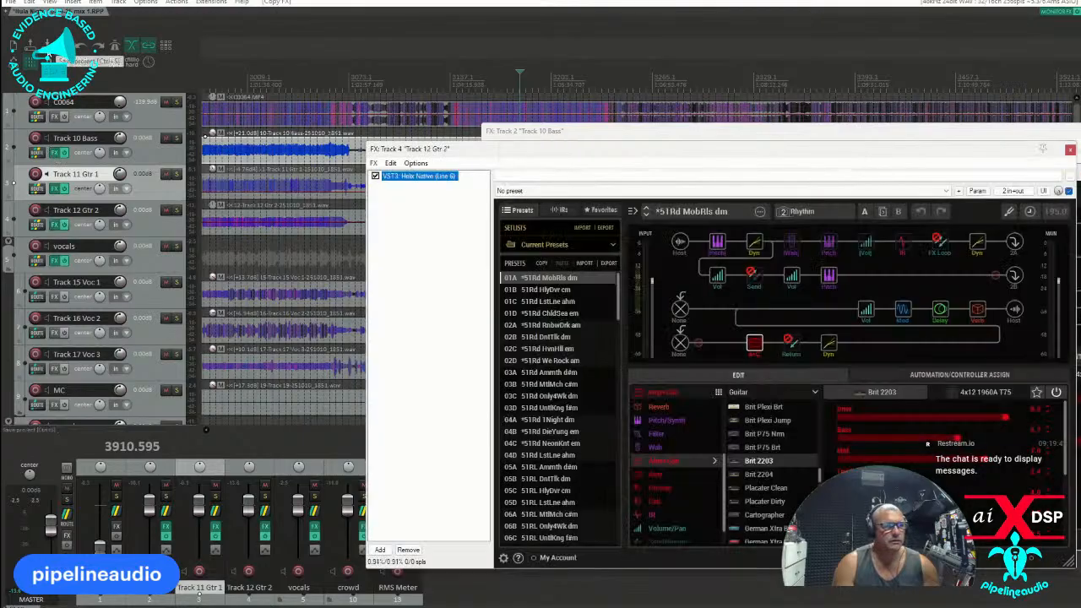
{"action": "left_click", "coordinate": [48, 49]}
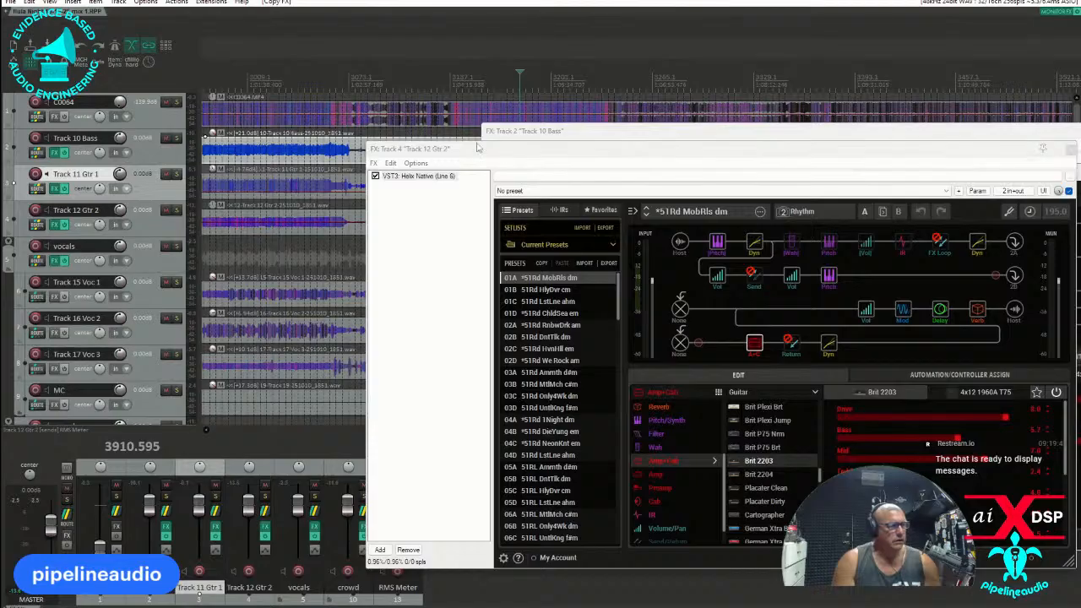
Solo Track 10 Bass and load the DV B-15NF preset from the Bass setlist in its Helix Native.
{"action": "left_click", "coordinate": [557, 130]}
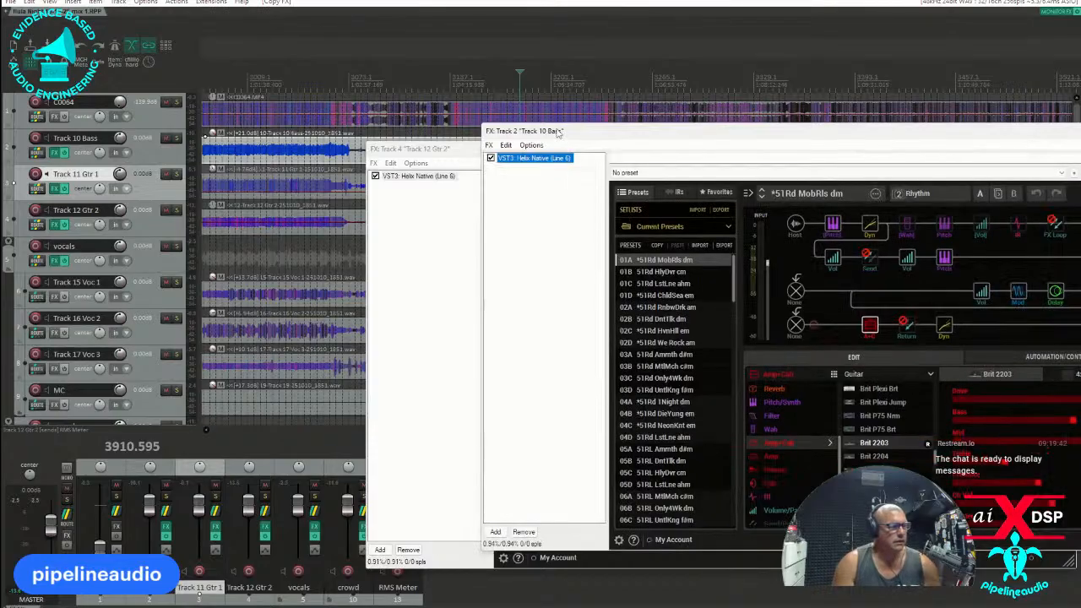
{"action": "left_click", "coordinate": [731, 227]}
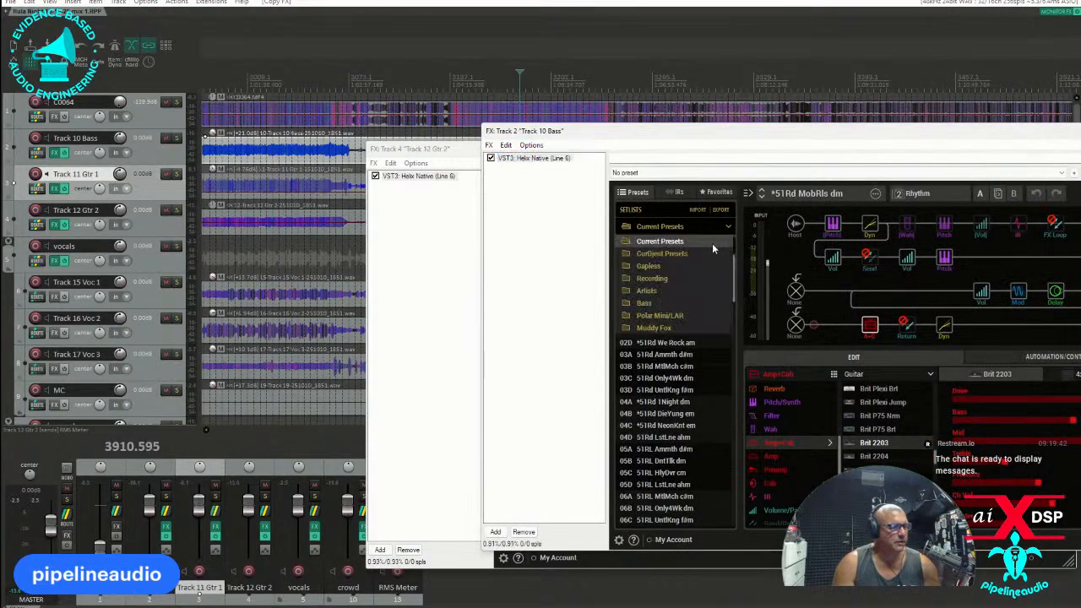
{"action": "left_click", "coordinate": [645, 303]}
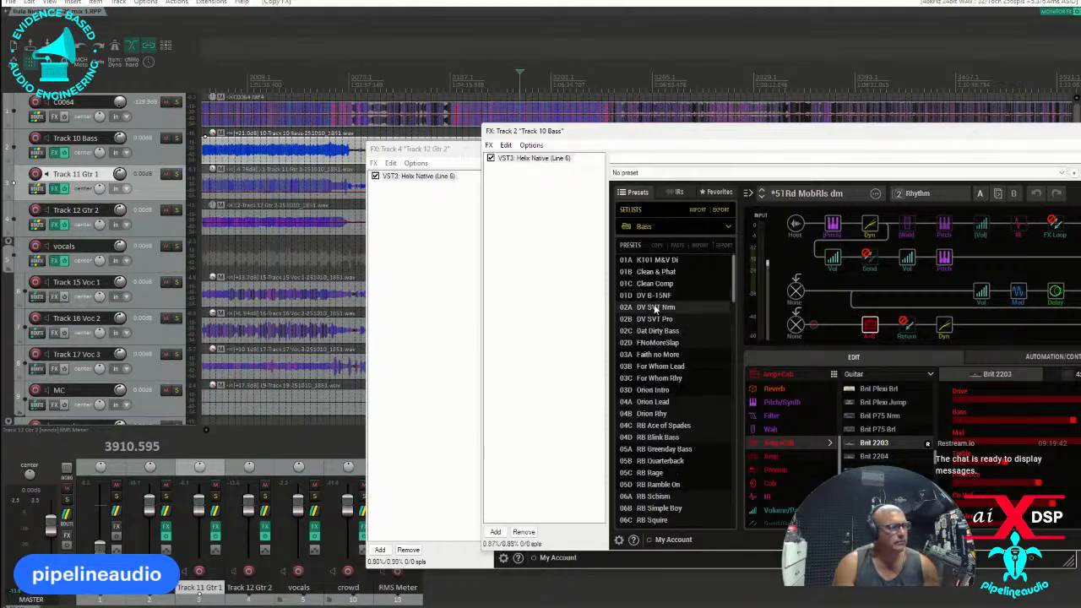
{"action": "left_click", "coordinate": [653, 296]}
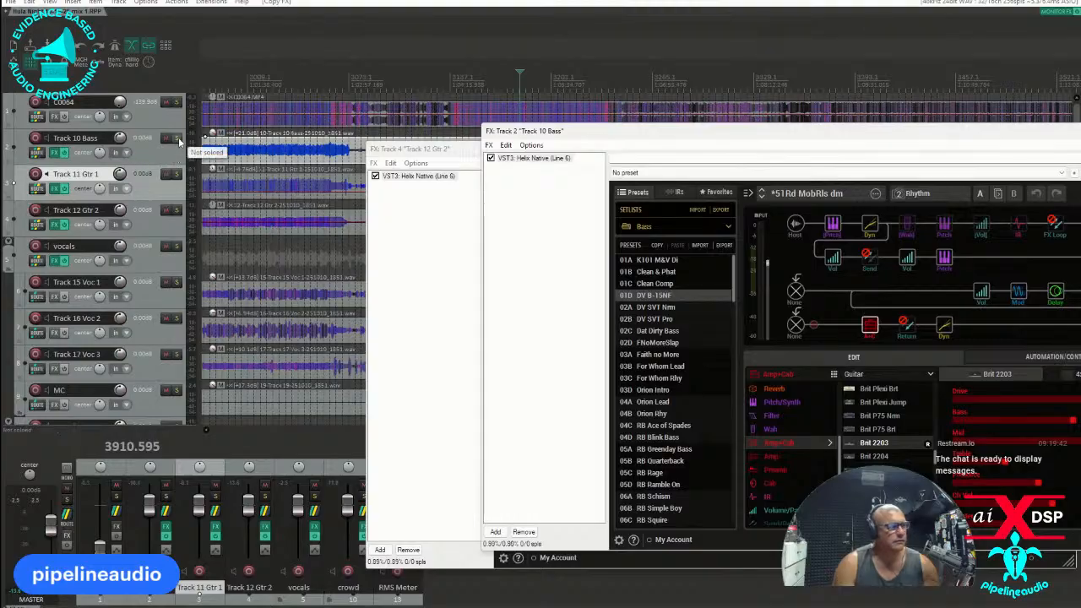
{"action": "left_click", "coordinate": [176, 138]}
{"action": "left_click_drag", "start_coordinate": [639, 136], "coordinate": [229, 143]}
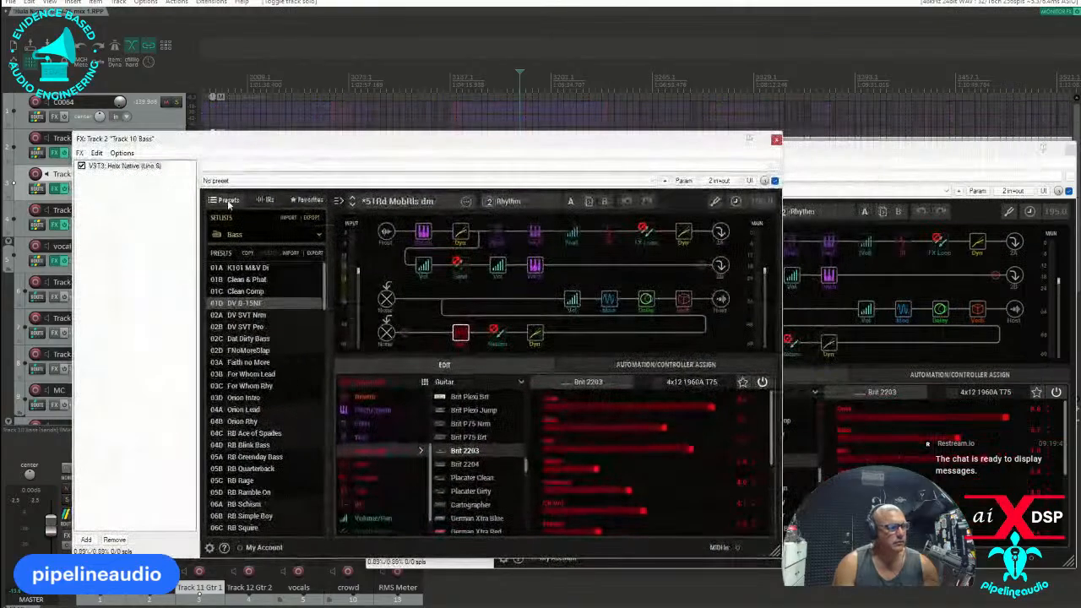
{"action": "double_click", "coordinate": [243, 304]}
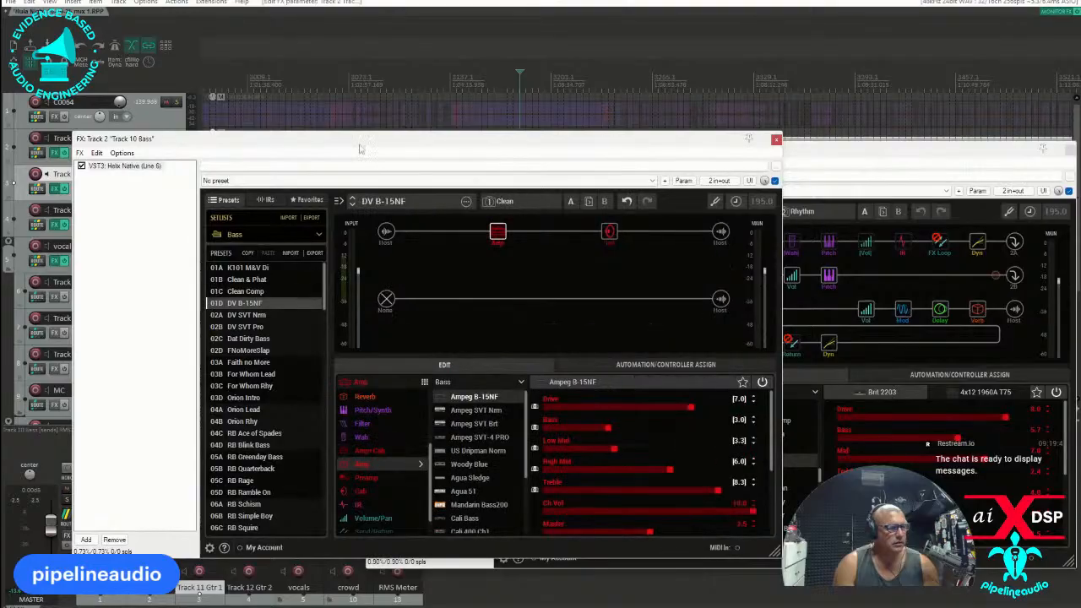
Load the DV SVT Pro preset in the bass track's Helix Native and copy its dynamics block.
{"action": "left_click_drag", "start_coordinate": [430, 139], "coordinate": [392, 240]}
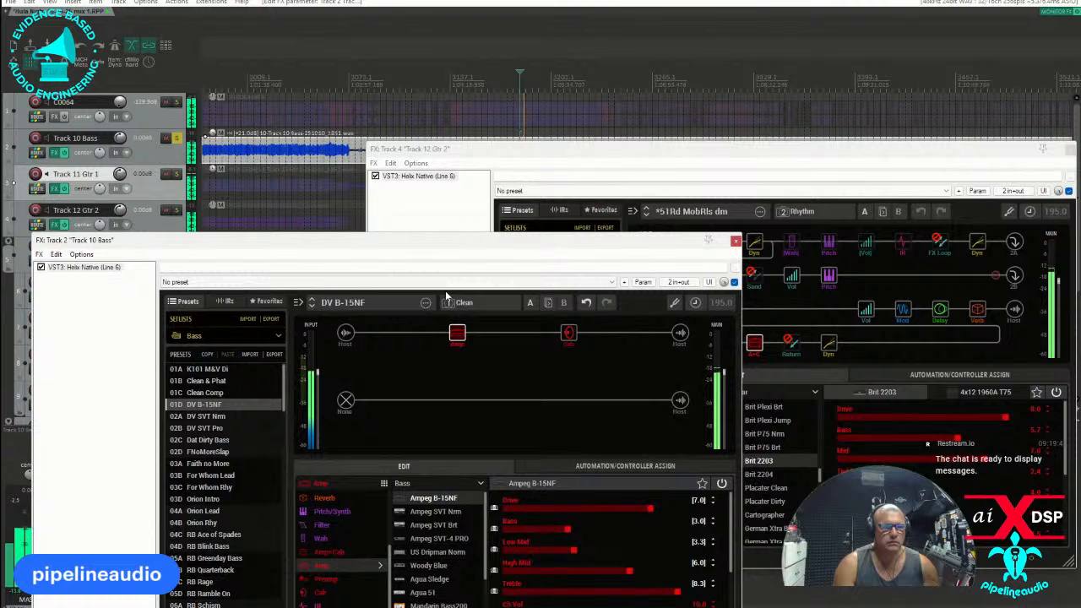
{"action": "mouse_move", "coordinate": [463, 323]}
{"action": "left_click", "coordinate": [419, 333]}
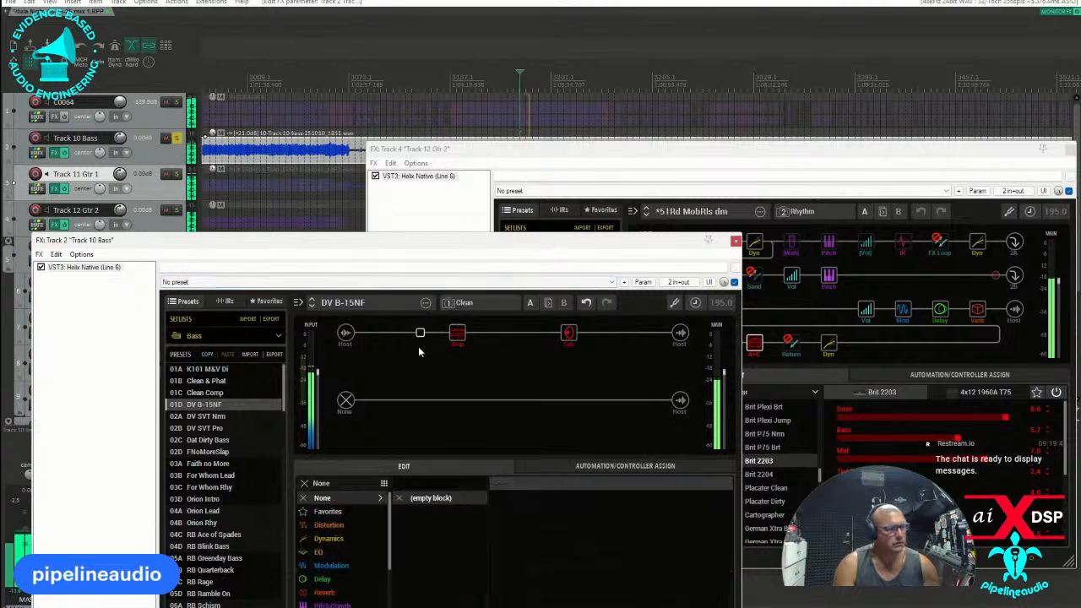
{"action": "left_click", "coordinate": [208, 426]}
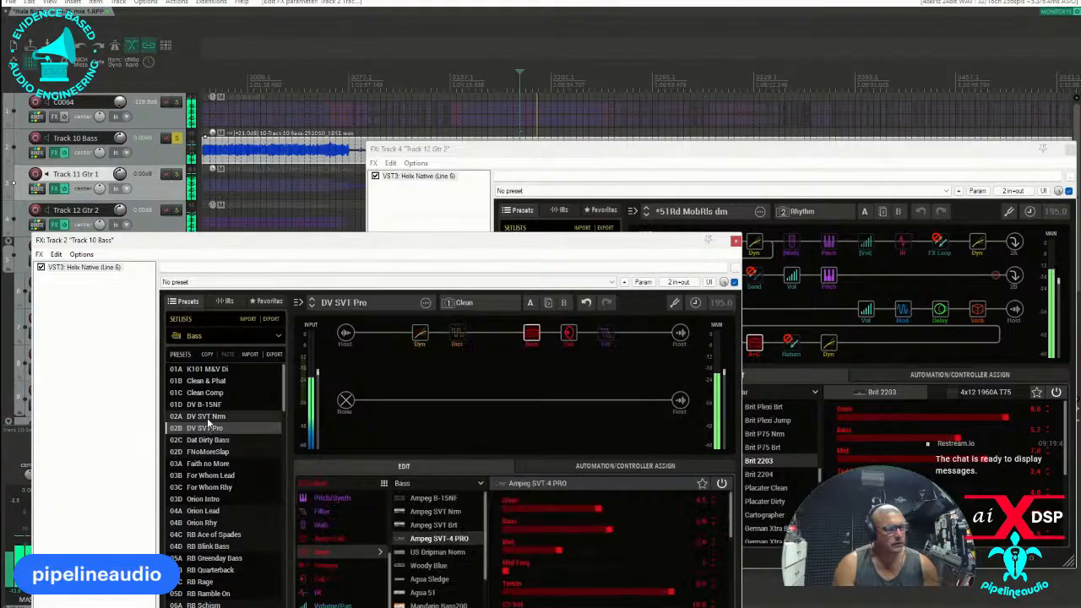
{"action": "right_click", "coordinate": [420, 334]}
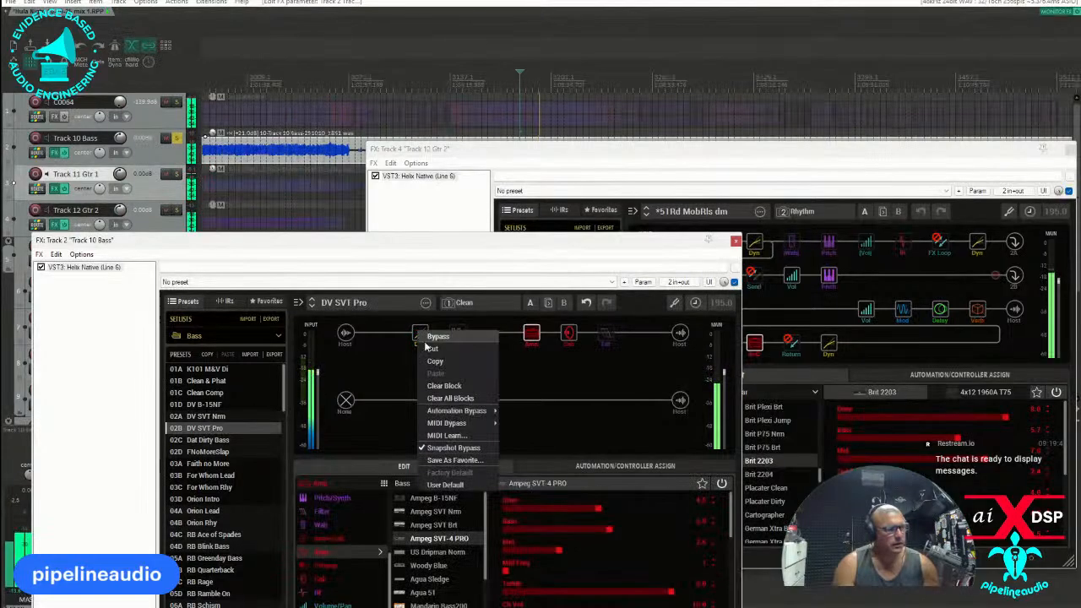
{"action": "left_click", "coordinate": [434, 365]}
Paste the copied compressor block before the amp in the DV SVT Nrm preset and save it over slot 02A of the Bass setlist.
{"action": "left_click", "coordinate": [209, 417]}
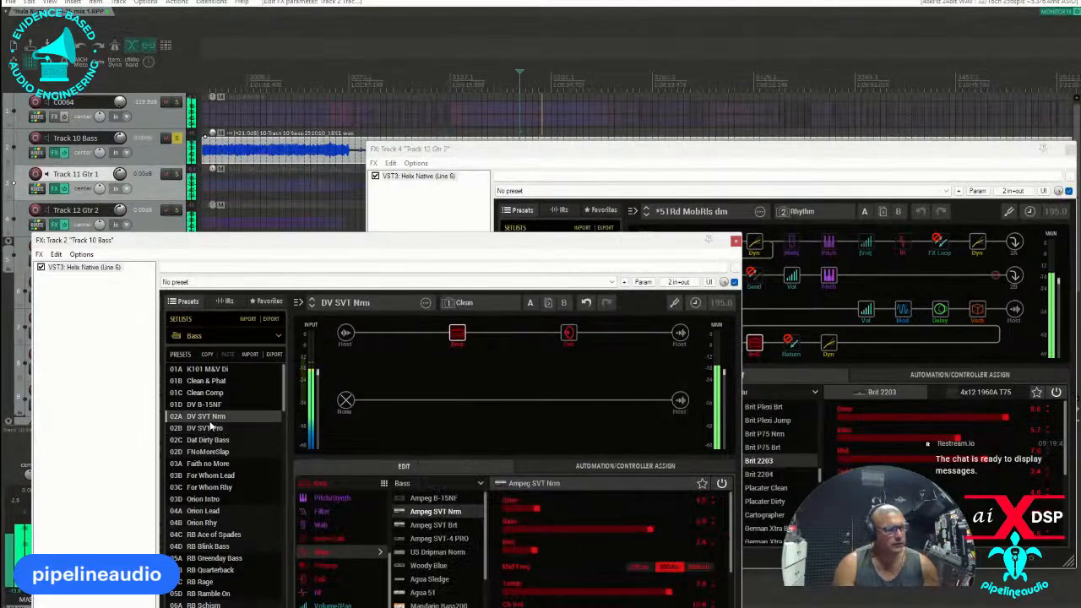
{"action": "left_click", "coordinate": [418, 336]}
{"action": "right_click", "coordinate": [420, 335]}
{"action": "left_click", "coordinate": [437, 352]}
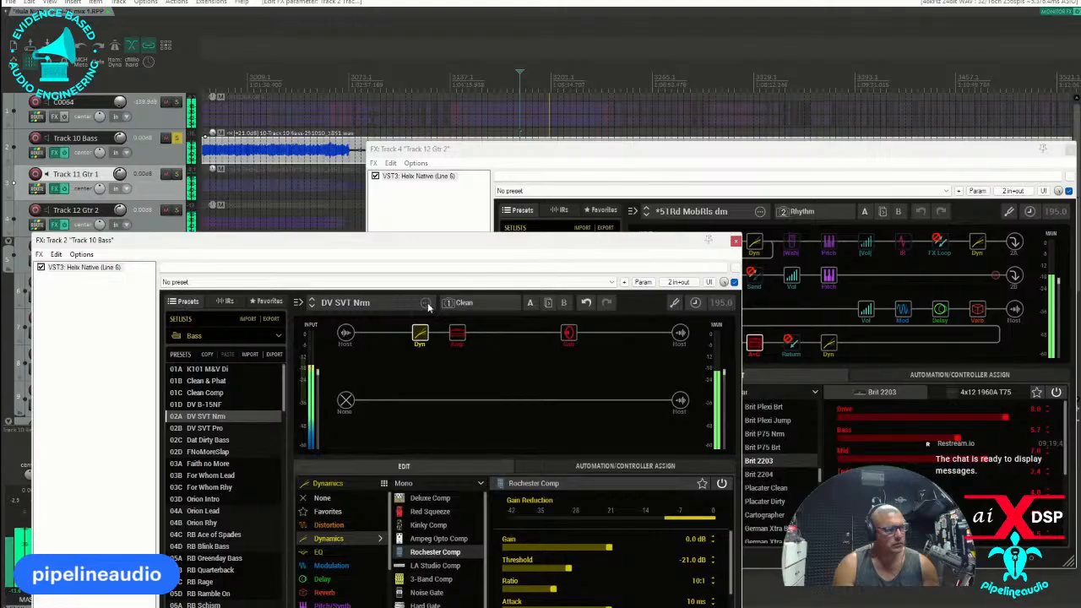
{"action": "left_click", "coordinate": [425, 303]}
{"action": "left_click", "coordinate": [461, 341]}
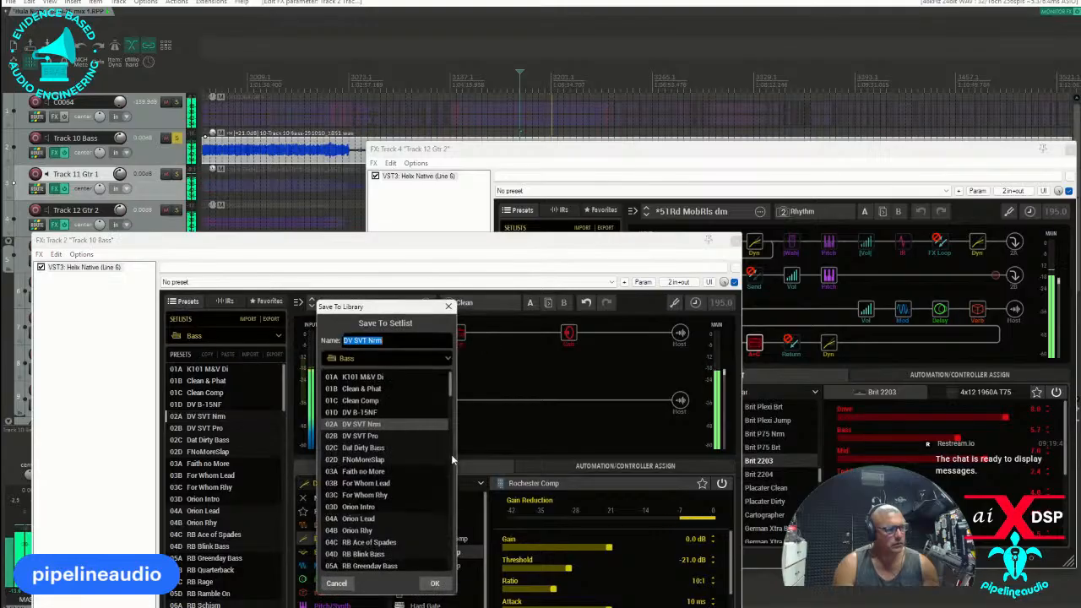
{"action": "left_click", "coordinate": [434, 583]}
{"action": "left_click", "coordinate": [405, 480]}
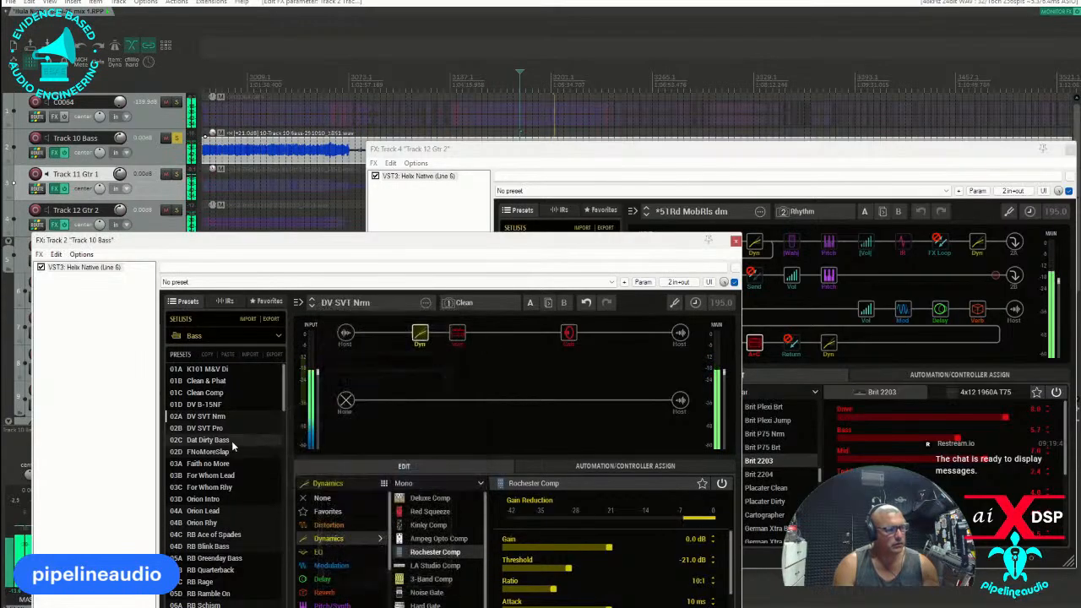
Paste the same compressor block before the amp in the DV B-15NF preset and save it over slot 01D of the Bass setlist.
{"action": "left_click", "coordinate": [213, 405]}
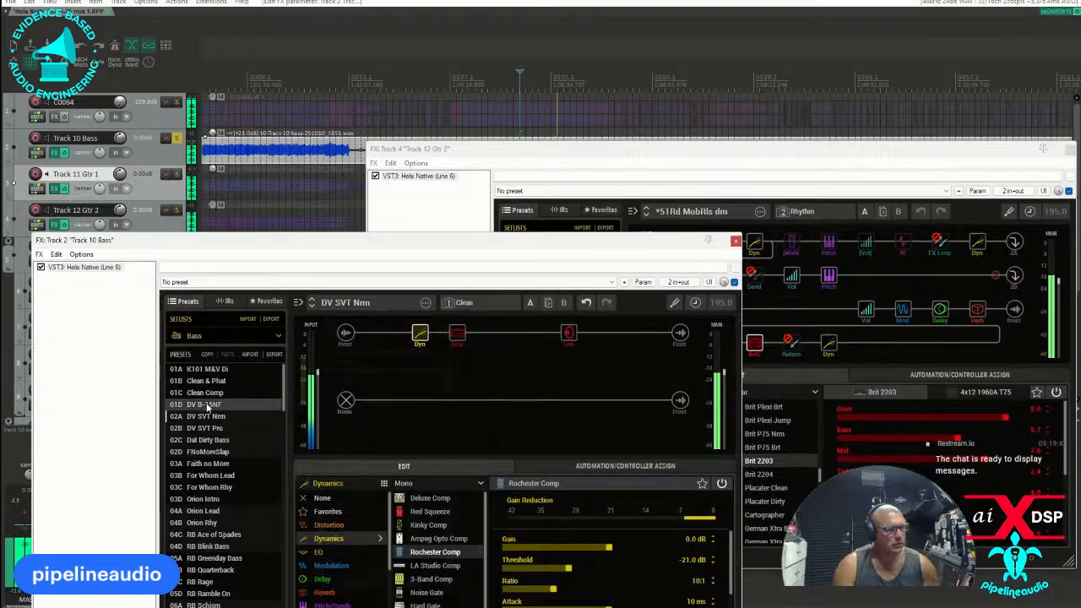
{"action": "left_click", "coordinate": [418, 334]}
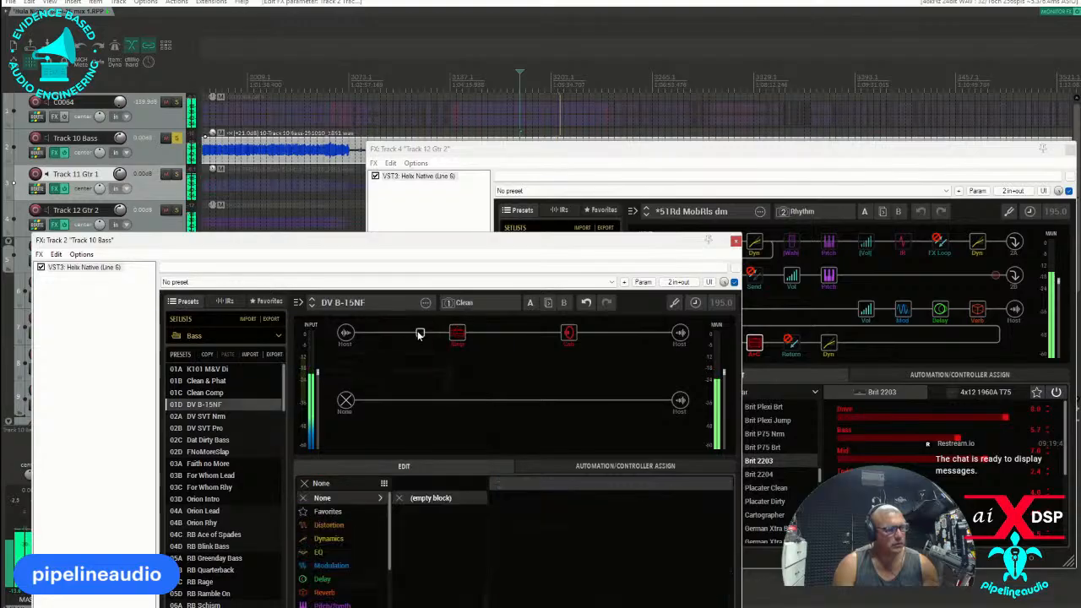
{"action": "right_click", "coordinate": [418, 335]}
{"action": "left_click", "coordinate": [436, 350]}
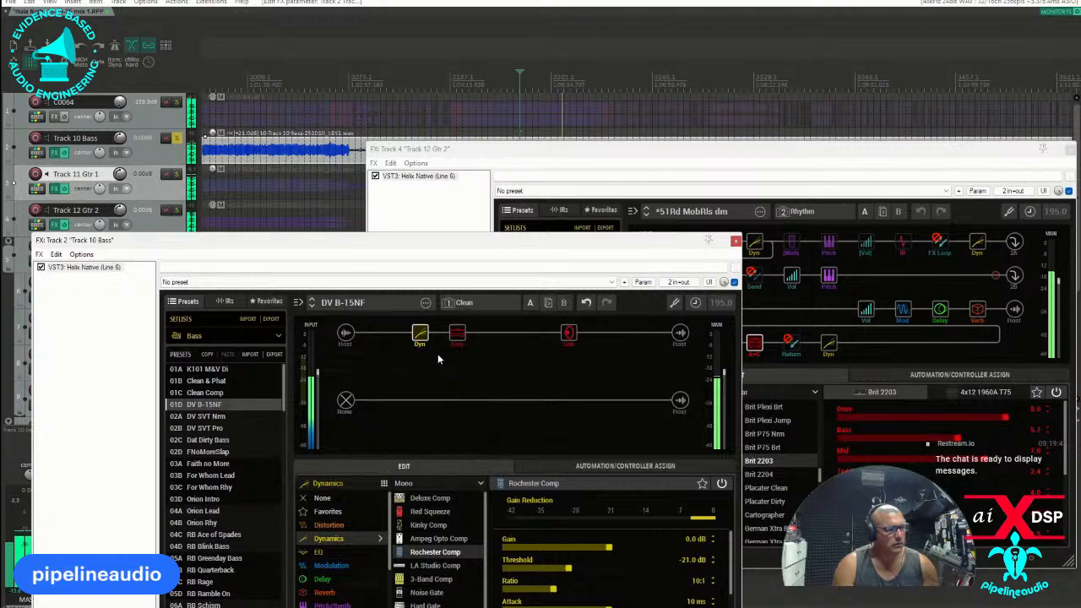
{"action": "left_click", "coordinate": [427, 304]}
{"action": "left_click", "coordinate": [451, 338]}
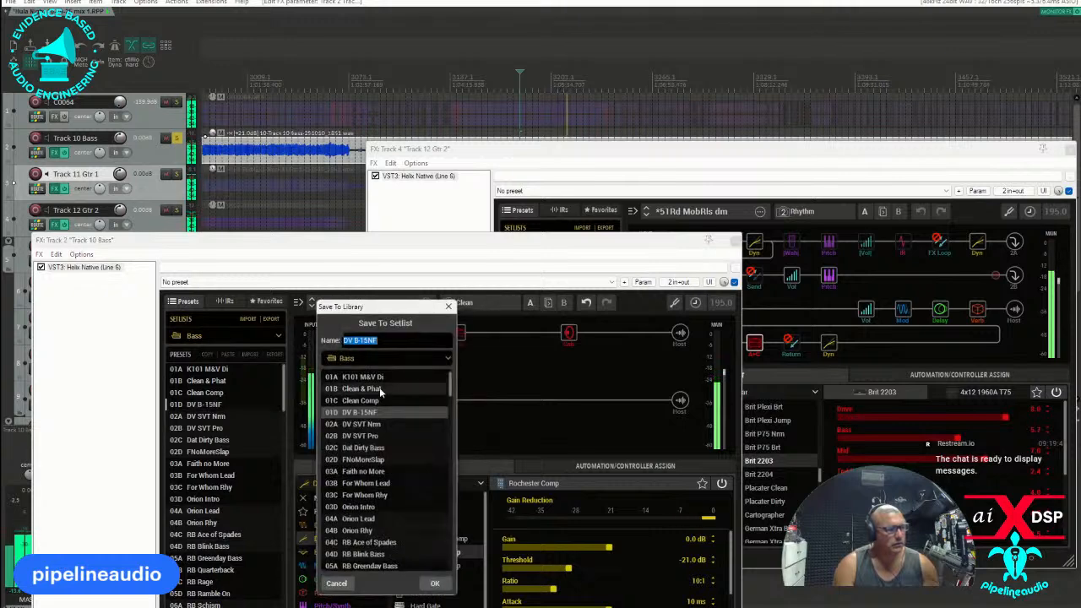
{"action": "left_click", "coordinate": [435, 582]}
{"action": "left_click", "coordinate": [404, 478]}
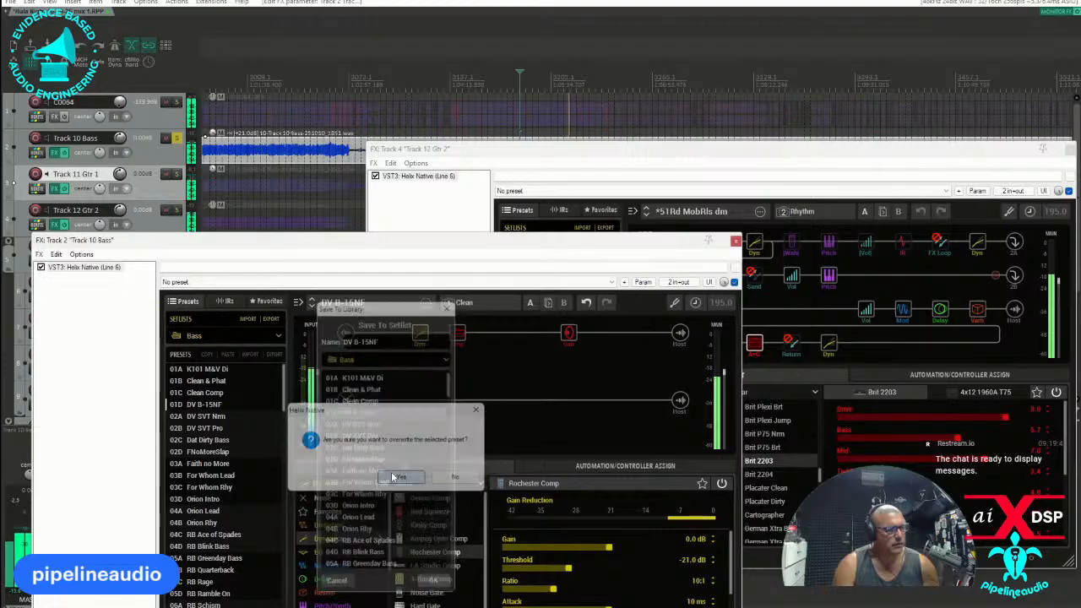
Load the DV SVT Nrm preset on the bass track and switch from its effects window to the Track 11 Gtr 1 one.
{"action": "left_click", "coordinate": [213, 417]}
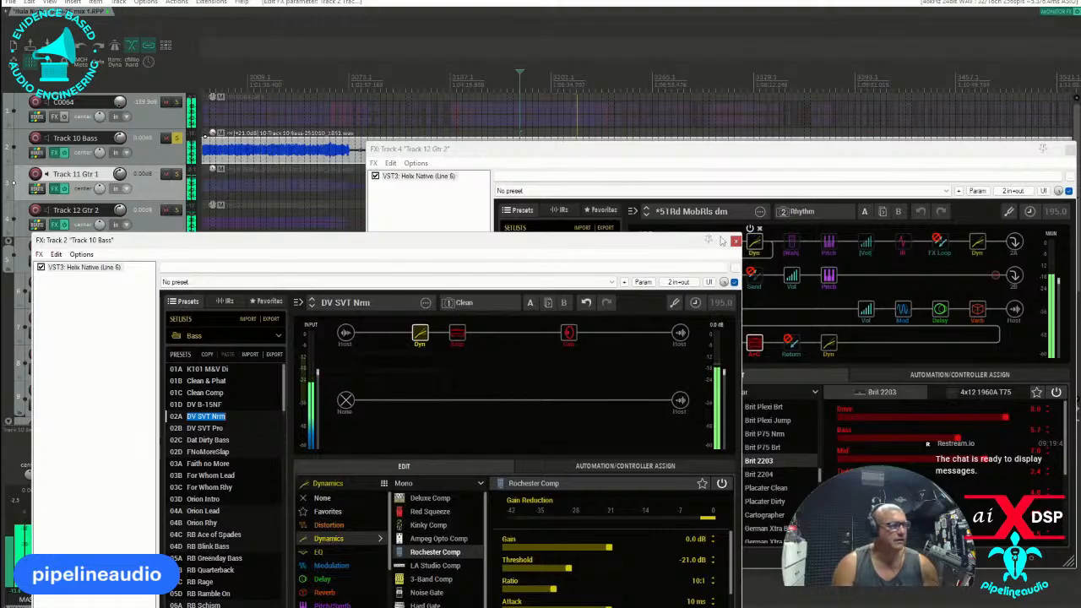
{"action": "left_click", "coordinate": [736, 242]}
{"action": "left_click_drag", "start_coordinate": [522, 152], "coordinate": [514, 399]}
{"action": "left_click_drag", "start_coordinate": [512, 152], "coordinate": [348, 104]}
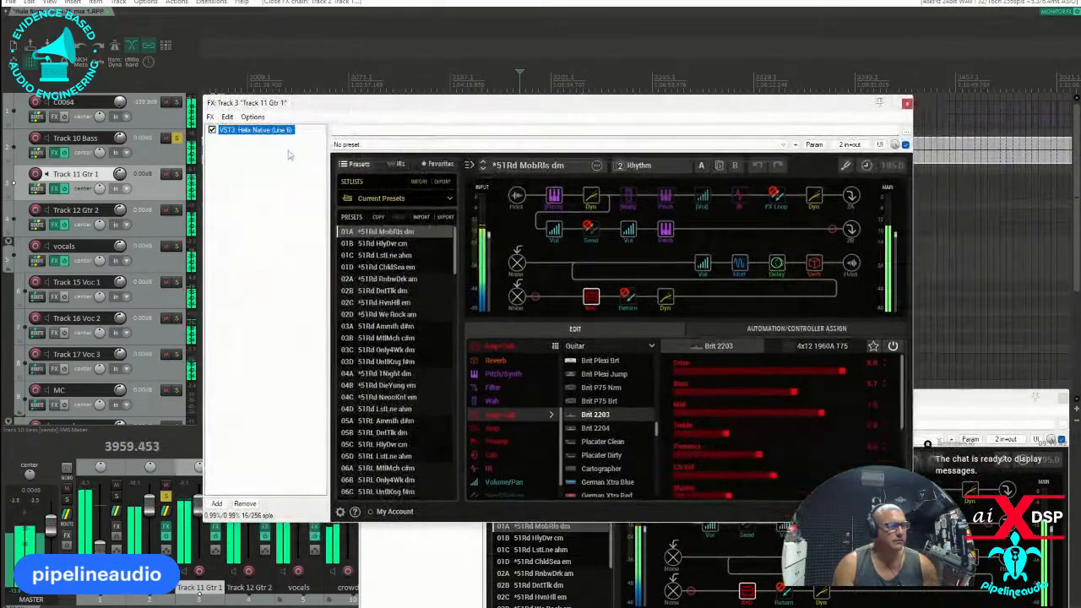
Solo Track 11 Gtr 1 and load the empty New Preset in slot 07B of the Recording setlist in its Helix Native.
{"action": "left_click", "coordinate": [450, 201]}
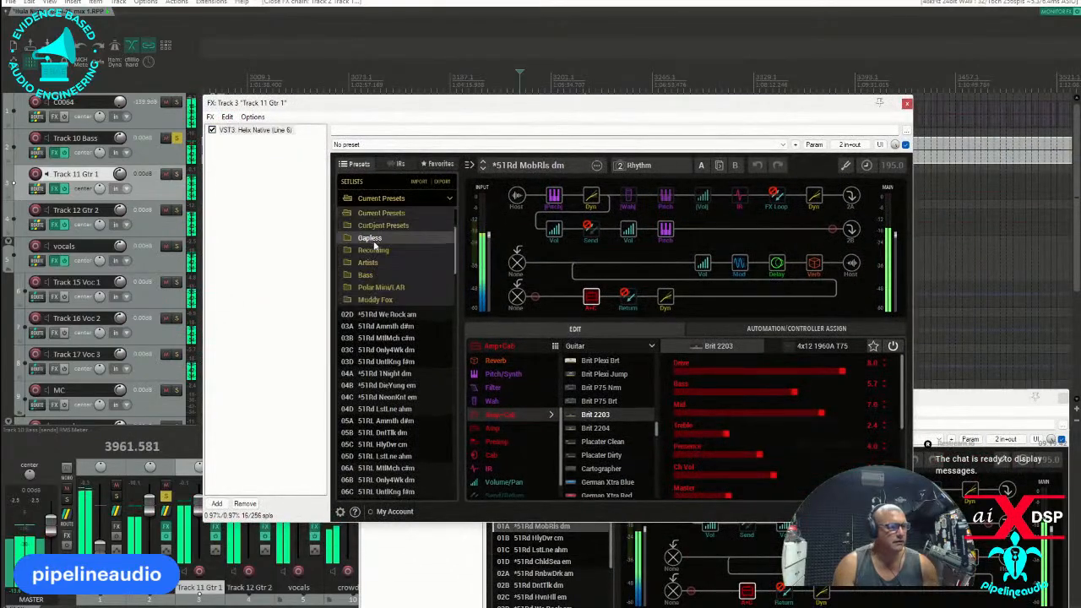
{"action": "left_click", "coordinate": [378, 244]}
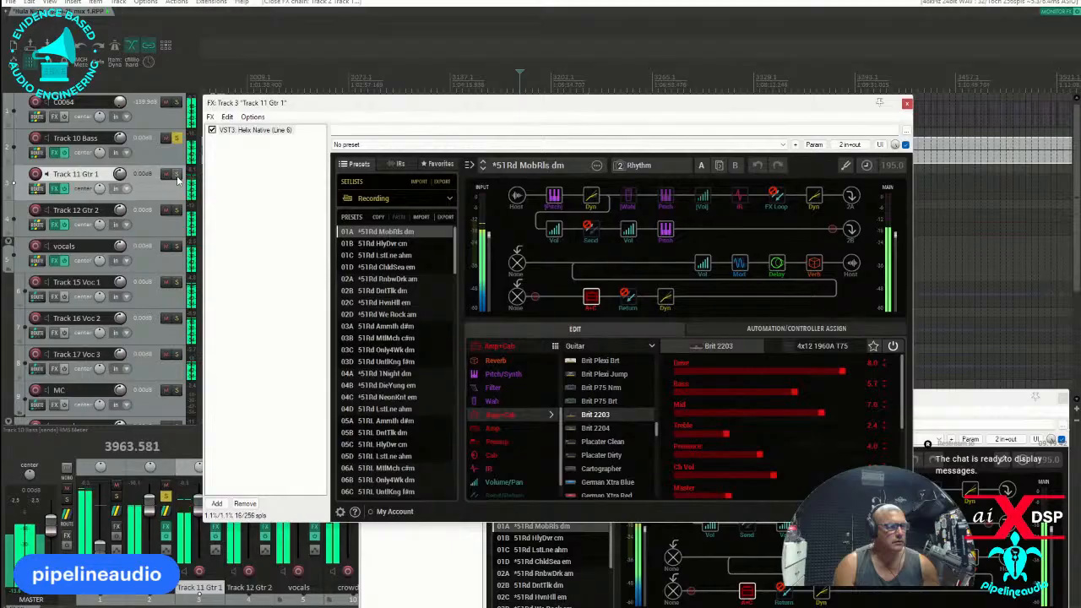
{"action": "left_click", "coordinate": [176, 175]}
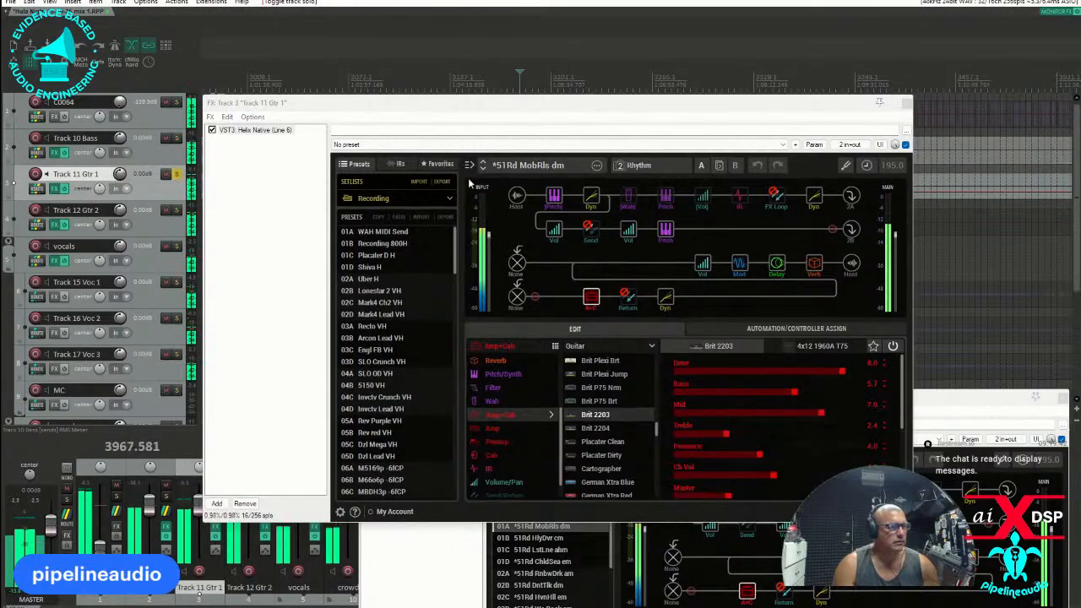
{"action": "left_click", "coordinate": [212, 131]}
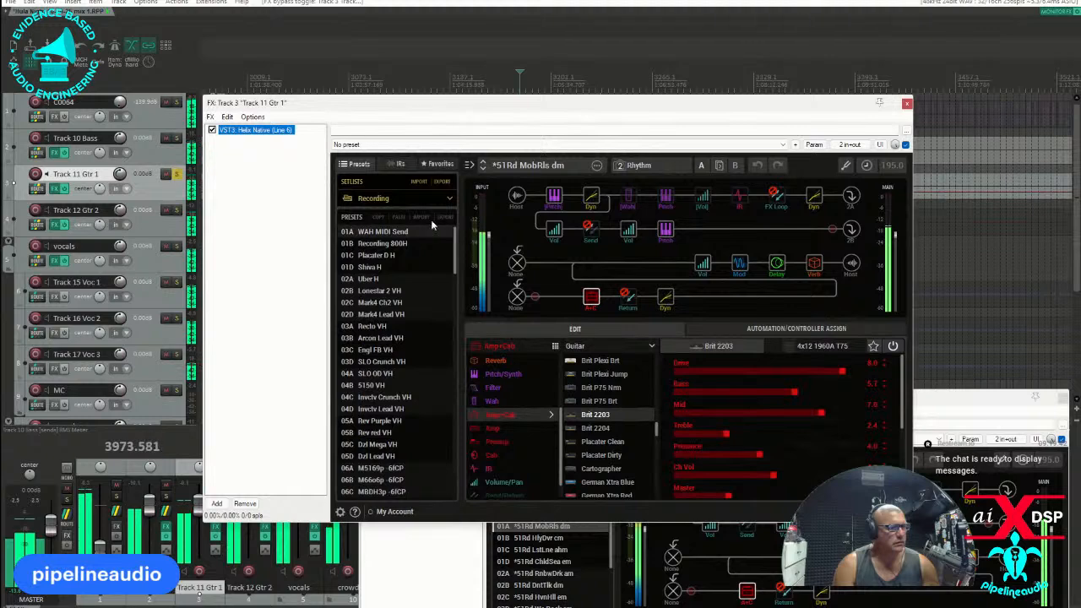
{"action": "scroll", "coordinate": [400, 338], "scroll_direction": "down", "scroll_amount": 4}
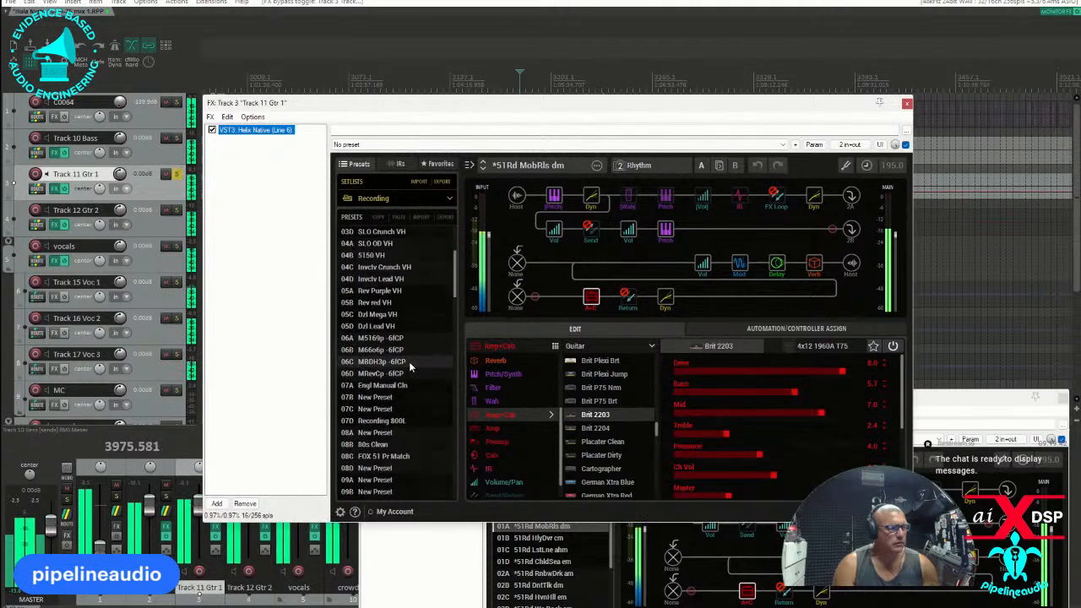
{"action": "left_click", "coordinate": [364, 397]}
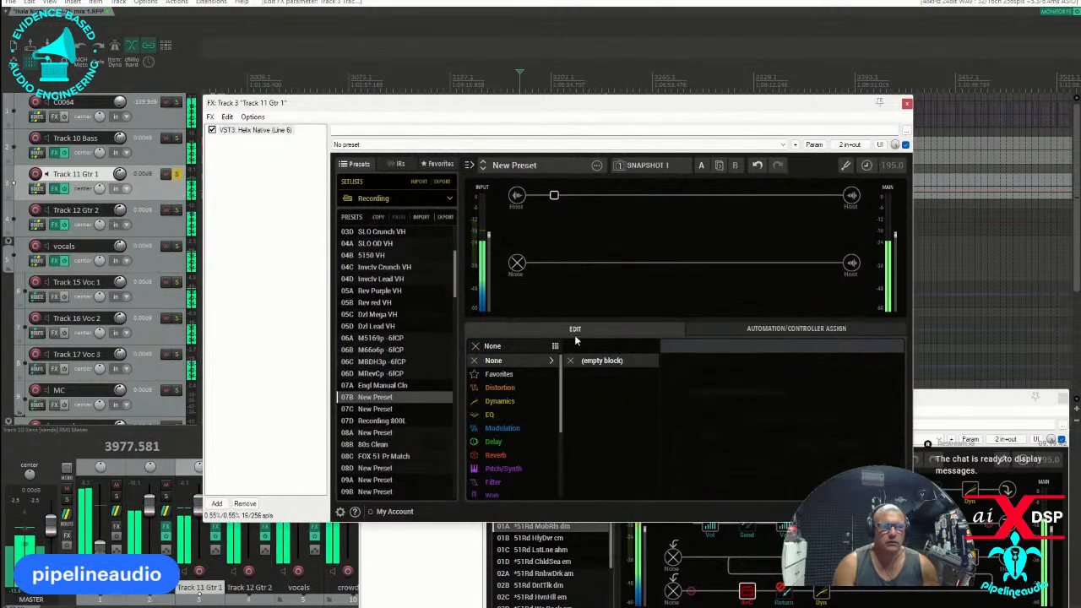
{"action": "left_click_drag", "start_coordinate": [482, 106], "coordinate": [417, 138]}
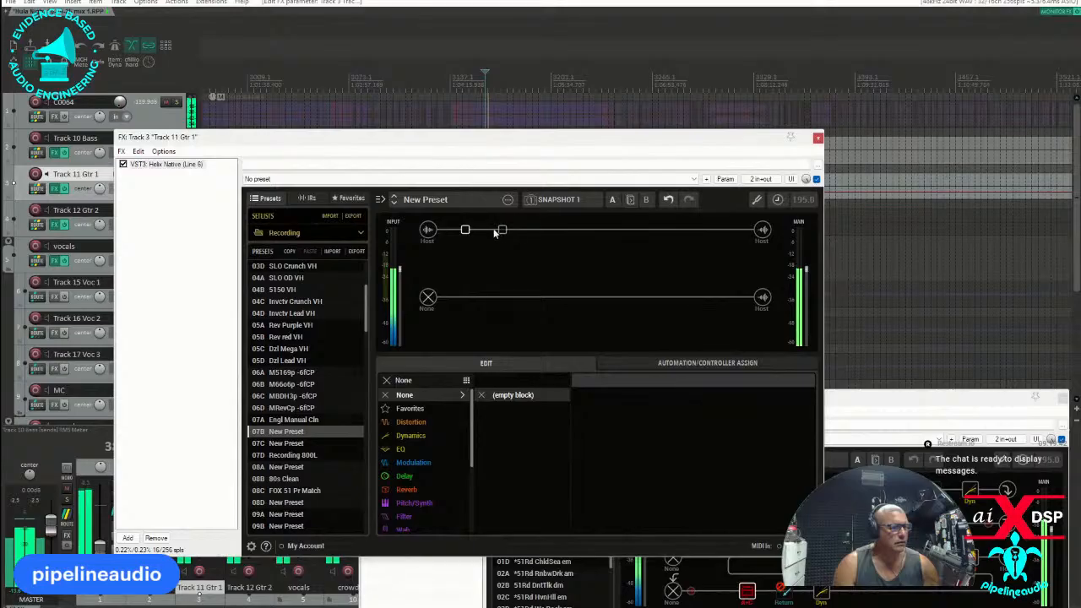
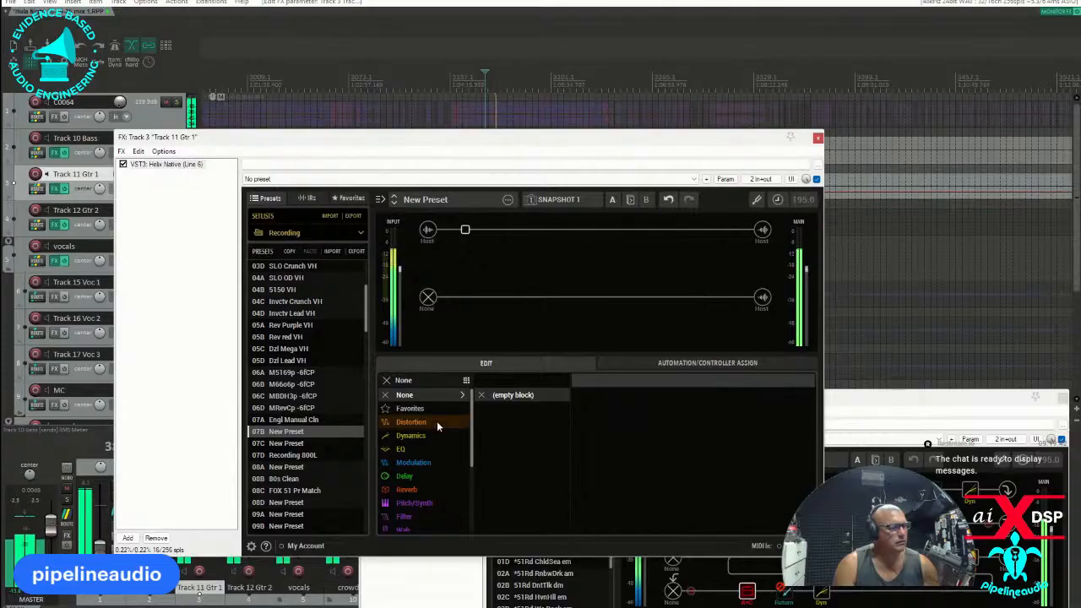
Add a stereo Chorus block with the mix at 21% to the empty preset, and compare it with Helix Native bypassed.
{"action": "left_click", "coordinate": [414, 462]}
{"action": "left_click", "coordinate": [562, 382]}
{"action": "left_click", "coordinate": [502, 407]}
{"action": "scroll", "coordinate": [528, 465], "scroll_direction": "down", "scroll_amount": 3}
{"action": "scroll", "coordinate": [519, 466], "scroll_direction": "down", "scroll_amount": 1}
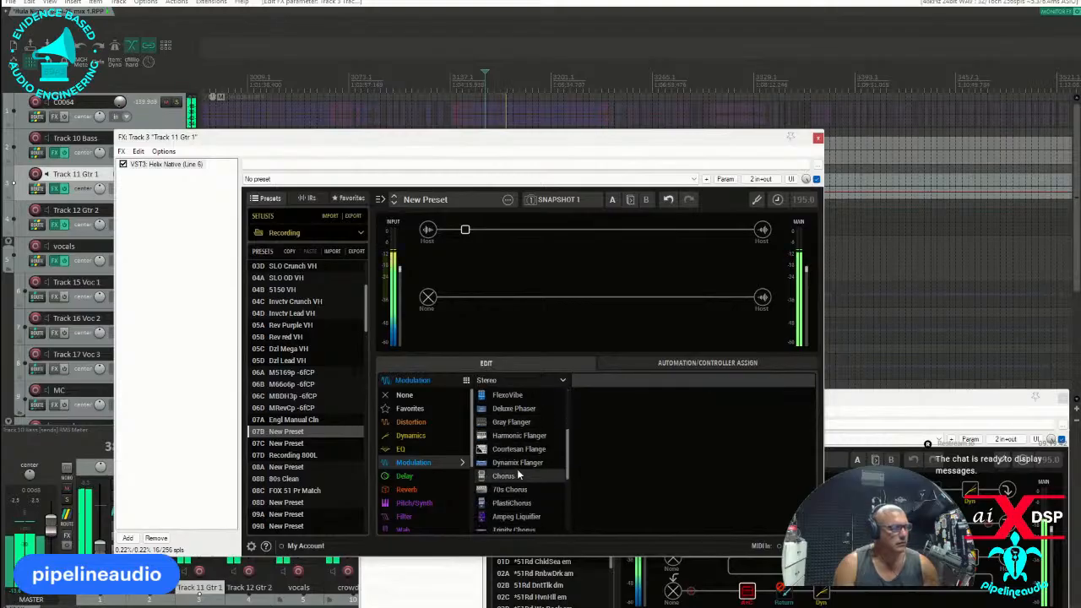
{"action": "left_click", "coordinate": [504, 477]}
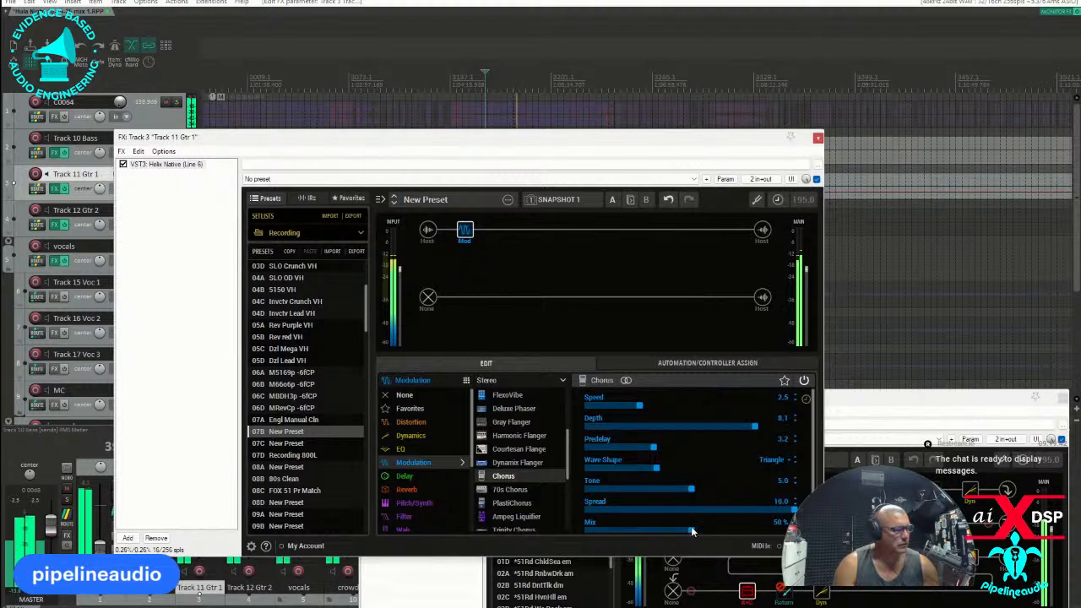
{"action": "left_click_drag", "start_coordinate": [691, 532], "coordinate": [629, 532]}
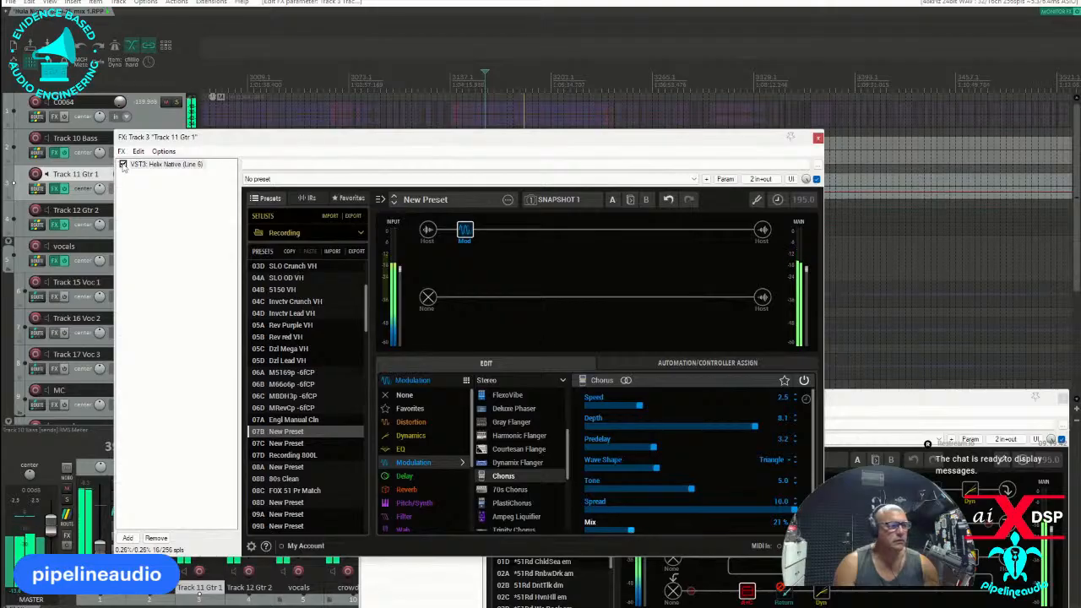
{"action": "left_click", "coordinate": [122, 165]}
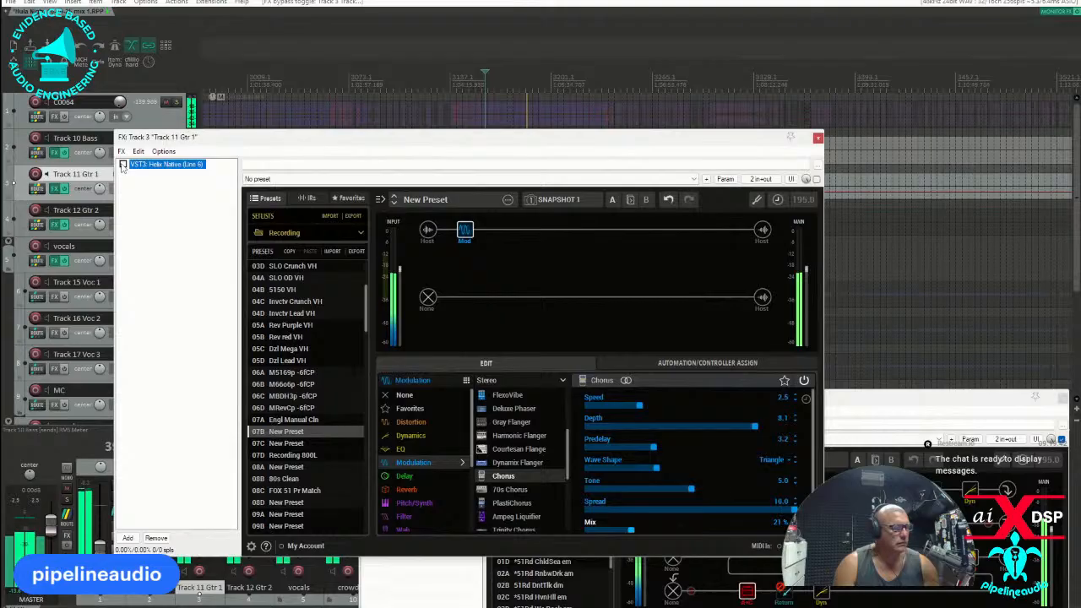
{"action": "left_click", "coordinate": [123, 165]}
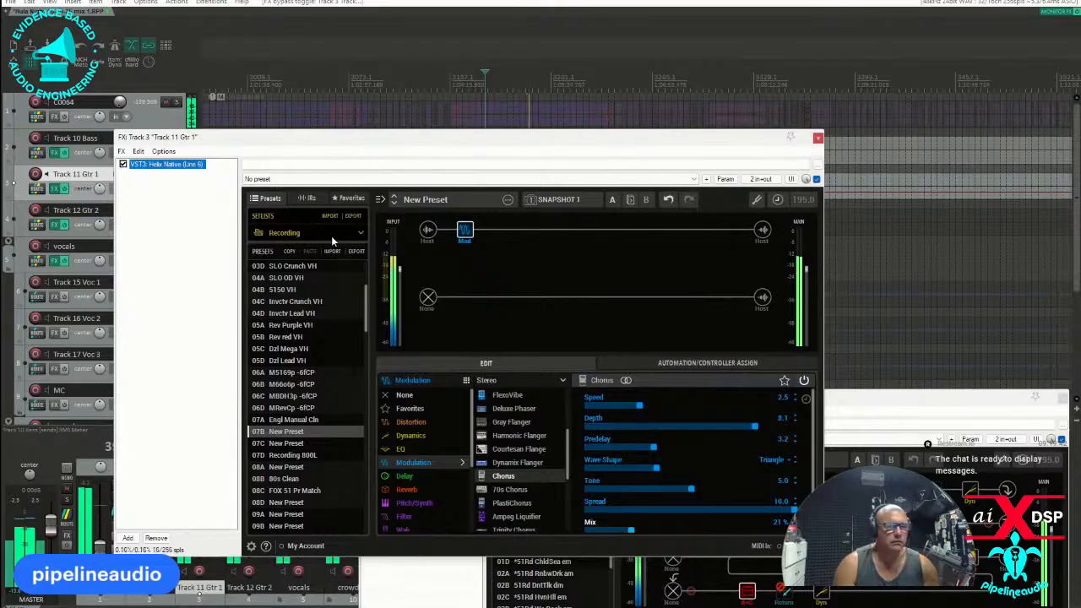
Add a stereo Dynamic Hall reverb after the chorus with decay 1.4 sec, mix 25% and low cut 212 Hz.
{"action": "left_click", "coordinate": [541, 231]}
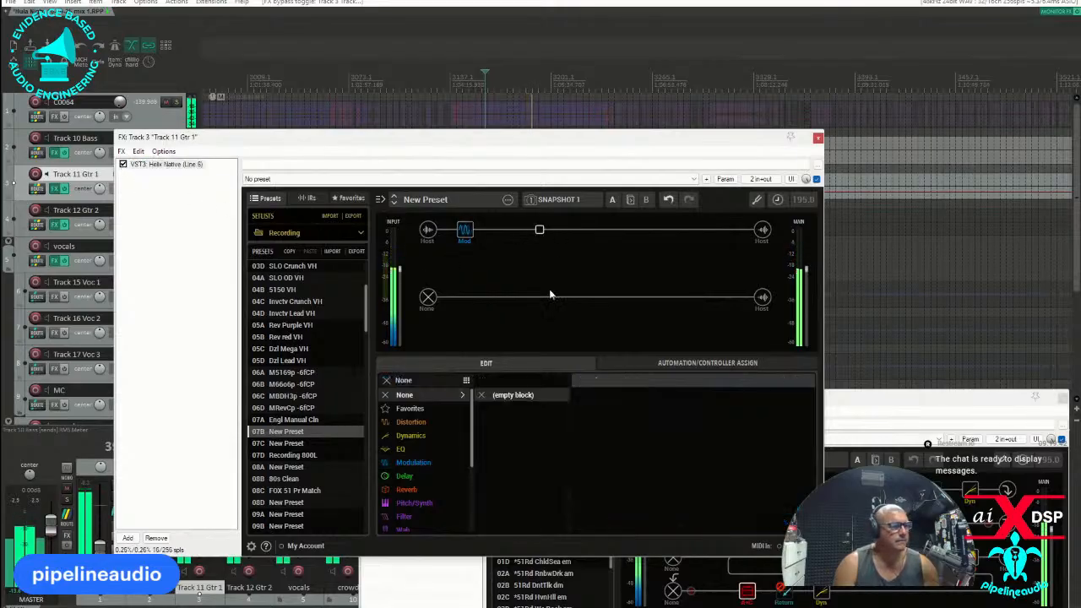
{"action": "left_click", "coordinate": [407, 488]}
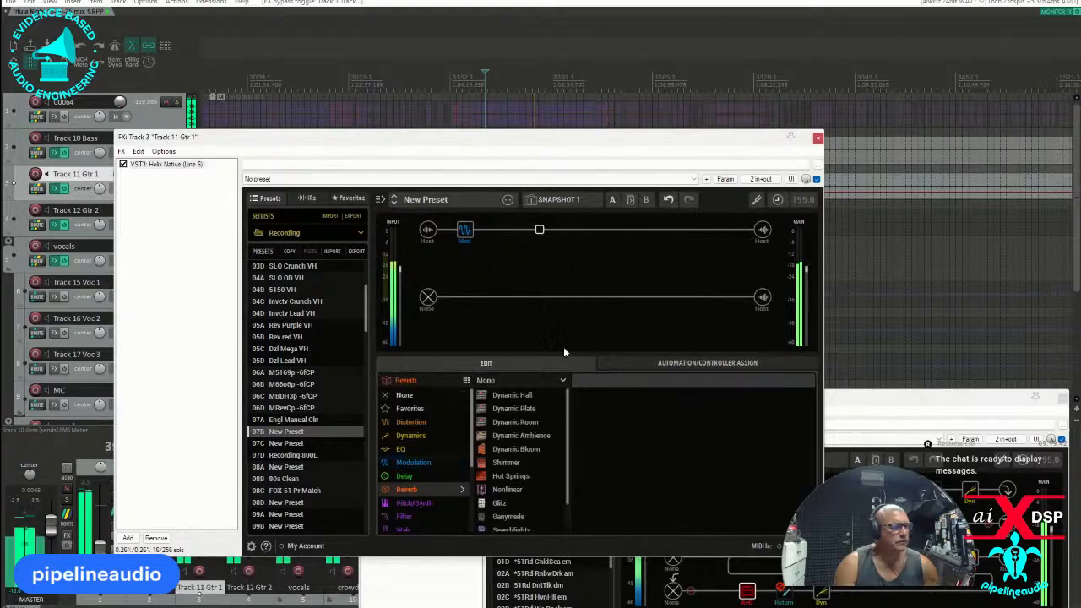
{"action": "left_click", "coordinate": [562, 384]}
{"action": "left_click", "coordinate": [540, 409]}
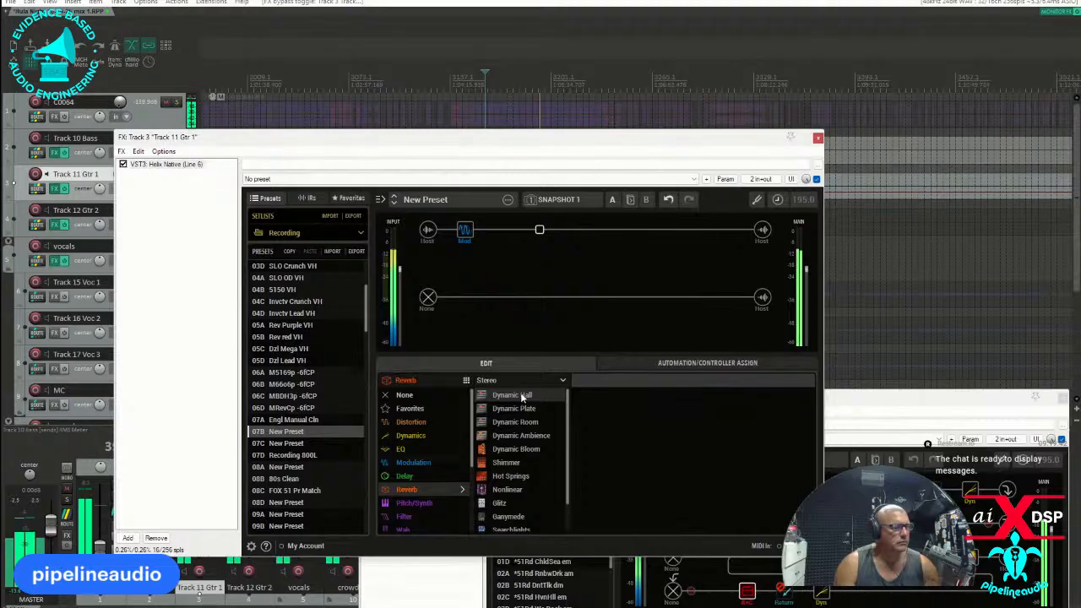
{"action": "left_click", "coordinate": [521, 397]}
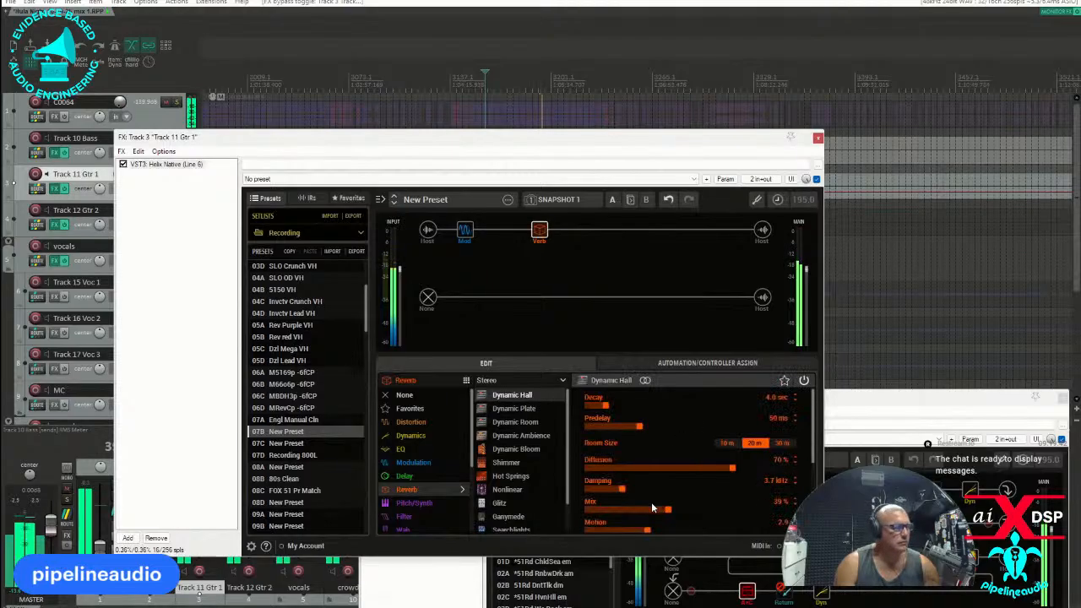
{"action": "left_click_drag", "start_coordinate": [606, 407], "coordinate": [594, 410]}
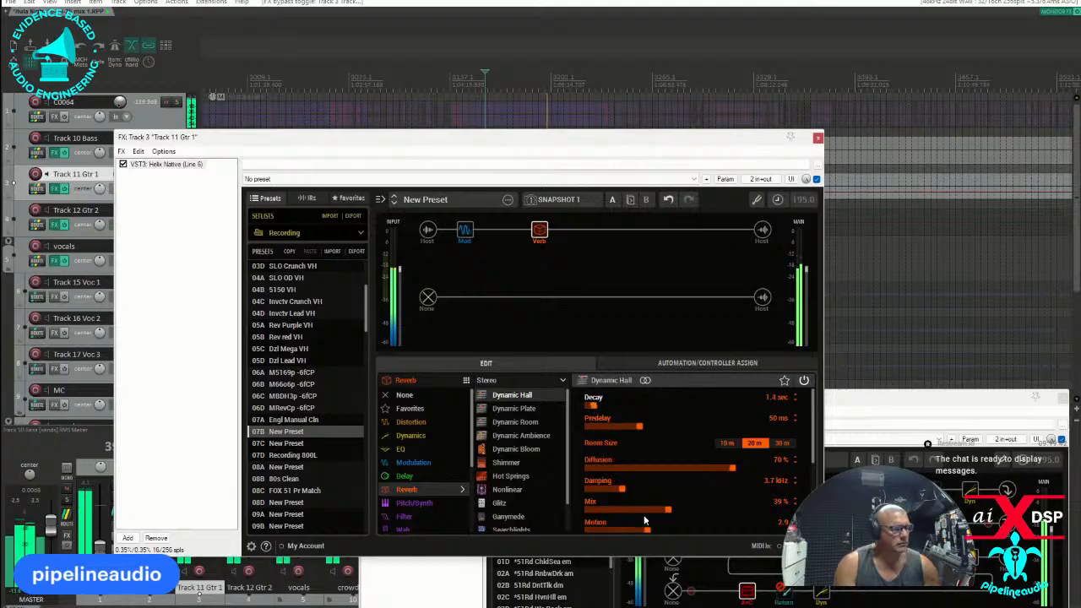
{"action": "left_click_drag", "start_coordinate": [666, 509], "coordinate": [641, 511]}
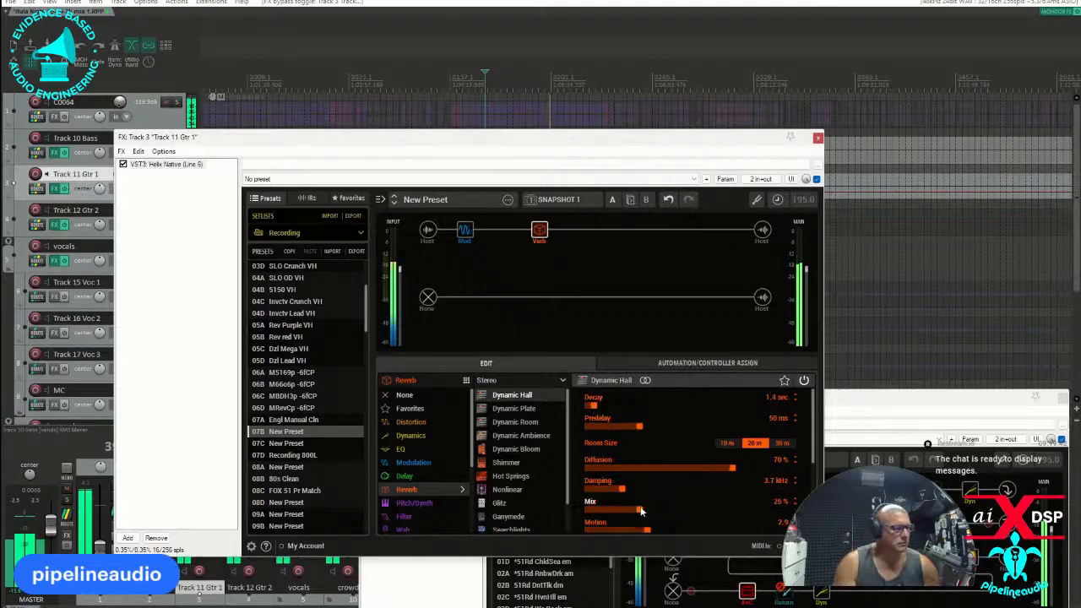
{"action": "scroll", "coordinate": [806, 454], "scroll_direction": "down", "scroll_amount": 3}
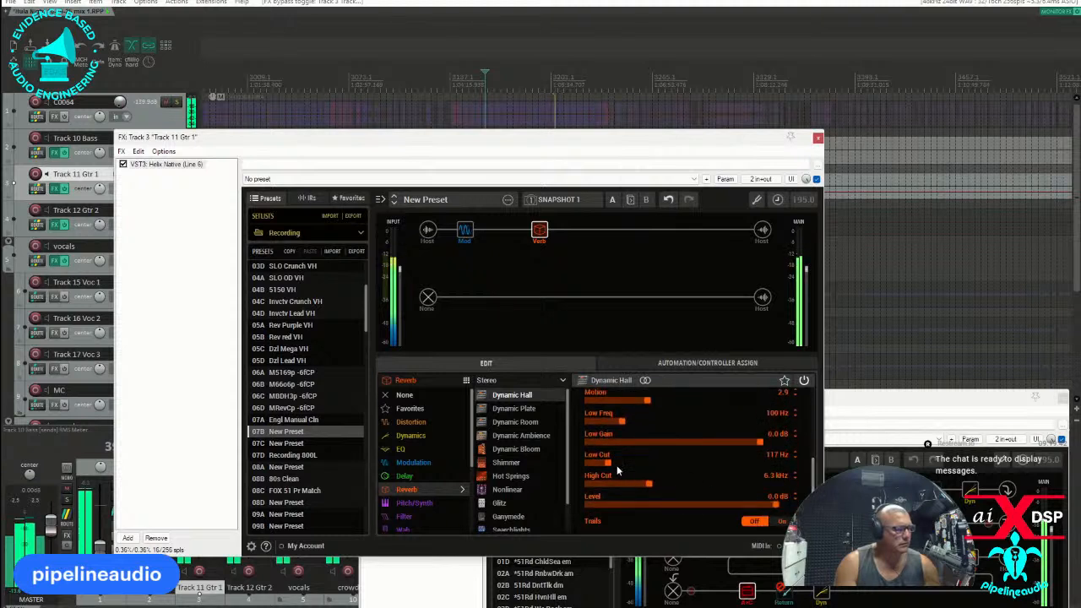
{"action": "left_click_drag", "start_coordinate": [611, 467], "coordinate": [615, 463]}
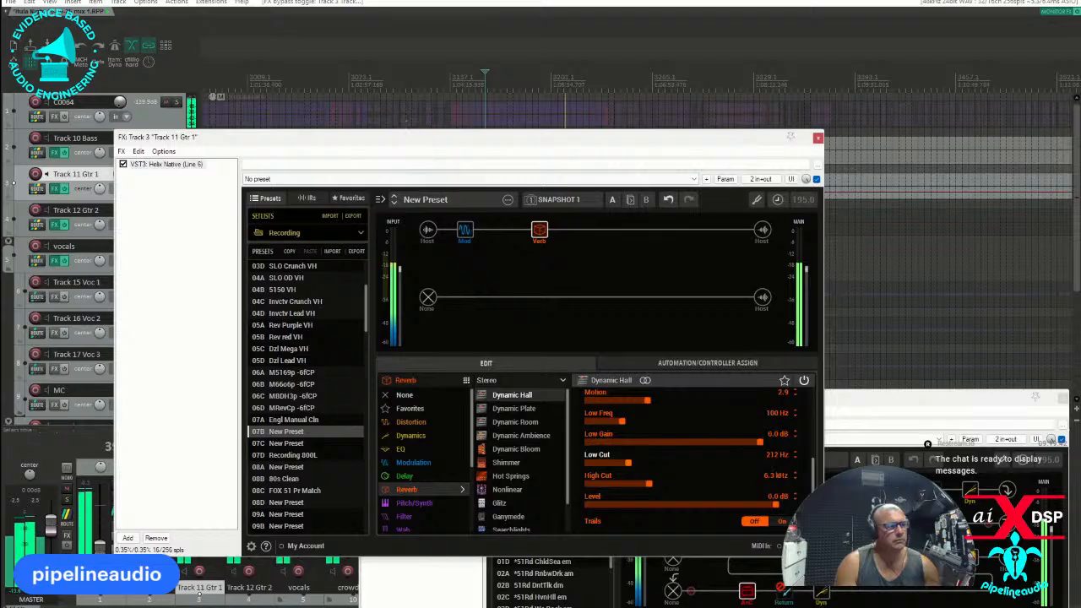
Move the effects window off the track list, mute the vocals track and unsolo Track 11 Gtr 1.
{"action": "left_click_drag", "start_coordinate": [407, 137], "coordinate": [652, 298]}
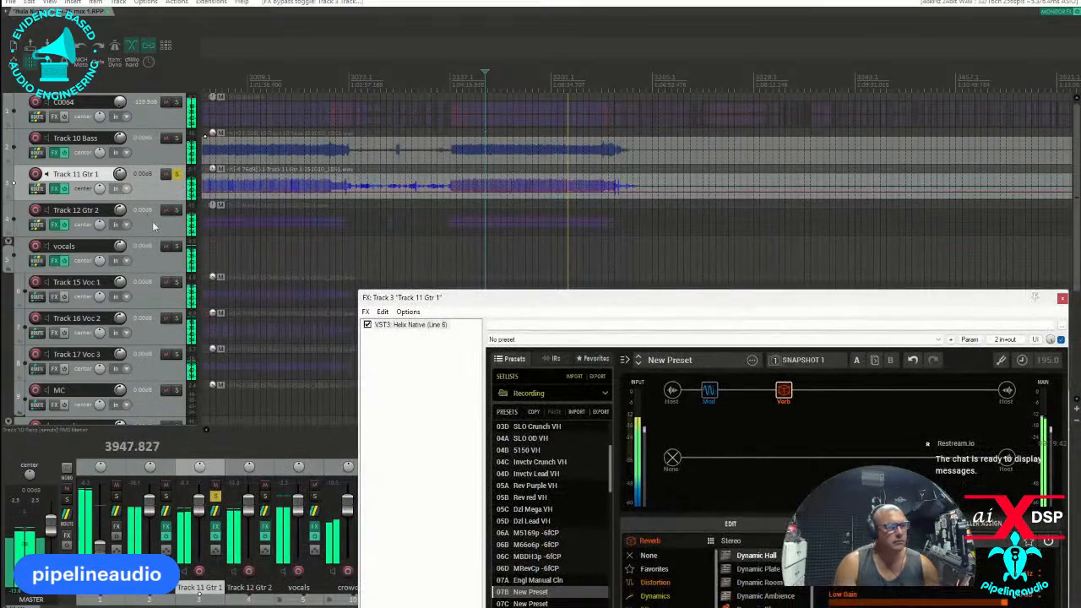
{"action": "left_click", "coordinate": [166, 245]}
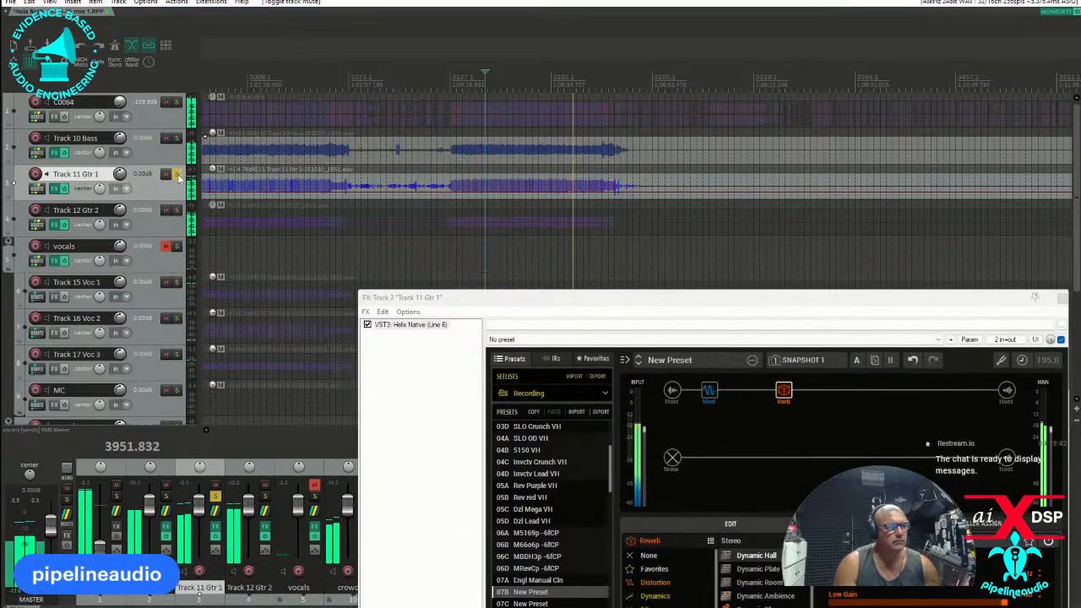
{"action": "left_click", "coordinate": [177, 173]}
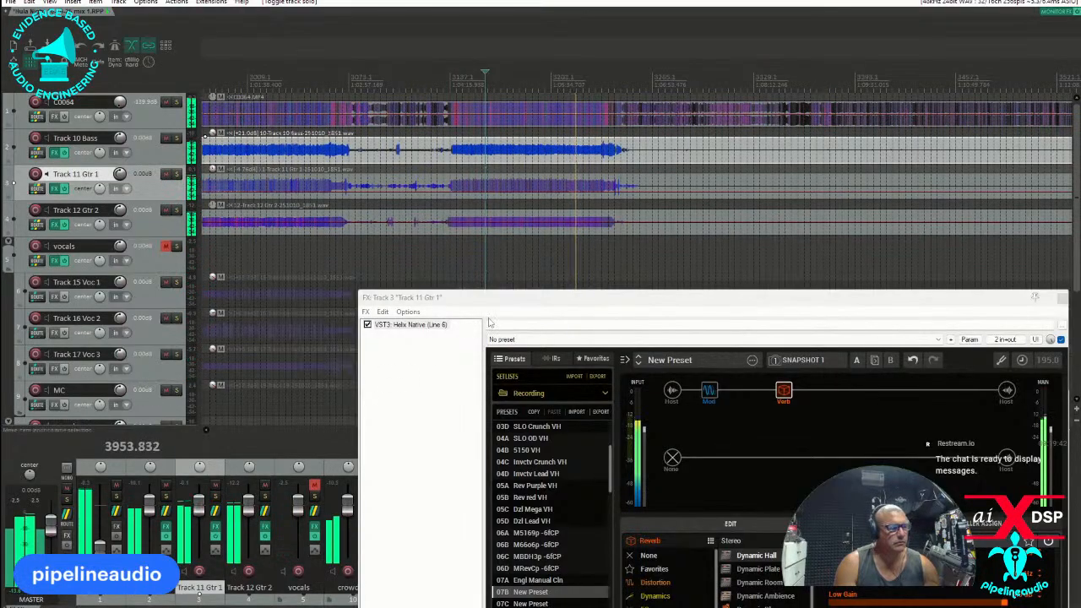
Uncover the mixer, pull the crowd and vocals faders well down, and unmute the vocals track.
{"action": "left_click_drag", "start_coordinate": [508, 300], "coordinate": [688, 185]}
{"action": "left_click_drag", "start_coordinate": [447, 397], "coordinate": [633, 357]}
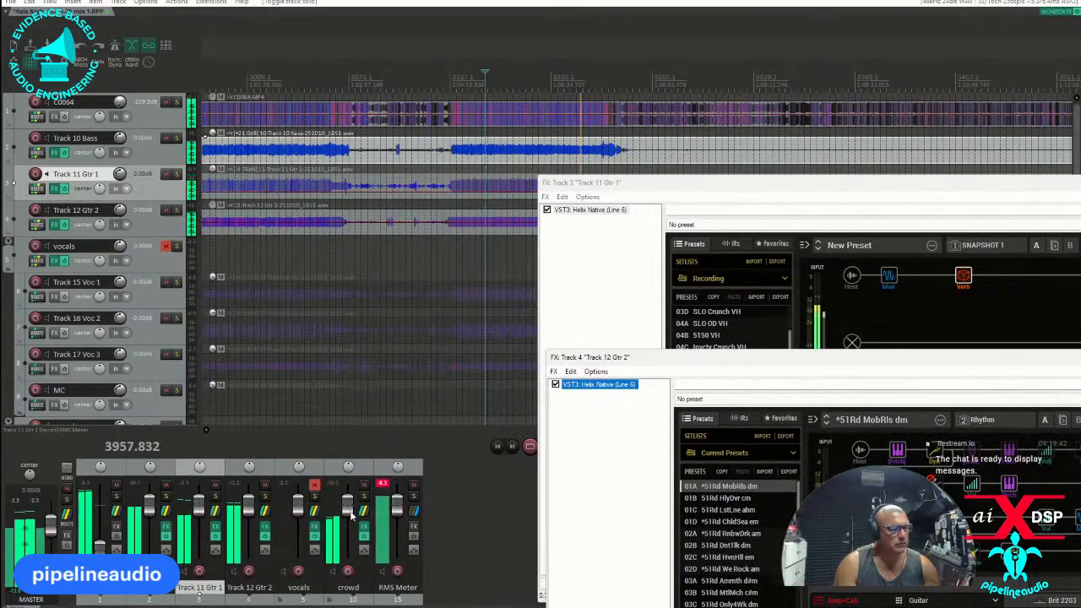
{"action": "left_click_drag", "start_coordinate": [353, 518], "coordinate": [353, 590]}
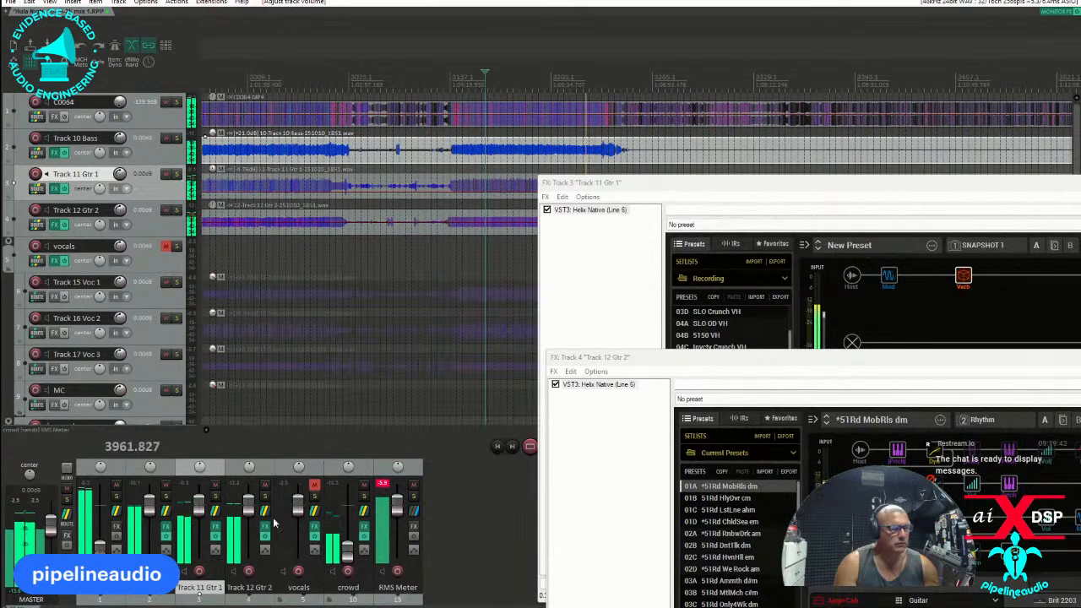
{"action": "left_click_drag", "start_coordinate": [298, 507], "coordinate": [297, 576]}
{"action": "left_click", "coordinate": [314, 486]}
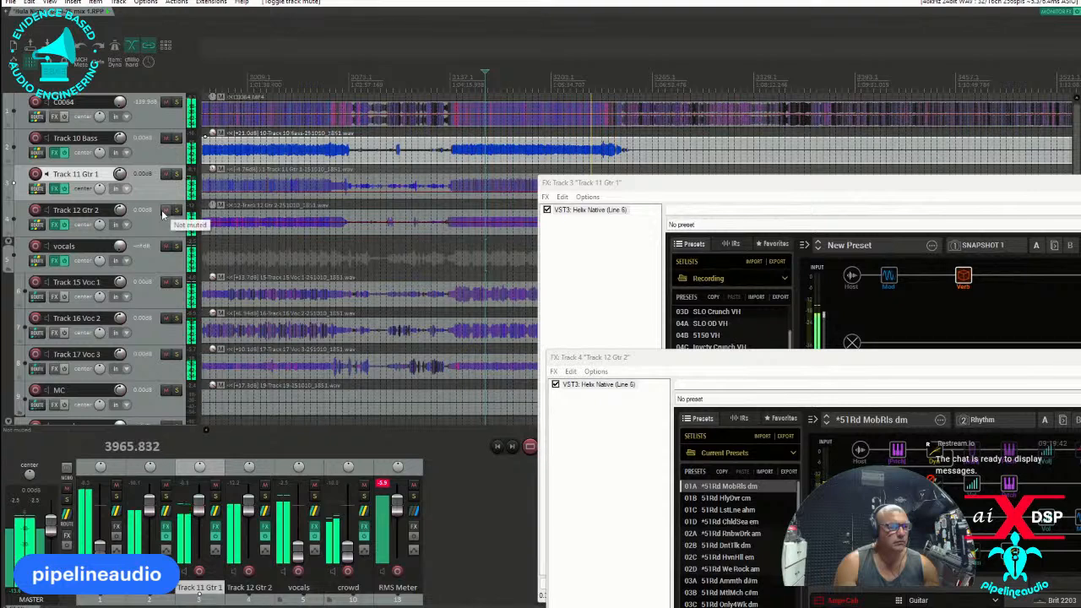
Mute Track 12 Gtr 2 and bring the Track 11 Gtr 1 effects window fully into view in front of the other one.
{"action": "left_click", "coordinate": [165, 210]}
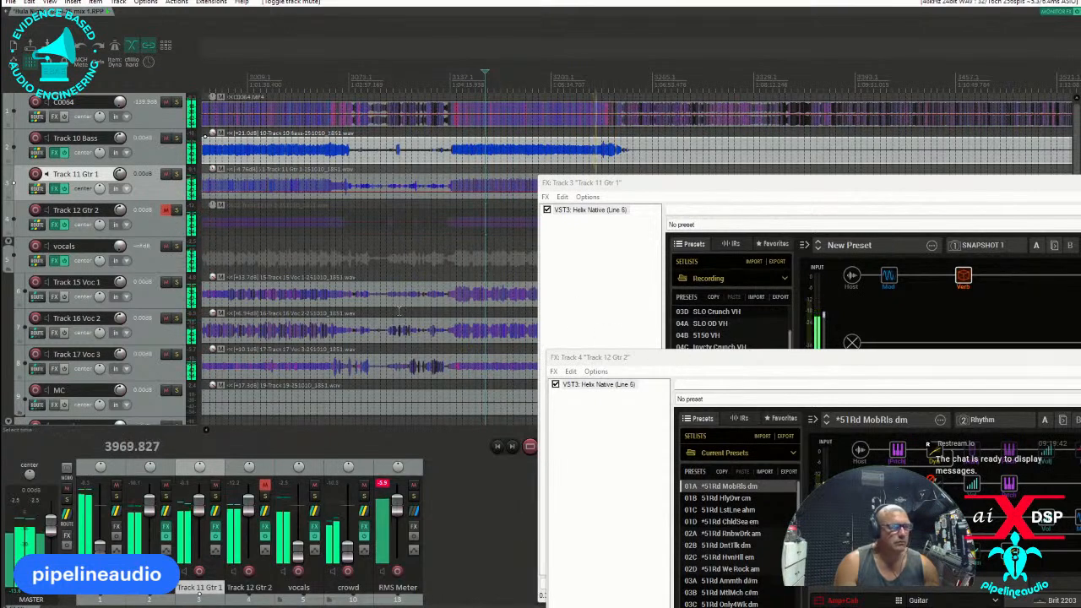
{"action": "left_click_drag", "start_coordinate": [744, 363], "coordinate": [379, 355]}
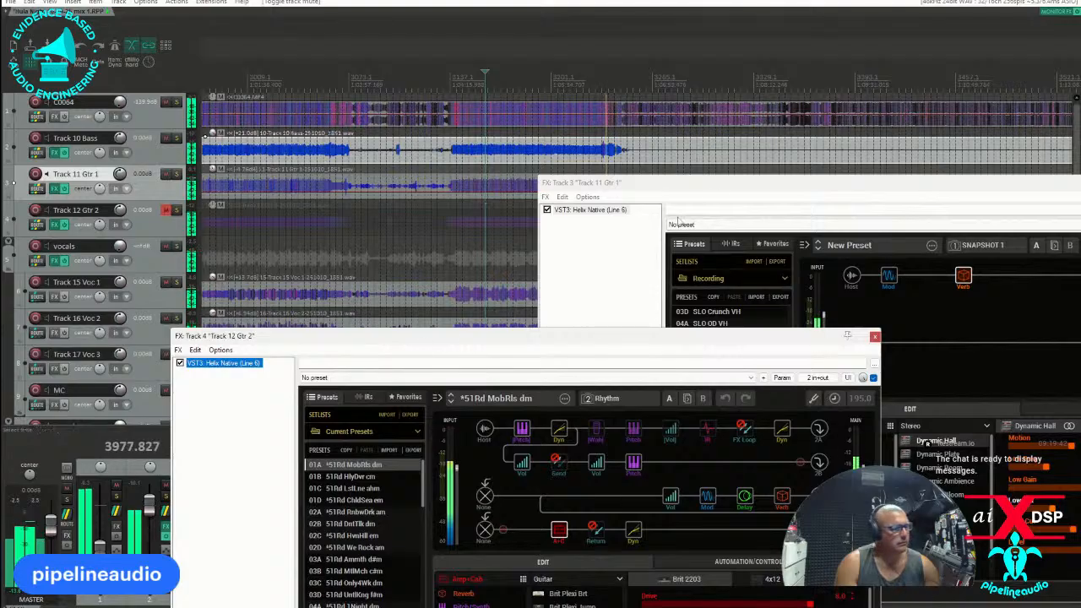
{"action": "left_click_drag", "start_coordinate": [709, 181], "coordinate": [311, 157]}
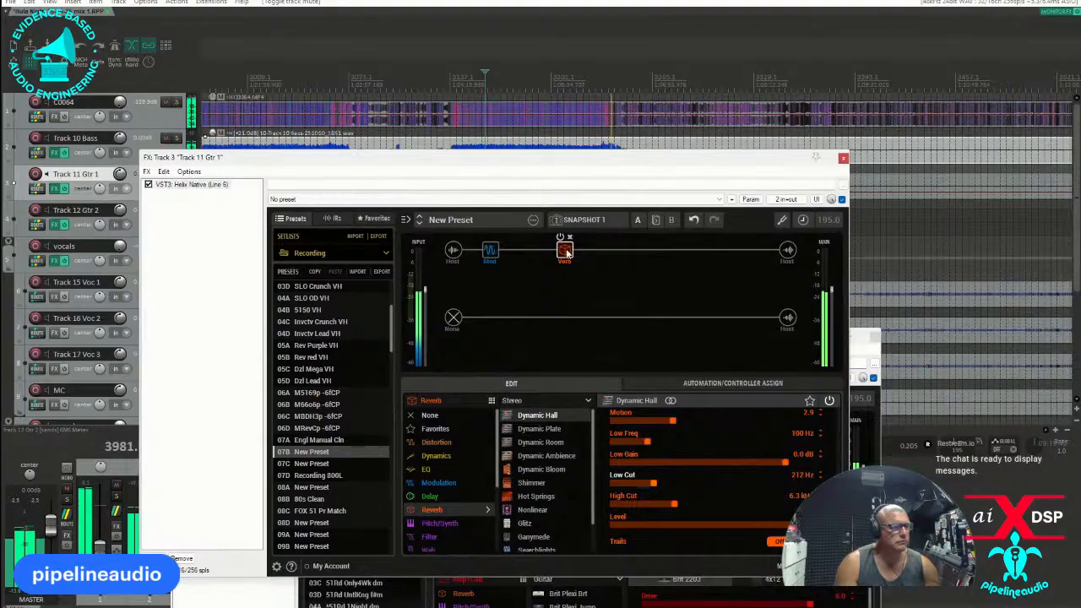
Shift the chorus one slot later and insert a mono Deluxe Comp before it with the threshold at -26.8 dB.
{"action": "left_click_drag", "start_coordinate": [490, 252], "coordinate": [523, 253]}
{"action": "left_click", "coordinate": [491, 250]}
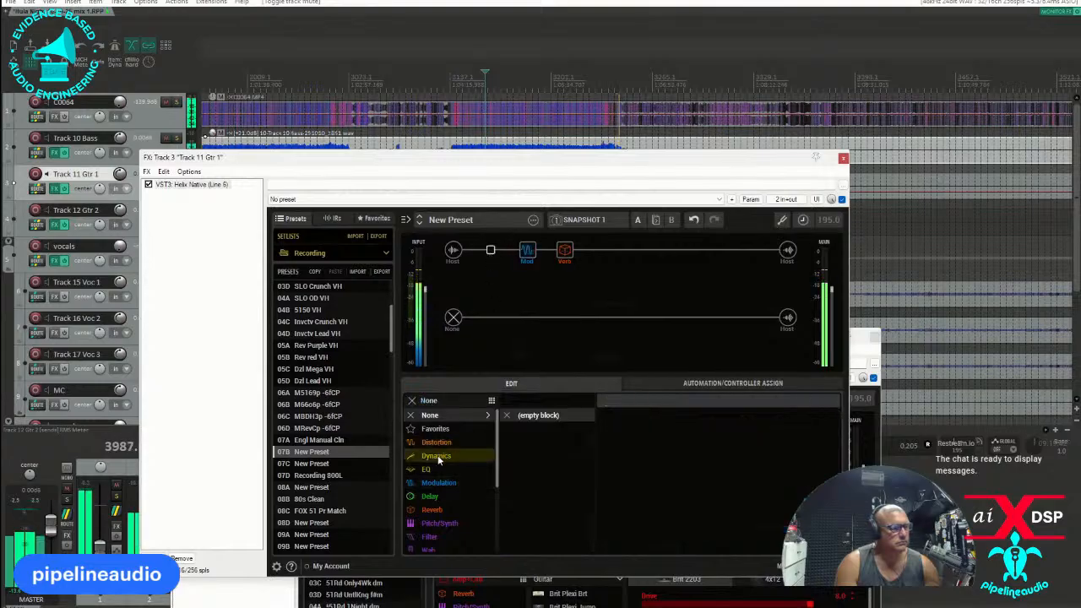
{"action": "mouse_move", "coordinate": [438, 459]}
{"action": "left_click", "coordinate": [532, 416]}
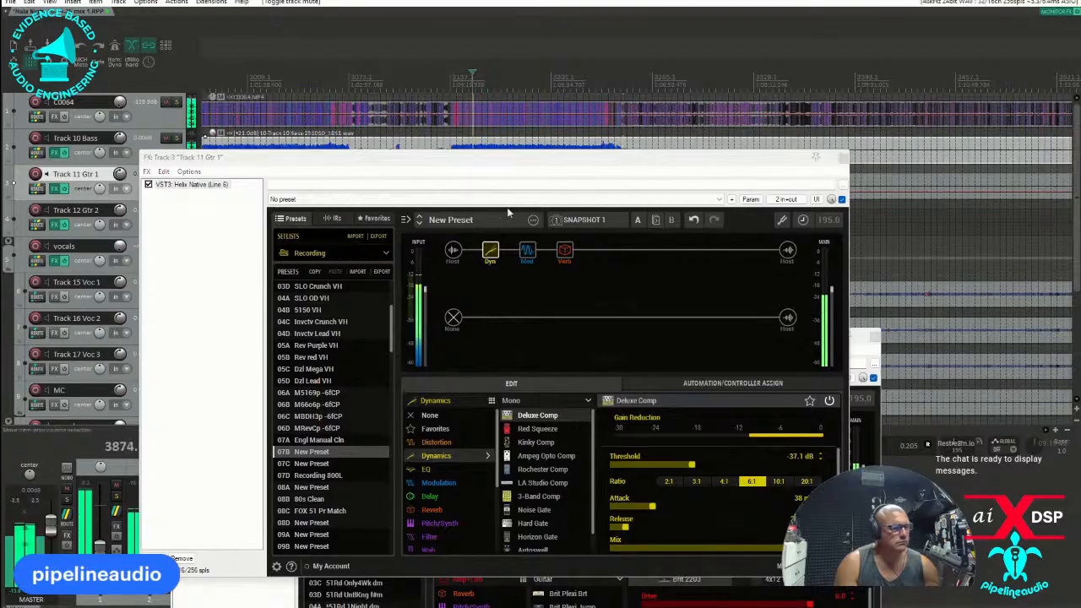
{"action": "left_click_drag", "start_coordinate": [692, 466], "coordinate": [730, 469]}
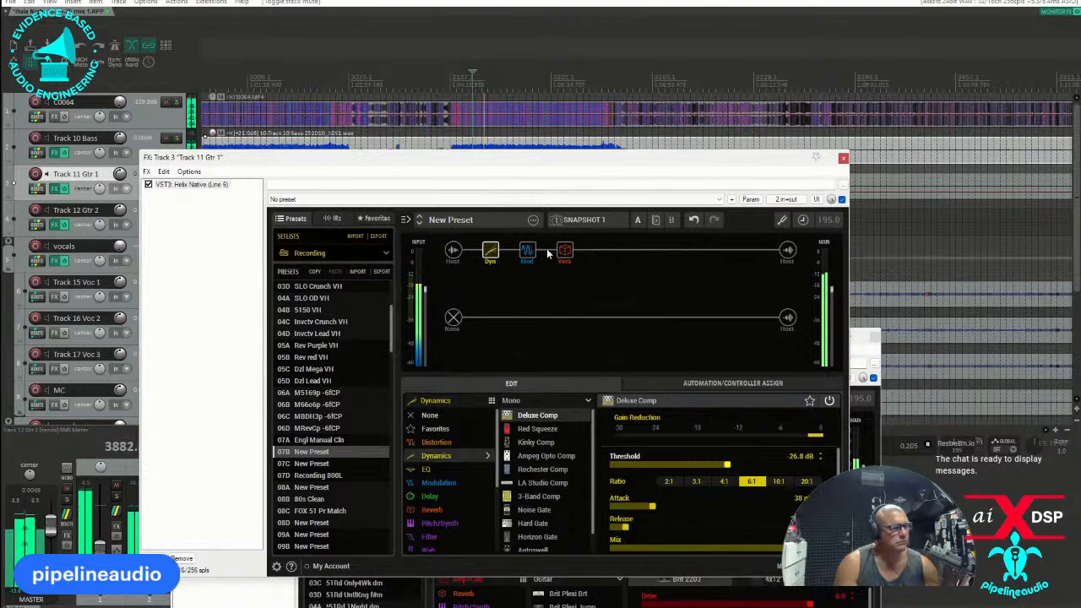
Add a mono Low and High Cut EQ between the compressor and the chorus, with the low cut at 179 Hz.
{"action": "left_click", "coordinate": [602, 252]}
{"action": "left_click", "coordinate": [425, 469]}
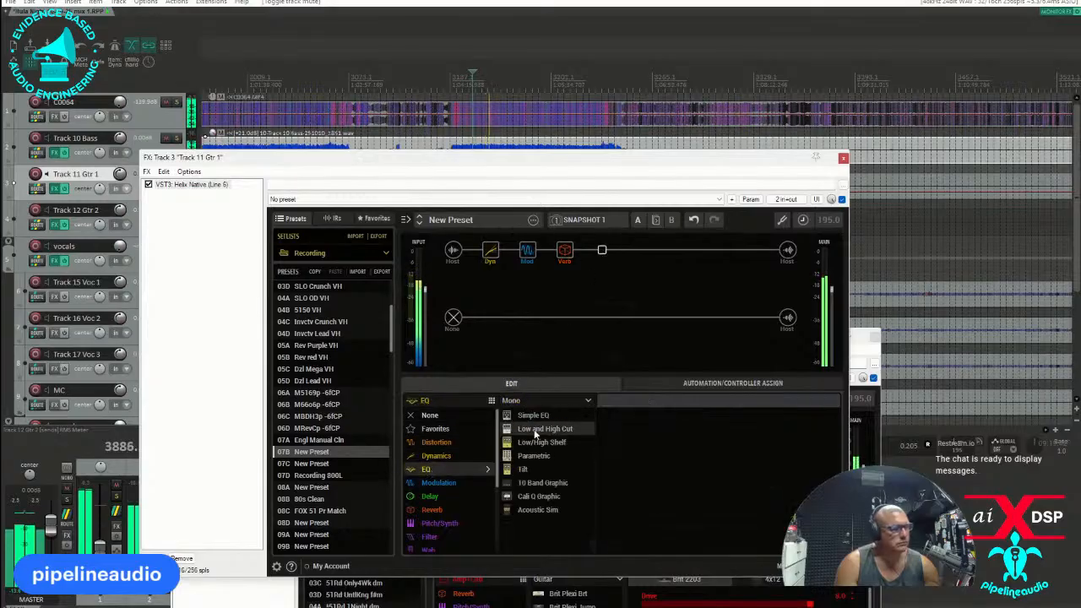
{"action": "left_click", "coordinate": [533, 429]}
{"action": "left_click_drag", "start_coordinate": [602, 252], "coordinate": [527, 251]}
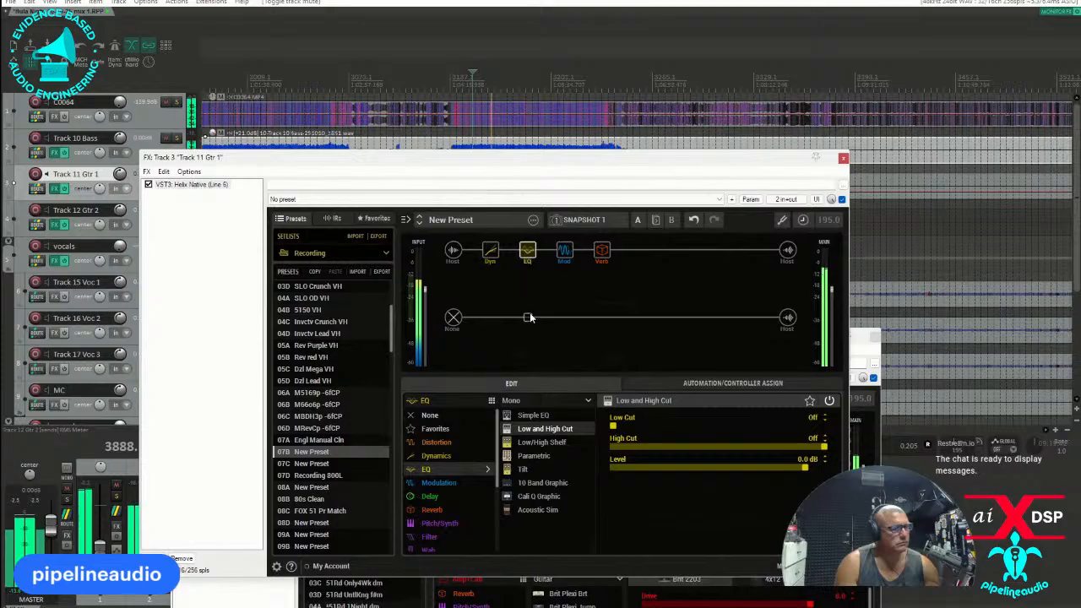
{"action": "left_click_drag", "start_coordinate": [612, 427], "coordinate": [647, 427]}
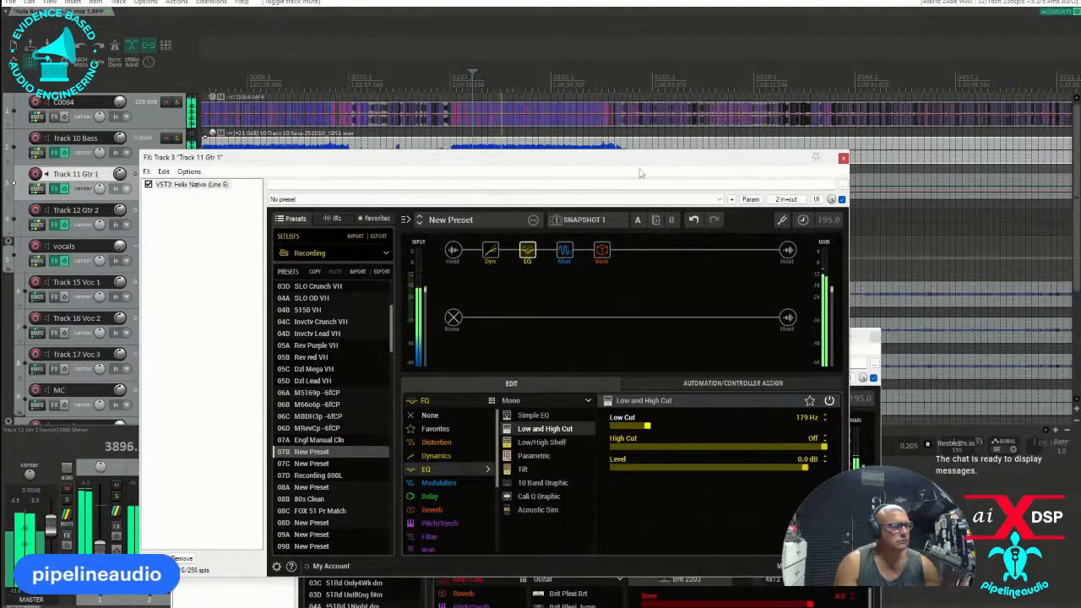
Add a stereo LA Studio Comp after the reverb with gain 3.0 and peak reduction 5.0, and compare it bypassed and active.
{"action": "left_click", "coordinate": [675, 250]}
{"action": "left_click", "coordinate": [432, 455]}
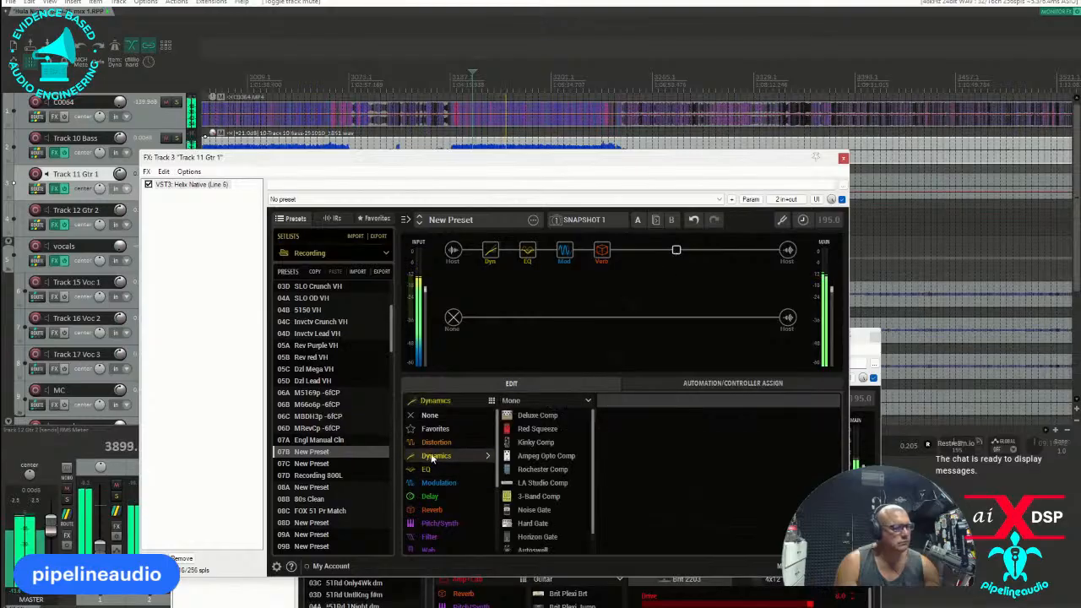
{"action": "left_click", "coordinate": [553, 403]}
{"action": "left_click", "coordinate": [530, 429]}
{"action": "left_click", "coordinate": [541, 482]}
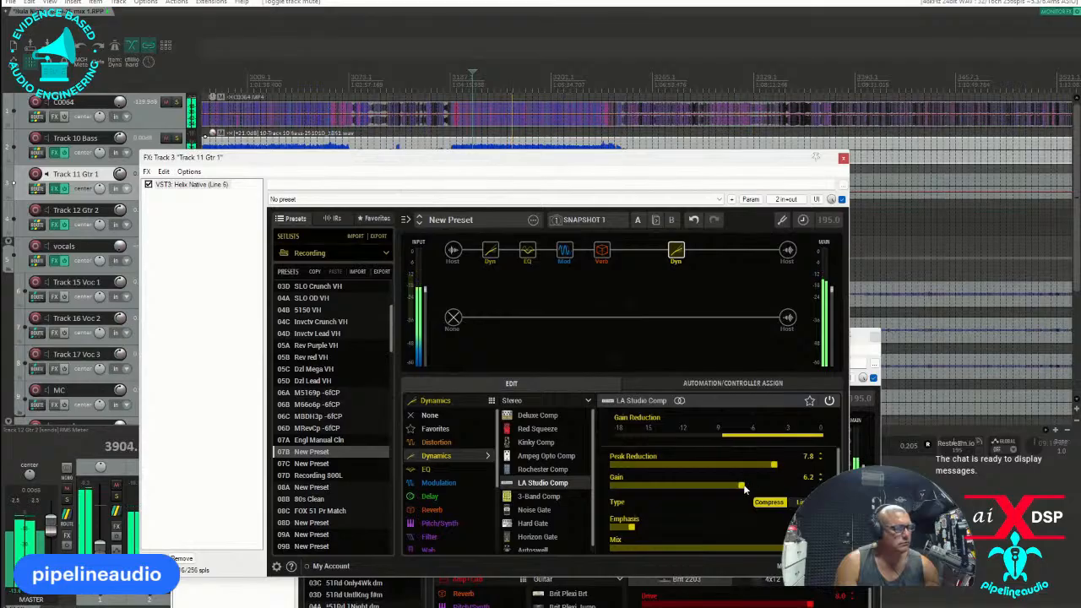
{"action": "left_click_drag", "start_coordinate": [741, 487], "coordinate": [676, 488]}
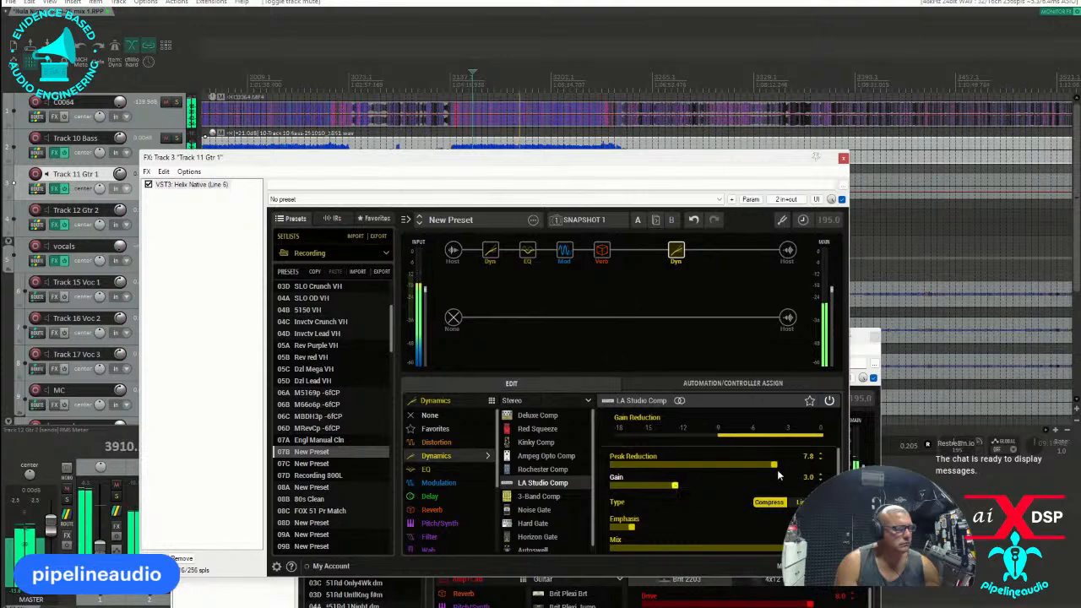
{"action": "left_click_drag", "start_coordinate": [773, 464], "coordinate": [703, 465]}
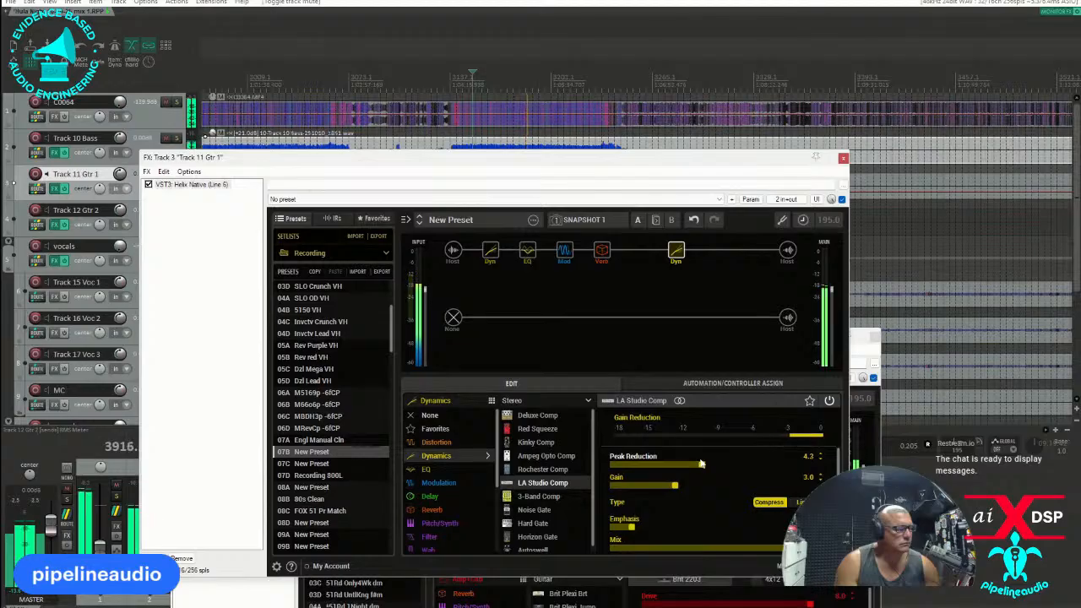
{"action": "left_click_drag", "start_coordinate": [701, 464], "coordinate": [704, 463]}
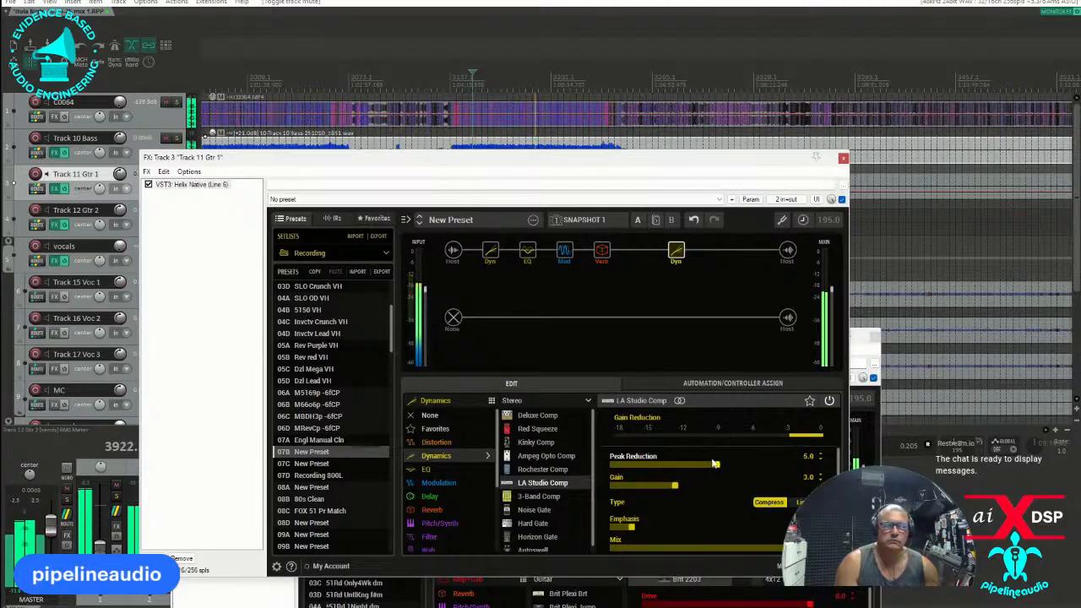
{"action": "left_click", "coordinate": [828, 402]}
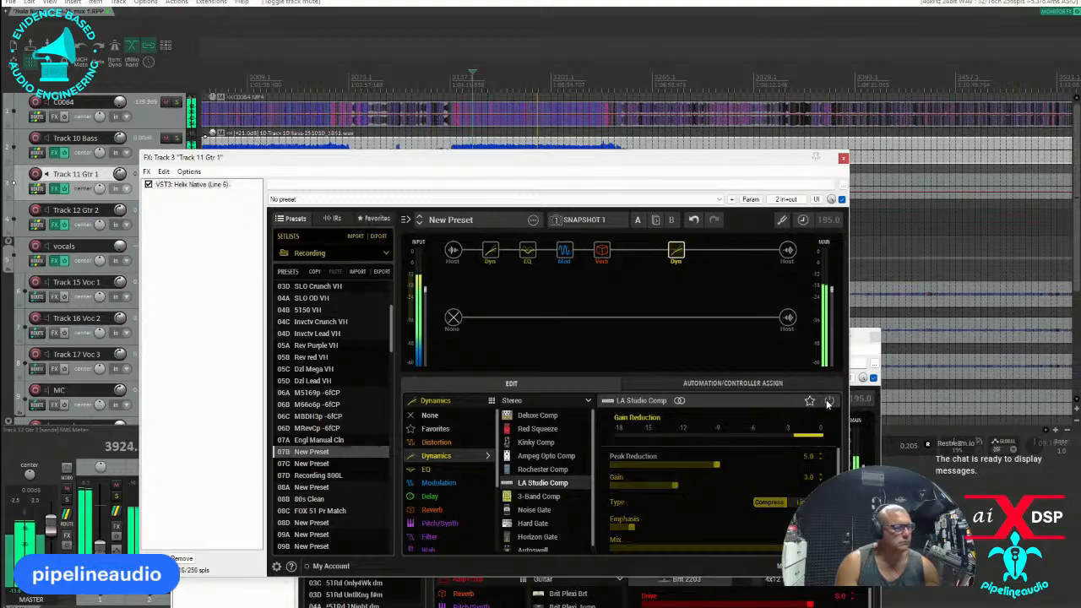
{"action": "left_click", "coordinate": [829, 402]}
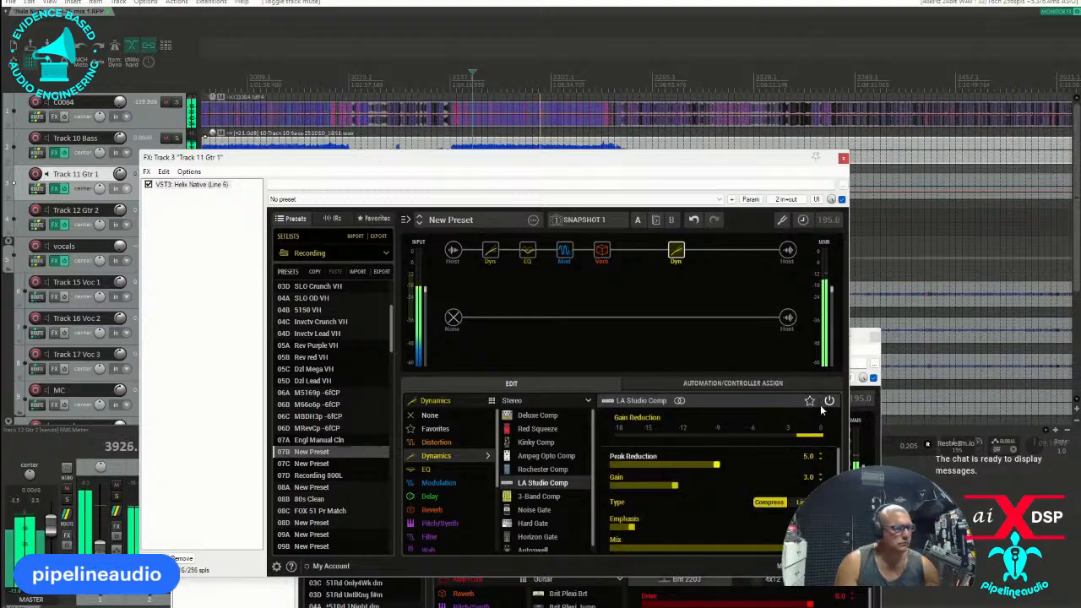
Raise the LA Studio Comp gain to 3.8, compare it bypassed and active, and close the Track 11 Gtr 1 effects window.
{"action": "left_click_drag", "start_coordinate": [676, 487], "coordinate": [680, 487]}
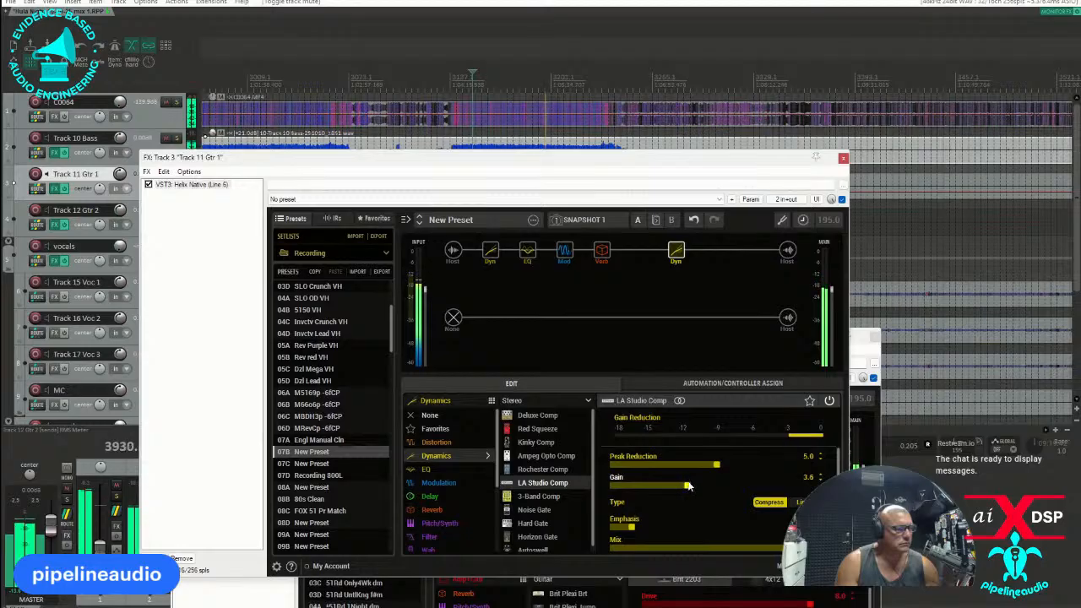
{"action": "left_click", "coordinate": [828, 402]}
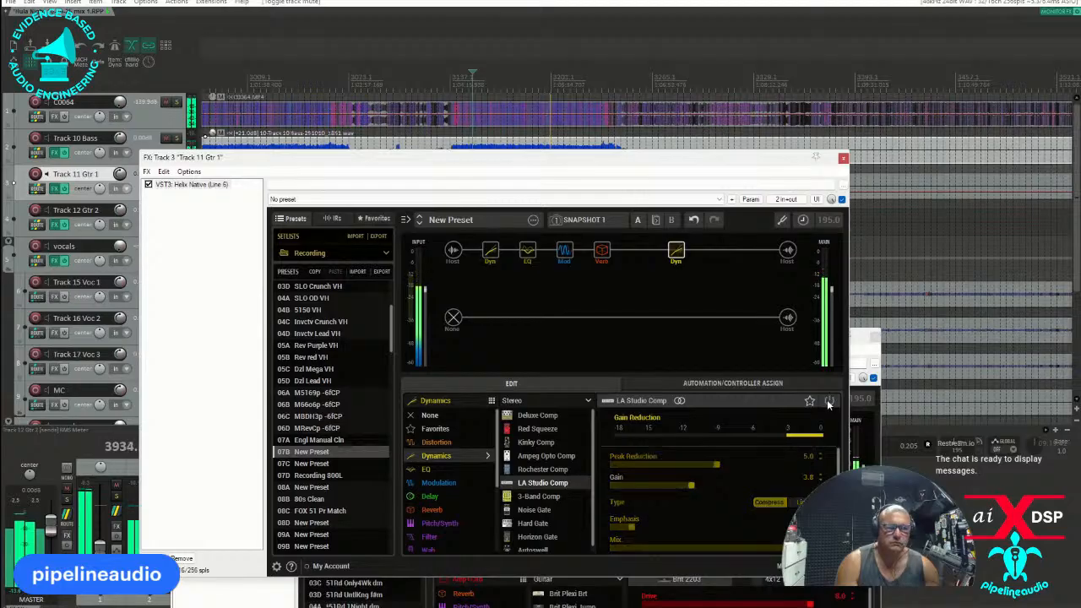
{"action": "left_click", "coordinate": [828, 402]}
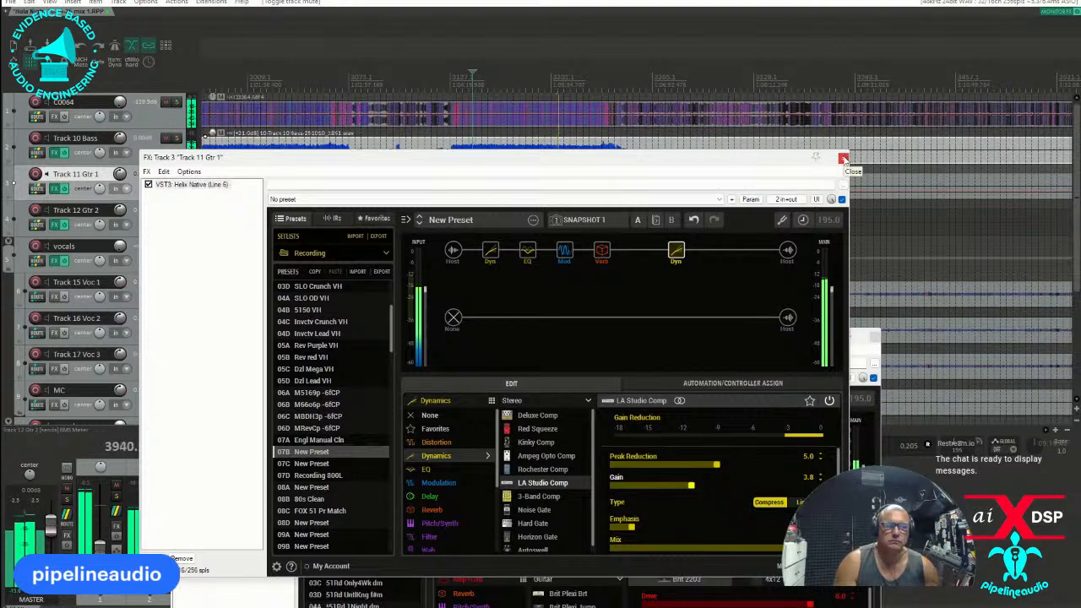
{"action": "left_click", "coordinate": [842, 159]}
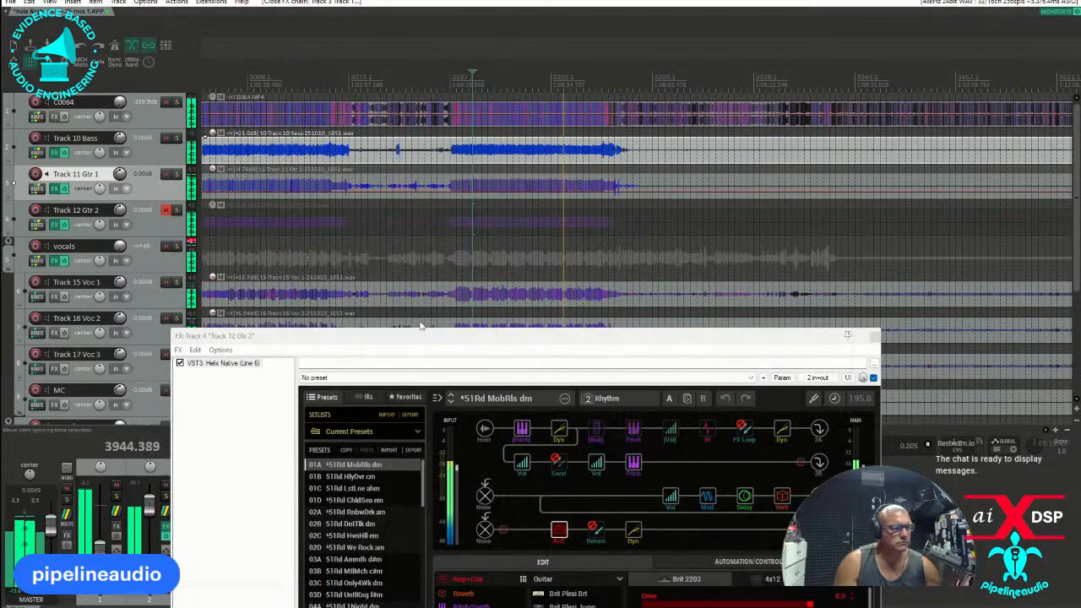
In the Track 12 Gtr 2 Helix Native, switch to the Recording setlist and load the empty preset 19D.
{"action": "left_click_drag", "start_coordinate": [346, 338], "coordinate": [347, 202]}
{"action": "left_click", "coordinate": [416, 297]}
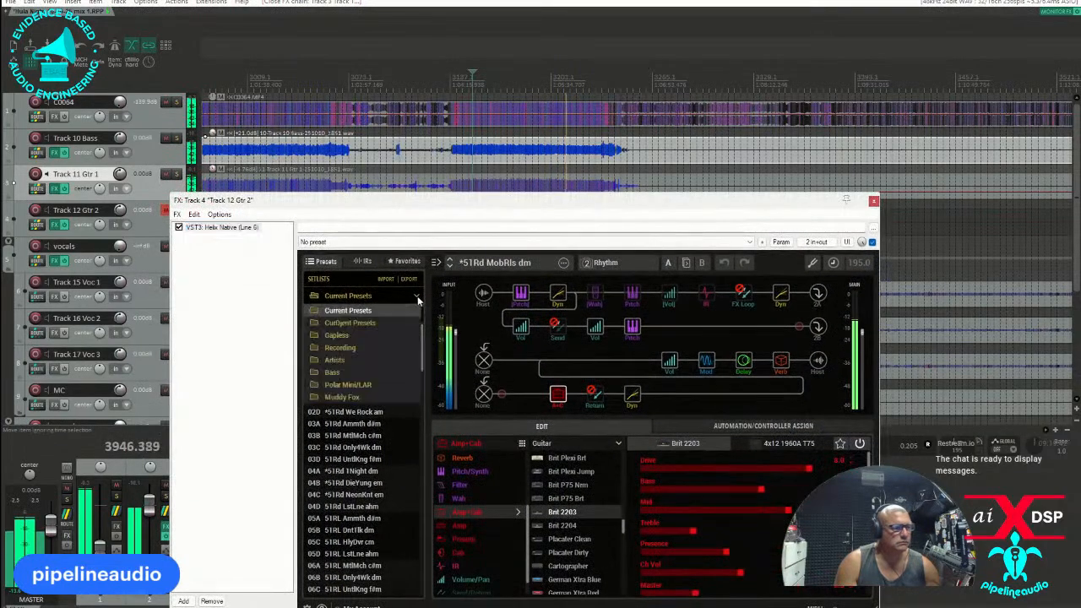
{"action": "left_click", "coordinate": [346, 347]}
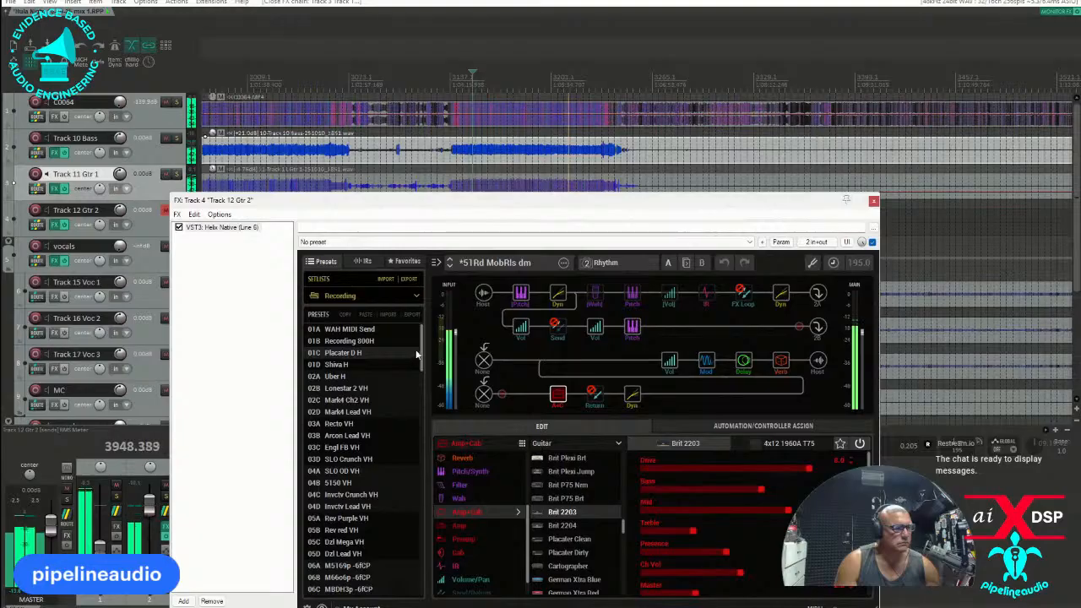
{"action": "left_click_drag", "start_coordinate": [423, 341], "coordinate": [436, 492]}
{"action": "left_click", "coordinate": [342, 390]}
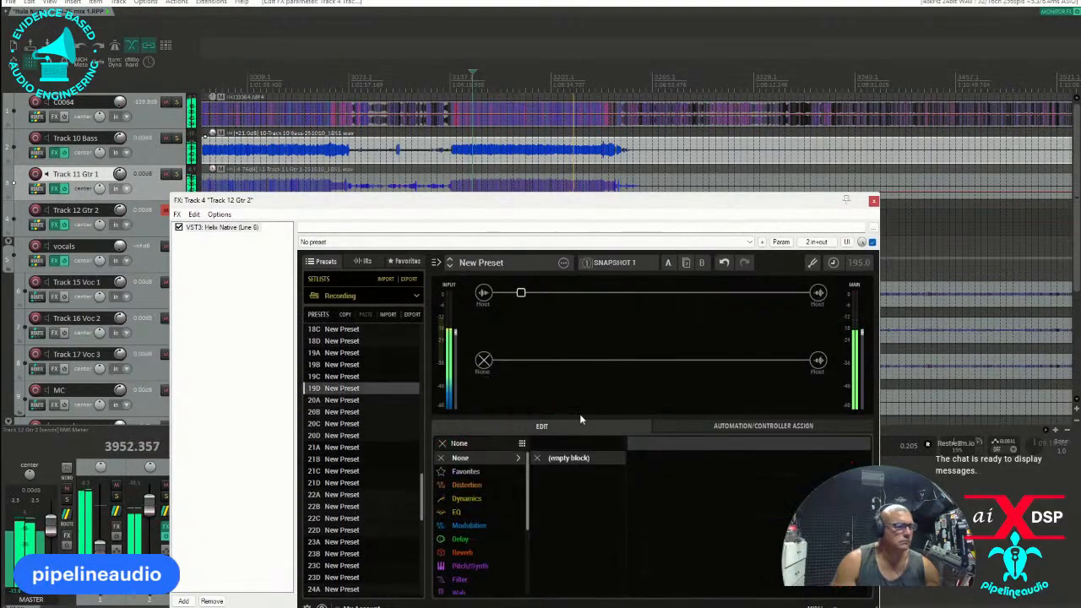
Add a mono Deluxe Comp in the first slot of the upper signal path and adjust its threshold.
{"action": "left_click", "coordinate": [467, 498]}
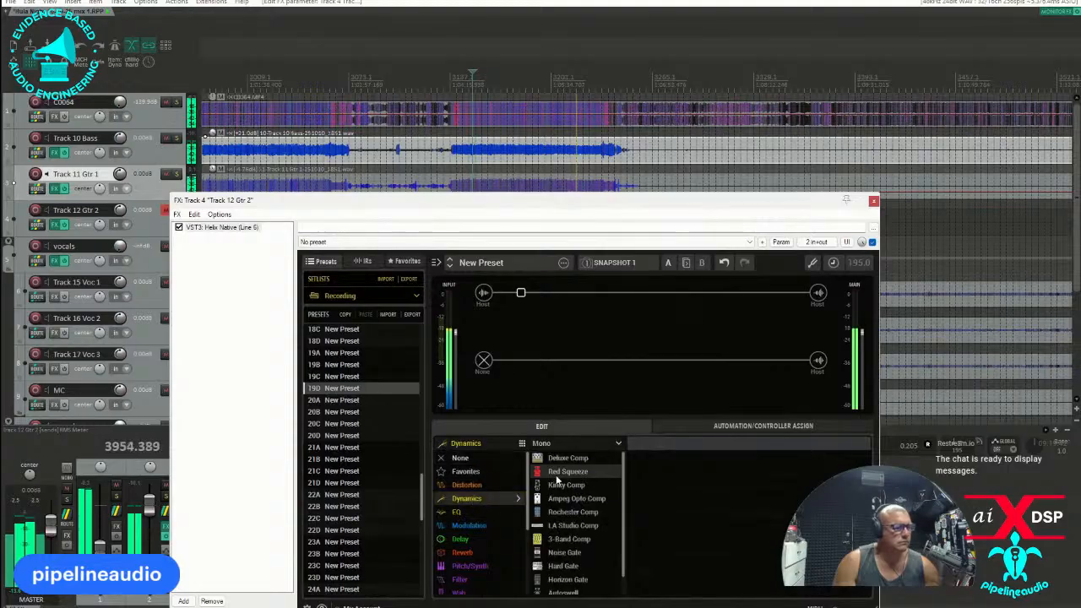
{"action": "left_click", "coordinate": [558, 457]}
{"action": "left_click_drag", "start_coordinate": [723, 511], "coordinate": [770, 512]}
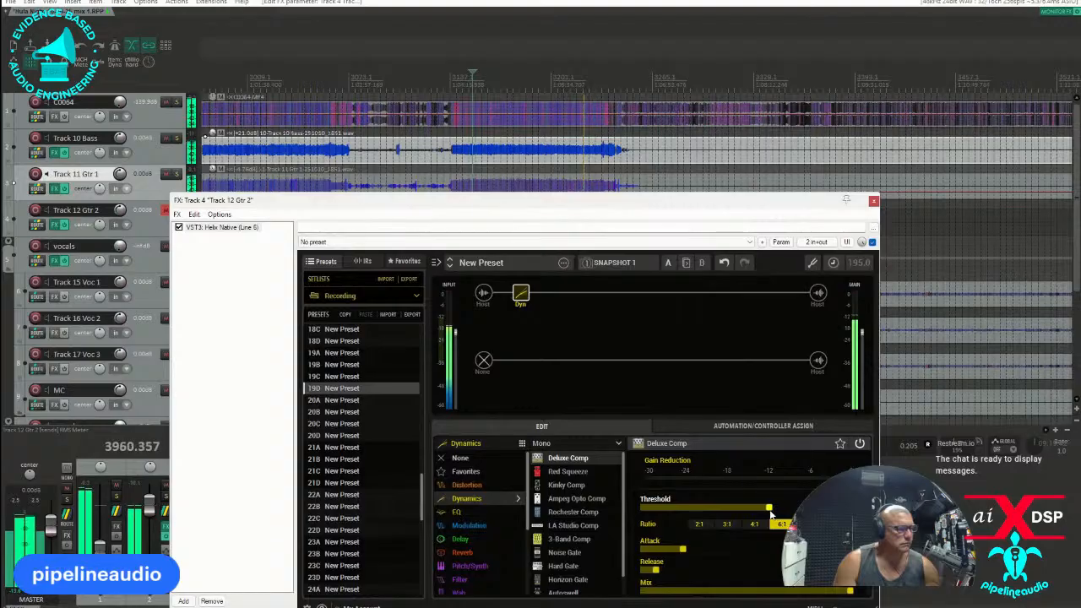
Add a stereo Double Take modulation block after the compressor, leaving one slot free between them.
{"action": "left_click", "coordinate": [596, 293]}
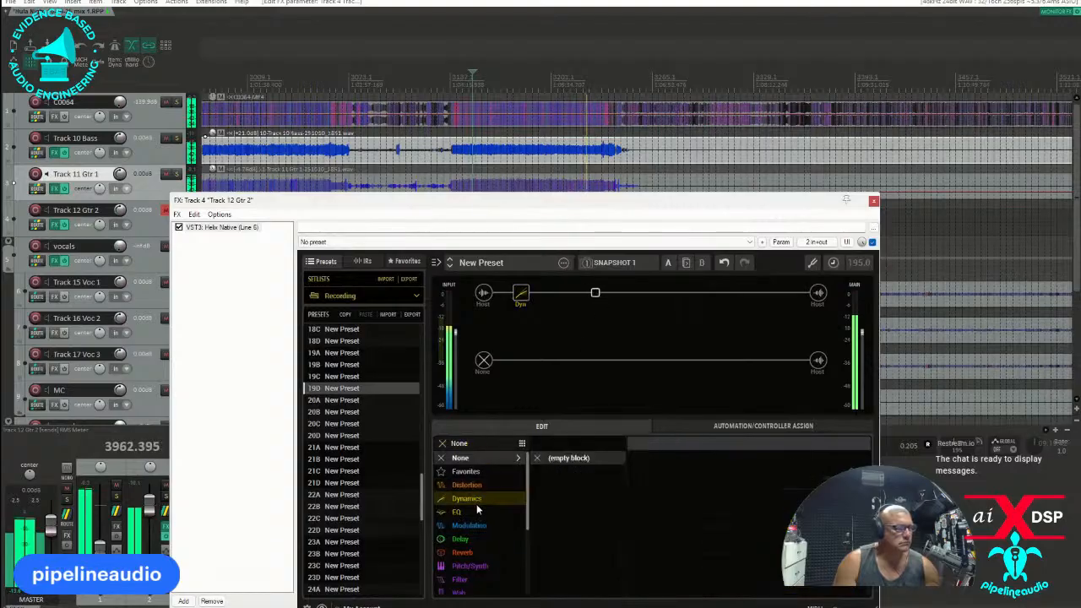
{"action": "left_click", "coordinate": [467, 525]}
{"action": "scroll", "coordinate": [582, 503], "scroll_direction": "down", "scroll_amount": 3}
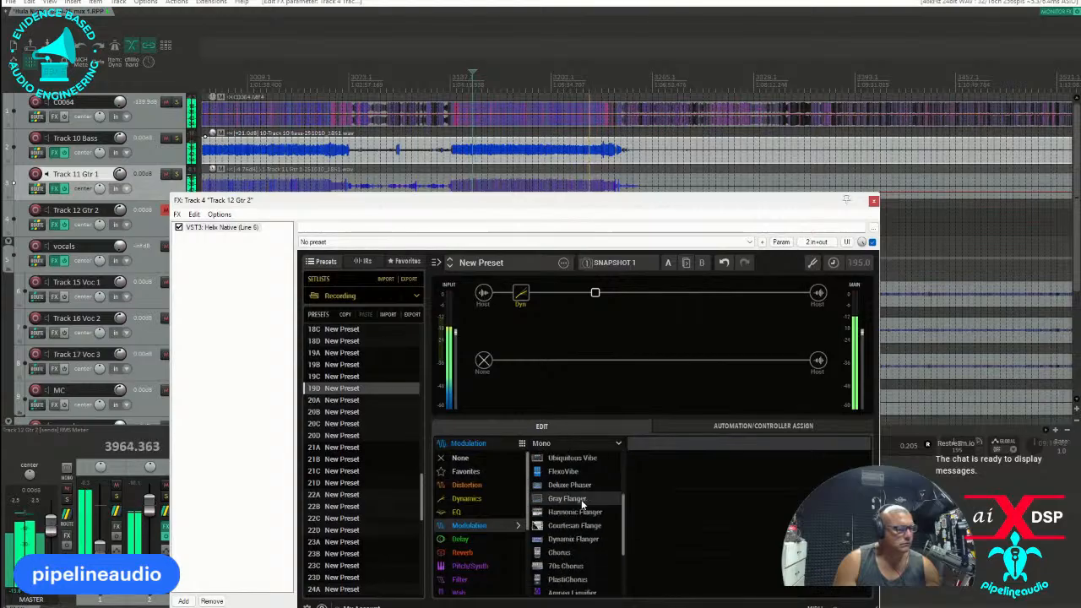
{"action": "scroll", "coordinate": [579, 502], "scroll_direction": "down", "scroll_amount": 2}
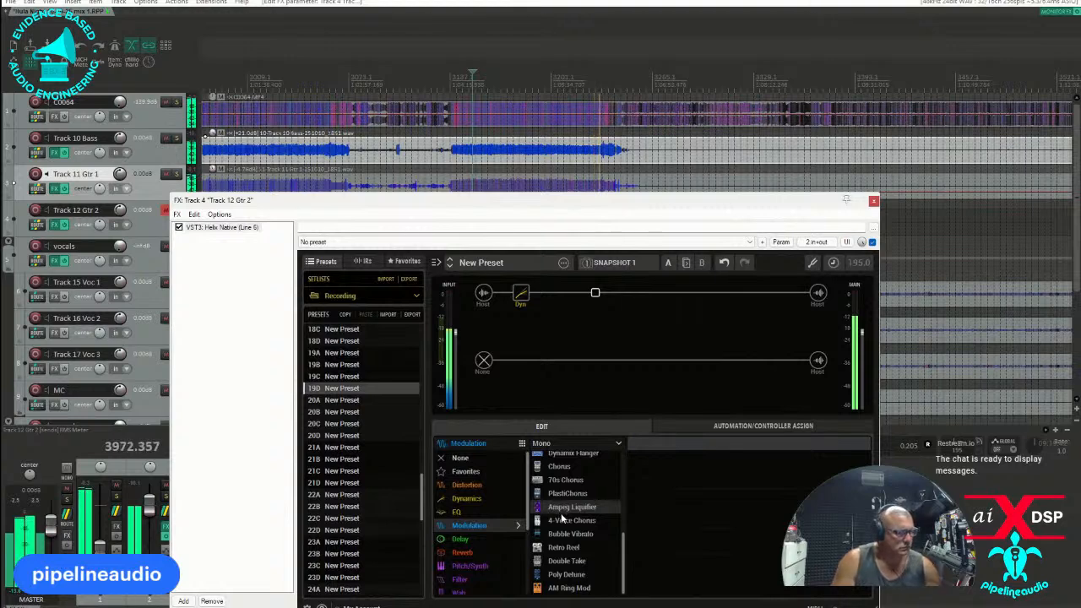
{"action": "left_click", "coordinate": [621, 447]}
{"action": "left_click", "coordinate": [557, 465]}
{"action": "scroll", "coordinate": [574, 510], "scroll_direction": "down", "scroll_amount": 5}
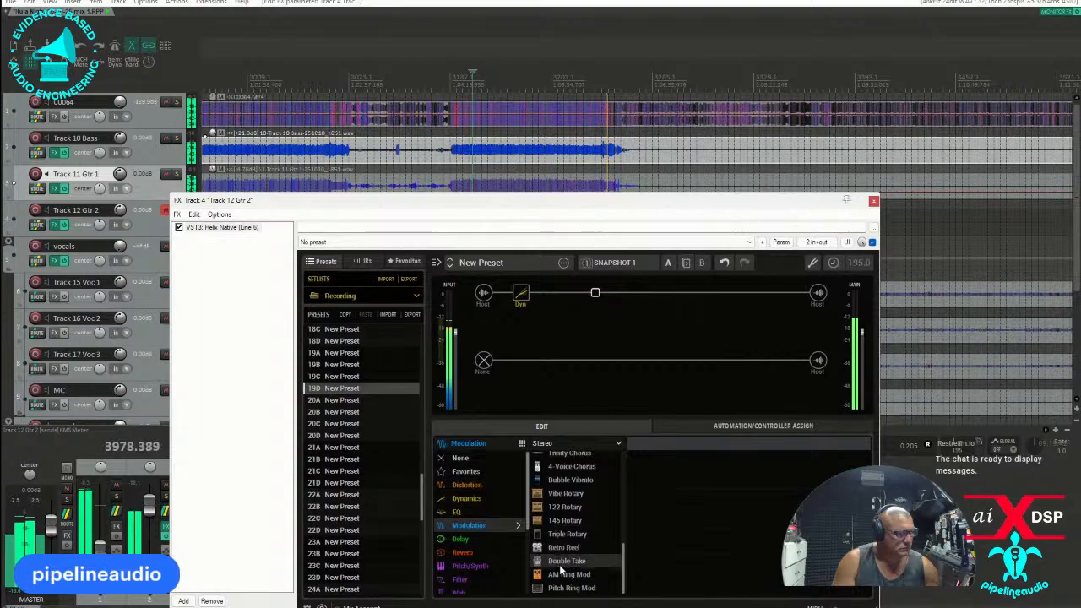
{"action": "left_click", "coordinate": [558, 564]}
Solo Track 12 Gtr 2 and reposition its effects window so all the plugin controls are in view.
{"action": "left_click_drag", "start_coordinate": [260, 201], "coordinate": [370, 251]}
{"action": "left_click", "coordinate": [174, 209]}
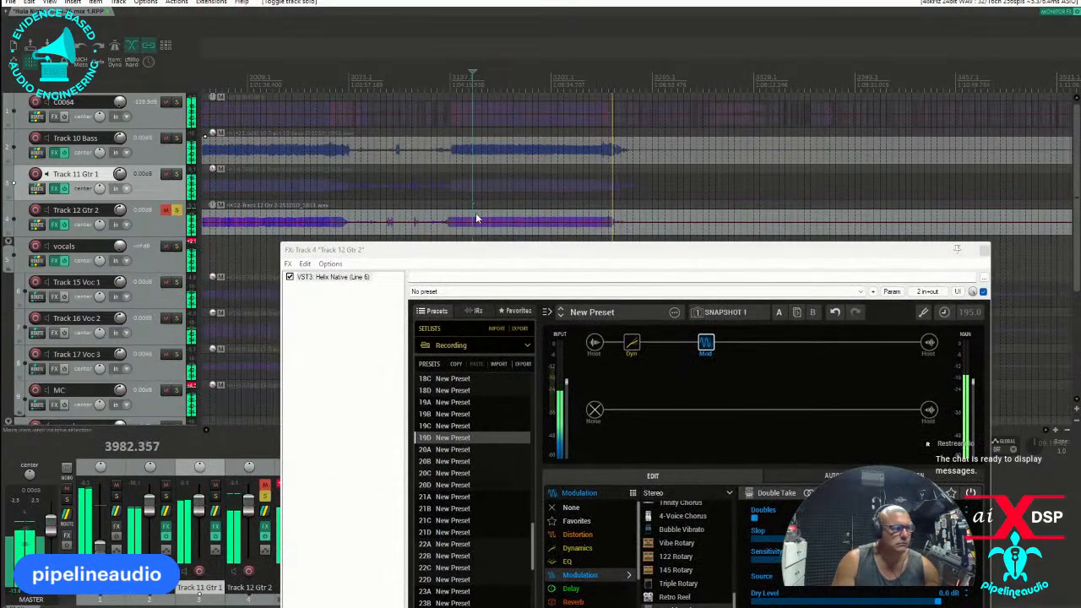
{"action": "left_click_drag", "start_coordinate": [588, 251], "coordinate": [385, 146]}
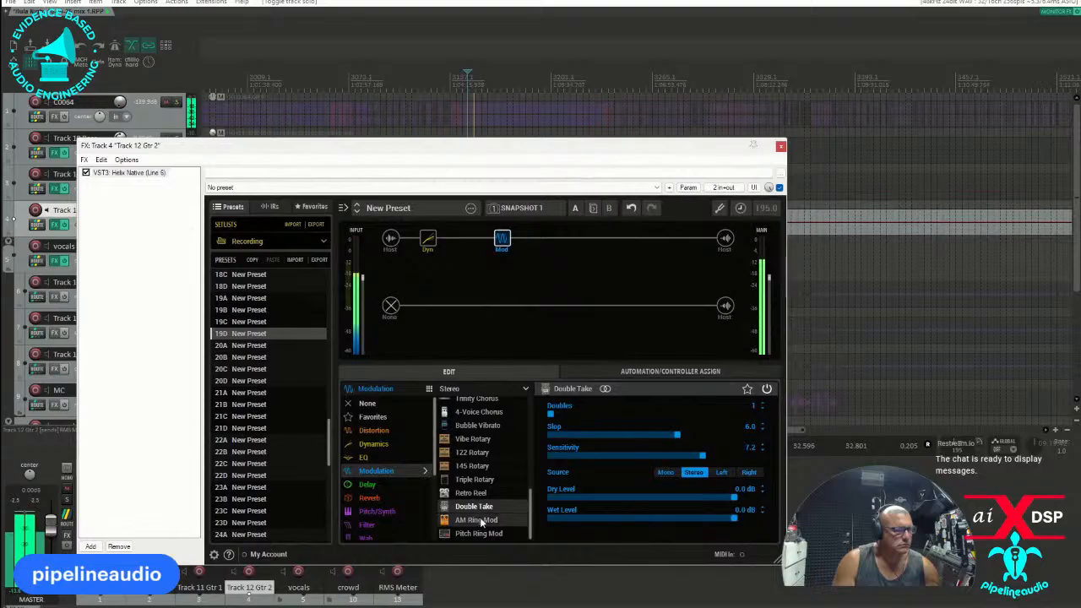
Replace Double Take with the stereo 70s Chorus and set its spread to 10.0 and level to 0.0 dB.
{"action": "scroll", "coordinate": [474, 461], "scroll_direction": "up", "scroll_amount": 1}
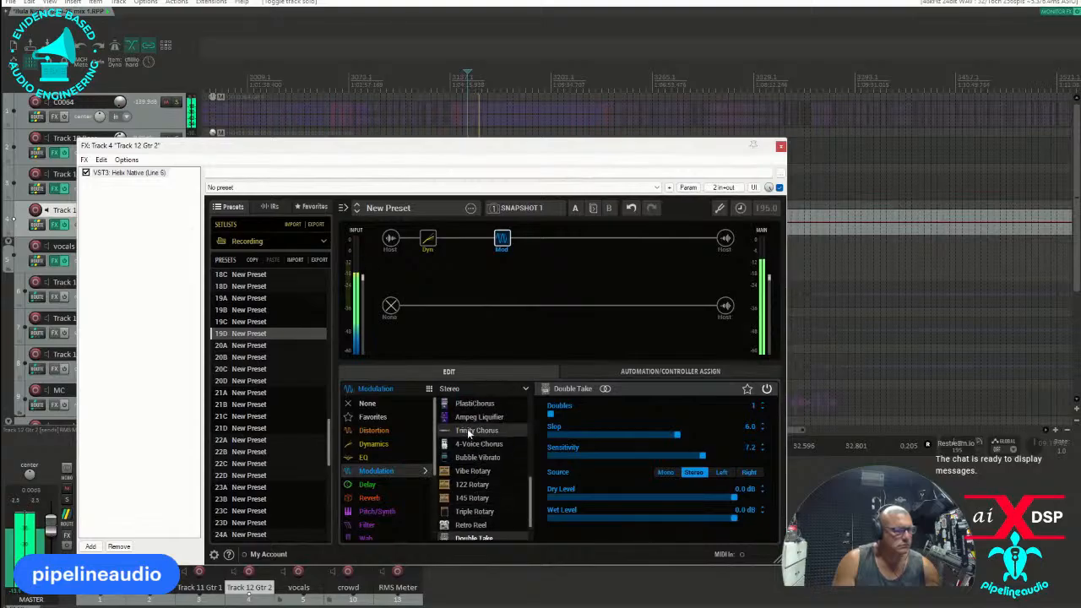
{"action": "scroll", "coordinate": [467, 428], "scroll_direction": "up", "scroll_amount": 1}
{"action": "left_click", "coordinate": [464, 404]}
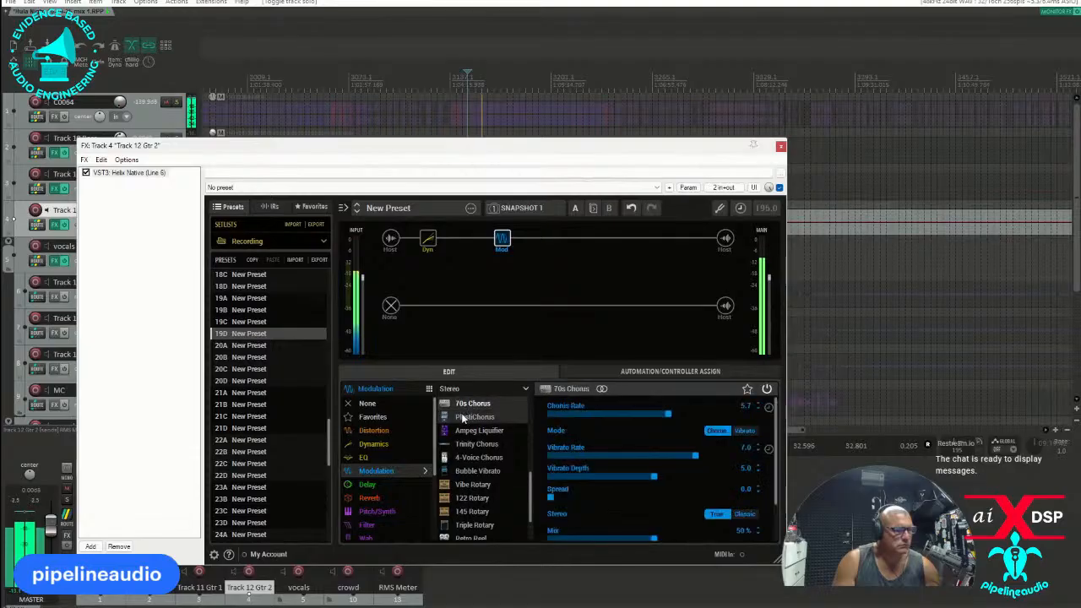
{"action": "left_click_drag", "start_coordinate": [554, 497], "coordinate": [757, 504]}
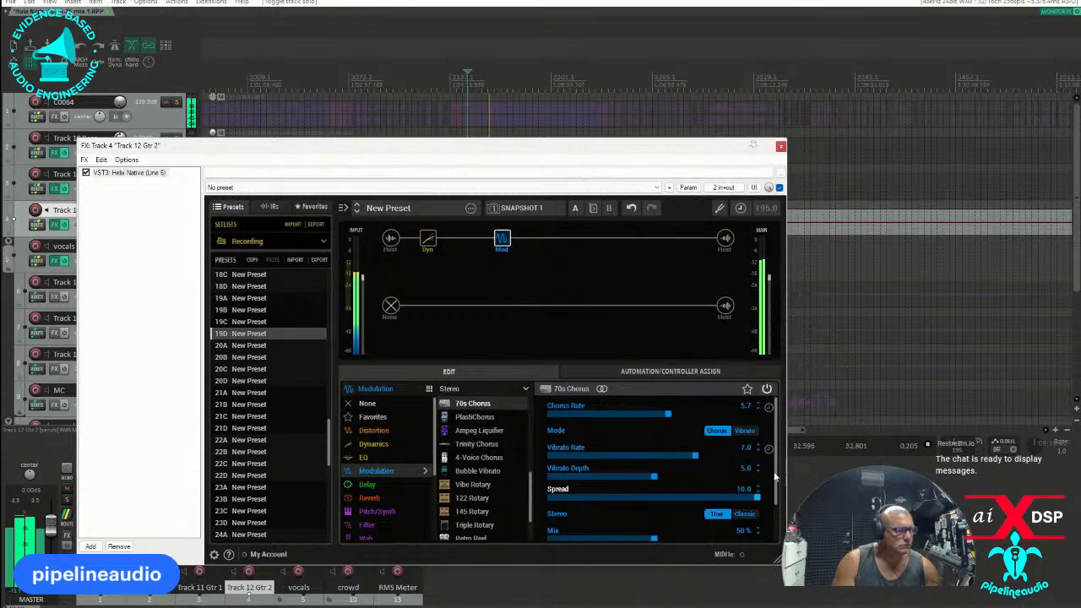
{"action": "left_click_drag", "start_coordinate": [773, 445], "coordinate": [774, 491]}
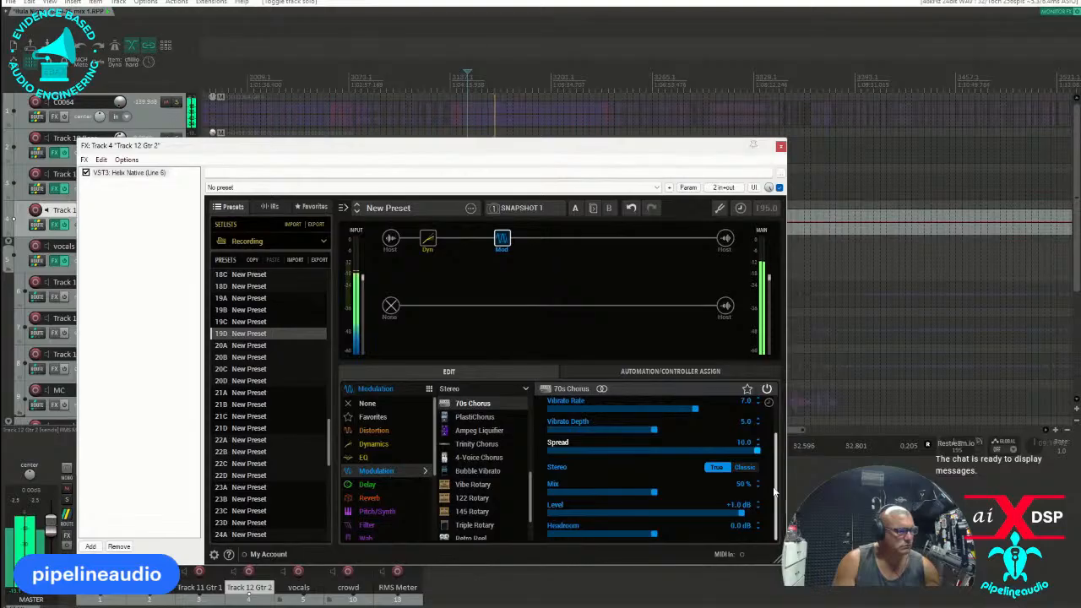
{"action": "left_click_drag", "start_coordinate": [738, 510], "coordinate": [733, 514]}
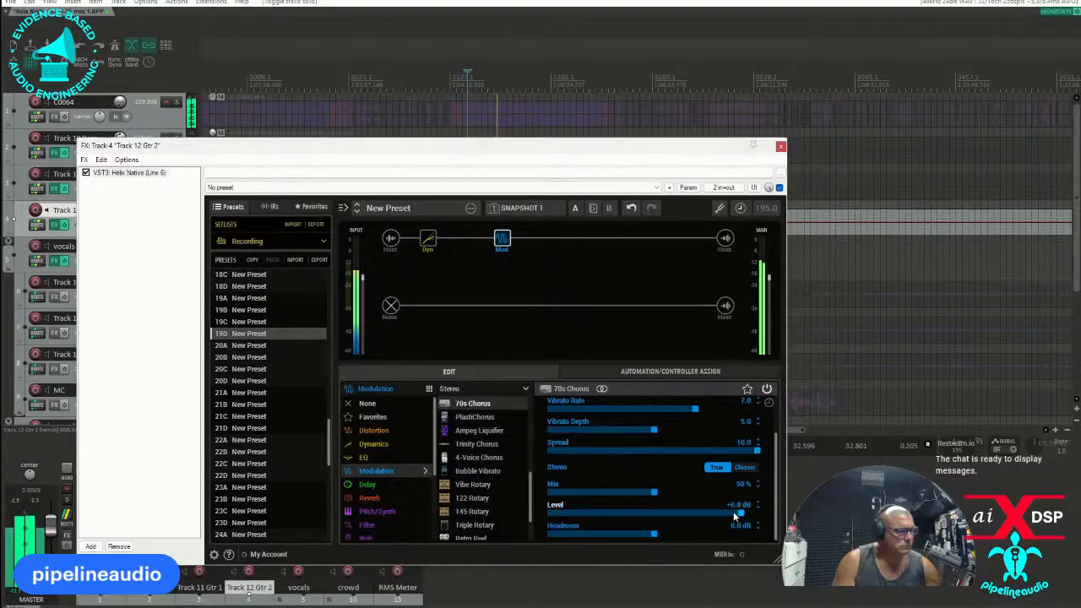
Set the 70s Chorus rate to 3.6 and mix to 14%, and bypass Helix Native to compare with the dry guitar.
{"action": "scroll", "coordinate": [706, 430], "scroll_direction": "up", "scroll_amount": 3}
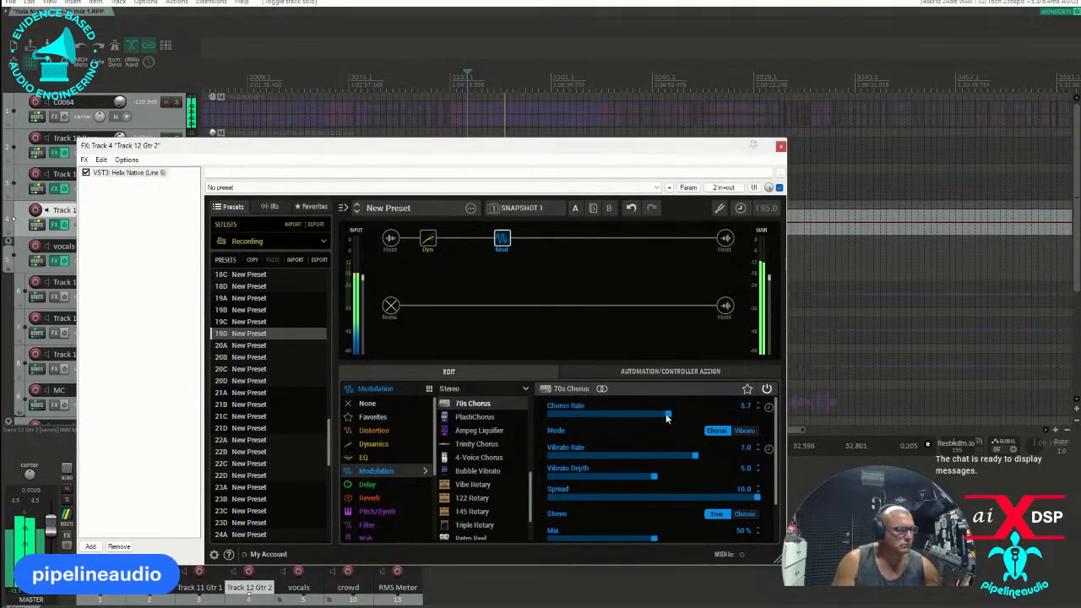
{"action": "left_click_drag", "start_coordinate": [668, 417], "coordinate": [626, 418]}
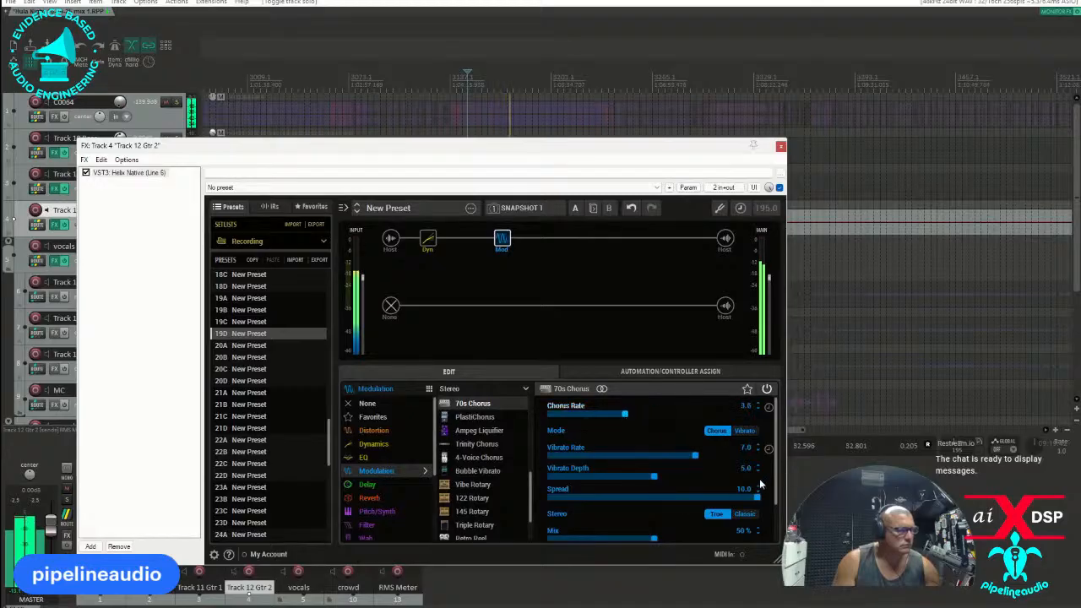
{"action": "scroll", "coordinate": [755, 480], "scroll_direction": "down", "scroll_amount": 1}
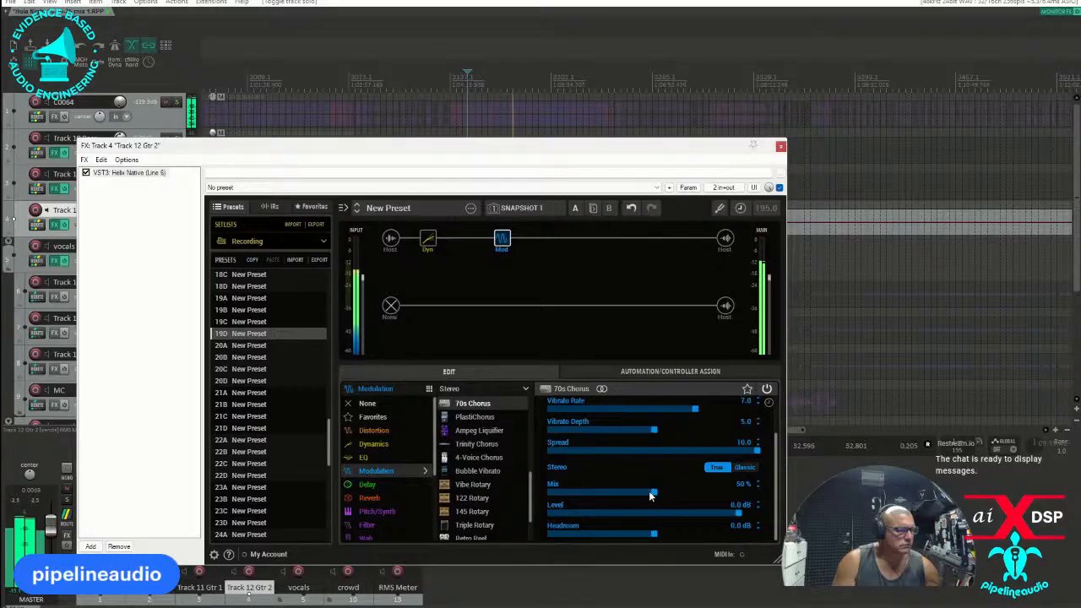
{"action": "left_click_drag", "start_coordinate": [650, 492], "coordinate": [579, 493]}
{"action": "left_click", "coordinate": [85, 173]}
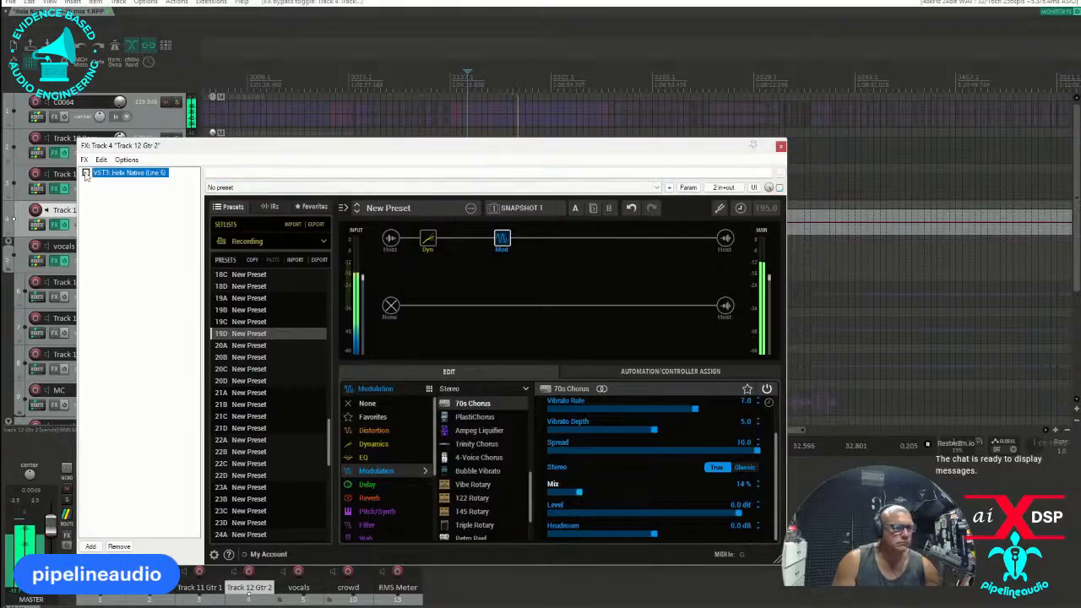
Switch the modulation block to Trinity Chorus with a 25% mix, and compare the plugin bypassed and active.
{"action": "left_click", "coordinate": [485, 443]}
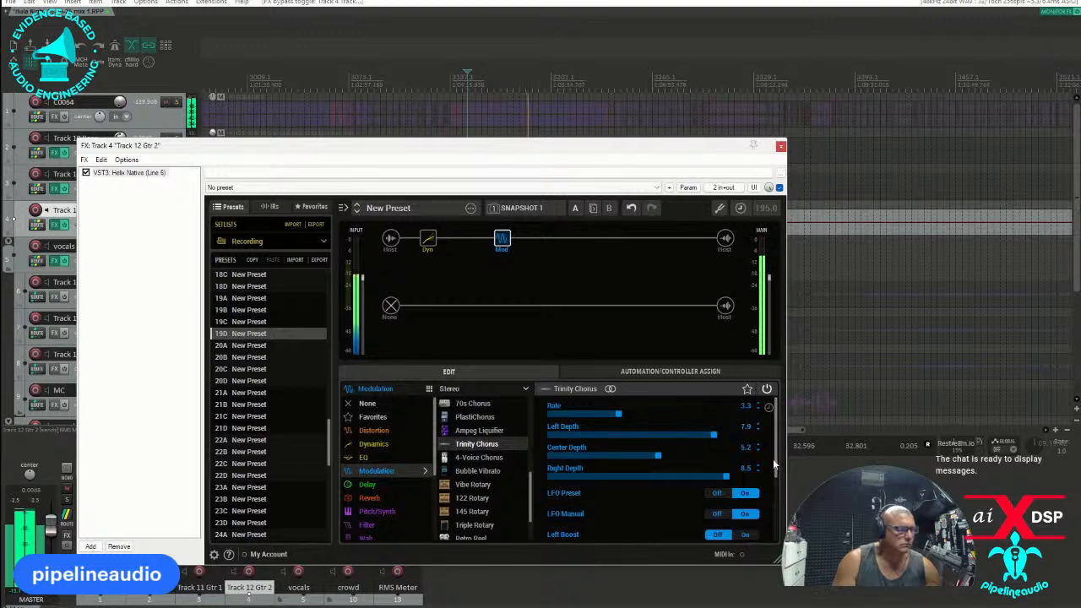
{"action": "left_click_drag", "start_coordinate": [775, 465], "coordinate": [780, 535]}
{"action": "left_click_drag", "start_coordinate": [654, 513], "coordinate": [601, 513]}
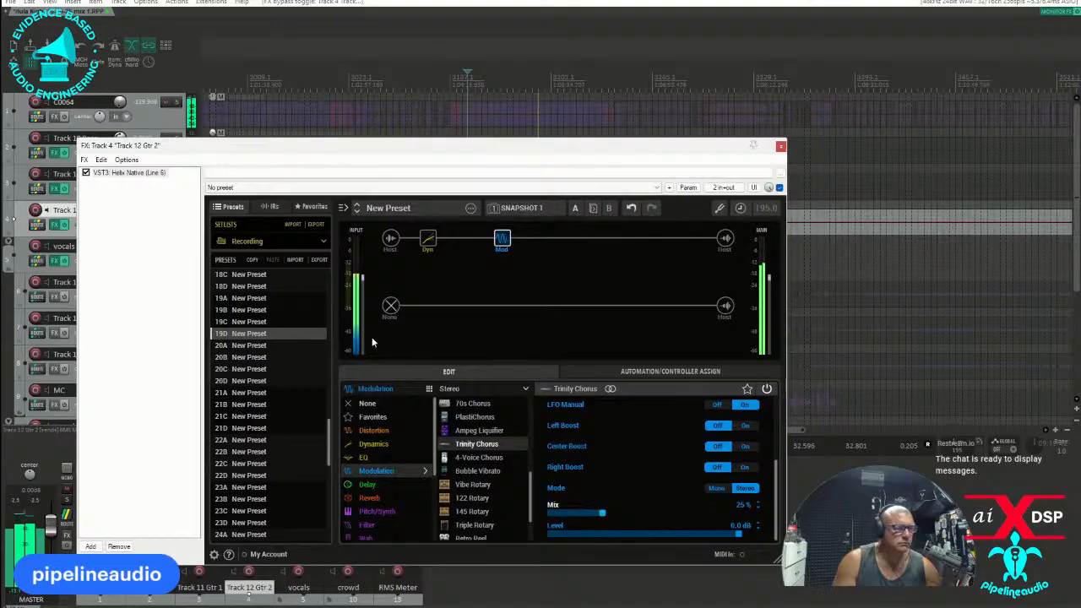
{"action": "left_click", "coordinate": [86, 173]}
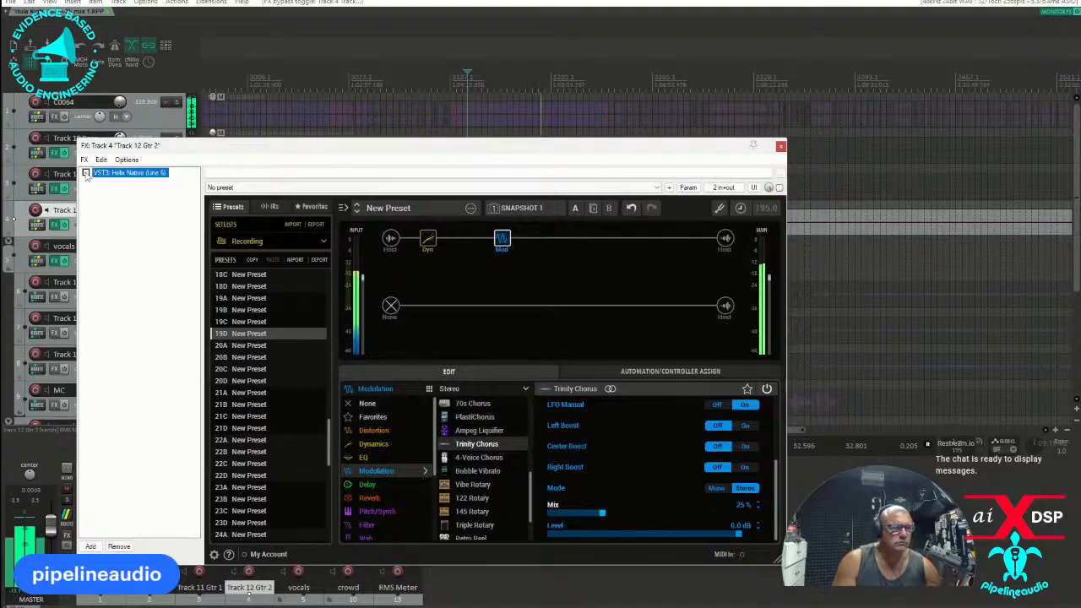
{"action": "left_click", "coordinate": [85, 173]}
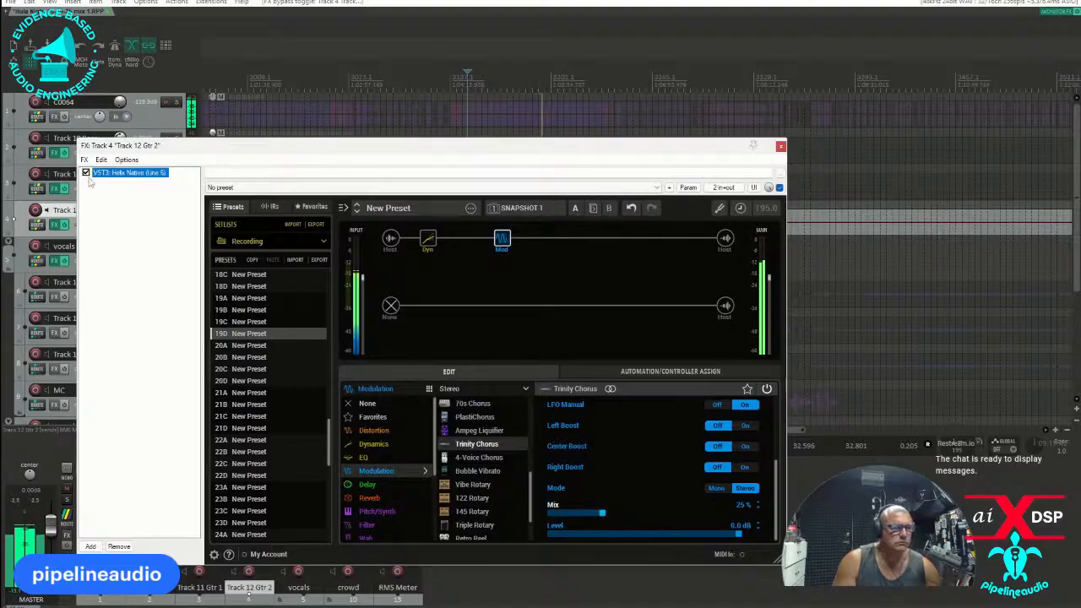
Add a stereo Dynamic Plate reverb directly after the chorus, with decay at 1.5 sec and mix at about 20%.
{"action": "left_click", "coordinate": [541, 240]}
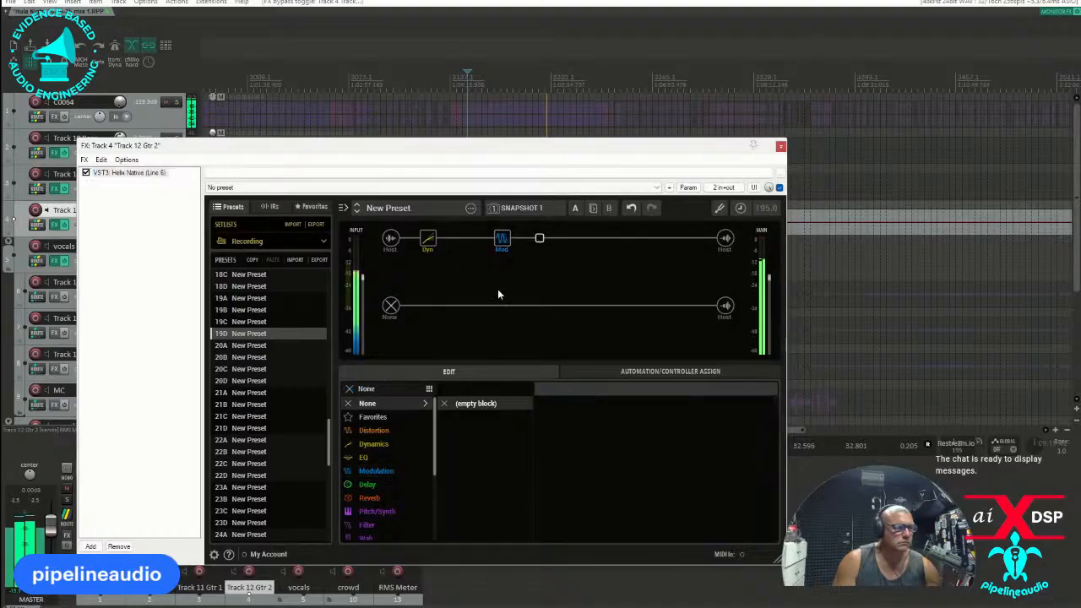
{"action": "left_click", "coordinate": [372, 498]}
{"action": "left_click", "coordinate": [525, 388]}
{"action": "left_click", "coordinate": [470, 412]}
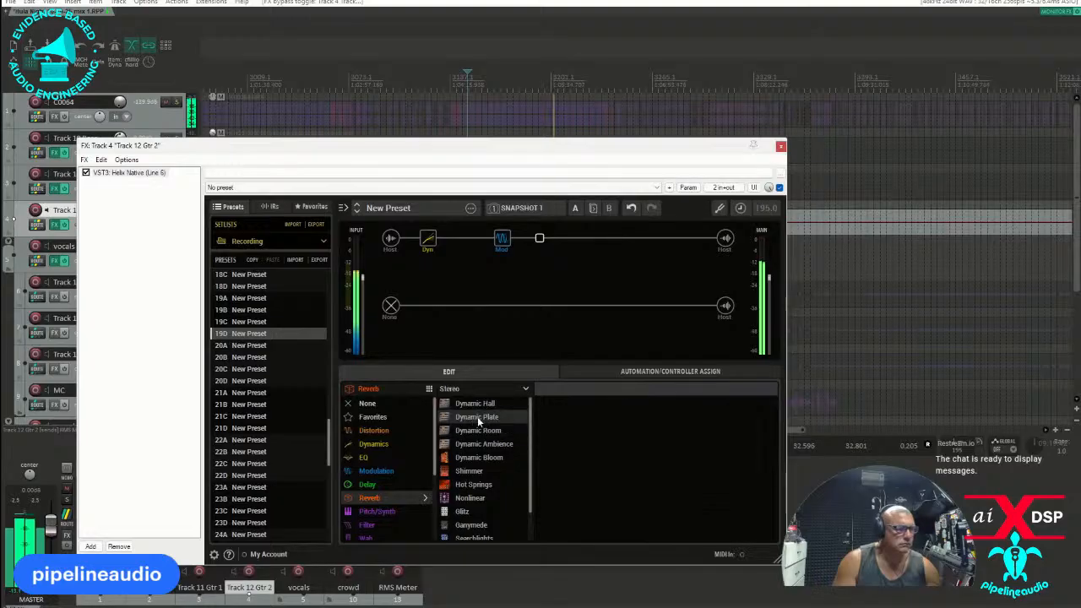
{"action": "left_click", "coordinate": [485, 418]}
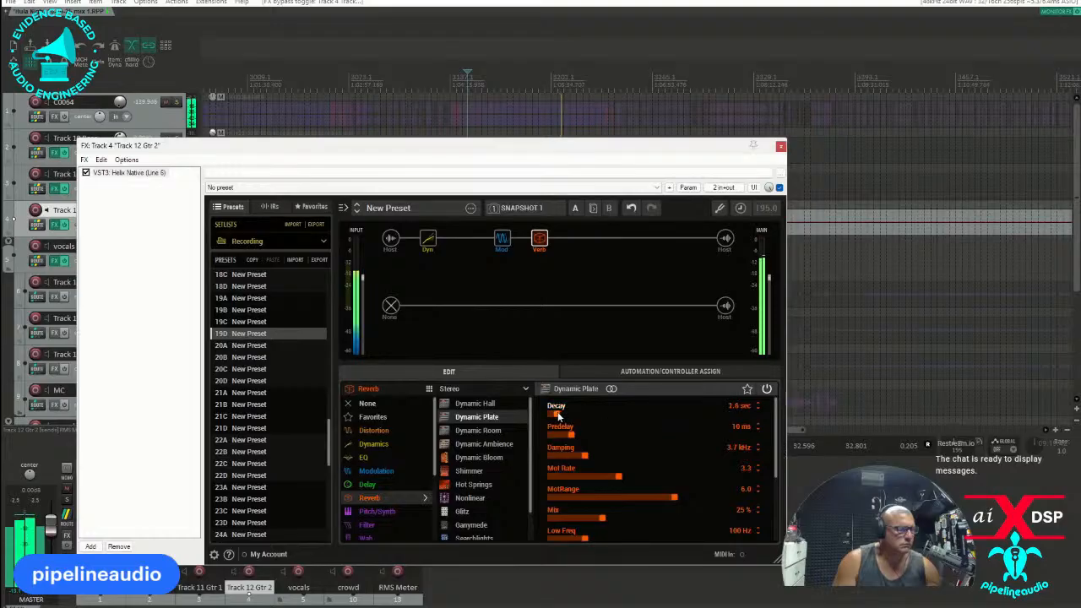
{"action": "left_click_drag", "start_coordinate": [603, 520], "coordinate": [592, 521]}
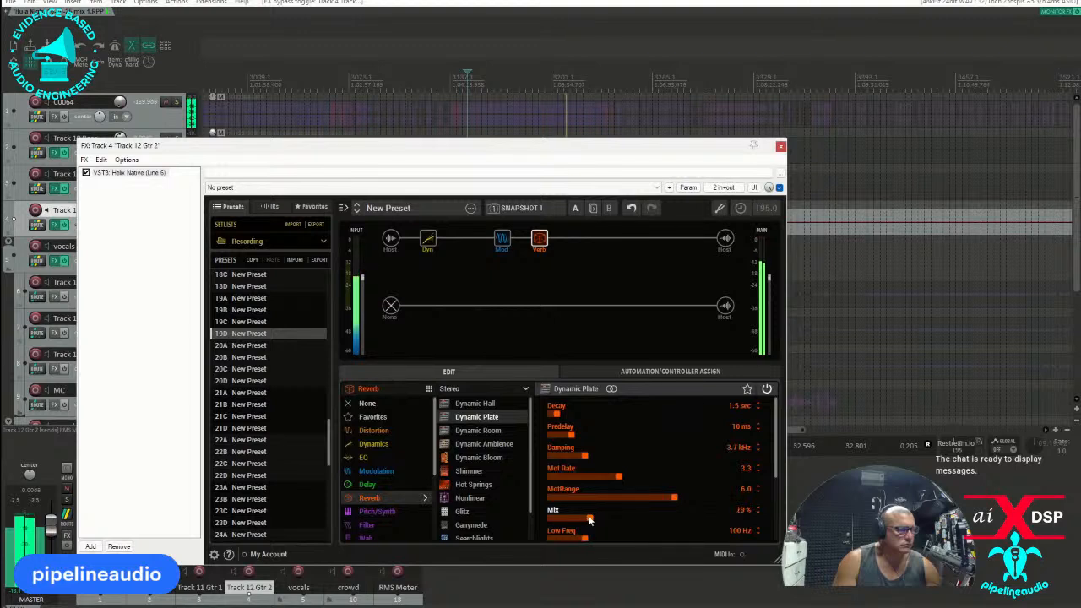
{"action": "left_click_drag", "start_coordinate": [592, 520], "coordinate": [588, 521]}
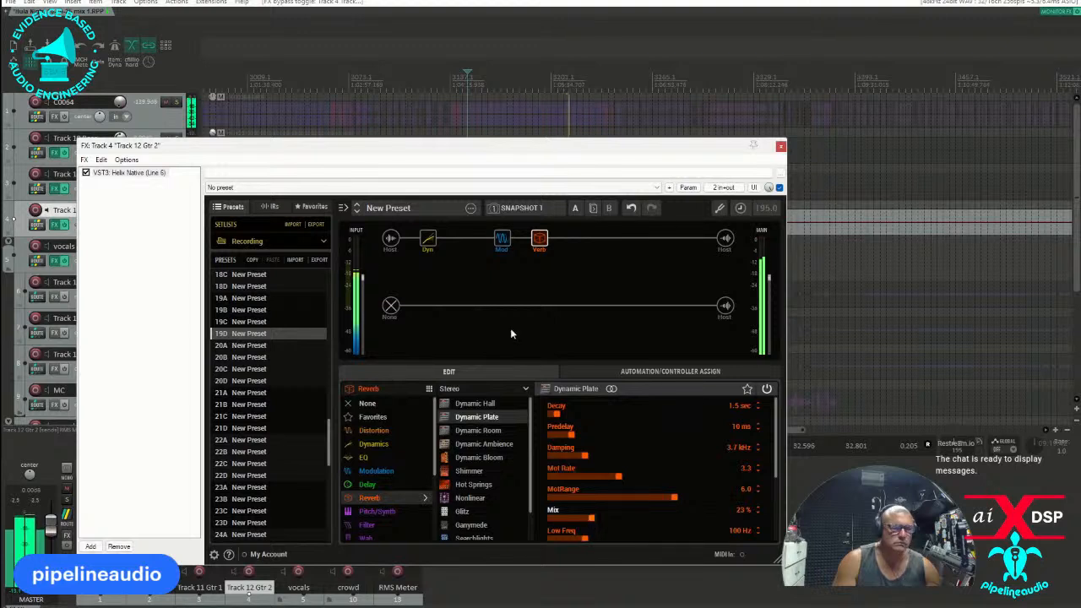
Add a mono Low and High Cut EQ between the dynamics and modulation blocks, with the low cut at about 203 Hz.
{"action": "left_click", "coordinate": [465, 239]}
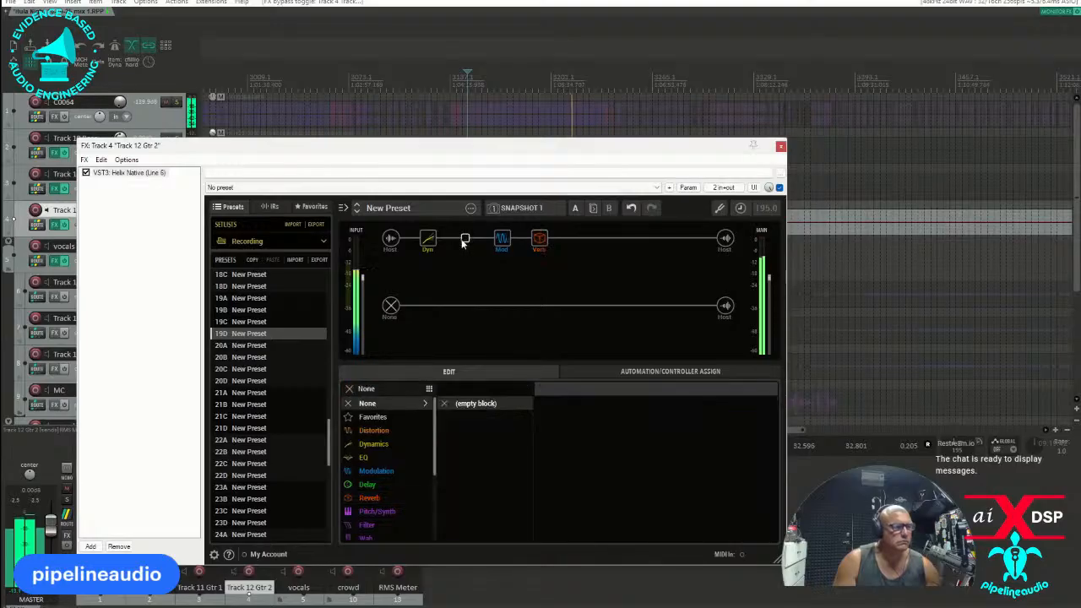
{"action": "left_click", "coordinate": [364, 457]}
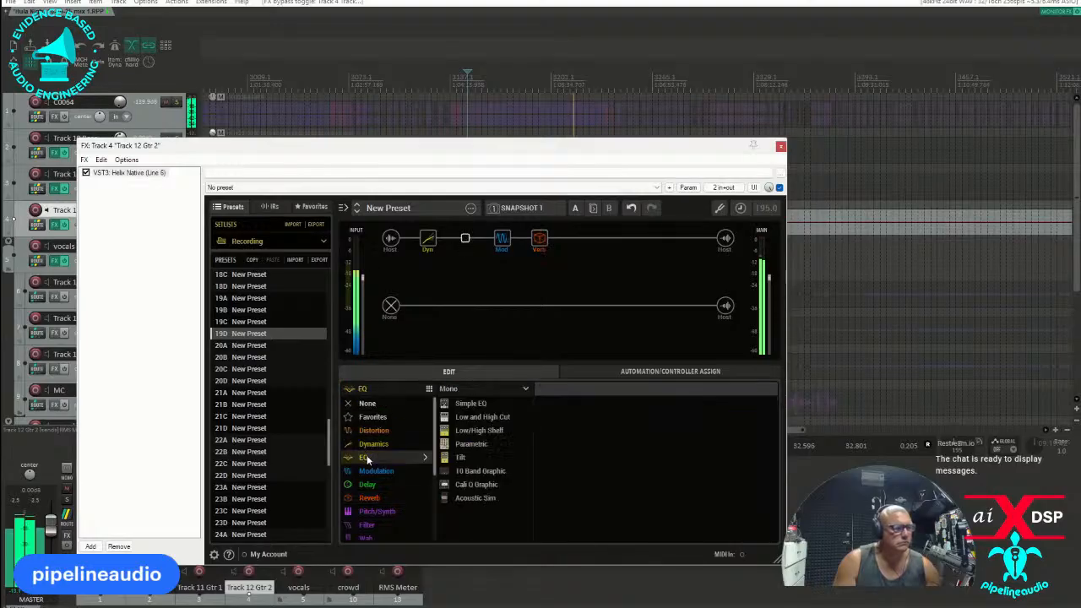
{"action": "left_click", "coordinate": [471, 418]}
{"action": "left_click_drag", "start_coordinate": [552, 414], "coordinate": [591, 419]}
{"action": "mouse_move", "coordinate": [534, 242]}
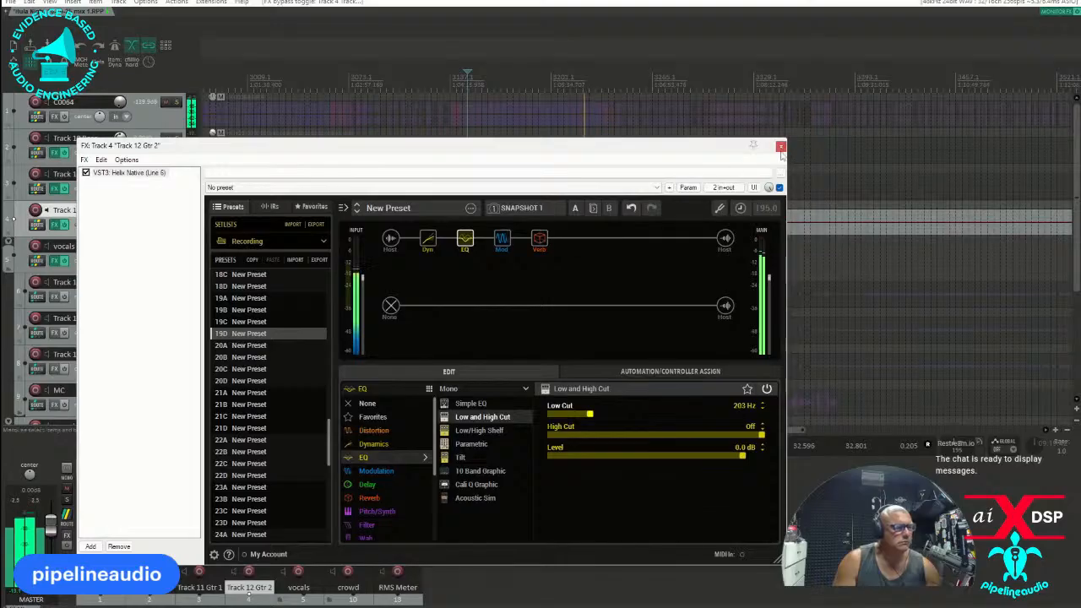
Add a stereo LA Studio Comp directly after the reverb block.
{"action": "left_click", "coordinate": [575, 240]}
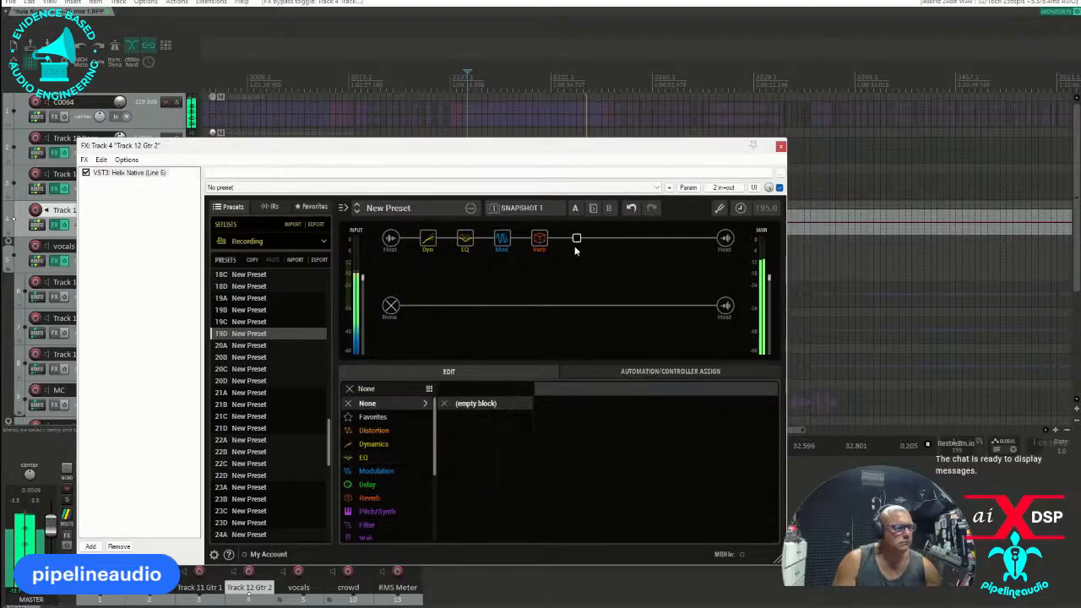
{"action": "left_click", "coordinate": [370, 445]}
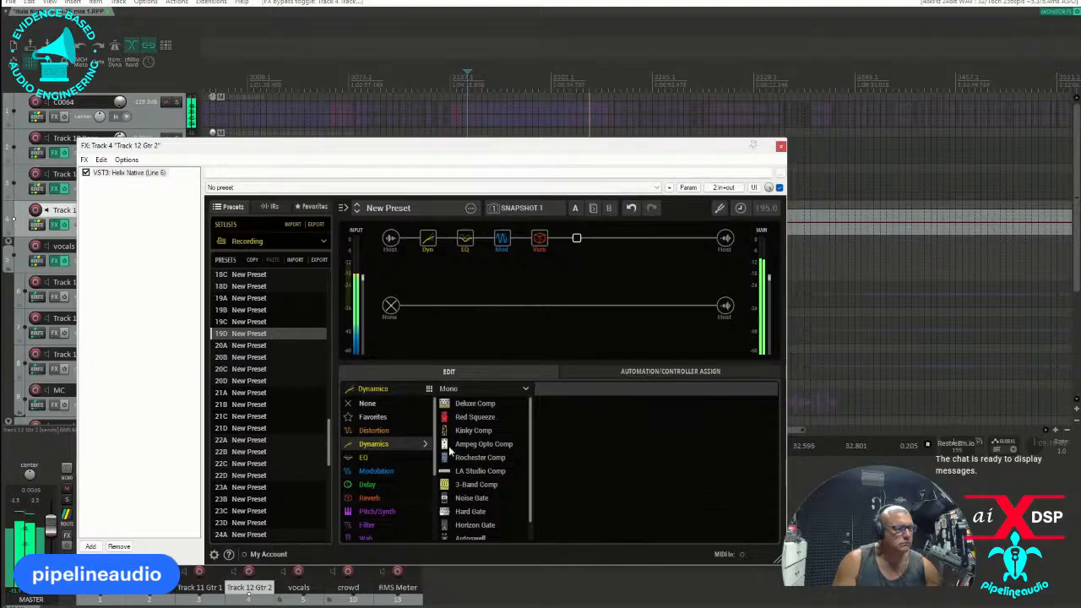
{"action": "left_click", "coordinate": [517, 387]}
{"action": "left_click", "coordinate": [456, 417]}
{"action": "left_click", "coordinate": [480, 470]}
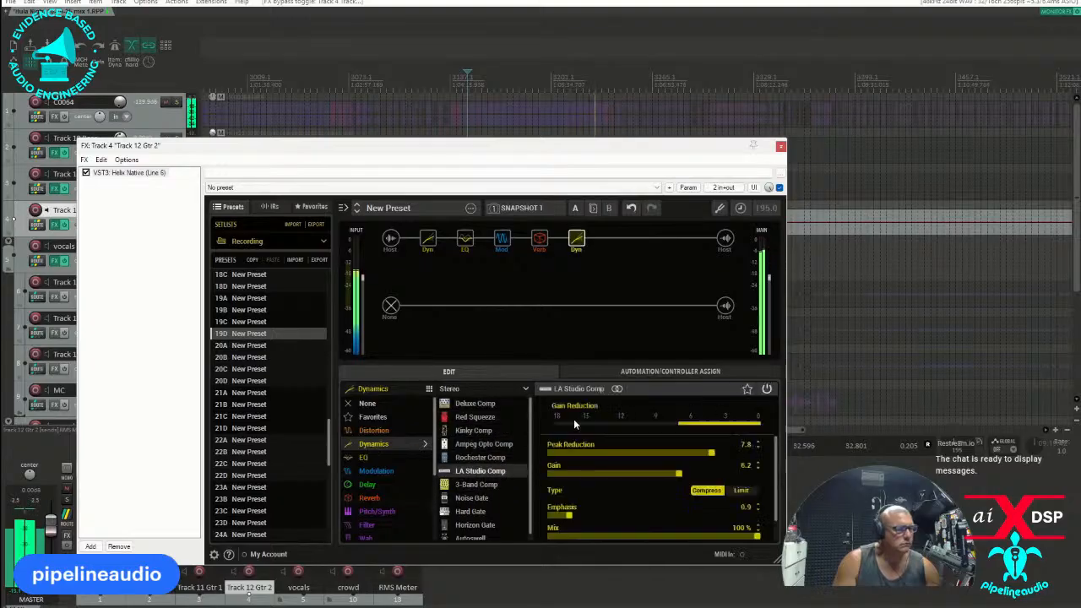
Set the LA Studio Comp's peak reduction to 5.1 and gain to 4.0, and close the effects window.
{"action": "left_click_drag", "start_coordinate": [711, 454], "coordinate": [680, 456]}
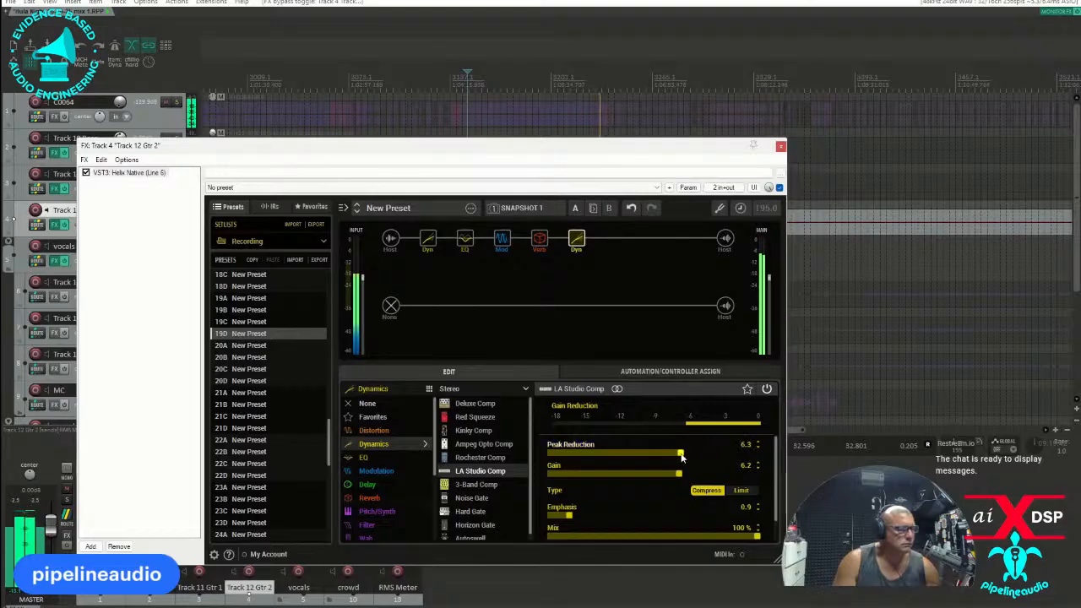
{"action": "left_click_drag", "start_coordinate": [674, 459], "coordinate": [645, 476]}
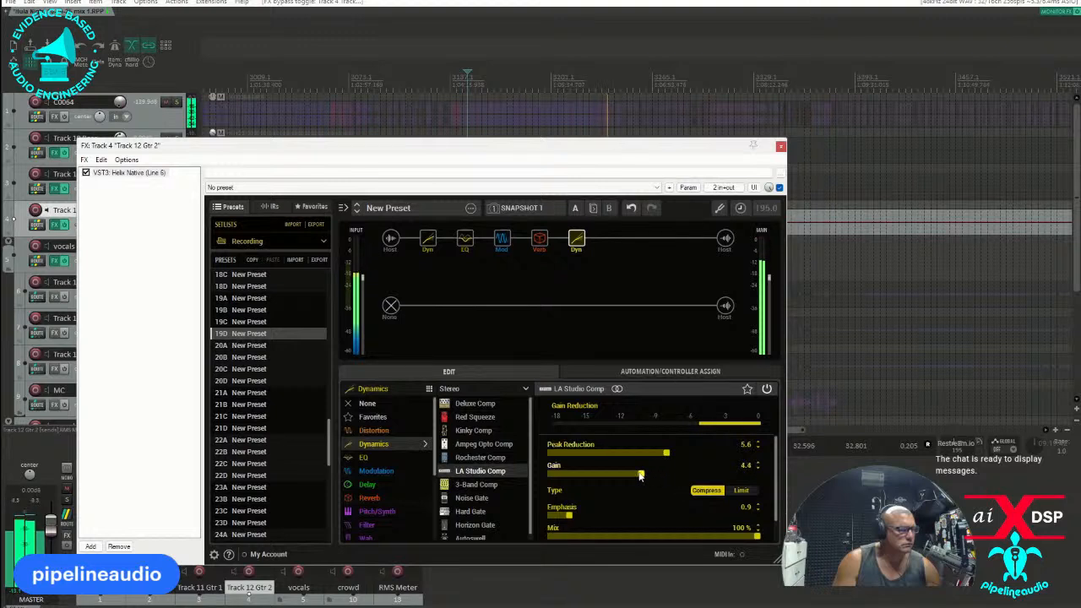
{"action": "left_click_drag", "start_coordinate": [639, 476], "coordinate": [656, 454]}
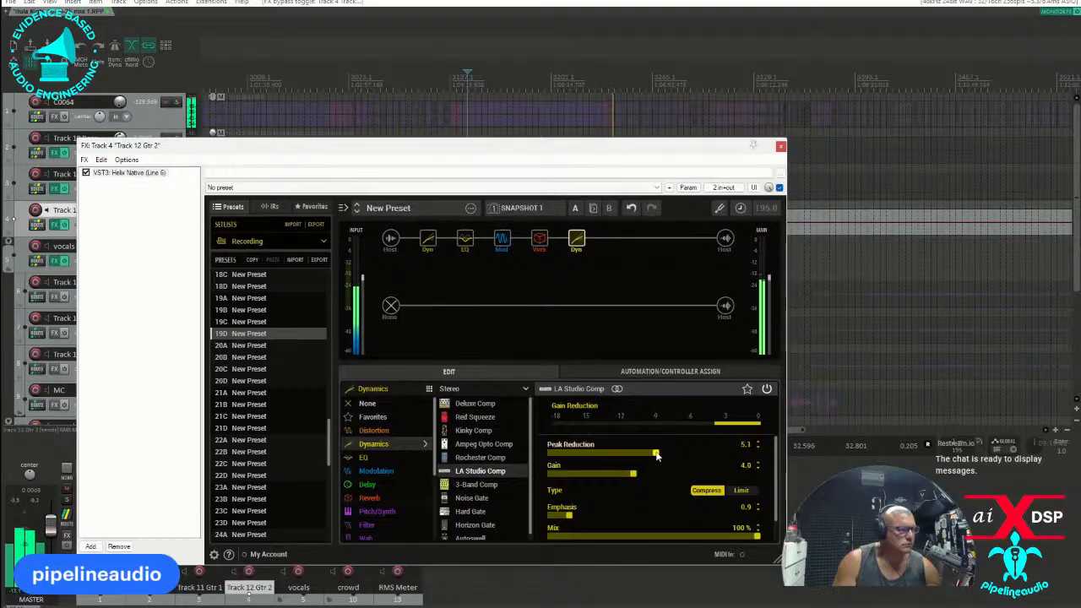
{"action": "left_click", "coordinate": [780, 148]}
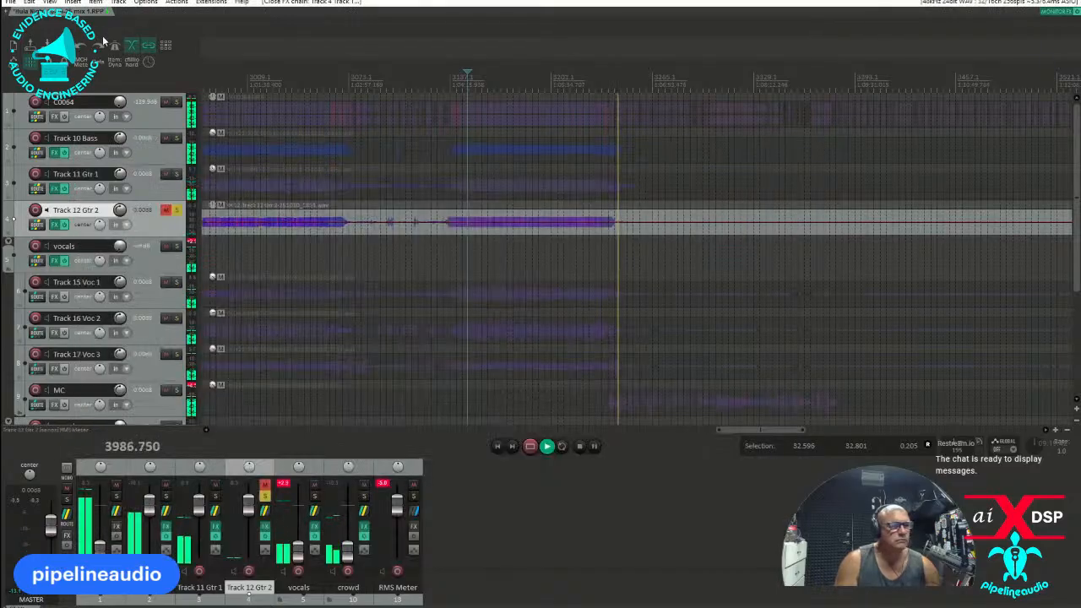
Bring up the Video Window, replay the song, take Track 12 Gtr 2 out of solo and mute, and compare the mix with it muted.
{"action": "left_click_drag", "start_coordinate": [2, 192], "coordinate": [781, 241]}
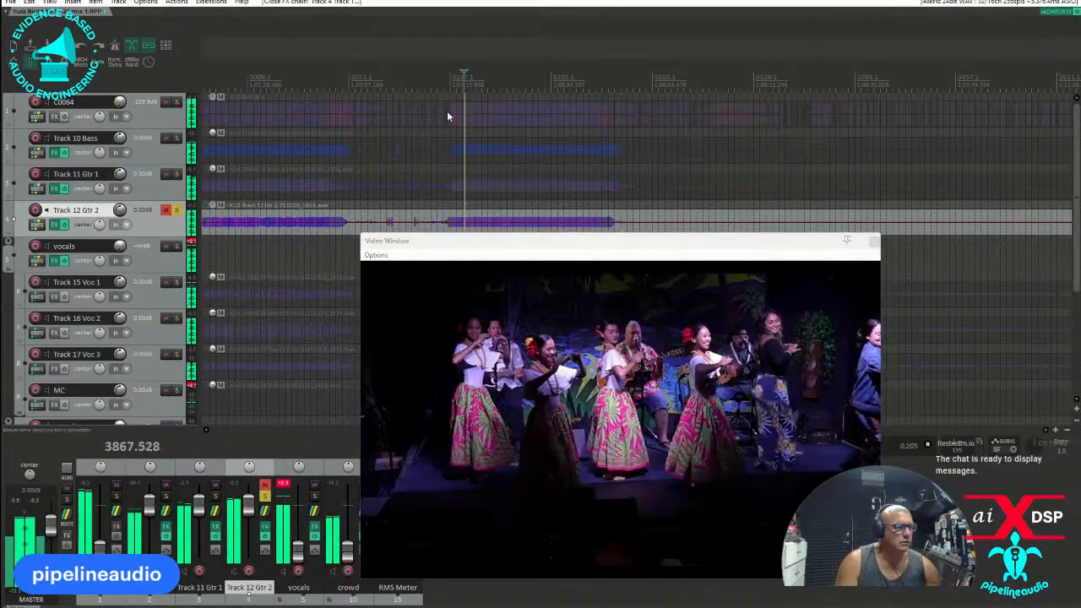
{"action": "left_click", "coordinate": [177, 209]}
{"action": "left_click", "coordinate": [166, 209]}
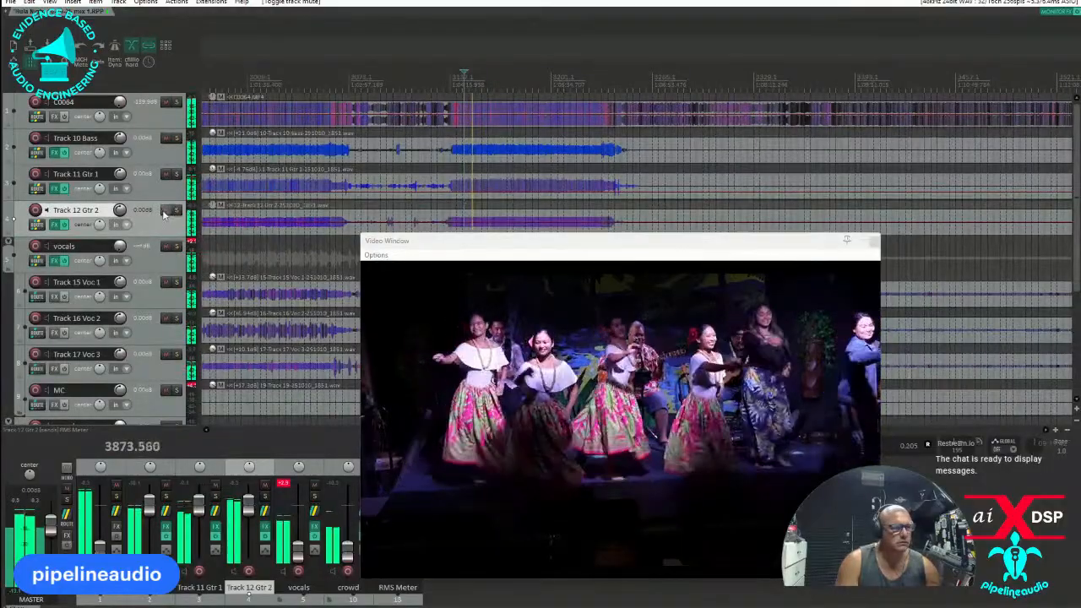
{"action": "left_click", "coordinate": [166, 211]}
{"action": "left_click", "coordinate": [165, 211]}
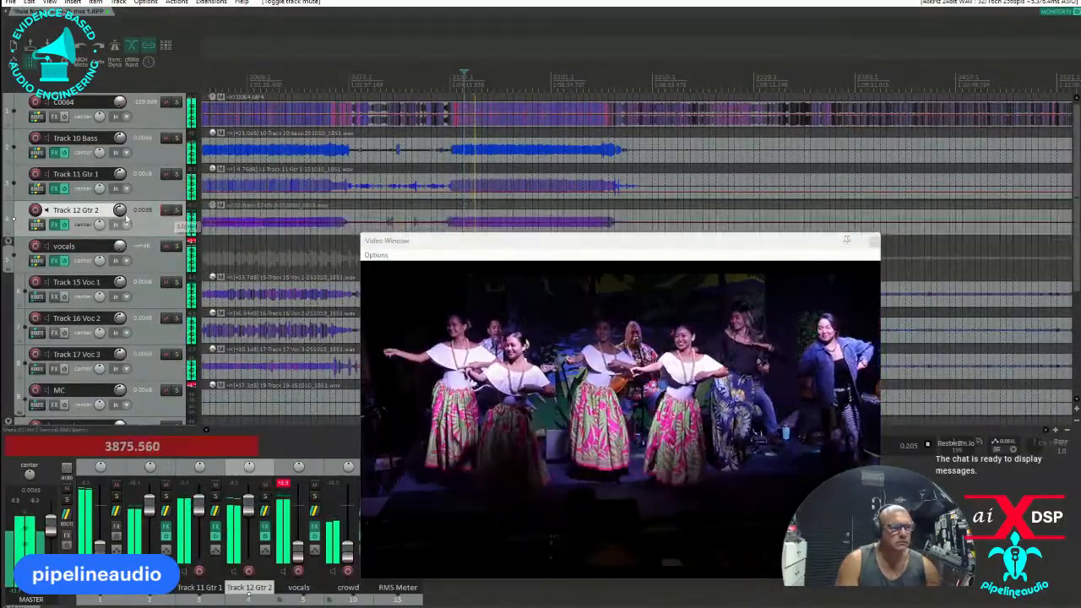
Lower Track 12 Gtr 2 to about -7.8 dB and pan both guitar tracks off centre.
{"action": "scroll", "coordinate": [128, 219], "scroll_direction": "down", "scroll_amount": 5}
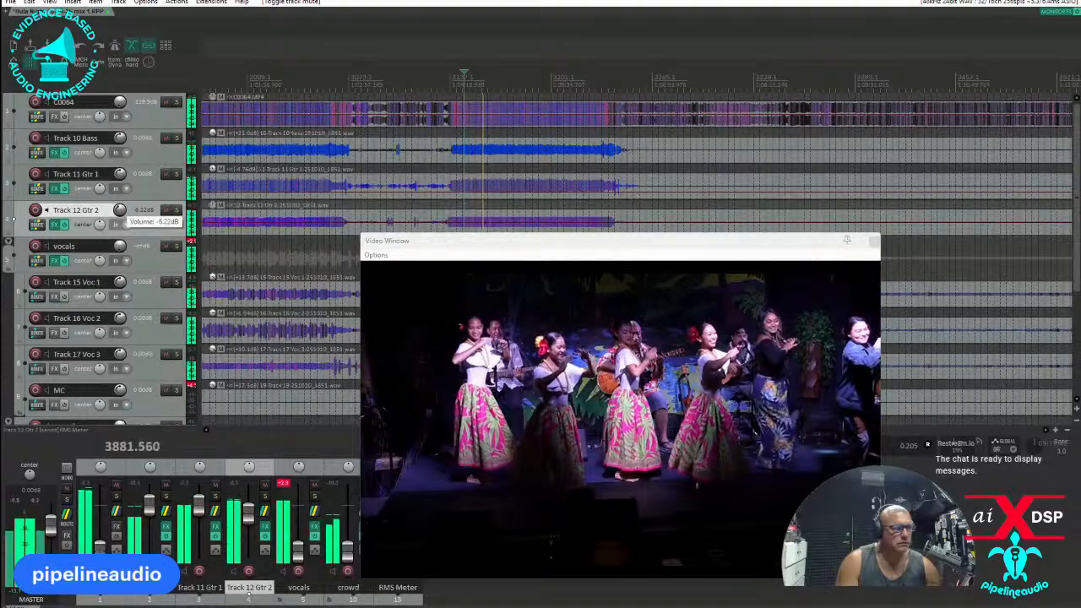
{"action": "left_click_drag", "start_coordinate": [120, 210], "coordinate": [119, 214]}
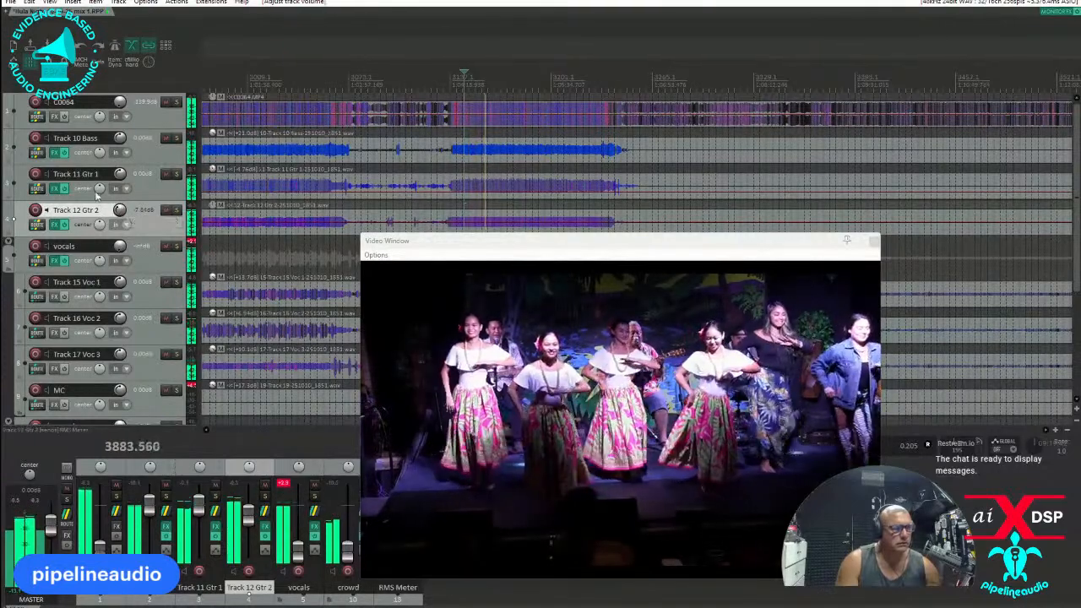
{"action": "left_click_drag", "start_coordinate": [99, 191], "coordinate": [100, 224]}
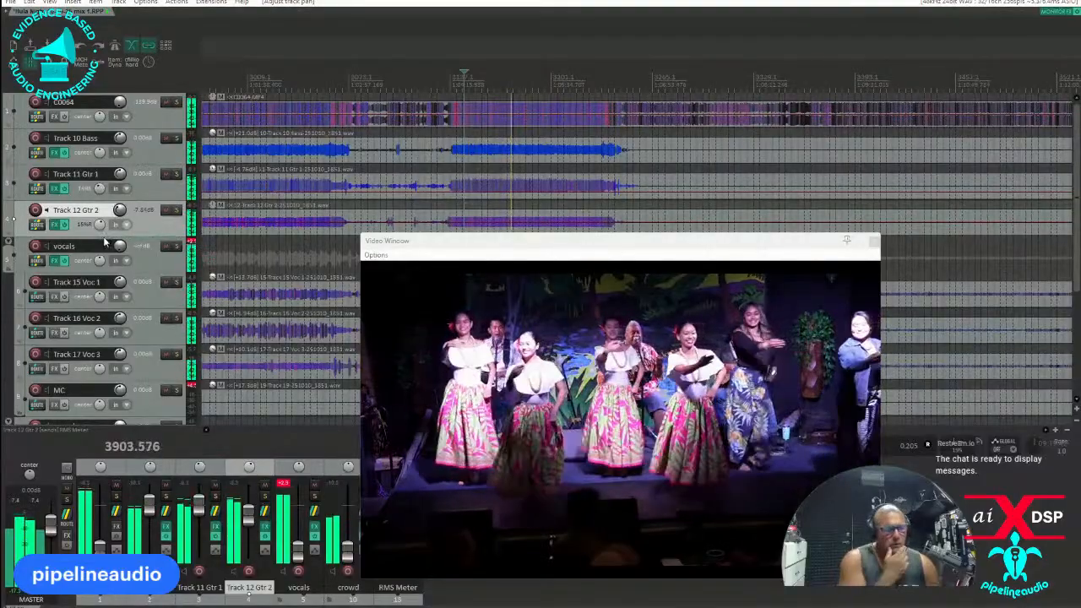
Restart playback from just before the song's start and move the Video Window clear of the track waveforms.
{"action": "left_click_drag", "start_coordinate": [534, 244], "coordinate": [601, 251]}
{"action": "left_click", "coordinate": [456, 75]}
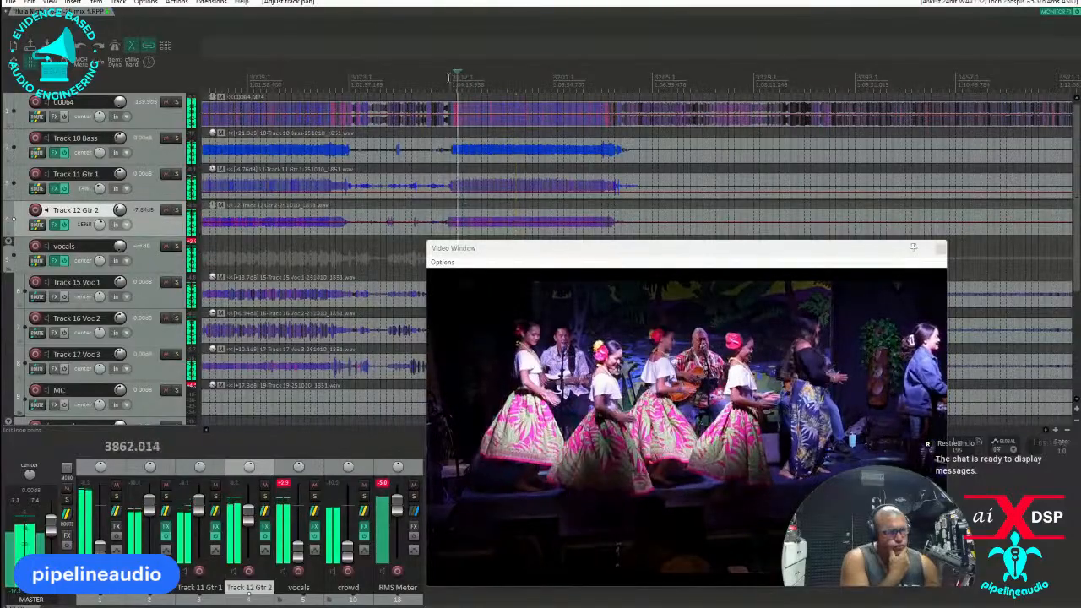
{"action": "left_click_drag", "start_coordinate": [508, 248], "coordinate": [666, 240]}
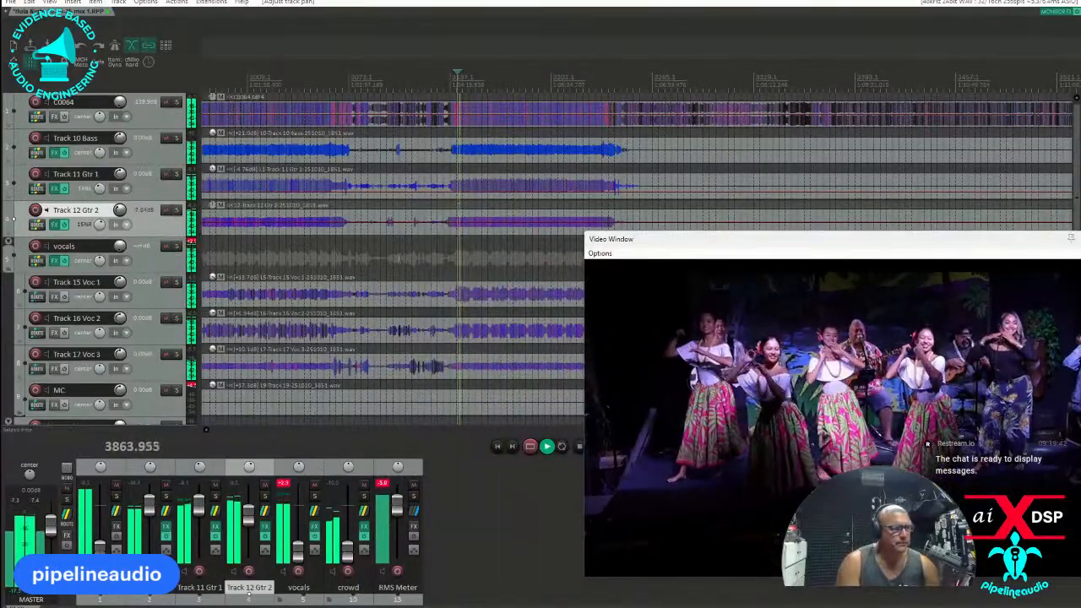
Add the VST3 versions of IC Intuition Compressor and Dynamic EQ to Track 16 Voc 2.
{"action": "left_click", "coordinate": [57, 332]}
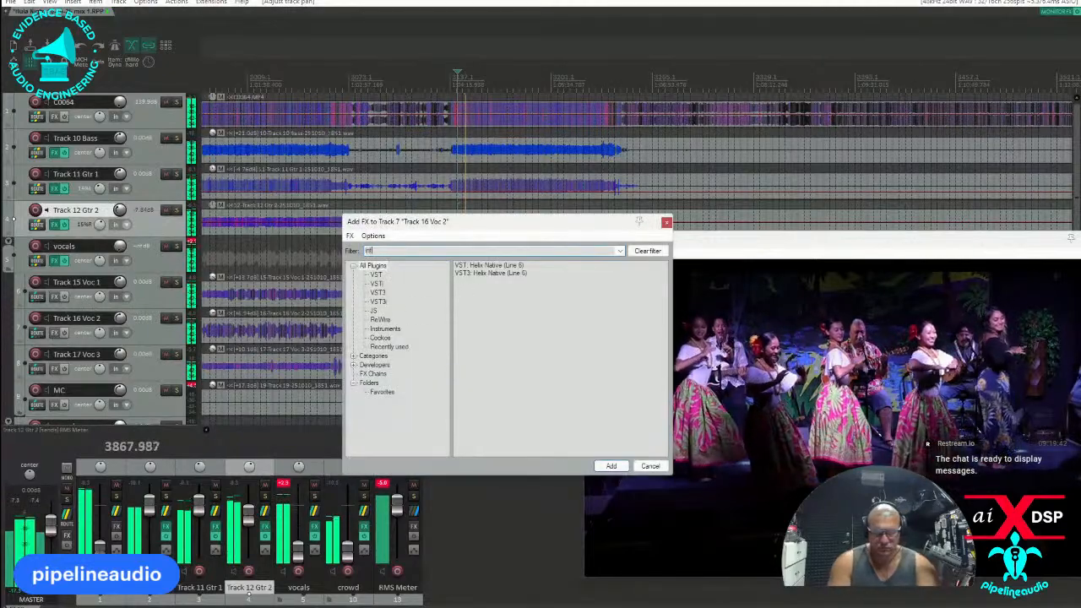
{"action": "double_click", "coordinate": [480, 274]}
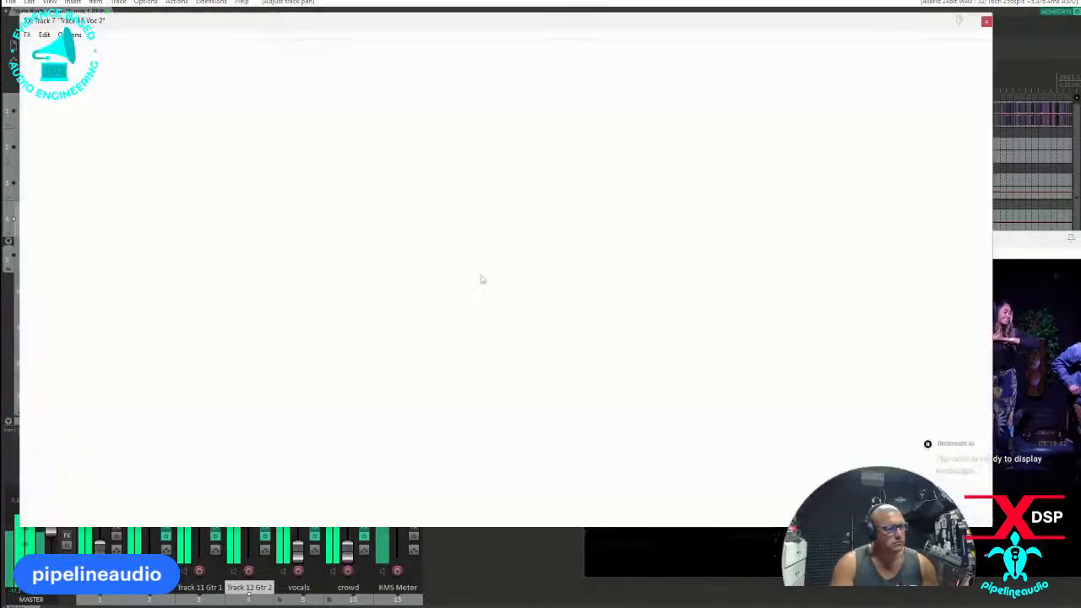
{"action": "left_click", "coordinate": [34, 394]}
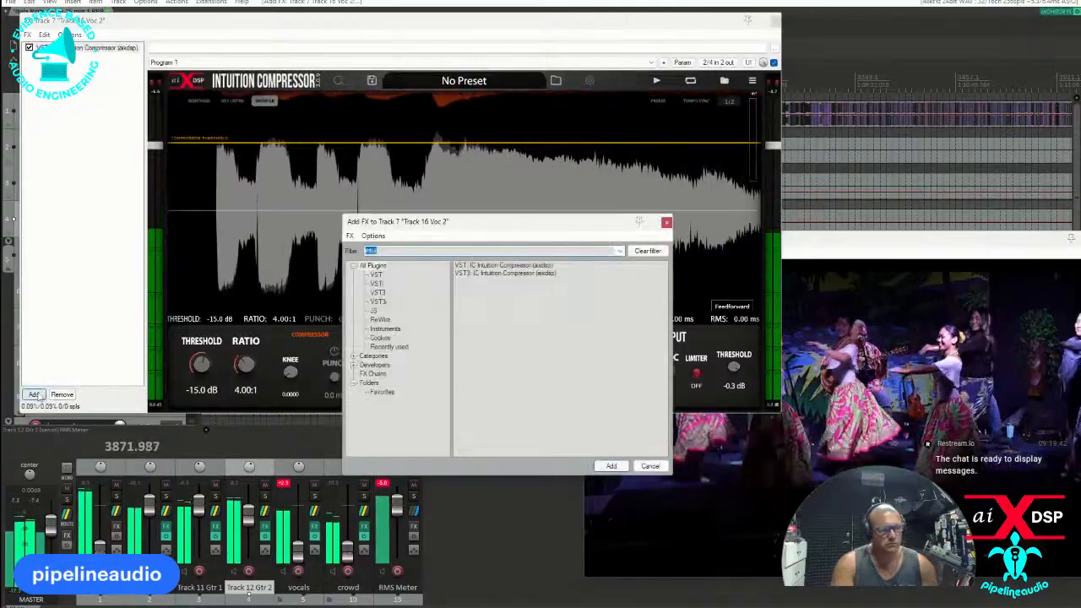
{"action": "type", "text": "dynam"}
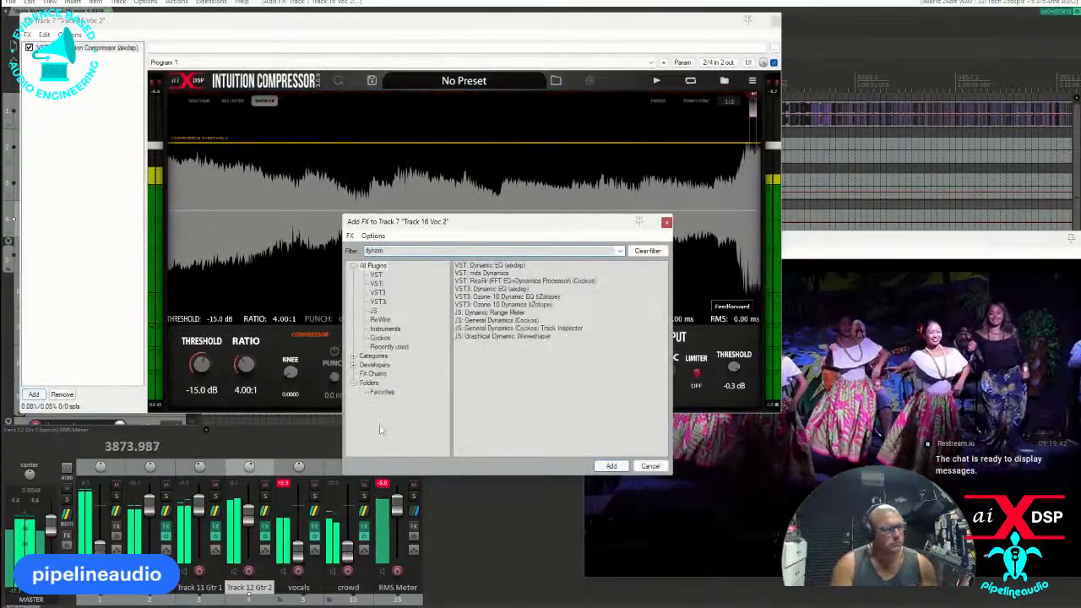
{"action": "double_click", "coordinate": [478, 289]}
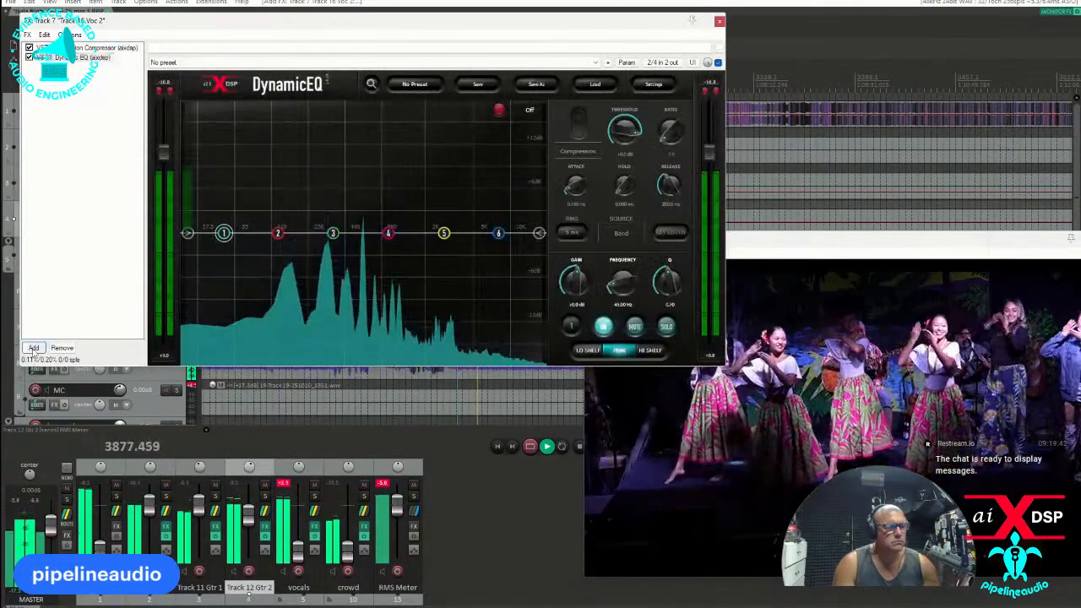
Add the VST3 XCTR after Dynamic EQ, bypass the vocals track's effects, and show the Dynamic EQ on Track 16 Voc 2.
{"action": "left_click", "coordinate": [34, 348]}
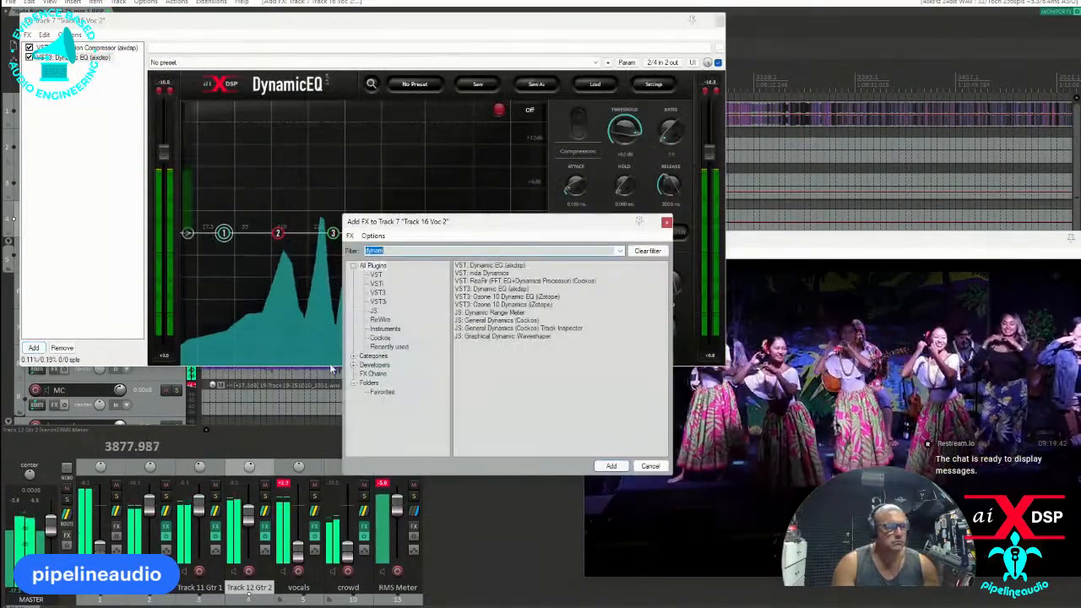
{"action": "type", "text": "xctr"}
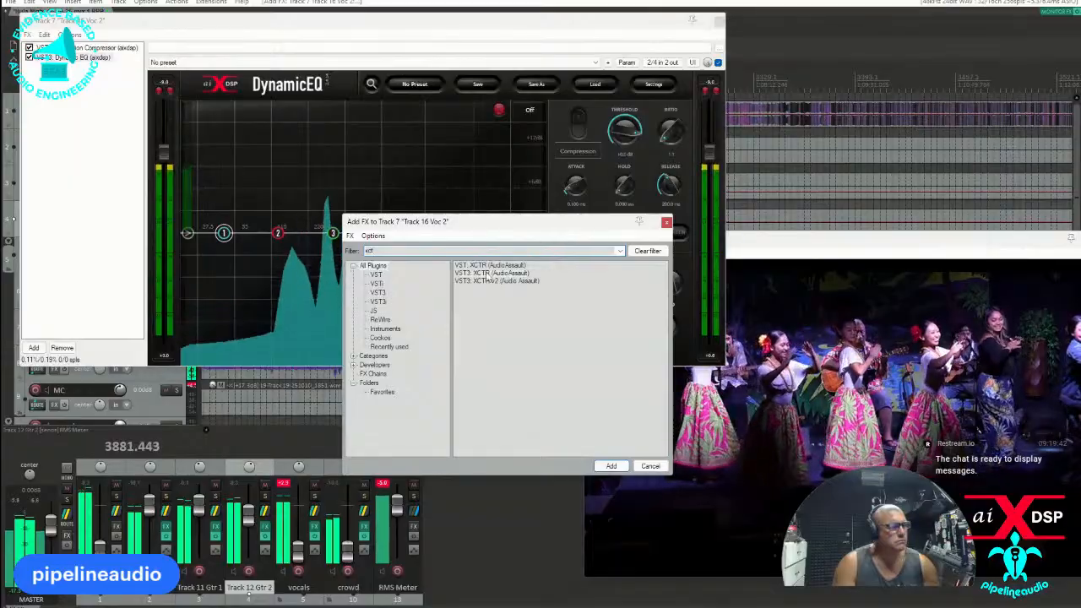
{"action": "key", "text": "Return"}
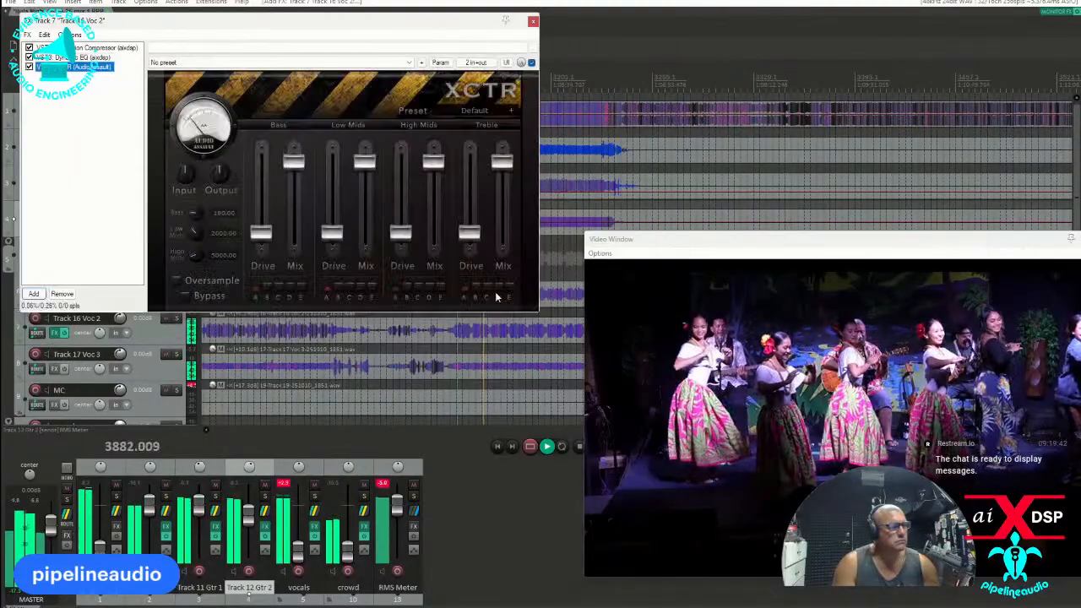
{"action": "left_click_drag", "start_coordinate": [145, 25], "coordinate": [405, 171]}
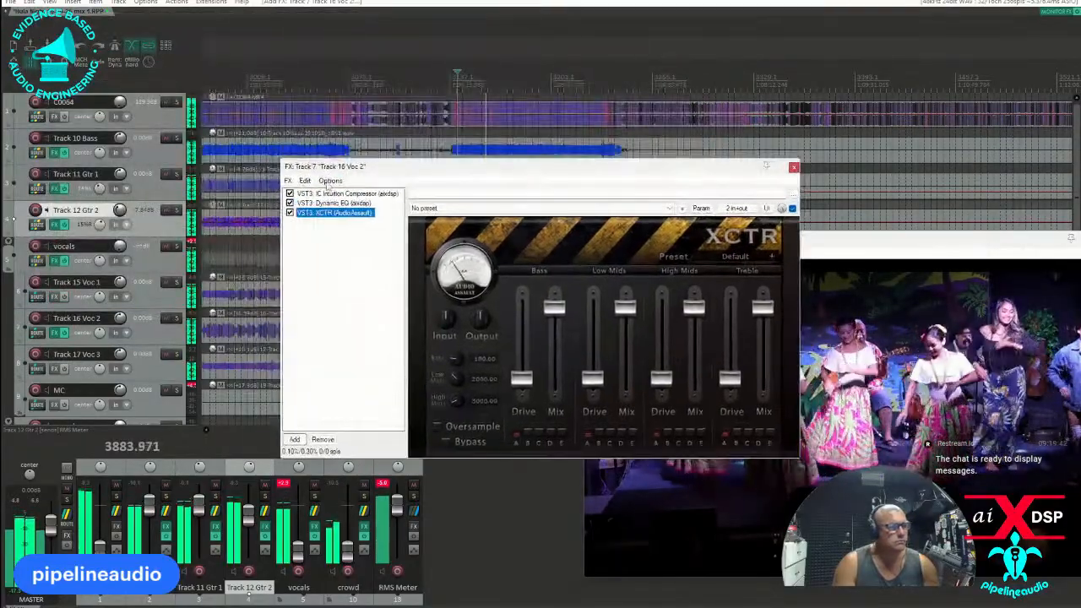
{"action": "left_click", "coordinate": [64, 261]}
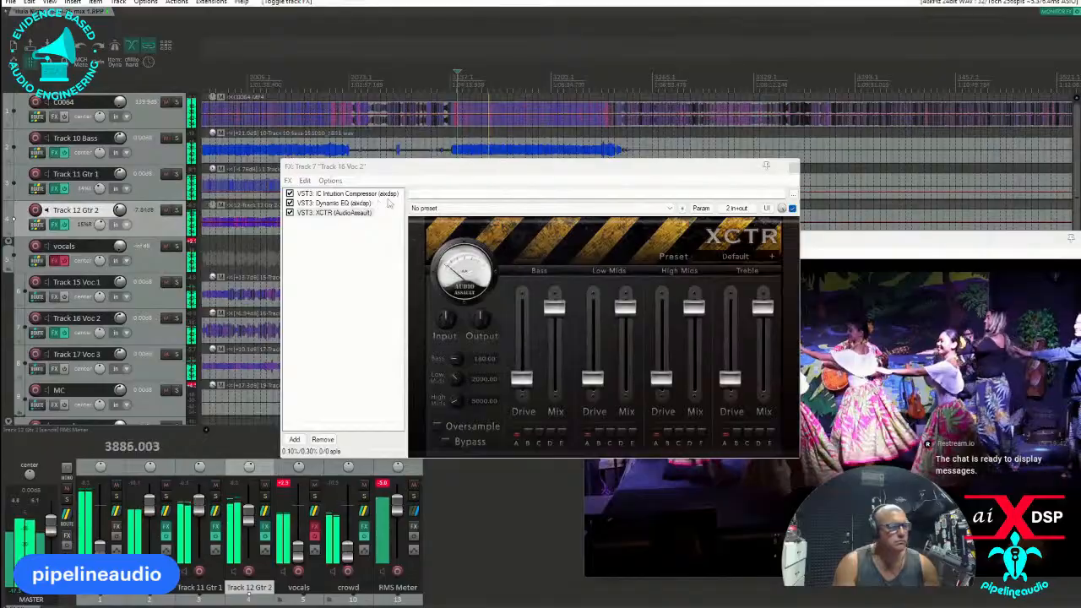
{"action": "left_click", "coordinate": [334, 204]}
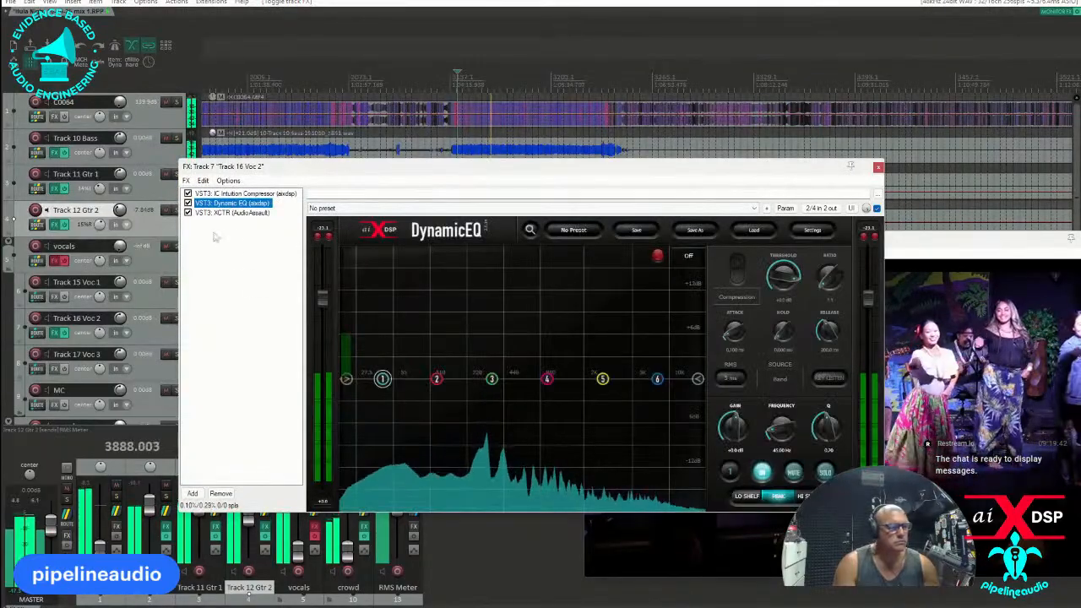
Insert a new track below the vocals track and name it Plate.
{"action": "right_click", "coordinate": [149, 263]}
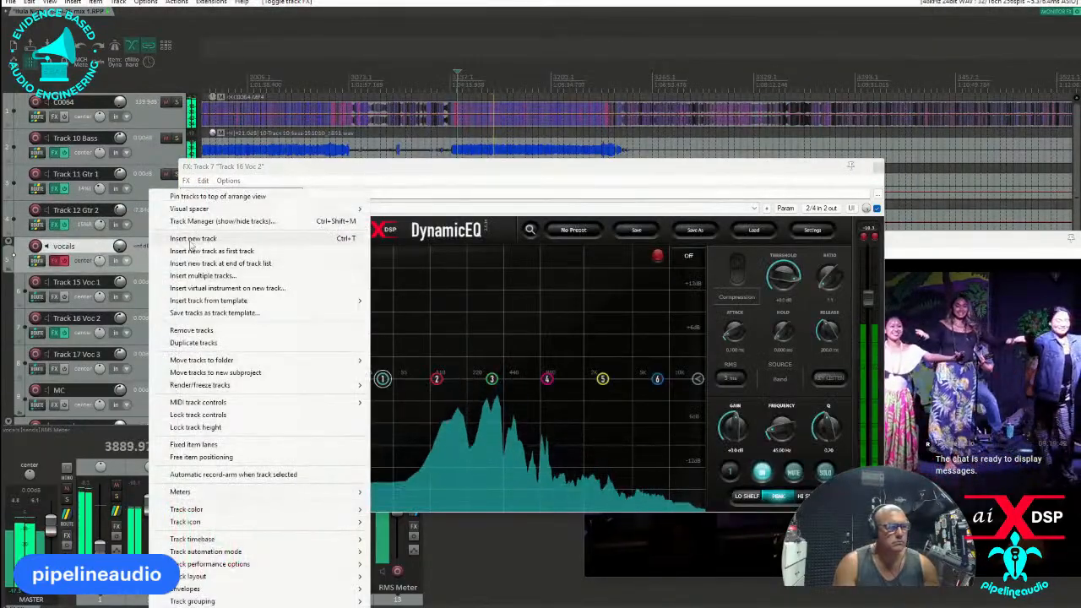
{"action": "left_click", "coordinate": [194, 208]}
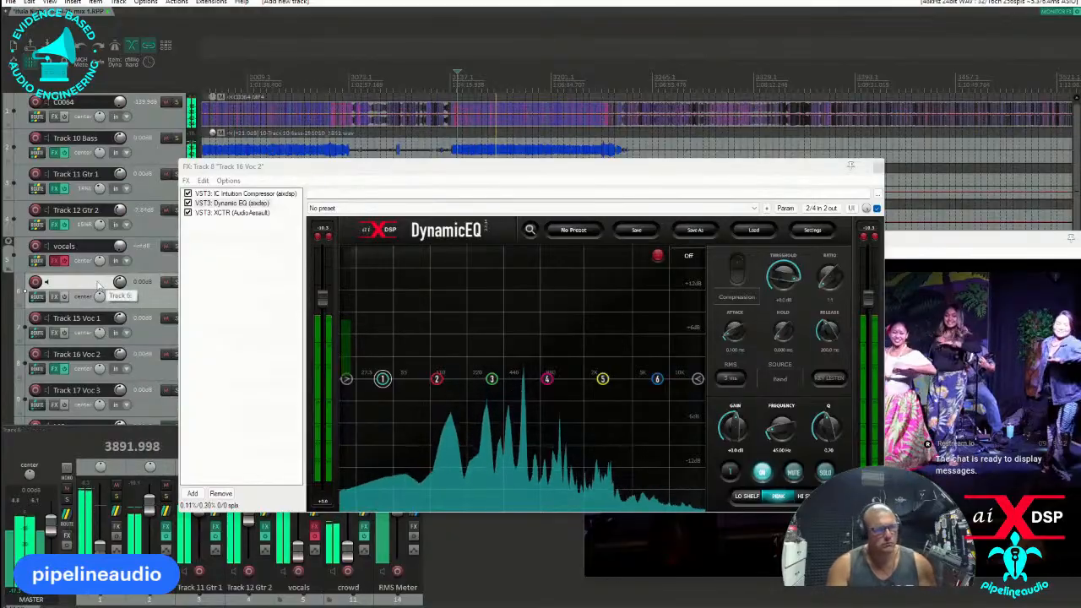
{"action": "double_click", "coordinate": [105, 282]}
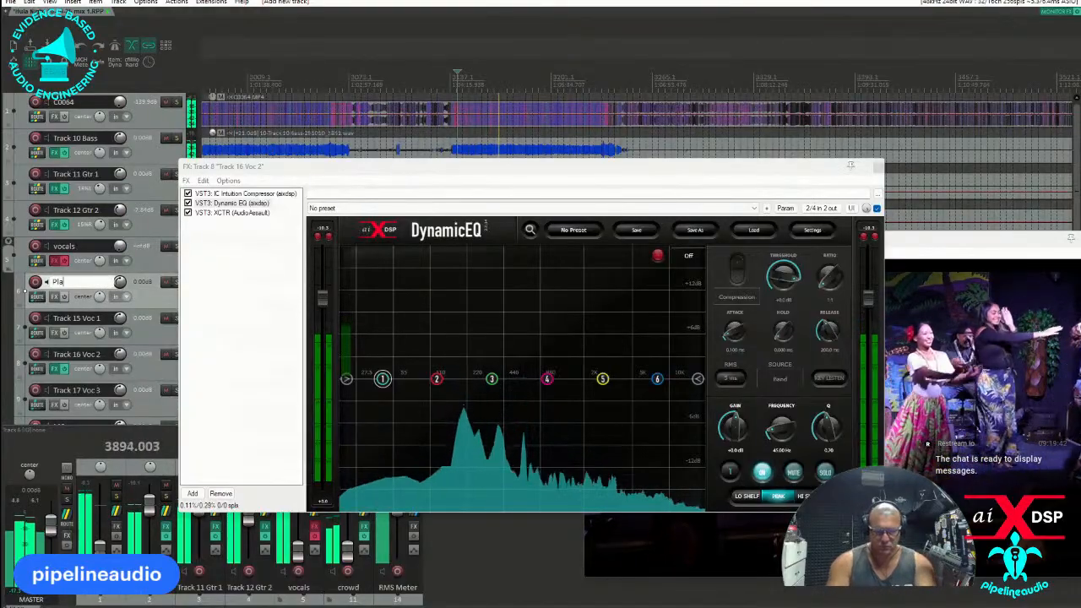
{"action": "type", "text": "Plate"}
Add the VST3 Iconic Reverb to the Plate track.
{"action": "left_click", "coordinate": [54, 296]}
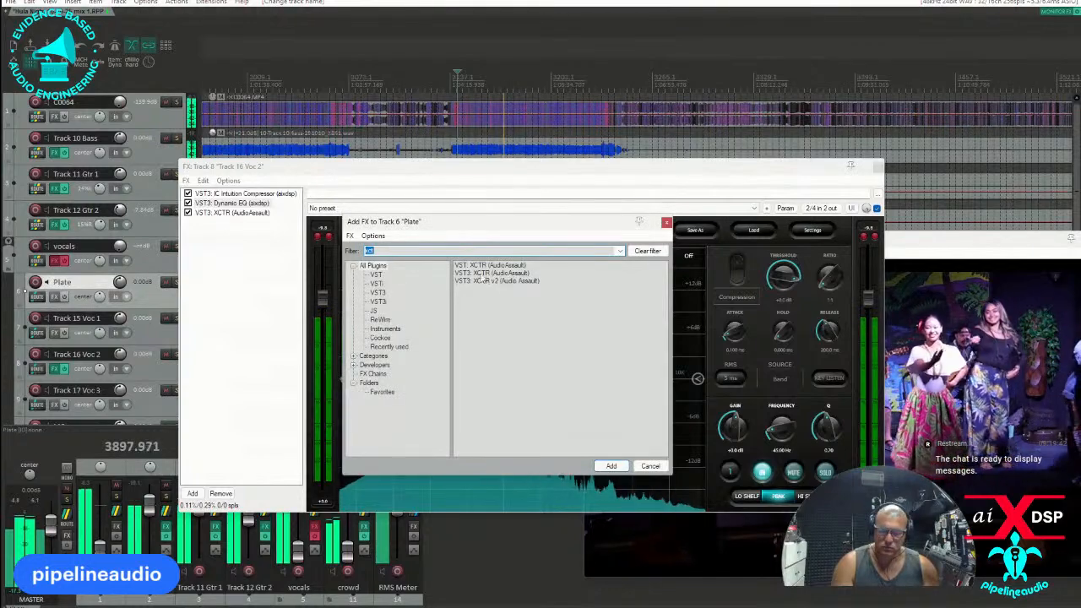
{"action": "type", "text": "comp"}
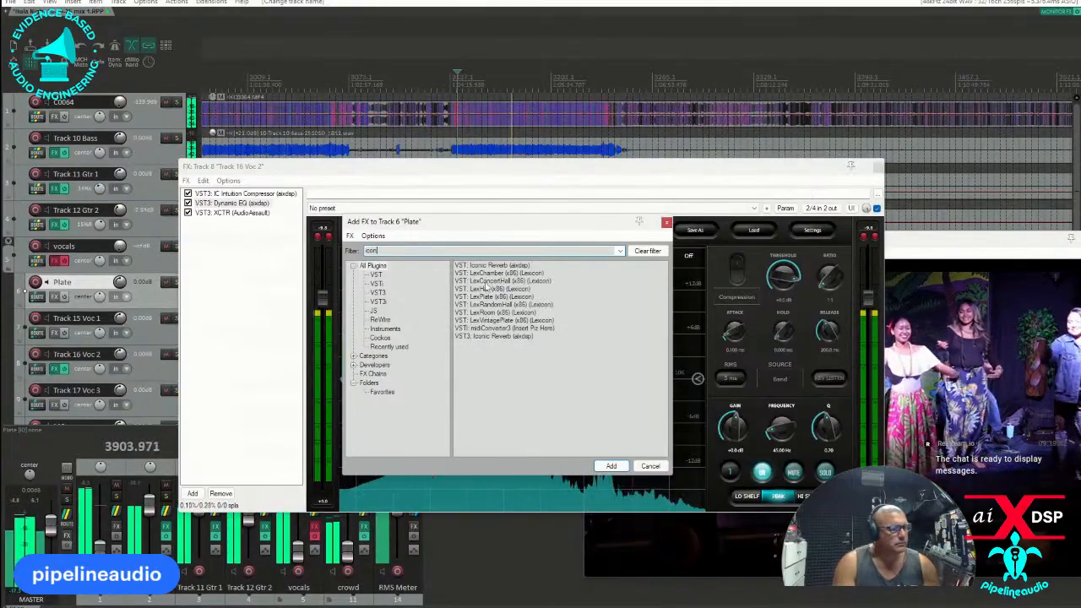
{"action": "double_click", "coordinate": [490, 337]}
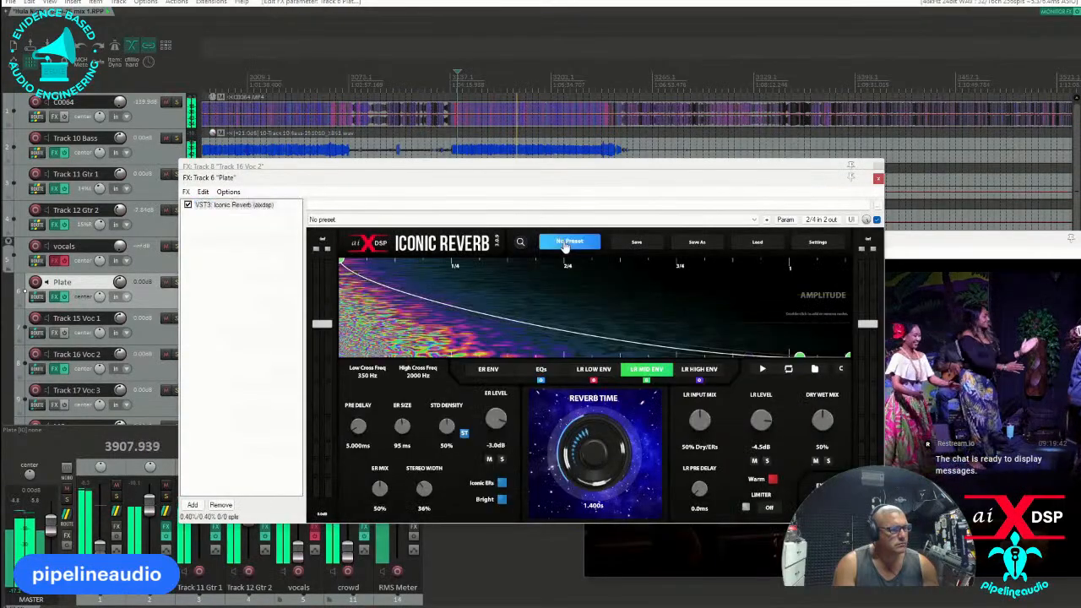
Load the factory preset GoldPlateMod in the Plate track's Iconic Reverb and close its effects window.
{"action": "left_click", "coordinate": [564, 243]}
{"action": "mouse_move", "coordinate": [564, 258]}
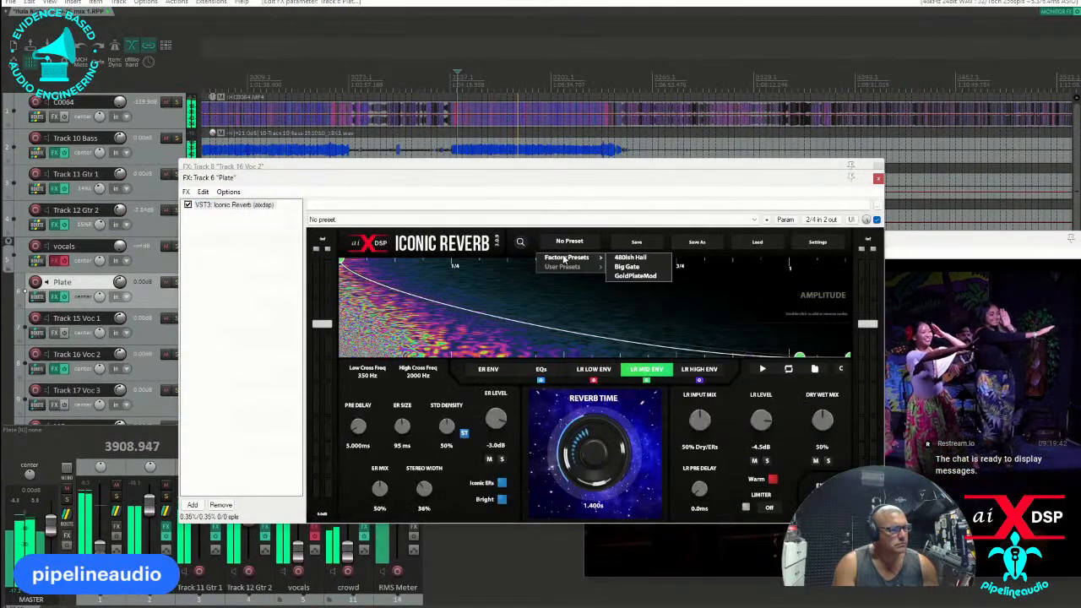
{"action": "left_click", "coordinate": [629, 276]}
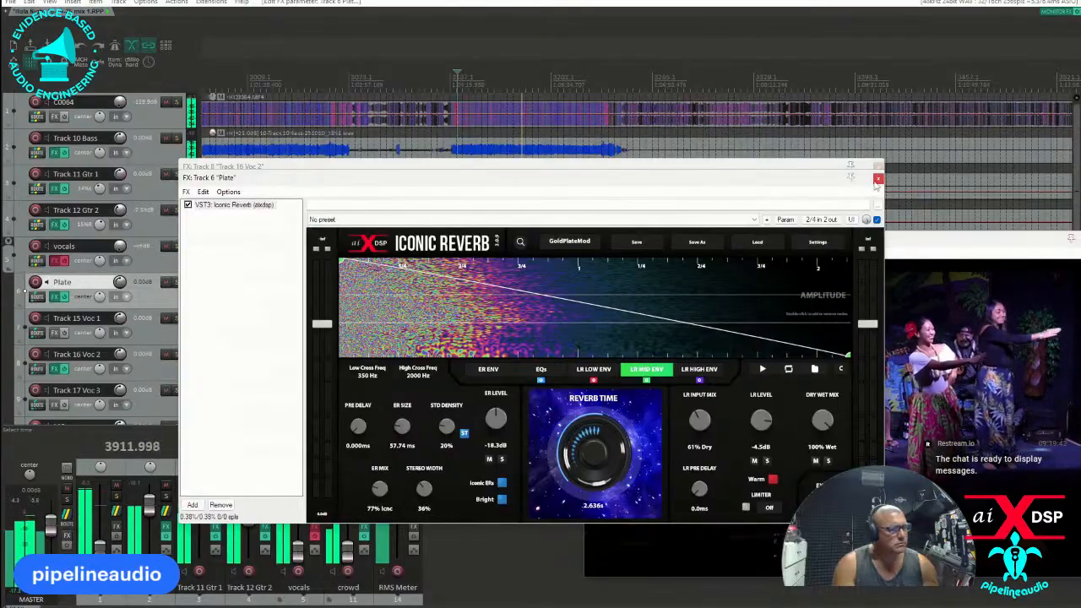
{"action": "left_click", "coordinate": [878, 179]}
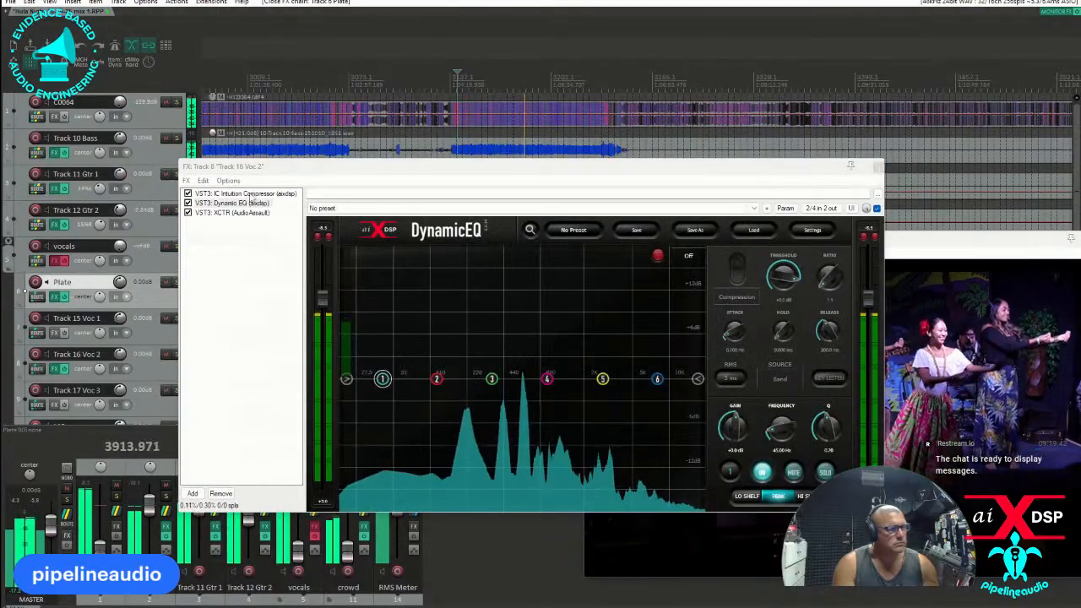
Turn Track 17 Voc 3 down to -inf dB, turn Track 15 Voc 1 far down, and adjust the vocals track's volume.
{"action": "left_click_drag", "start_coordinate": [268, 168], "coordinate": [411, 206]}
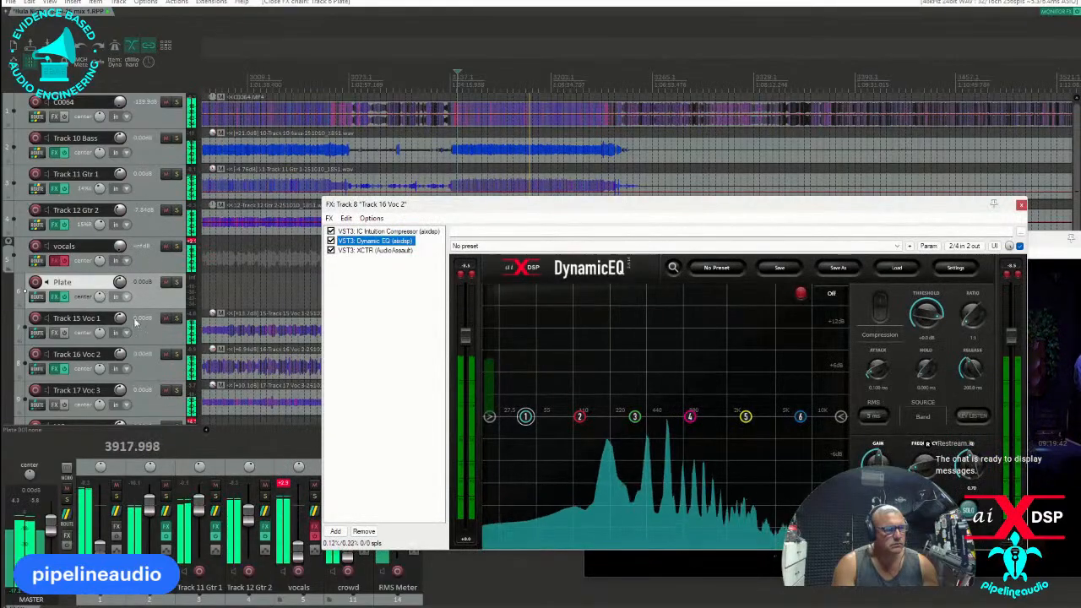
{"action": "left_click_drag", "start_coordinate": [123, 391], "coordinate": [123, 464]}
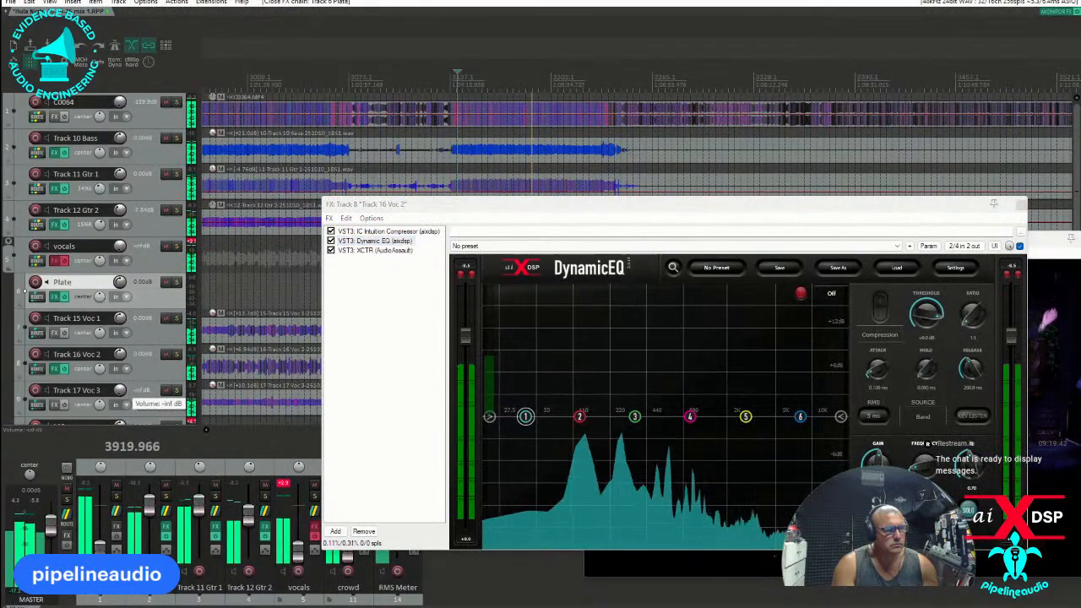
{"action": "left_click_drag", "start_coordinate": [118, 319], "coordinate": [118, 388]}
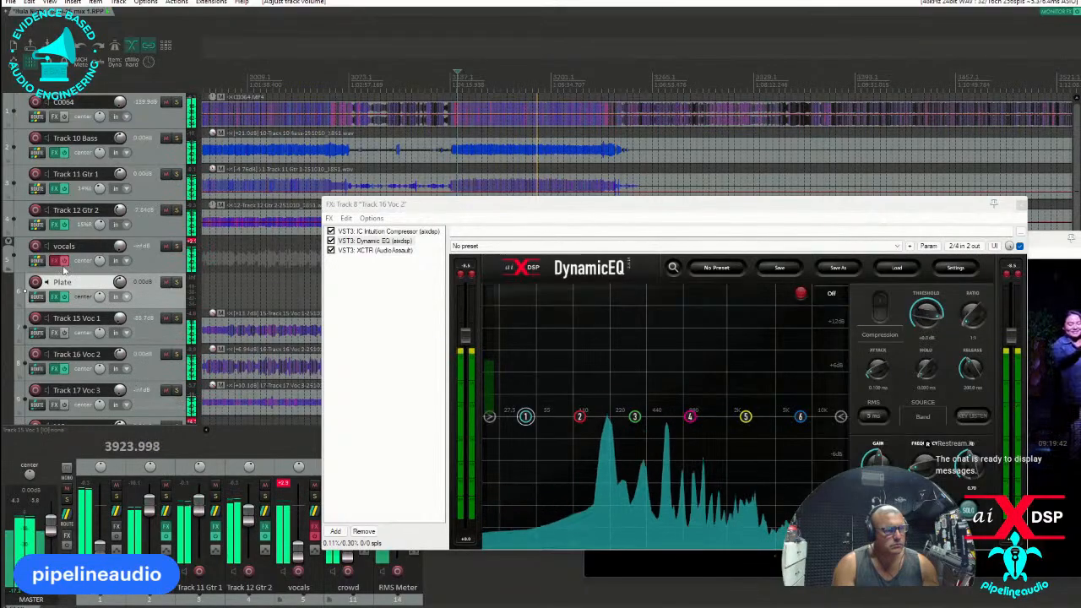
{"action": "left_click_drag", "start_coordinate": [119, 246], "coordinate": [119, 237]}
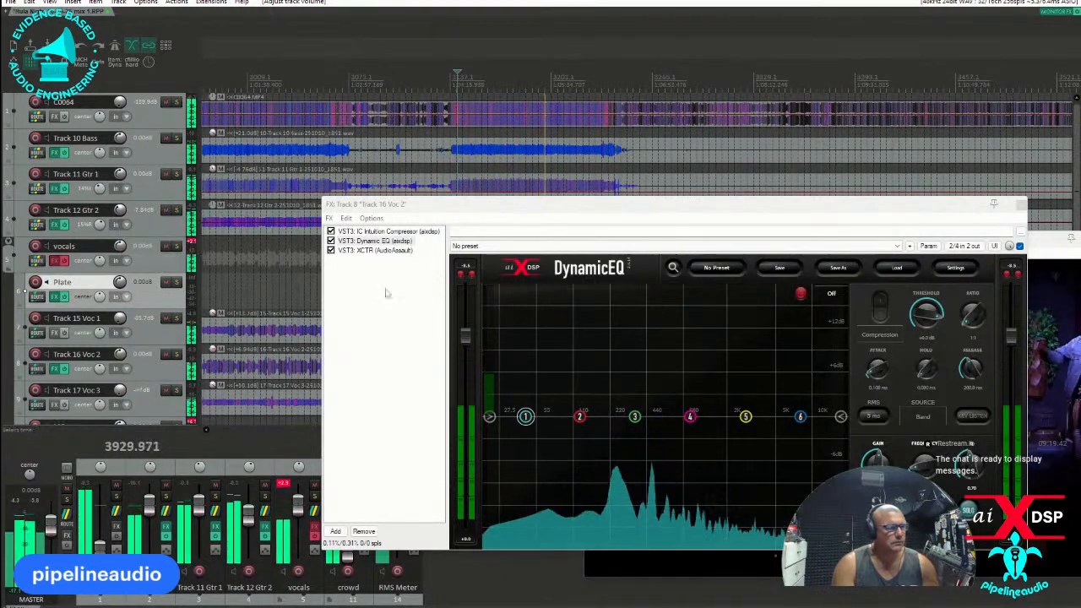
Add a high-pass filter below the voice range in Track 16 Voc 2's Dynamic EQ, and show its Intuition Compressor.
{"action": "left_click_drag", "start_coordinate": [612, 217], "coordinate": [496, 199]}
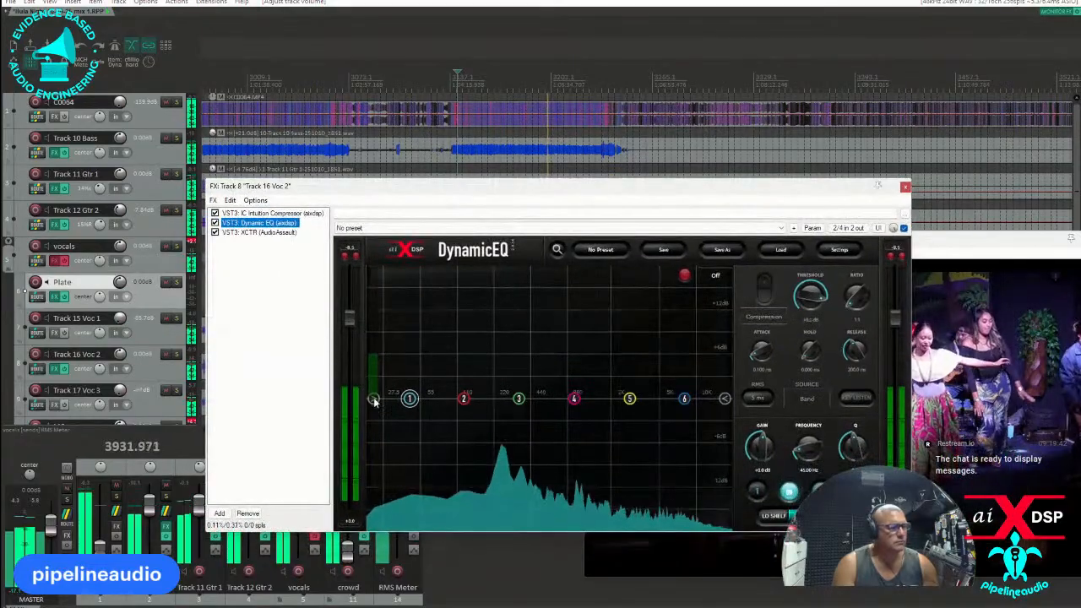
{"action": "left_click_drag", "start_coordinate": [373, 398], "coordinate": [475, 399]}
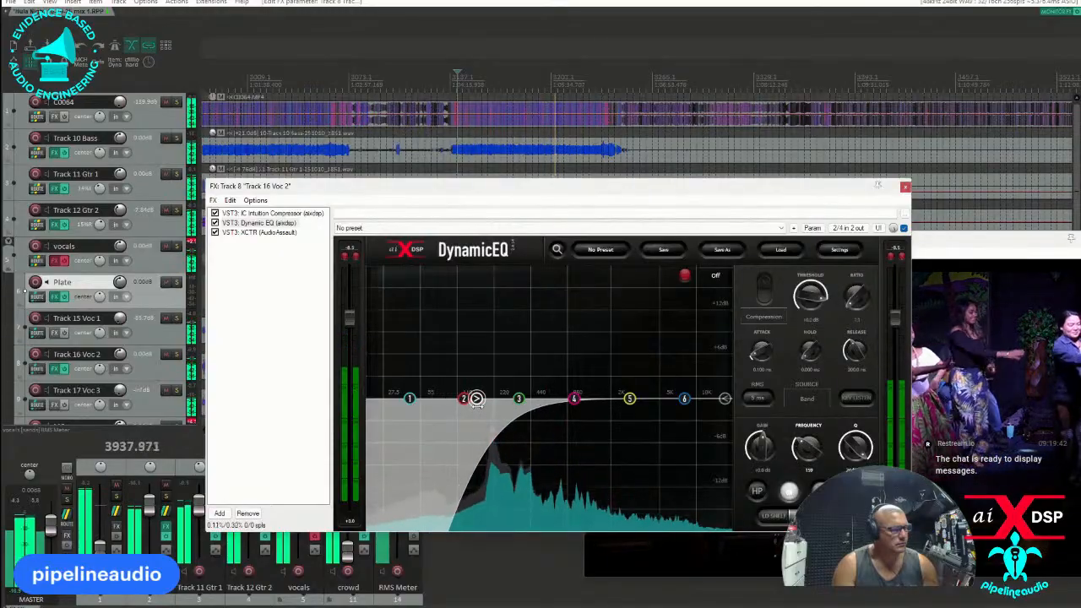
{"action": "left_click", "coordinate": [266, 213]}
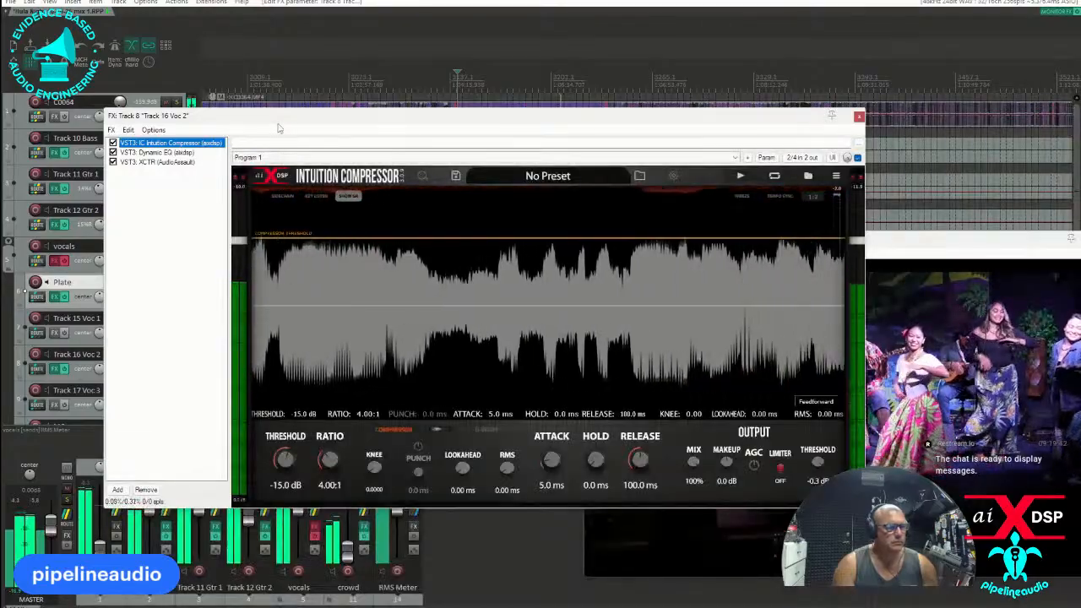
Send Track 16 Voc 2 to the Plate track and lower the Plate track's volume to about -15 dB.
{"action": "left_click_drag", "start_coordinate": [280, 118], "coordinate": [435, 138]}
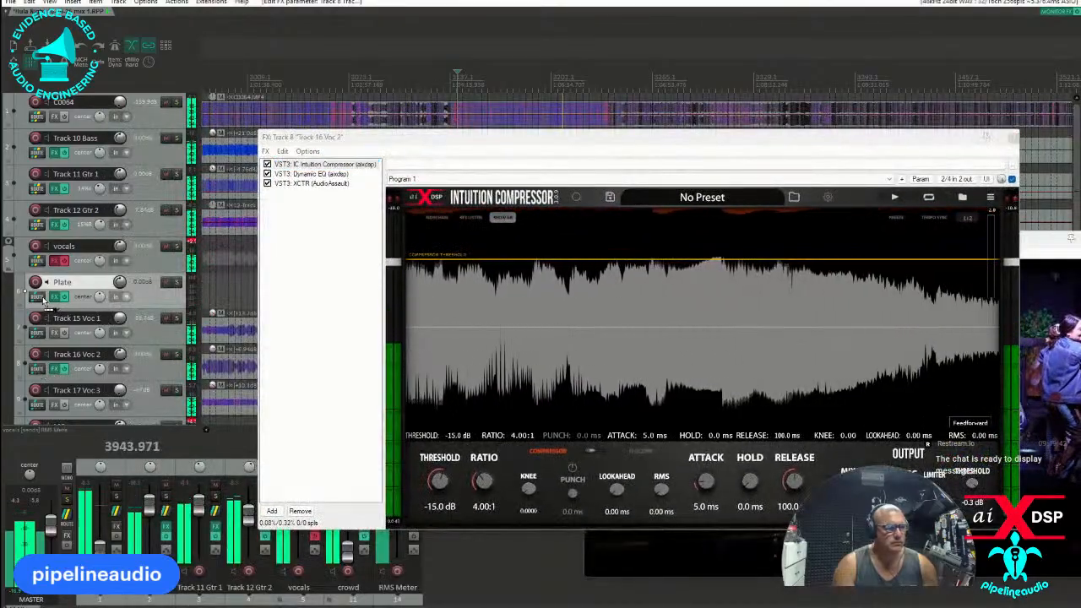
{"action": "left_click_drag", "start_coordinate": [58, 374], "coordinate": [39, 298]}
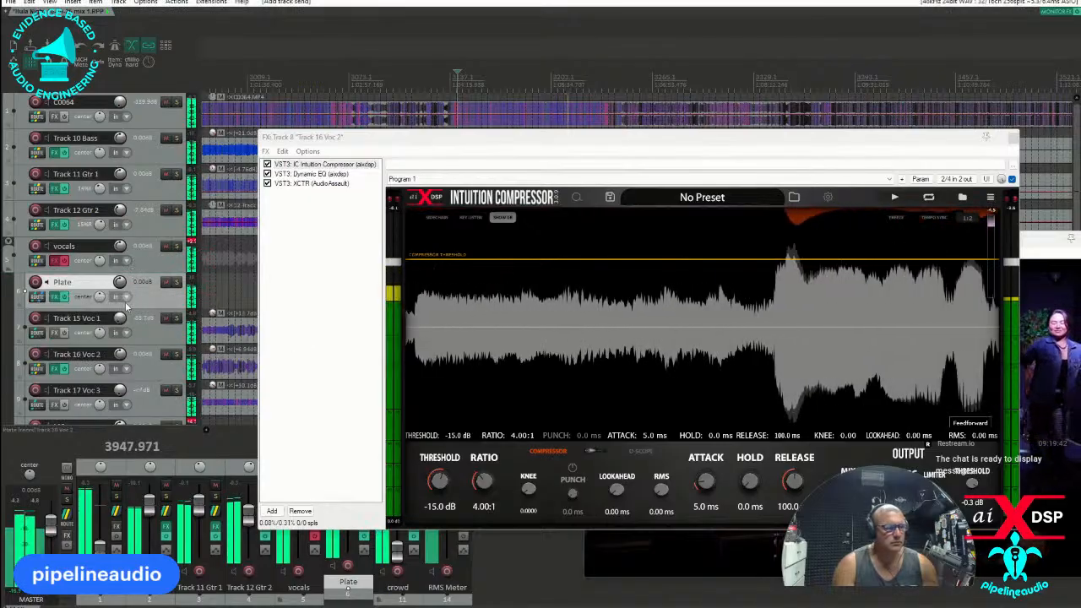
{"action": "left_click_drag", "start_coordinate": [121, 284], "coordinate": [122, 309]}
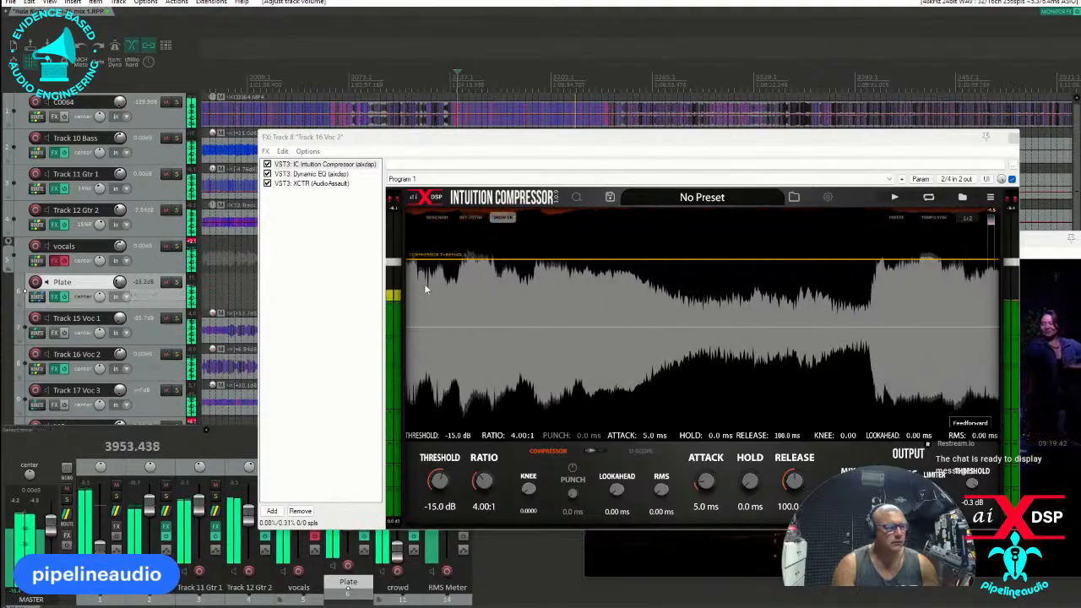
Raise the Treble Drive slightly and lower the Treble Mix in Track 16 Voc 2's XCTR, and close the effects window.
{"action": "left_click", "coordinate": [299, 166]}
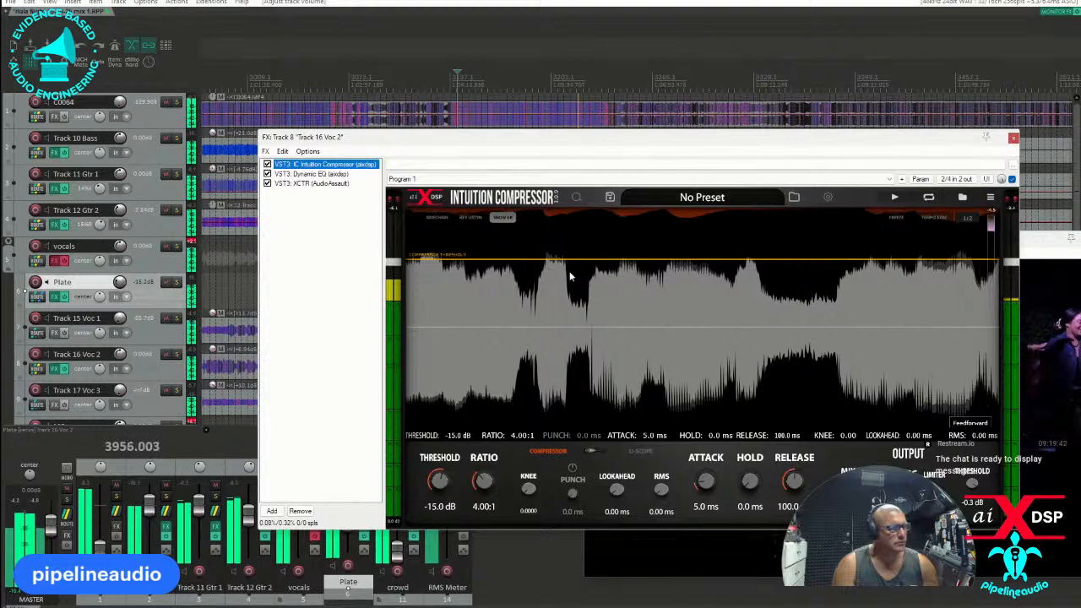
{"action": "left_click", "coordinate": [311, 174]}
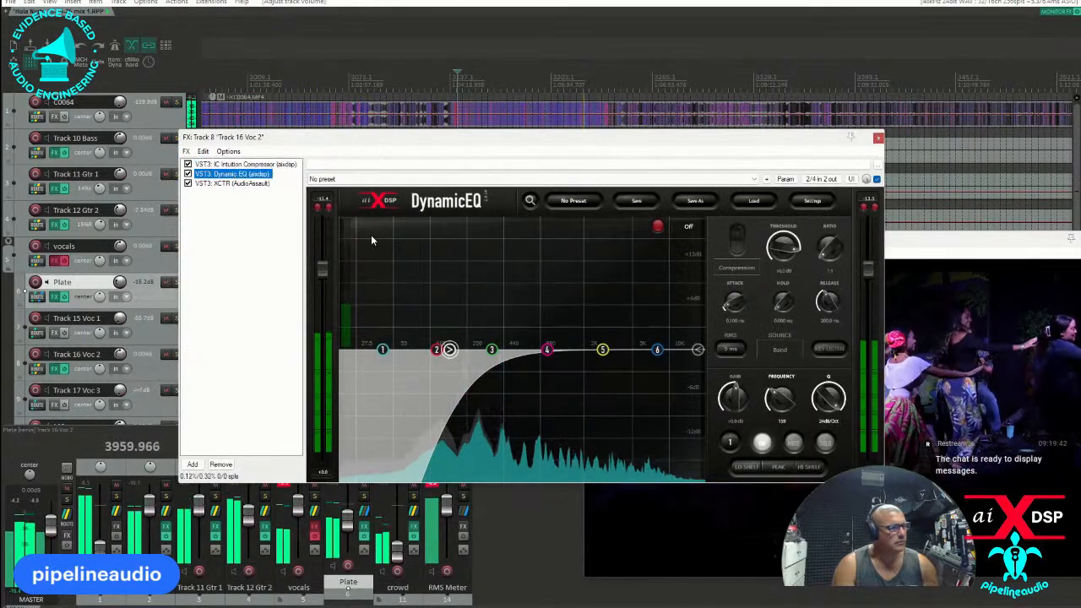
{"action": "left_click", "coordinate": [241, 183]}
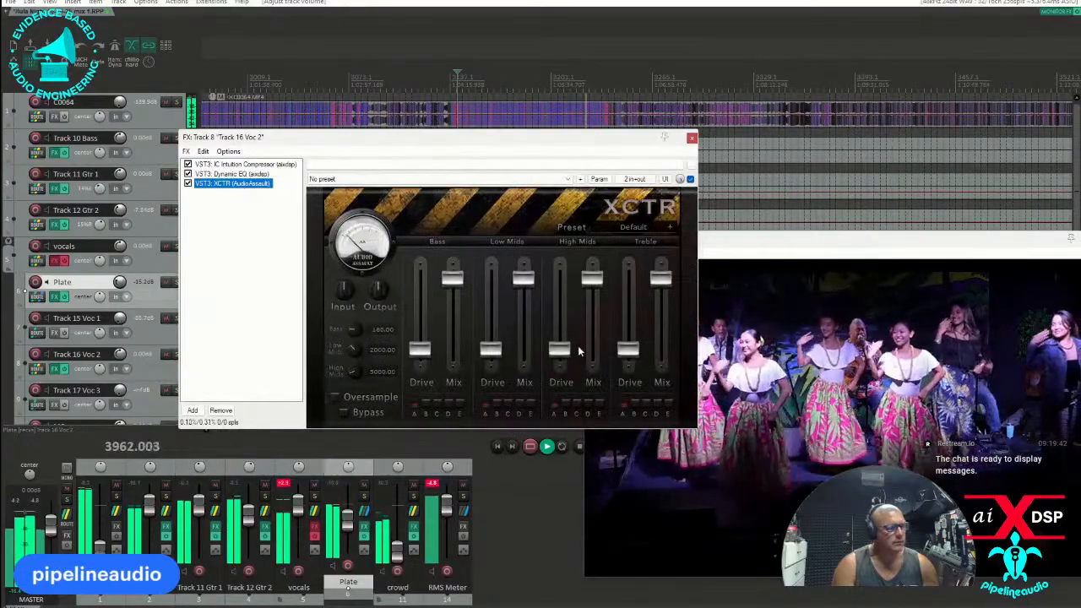
{"action": "left_click_drag", "start_coordinate": [629, 349], "coordinate": [629, 338]}
{"action": "left_click_drag", "start_coordinate": [661, 279], "coordinate": [657, 338]}
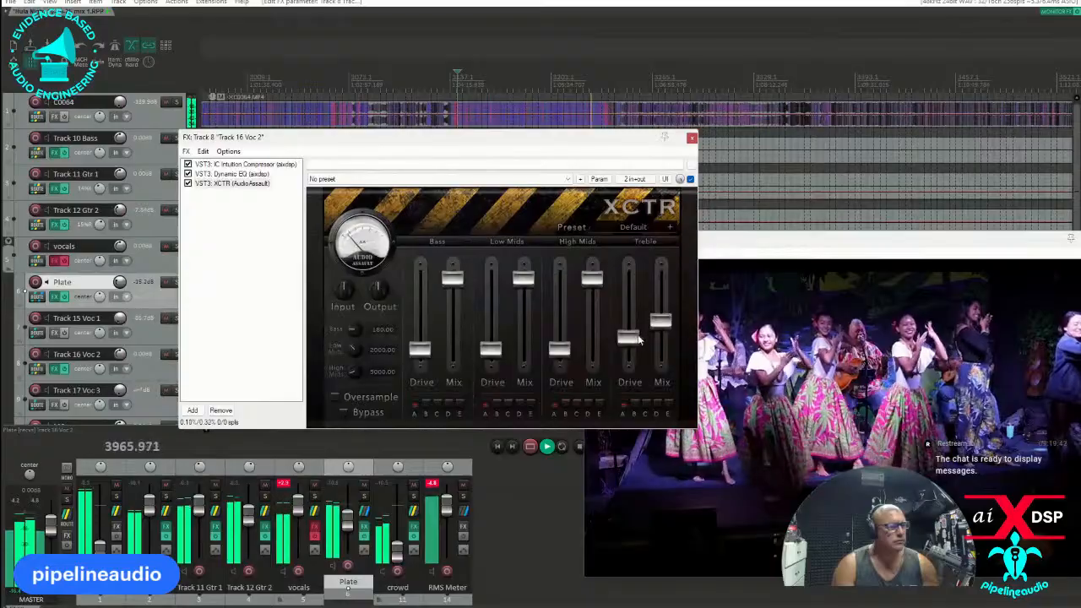
{"action": "left_click", "coordinate": [691, 137]}
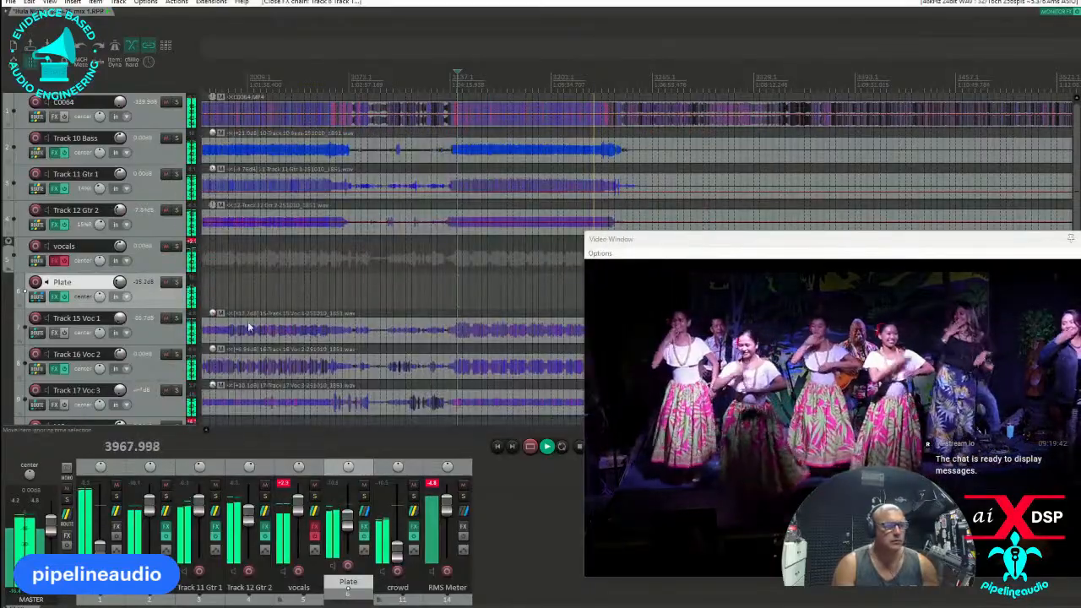
Insert a new track above Track 10 Bass and name it guitars.
{"action": "right_click", "coordinate": [160, 128]}
{"action": "left_click", "coordinate": [192, 170]}
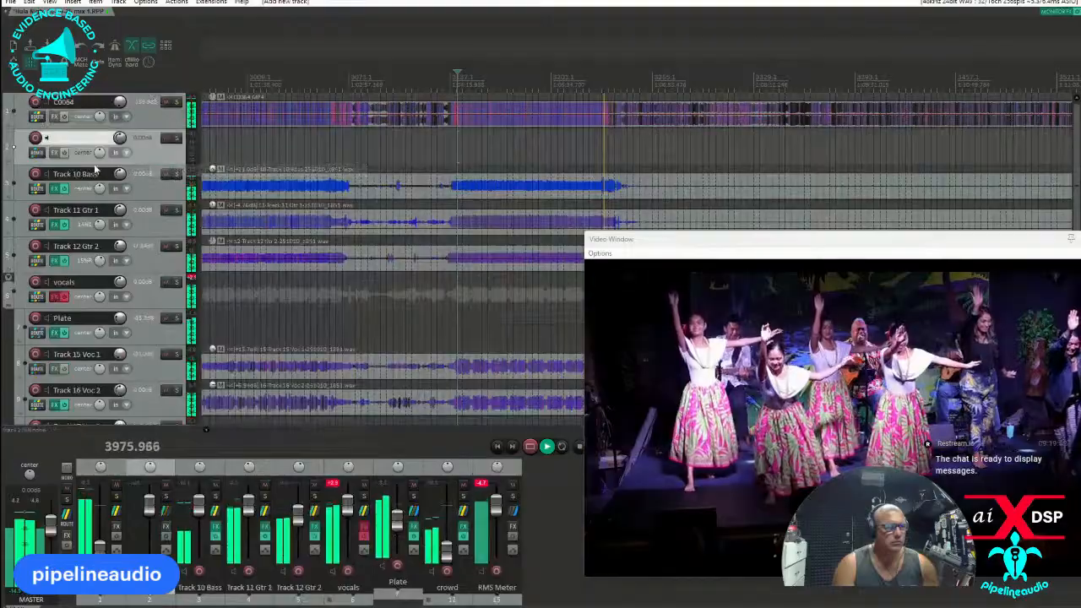
{"action": "double_click", "coordinate": [82, 140]}
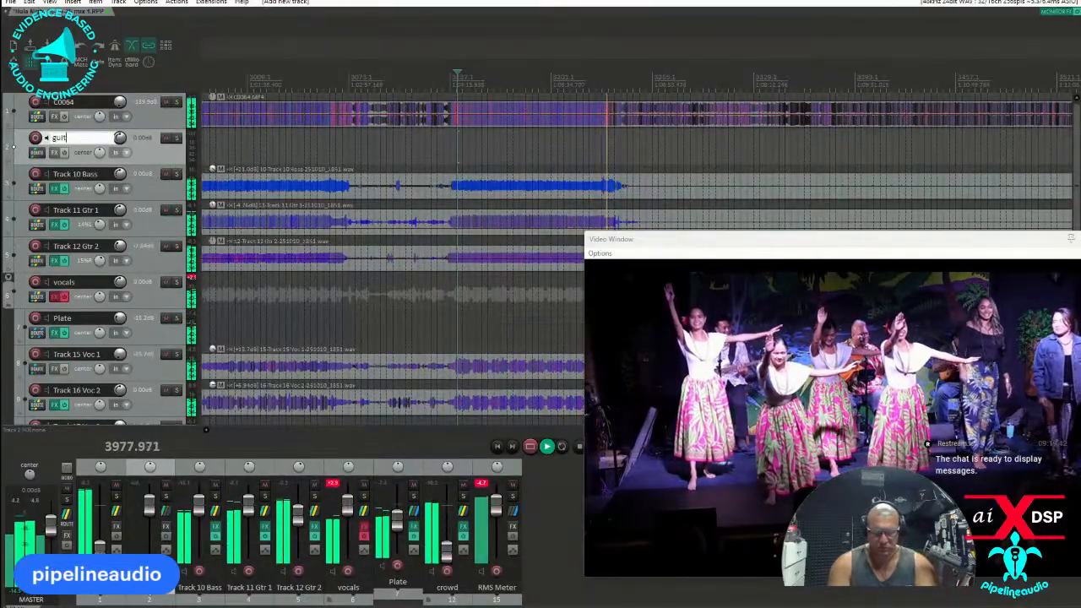
Move Track 10 Bass, Track 11 Gtr 1 and Track 12 Gtr 2 into the guitars track as its folder children.
{"action": "left_click", "coordinate": [135, 197]}
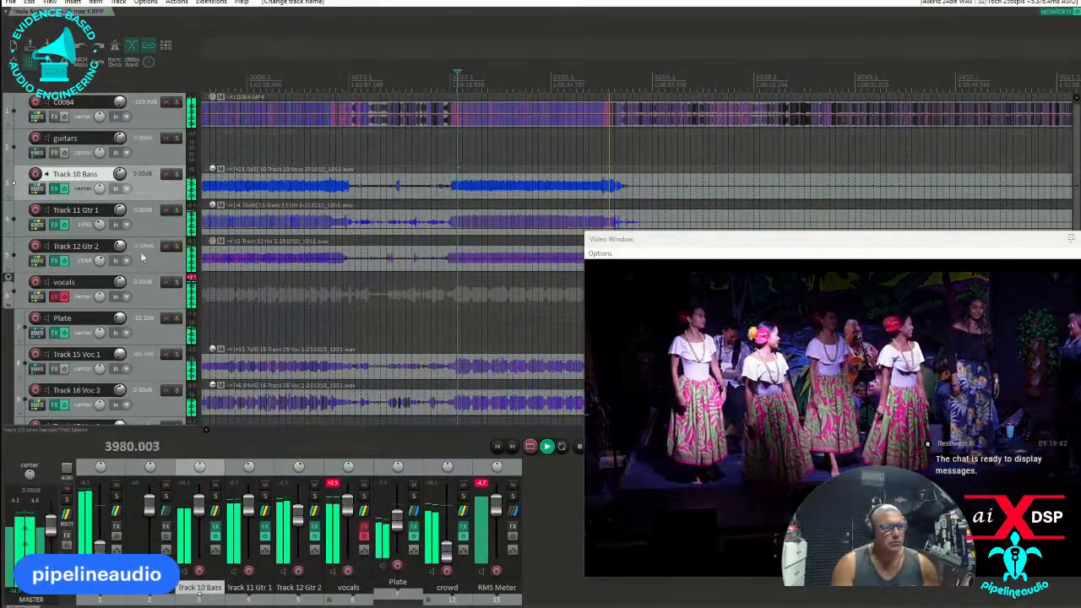
{"action": "left_click", "coordinate": [146, 263], "text": "shift"}
{"action": "left_click_drag", "start_coordinate": [145, 174], "coordinate": [145, 150]}
Play the song from an earlier point and lower the guitars folder's volume slightly.
{"action": "left_click", "coordinate": [472, 84]}
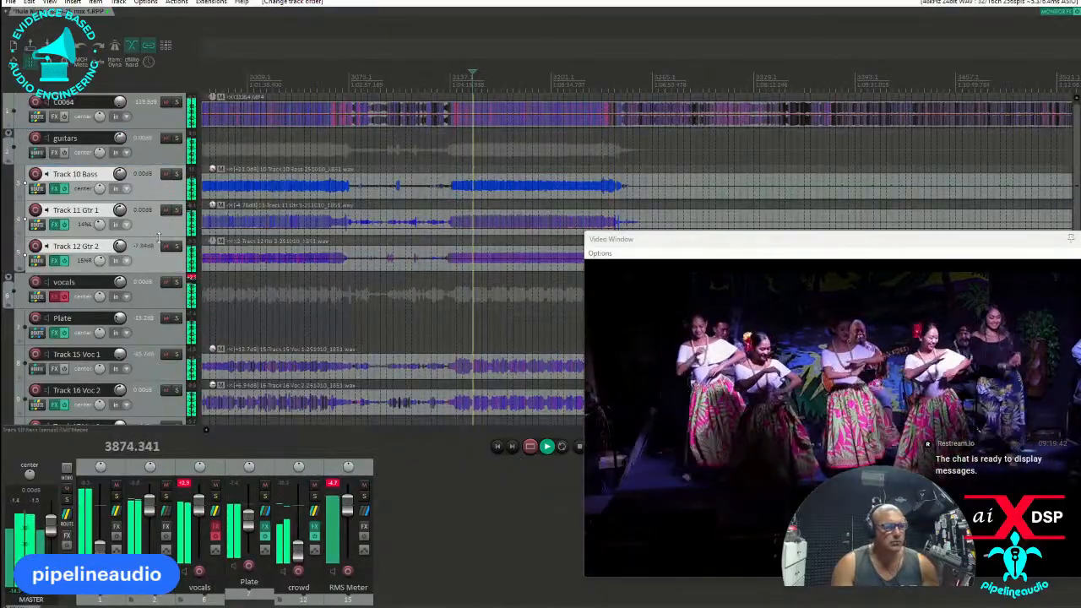
{"action": "left_click_drag", "start_coordinate": [146, 515], "coordinate": [148, 517]}
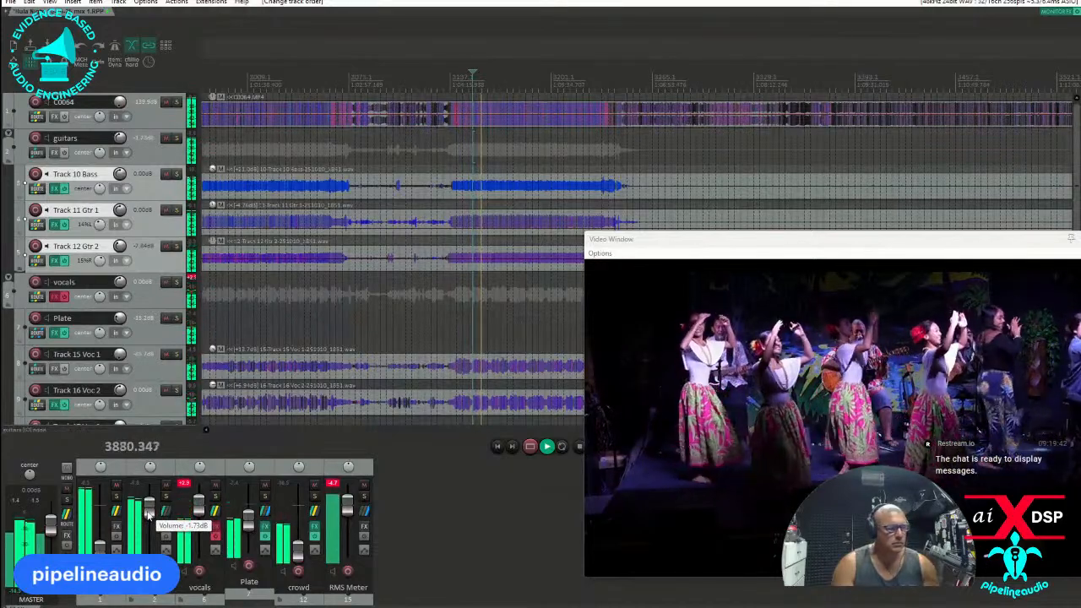
{"action": "left_click_drag", "start_coordinate": [148, 517], "coordinate": [150, 516]}
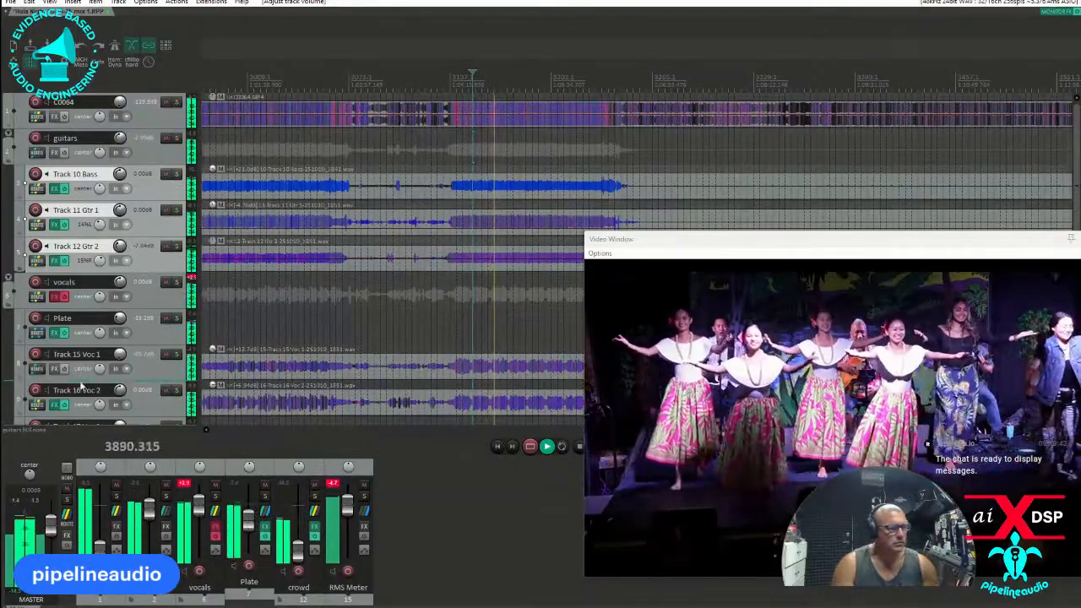
Copy Intuition Compressor, Dynamic EQ and XCTR from Track 16 Voc 2 to Track 15 Voc 1, and close both effects windows.
{"action": "left_click", "coordinate": [57, 406]}
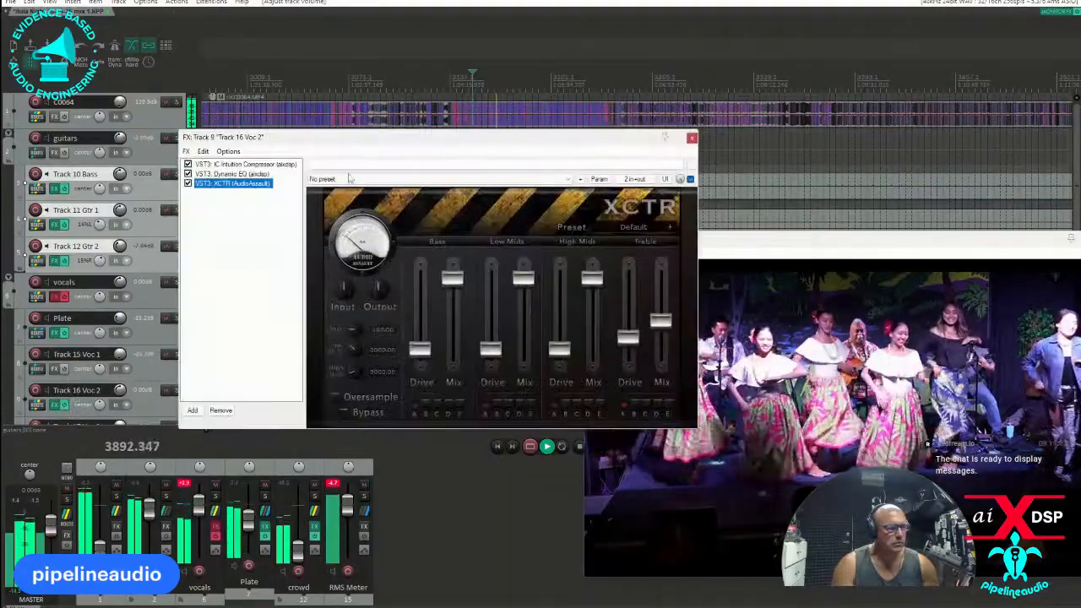
{"action": "left_click_drag", "start_coordinate": [260, 255], "coordinate": [194, 141]}
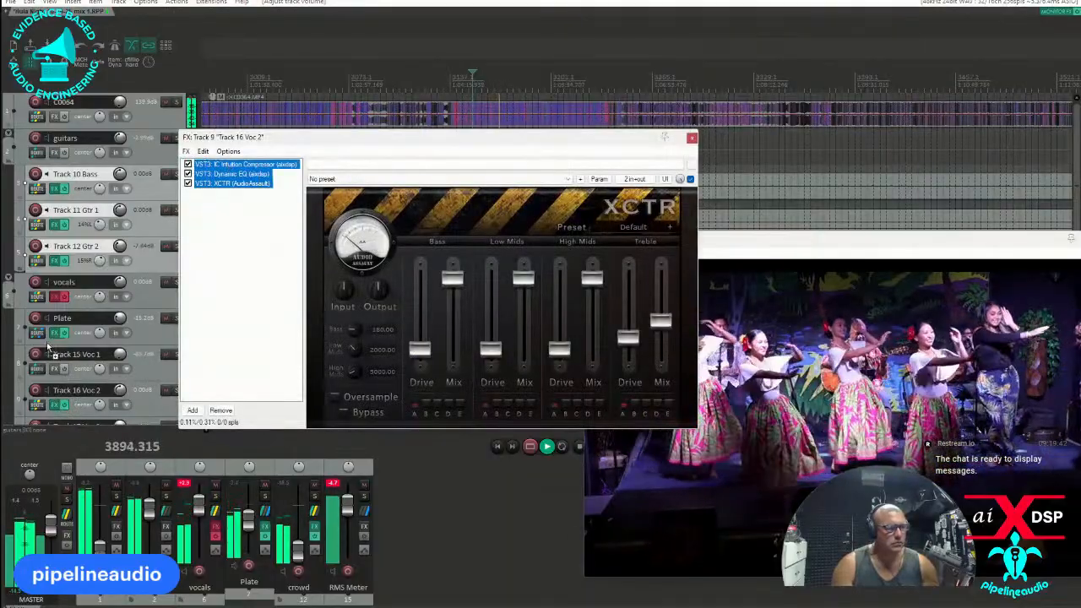
{"action": "left_click_drag", "start_coordinate": [52, 373], "coordinate": [55, 370]}
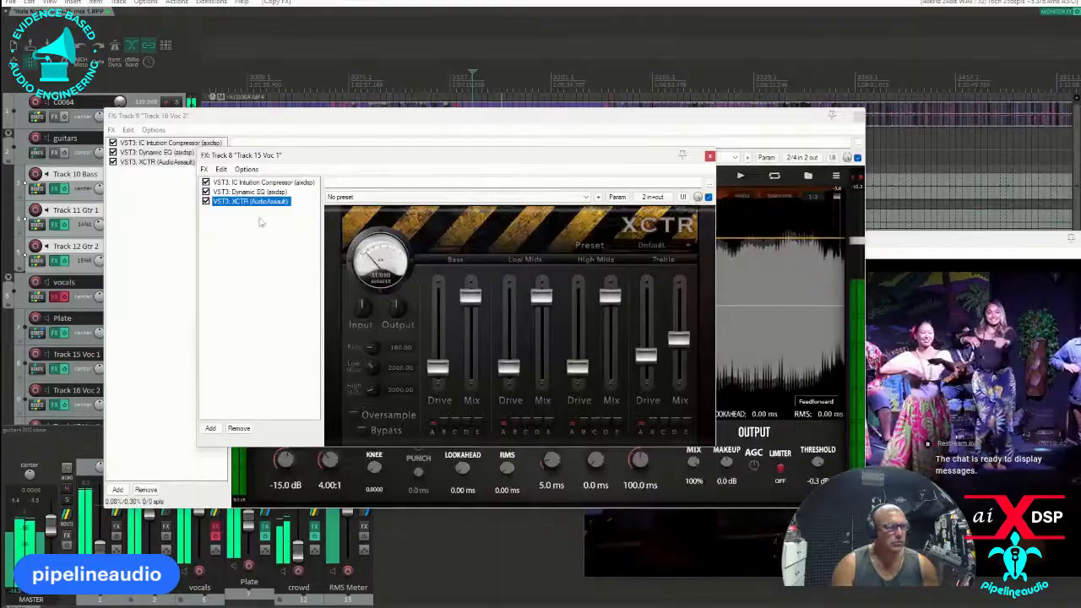
{"action": "left_click", "coordinate": [710, 156]}
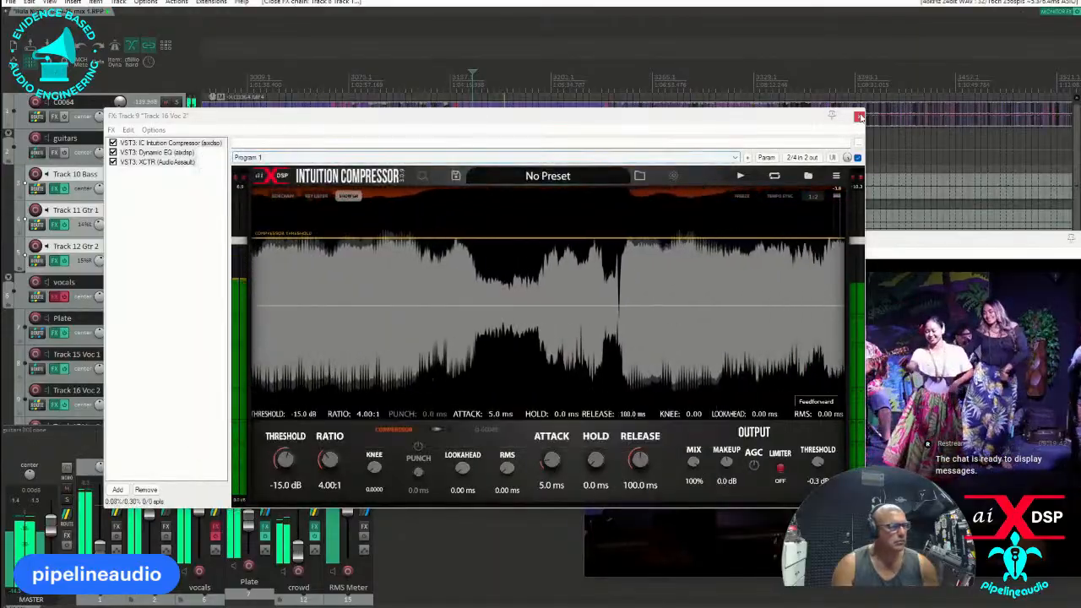
{"action": "left_click", "coordinate": [858, 116]}
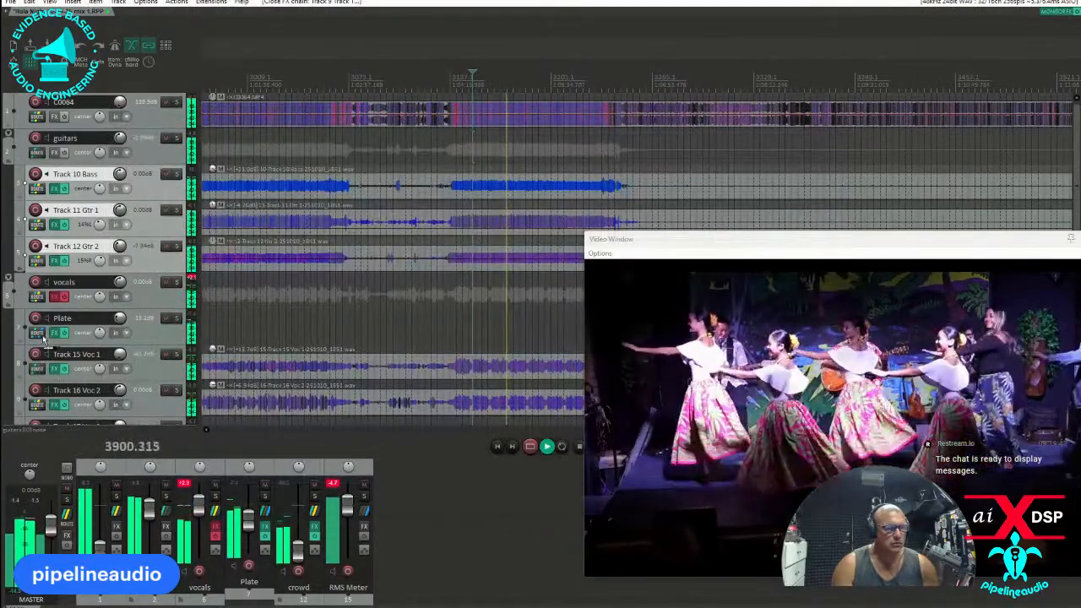
Send Track 15 Voc 1 to the Plate track and reset Track 15 Voc 1's volume to 0.00 dB.
{"action": "left_click", "coordinate": [37, 369]}
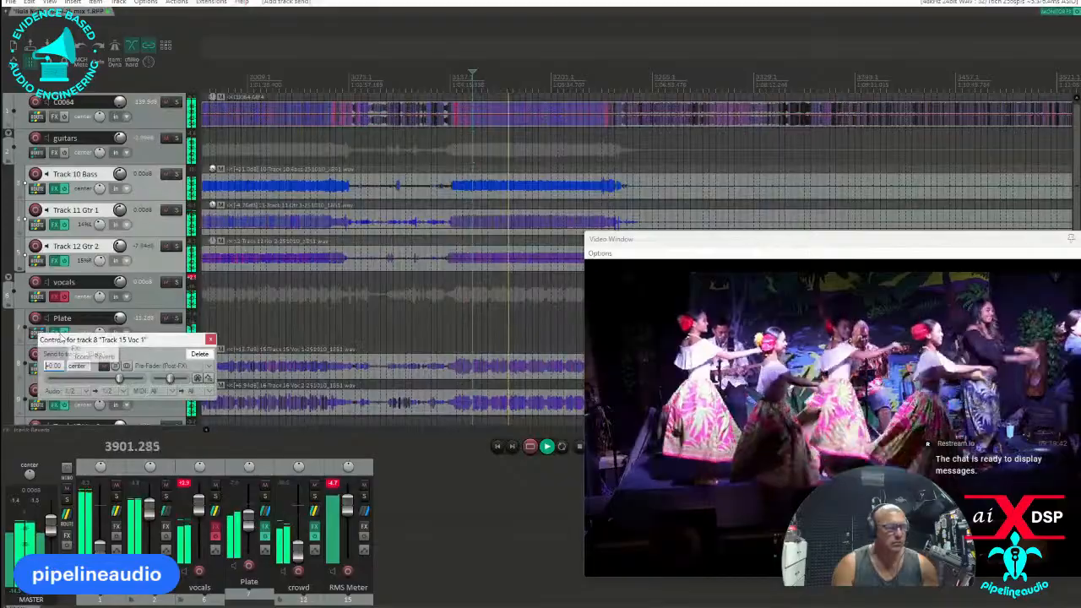
{"action": "left_click", "coordinate": [140, 326]}
{"action": "double_click", "coordinate": [117, 356]}
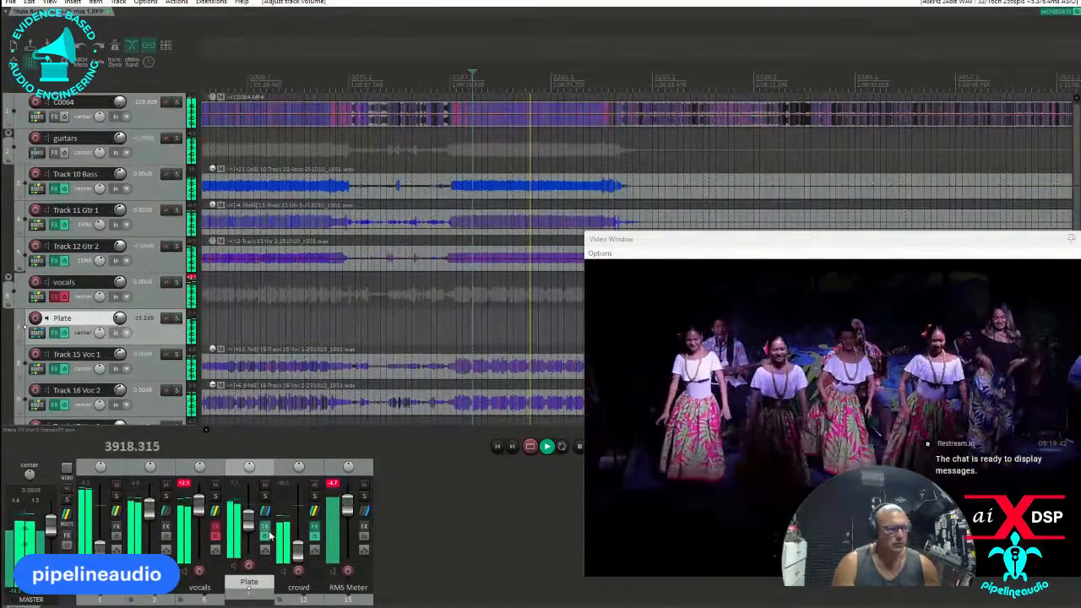
Bring up the crowd folder's tracks and adjust the volume of Track 22 Crowd 2.
{"action": "left_click", "coordinate": [282, 473]}
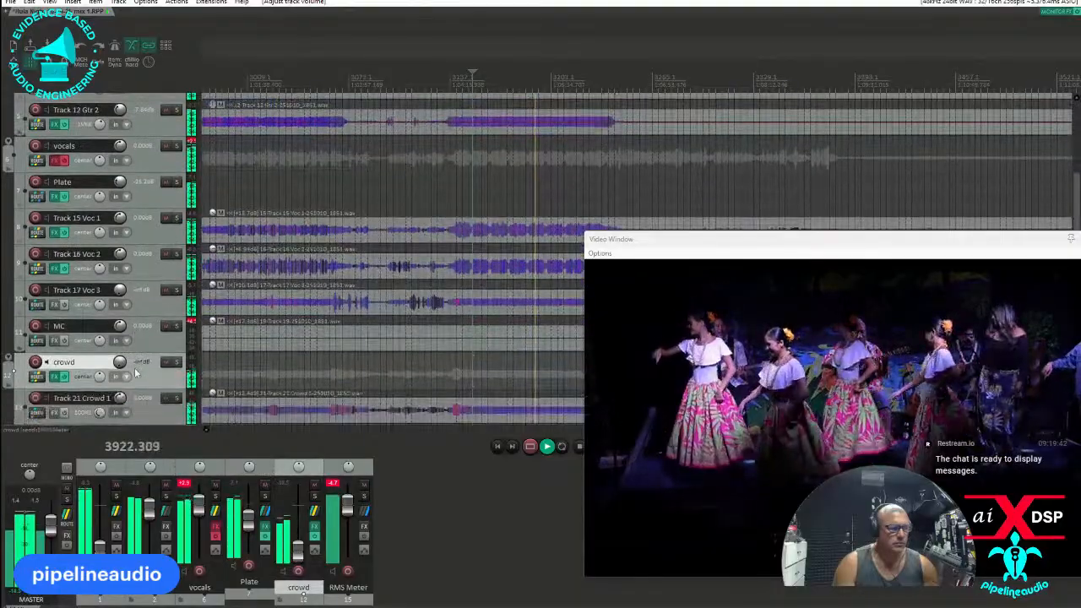
{"action": "left_click_drag", "start_coordinate": [120, 398], "coordinate": [120, 406]}
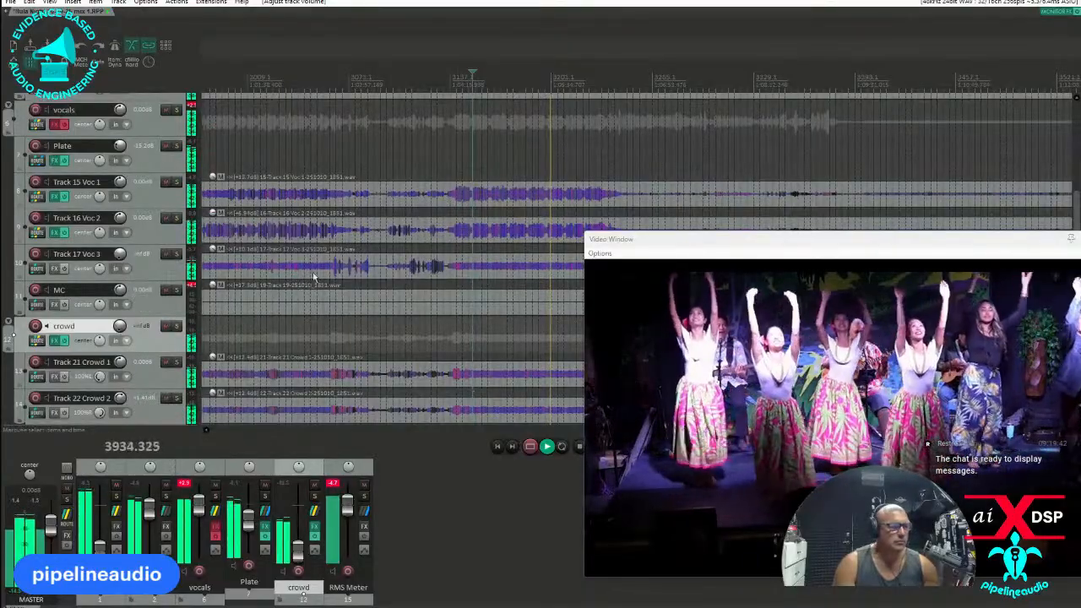
Copy Intuition Compressor, Dynamic EQ and XCTR from Track 16 Voc 2 to Track 17 Voc 3, and from there to MC.
{"action": "left_click", "coordinate": [55, 232]}
{"action": "left_click_drag", "start_coordinate": [285, 115], "coordinate": [566, 182]}
{"action": "left_click_drag", "start_coordinate": [443, 272], "coordinate": [55, 268]}
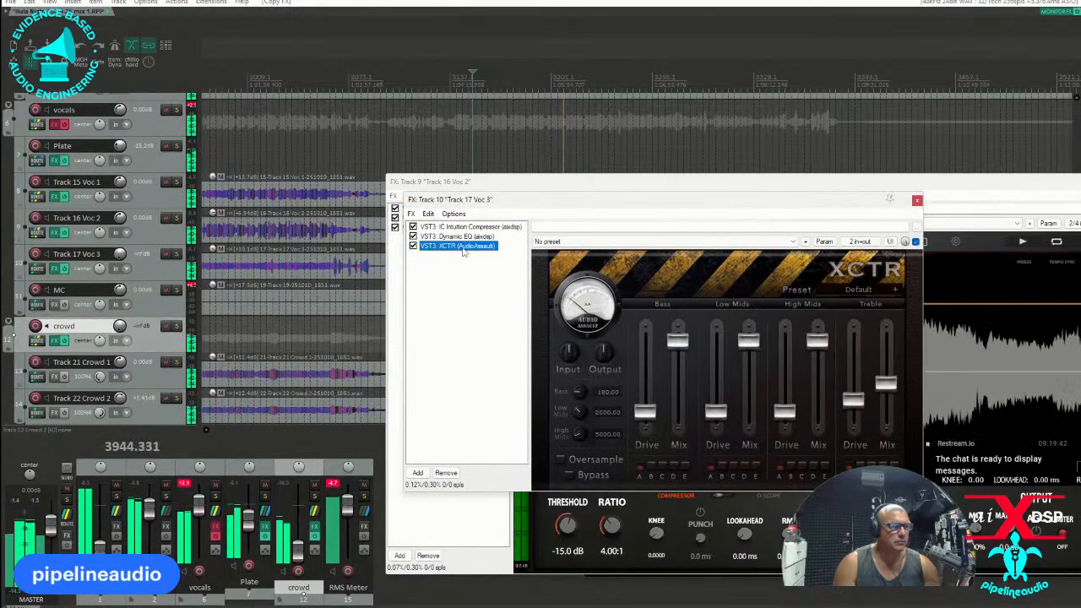
{"action": "left_click_drag", "start_coordinate": [479, 289], "coordinate": [414, 223]}
{"action": "left_click_drag", "start_coordinate": [109, 326], "coordinate": [58, 304]}
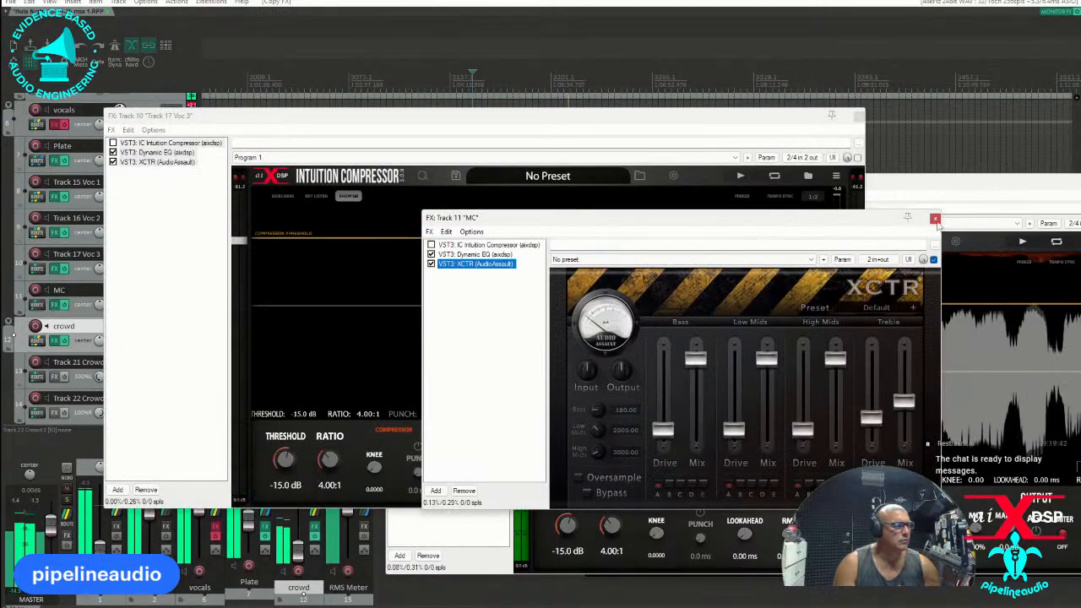
Close the effects windows of MC, Track 17 Voc 3 and Track 16 Voc 2, and reset Track 17 Voc 3's volume to 0.00 dB.
{"action": "left_click", "coordinate": [935, 218]}
{"action": "left_click", "coordinate": [859, 116]}
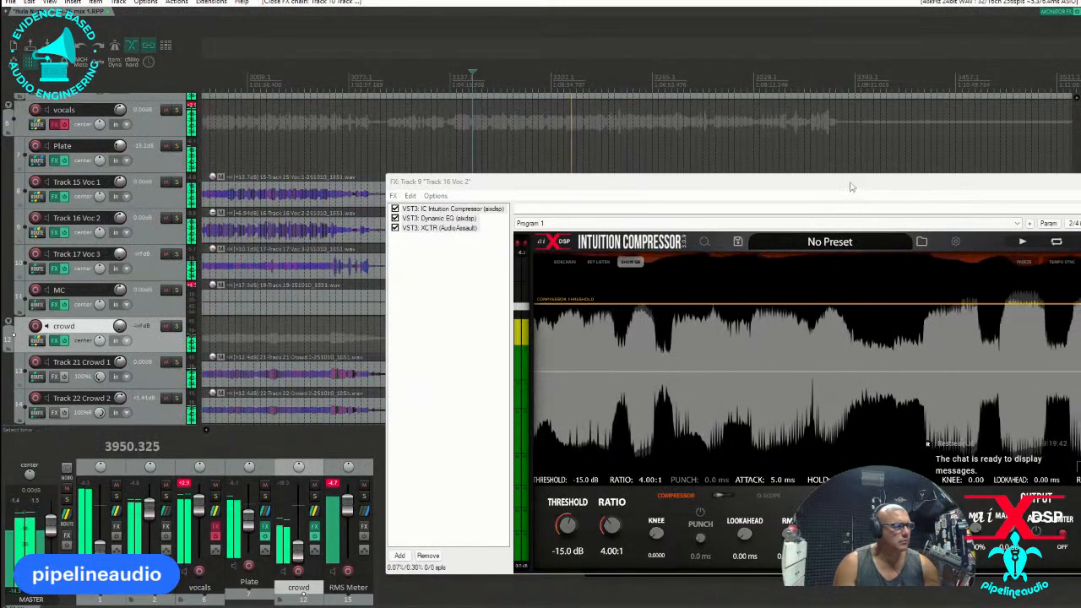
{"action": "left_click_drag", "start_coordinate": [851, 185], "coordinate": [569, 210]}
{"action": "left_click", "coordinate": [860, 209]}
{"action": "left_click_drag", "start_coordinate": [880, 243], "coordinate": [741, 183]}
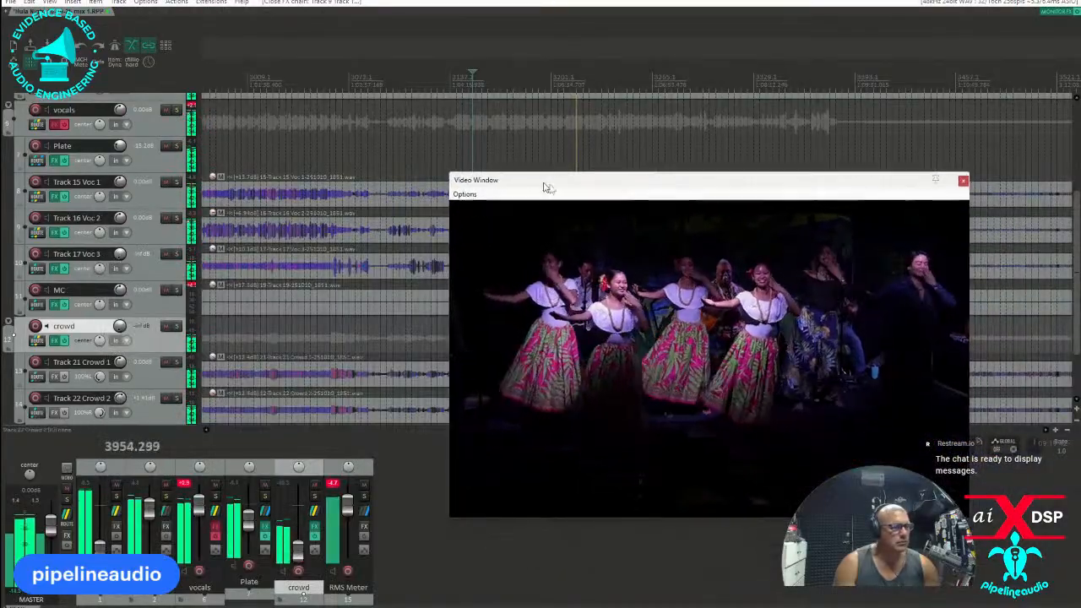
{"action": "left_click_drag", "start_coordinate": [542, 186], "coordinate": [600, 201]}
{"action": "double_click", "coordinate": [120, 255]}
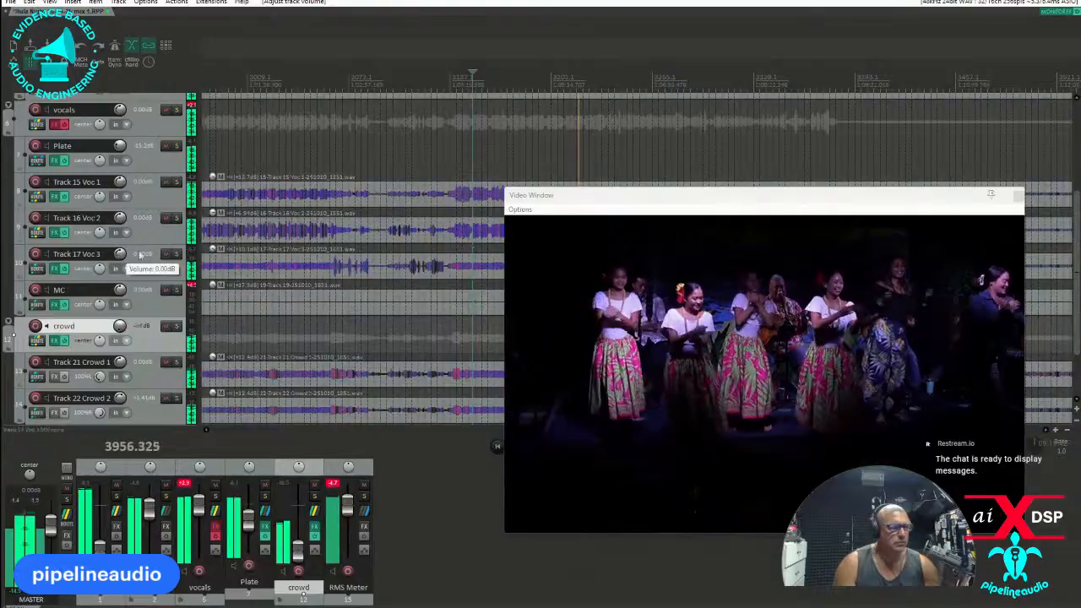
Split the Track 17 Voc 3 item after its last vocal phrase and trim the second part's start to just before its next loud passage.
{"action": "left_click", "coordinate": [447, 266]}
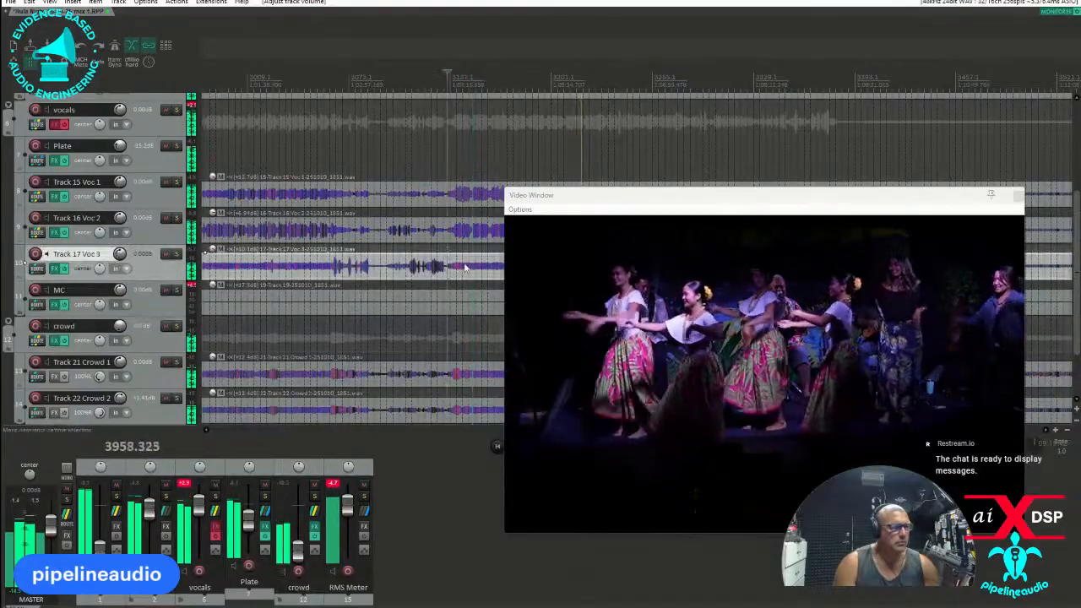
{"action": "left_click_drag", "start_coordinate": [598, 199], "coordinate": [616, 314]}
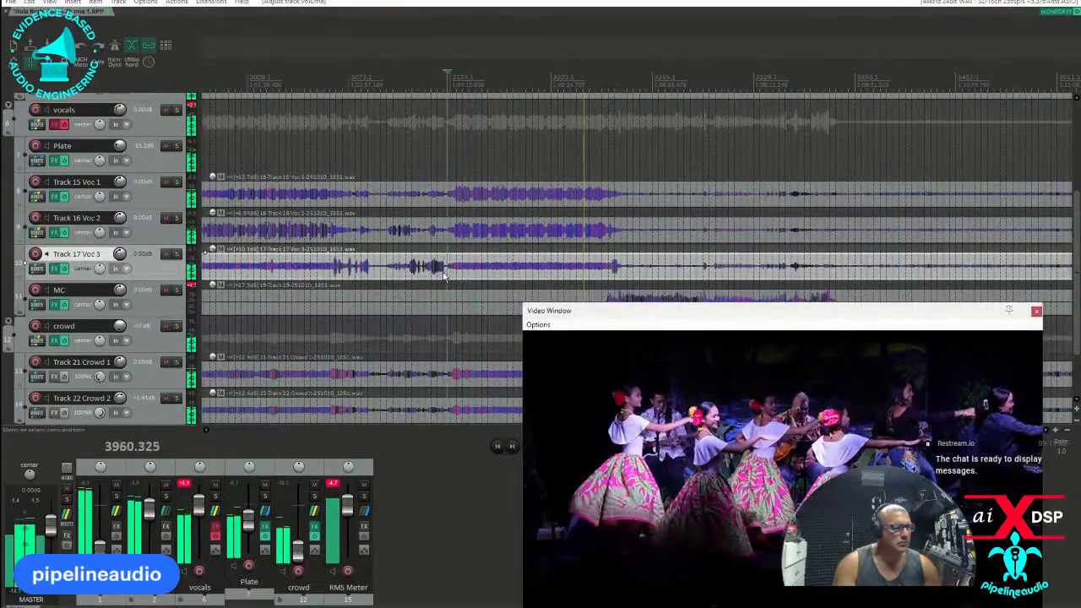
{"action": "scroll", "coordinate": [443, 276], "scroll_direction": "up", "scroll_amount": 4}
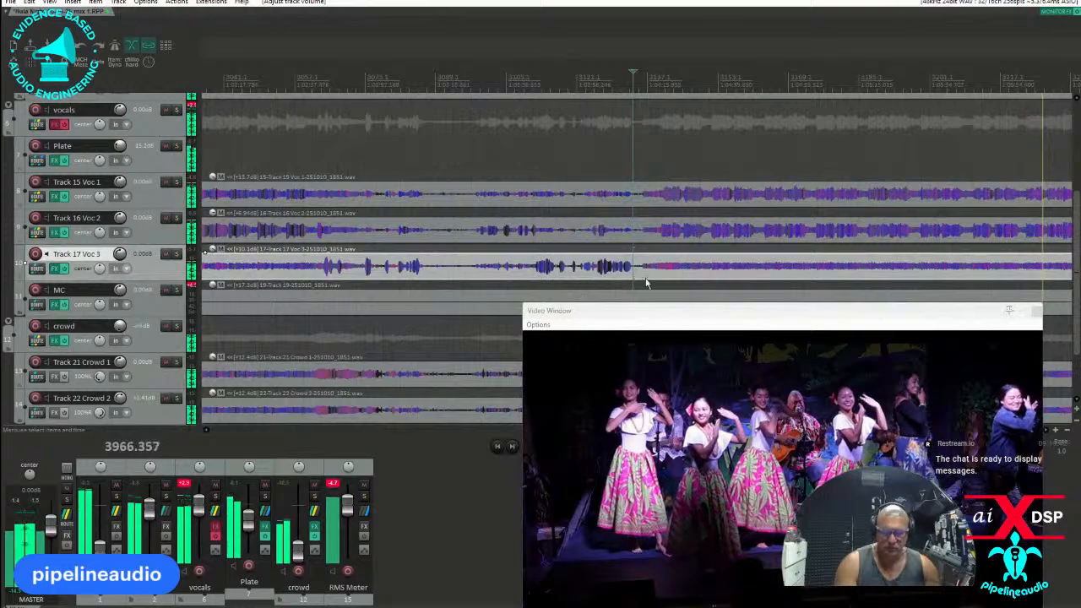
{"action": "key", "text": "s"}
{"action": "scroll", "coordinate": [696, 281], "scroll_direction": "down", "scroll_amount": 4}
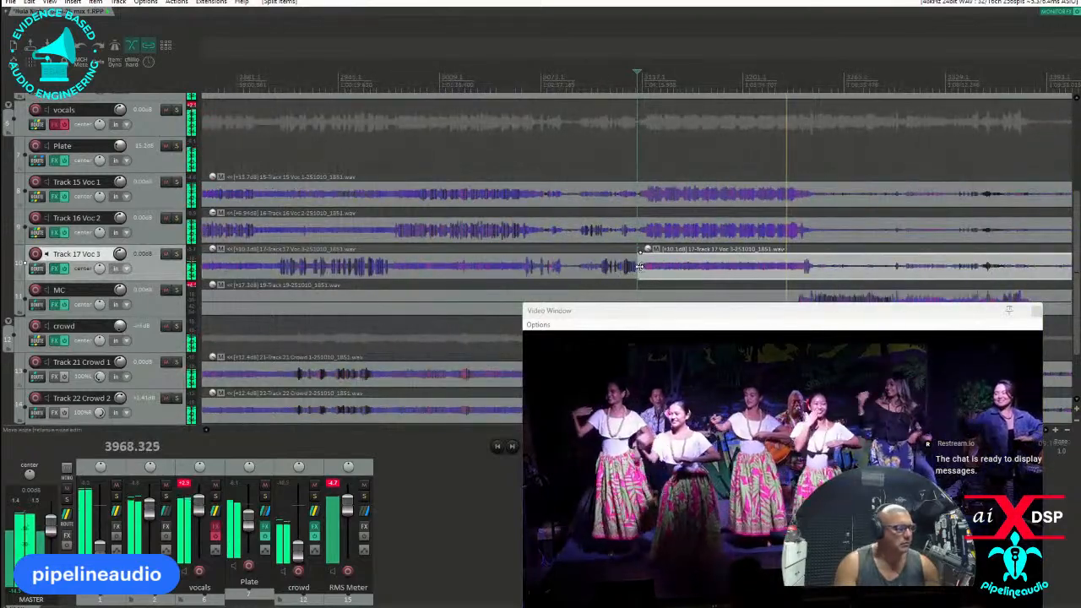
{"action": "left_click_drag", "start_coordinate": [640, 269], "coordinate": [808, 278]}
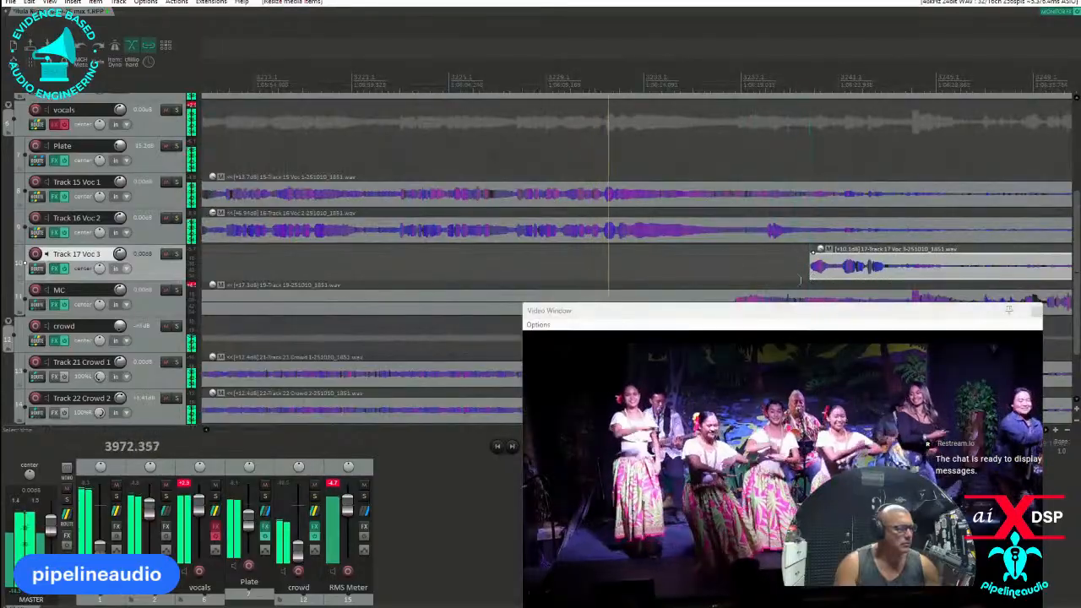
{"action": "scroll", "coordinate": [728, 263], "scroll_direction": "down", "scroll_amount": 7}
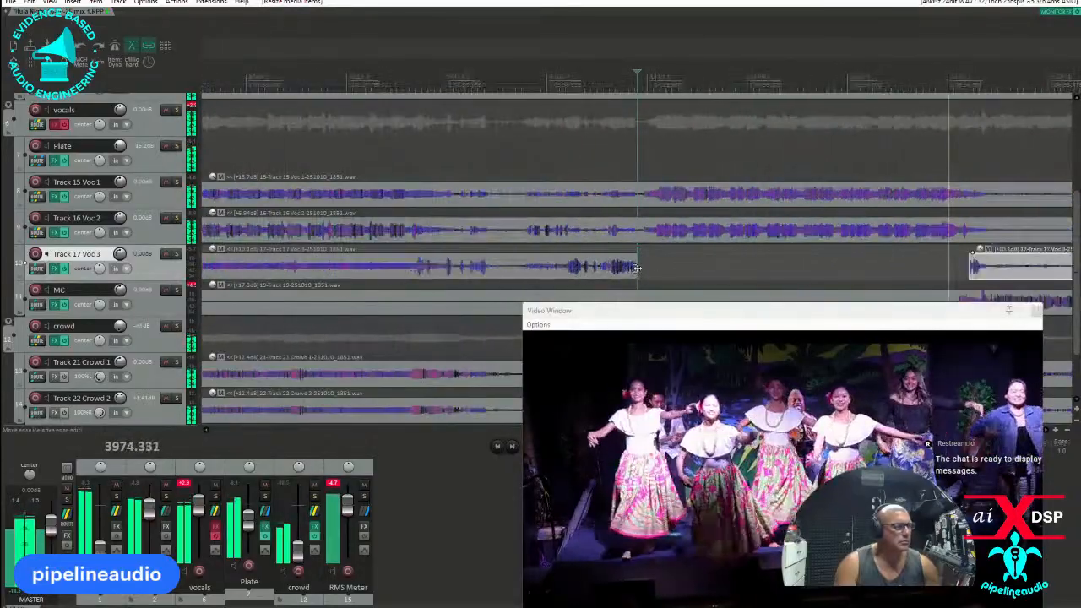
Enable Intuition Compressor on Track 17 Voc 3 and raise the high-pass frequency in its Dynamic EQ while playing an earlier passage.
{"action": "left_click", "coordinate": [559, 82]}
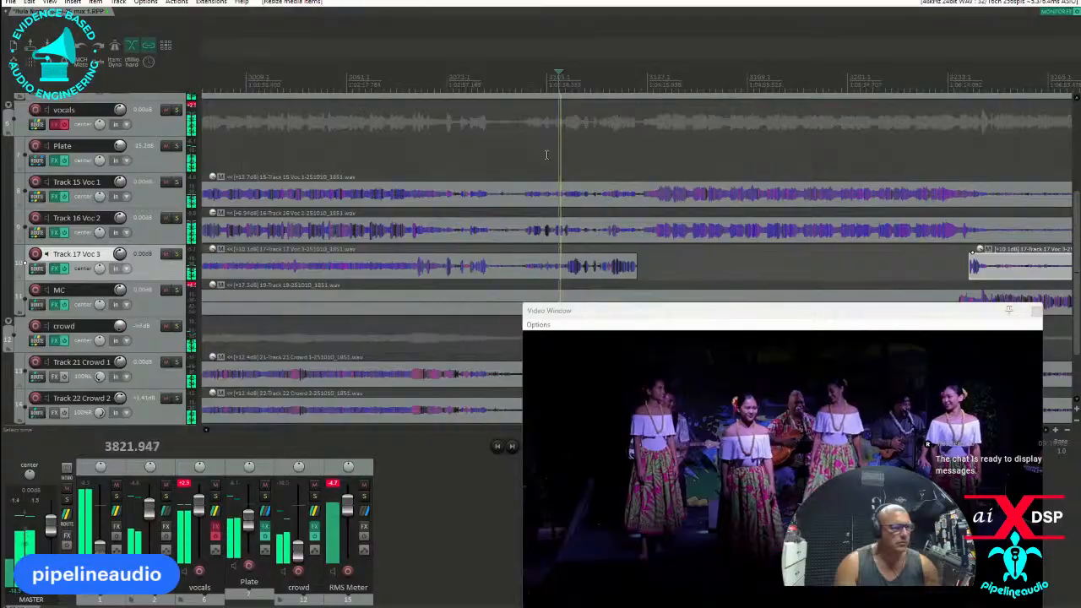
{"action": "scroll", "coordinate": [593, 262], "scroll_direction": "up", "scroll_amount": 3}
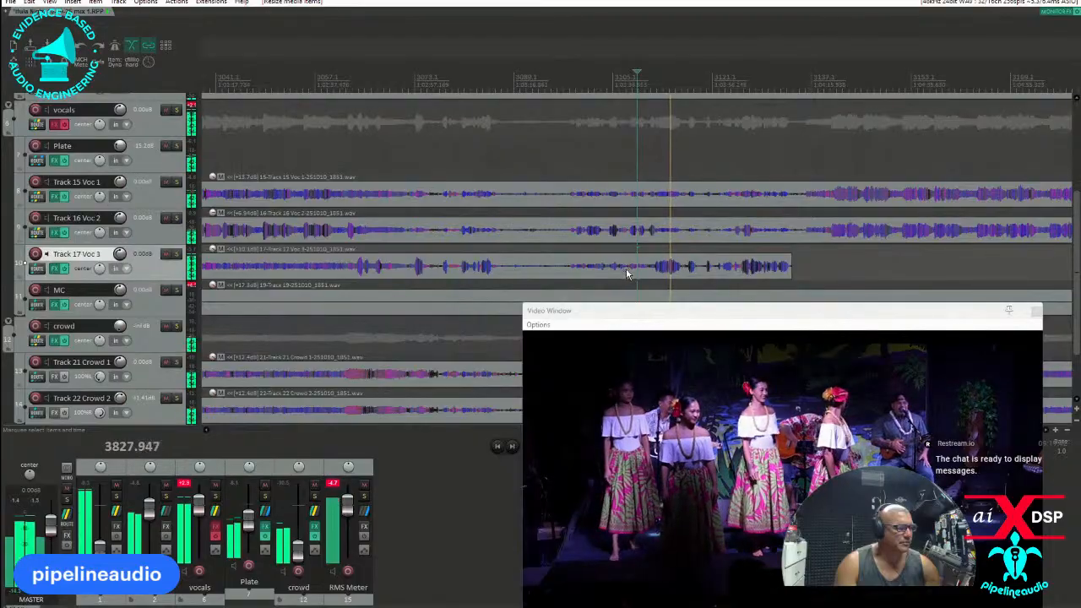
{"action": "left_click", "coordinate": [568, 78]}
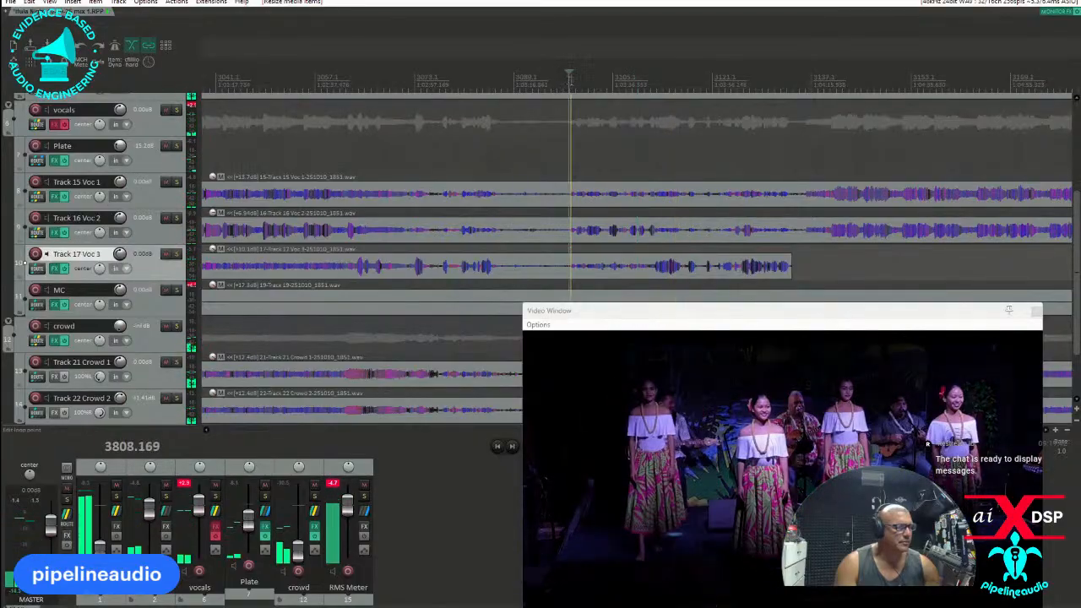
{"action": "left_click", "coordinate": [55, 267]}
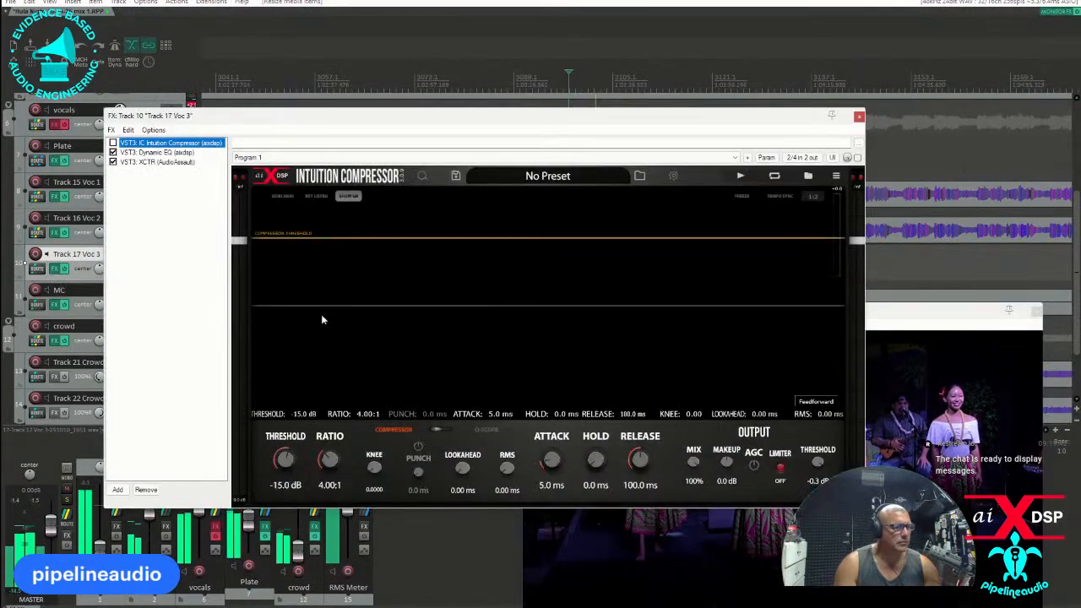
{"action": "left_click", "coordinate": [151, 152]}
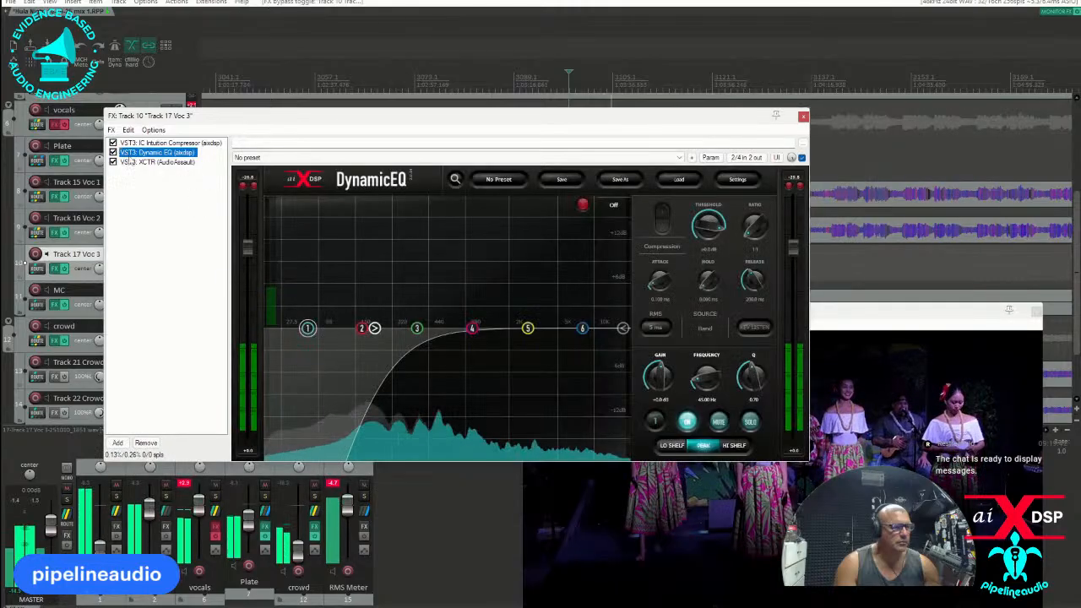
{"action": "left_click", "coordinate": [407, 328]}
{"action": "left_click_drag", "start_coordinate": [417, 329], "coordinate": [398, 328]}
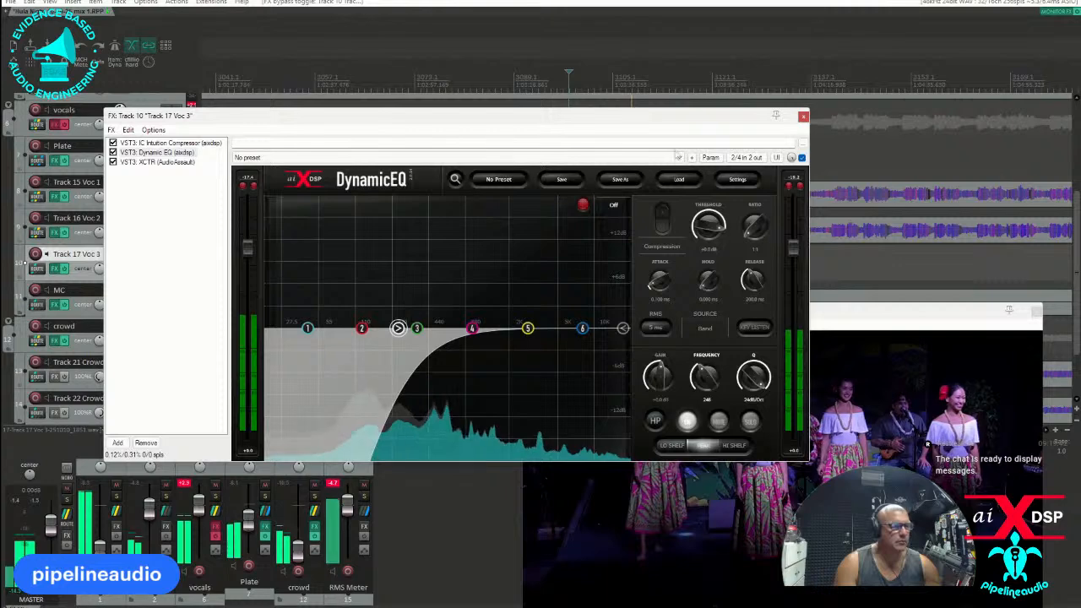
{"action": "left_click", "coordinate": [803, 117]}
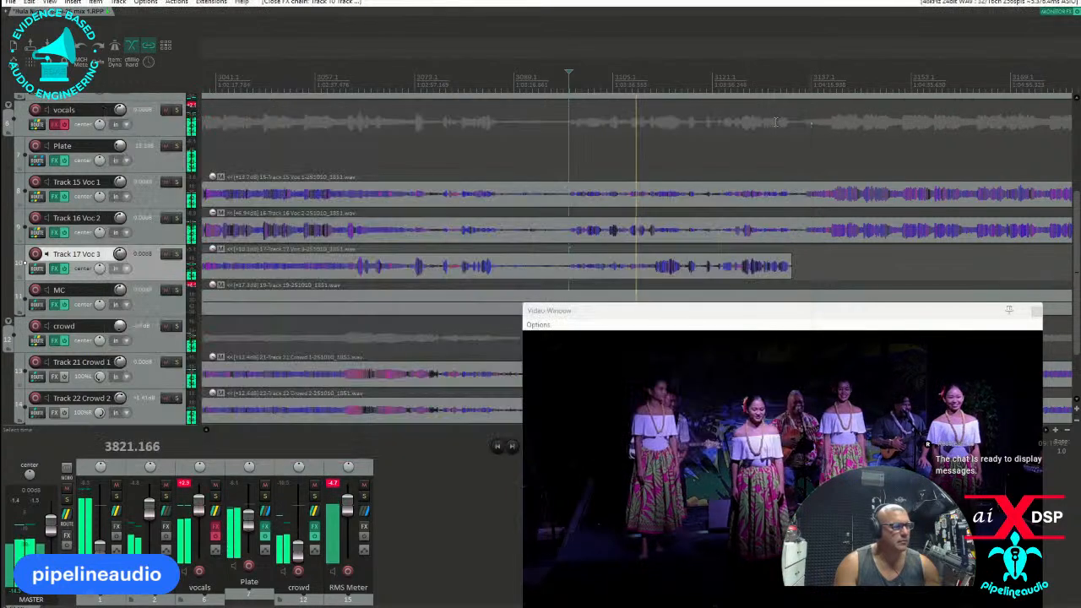
Check the effects chains on Track 16 Voc 2 and Track 15 Voc 1.
{"action": "left_click", "coordinate": [56, 233]}
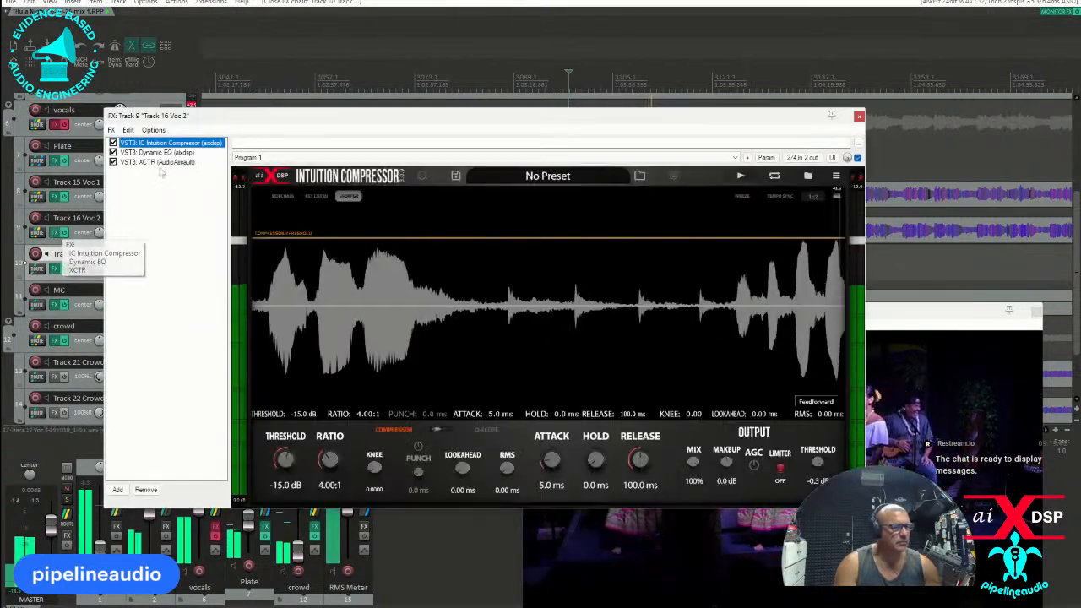
{"action": "left_click", "coordinate": [857, 116]}
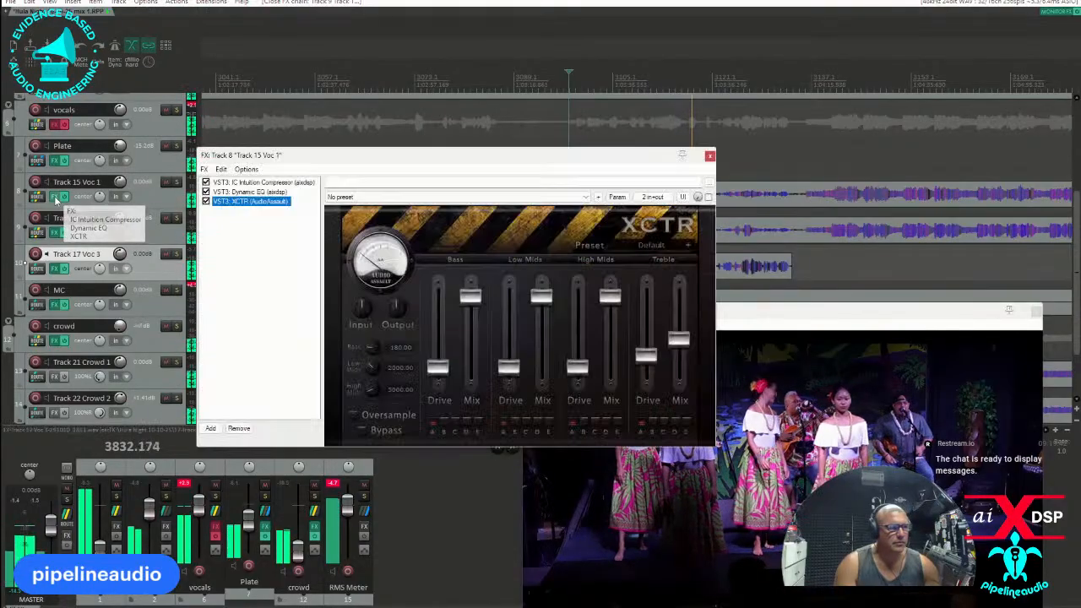
{"action": "left_click", "coordinate": [59, 196]}
{"action": "left_click", "coordinate": [709, 157]}
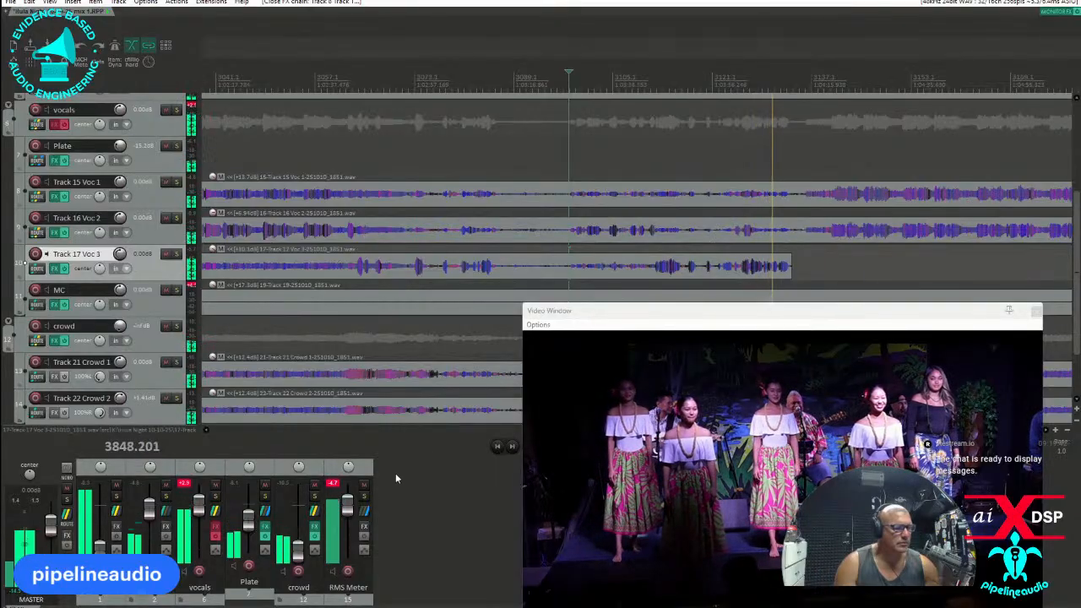
Raise the crowd folder's volume and reposition the video window.
{"action": "left_click_drag", "start_coordinate": [297, 551], "coordinate": [301, 512]}
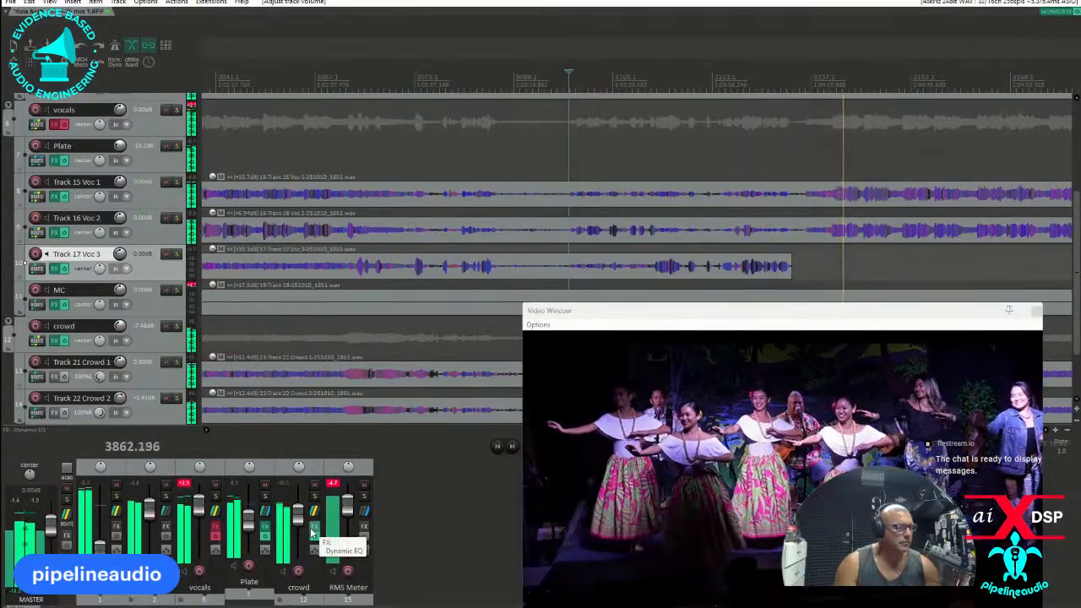
{"action": "left_click_drag", "start_coordinate": [298, 517], "coordinate": [298, 512]}
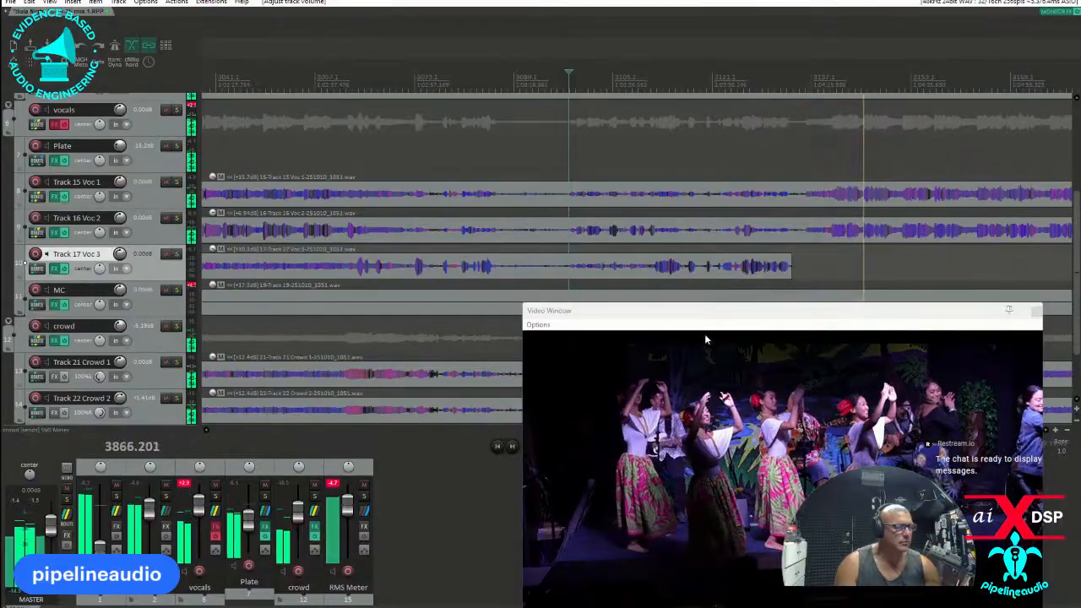
{"action": "left_click_drag", "start_coordinate": [710, 316], "coordinate": [609, 329]}
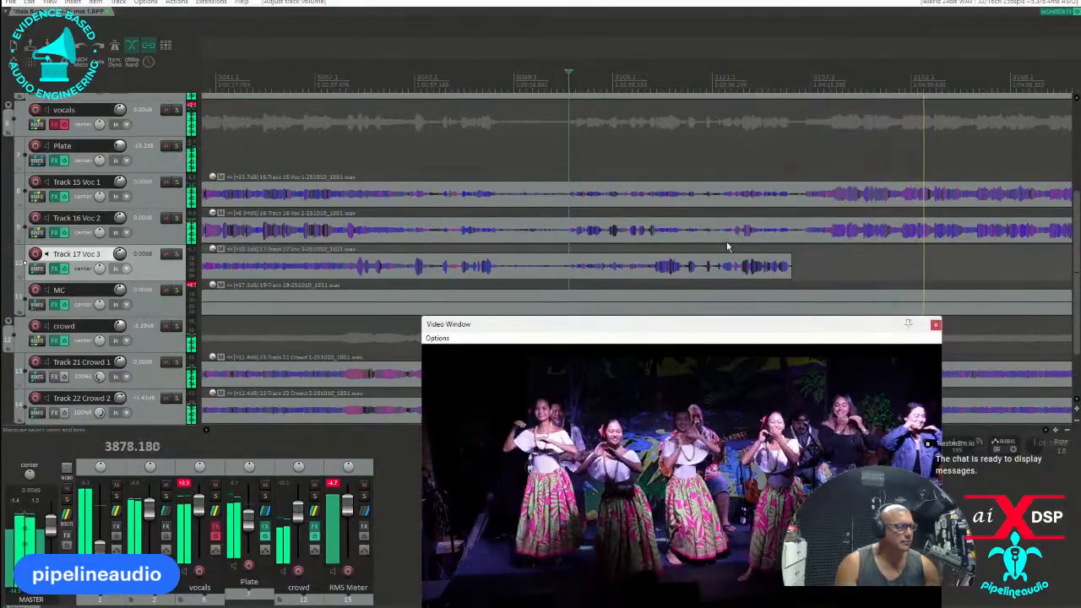
Duplicate the MC track, move the copy out of the vocals folder to just above crowd, and rename it percussion.
{"action": "scroll", "coordinate": [726, 242], "scroll_direction": "down", "scroll_amount": 2}
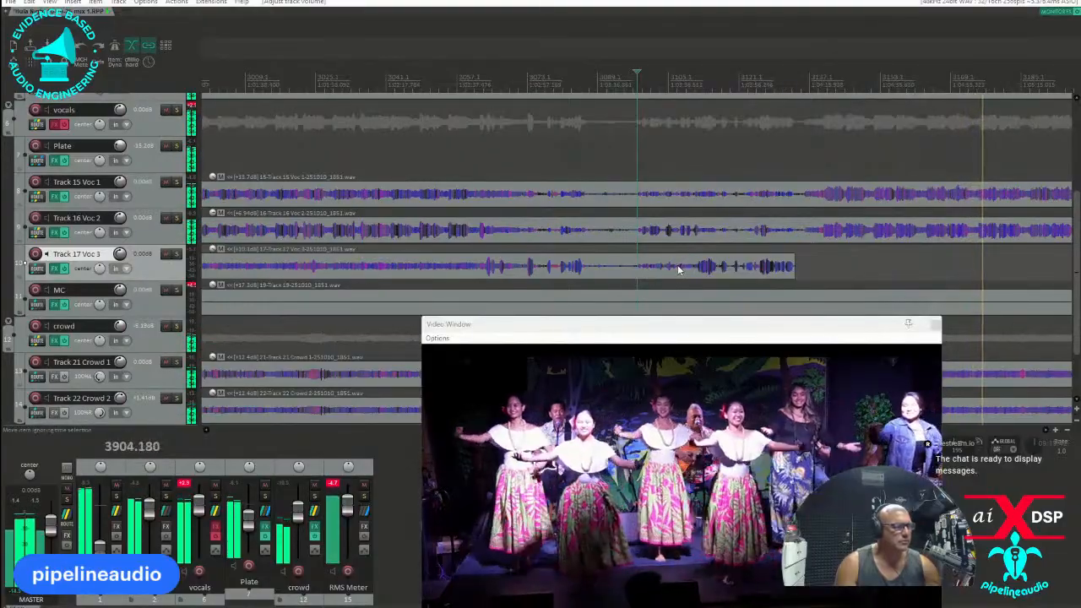
{"action": "scroll", "coordinate": [675, 268], "scroll_direction": "down", "scroll_amount": 4}
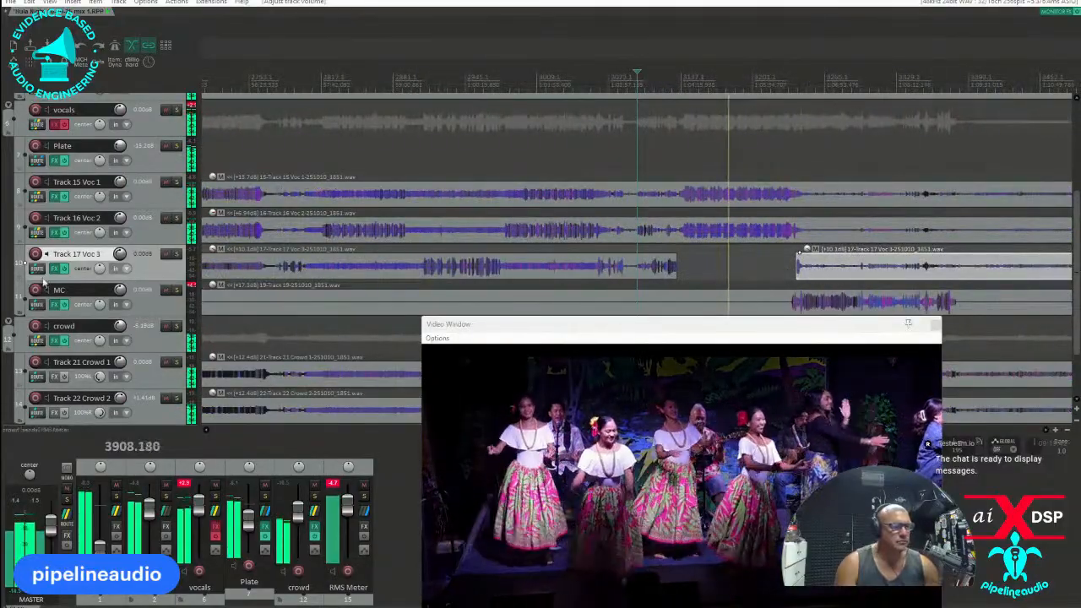
{"action": "scroll", "coordinate": [143, 260], "scroll_direction": "down", "scroll_amount": 2}
{"action": "right_click", "coordinate": [143, 260]}
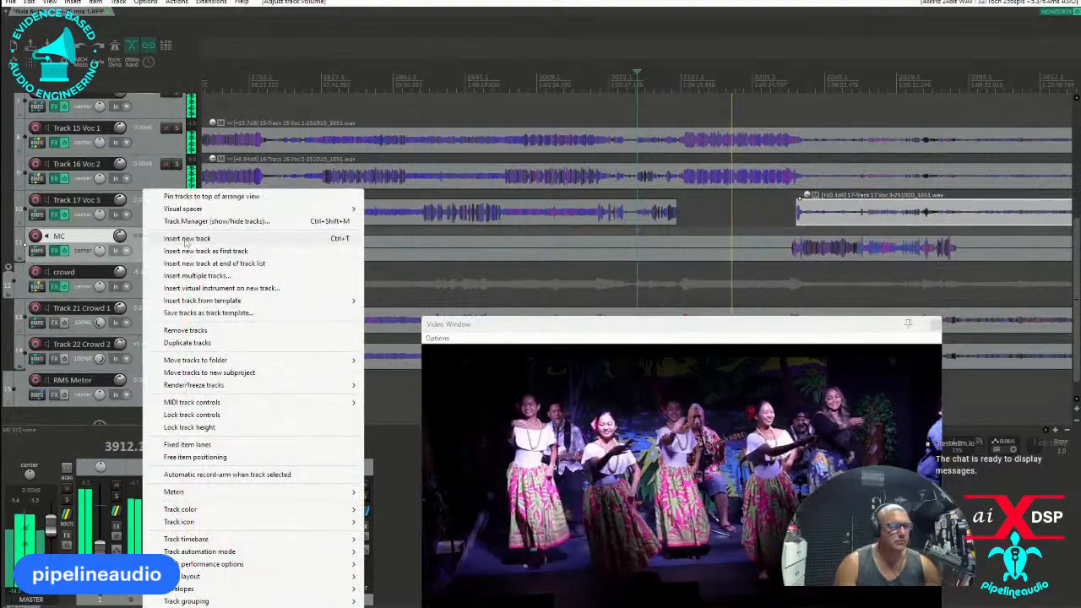
{"action": "left_click", "coordinate": [175, 341]}
{"action": "left_click_drag", "start_coordinate": [105, 329], "coordinate": [106, 305]}
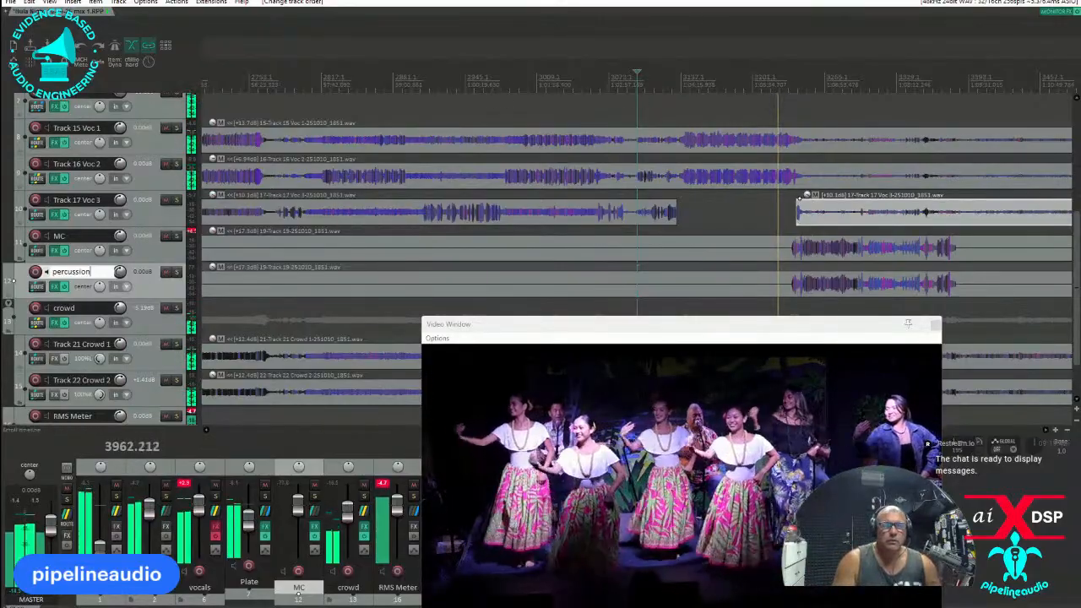
{"action": "key", "text": "Return"}
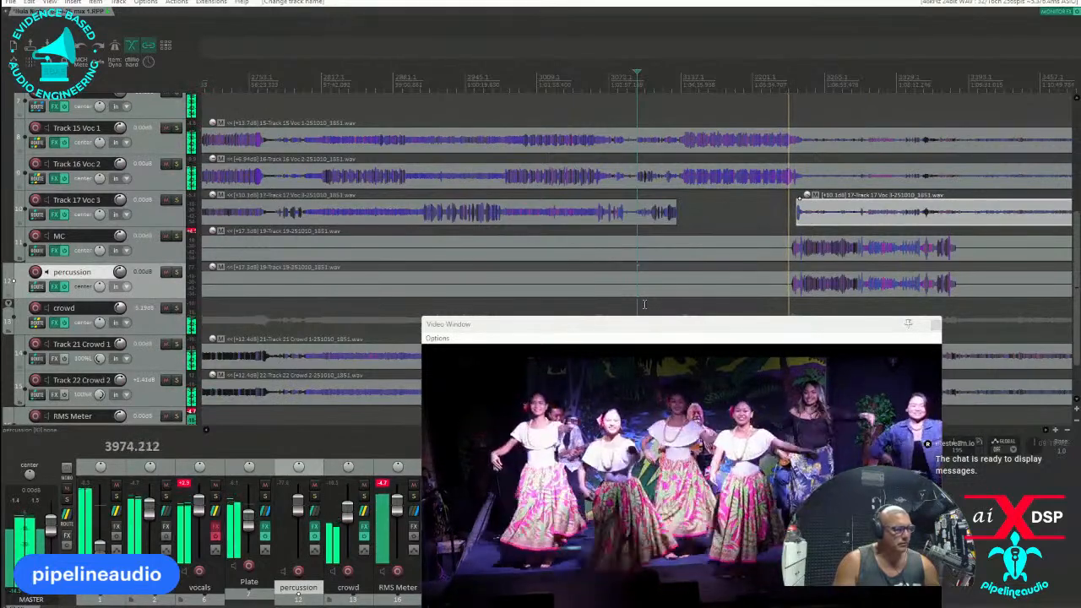
Mute the percussion track and split the MC item at the start of the loud section after the song.
{"action": "scroll", "coordinate": [866, 155], "scroll_direction": "up", "scroll_amount": 2}
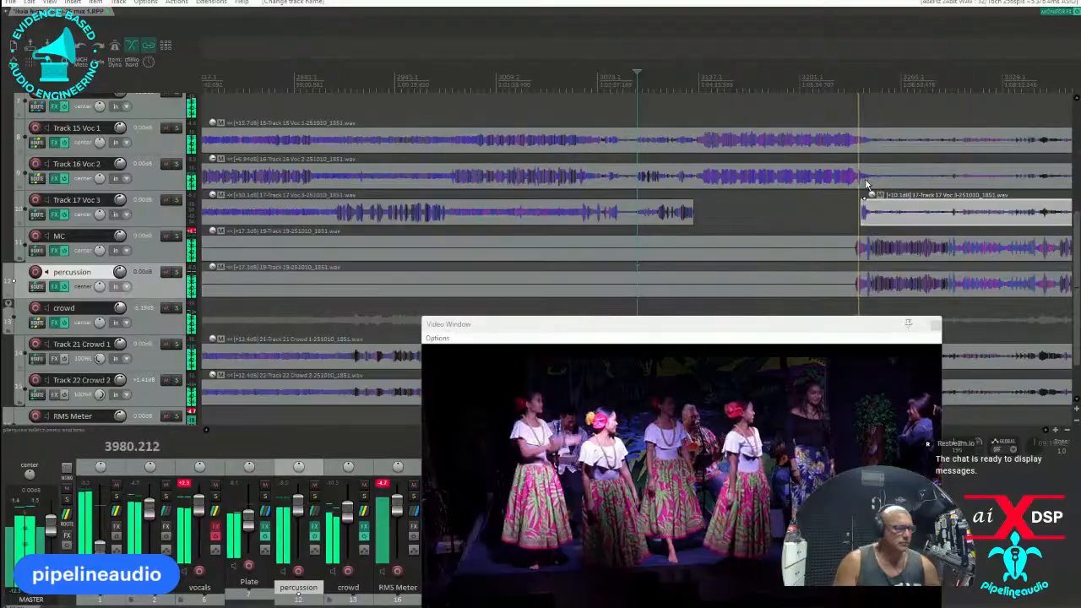
{"action": "left_click", "coordinate": [869, 244]}
{"action": "scroll", "coordinate": [869, 244], "scroll_direction": "up", "scroll_amount": 6}
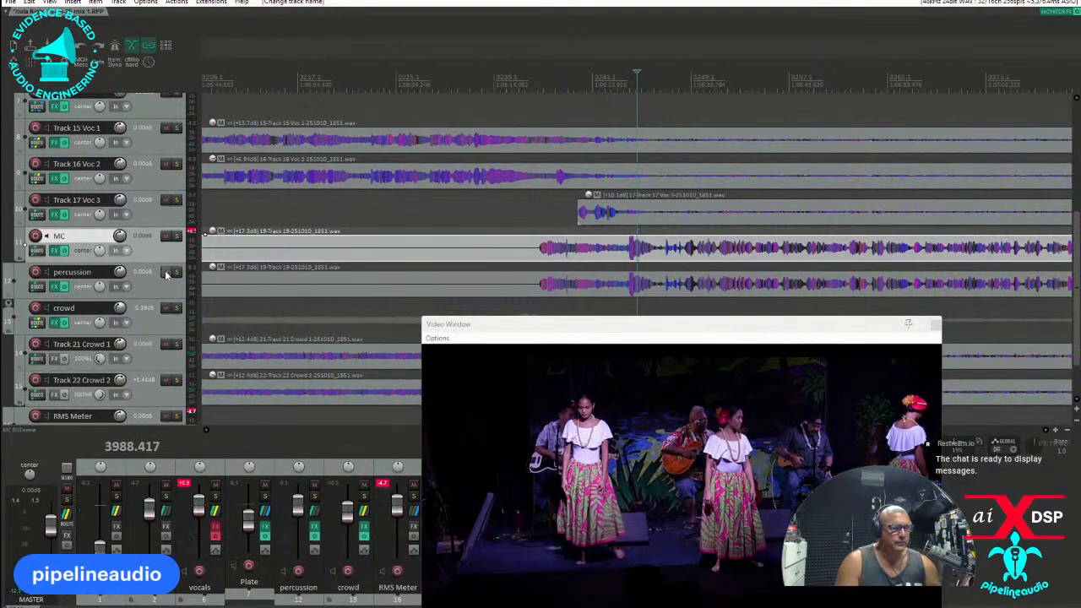
{"action": "left_click", "coordinate": [165, 272]}
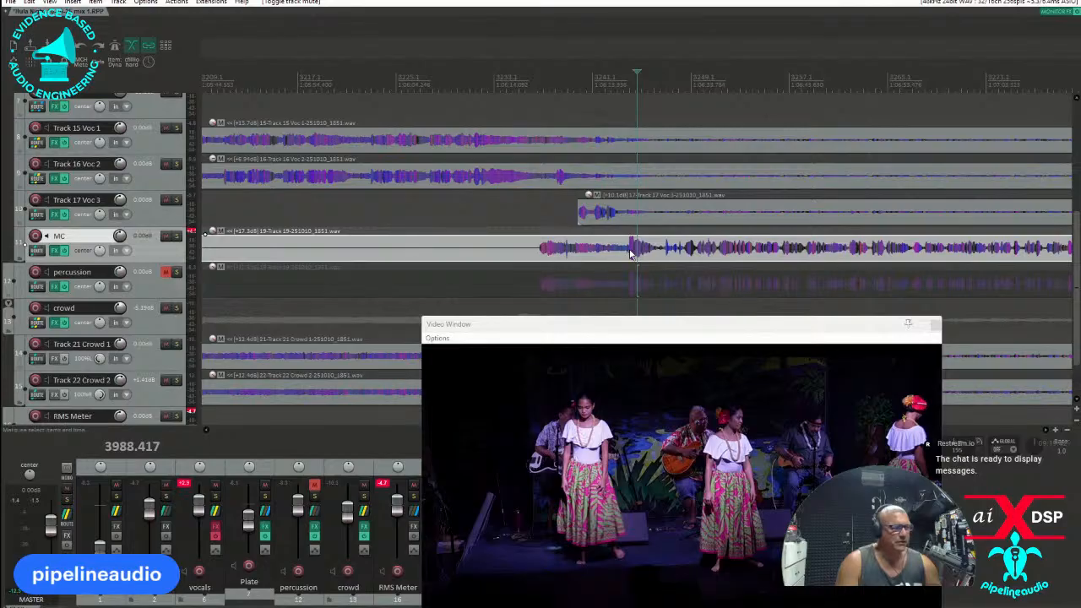
{"action": "scroll", "coordinate": [641, 253], "scroll_direction": "up", "scroll_amount": 5}
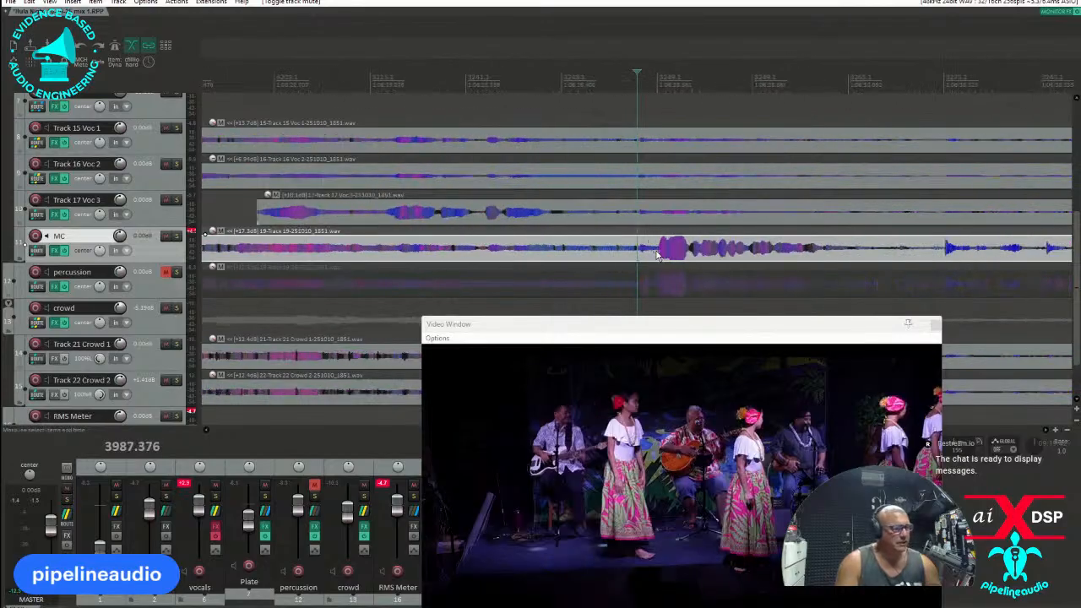
{"action": "key", "text": "s"}
{"action": "scroll", "coordinate": [543, 249], "scroll_direction": "down", "scroll_amount": 3}
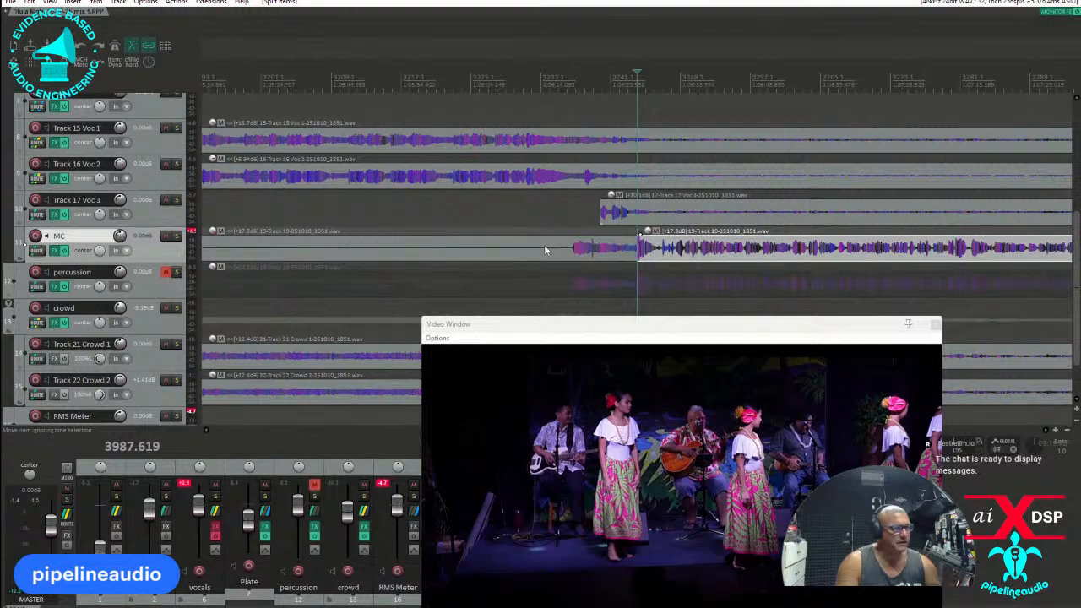
Split the MC item at about 3245.5 seconds and delete the silent stretch from there to the loud section.
{"action": "left_click", "coordinate": [545, 249]}
{"action": "scroll", "coordinate": [554, 257], "scroll_direction": "down", "scroll_amount": 3}
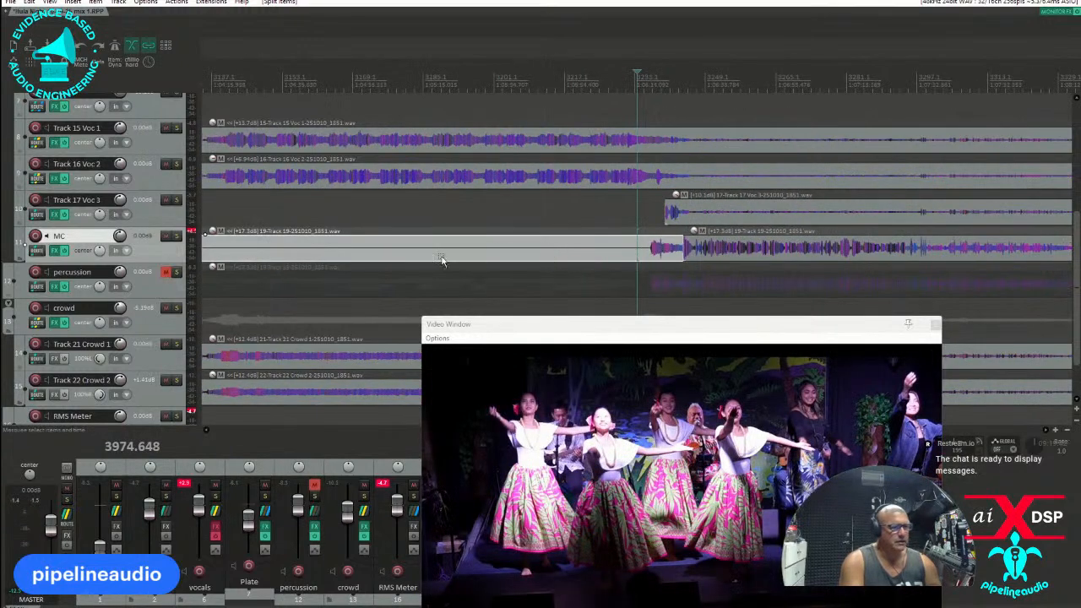
{"action": "scroll", "coordinate": [335, 257], "scroll_direction": "down", "scroll_amount": 5}
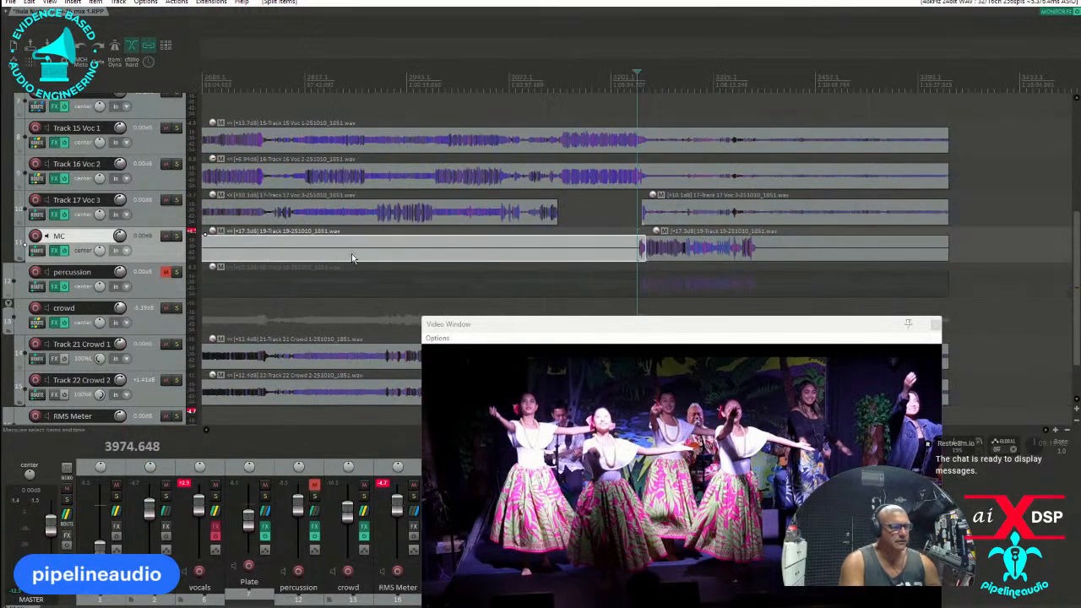
{"action": "left_click", "coordinate": [300, 253]}
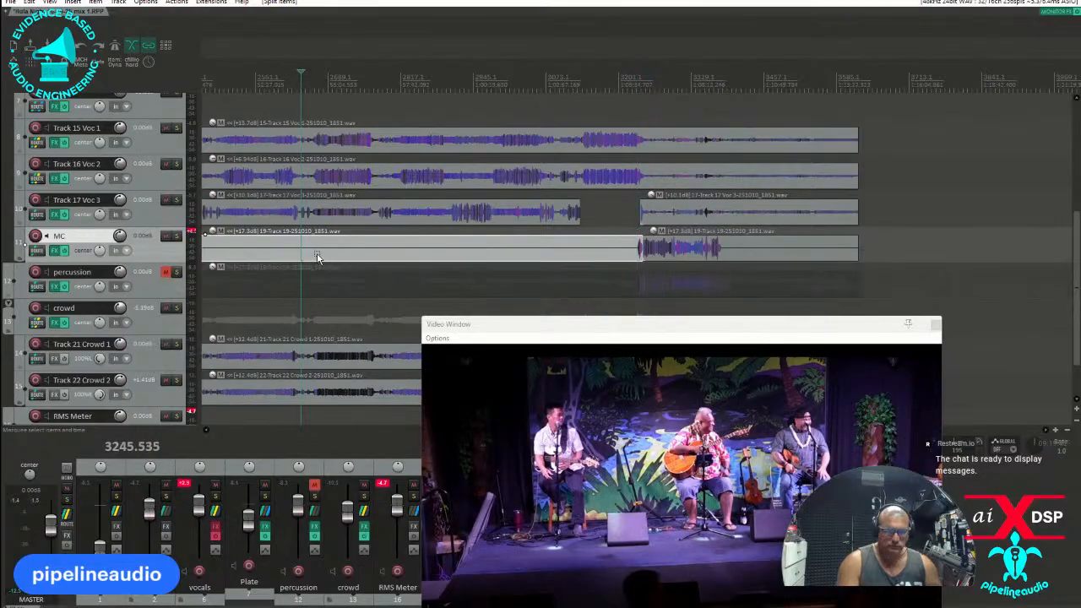
{"action": "key", "text": "s"}
{"action": "key", "text": "Delete"}
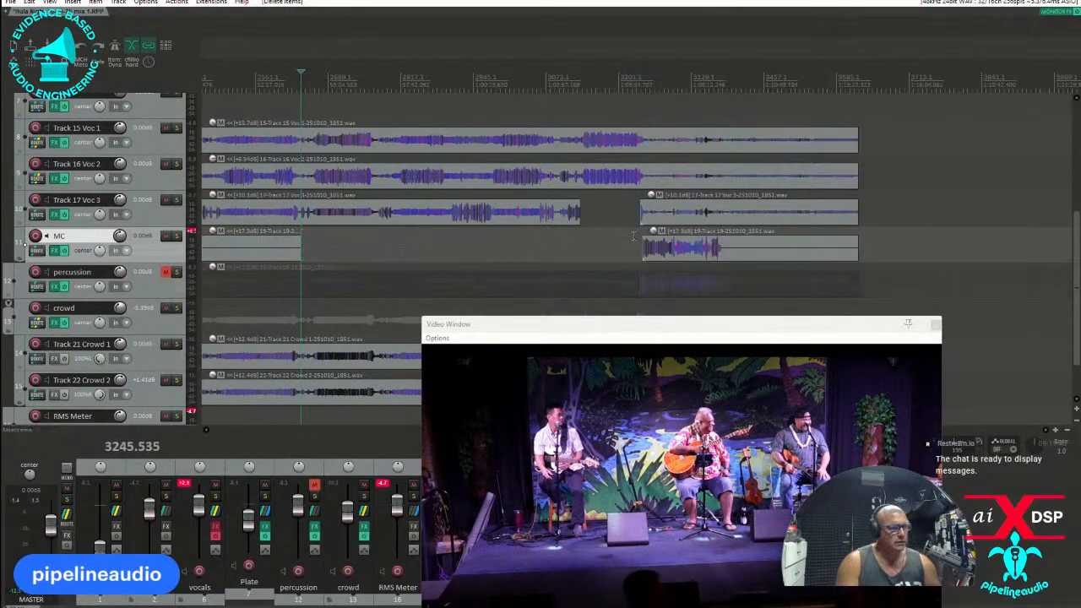
Play the song's ending, split Track 17 Voc 3 after its short closing phrase and lower the MC track's volume to about -4.7 dB.
{"action": "left_click", "coordinate": [639, 253]}
{"action": "scroll", "coordinate": [632, 250], "scroll_direction": "up", "scroll_amount": 4}
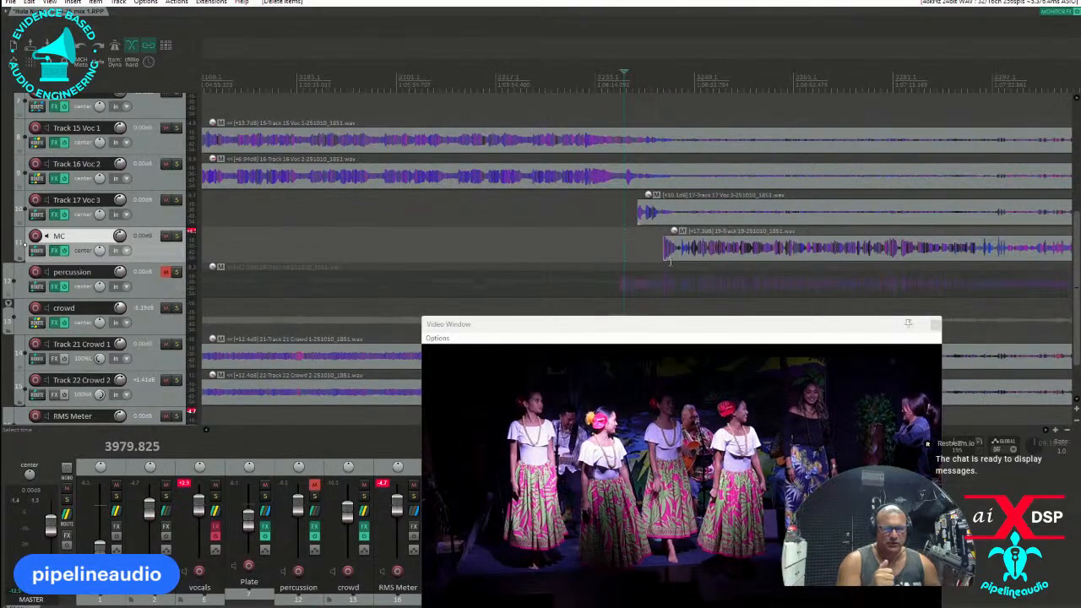
{"action": "key", "text": "space"}
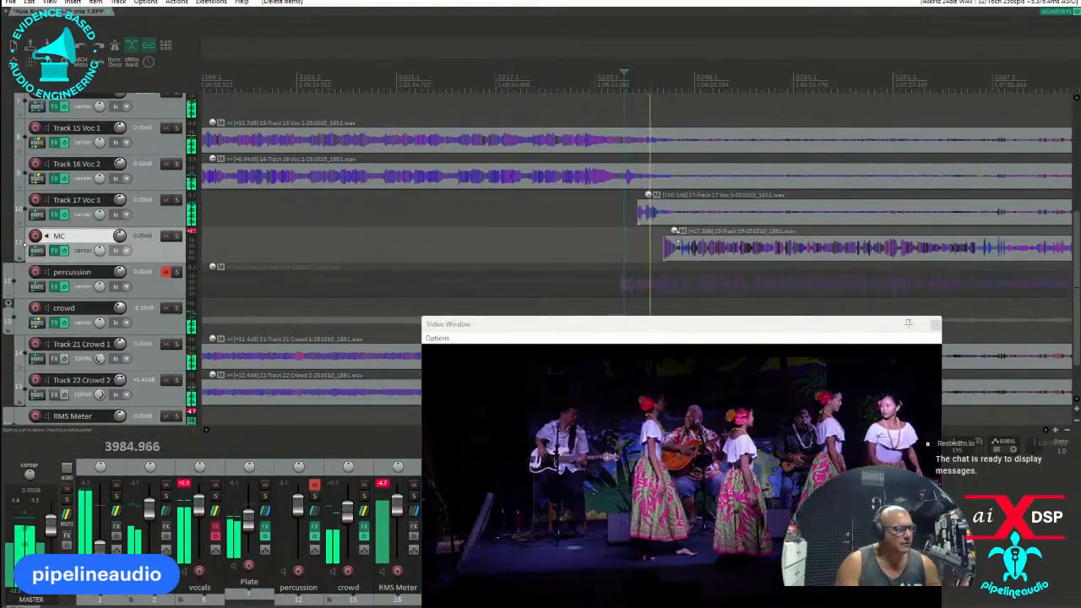
{"action": "left_click", "coordinate": [658, 220]}
{"action": "scroll", "coordinate": [650, 221], "scroll_direction": "up", "scroll_amount": 3}
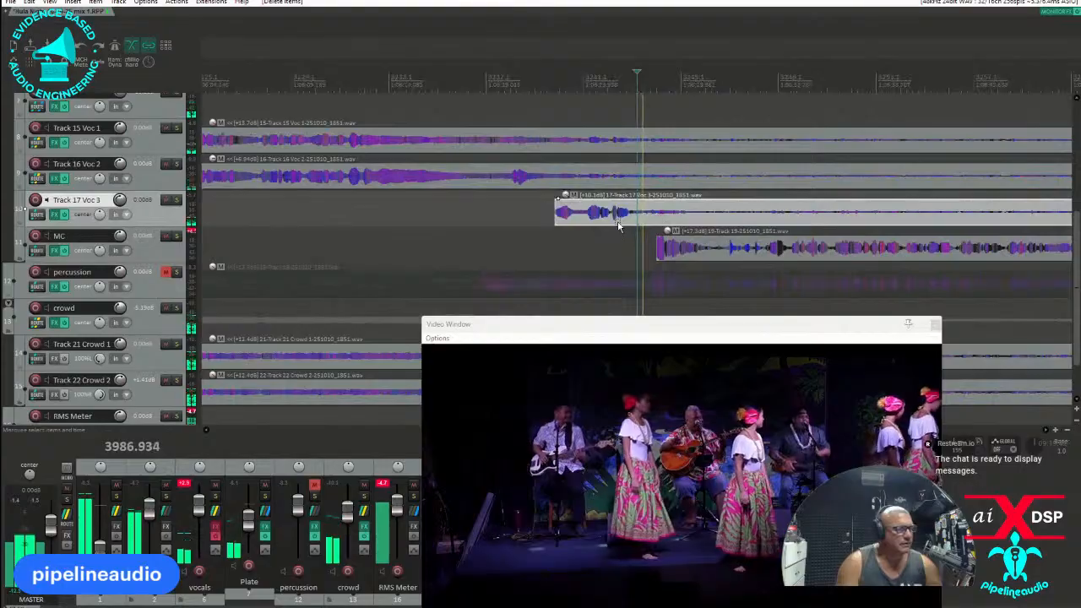
{"action": "key", "text": "s"}
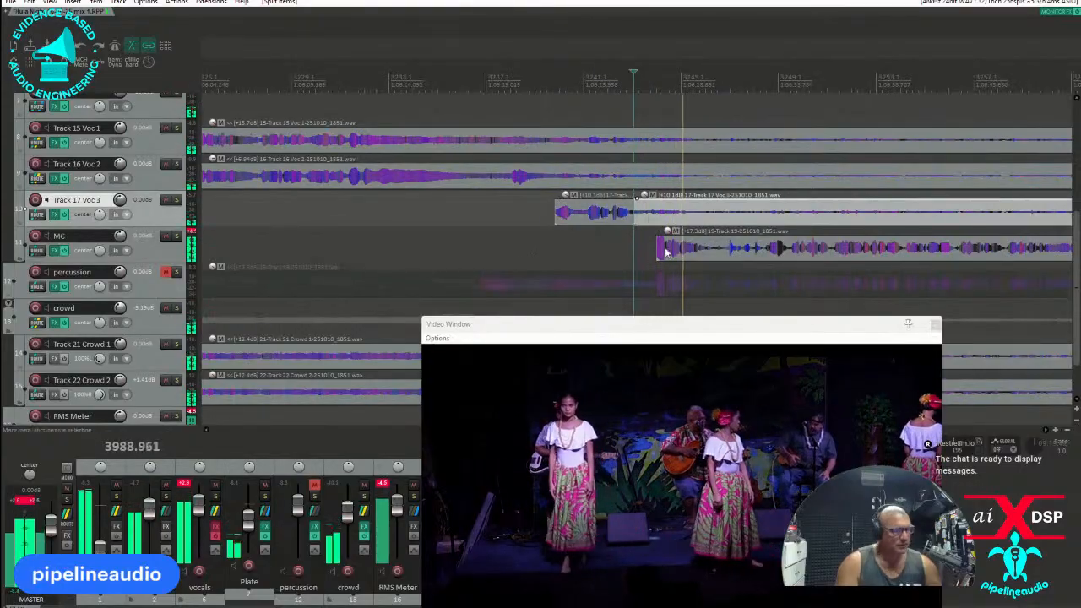
{"action": "left_click_drag", "start_coordinate": [120, 237], "coordinate": [120, 252]}
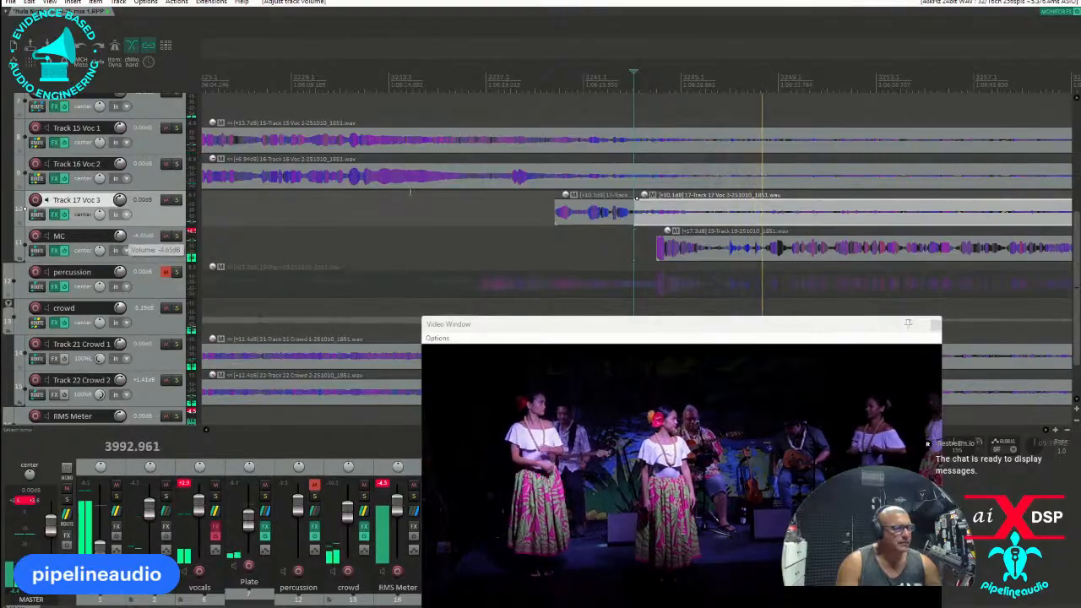
Split Track 16 Voc 2 right after its last vocal phrase and play on from there.
{"action": "left_click", "coordinate": [533, 175]}
{"action": "key", "text": "s"}
{"action": "key", "text": "space"}
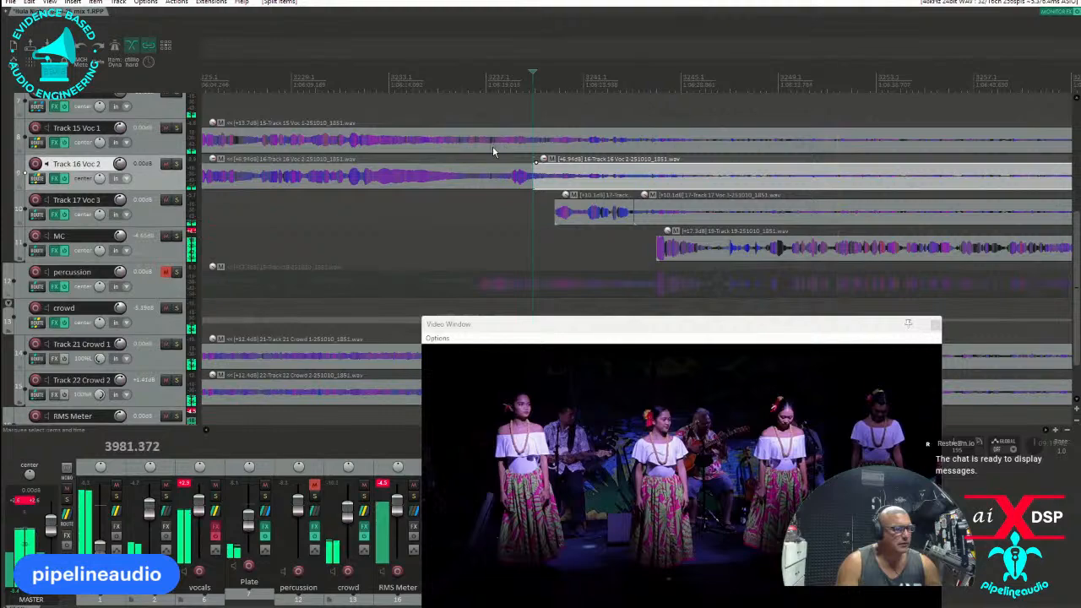
{"action": "key", "text": "space"}
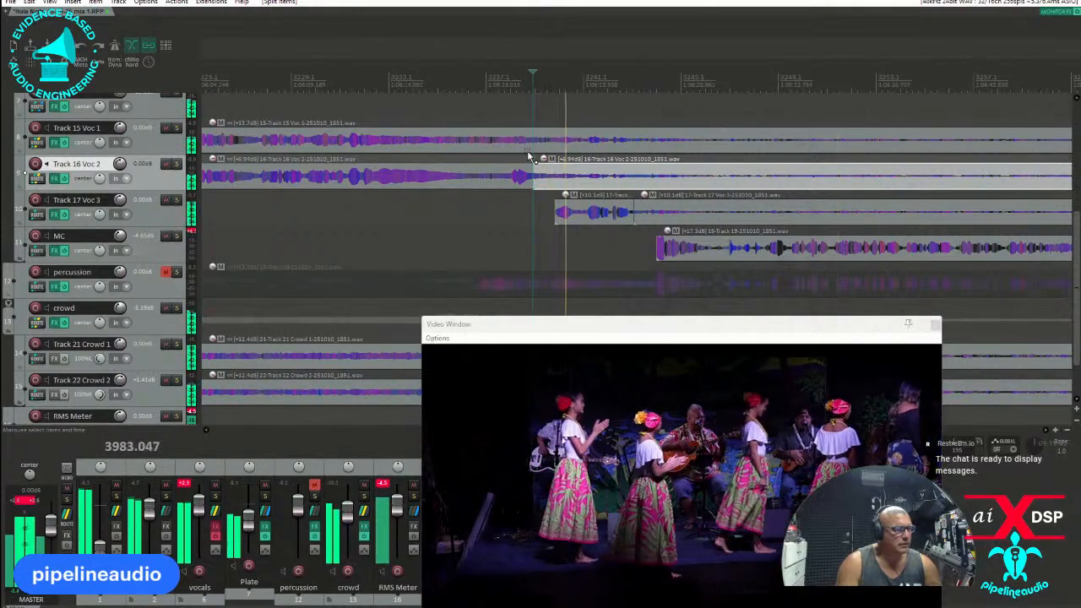
Split Track 15 Voc 1 where the singing ends and delete the trailing items on Voc 1, Voc 2 and Voc 3.
{"action": "left_click", "coordinate": [341, 108]}
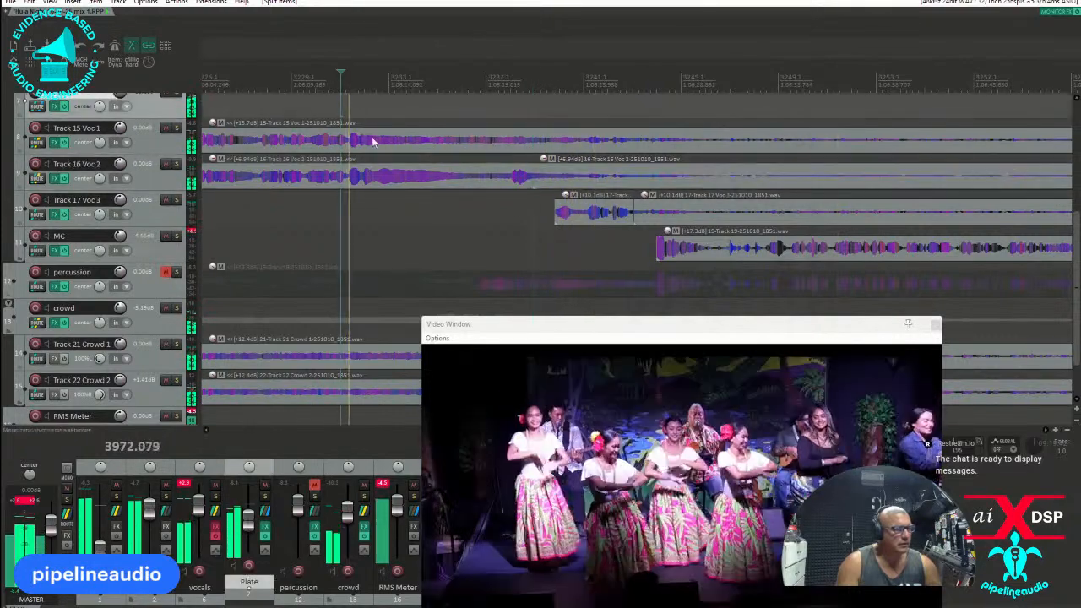
{"action": "left_click", "coordinate": [440, 146]}
{"action": "key", "text": "s"}
{"action": "scroll", "coordinate": [665, 159], "scroll_direction": "down", "scroll_amount": 5}
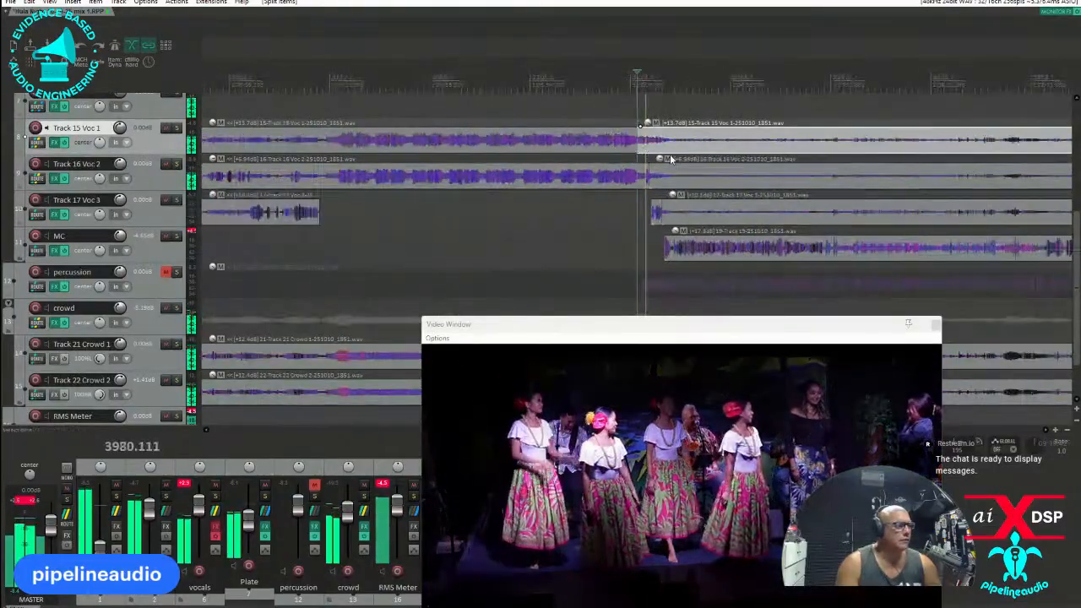
{"action": "left_click_drag", "start_coordinate": [736, 147], "coordinate": [815, 205]}
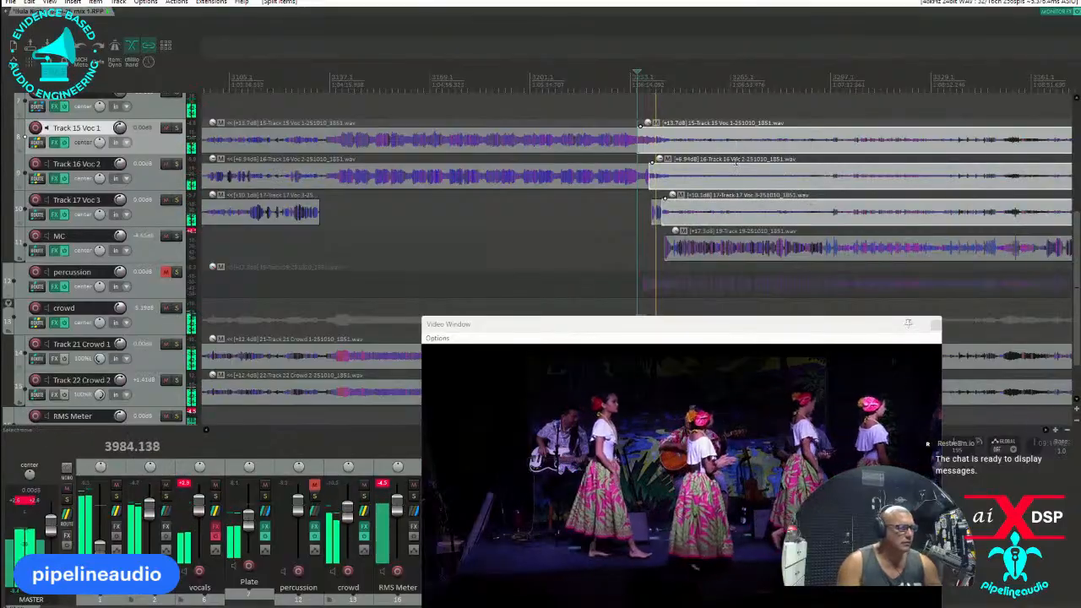
{"action": "key", "text": "Delete"}
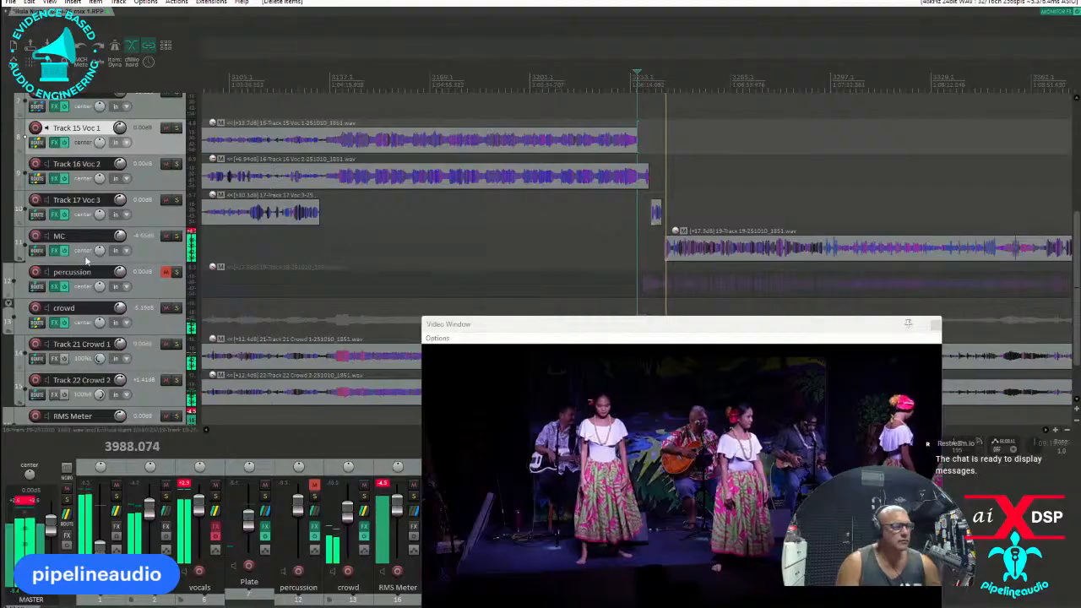
Reset the MC track's peak meter and enable IC Intuition Compressor in its effects chain while playing the MC passage.
{"action": "left_click", "coordinate": [191, 236]}
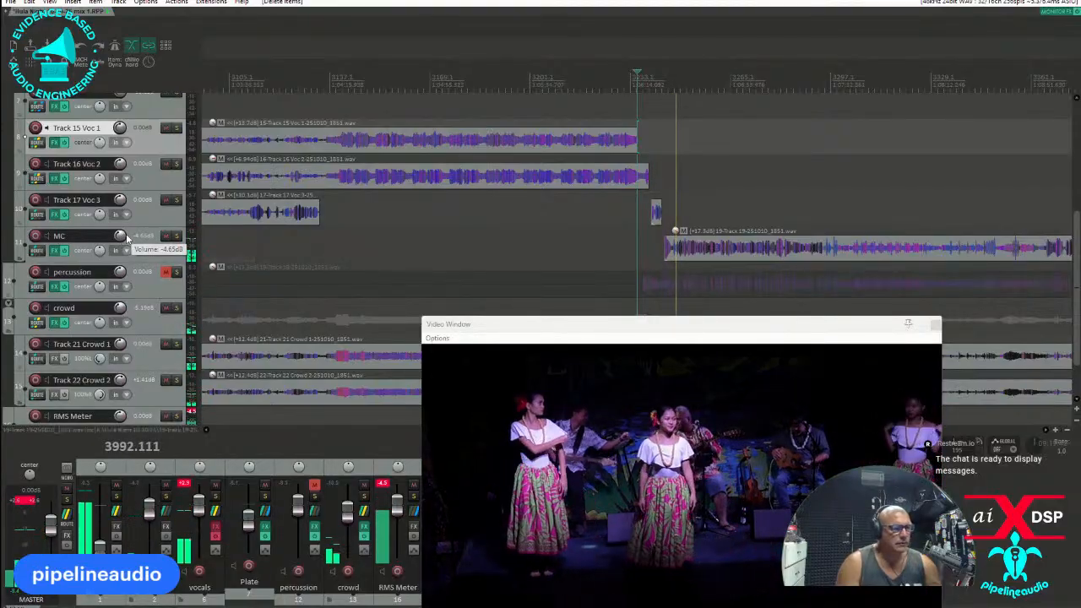
{"action": "left_click", "coordinate": [60, 250]}
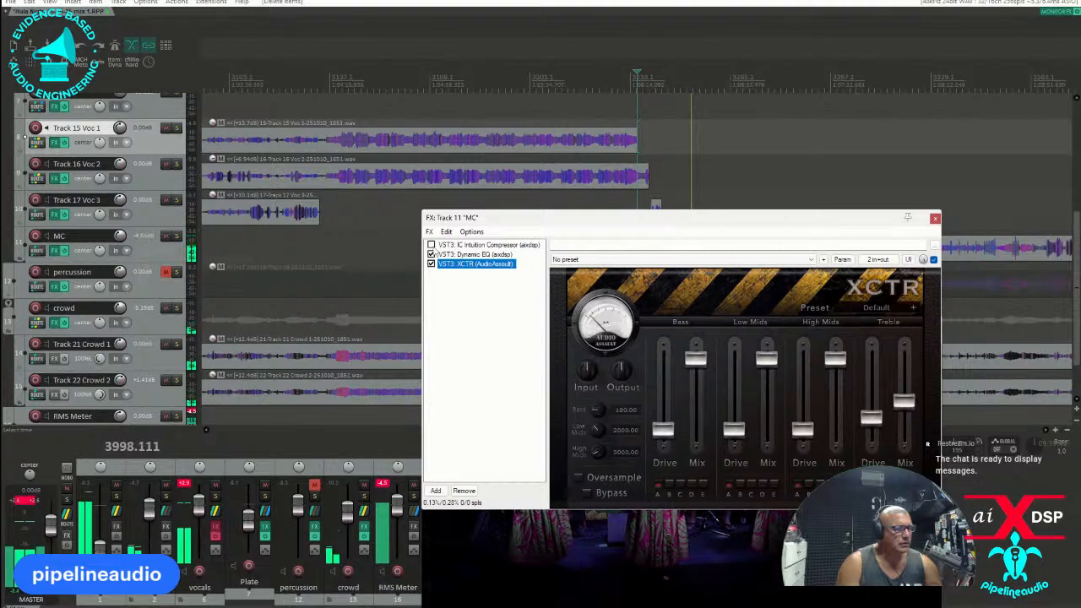
{"action": "left_click_drag", "start_coordinate": [731, 218], "coordinate": [702, 265]}
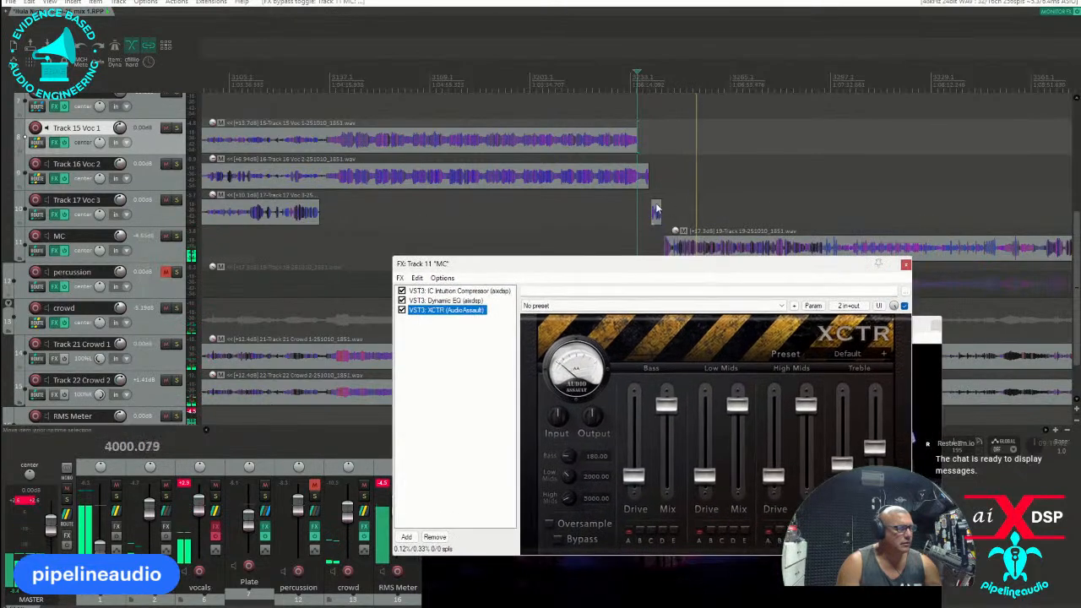
{"action": "left_click", "coordinate": [660, 242]}
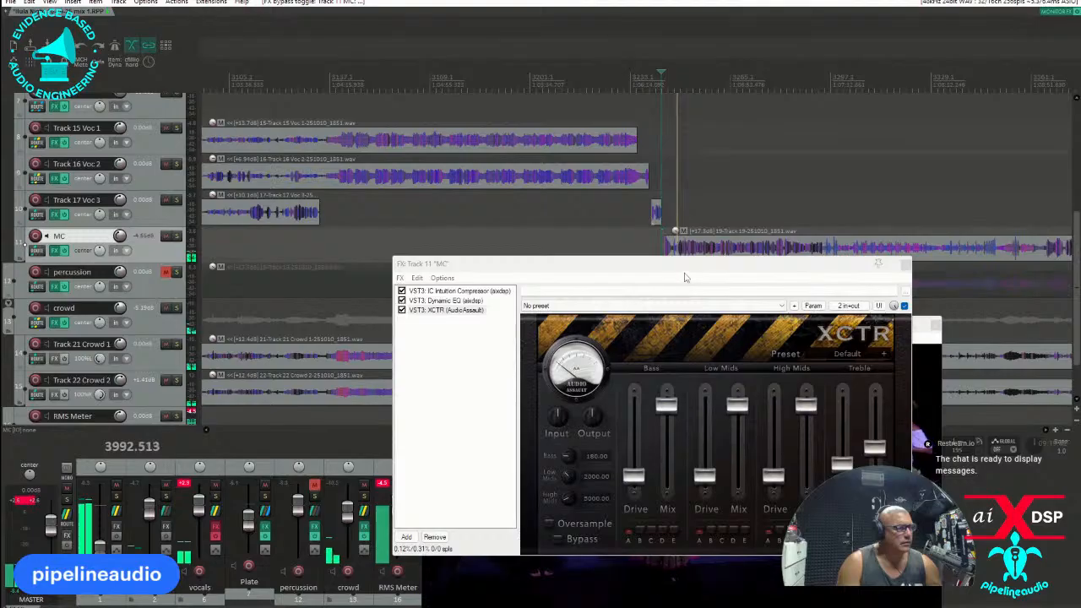
{"action": "left_click_drag", "start_coordinate": [814, 265], "coordinate": [424, 73]}
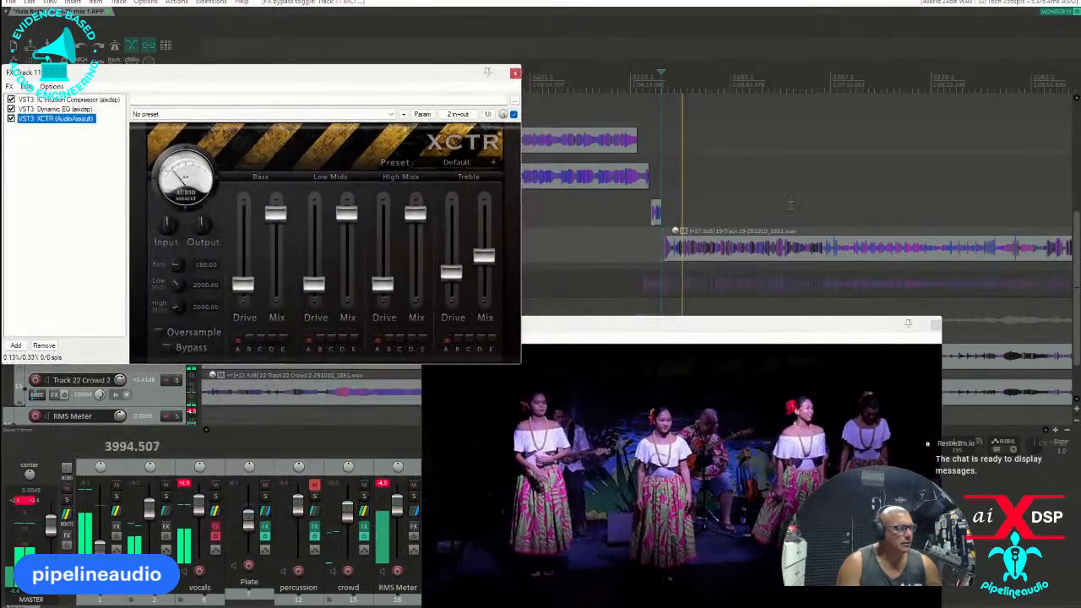
{"action": "scroll", "coordinate": [637, 222], "scroll_direction": "down", "scroll_amount": 3}
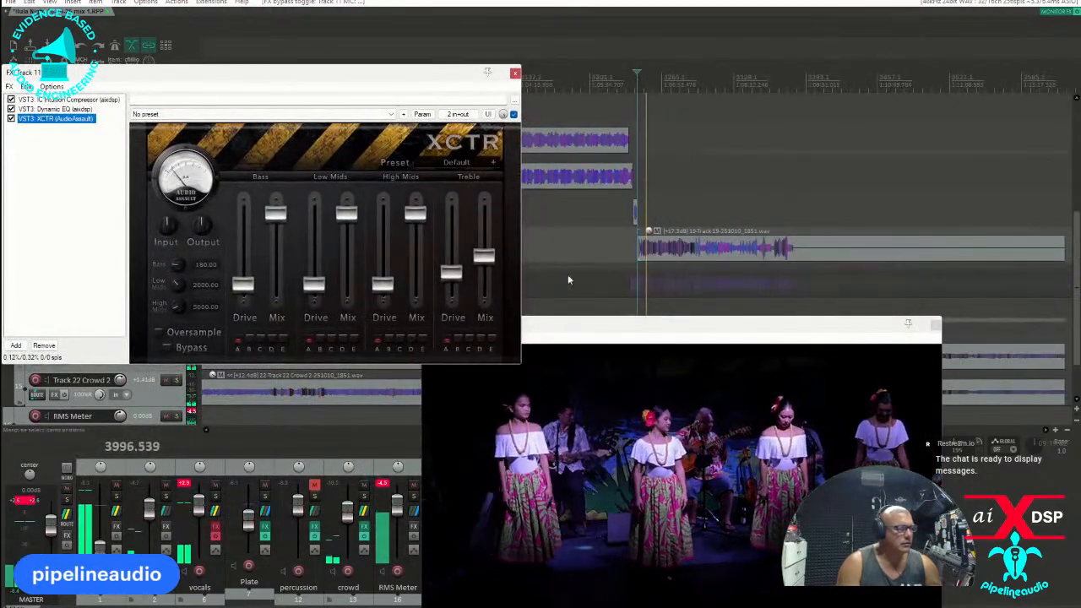
{"action": "left_click", "coordinate": [515, 73]}
Split the MC item just after its loud opening burst and lower the volume of that short first piece.
{"action": "left_click_drag", "start_coordinate": [639, 340], "coordinate": [287, 107]}
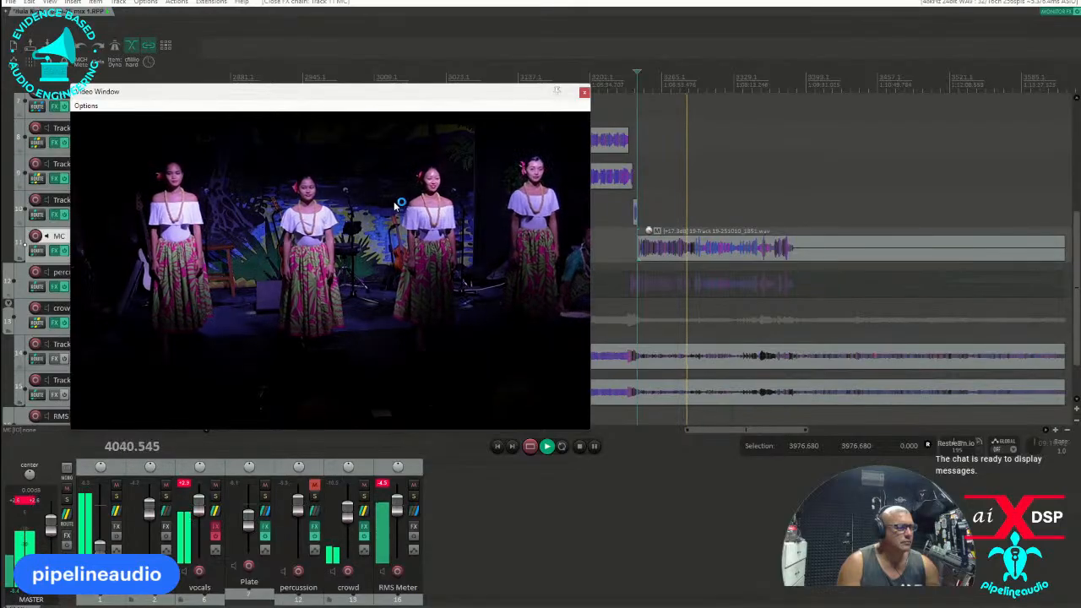
{"action": "left_click", "coordinate": [647, 257]}
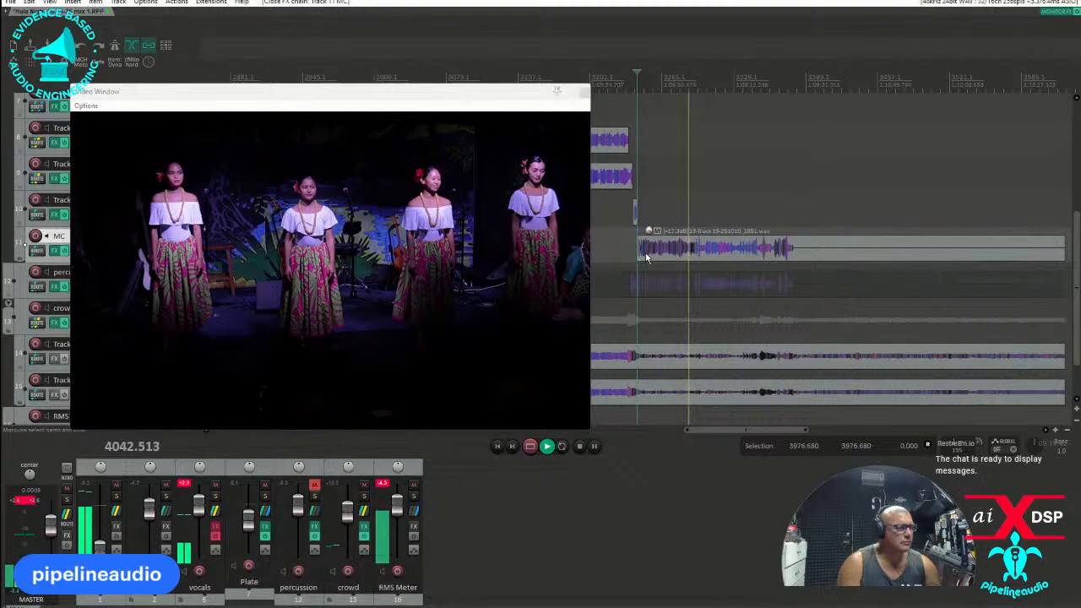
{"action": "scroll", "coordinate": [641, 258], "scroll_direction": "up", "scroll_amount": 5}
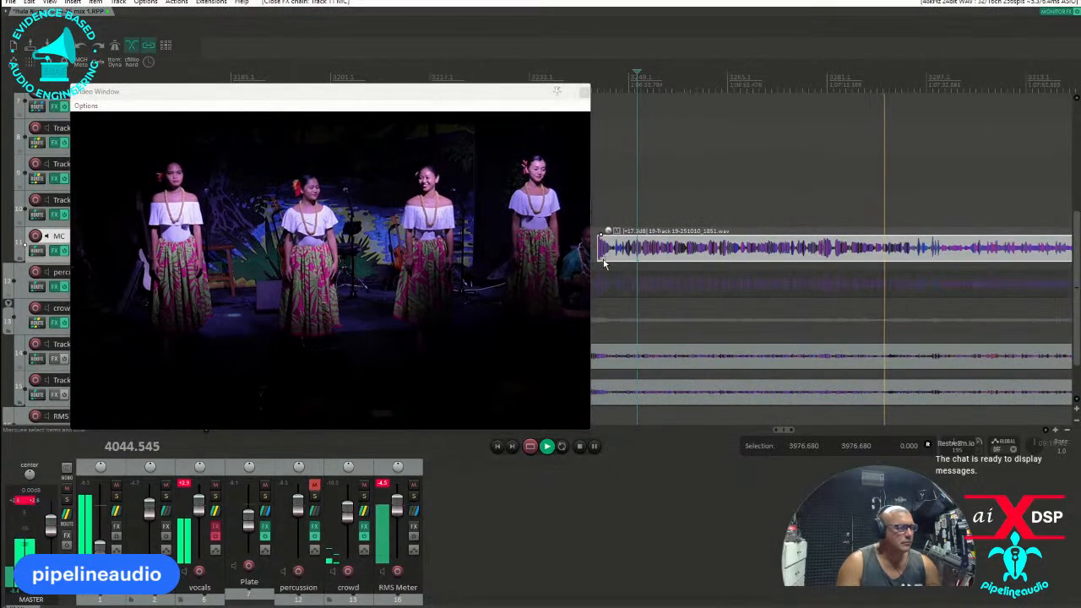
{"action": "scroll", "coordinate": [608, 262], "scroll_direction": "up", "scroll_amount": 2}
{"action": "scroll", "coordinate": [632, 259], "scroll_direction": "up", "scroll_amount": 2}
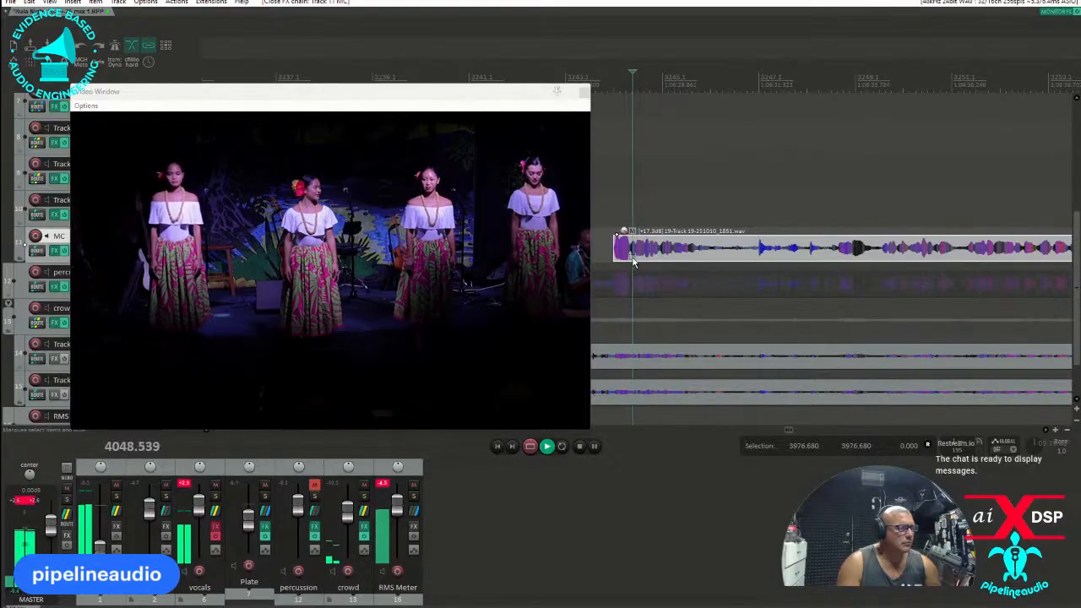
{"action": "key", "text": "s"}
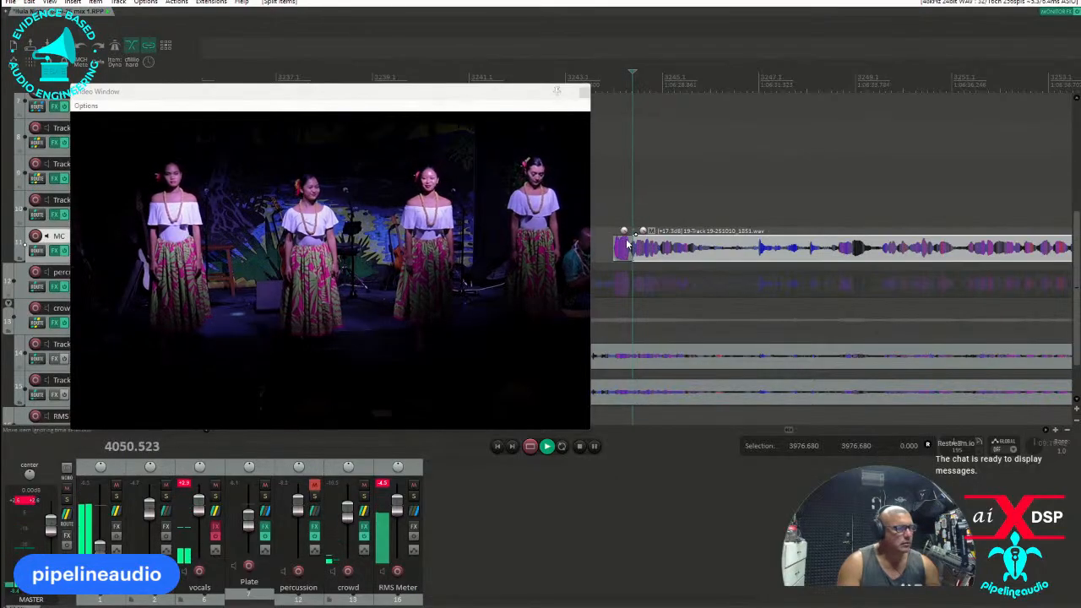
{"action": "left_click_drag", "start_coordinate": [623, 236], "coordinate": [625, 293]}
{"action": "scroll", "coordinate": [773, 264], "scroll_direction": "down", "scroll_amount": 3}
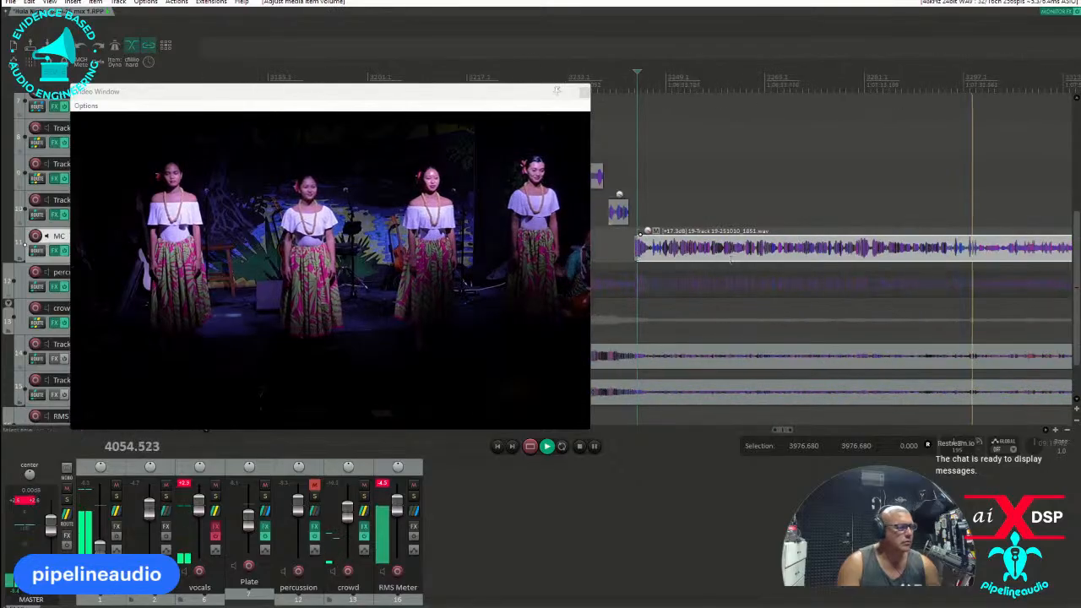
Split the MC and percussion items at about 4053.3 seconds and mute the MC item after the split.
{"action": "left_click", "coordinate": [966, 260]}
{"action": "scroll", "coordinate": [962, 261], "scroll_direction": "up", "scroll_amount": 3}
{"action": "scroll", "coordinate": [816, 256], "scroll_direction": "up", "scroll_amount": 3}
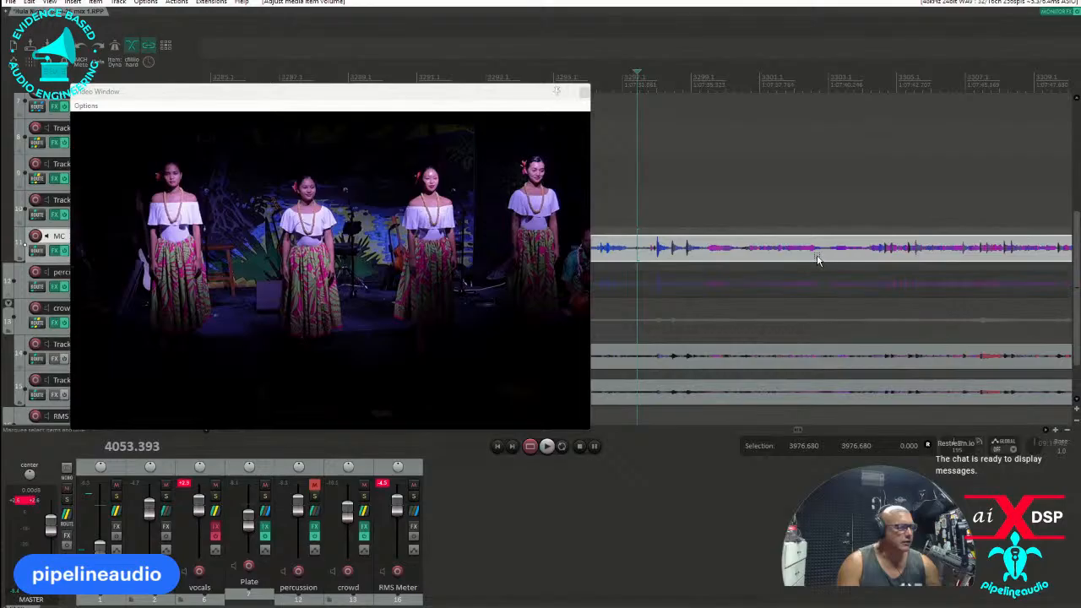
{"action": "left_click", "coordinate": [635, 255]}
{"action": "key", "text": "s"}
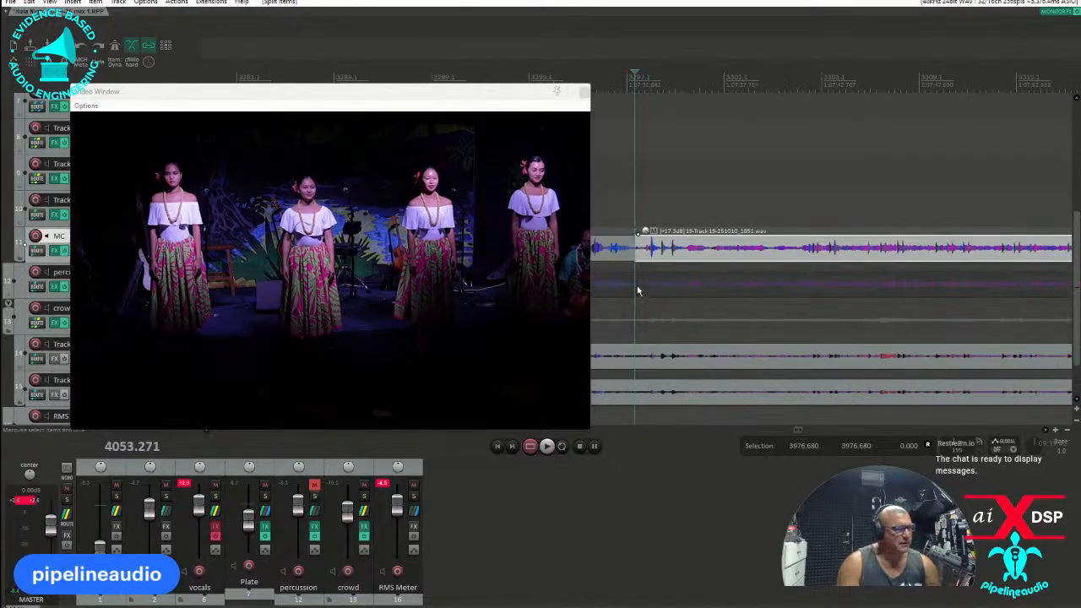
{"action": "left_click", "coordinate": [636, 291]}
{"action": "key", "text": "s"}
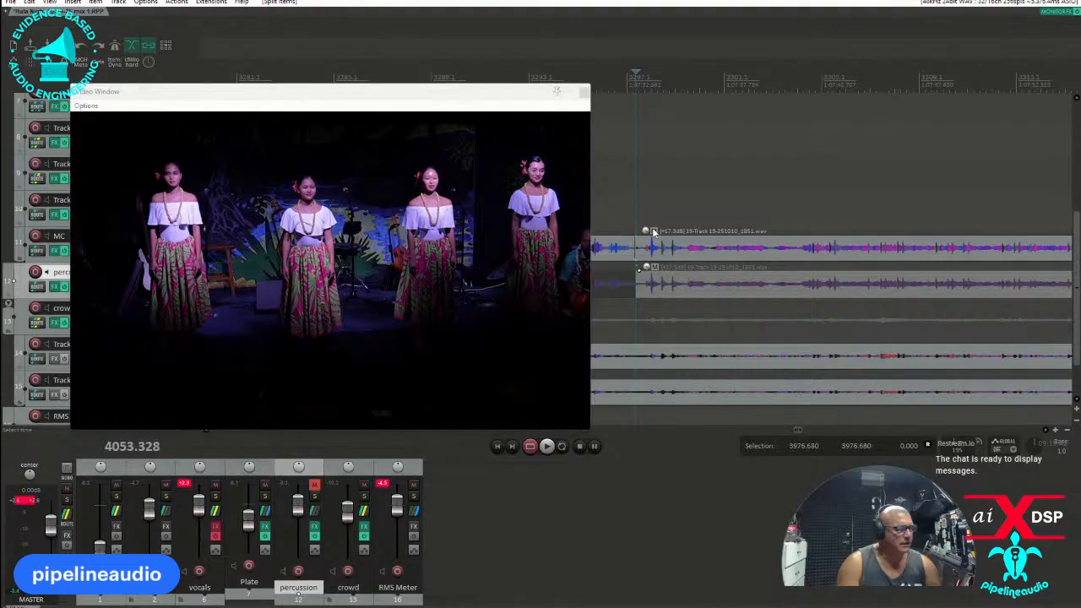
{"action": "left_click", "coordinate": [654, 231]}
Unmute the percussion track and enable IC Intuition Compressor in its effects chain.
{"action": "left_click_drag", "start_coordinate": [505, 99], "coordinate": [872, 352]}
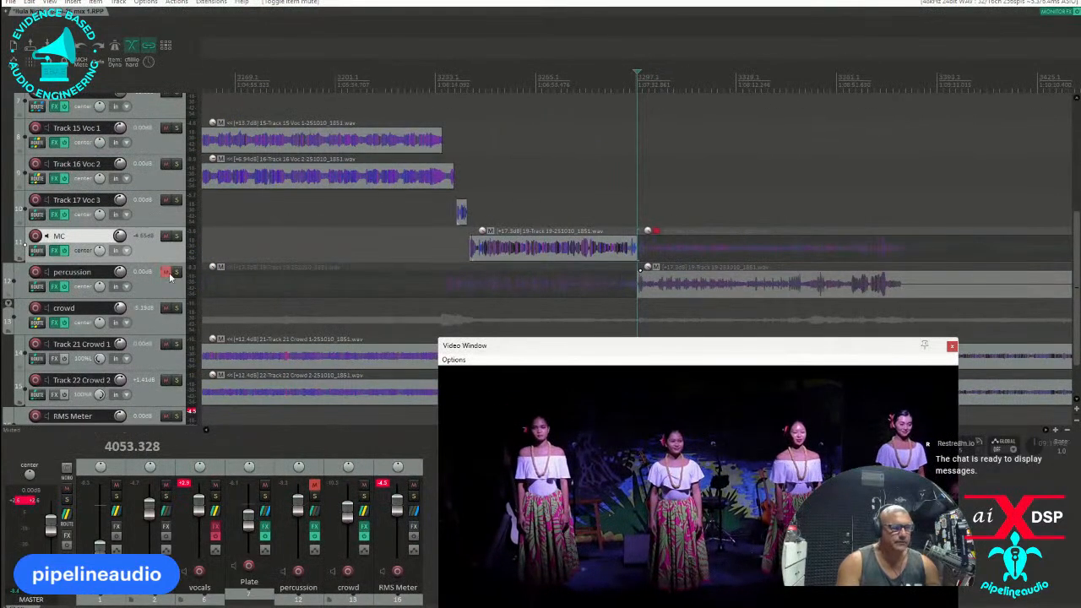
{"action": "left_click", "coordinate": [167, 274]}
{"action": "left_click", "coordinate": [61, 287]}
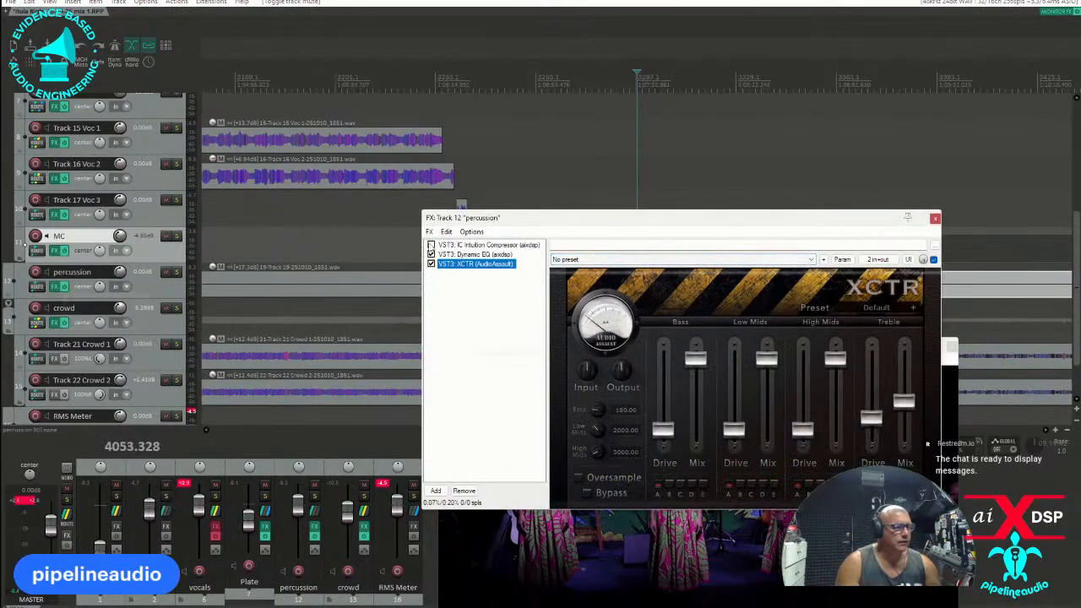
Set the high-pass filter in the percussion track's Dynamic EQ to 20 Hz with a 6 dB/oct slope.
{"action": "left_click", "coordinate": [453, 255]}
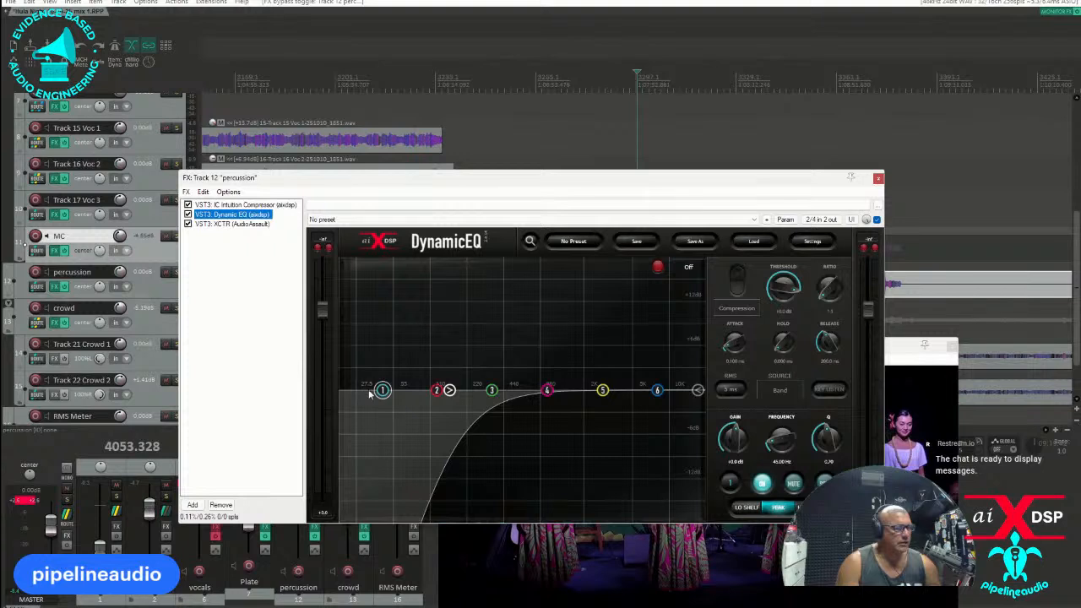
{"action": "left_click_drag", "start_coordinate": [448, 389], "coordinate": [337, 389]}
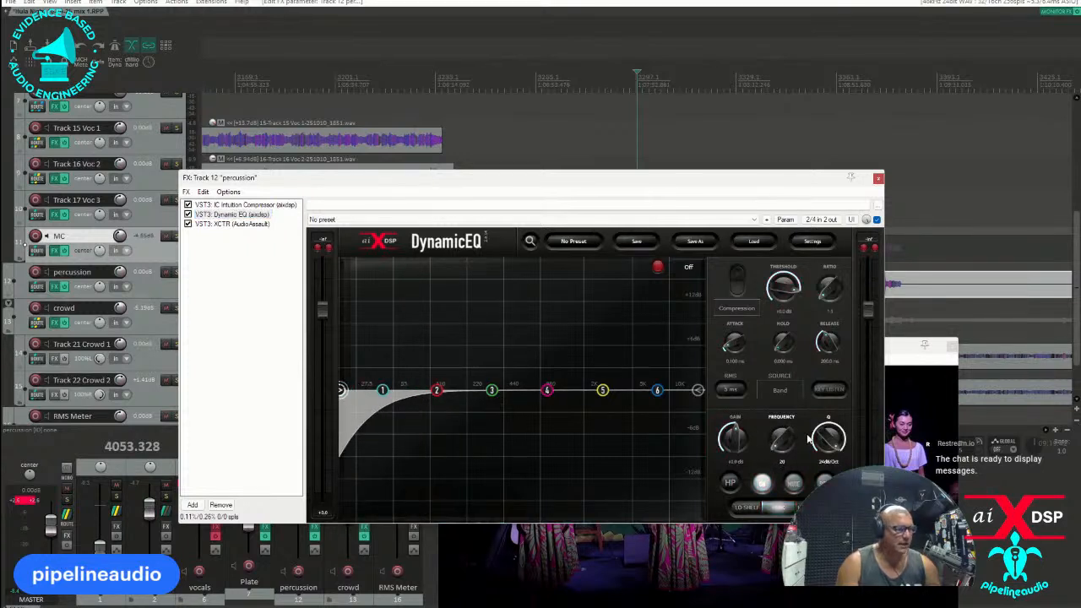
{"action": "left_click_drag", "start_coordinate": [828, 436], "coordinate": [828, 489]}
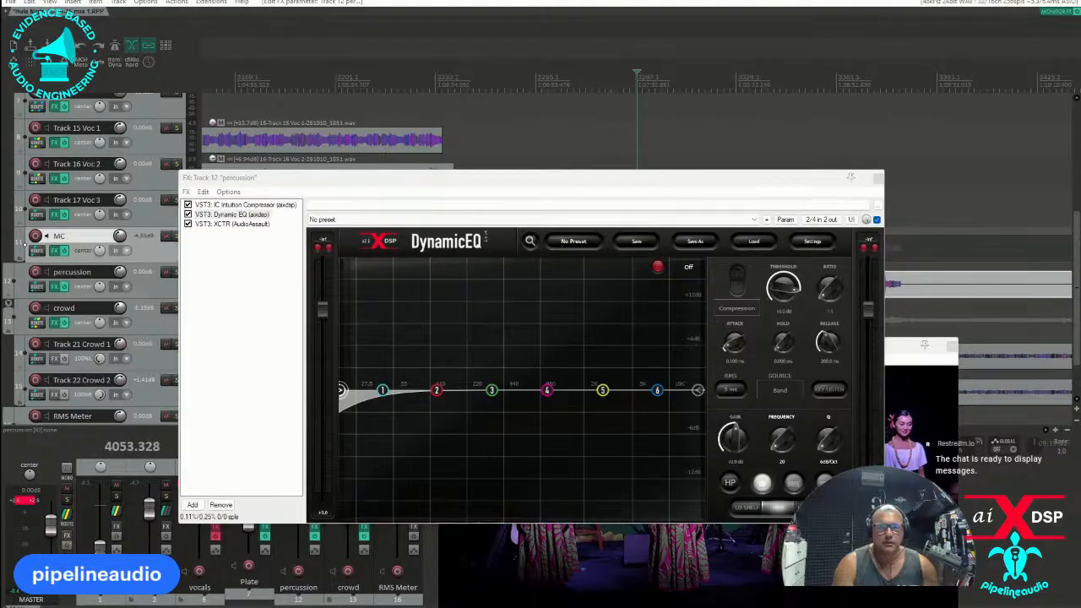
Mute the percussion item before the split at about 4053.3 seconds and play back from just ahead of that split.
{"action": "left_click_drag", "start_coordinate": [1, 253], "coordinate": [727, 67]}
{"action": "left_click", "coordinate": [925, 64]}
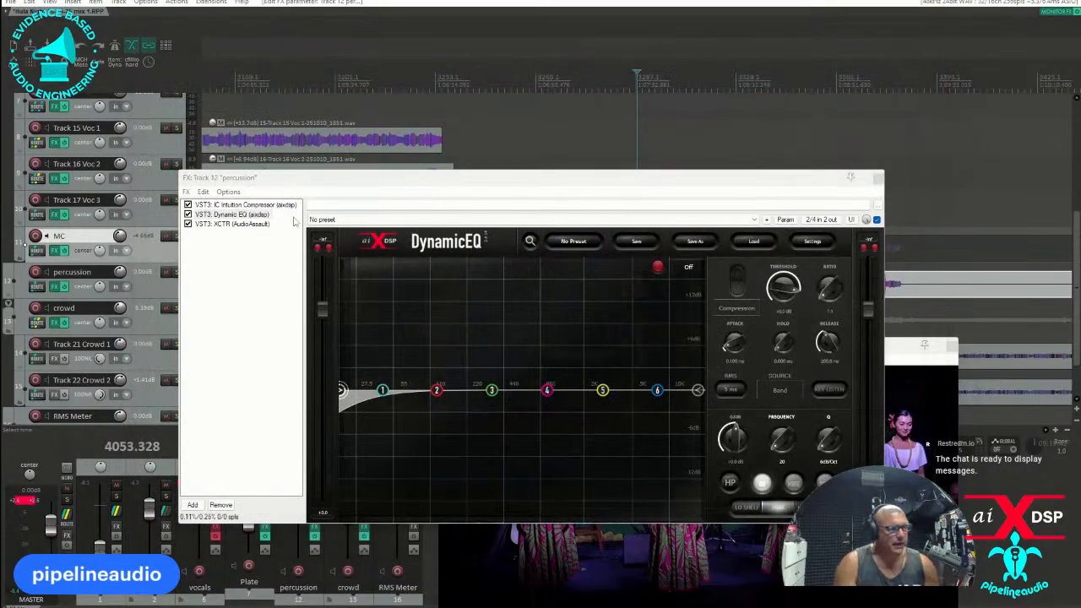
{"action": "left_click_drag", "start_coordinate": [346, 179], "coordinate": [445, 354]}
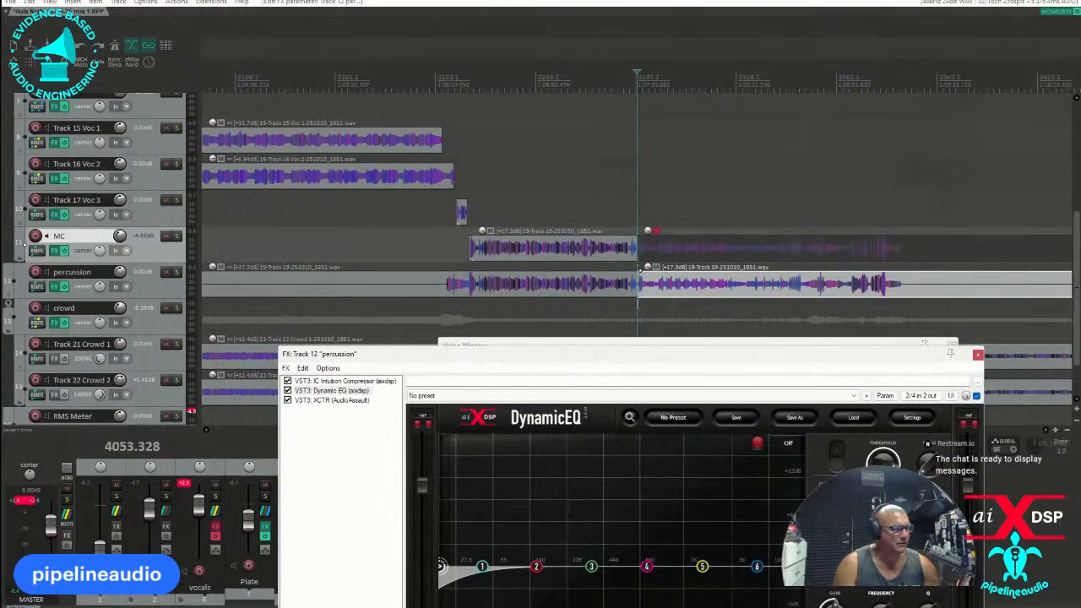
{"action": "left_click", "coordinate": [219, 266]}
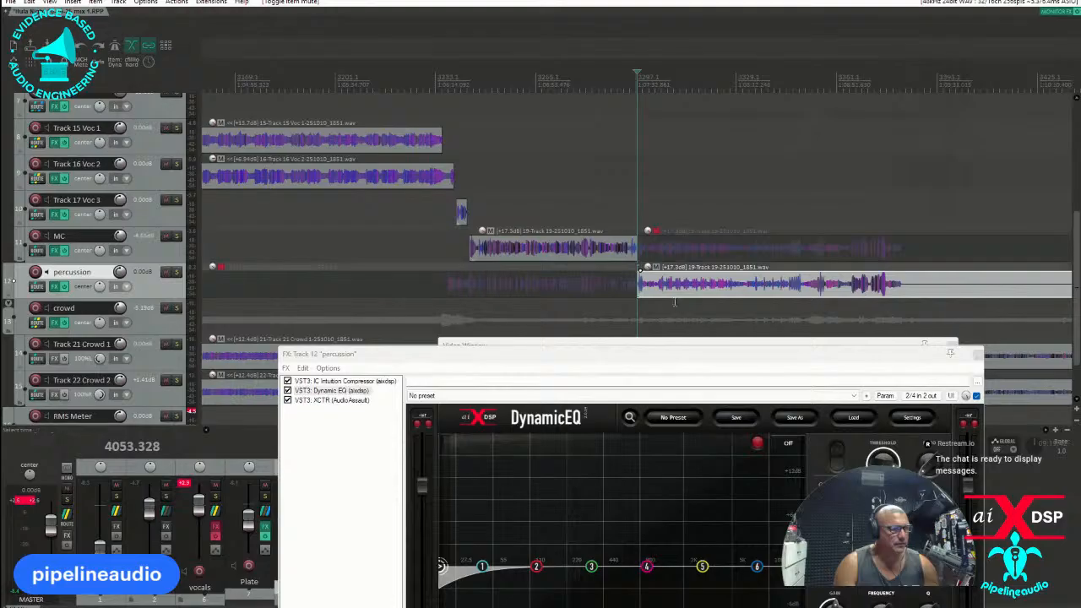
{"action": "left_click", "coordinate": [634, 304]}
{"action": "key", "text": "space"}
{"action": "scroll", "coordinate": [638, 304], "scroll_direction": "up", "scroll_amount": 5}
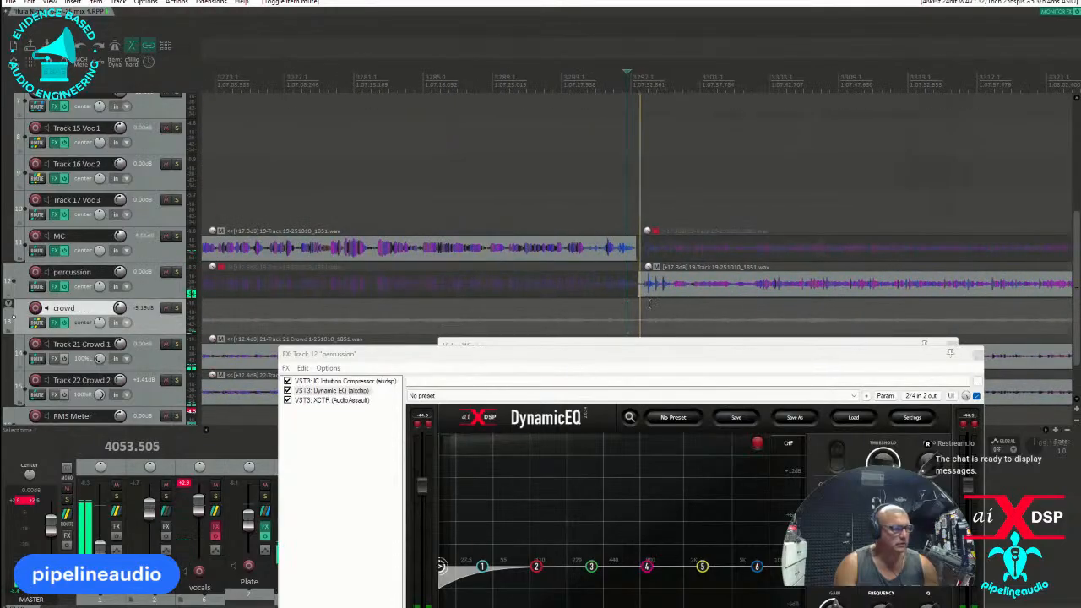
Slightly raise the Bass drive and lower the Treble mix in the percussion track's XCTR plug-in.
{"action": "left_click_drag", "start_coordinate": [630, 353], "coordinate": [539, 144]}
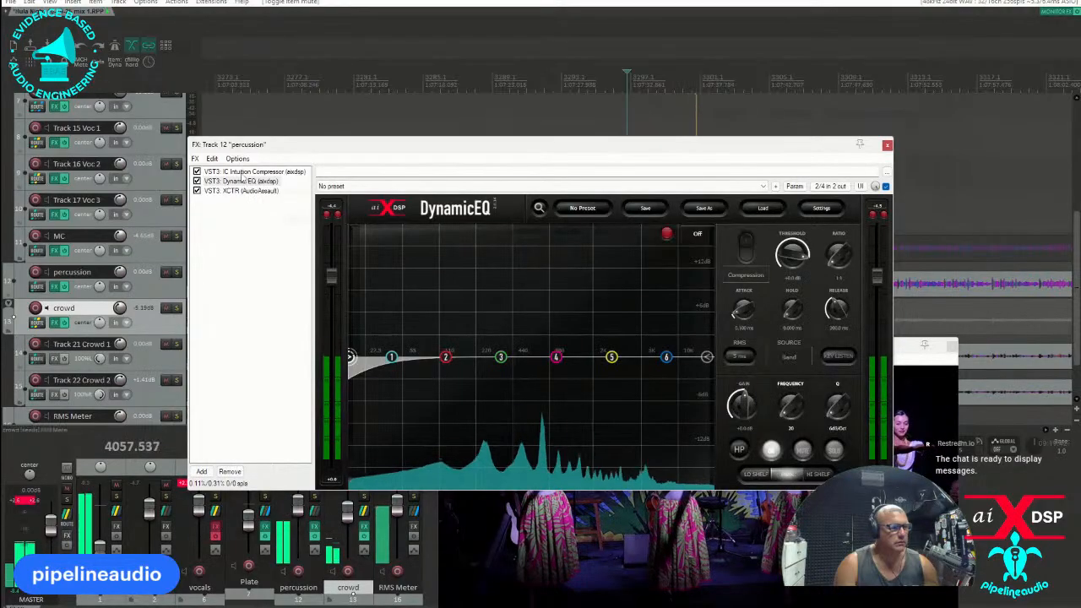
{"action": "left_click", "coordinate": [237, 191]}
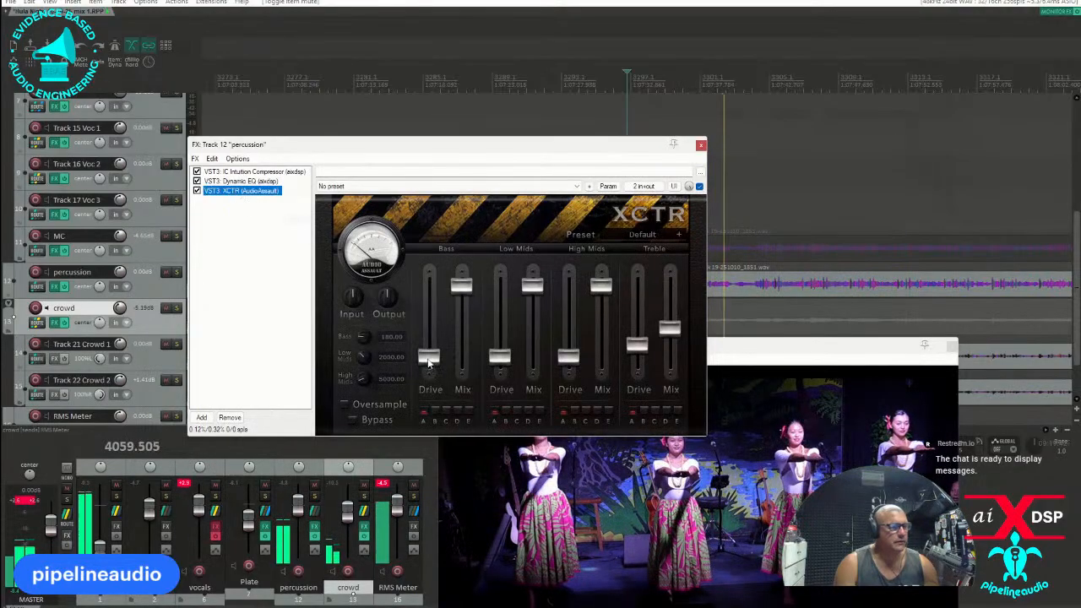
{"action": "left_click_drag", "start_coordinate": [424, 360], "coordinate": [429, 340]}
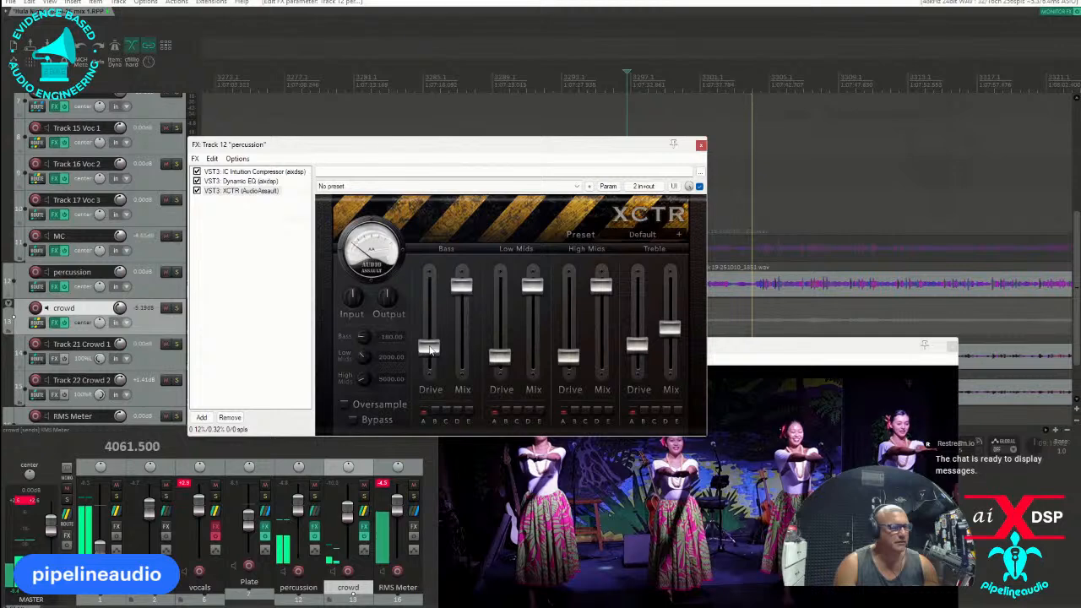
{"action": "left_click_drag", "start_coordinate": [431, 352], "coordinate": [433, 356]}
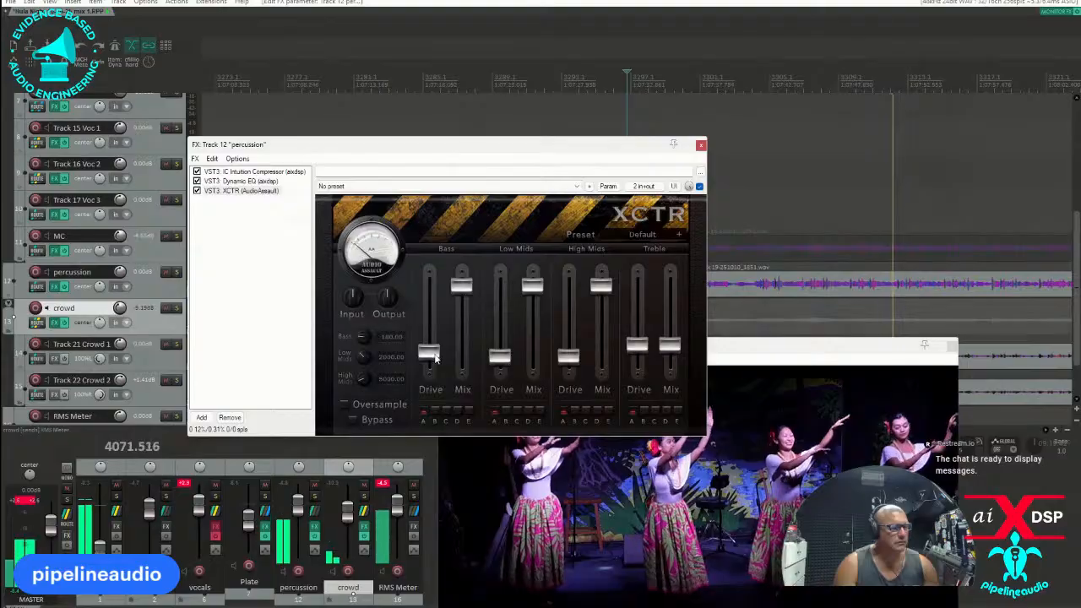
Set the threshold of the percussion track's IC Intuition Compressor to -24.0 dB and close the effects chain.
{"action": "left_click", "coordinate": [254, 172]}
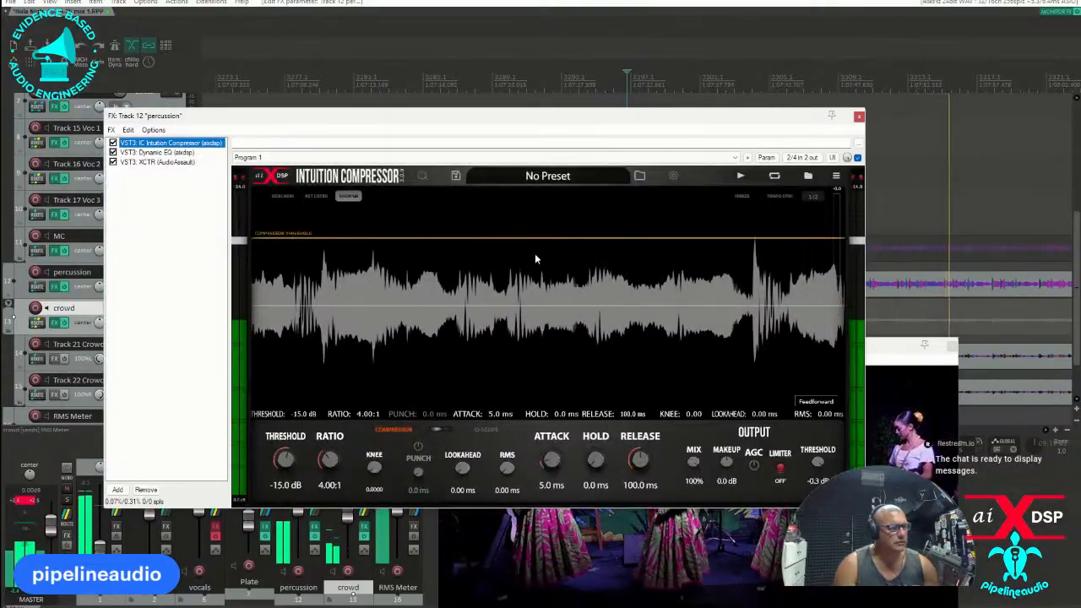
{"action": "left_click_drag", "start_coordinate": [531, 240], "coordinate": [530, 265]}
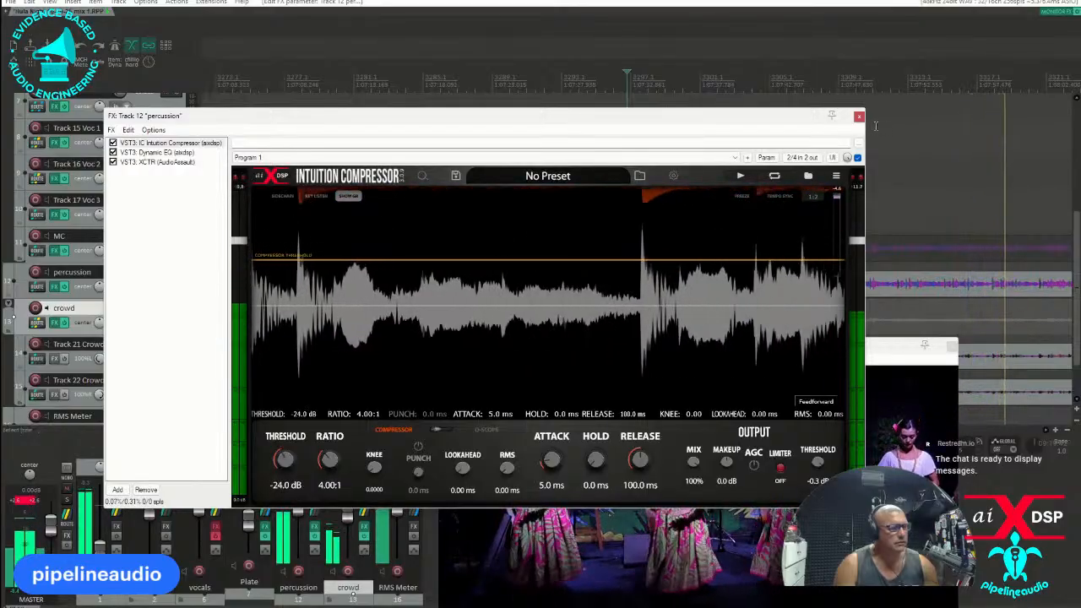
{"action": "left_click", "coordinate": [858, 117]}
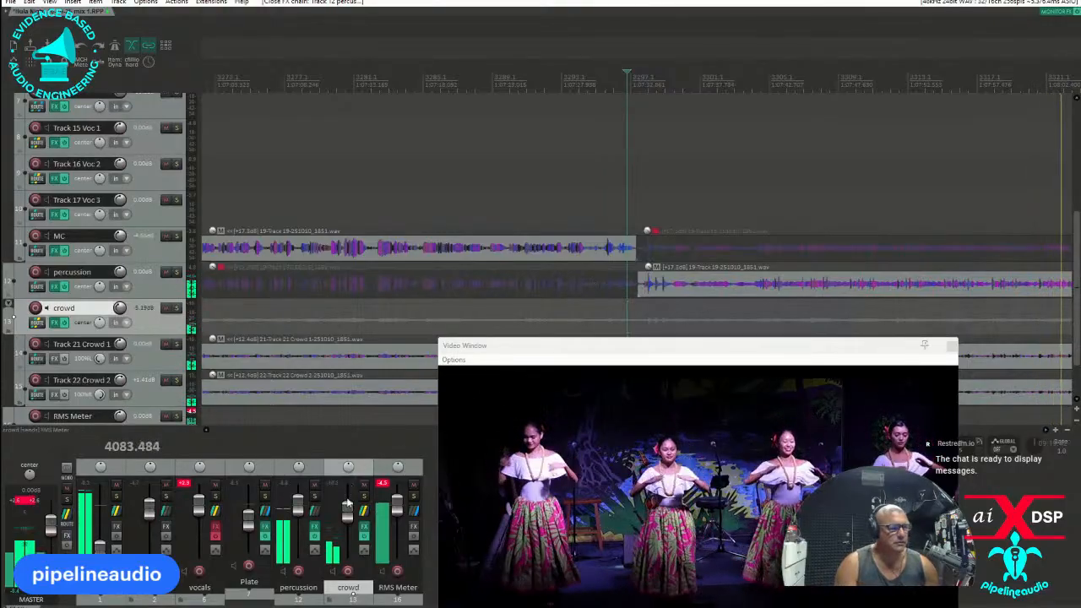
Move the video window clear of the tracks and compare playback of the earlier song passage with the percussion passage.
{"action": "mouse_move", "coordinate": [349, 515]}
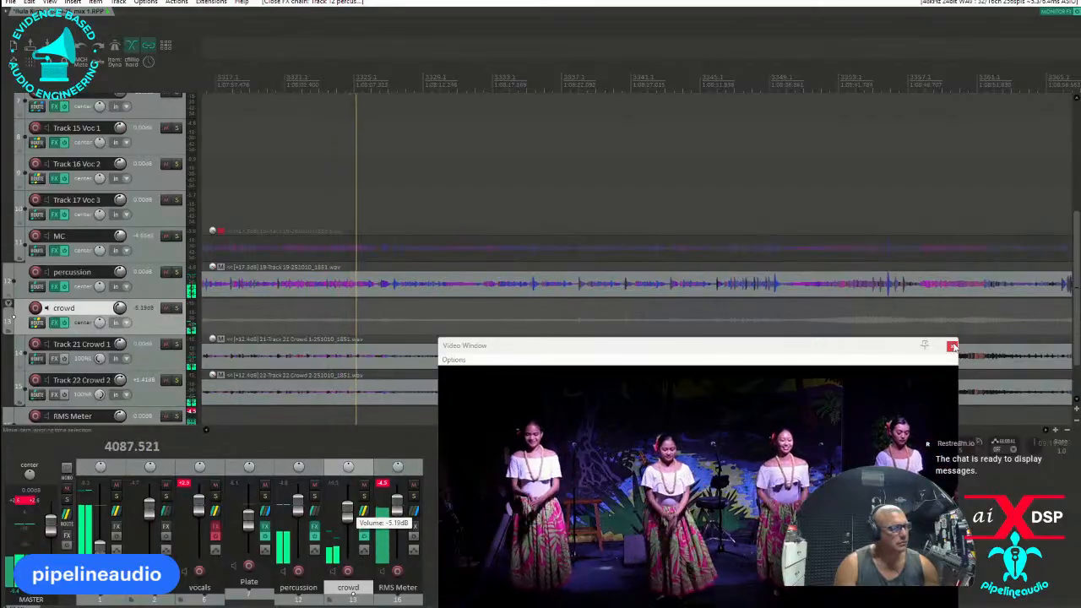
{"action": "left_click_drag", "start_coordinate": [876, 350], "coordinate": [662, 136]}
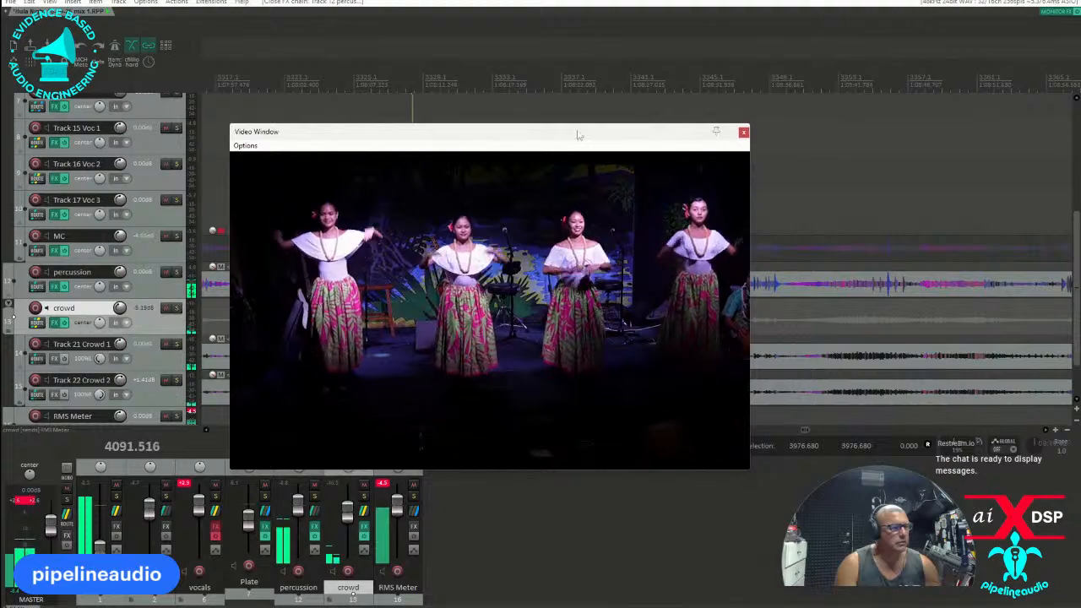
{"action": "left_click_drag", "start_coordinate": [565, 131], "coordinate": [822, 148]}
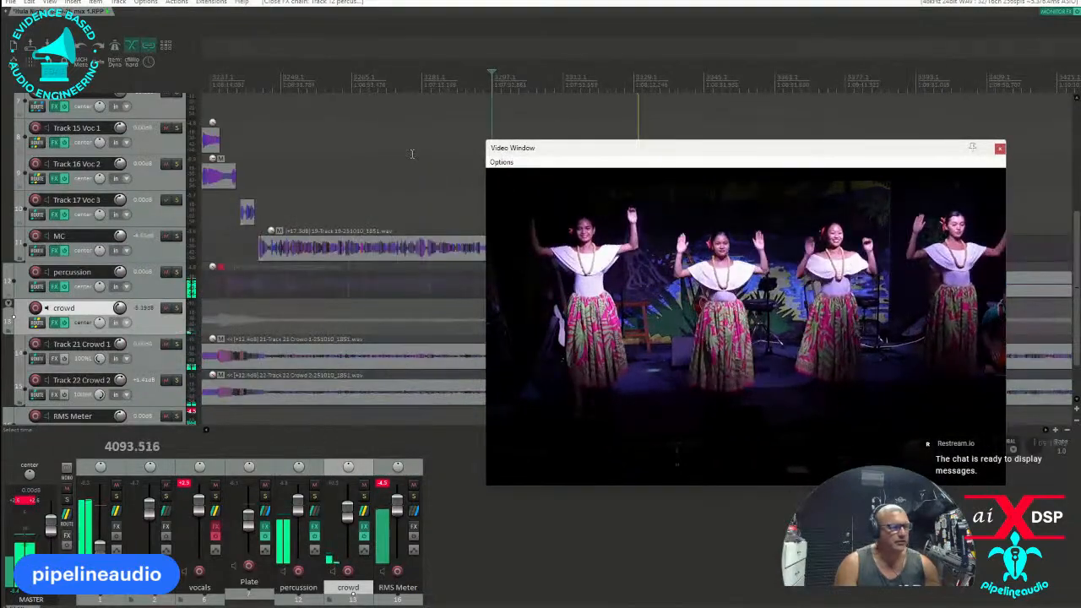
{"action": "left_click", "coordinate": [307, 74]}
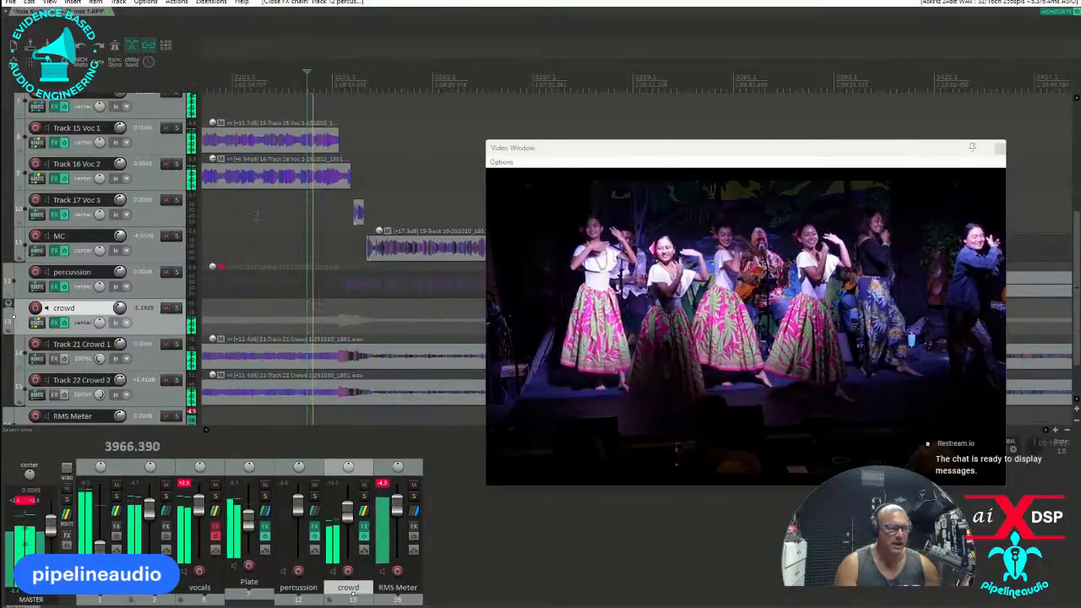
{"action": "left_click_drag", "start_coordinate": [614, 151], "coordinate": [407, 321]}
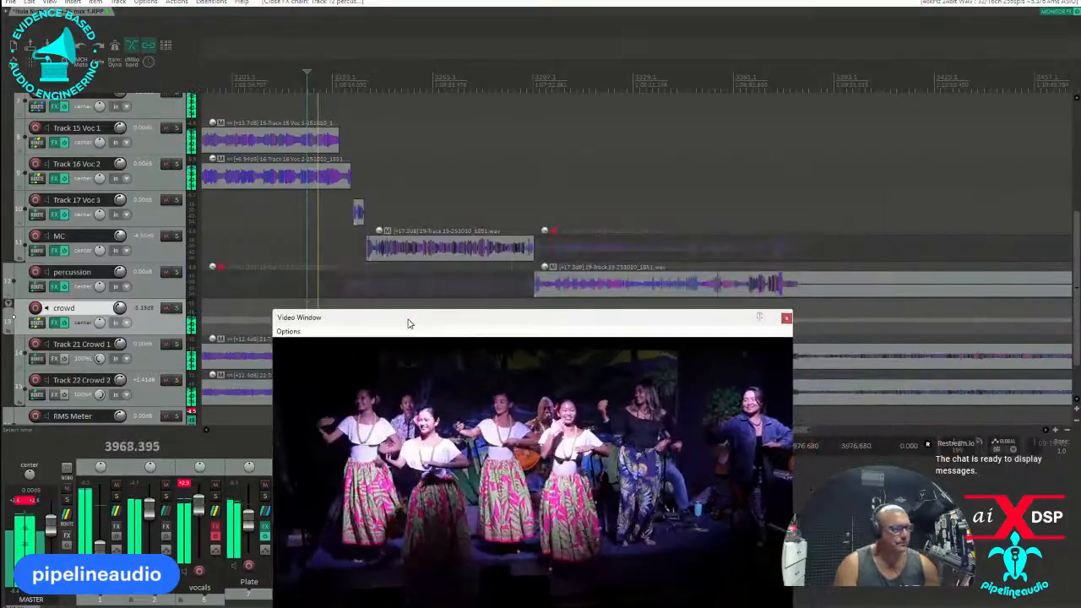
{"action": "left_click", "coordinate": [560, 76]}
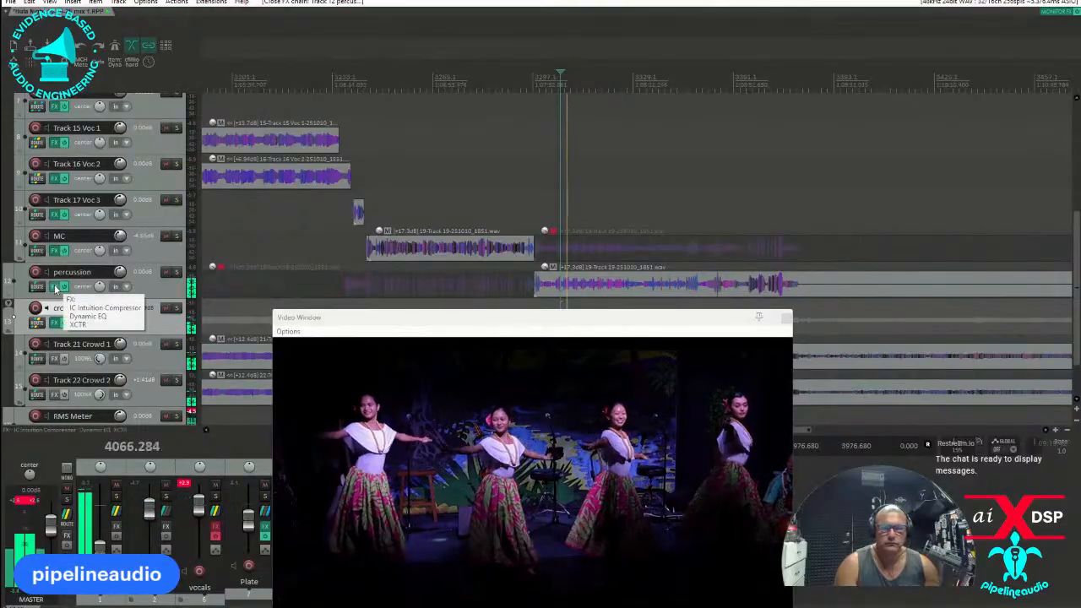
Use automatic gain compensation to bring the percussion compressor's makeup gain to 8.3 dB, and close the effects chain.
{"action": "left_click", "coordinate": [56, 287]}
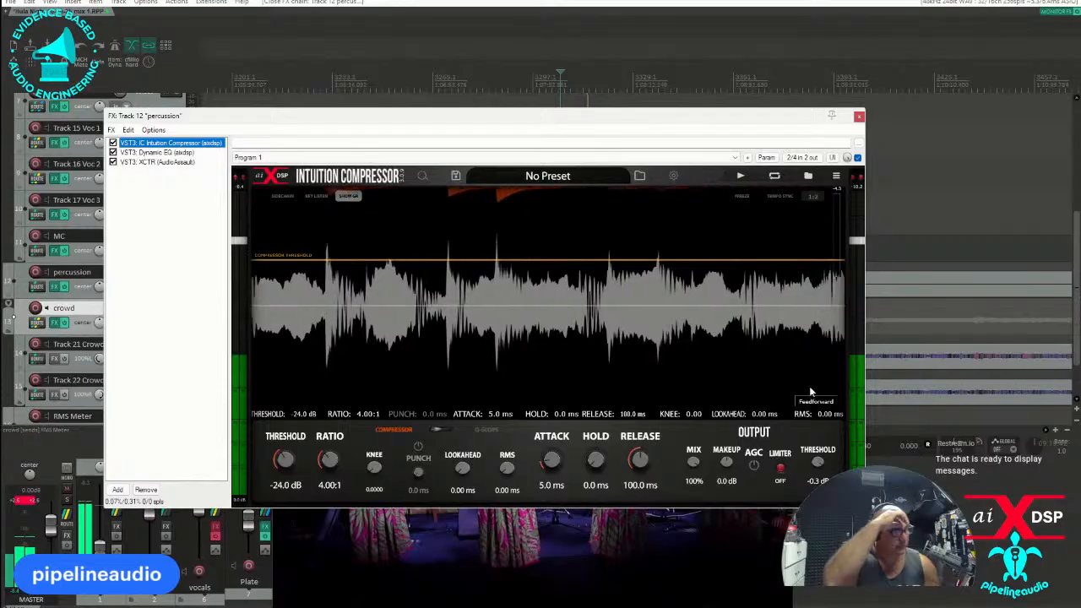
{"action": "left_click", "coordinate": [754, 464]}
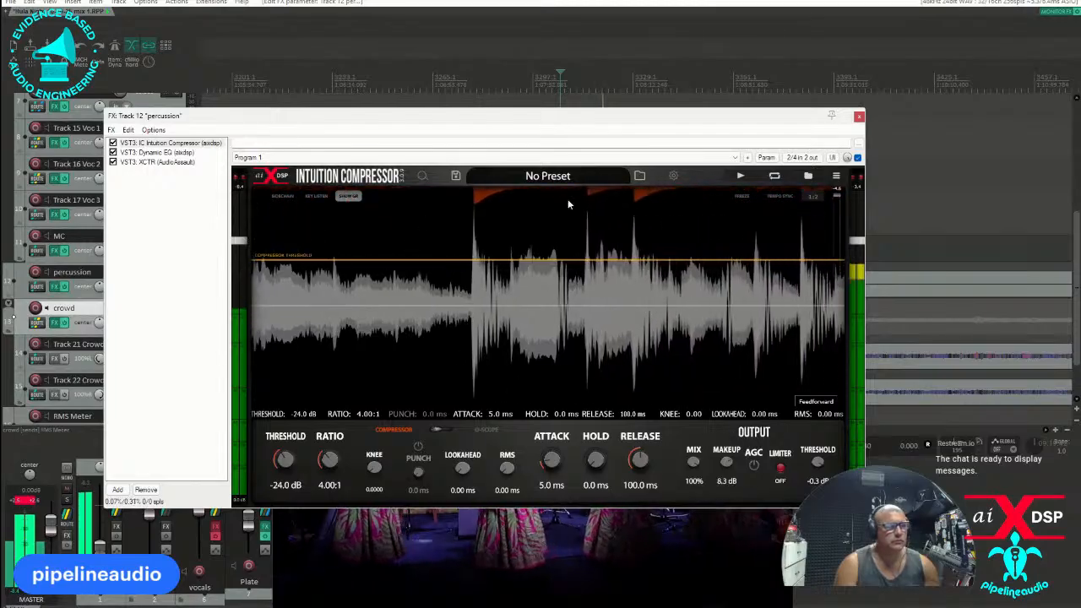
{"action": "left_click", "coordinate": [859, 118]}
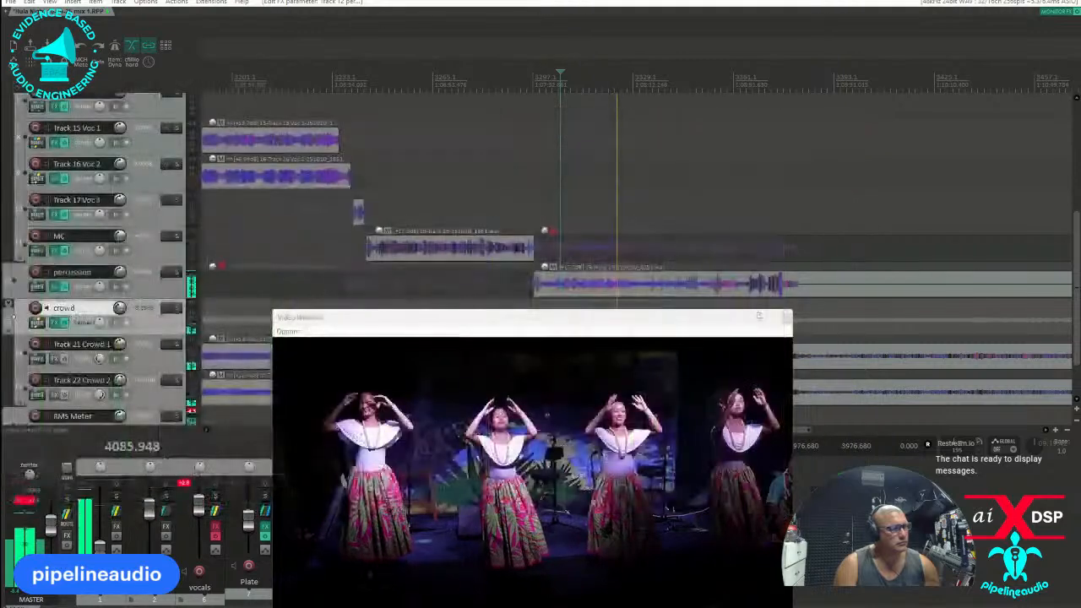
Play the MC ending, and measure the song passage from about 3942.5 seconds with a freshly reset Youlean Loudness Meter 2.
{"action": "left_click", "coordinate": [505, 183]}
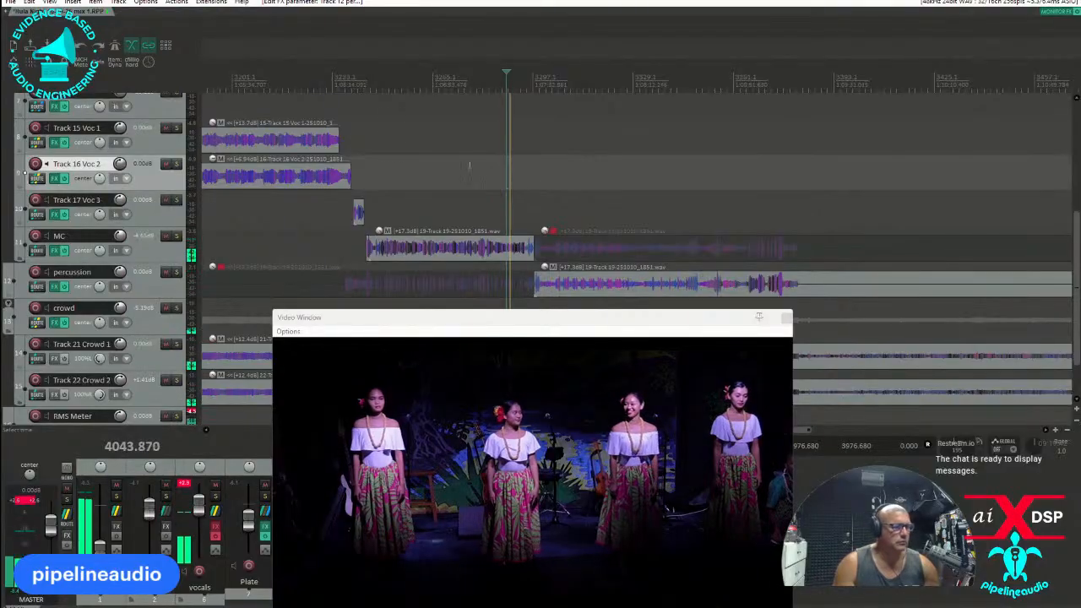
{"action": "left_click", "coordinate": [331, 76]}
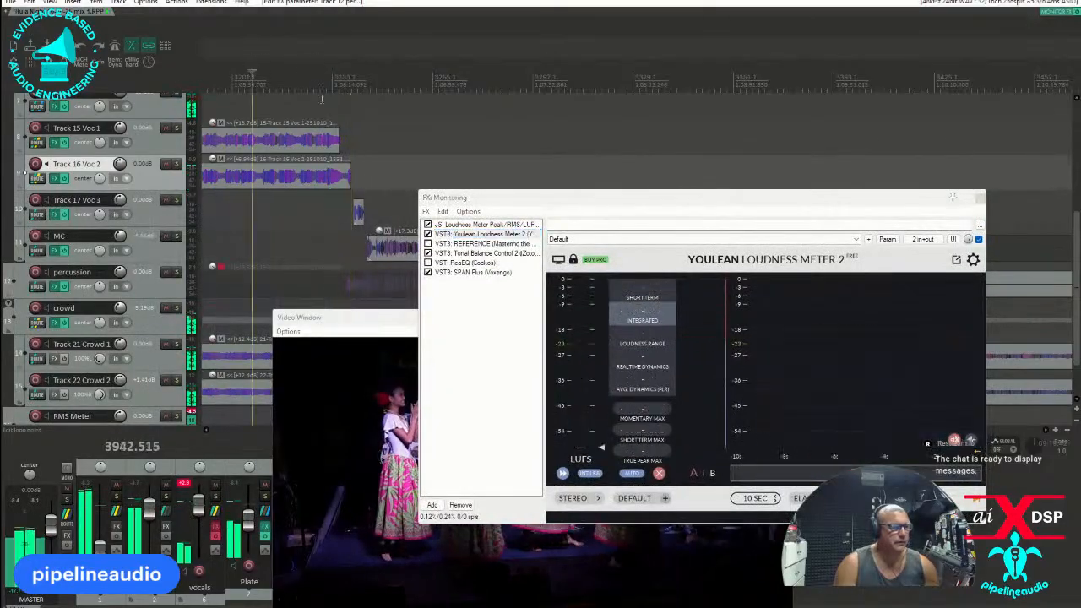
{"action": "left_click", "coordinate": [659, 473]}
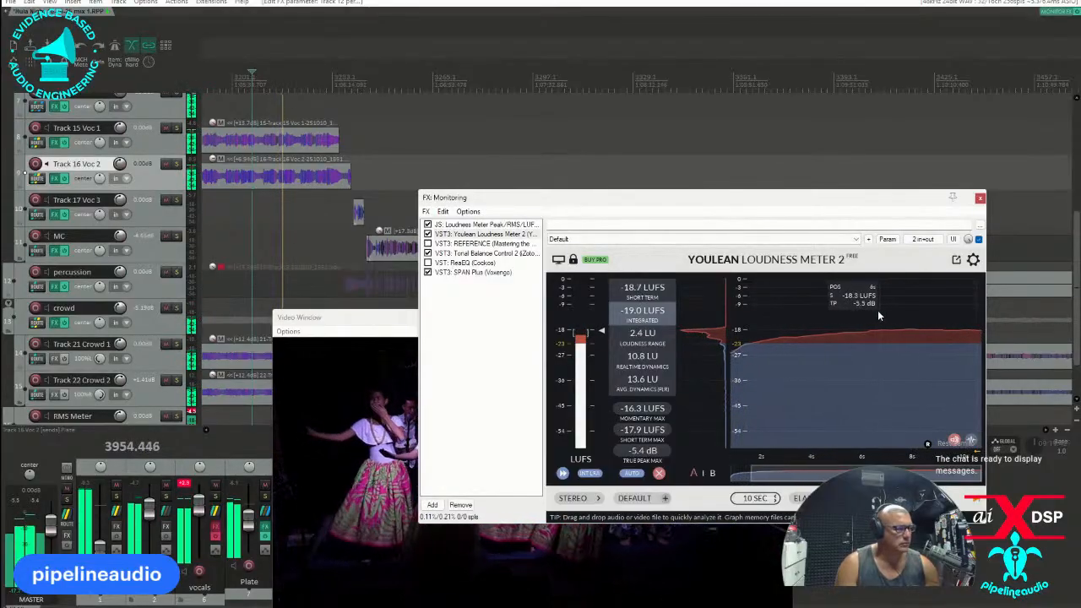
{"action": "key", "text": "space"}
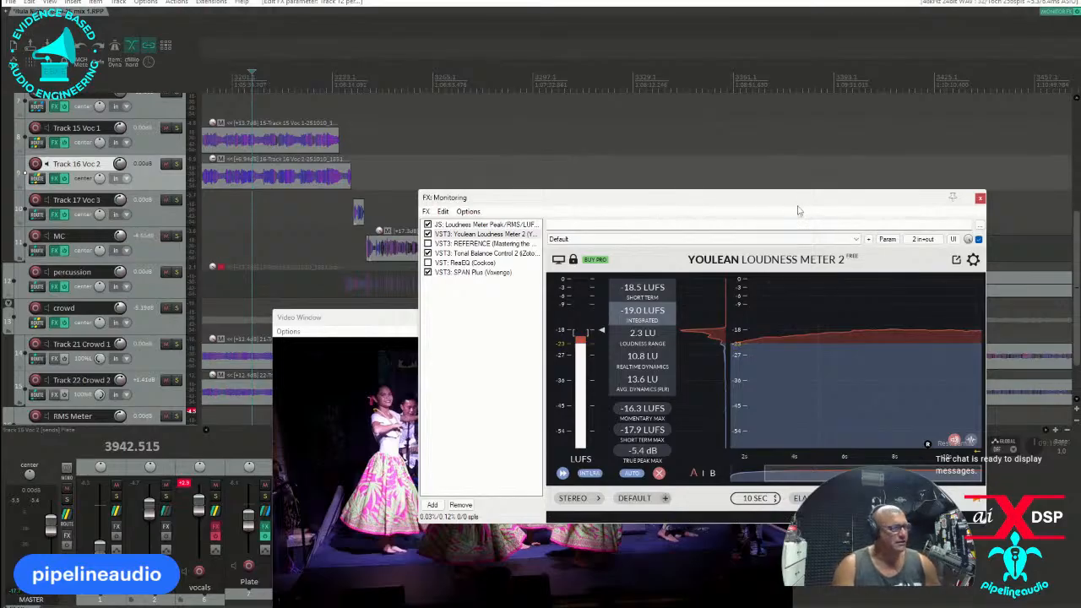
Measure the loudness of the percussion passage with the Youlean meter, keeping its window clear of the track controls.
{"action": "left_click_drag", "start_coordinate": [792, 201], "coordinate": [514, 219]}
{"action": "left_click", "coordinate": [599, 81]}
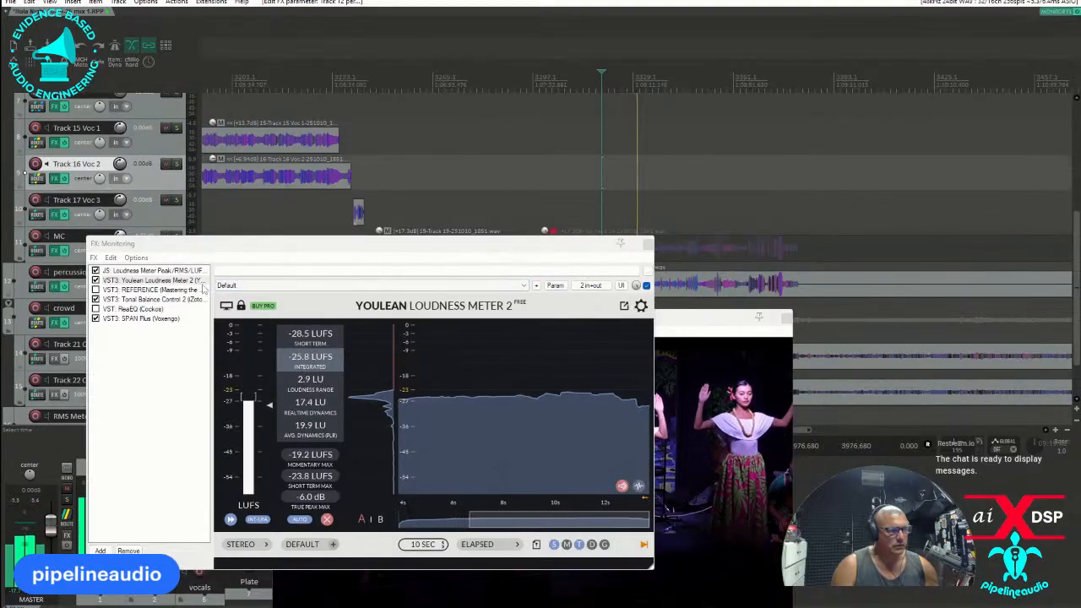
{"action": "left_click_drag", "start_coordinate": [452, 253], "coordinate": [394, 218]}
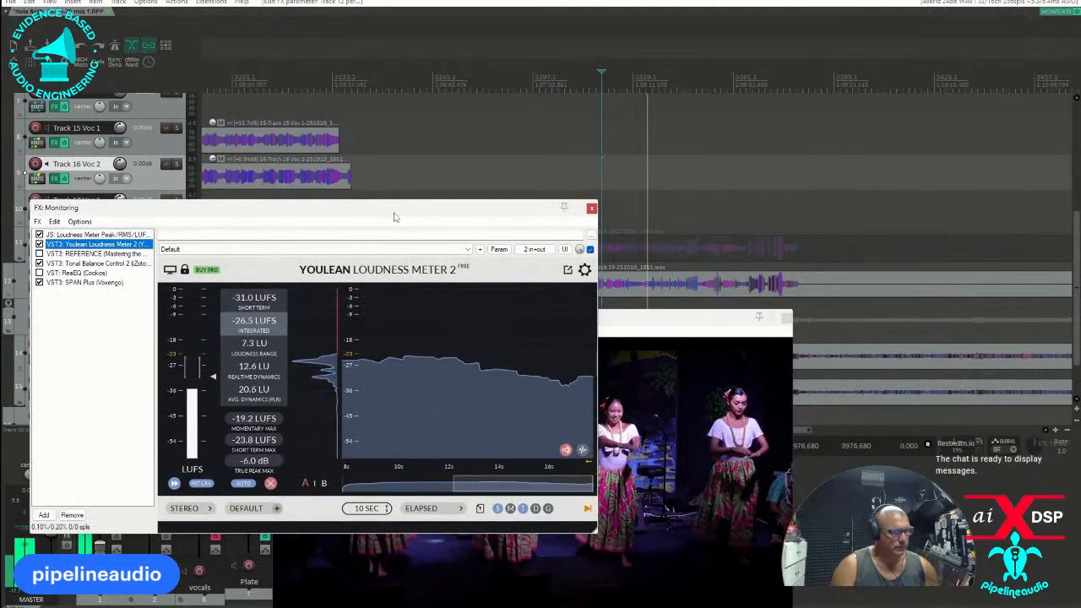
{"action": "left_click_drag", "start_coordinate": [393, 218], "coordinate": [586, 272]}
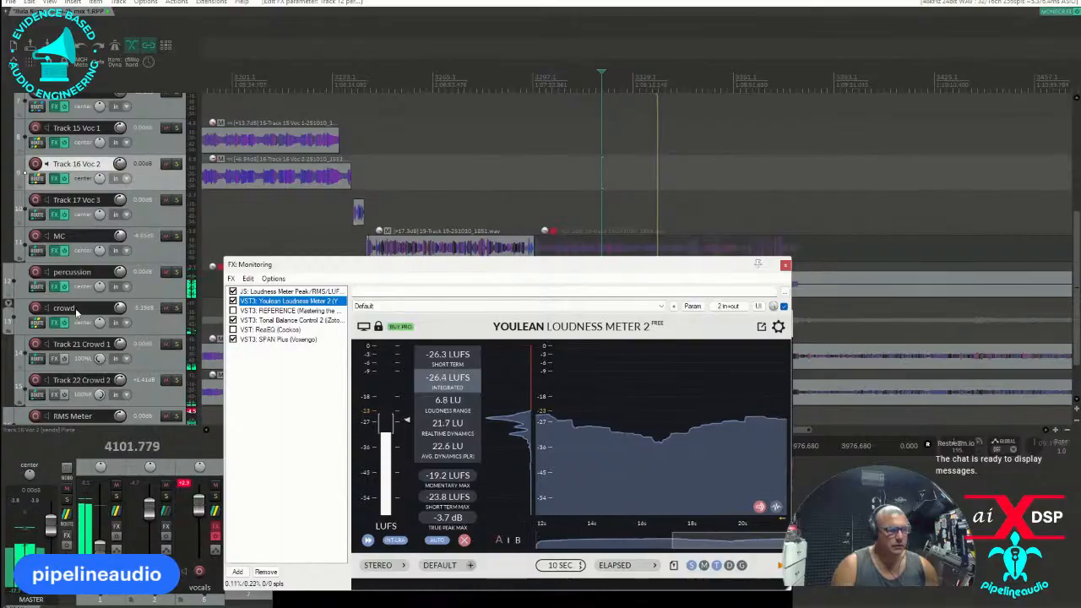
Reorder the percussion track's effects chain so that Dynamic EQ comes after XCTR.
{"action": "left_click", "coordinate": [53, 289]}
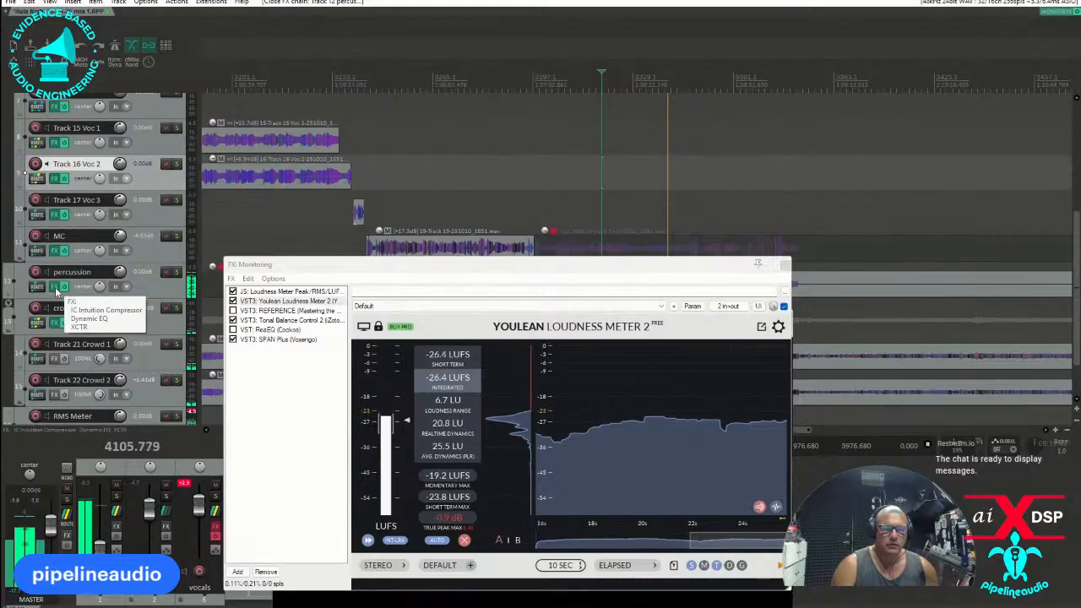
{"action": "left_click", "coordinate": [53, 287]}
{"action": "left_click_drag", "start_coordinate": [756, 105], "coordinate": [648, 117]}
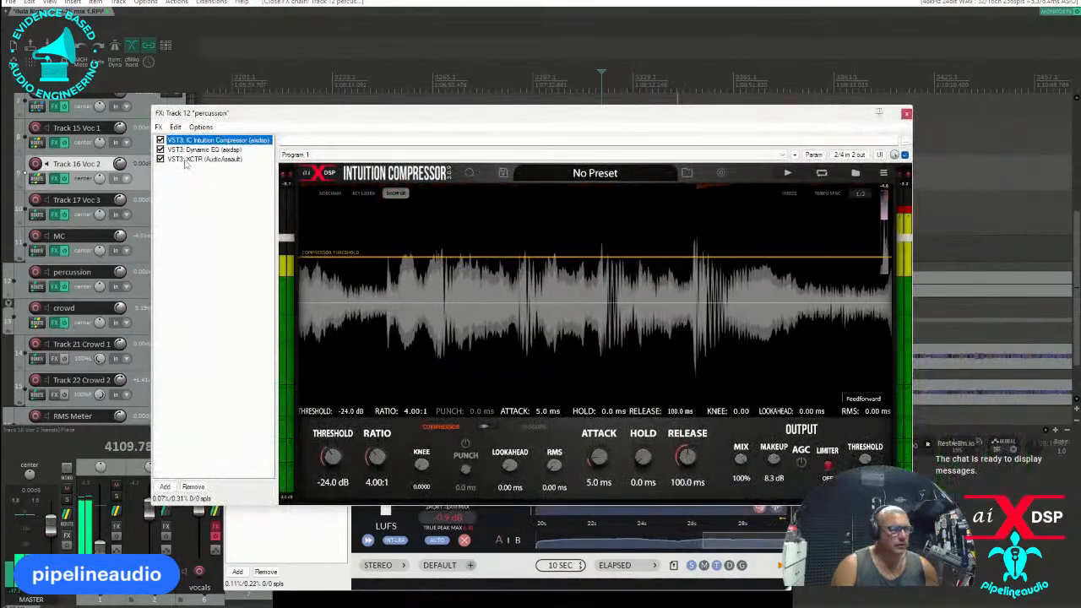
{"action": "left_click", "coordinate": [201, 150]}
{"action": "left_click_drag", "start_coordinate": [183, 165], "coordinate": [185, 168]}
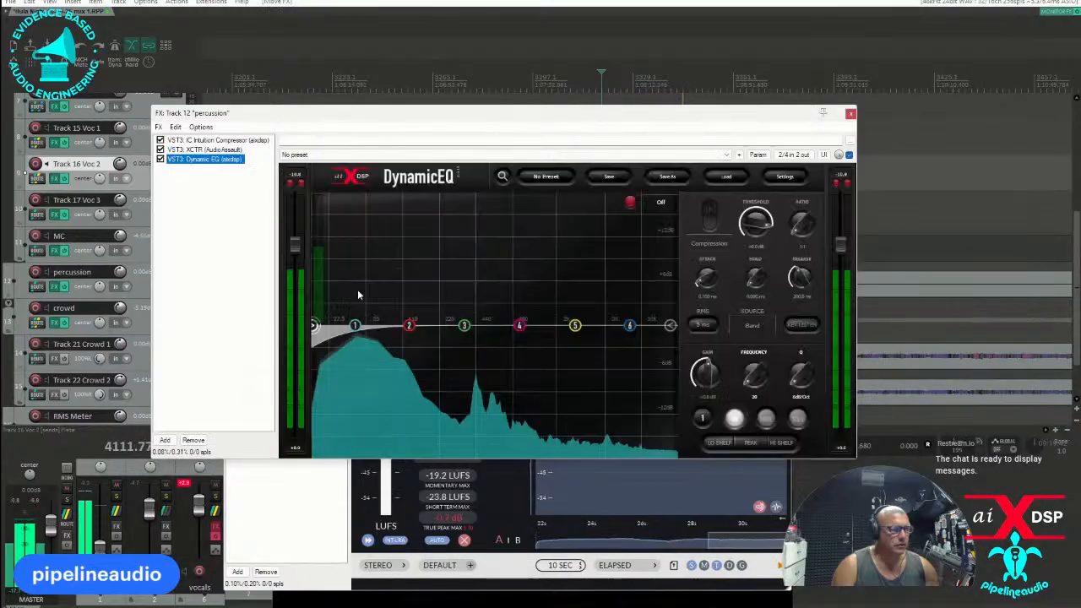
Set the percussion Dynamic EQ's high-pass filter to 24 dB/oct at about 46 Hz.
{"action": "scroll", "coordinate": [313, 326], "scroll_direction": "up", "scroll_amount": 3}
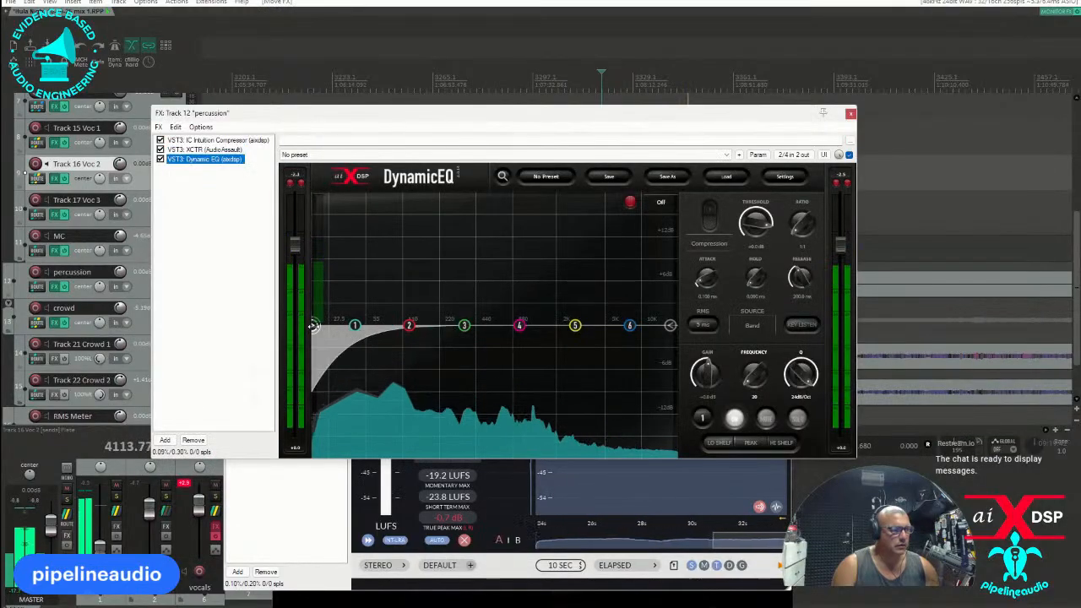
{"action": "left_click_drag", "start_coordinate": [313, 326], "coordinate": [355, 326]}
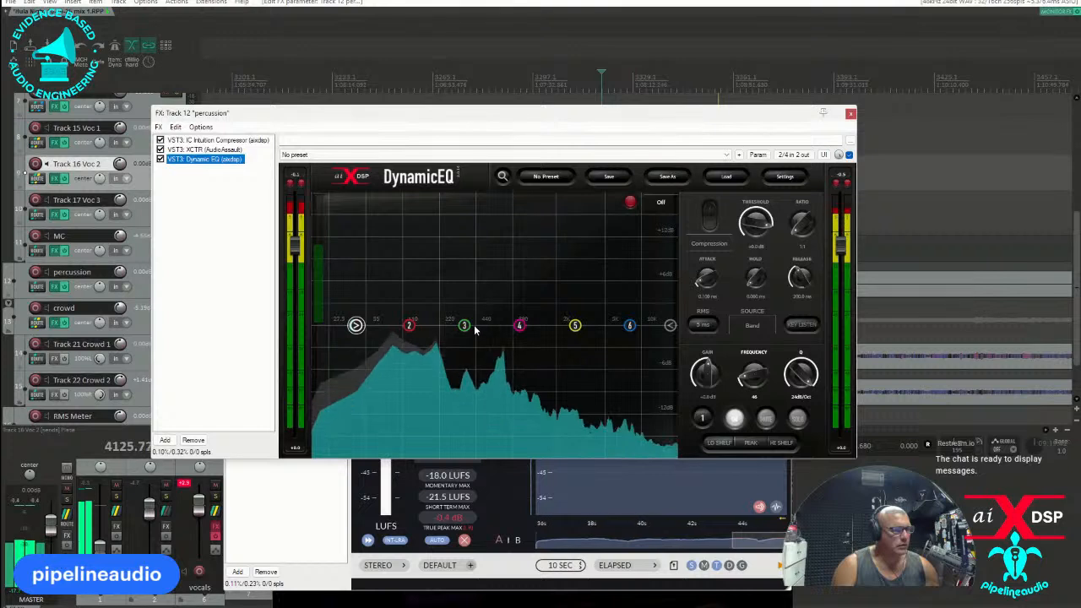
Cut band 3 by about 6 dB near 450 Hz and boost band 5 by about 1.8 dB near 3400 Hz.
{"action": "left_click_drag", "start_coordinate": [466, 325], "coordinate": [477, 369]}
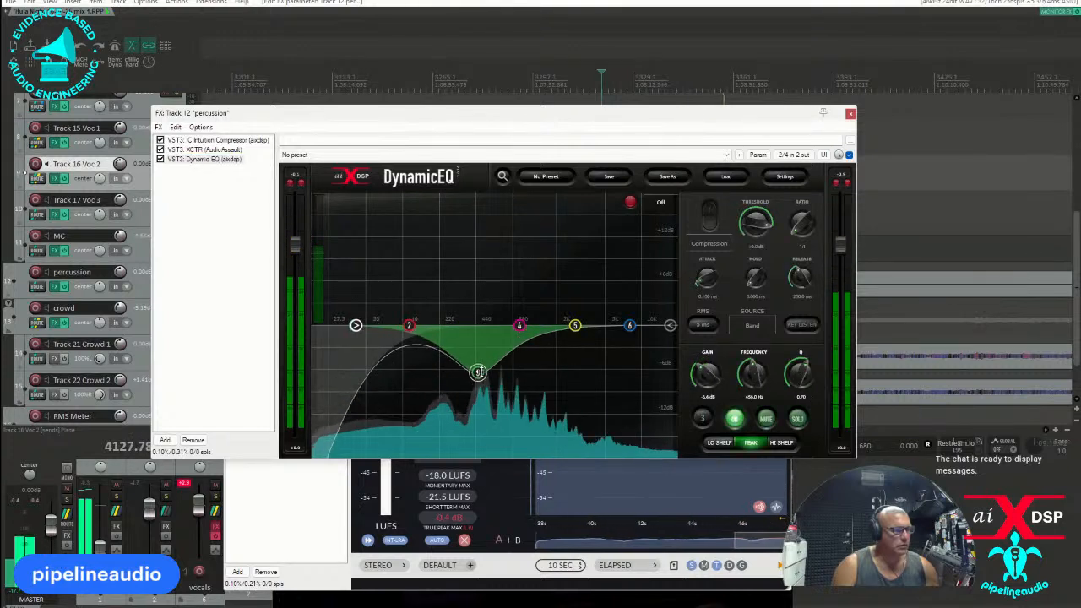
{"action": "left_click_drag", "start_coordinate": [575, 325], "coordinate": [584, 312]}
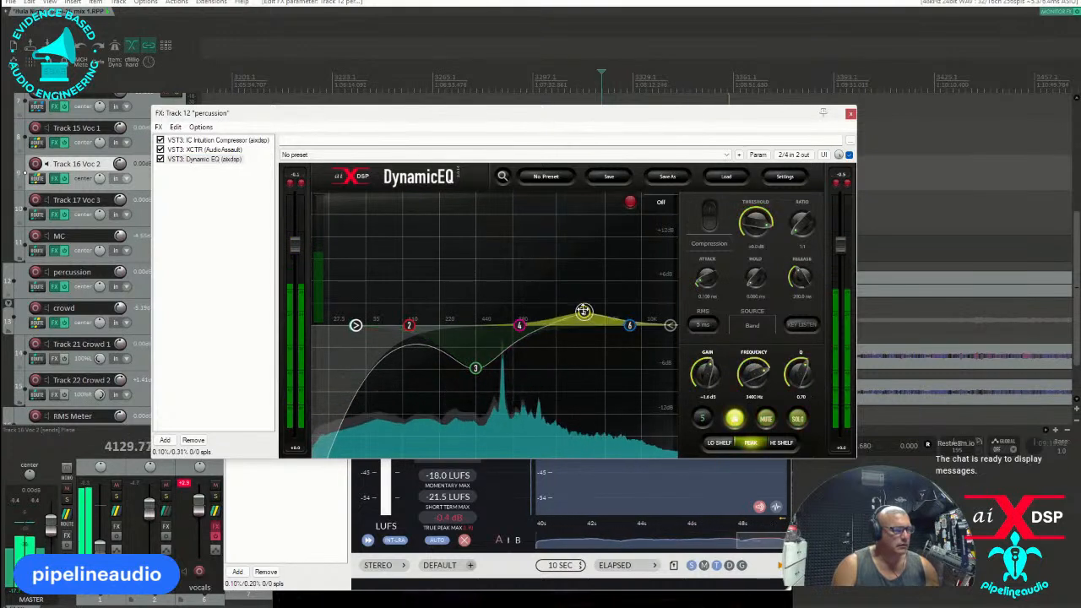
{"action": "left_click_drag", "start_coordinate": [728, 118], "coordinate": [87, 55]}
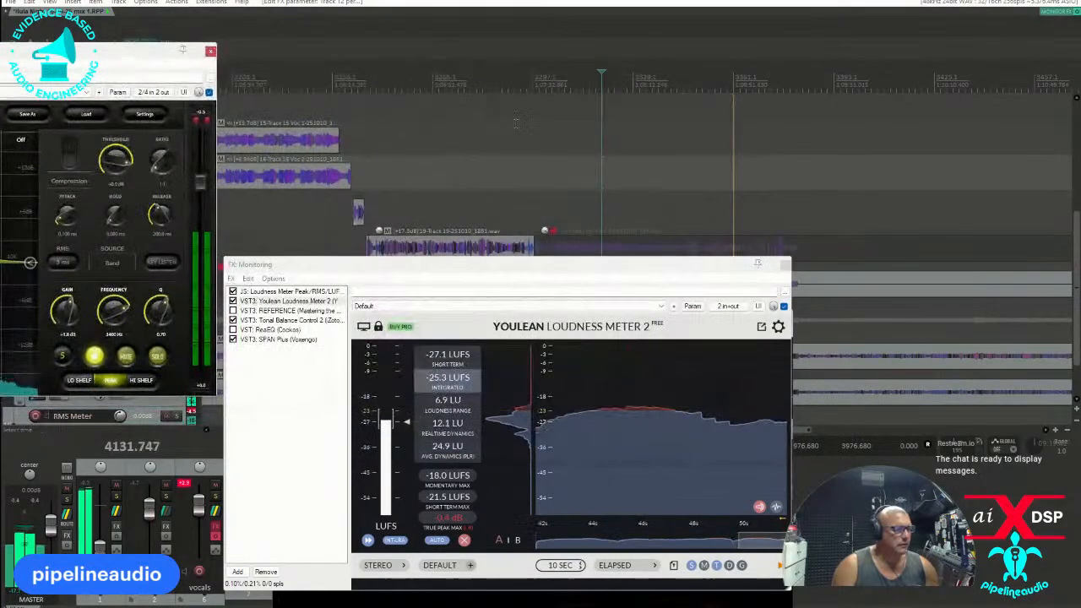
Compare the percussion passage's loudness with the preceding song on the Youlean meter, moving the monitoring window around the arrangement.
{"action": "left_click_drag", "start_coordinate": [636, 262], "coordinate": [623, 377]}
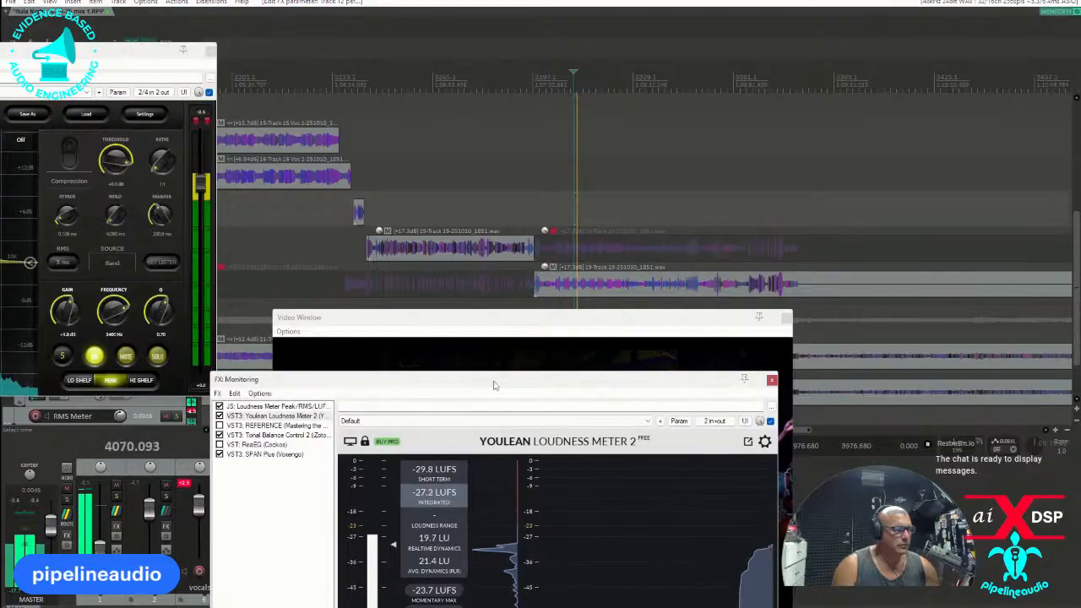
{"action": "left_click_drag", "start_coordinate": [495, 381], "coordinate": [566, 261]}
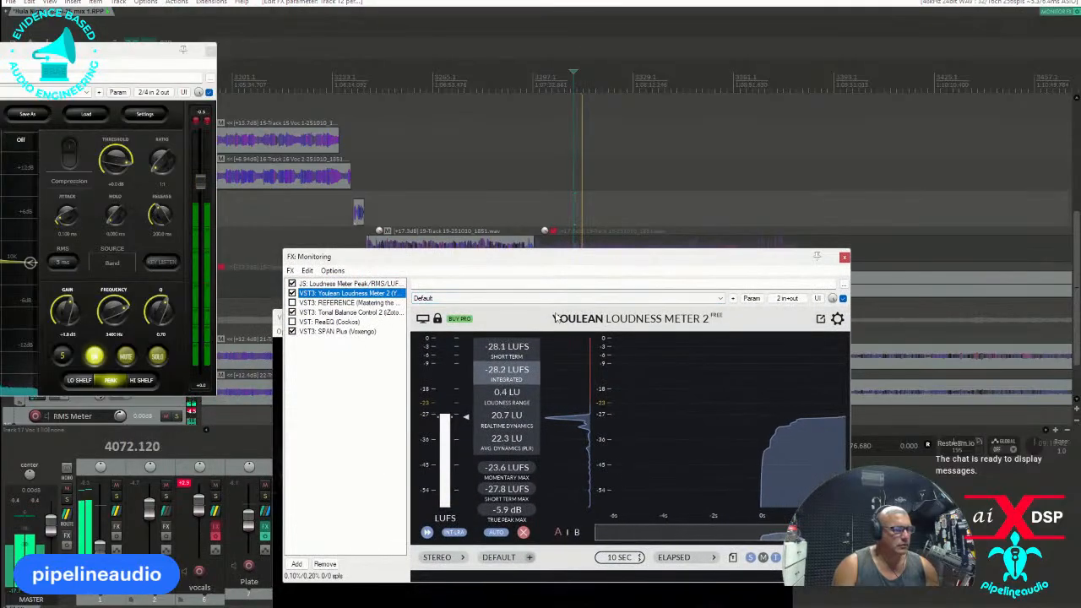
{"action": "left_click", "coordinate": [268, 70]}
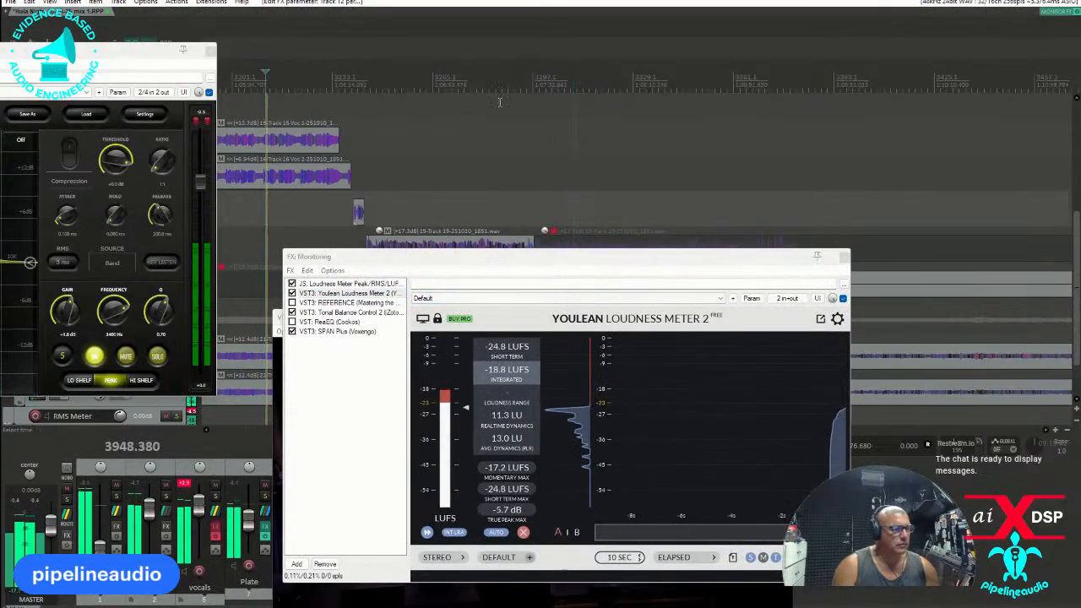
{"action": "left_click", "coordinate": [559, 74]}
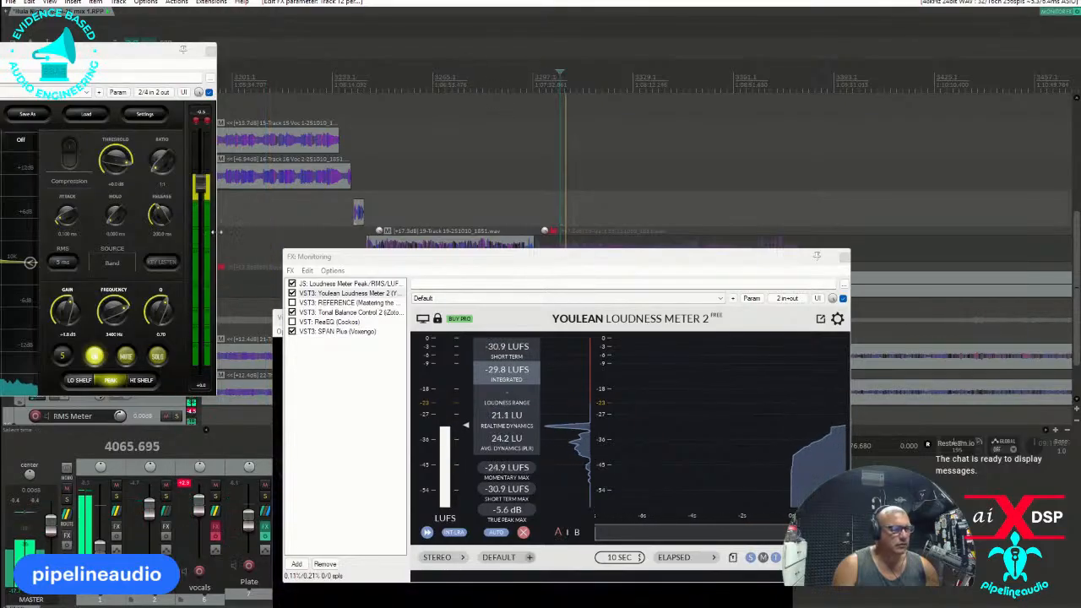
{"action": "key", "text": "space"}
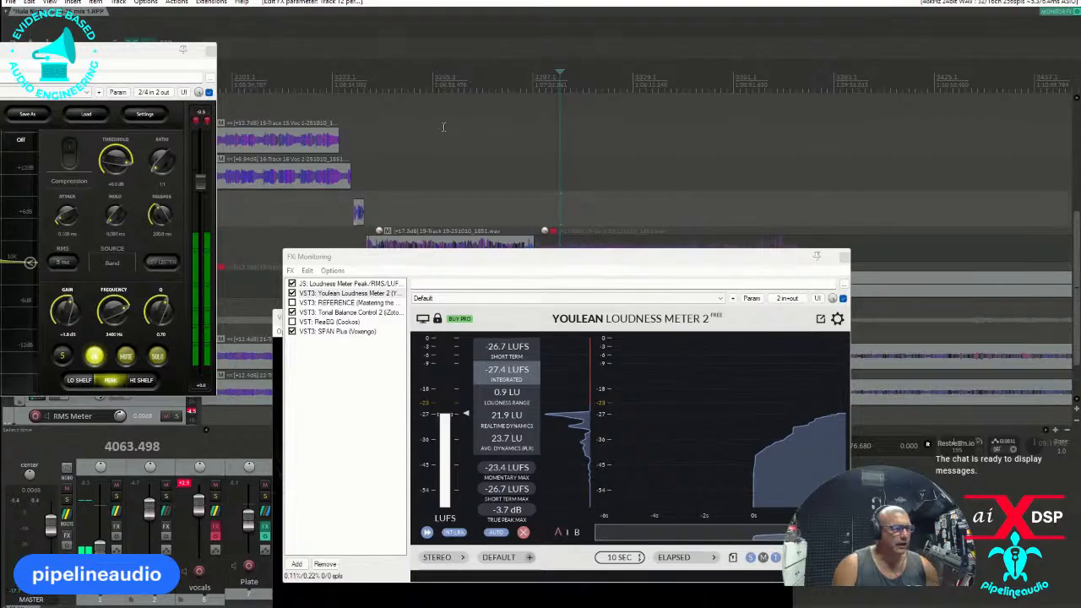
Move the loudness meter off the video and replay the percussion passage while watching the dancers.
{"action": "left_click_drag", "start_coordinate": [548, 261], "coordinate": [143, 289]}
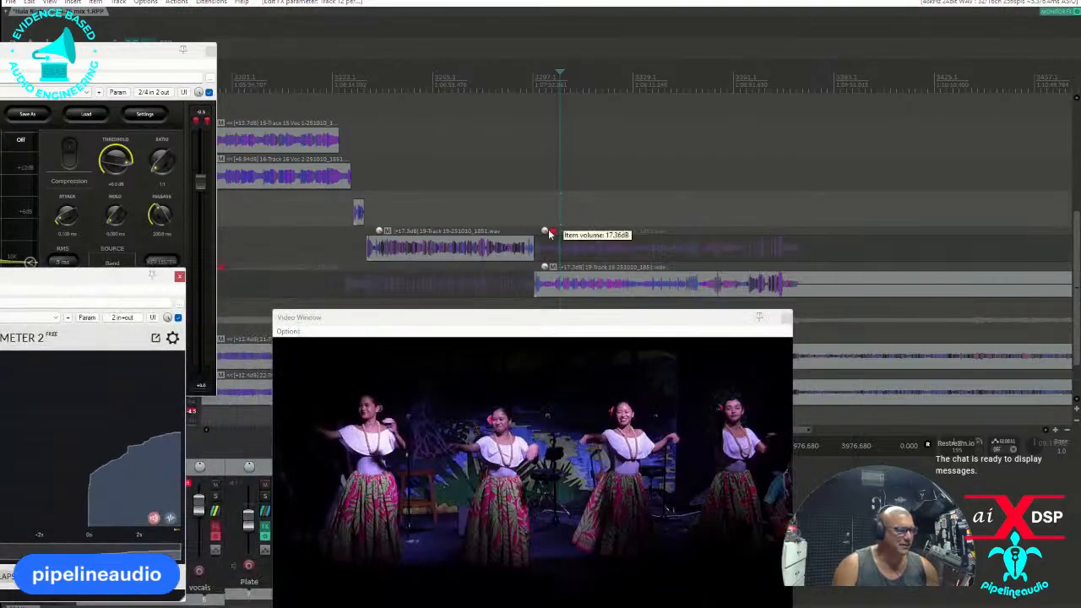
{"action": "key", "text": "space"}
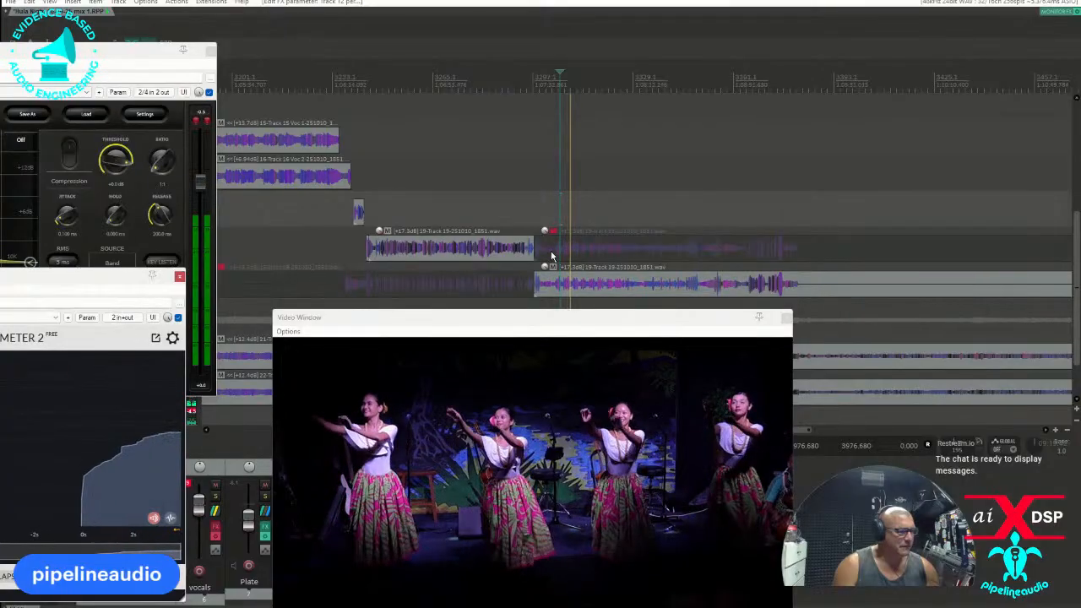
{"action": "key", "text": "space"}
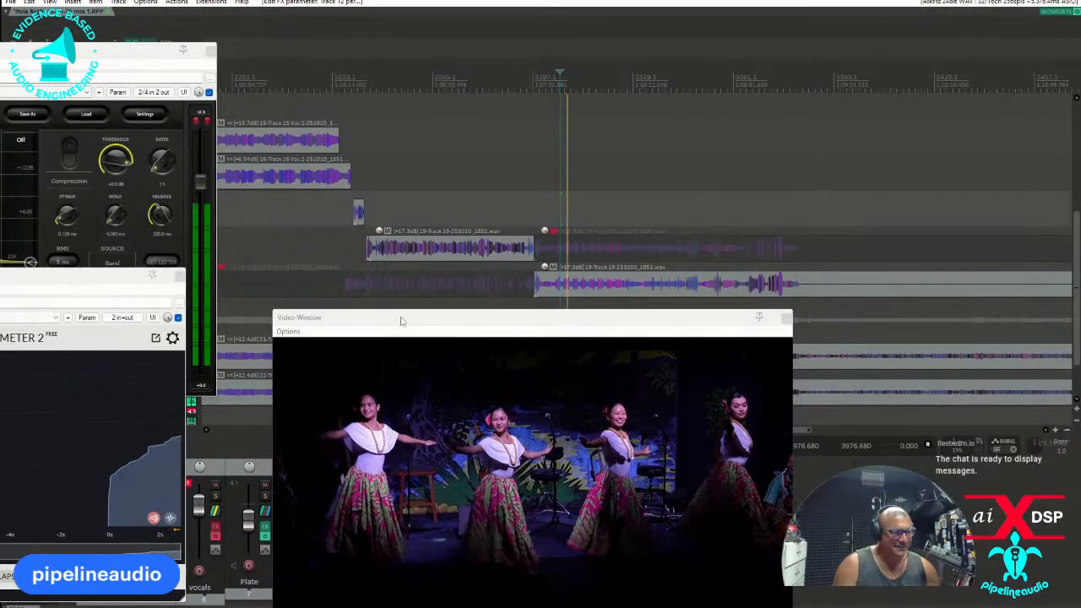
Uncover the mixer, audition the crowd track in solo, and raise its fader slightly in the full mix.
{"action": "left_click_drag", "start_coordinate": [398, 317], "coordinate": [732, 386]}
{"action": "left_click", "coordinate": [363, 498]}
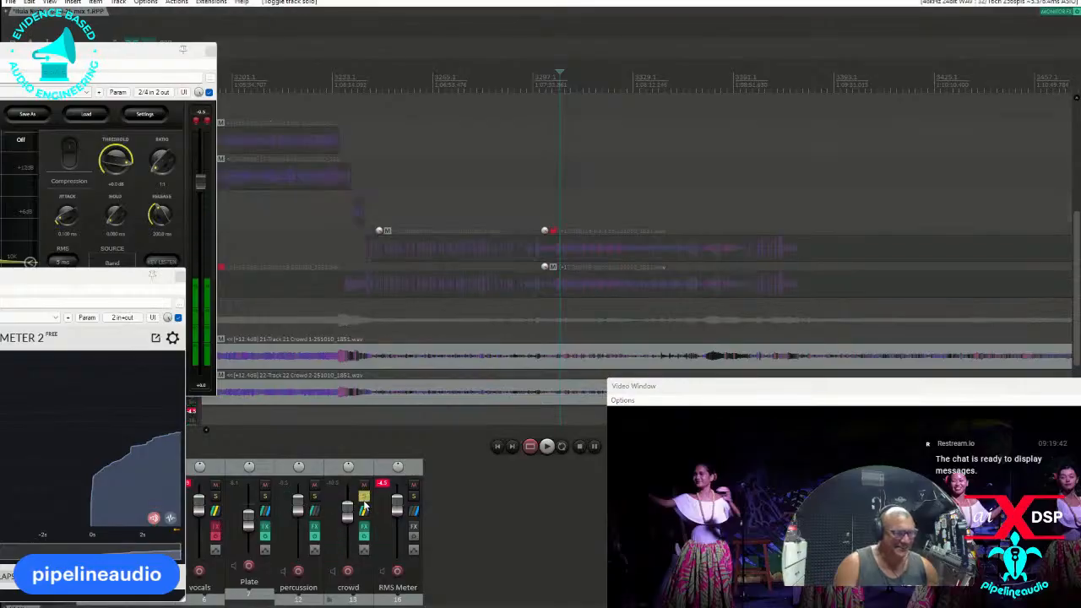
{"action": "key", "text": "space"}
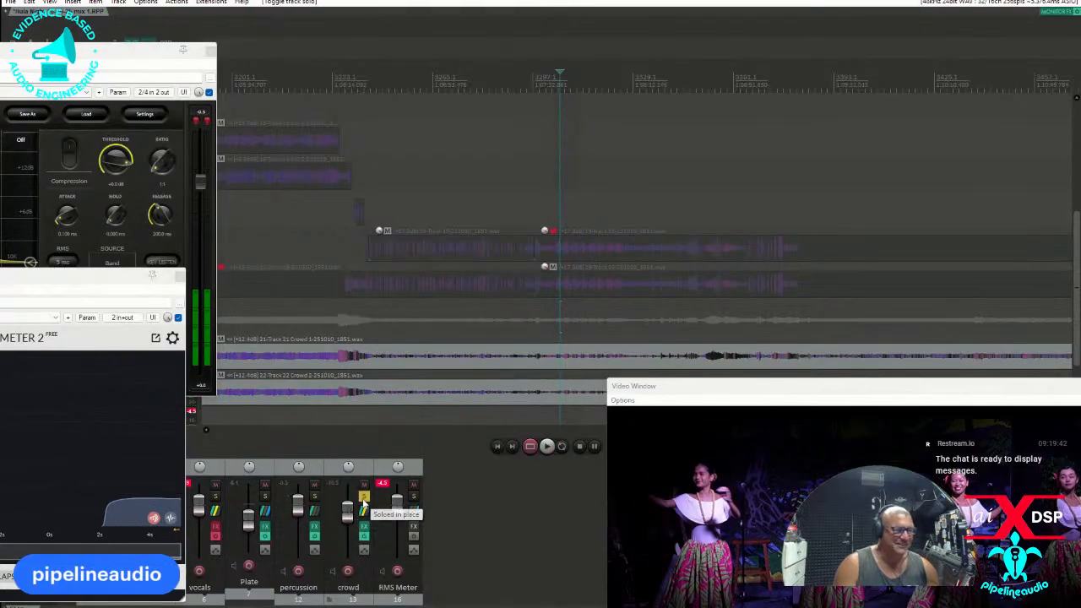
{"action": "left_click", "coordinate": [363, 497]}
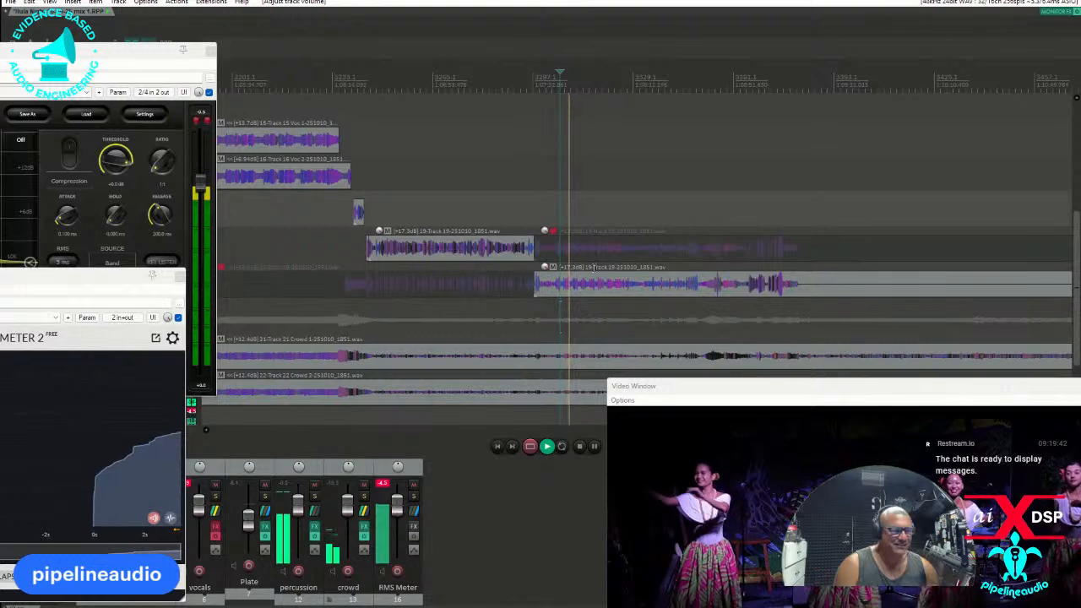
Compare the percussion passage with the song before it, keeping the video window in view during playback.
{"action": "scroll", "coordinate": [591, 262], "scroll_direction": "down", "scroll_amount": 2}
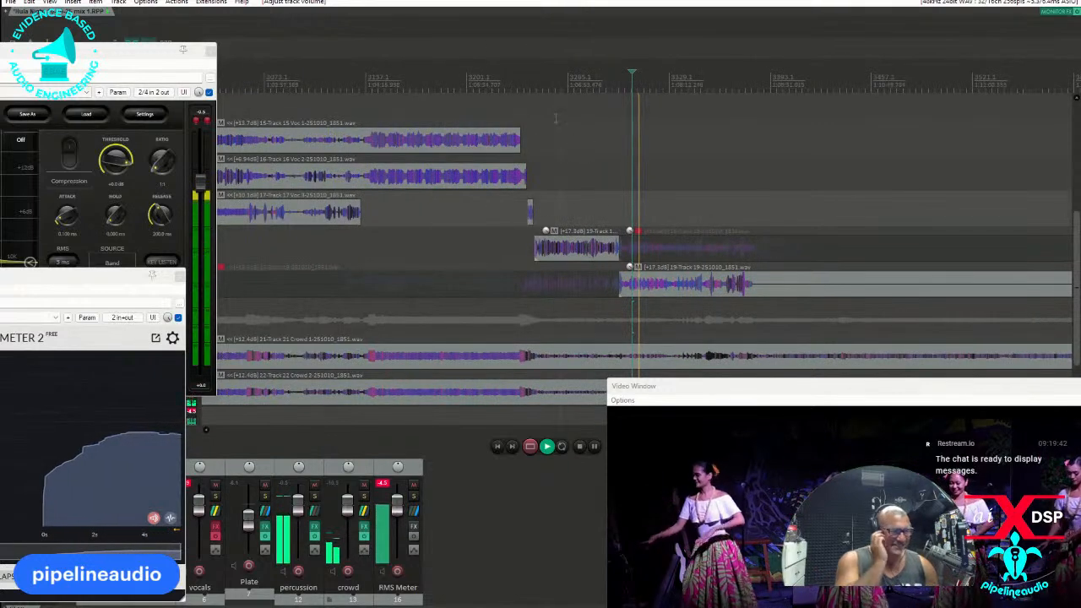
{"action": "left_click", "coordinate": [448, 73]}
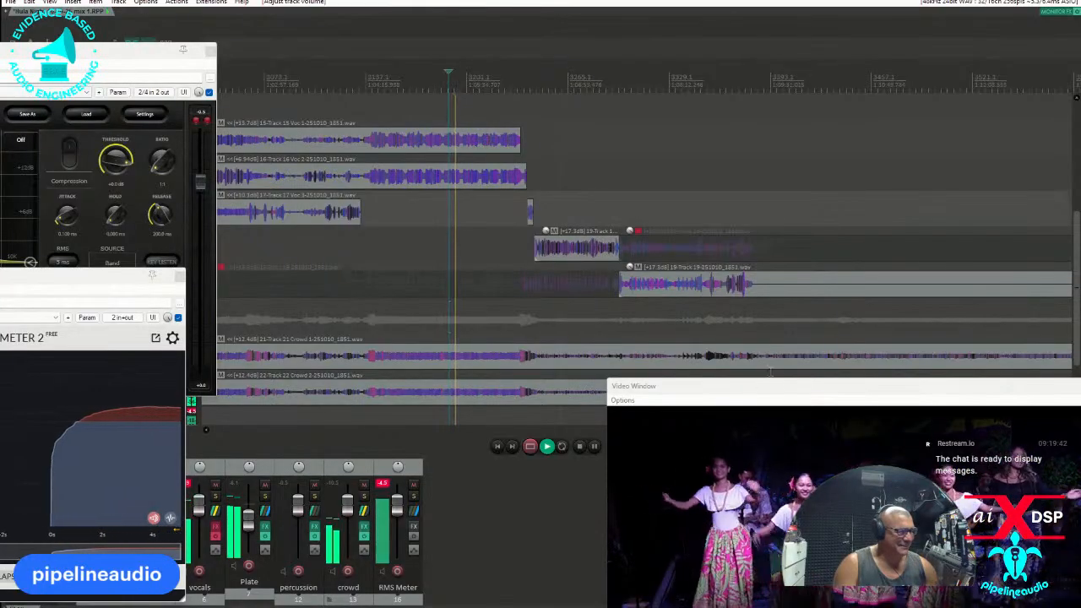
{"action": "left_click_drag", "start_coordinate": [744, 392], "coordinate": [434, 228]}
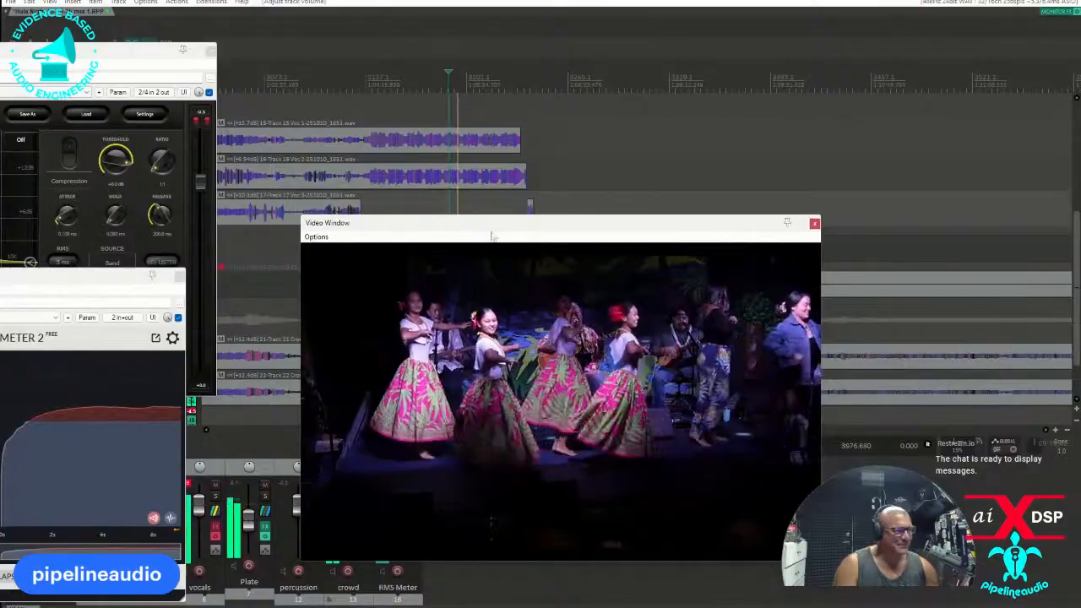
{"action": "left_click_drag", "start_coordinate": [514, 225], "coordinate": [283, 233]}
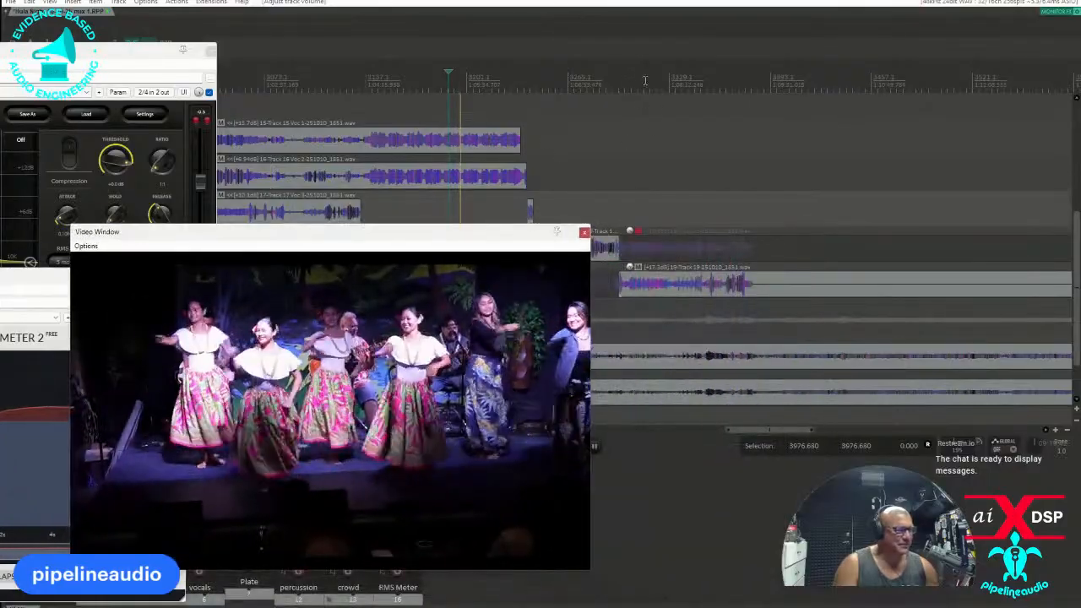
{"action": "left_click", "coordinate": [644, 80]}
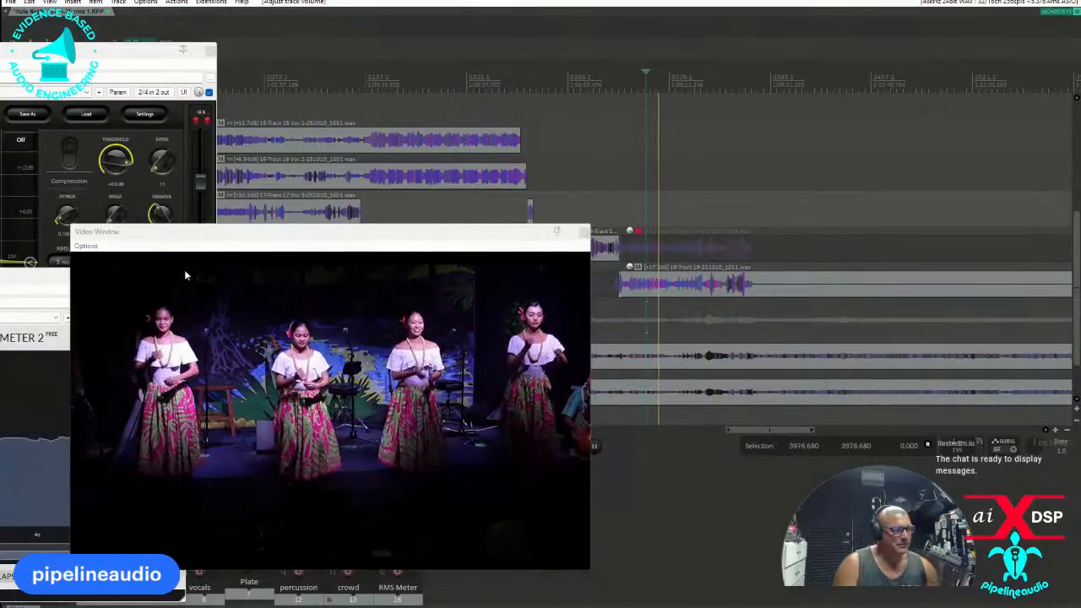
Find the pause in the talk before the last song and add a project marker there, at about bar 3121.
{"action": "left_click", "coordinate": [559, 75]}
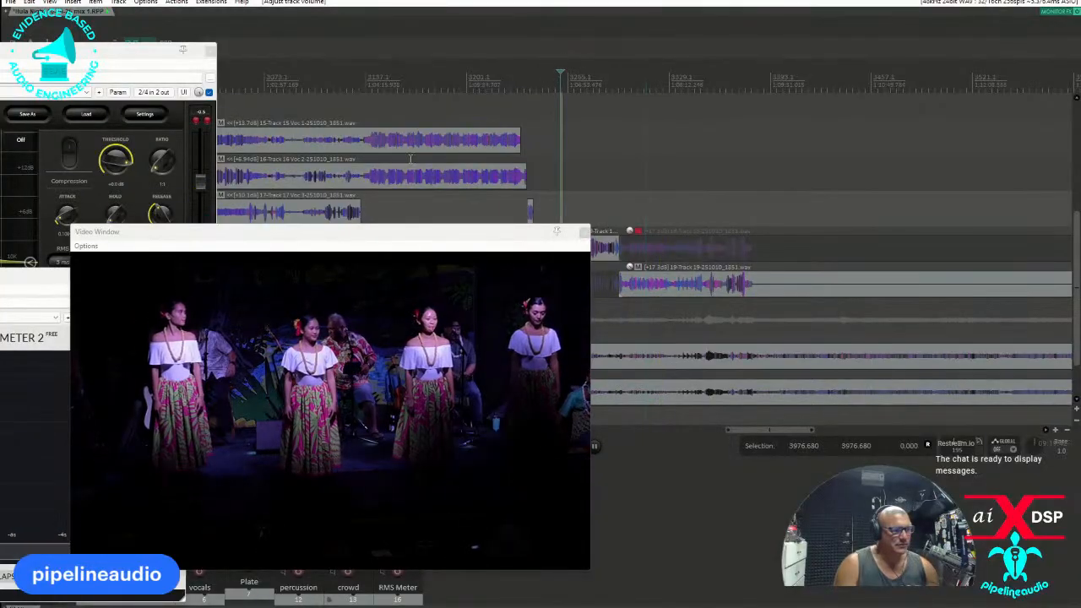
{"action": "scroll", "coordinate": [618, 162], "scroll_direction": "down", "scroll_amount": 8}
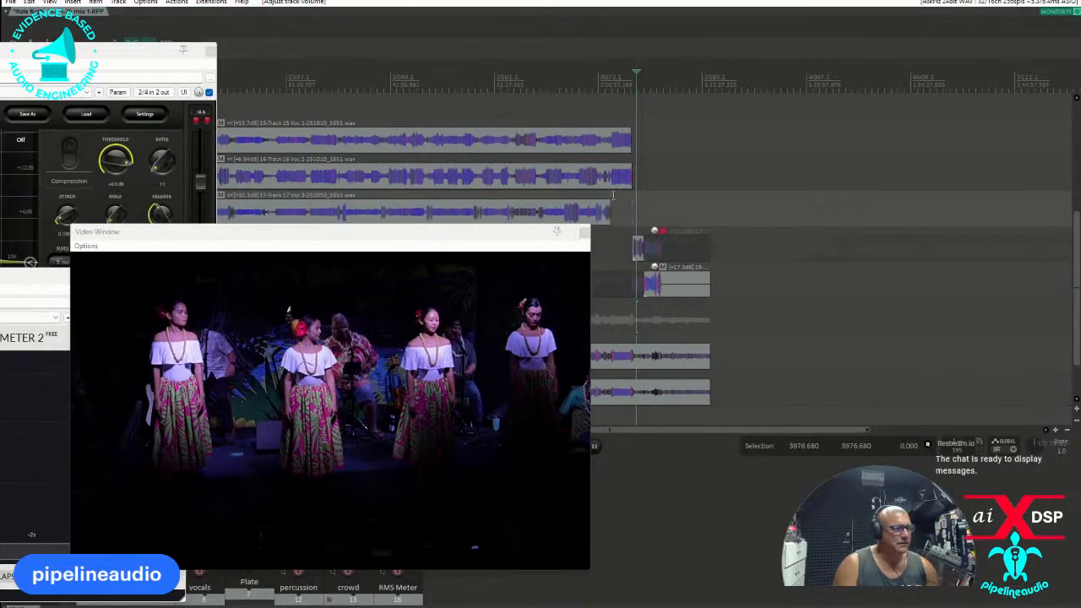
{"action": "scroll", "coordinate": [617, 187], "scroll_direction": "up", "scroll_amount": 3}
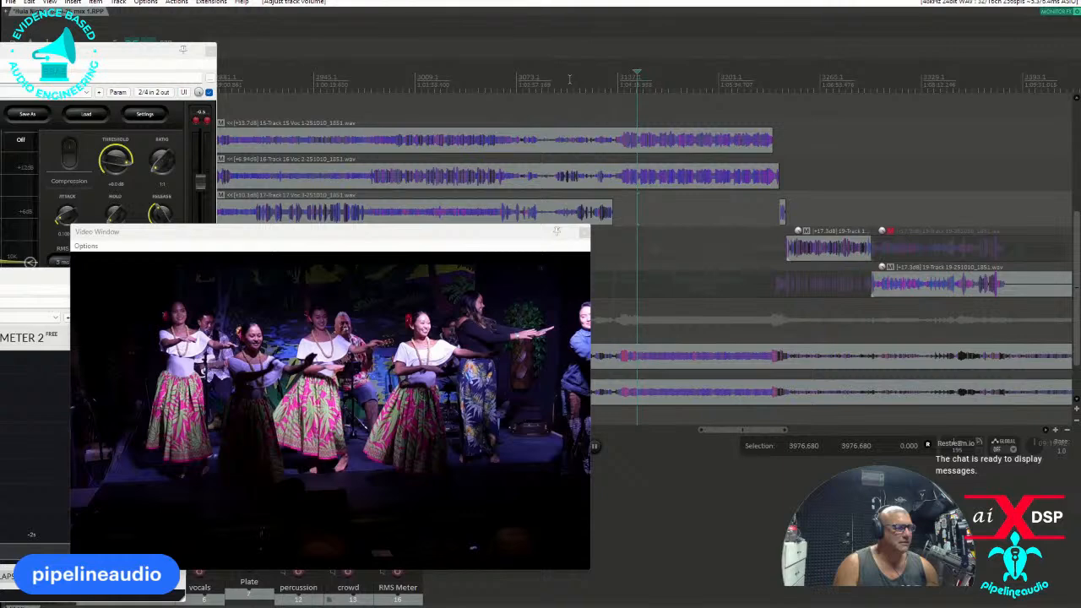
{"action": "scroll", "coordinate": [591, 98], "scroll_direction": "up", "scroll_amount": 2}
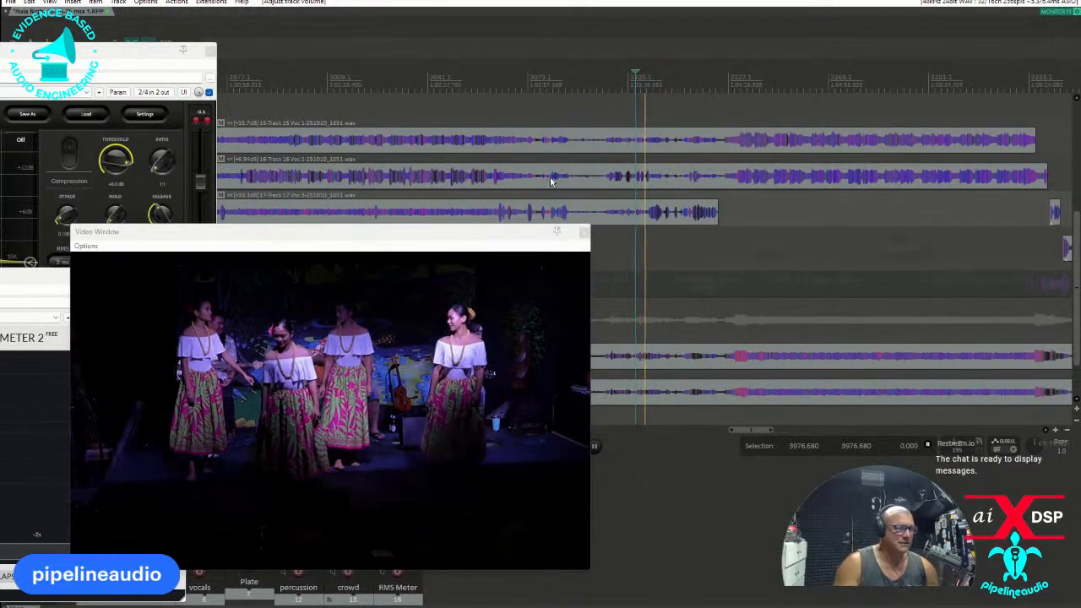
{"action": "left_click_drag", "start_coordinate": [486, 235], "coordinate": [420, 76]}
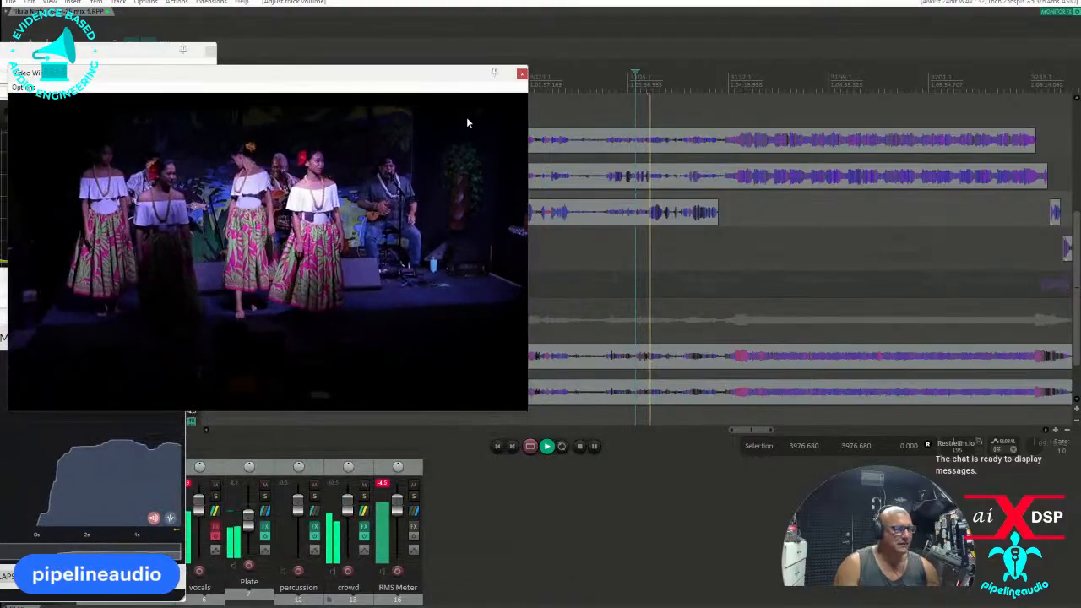
{"action": "left_click", "coordinate": [646, 221]}
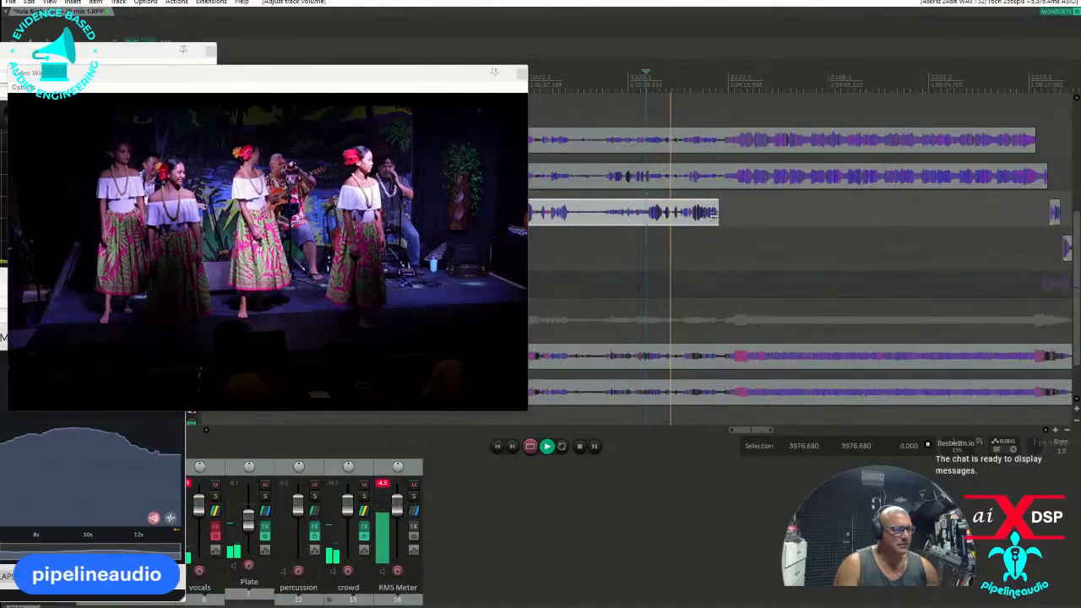
{"action": "scroll", "coordinate": [667, 221], "scroll_direction": "up", "scroll_amount": 4}
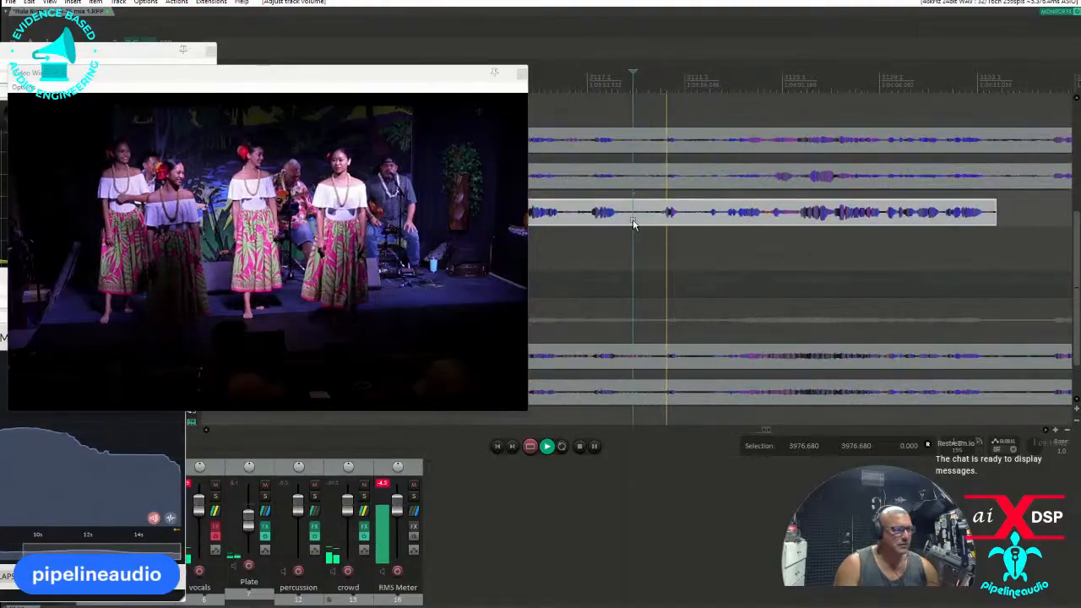
{"action": "left_click", "coordinate": [683, 223]}
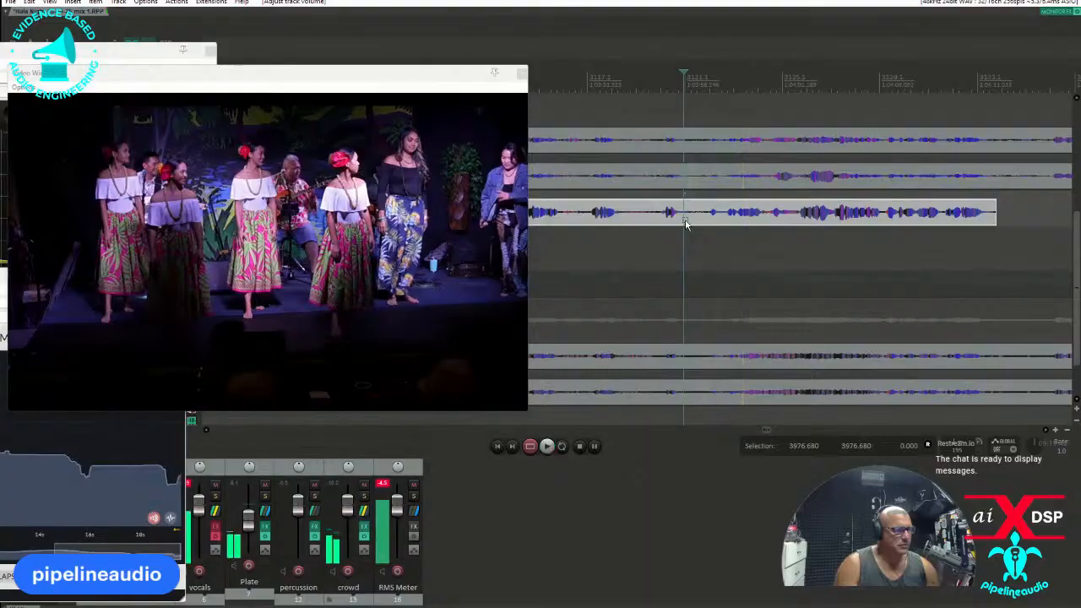
{"action": "key", "text": "space"}
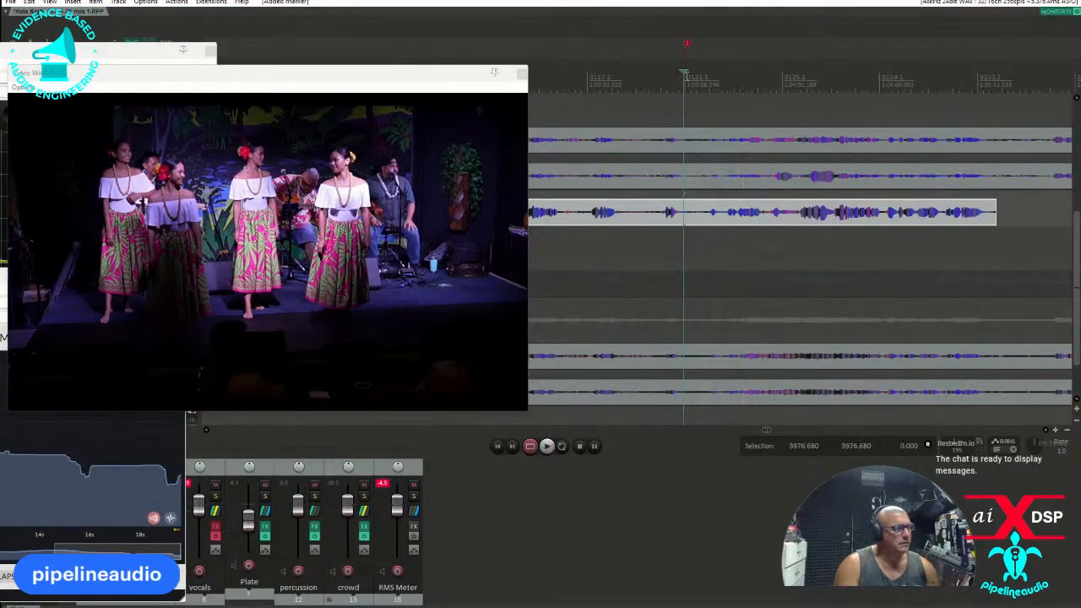
Show the master track in the arrangement and activate its volume envelope.
{"action": "left_click_drag", "start_coordinate": [284, 81], "coordinate": [358, 255]}
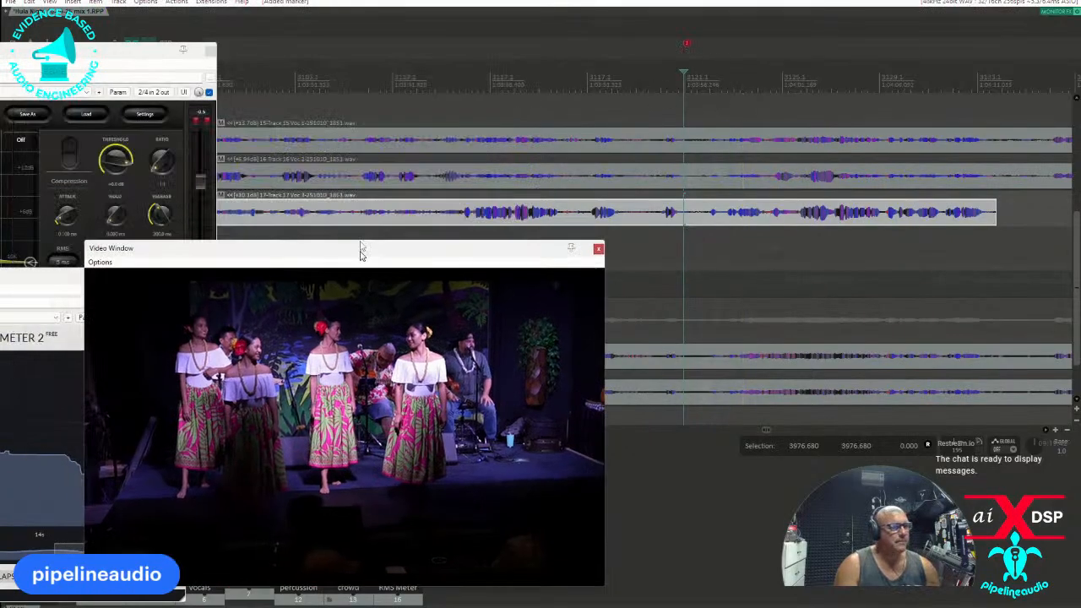
{"action": "left_click", "coordinate": [51, 3]}
{"action": "left_click", "coordinate": [79, 53]}
{"action": "scroll", "coordinate": [129, 122], "scroll_direction": "up", "scroll_amount": 2}
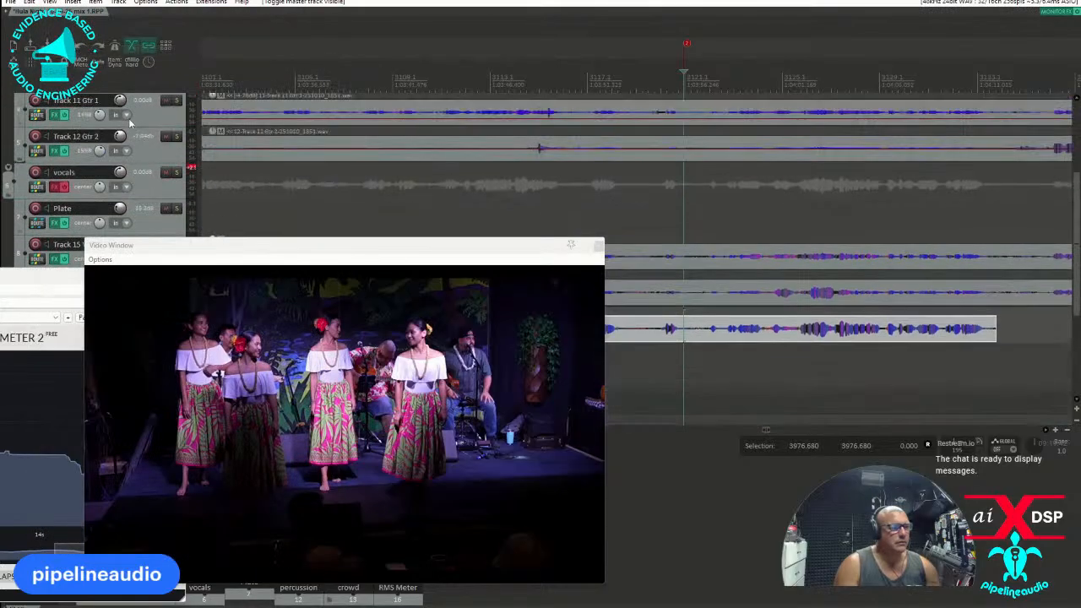
{"action": "scroll", "coordinate": [131, 118], "scroll_direction": "up", "scroll_amount": 3}
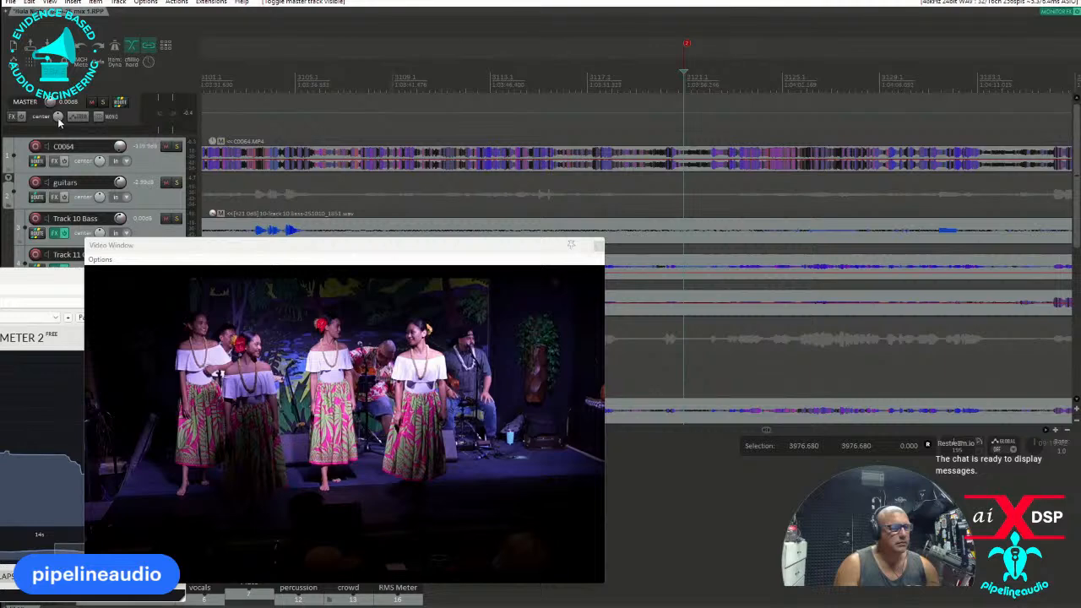
{"action": "left_click", "coordinate": [76, 117]}
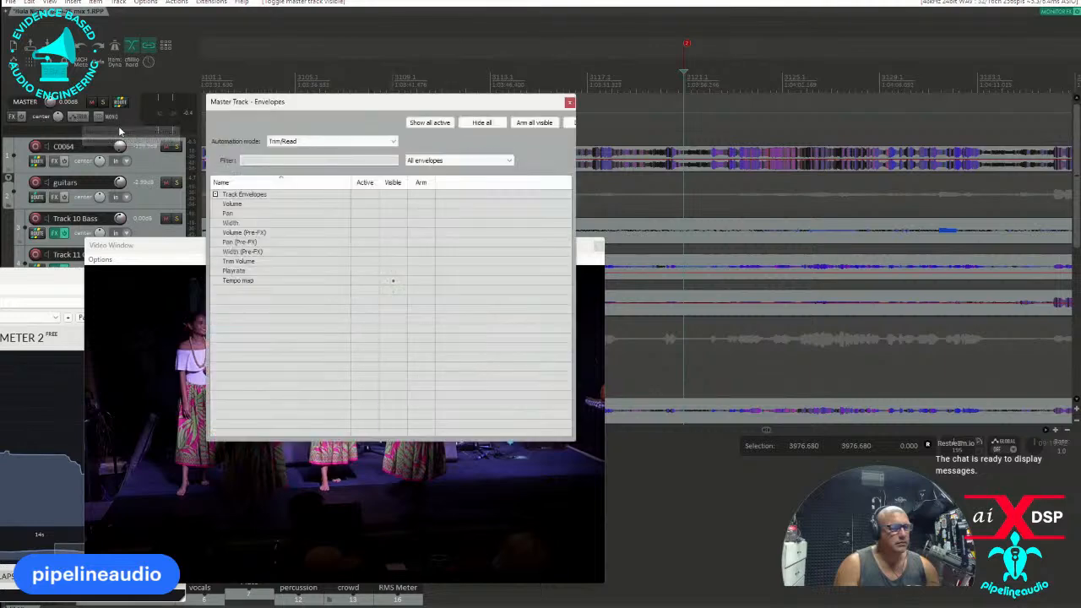
{"action": "left_click", "coordinate": [364, 204]}
{"action": "left_click", "coordinate": [569, 103]}
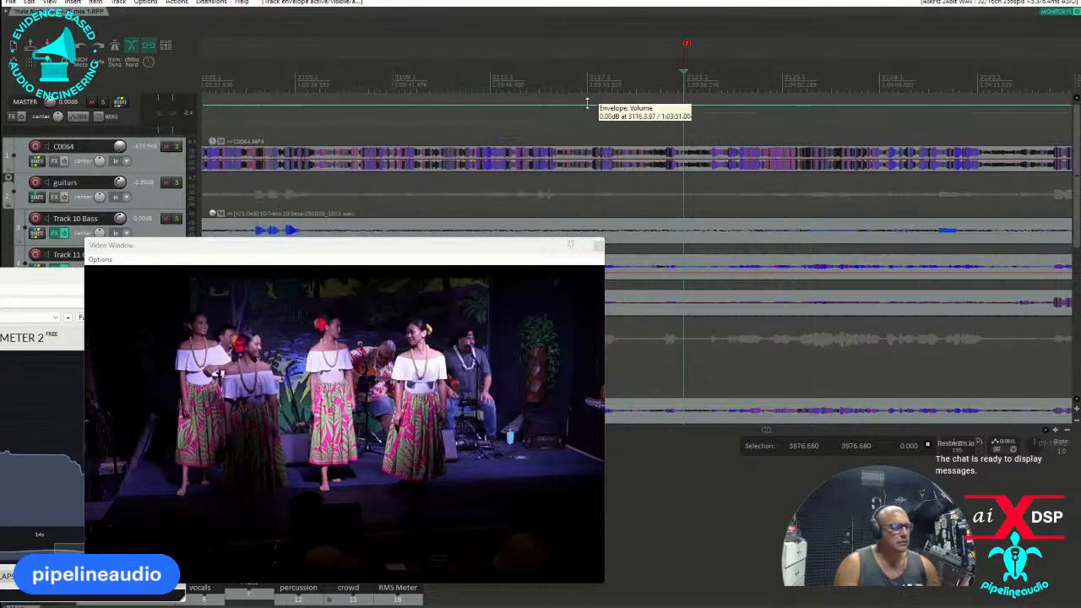
Dip the master volume envelope to silence at the marker and ramp it back up within a selection of about 0.88 s.
{"action": "left_click_drag", "start_coordinate": [682, 111], "coordinate": [669, 364]}
{"action": "left_click", "coordinate": [693, 104]}
{"action": "scroll", "coordinate": [694, 125], "scroll_direction": "up", "scroll_amount": 5}
{"action": "left_click", "coordinate": [646, 113]}
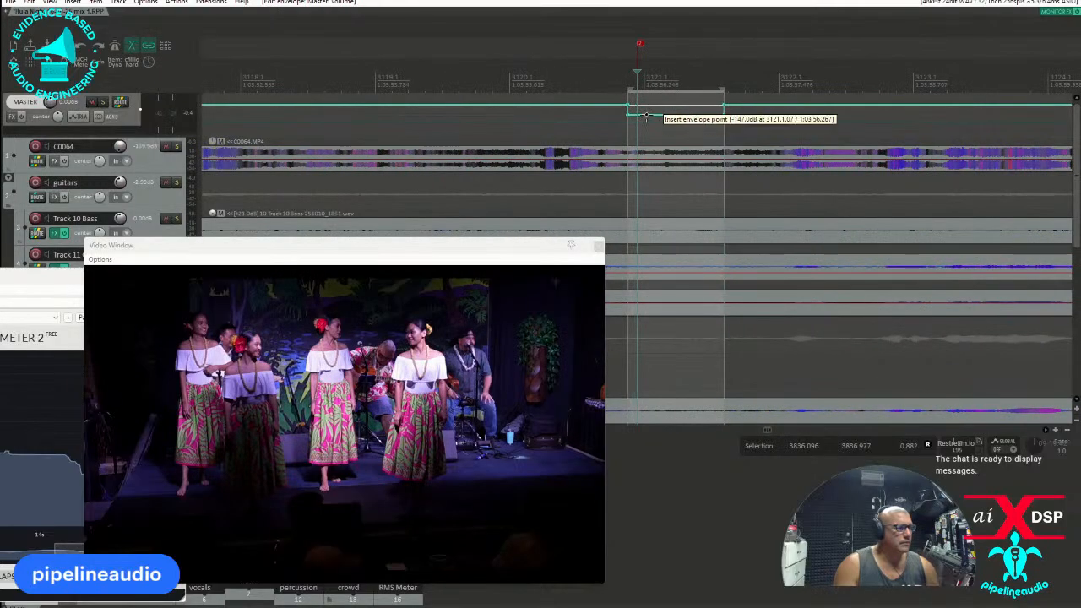
{"action": "left_click_drag", "start_coordinate": [726, 117], "coordinate": [715, 114]}
Play from the start of the master volume dip and check the fade-in along with the following section.
{"action": "left_click", "coordinate": [630, 70]}
{"action": "key", "text": "space"}
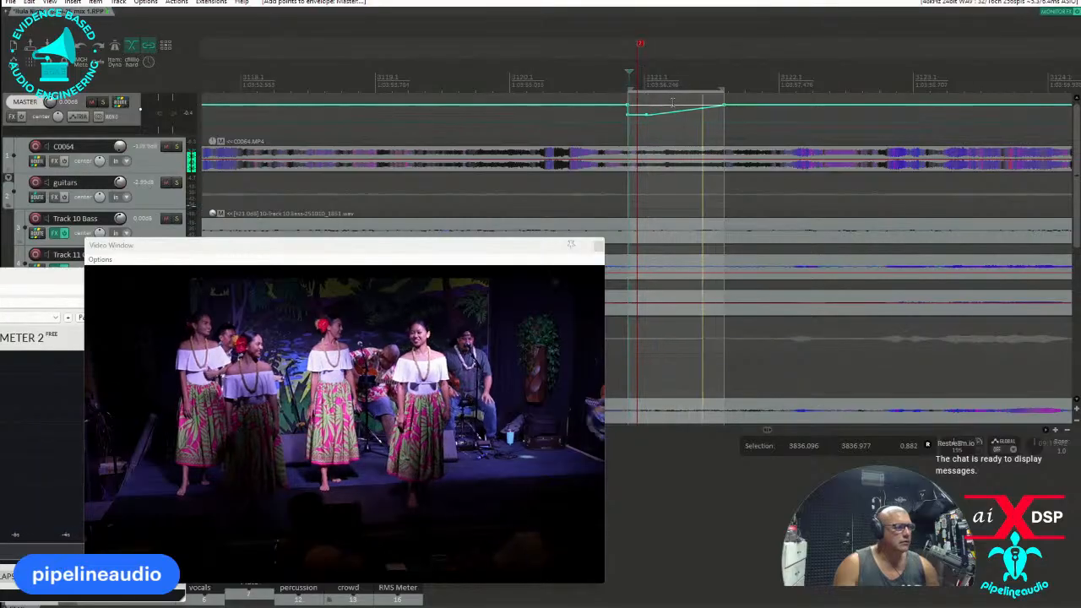
{"action": "scroll", "coordinate": [777, 115], "scroll_direction": "down", "scroll_amount": 5}
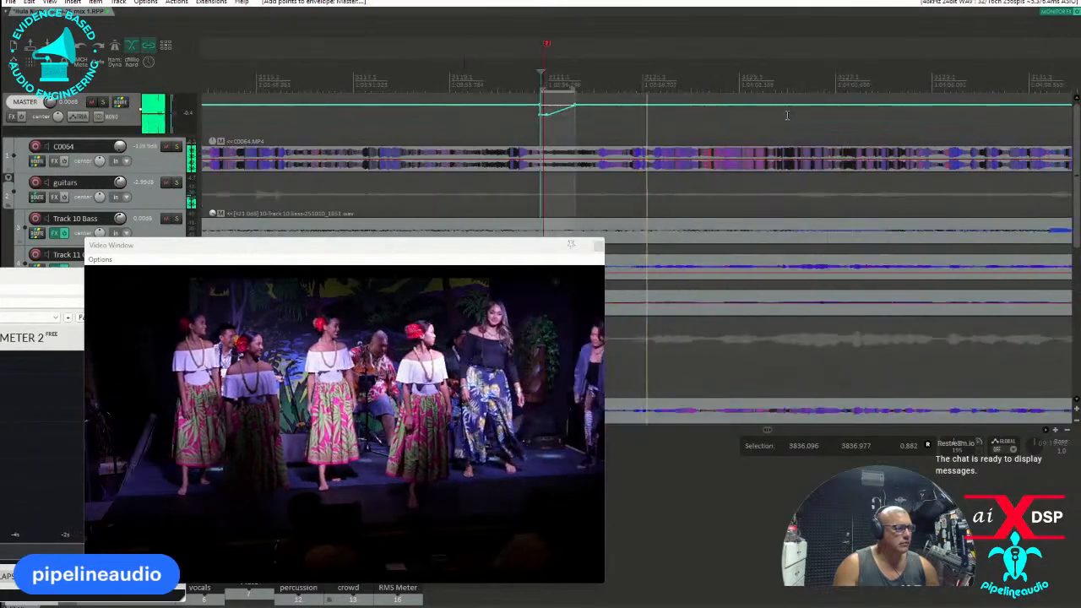
{"action": "scroll", "coordinate": [768, 112], "scroll_direction": "down", "scroll_amount": 2}
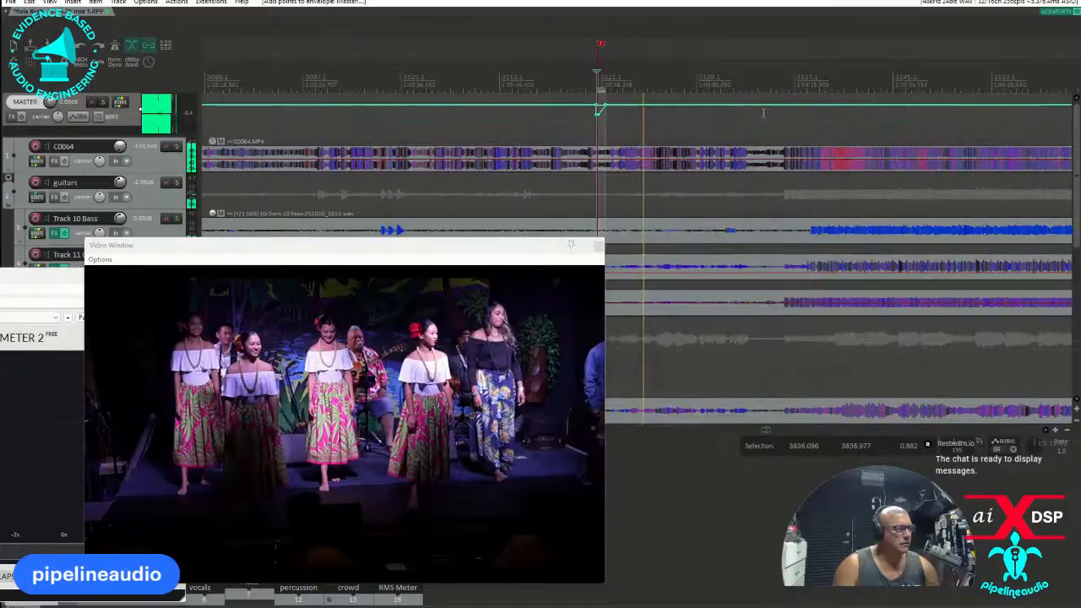
{"action": "scroll", "coordinate": [759, 112], "scroll_direction": "down", "scroll_amount": 6}
{"action": "scroll", "coordinate": [755, 111], "scroll_direction": "down", "scroll_amount": 3}
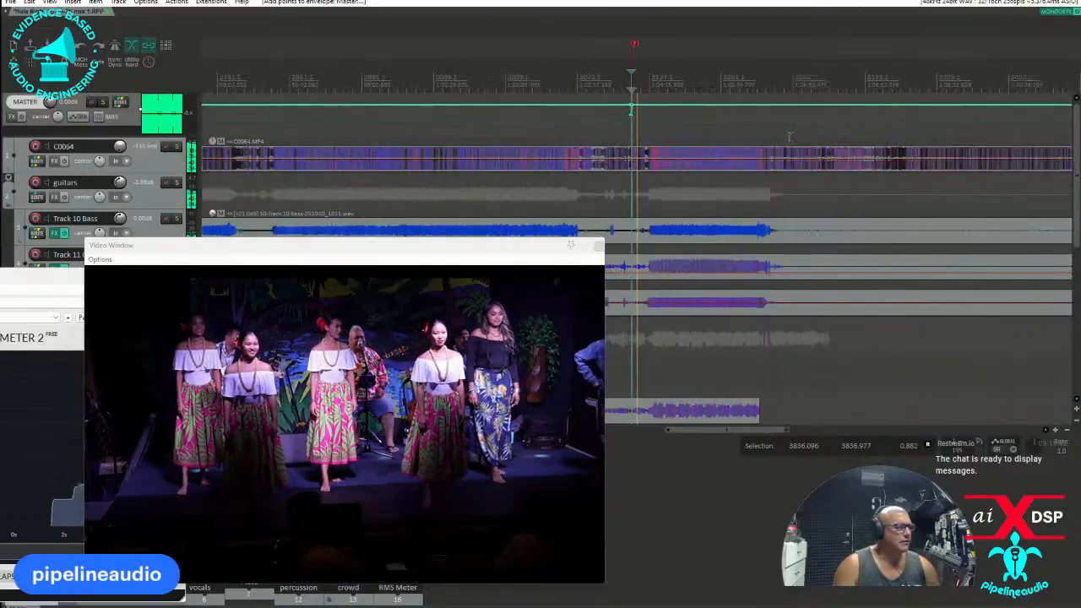
Move the video window clear of the arrangement and pin the master track above the other tracks.
{"action": "left_click_drag", "start_coordinate": [571, 244], "coordinate": [32, 156]}
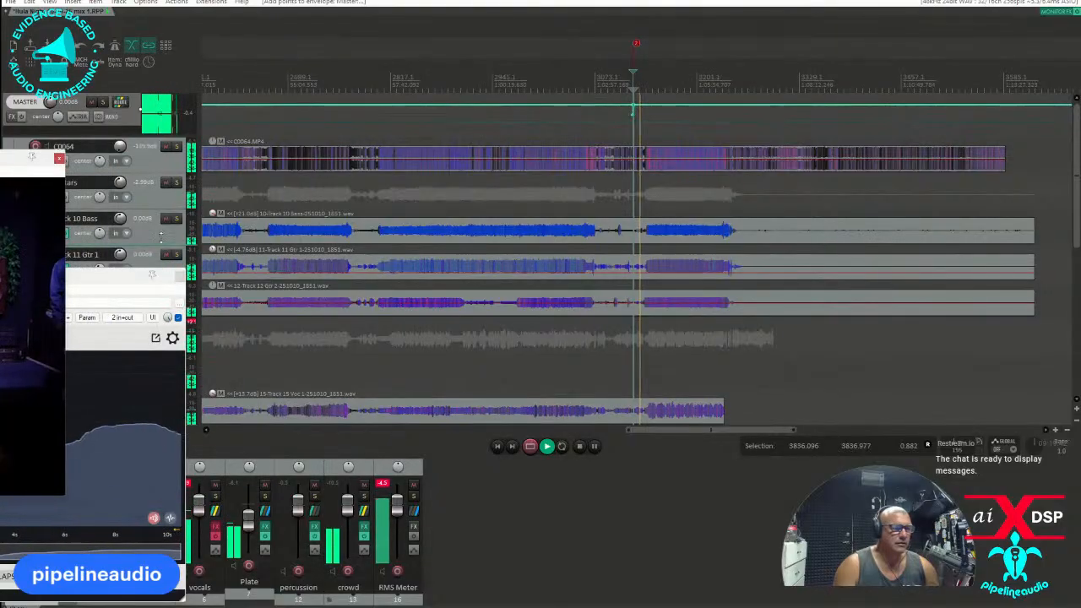
{"action": "right_click", "coordinate": [135, 116]}
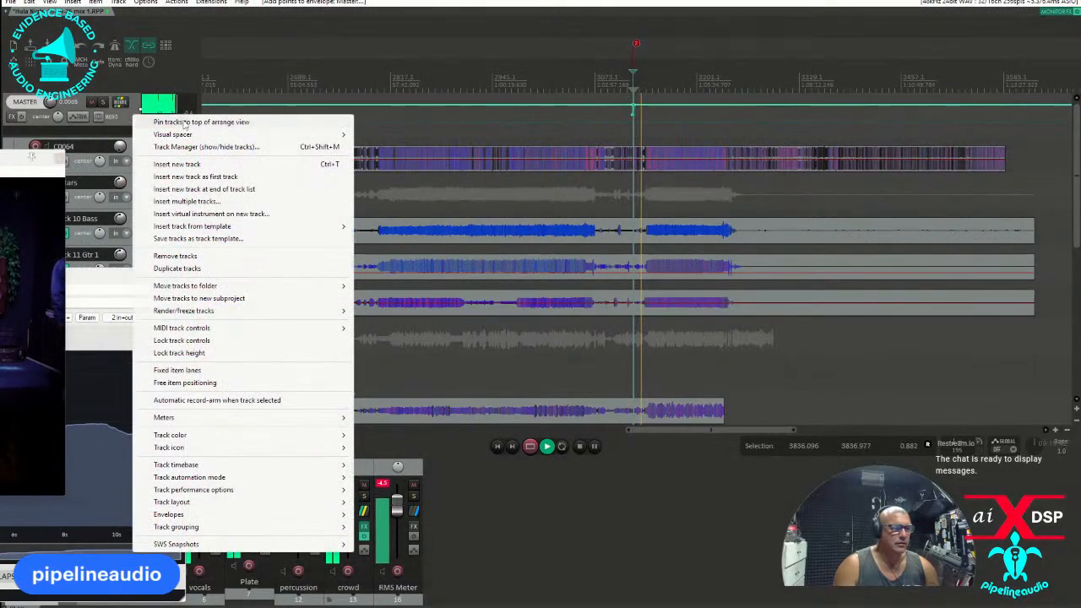
{"action": "left_click", "coordinate": [168, 115]}
Find the pause before the last burst in the percussion recording and add a project marker there, at about bar 3365.
{"action": "scroll", "coordinate": [152, 236], "scroll_direction": "down", "scroll_amount": 6}
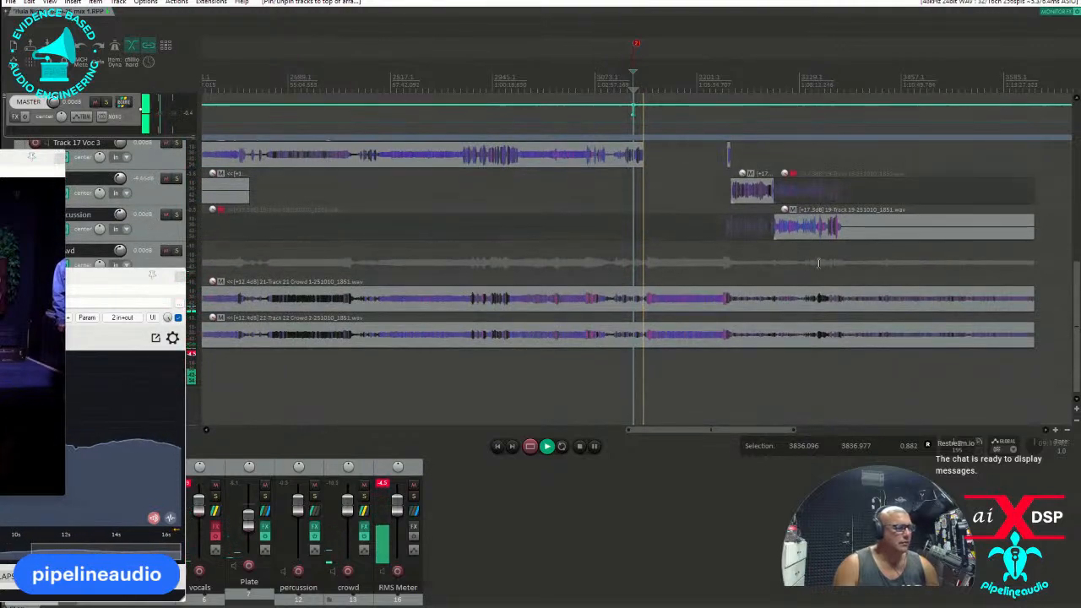
{"action": "left_click", "coordinate": [820, 266]}
{"action": "scroll", "coordinate": [747, 270], "scroll_direction": "up", "scroll_amount": 4}
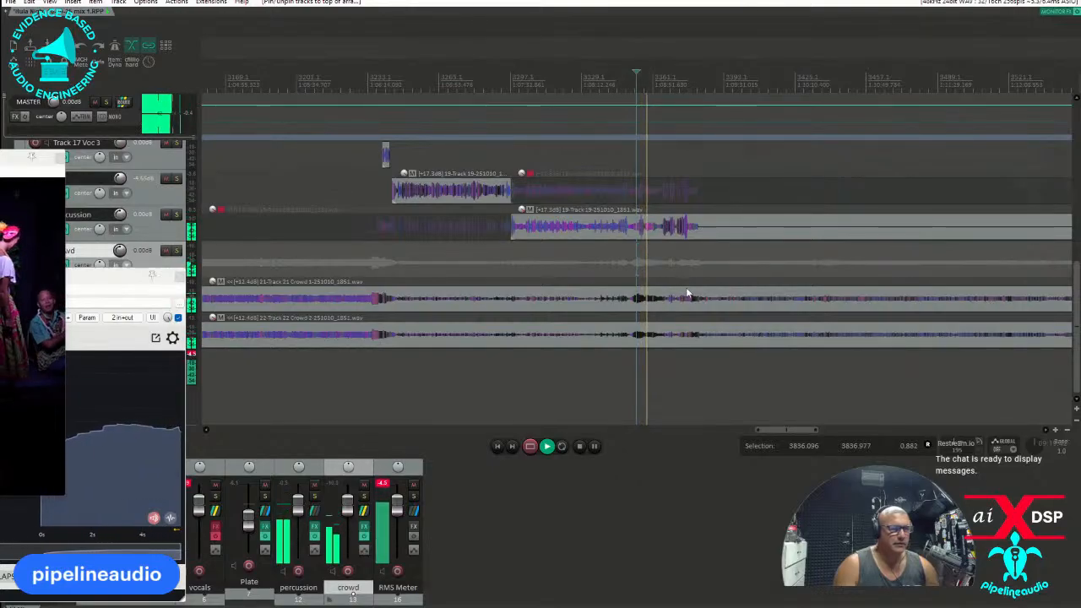
{"action": "left_click", "coordinate": [663, 232]}
{"action": "scroll", "coordinate": [662, 232], "scroll_direction": "up", "scroll_amount": 5}
{"action": "left_click", "coordinate": [663, 236]}
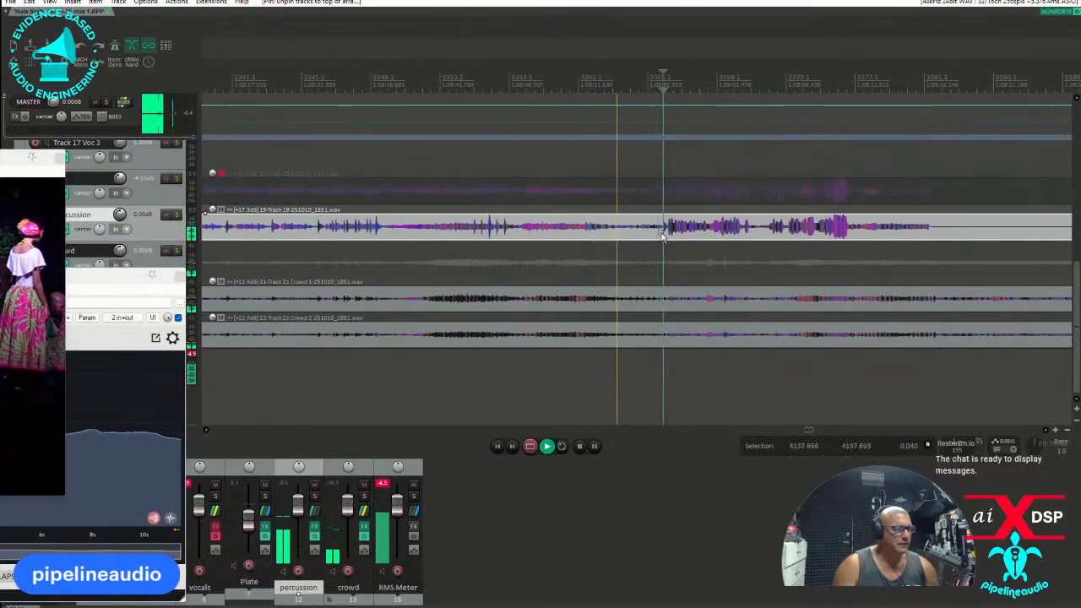
{"action": "left_click", "coordinate": [664, 236]}
{"action": "key", "text": "space"}
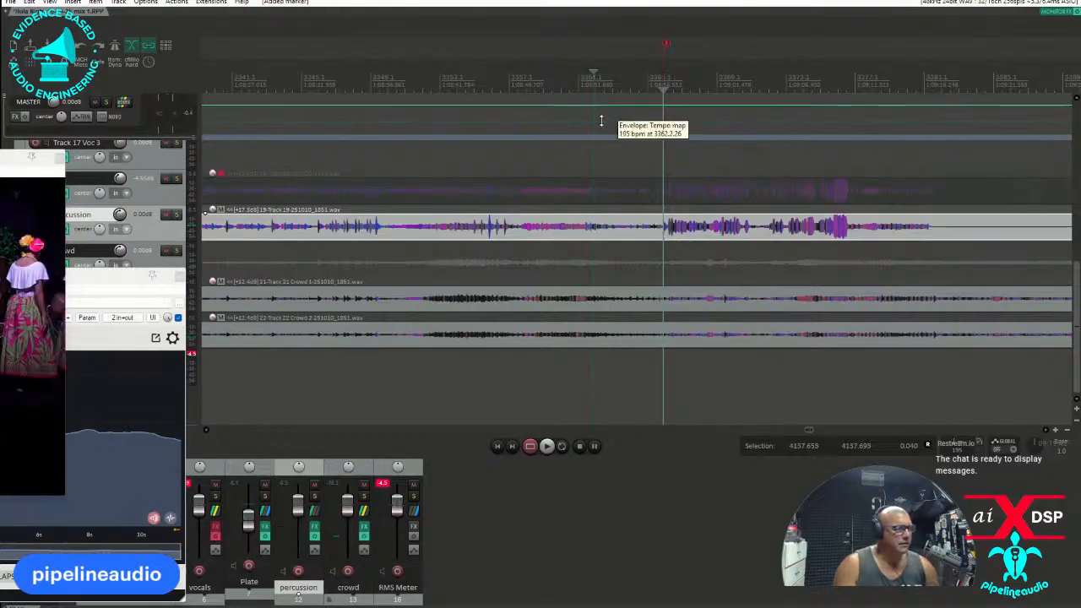
Fade the master volume envelope gradually down to silence near the new marker and bring it back up within a selection of about 5.85 s.
{"action": "left_click_drag", "start_coordinate": [599, 110], "coordinate": [672, 114]}
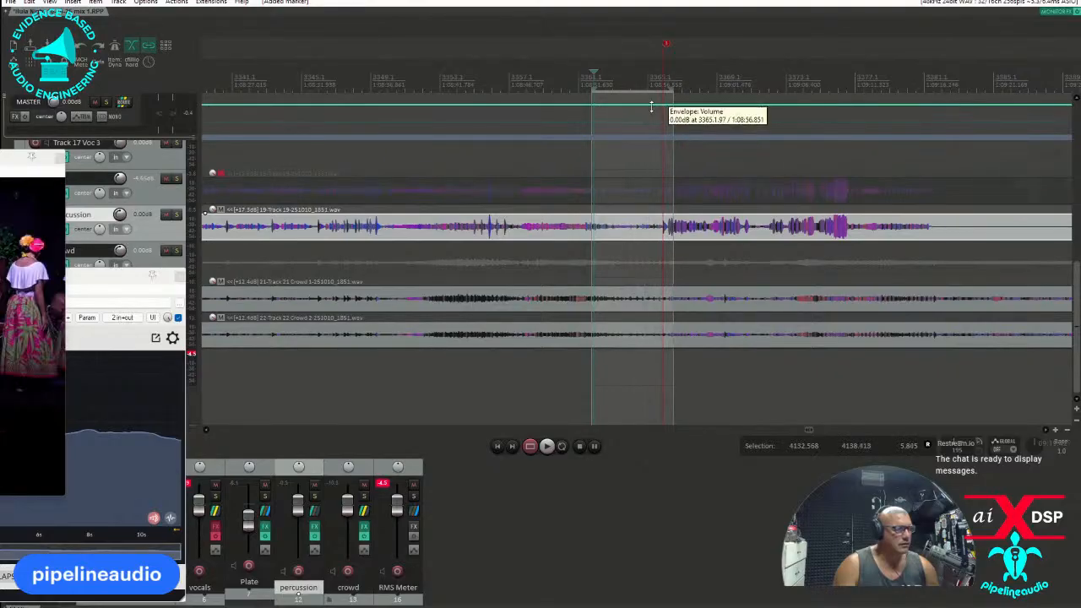
{"action": "left_click", "coordinate": [647, 105]}
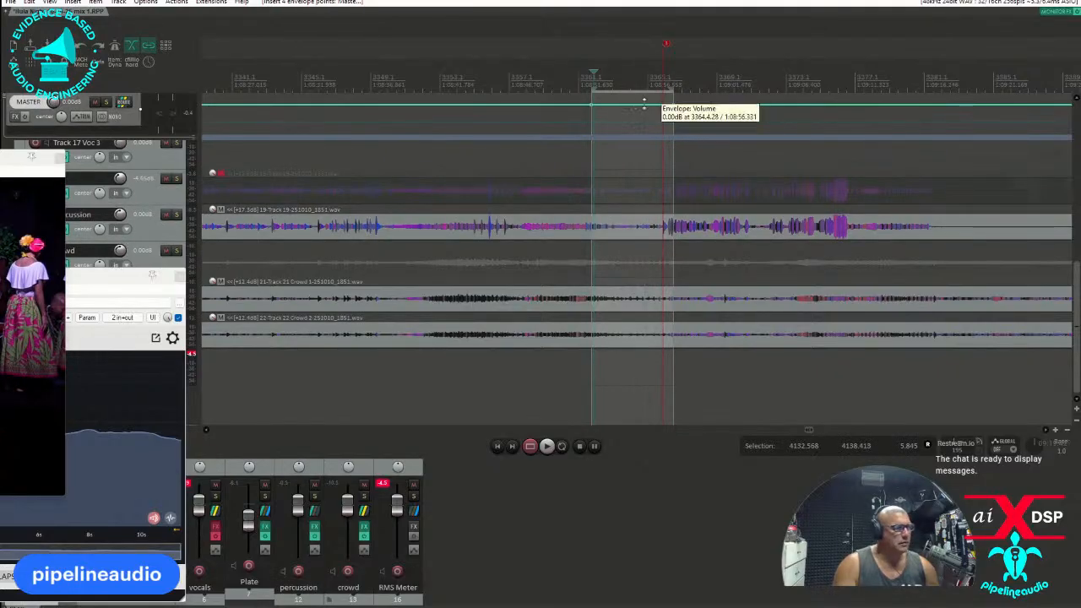
{"action": "left_click_drag", "start_coordinate": [643, 112], "coordinate": [661, 252]}
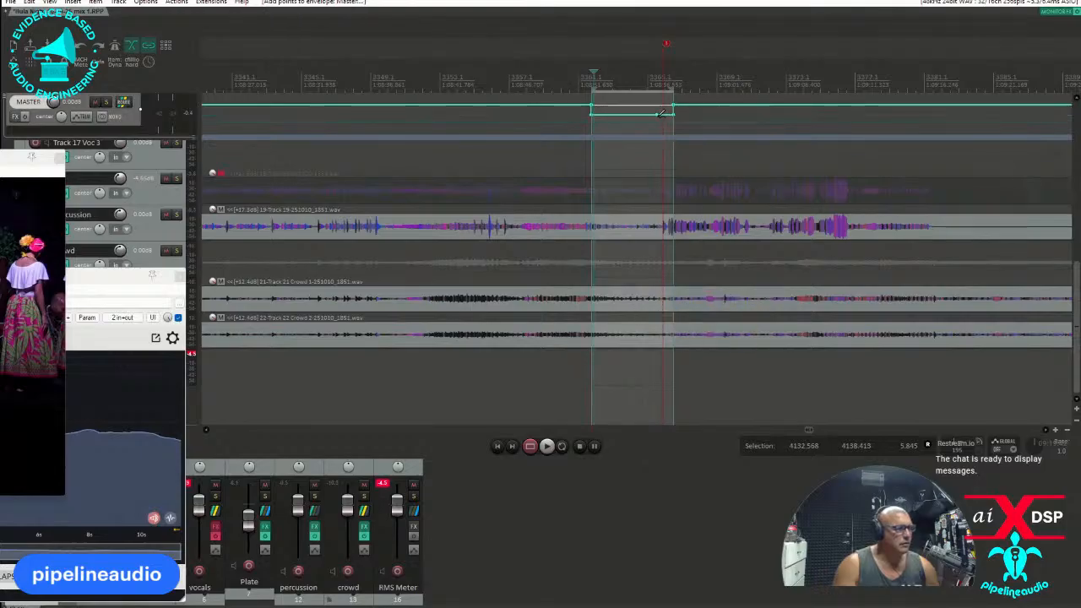
{"action": "left_click", "coordinate": [597, 120], "text": "alt"}
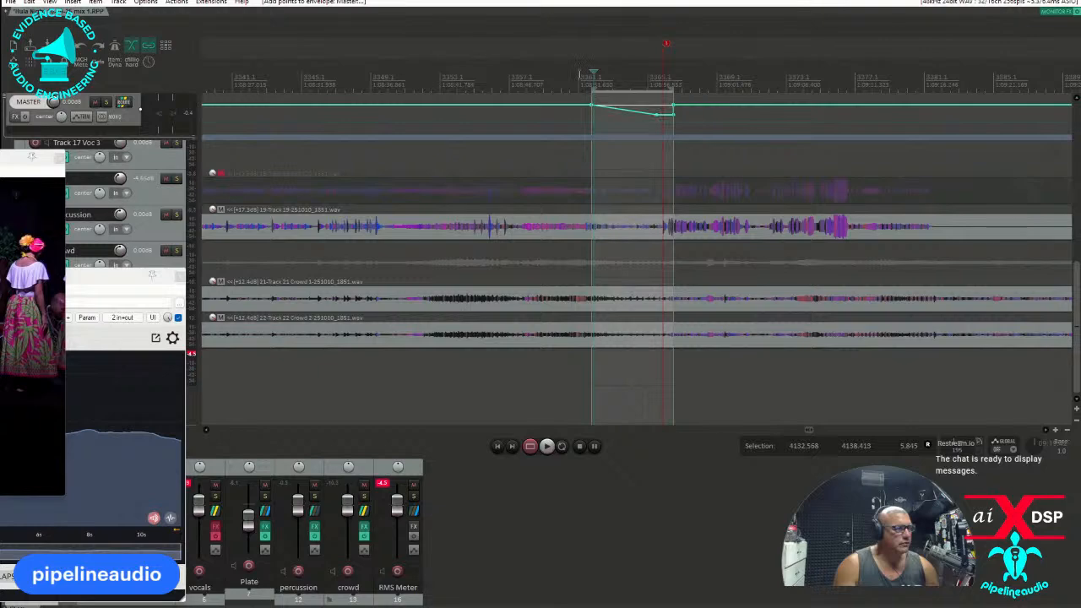
Play across the new master volume fade-out and part of the last song to check the transition and loudness.
{"action": "key", "text": "space"}
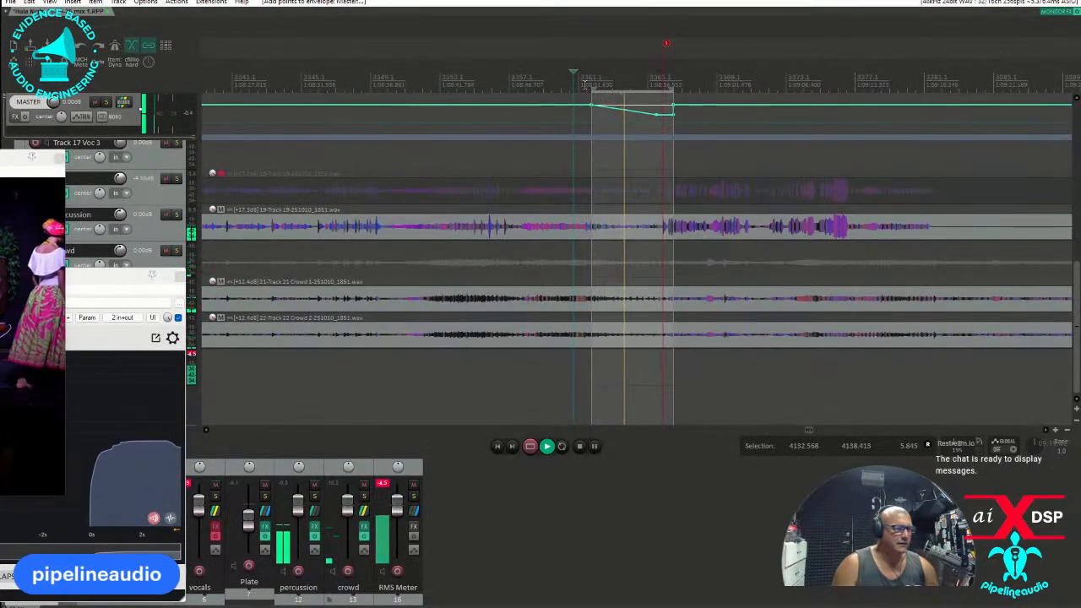
{"action": "scroll", "coordinate": [576, 94], "scroll_direction": "down", "scroll_amount": 5}
{"action": "scroll", "coordinate": [576, 95], "scroll_direction": "down", "scroll_amount": 6}
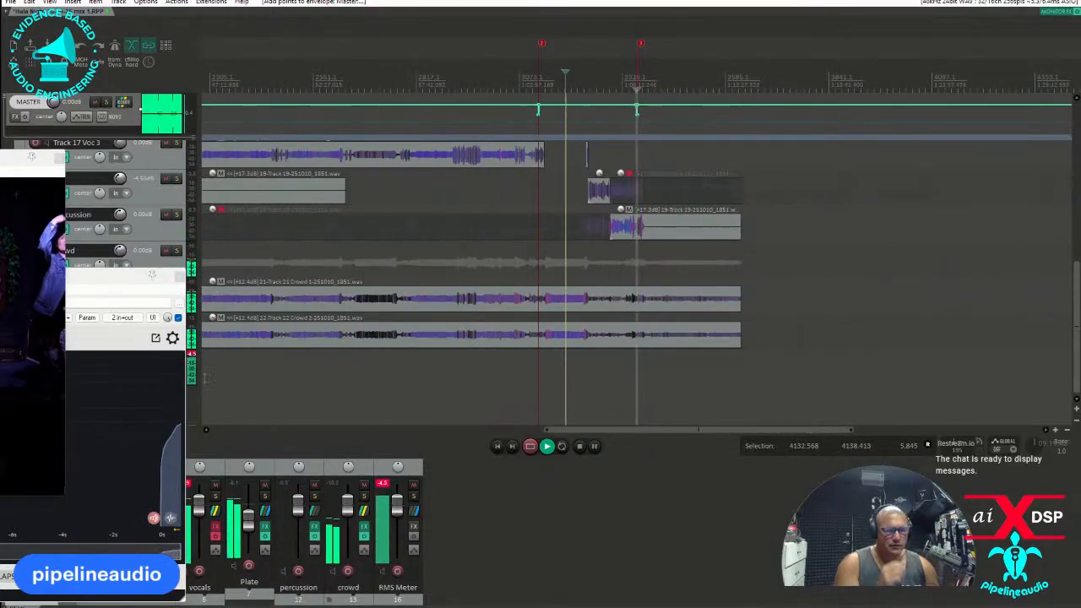
{"action": "key", "text": "space"}
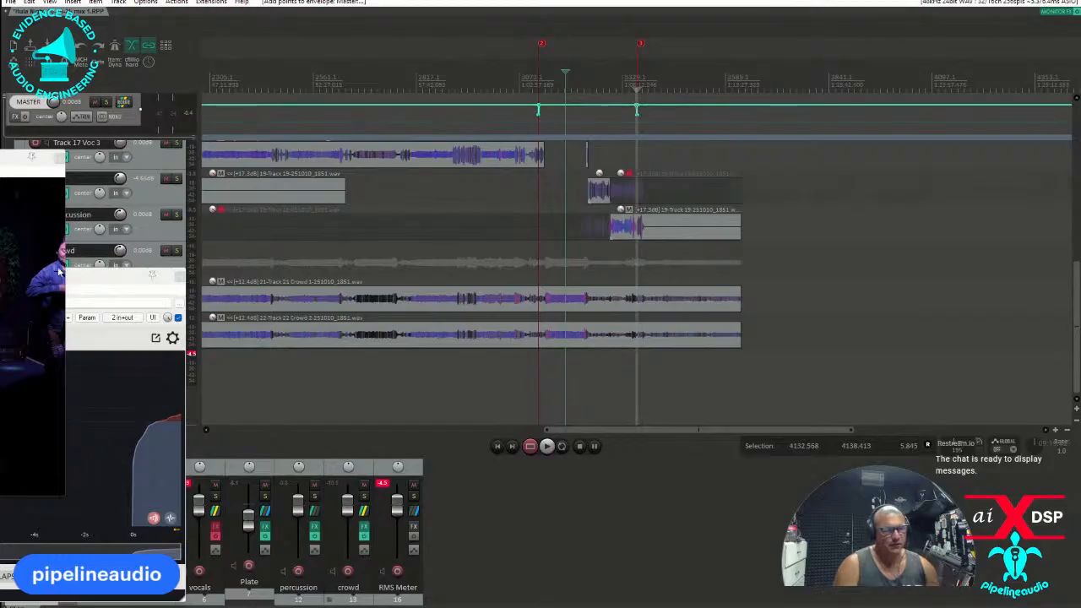
Bring the monitoring effects window into view, then add Ozone 10 to the master track and open its list of modules.
{"action": "left_click_drag", "start_coordinate": [0, 276], "coordinate": [574, 209]}
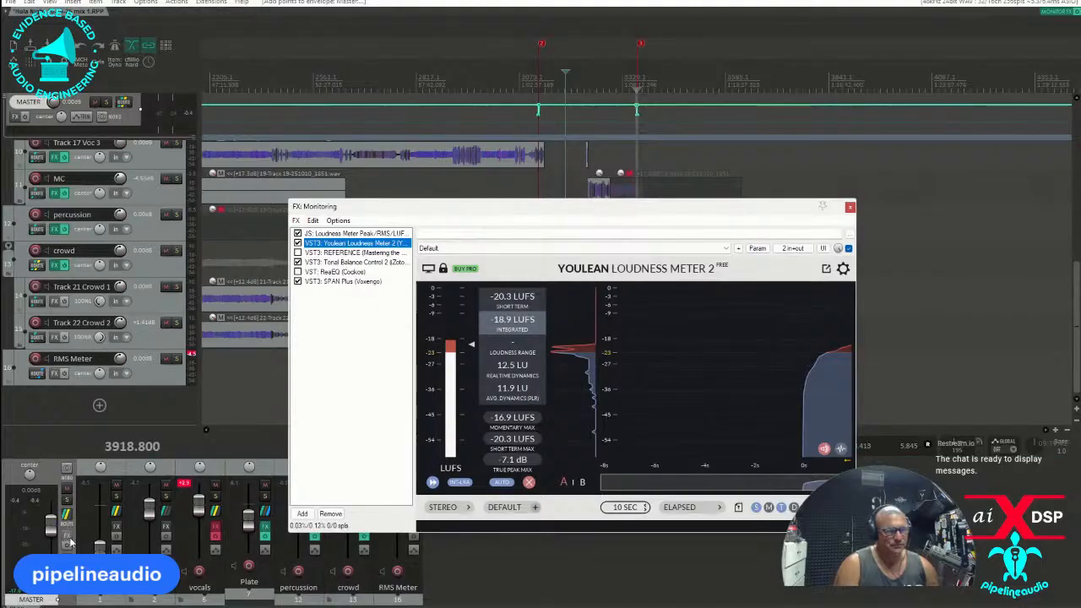
{"action": "left_click", "coordinate": [66, 541]}
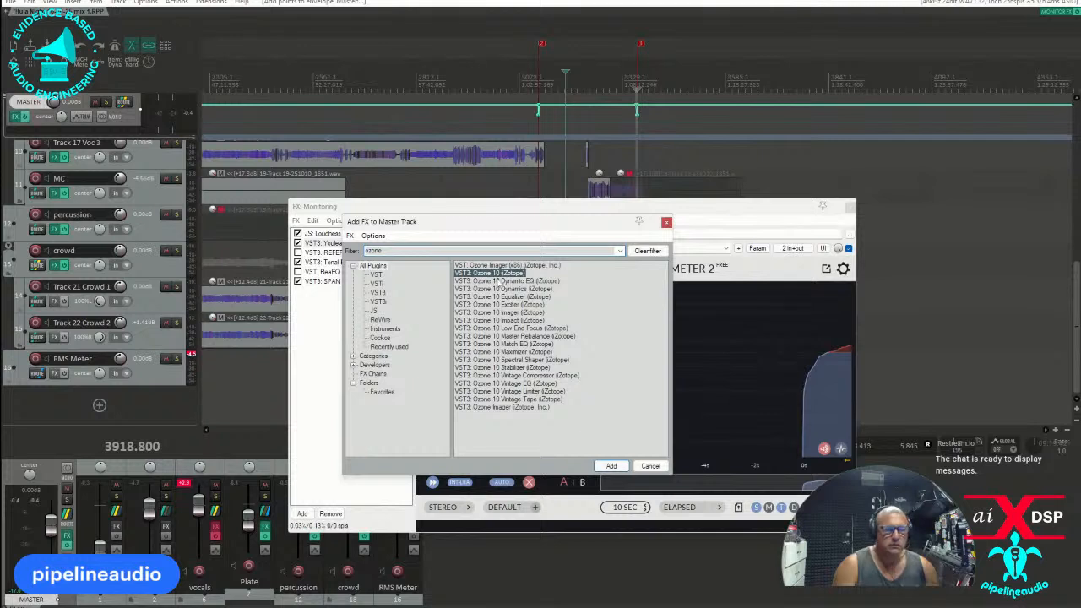
{"action": "double_click", "coordinate": [498, 272]}
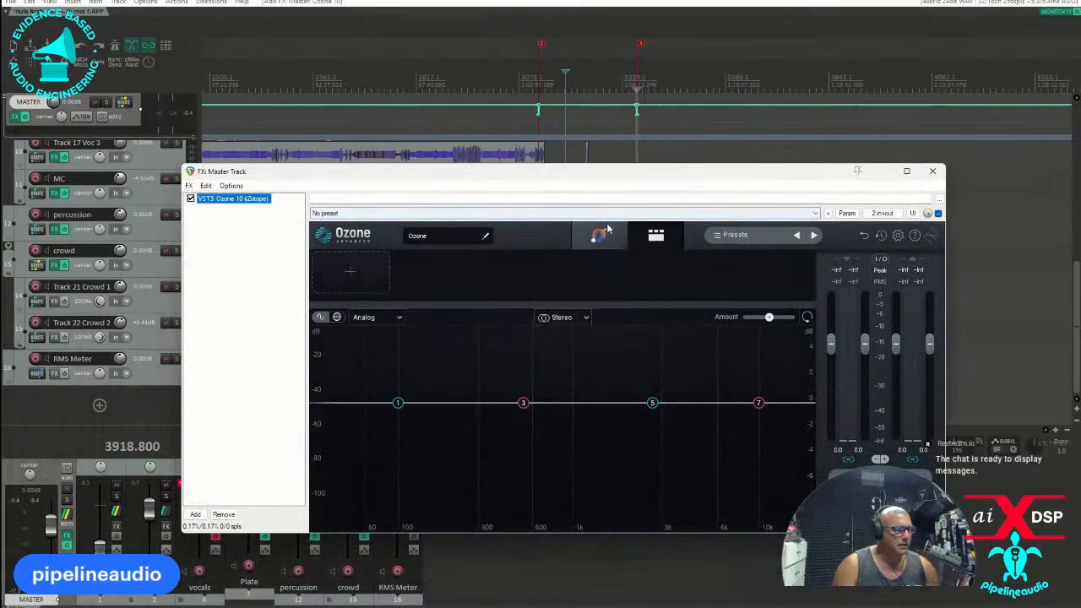
{"action": "left_click", "coordinate": [350, 275]}
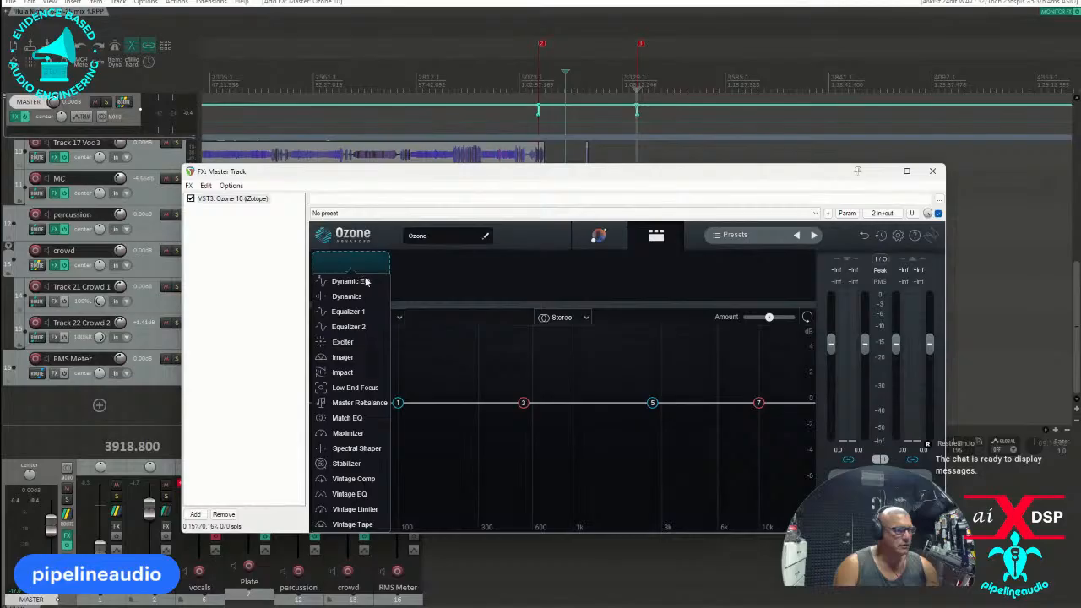
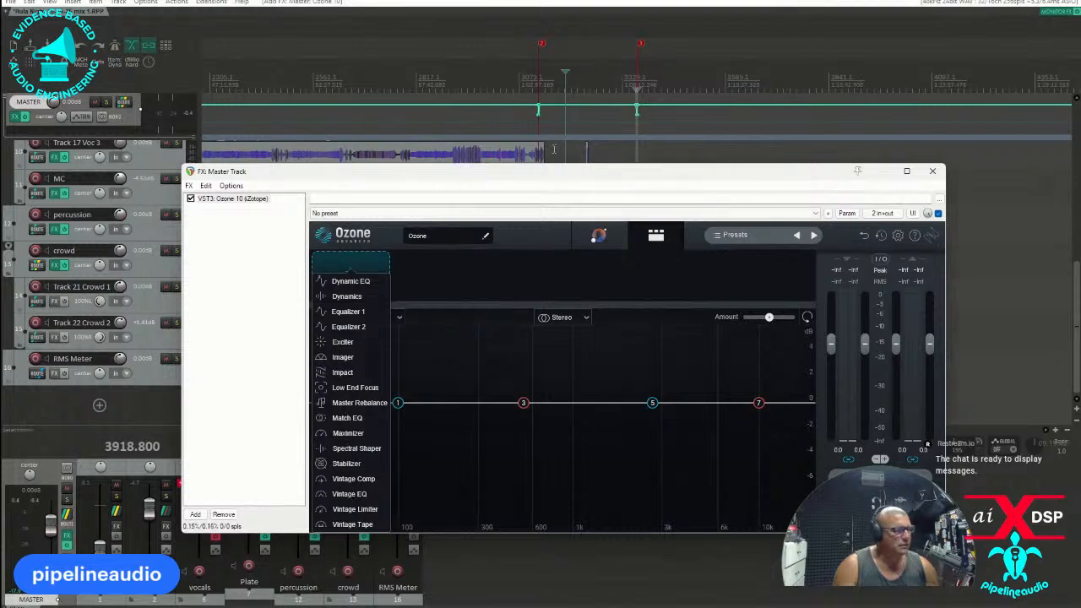
Move the Ozone window clear of the timeline and play the last song from just after the marker near bar 3073.
{"action": "left_click_drag", "start_coordinate": [555, 177], "coordinate": [0, 117]}
{"action": "scroll", "coordinate": [393, 124], "scroll_direction": "down", "scroll_amount": 4}
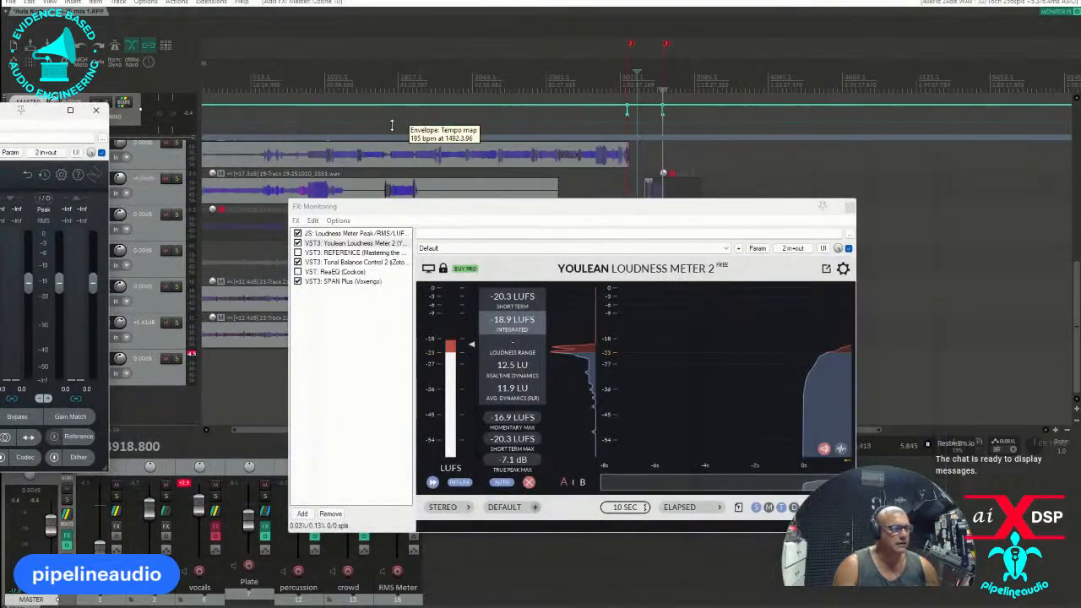
{"action": "scroll", "coordinate": [655, 67], "scroll_direction": "up", "scroll_amount": 3}
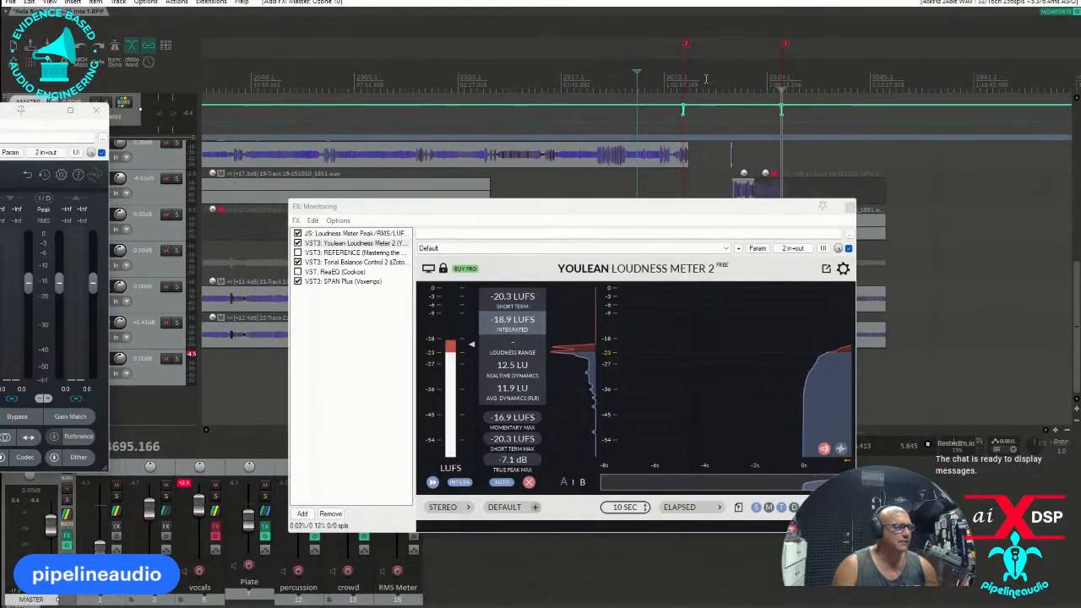
{"action": "left_click", "coordinate": [706, 78]}
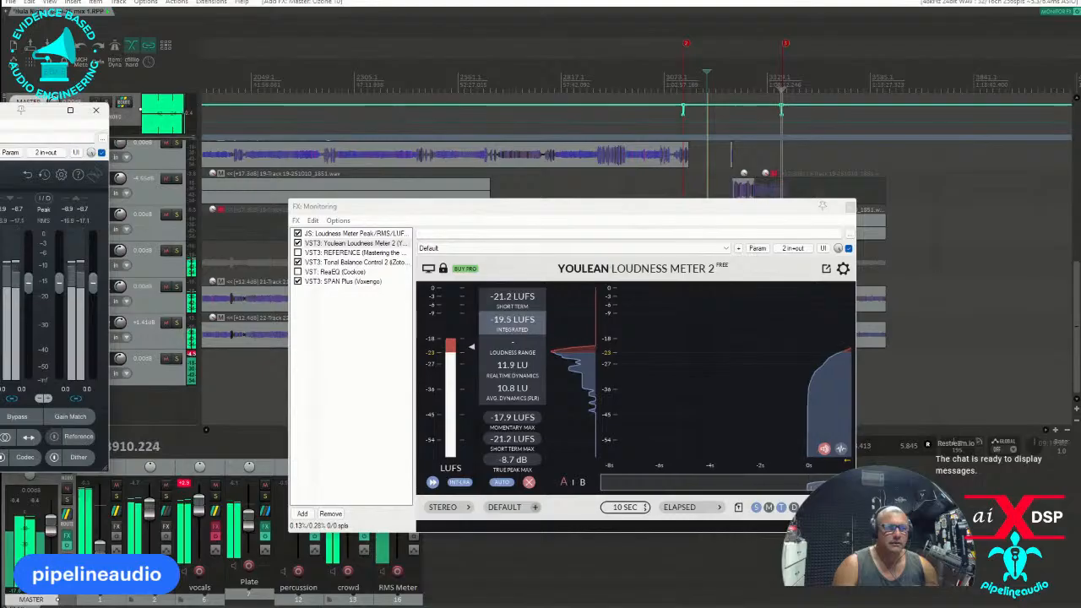
Return to the REAPER project and clear the Youlean loudness measurements while the song plays.
{"action": "left_click", "coordinate": [96, 110]}
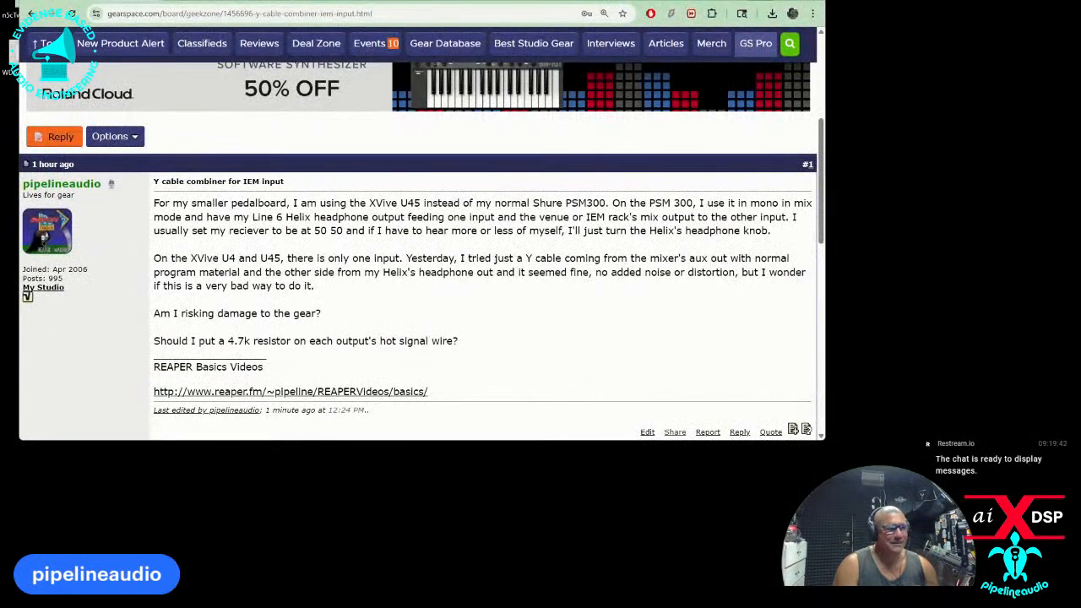
{"action": "key", "text": "alt+Tab"}
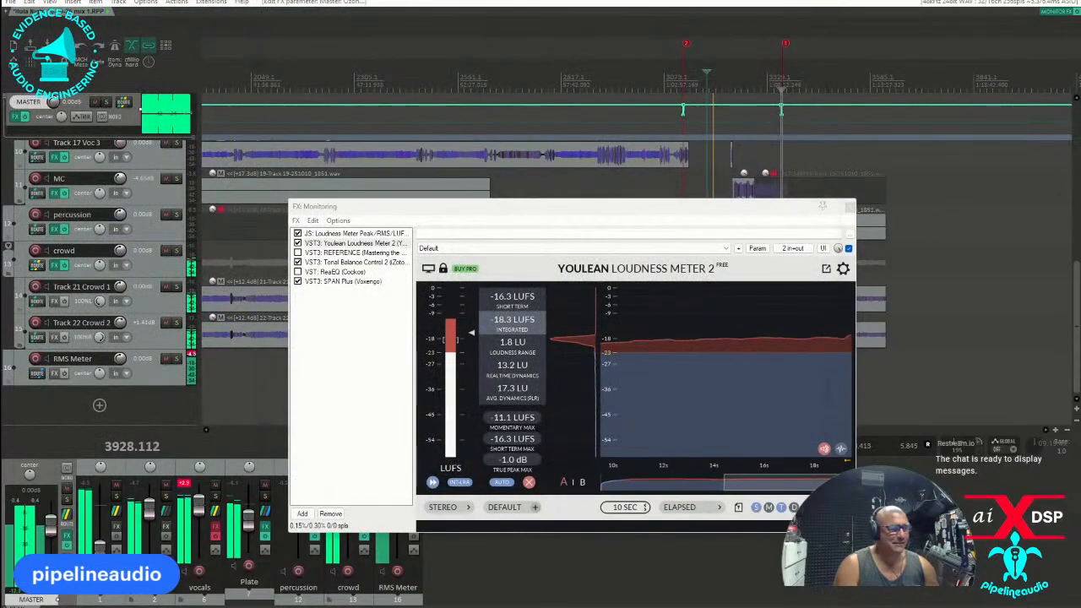
{"action": "left_click", "coordinate": [528, 481]}
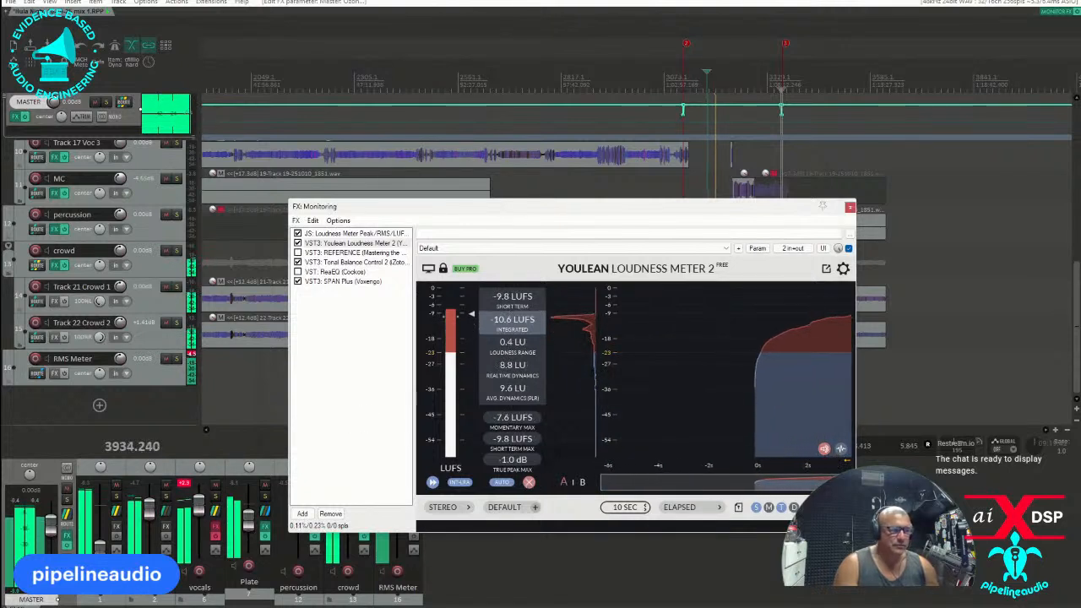
Bring Ozone back into view, compare the mix with and without Equalizer 1, and review the assistant's matching view.
{"action": "left_click_drag", "start_coordinate": [0, 142], "coordinate": [451, 137]}
{"action": "left_click", "coordinate": [558, 194]}
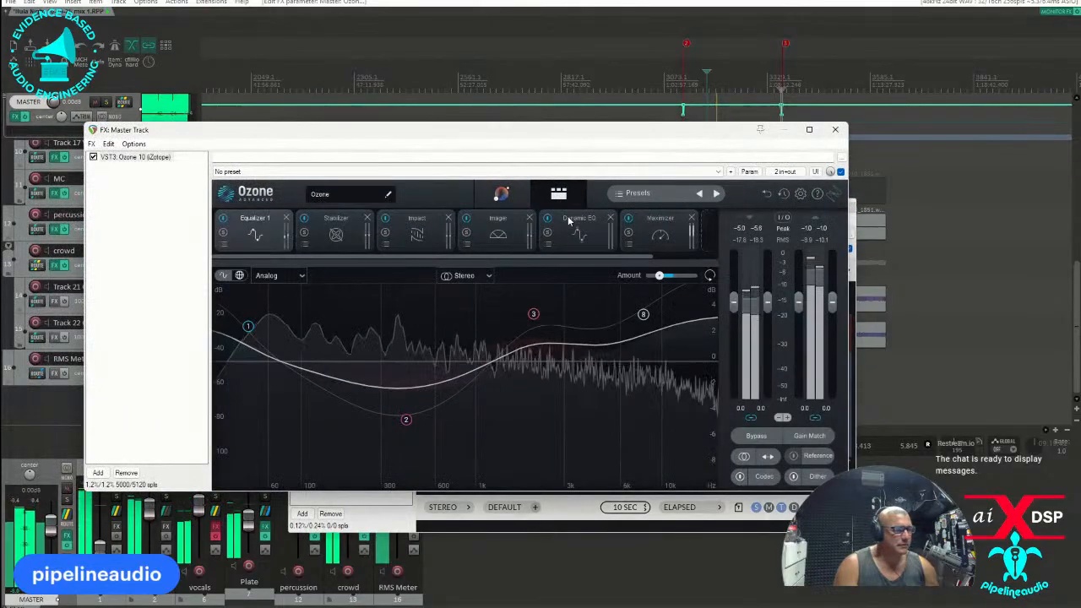
{"action": "left_click", "coordinate": [223, 219]}
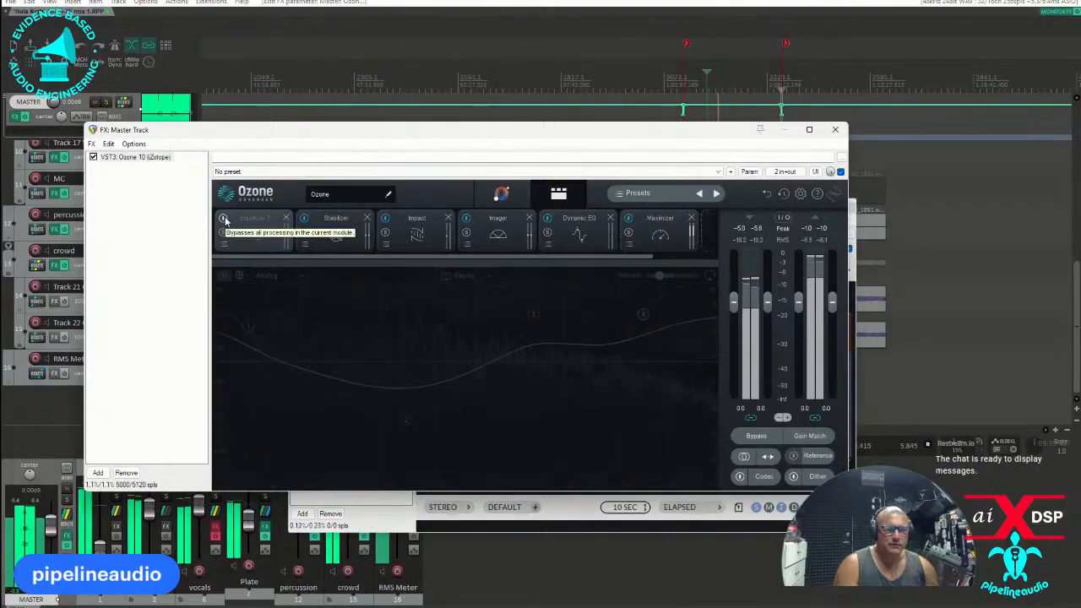
{"action": "left_click", "coordinate": [224, 218]}
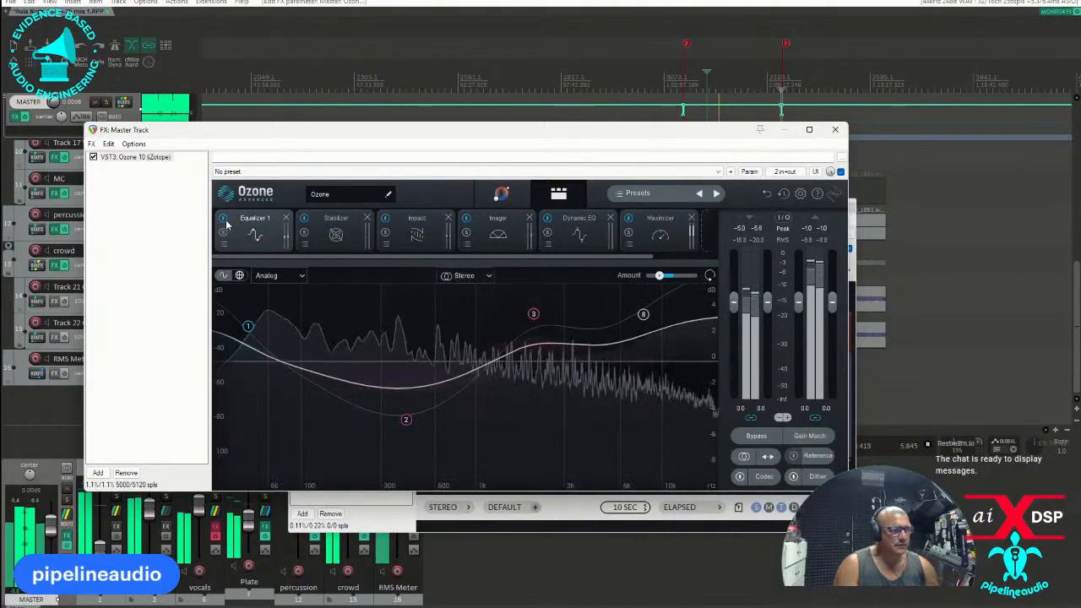
{"action": "left_click", "coordinate": [500, 194]}
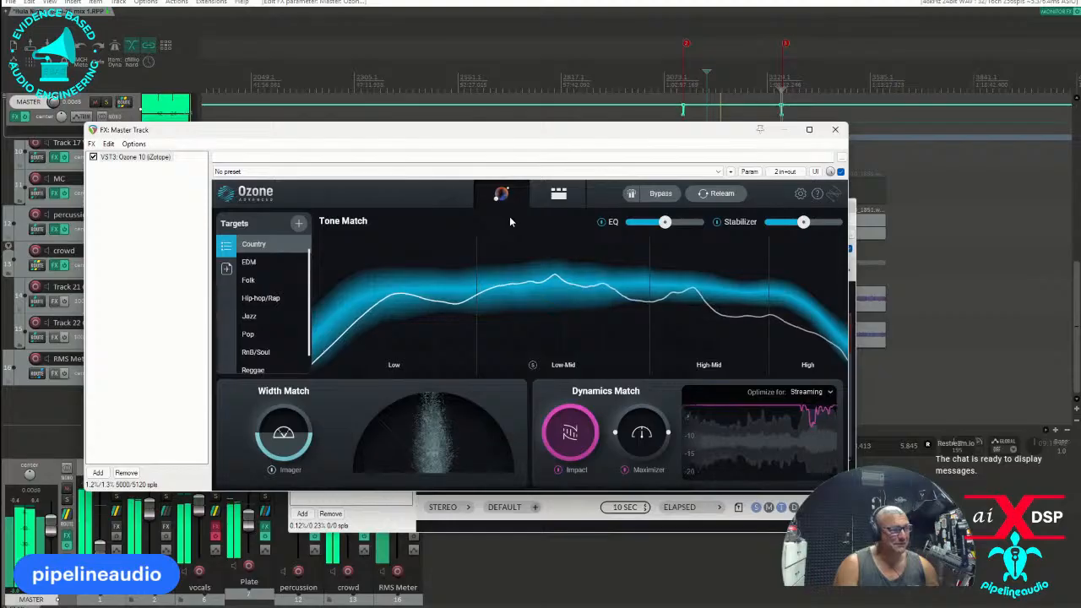
{"action": "left_click", "coordinate": [558, 194]}
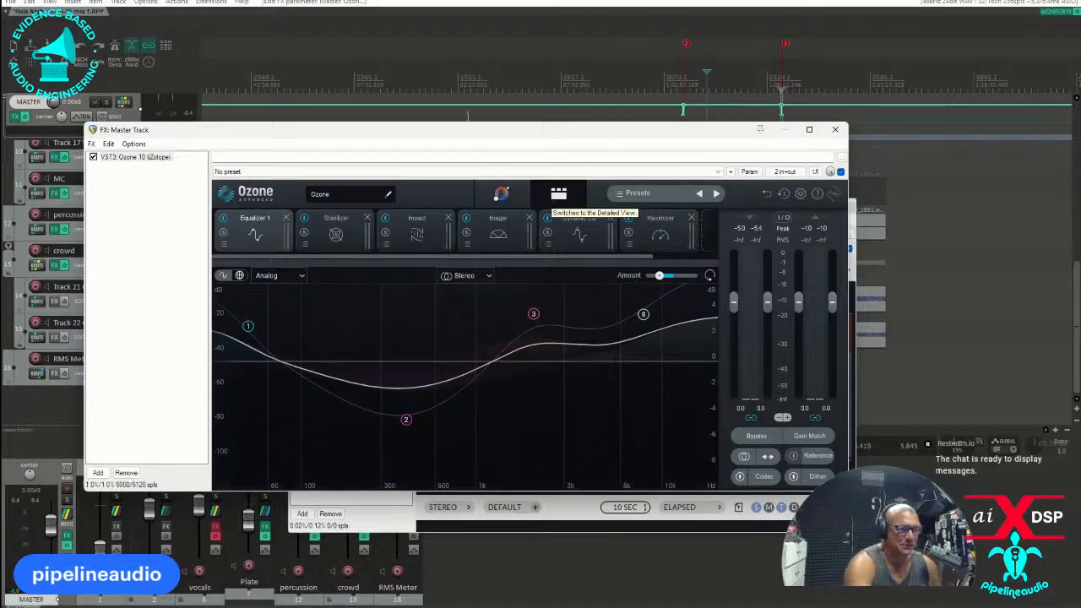
Compare the playing mix with and without Ozone's Stabilizer module and leave the module bypassed.
{"action": "left_click", "coordinate": [311, 233]}
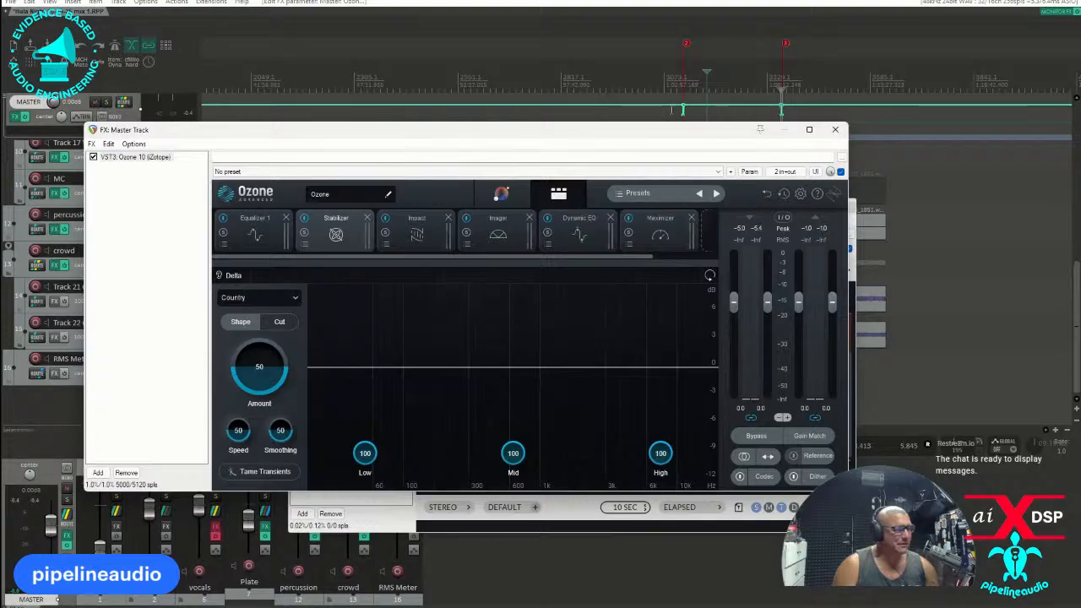
{"action": "key", "text": "space"}
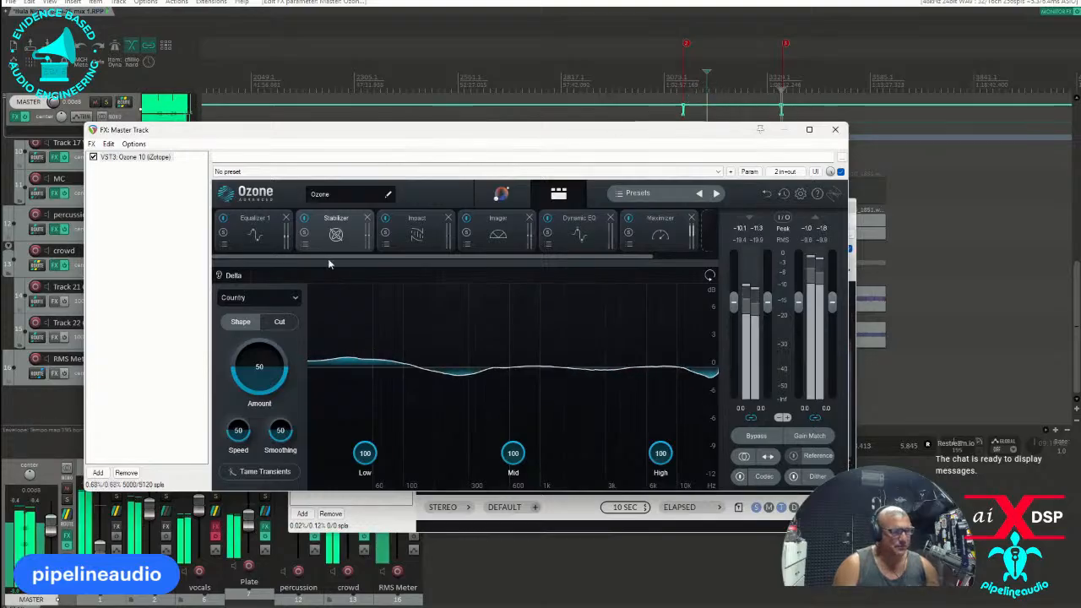
{"action": "left_click", "coordinate": [305, 219]}
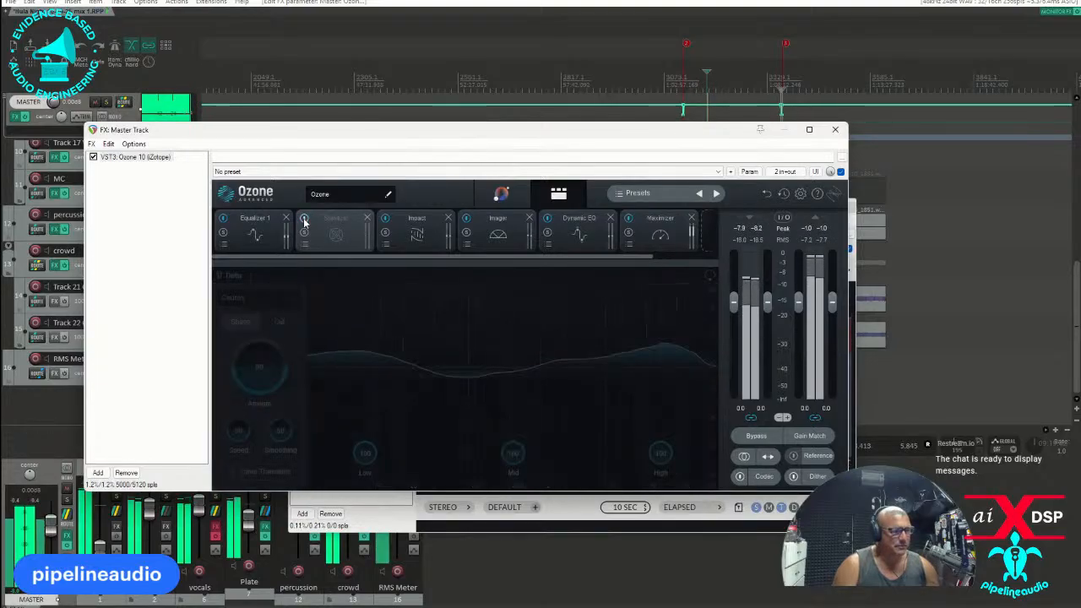
{"action": "left_click", "coordinate": [305, 220]}
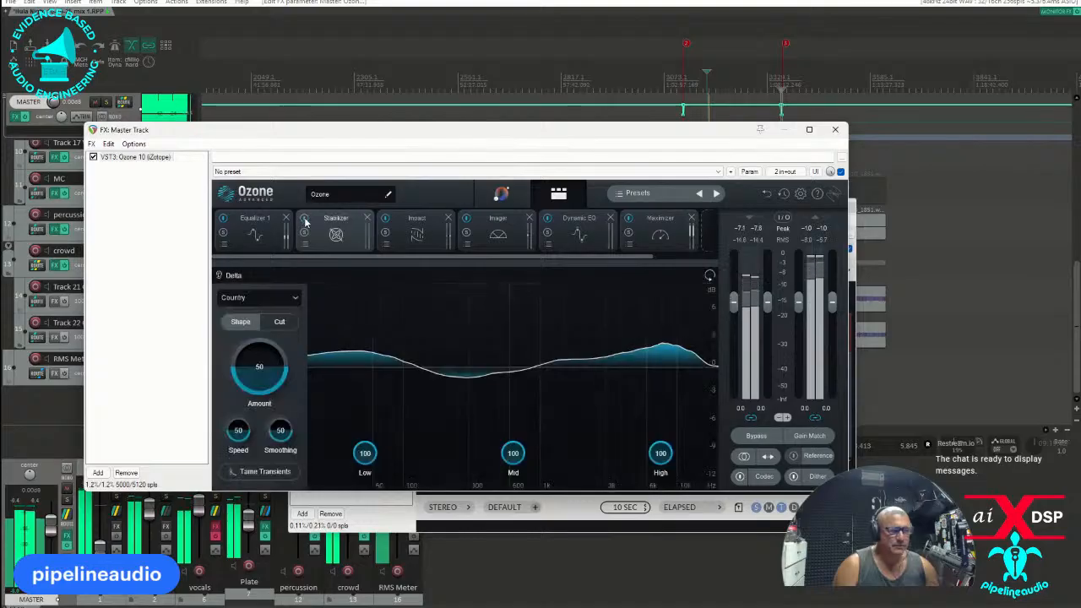
{"action": "left_click", "coordinate": [305, 220]}
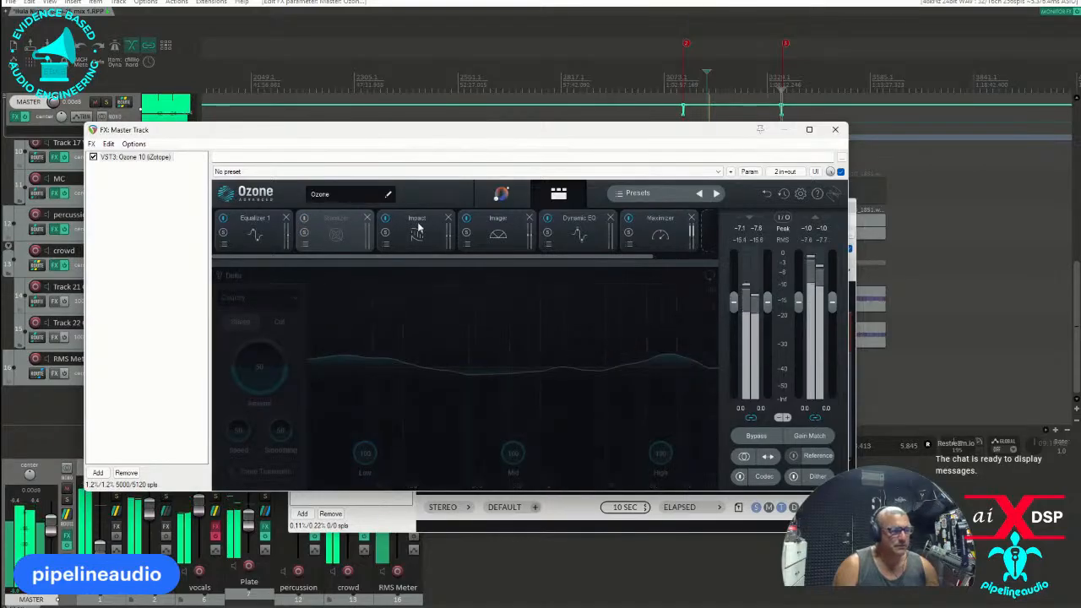
Compare the playing mix with and without Ozone's Impact module and leave the module bypassed.
{"action": "left_click", "coordinate": [418, 228]}
{"action": "left_click", "coordinate": [385, 220]}
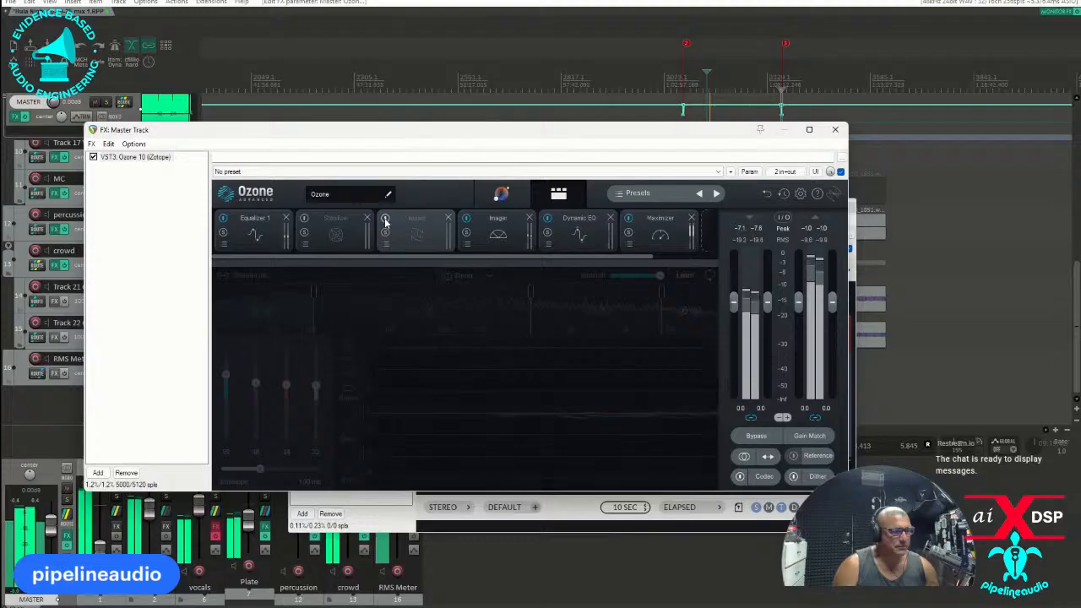
{"action": "left_click", "coordinate": [385, 219]}
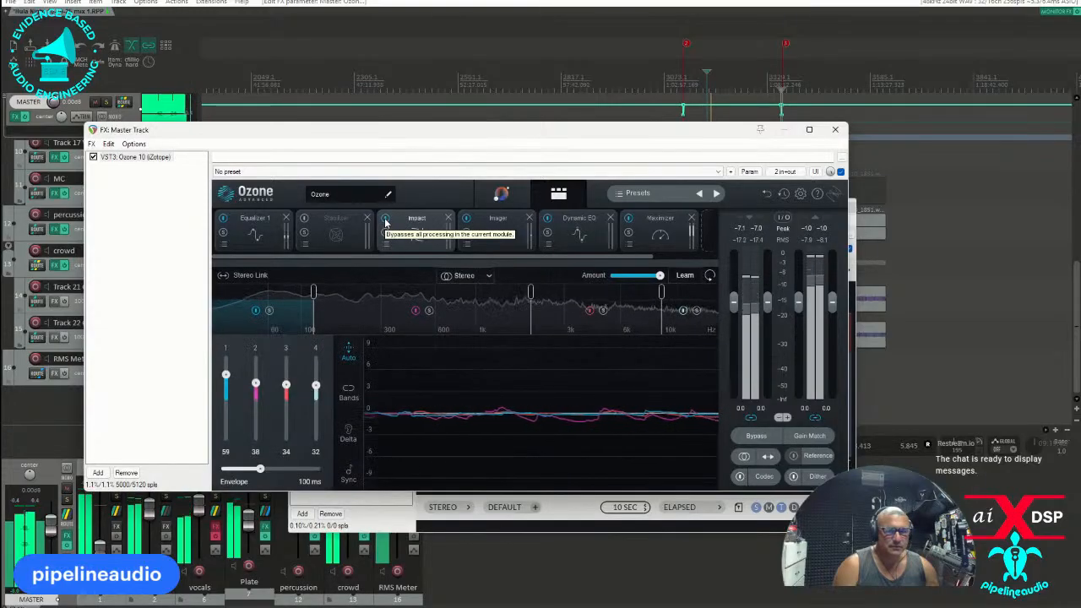
{"action": "left_click", "coordinate": [385, 220]}
Compare the mix with and without the Imager and examine the Dynamic EQ bands during playback.
{"action": "left_click", "coordinate": [505, 231]}
{"action": "left_click", "coordinate": [465, 220]}
{"action": "left_click", "coordinate": [466, 220]}
{"action": "left_click", "coordinate": [577, 232]}
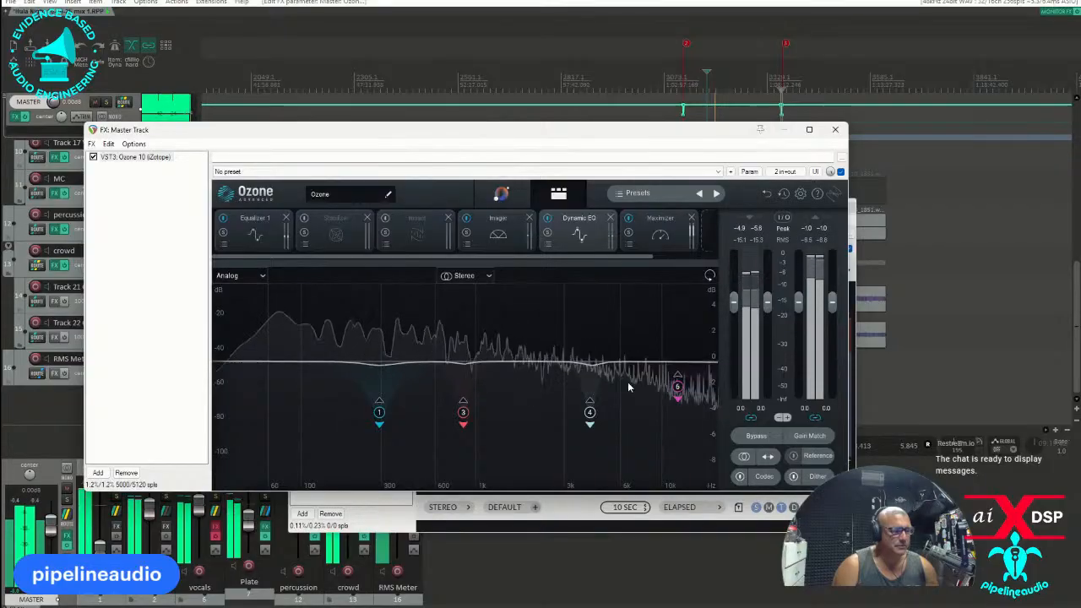
{"action": "left_click", "coordinate": [223, 218]}
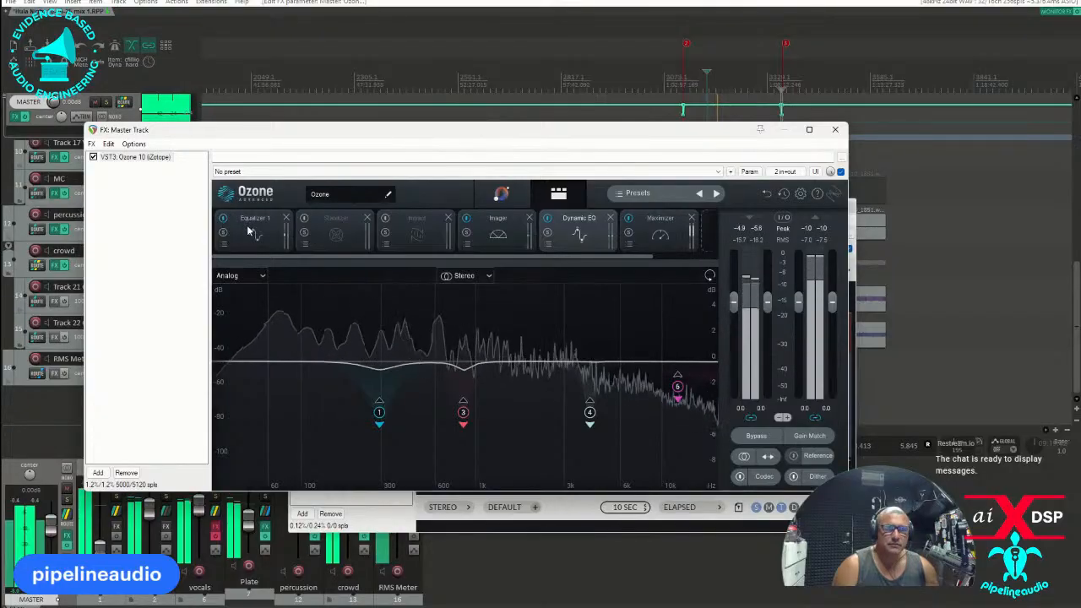
Raise the Ozone Maximizer's output ceiling to -0.1 dB.
{"action": "left_click", "coordinate": [658, 230]}
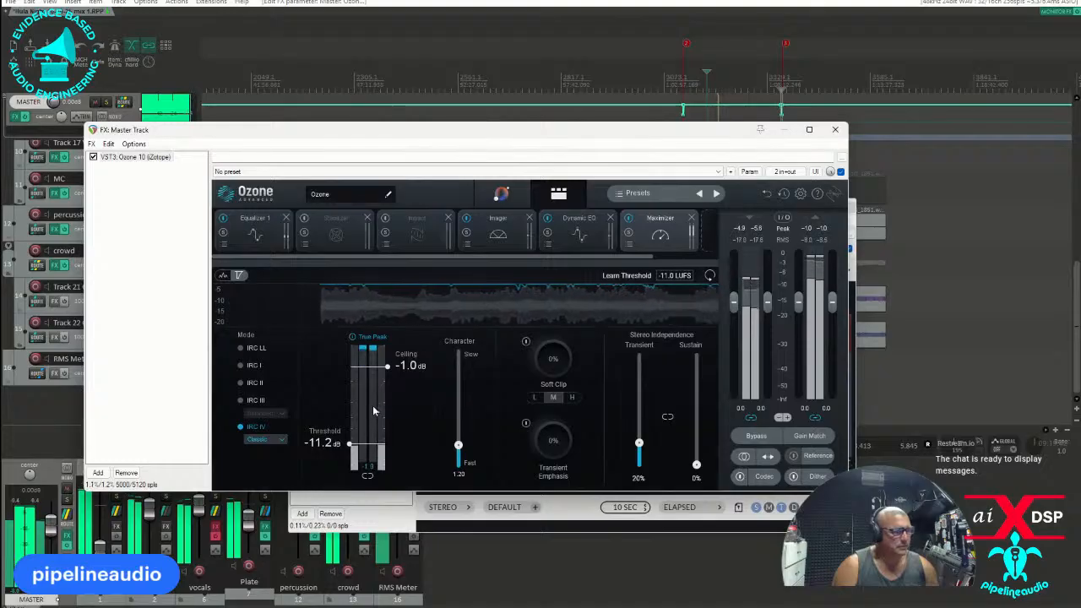
{"action": "left_click_drag", "start_coordinate": [387, 365], "coordinate": [391, 348]}
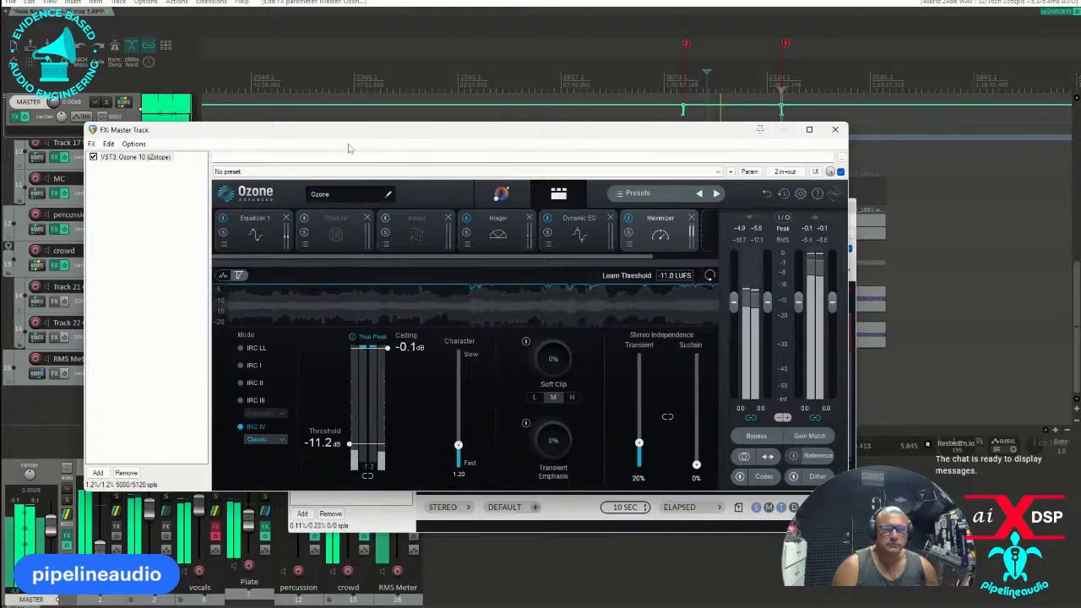
Arrange the Ozone and loudness meter windows side by side, restart the loudness measurement, and set the Maximizer threshold to -10.8 dB.
{"action": "left_click_drag", "start_coordinate": [363, 139], "coordinate": [648, 70]}
{"action": "left_click_drag", "start_coordinate": [414, 234], "coordinate": [343, 235]}
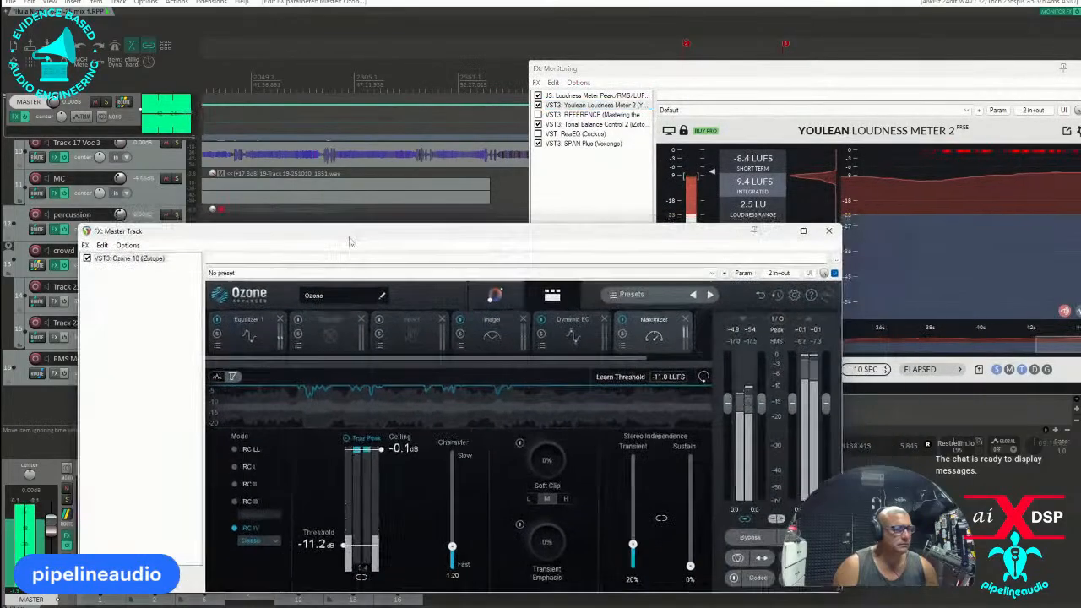
{"action": "left_click_drag", "start_coordinate": [652, 75], "coordinate": [728, 117]}
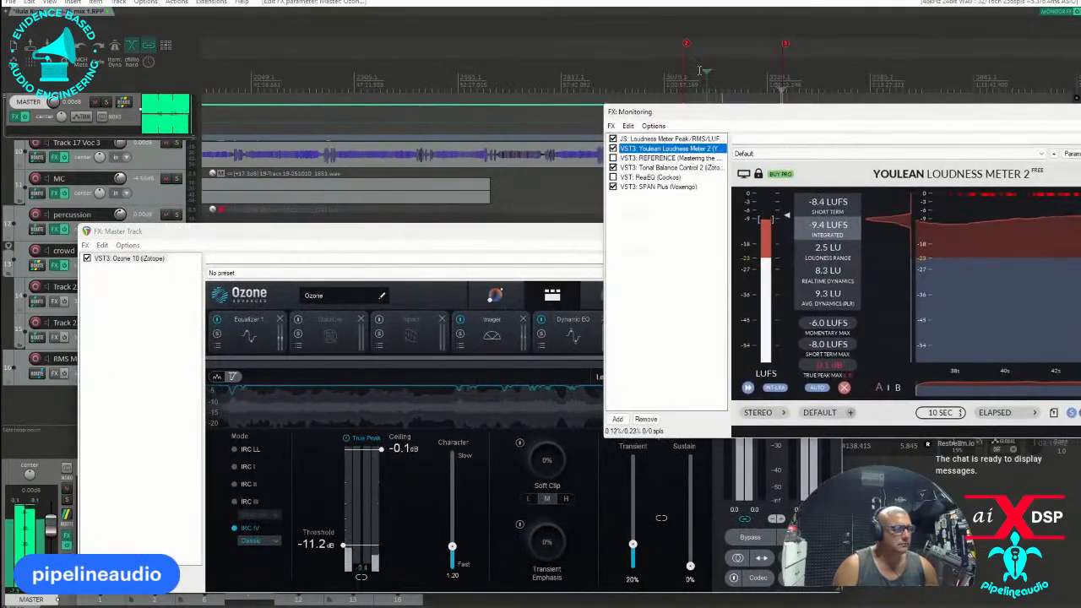
{"action": "left_click", "coordinate": [844, 387]}
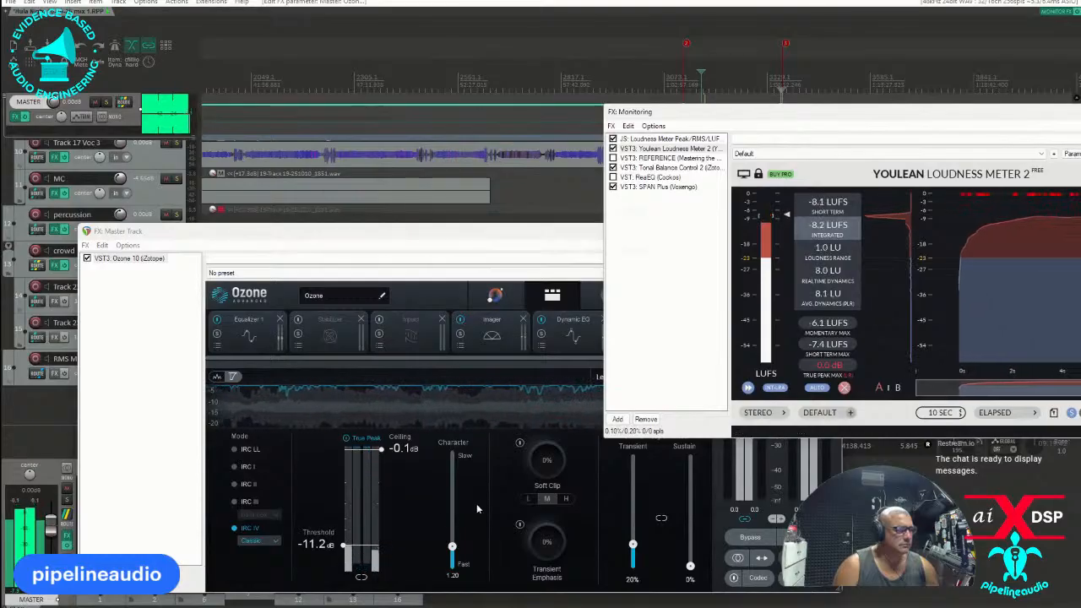
{"action": "left_click", "coordinate": [345, 544]}
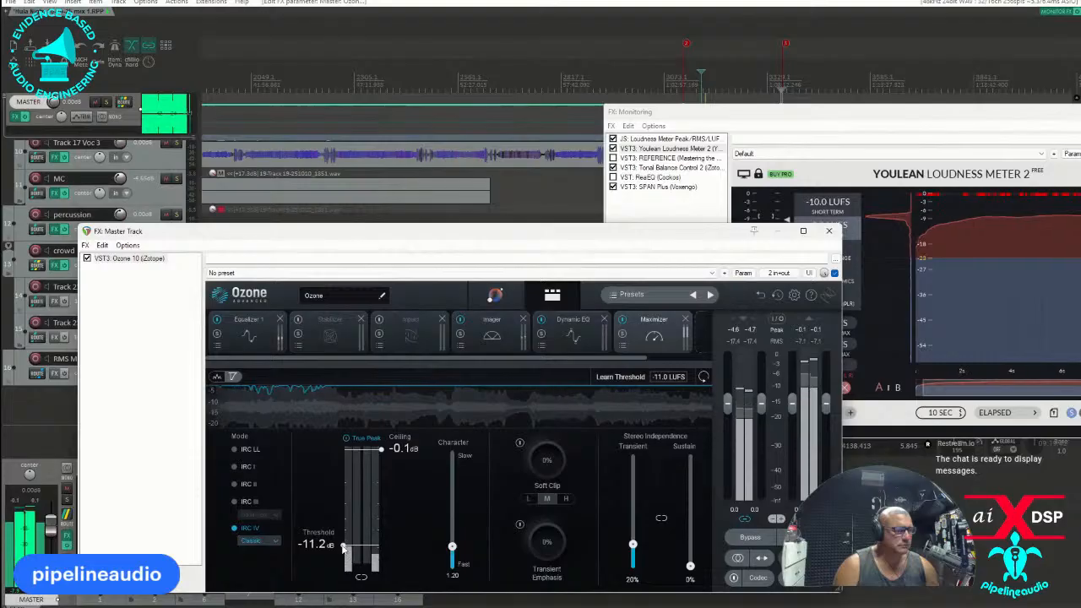
{"action": "left_click_drag", "start_coordinate": [345, 544], "coordinate": [345, 542]}
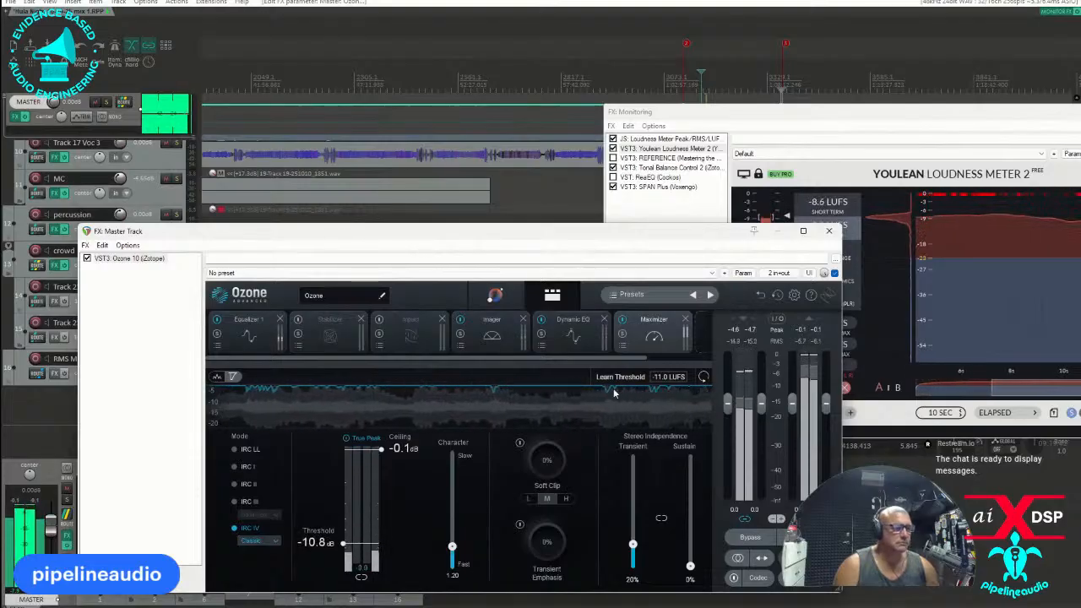
Close the master track's effects window and check the loudness at several points between the last two markers.
{"action": "left_click", "coordinate": [829, 231]}
{"action": "left_click_drag", "start_coordinate": [834, 120], "coordinate": [229, 245]}
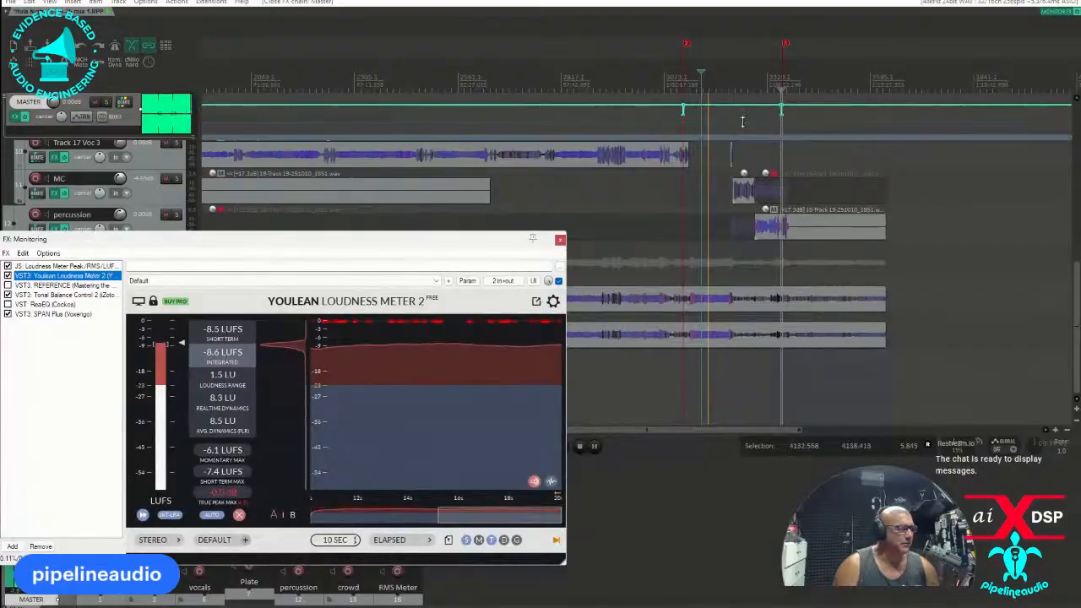
{"action": "left_click", "coordinate": [770, 73]}
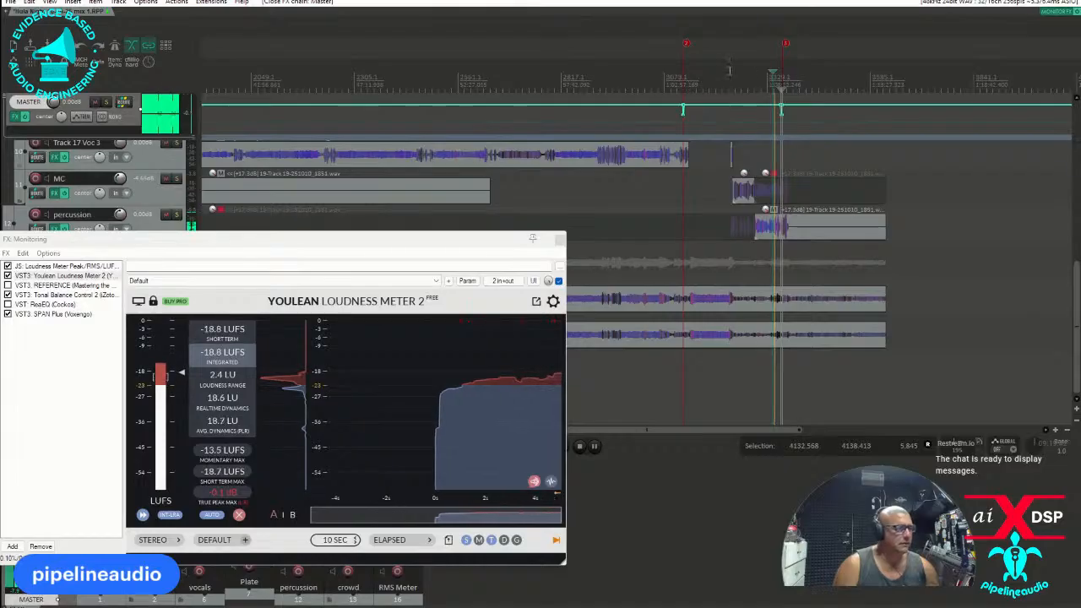
{"action": "left_click", "coordinate": [725, 72]}
{"action": "left_click", "coordinate": [730, 69]}
Bring the video window into view over the project and watch the performance at the end of the song.
{"action": "scroll", "coordinate": [732, 70], "scroll_direction": "up", "scroll_amount": 5}
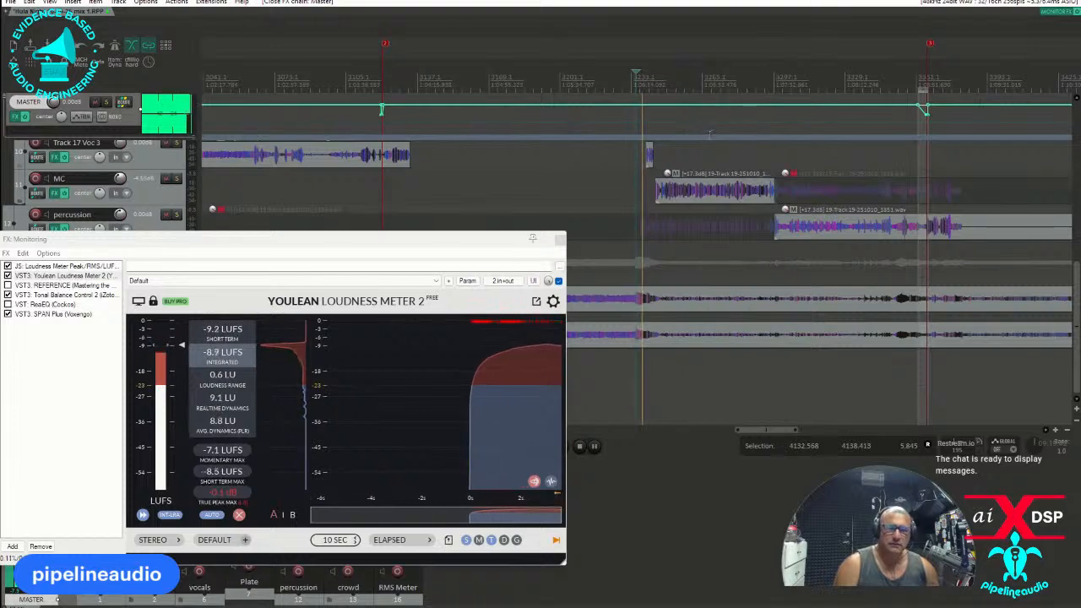
{"action": "left_click_drag", "start_coordinate": [0, 202], "coordinate": [645, 226]}
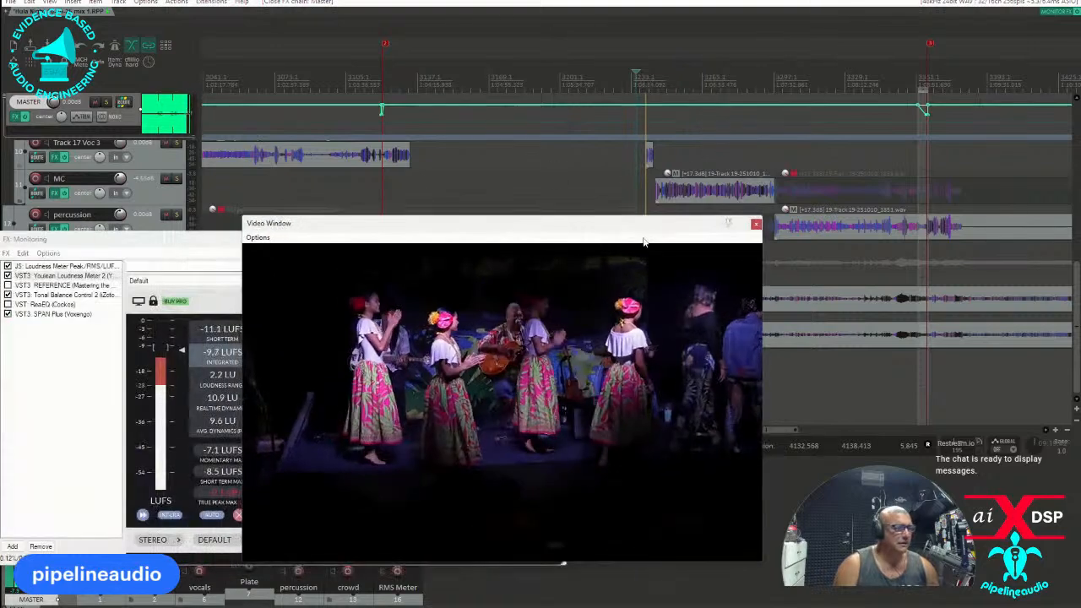
{"action": "scroll", "coordinate": [670, 124], "scroll_direction": "down", "scroll_amount": 3}
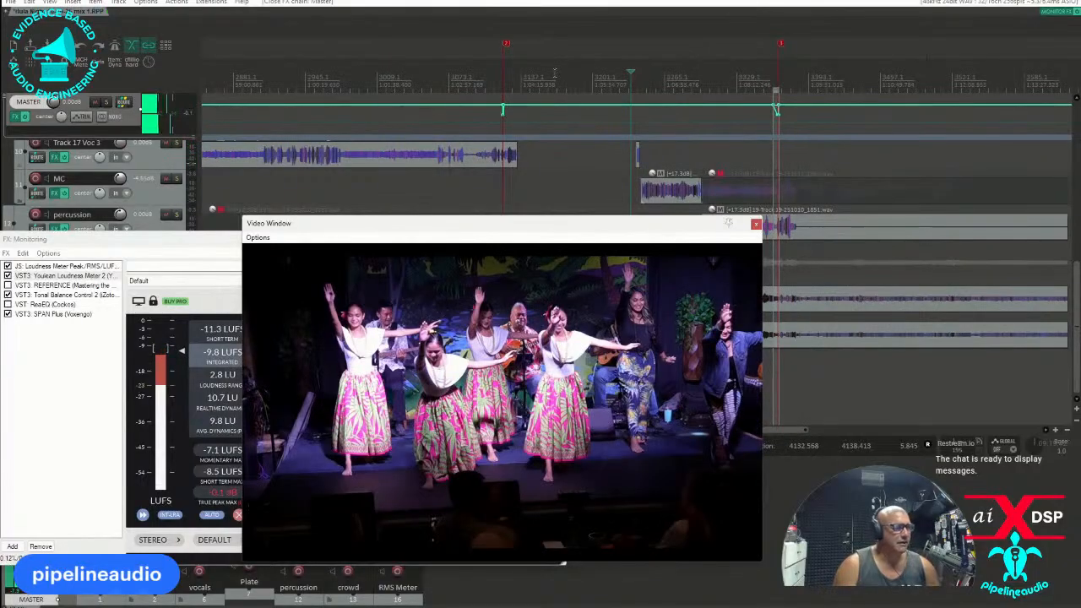
Make a time selection of about 301.47 s between the last two markers and open the render settings.
{"action": "left_click", "coordinate": [508, 74]}
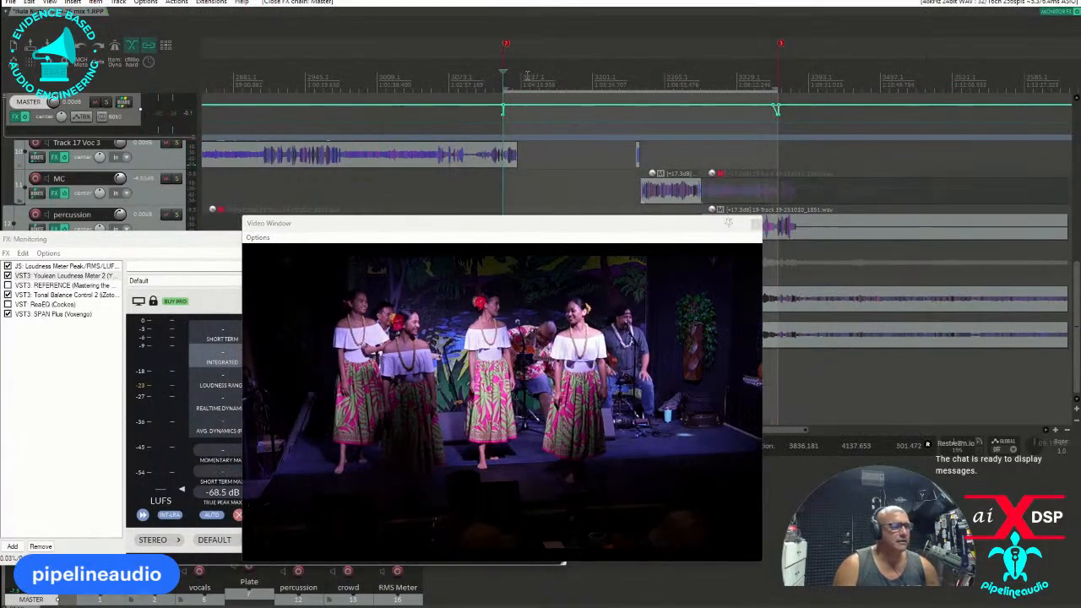
{"action": "left_click", "coordinate": [29, 2]}
{"action": "mouse_move", "coordinate": [10, 1]}
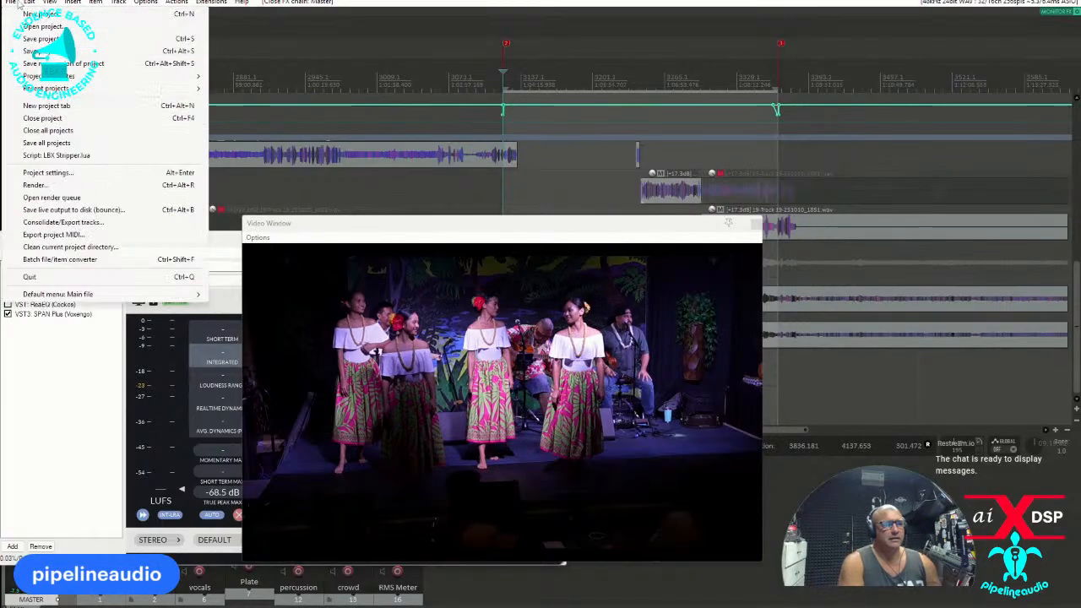
{"action": "left_click", "coordinate": [35, 185]}
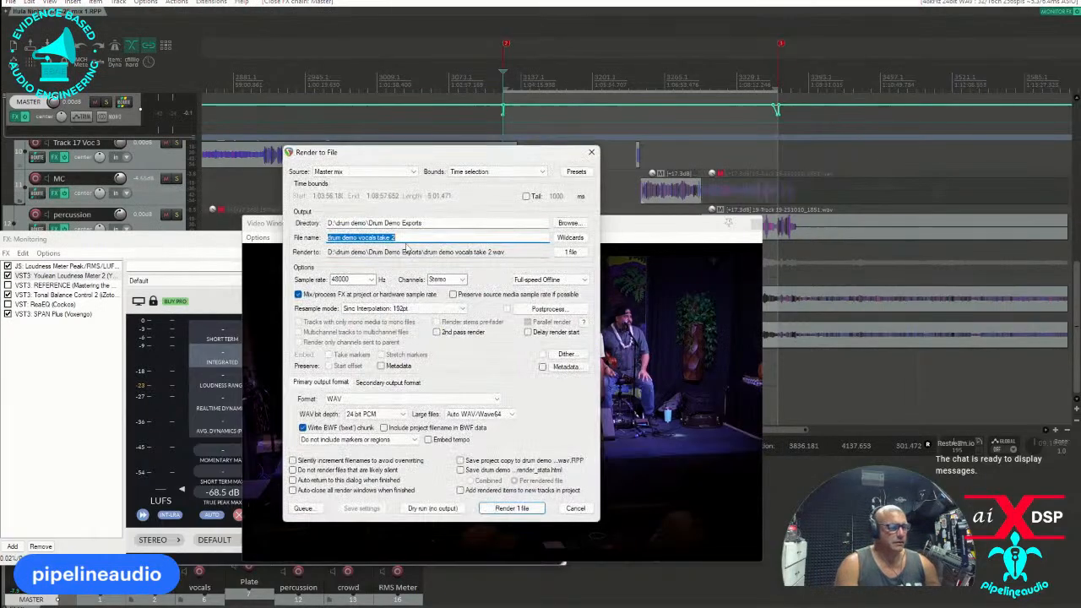
Load the "video for slack key" preset for all render settings and set the output directory to K:\Videos and finals.
{"action": "left_click", "coordinate": [577, 173]}
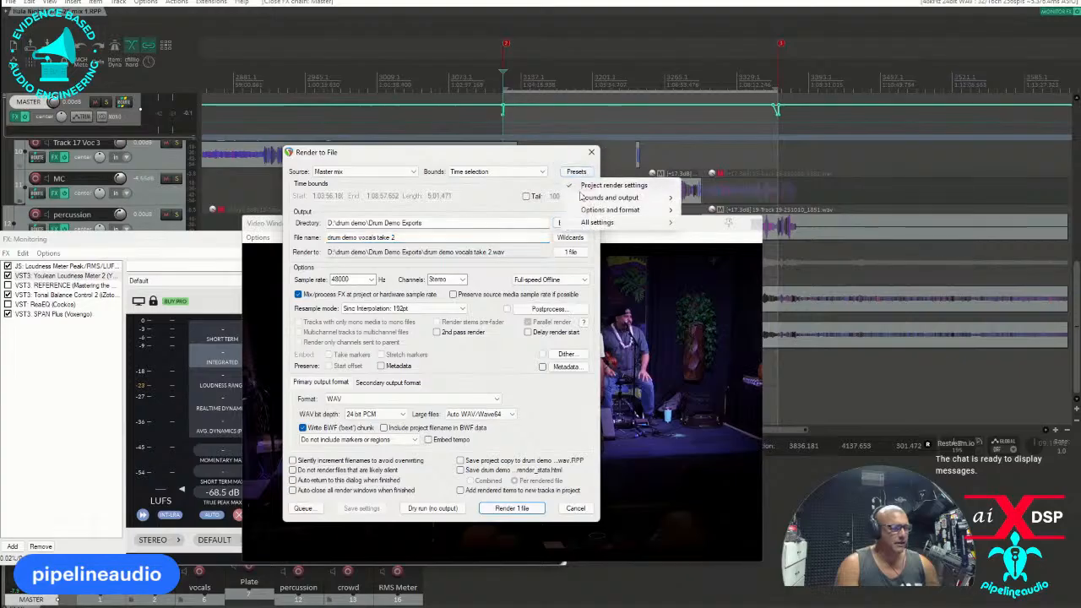
{"action": "mouse_move", "coordinate": [609, 222]}
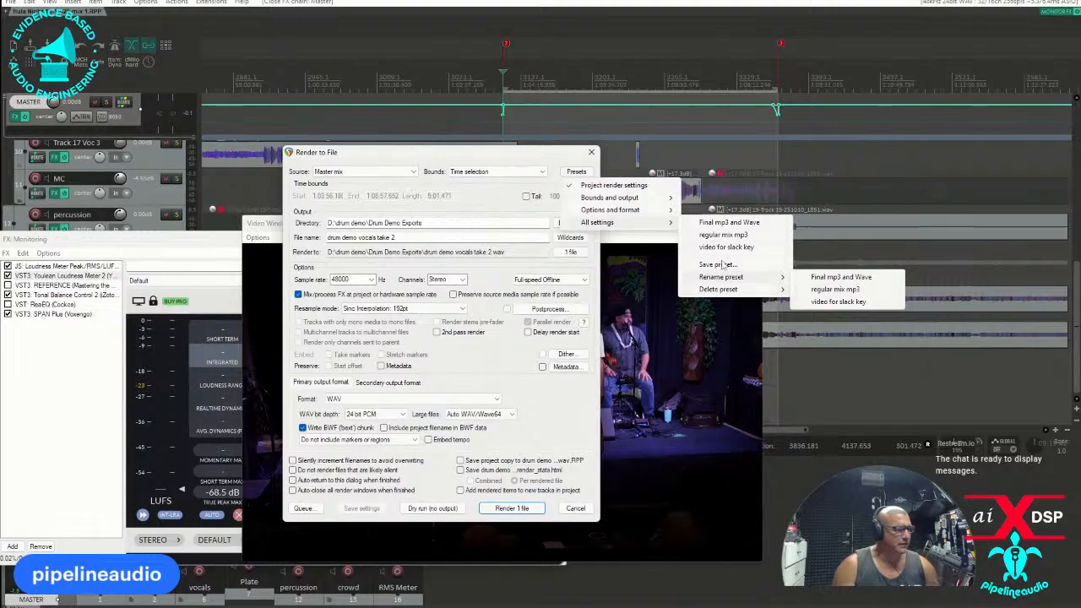
{"action": "left_click", "coordinate": [726, 246]}
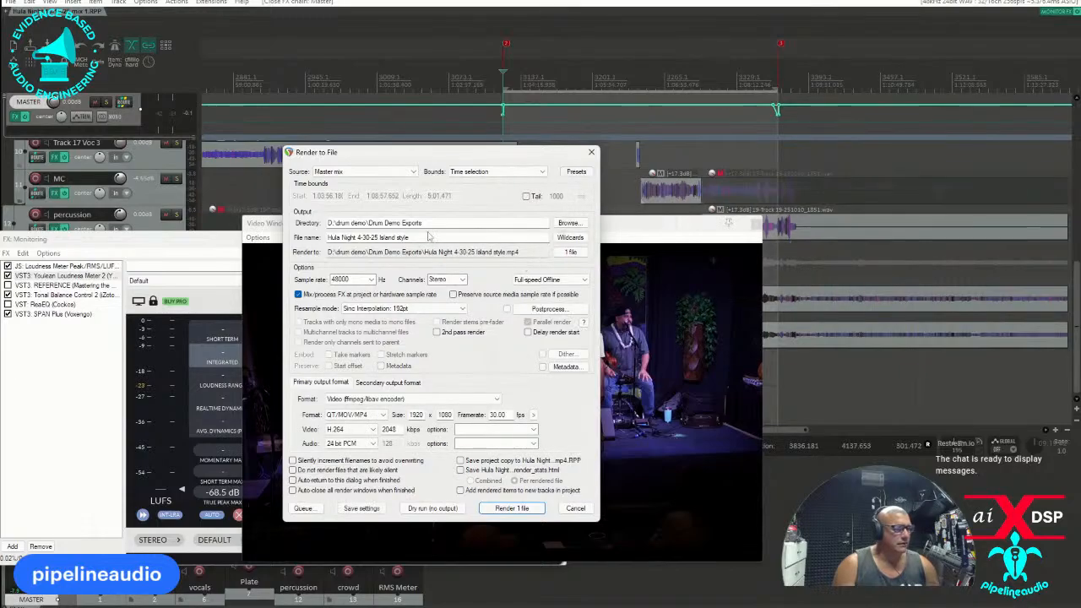
{"action": "left_click", "coordinate": [568, 223]}
{"action": "left_click", "coordinate": [611, 279]}
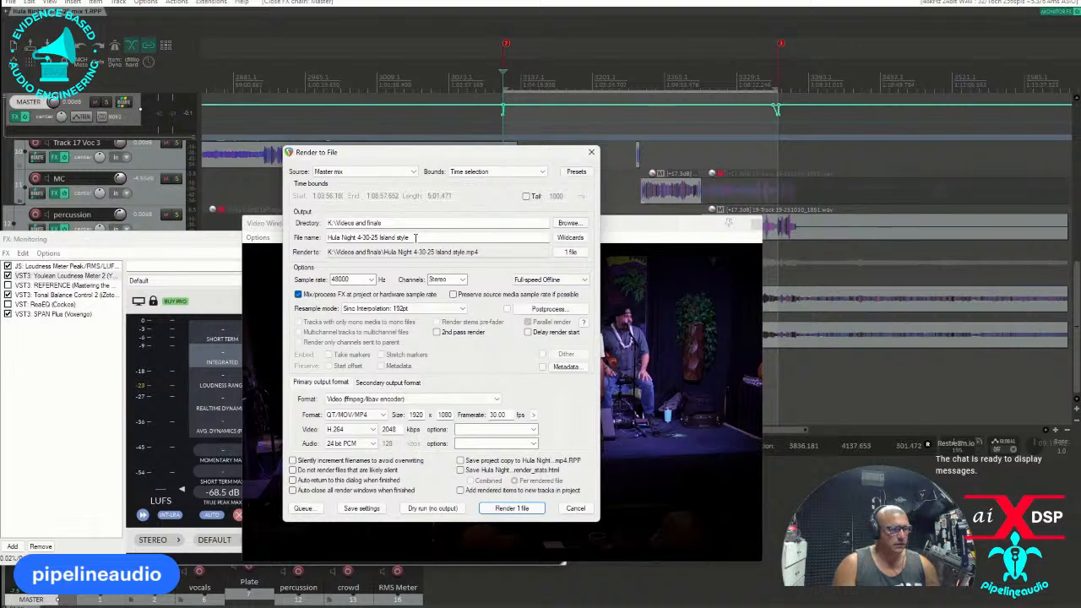
Name the render file Hula Night 10-10-25, replacing the date and ending of the preset's file name.
{"action": "left_click_drag", "start_coordinate": [412, 237], "coordinate": [357, 247]}
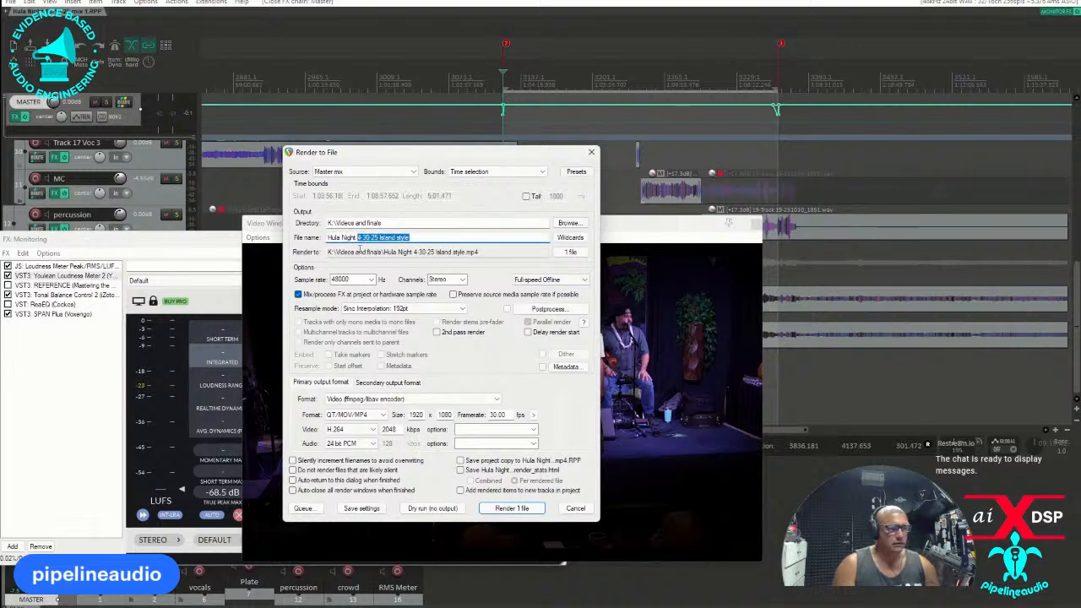
{"action": "type", "text": "10-10-25"}
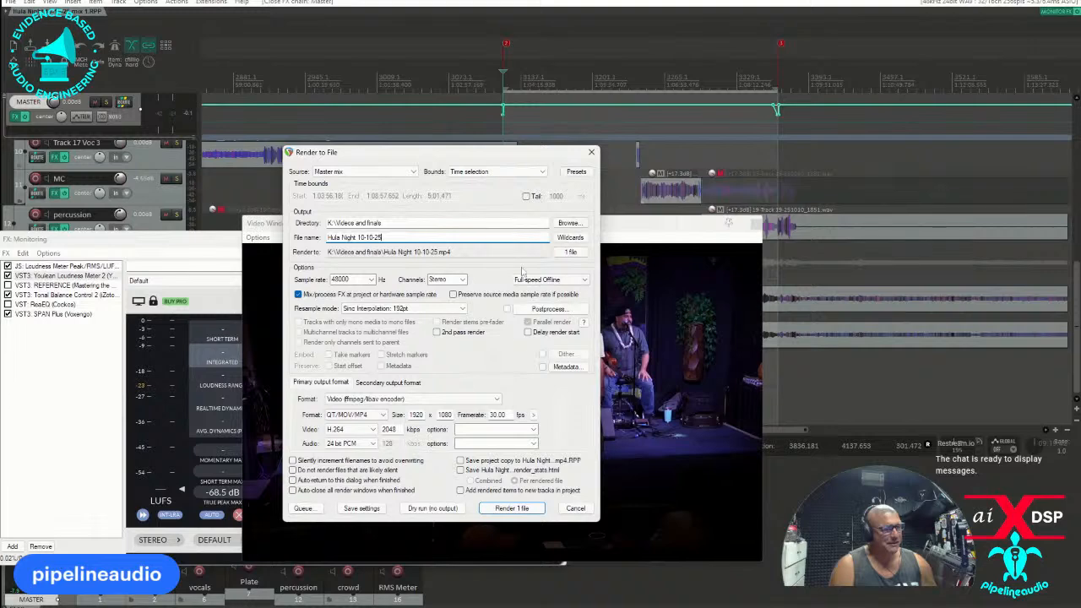
Start rendering the video and look through the Videos and finals folder in File Explorer.
{"action": "left_click", "coordinate": [512, 509]}
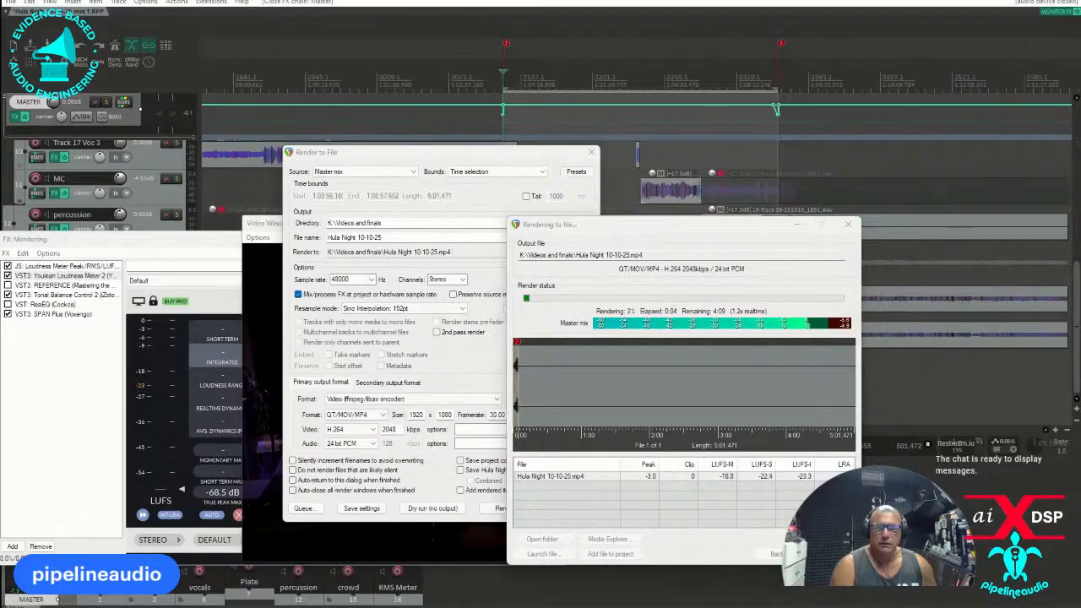
{"action": "key", "text": "alt+Tab"}
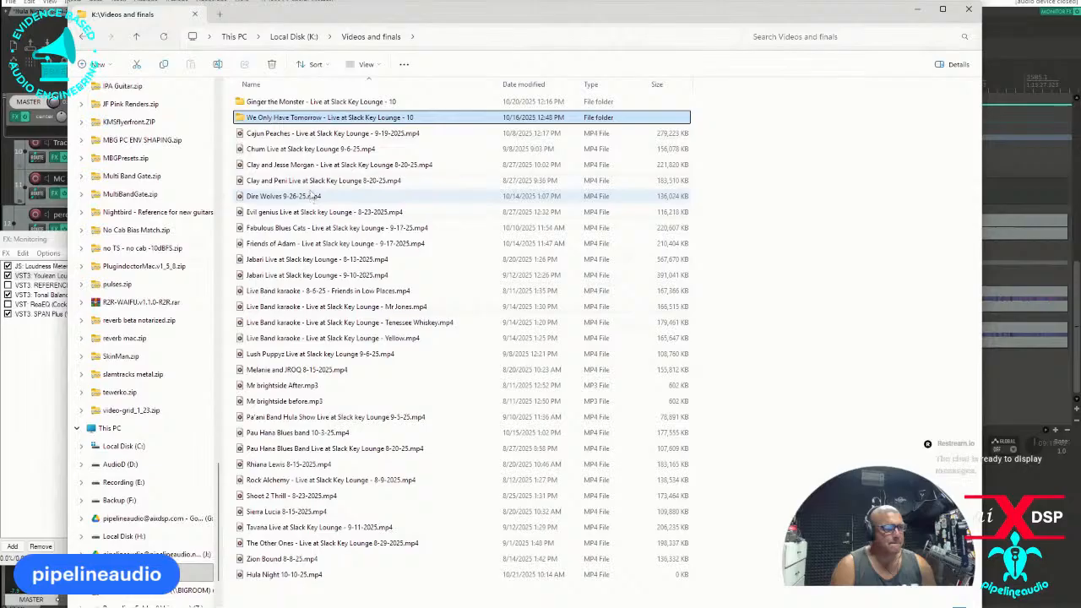
{"action": "left_click", "coordinate": [291, 39]}
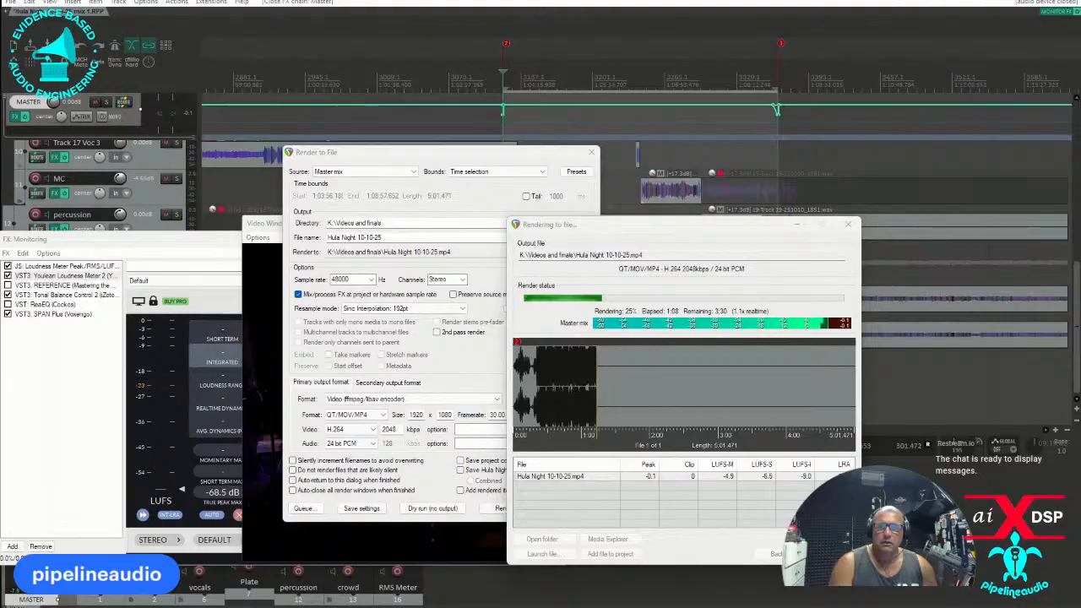
Switch to Pedal Playground in the browser and replace the magenta Helix Stadium XL on the upper pedalboard with the Line 6 Helix.
{"action": "left_click_drag", "start_coordinate": [0, 204], "coordinate": [647, 53]}
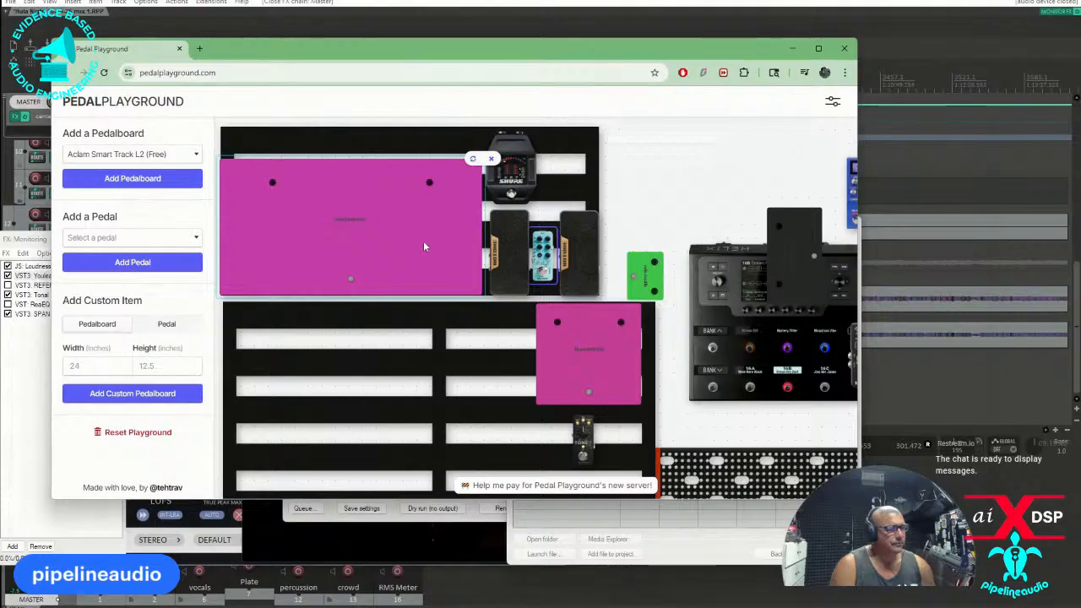
{"action": "left_click_drag", "start_coordinate": [394, 194], "coordinate": [416, 422]}
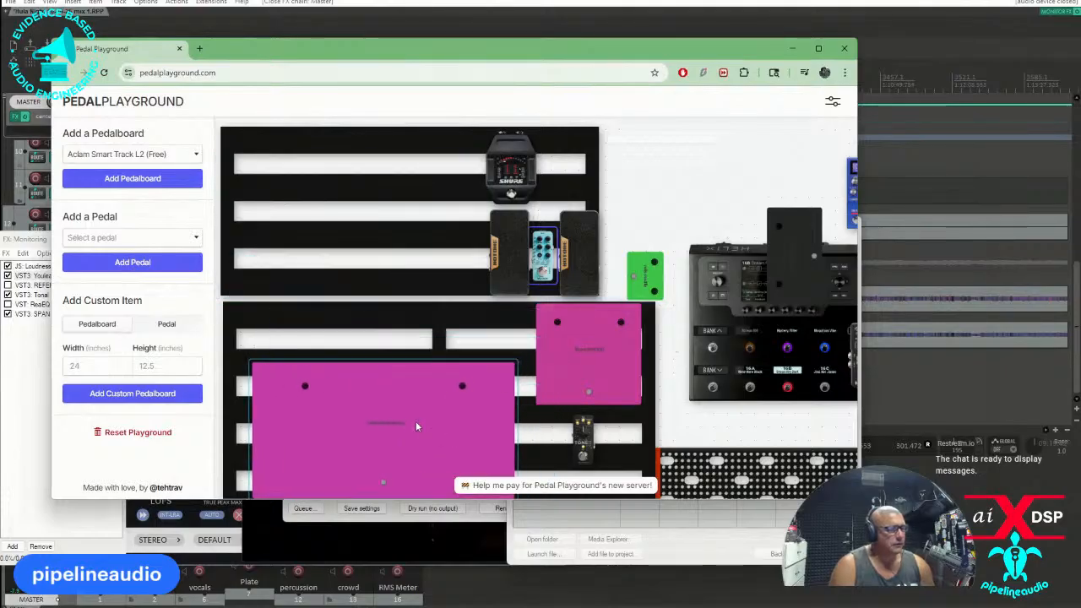
{"action": "left_click", "coordinate": [700, 305]}
{"action": "left_click_drag", "start_coordinate": [709, 276], "coordinate": [228, 167]}
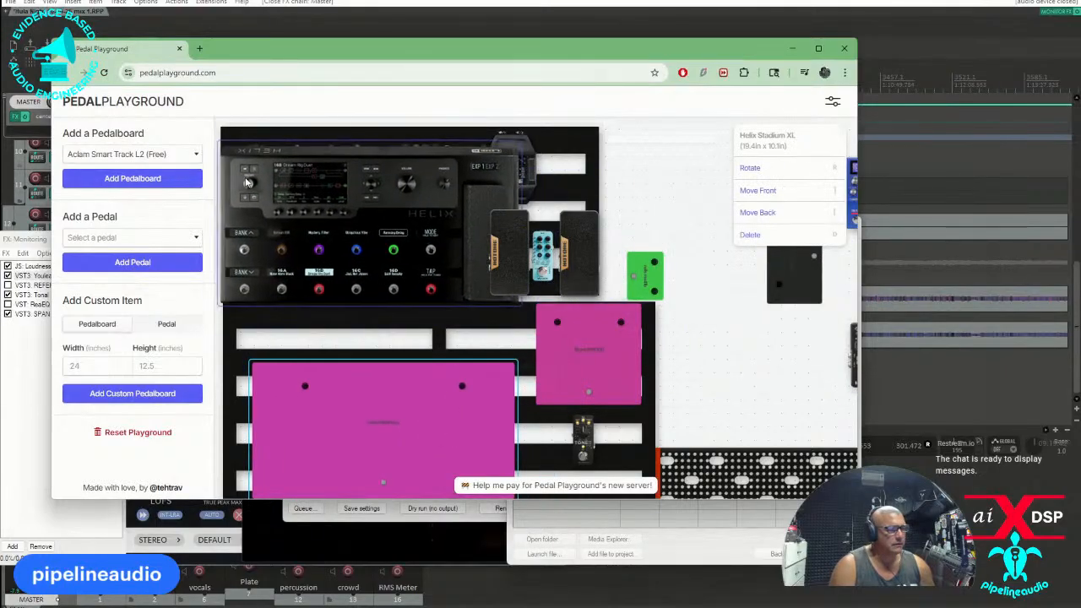
{"action": "left_click", "coordinate": [254, 167]}
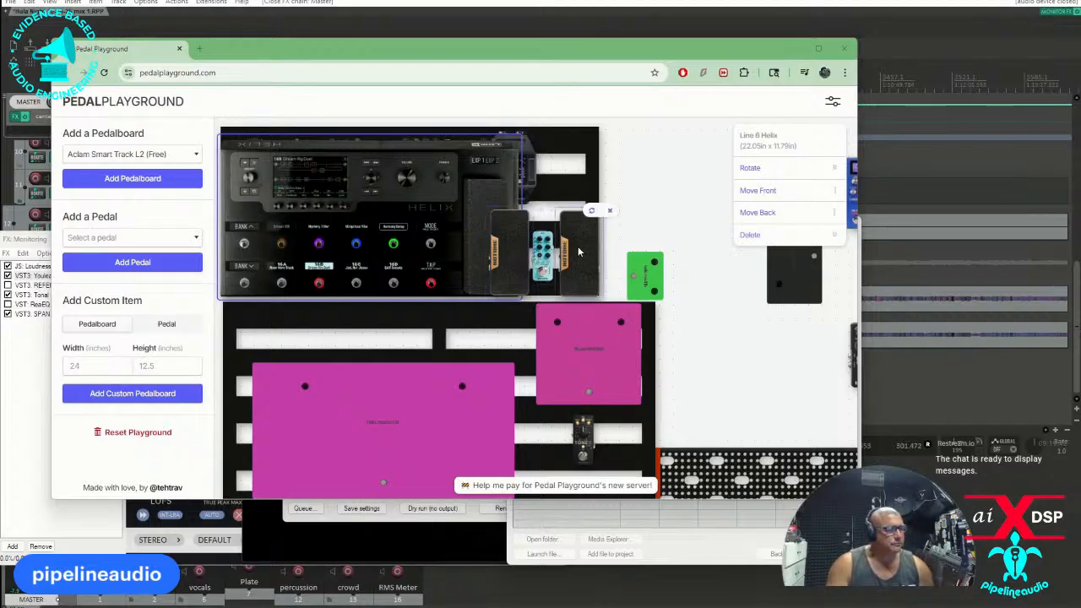
Arrange the two expression pedals, the Shure GLXD16+ and the Mooer E7 beside the Line 6 Helix on the upper pedalboard.
{"action": "left_click_drag", "start_coordinate": [543, 249], "coordinate": [557, 179]}
{"action": "left_click_drag", "start_coordinate": [503, 247], "coordinate": [583, 256]}
{"action": "left_click", "coordinate": [285, 221]}
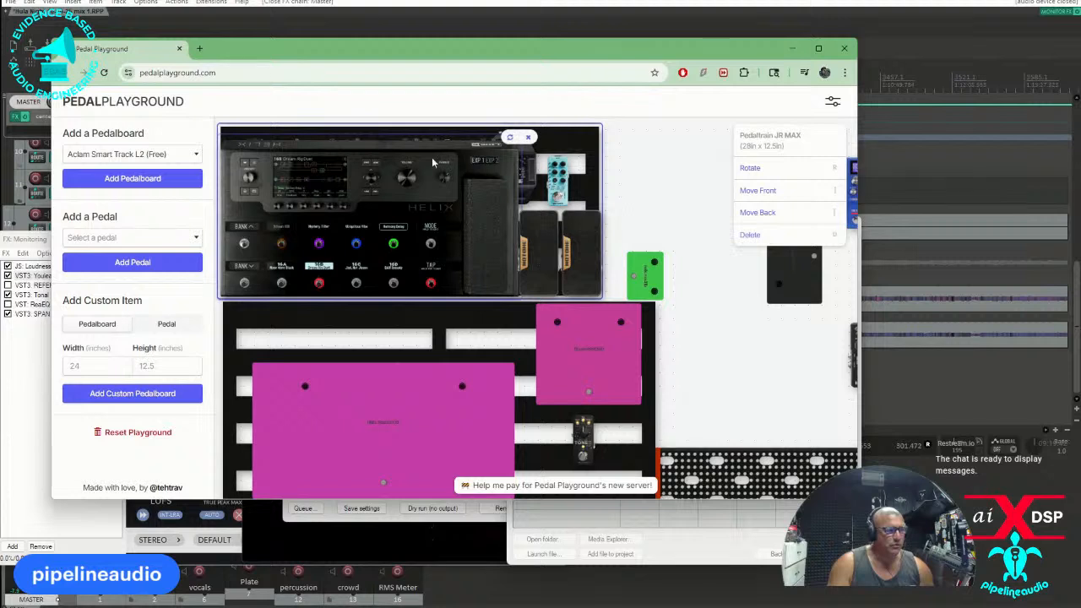
{"action": "left_click_drag", "start_coordinate": [564, 180], "coordinate": [682, 183]}
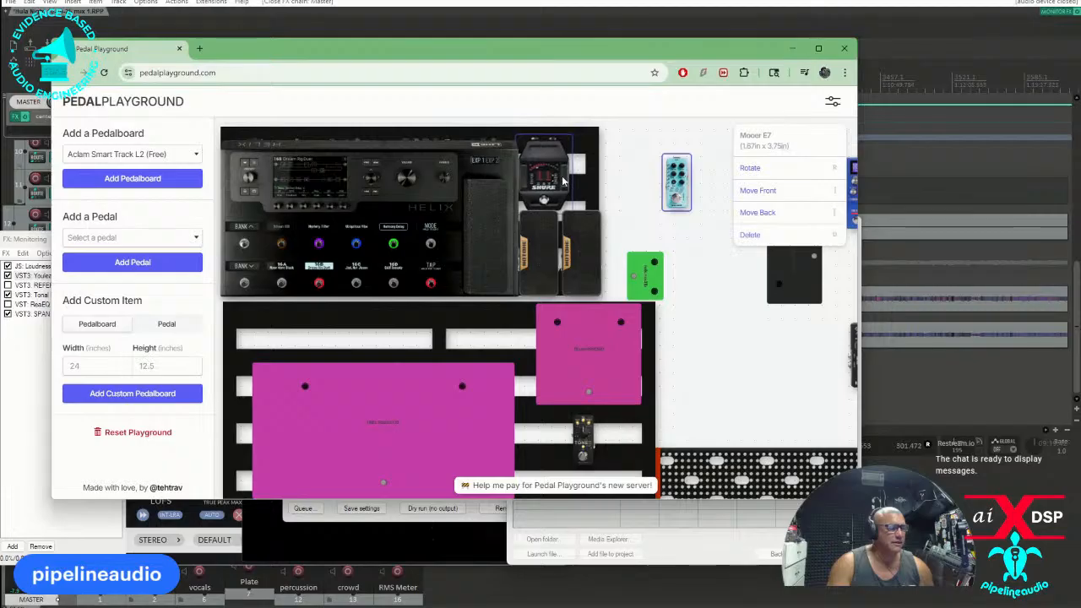
{"action": "left_click_drag", "start_coordinate": [563, 180], "coordinate": [562, 178]}
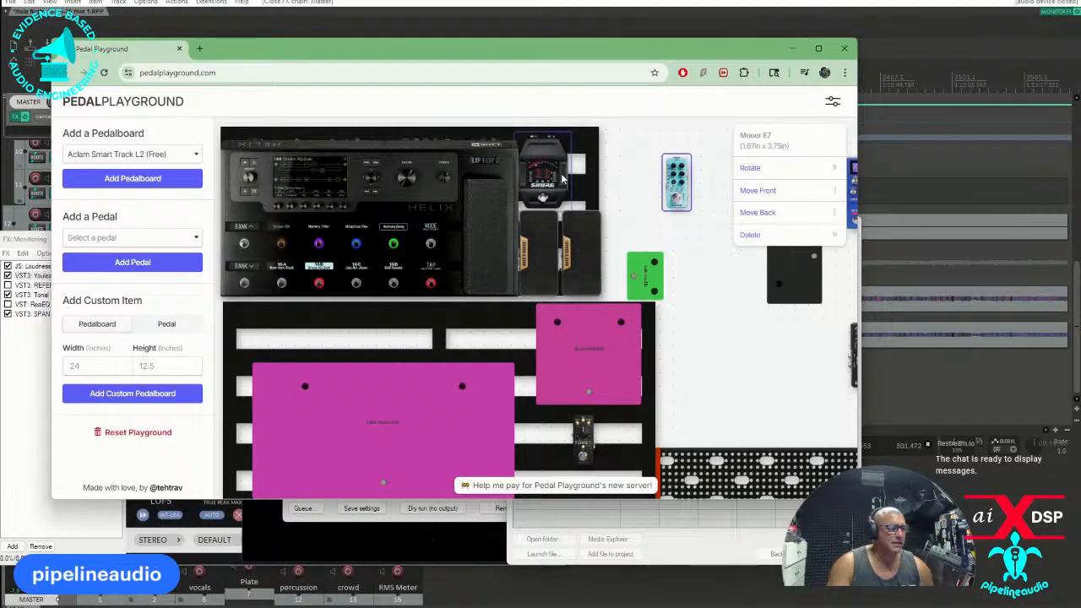
{"action": "left_click", "coordinate": [564, 177]}
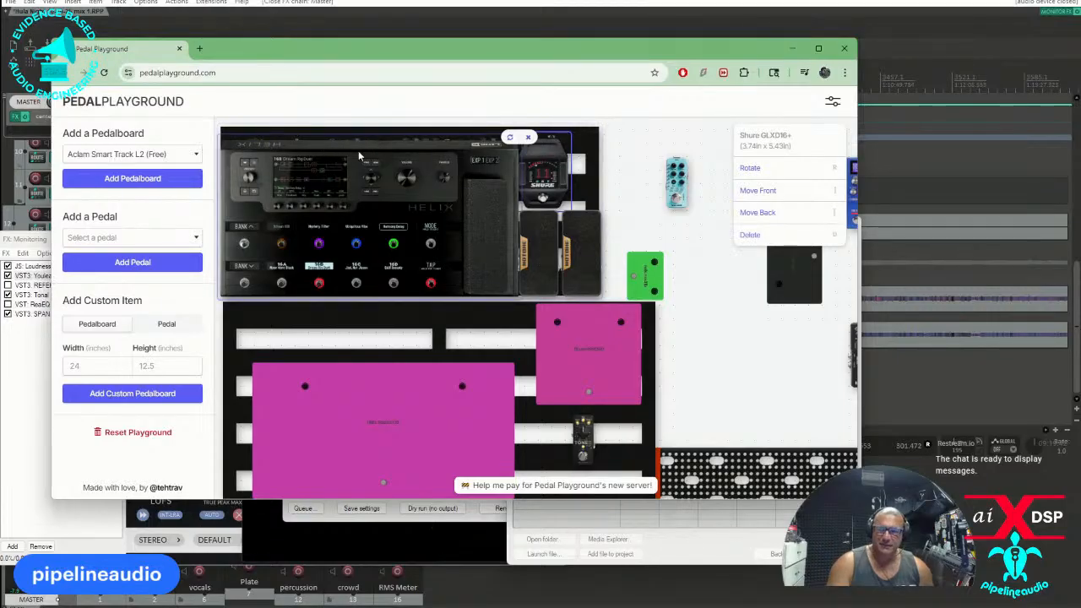
{"action": "left_click_drag", "start_coordinate": [675, 187], "coordinate": [585, 185]}
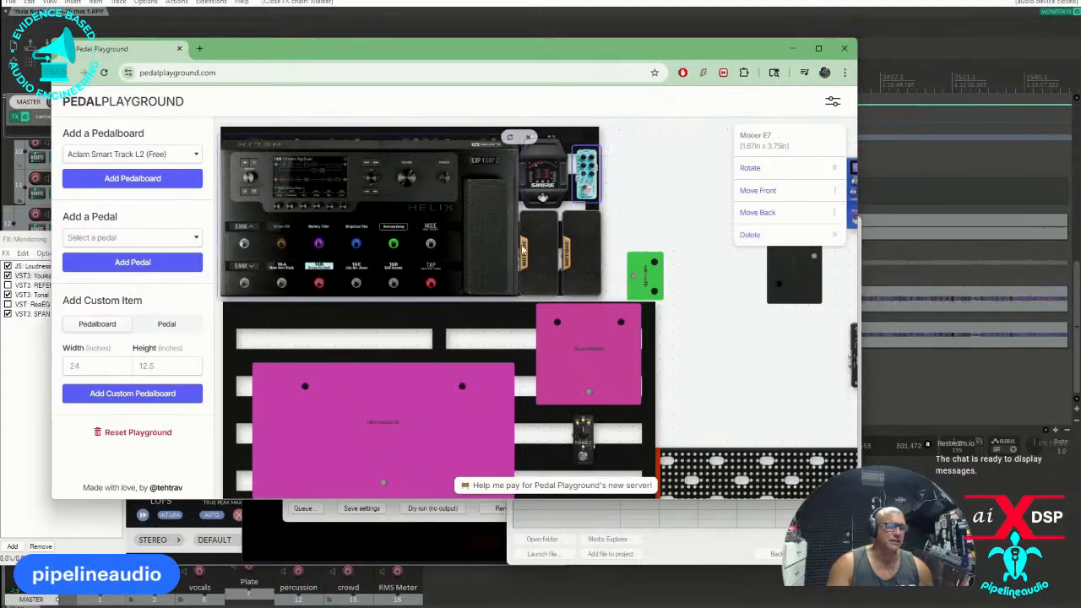
Compare the Helix Stadium XL over the Line 6 Helix, move it off the upper pedalboard, and switch back to REAPER.
{"action": "left_click_drag", "start_coordinate": [418, 369], "coordinate": [391, 201]}
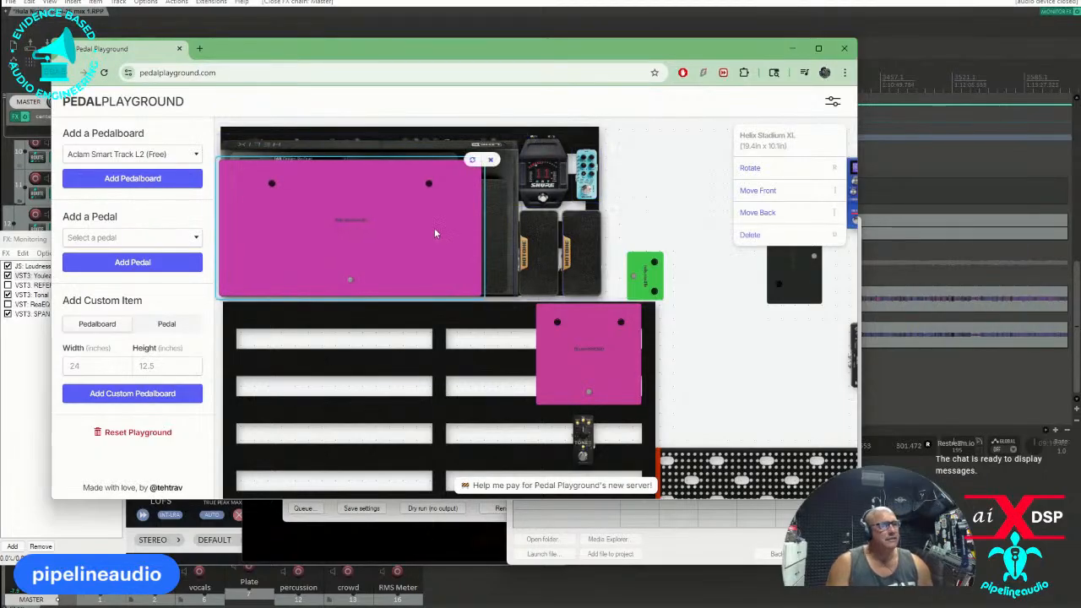
{"action": "left_click_drag", "start_coordinate": [427, 219], "coordinate": [805, 367]}
{"action": "left_click", "coordinate": [422, 312]}
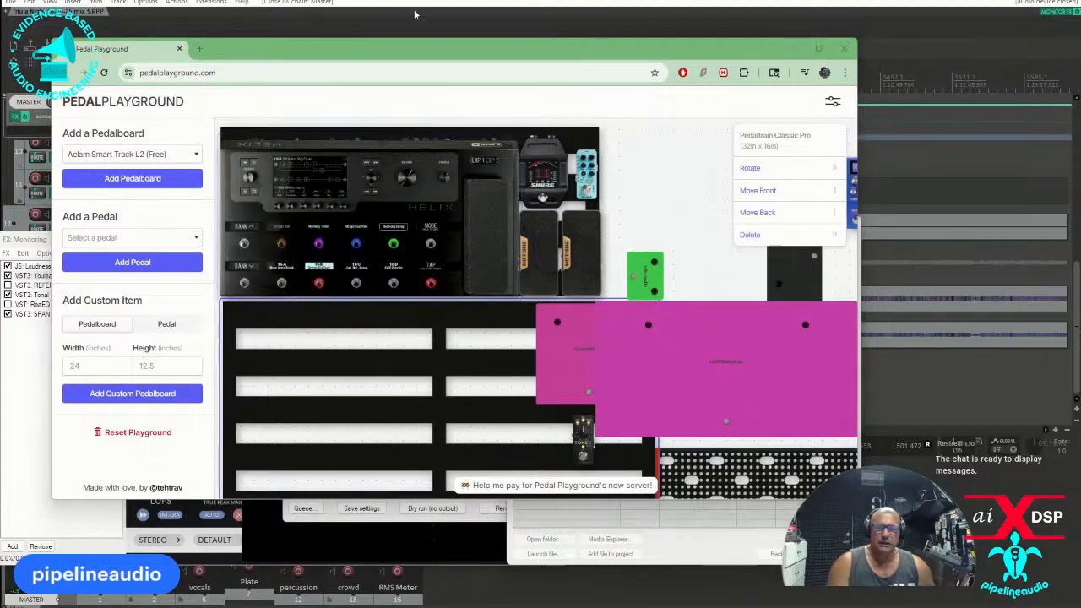
{"action": "left_click", "coordinate": [454, 27]}
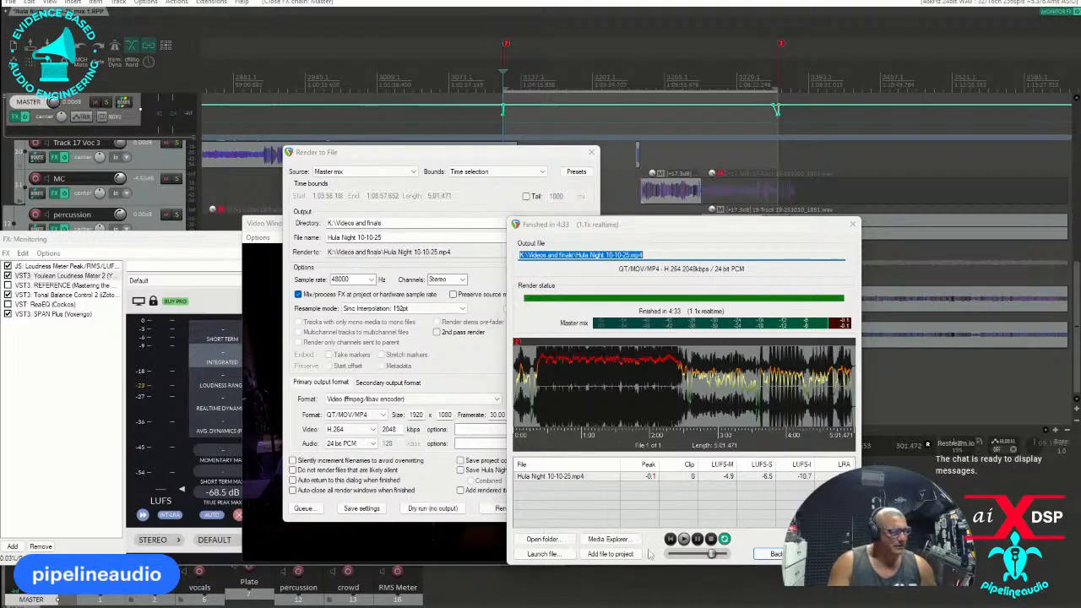
Open the finished render's output folder and play Hula Night 10-10-25.mp4.
{"action": "left_click", "coordinate": [555, 542]}
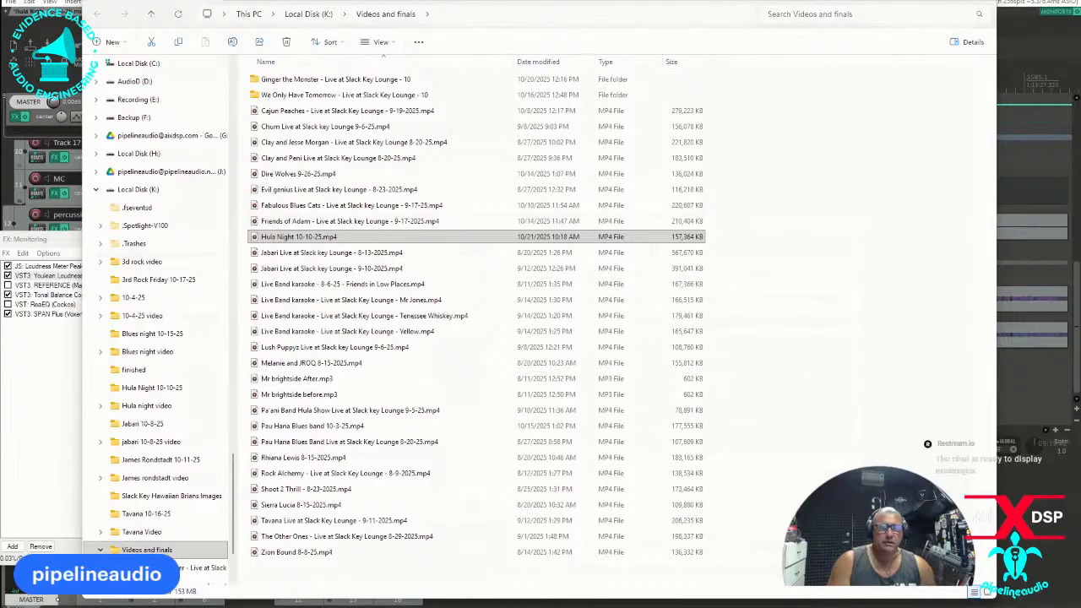
{"action": "left_click", "coordinate": [284, 239]}
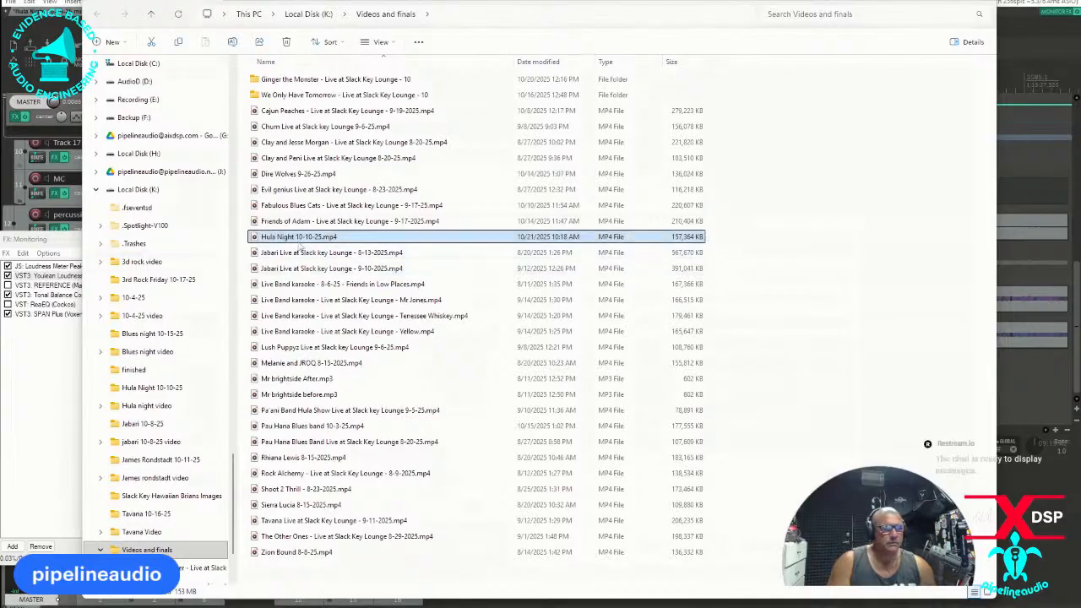
{"action": "double_click", "coordinate": [272, 241]}
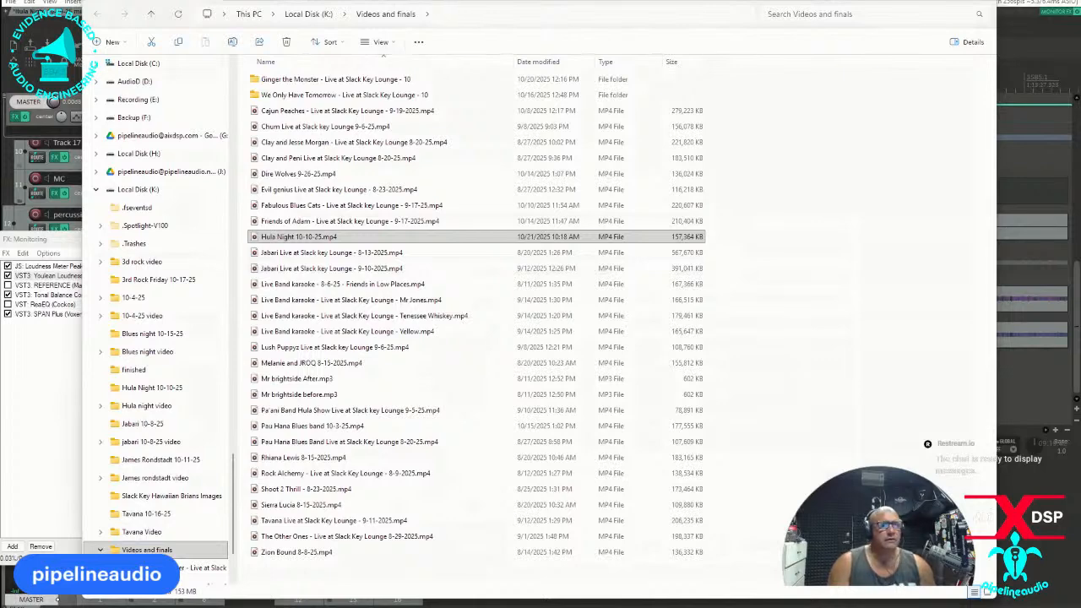
Return to REAPER, close the finished render window, and clear the video window off the project.
{"action": "left_click", "coordinate": [232, 2]}
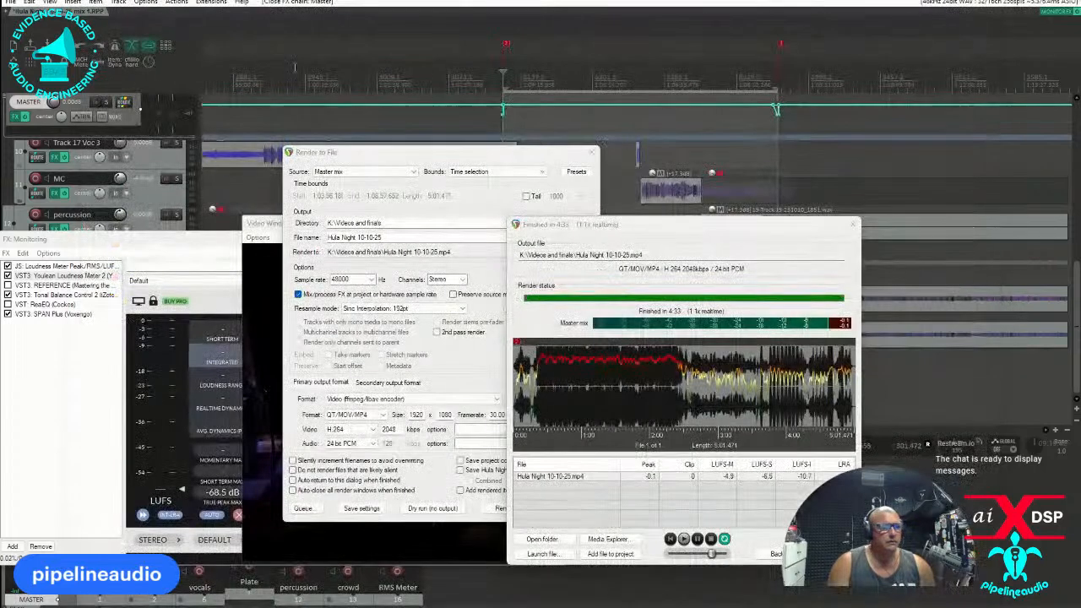
{"action": "left_click", "coordinate": [826, 553]}
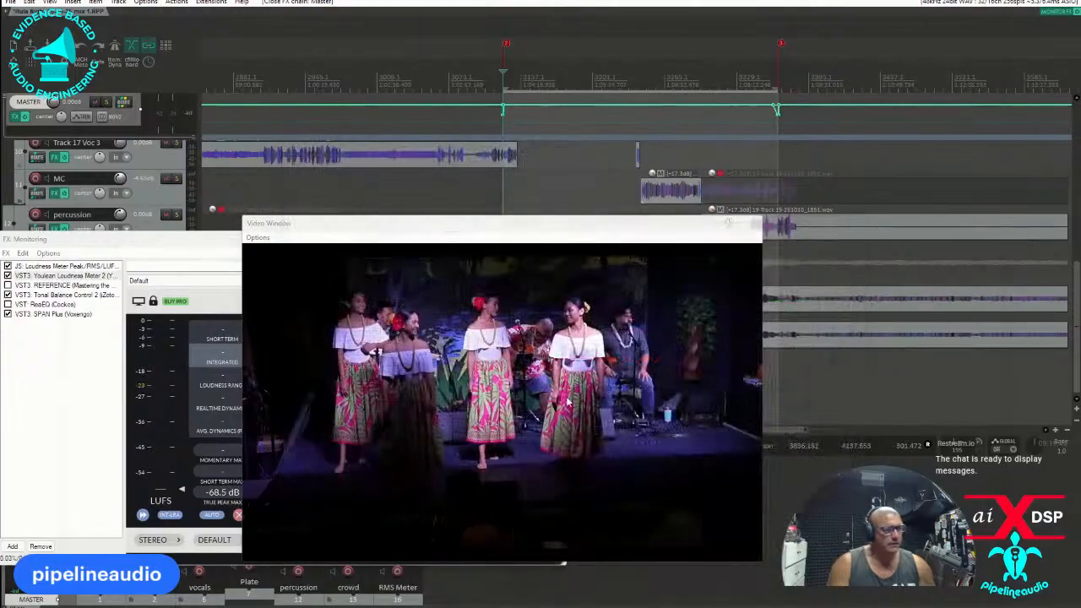
{"action": "left_click_drag", "start_coordinate": [416, 227], "coordinate": [2, 253]}
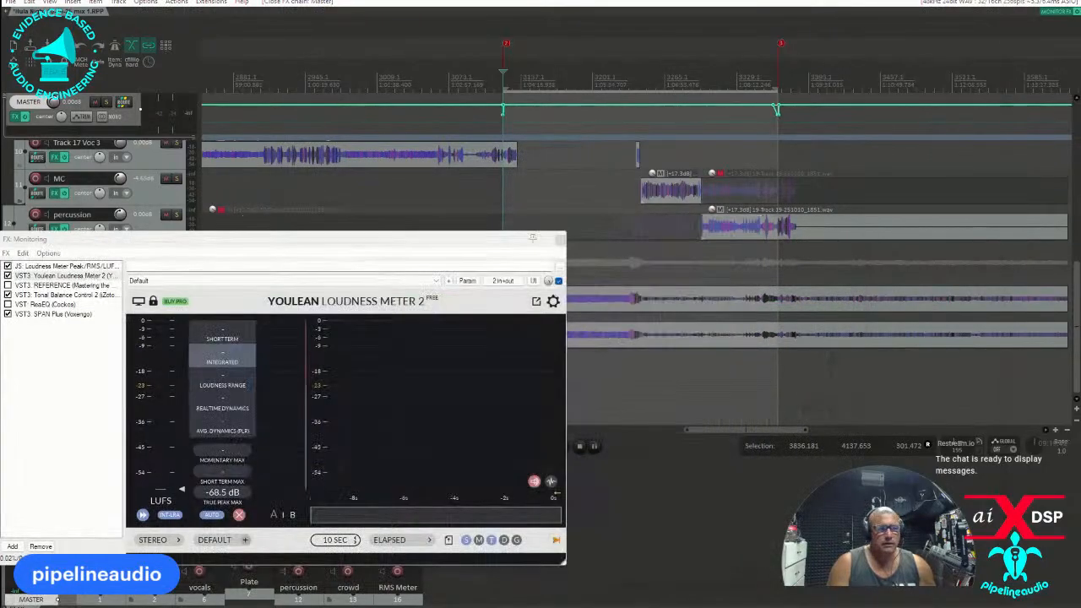
Open the project Jabari 10-8-25.RPP from the Jabari 10-8-25 folder on drive K, saving the current Hula Night project.
{"action": "key", "text": "ctrl+o"}
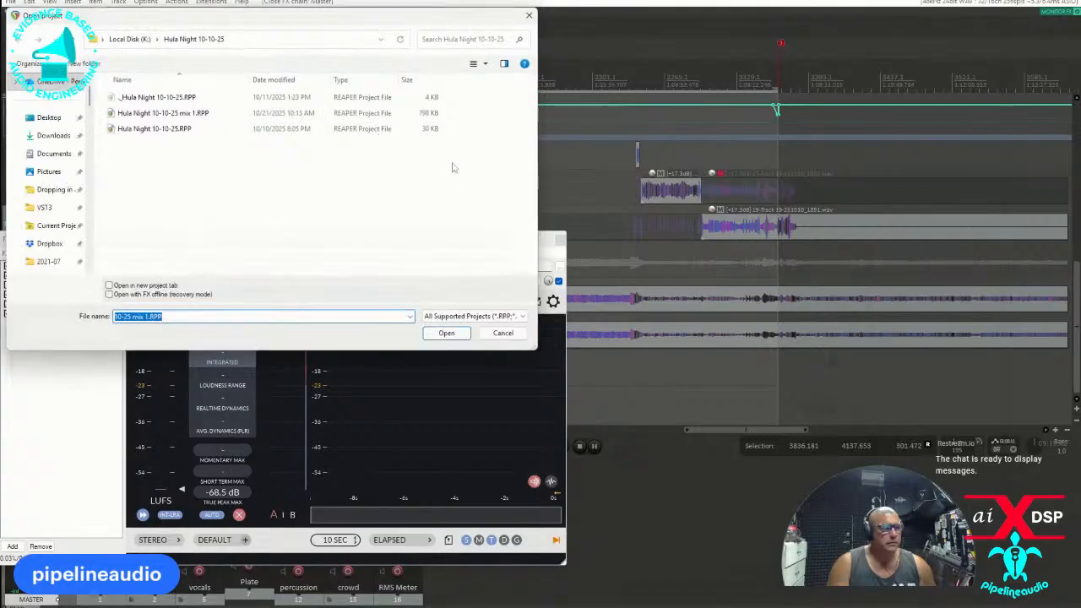
{"action": "left_click", "coordinate": [138, 42]}
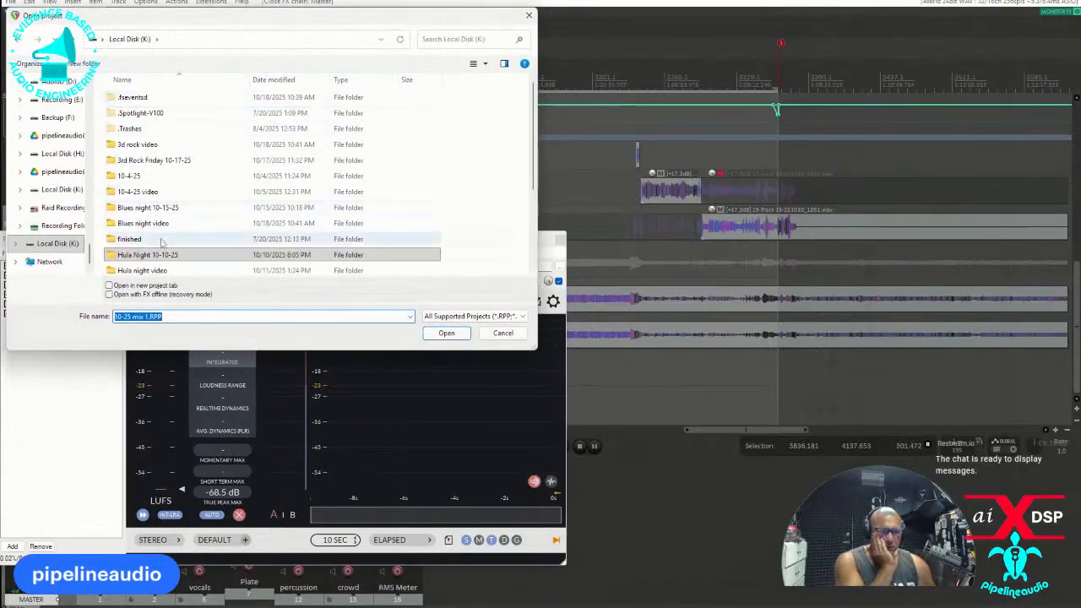
{"action": "scroll", "coordinate": [157, 202], "scroll_direction": "down", "scroll_amount": 3}
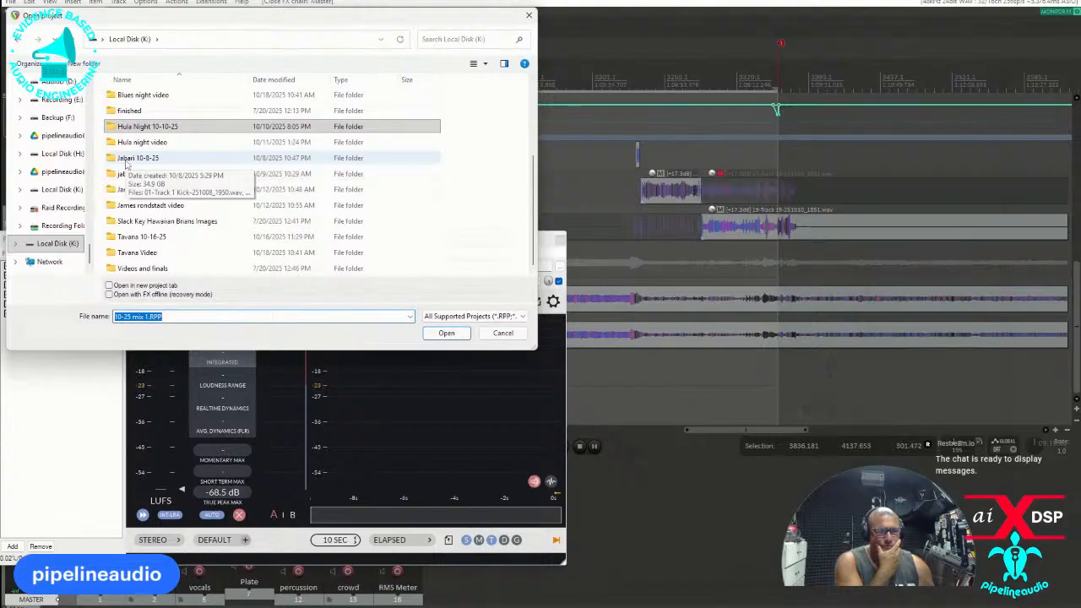
{"action": "double_click", "coordinate": [127, 161]}
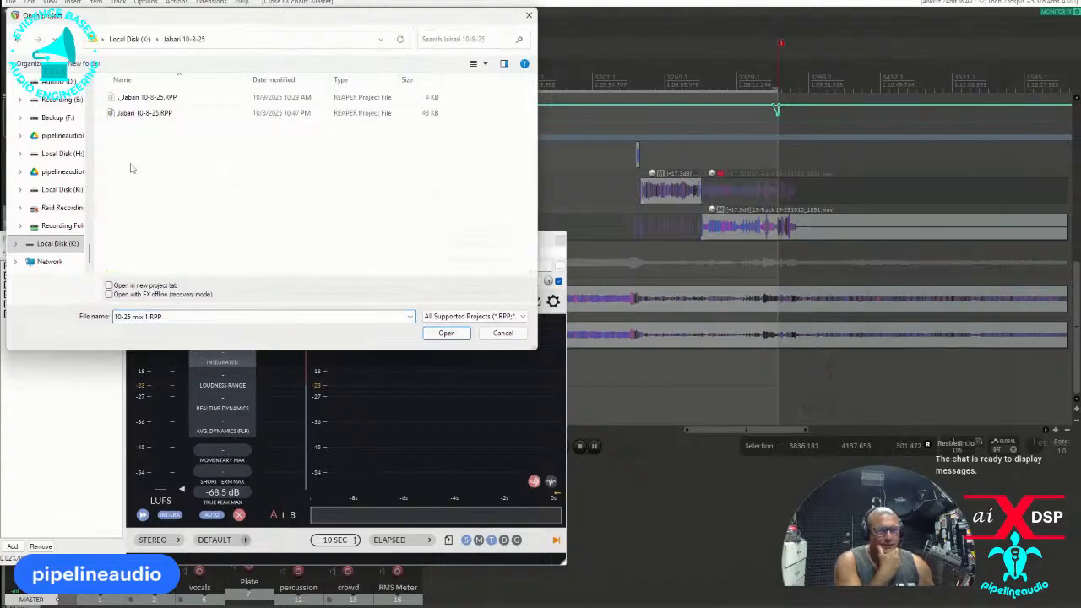
{"action": "double_click", "coordinate": [131, 120]}
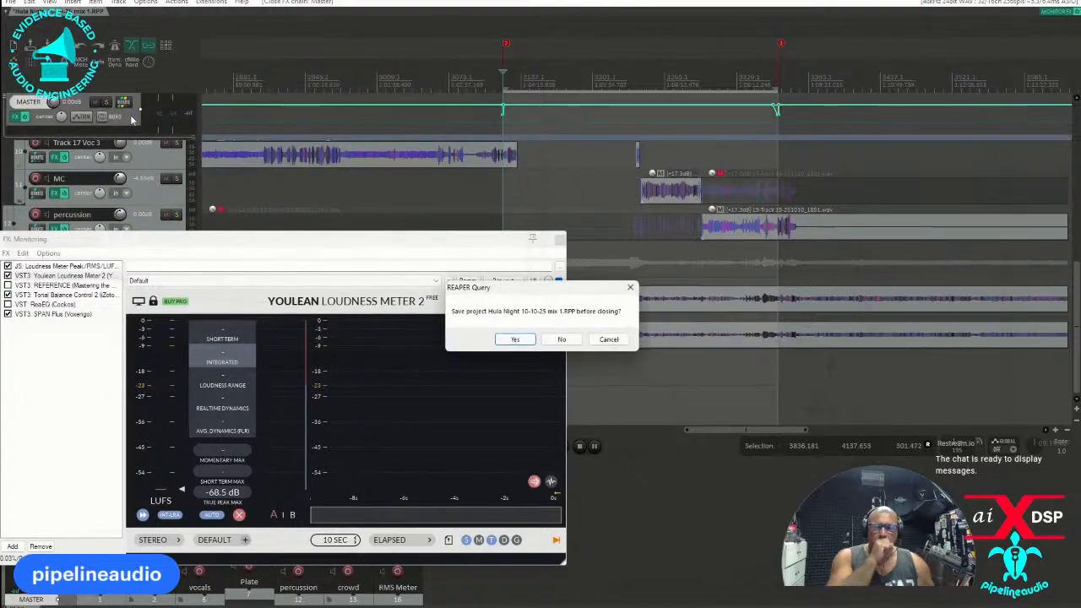
{"action": "left_click", "coordinate": [515, 339]}
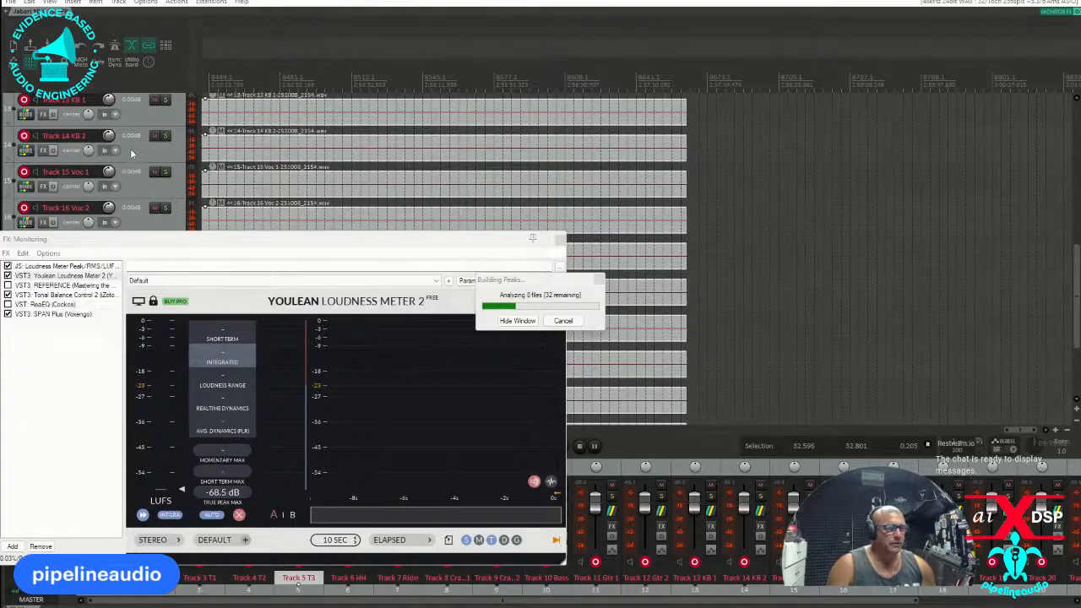
Clear the monitoring FX window off the project and save the project under the new name Jabari 10-8-25 mix 1.
{"action": "left_click", "coordinate": [129, 151]}
{"action": "left_click_drag", "start_coordinate": [237, 245], "coordinate": [215, 1]}
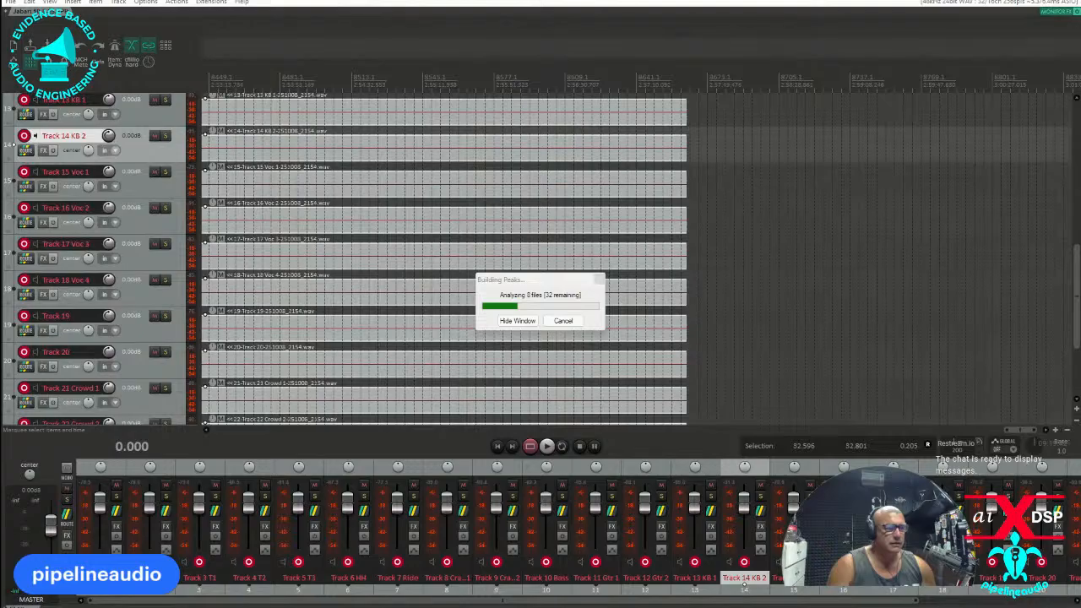
{"action": "left_click", "coordinate": [12, 4]}
{"action": "left_click", "coordinate": [93, 50]}
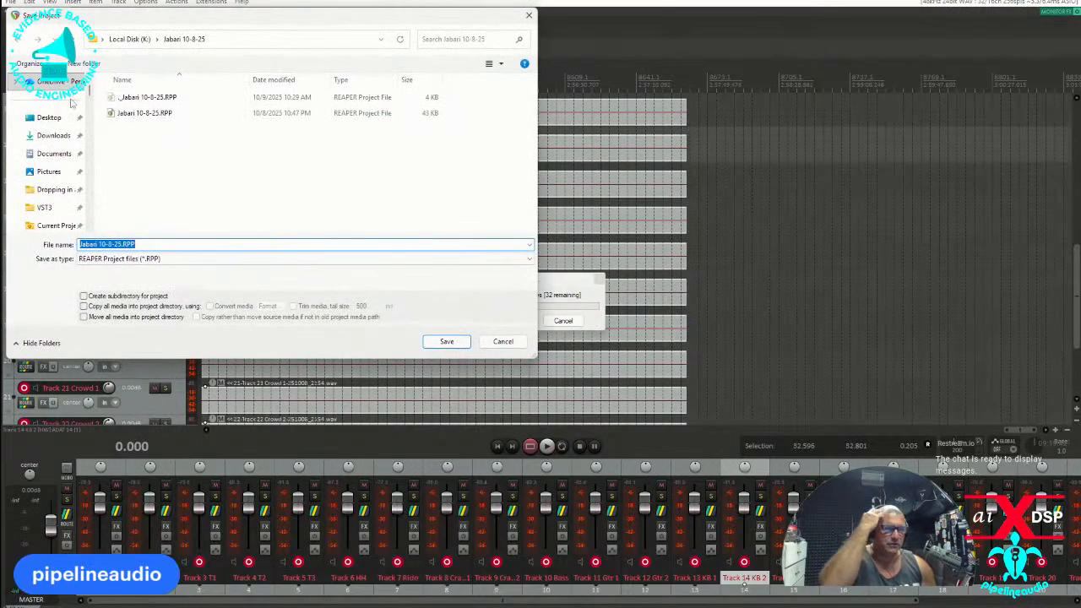
{"action": "left_click", "coordinate": [125, 244]}
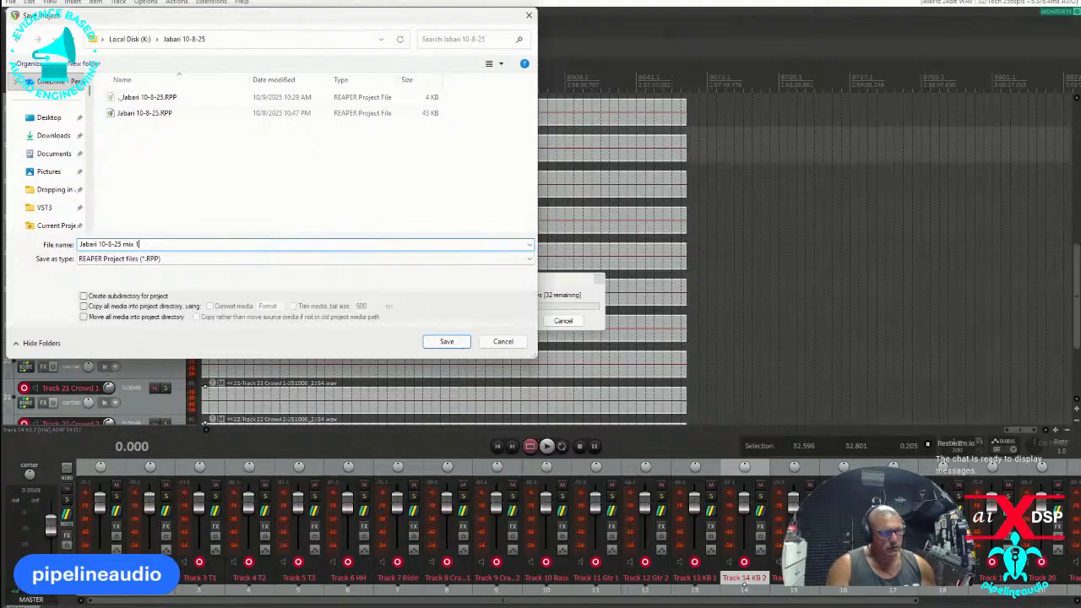
{"action": "left_click", "coordinate": [447, 341]}
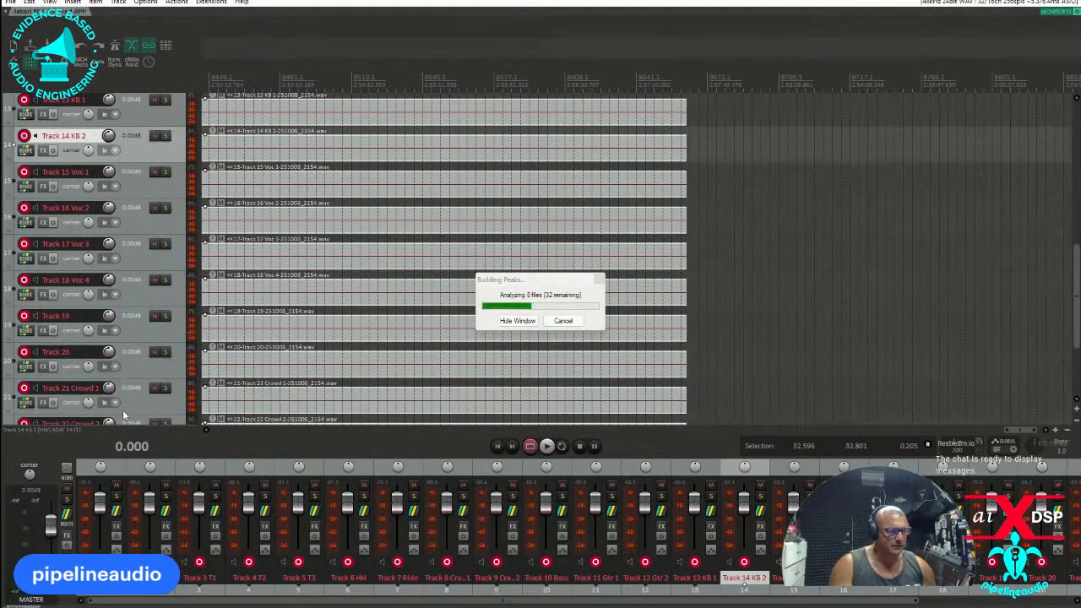
Select all tracks, remove their hardware outputs and disarm them from recording.
{"action": "left_click", "coordinate": [135, 395]}
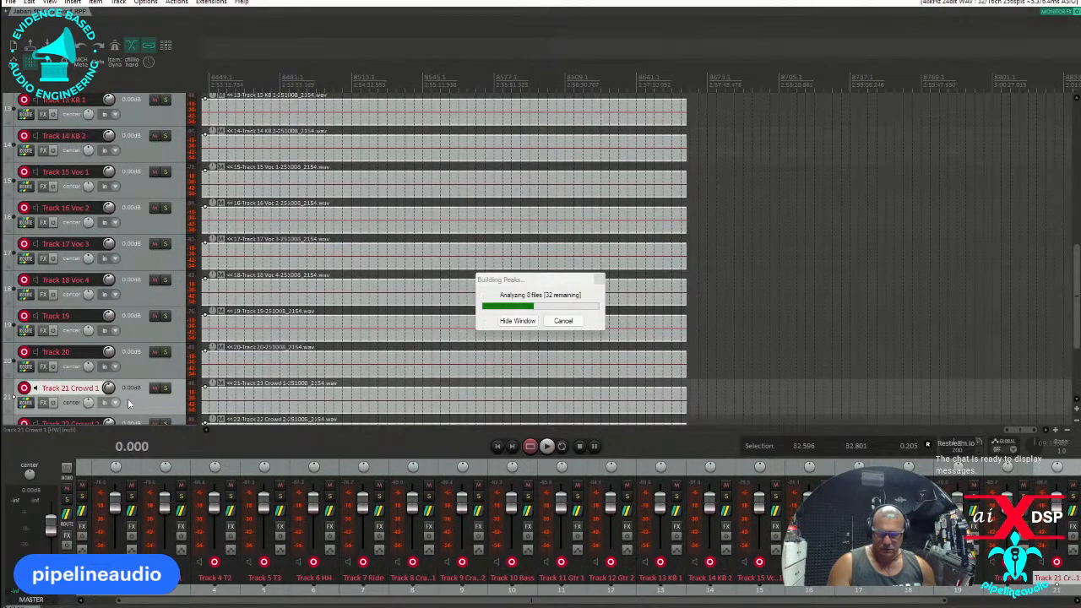
{"action": "key", "text": "ctrl+a"}
{"action": "left_click", "coordinate": [24, 351]}
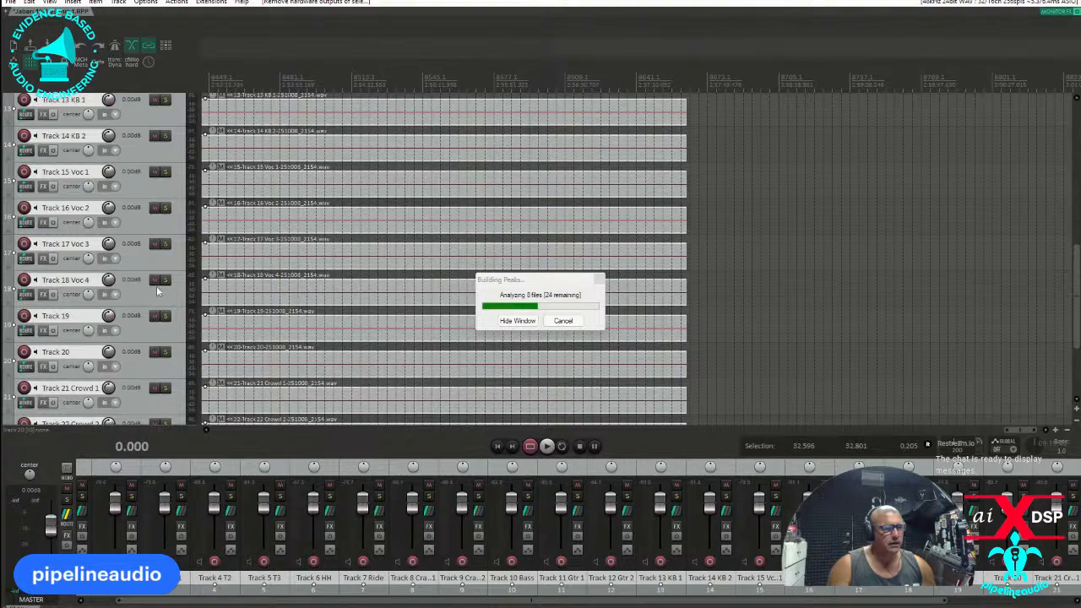
Insert a new track and move it above Track 1 Kick as the first track.
{"action": "scroll", "coordinate": [156, 291], "scroll_direction": "up", "scroll_amount": 8}
{"action": "scroll", "coordinate": [148, 177], "scroll_direction": "up", "scroll_amount": 4}
{"action": "left_click", "coordinate": [133, 119]}
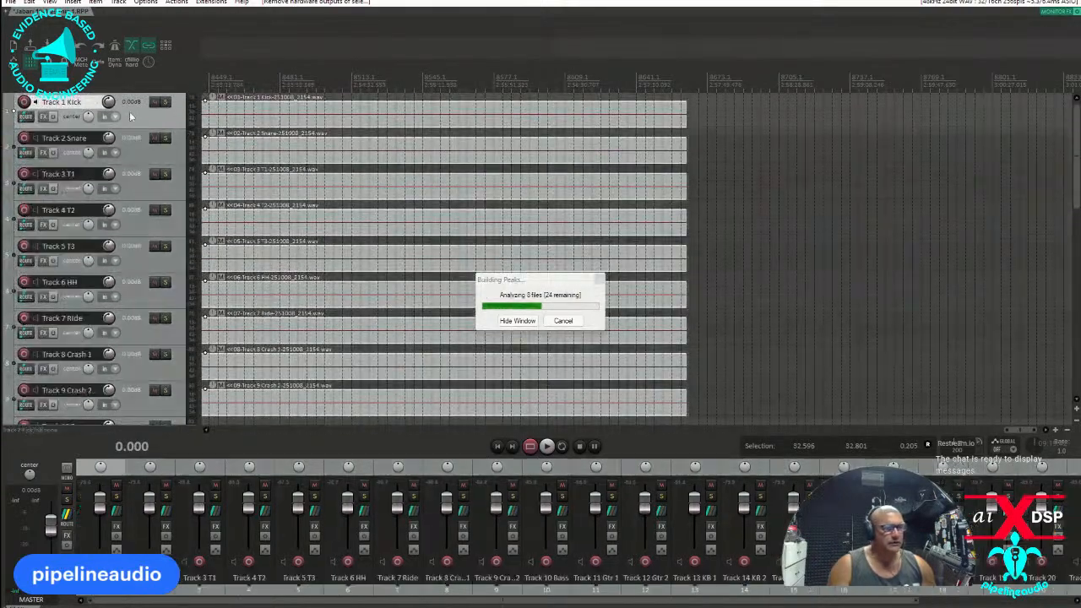
{"action": "right_click", "coordinate": [131, 111]}
{"action": "left_click", "coordinate": [166, 163]}
{"action": "left_click_drag", "start_coordinate": [132, 142], "coordinate": [124, 105]}
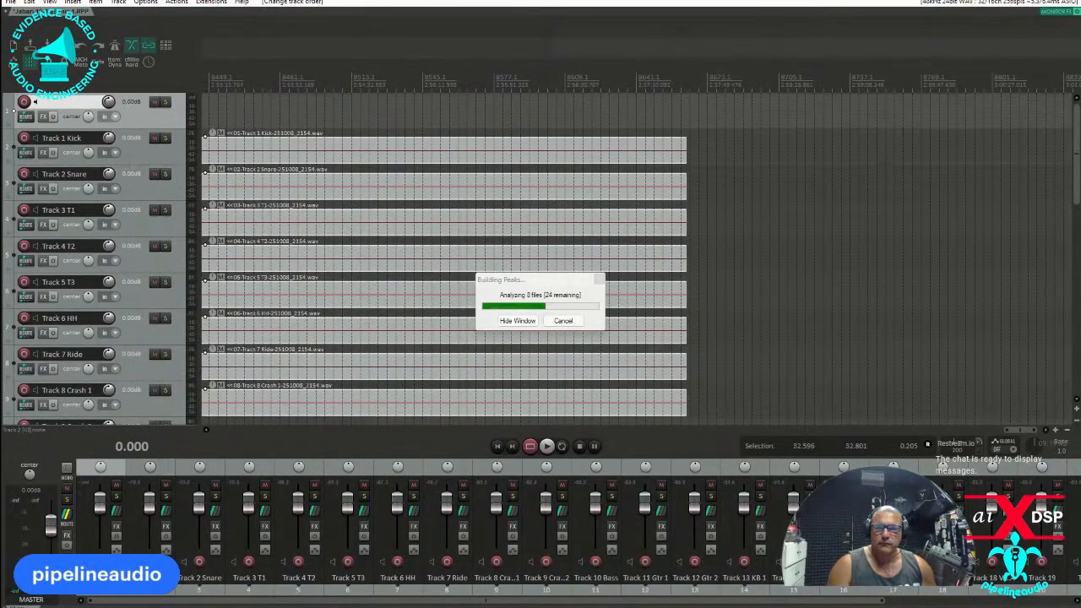
Add C0064.MP4 from the jabari 10-8-25 video folder on drive K to the empty first track and align it with the project start.
{"action": "key", "text": "alt+Tab"}
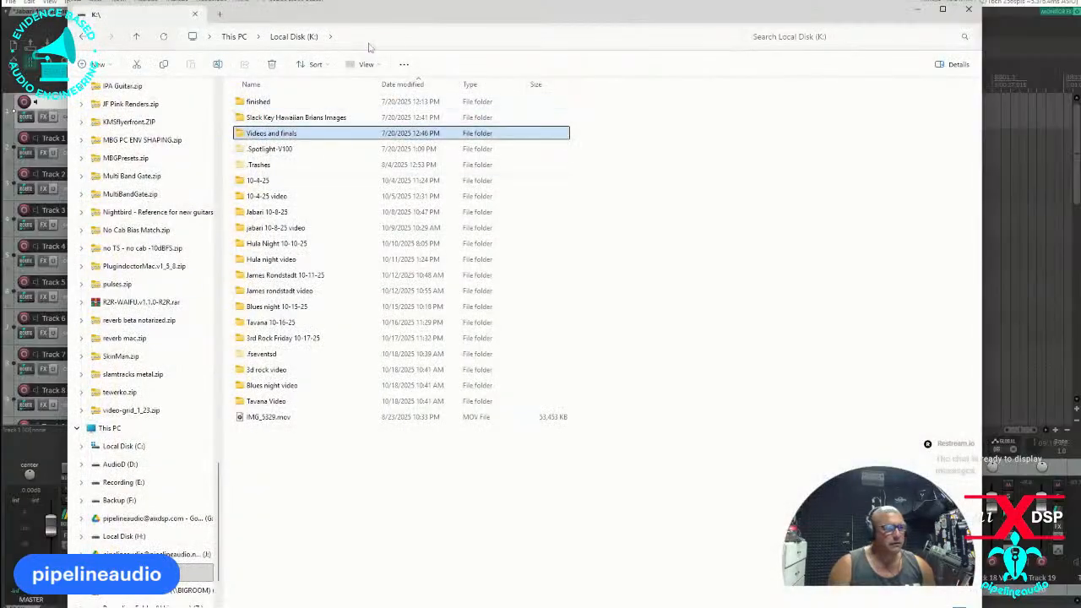
{"action": "left_click_drag", "start_coordinate": [382, 15], "coordinate": [0, 44]}
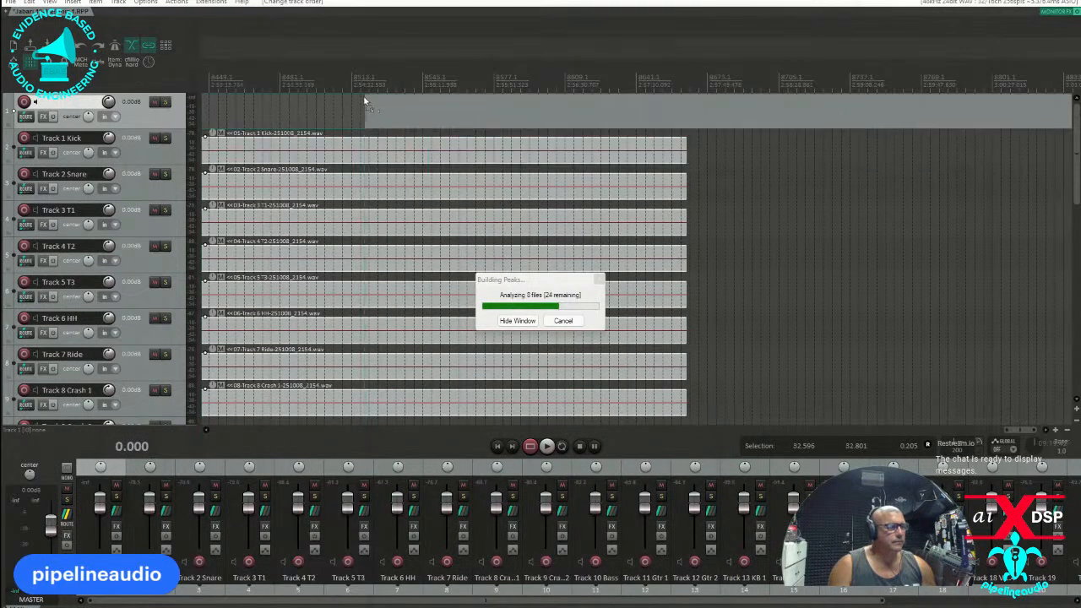
{"action": "left_click_drag", "start_coordinate": [375, 105], "coordinate": [377, 106]}
{"action": "scroll", "coordinate": [512, 118], "scroll_direction": "down", "scroll_amount": 10}
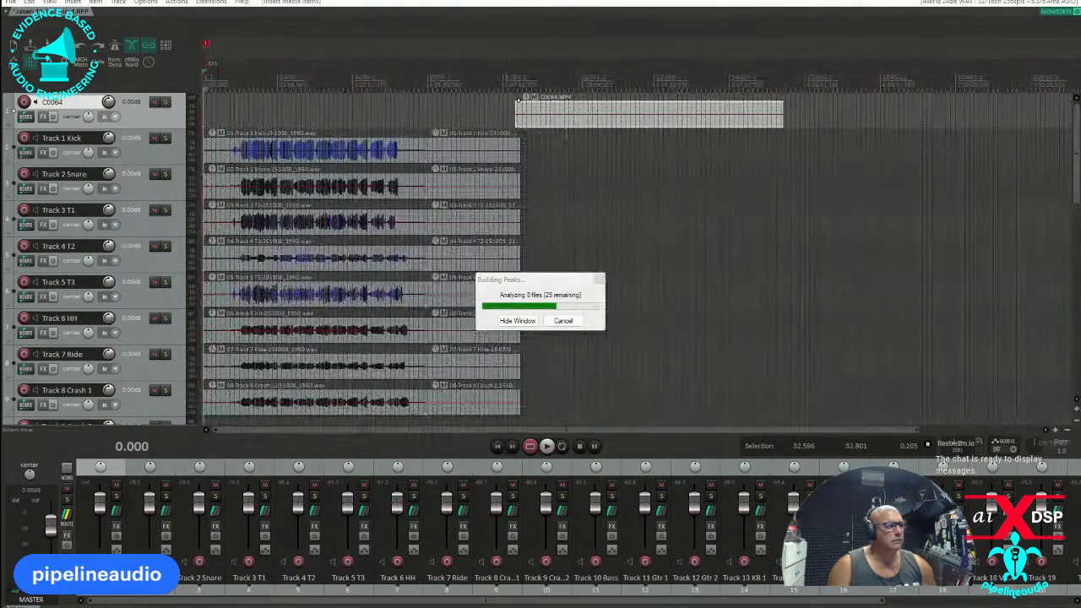
{"action": "left_click_drag", "start_coordinate": [593, 106], "coordinate": [280, 106]}
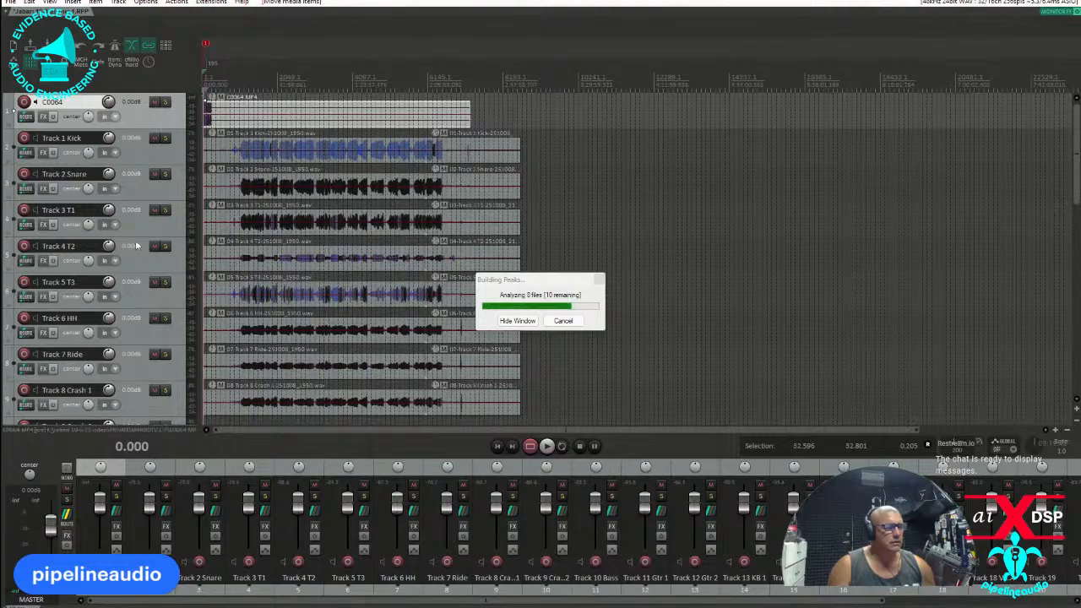
Turn the volume of the C0064 video track all the way down to -inf dB.
{"action": "scroll", "coordinate": [147, 256], "scroll_direction": "down", "scroll_amount": 5}
{"action": "scroll", "coordinate": [146, 256], "scroll_direction": "down", "scroll_amount": 10}
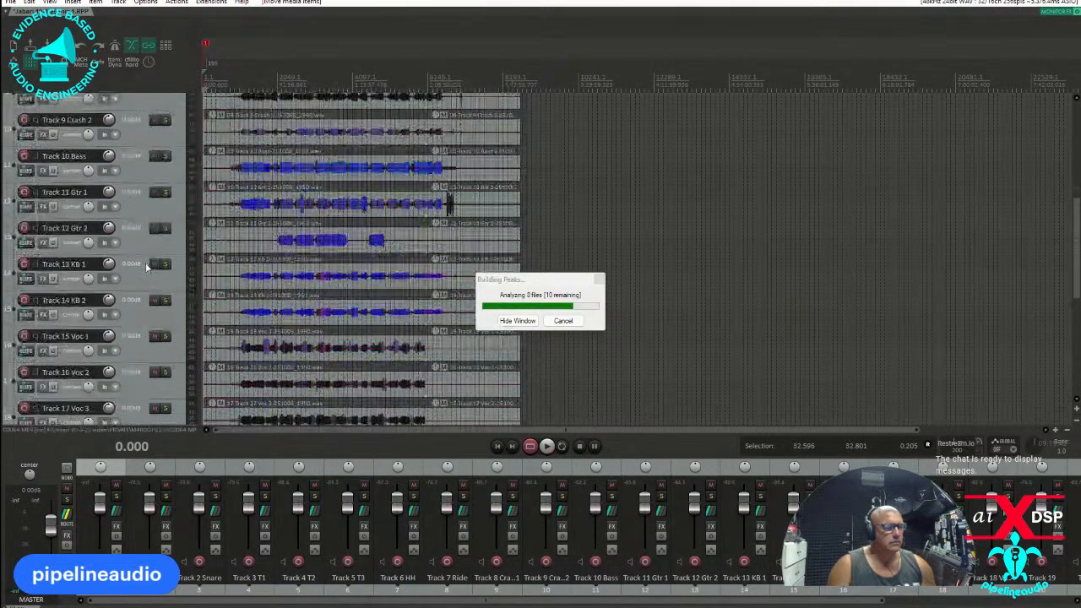
{"action": "scroll", "coordinate": [141, 271], "scroll_direction": "up", "scroll_amount": 15}
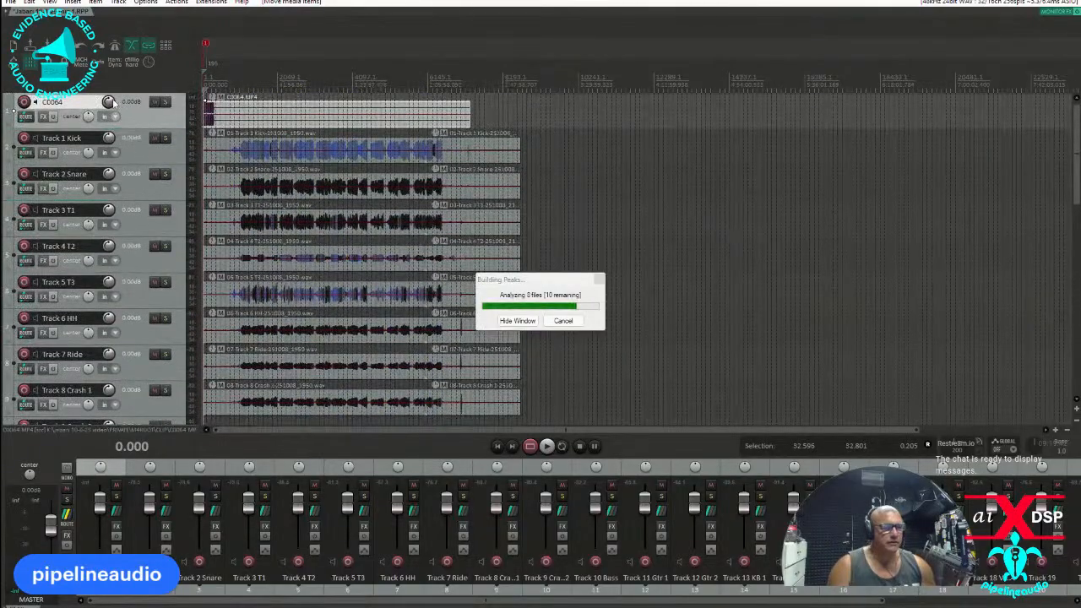
{"action": "left_click_drag", "start_coordinate": [110, 101], "coordinate": [137, 118]}
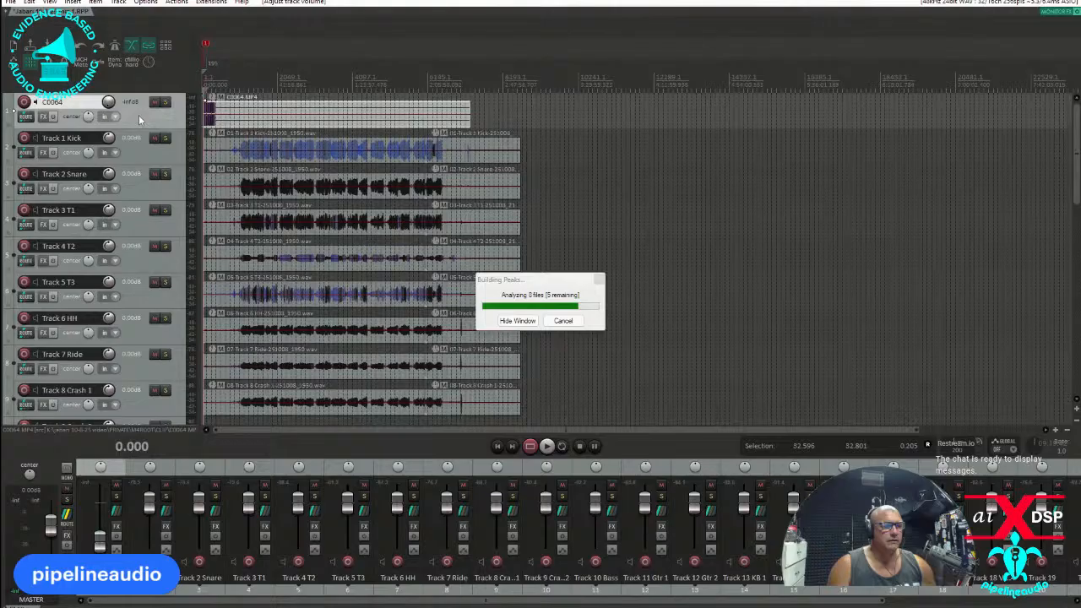
Insert a new track below the C0064 video track and name it Drums.
{"action": "right_click", "coordinate": [139, 115]}
{"action": "left_click", "coordinate": [182, 162]}
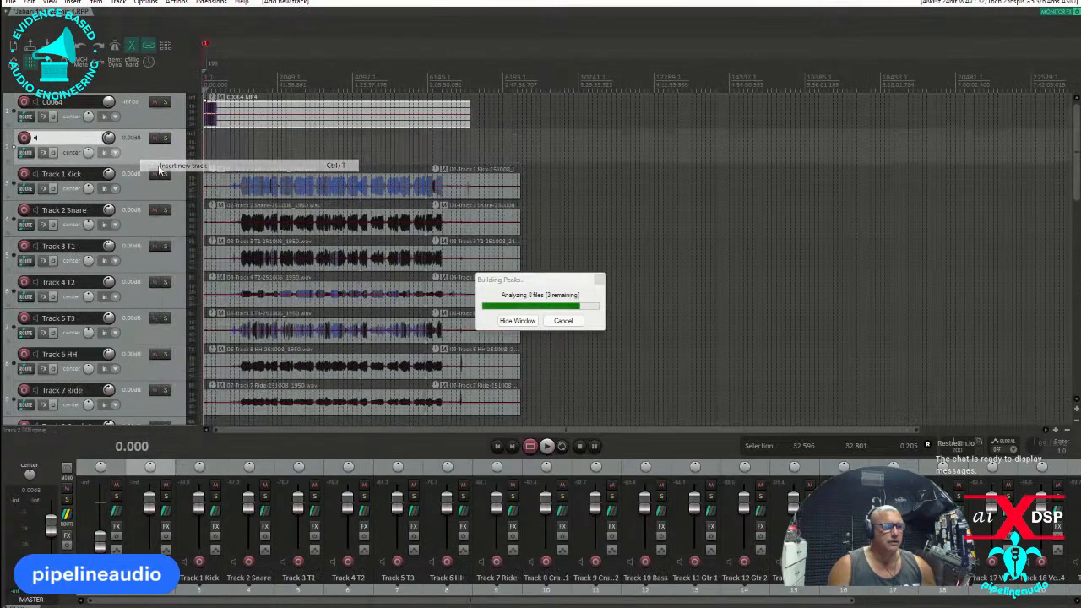
{"action": "double_click", "coordinate": [72, 140]}
{"action": "type", "text": "Drums"}
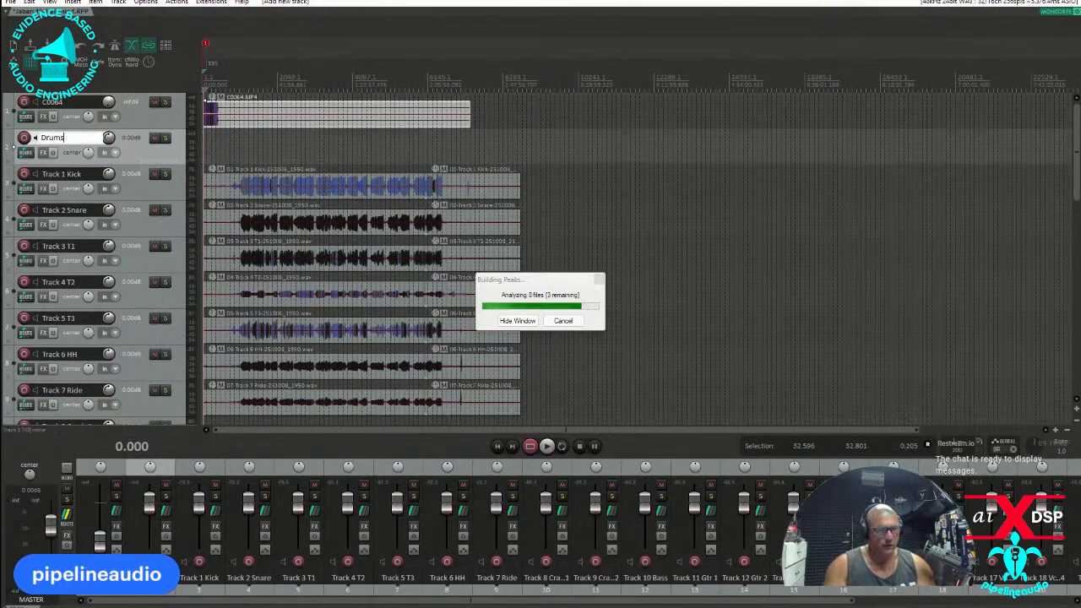
{"action": "key", "text": "Return"}
Move Track 1 Kick through Track 9 Crash 2 into the Drums track as a folder.
{"action": "scroll", "coordinate": [158, 293], "scroll_direction": "down", "scroll_amount": 4}
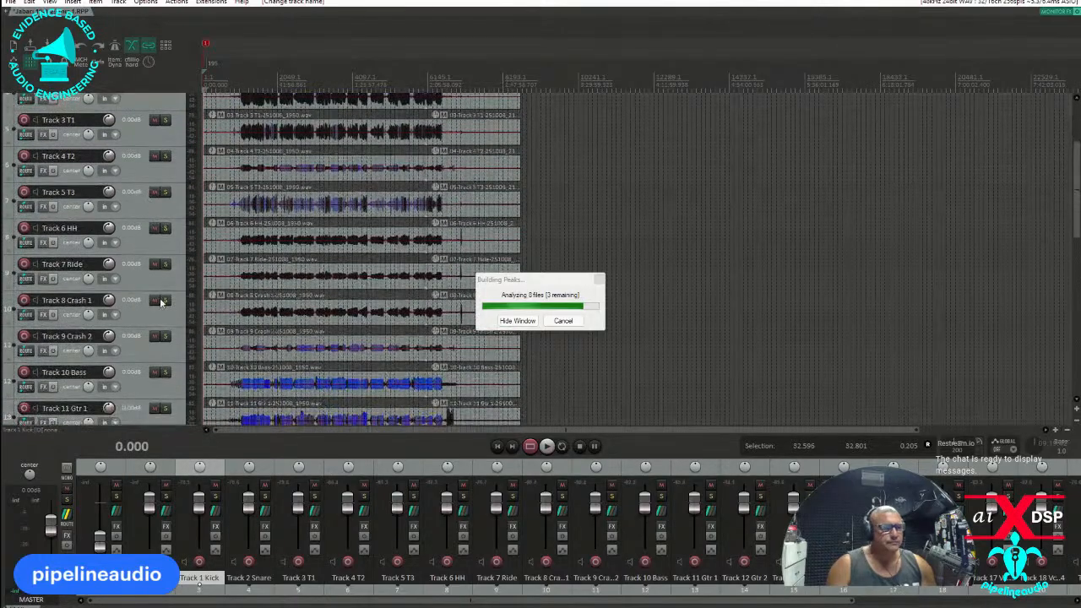
{"action": "scroll", "coordinate": [134, 337], "scroll_direction": "up", "scroll_amount": 4}
{"action": "left_click_drag", "start_coordinate": [128, 175], "coordinate": [141, 157]}
{"action": "scroll", "coordinate": [150, 231], "scroll_direction": "down", "scroll_amount": 5}
{"action": "scroll", "coordinate": [153, 234], "scroll_direction": "down", "scroll_amount": 2}
{"action": "left_click", "coordinate": [139, 312]}
{"action": "scroll", "coordinate": [137, 314], "scroll_direction": "down", "scroll_amount": 3}
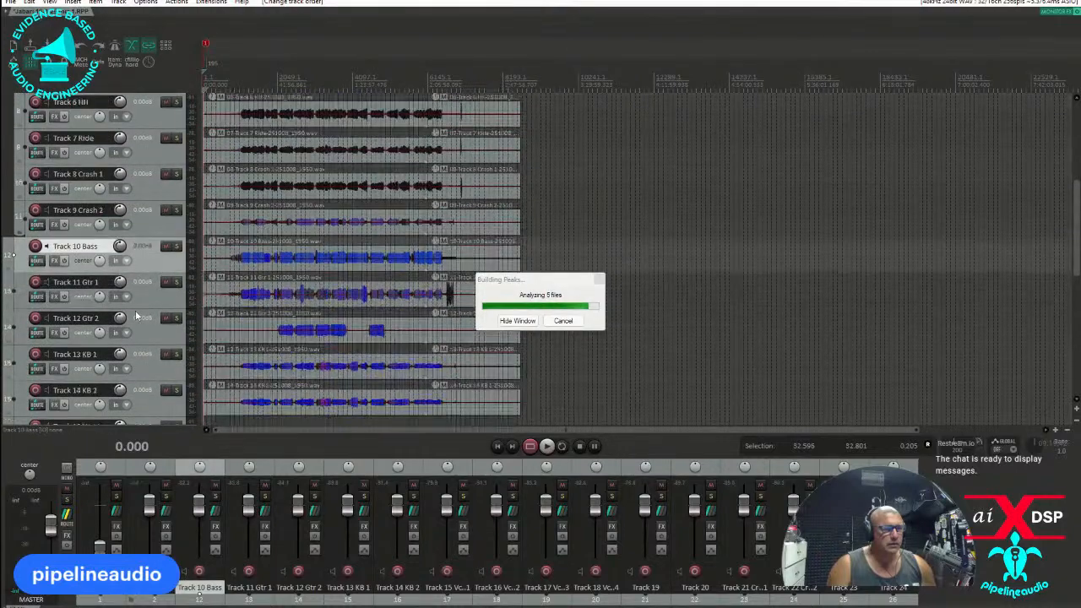
{"action": "right_click", "coordinate": [142, 272]}
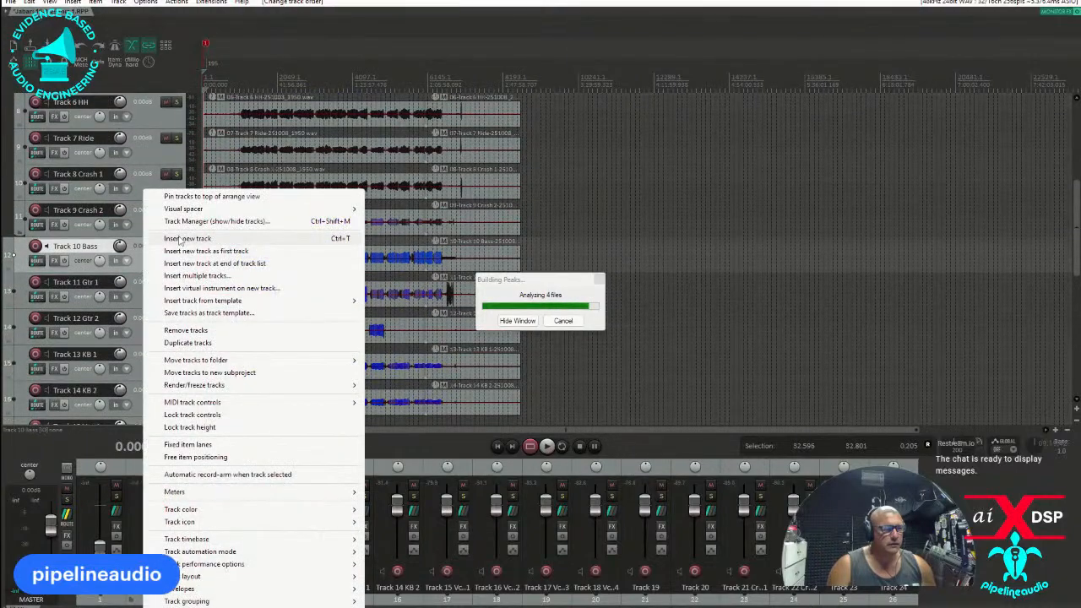
{"action": "left_click", "coordinate": [179, 240]}
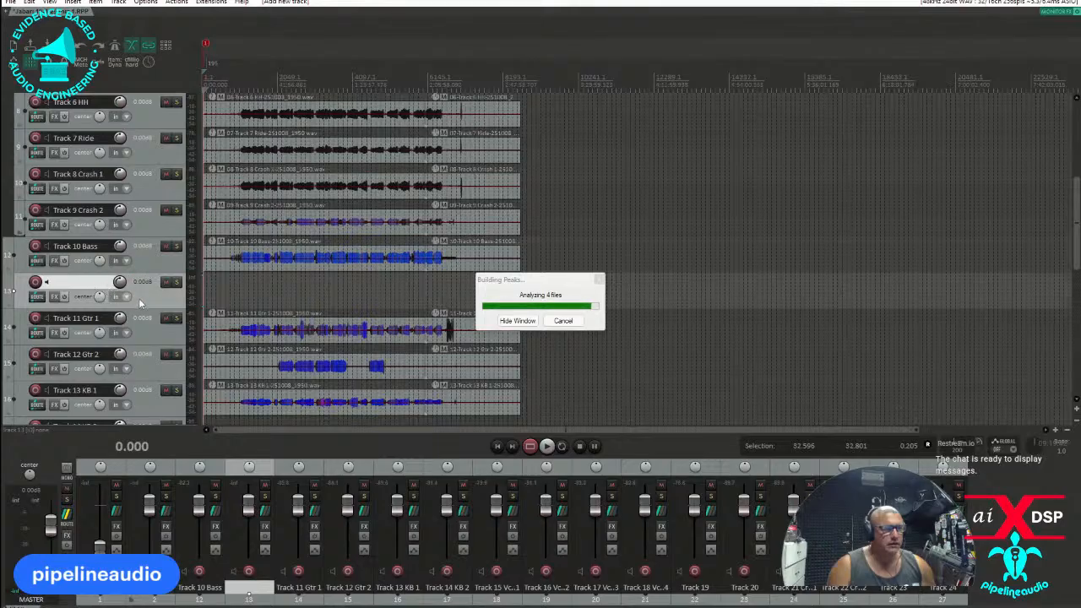
{"action": "key", "text": "Delete"}
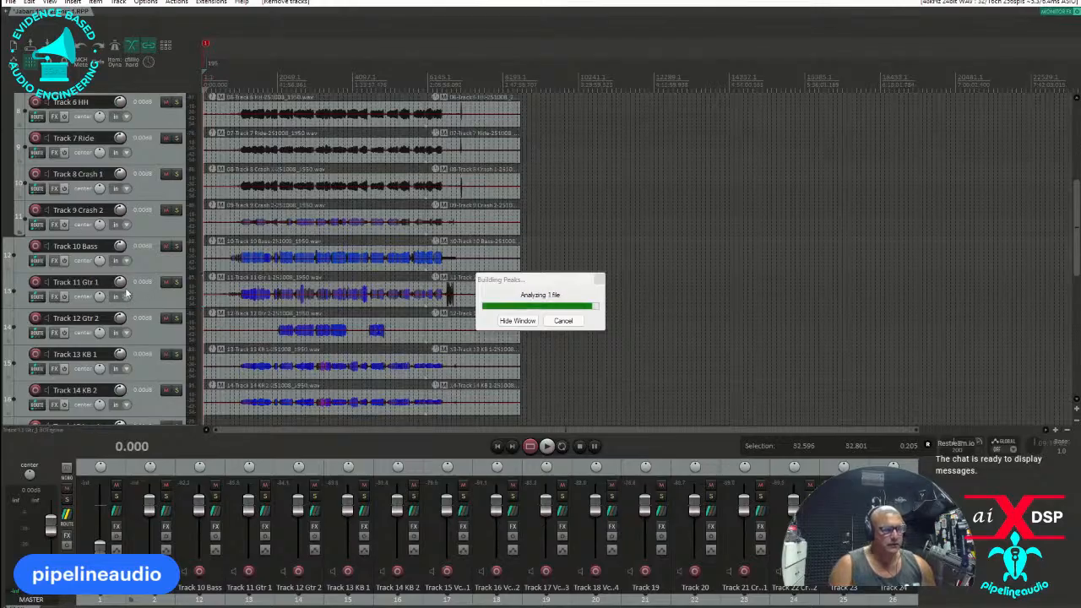
Solo Track 11 Gtr 1, listen to it around the middle of the recording, then stop playback and unsolo it.
{"action": "left_click", "coordinate": [177, 282]}
{"action": "key", "text": "space"}
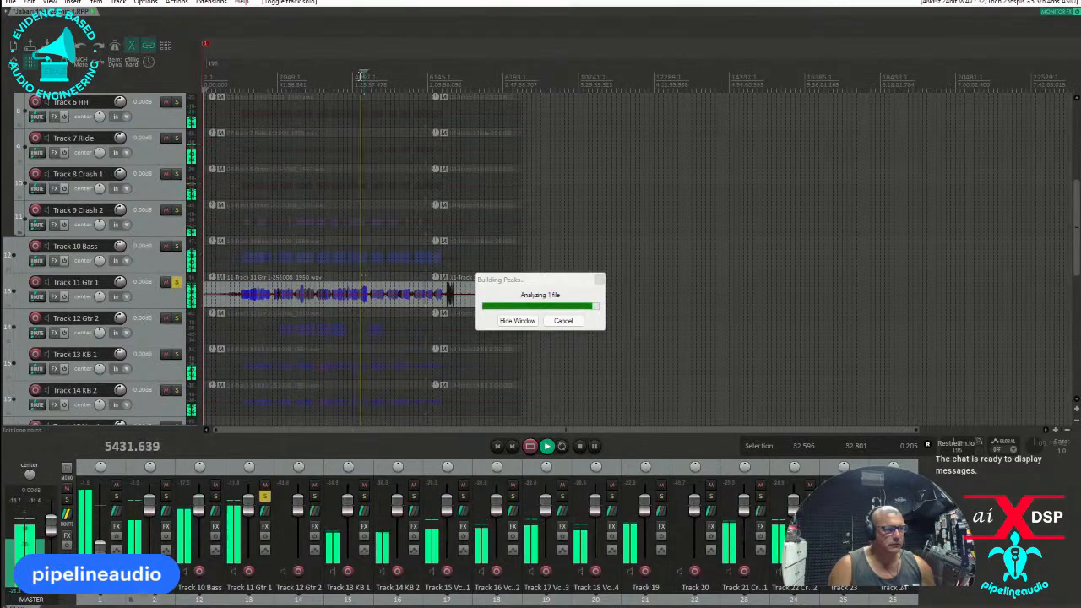
{"action": "left_click", "coordinate": [357, 82]}
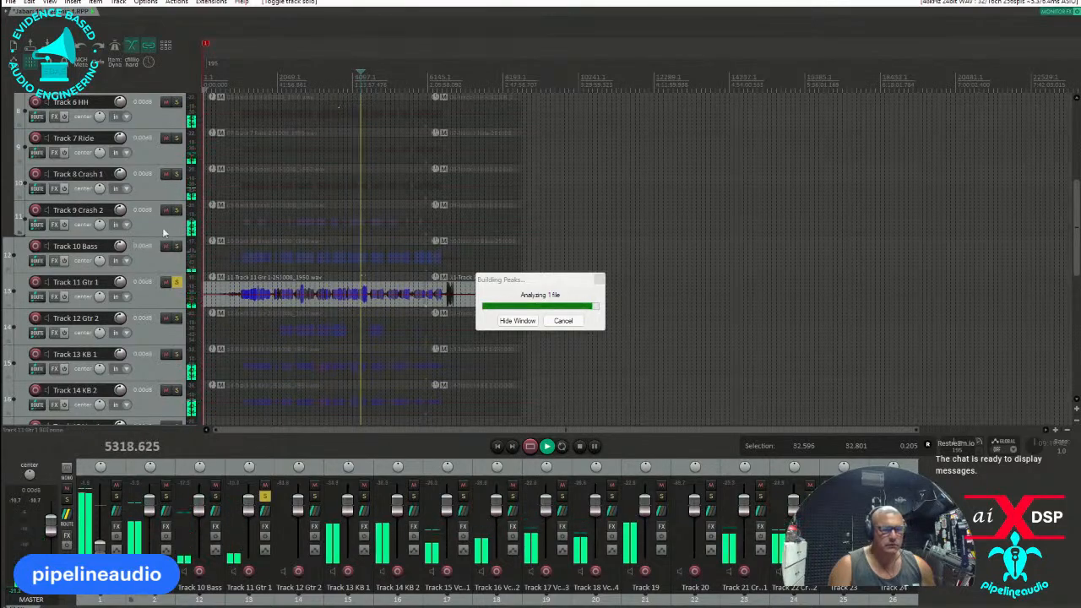
{"action": "key", "text": "space"}
{"action": "left_click", "coordinate": [175, 282]}
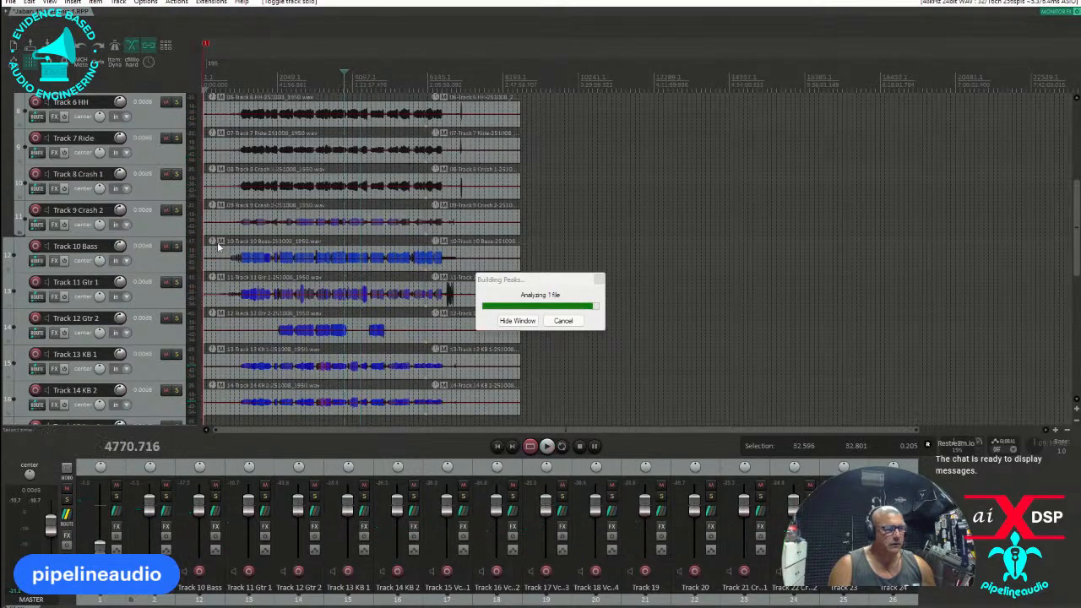
Solo Track 12 Gtr 2, listen to it at several points of the recording, then stop playback and unsolo it.
{"action": "left_click", "coordinate": [176, 319]}
{"action": "key", "text": "space"}
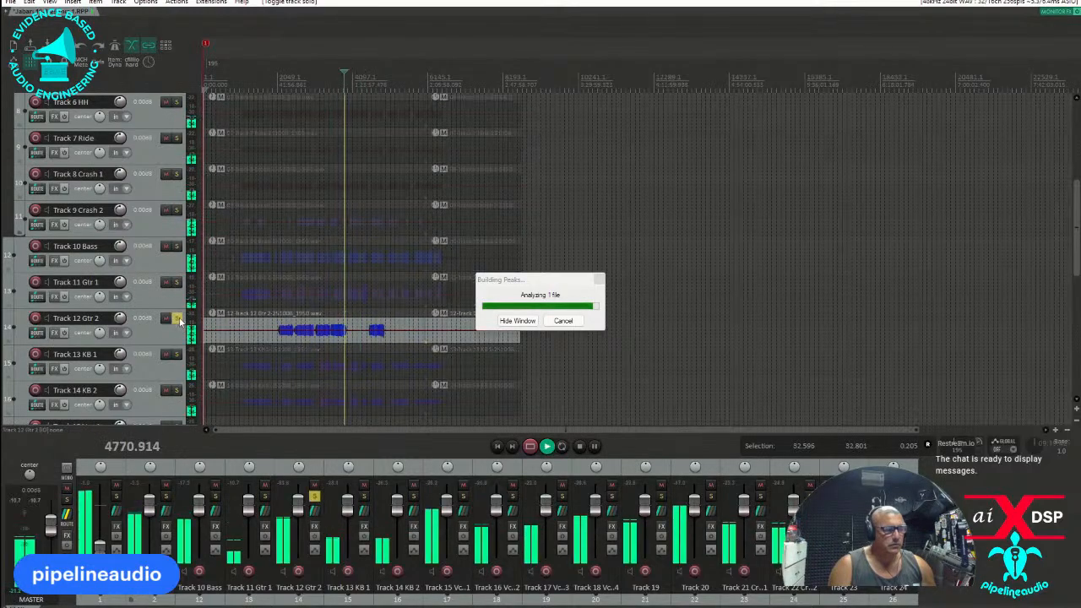
{"action": "left_click", "coordinate": [340, 77]}
{"action": "scroll", "coordinate": [339, 76], "scroll_direction": "up", "scroll_amount": 6}
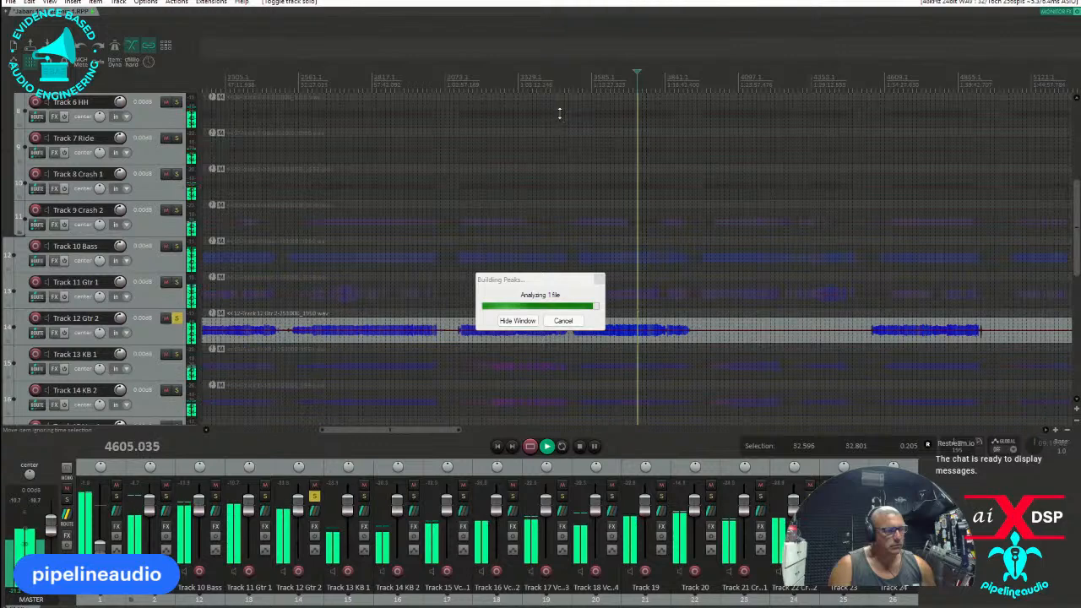
{"action": "left_click", "coordinate": [616, 74]}
{"action": "left_click", "coordinate": [374, 85]}
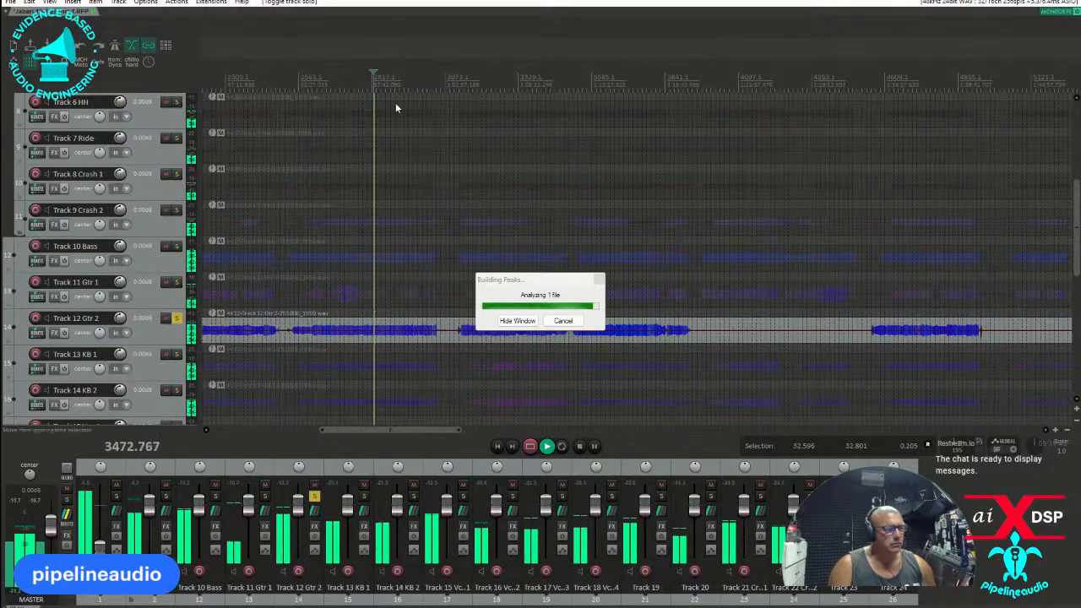
{"action": "key", "text": "space"}
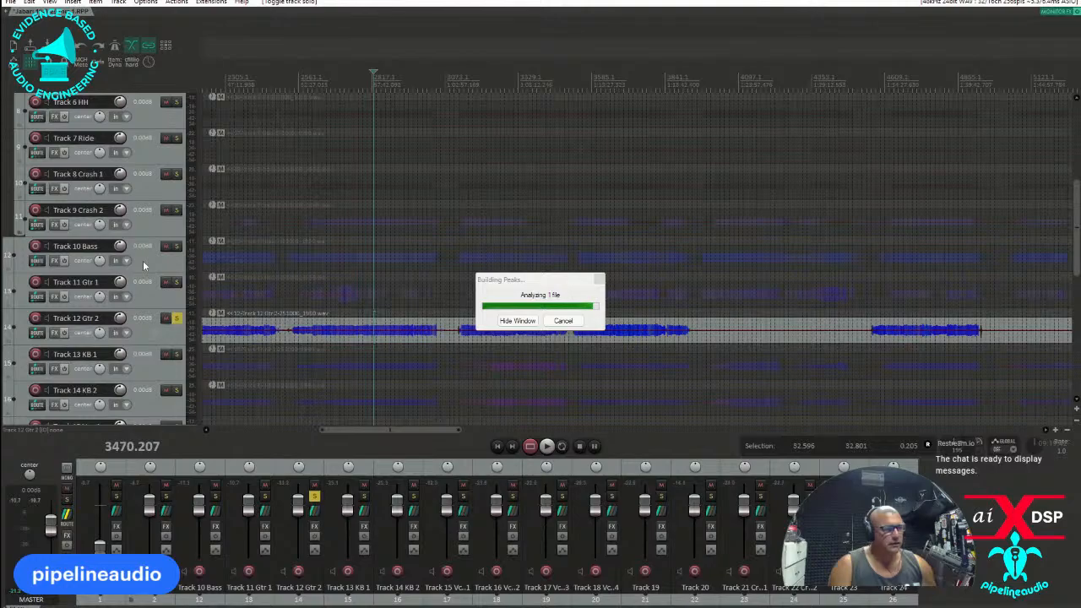
{"action": "left_click", "coordinate": [176, 319]}
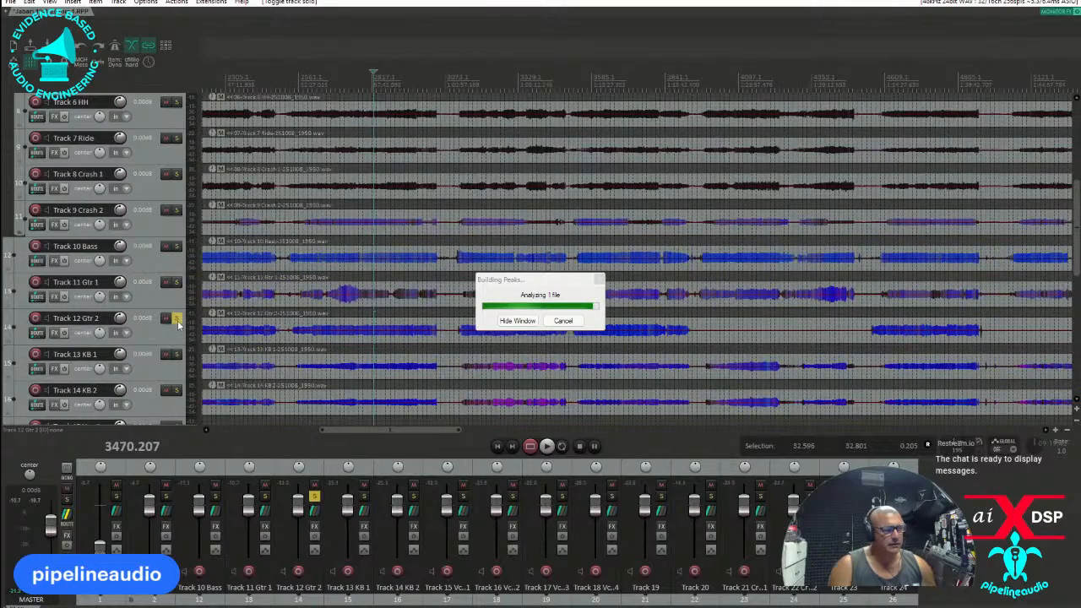
Insert a new track below Track 12 Gtr 2 and name it KB.
{"action": "scroll", "coordinate": [165, 304], "scroll_direction": "down", "scroll_amount": 2}
{"action": "left_click", "coordinate": [150, 280]}
{"action": "right_click", "coordinate": [150, 280]}
{"action": "left_click", "coordinate": [194, 237]}
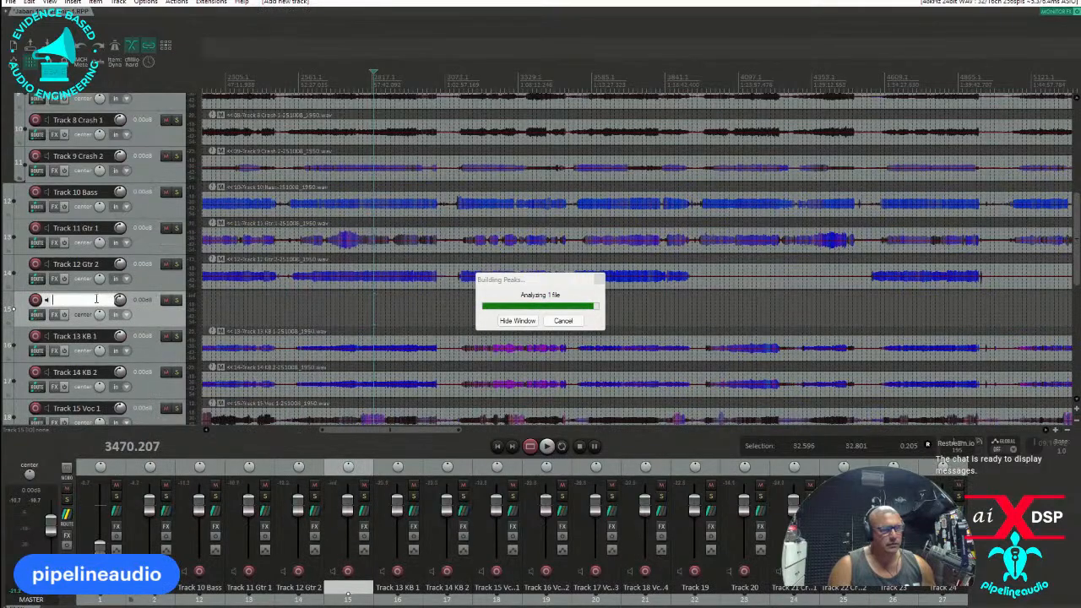
{"action": "type", "text": "KB"}
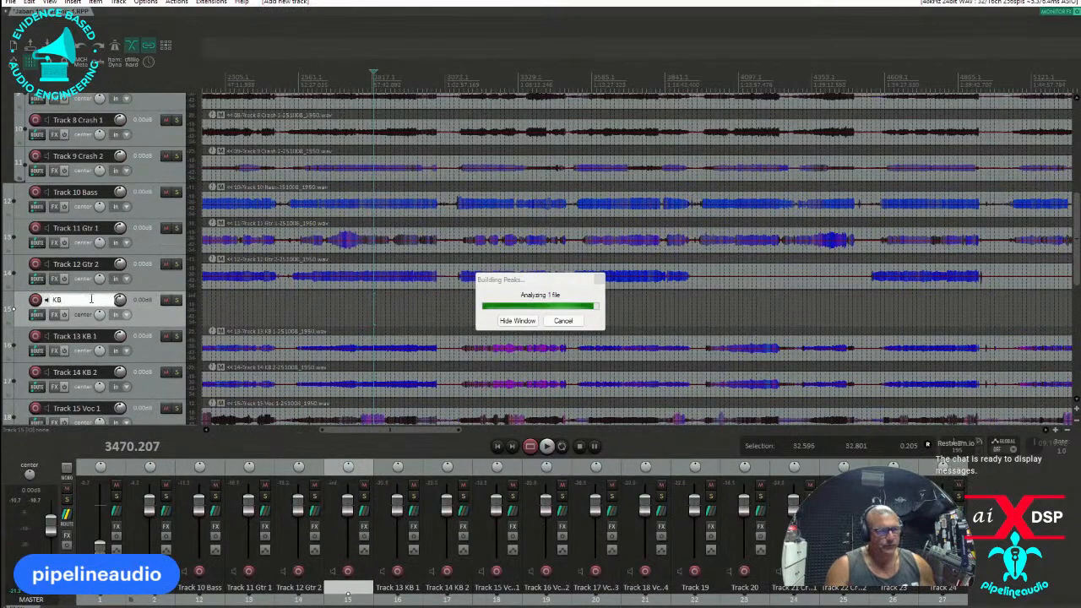
Move Track 13 KB 1 and Track 14 KB 2 into the KB track as a folder.
{"action": "left_click", "coordinate": [144, 351]}
{"action": "scroll", "coordinate": [137, 349], "scroll_direction": "up", "scroll_amount": 1}
{"action": "left_click", "coordinate": [144, 375], "text": "shift"}
{"action": "left_click_drag", "start_coordinate": [143, 375], "coordinate": [160, 317]}
Insert a new track below Track 14 KB 2 and name it Vocals.
{"action": "scroll", "coordinate": [163, 314], "scroll_direction": "down", "scroll_amount": 3}
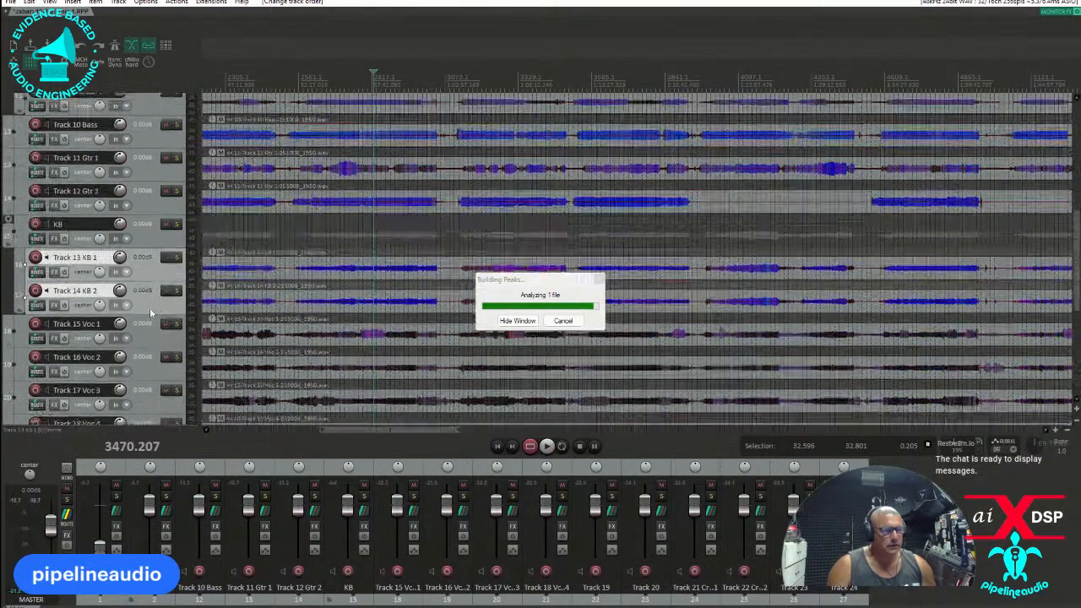
{"action": "left_click", "coordinate": [143, 263]}
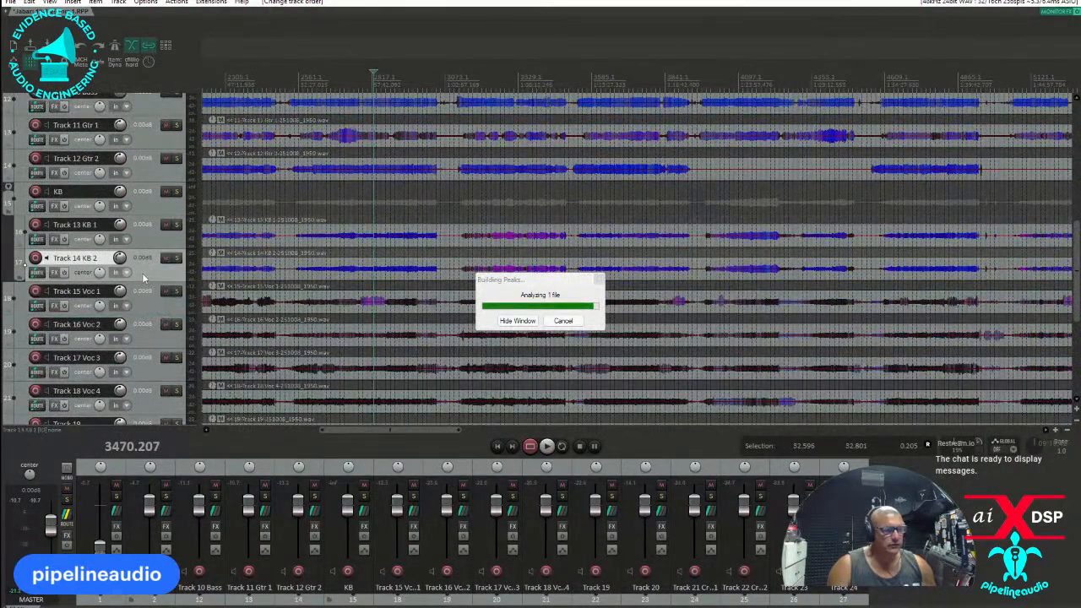
{"action": "right_click", "coordinate": [144, 264]}
{"action": "left_click", "coordinate": [186, 239]}
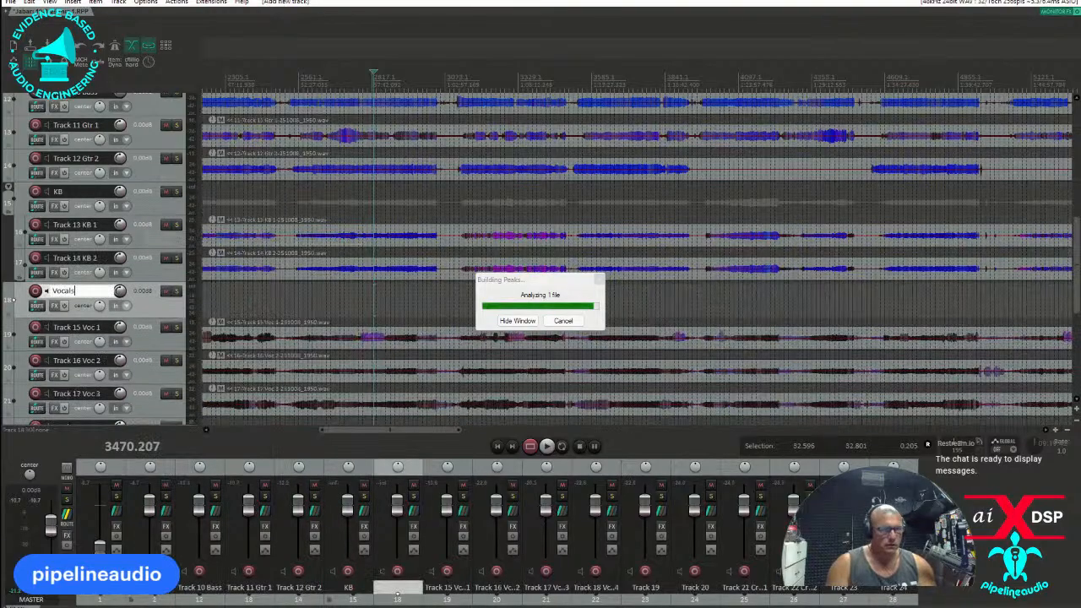
{"action": "key", "text": "Return"}
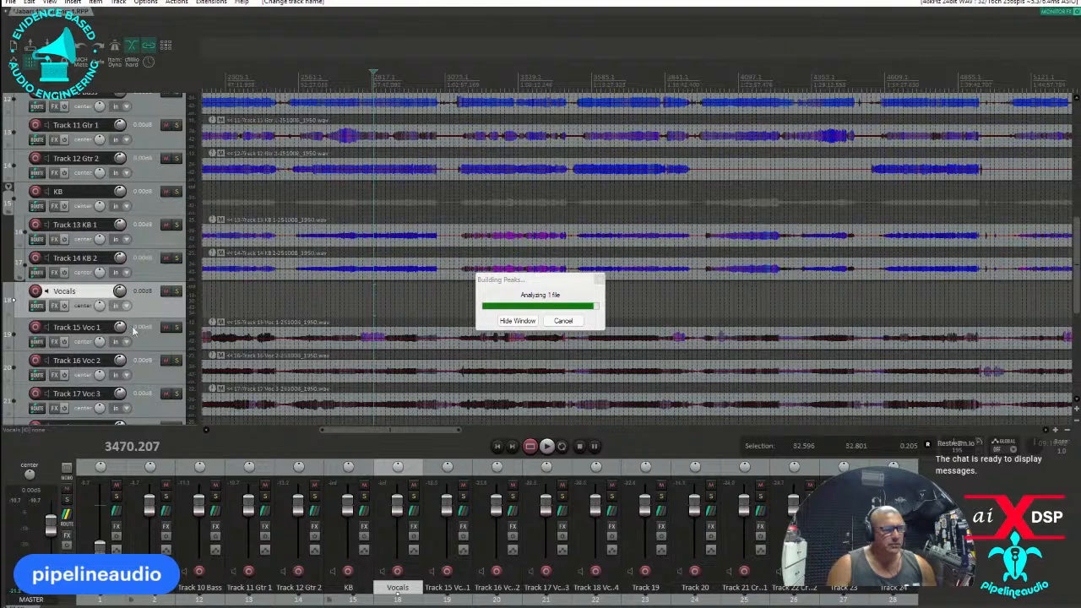
Solo and play Track 15 Voc 1 and rename it Trumpet.
{"action": "left_click", "coordinate": [176, 327]}
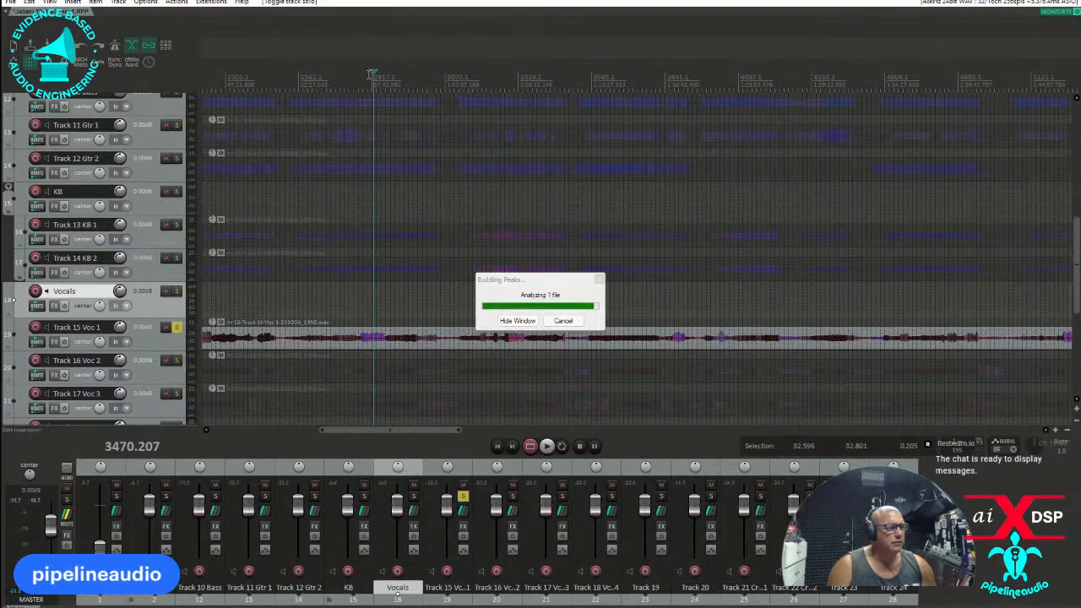
{"action": "key", "text": "space"}
{"action": "double_click", "coordinate": [79, 329]}
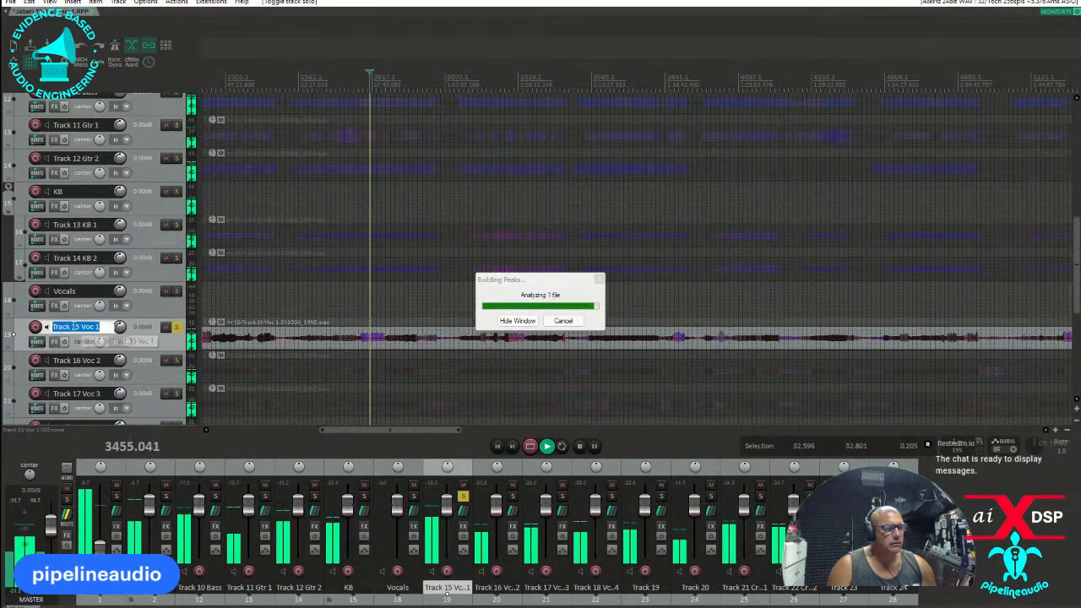
{"action": "type", "text": "Trumpet"}
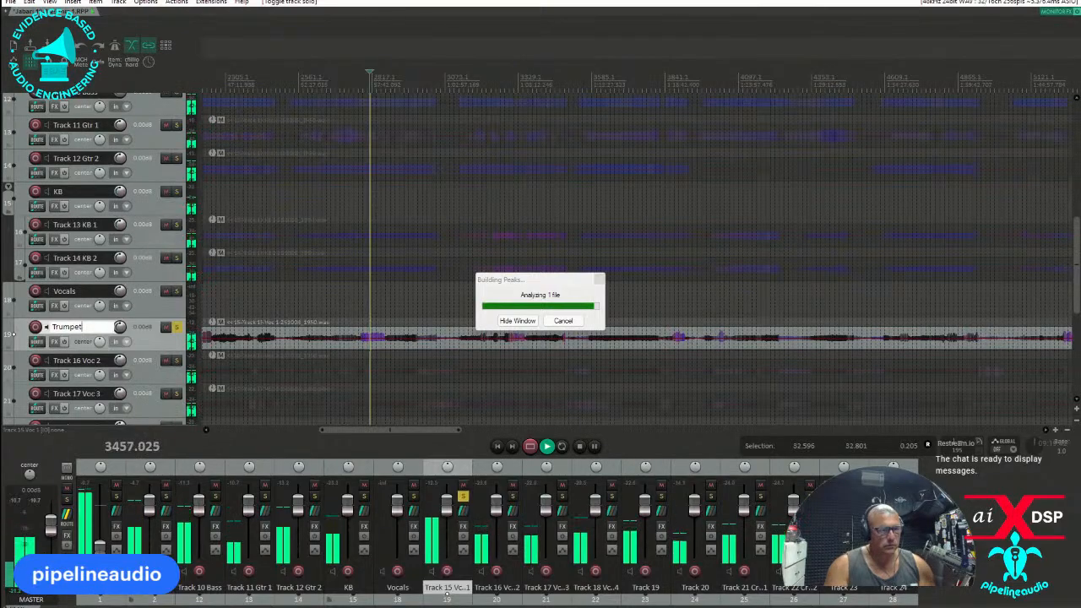
Move the Trumpet track above the Vocals track, stop playback and unsolo Trumpet.
{"action": "left_click_drag", "start_coordinate": [137, 330], "coordinate": [100, 293]}
{"action": "key", "text": "space"}
{"action": "left_click", "coordinate": [177, 291]}
Solo Track 16 Voc 2, listen to it at several points of the recording and rename it with the singer's first name.
{"action": "left_click", "coordinate": [175, 361]}
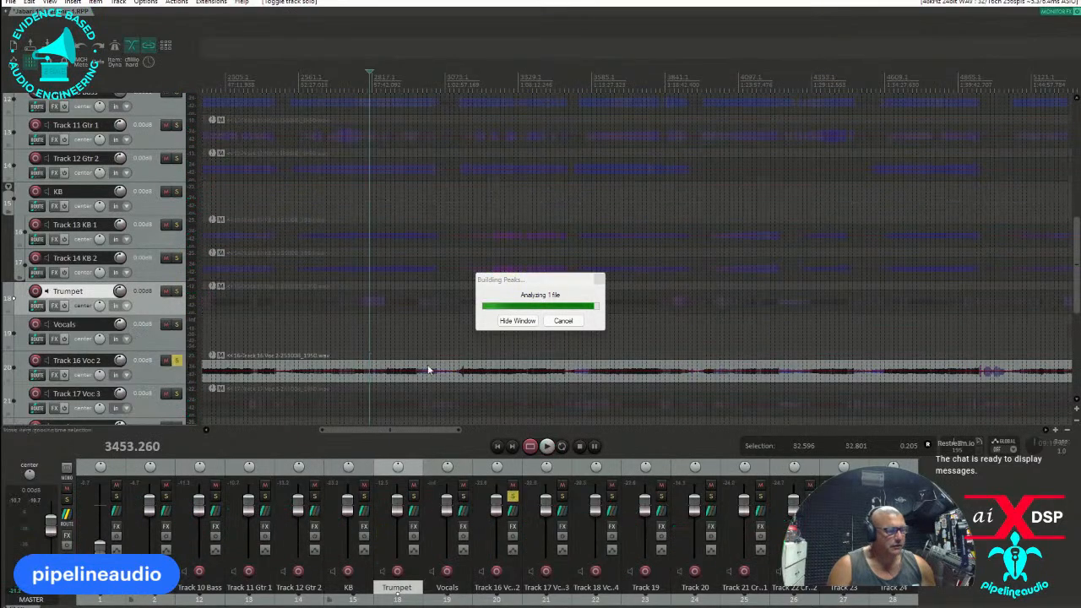
{"action": "left_click", "coordinate": [560, 358]}
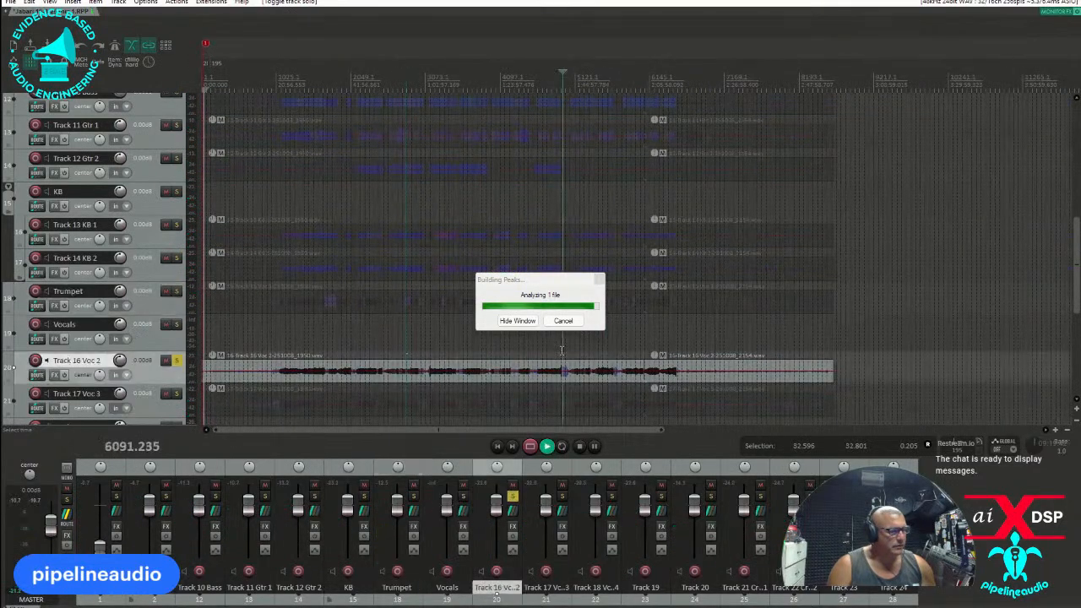
{"action": "key", "text": "space"}
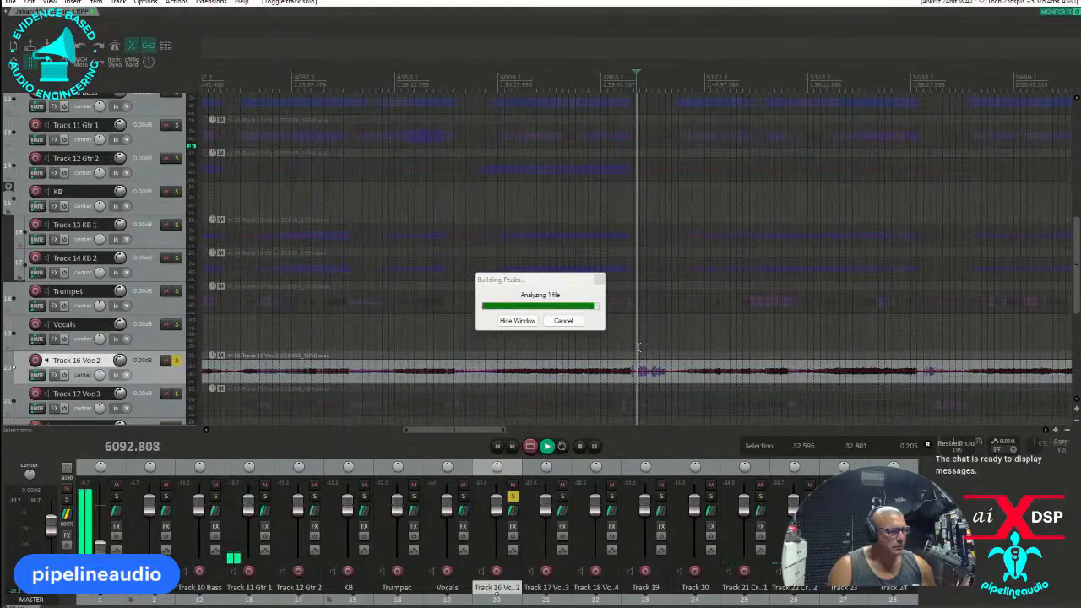
{"action": "left_click", "coordinate": [638, 348]}
{"action": "scroll", "coordinate": [638, 348], "scroll_direction": "up", "scroll_amount": 5}
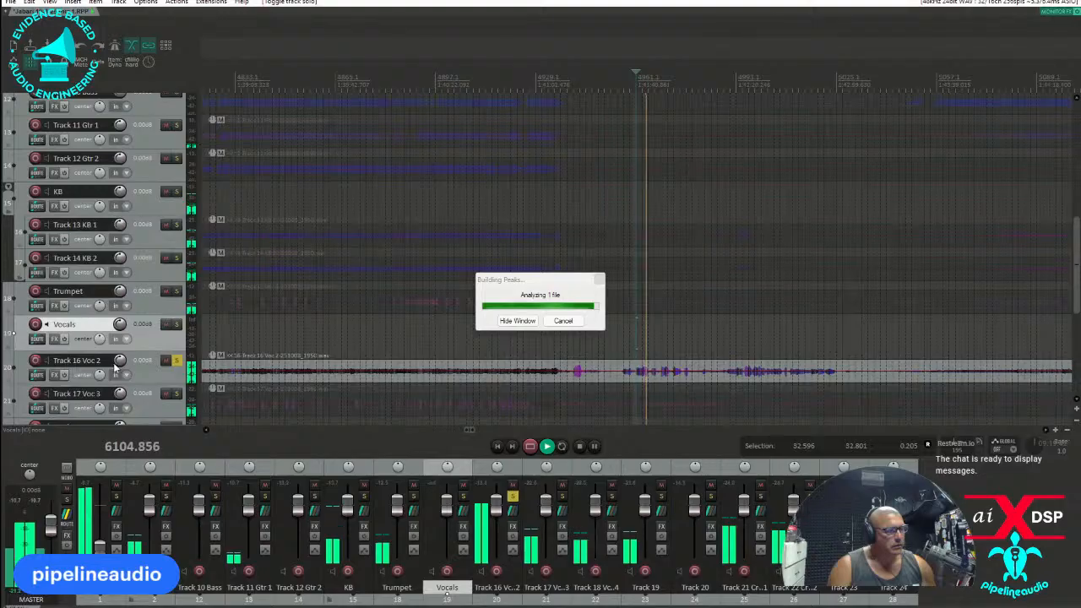
{"action": "left_click", "coordinate": [436, 74]}
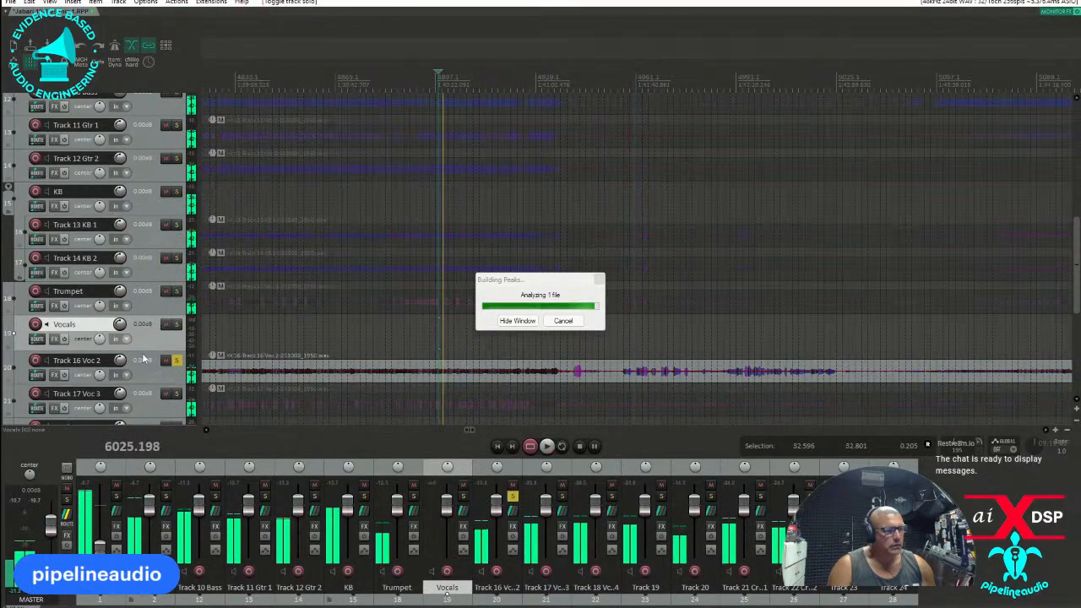
{"action": "key", "text": "space"}
{"action": "double_click", "coordinate": [76, 360]}
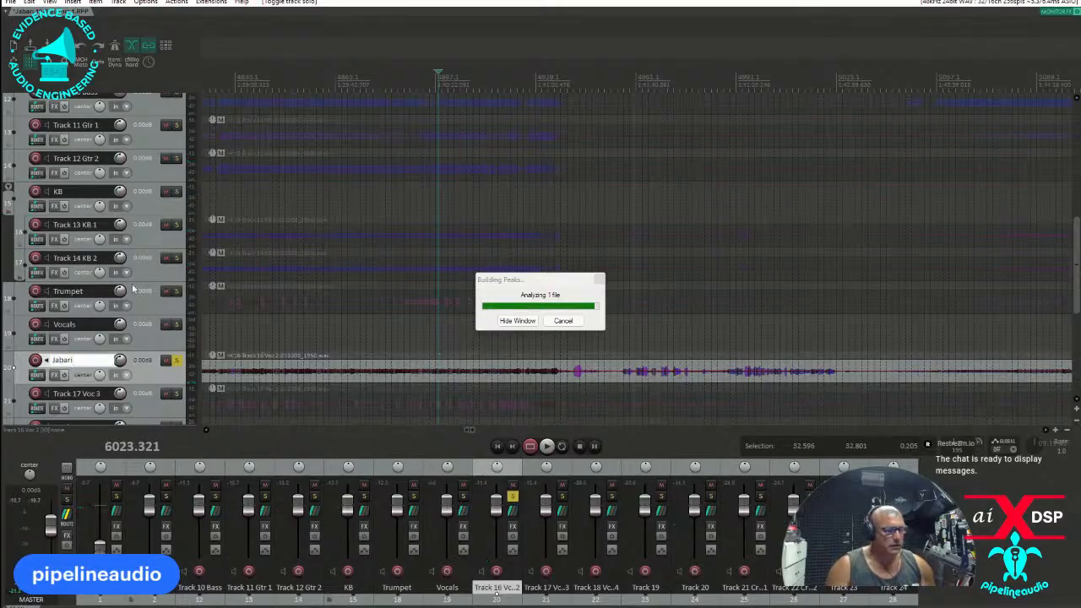
Solo and play Track 17 Voc 3, rename it with the vocalist's name, stop playback and unsolo it.
{"action": "scroll", "coordinate": [167, 329], "scroll_direction": "down", "scroll_amount": 2}
{"action": "left_click", "coordinate": [176, 345]}
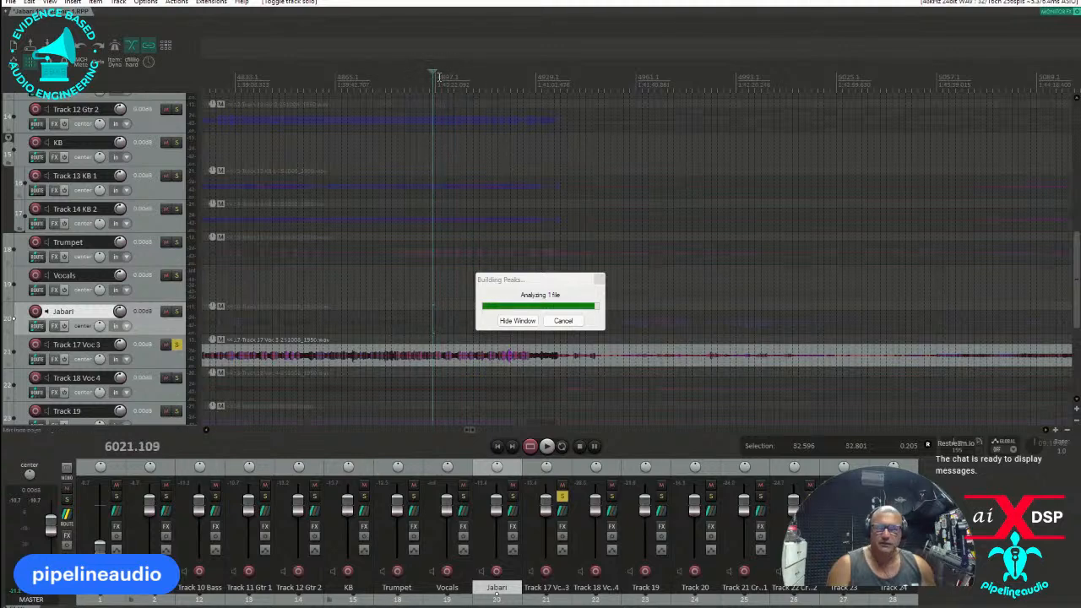
{"action": "key", "text": "space"}
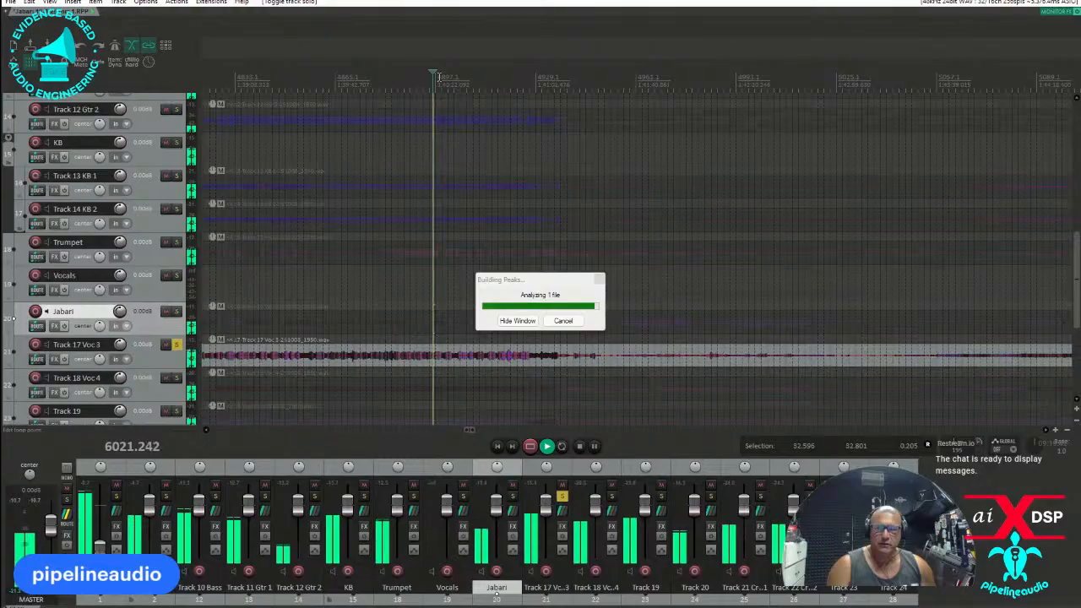
{"action": "double_click", "coordinate": [73, 344]}
{"action": "type", "text": "Kan"}
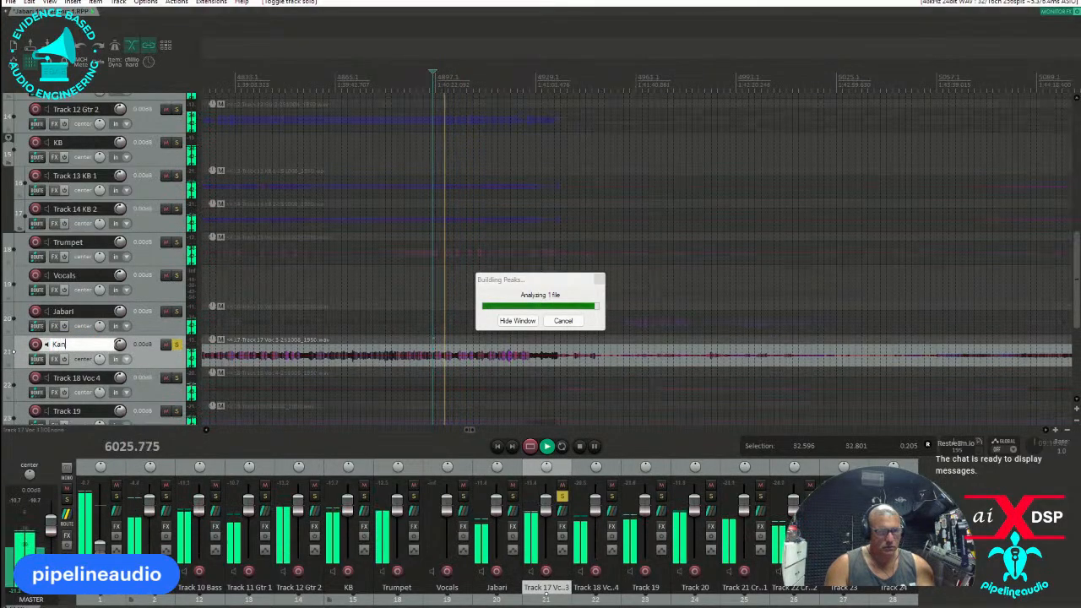
{"action": "key", "text": "BackSpace"}
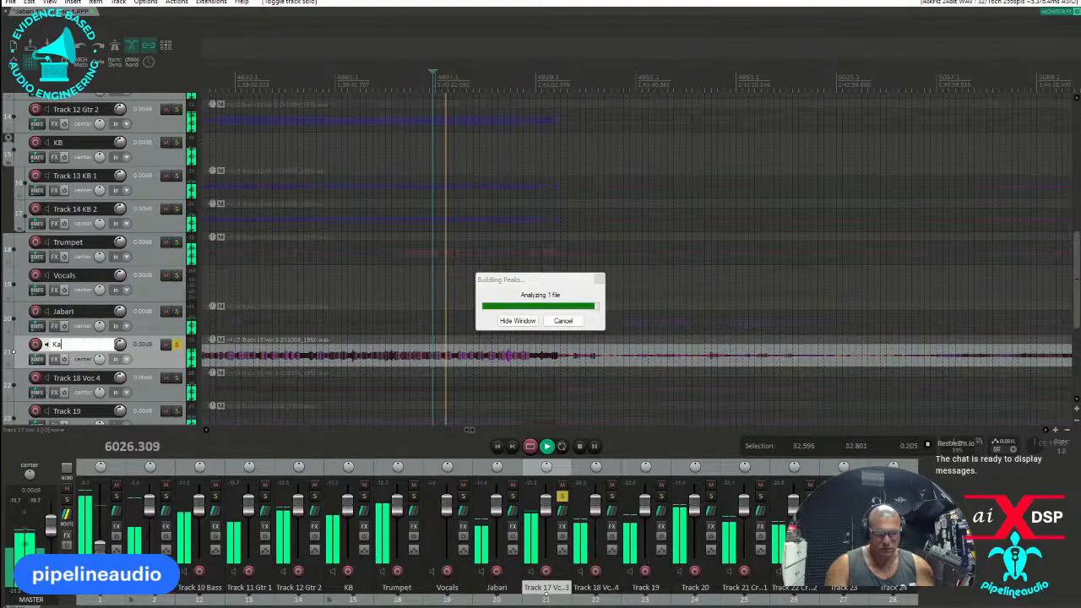
{"action": "type", "text": "hnma"}
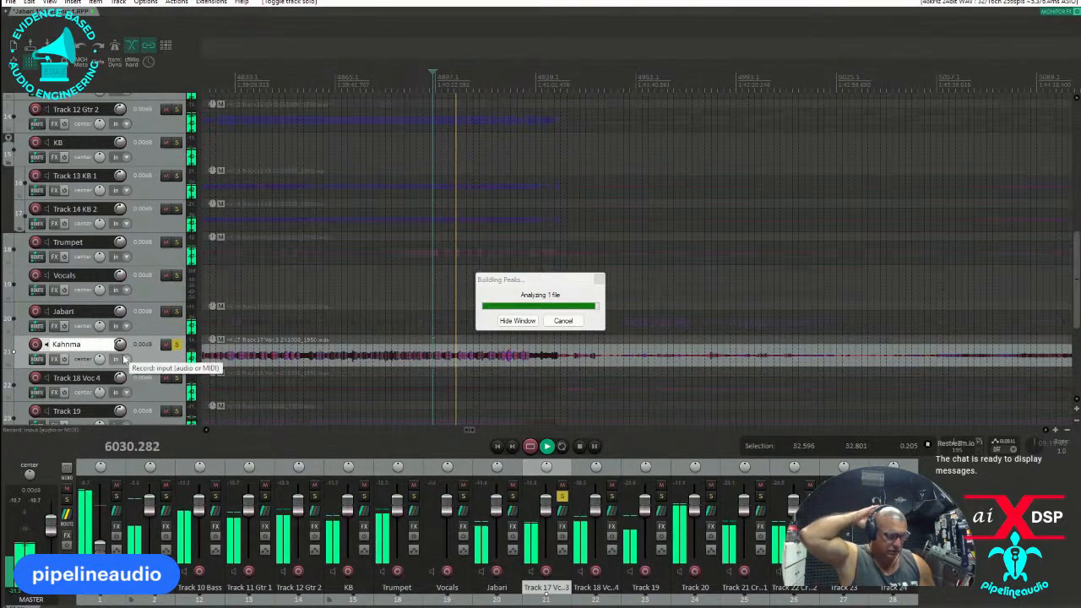
{"action": "key", "text": "Return"}
{"action": "key", "text": "space"}
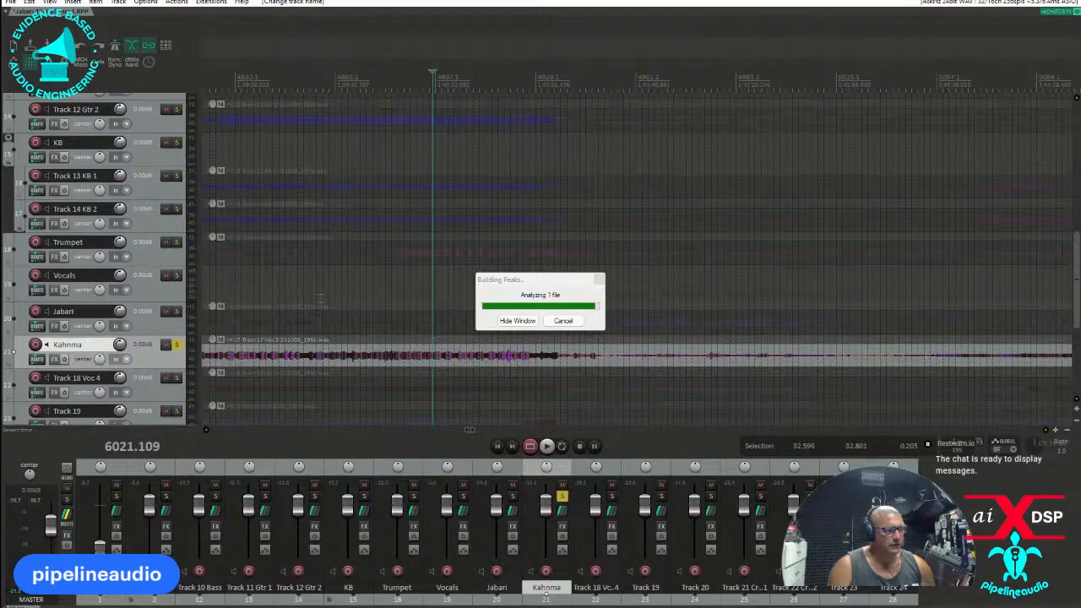
{"action": "left_click", "coordinate": [177, 345]}
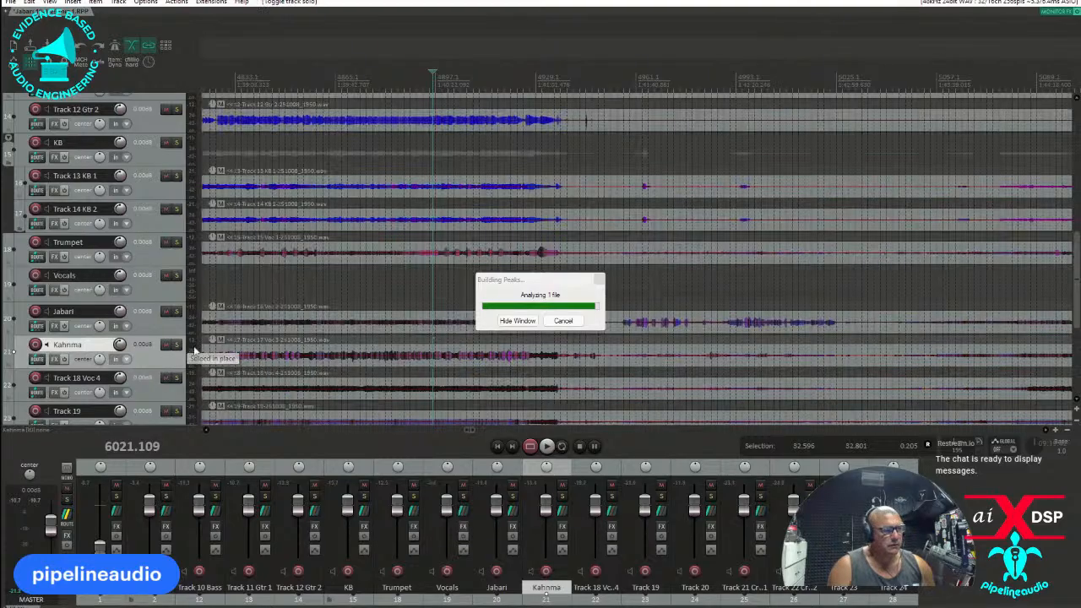
Move the Building Peaks window off the vocal tracks, solo the former Voc 2 track and listen to its loud passage around 1:42.
{"action": "scroll", "coordinate": [454, 321], "scroll_direction": "down", "scroll_amount": 2}
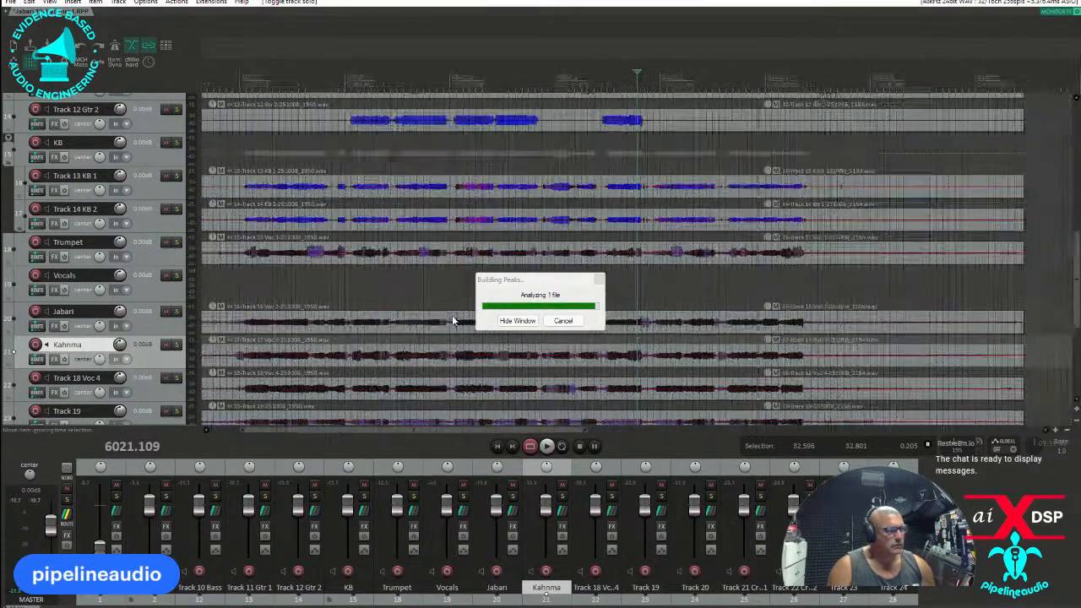
{"action": "left_click_drag", "start_coordinate": [540, 287], "coordinate": [410, 198]}
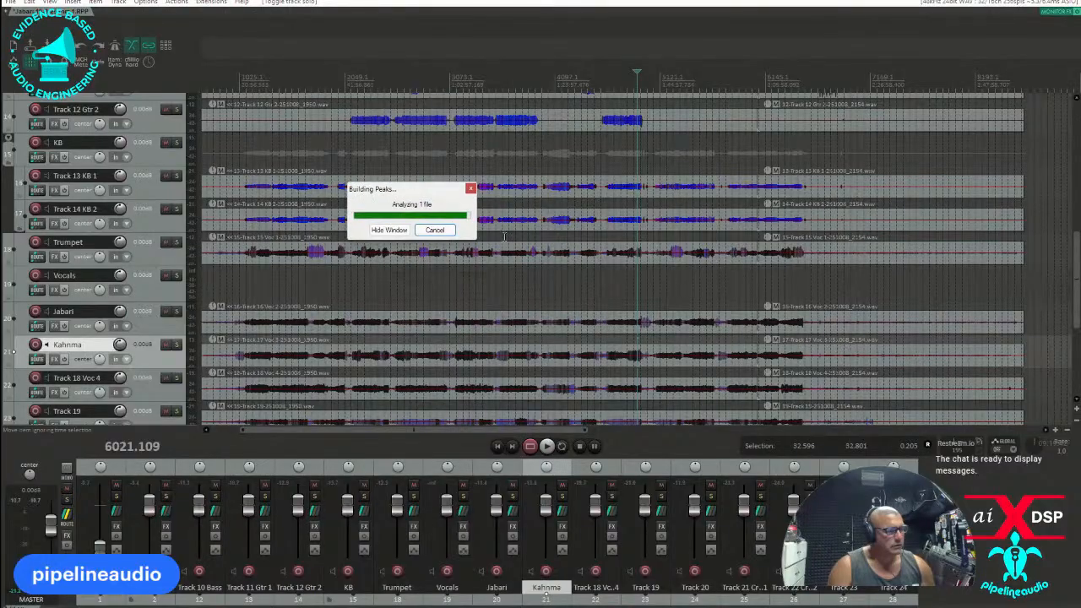
{"action": "left_click", "coordinate": [176, 311]}
{"action": "left_click", "coordinate": [645, 306]}
{"action": "scroll", "coordinate": [657, 298], "scroll_direction": "up", "scroll_amount": 5}
{"action": "key", "text": "space"}
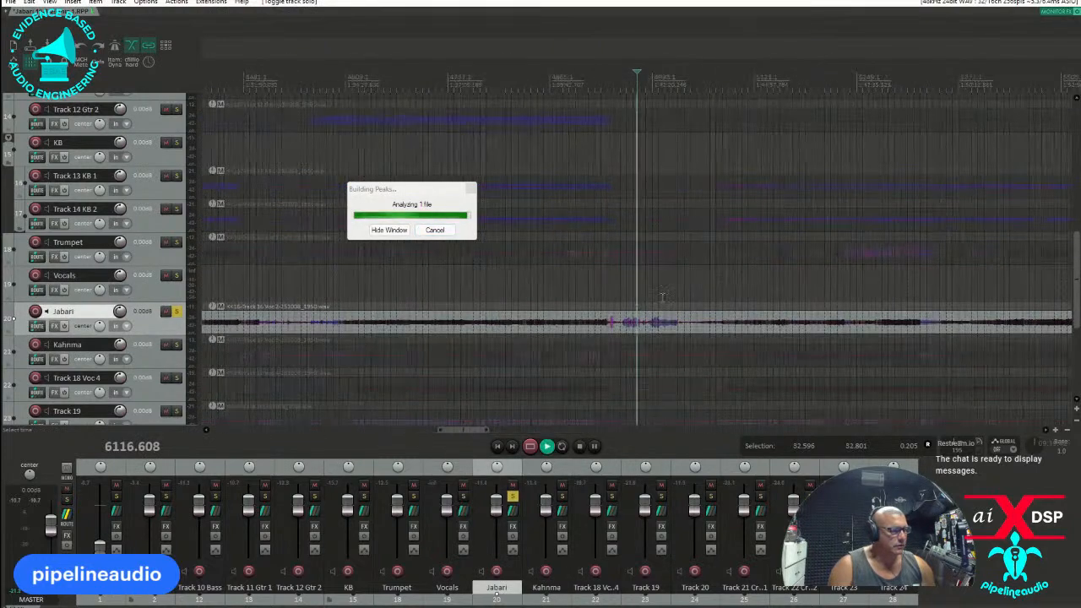
{"action": "left_click", "coordinate": [650, 292]}
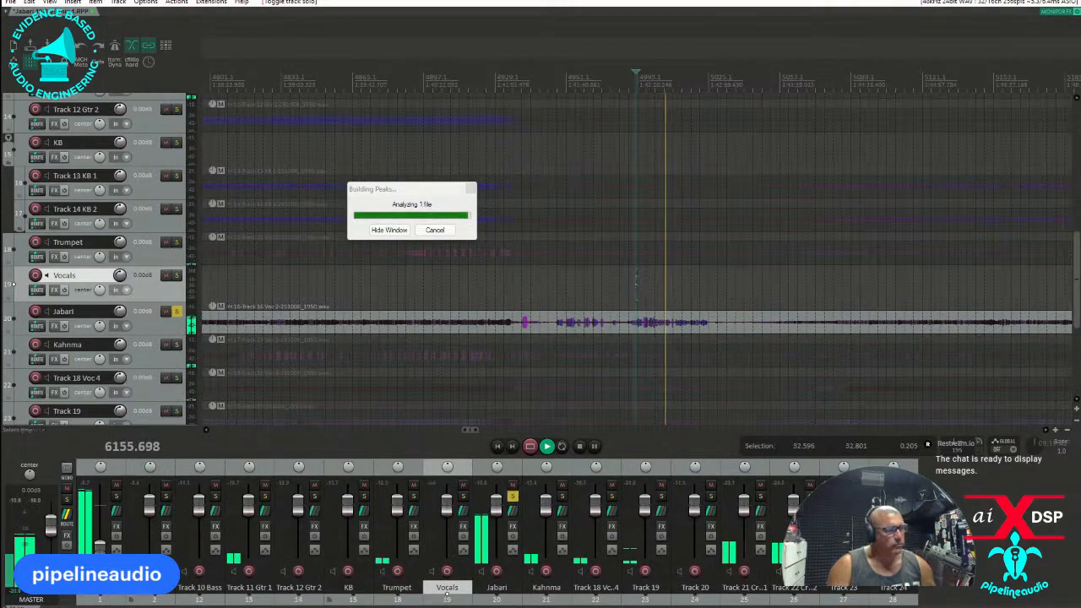
{"action": "scroll", "coordinate": [689, 297], "scroll_direction": "up", "scroll_amount": 3}
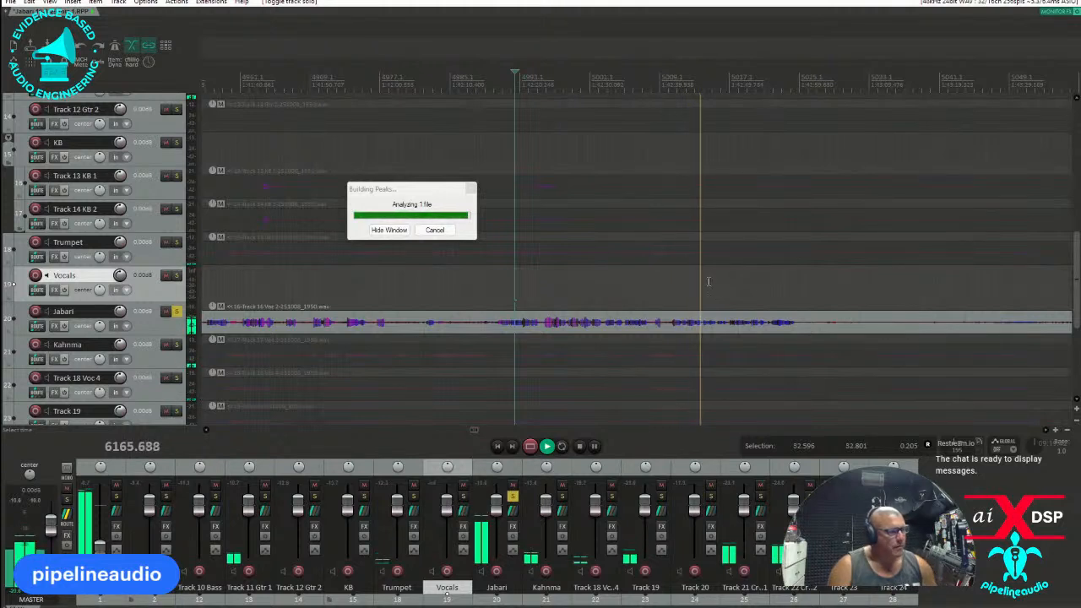
{"action": "left_click", "coordinate": [732, 300]}
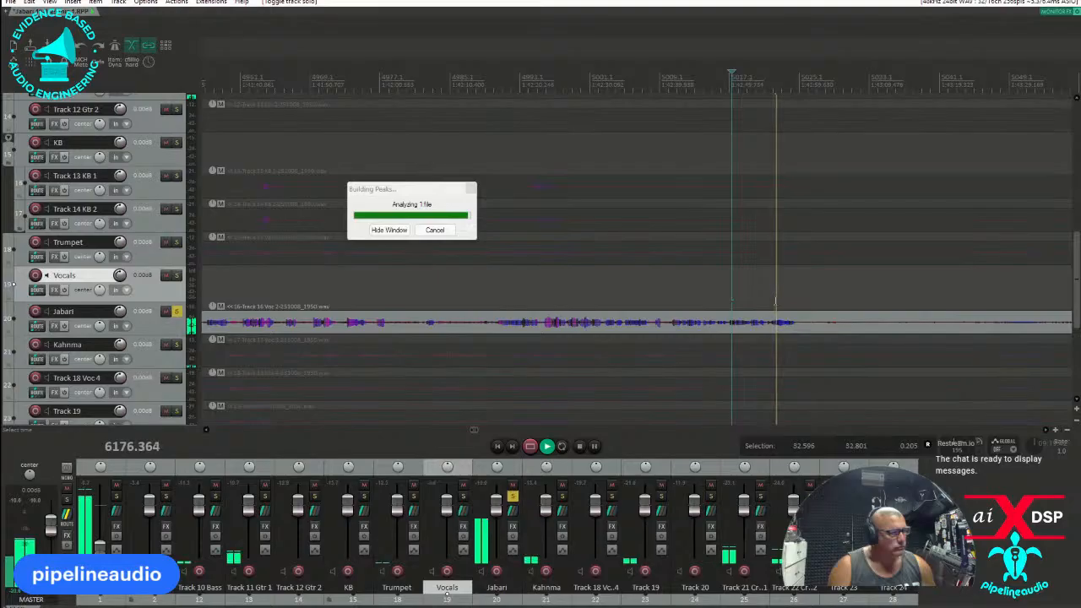
Listen to the soloed former Voc 2 track at several points of its speech passage around 1:56.
{"action": "scroll", "coordinate": [775, 296], "scroll_direction": "down", "scroll_amount": 3}
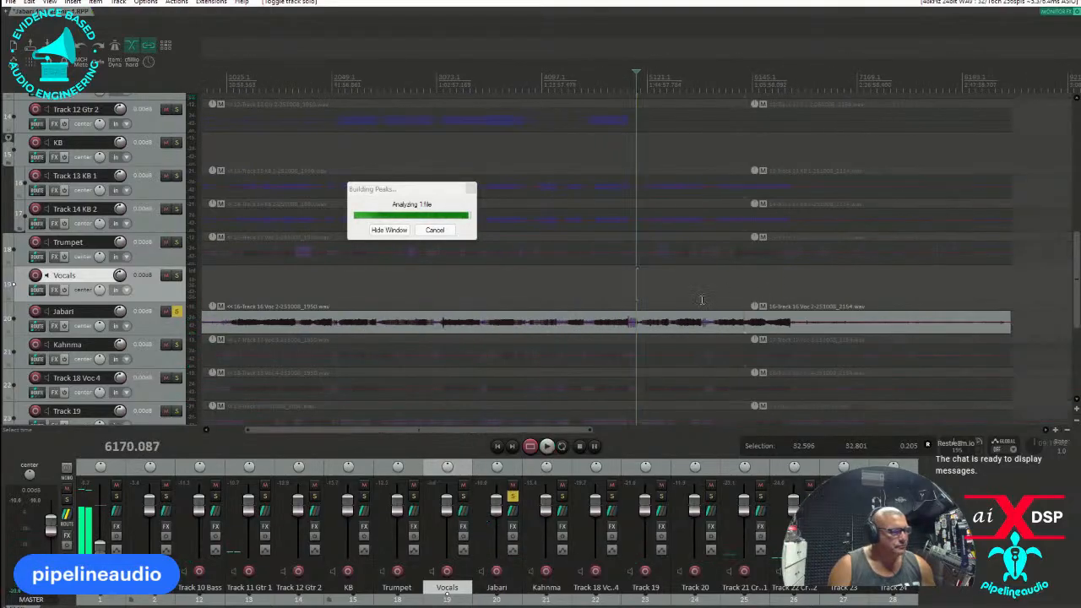
{"action": "scroll", "coordinate": [705, 300], "scroll_direction": "up", "scroll_amount": 3}
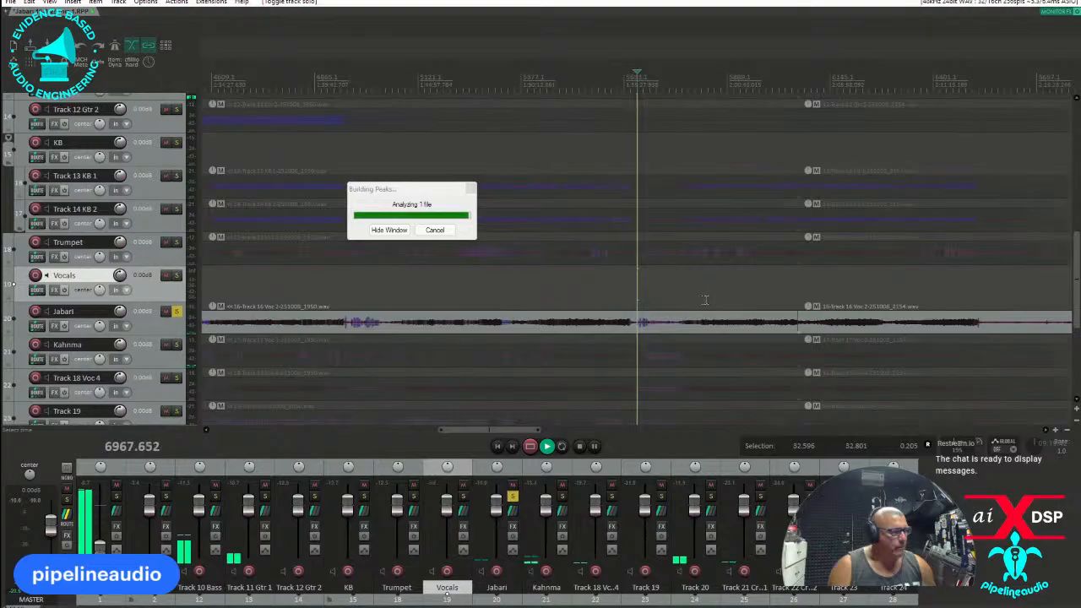
{"action": "left_click", "coordinate": [642, 303]}
{"action": "scroll", "coordinate": [640, 303], "scroll_direction": "up", "scroll_amount": 3}
{"action": "left_click", "coordinate": [621, 304]}
{"action": "left_click", "coordinate": [615, 303]}
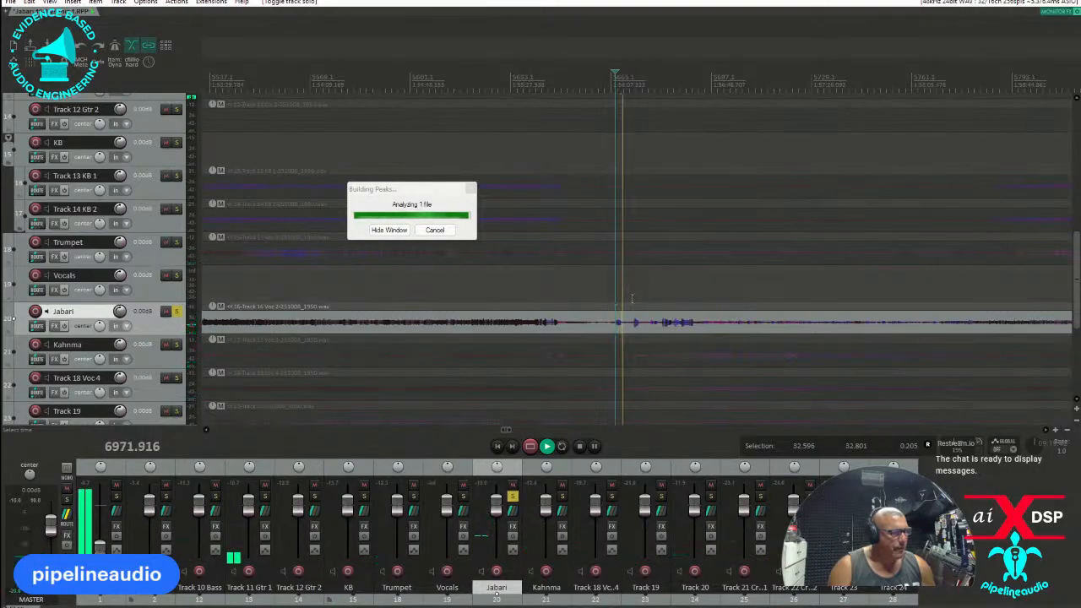
{"action": "left_click", "coordinate": [632, 300]}
{"action": "scroll", "coordinate": [633, 301], "scroll_direction": "up", "scroll_amount": 3}
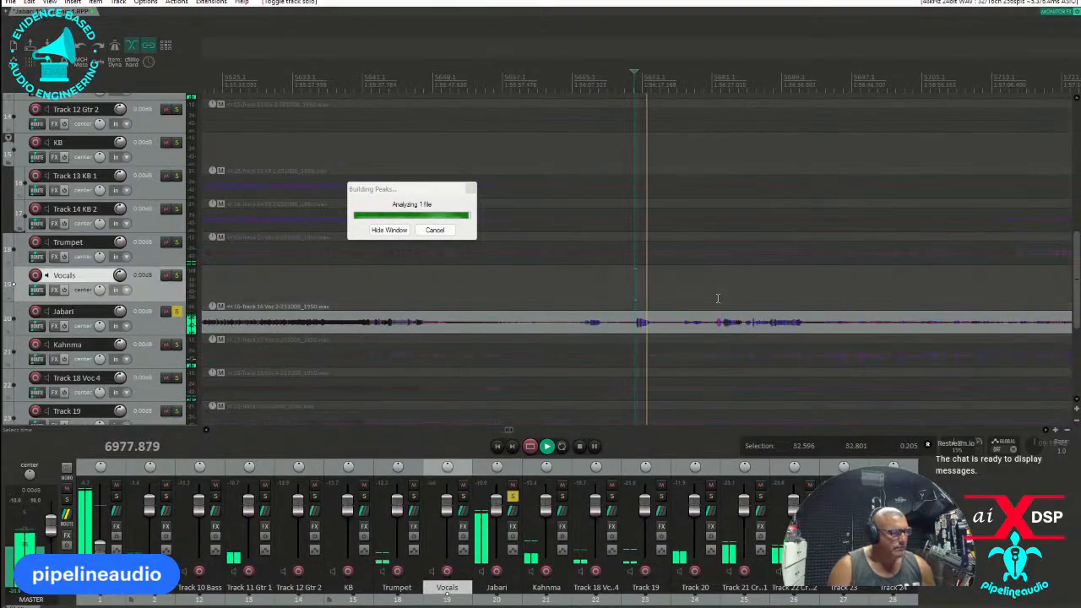
{"action": "left_click", "coordinate": [719, 299]}
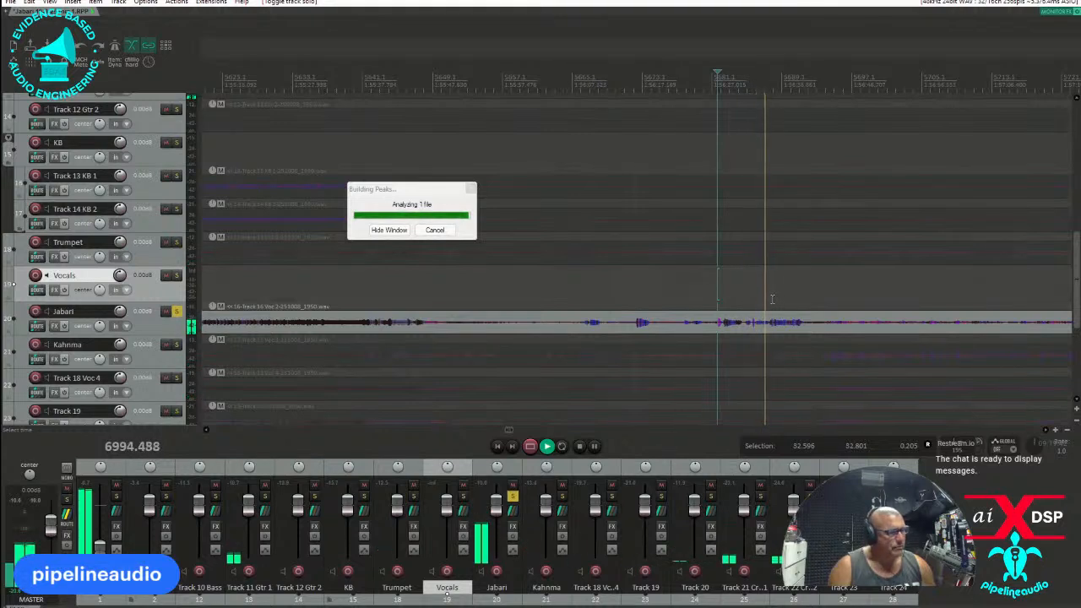
Listen to the soloed former Voc 2 track at earlier points of the recording, stop playback and unsolo it.
{"action": "scroll", "coordinate": [773, 298], "scroll_direction": "down", "scroll_amount": 2}
{"action": "scroll", "coordinate": [777, 299], "scroll_direction": "down", "scroll_amount": 4}
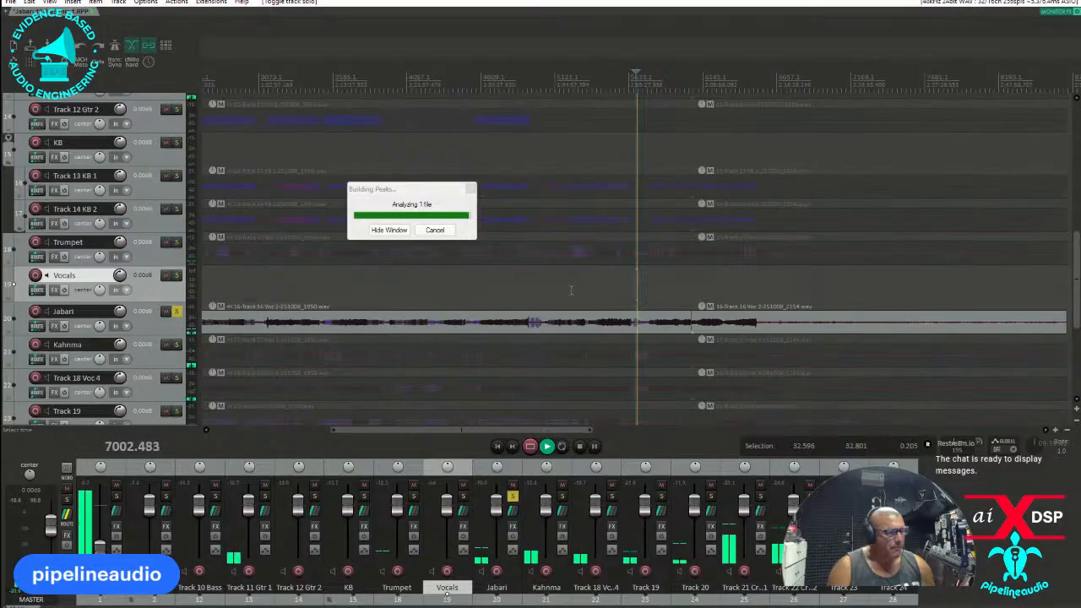
{"action": "left_click", "coordinate": [474, 304]}
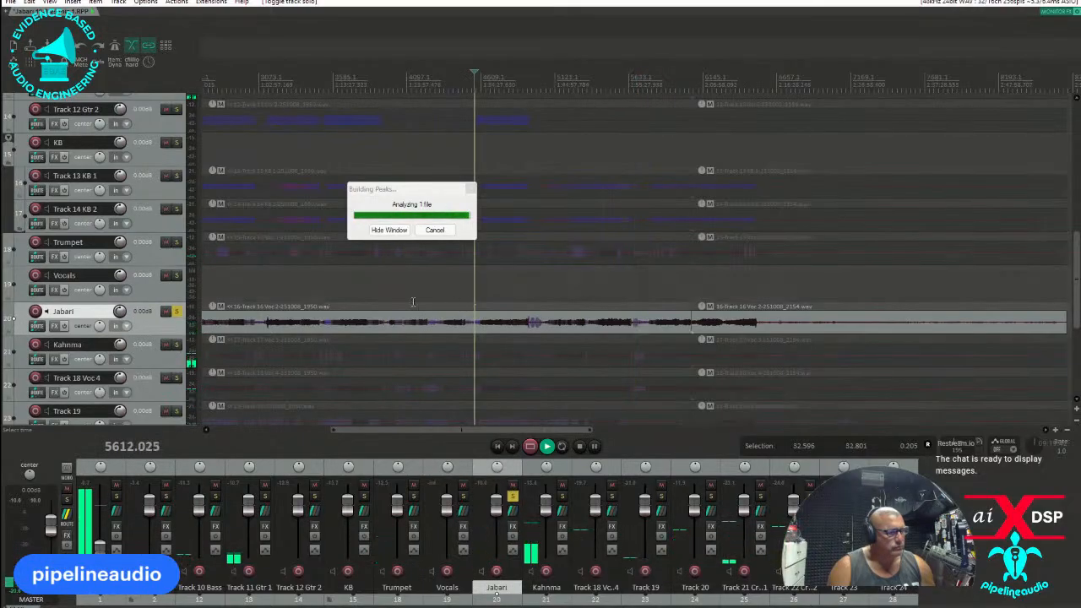
{"action": "left_click", "coordinate": [323, 298]}
{"action": "left_click", "coordinate": [255, 300]}
{"action": "scroll", "coordinate": [394, 300], "scroll_direction": "down", "scroll_amount": 4}
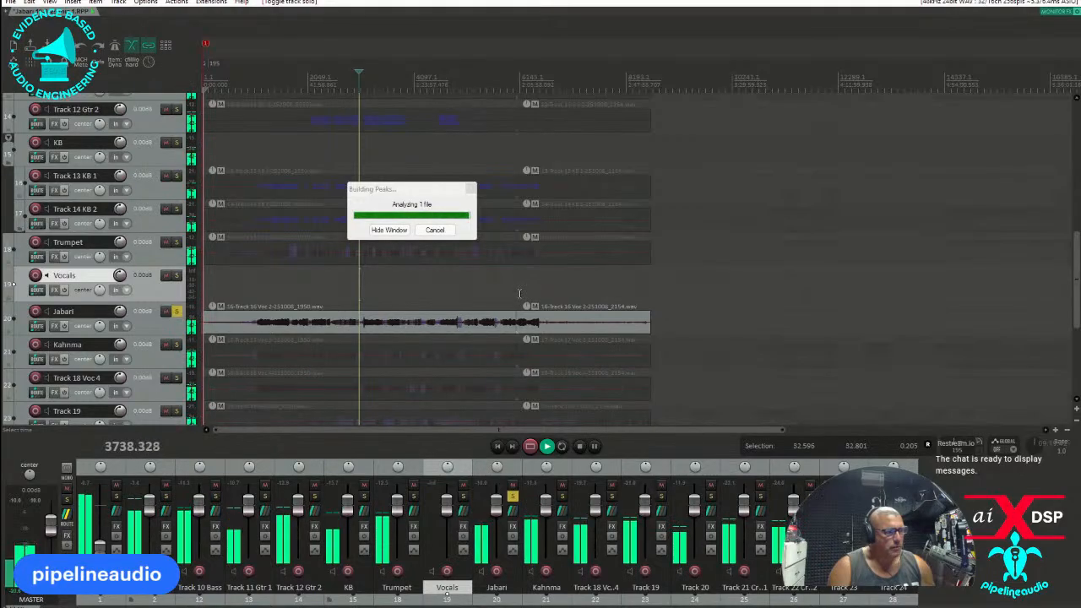
{"action": "left_click", "coordinate": [177, 311]}
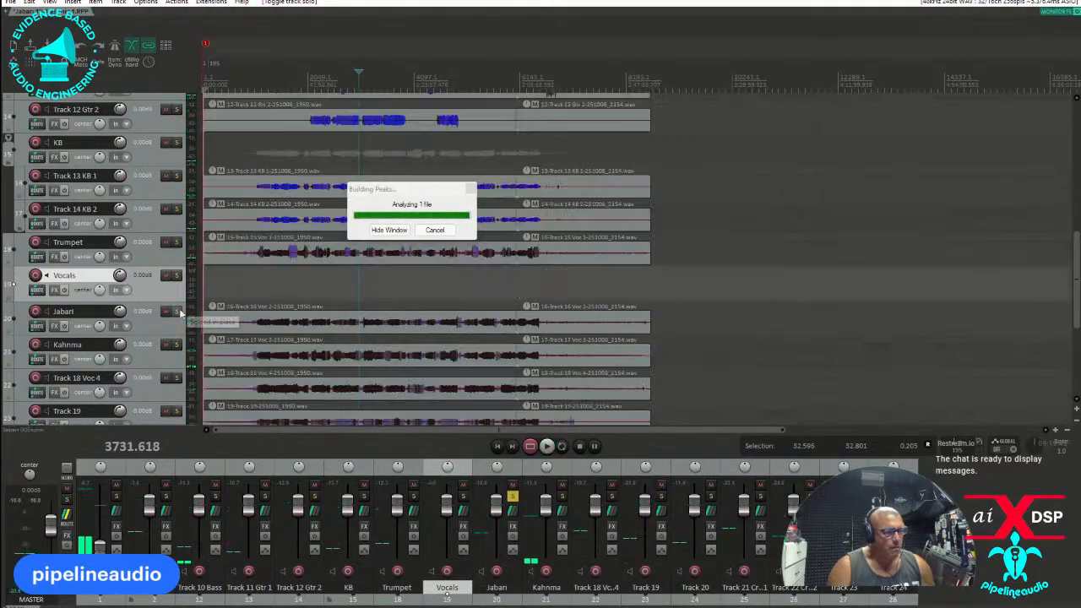
Solo the former Voc 3 track and listen to its beginning and its passage around 42:00.
{"action": "left_click", "coordinate": [176, 344]}
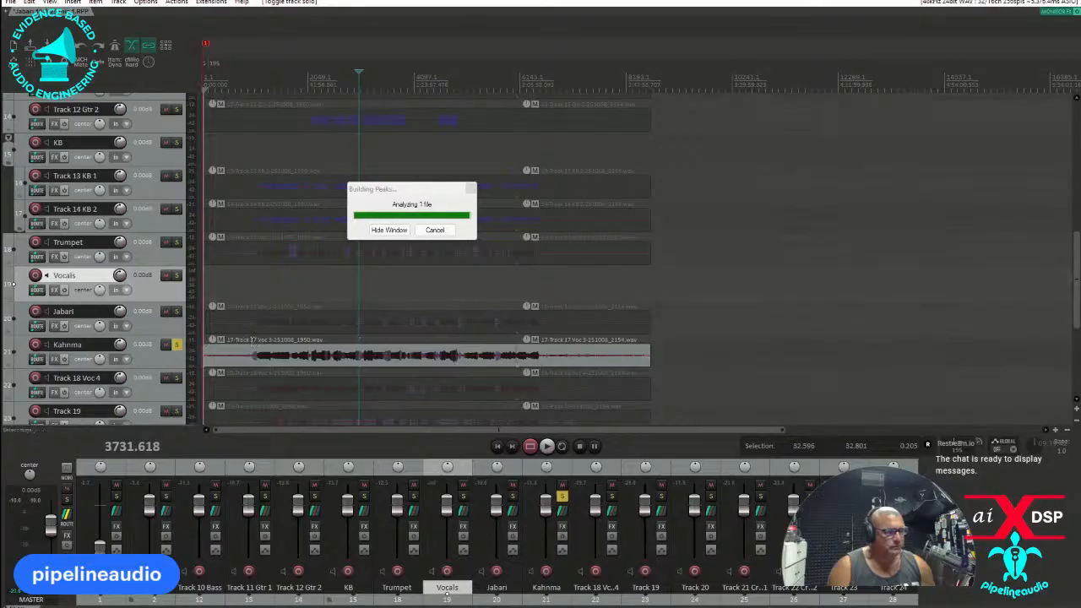
{"action": "left_click", "coordinate": [255, 341]}
{"action": "key", "text": "space"}
{"action": "scroll", "coordinate": [255, 341], "scroll_direction": "up", "scroll_amount": 3}
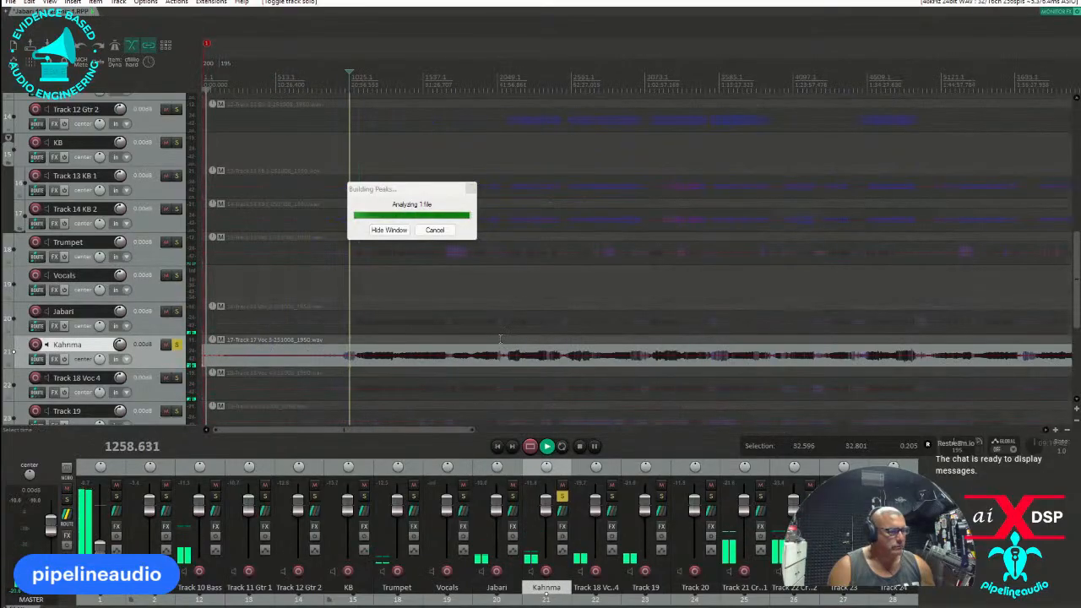
{"action": "left_click", "coordinate": [500, 338]}
{"action": "scroll", "coordinate": [502, 338], "scroll_direction": "up", "scroll_amount": 4}
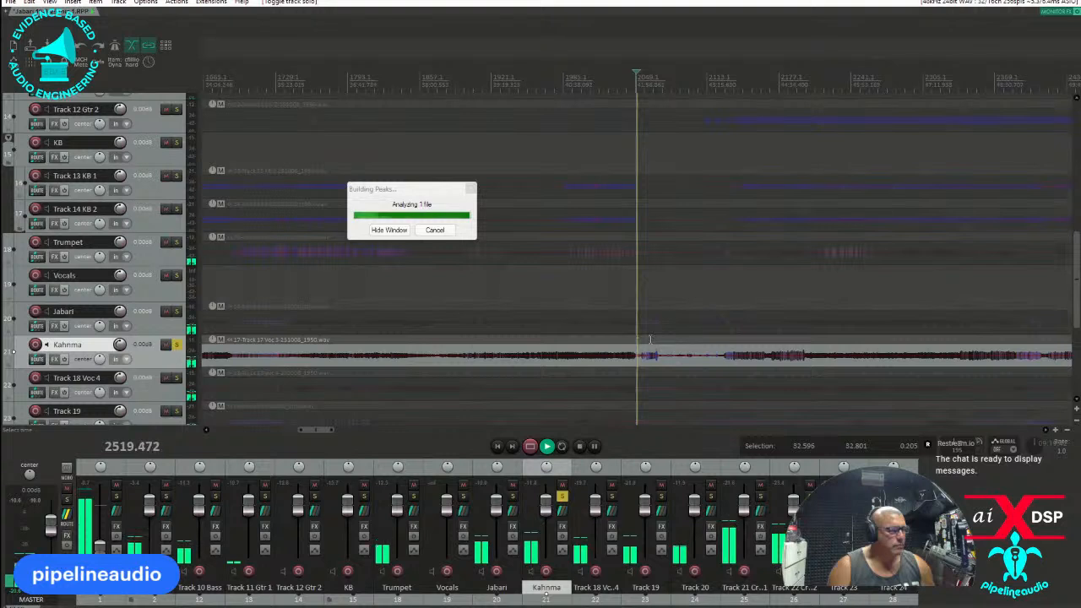
{"action": "scroll", "coordinate": [647, 340], "scroll_direction": "up", "scroll_amount": 3}
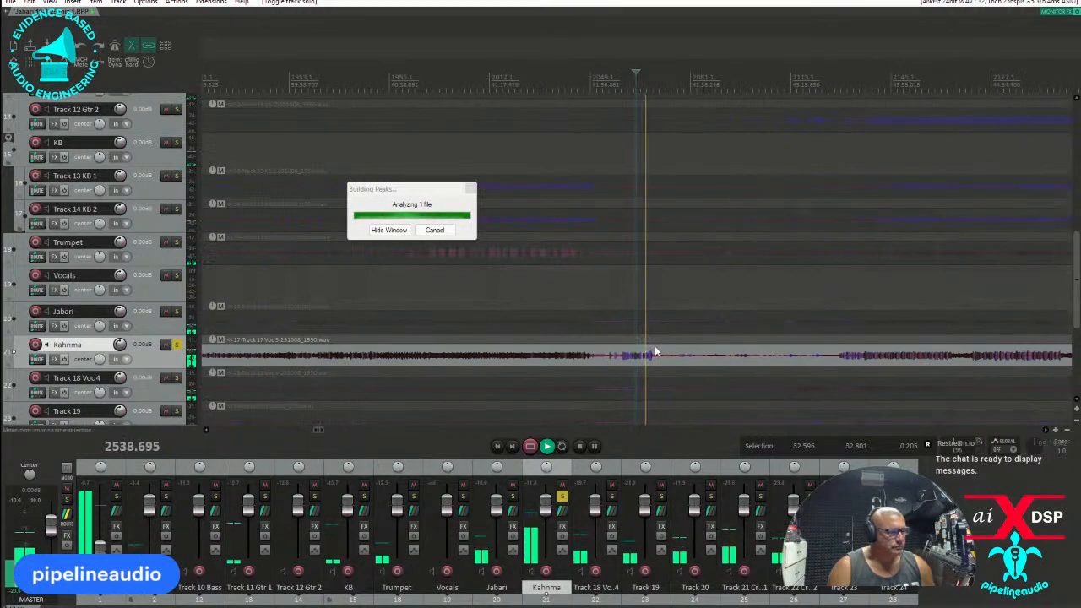
Listen to the soloed former Voc 3 track from around 43:40.
{"action": "left_click", "coordinate": [850, 337]}
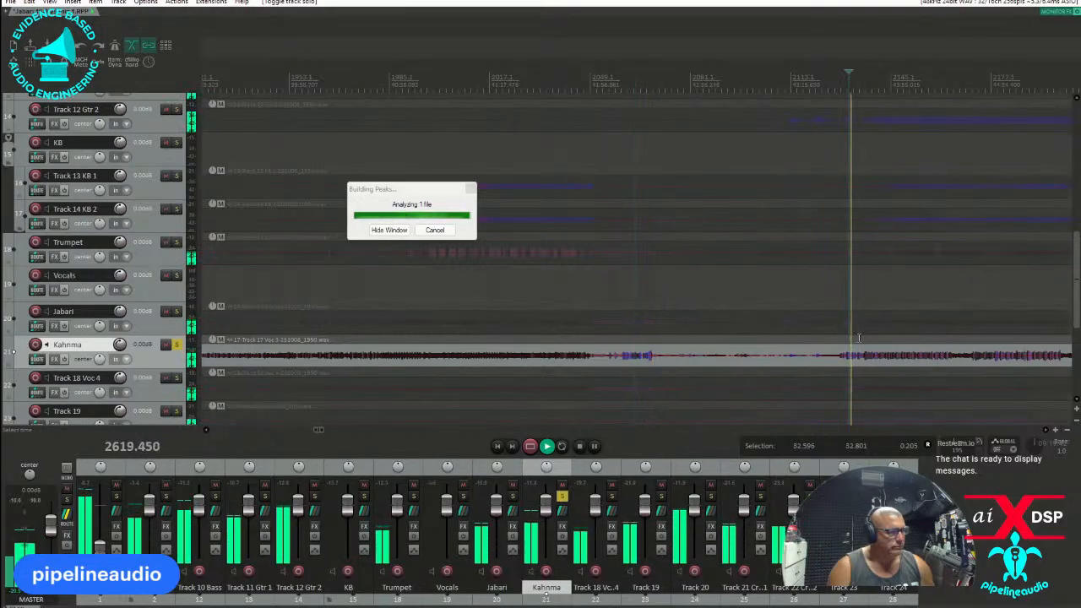
{"action": "left_click", "coordinate": [858, 337]}
{"action": "scroll", "coordinate": [854, 337], "scroll_direction": "down", "scroll_amount": 3}
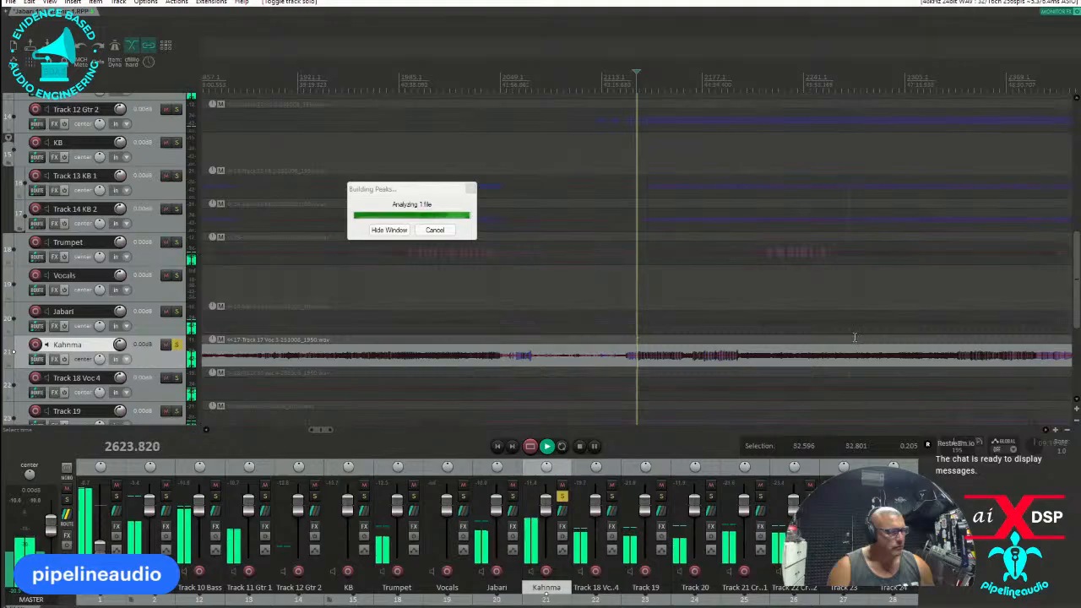
{"action": "scroll", "coordinate": [849, 337], "scroll_direction": "down", "scroll_amount": 3}
{"action": "scroll", "coordinate": [815, 338], "scroll_direction": "down", "scroll_amount": 2}
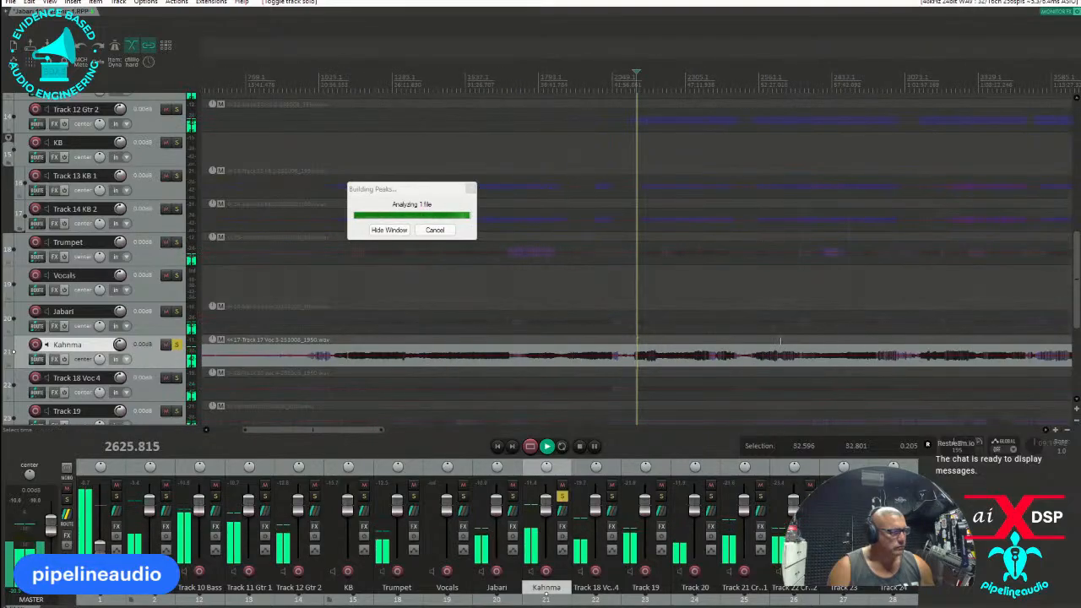
Listen to the soloed former Voc 3 track at several points between about 49:00 and 1:03:00.
{"action": "left_click", "coordinate": [708, 339]}
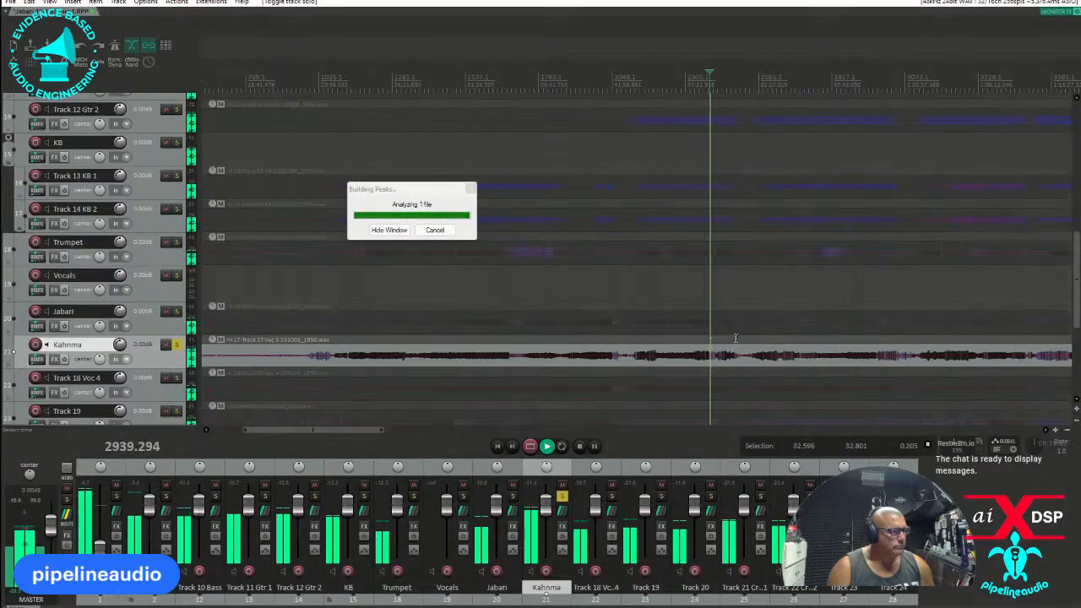
{"action": "left_click", "coordinate": [735, 338]}
{"action": "left_click", "coordinate": [892, 338]}
{"action": "left_click", "coordinate": [662, 336]}
{"action": "left_click", "coordinate": [666, 336]}
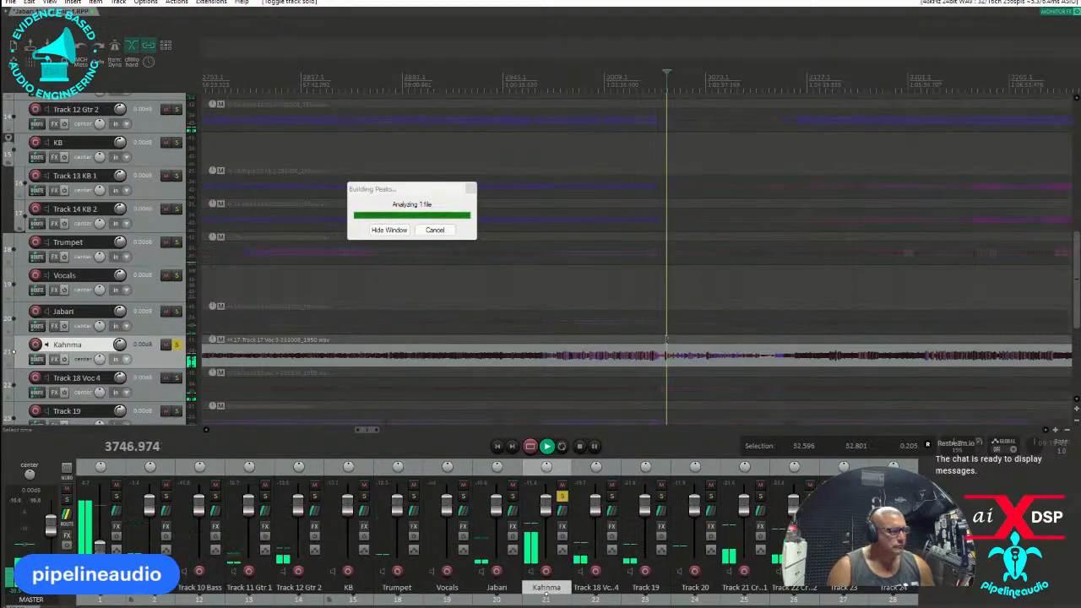
{"action": "left_click", "coordinate": [664, 340]}
{"action": "scroll", "coordinate": [664, 339], "scroll_direction": "up", "scroll_amount": 2}
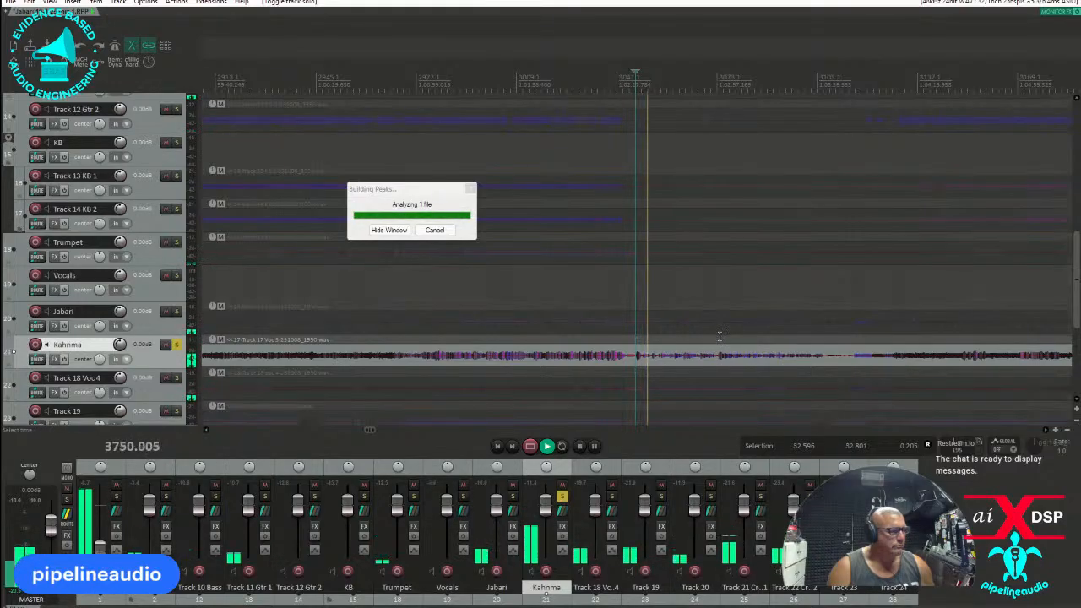
{"action": "left_click", "coordinate": [717, 340]}
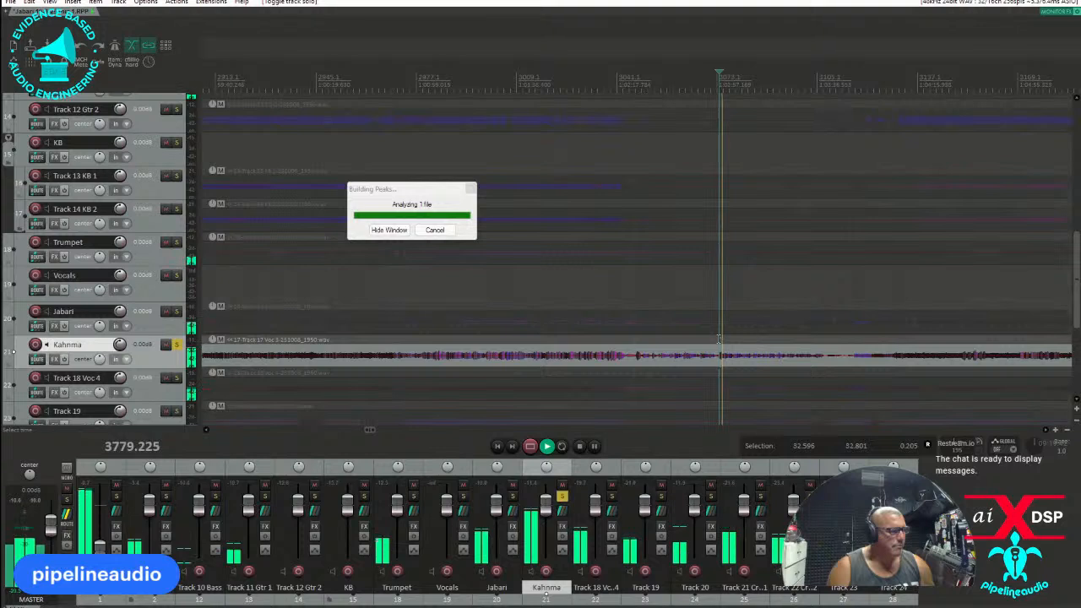
Add a marker at about 1:03:00 and shift it slightly earlier, to where the passage begins.
{"action": "scroll", "coordinate": [734, 358], "scroll_direction": "down", "scroll_amount": 2}
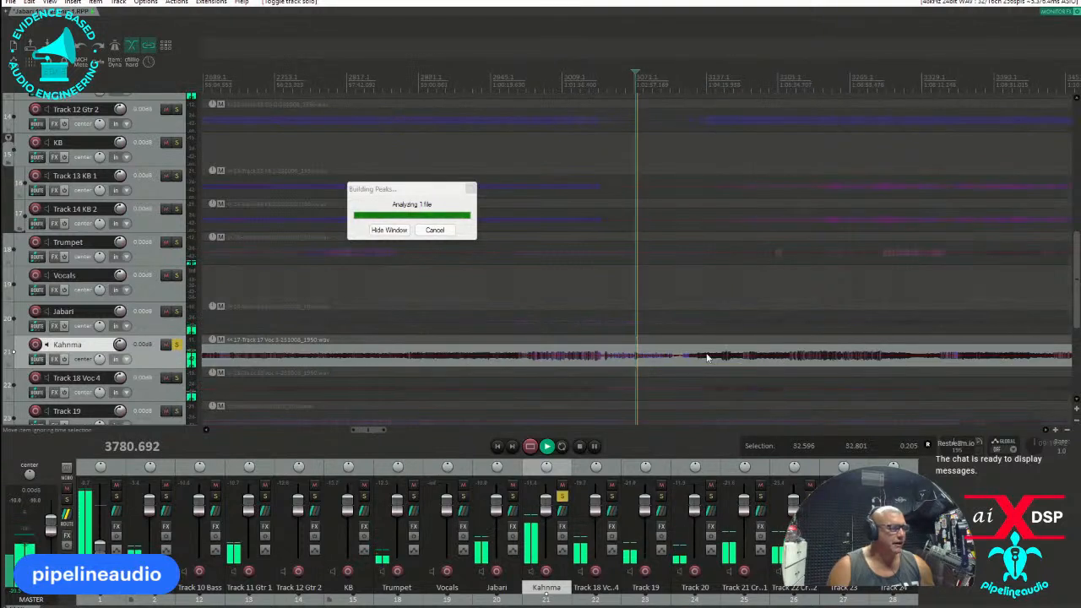
{"action": "left_click", "coordinate": [633, 363]}
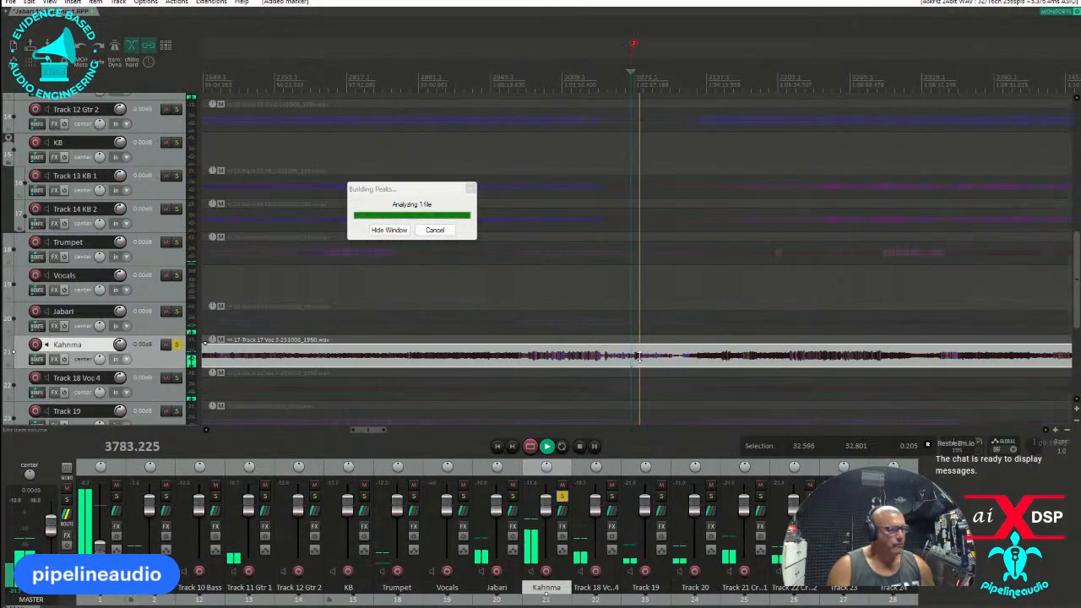
{"action": "left_click_drag", "start_coordinate": [634, 45], "coordinate": [630, 44]}
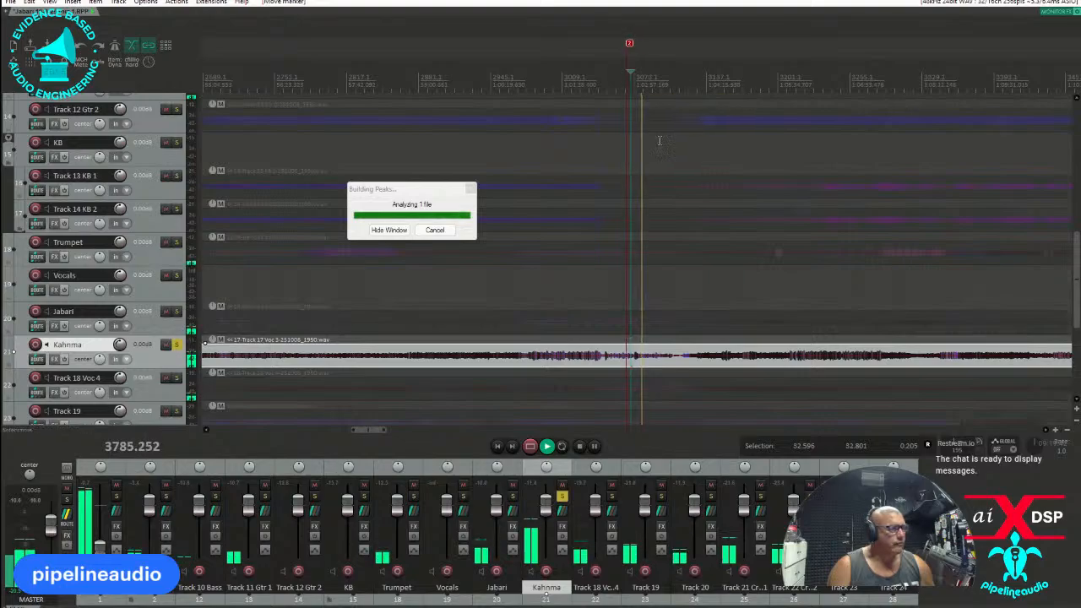
Listen to the soloed former Voc 3 track at several points between about 1:04:00 and 1:04:35.
{"action": "left_click", "coordinate": [684, 73]}
{"action": "left_click", "coordinate": [692, 73]}
{"action": "left_click", "coordinate": [695, 71]}
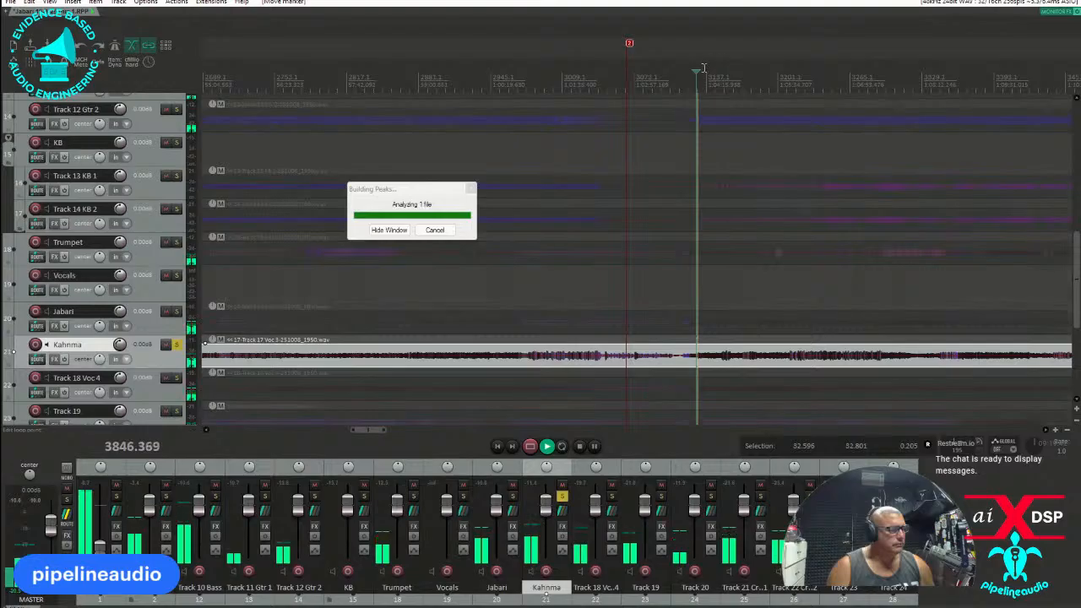
{"action": "left_click", "coordinate": [712, 72]}
{"action": "left_click", "coordinate": [717, 73]}
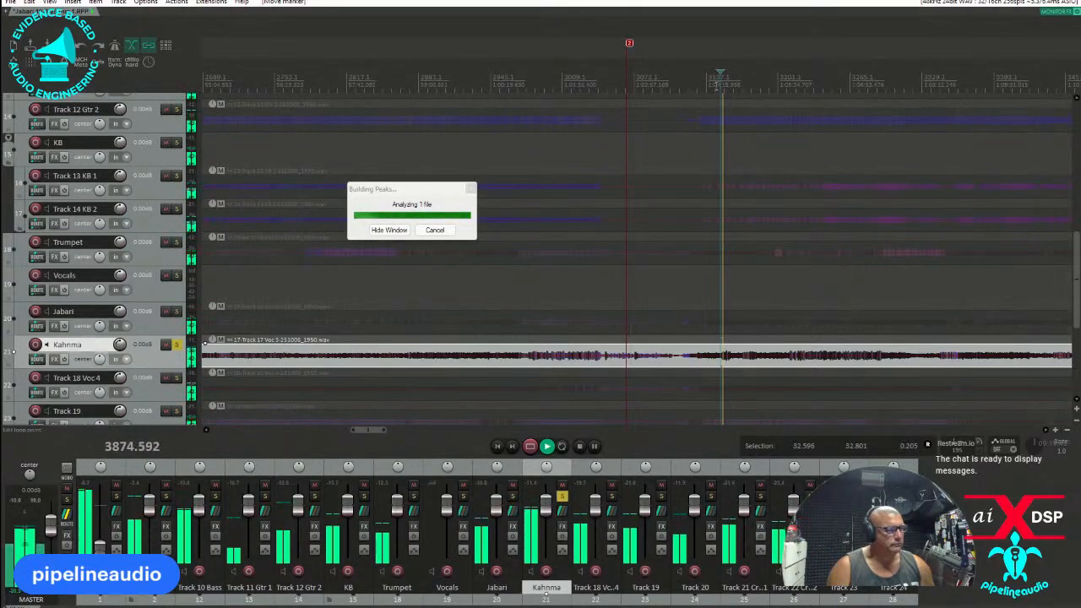
{"action": "scroll", "coordinate": [759, 125], "scroll_direction": "down", "scroll_amount": 3}
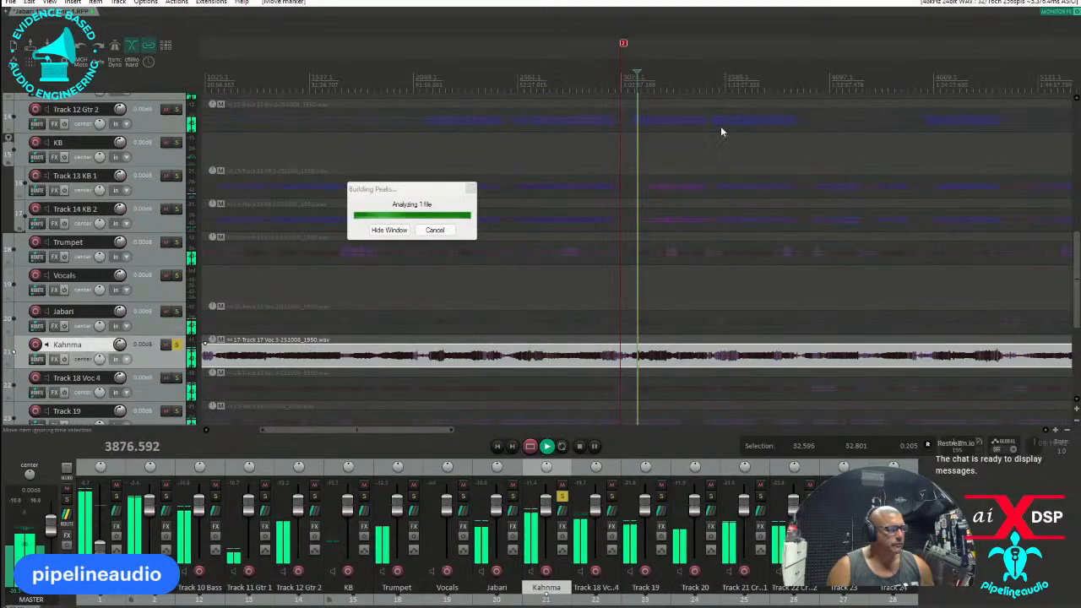
Check the soloed former Voc 3 track around 1:09:00 and 1:12:00, stop playback and unsolo it.
{"action": "left_click", "coordinate": [667, 77]}
{"action": "left_click", "coordinate": [680, 76]}
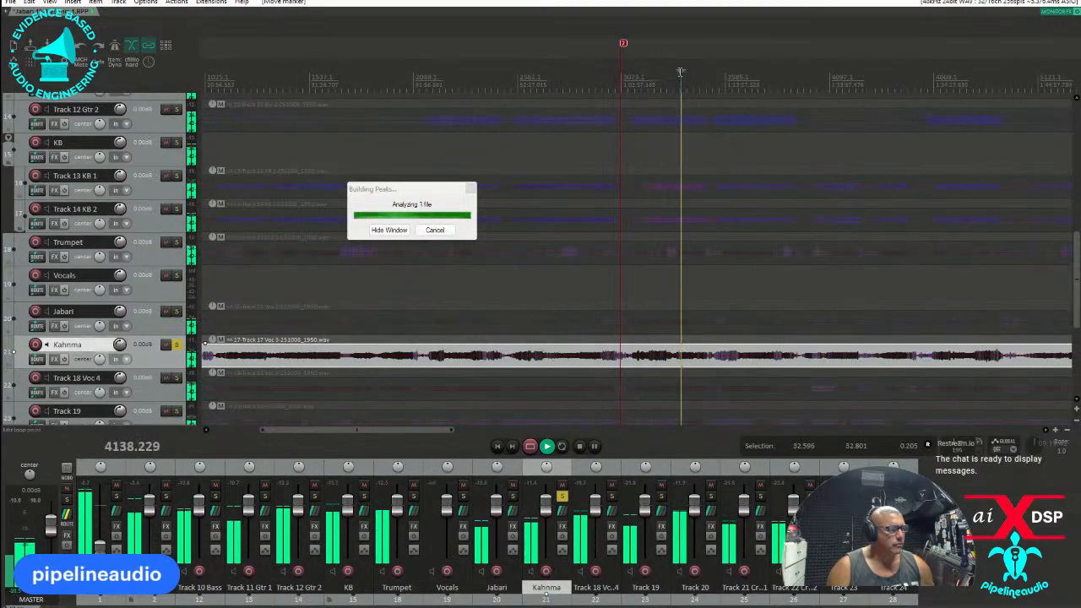
{"action": "scroll", "coordinate": [682, 76], "scroll_direction": "up", "scroll_amount": 3}
{"action": "left_click", "coordinate": [716, 74]}
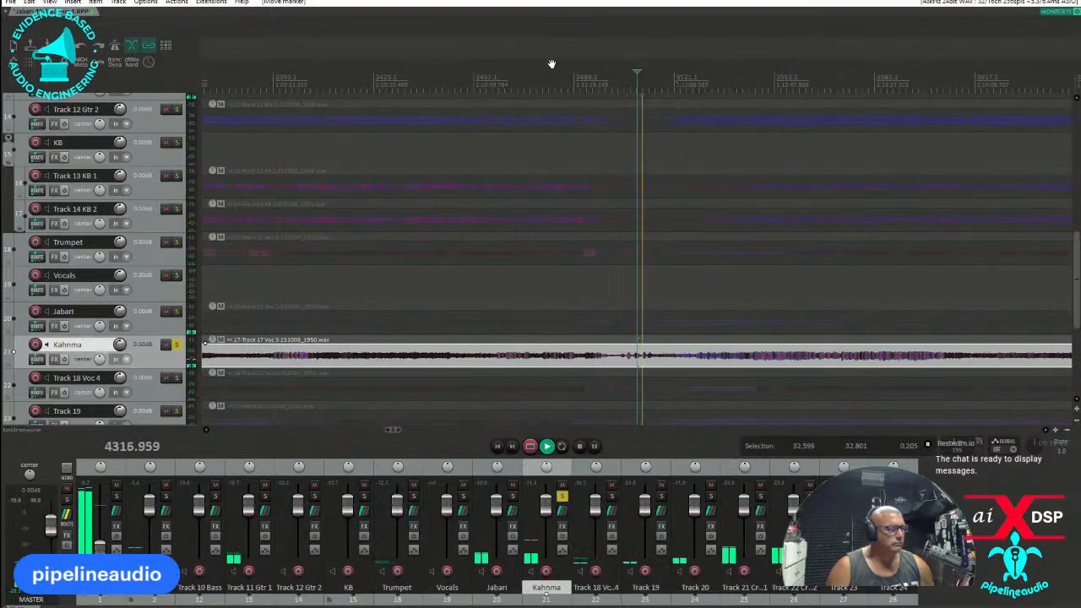
{"action": "left_click", "coordinate": [500, 81]}
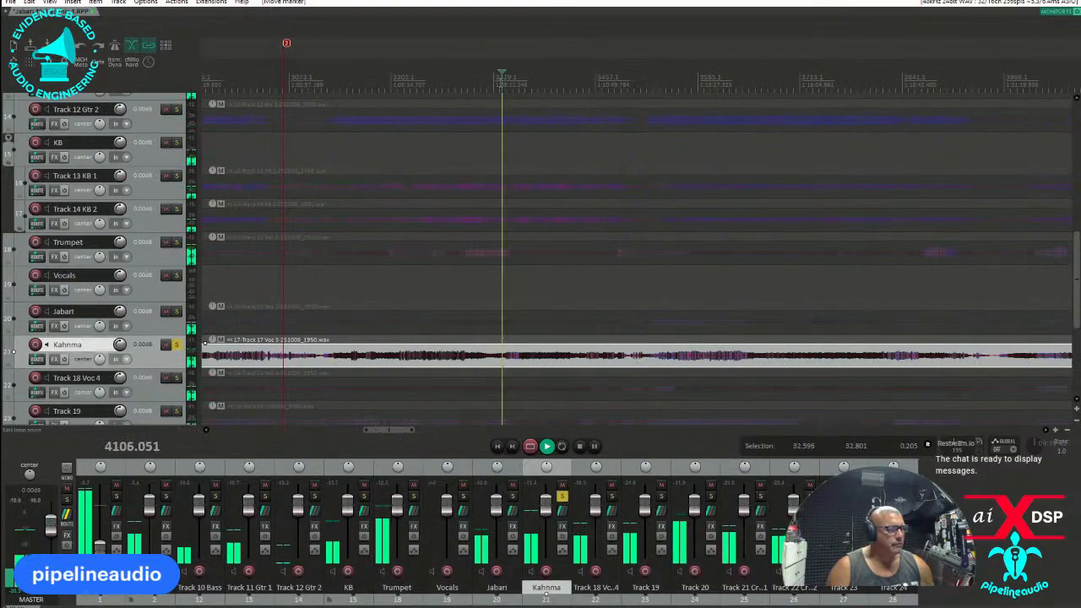
{"action": "key", "text": "space"}
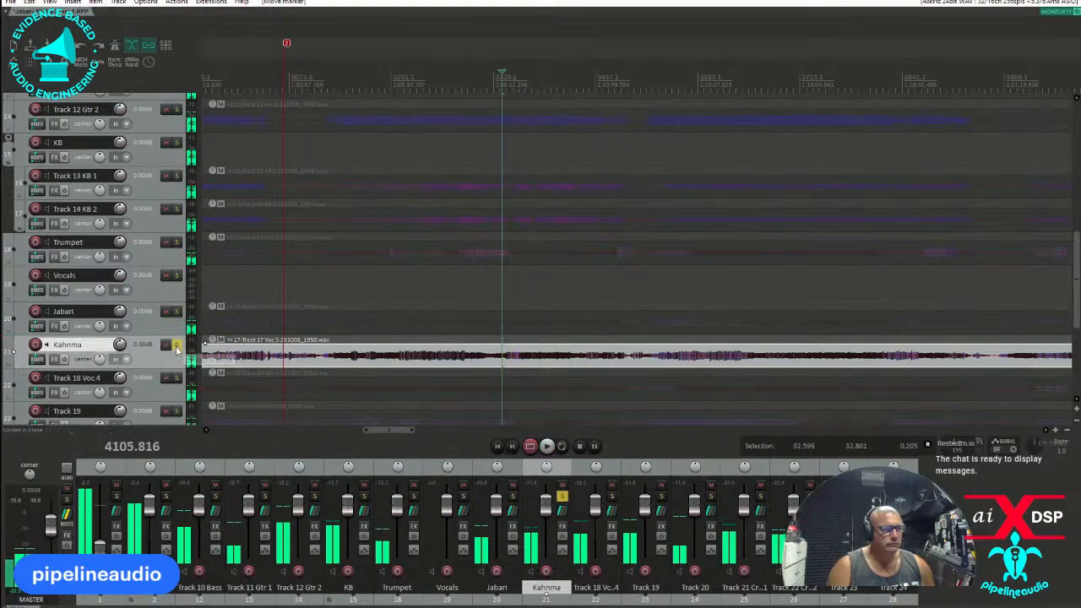
{"action": "left_click", "coordinate": [177, 345]}
Solo and play Track 18 Voc 4 and rename it percussion.
{"action": "scroll", "coordinate": [140, 367], "scroll_direction": "down", "scroll_amount": 1}
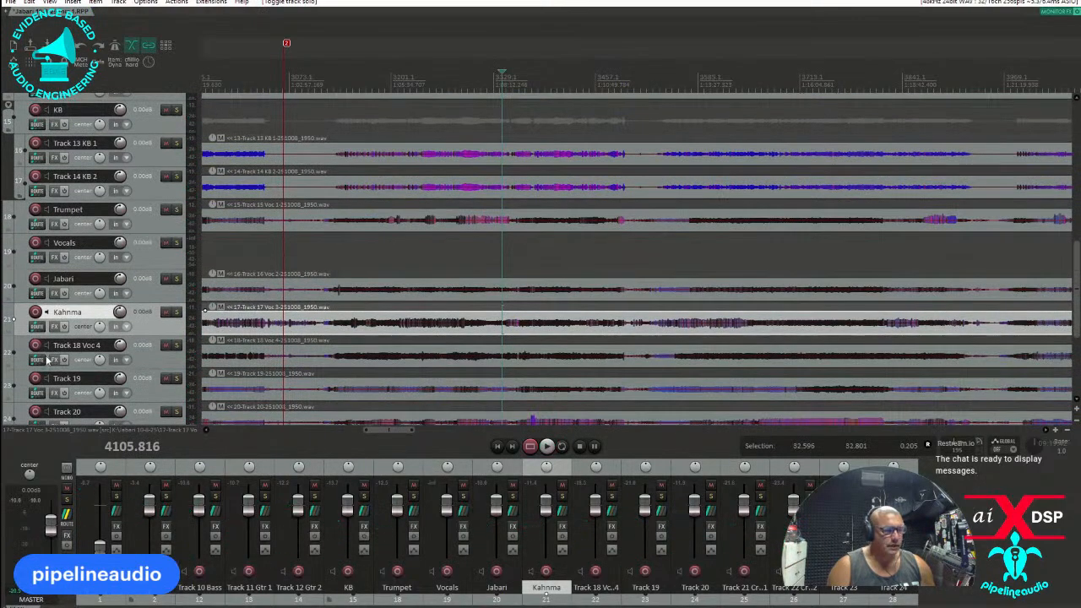
{"action": "left_click", "coordinate": [176, 346]}
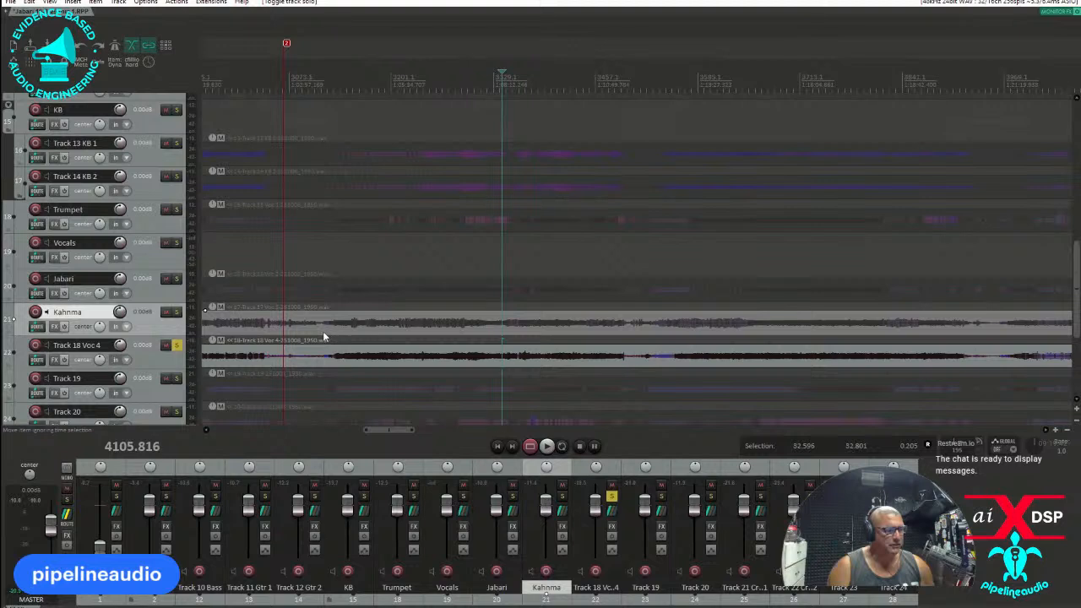
{"action": "key", "text": "space"}
{"action": "left_click", "coordinate": [91, 346]}
{"action": "double_click", "coordinate": [91, 346]}
{"action": "type", "text": "percussion"}
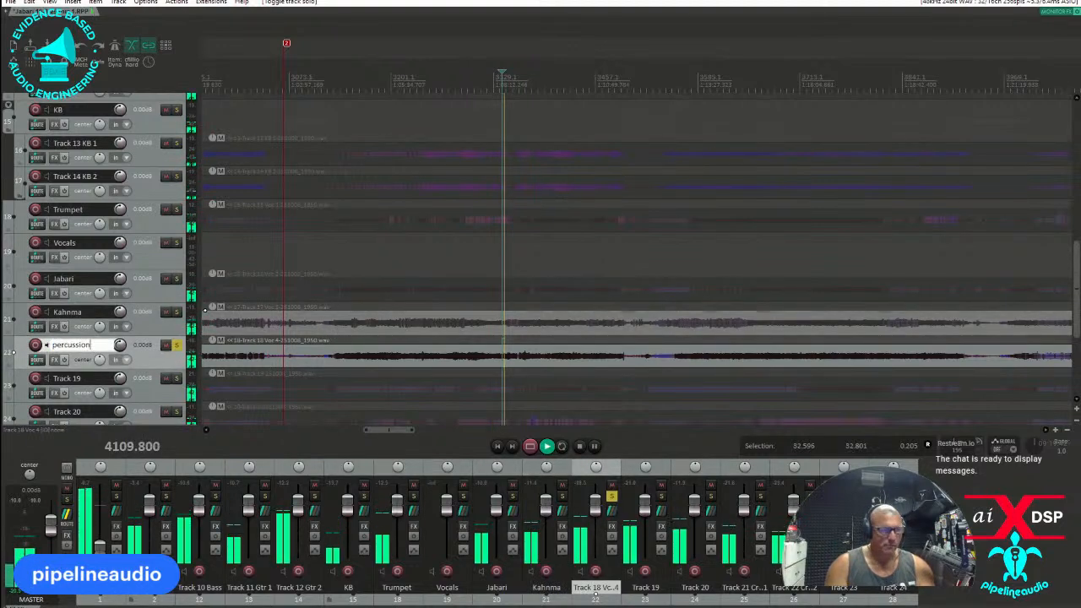
{"action": "key", "text": "Return"}
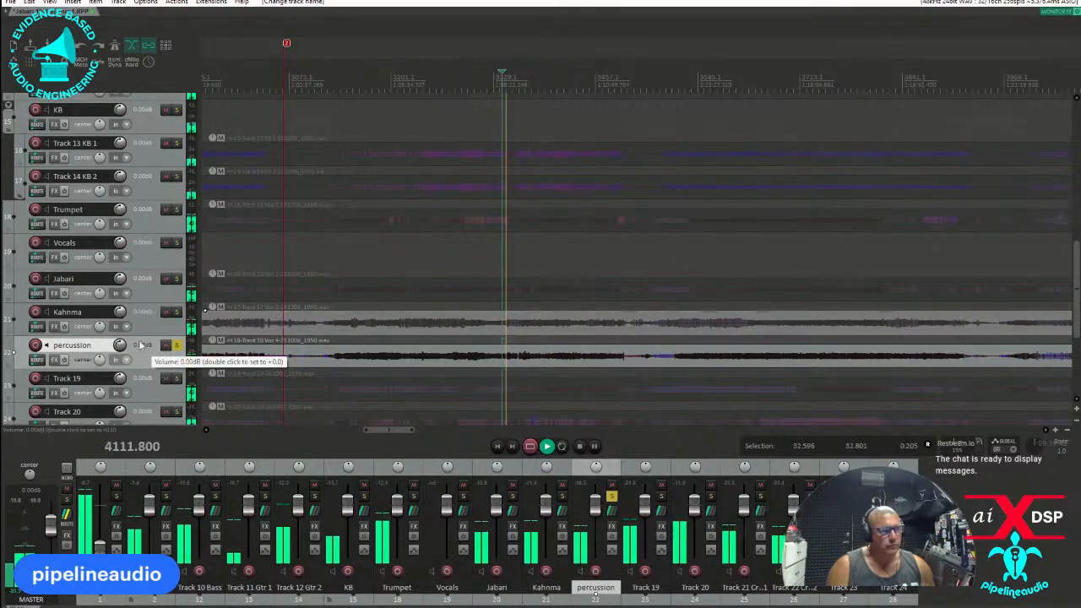
Move the percussion track up the list to sit directly above Track 10 Bass.
{"action": "scroll", "coordinate": [131, 348], "scroll_direction": "up", "scroll_amount": 2}
{"action": "left_click_drag", "start_coordinate": [124, 75], "coordinate": [119, 136]}
{"action": "scroll", "coordinate": [120, 206], "scroll_direction": "down", "scroll_amount": 4}
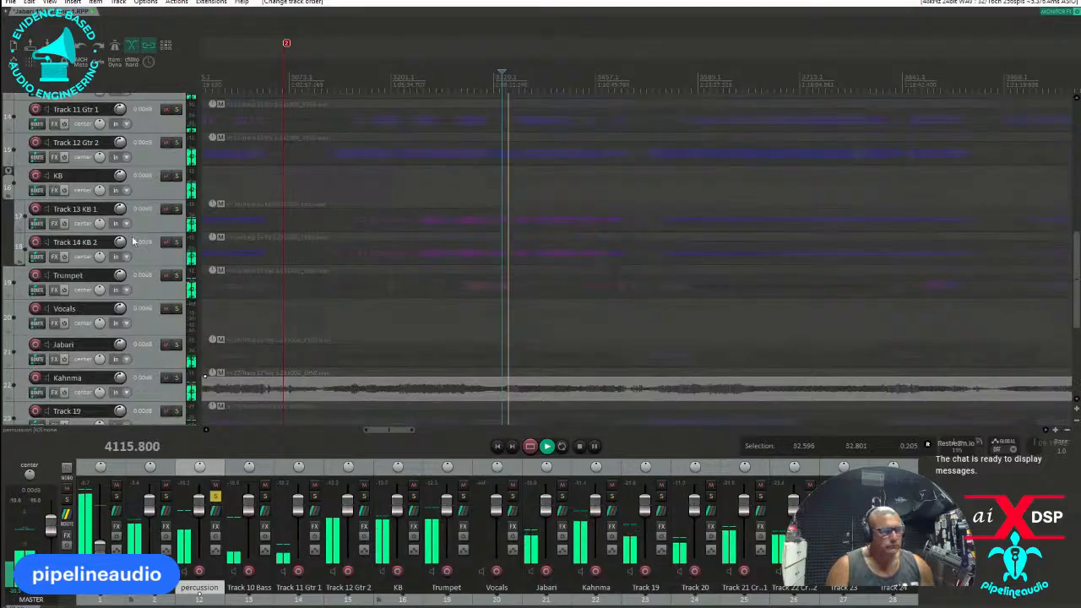
{"action": "scroll", "coordinate": [132, 242], "scroll_direction": "up", "scroll_amount": 3}
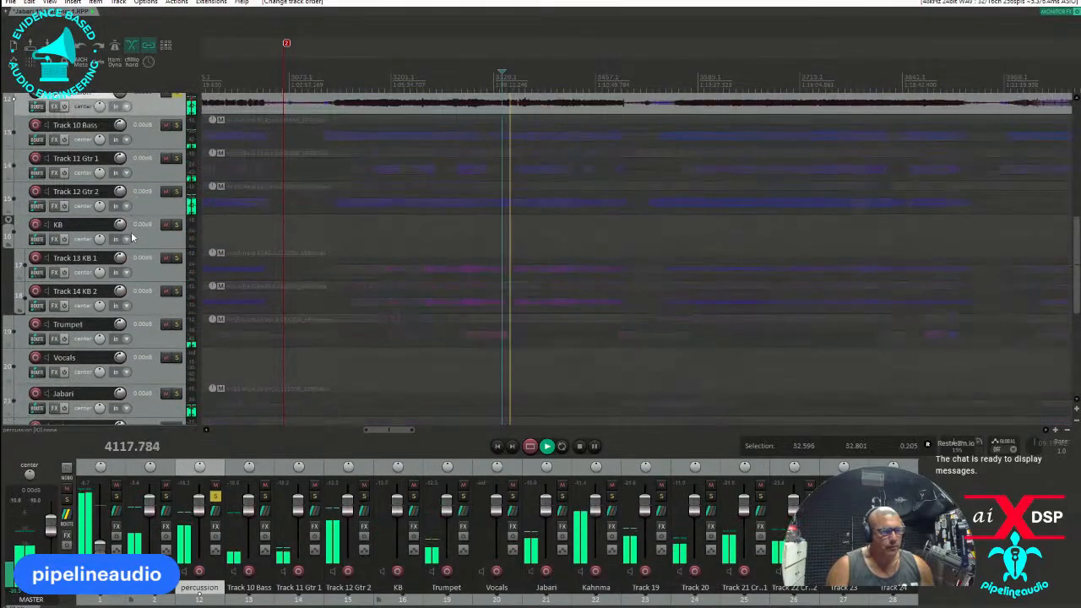
Insert a new track below Track 10 Bass and name it Guitar.
{"action": "right_click", "coordinate": [153, 135]}
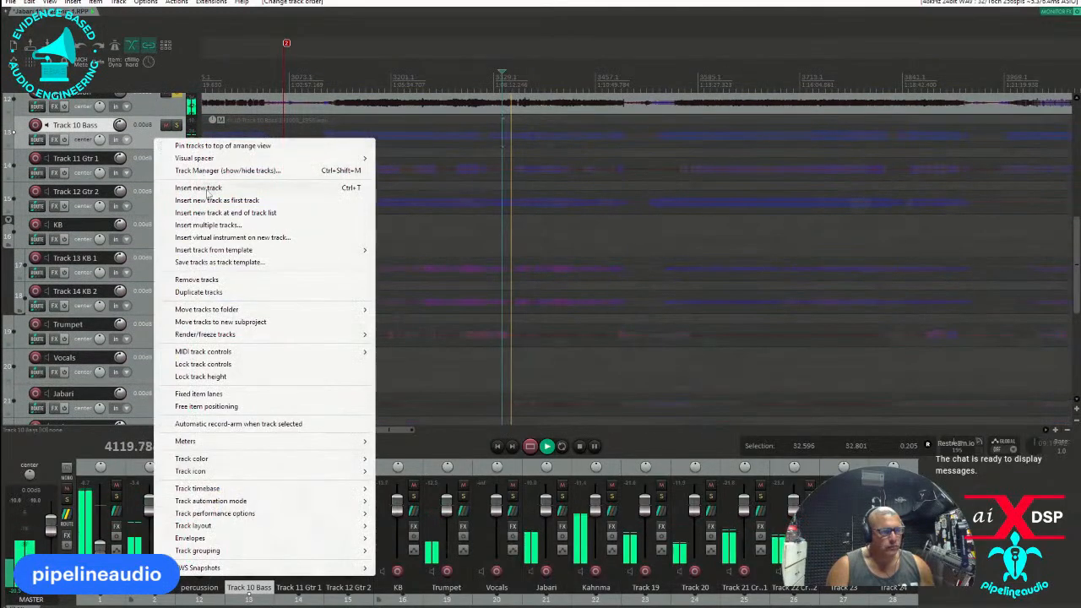
{"action": "left_click", "coordinate": [201, 187]}
{"action": "type", "text": "Gu"}
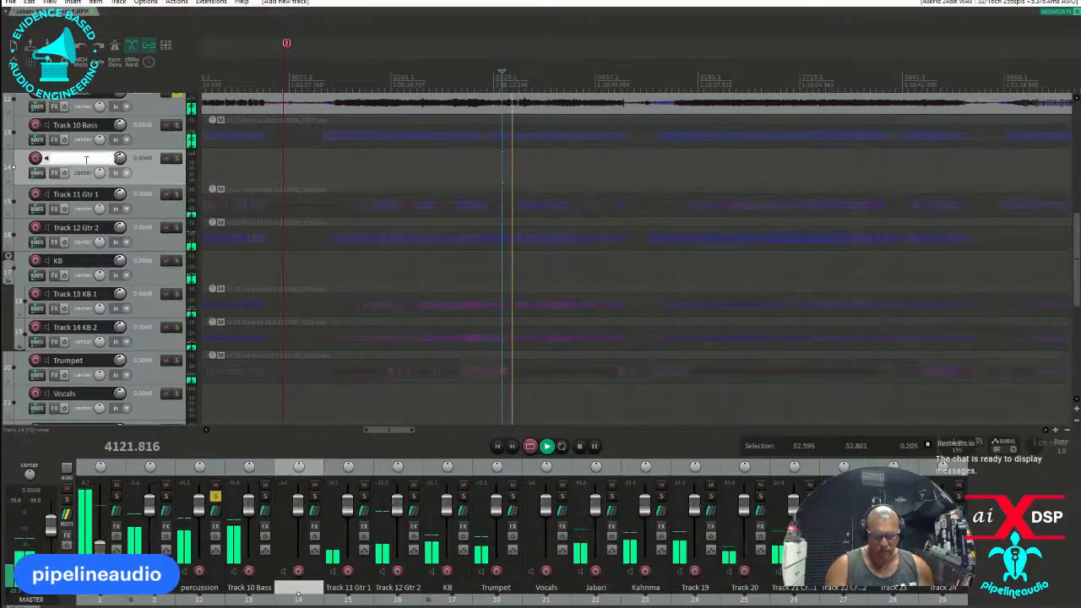
{"action": "type", "text": "itar"}
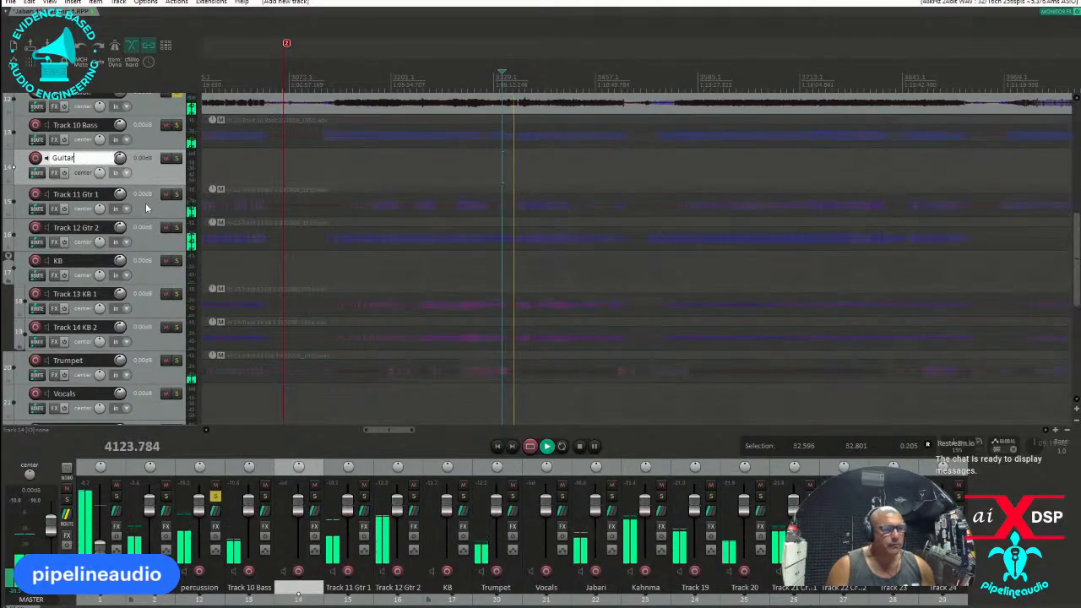
{"action": "key", "text": "Return"}
Move Track 11 Gtr 1 and Track 12 Gtr 2 into the Guitar track as a folder.
{"action": "left_click", "coordinate": [146, 234], "text": "shift"}
{"action": "left_click_drag", "start_coordinate": [141, 208], "coordinate": [154, 173]}
{"action": "scroll", "coordinate": [148, 277], "scroll_direction": "down", "scroll_amount": 2}
Move the two tracks named after the vocalists into the Vocals track as a folder.
{"action": "scroll", "coordinate": [147, 277], "scroll_direction": "down", "scroll_amount": 2}
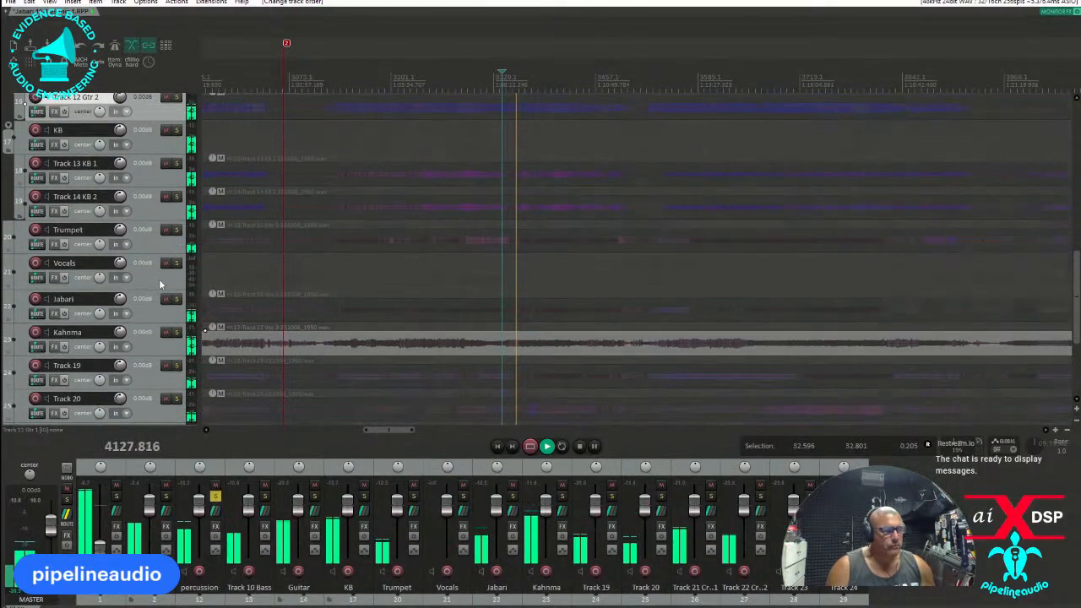
{"action": "scroll", "coordinate": [143, 292], "scroll_direction": "down", "scroll_amount": 2}
{"action": "left_click", "coordinate": [144, 266]}
{"action": "left_click", "coordinate": [143, 299], "text": "shift"}
{"action": "left_click_drag", "start_coordinate": [137, 266], "coordinate": [145, 243]}
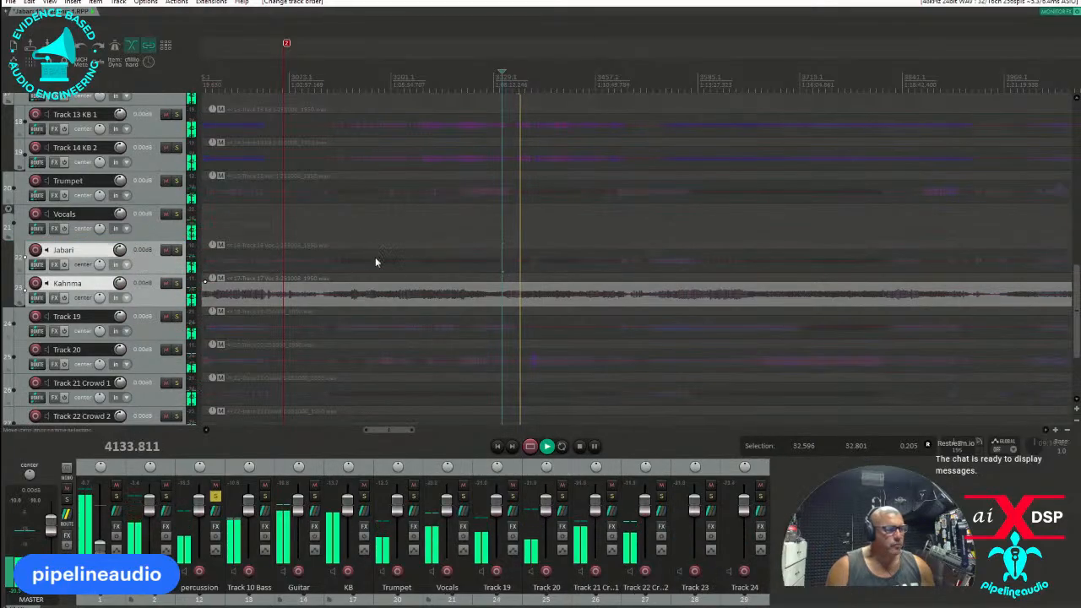
{"action": "scroll", "coordinate": [103, 291], "scroll_direction": "down", "scroll_amount": 1}
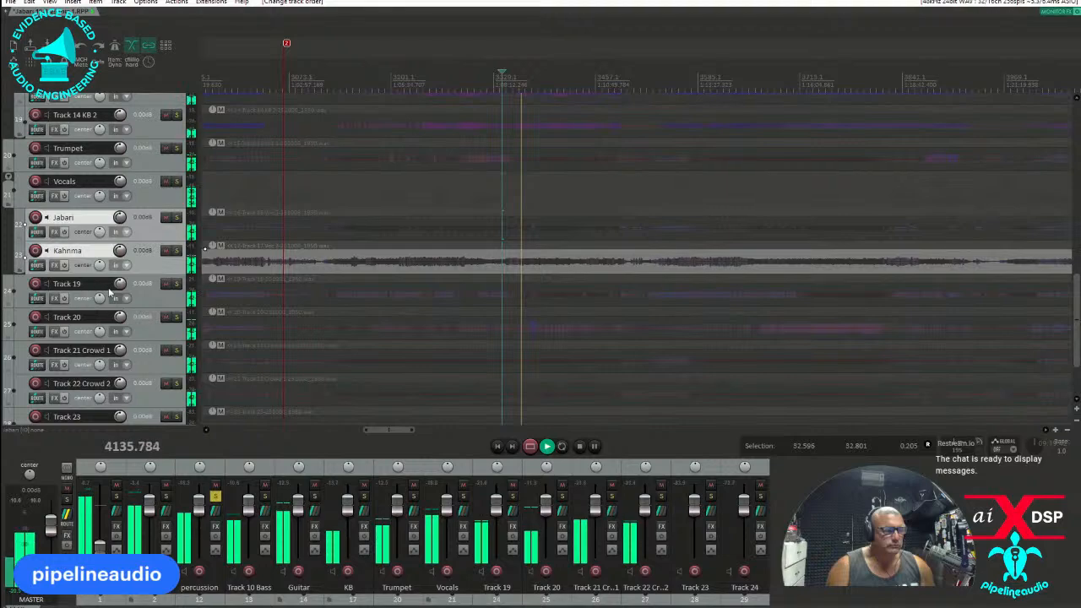
Stop playback and unsolo the percussion track.
{"action": "scroll", "coordinate": [104, 292], "scroll_direction": "up", "scroll_amount": 10}
{"action": "key", "text": "space"}
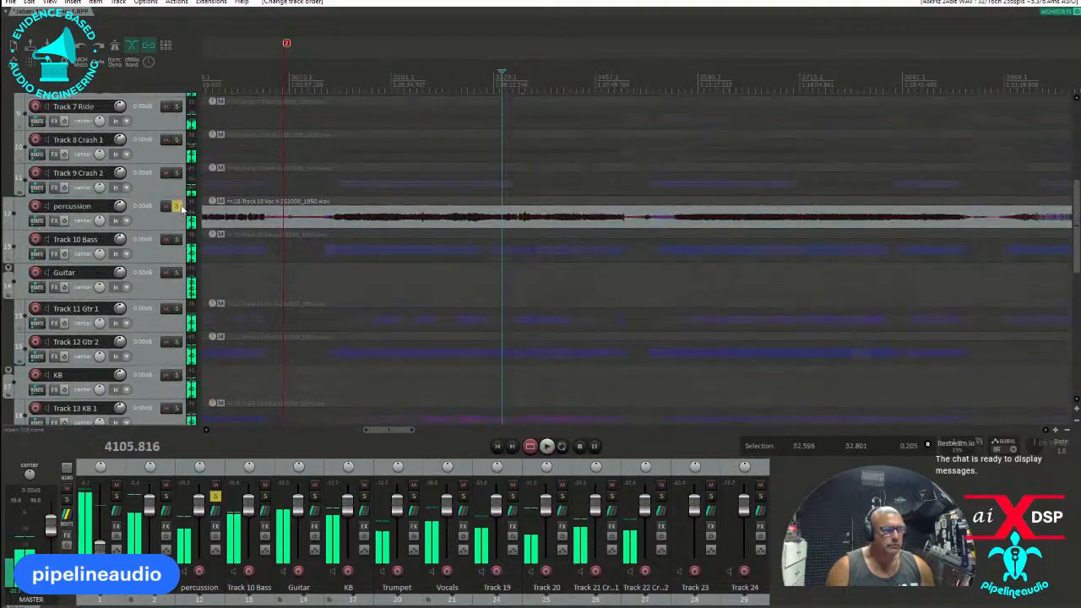
{"action": "left_click", "coordinate": [176, 206]}
{"action": "scroll", "coordinate": [152, 270], "scroll_direction": "down", "scroll_amount": 8}
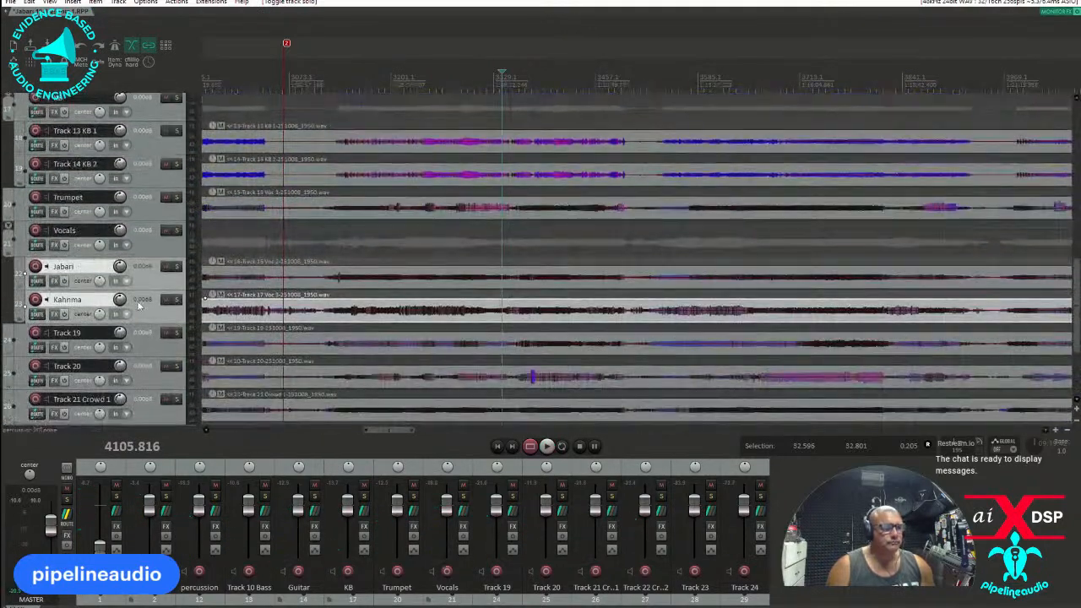
Solo Track 19 and play a short passage from an earlier point in the recording to identify its source.
{"action": "scroll", "coordinate": [144, 308], "scroll_direction": "down", "scroll_amount": 2}
{"action": "left_click", "coordinate": [175, 283]}
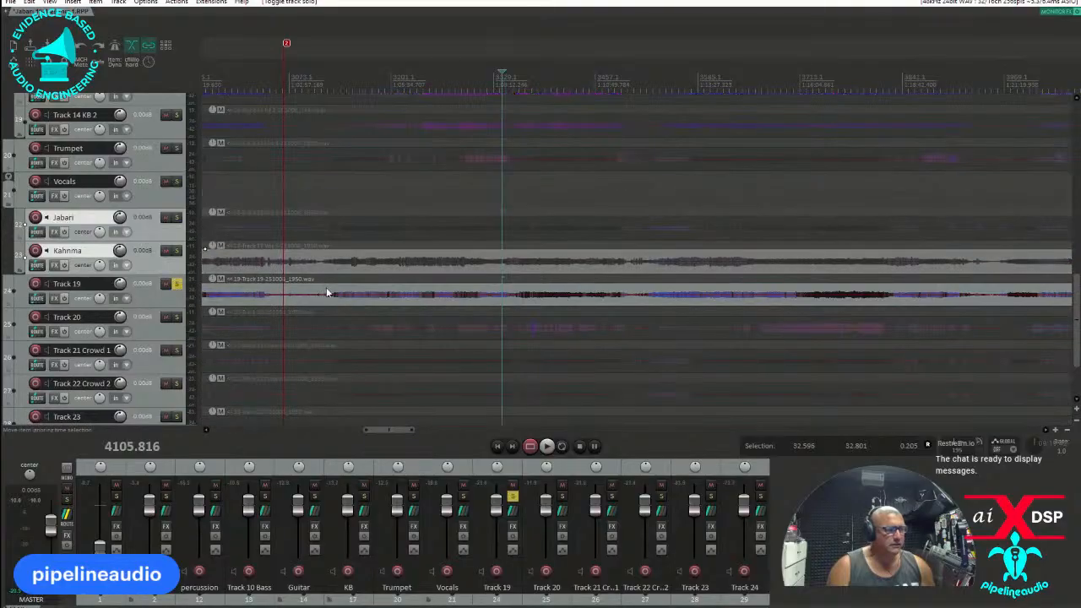
{"action": "key", "text": "space"}
{"action": "left_click", "coordinate": [442, 72]}
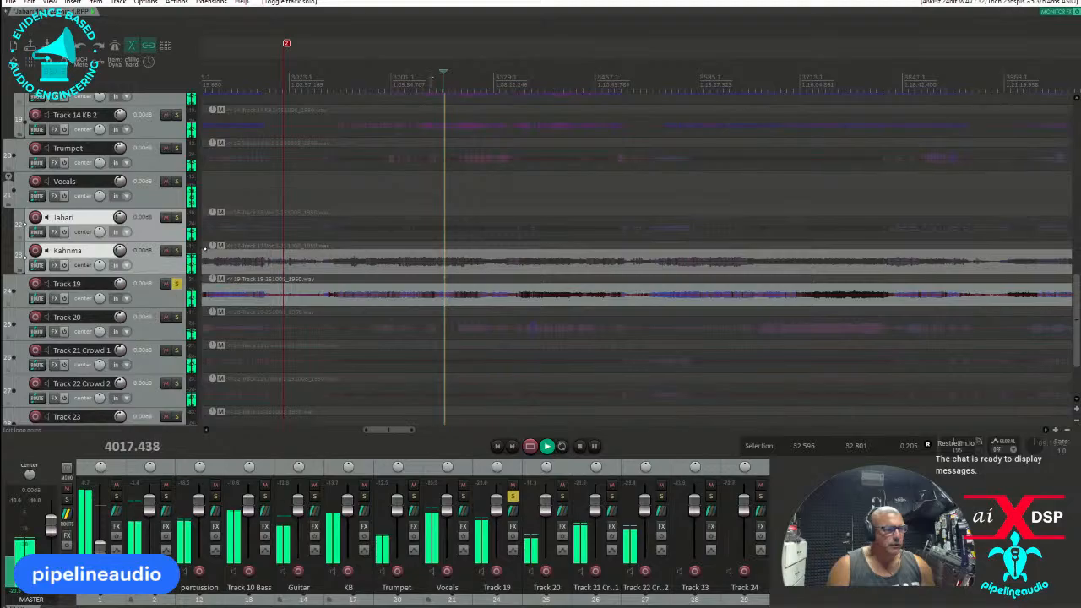
{"action": "key", "text": "space"}
Rename the percussion track as front percussion.
{"action": "scroll", "coordinate": [93, 287], "scroll_direction": "up", "scroll_amount": 10}
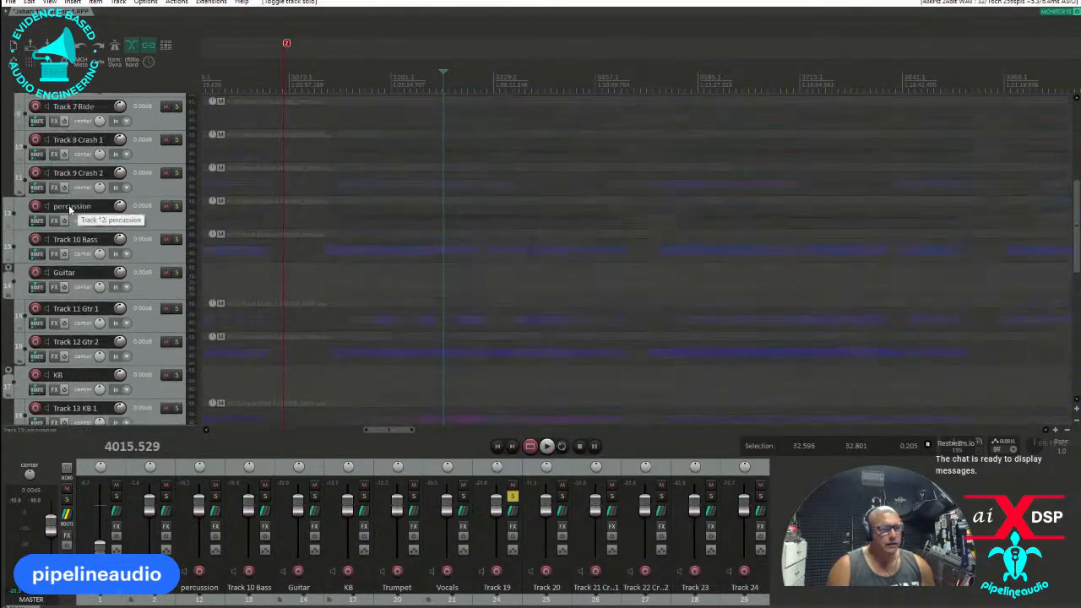
{"action": "double_click", "coordinate": [70, 208]}
{"action": "left_click", "coordinate": [100, 206]}
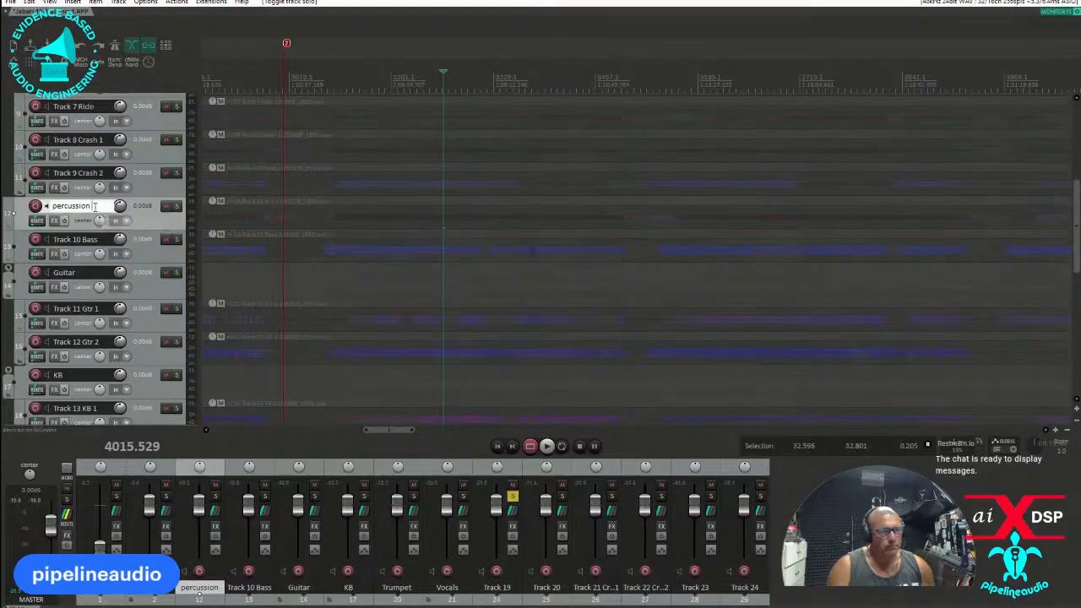
{"action": "double_click", "coordinate": [94, 206]}
{"action": "type", "text": "front"}
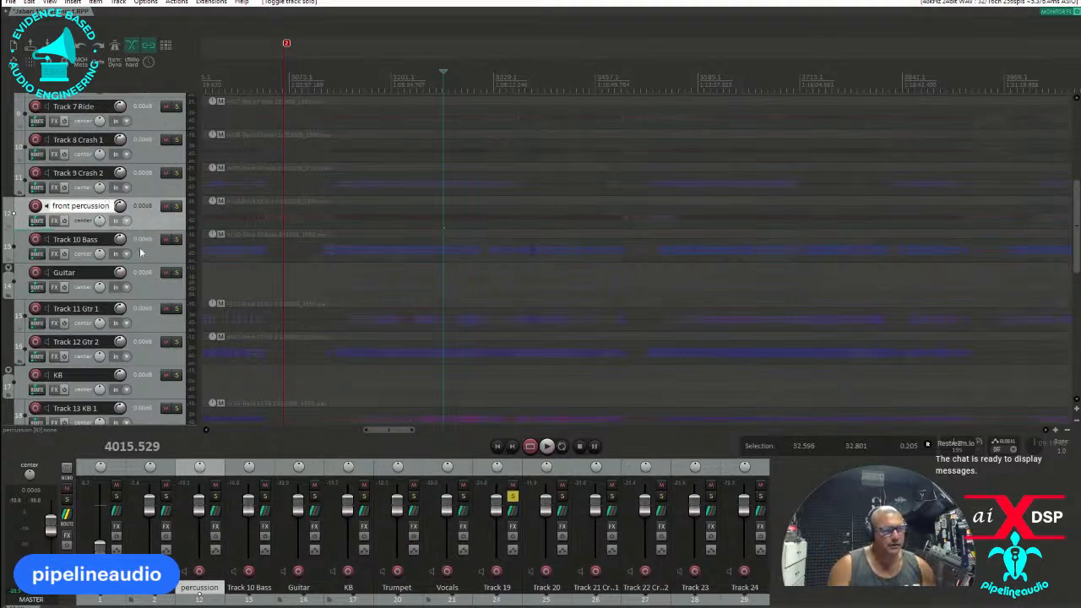
Insert a new track below Track 9 Crash 2 and name it with the percussionist's name followed by Percussion.
{"action": "left_click", "coordinate": [150, 185]}
{"action": "right_click", "coordinate": [149, 187]}
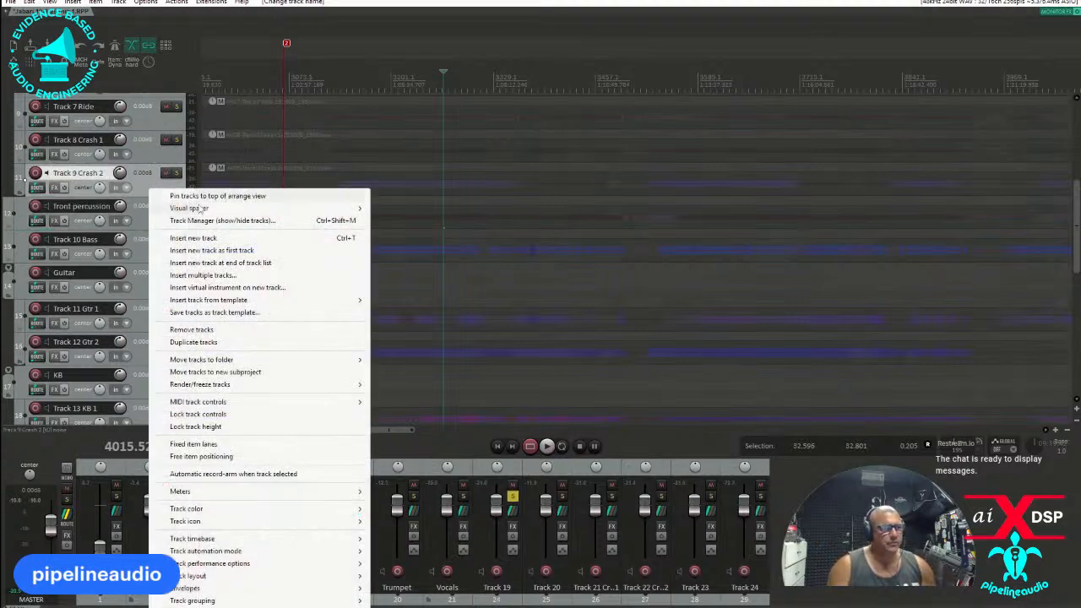
{"action": "left_click", "coordinate": [194, 237]}
{"action": "double_click", "coordinate": [78, 207]}
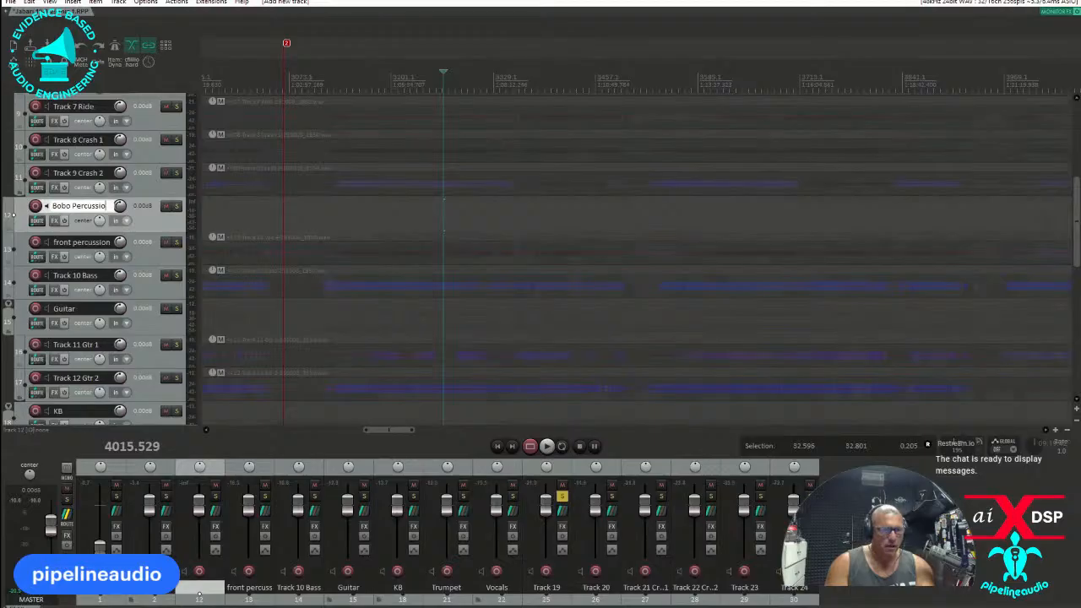
{"action": "key", "text": "Return"}
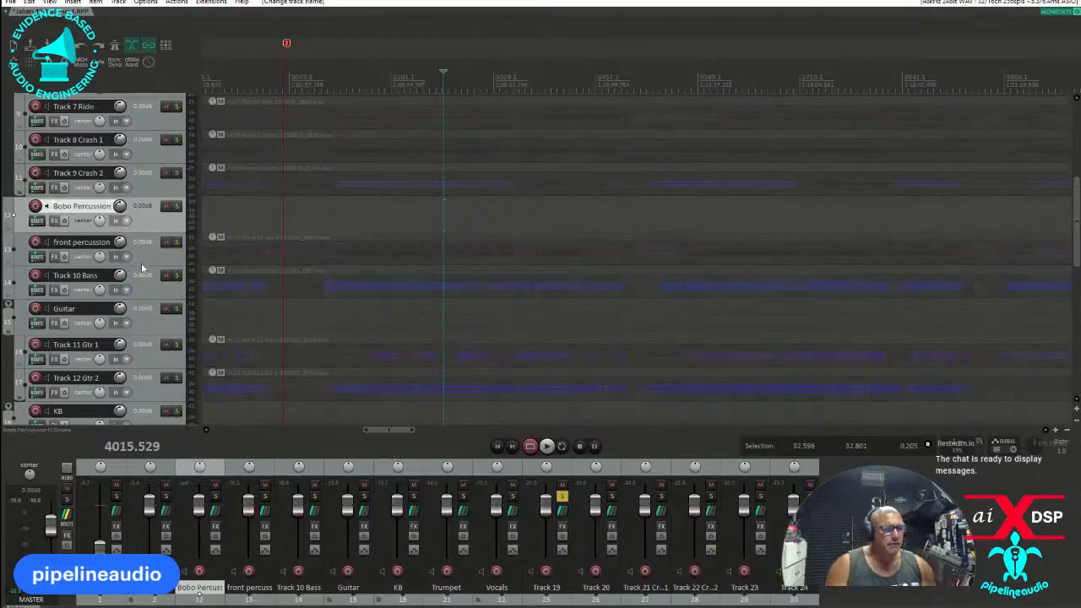
Play the soloed Track 19 from a slightly later point, and switch the solo to Track 20 to identify it.
{"action": "scroll", "coordinate": [142, 266], "scroll_direction": "down", "scroll_amount": 8}
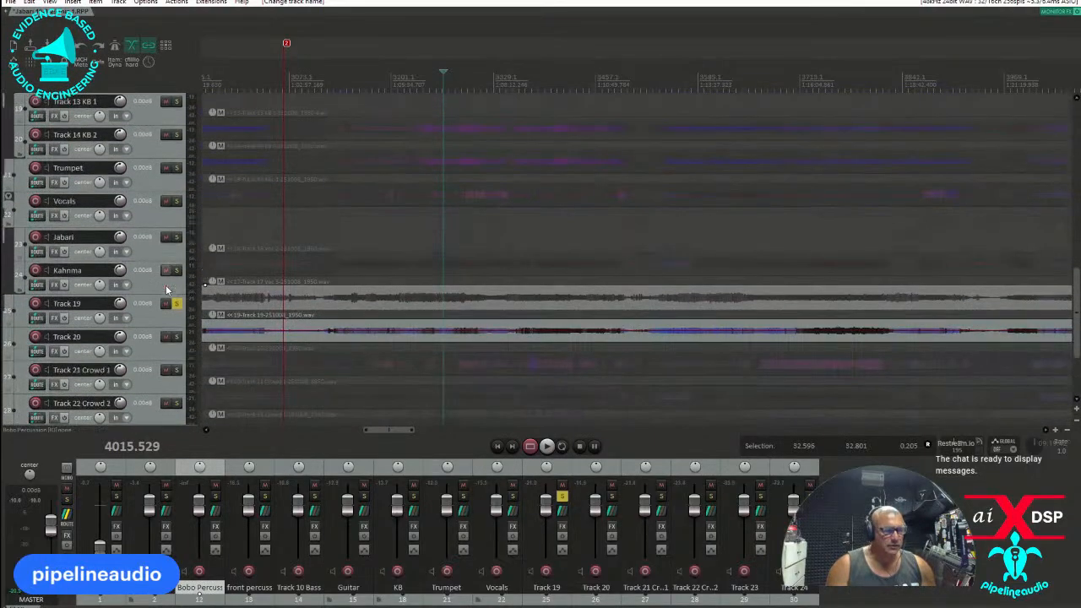
{"action": "scroll", "coordinate": [167, 290], "scroll_direction": "down", "scroll_amount": 1}
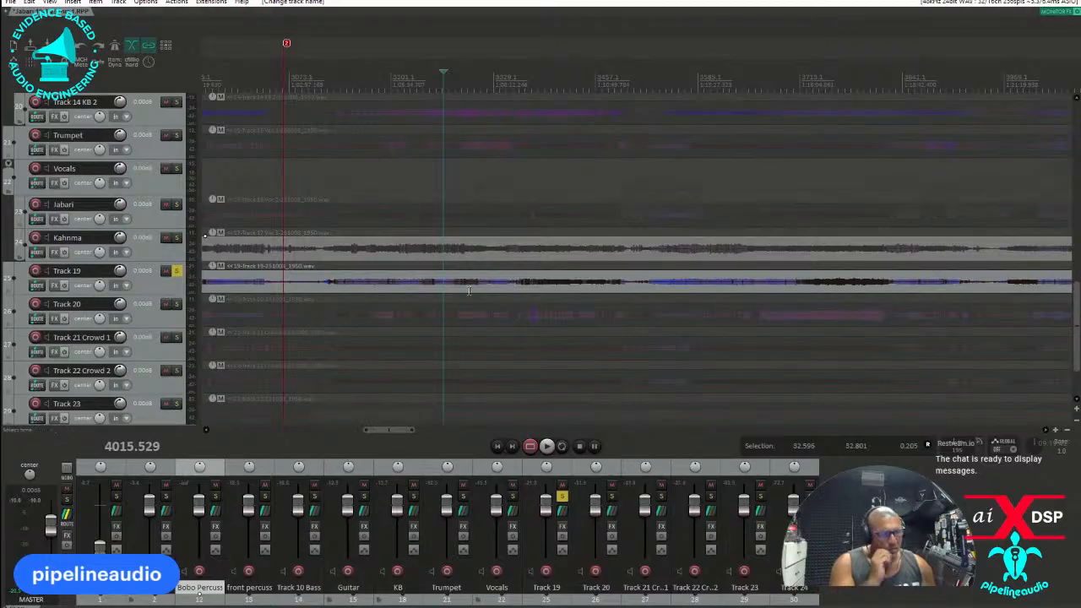
{"action": "left_click", "coordinate": [457, 81]}
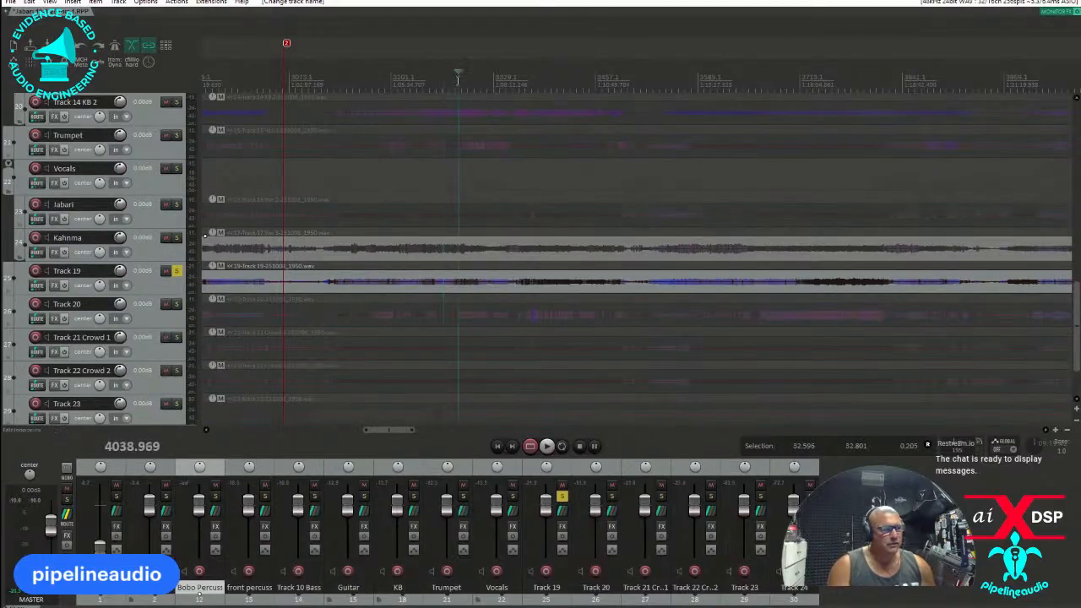
{"action": "key", "text": "space"}
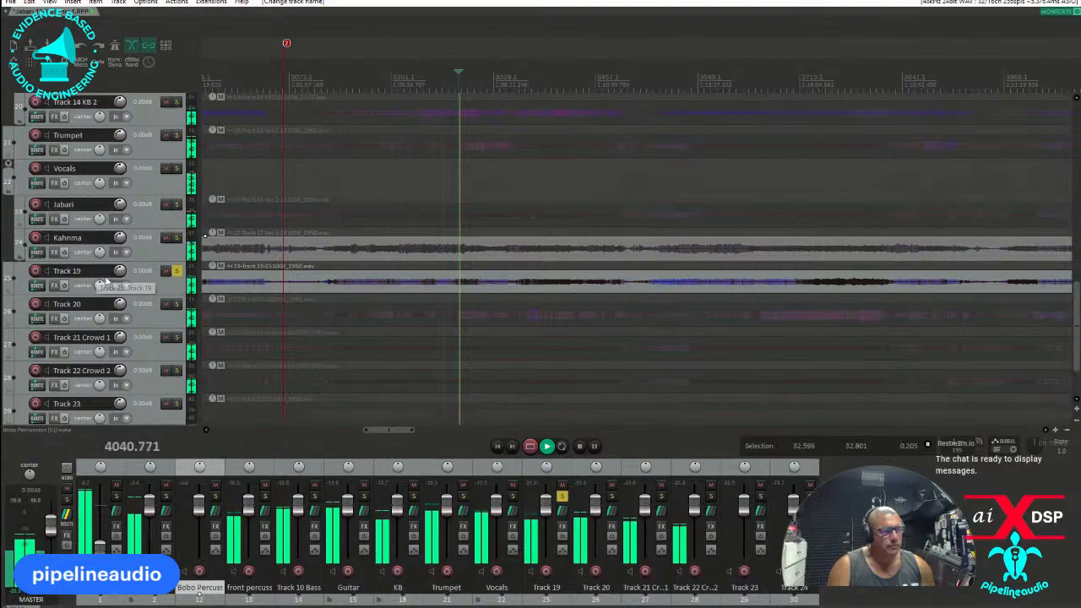
{"action": "left_click", "coordinate": [177, 302]}
{"action": "left_click", "coordinate": [176, 272]}
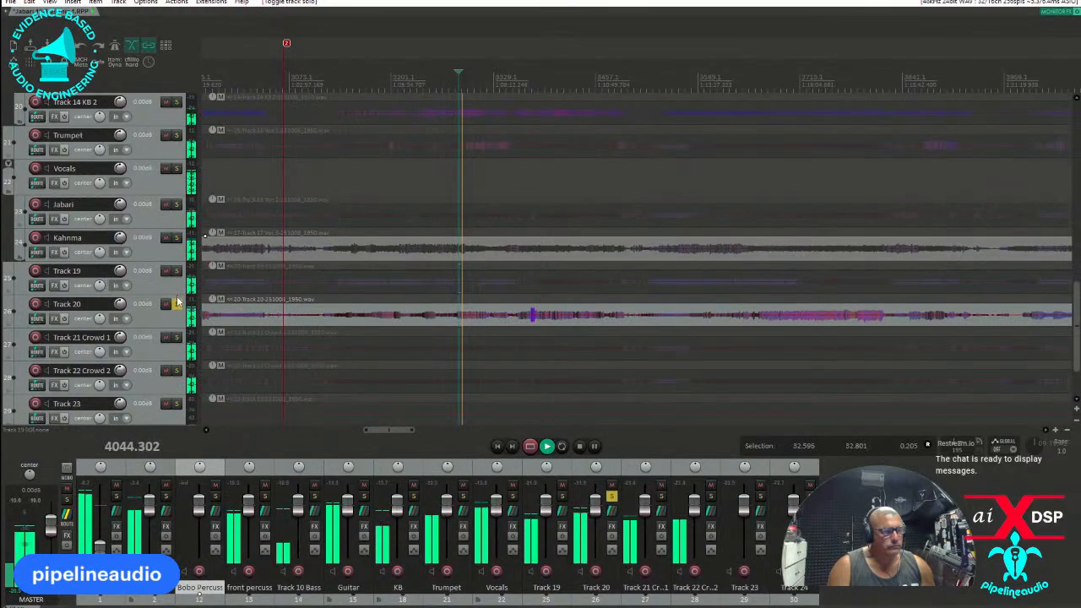
Rename Track 20 as sax, move it directly above the Trumpet track, and stop playback.
{"action": "double_click", "coordinate": [96, 304]}
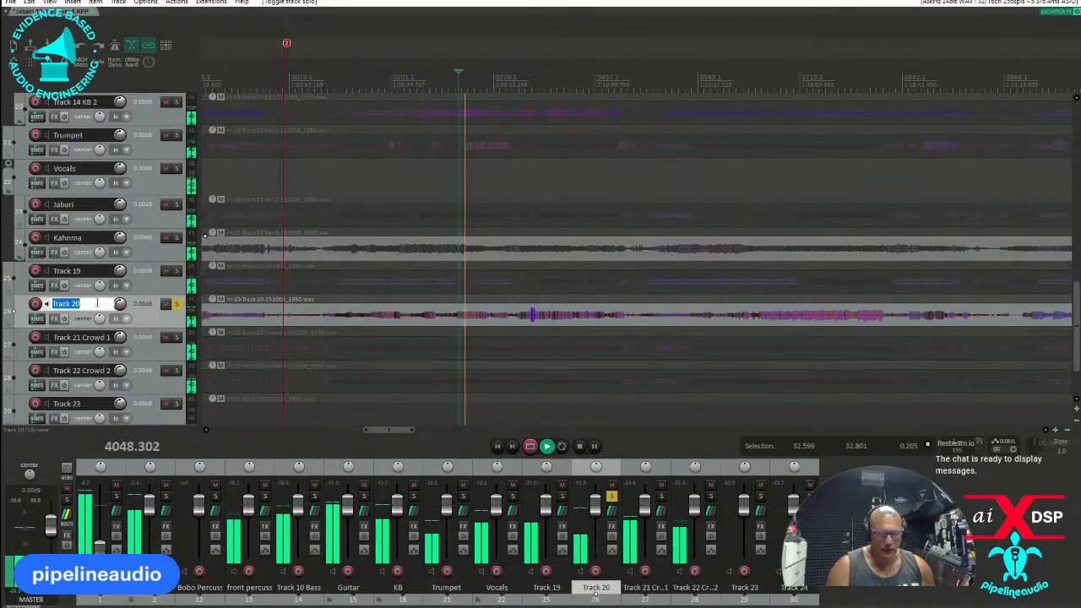
{"action": "type", "text": "sax"}
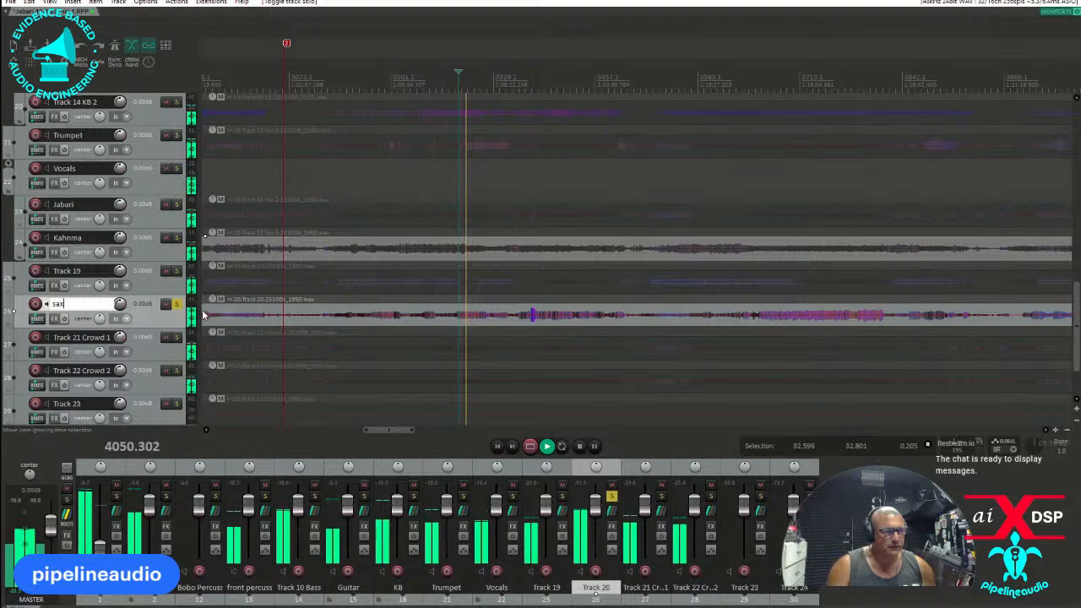
{"action": "left_click_drag", "start_coordinate": [146, 314], "coordinate": [126, 126]}
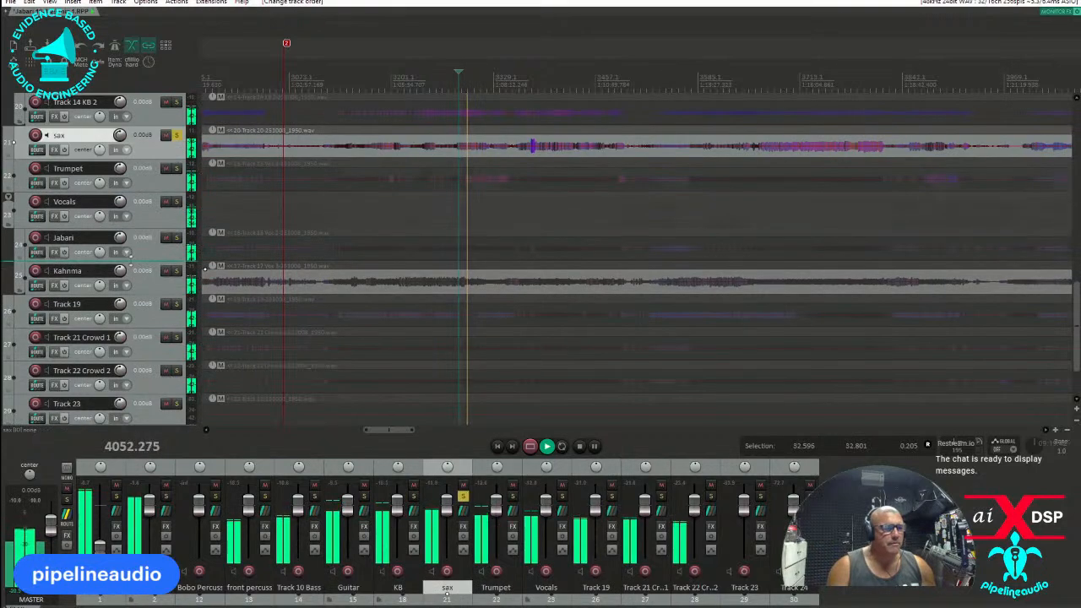
{"action": "scroll", "coordinate": [138, 342], "scroll_direction": "down", "scroll_amount": 2}
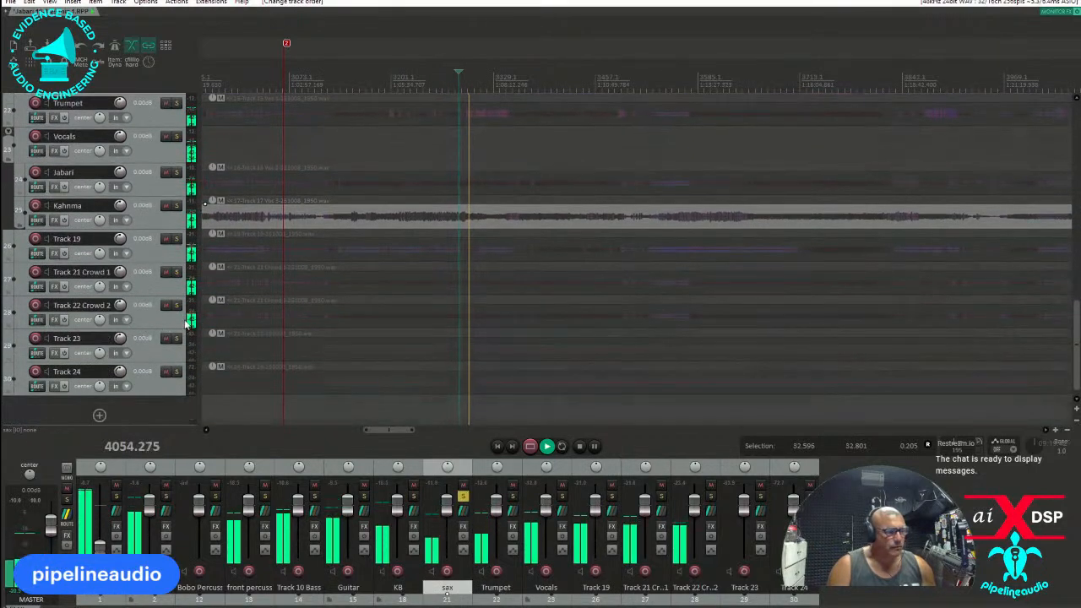
{"action": "scroll", "coordinate": [519, 349], "scroll_direction": "down", "scroll_amount": 3}
{"action": "key", "text": "space"}
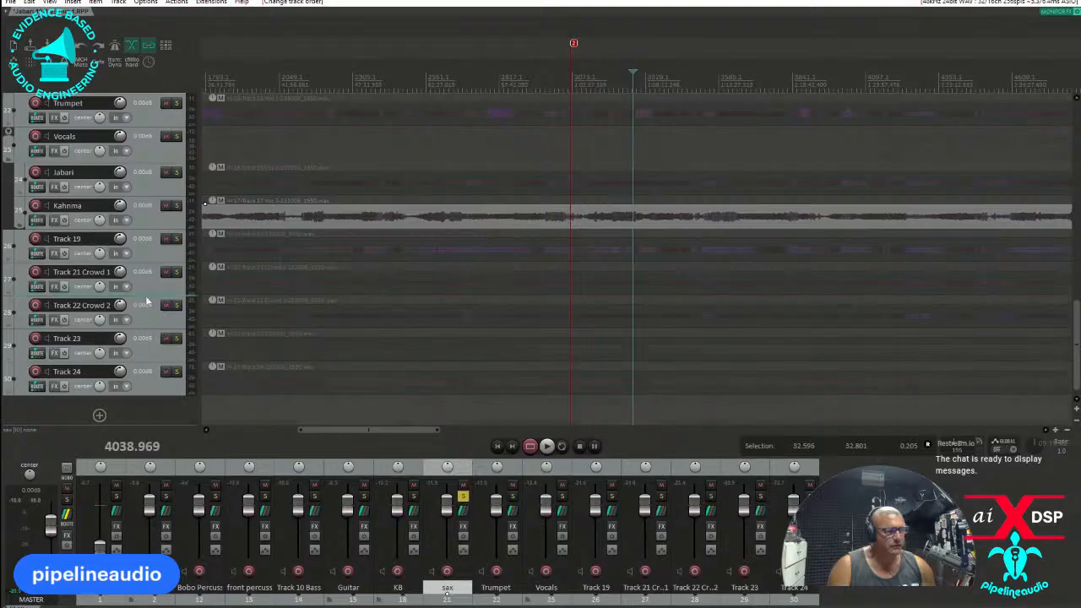
Solo Track 9 Crash 2 and play it from two different points in the recording.
{"action": "scroll", "coordinate": [143, 306], "scroll_direction": "up", "scroll_amount": 8}
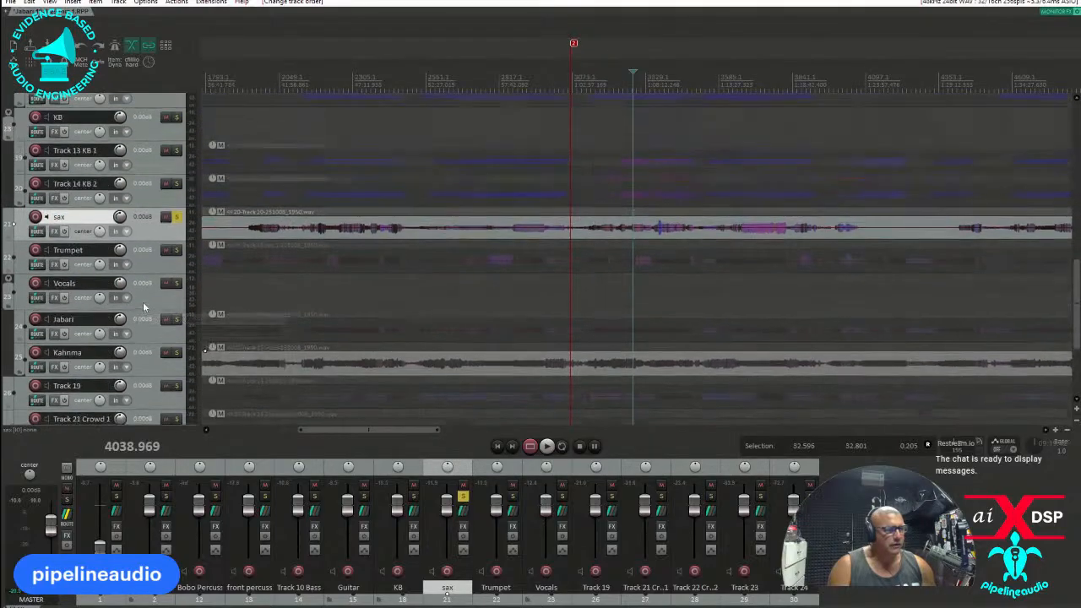
{"action": "scroll", "coordinate": [148, 302], "scroll_direction": "up", "scroll_amount": 1}
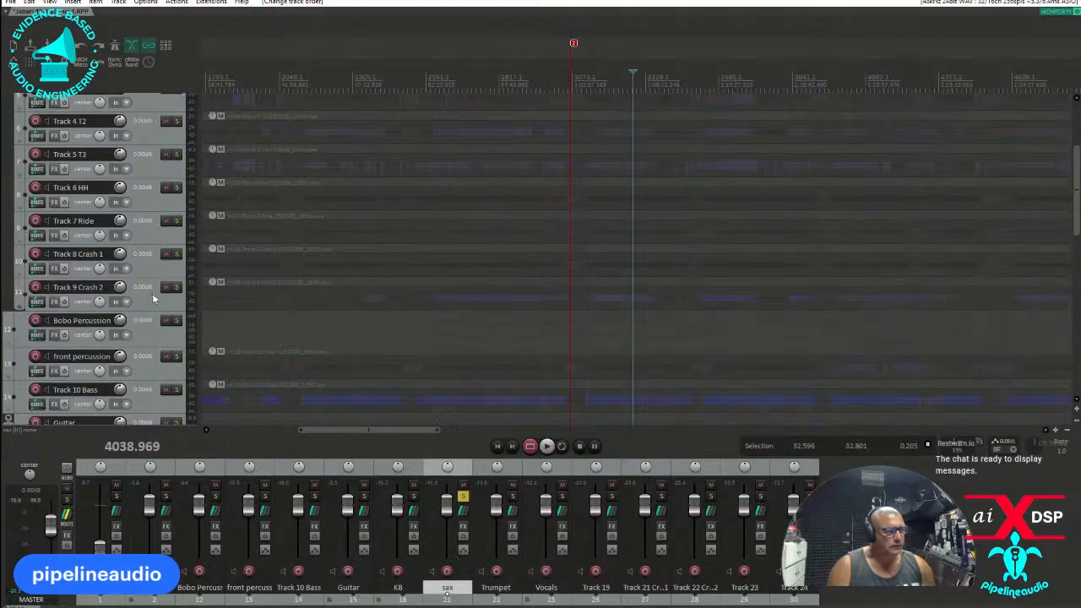
{"action": "left_click", "coordinate": [177, 288]}
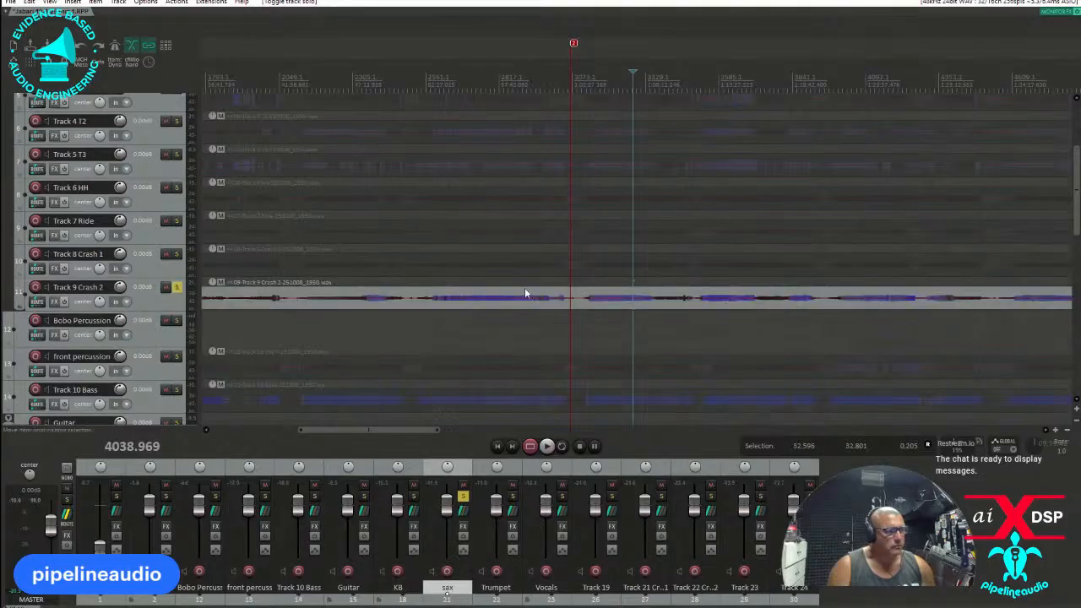
{"action": "left_click", "coordinate": [601, 312]}
{"action": "key", "text": "space"}
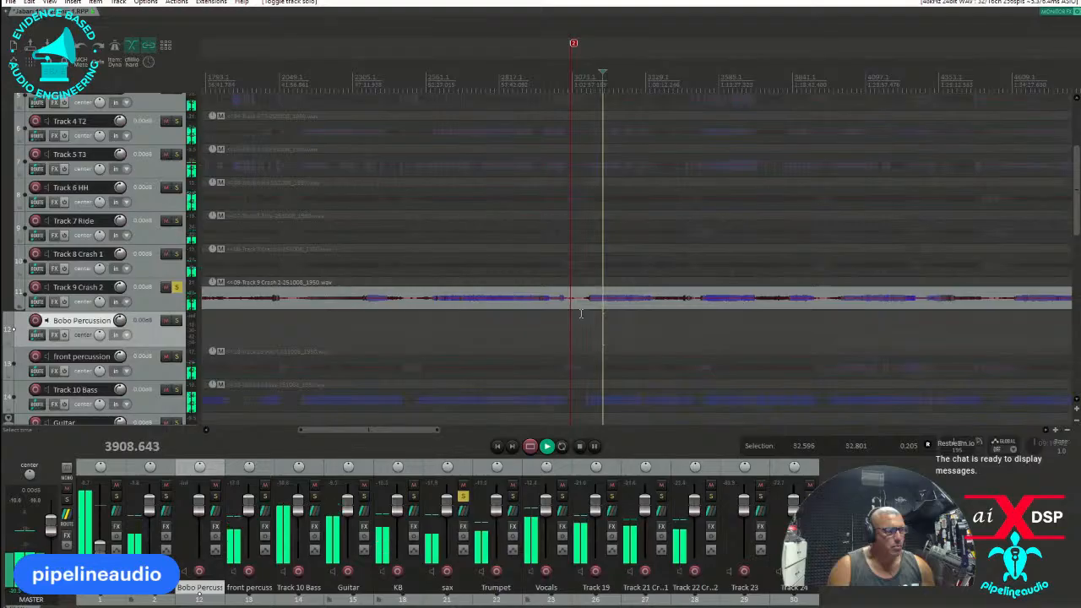
{"action": "left_click", "coordinate": [530, 316]}
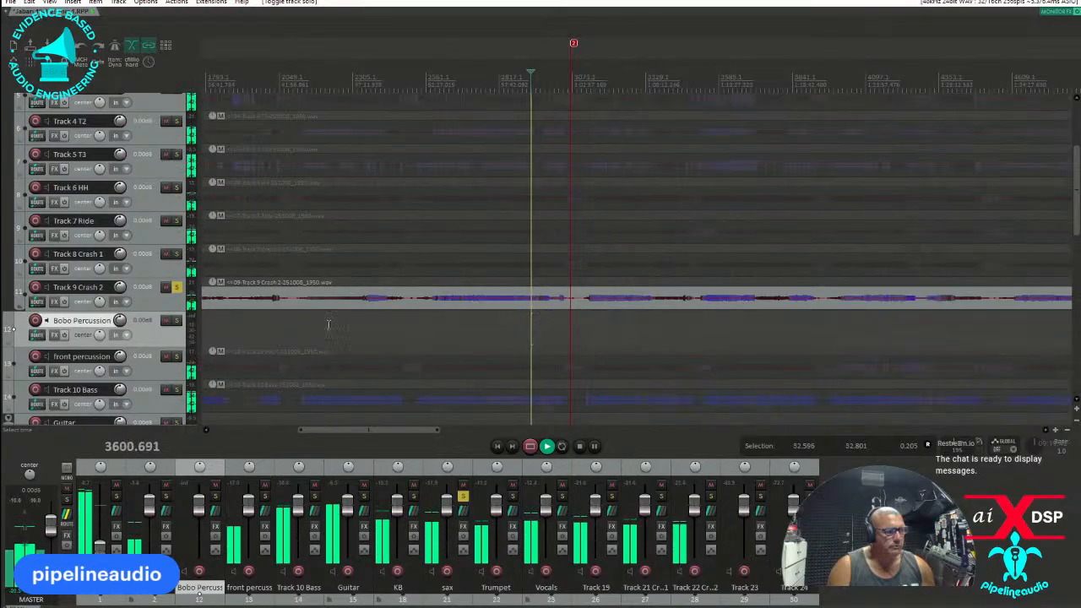
Unsolo the sax track, audition Track 9 Crash 2 alone from an earlier point, and stop playback.
{"action": "scroll", "coordinate": [179, 361], "scroll_direction": "down", "scroll_amount": 2}
{"action": "scroll", "coordinate": [179, 360], "scroll_direction": "down", "scroll_amount": 7}
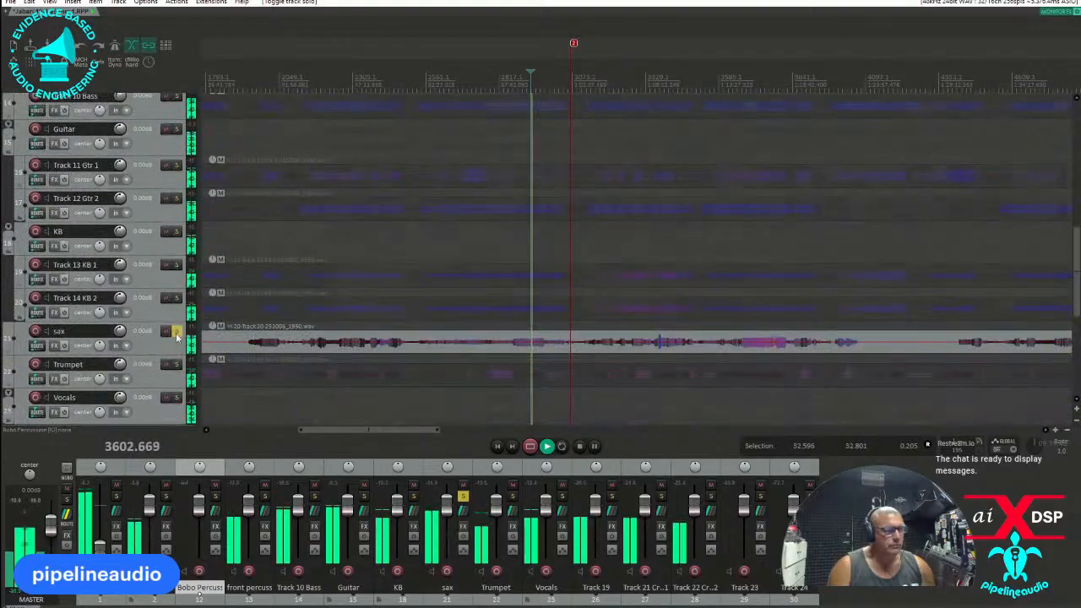
{"action": "left_click", "coordinate": [177, 332]}
{"action": "scroll", "coordinate": [147, 311], "scroll_direction": "up", "scroll_amount": 2}
{"action": "scroll", "coordinate": [147, 309], "scroll_direction": "up", "scroll_amount": 6}
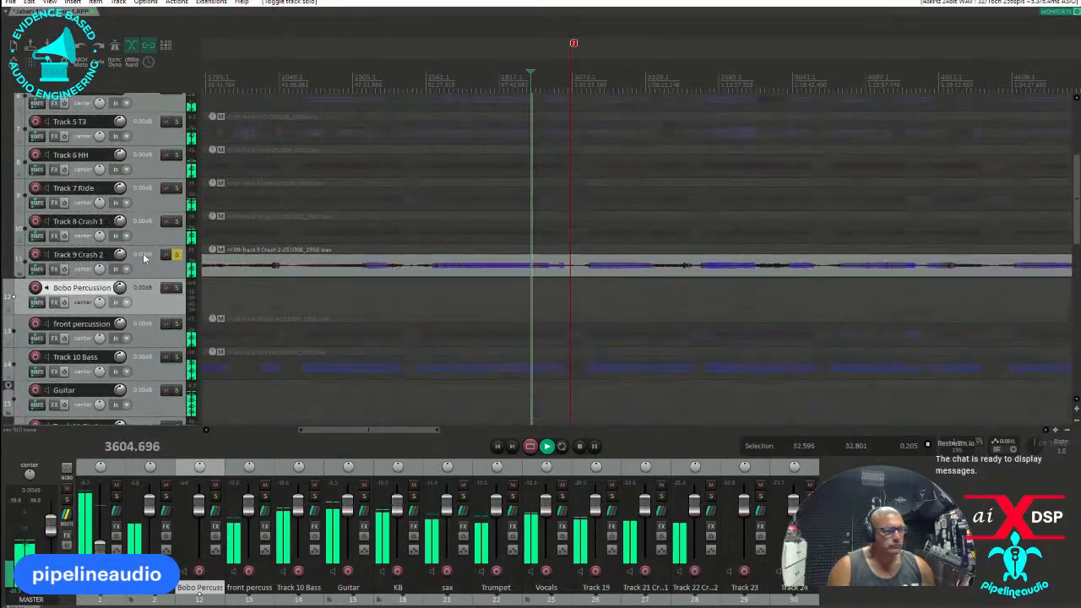
{"action": "left_click", "coordinate": [369, 291]}
{"action": "key", "text": "space"}
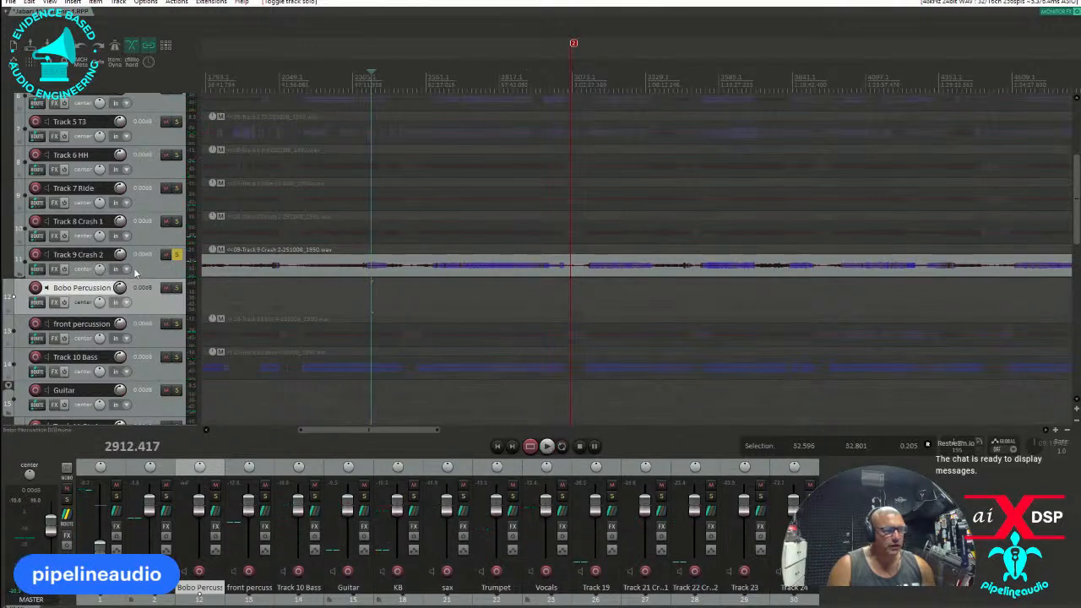
Move Track 9 Crash 2 and Track 19 into the new percussionist track as a folder, and unsolo Track 9 Crash 2.
{"action": "left_click_drag", "start_coordinate": [138, 268], "coordinate": [154, 306]}
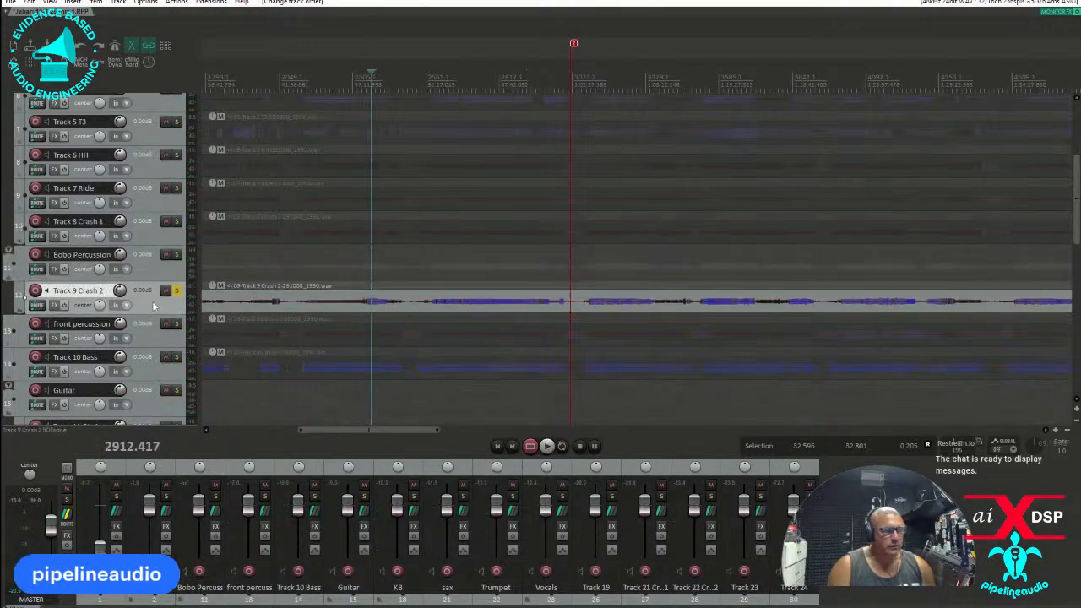
{"action": "scroll", "coordinate": [144, 324], "scroll_direction": "down", "scroll_amount": 8}
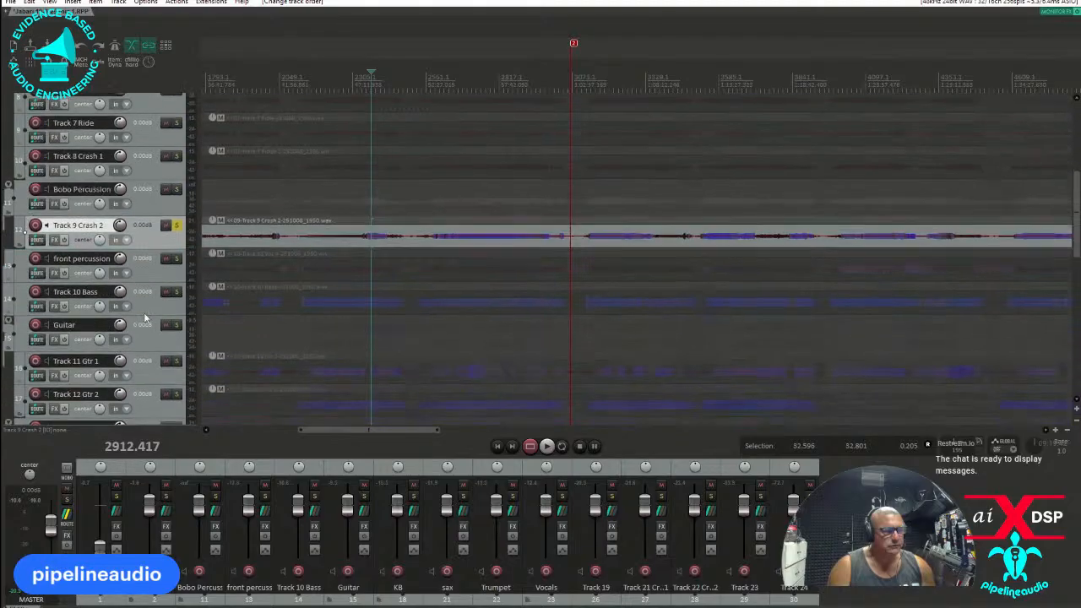
{"action": "scroll", "coordinate": [159, 322], "scroll_direction": "down", "scroll_amount": 4}
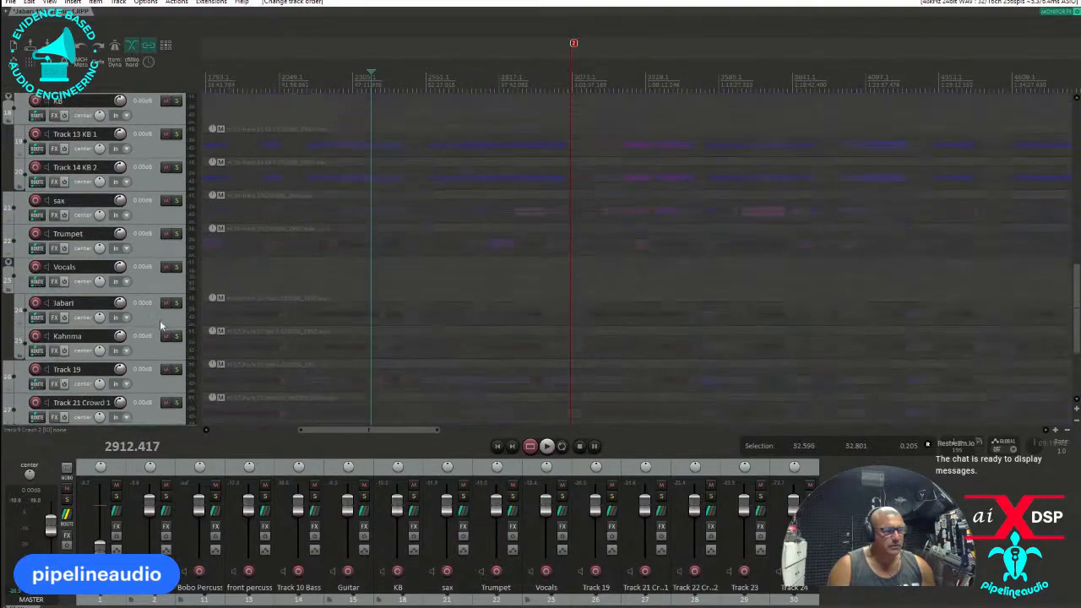
{"action": "left_click", "coordinate": [147, 329]}
{"action": "scroll", "coordinate": [147, 329], "scroll_direction": "up", "scroll_amount": 6}
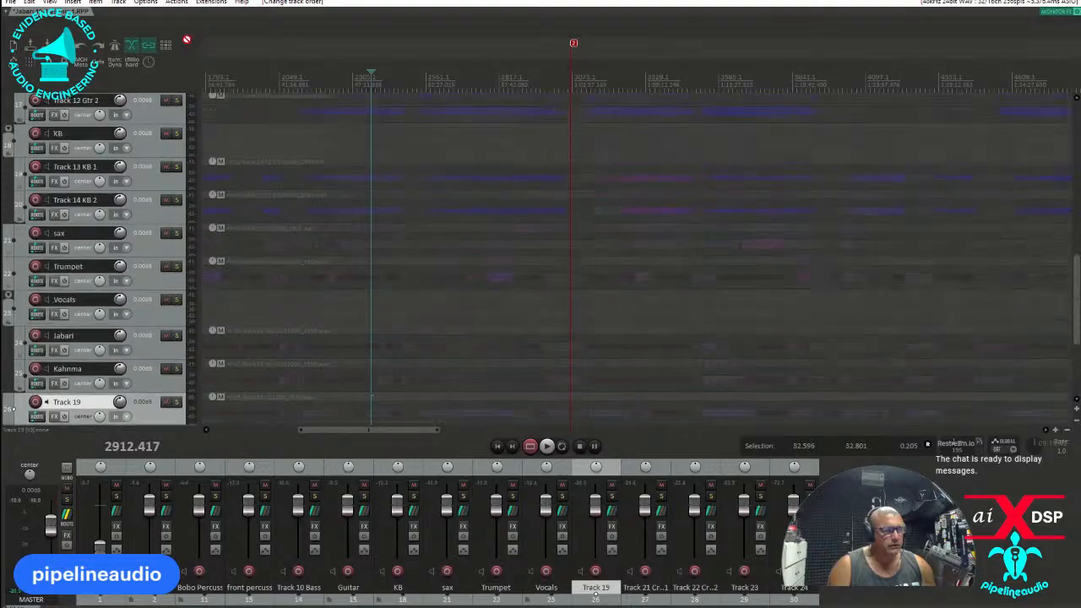
{"action": "left_click_drag", "start_coordinate": [182, 100], "coordinate": [175, 254]}
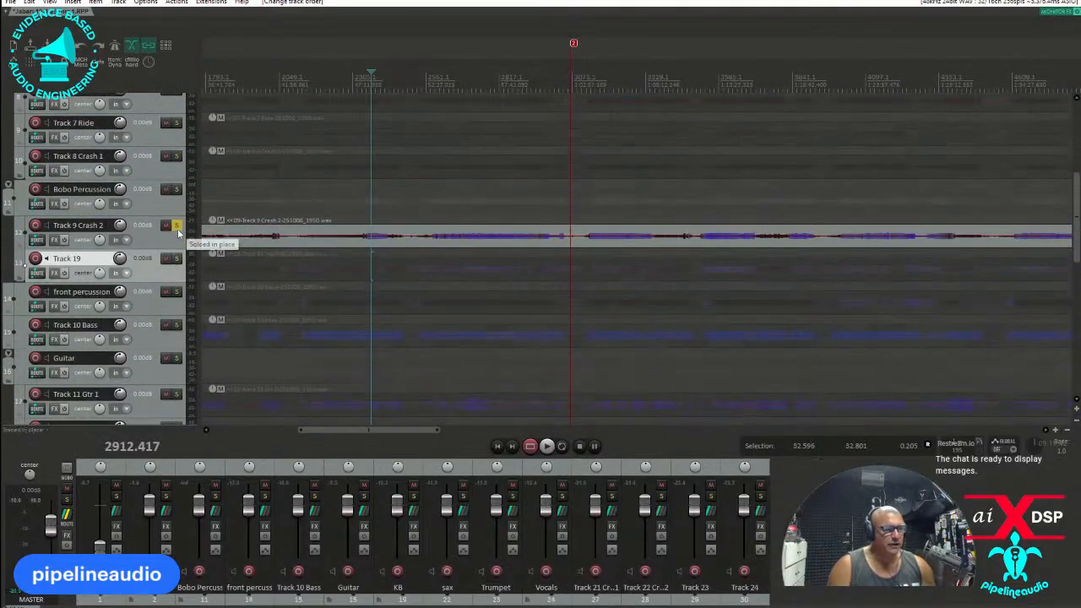
{"action": "left_click", "coordinate": [177, 225]}
Solo Track 3 T1, play it from two nearby points in the recording, and stop playback.
{"action": "scroll", "coordinate": [133, 247], "scroll_direction": "up", "scroll_amount": 5}
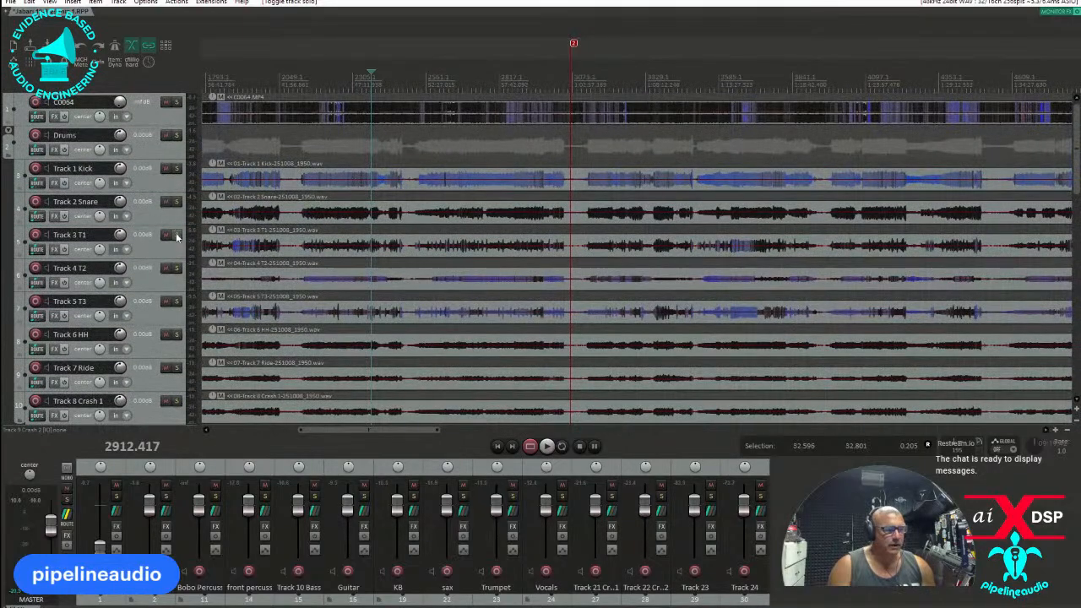
{"action": "left_click", "coordinate": [177, 235]}
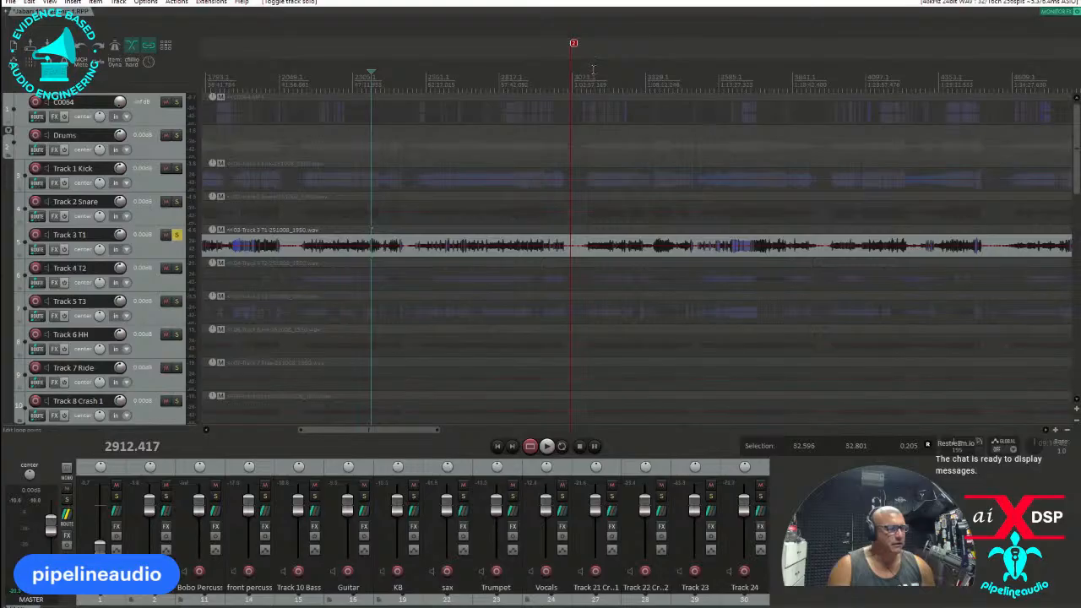
{"action": "left_click", "coordinate": [624, 69]}
{"action": "key", "text": "space"}
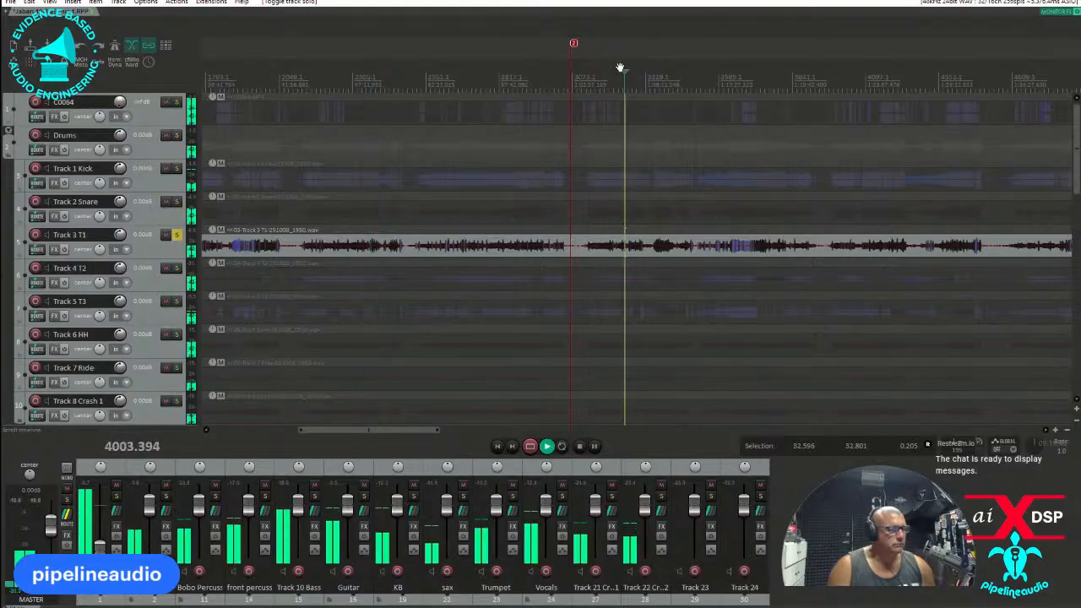
{"action": "left_click", "coordinate": [616, 69]}
{"action": "key", "text": "space"}
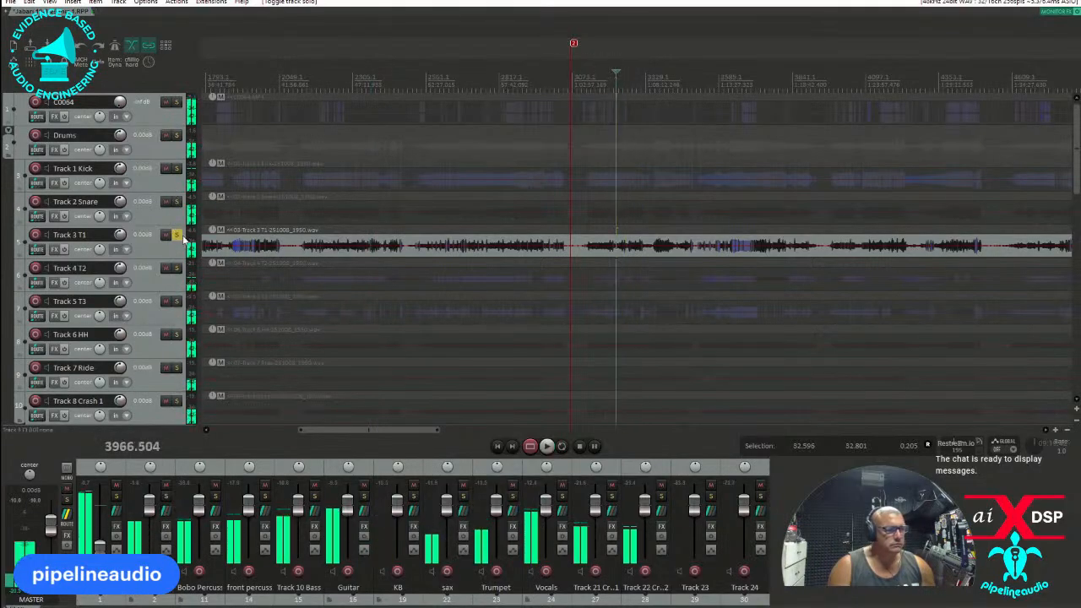
Solo Track 4 T2 instead of Track 3 T1, audition it, and move it into the percussionist's folder above Track 9 Crash 2.
{"action": "left_click", "coordinate": [176, 235]}
{"action": "left_click", "coordinate": [176, 268]}
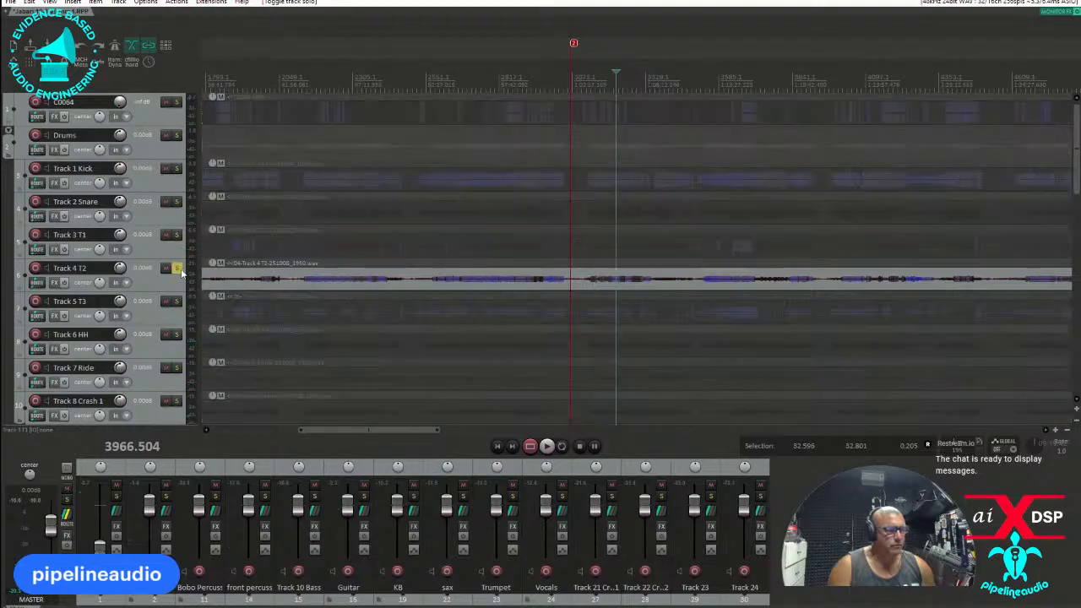
{"action": "key", "text": "space"}
{"action": "left_click_drag", "start_coordinate": [154, 281], "coordinate": [165, 334]}
{"action": "key", "text": "space"}
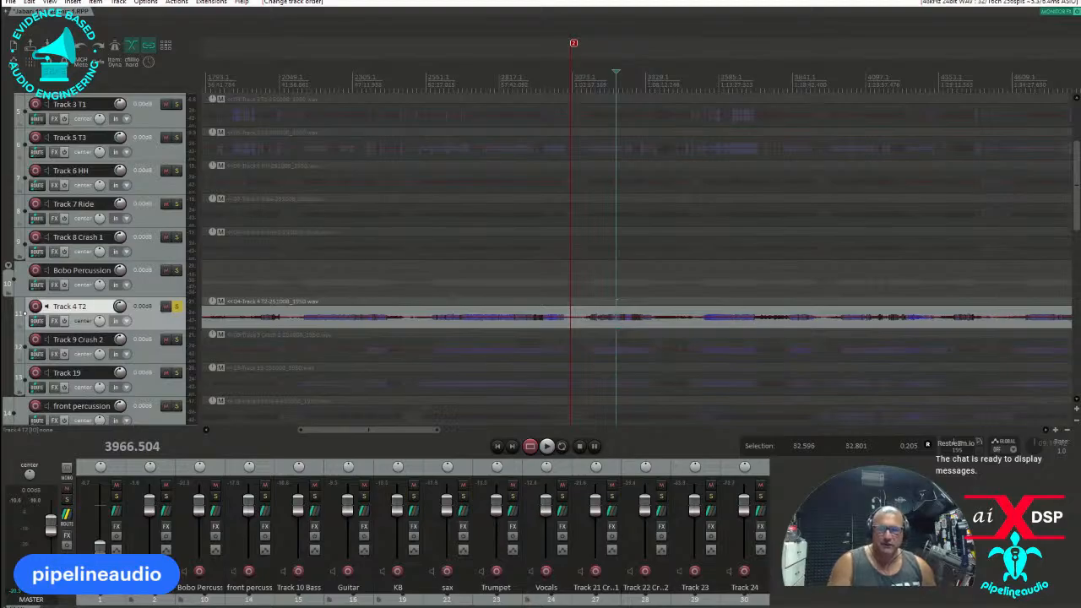
Show the project's video window, move it clear of the arrange view, and unsolo Track 4 T2.
{"action": "key", "text": "ctrl+shift+v"}
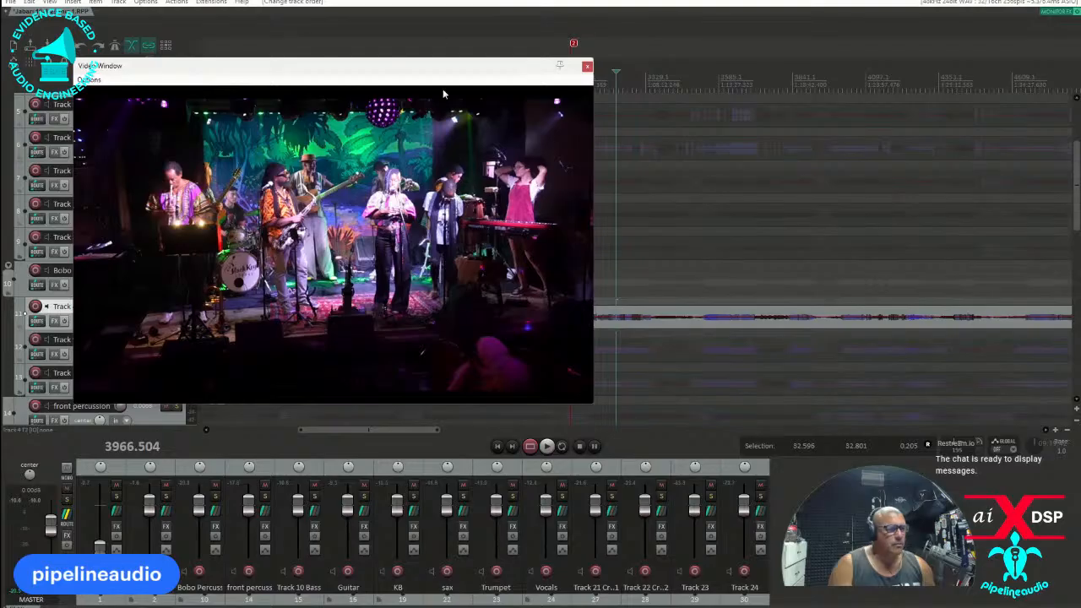
{"action": "left_click_drag", "start_coordinate": [440, 65], "coordinate": [0, 84]}
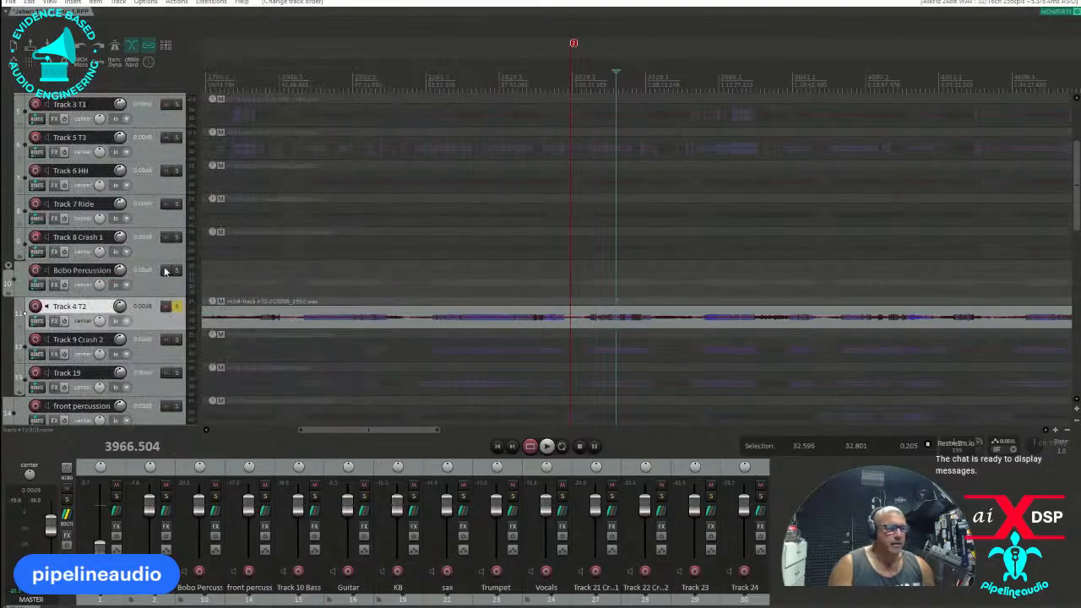
{"action": "scroll", "coordinate": [109, 284], "scroll_direction": "down", "scroll_amount": 2}
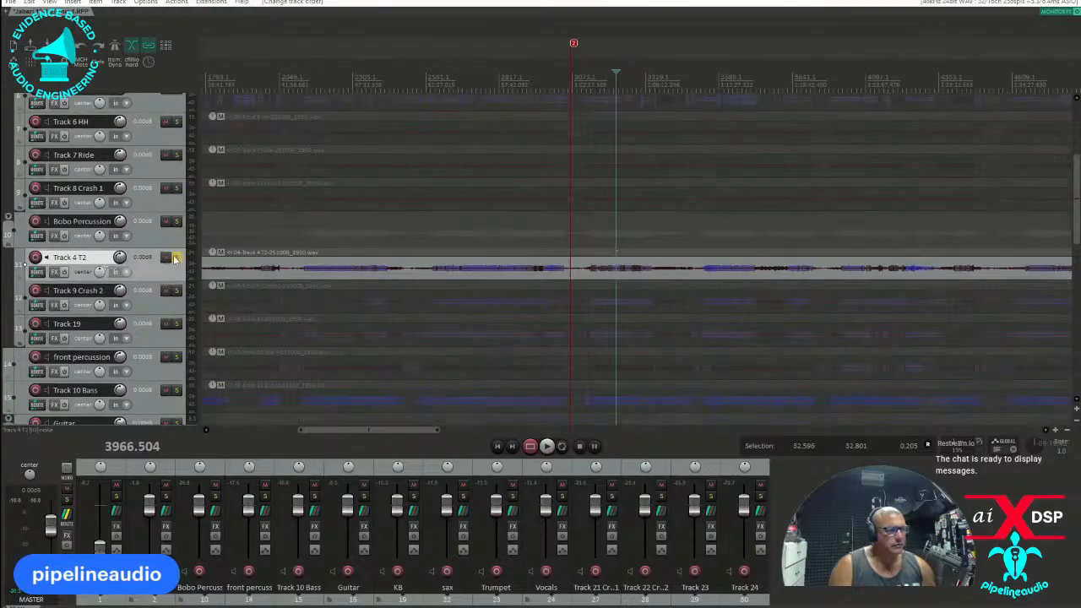
{"action": "left_click", "coordinate": [176, 262]}
Delete the empty Track 23 and Track 24 at the end of the track list.
{"action": "scroll", "coordinate": [127, 258], "scroll_direction": "down", "scroll_amount": 15}
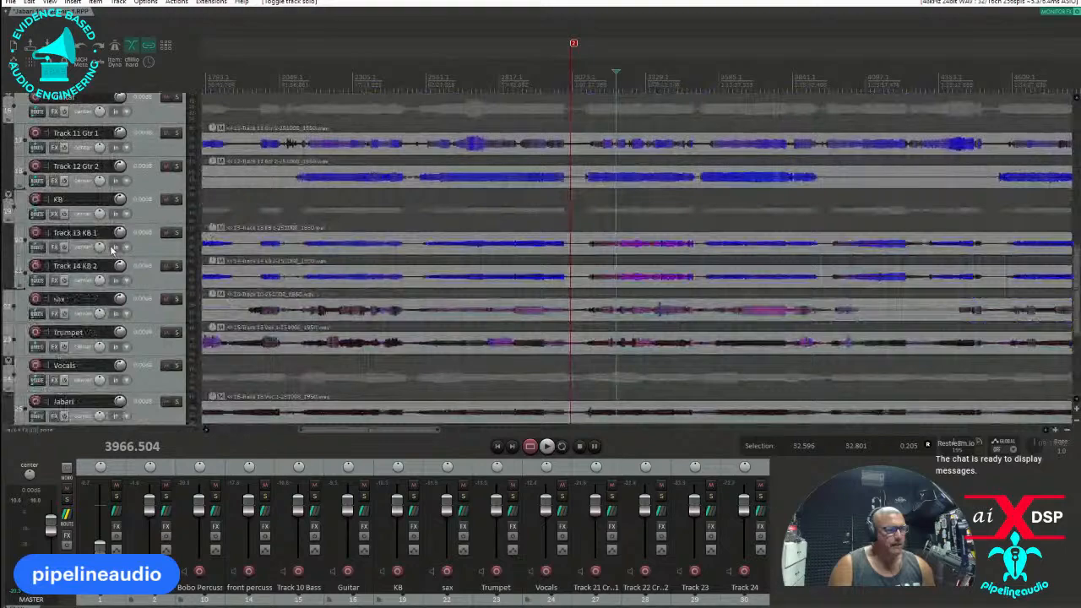
{"action": "scroll", "coordinate": [125, 254], "scroll_direction": "down", "scroll_amount": 3}
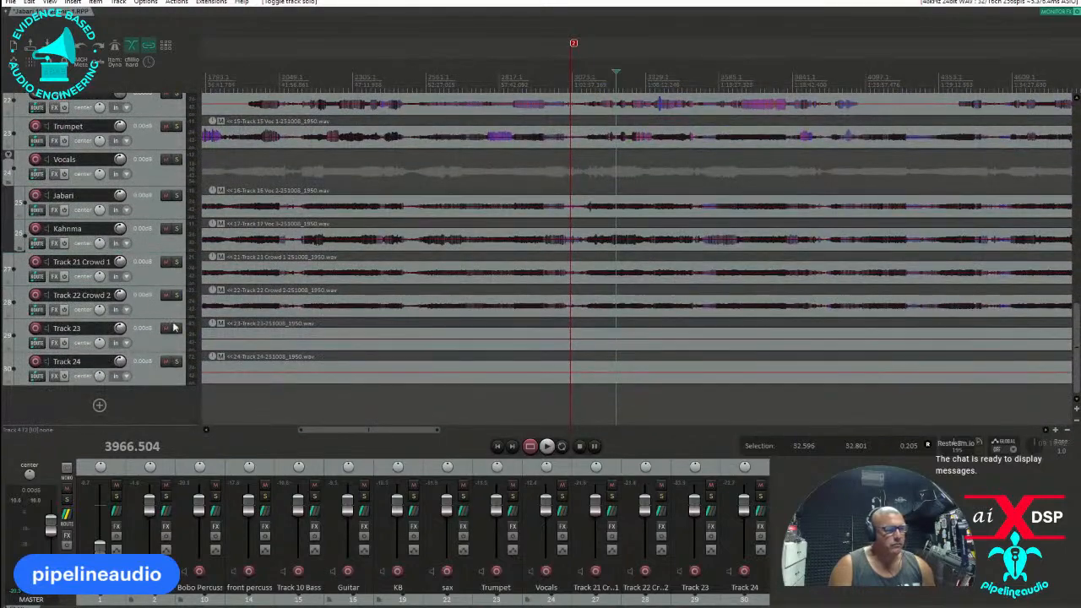
{"action": "scroll", "coordinate": [484, 366], "scroll_direction": "down", "scroll_amount": 8}
{"action": "left_click", "coordinate": [143, 374]}
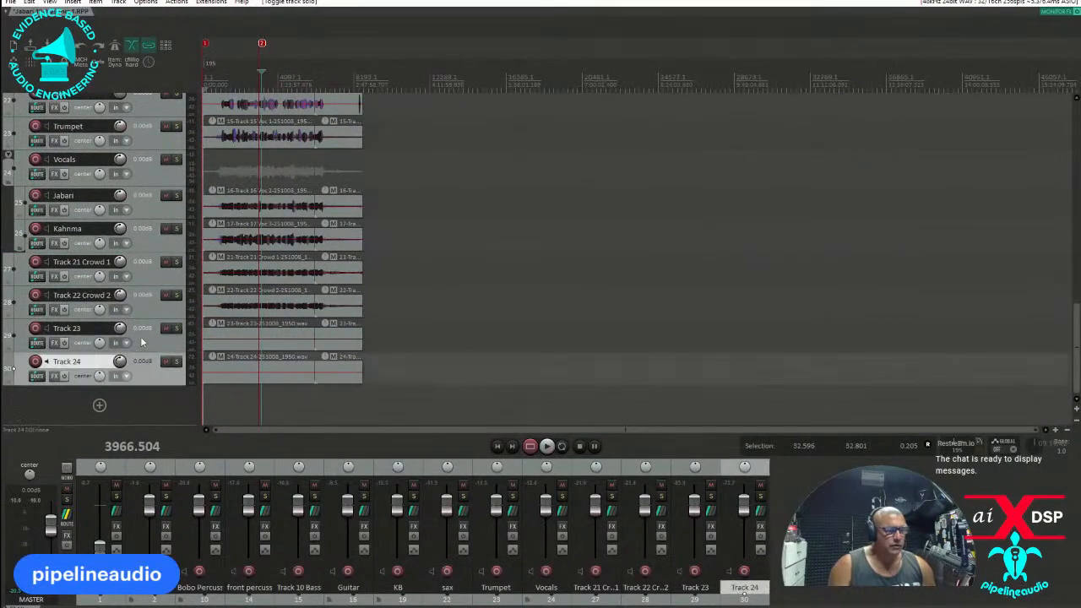
{"action": "left_click", "coordinate": [143, 341]}
{"action": "key", "text": "Delete"}
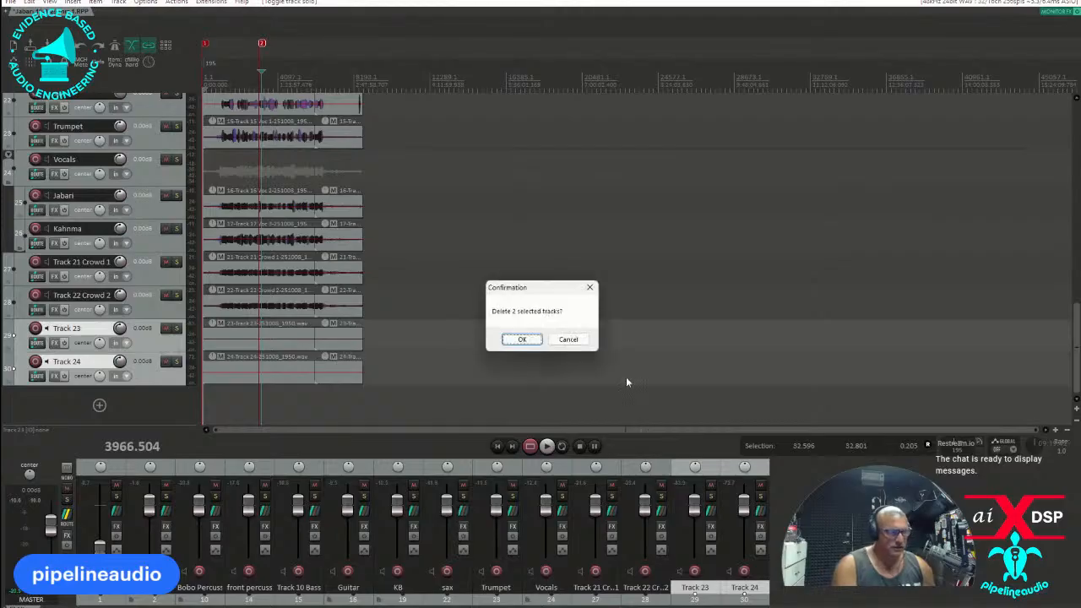
{"action": "left_click", "coordinate": [530, 341]}
Insert a new track below the last vocal track and name it Crowd.
{"action": "left_click", "coordinate": [159, 249]}
{"action": "right_click", "coordinate": [160, 249]}
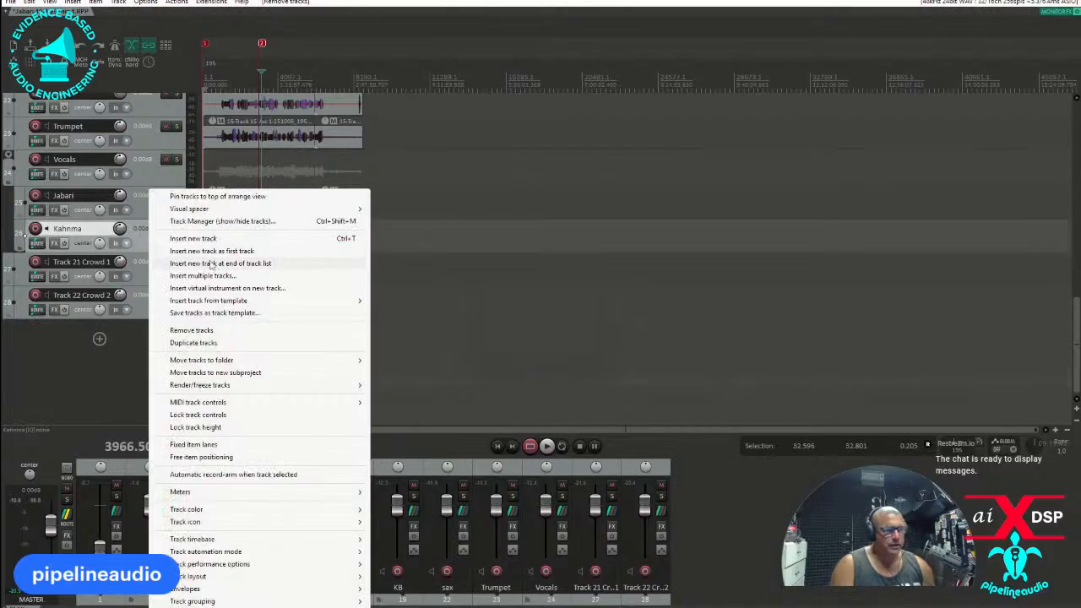
{"action": "left_click", "coordinate": [185, 239]}
{"action": "double_click", "coordinate": [77, 262]}
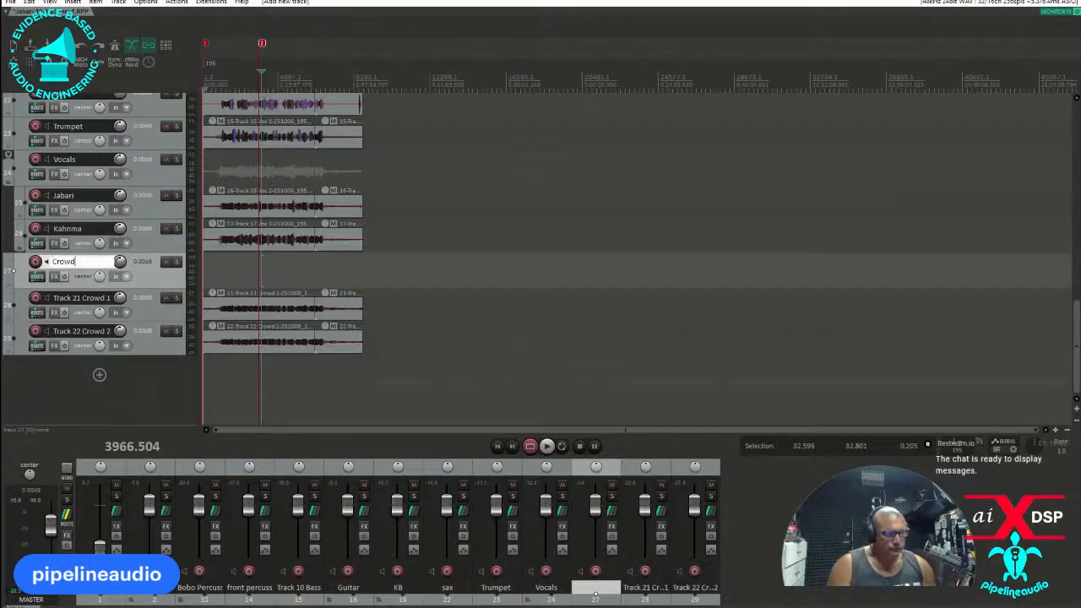
Move Track 21 Crowd 1 and Track 22 Crowd 2 into the Crowd track as a folder.
{"action": "left_click", "coordinate": [137, 306]}
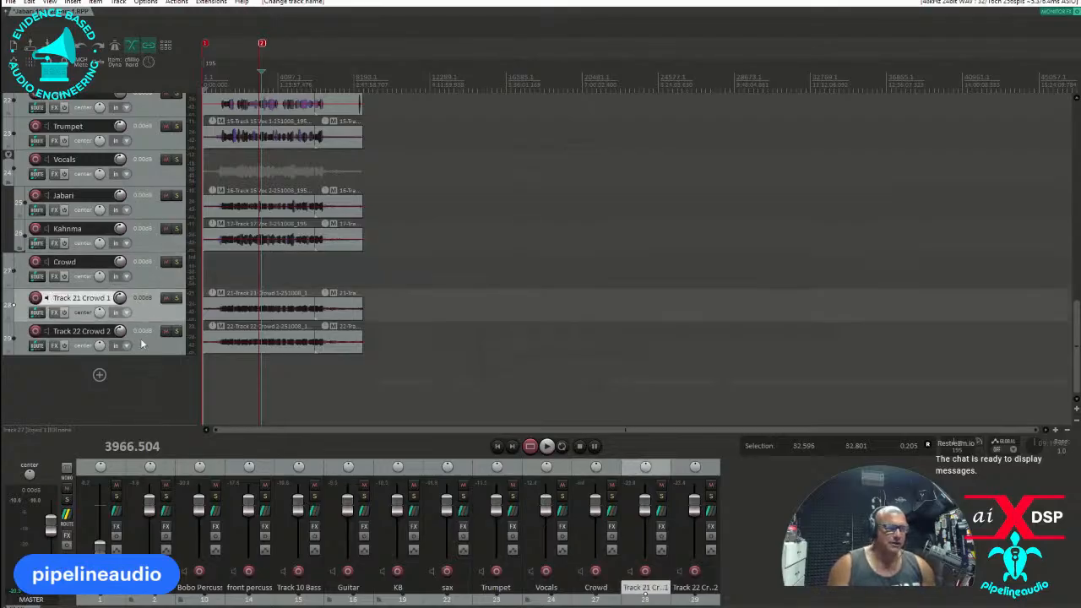
{"action": "left_click", "coordinate": [143, 344], "text": "shift"}
{"action": "left_click_drag", "start_coordinate": [147, 316], "coordinate": [151, 274]}
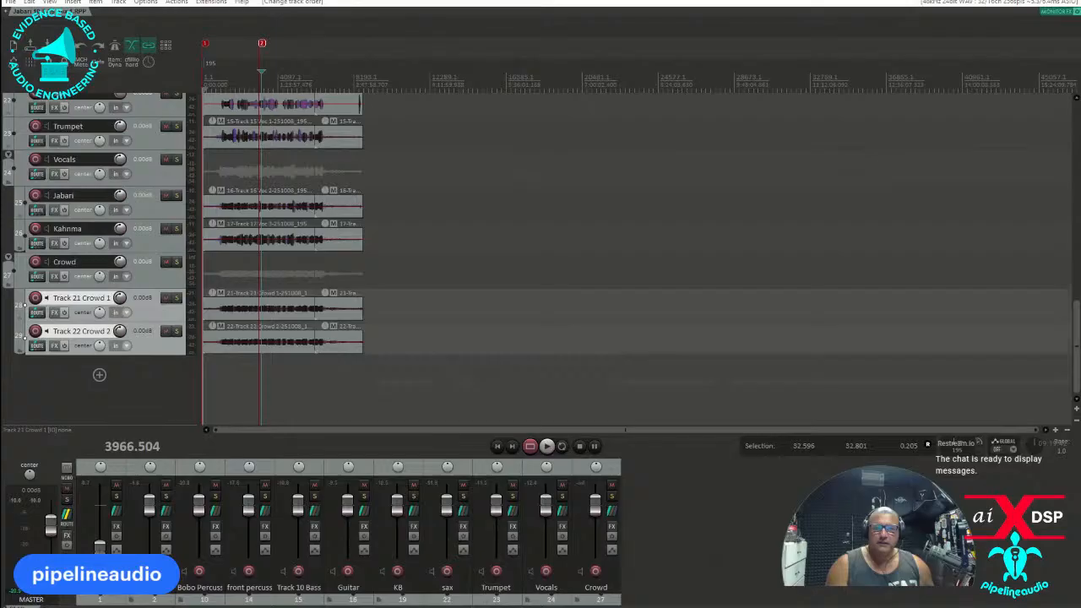
Switch to the browser's Facebook post and reply to the newest comment with "You think it'll be ready by the time stadium ships".
{"action": "left_click_drag", "start_coordinate": [0, 43], "coordinate": [271, 50]}
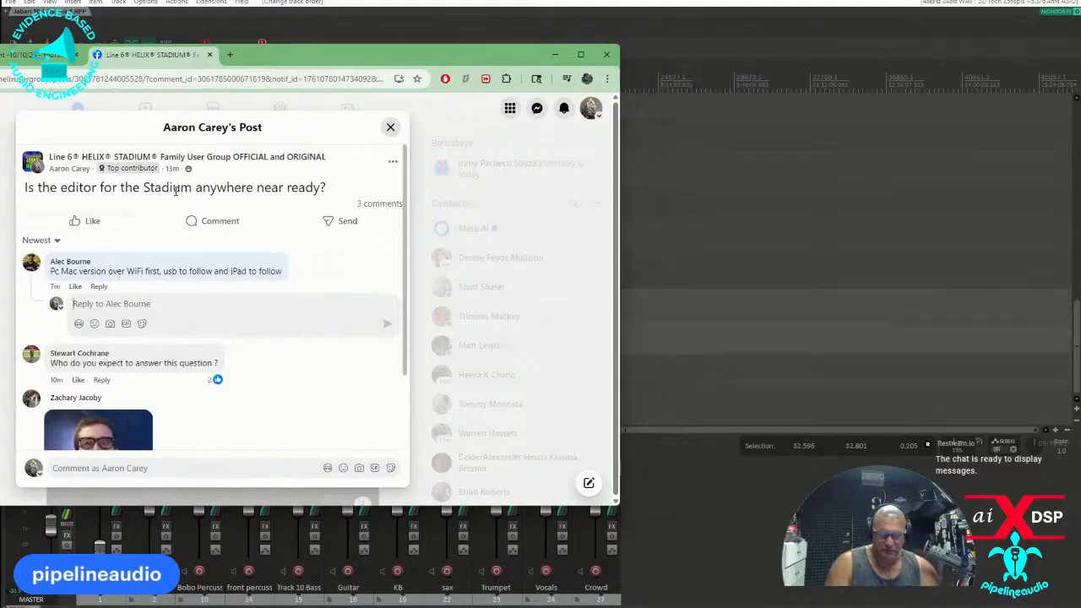
{"action": "type", "text": "Y"}
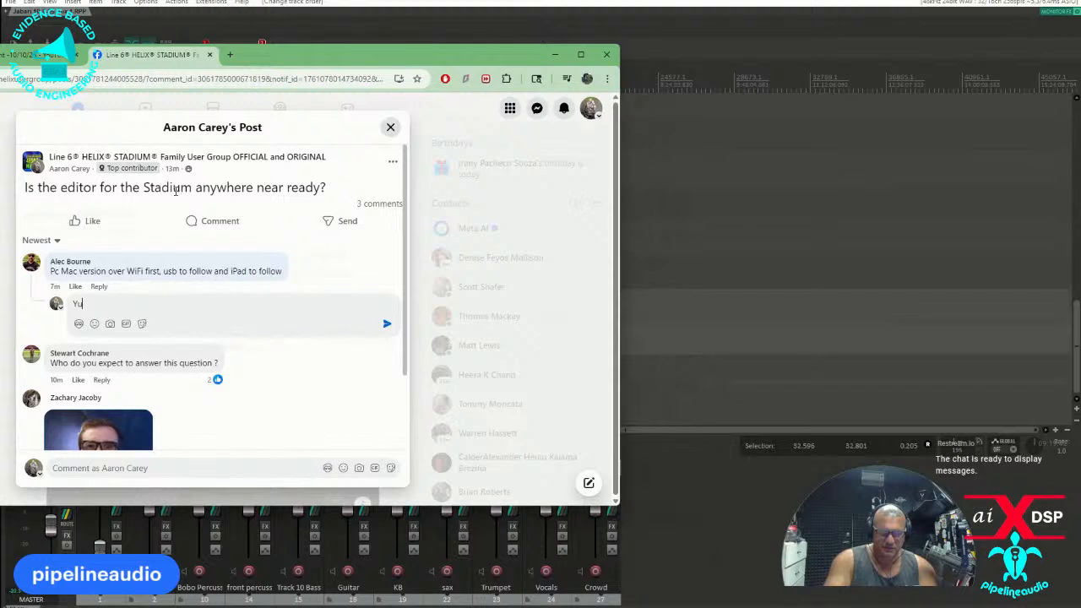
{"action": "type", "text": "ou th"}
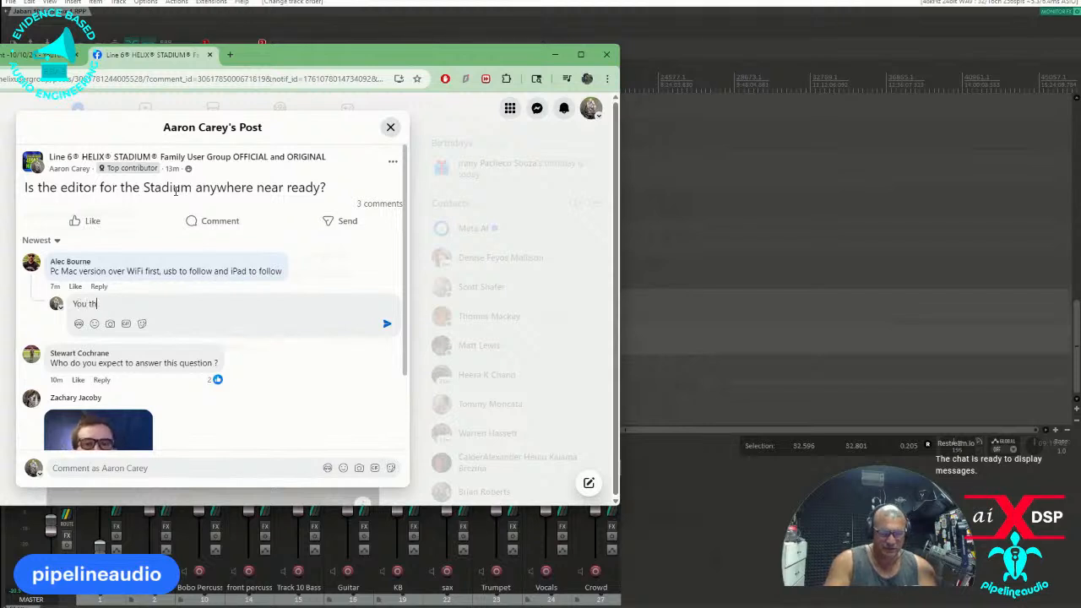
{"action": "type", "text": "ink it'll be"}
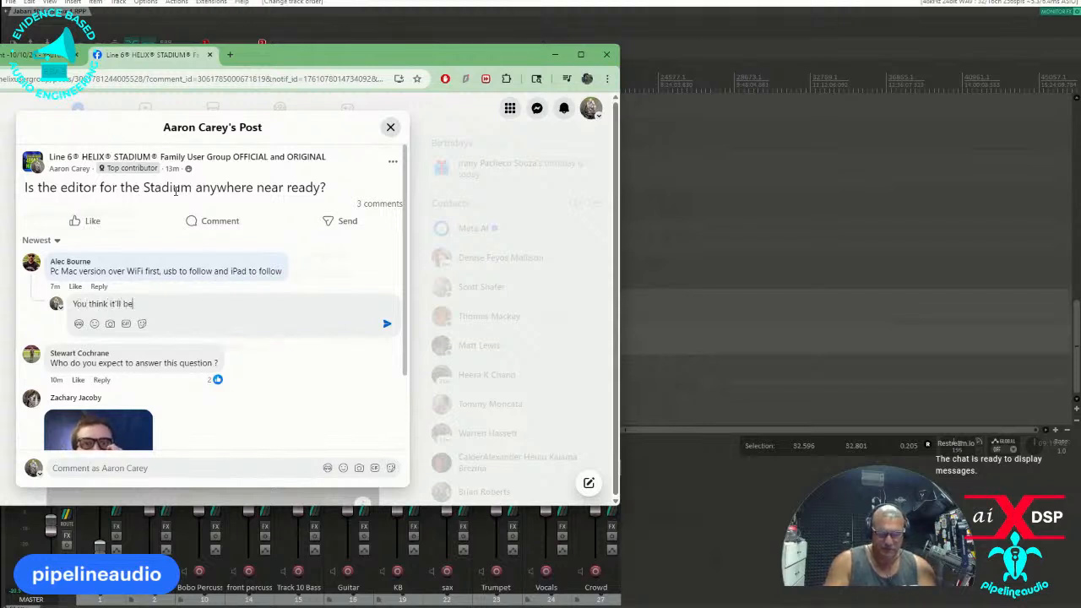
{"action": "type", "text": " ready before the"}
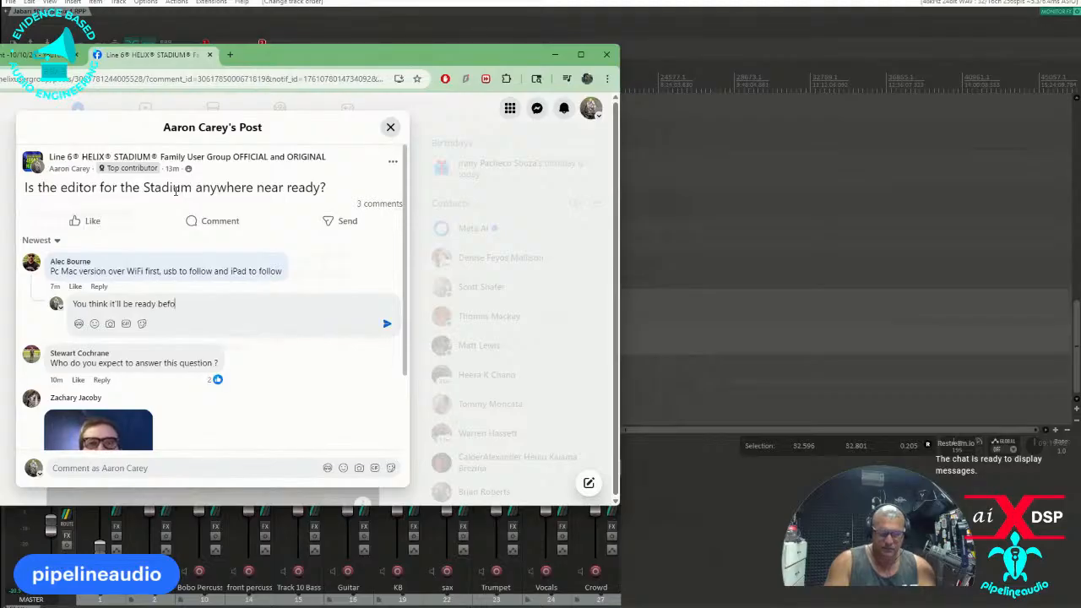
{"action": "key", "text": "BackSpace"}
{"action": "key", "text": "BackSpace"}
{"action": "key", "text": "BackSpace"}
{"action": "key", "text": "BackSpace"}
{"action": "key", "text": "BackSpace"}
{"action": "key", "text": "BackSpace"}
{"action": "key", "text": "BackSpace"}
{"action": "key", "text": "BackSpace"}
{"action": "key", "text": "BackSpace"}
{"action": "key", "text": "BackSpace"}
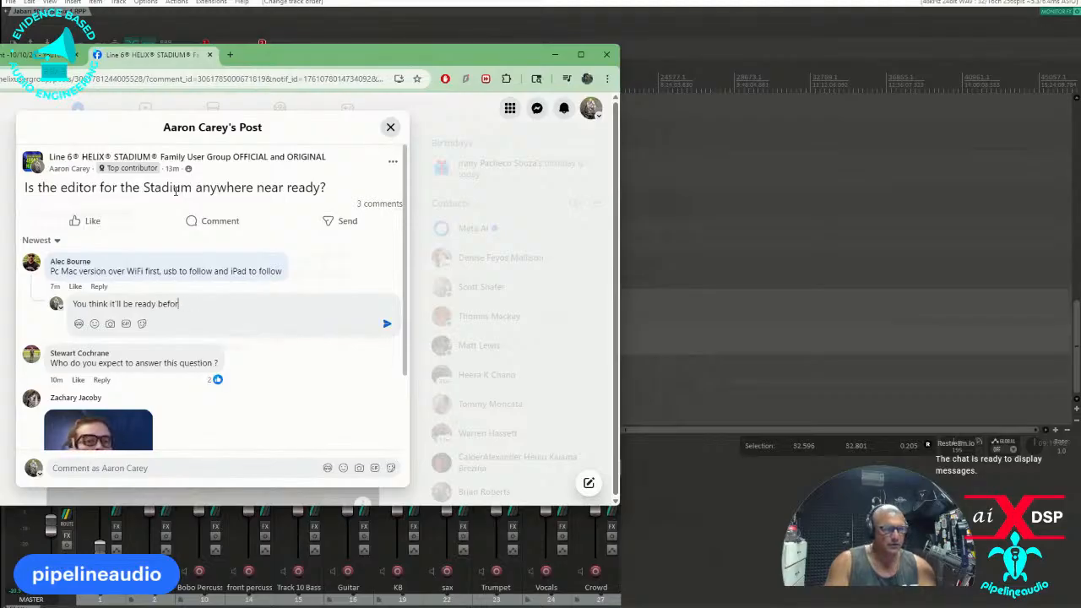
{"action": "type", "text": "y the "}
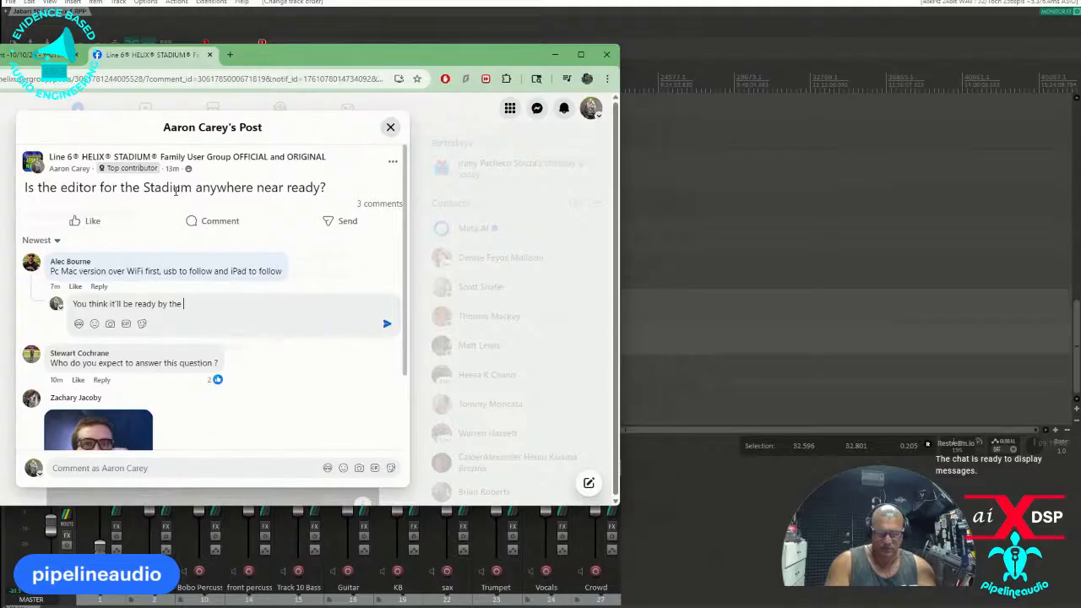
{"action": "type", "text": "time stadium "}
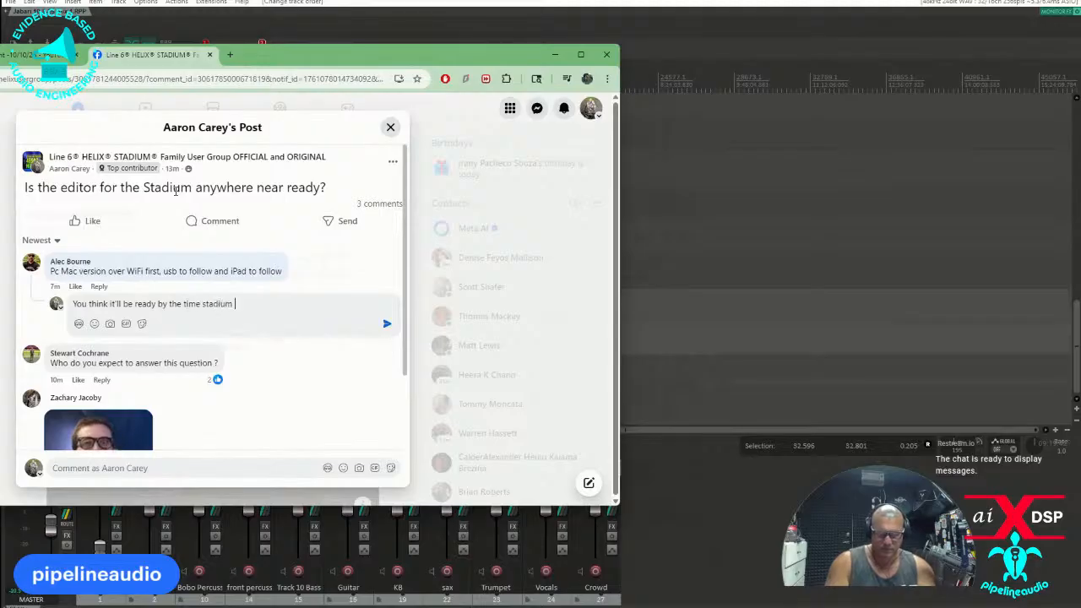
{"action": "type", "text": "ships? Or we"}
Complete the reply with "? Or will we be in Quad Cortex vaporware launch oblivion?" and post it.
{"action": "key", "text": "BackSpace"}
{"action": "key", "text": "BackSpace"}
{"action": "type", "text": "ill we"}
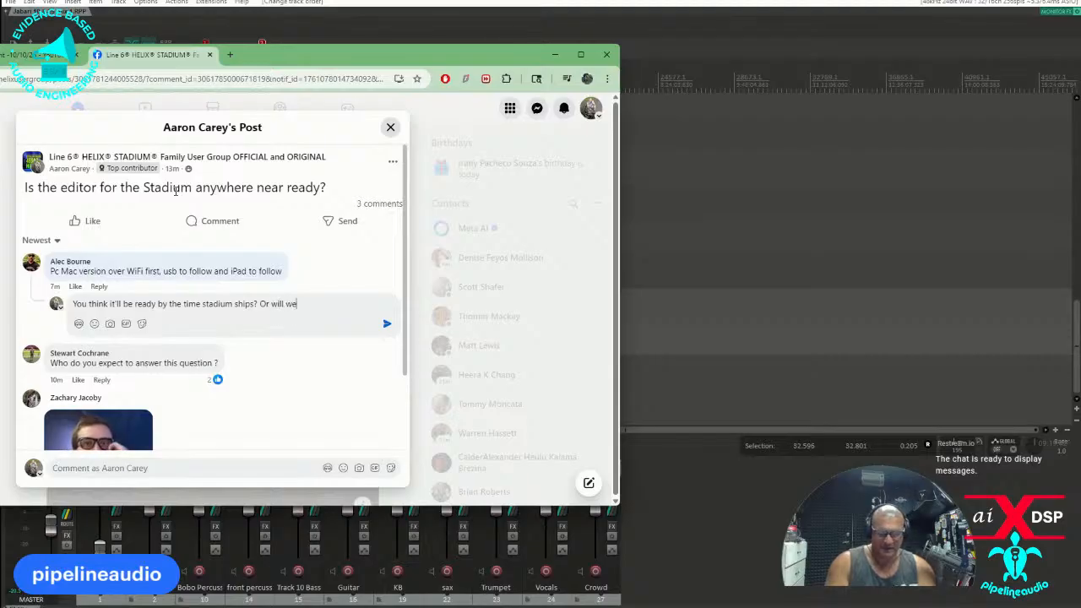
{"action": "type", "text": " be in Qugad"}
{"action": "key", "text": "BackSpace"}
{"action": "key", "text": "BackSpace"}
{"action": "key", "text": "BackSpace"}
{"action": "key", "text": "BackSpace"}
{"action": "type", "text": "ad Cort"}
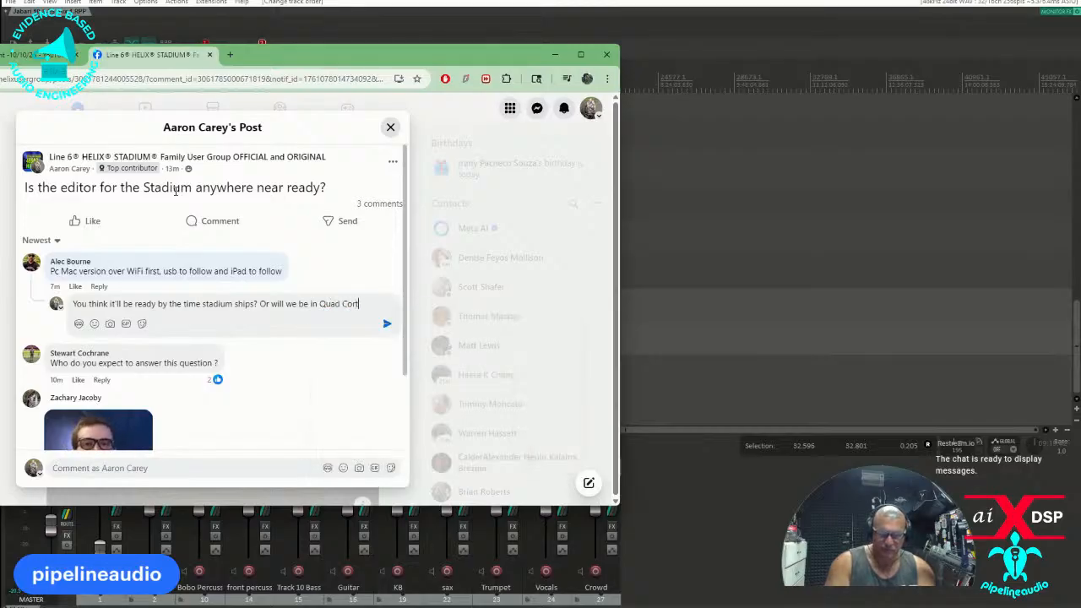
{"action": "type", "text": "ex vap"}
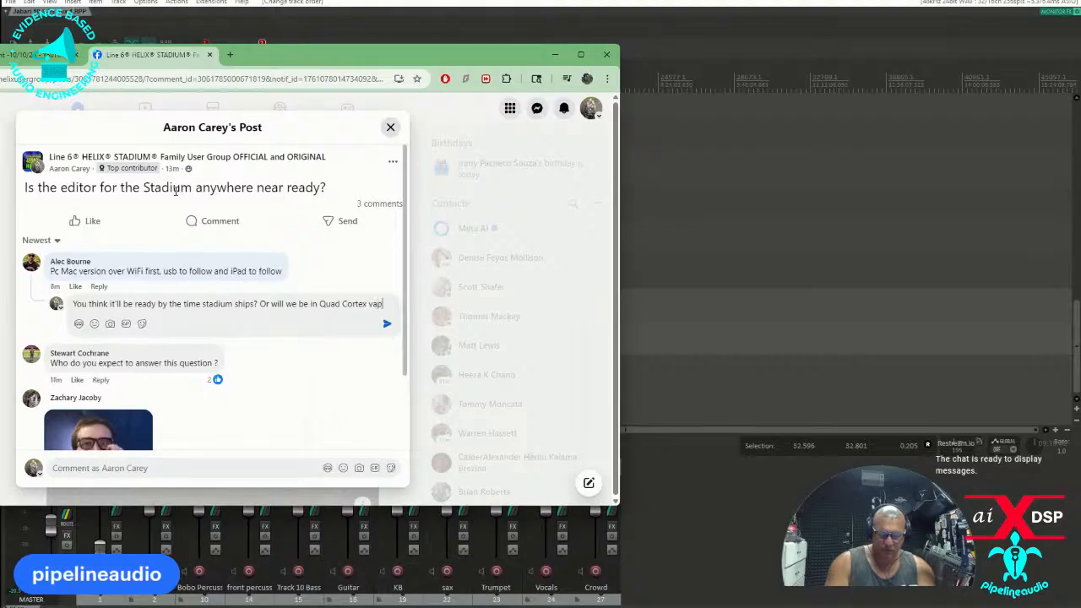
{"action": "type", "text": "orware launch obli"}
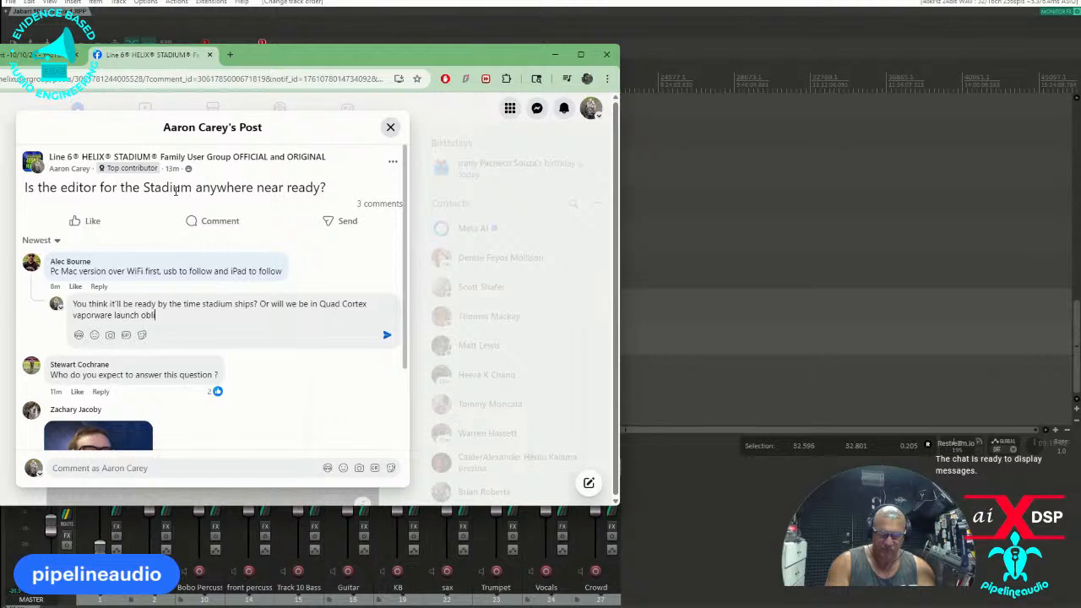
{"action": "type", "text": "vion?"}
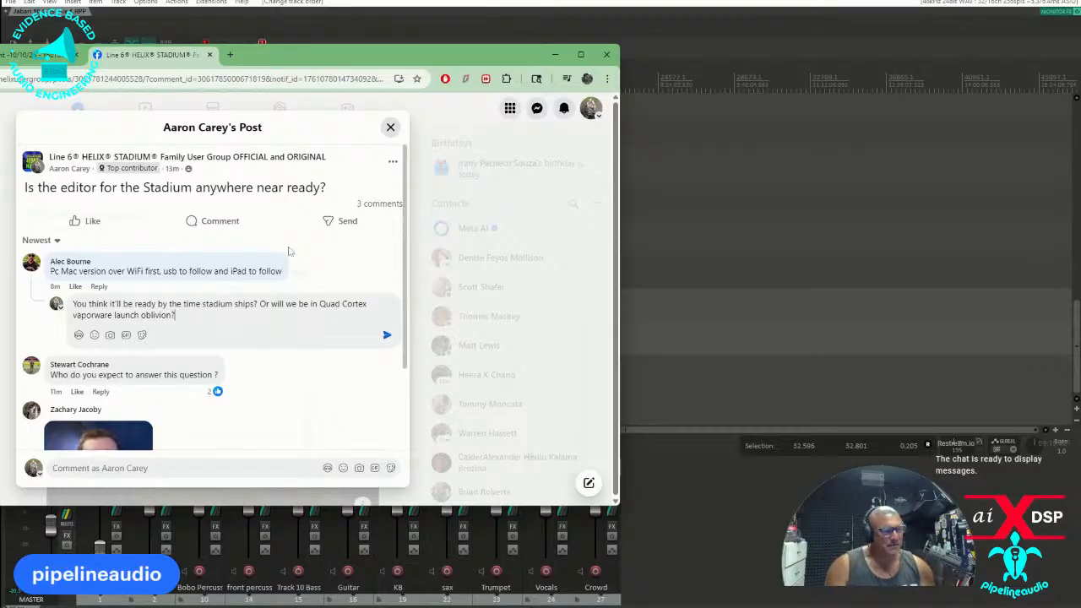
{"action": "left_click", "coordinate": [387, 334]}
Start a reply to the comment "Who do you expect to answer this question ?" with "people who might know?".
{"action": "scroll", "coordinate": [262, 297], "scroll_direction": "down", "scroll_amount": 3}
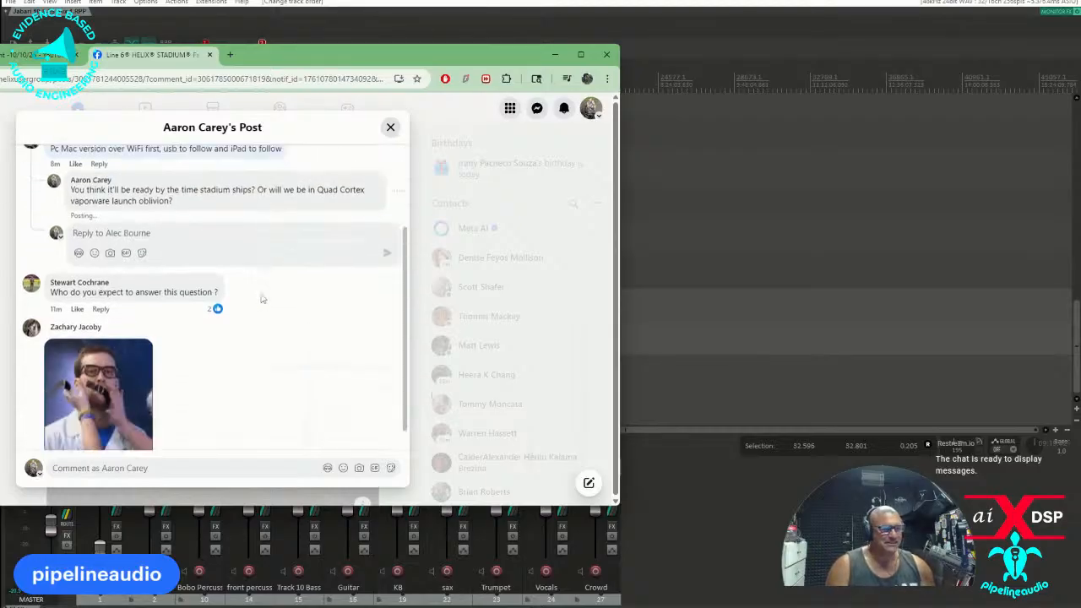
{"action": "scroll", "coordinate": [268, 292], "scroll_direction": "up", "scroll_amount": 3}
{"action": "scroll", "coordinate": [148, 319], "scroll_direction": "down", "scroll_amount": 2}
{"action": "left_click", "coordinate": [101, 300]}
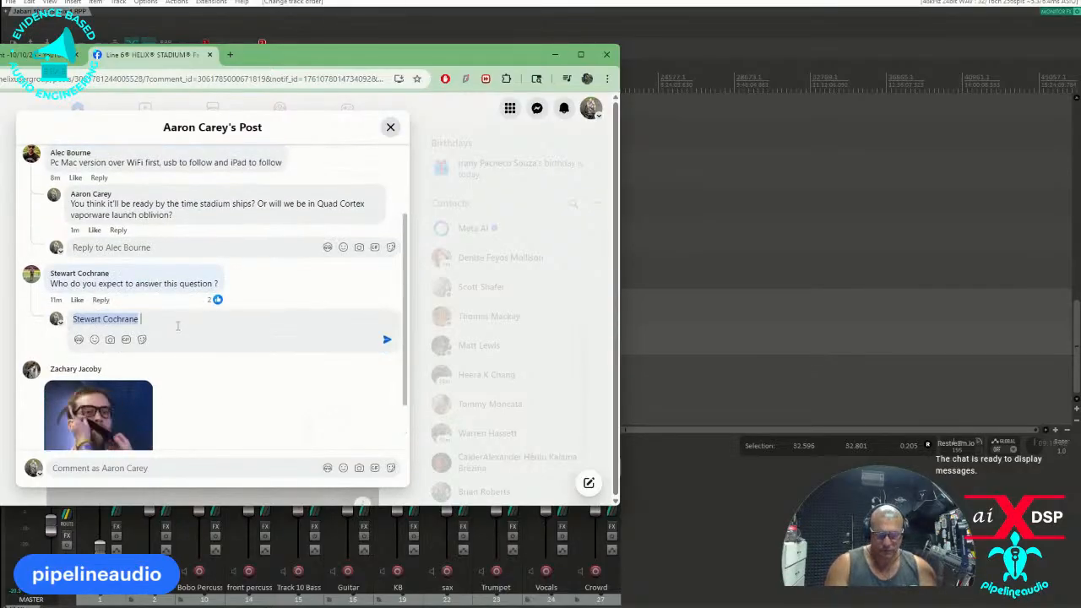
{"action": "type", "text": "people"}
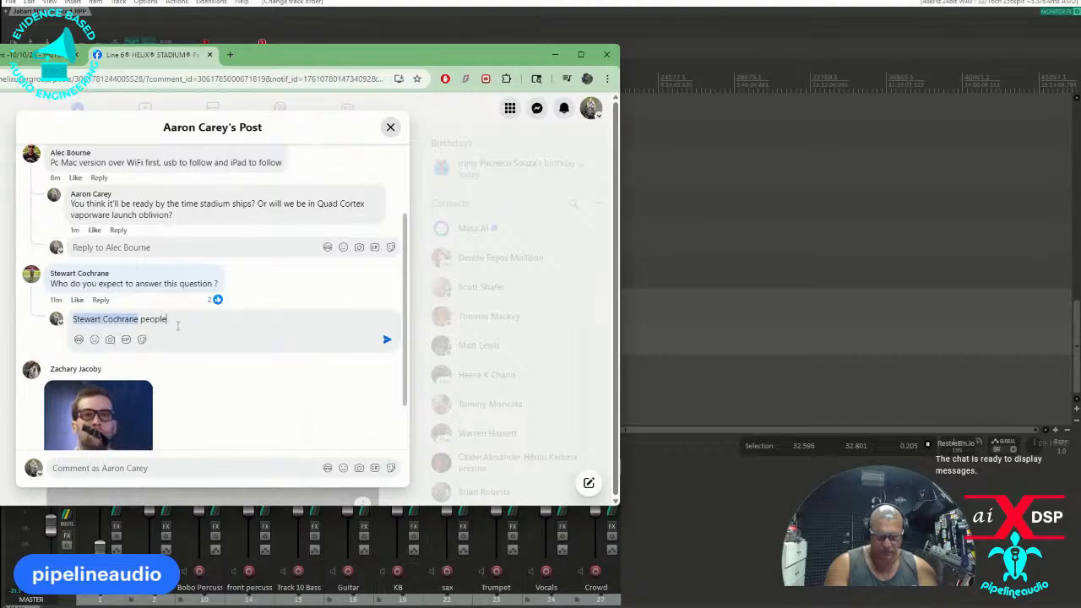
{"action": "type", "text": " who might kn"}
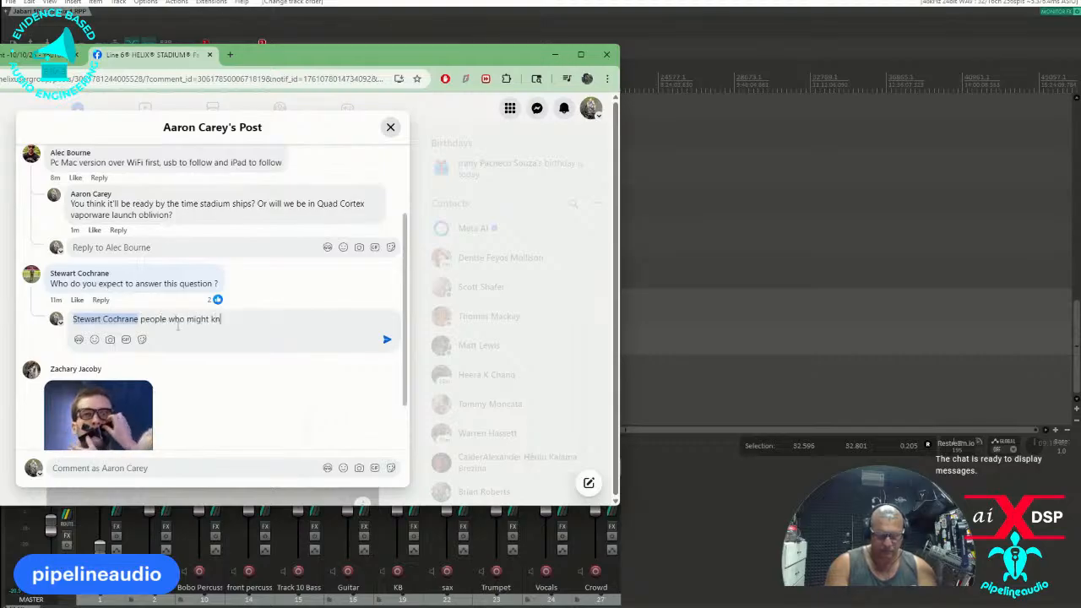
{"action": "type", "text": "ow? Who w"}
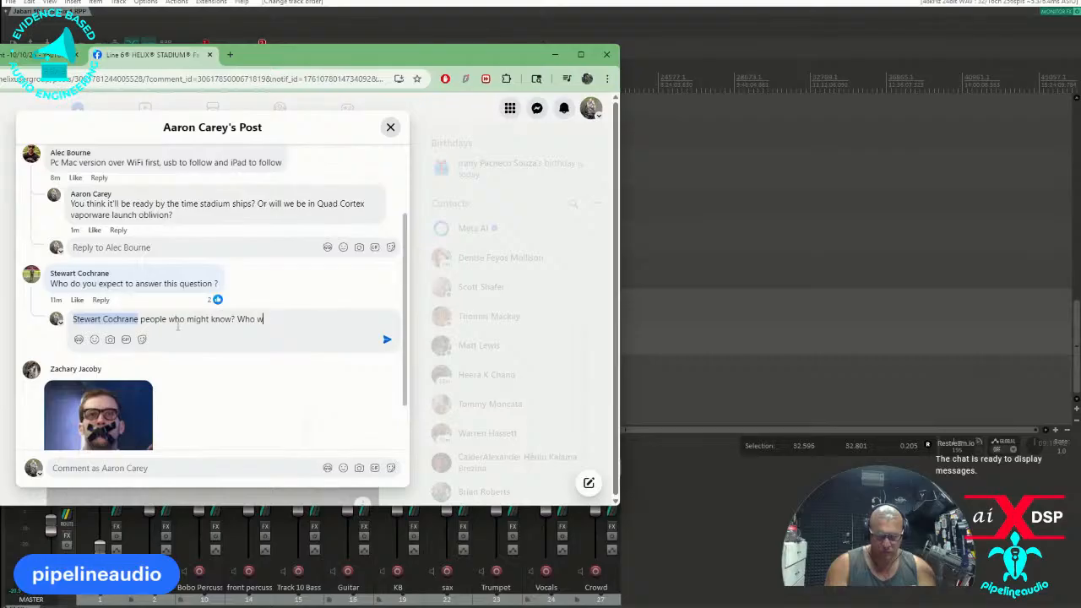
{"action": "type", "text": "ould you expec"}
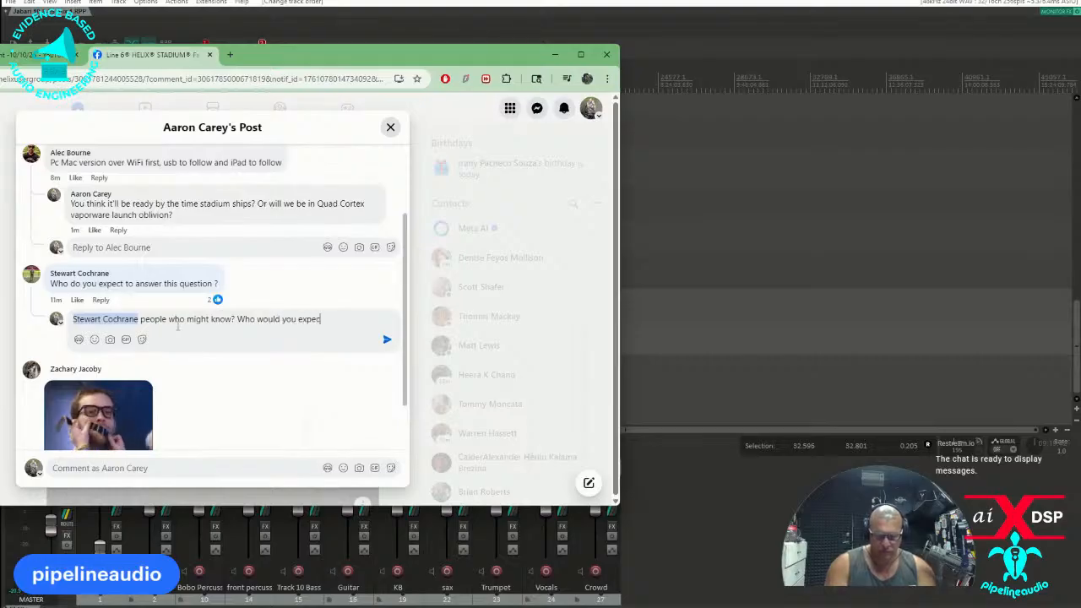
{"action": "type", "text": "t to answer a"}
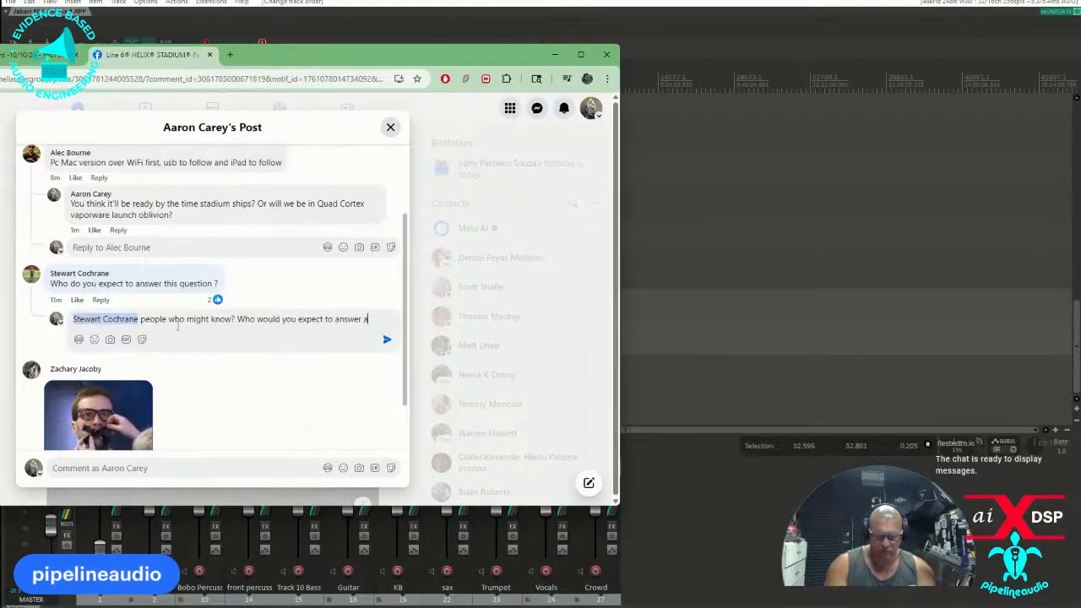
{"action": "type", "text": " westi"}
Continue the reply with "Who would you expect to answer a question in a group".
{"action": "key", "text": "BackSpace"}
{"action": "key", "text": "BackSpace"}
{"action": "key", "text": "BackSpace"}
{"action": "key", "text": "BackSpace"}
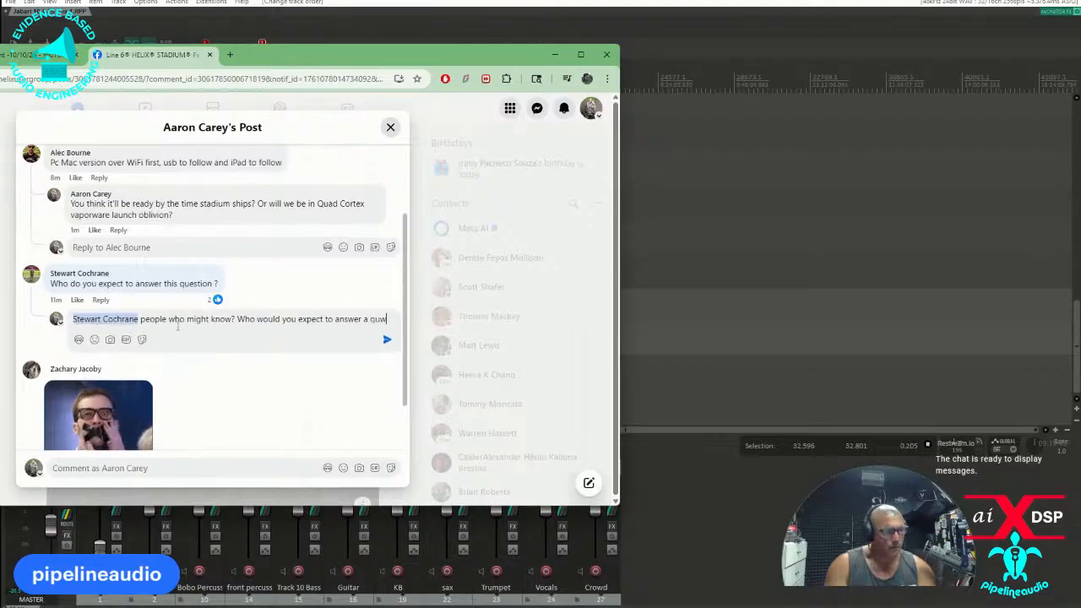
{"action": "type", "text": "estion"}
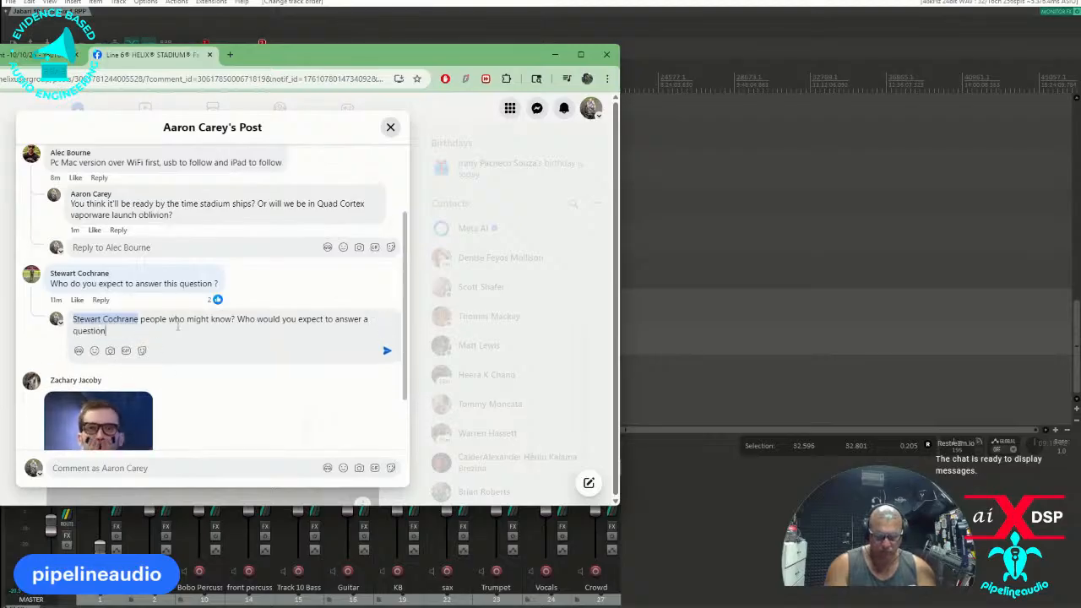
{"action": "type", "text": " in a group"}
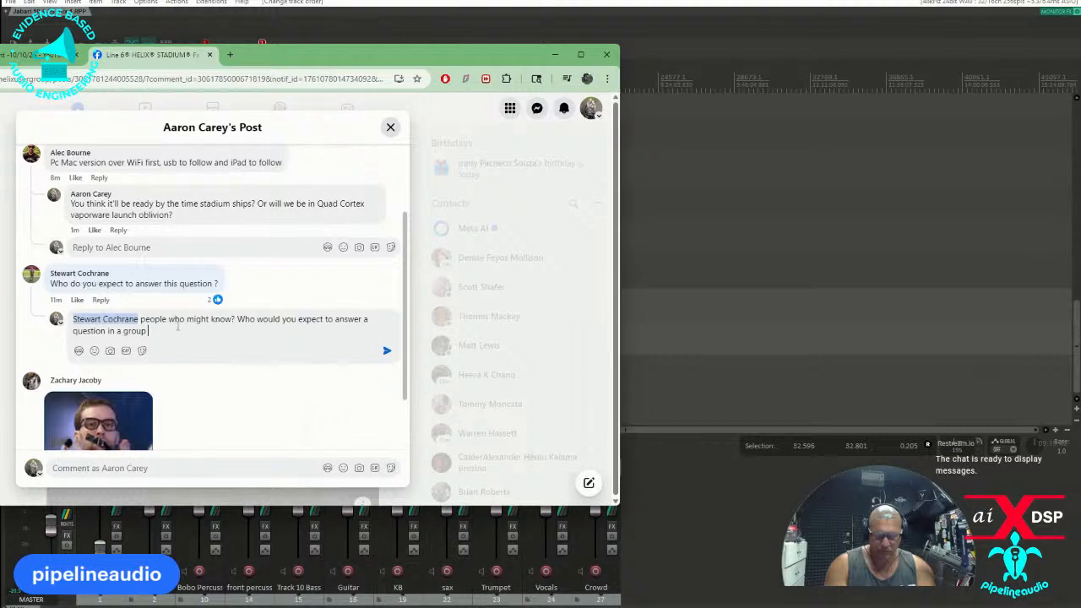
{"action": "type", "text": " frequnete"}
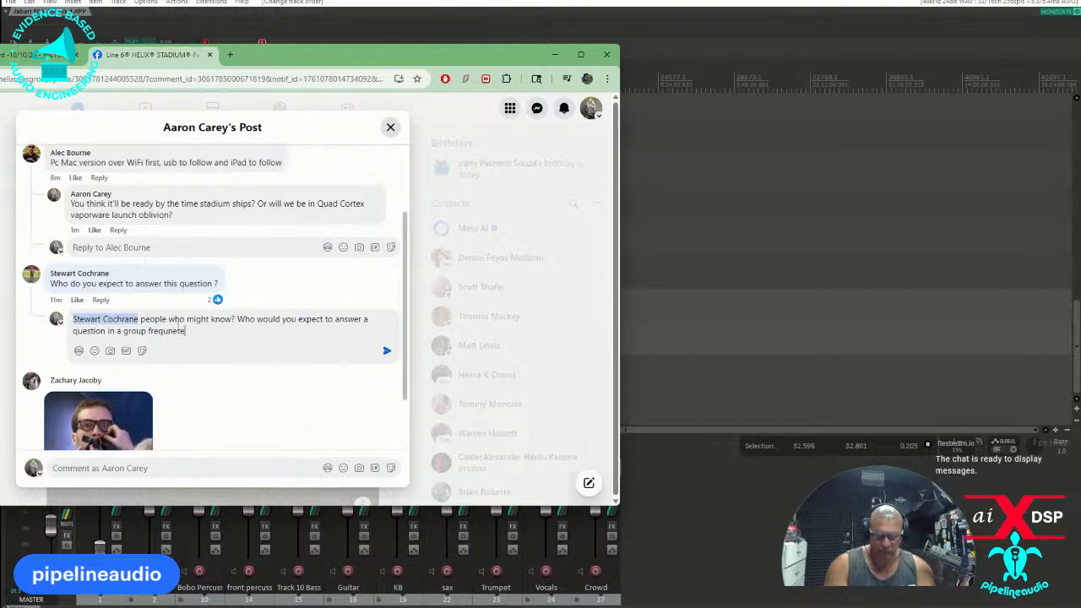
{"action": "type", "text": "d by people who "}
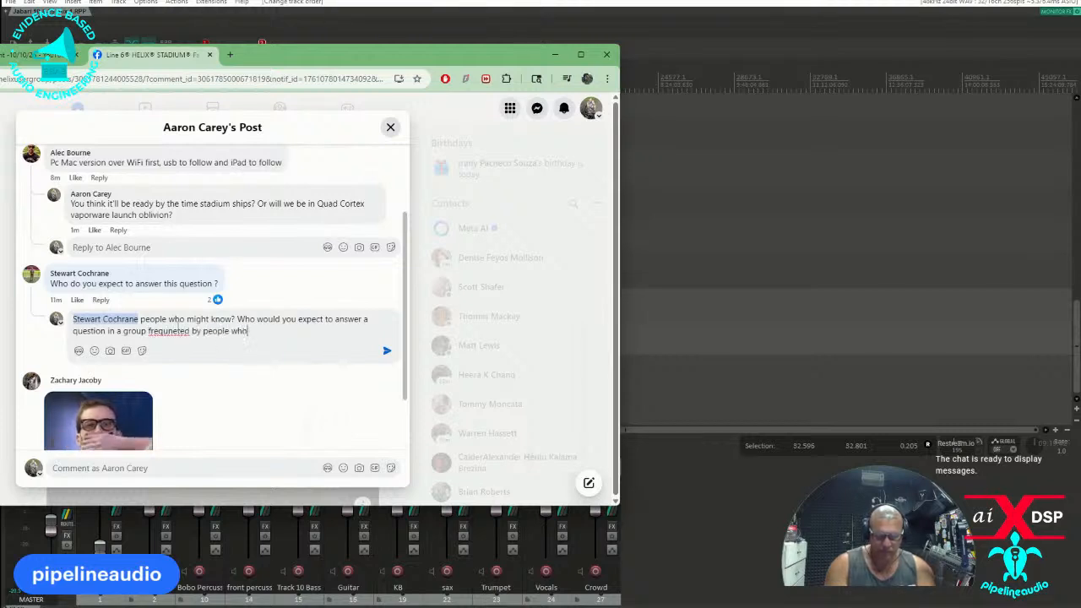
{"action": "type", "text": "could"}
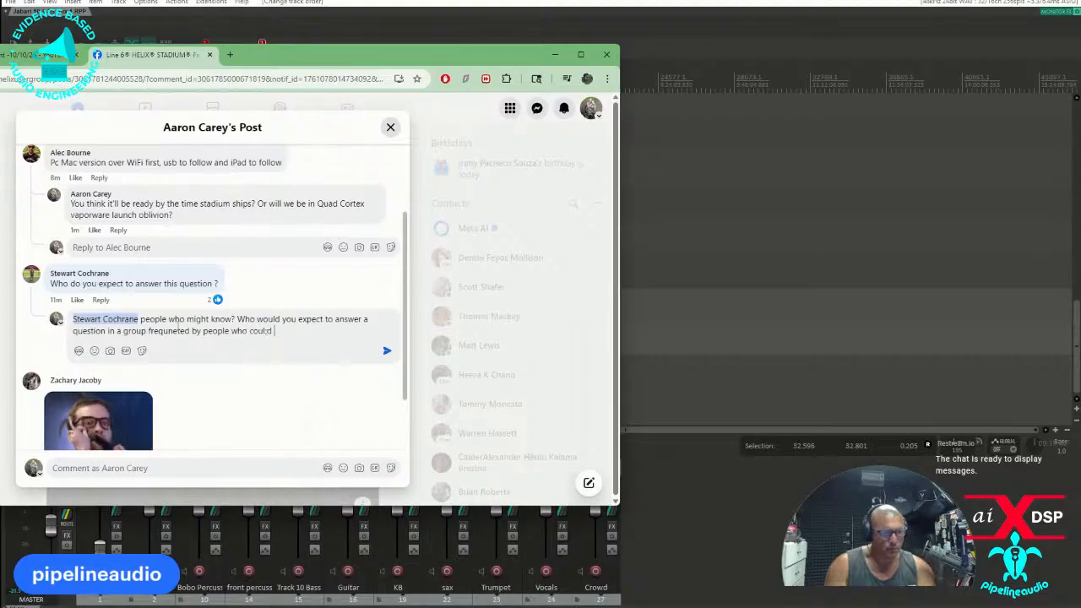
{"action": "type", "text": " ans"}
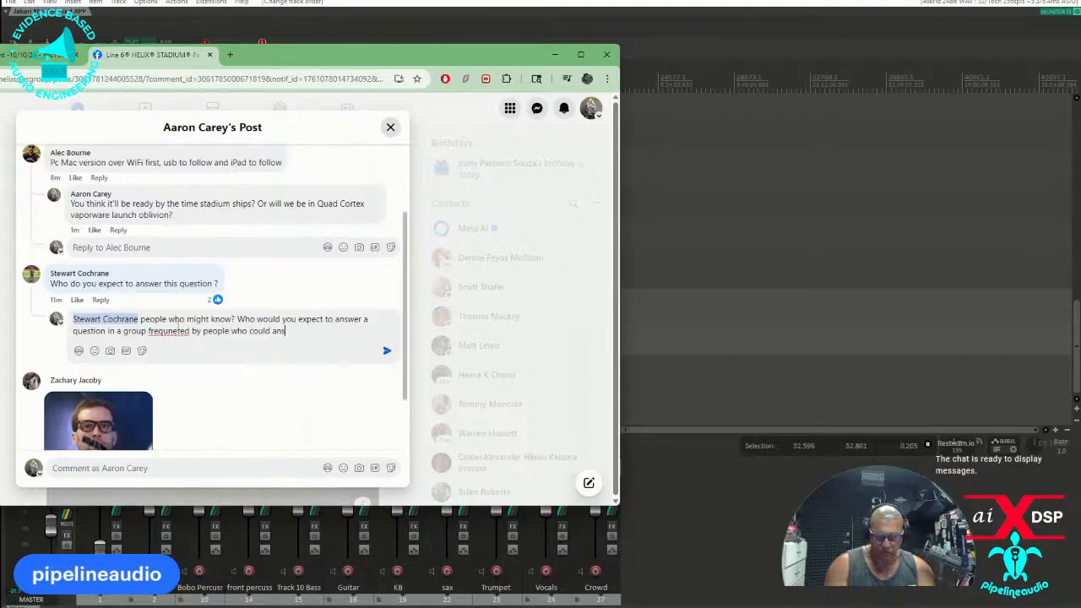
{"action": "type", "text": "wer a sp"}
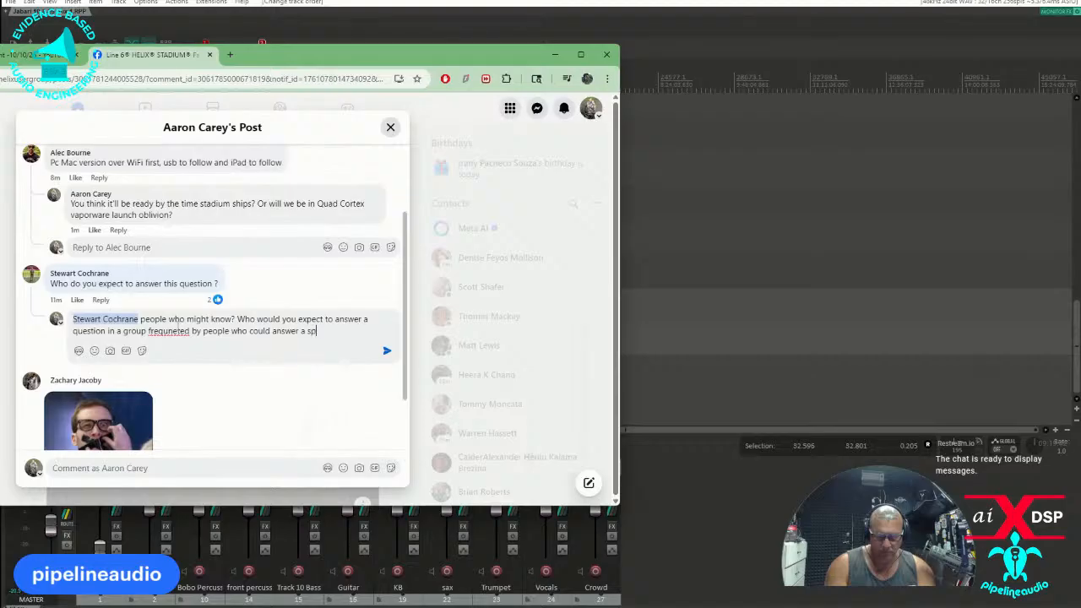
{"action": "type", "text": "ecific querstion"}
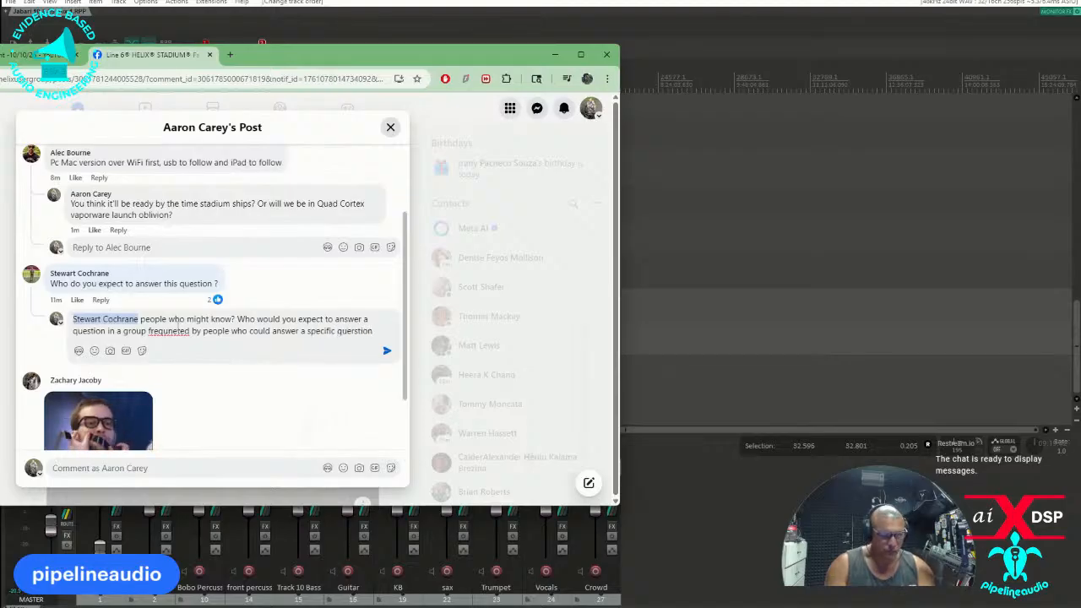
{"action": "type", "text": "?"}
Correct the two misspelled words in the reply to "question" and "frequented" using the spelling suggestions.
{"action": "right_click", "coordinate": [353, 331]}
{"action": "left_click", "coordinate": [382, 350]}
{"action": "right_click", "coordinate": [168, 332]}
{"action": "left_click", "coordinate": [167, 331]}
{"action": "right_click", "coordinate": [168, 330]}
{"action": "left_click", "coordinate": [196, 348]}
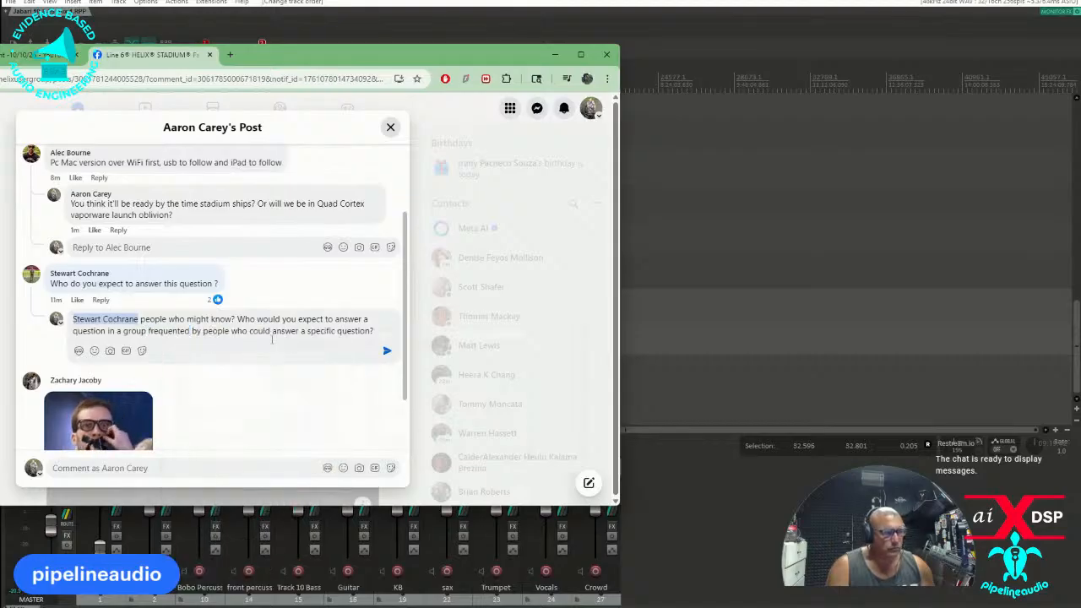
Add "Check the name of this group and then check the names of people who are in this group" and post the reply.
{"action": "left_click", "coordinate": [377, 331]}
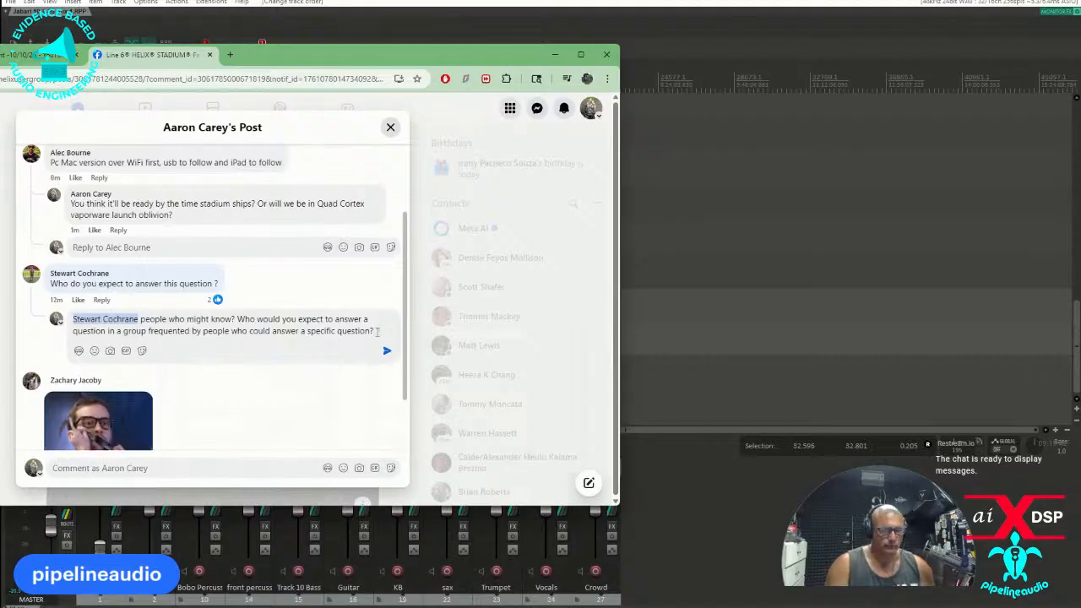
{"action": "type", "text": "Check the name of this group and then check the names of people who are in this group"}
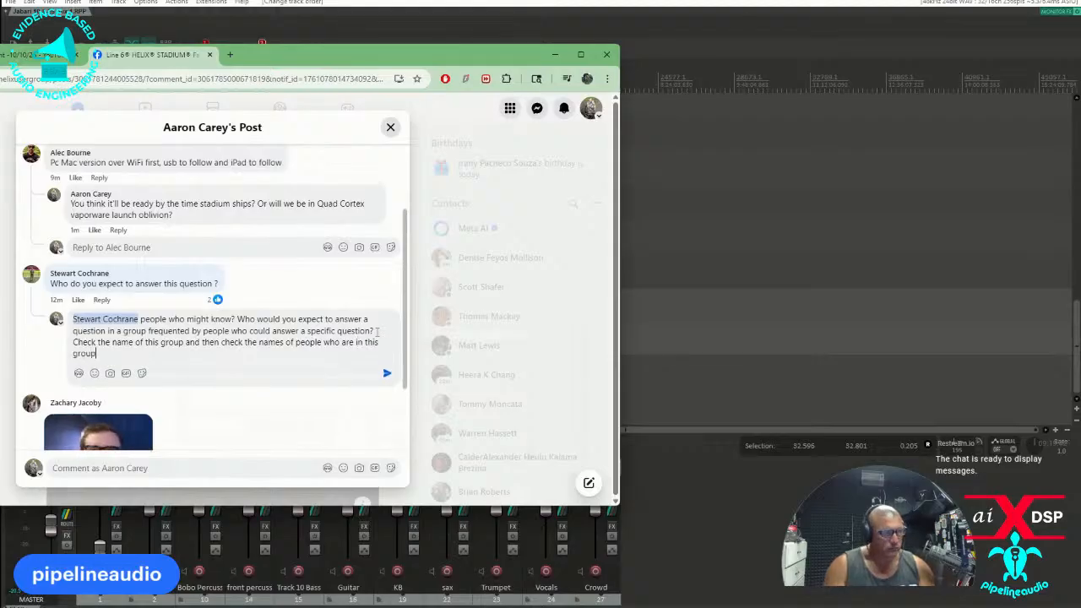
{"action": "left_click", "coordinate": [386, 373]}
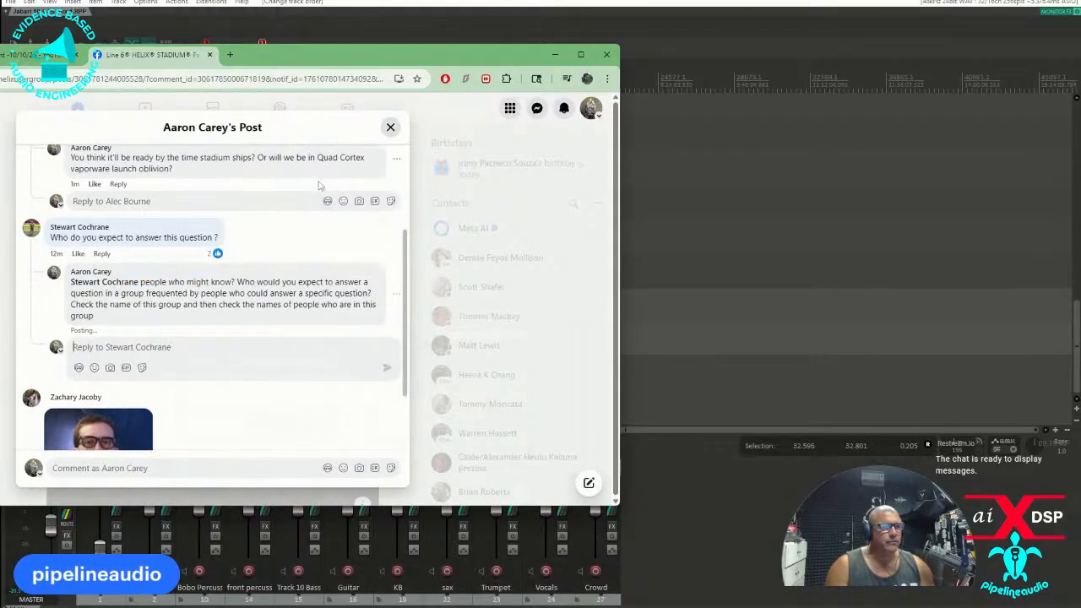
Move the browser window away from REAPER and remove marker 1 at the start of the project timeline.
{"action": "left_click_drag", "start_coordinate": [350, 57], "coordinate": [0, 61]}
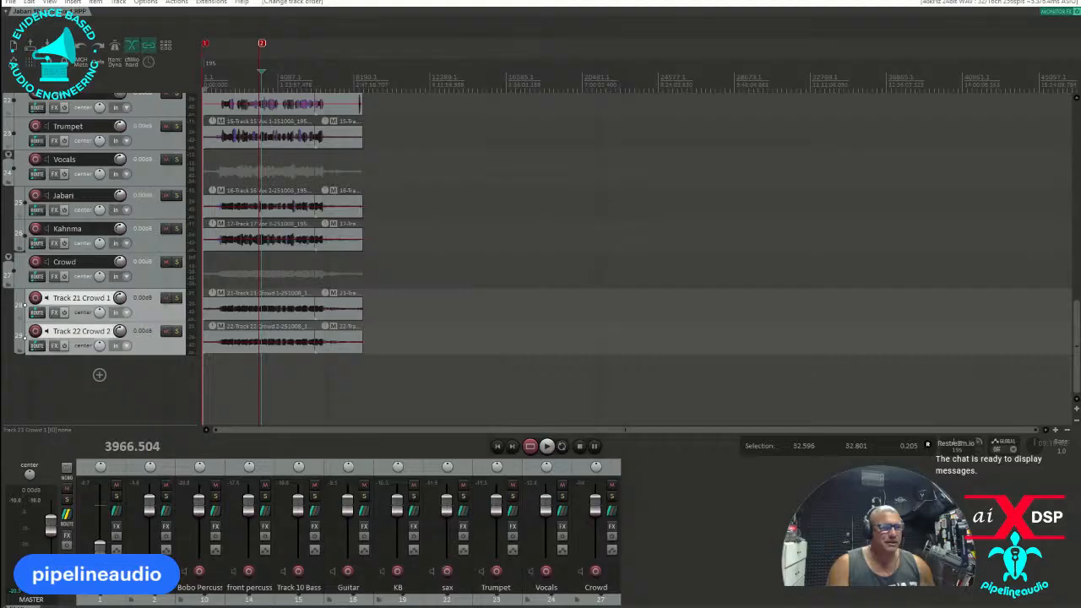
{"action": "right_click", "coordinate": [207, 44]}
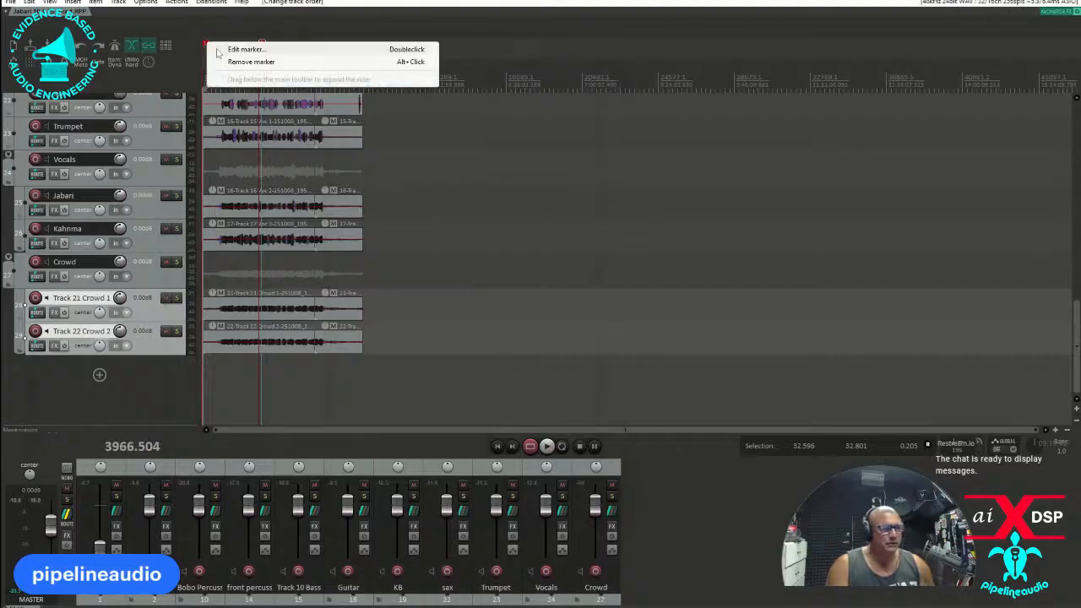
{"action": "left_click", "coordinate": [240, 62]}
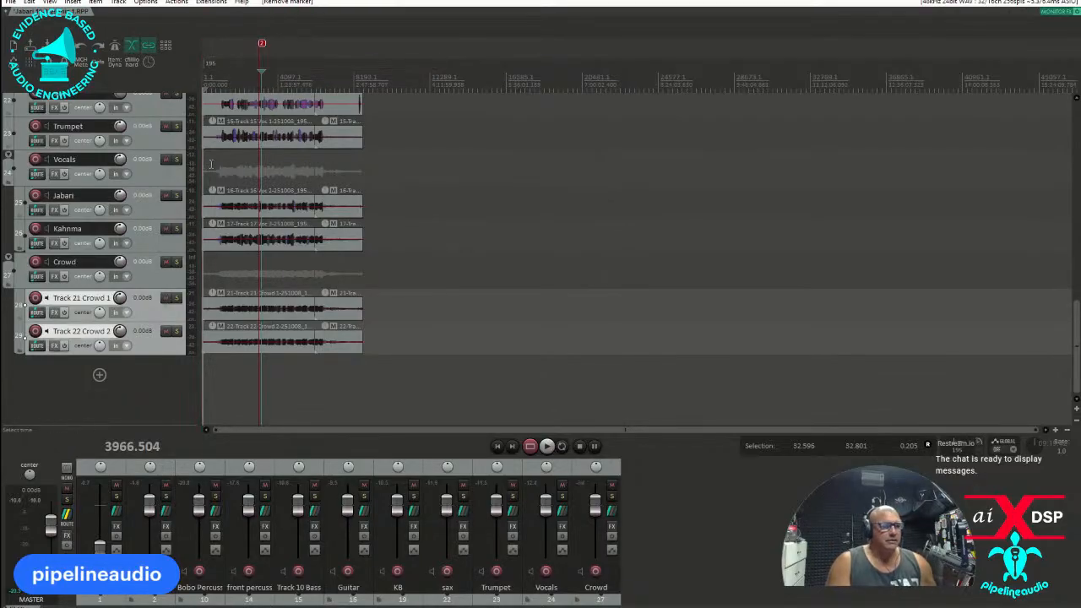
{"action": "scroll", "coordinate": [250, 125], "scroll_direction": "up", "scroll_amount": 5}
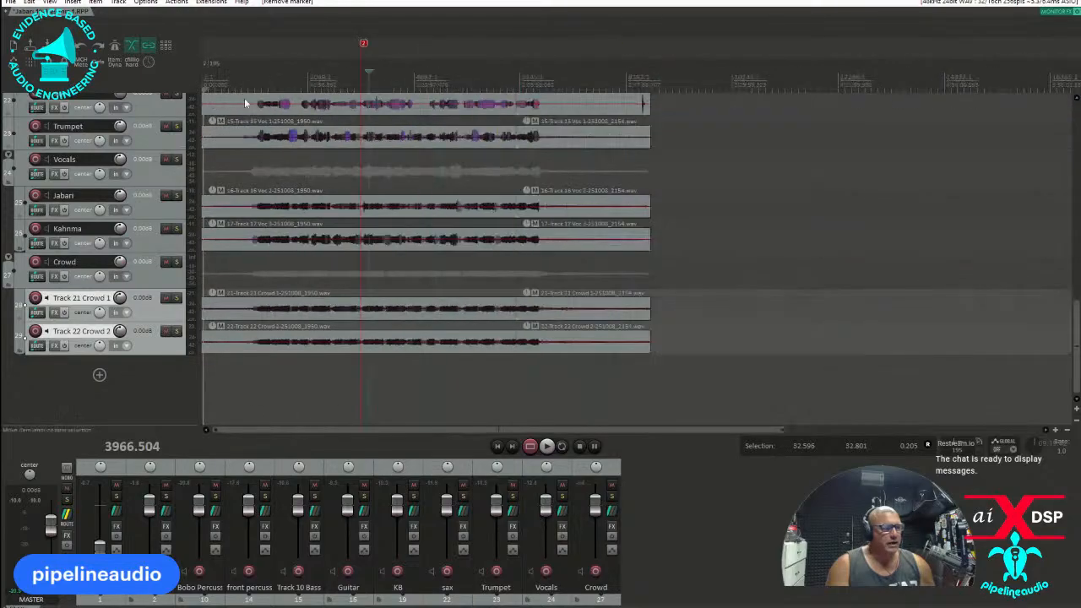
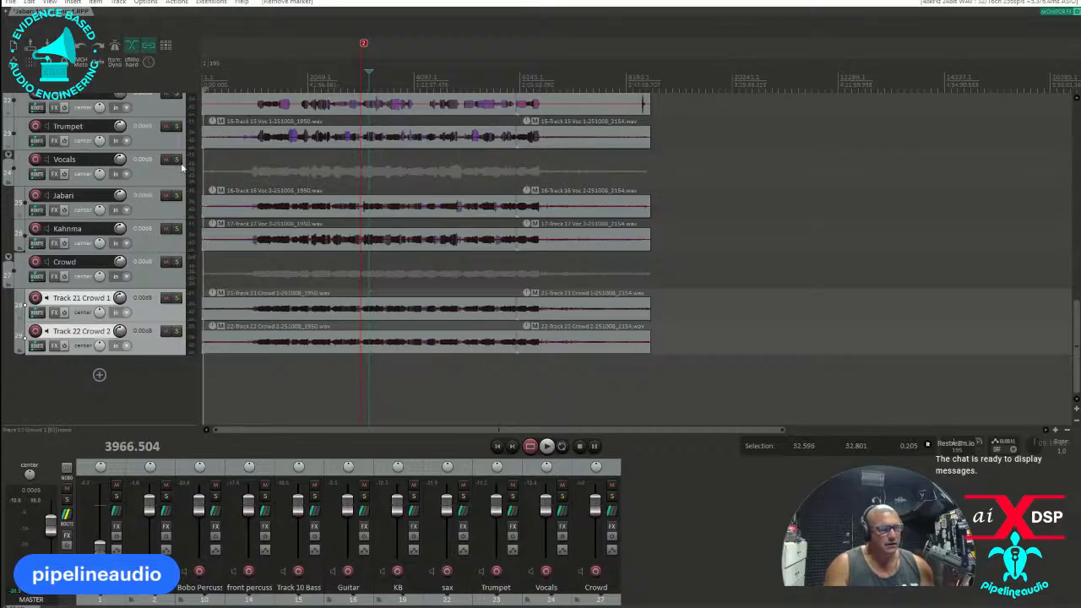
Insert a track below the last crowd track from the RMS Meter track template.
{"action": "left_click", "coordinate": [144, 351]}
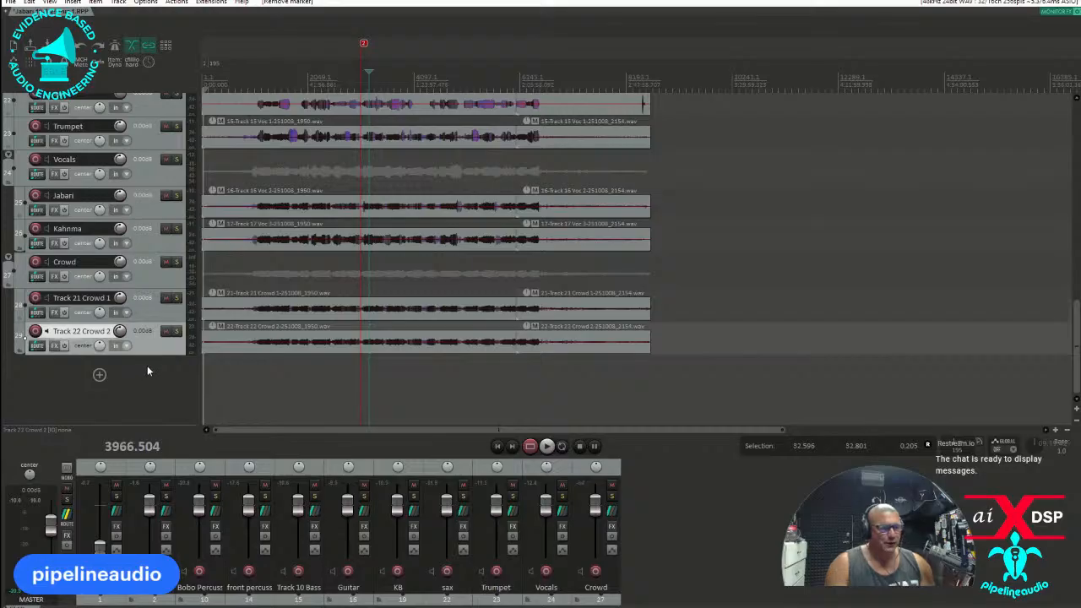
{"action": "right_click", "coordinate": [145, 366]}
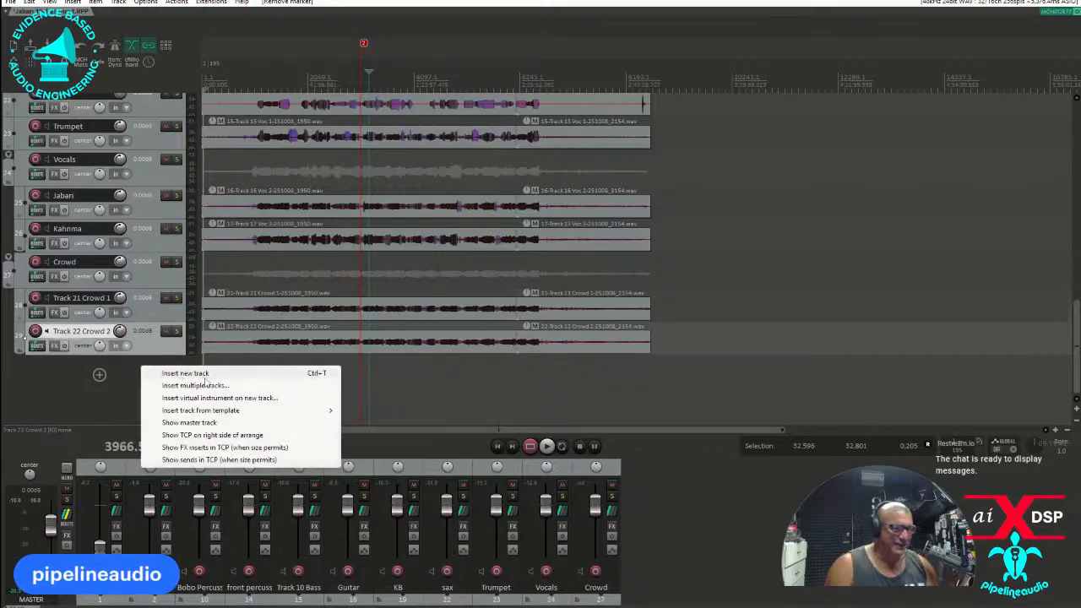
{"action": "mouse_move", "coordinate": [325, 410]}
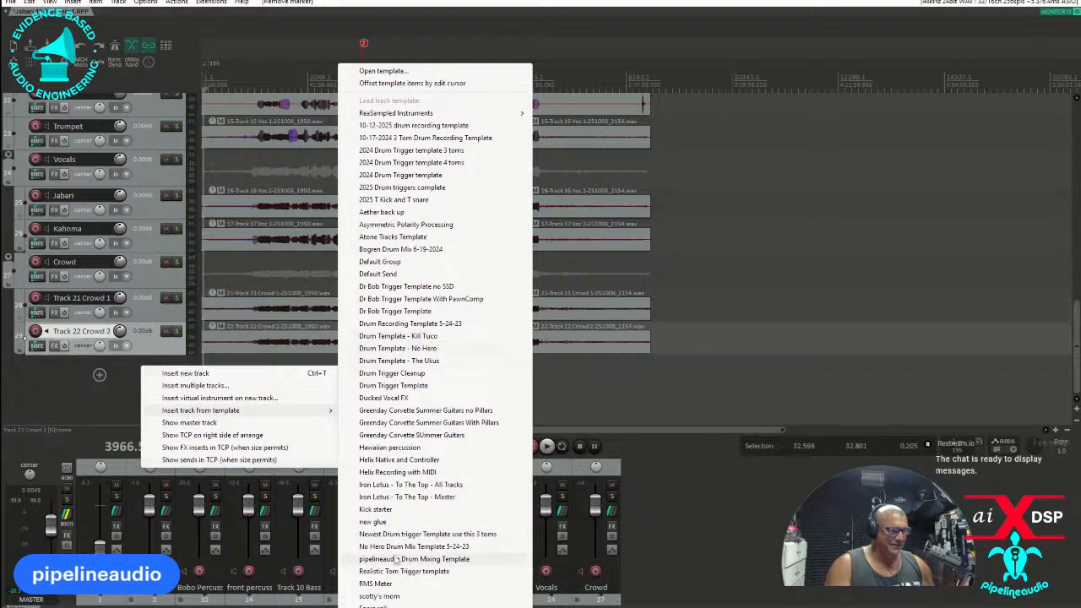
{"action": "left_click", "coordinate": [377, 583]}
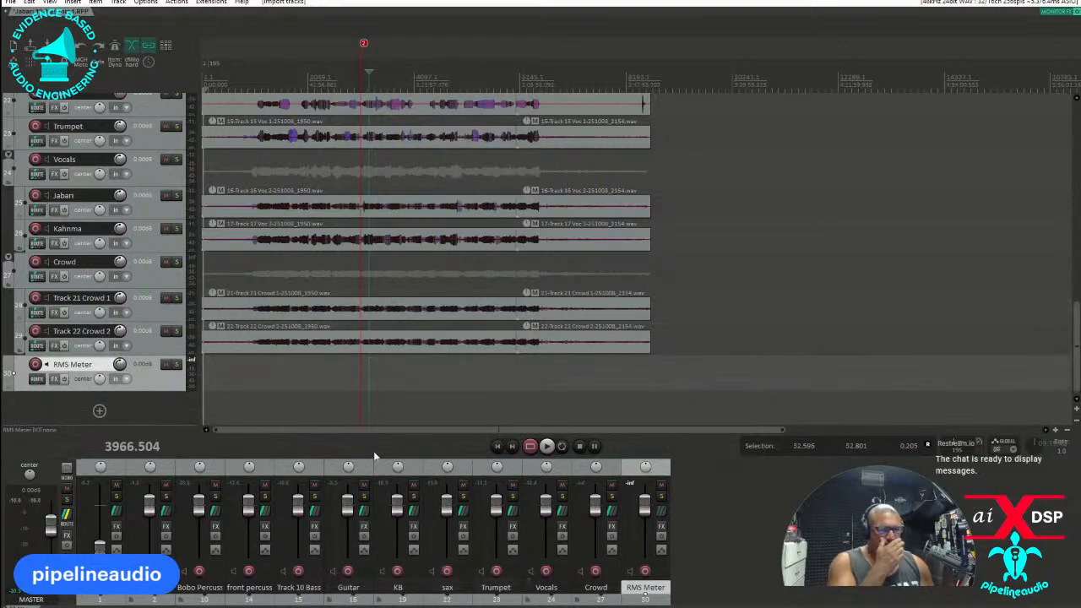
Insert a new track directly below Track 5 T3 and name it Cymbals.
{"action": "scroll", "coordinate": [145, 334], "scroll_direction": "up", "scroll_amount": 5}
{"action": "scroll", "coordinate": [145, 334], "scroll_direction": "up", "scroll_amount": 8}
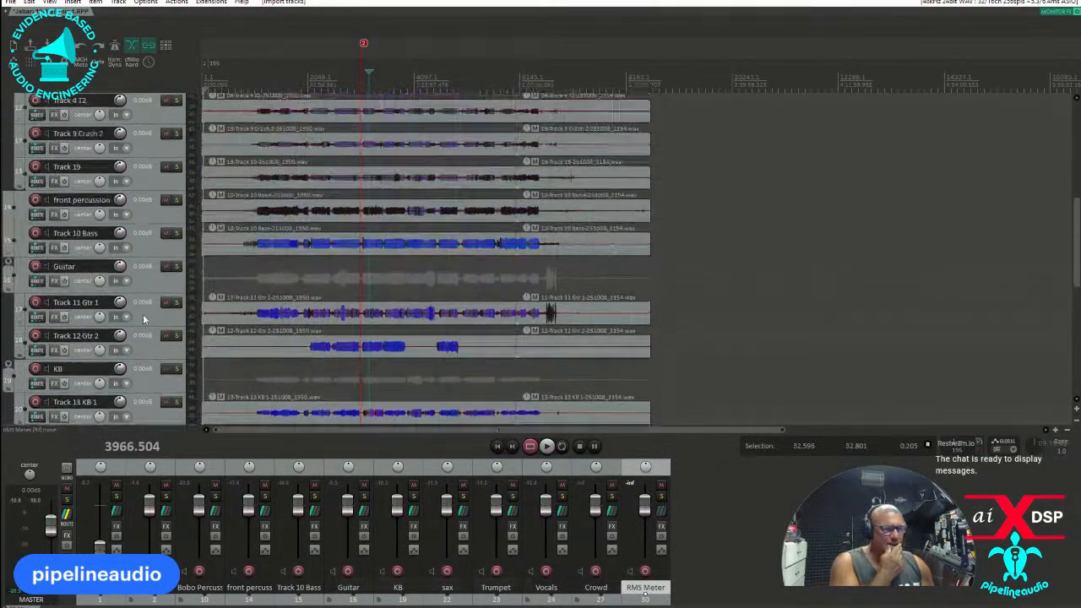
{"action": "scroll", "coordinate": [145, 307], "scroll_direction": "up", "scroll_amount": 3}
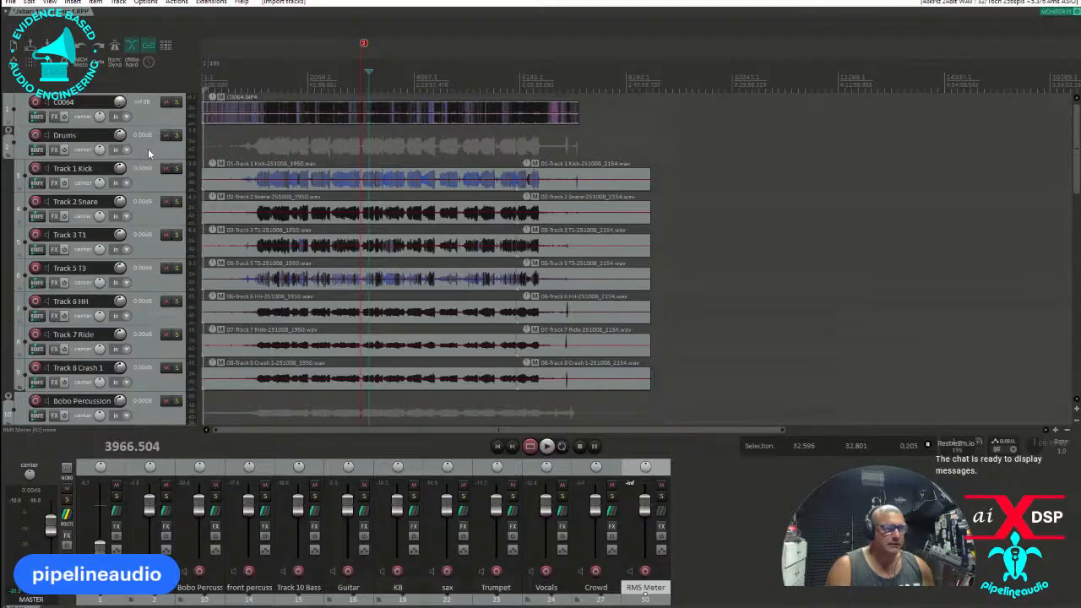
{"action": "scroll", "coordinate": [148, 148], "scroll_direction": "down", "scroll_amount": 4}
{"action": "scroll", "coordinate": [150, 237], "scroll_direction": "up", "scroll_amount": 4}
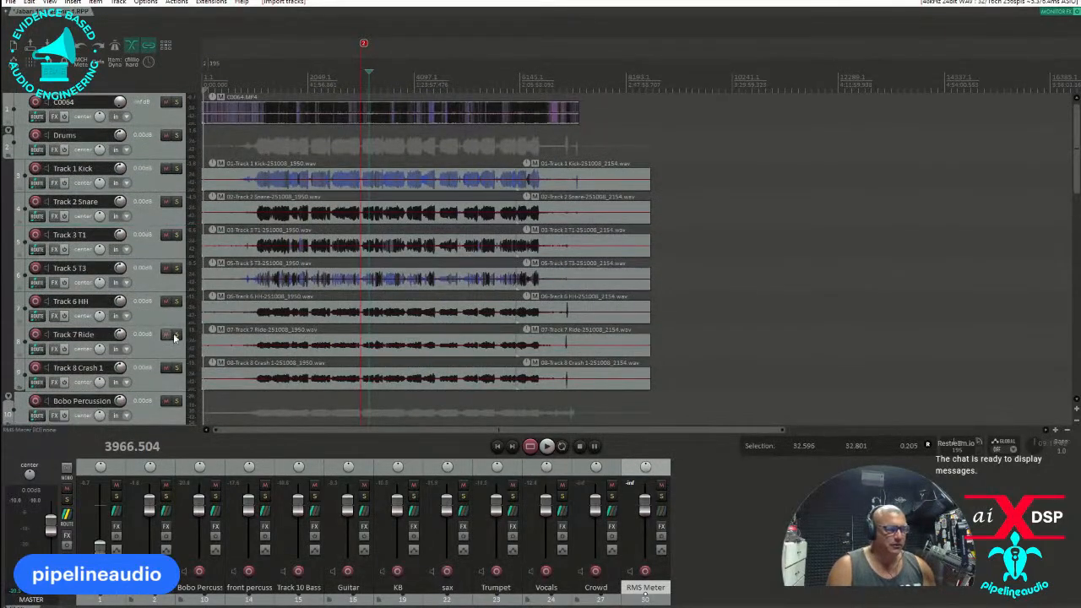
{"action": "right_click", "coordinate": [145, 279]}
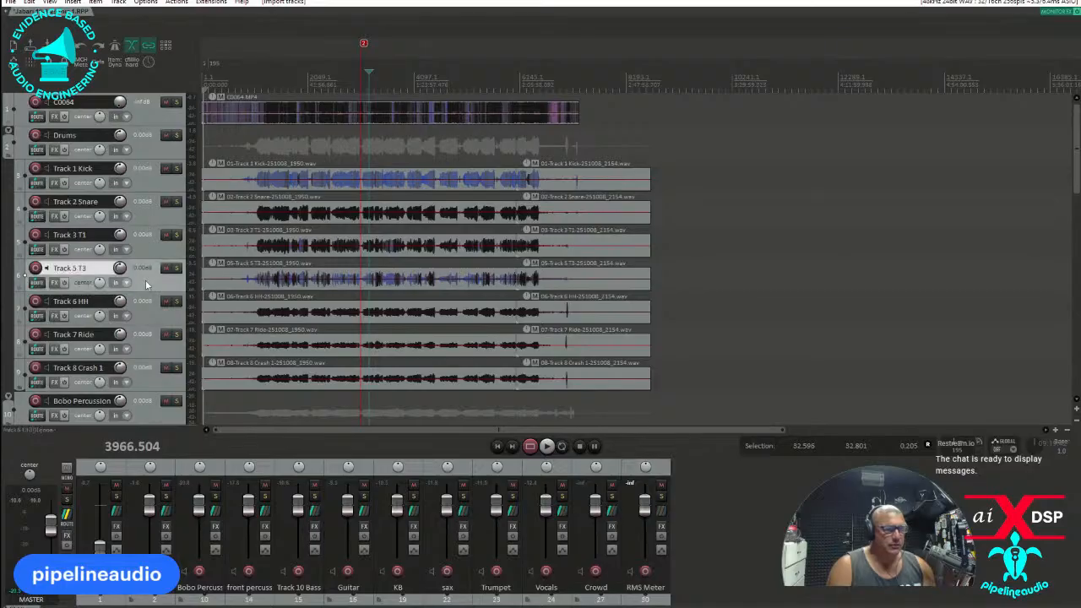
{"action": "left_click", "coordinate": [190, 238]}
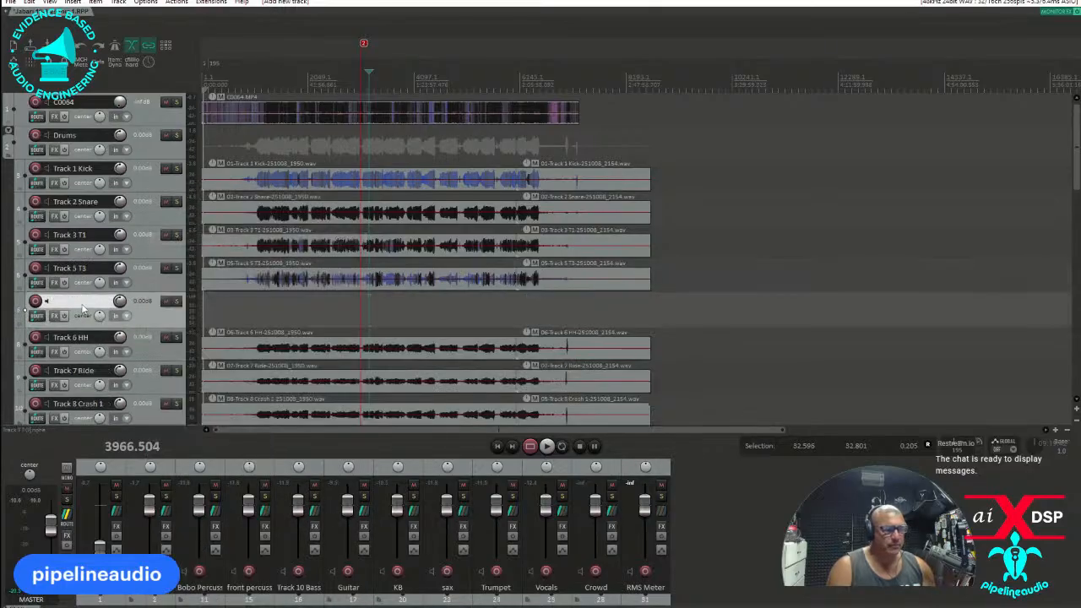
{"action": "type", "text": "Cymbals"}
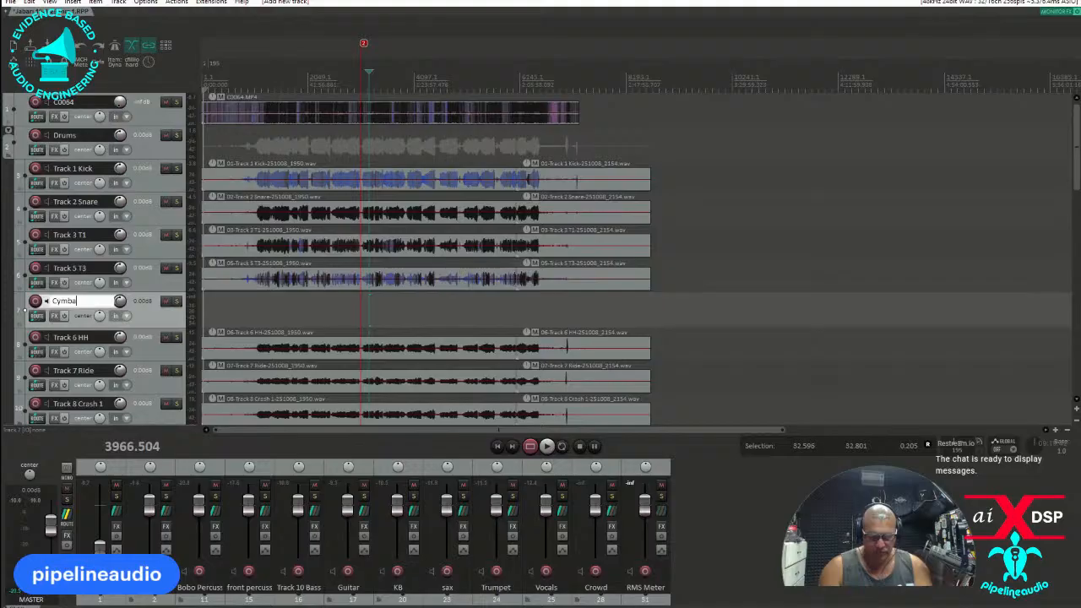
Find and add the VST3 Dynamic EQ (aixdsp) plug-in to the Cymbals track.
{"action": "left_click", "coordinate": [54, 315]}
{"action": "type", "text": "dynam"}
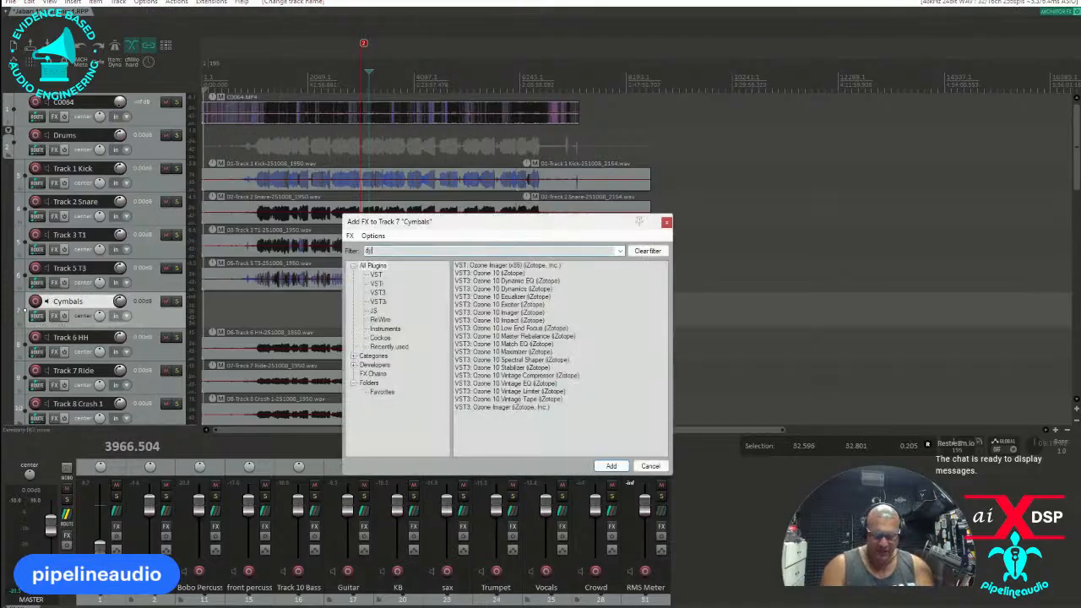
{"action": "double_click", "coordinate": [486, 289]}
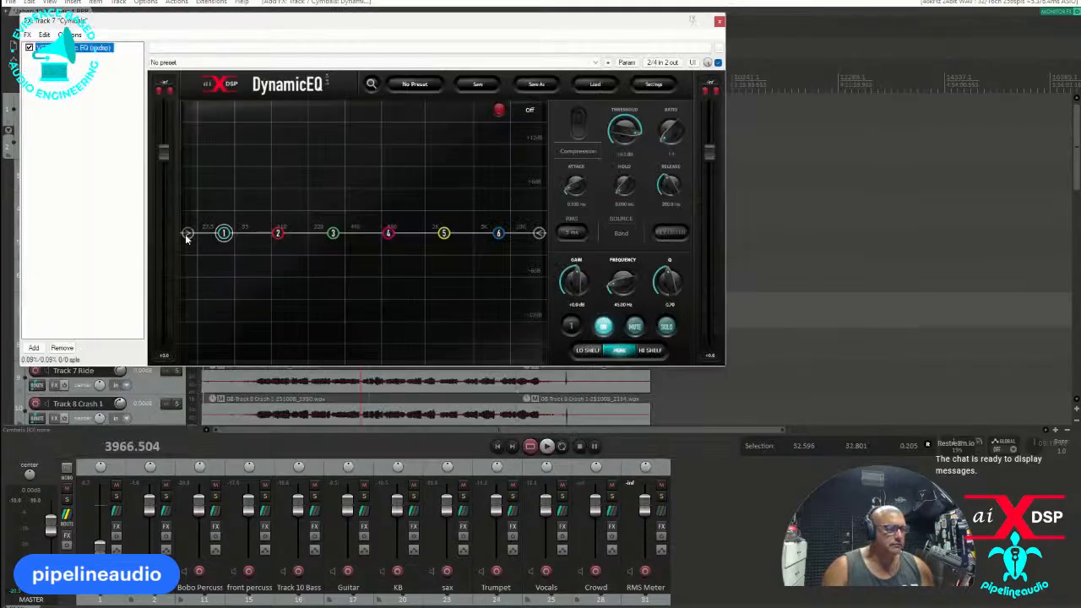
Enable the Cymbals Dynamic EQ's high-pass filter at about 632 Hz with a 24 dB/oct slope and close the effects window.
{"action": "left_click", "coordinate": [187, 233]}
{"action": "left_click_drag", "start_coordinate": [186, 233], "coordinate": [359, 246]}
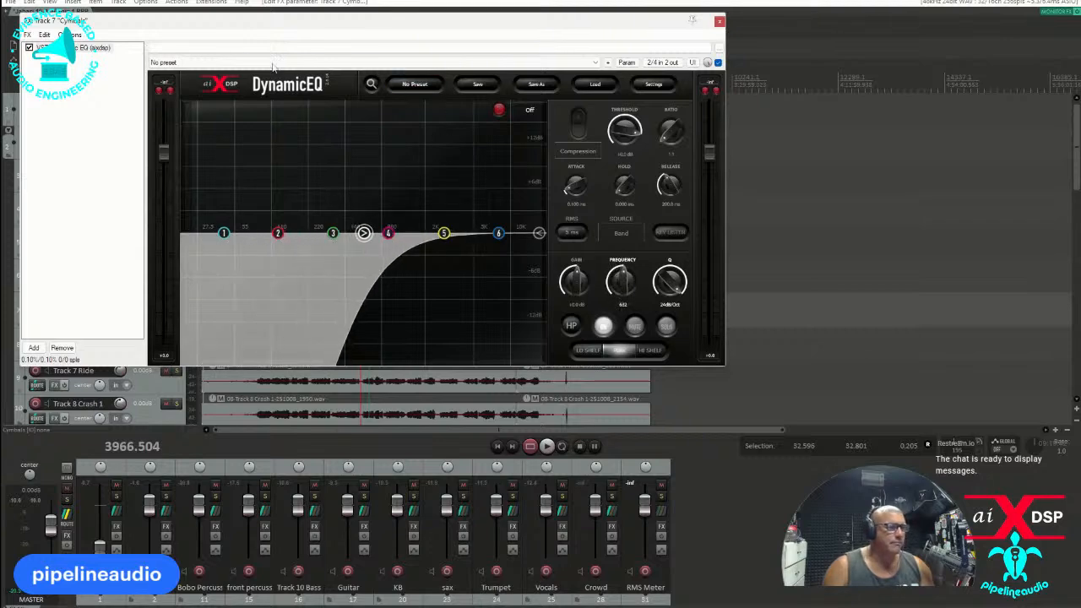
{"action": "left_click_drag", "start_coordinate": [199, 23], "coordinate": [604, 61]}
{"action": "right_click", "coordinate": [491, 85]}
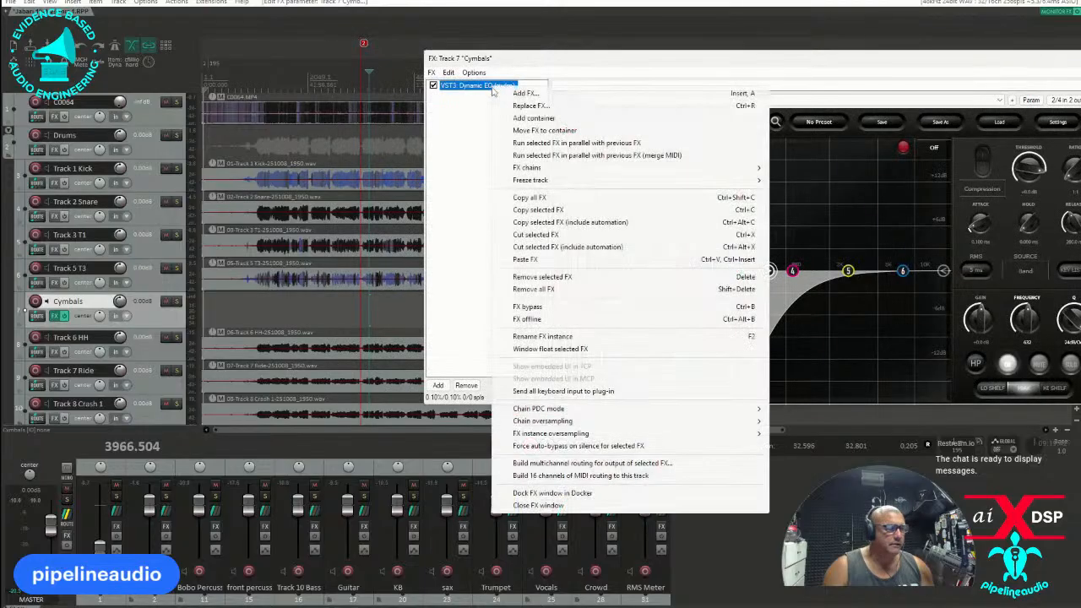
{"action": "left_click", "coordinate": [525, 61]}
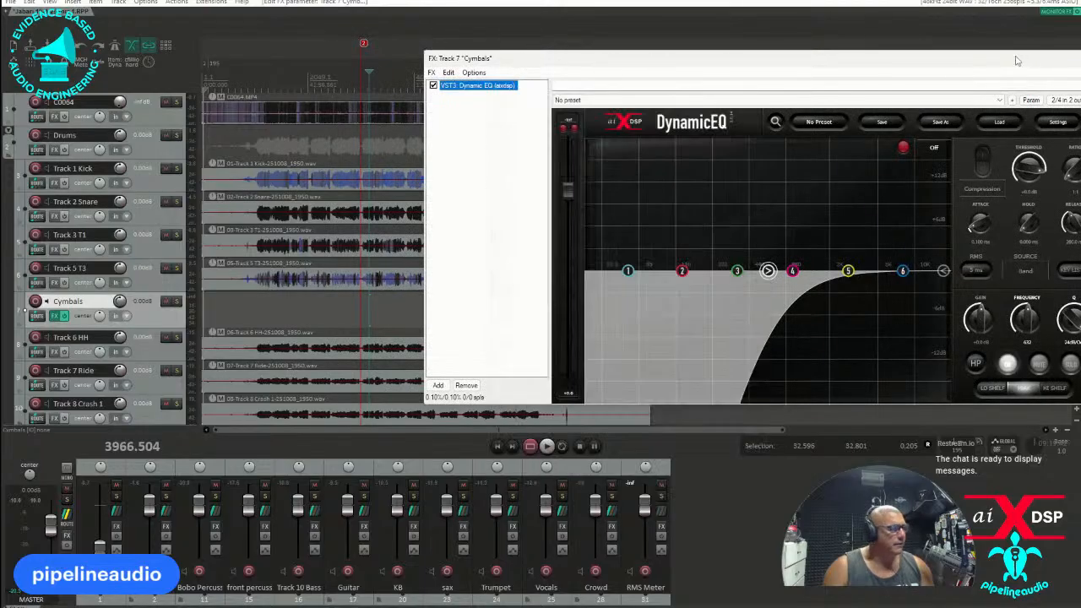
{"action": "left_click_drag", "start_coordinate": [999, 64], "coordinate": [707, 83]}
{"action": "left_click", "coordinate": [832, 79]}
Nest the Track 6 HH, Track 7 Ride and Track 8 Crash 1 tracks inside Cymbals as a folder.
{"action": "scroll", "coordinate": [107, 316], "scroll_direction": "down", "scroll_amount": 1}
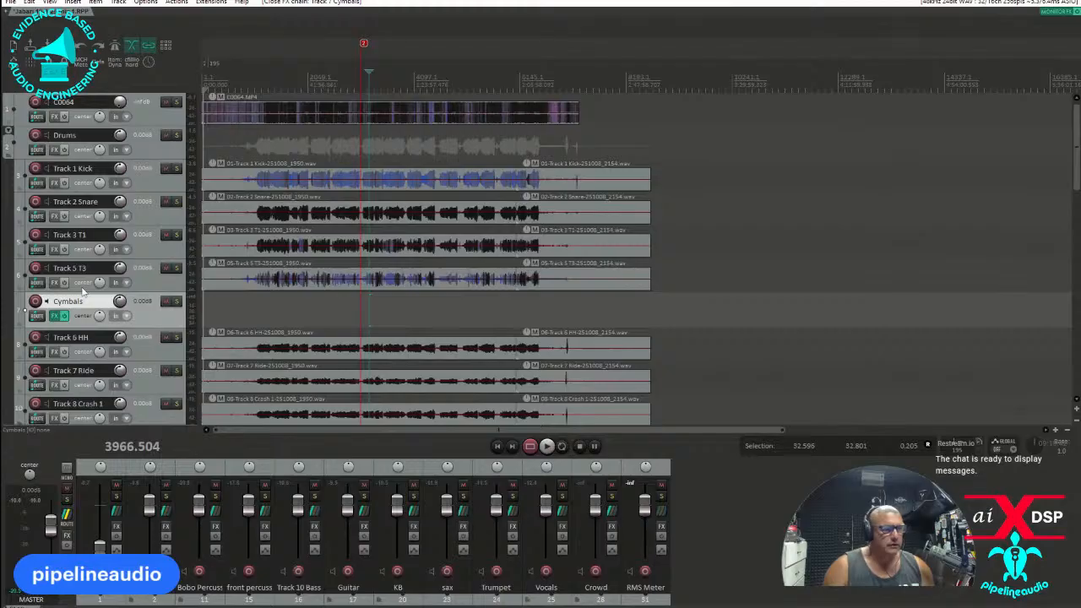
{"action": "left_click", "coordinate": [144, 314]}
{"action": "left_click", "coordinate": [143, 372], "text": "shift"}
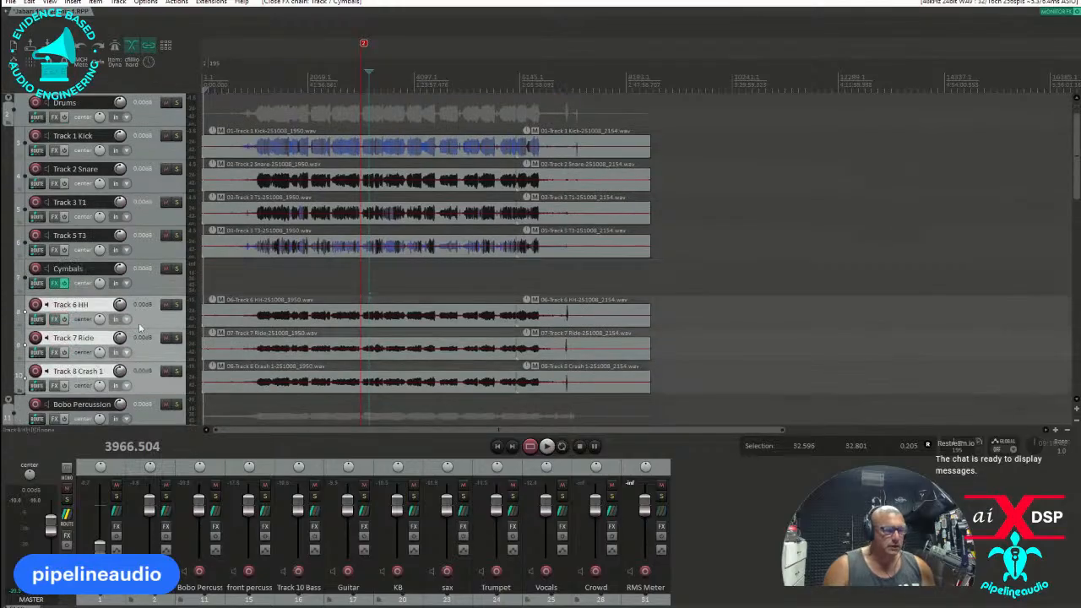
{"action": "left_click_drag", "start_coordinate": [141, 314], "coordinate": [148, 283]}
Add the VST3 Dynamic EQ (aixdsp) plug-in to the Vocals folder track.
{"action": "scroll", "coordinate": [143, 296], "scroll_direction": "down", "scroll_amount": 3}
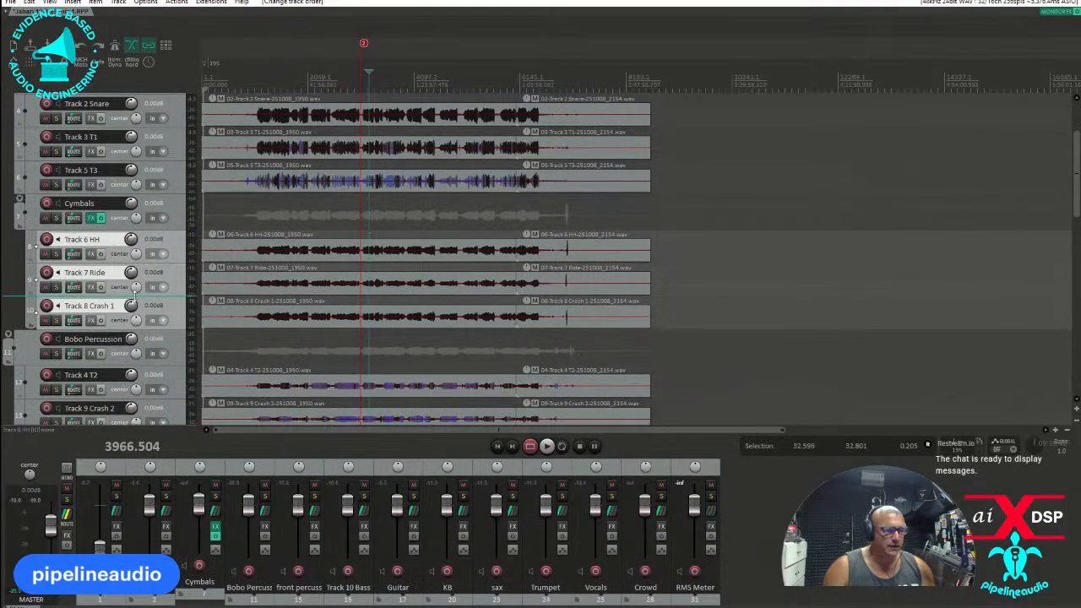
{"action": "scroll", "coordinate": [141, 296], "scroll_direction": "down", "scroll_amount": 3}
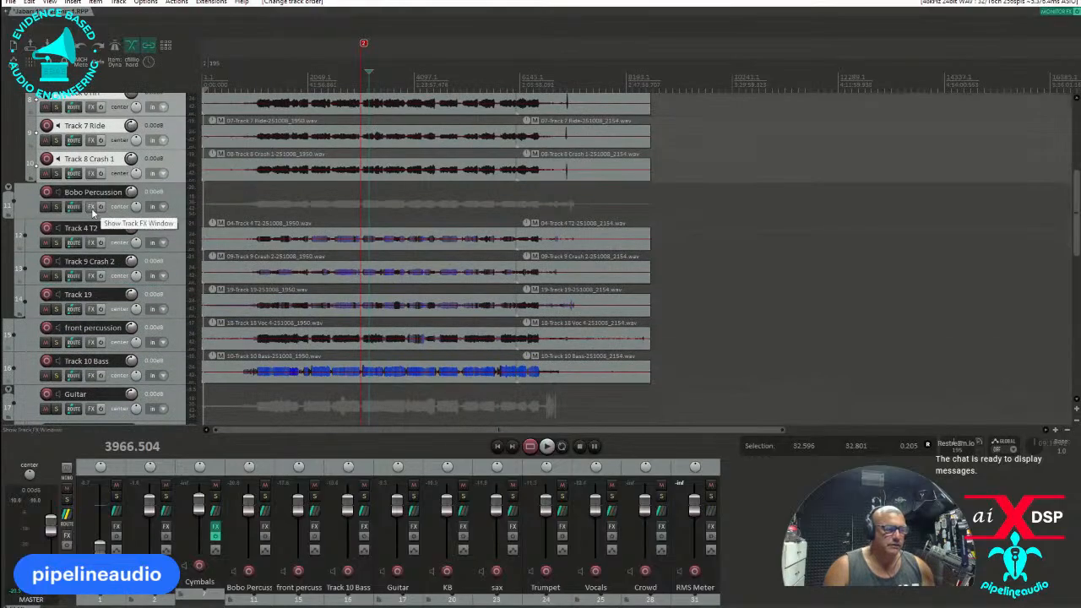
{"action": "scroll", "coordinate": [118, 253], "scroll_direction": "down", "scroll_amount": 3}
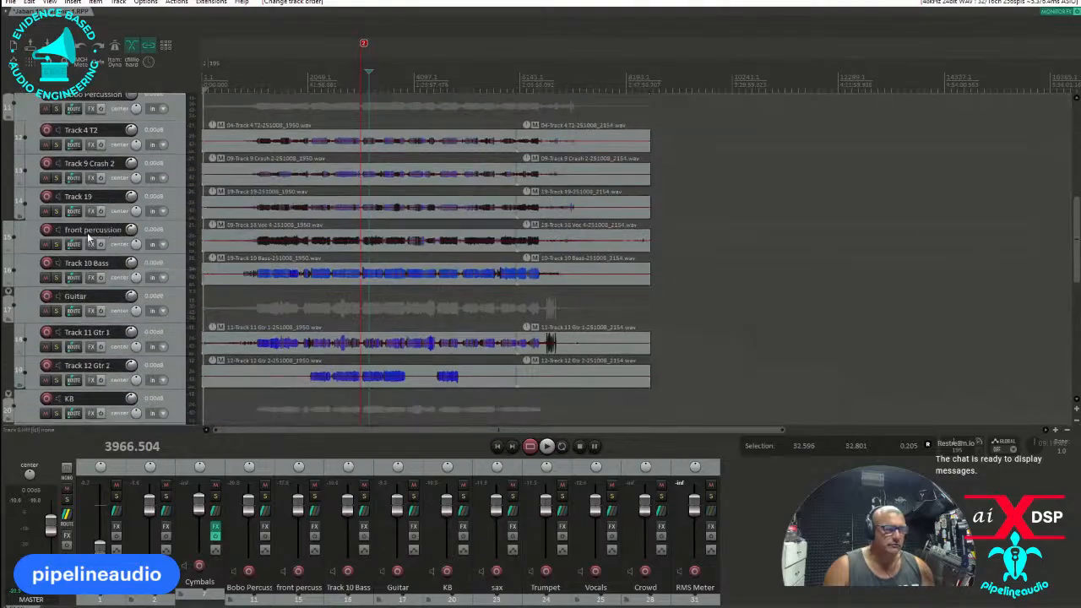
{"action": "scroll", "coordinate": [94, 270], "scroll_direction": "down", "scroll_amount": 2}
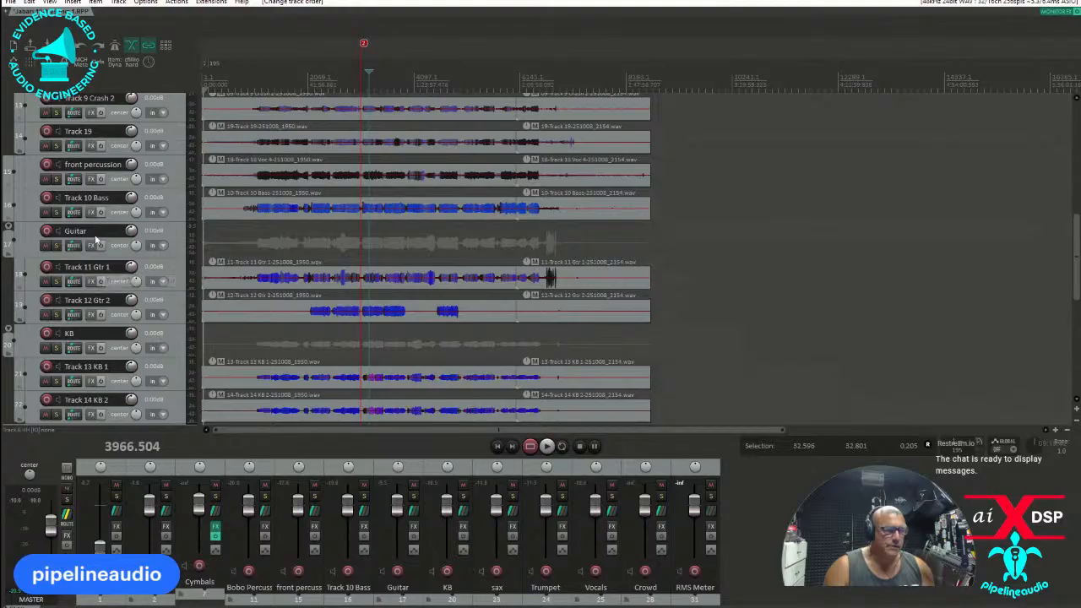
{"action": "scroll", "coordinate": [106, 287], "scroll_direction": "down", "scroll_amount": 1}
{"action": "scroll", "coordinate": [90, 299], "scroll_direction": "down", "scroll_amount": 1}
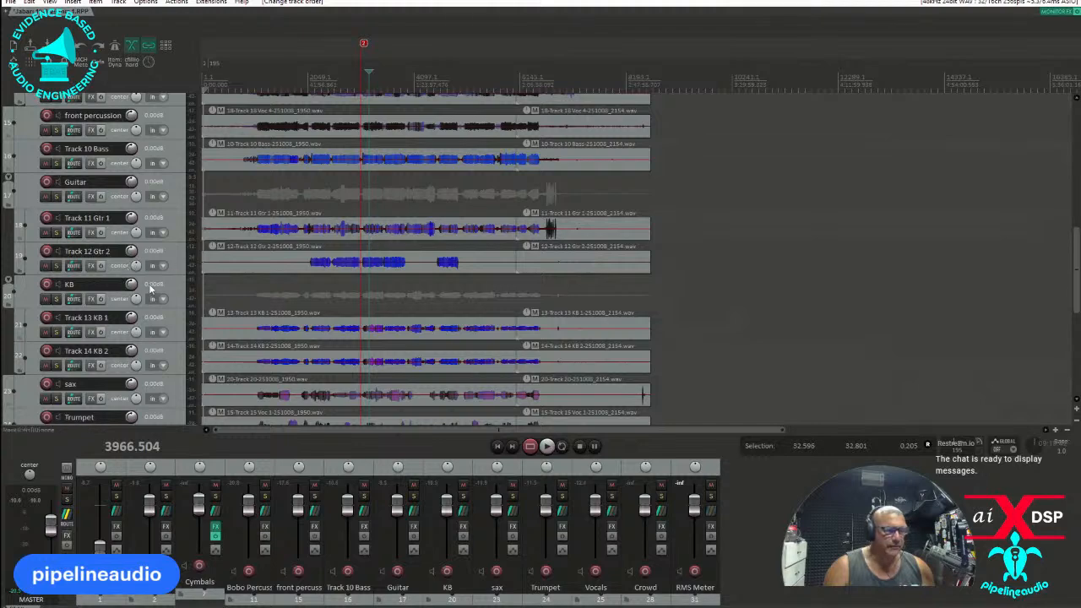
{"action": "scroll", "coordinate": [118, 311], "scroll_direction": "down", "scroll_amount": 4}
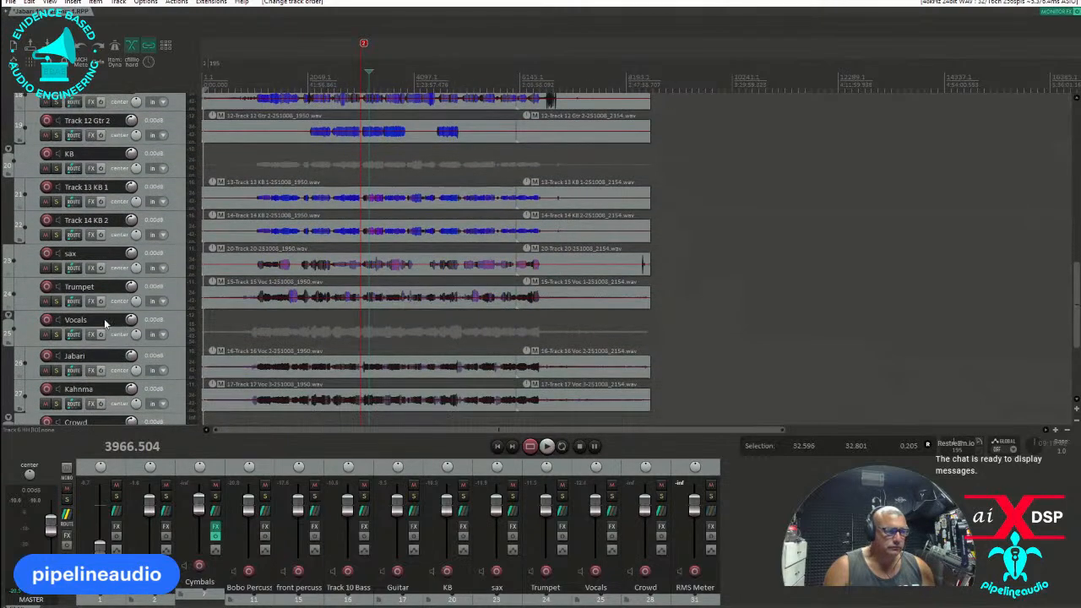
{"action": "scroll", "coordinate": [97, 336], "scroll_direction": "down", "scroll_amount": 1}
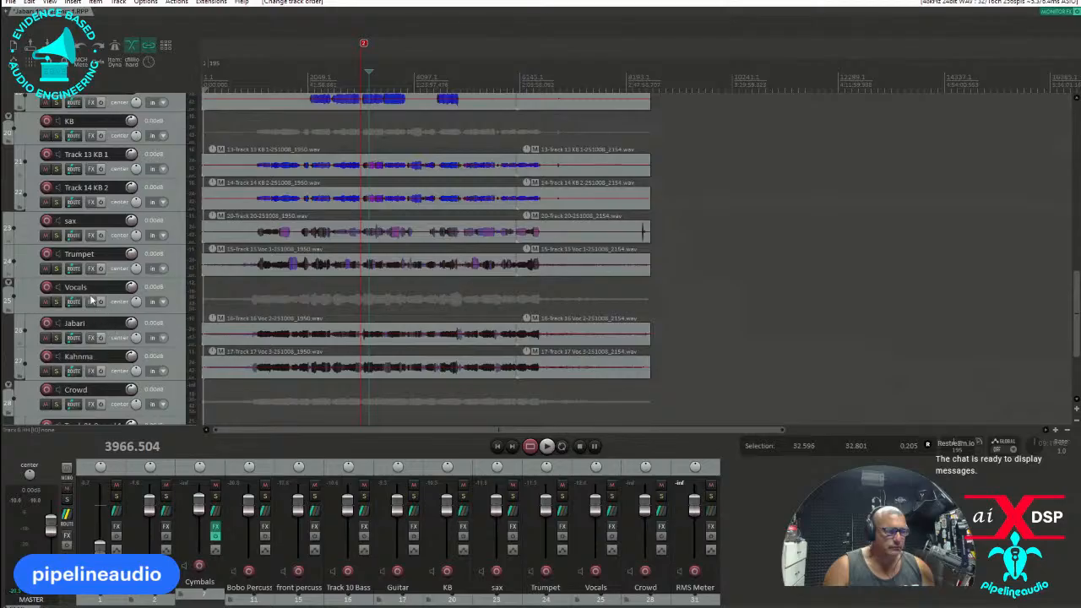
{"action": "left_click", "coordinate": [91, 302]}
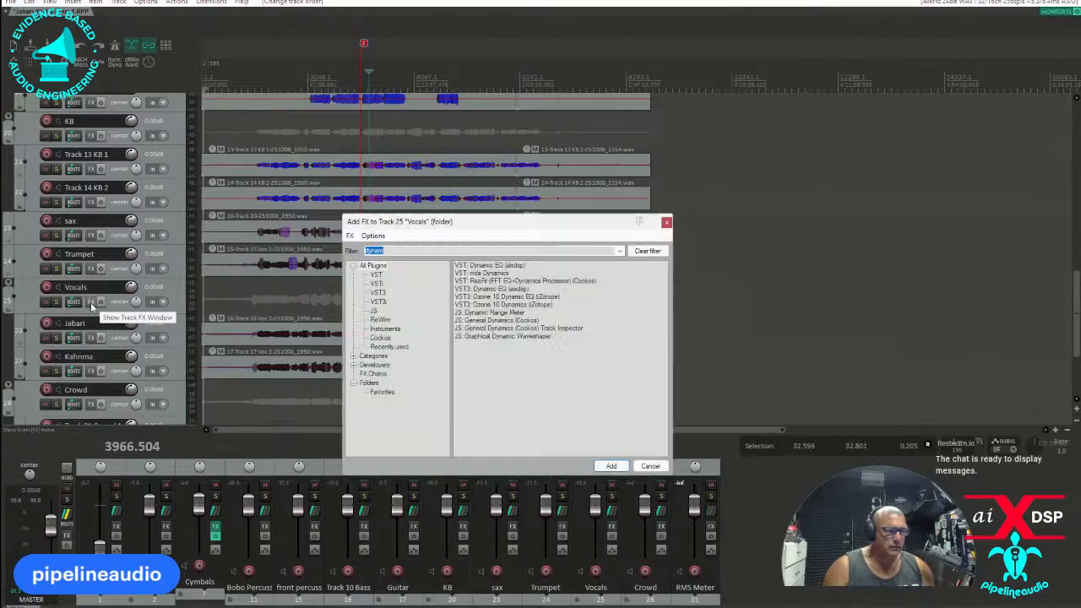
{"action": "double_click", "coordinate": [487, 289]}
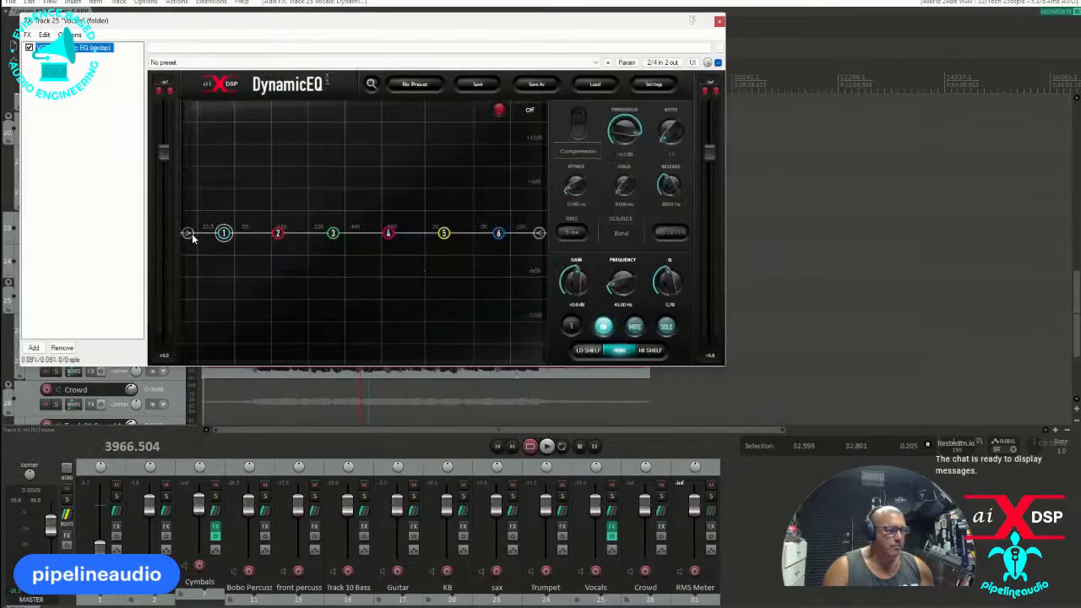
Enable the Vocals Dynamic EQ's high-pass filter at about 248 Hz with a 24 dB/oct slope and close the effects window.
{"action": "left_click", "coordinate": [189, 234]}
{"action": "scroll", "coordinate": [187, 233], "scroll_direction": "up", "scroll_amount": 3}
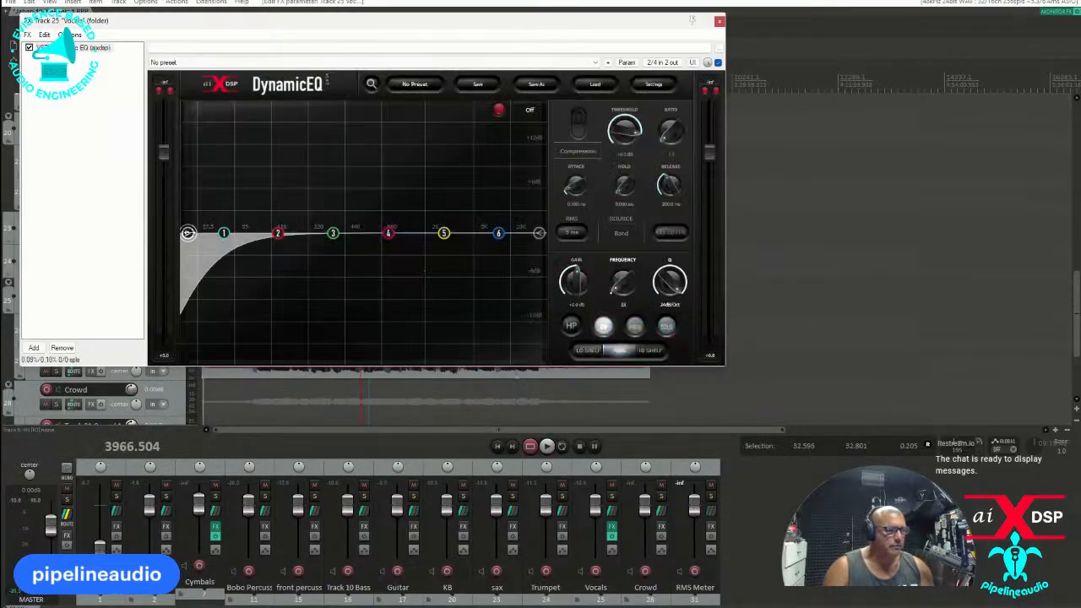
{"action": "left_click_drag", "start_coordinate": [188, 233], "coordinate": [315, 234]}
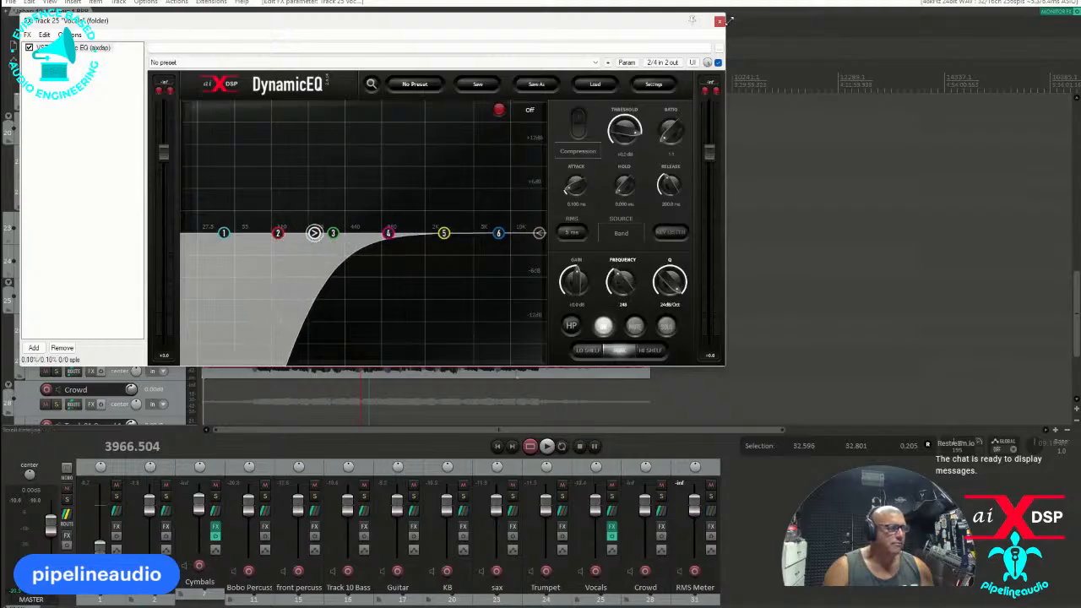
{"action": "left_click", "coordinate": [718, 23]}
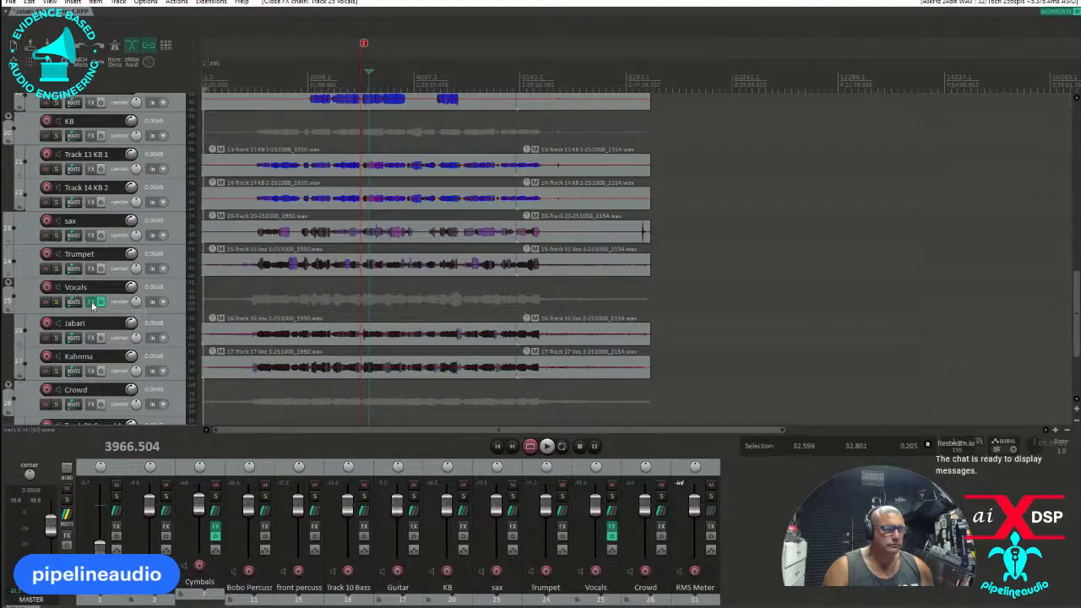
Copy the Vocals track's Dynamic EQ onto the Crowd, Trumpet and sax tracks and close the open effects windows.
{"action": "left_click", "coordinate": [94, 306]}
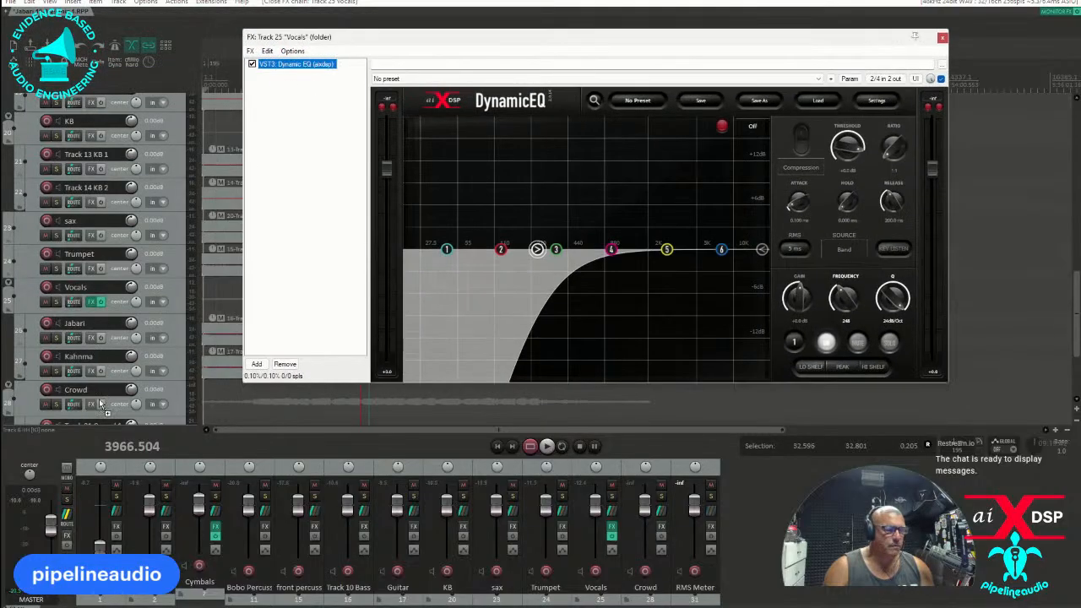
{"action": "left_click", "coordinate": [96, 405]}
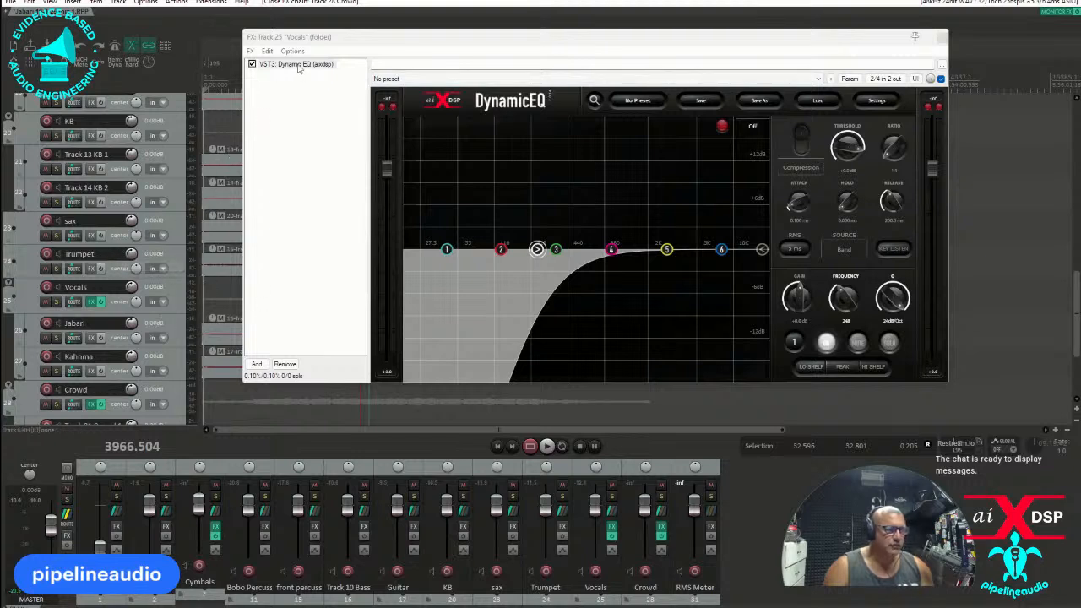
{"action": "left_click", "coordinate": [93, 268]}
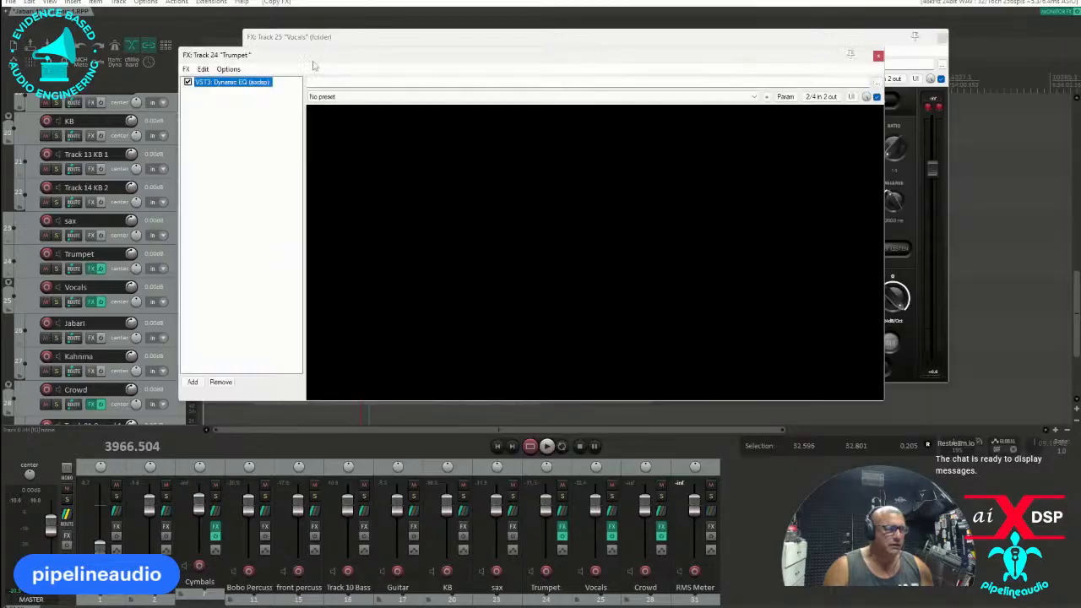
{"action": "left_click", "coordinate": [91, 235]}
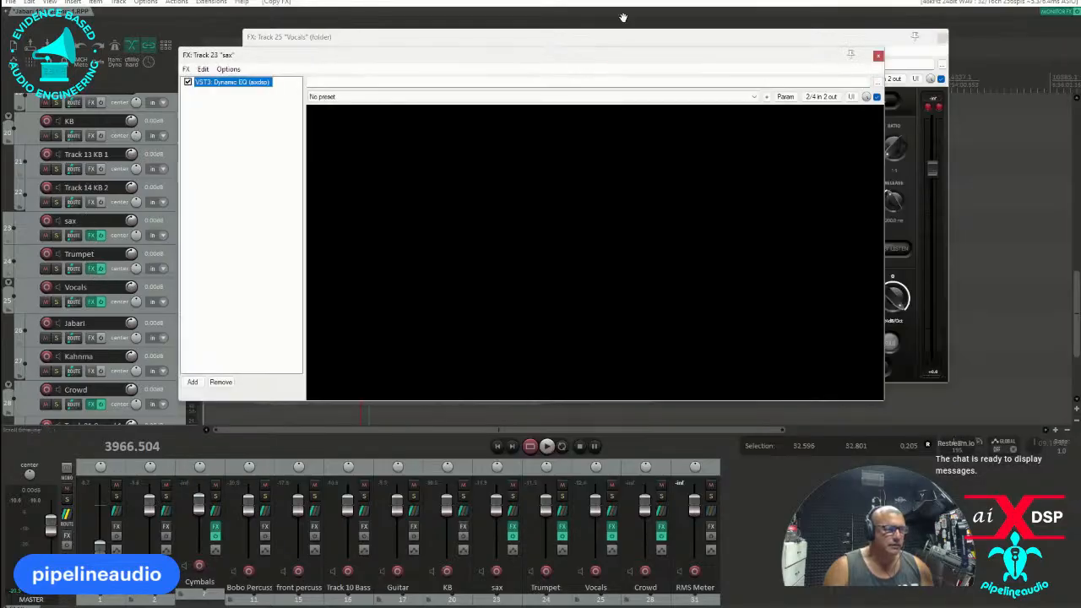
{"action": "left_click", "coordinate": [943, 36]}
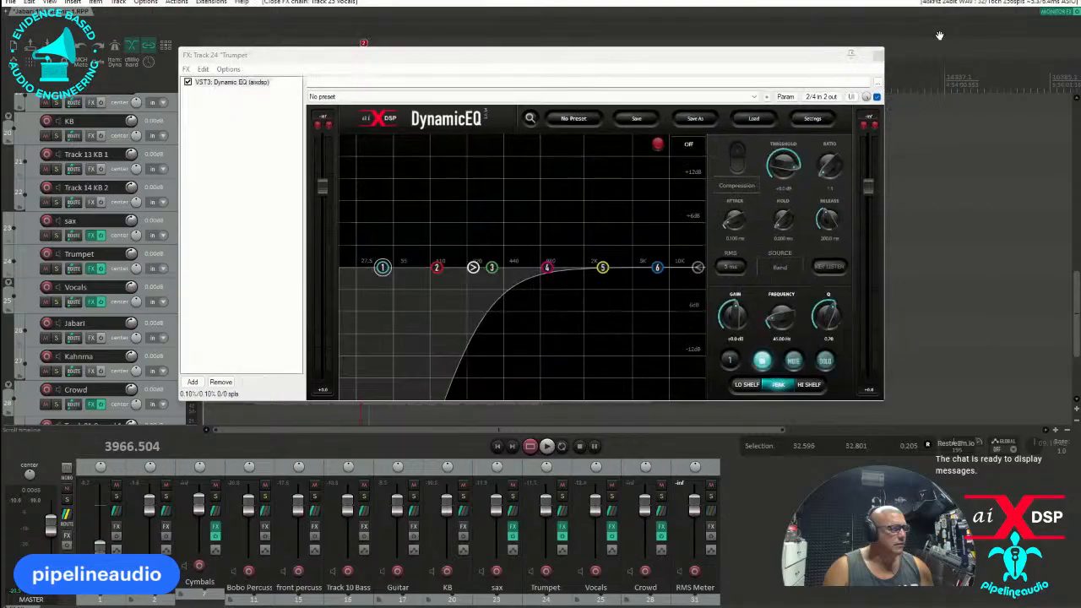
{"action": "left_click", "coordinate": [875, 55]}
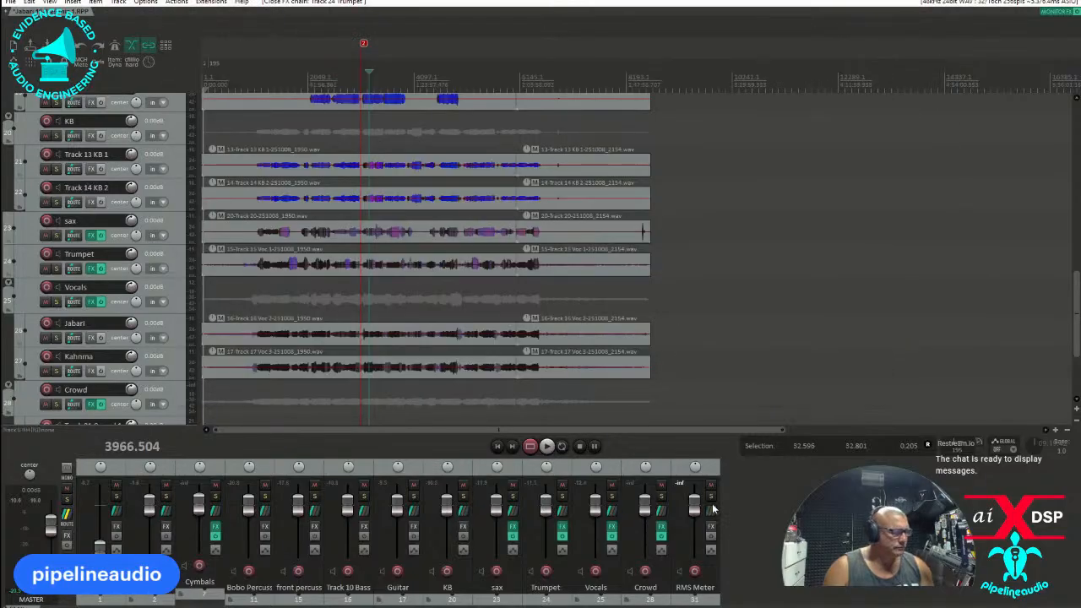
{"action": "left_click", "coordinate": [711, 511]}
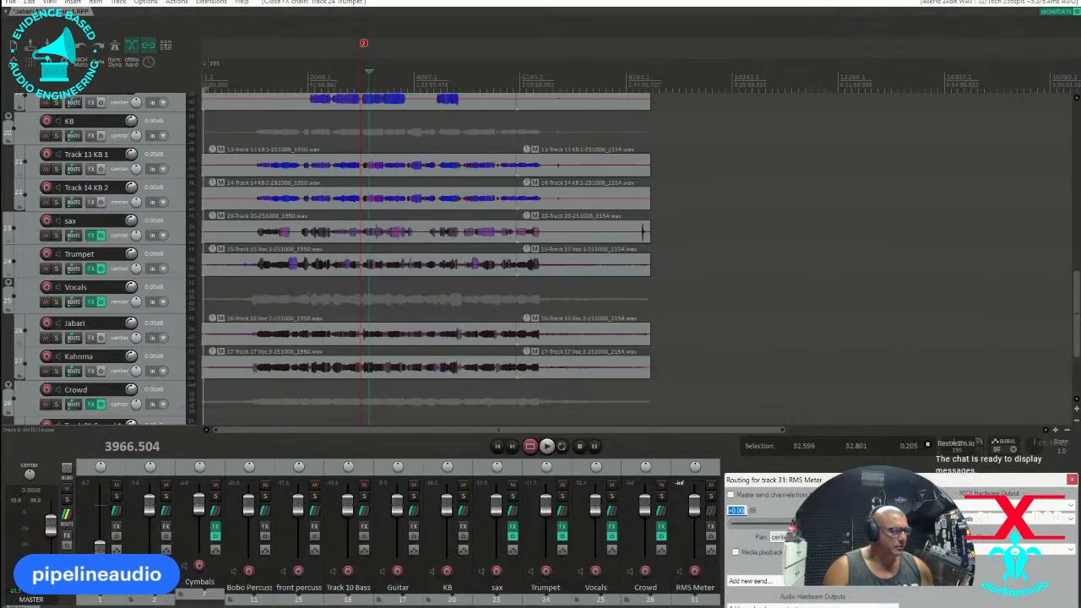
{"action": "left_click_drag", "start_coordinate": [879, 482], "coordinate": [449, 226]}
{"action": "left_click", "coordinate": [625, 293]}
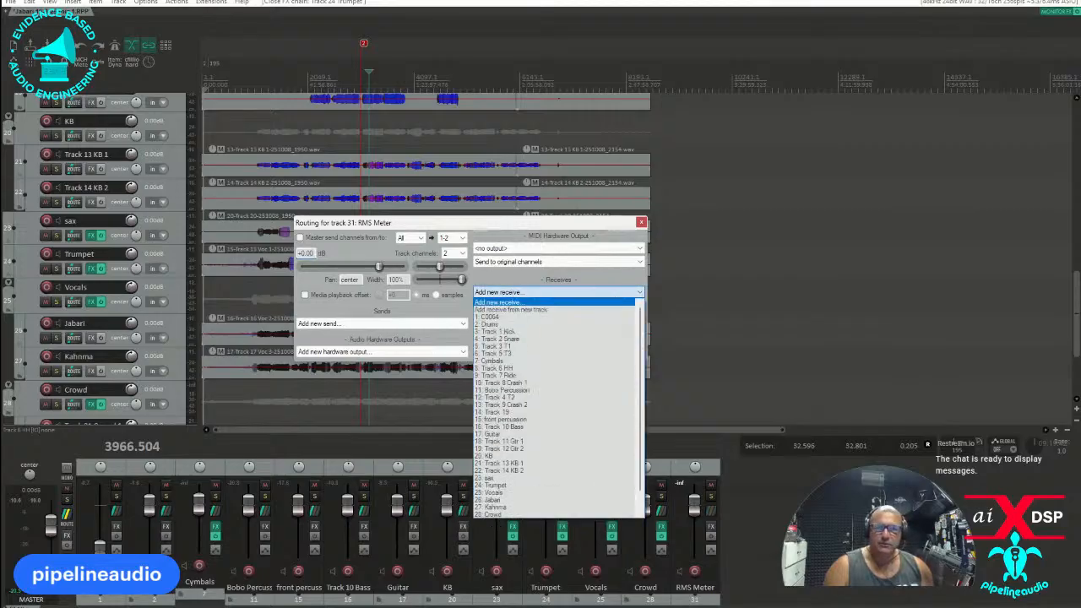
{"action": "key", "text": "Escape"}
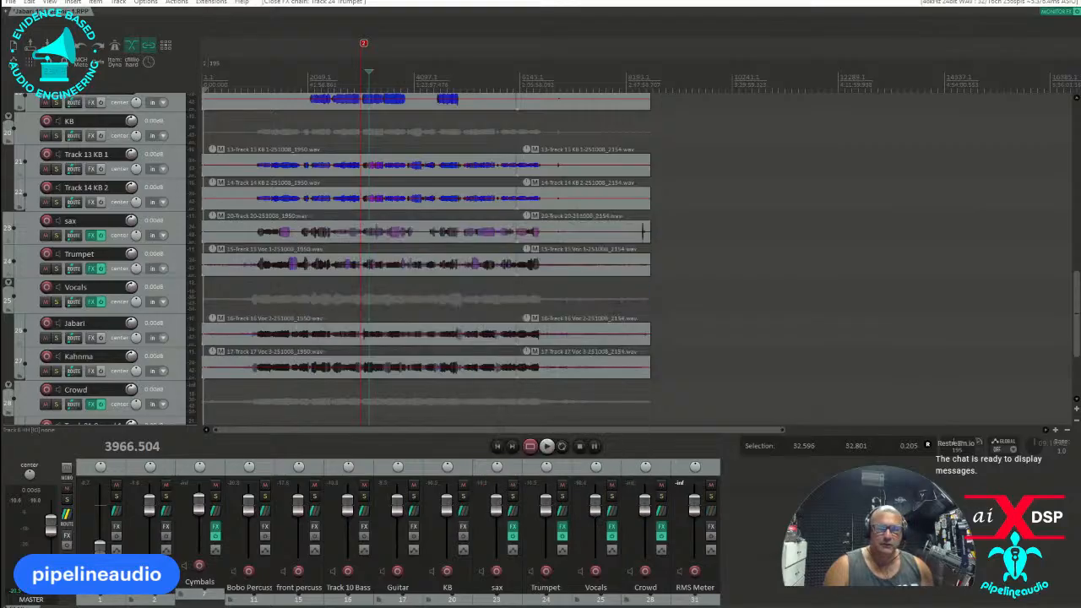
Open the RMS Meter track's routing and add receives from all tracks.
{"action": "left_click", "coordinate": [711, 511]}
{"action": "left_click_drag", "start_coordinate": [916, 479], "coordinate": [543, 238]}
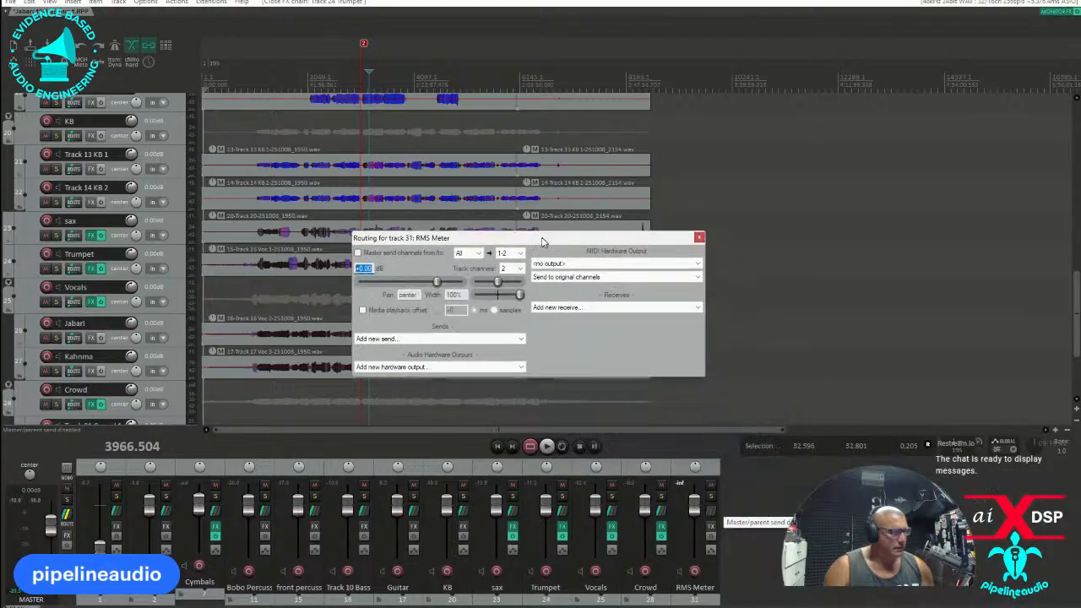
{"action": "left_click", "coordinate": [666, 309]}
{"action": "scroll", "coordinate": [583, 506], "scroll_direction": "down", "scroll_amount": 1}
{"action": "left_click", "coordinate": [574, 529]}
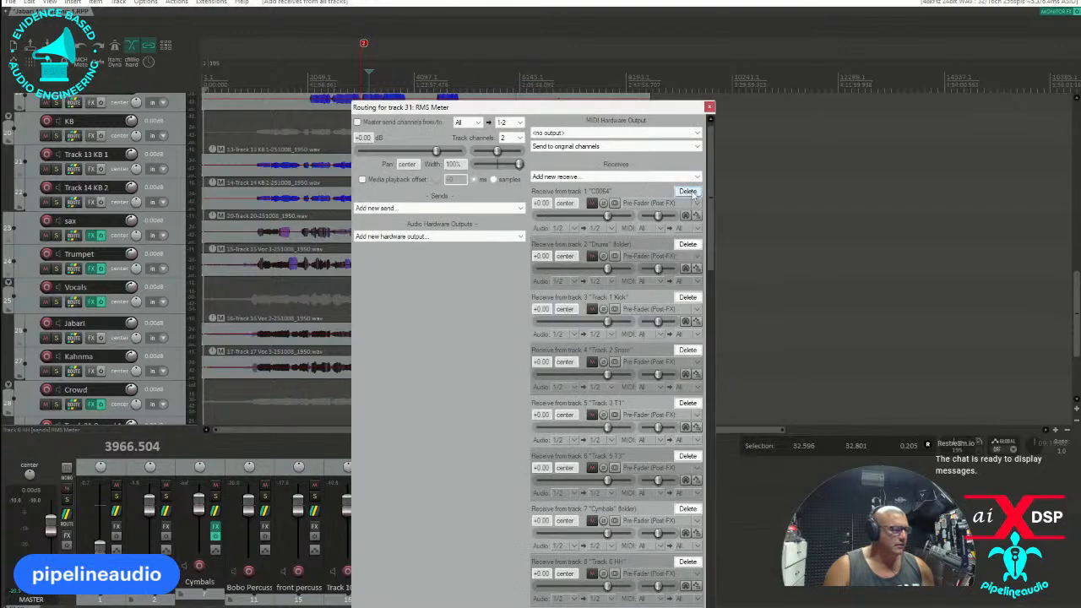
Delete the RMS Meter's receives from the first 15 tracks, from C0064 through front percussion.
{"action": "left_click", "coordinate": [688, 191]}
{"action": "left_click", "coordinate": [688, 192]}
{"action": "left_click", "coordinate": [688, 191]}
{"action": "left_click", "coordinate": [688, 192]}
{"action": "left_click", "coordinate": [688, 192]}
{"action": "left_click", "coordinate": [688, 191]}
{"action": "left_click", "coordinate": [688, 192]}
{"action": "left_click", "coordinate": [688, 191]}
{"action": "left_click", "coordinate": [688, 192]}
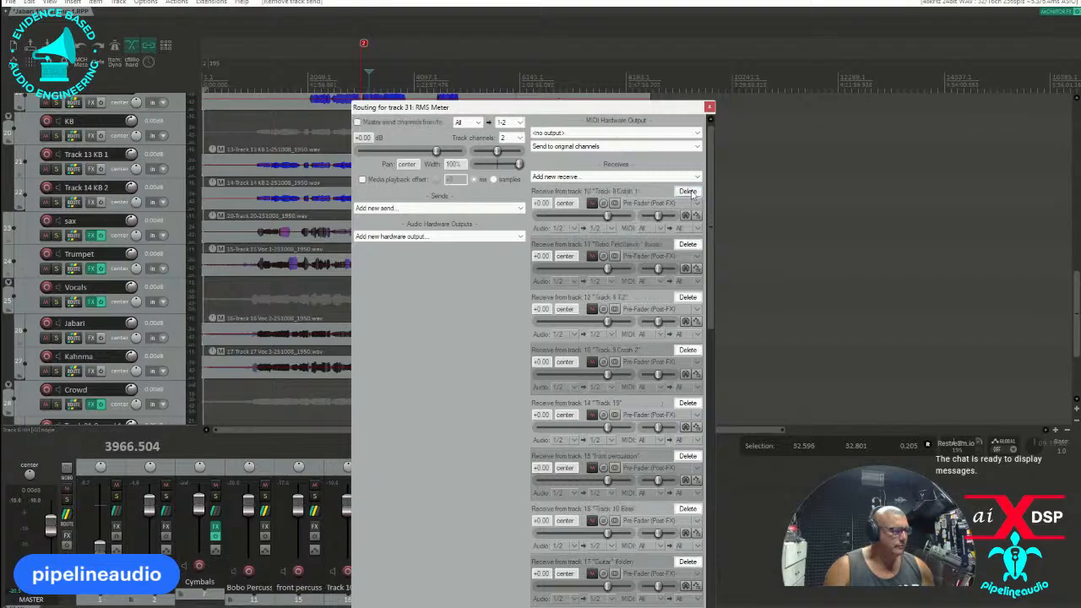
{"action": "left_click", "coordinate": [688, 192]}
{"action": "left_click", "coordinate": [688, 191]}
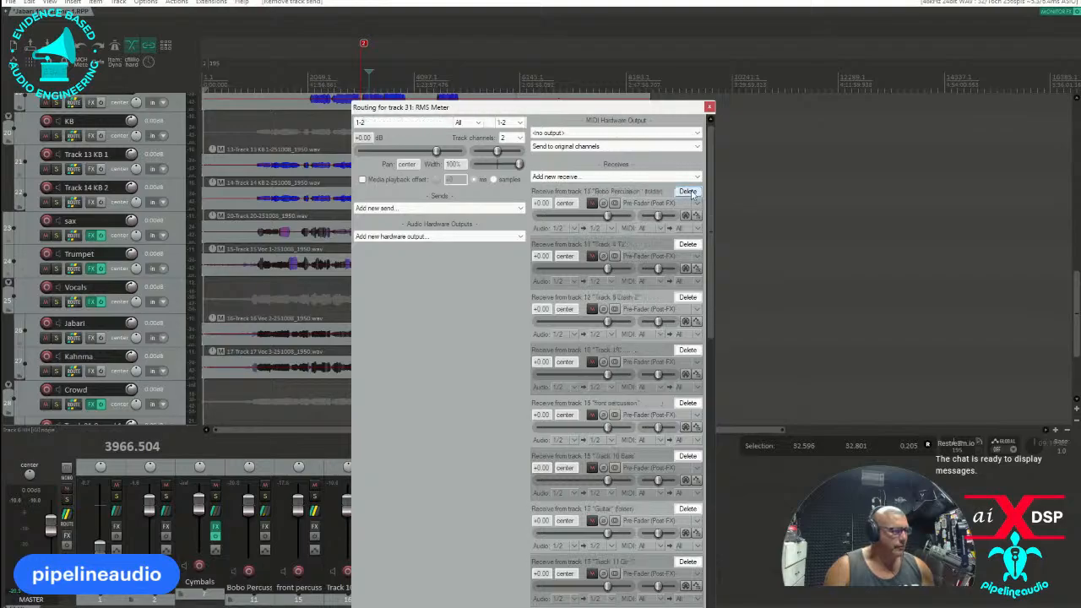
{"action": "left_click", "coordinate": [688, 191]}
{"action": "left_click", "coordinate": [688, 192]}
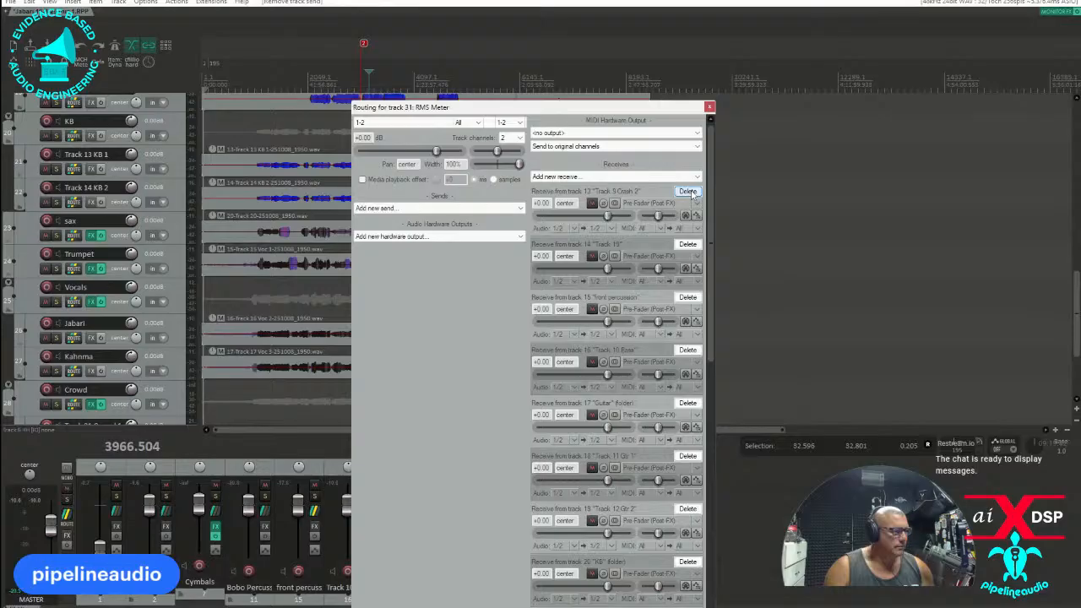
{"action": "left_click", "coordinate": [688, 191]}
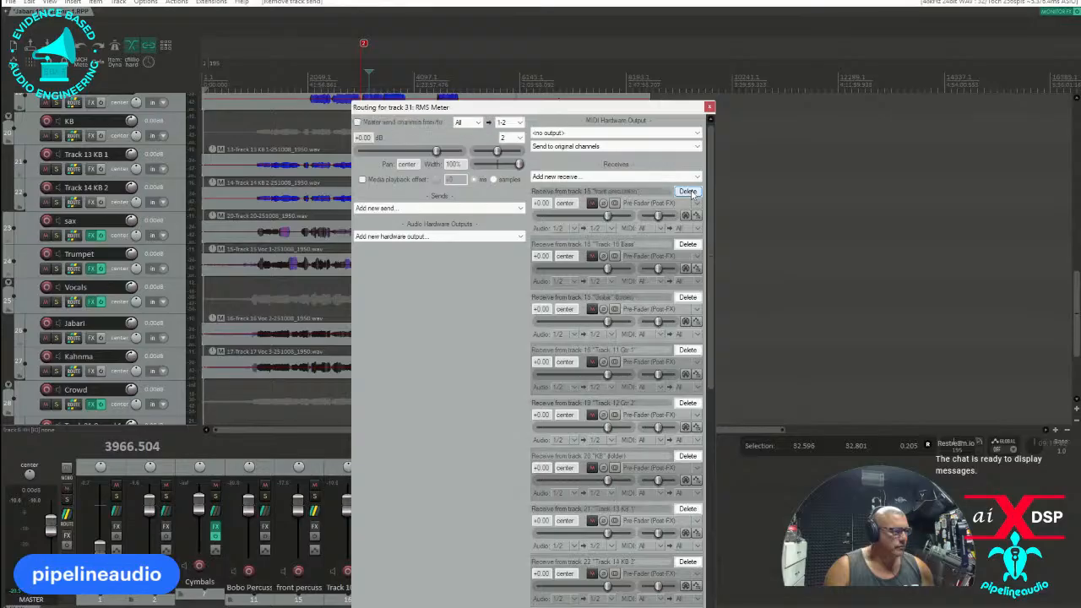
{"action": "left_click", "coordinate": [688, 191]}
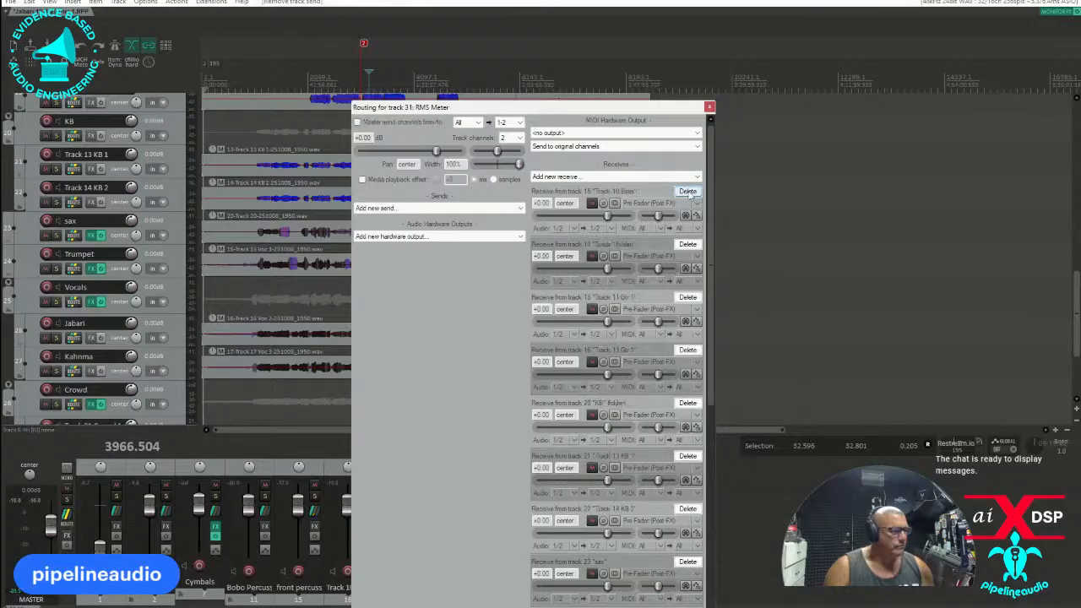
Delete the RMS Meter's receives from the Guitar and KB folders and the individual vocal and crowd tracks, and close the routing window.
{"action": "left_click", "coordinate": [688, 244]}
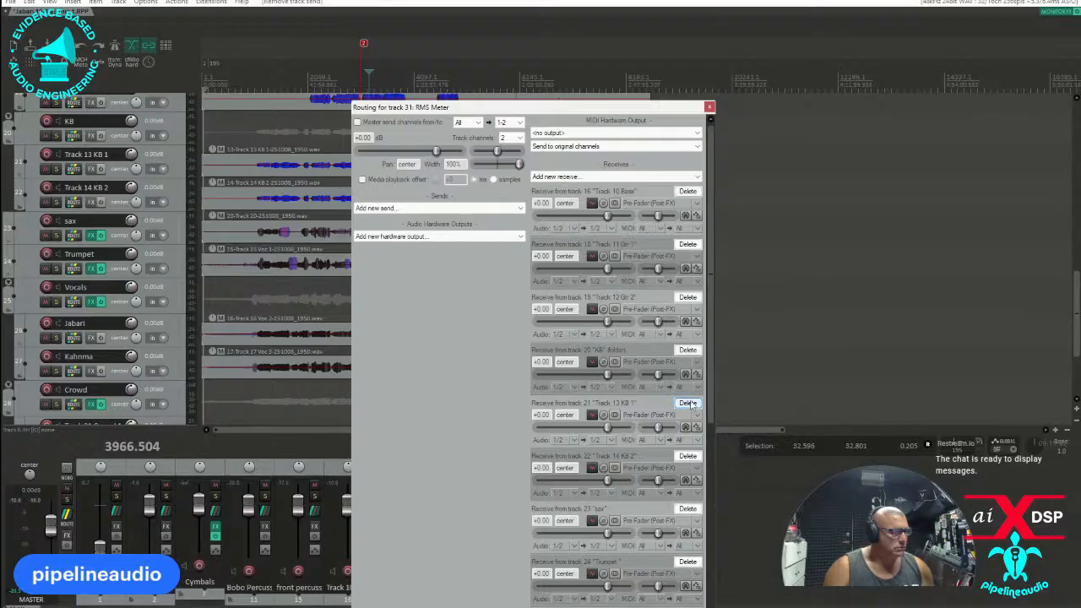
{"action": "left_click", "coordinate": [688, 349]}
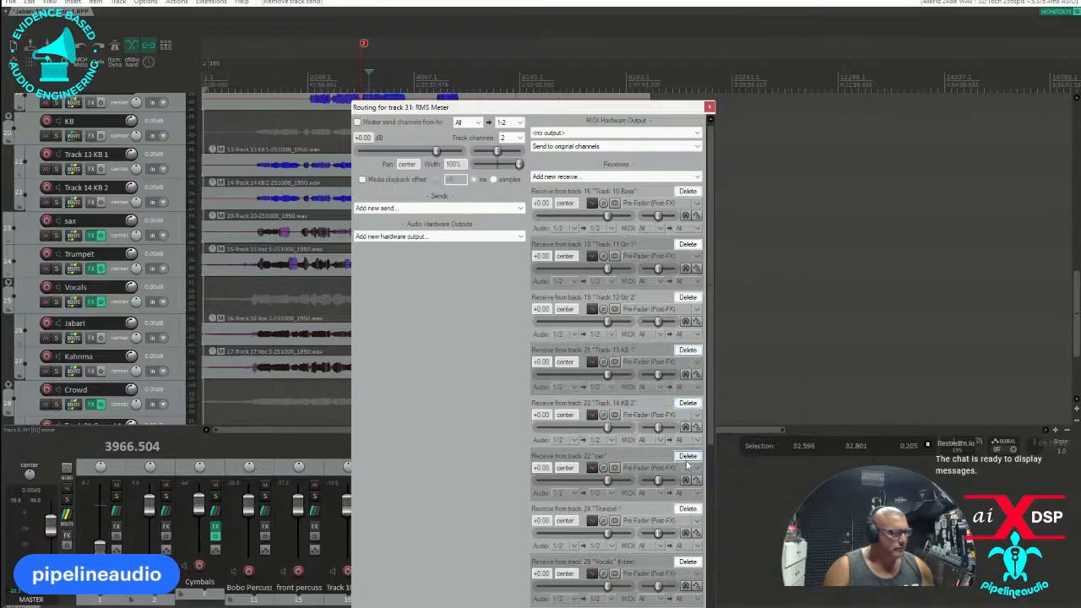
{"action": "scroll", "coordinate": [675, 471], "scroll_direction": "down", "scroll_amount": 5}
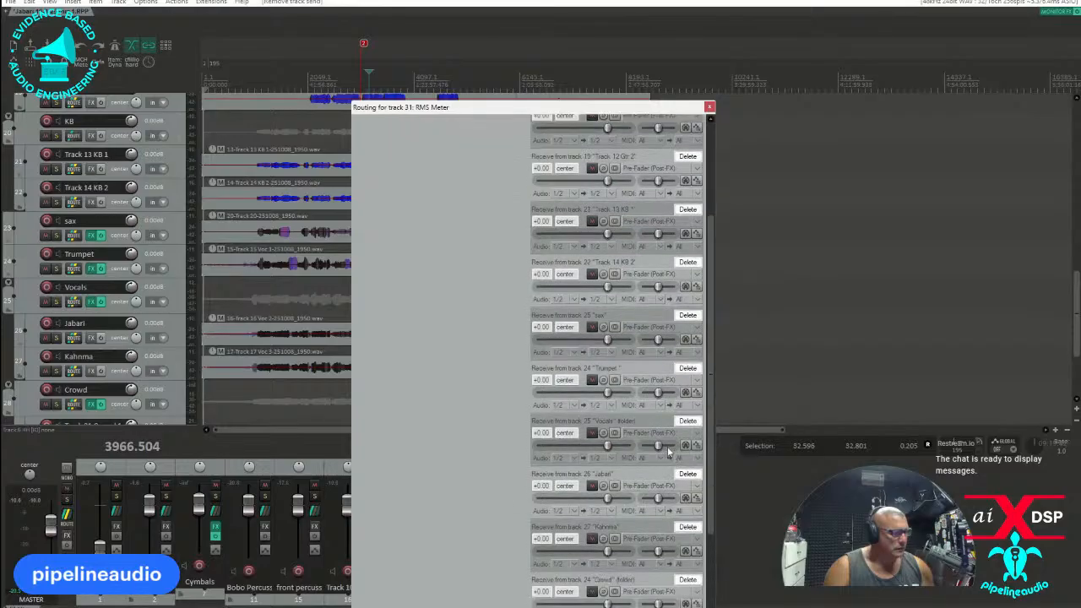
{"action": "left_click", "coordinate": [688, 473]}
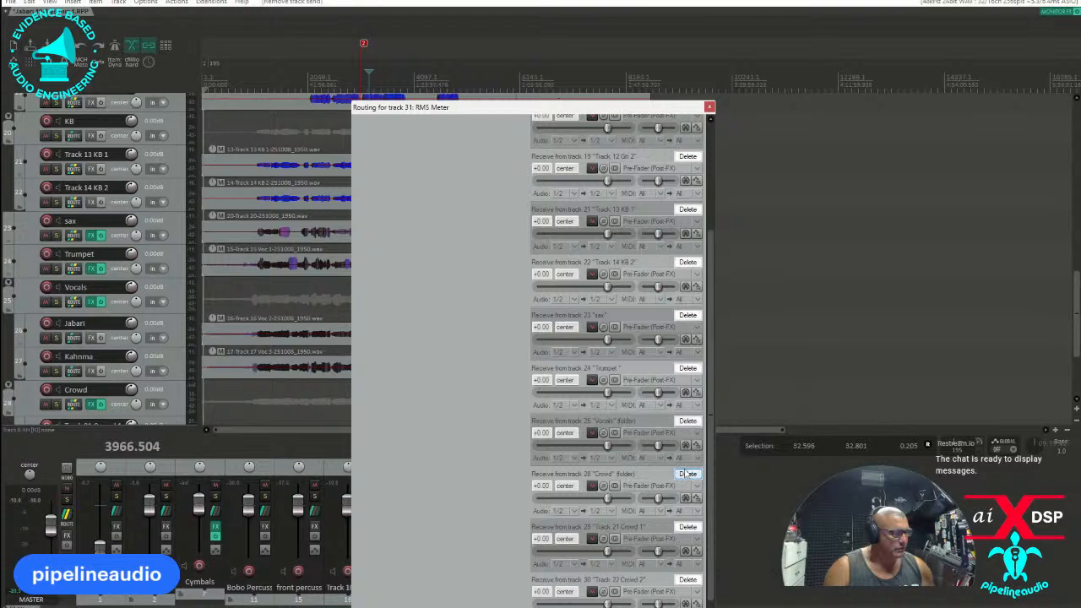
{"action": "left_click", "coordinate": [687, 475]}
{"action": "left_click", "coordinate": [686, 518]}
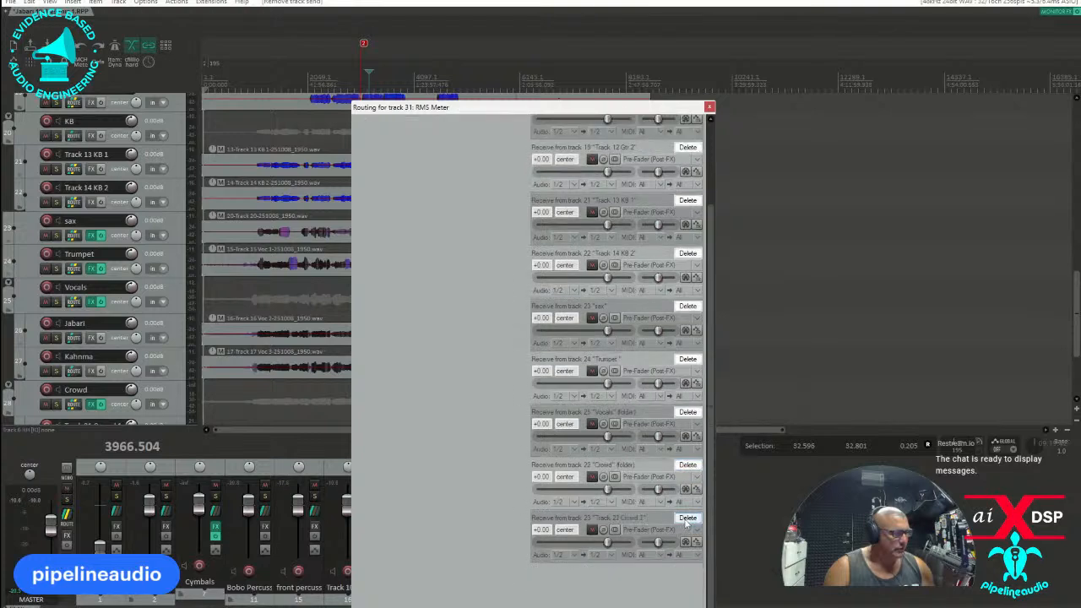
{"action": "left_click", "coordinate": [681, 518]}
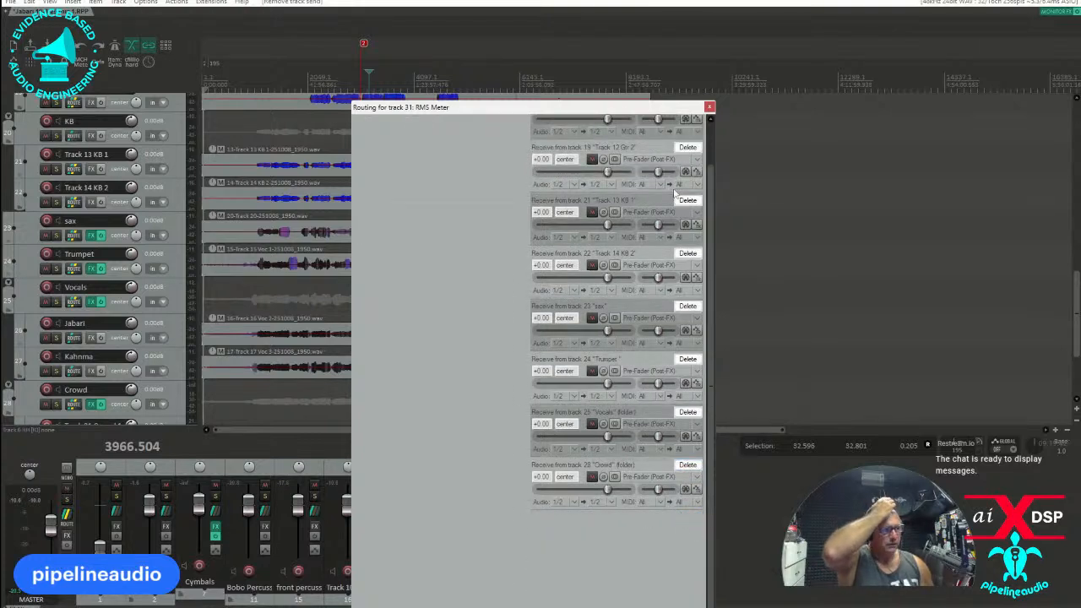
{"action": "left_click", "coordinate": [710, 108]}
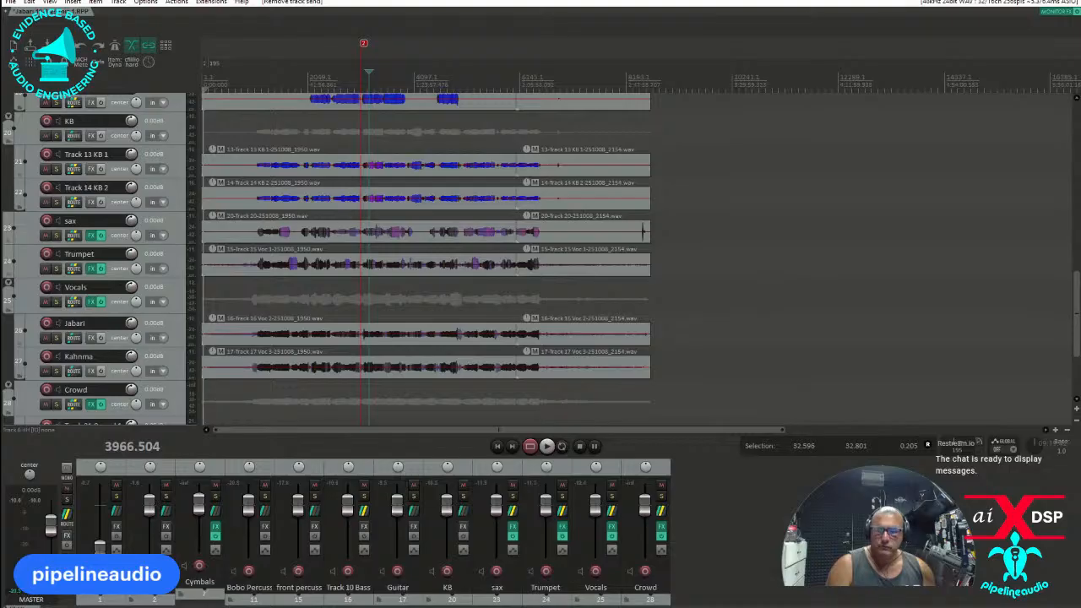
{"action": "key", "text": "super+d"}
{"action": "key", "text": "super+d"}
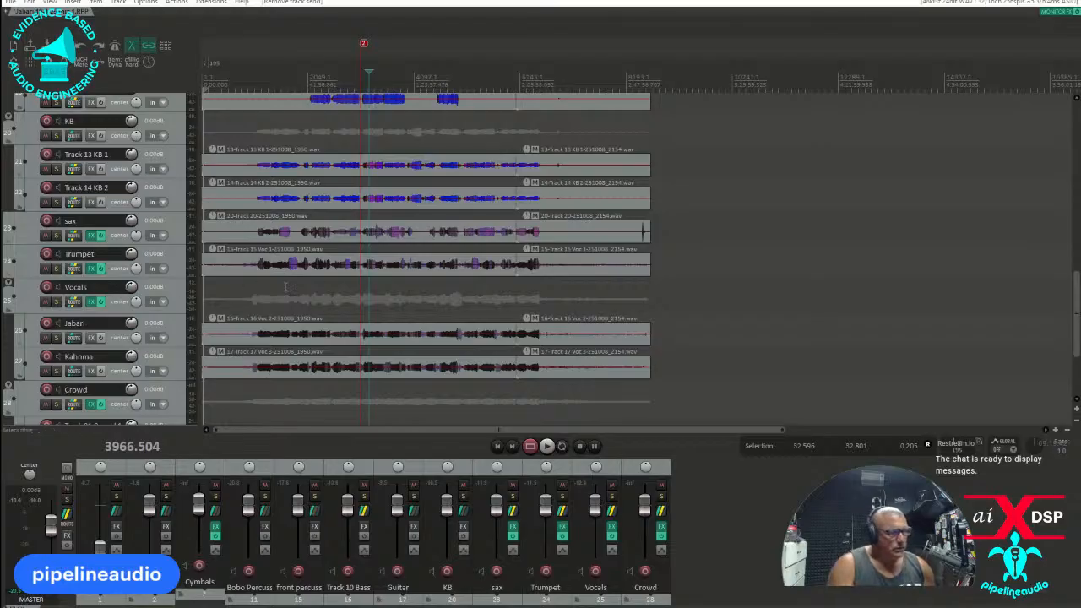
Solo the Drums folder track.
{"action": "scroll", "coordinate": [321, 284], "scroll_direction": "down", "scroll_amount": 5}
{"action": "scroll", "coordinate": [139, 267], "scroll_direction": "up", "scroll_amount": 1}
{"action": "scroll", "coordinate": [137, 267], "scroll_direction": "up", "scroll_amount": 10}
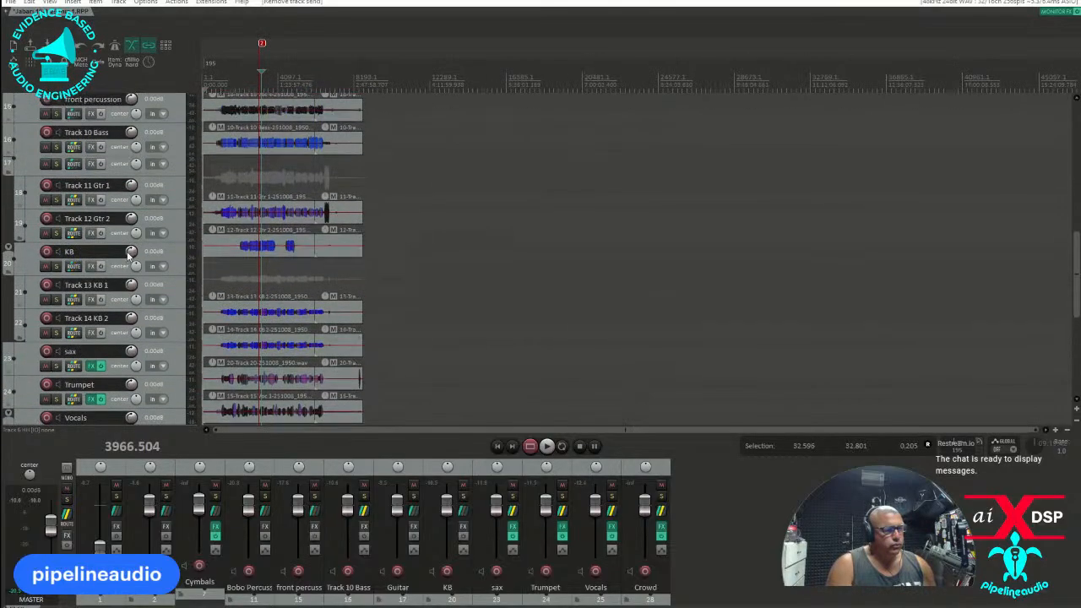
{"action": "scroll", "coordinate": [117, 240], "scroll_direction": "up", "scroll_amount": 3}
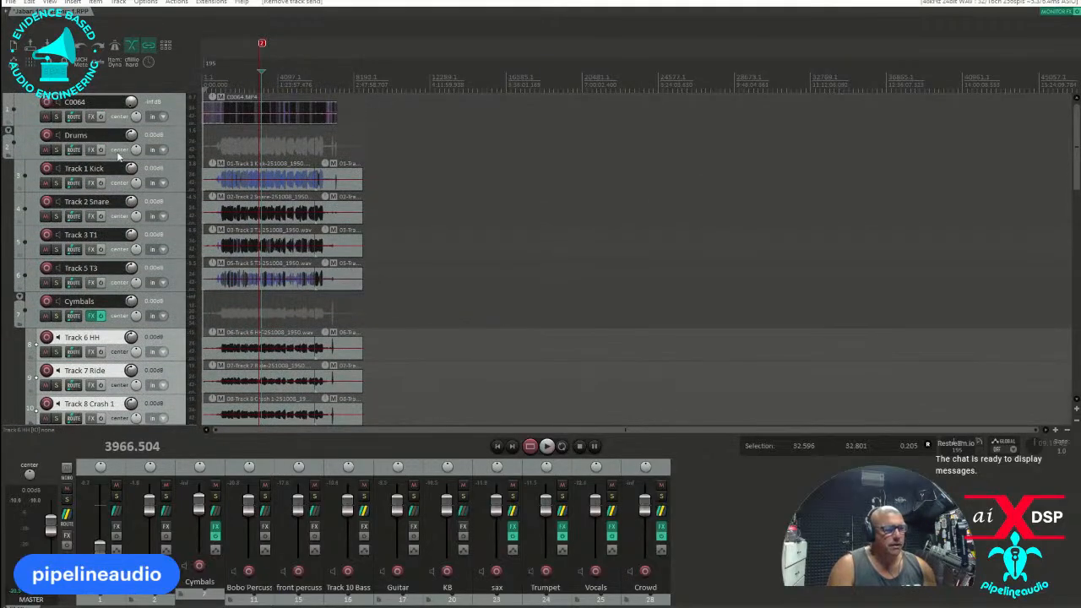
{"action": "left_click", "coordinate": [56, 150]}
Play back the soloed drums from several points between about positions 3900 and 3950, and stop playback.
{"action": "scroll", "coordinate": [225, 162], "scroll_direction": "up", "scroll_amount": 5}
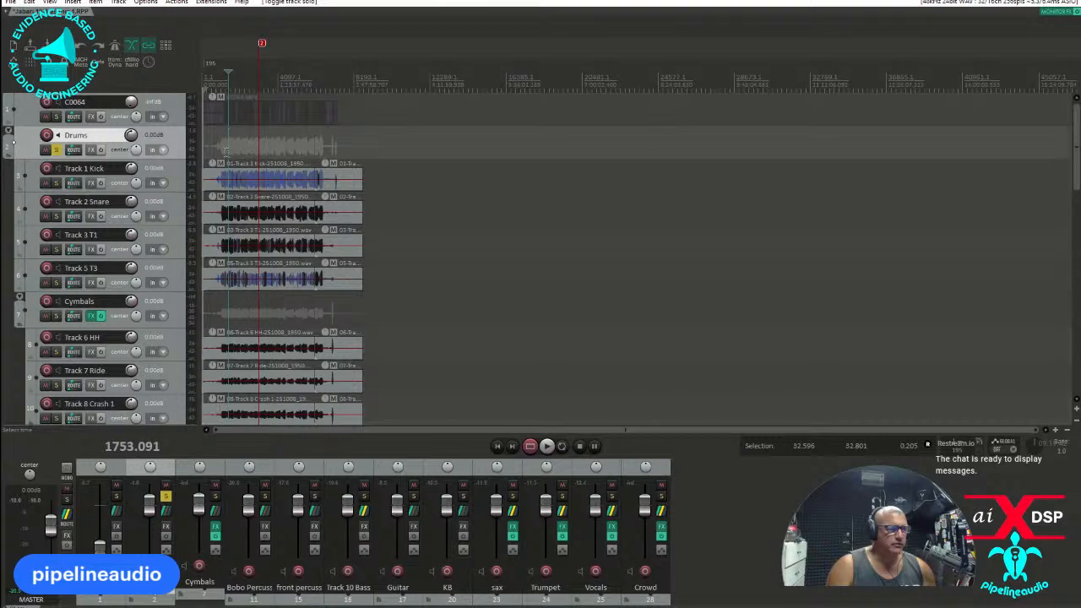
{"action": "scroll", "coordinate": [360, 178], "scroll_direction": "up", "scroll_amount": 3}
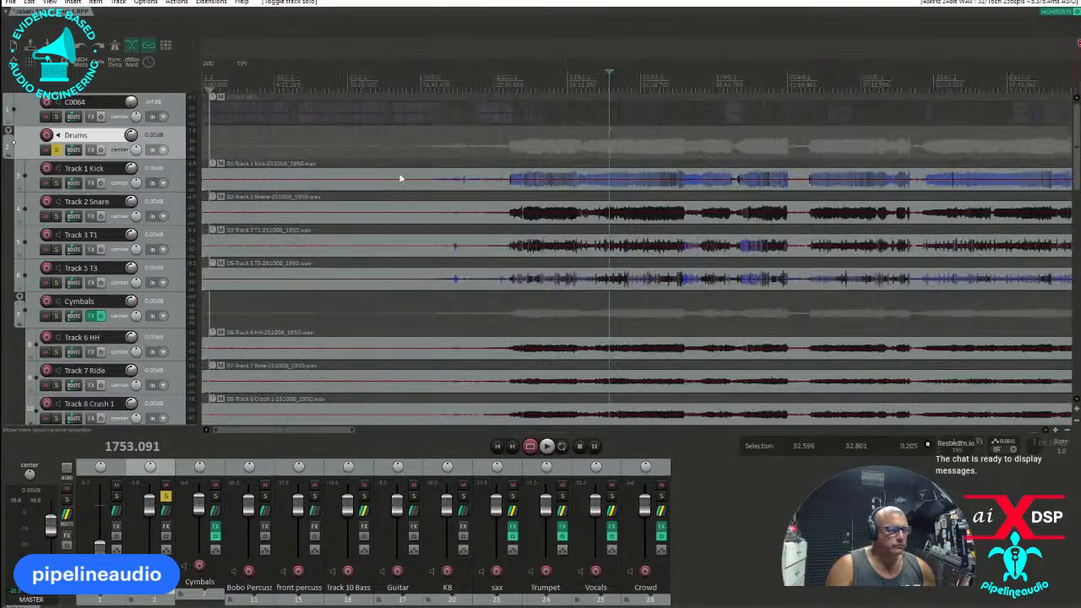
{"action": "scroll", "coordinate": [633, 174], "scroll_direction": "down", "scroll_amount": 4}
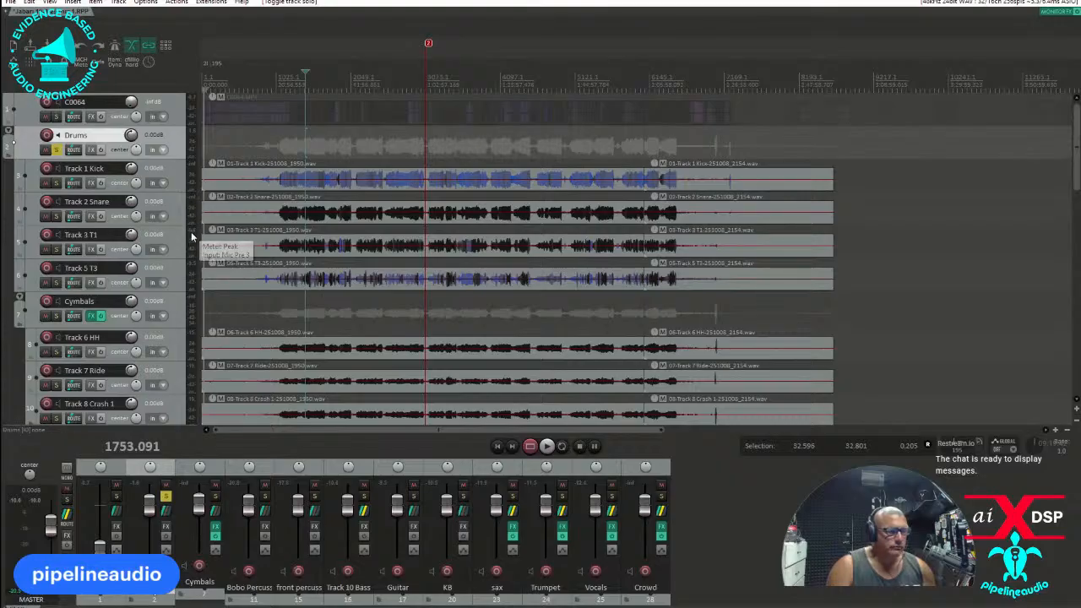
{"action": "scroll", "coordinate": [792, 90], "scroll_direction": "up", "scroll_amount": 4}
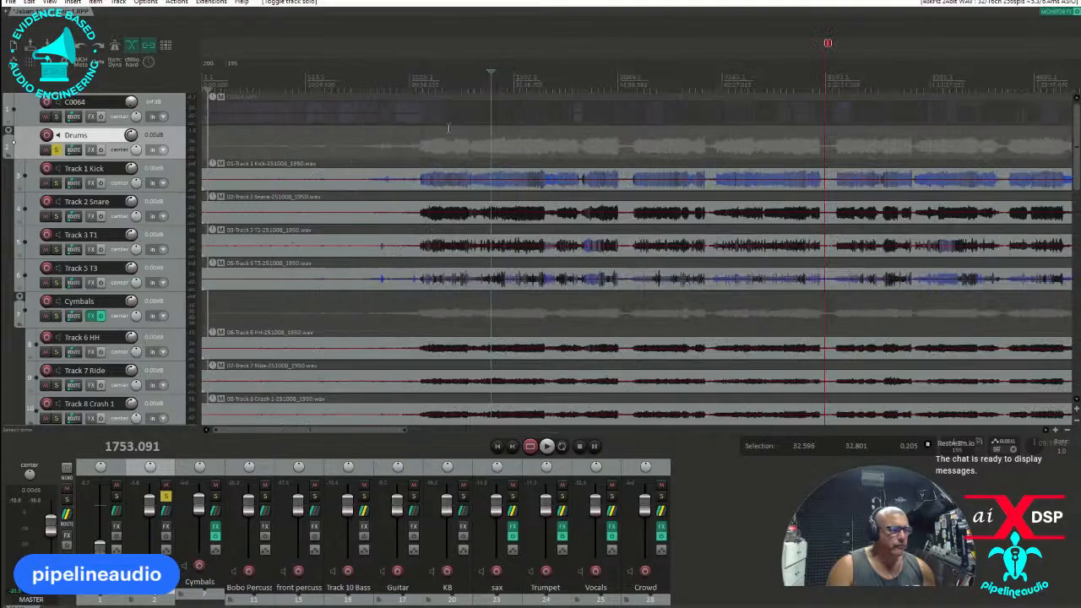
{"action": "left_click", "coordinate": [845, 77]}
{"action": "key", "text": "space"}
{"action": "scroll", "coordinate": [842, 80], "scroll_direction": "up", "scroll_amount": 5}
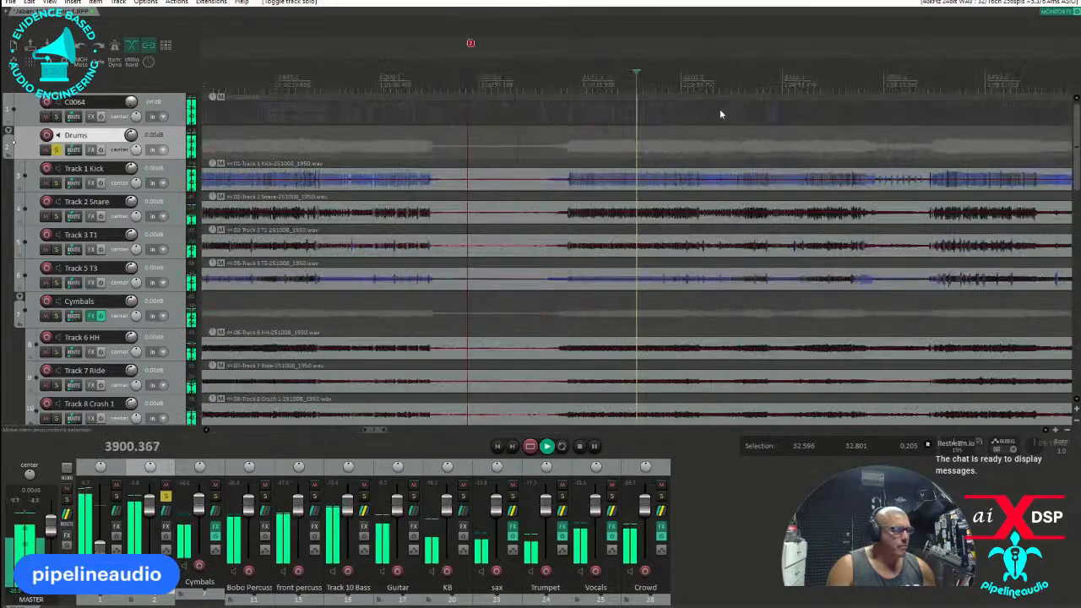
{"action": "left_click", "coordinate": [656, 76]}
{"action": "scroll", "coordinate": [658, 74], "scroll_direction": "up", "scroll_amount": 4}
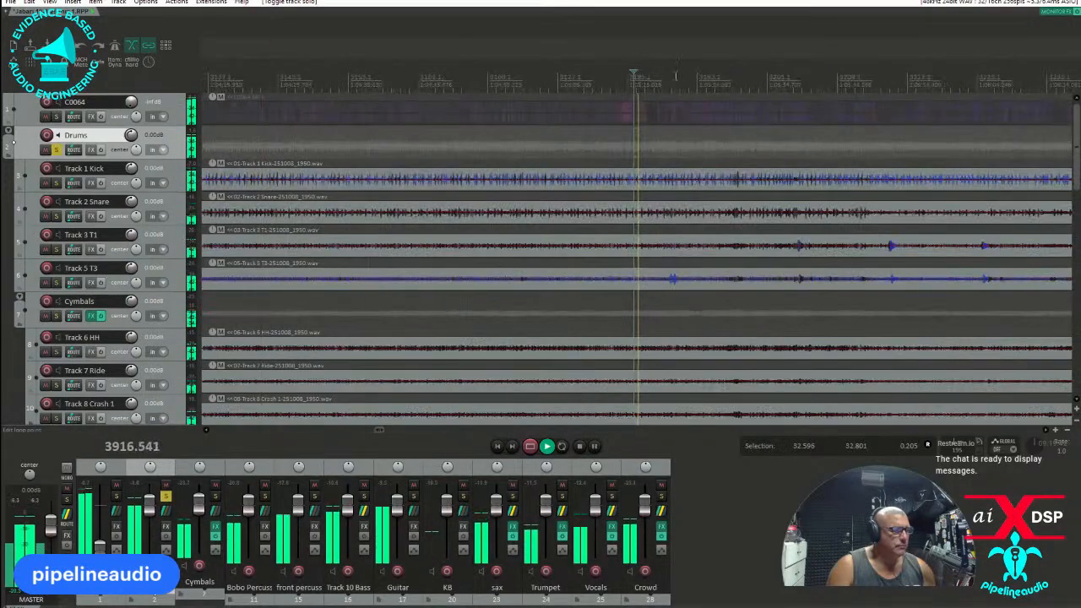
{"action": "left_click", "coordinate": [667, 76]}
{"action": "left_click", "coordinate": [783, 76]}
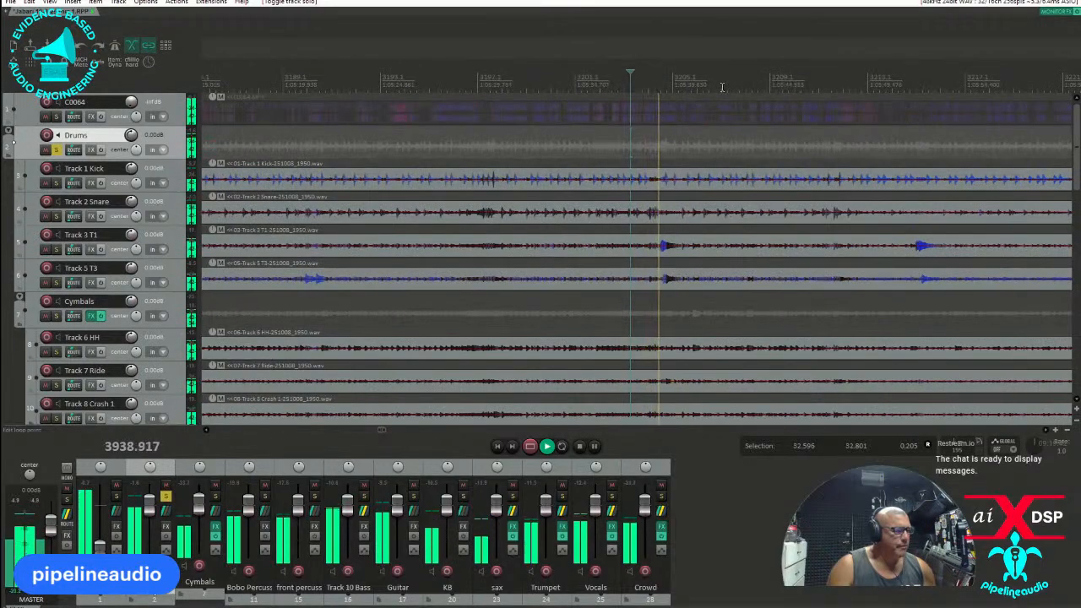
{"action": "left_click", "coordinate": [907, 77]}
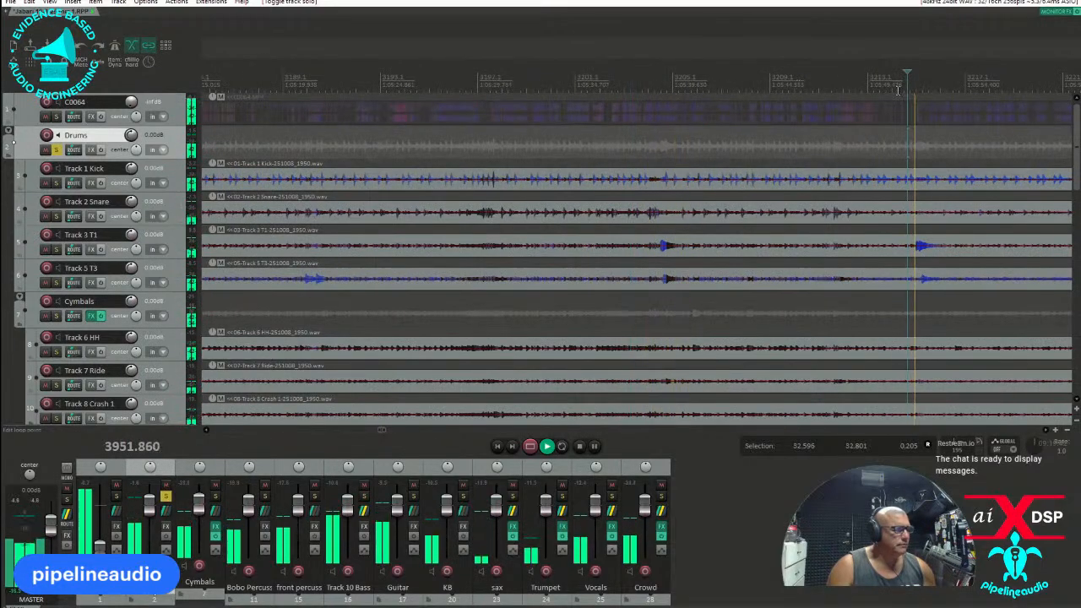
{"action": "left_click", "coordinate": [825, 73]}
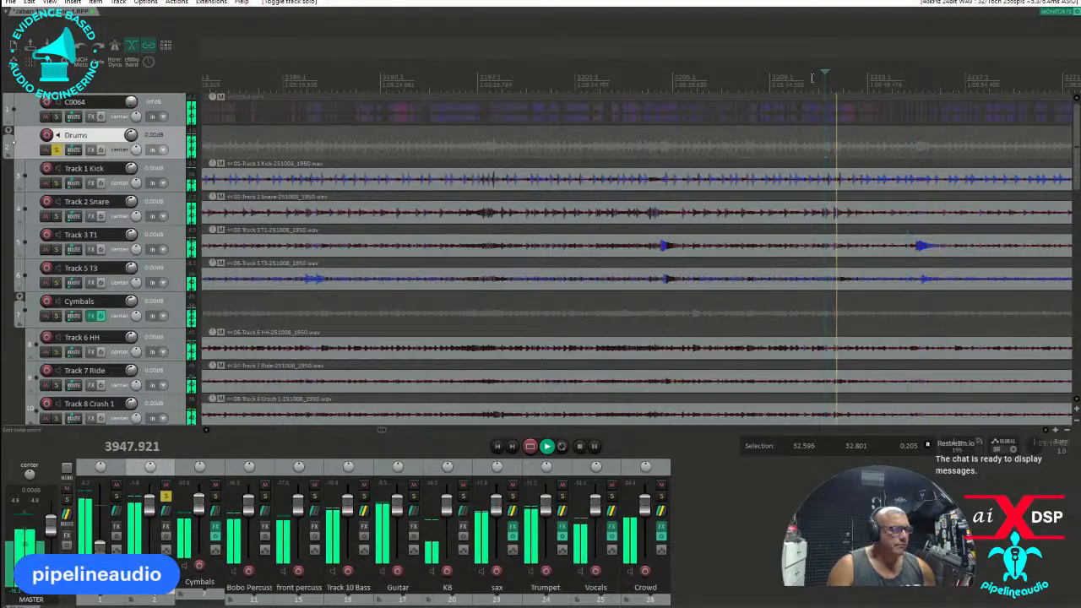
{"action": "key", "text": "space"}
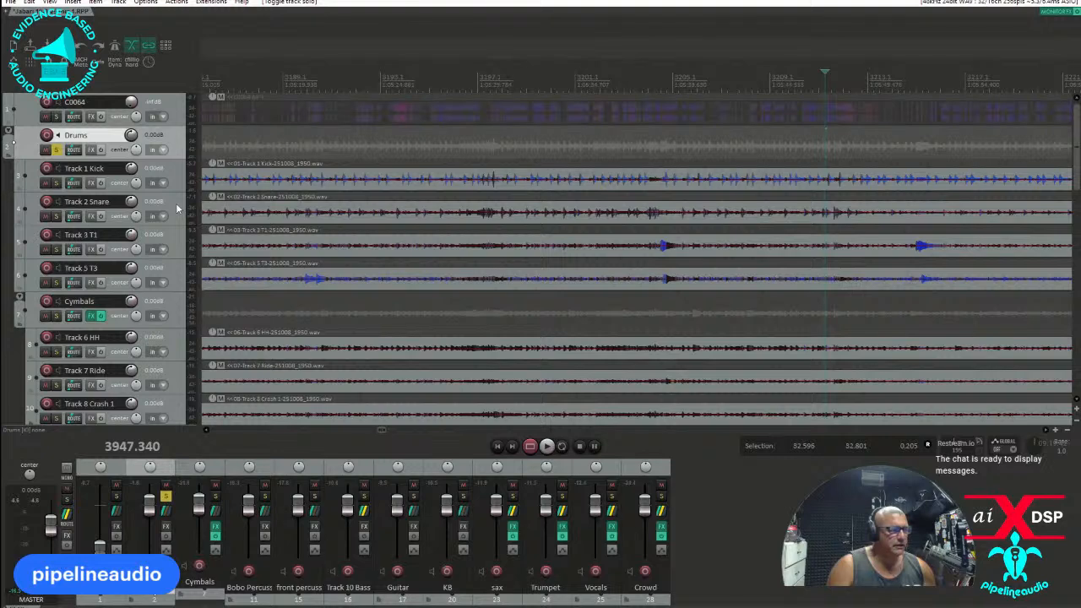
Slightly raise the item volume of the Track 2 Snare, Track 3 T1 and Track 5 T3 recordings.
{"action": "left_click_drag", "start_coordinate": [562, 212], "coordinate": [567, 212]}
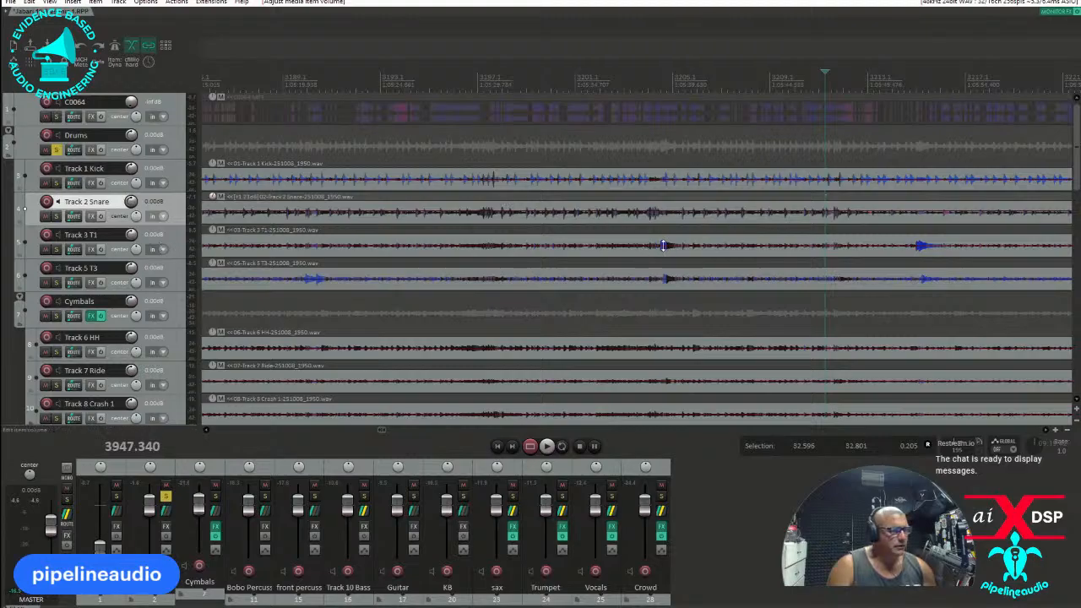
{"action": "left_click_drag", "start_coordinate": [663, 245], "coordinate": [665, 244]}
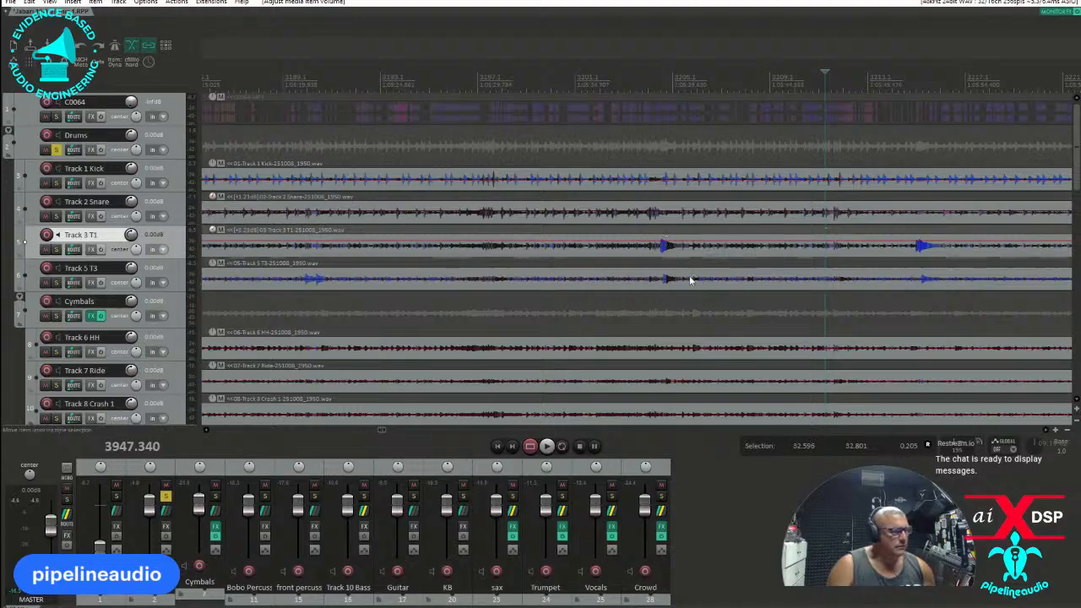
{"action": "left_click_drag", "start_coordinate": [688, 275], "coordinate": [688, 274]}
Solo Track 6 HH and play it from about position 3930.
{"action": "scroll", "coordinate": [127, 253], "scroll_direction": "down", "scroll_amount": 3}
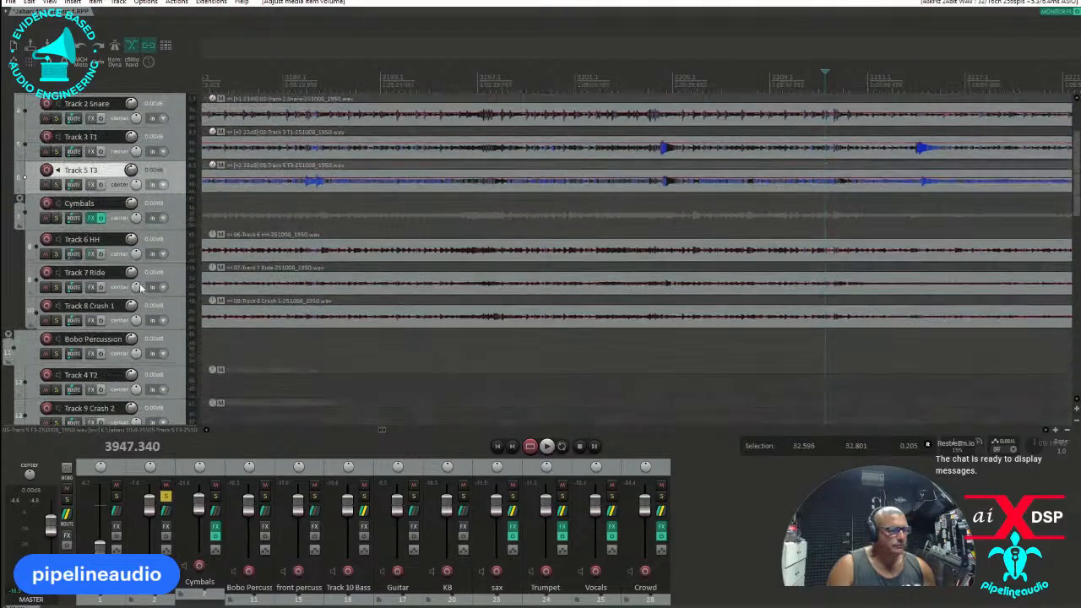
{"action": "left_click", "coordinate": [57, 253]}
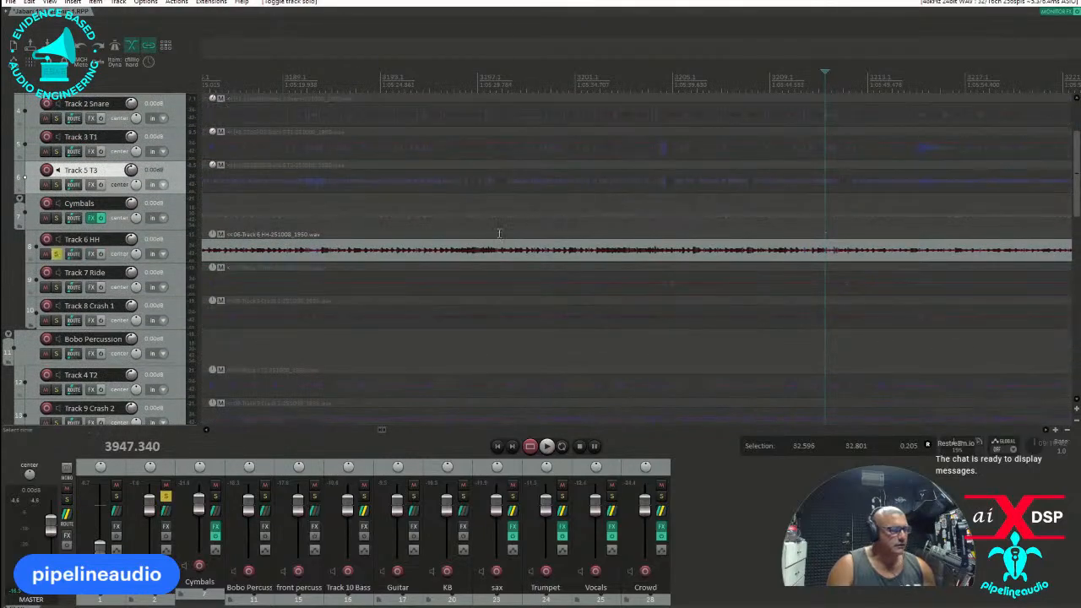
{"action": "left_click", "coordinate": [455, 245]}
{"action": "key", "text": "space"}
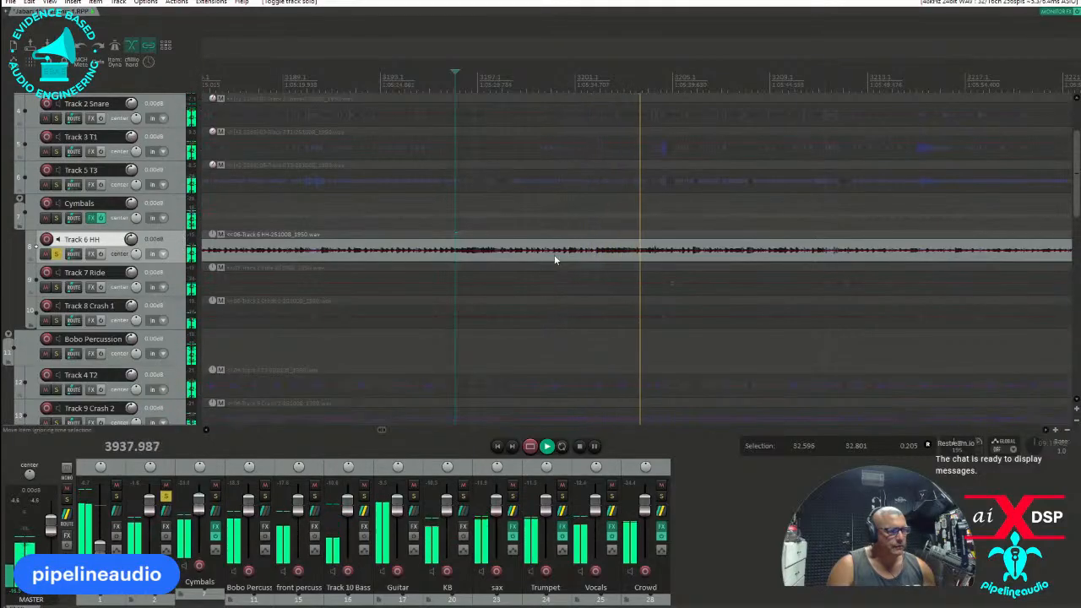
Raise the Track 6 HH item volume to about 15.1 dB, checking the level in playback.
{"action": "key", "text": "space"}
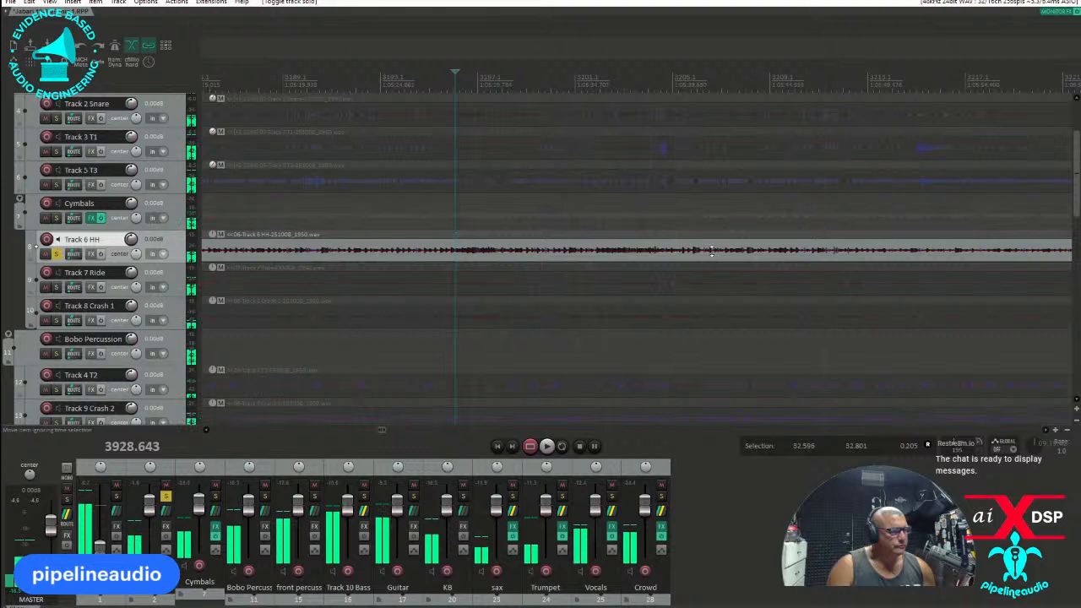
{"action": "left_click_drag", "start_coordinate": [708, 250], "coordinate": [712, 184]}
{"action": "key", "text": "space"}
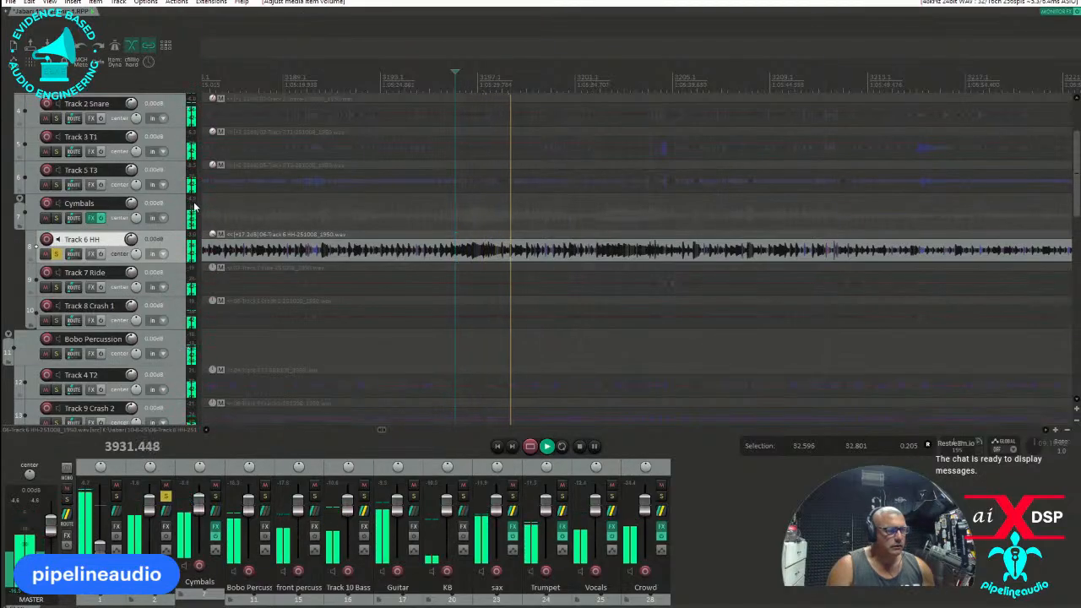
{"action": "key", "text": "space"}
{"action": "key", "text": "space"}
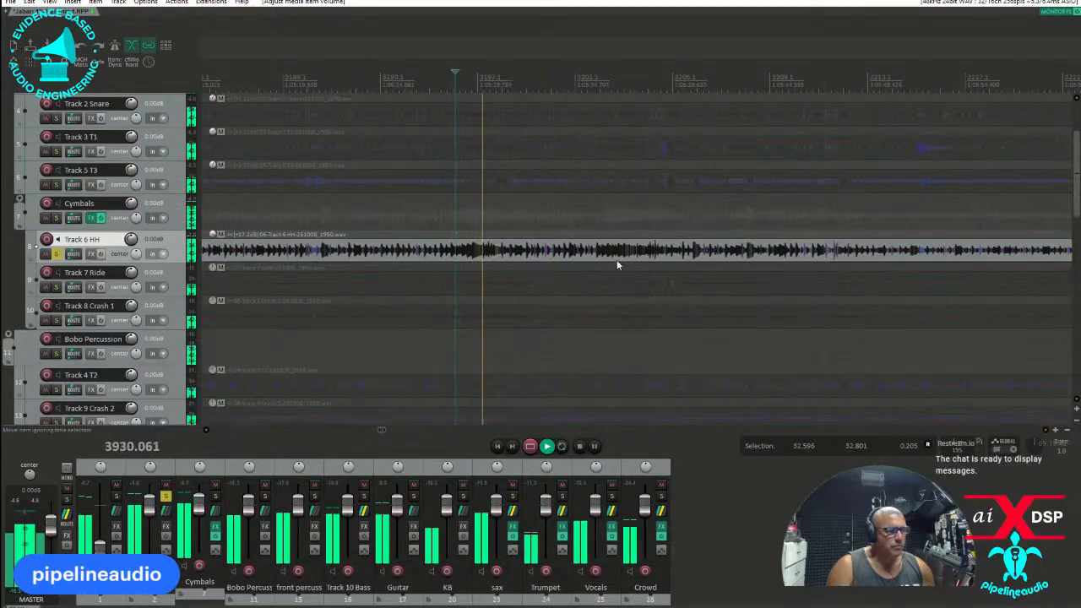
{"action": "key", "text": "space"}
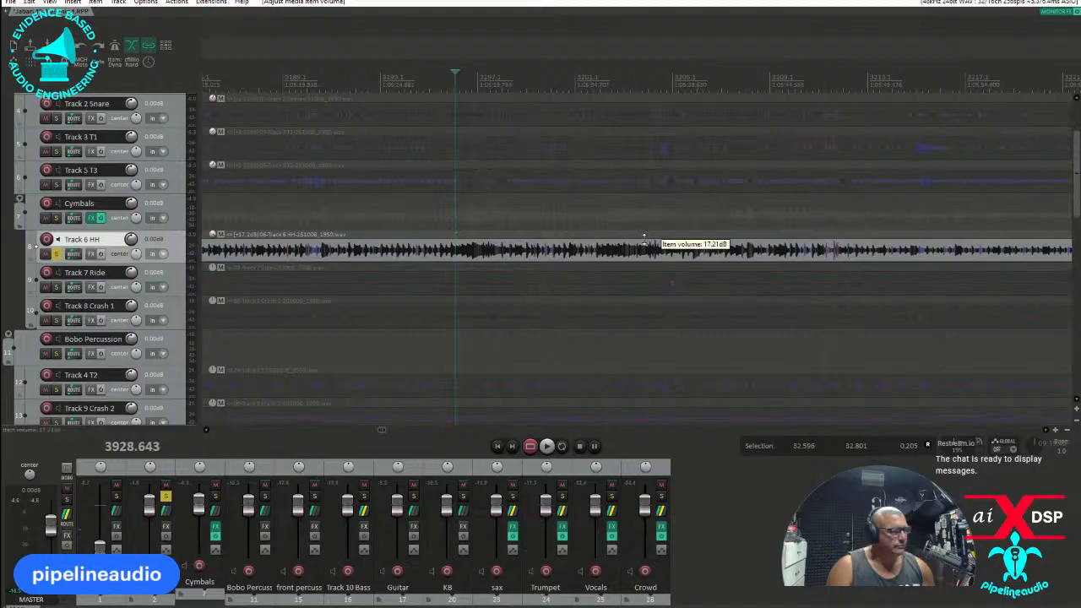
{"action": "left_click_drag", "start_coordinate": [644, 246], "coordinate": [642, 256]}
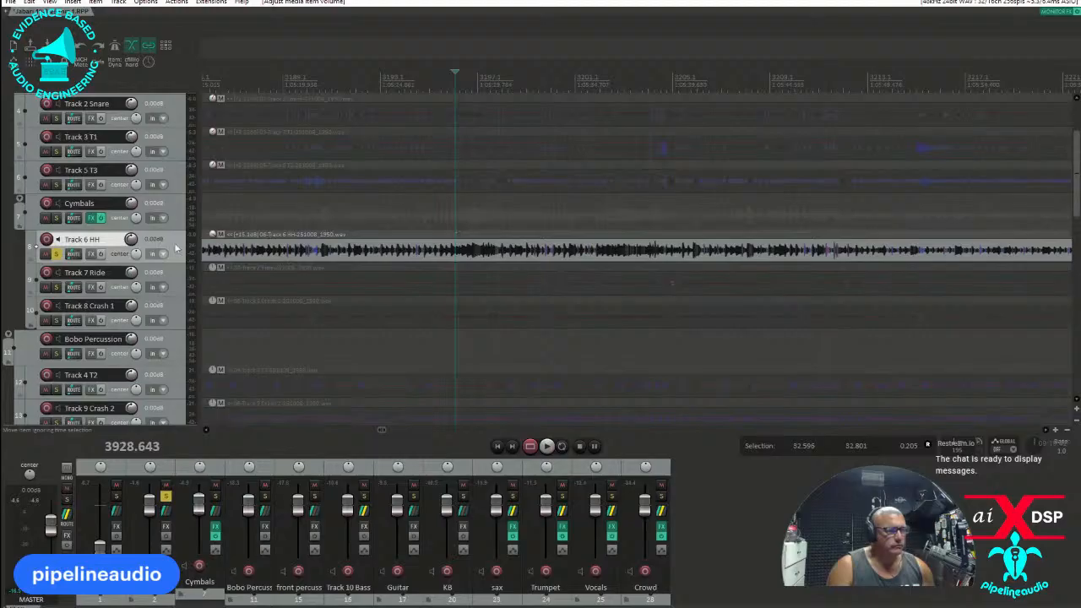
Solo Track 7 Ride instead of Track 6 HH and play it from about positions 3929 and 4160.
{"action": "left_click", "coordinate": [56, 253]}
{"action": "left_click", "coordinate": [55, 286]}
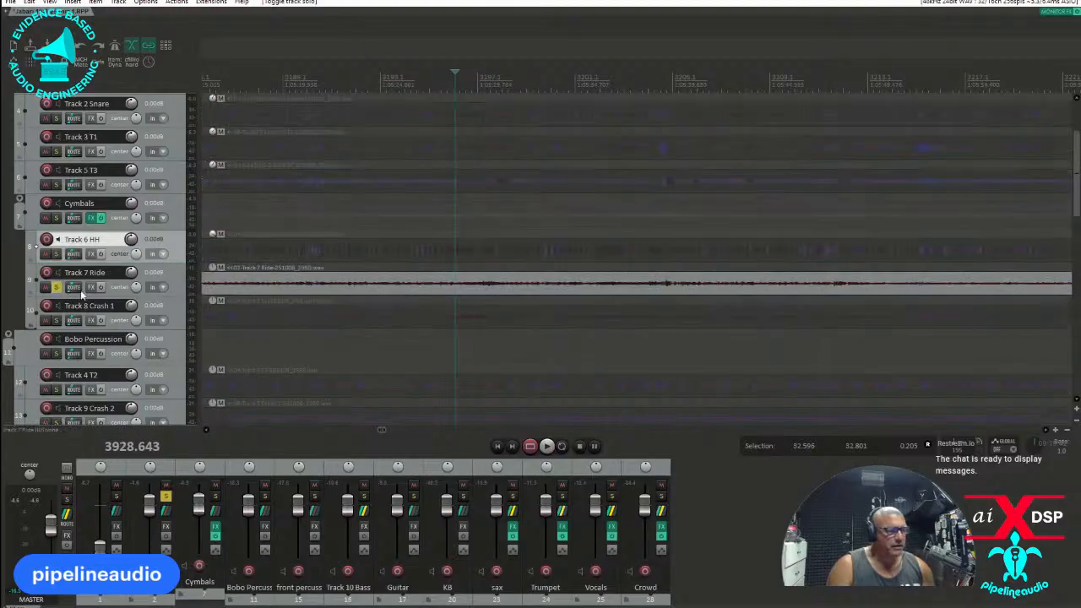
{"action": "key", "text": "space"}
{"action": "scroll", "coordinate": [472, 298], "scroll_direction": "down", "scroll_amount": 5}
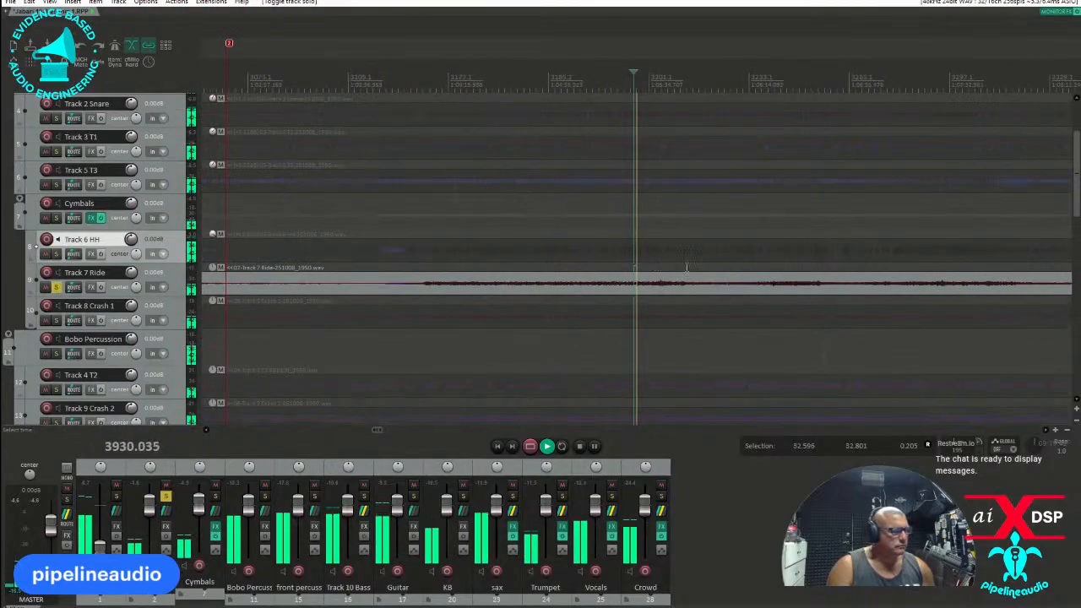
{"action": "left_click", "coordinate": [844, 266]}
{"action": "scroll", "coordinate": [810, 276], "scroll_direction": "down", "scroll_amount": 3}
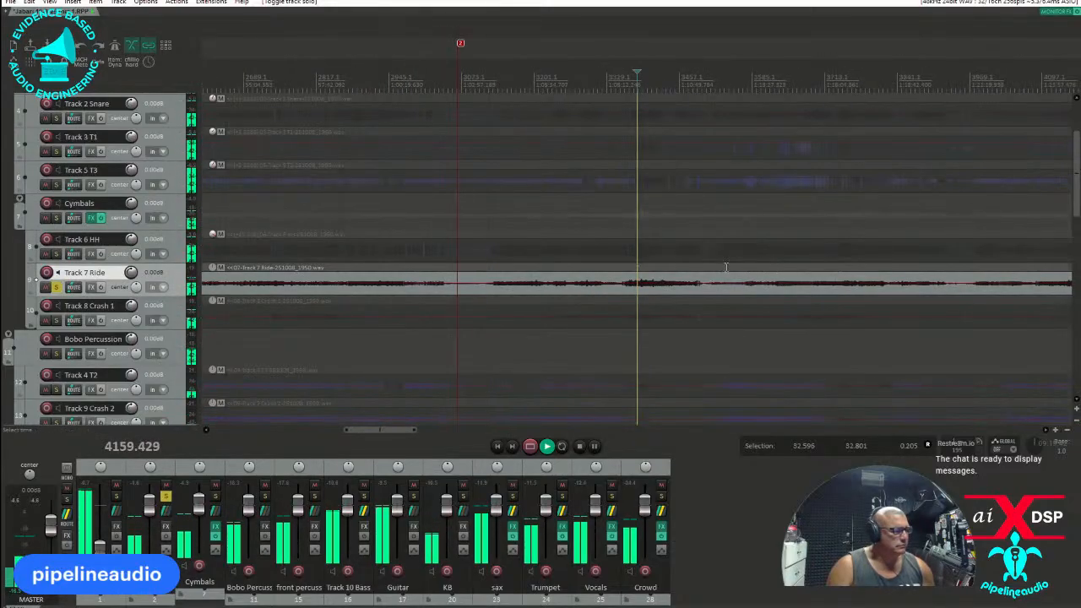
{"action": "scroll", "coordinate": [641, 264], "scroll_direction": "up", "scroll_amount": 4}
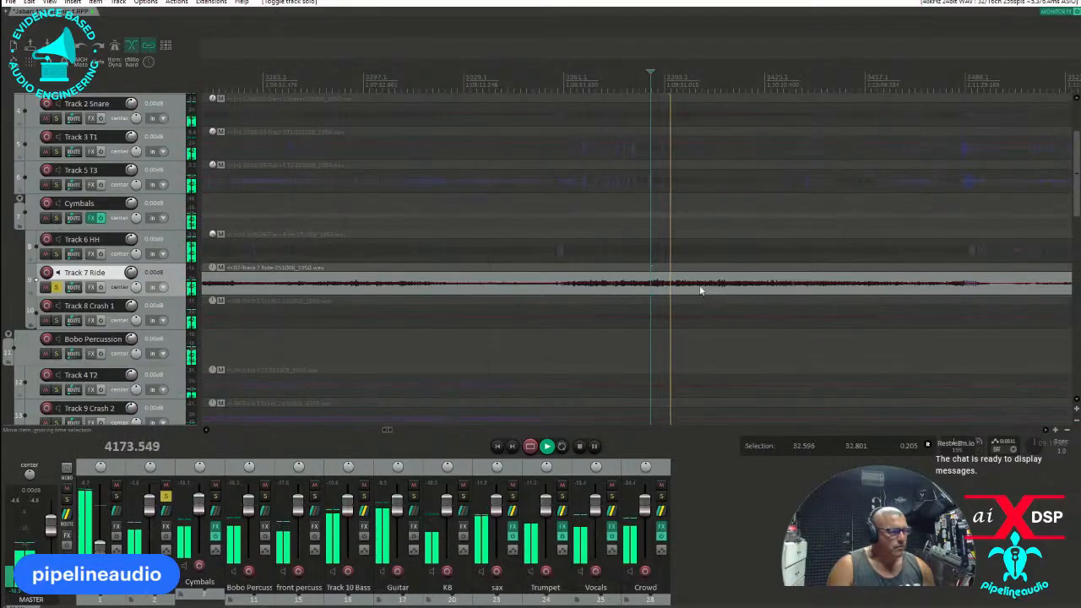
Stop playback and raise the Track 7 Ride item volume to about 11.1 dB.
{"action": "key", "text": "space"}
{"action": "left_click_drag", "start_coordinate": [689, 282], "coordinate": [689, 256]}
{"action": "scroll", "coordinate": [609, 282], "scroll_direction": "down", "scroll_amount": 4}
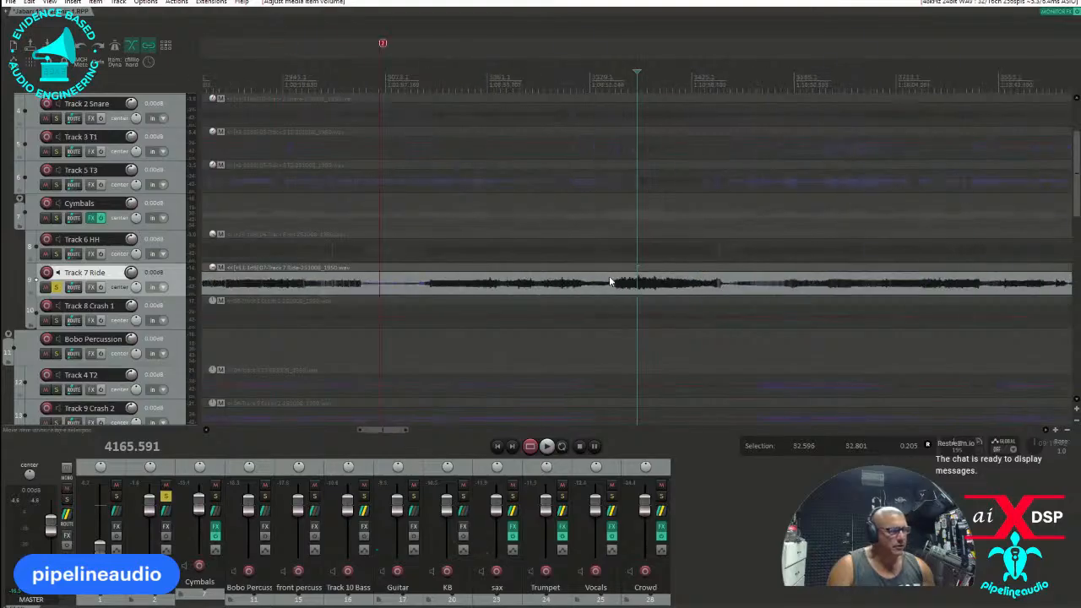
Solo Track 8 Crash 1, play it briefly from about position 3931, and unsolo it.
{"action": "left_click", "coordinate": [57, 319]}
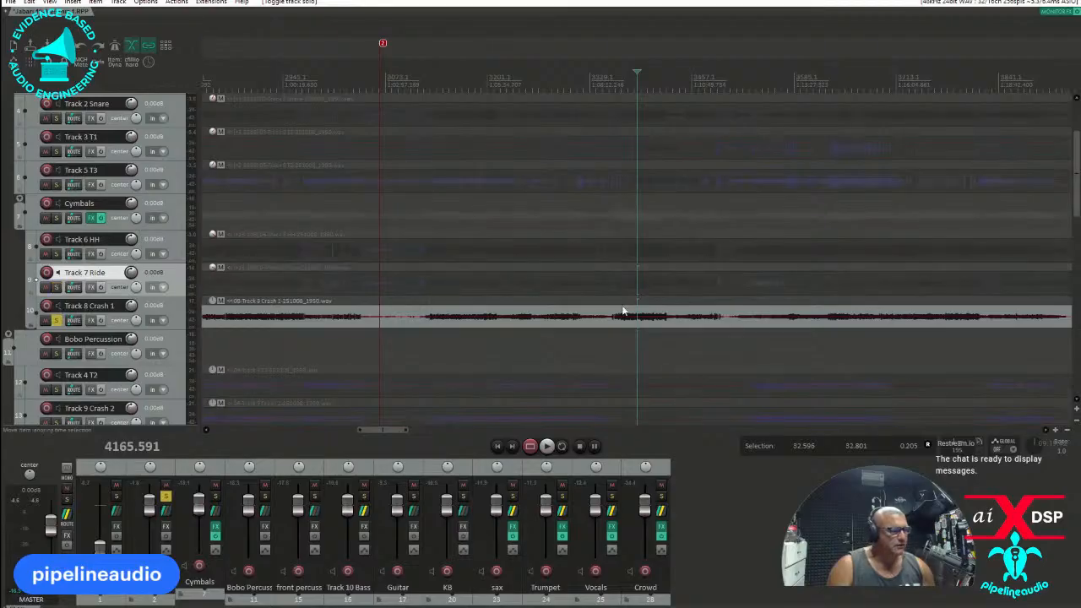
{"action": "left_click", "coordinate": [487, 299]}
{"action": "key", "text": "space"}
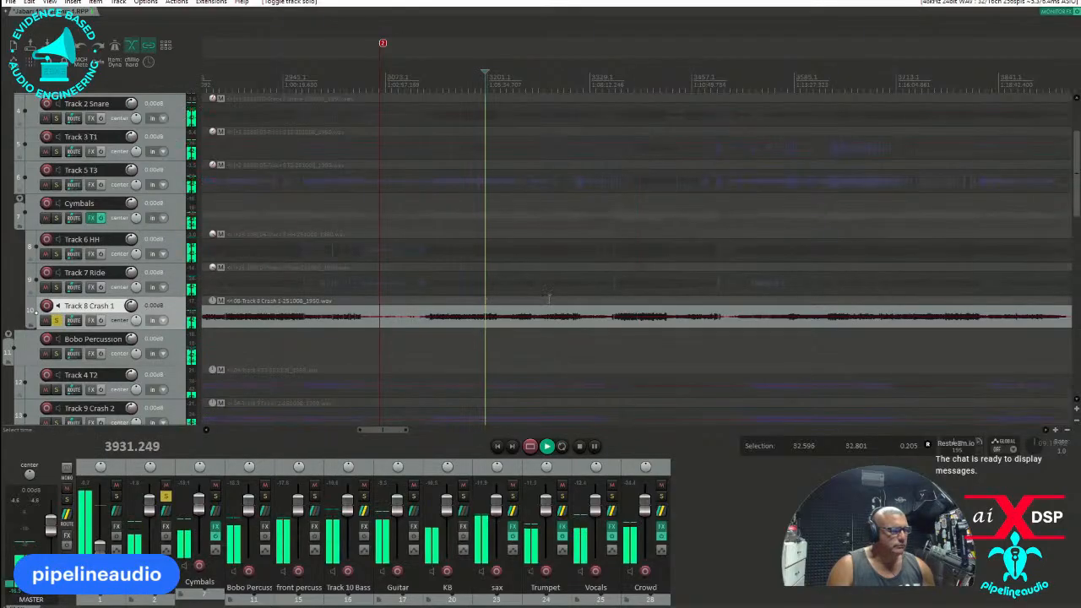
{"action": "scroll", "coordinate": [612, 294], "scroll_direction": "down", "scroll_amount": 4}
{"action": "key", "text": "space"}
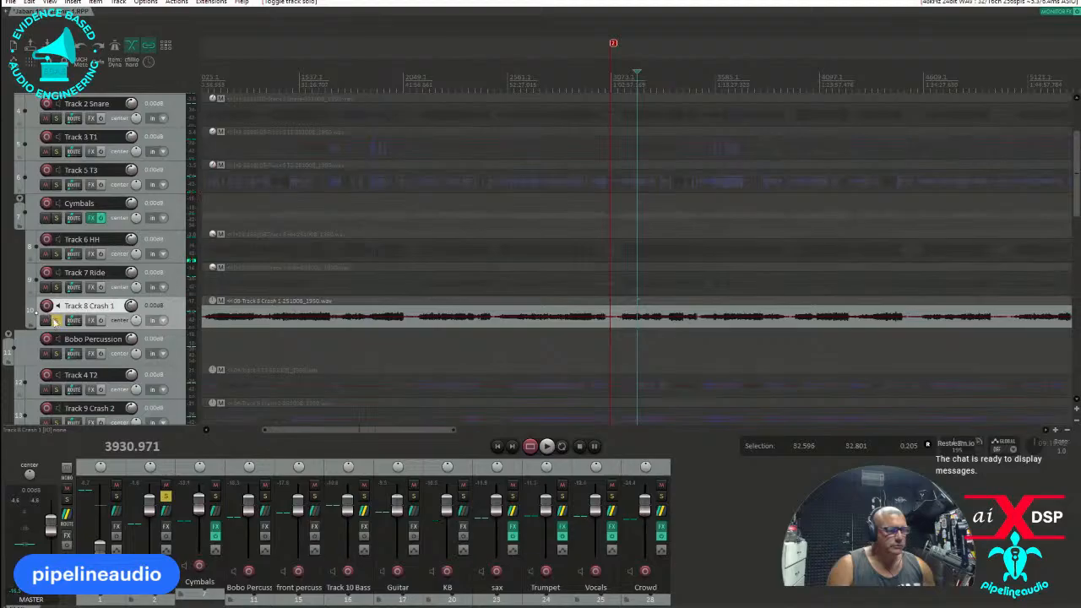
{"action": "left_click", "coordinate": [58, 320]}
Play back the soloed drums from several points between about positions 4178 and 4290.
{"action": "scroll", "coordinate": [107, 330], "scroll_direction": "down", "scroll_amount": 3}
{"action": "scroll", "coordinate": [107, 329], "scroll_direction": "down", "scroll_amount": 5}
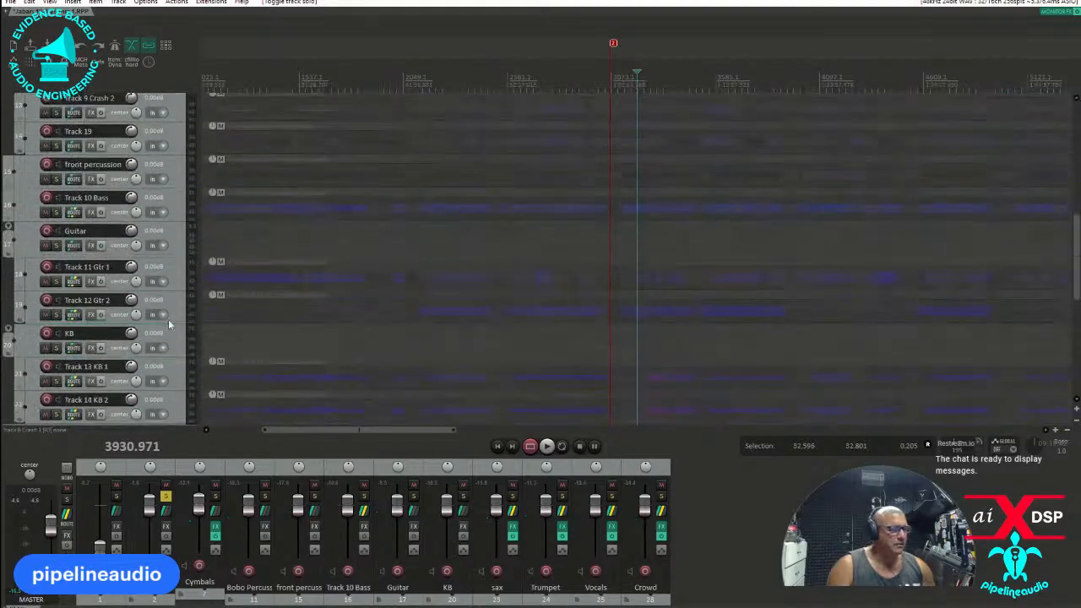
{"action": "left_click", "coordinate": [677, 251]}
{"action": "scroll", "coordinate": [680, 253], "scroll_direction": "up", "scroll_amount": 4}
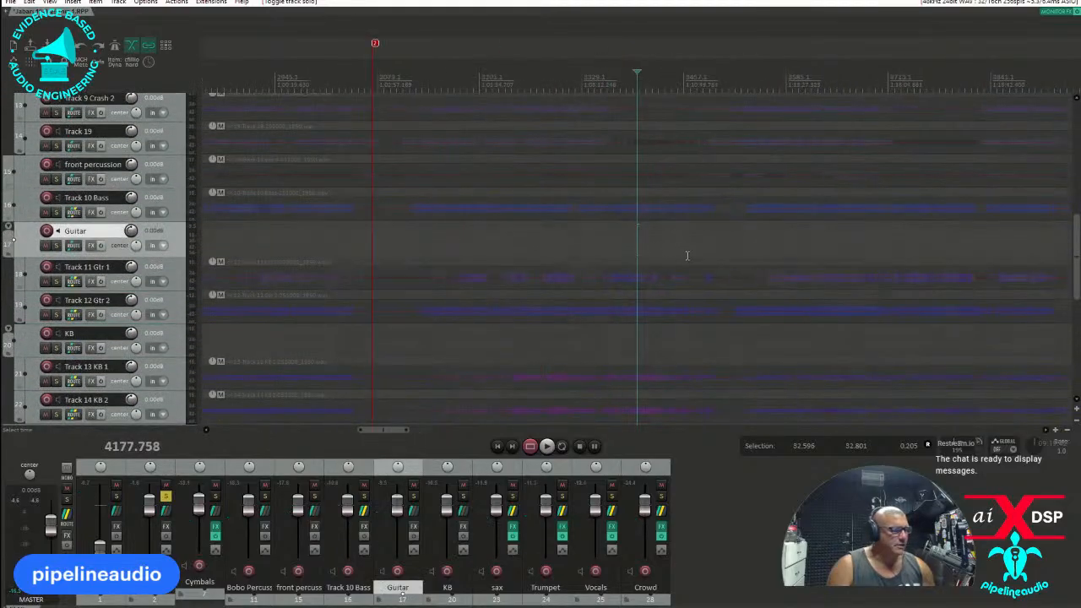
{"action": "key", "text": "space"}
{"action": "left_click", "coordinate": [687, 259]}
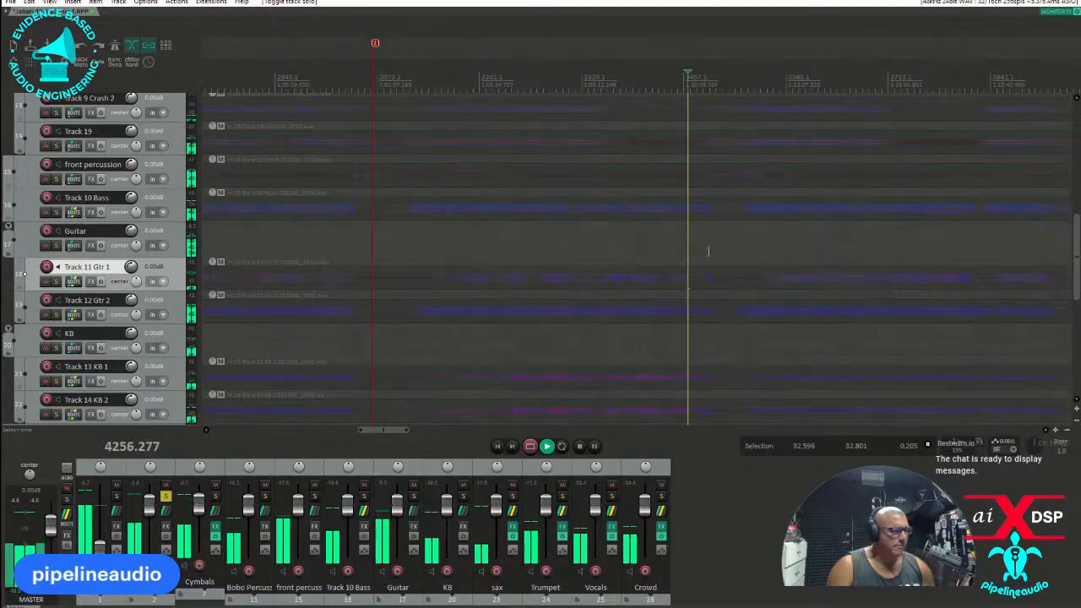
{"action": "left_click", "coordinate": [709, 255]}
{"action": "scroll", "coordinate": [724, 257], "scroll_direction": "up", "scroll_amount": 5}
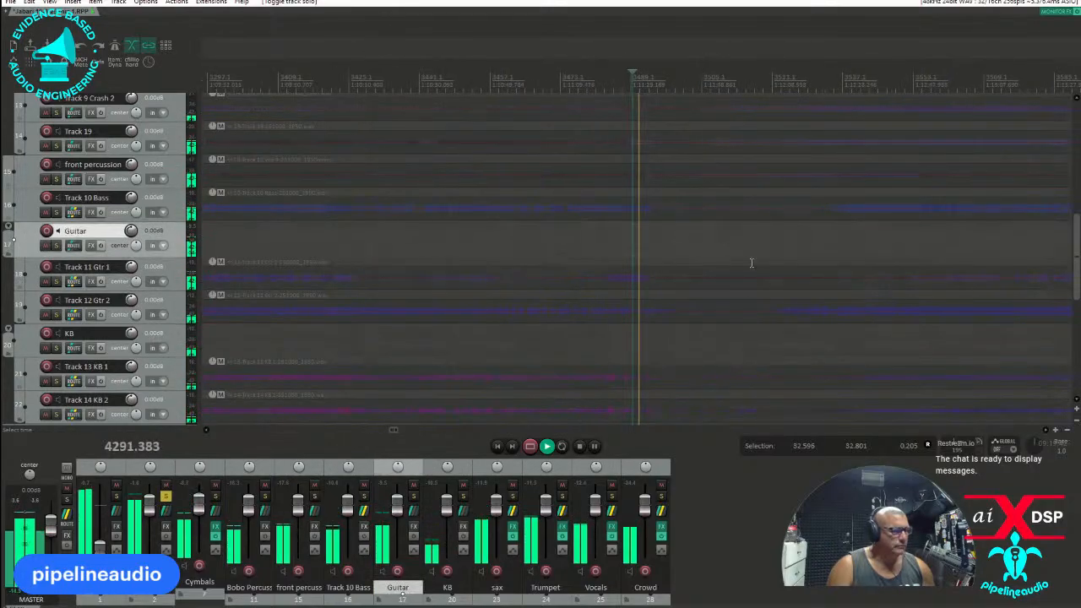
Add a marker in the gap between songs at about position 4320 and stop playback.
{"action": "left_click", "coordinate": [740, 314]}
{"action": "key", "text": "m"}
{"action": "scroll", "coordinate": [675, 285], "scroll_direction": "down", "scroll_amount": 4}
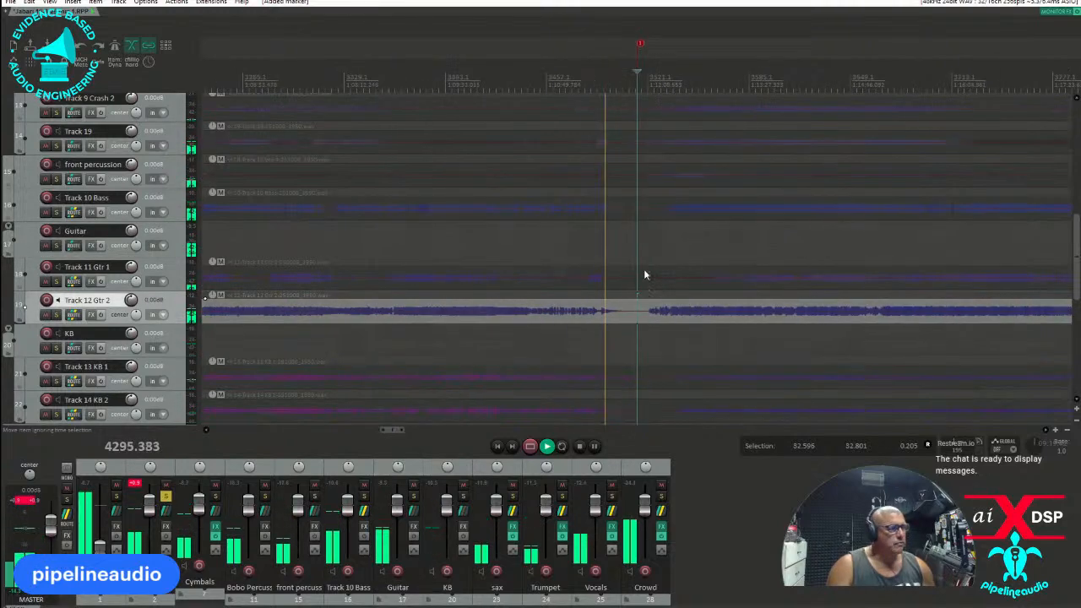
{"action": "key", "text": "space"}
Play back the soloed drums from about position 4179 and stop playback.
{"action": "scroll", "coordinate": [118, 305], "scroll_direction": "up", "scroll_amount": 8}
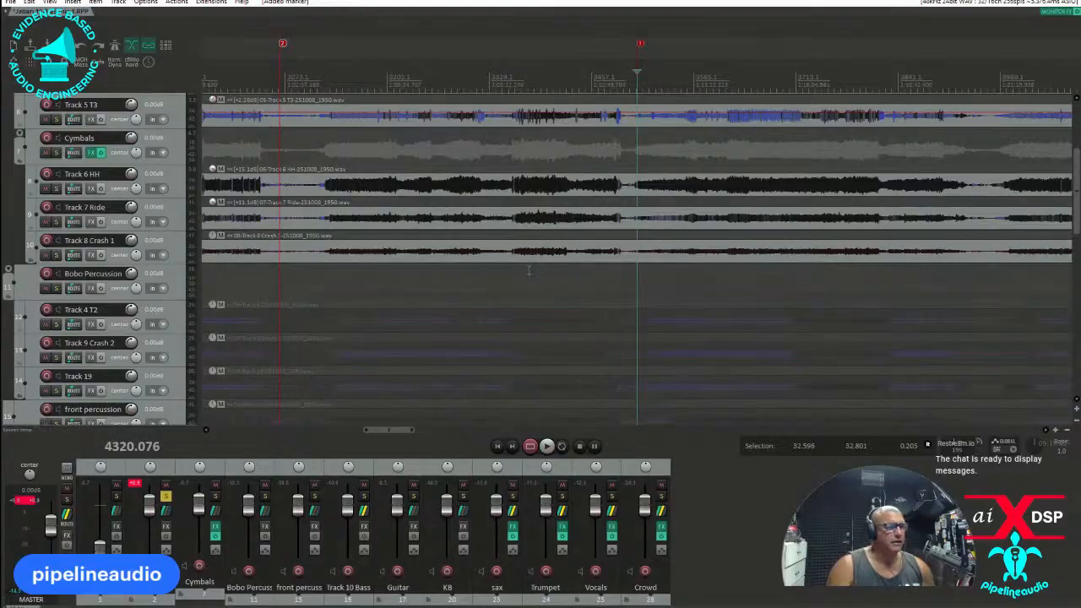
{"action": "left_click", "coordinate": [527, 271]}
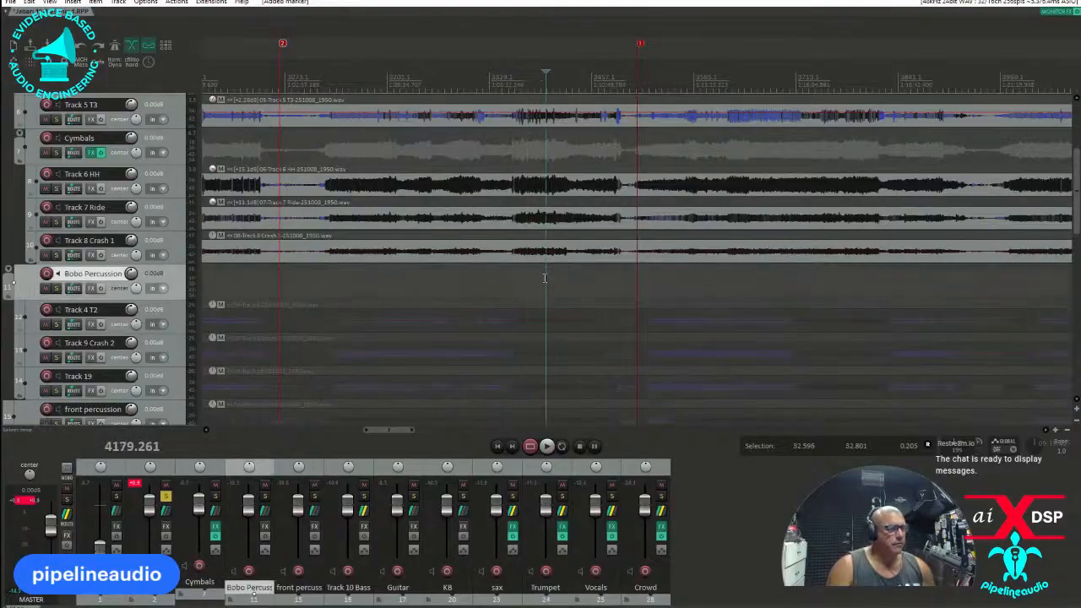
{"action": "key", "text": "space"}
{"action": "scroll", "coordinate": [561, 278], "scroll_direction": "up", "scroll_amount": 3}
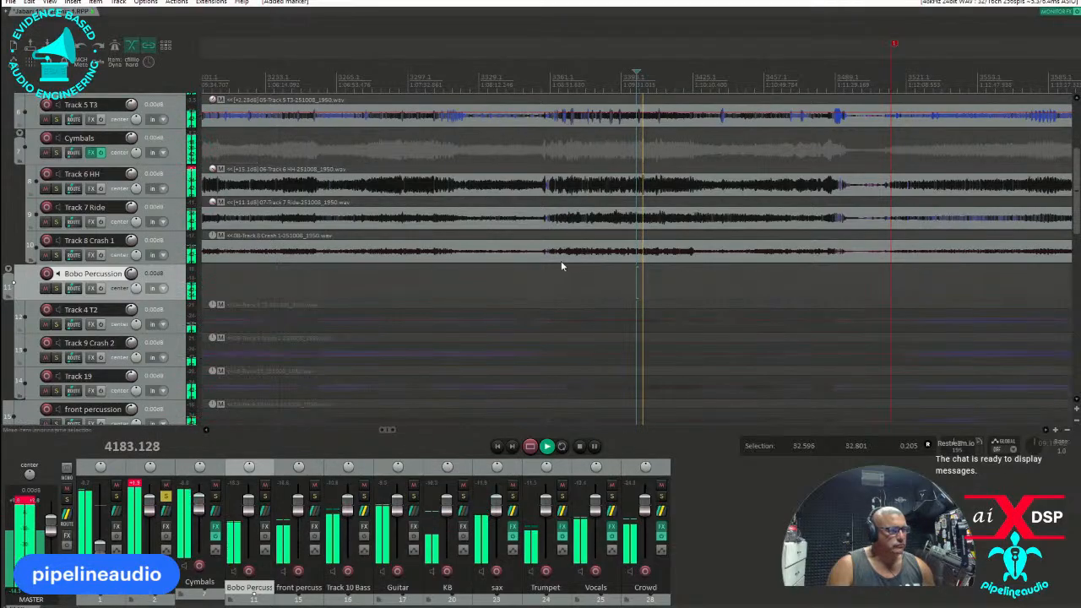
{"action": "key", "text": "space"}
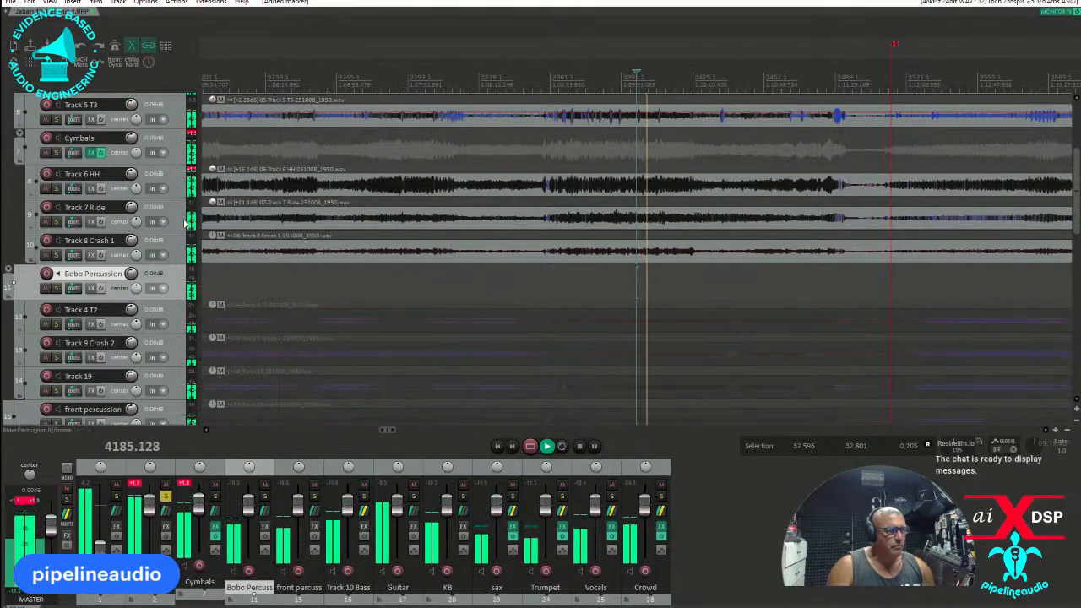
Audition Track 8 Crash 1 in solo and raise its item volume to about 11 dB.
{"action": "left_click", "coordinate": [55, 256]}
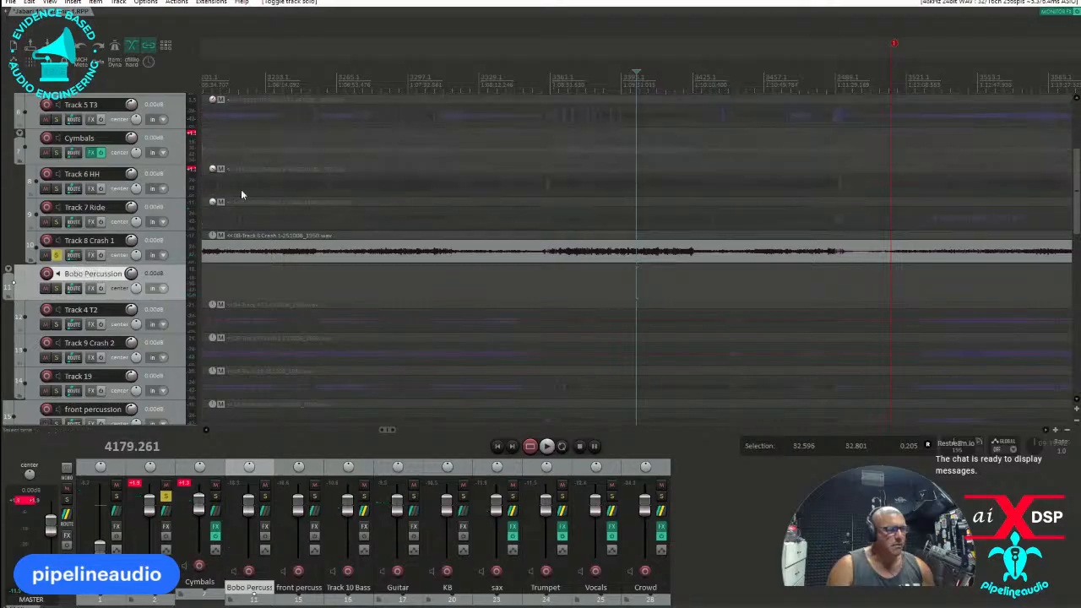
{"action": "key", "text": "space"}
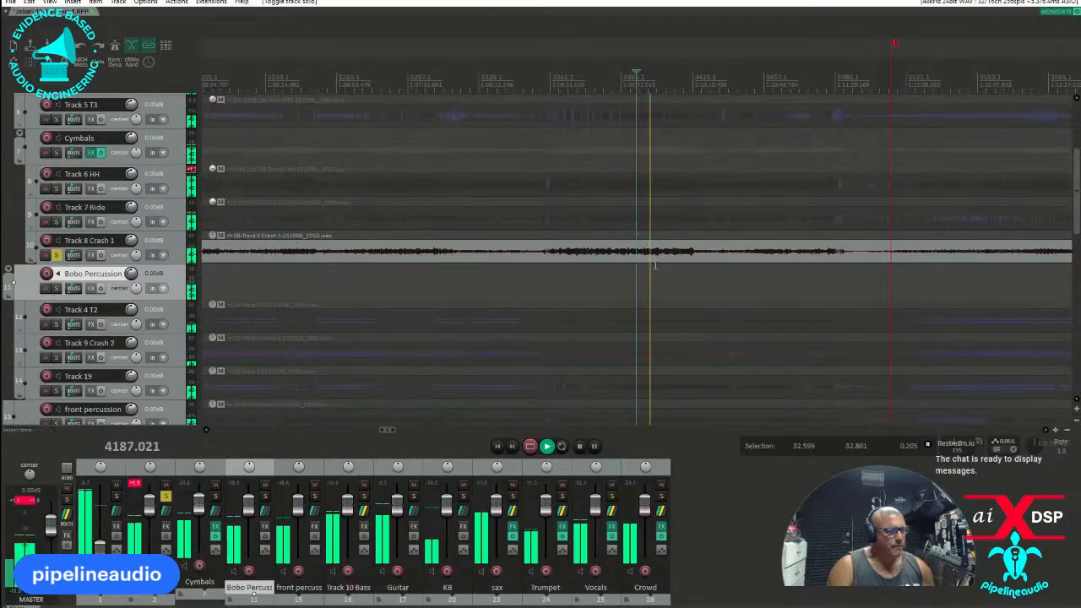
{"action": "scroll", "coordinate": [650, 259], "scroll_direction": "up", "scroll_amount": 3}
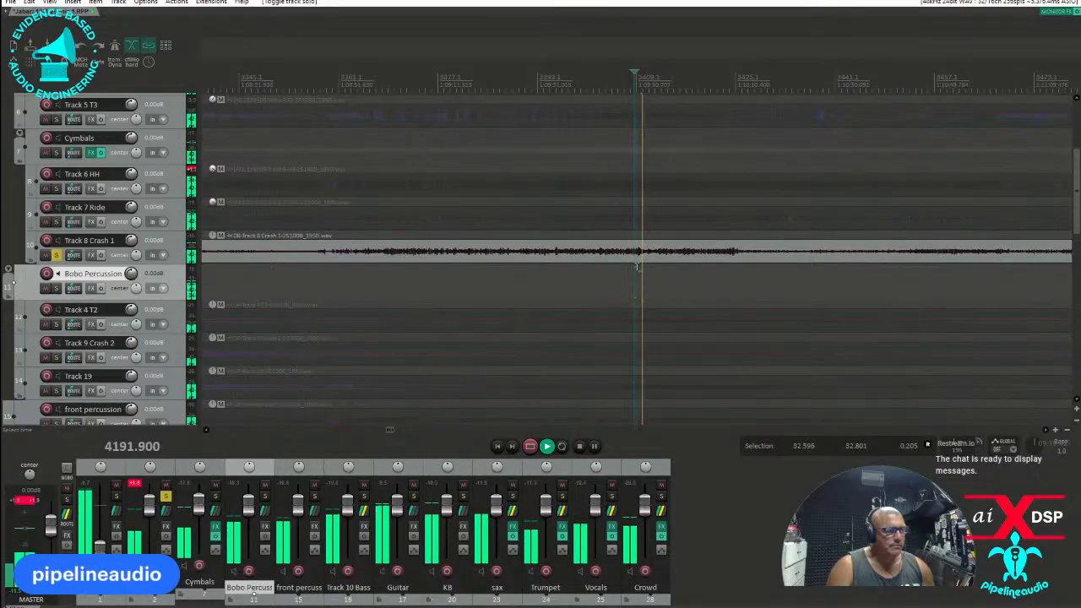
{"action": "key", "text": "space"}
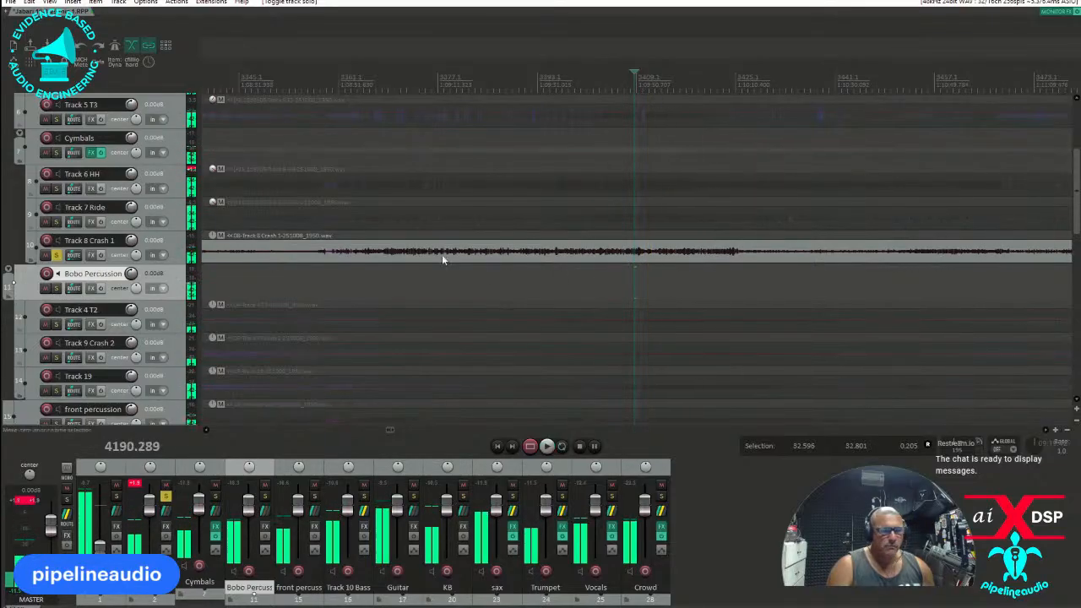
{"action": "left_click_drag", "start_coordinate": [473, 251], "coordinate": [477, 223]}
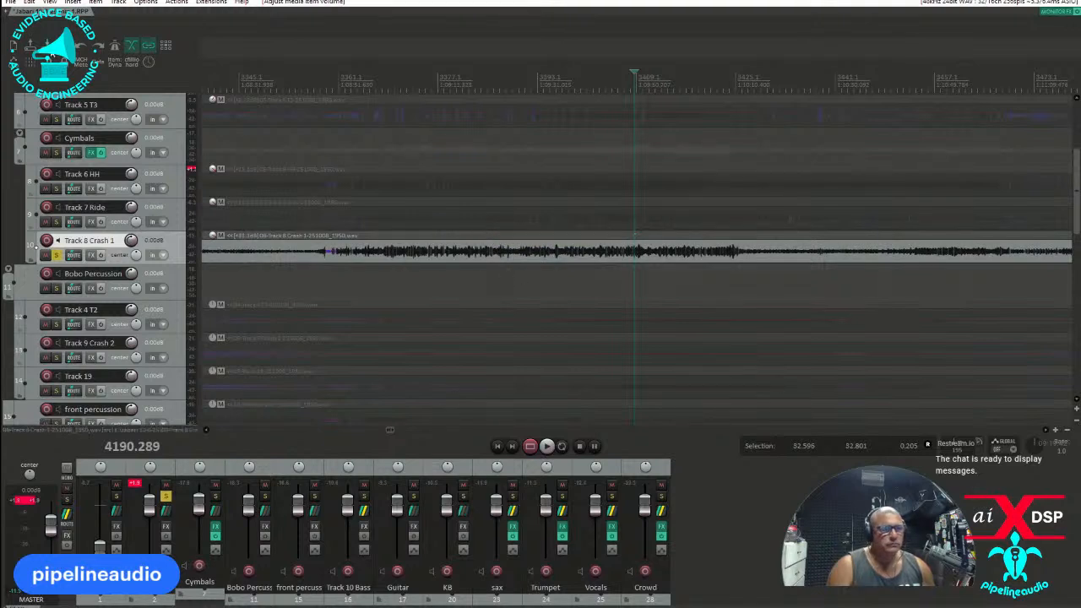
{"action": "left_click", "coordinate": [56, 256]}
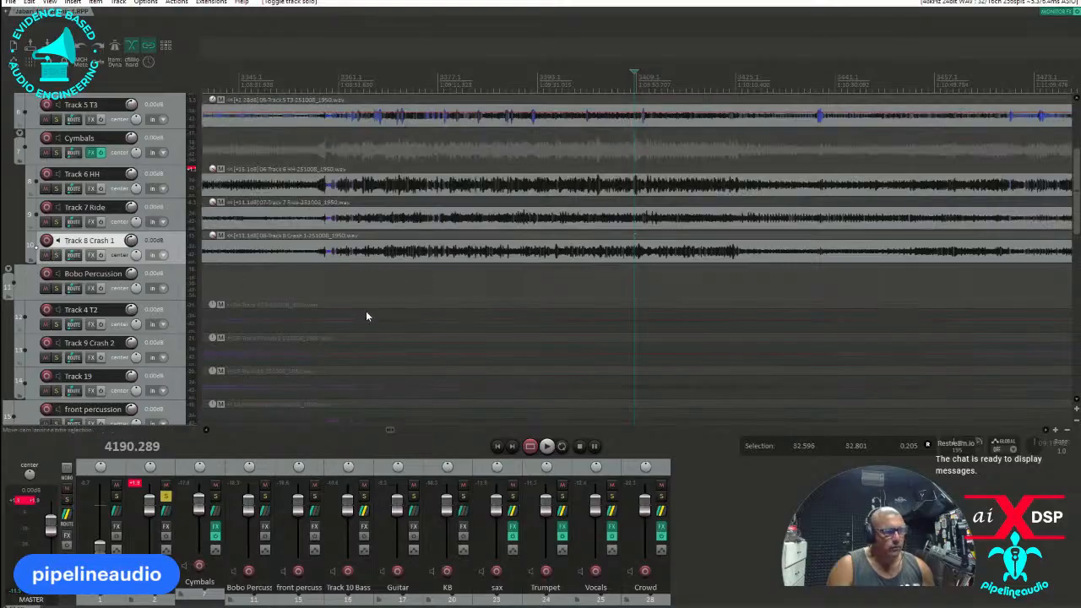
Solo the Bobo Percussion folder instead of the Drums folder and play it from about position 4025.
{"action": "scroll", "coordinate": [388, 287], "scroll_direction": "down", "scroll_amount": 8}
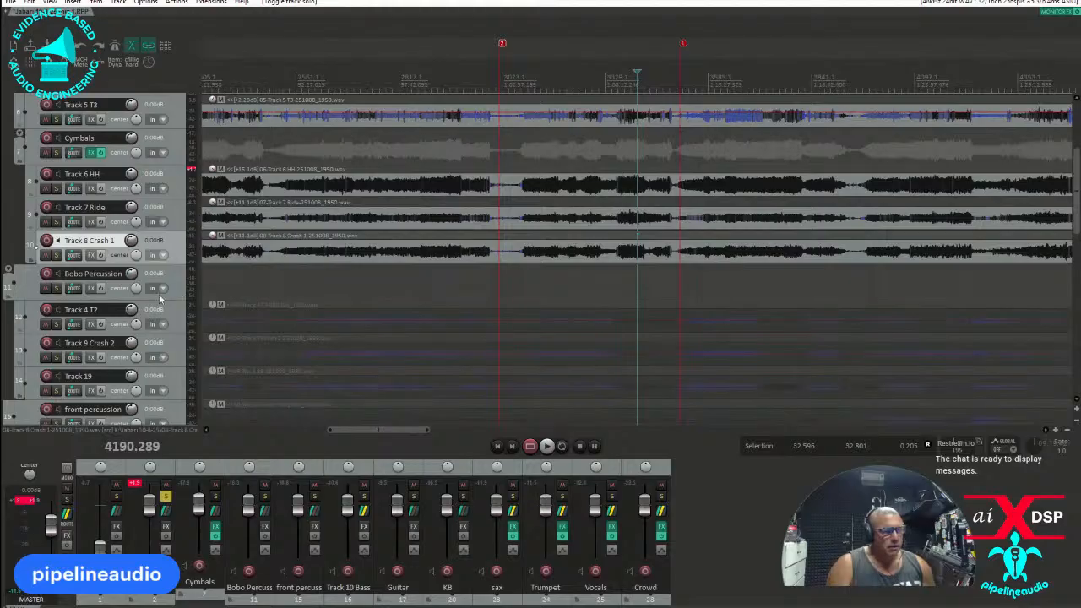
{"action": "scroll", "coordinate": [156, 300], "scroll_direction": "down", "scroll_amount": 1}
{"action": "scroll", "coordinate": [156, 300], "scroll_direction": "down", "scroll_amount": 1}
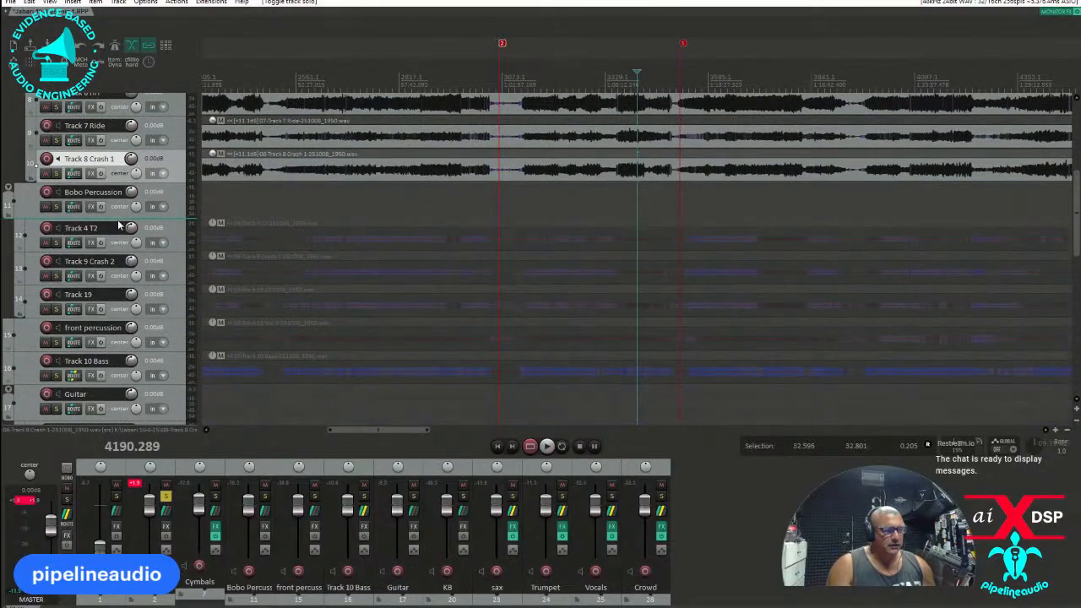
{"action": "left_click", "coordinate": [56, 207]}
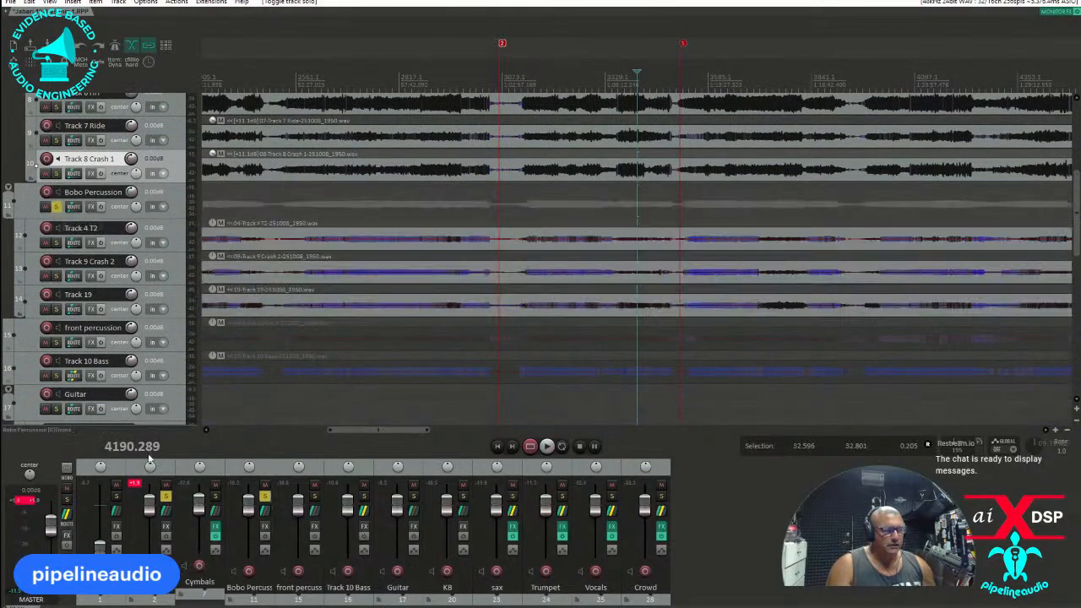
{"action": "left_click", "coordinate": [165, 496]}
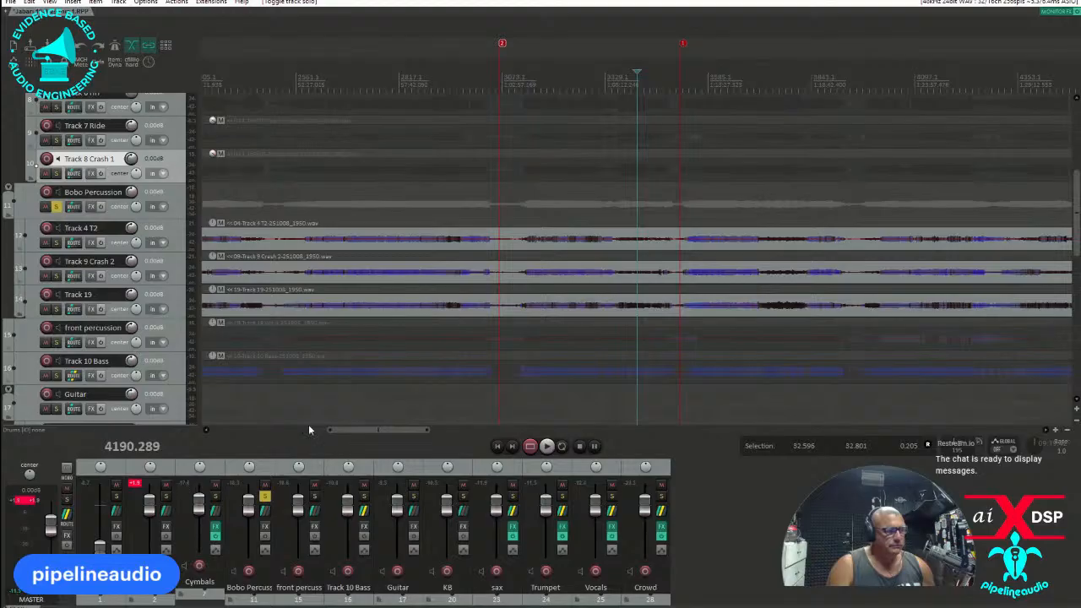
{"action": "left_click", "coordinate": [581, 217]}
{"action": "key", "text": "space"}
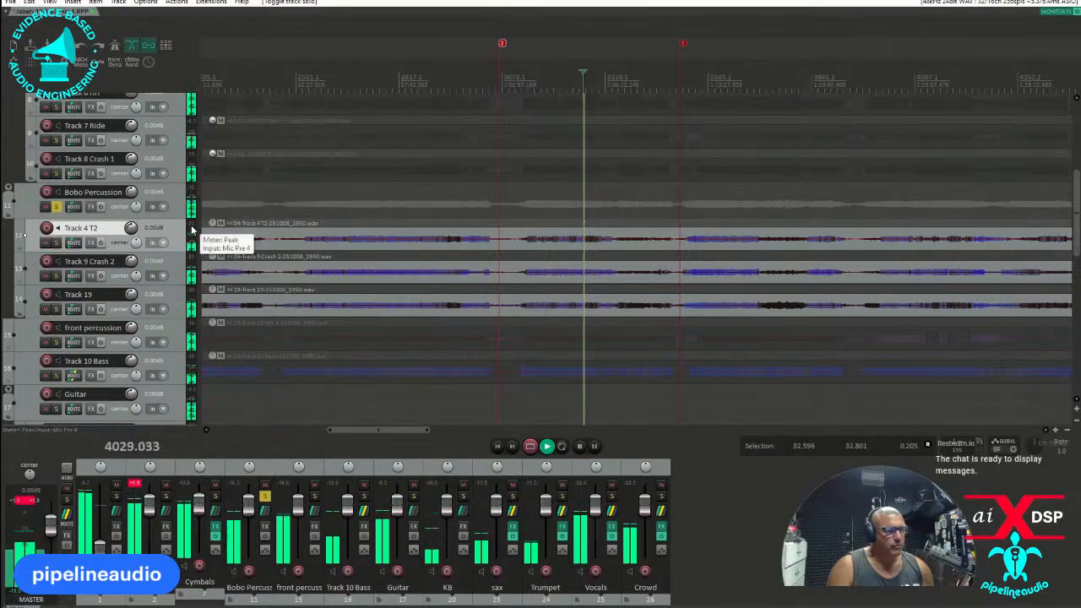
Audition Track 4 T2, Track 9 Crash 2 and Track 19 one at a time in solo, then clear the track solo.
{"action": "left_click", "coordinate": [56, 242]}
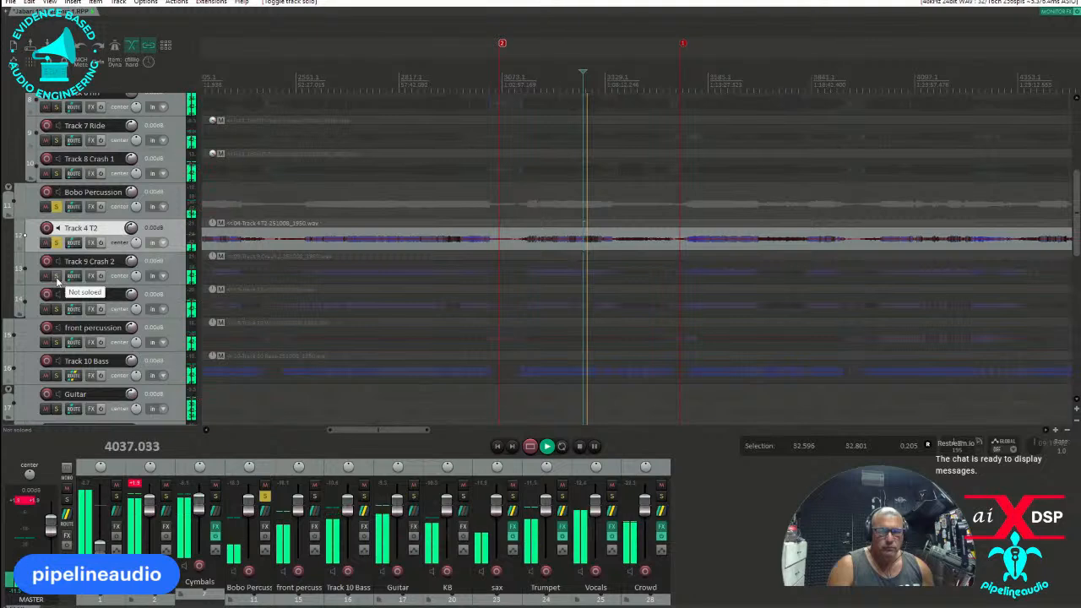
{"action": "left_click", "coordinate": [56, 276]}
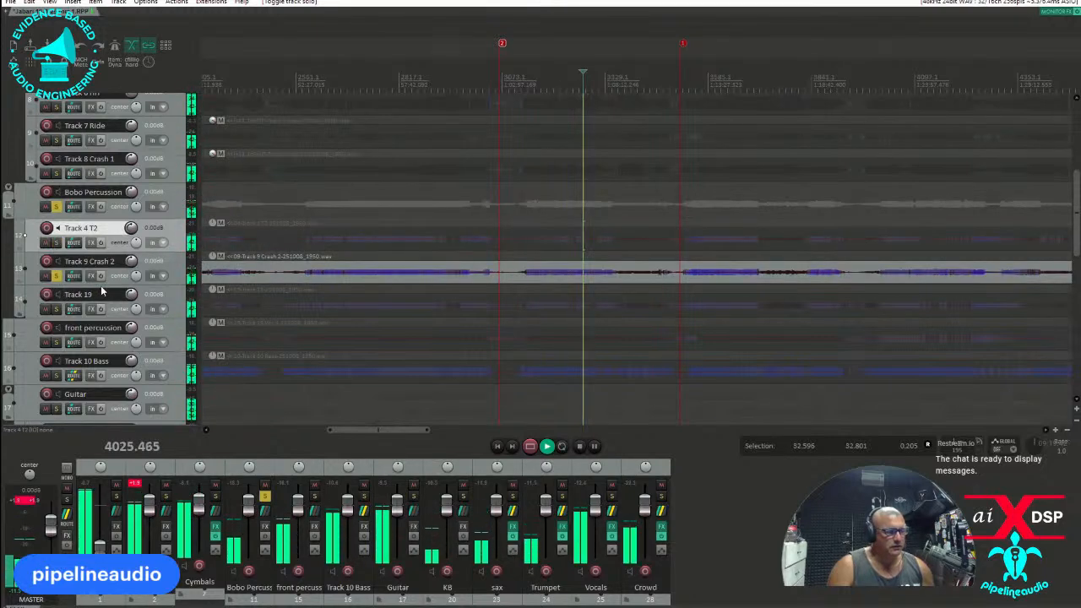
{"action": "key", "text": "space"}
{"action": "left_click", "coordinate": [55, 309]}
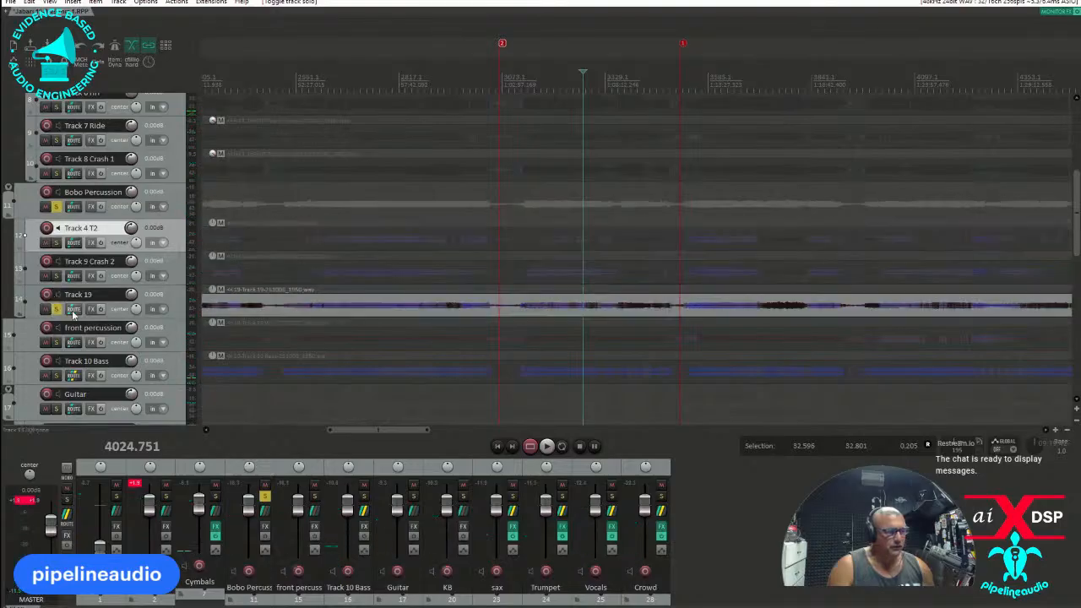
{"action": "key", "text": "space"}
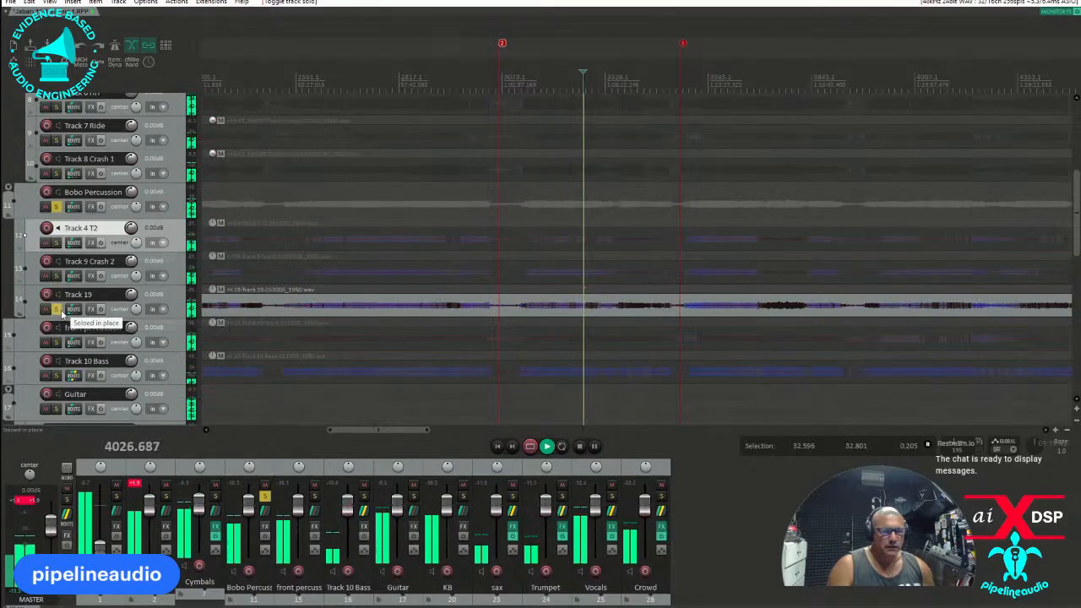
{"action": "key", "text": "space"}
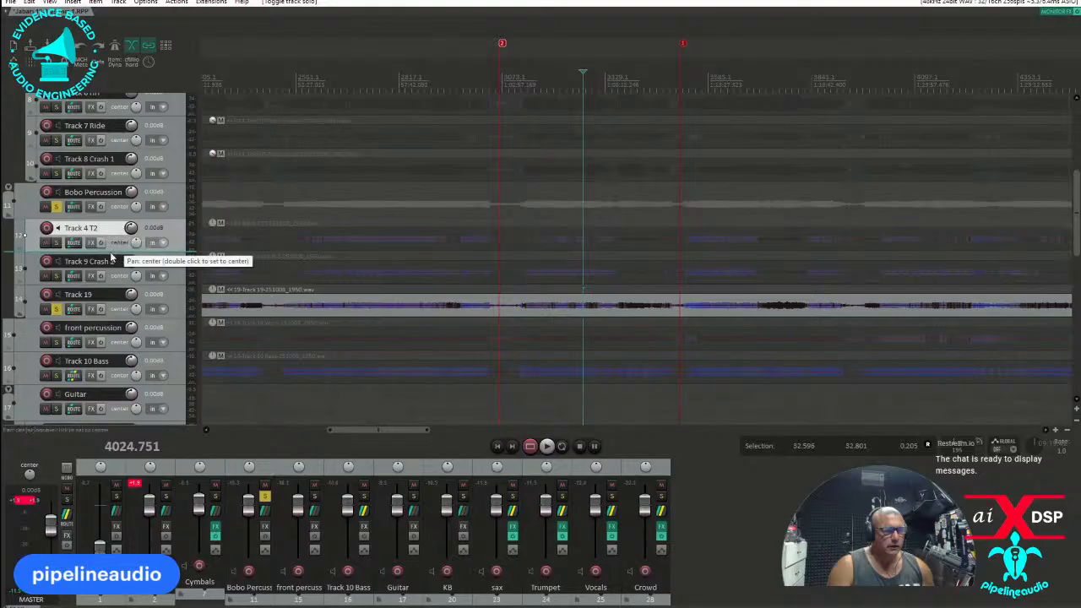
{"action": "left_click", "coordinate": [57, 310]}
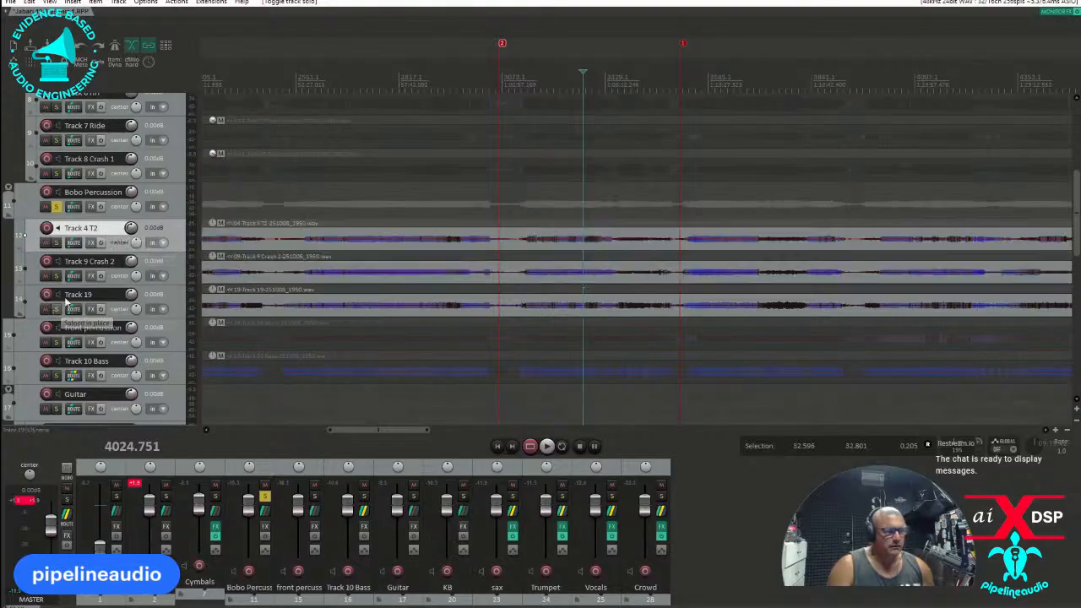
Rename the three tracks in the Bobo Percussion folder as cong 1, cong 2 and OH.
{"action": "type", "text": "cong 1"}
{"action": "key", "text": "Tab"}
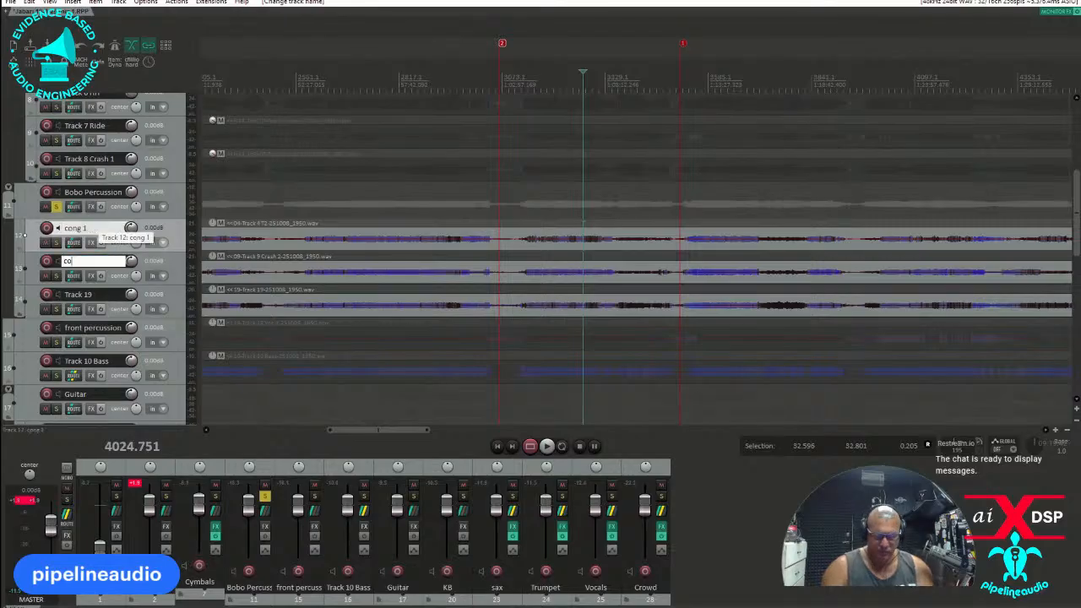
{"action": "key", "text": "Tab"}
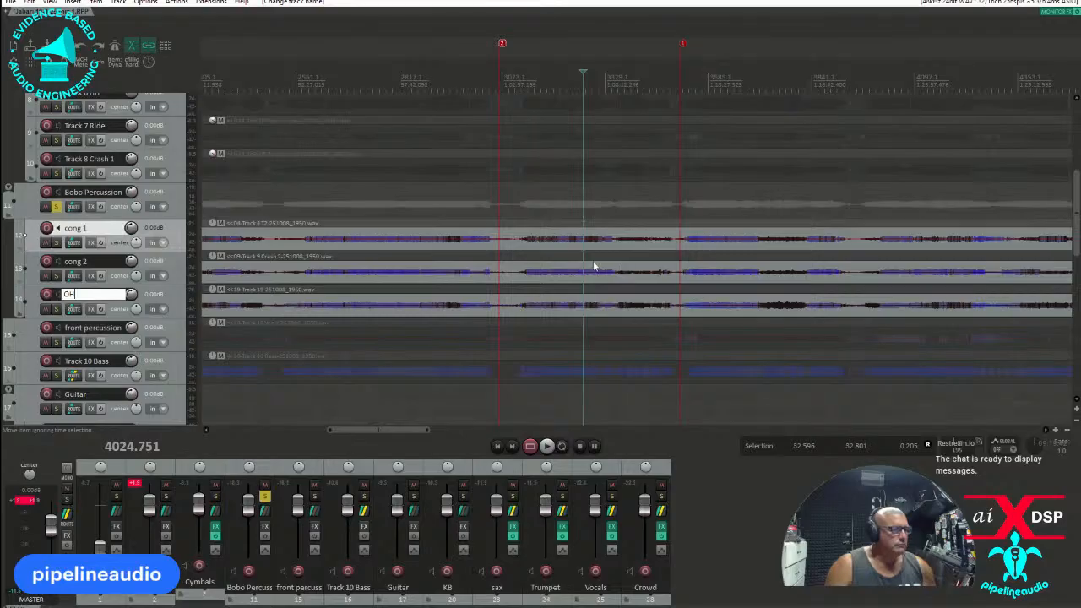
Audition cong 1 in solo and raise its item volume to about 15.1 dB.
{"action": "left_click", "coordinate": [57, 243]}
{"action": "key", "text": "space"}
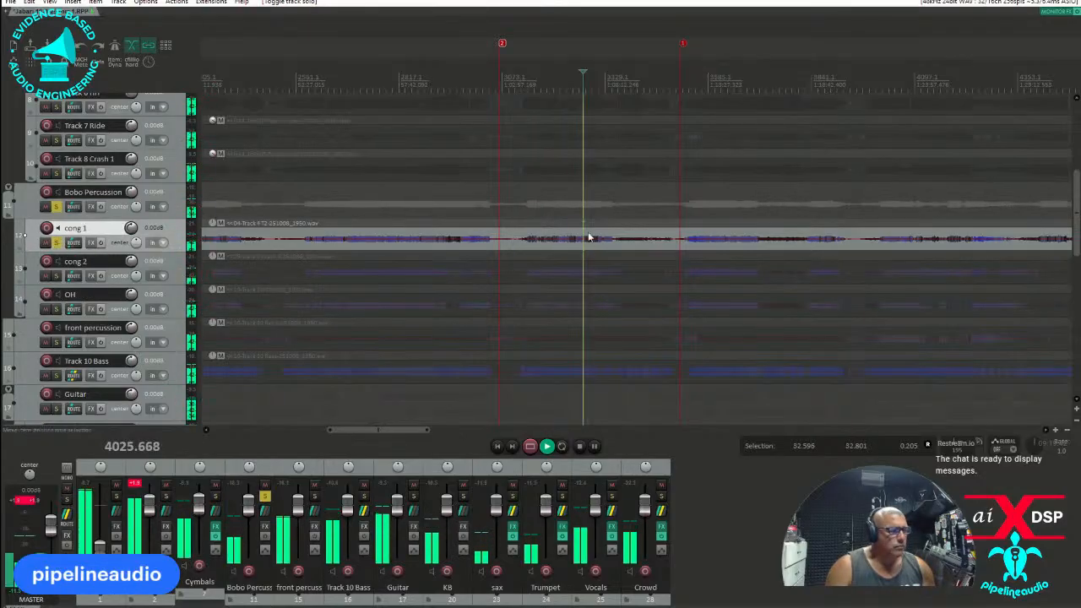
{"action": "scroll", "coordinate": [595, 237], "scroll_direction": "up", "scroll_amount": 3}
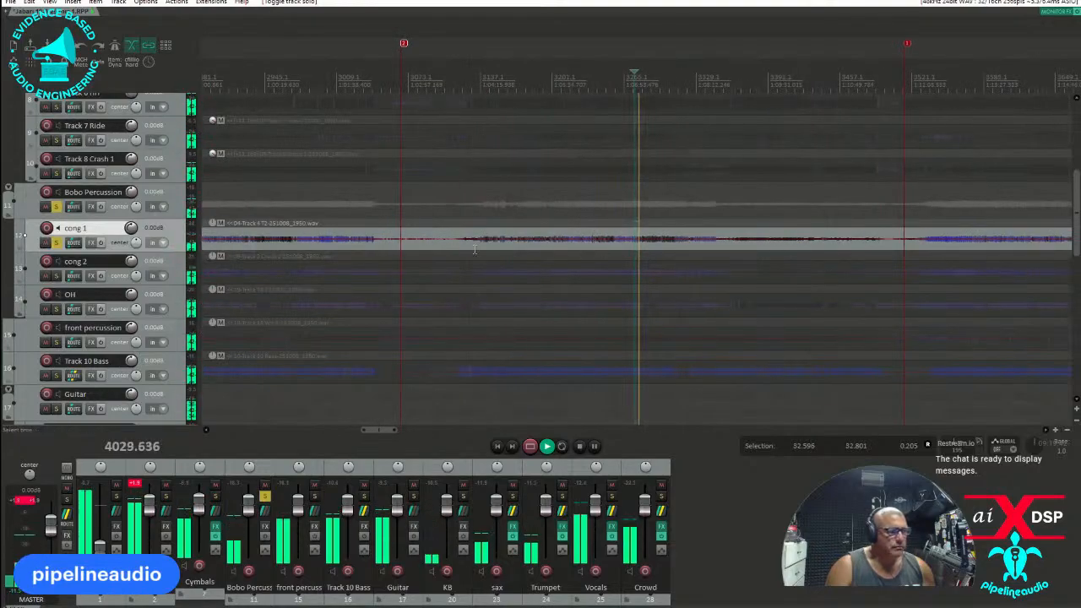
{"action": "key", "text": "space"}
{"action": "left_click_drag", "start_coordinate": [577, 223], "coordinate": [577, 181]}
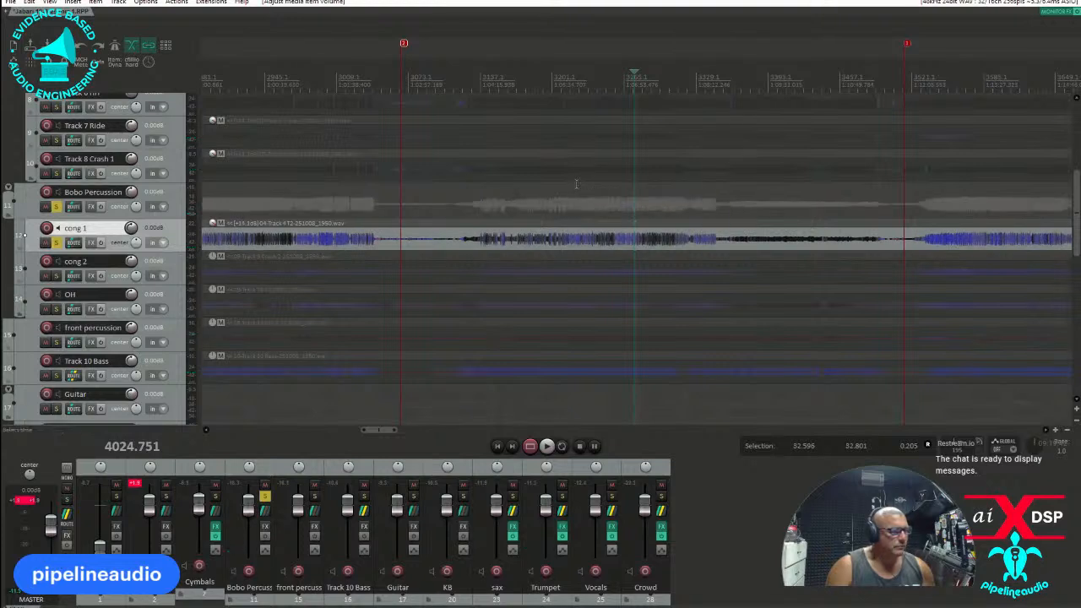
{"action": "key", "text": "space"}
{"action": "key", "text": "space"}
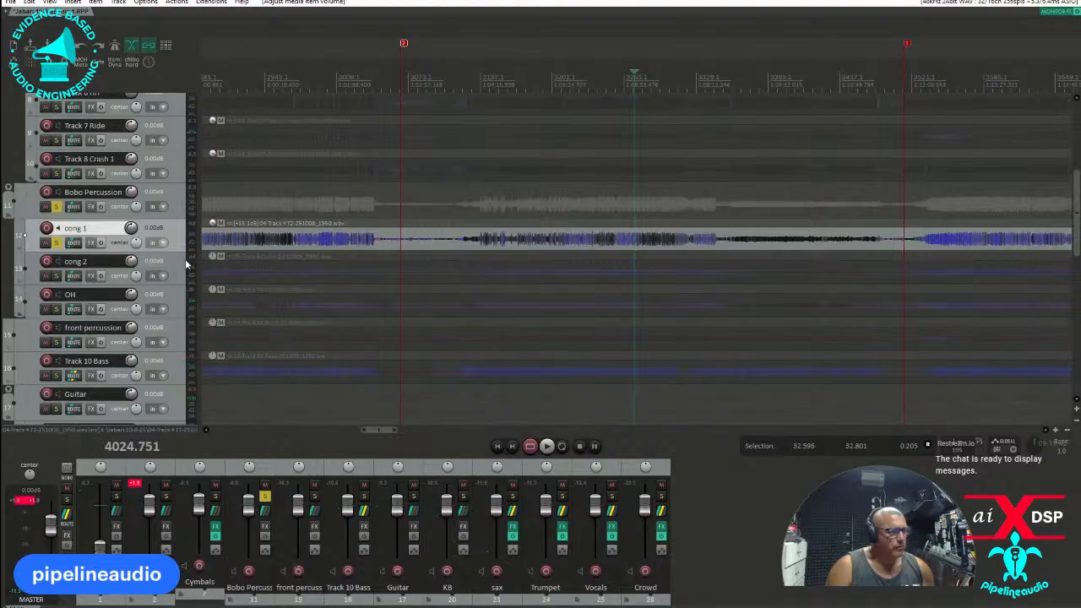
Solo cong 2 instead of cong 1, raise its item volume to about 16.4 dB and play it back.
{"action": "left_click", "coordinate": [56, 277]}
{"action": "left_click", "coordinate": [56, 243]}
{"action": "key", "text": "space"}
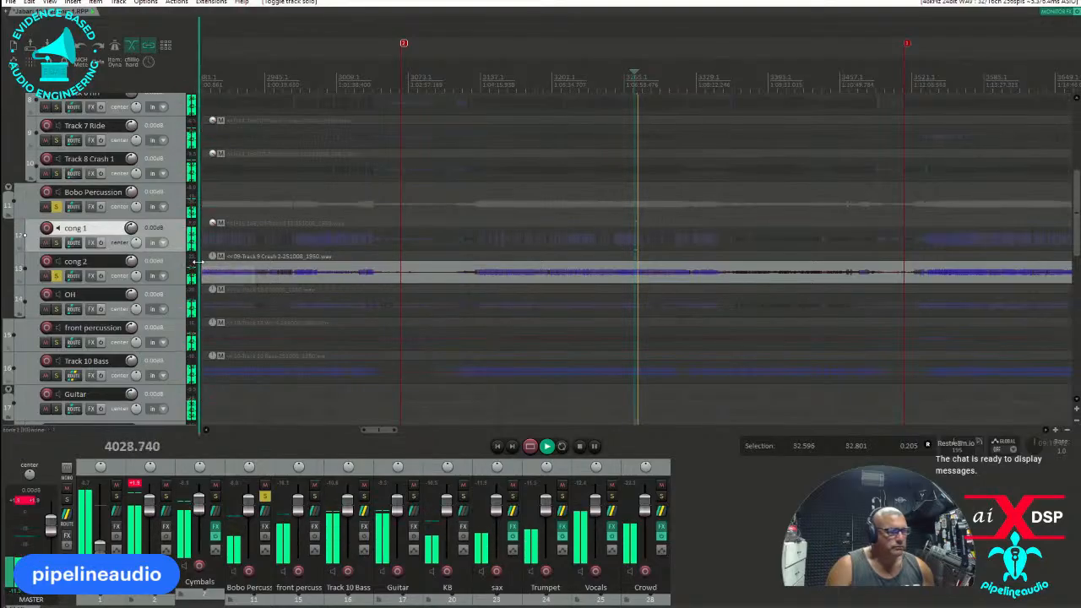
{"action": "key", "text": "space"}
{"action": "left_click_drag", "start_coordinate": [620, 257], "coordinate": [615, 211]}
{"action": "key", "text": "space"}
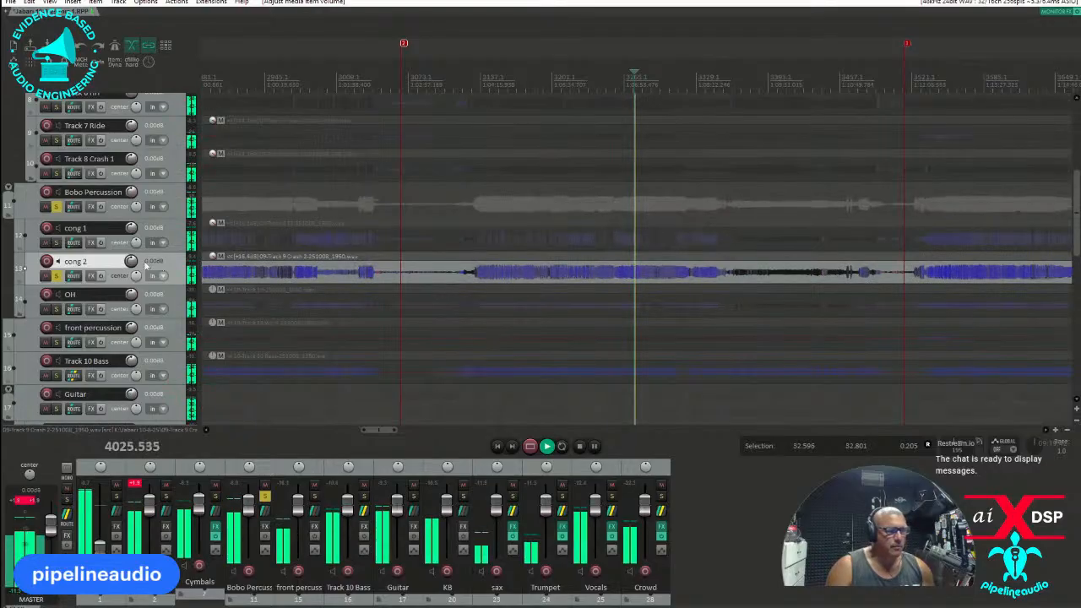
Pan cong 1 60% left and cong 2 60% right, and play both congas soloed together.
{"action": "key", "text": "space"}
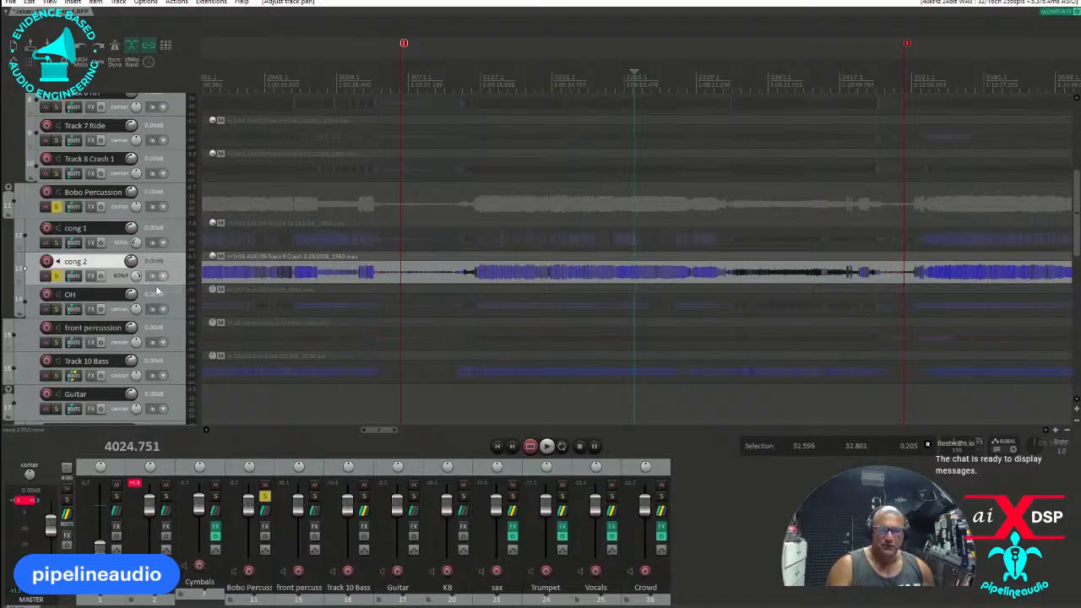
{"action": "key", "text": "space"}
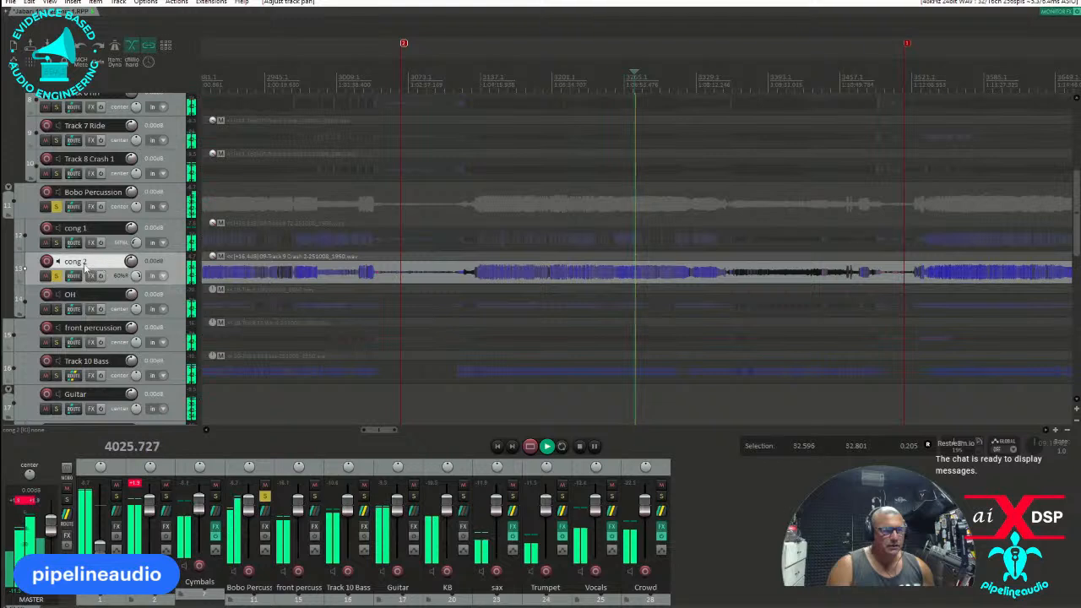
{"action": "left_click", "coordinate": [57, 243]}
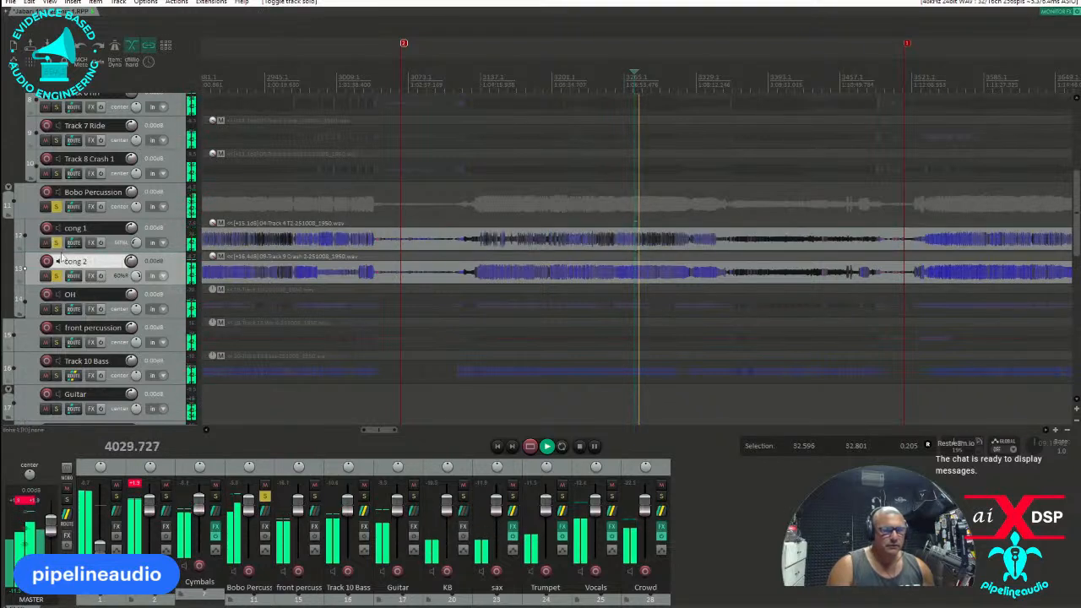
{"action": "key", "text": "space"}
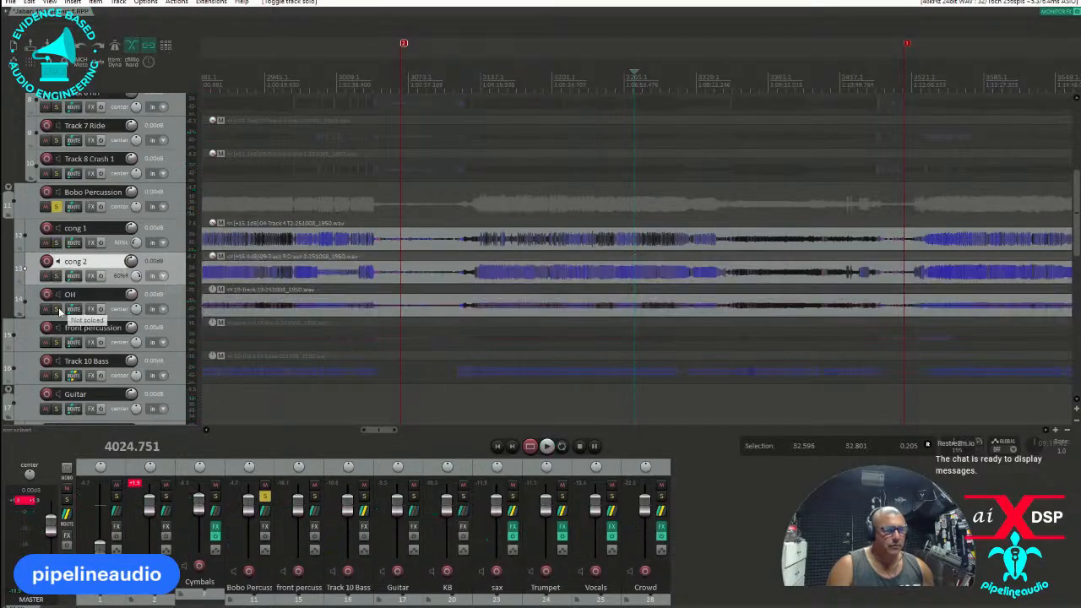
Solo the OH track and listen to it at several positions between about 3862 and 4294.
{"action": "left_click", "coordinate": [57, 309]}
{"action": "key", "text": "space"}
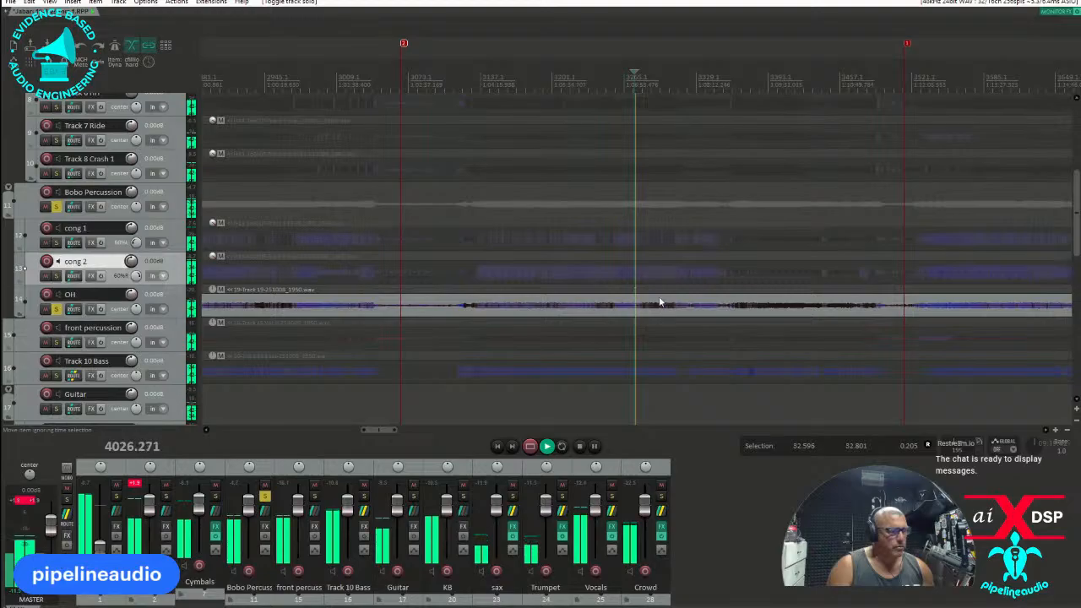
{"action": "left_click", "coordinate": [650, 289]}
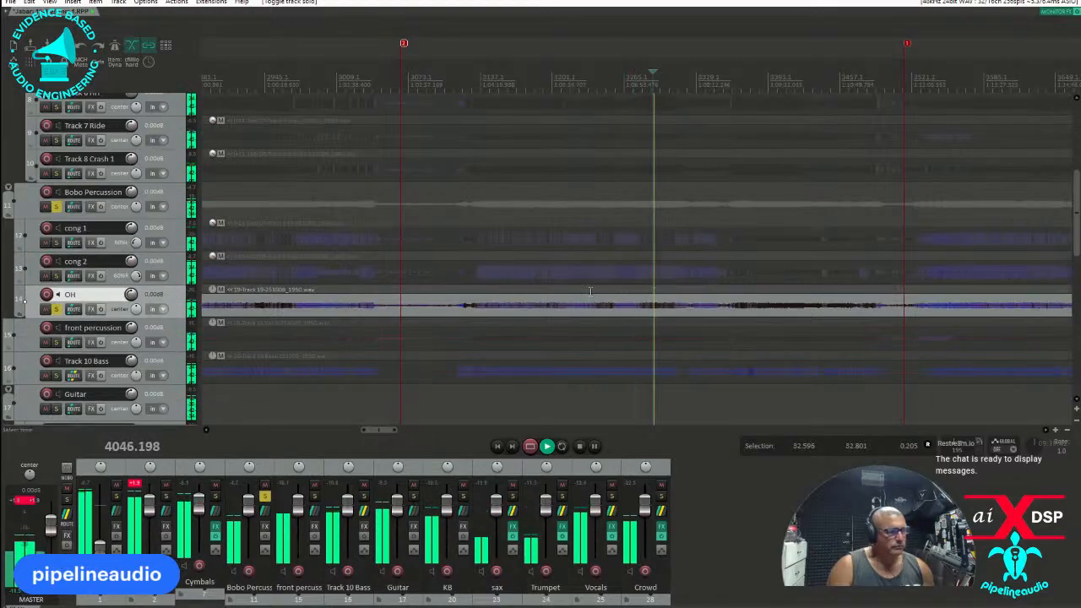
{"action": "left_click", "coordinate": [603, 289]}
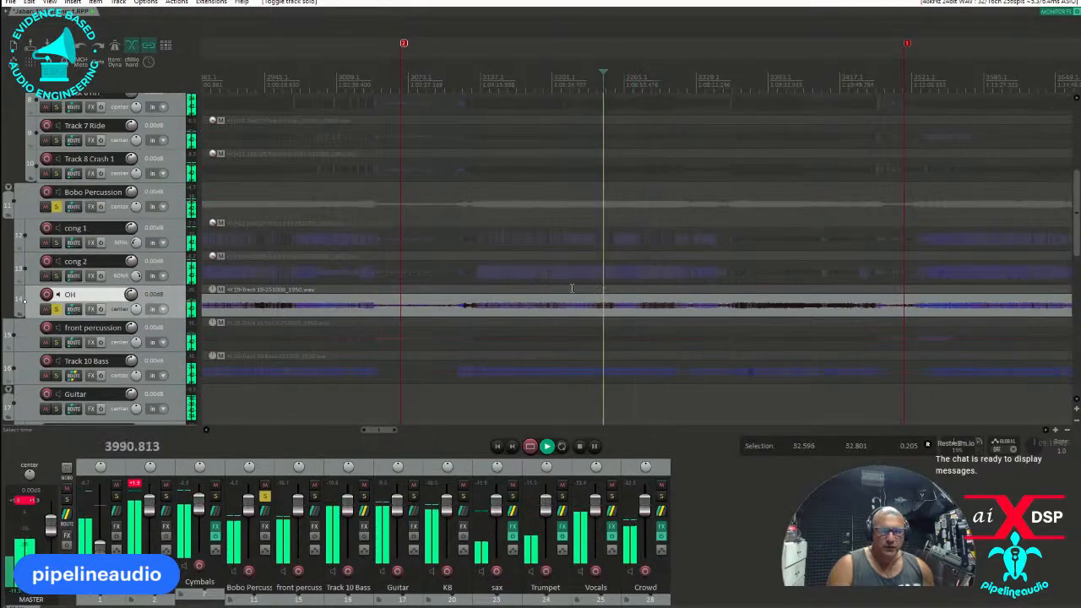
{"action": "left_click", "coordinate": [535, 287]}
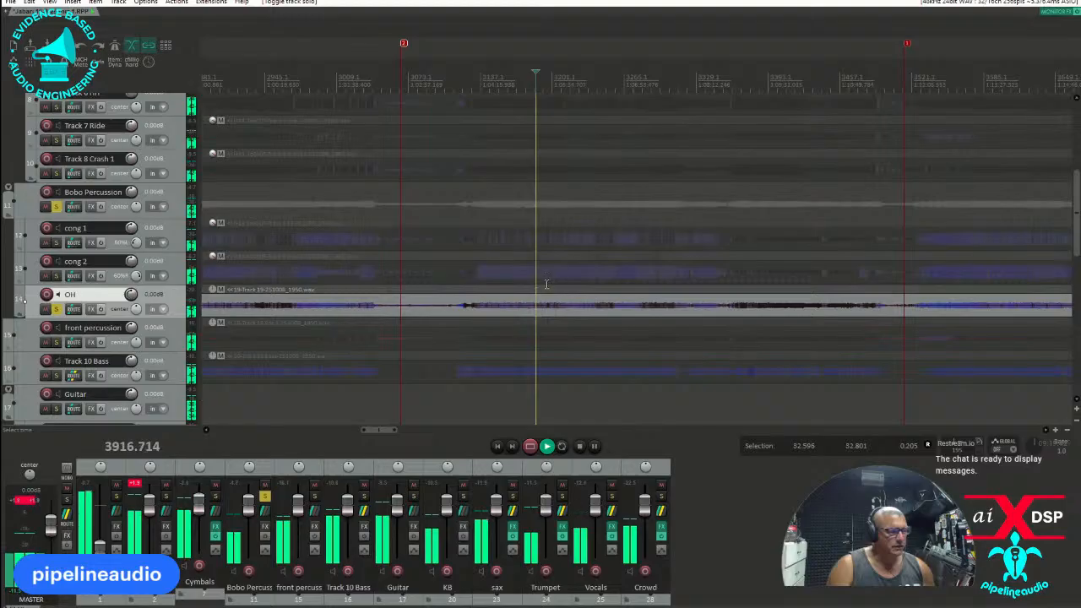
{"action": "left_click", "coordinate": [483, 288]}
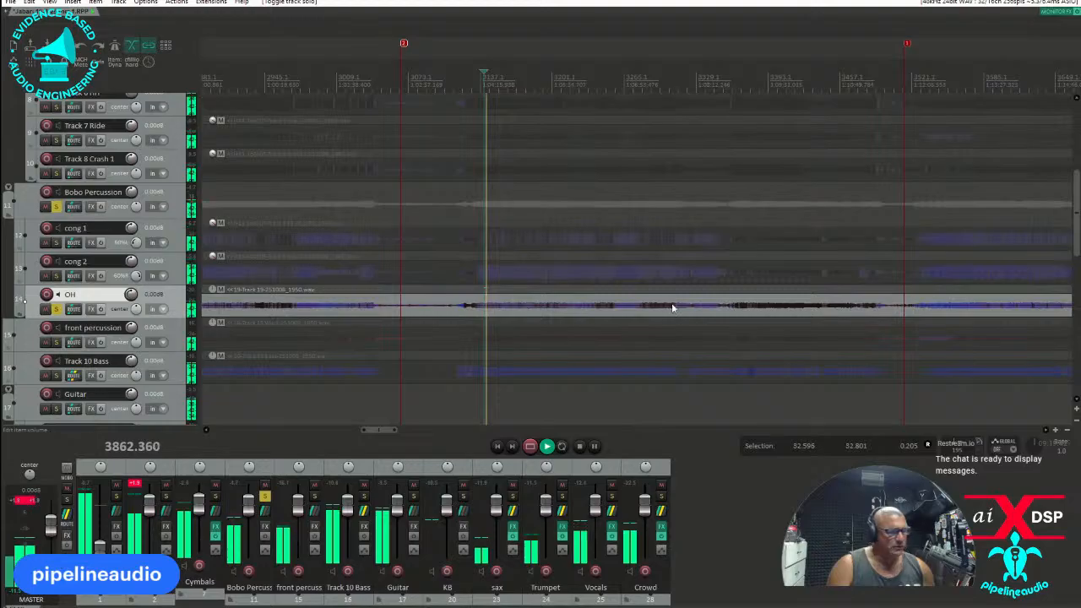
{"action": "left_click", "coordinate": [609, 291]}
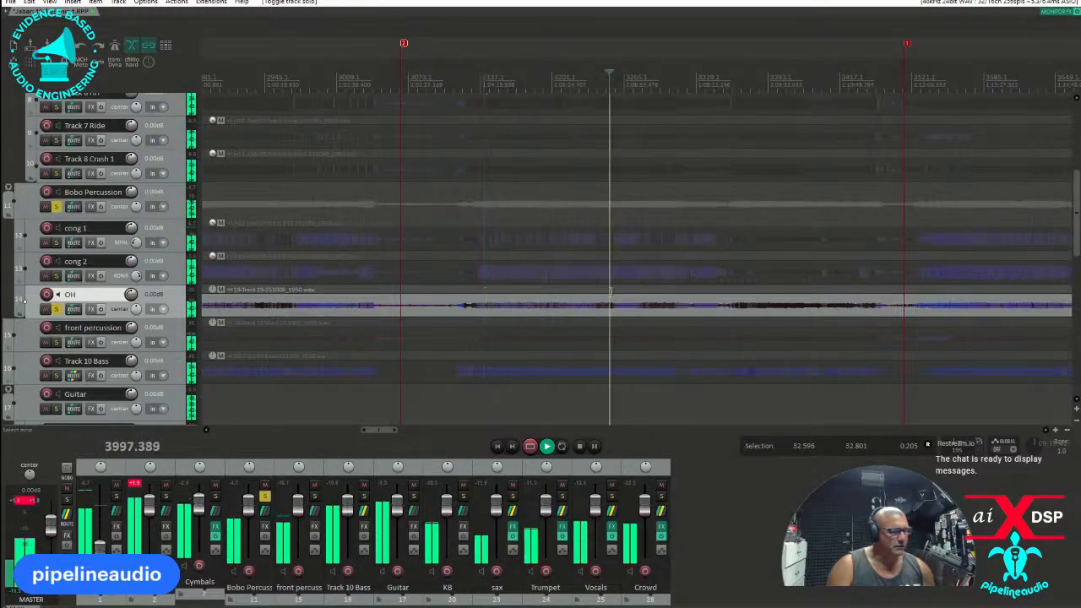
{"action": "left_click", "coordinate": [701, 292]}
{"action": "left_click", "coordinate": [766, 289]}
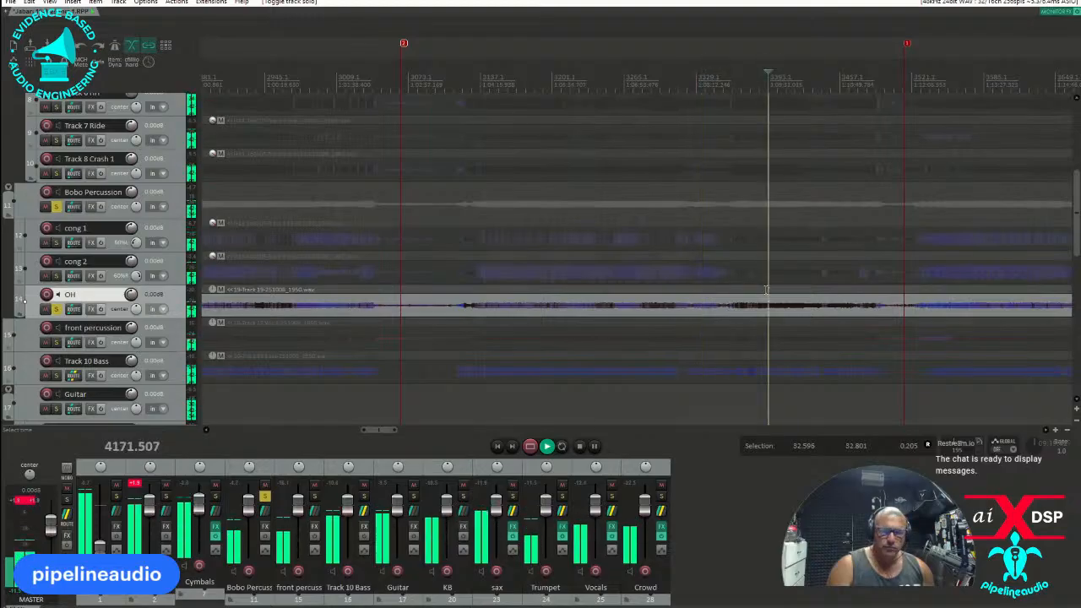
{"action": "left_click", "coordinate": [810, 289]}
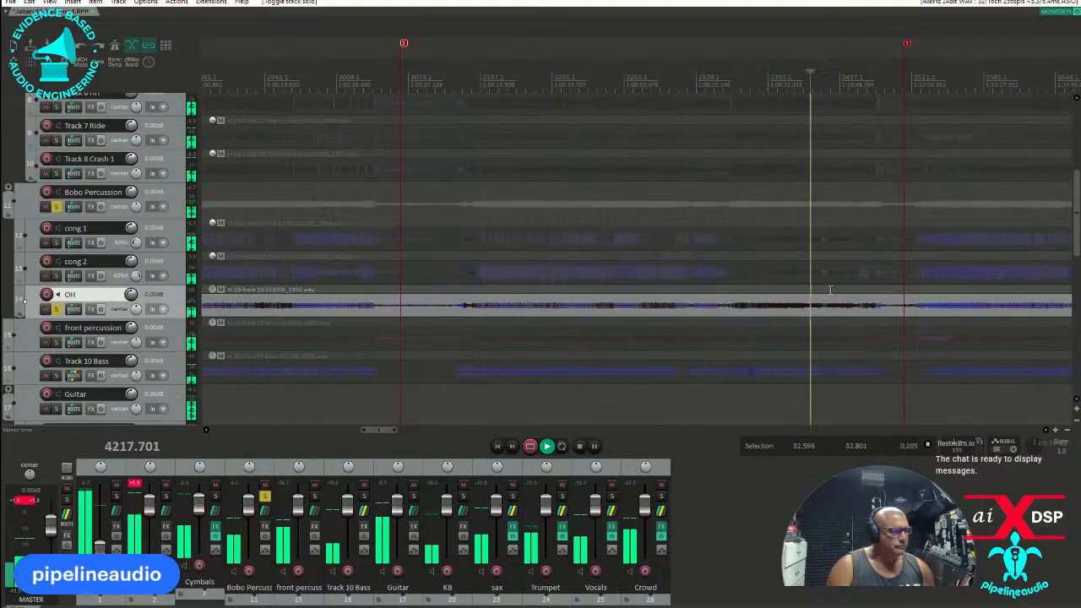
{"action": "left_click", "coordinate": [829, 289]}
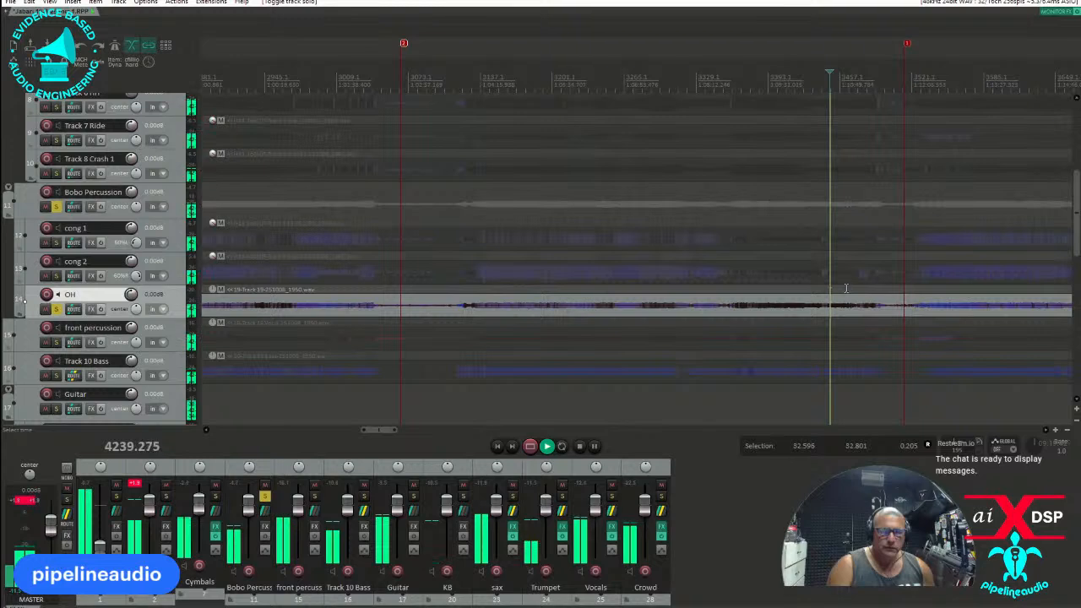
{"action": "left_click", "coordinate": [846, 287]}
{"action": "left_click", "coordinate": [867, 287]}
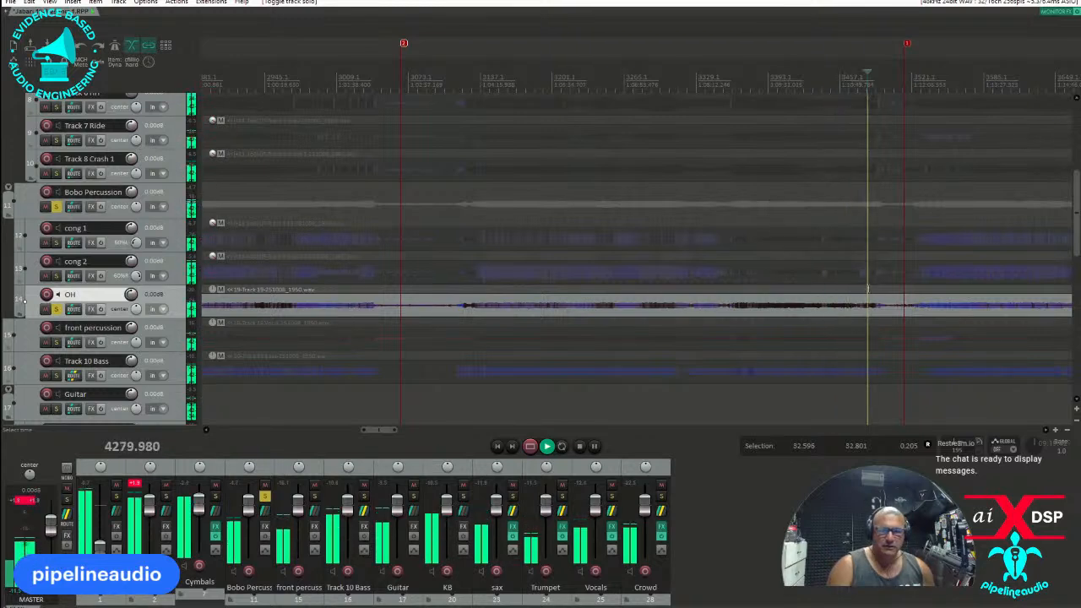
{"action": "left_click", "coordinate": [879, 287]}
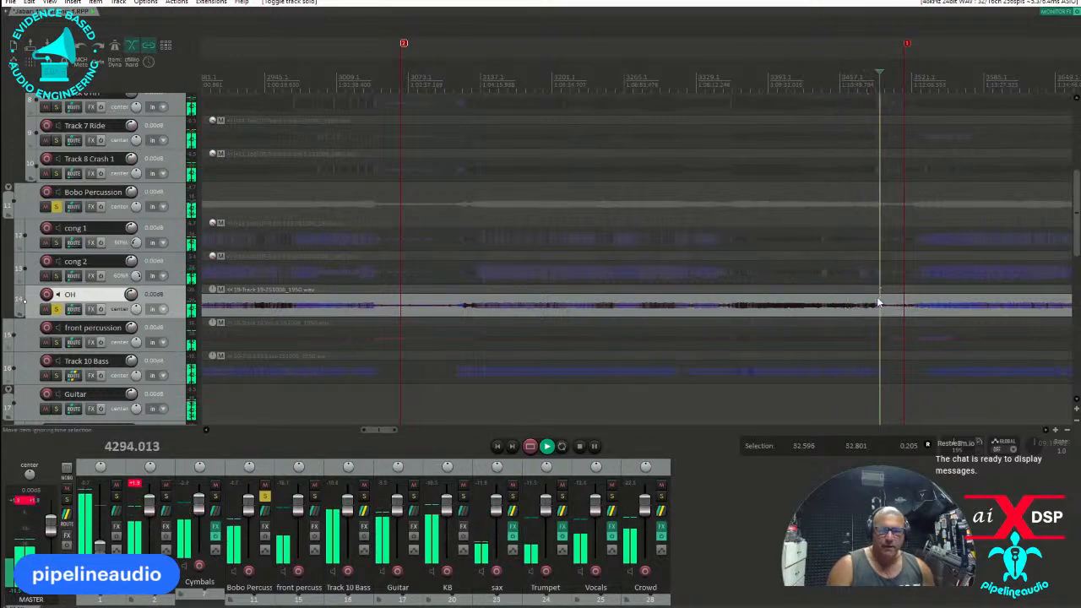
Stop playback, mute the OH track and turn off solo on OH and the Bobo Percussion folder.
{"action": "key", "text": "space"}
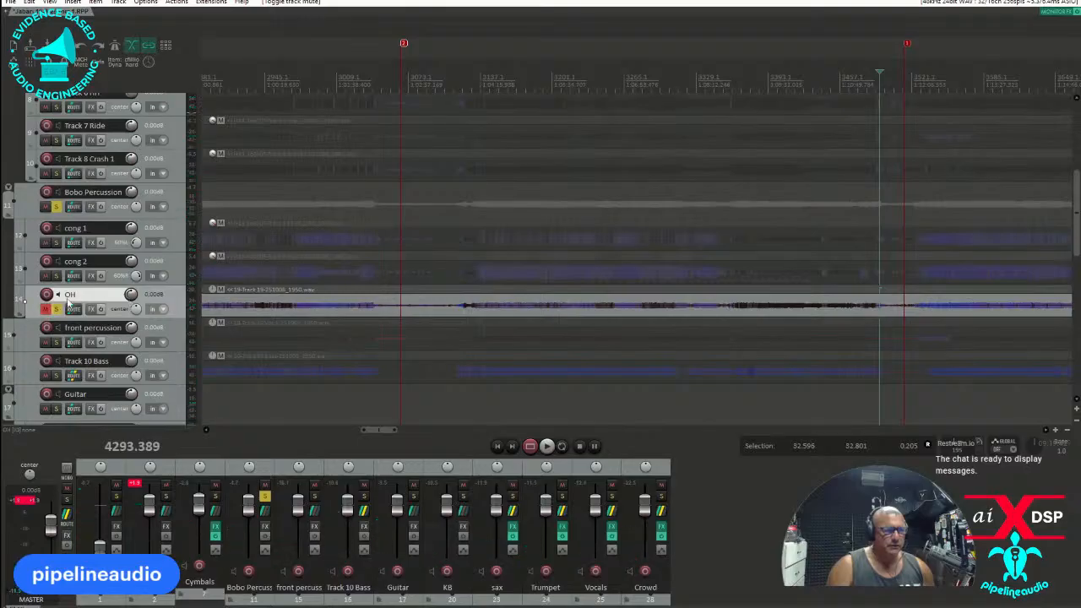
{"action": "left_click", "coordinate": [57, 309]}
{"action": "left_click", "coordinate": [56, 208]}
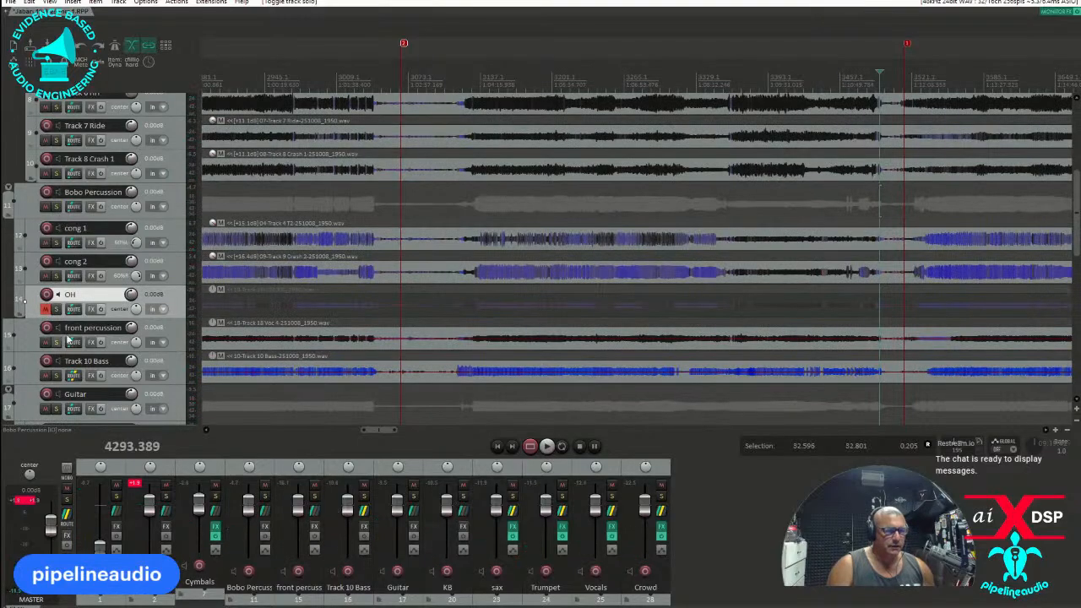
Audition front percussion in solo from about position 4056 and raise its item volume to about 8 dB.
{"action": "left_click", "coordinate": [57, 342]}
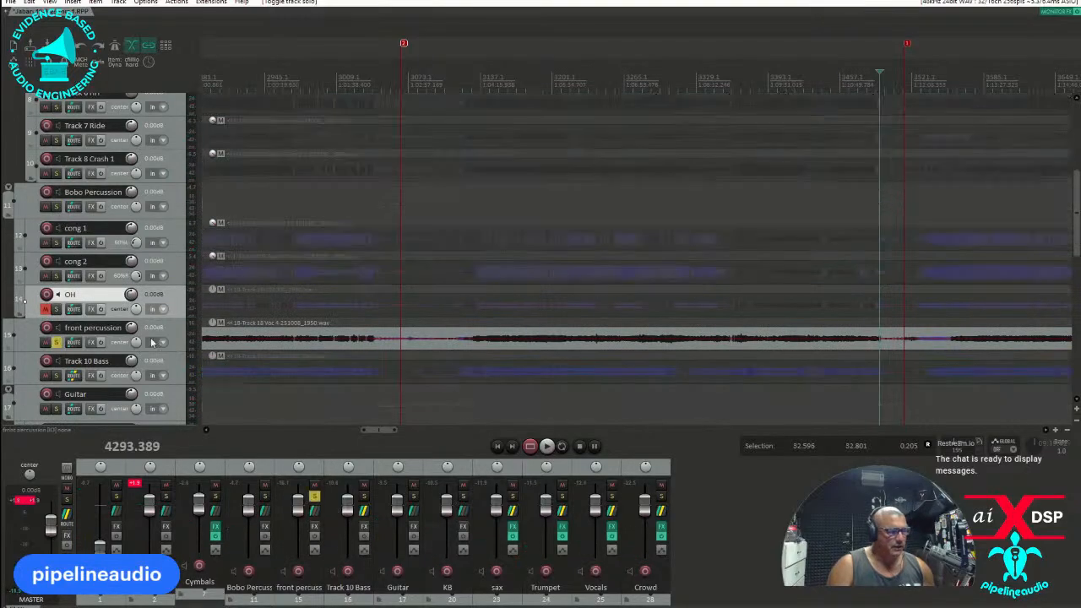
{"action": "left_click", "coordinate": [662, 322]}
{"action": "key", "text": "space"}
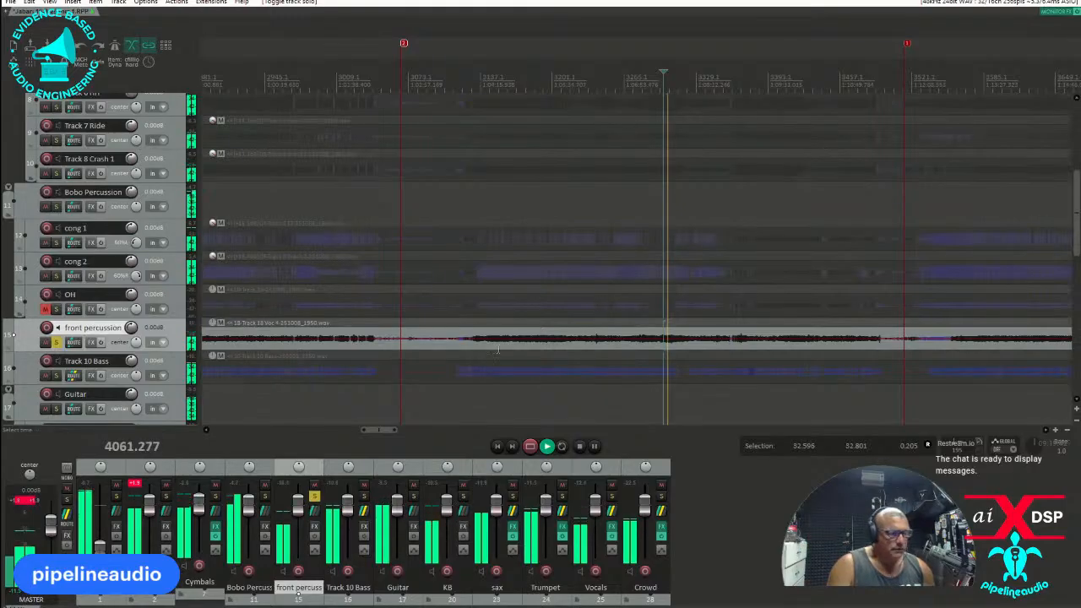
{"action": "key", "text": "space"}
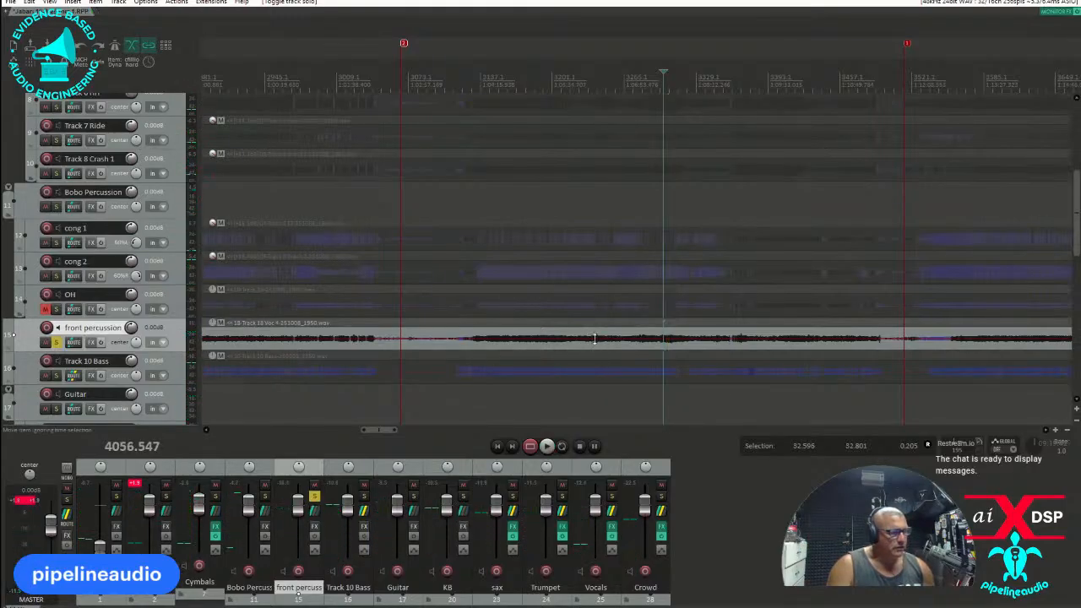
{"action": "left_click_drag", "start_coordinate": [595, 338], "coordinate": [592, 318]}
{"action": "key", "text": "space"}
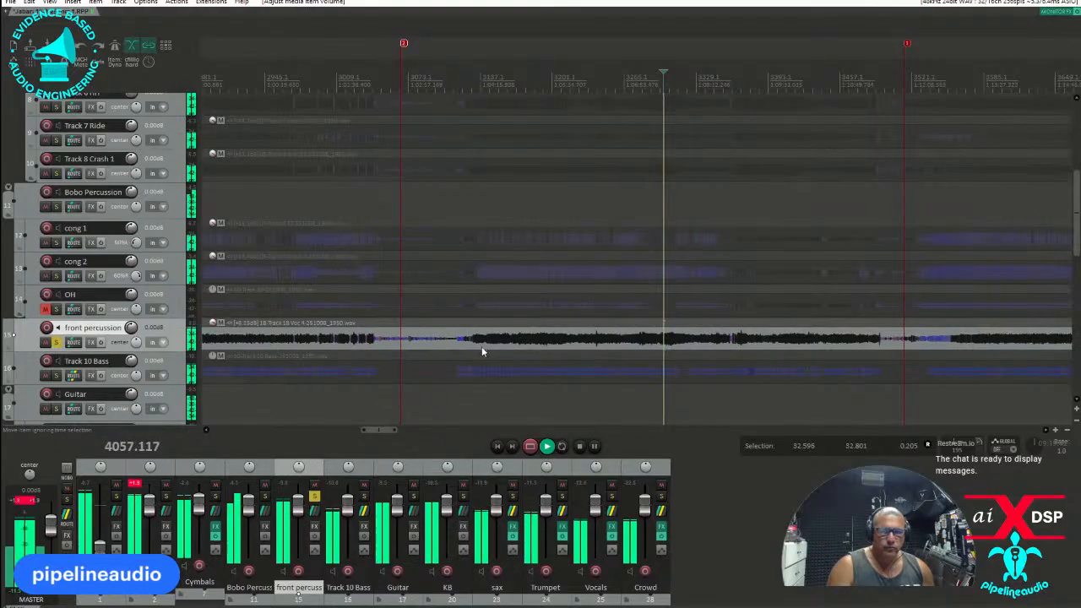
Stop playback, turn off solo on front percussion, and audition Track 10 Bass in solo from about position 3967.
{"action": "key", "text": "space"}
{"action": "left_click", "coordinate": [56, 341]}
{"action": "scroll", "coordinate": [119, 367], "scroll_direction": "down", "scroll_amount": 1}
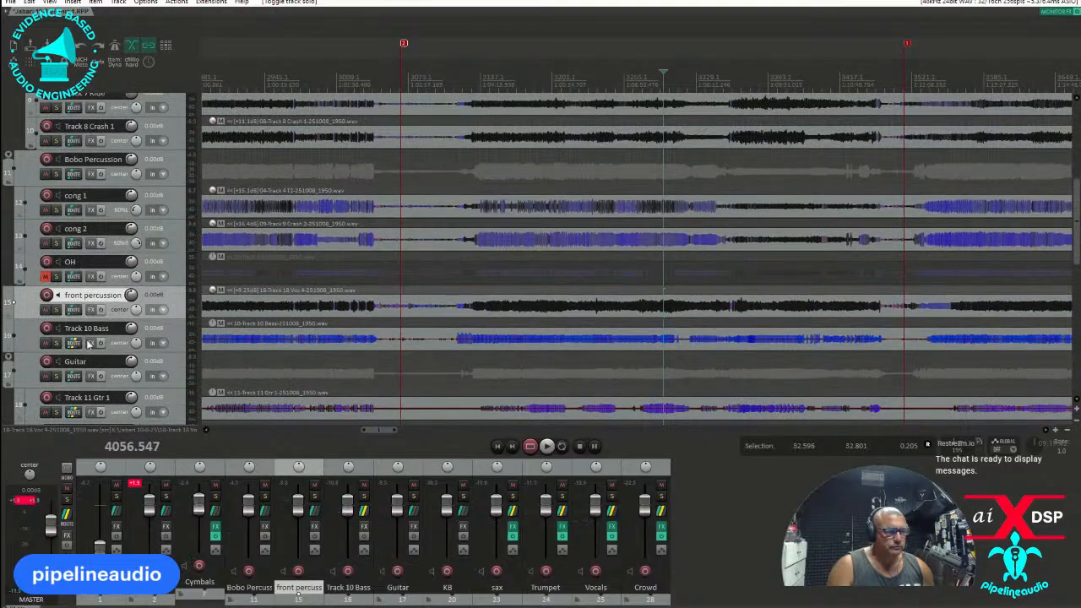
{"action": "left_click", "coordinate": [56, 343]}
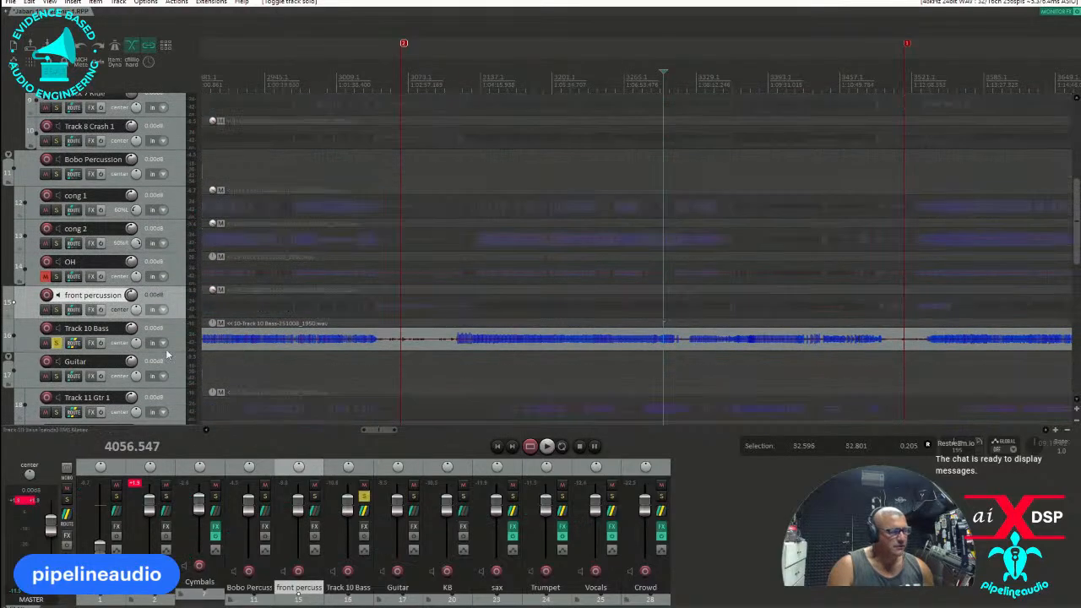
{"action": "left_click", "coordinate": [580, 369]}
{"action": "key", "text": "space"}
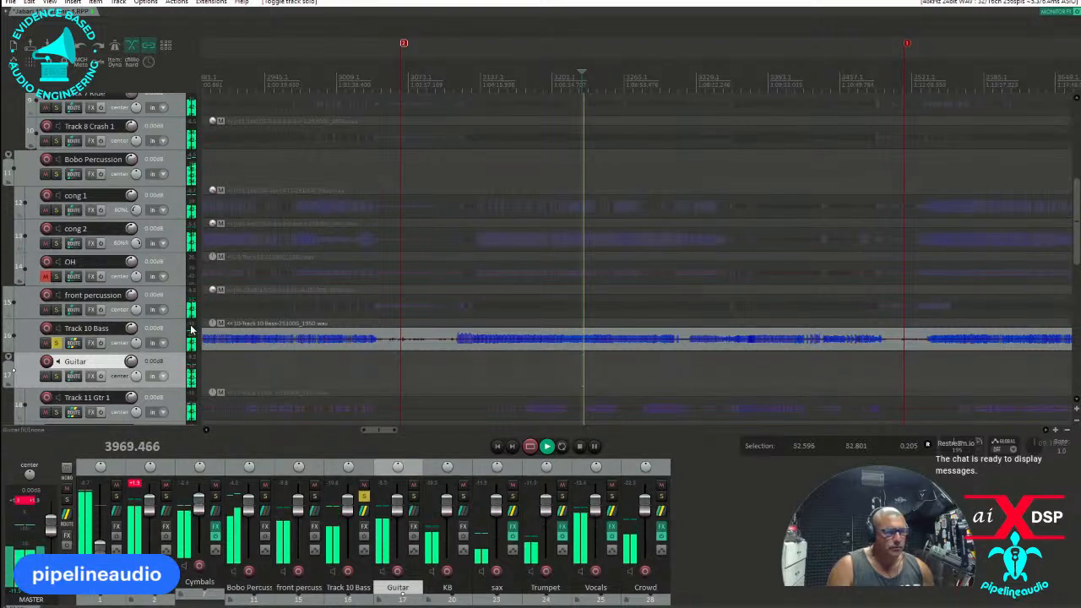
{"action": "key", "text": "space"}
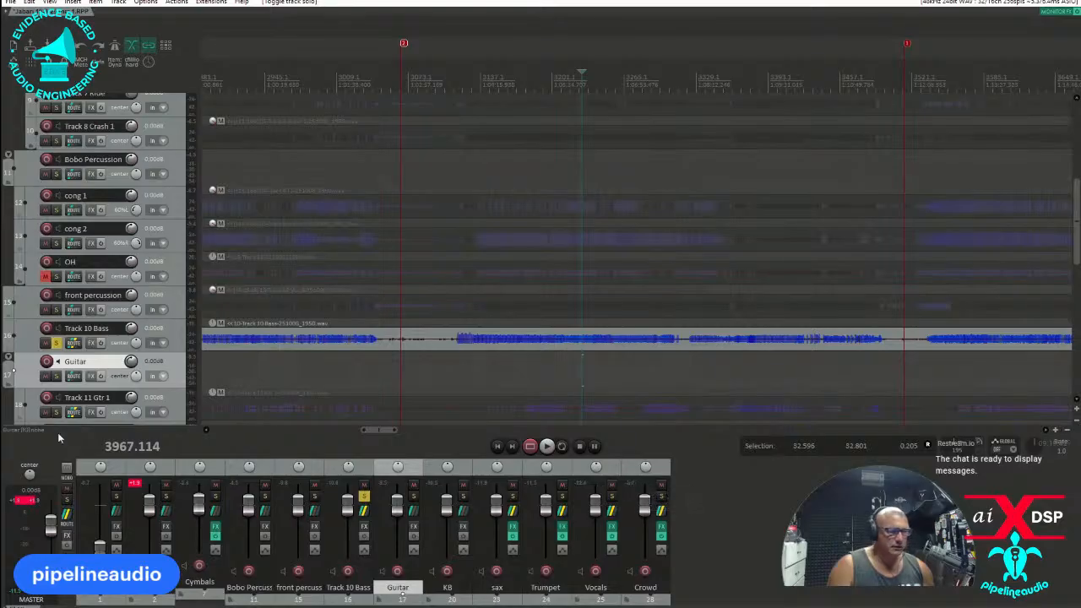
Show tracks that have receives in the mixer and play the soloed bass from about position 3983.
{"action": "right_click", "coordinate": [48, 477]}
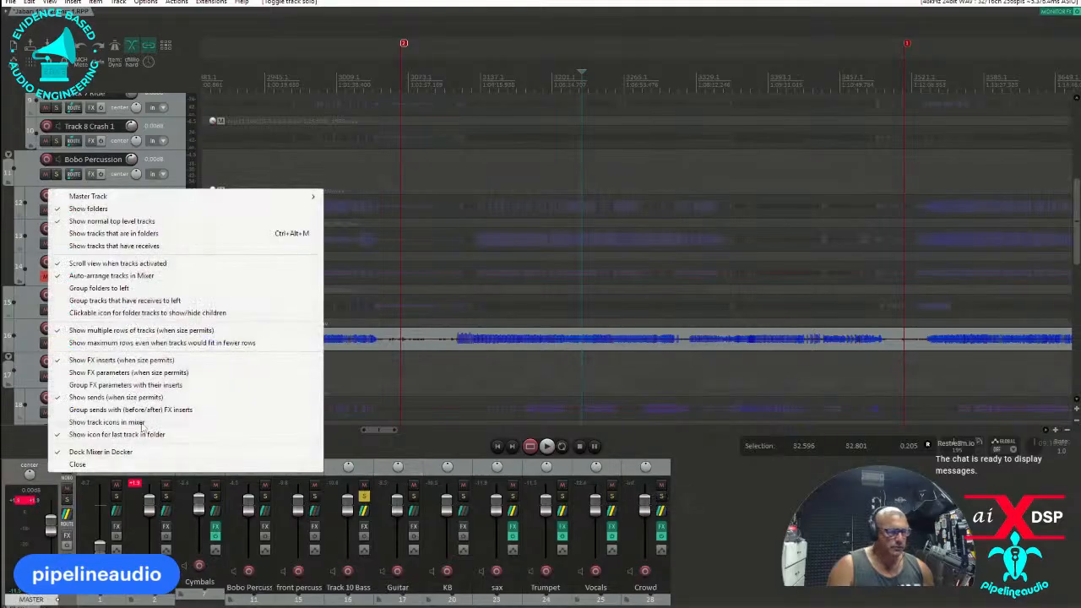
{"action": "left_click", "coordinate": [84, 247]}
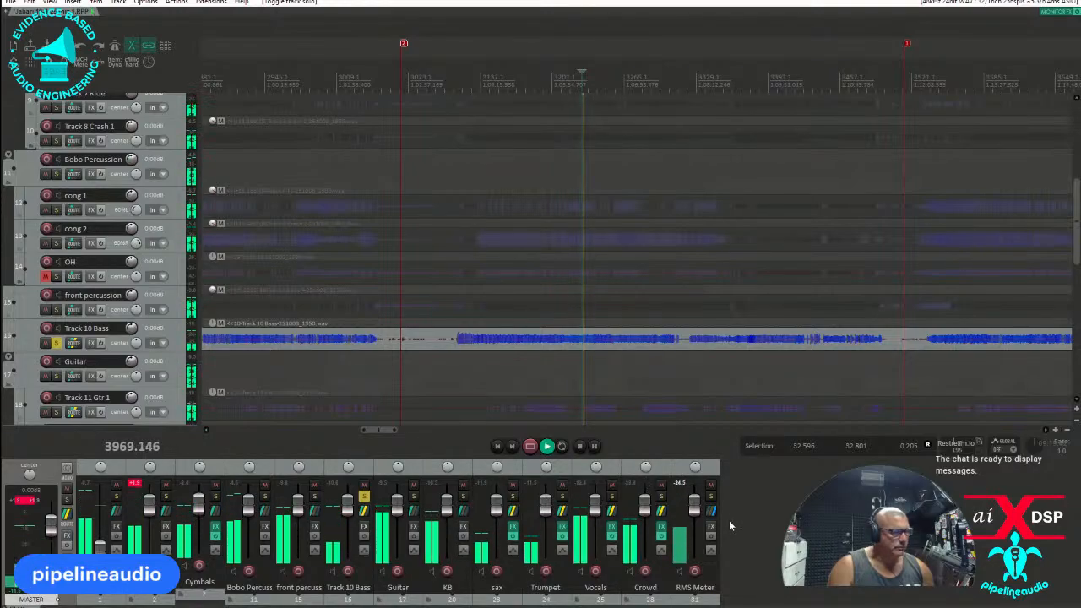
{"action": "left_click", "coordinate": [595, 357]}
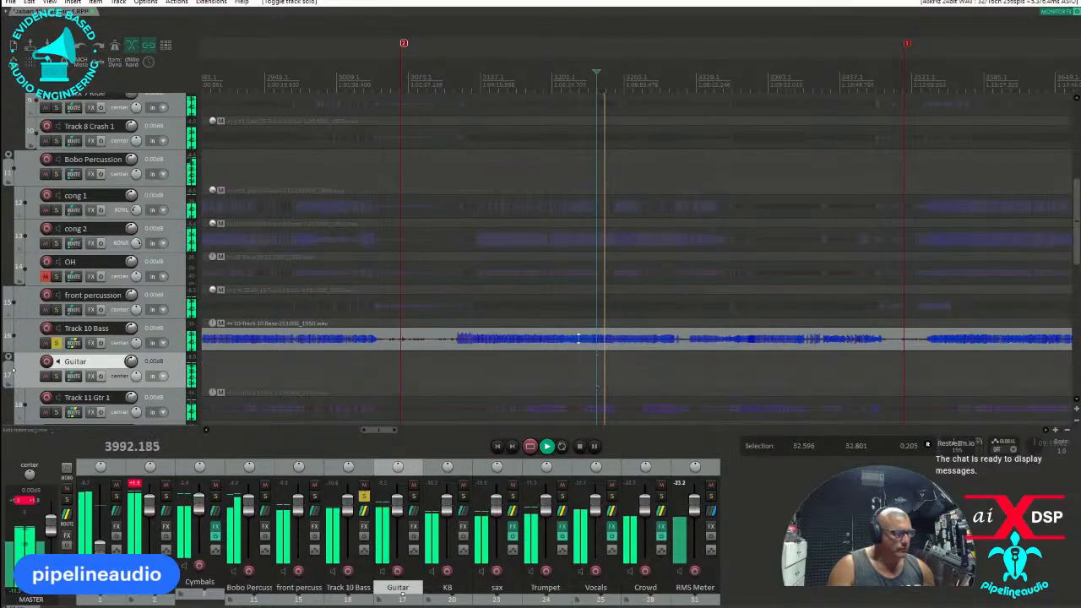
Stop playback, raise the Track 10 Bass item volume to about 5 dB and turn off its solo.
{"action": "key", "text": "space"}
{"action": "left_click", "coordinate": [585, 338]}
{"action": "left_click_drag", "start_coordinate": [585, 337], "coordinate": [588, 325]}
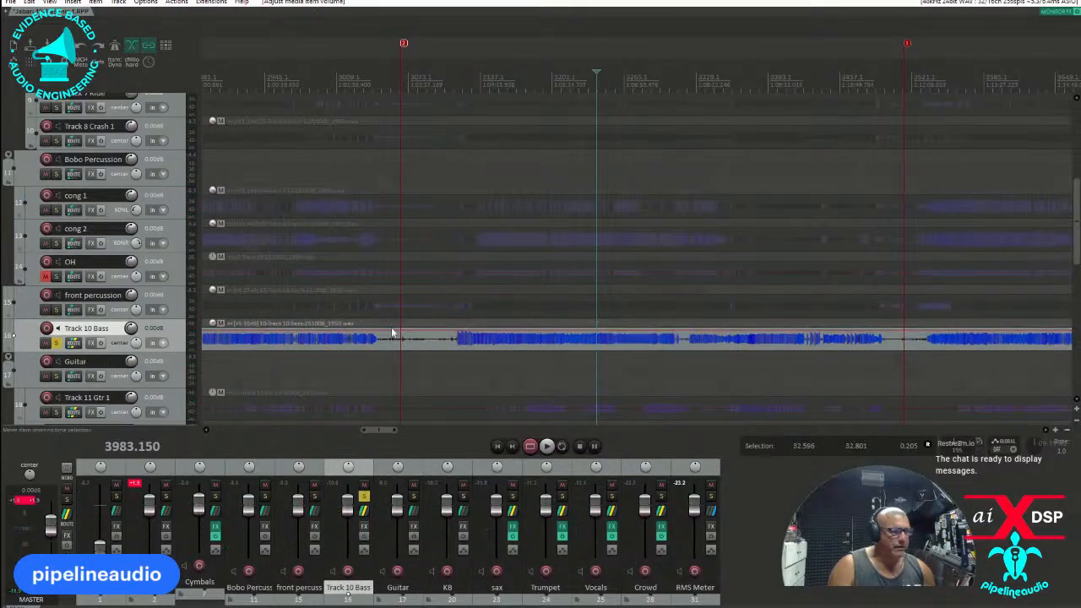
{"action": "left_click", "coordinate": [56, 343]}
Audition Track 11 Gtr 1 in solo from about position 4049 and raise its item volume to about 3 dB.
{"action": "scroll", "coordinate": [55, 342], "scroll_direction": "down", "scroll_amount": 3}
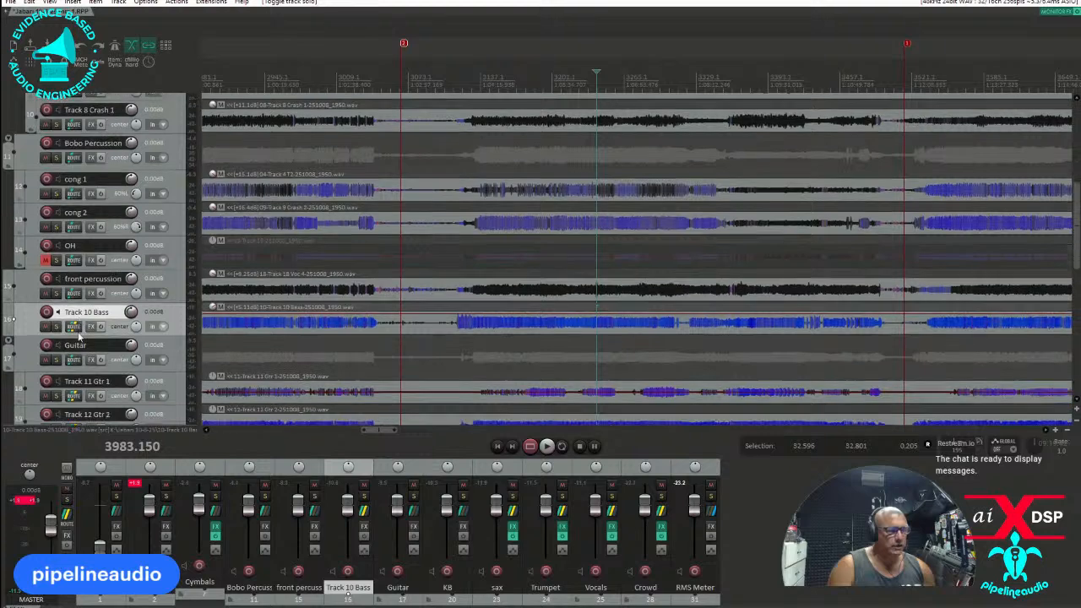
{"action": "scroll", "coordinate": [99, 301], "scroll_direction": "down", "scroll_amount": 2}
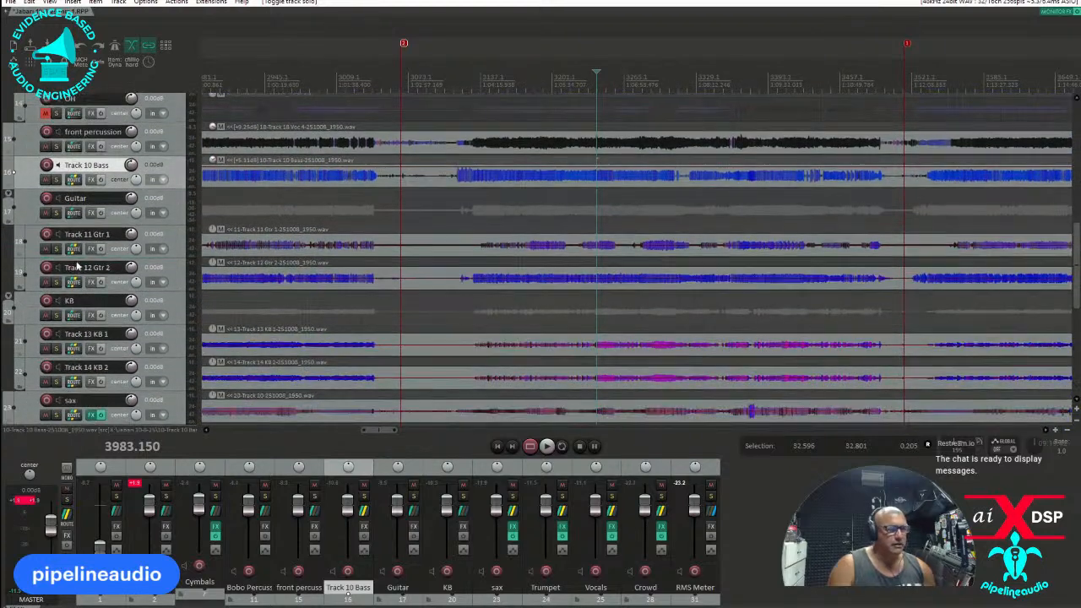
{"action": "left_click", "coordinate": [56, 249]}
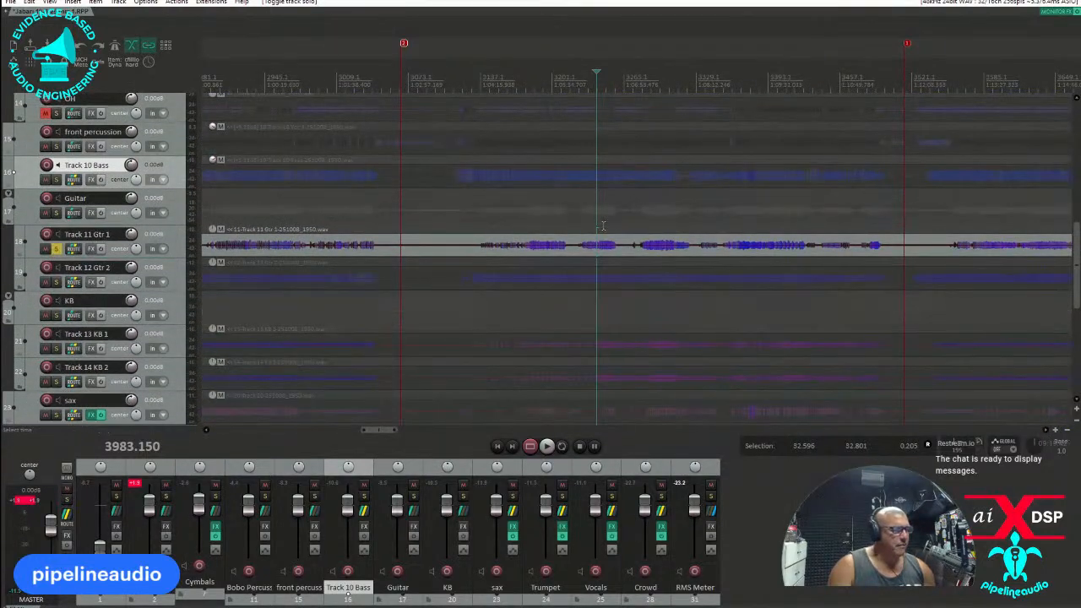
{"action": "left_click", "coordinate": [602, 227]}
{"action": "key", "text": "space"}
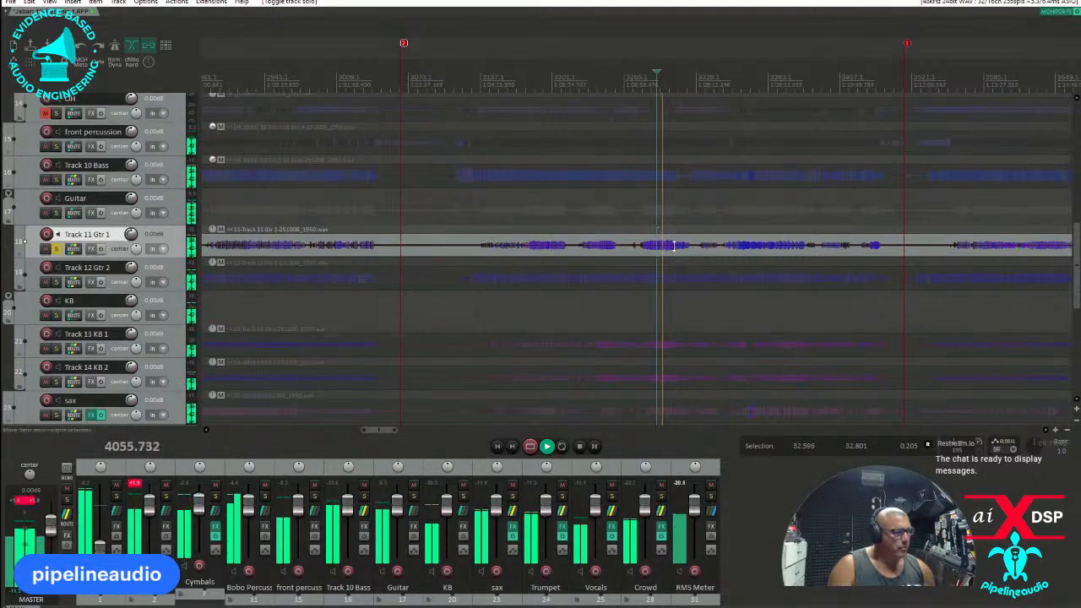
{"action": "key", "text": "space"}
{"action": "left_click_drag", "start_coordinate": [672, 238], "coordinate": [669, 245]}
Switch the solo to Track 12 Gtr 2, raise its item volume to about 1.5 dB during playback, and listen from about position 4135.
{"action": "left_click", "coordinate": [57, 281]}
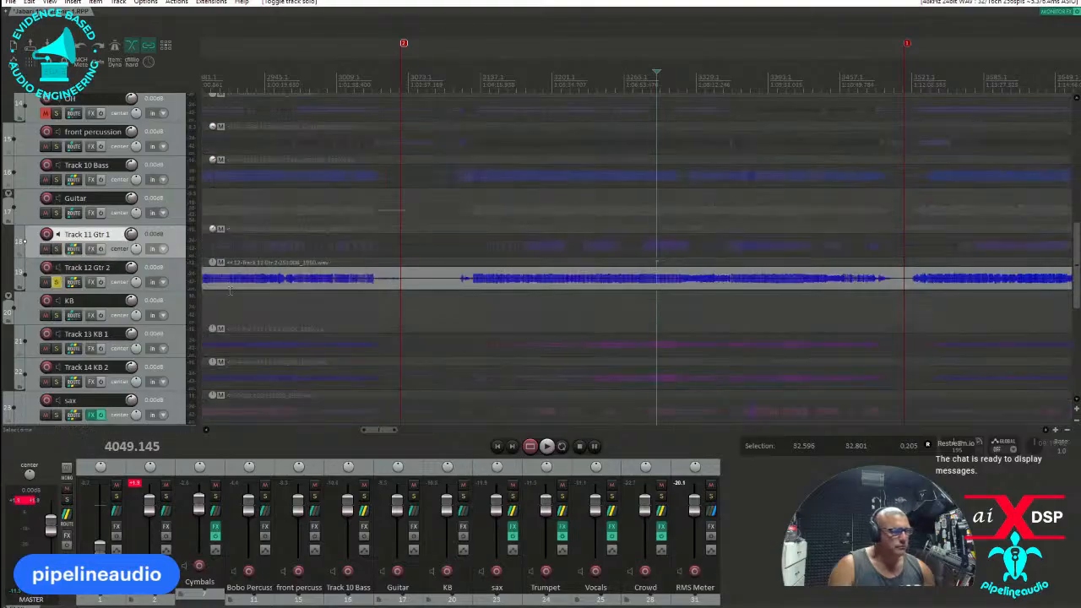
{"action": "key", "text": "space"}
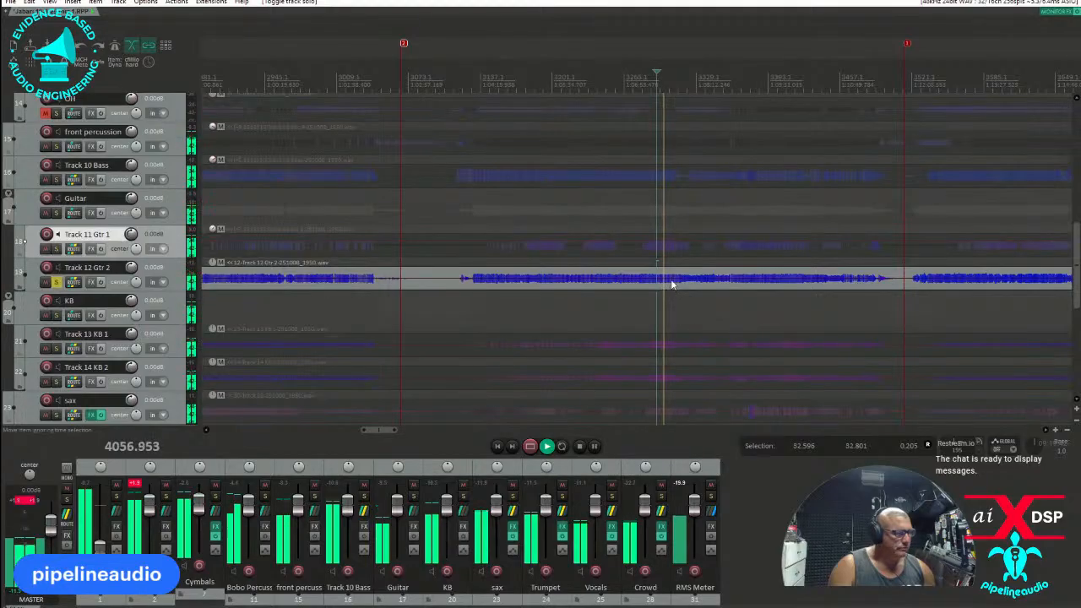
{"action": "left_click_drag", "start_coordinate": [668, 284], "coordinate": [673, 284]}
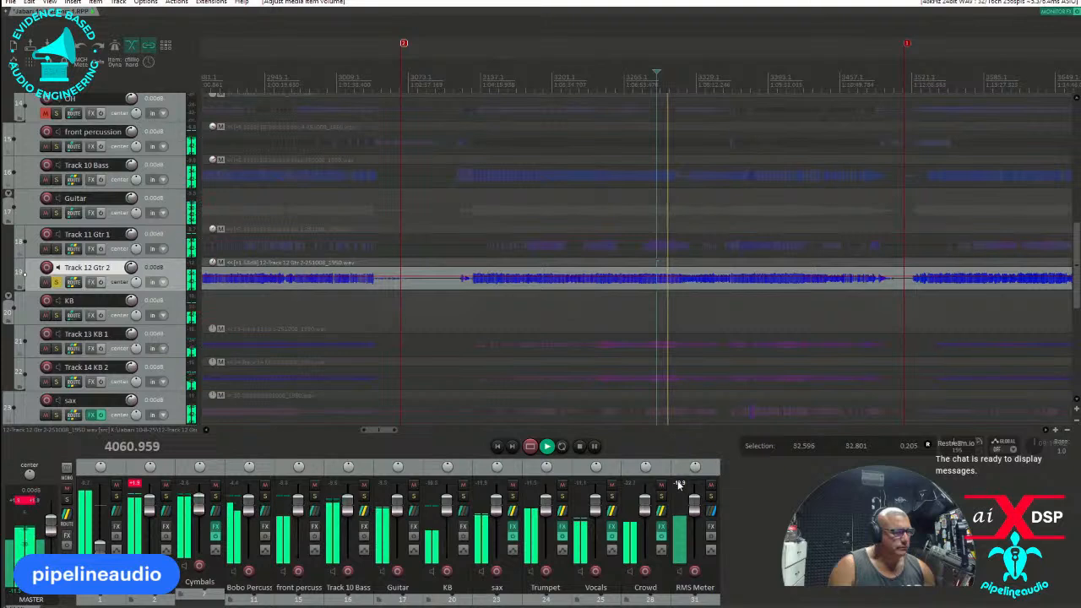
{"action": "left_click", "coordinate": [735, 299]}
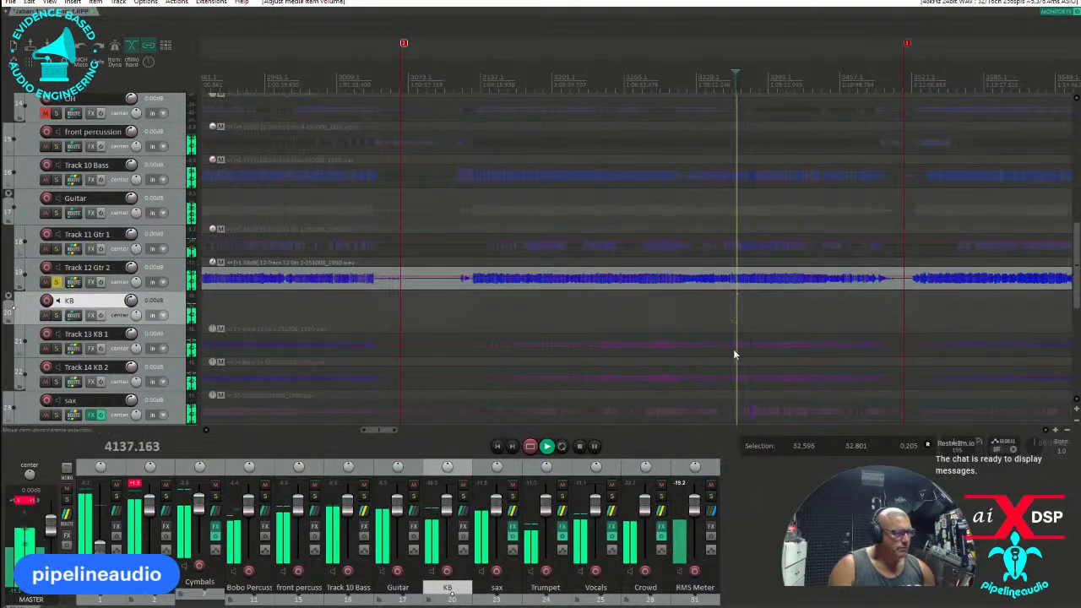
Stop playback, turn off solo on Gtr 2, and pan Gtr 1 50% left and Gtr 2 50% right.
{"action": "key", "text": "space"}
{"action": "left_click", "coordinate": [56, 282]}
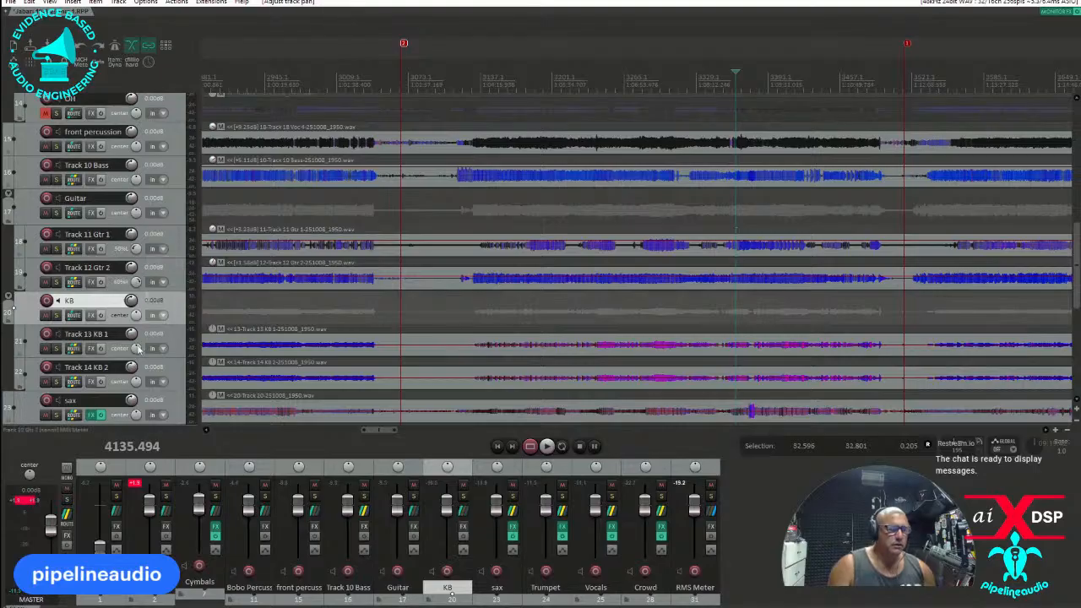
Solo Track 13 KB 1 and listen to it from about position 4050.
{"action": "scroll", "coordinate": [150, 319], "scroll_direction": "down", "scroll_amount": 2}
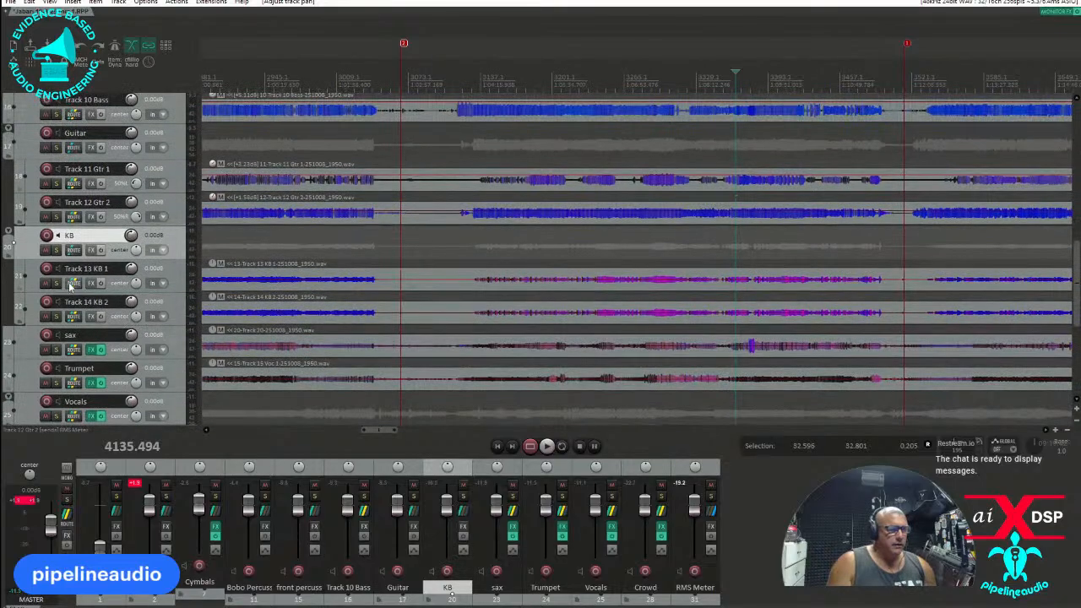
{"action": "left_click", "coordinate": [57, 283]}
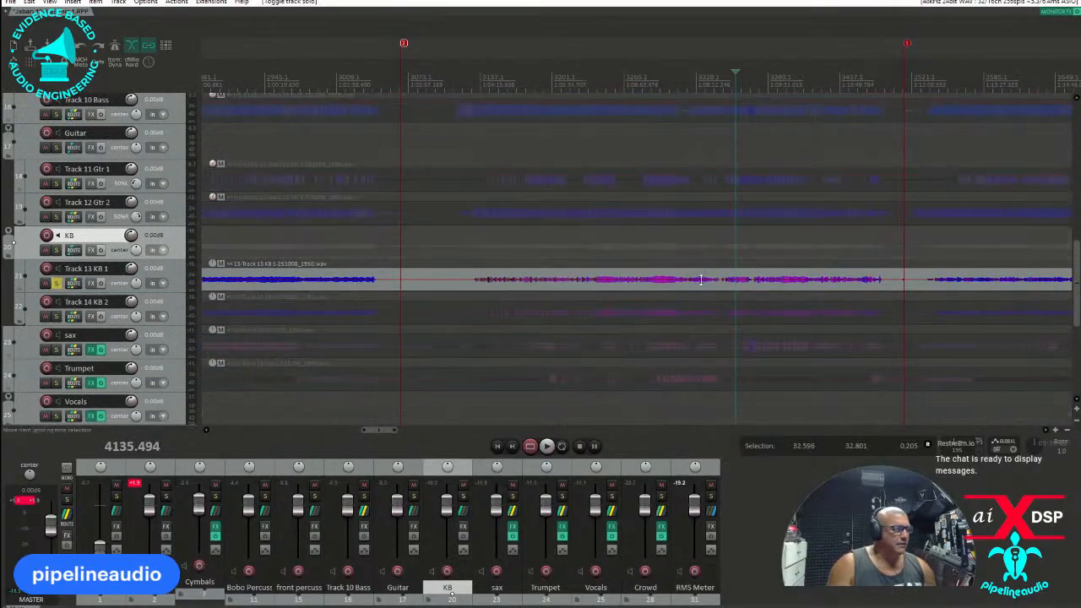
{"action": "left_click", "coordinate": [657, 259]}
{"action": "key", "text": "space"}
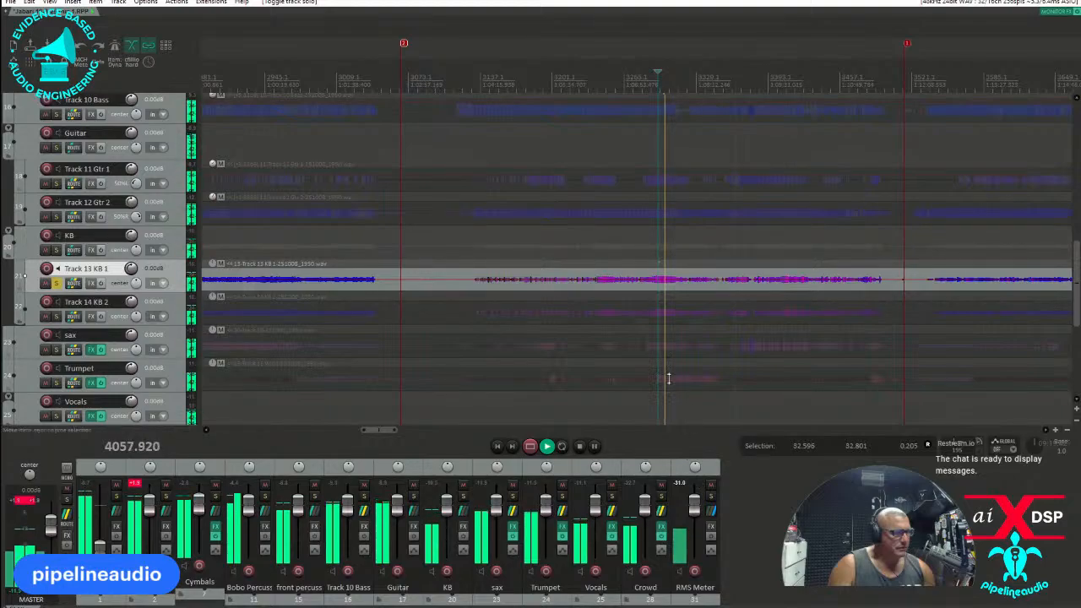
{"action": "key", "text": "space"}
Raise the item volume of KB 1 and KB 2 together to about 12.4 dB, checking in playback, and turn off solo on KB 1.
{"action": "left_click", "coordinate": [680, 320]}
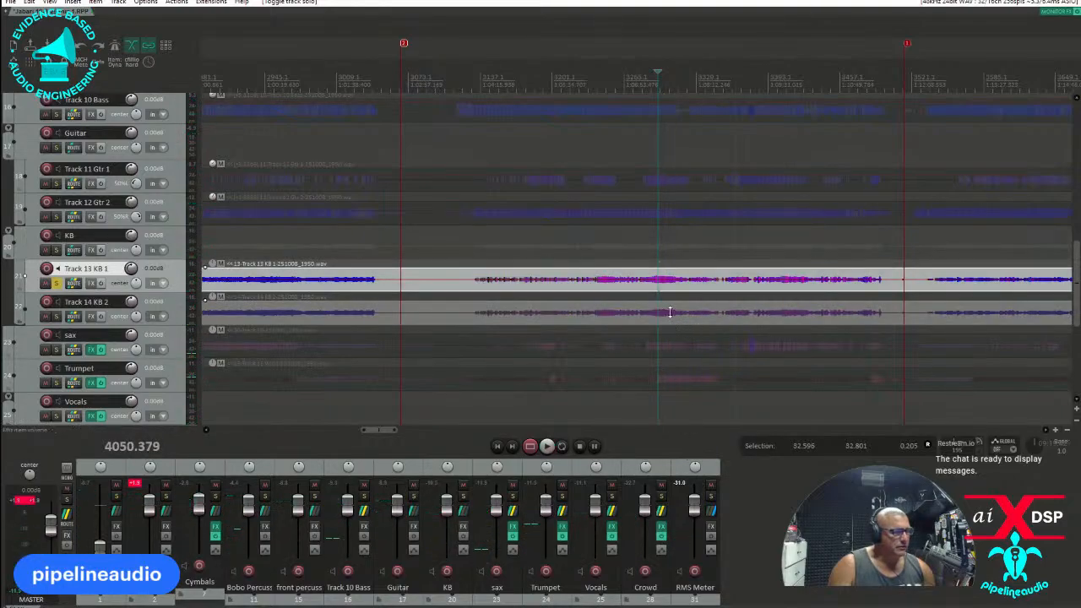
{"action": "left_click_drag", "start_coordinate": [669, 311], "coordinate": [674, 280]}
{"action": "key", "text": "space"}
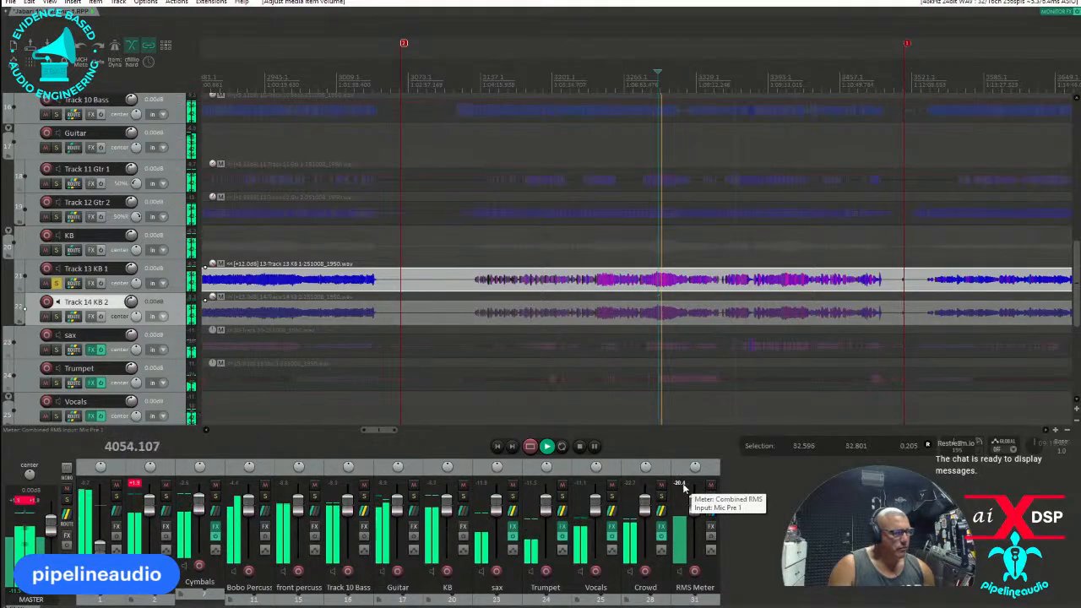
{"action": "left_click", "coordinate": [667, 267]}
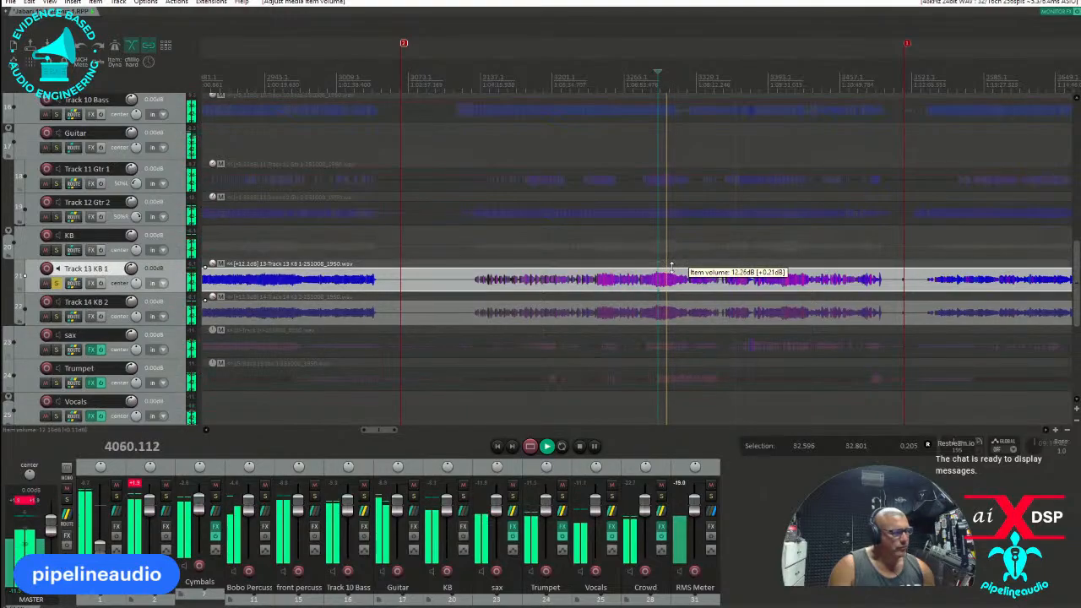
{"action": "key", "text": "space"}
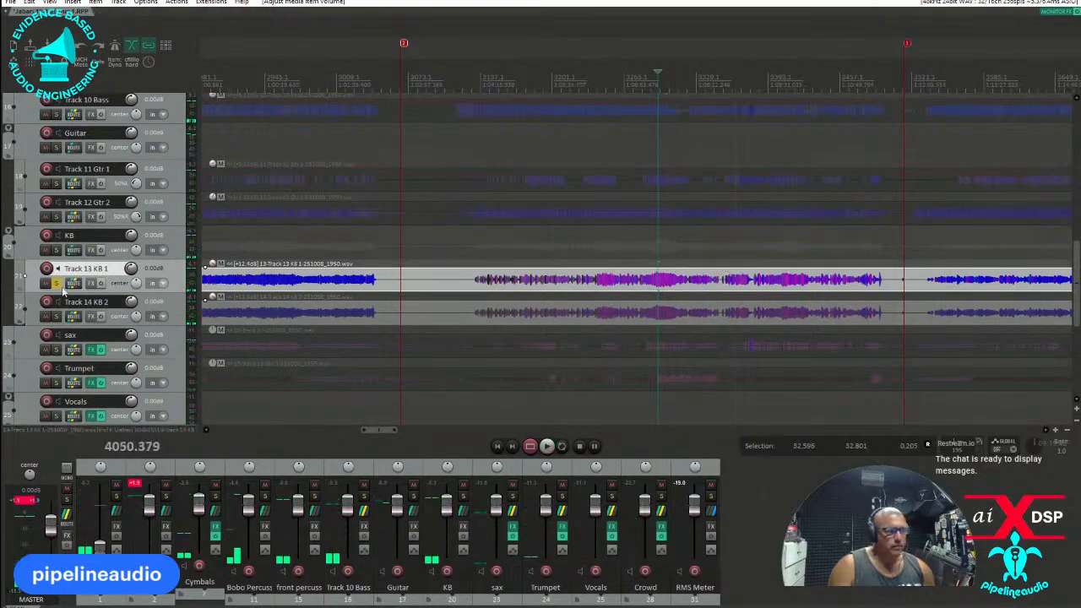
{"action": "left_click", "coordinate": [56, 282]}
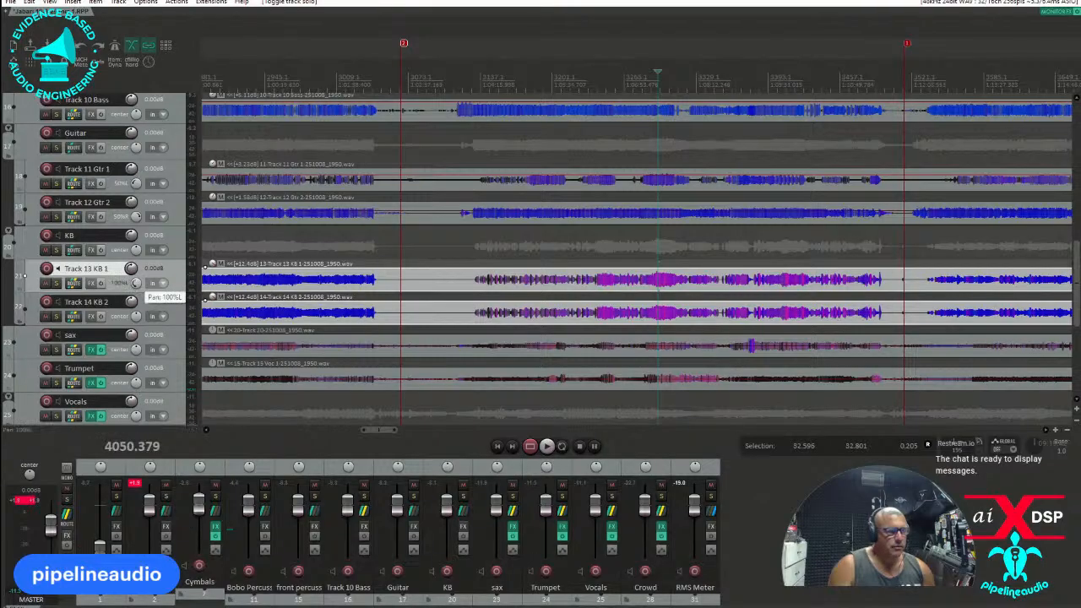
Pan Track 13 KB 1 100% left and Track 14 KB 2 100% right.
{"action": "left_click_drag", "start_coordinate": [142, 295], "coordinate": [168, 235]}
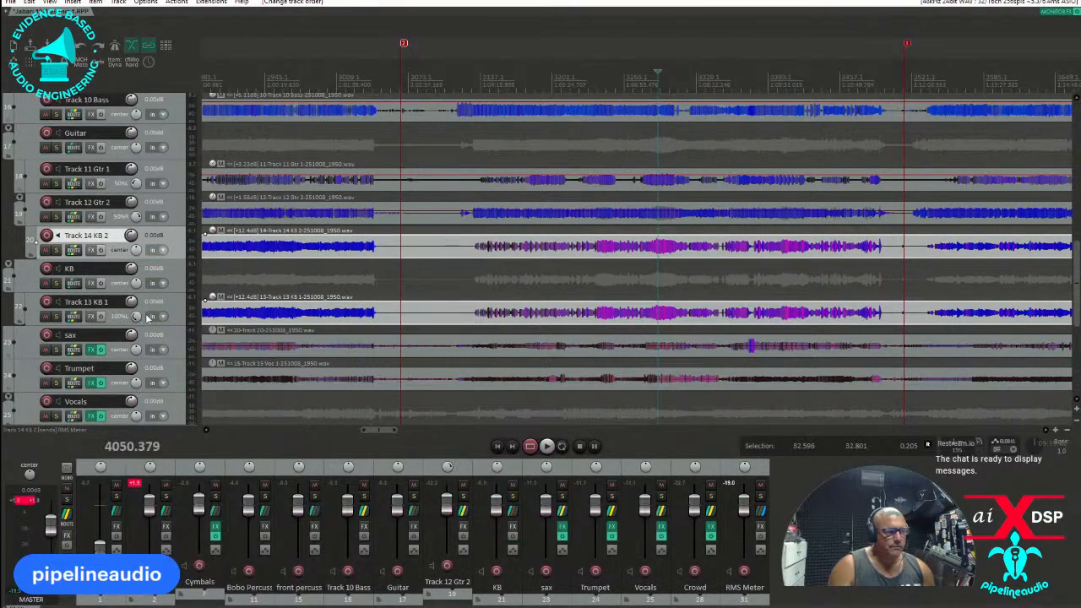
{"action": "left_click_drag", "start_coordinate": [145, 325], "coordinate": [140, 316]}
Solo the sax track and listen to it from about positions 4050 and 4150.
{"action": "scroll", "coordinate": [254, 355], "scroll_direction": "down", "scroll_amount": 1}
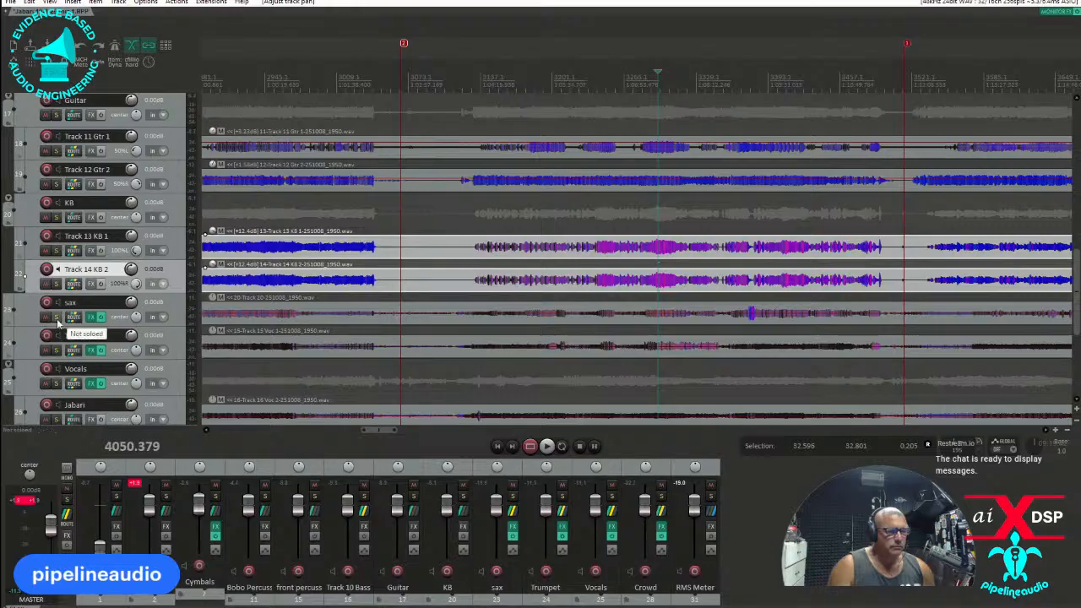
{"action": "left_click", "coordinate": [56, 318]}
{"action": "key", "text": "space"}
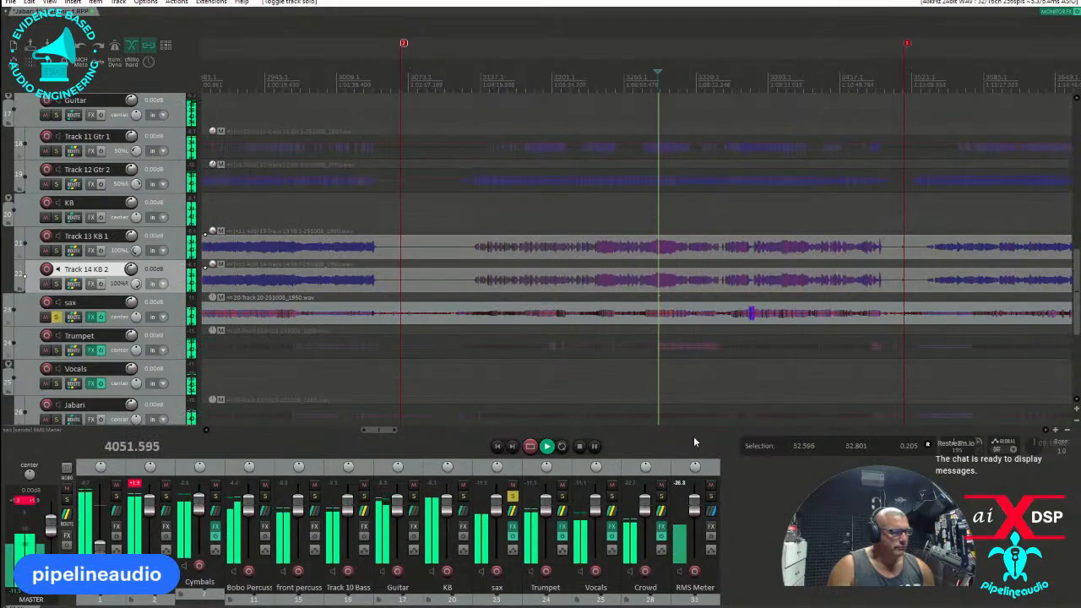
{"action": "left_click", "coordinate": [749, 299]}
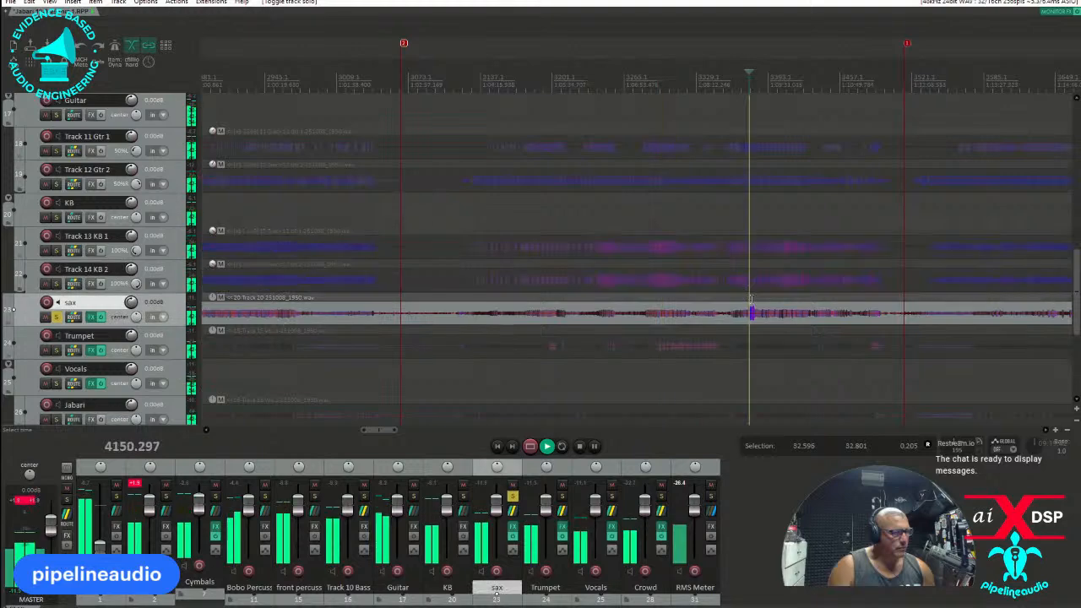
{"action": "scroll", "coordinate": [768, 321], "scroll_direction": "up", "scroll_amount": 4}
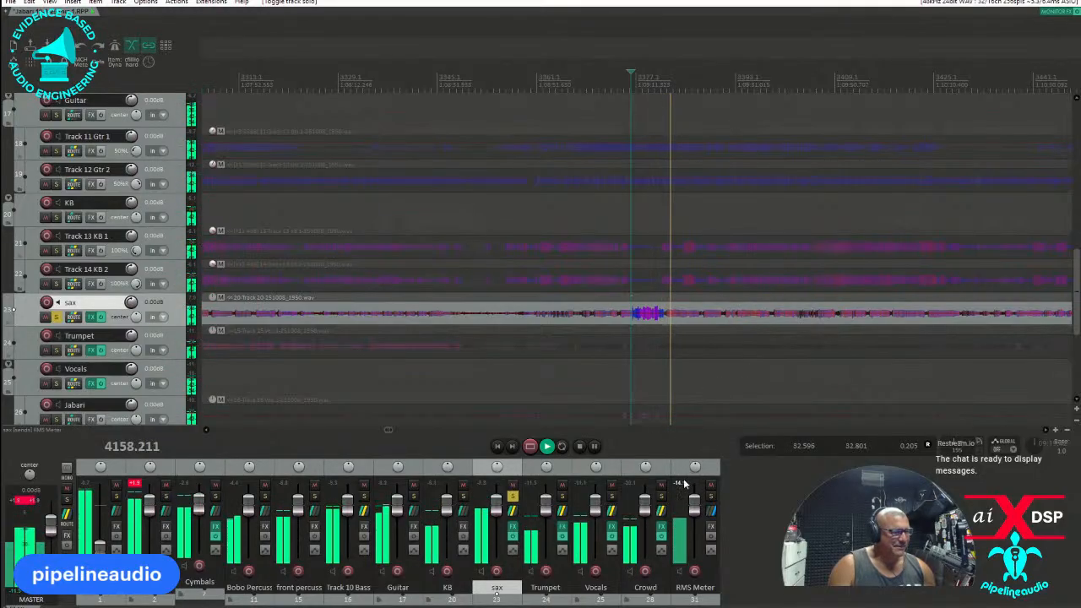
{"action": "key", "text": "space"}
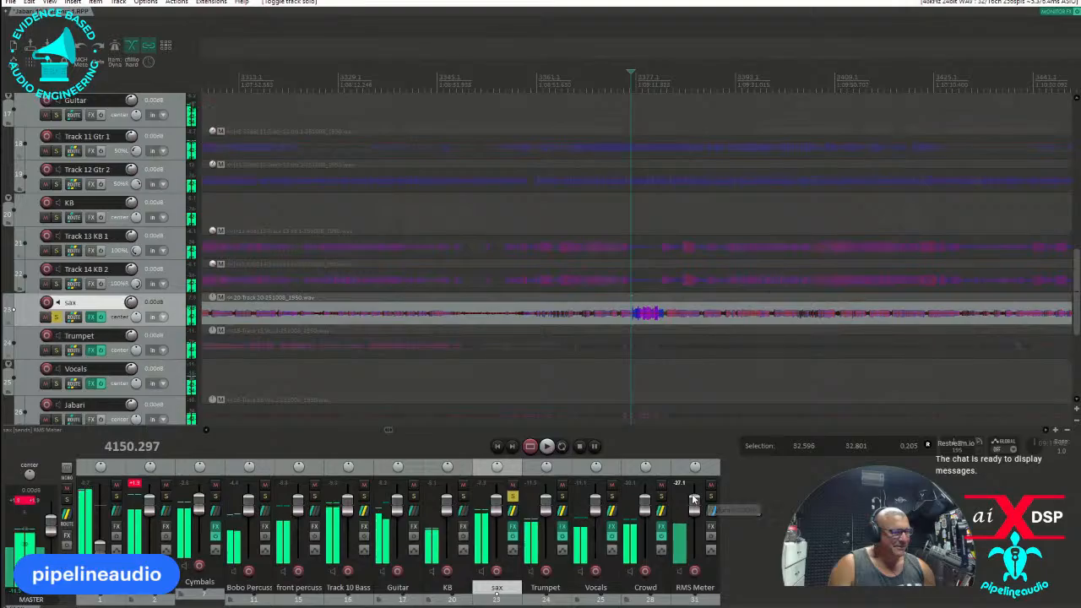
Audition the soloed sax from about position 4194 and raise its item volume to about 10 dB.
{"action": "scroll", "coordinate": [634, 308], "scroll_direction": "down", "scroll_amount": 3}
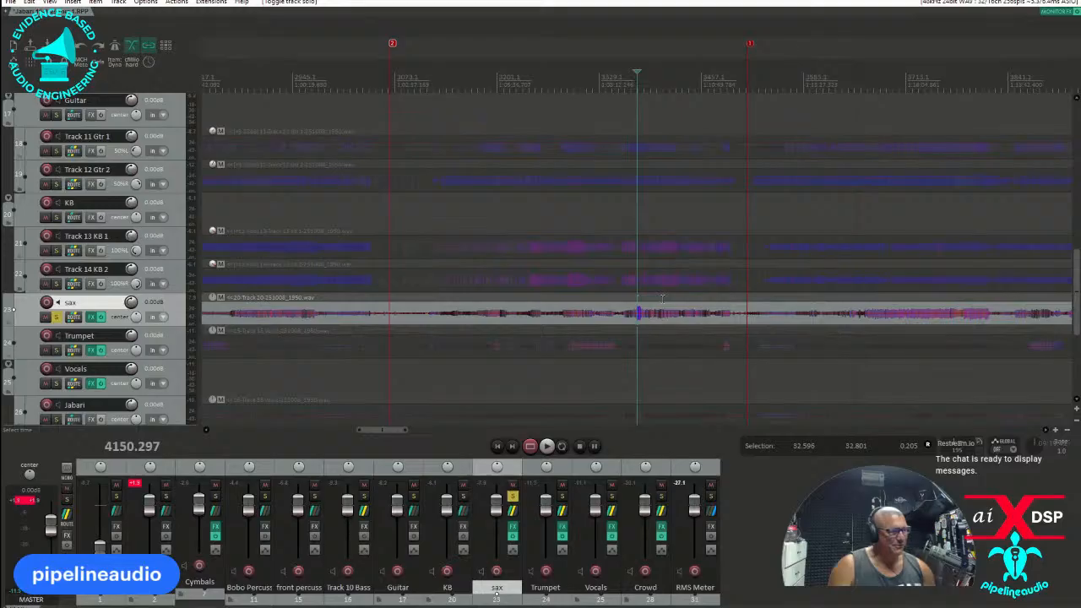
{"action": "left_click", "coordinate": [664, 298]}
{"action": "key", "text": "space"}
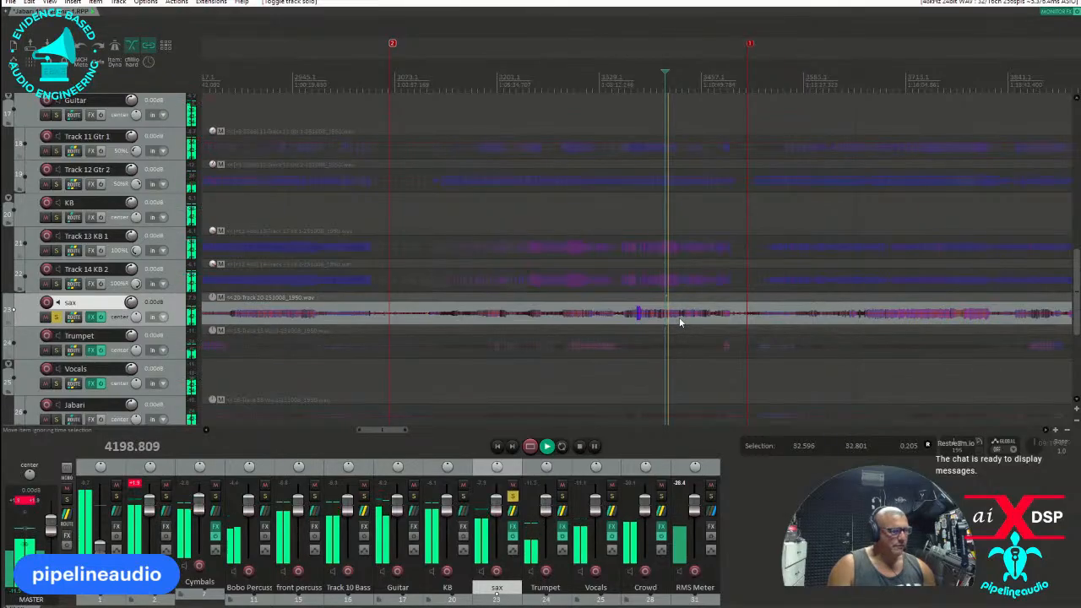
{"action": "key", "text": "space"}
{"action": "left_click_drag", "start_coordinate": [675, 314], "coordinate": [683, 289]}
{"action": "key", "text": "space"}
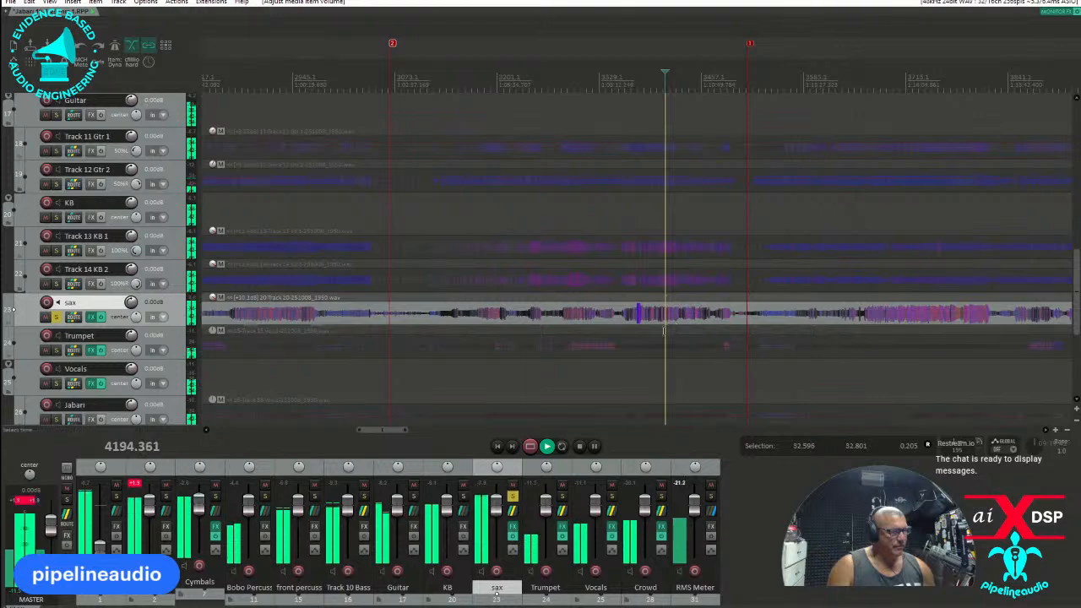
{"action": "key", "text": "space"}
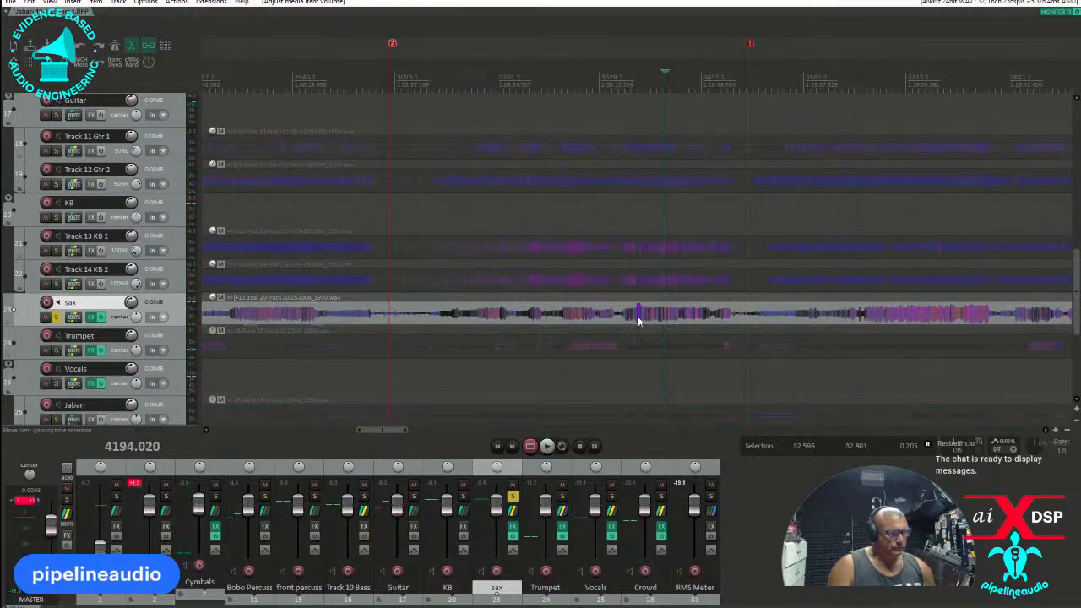
Listen to the loud passage in the soloed sax track from about position 4150.
{"action": "left_click", "coordinate": [639, 319]}
{"action": "scroll", "coordinate": [641, 318], "scroll_direction": "up", "scroll_amount": 5}
{"action": "scroll", "coordinate": [597, 318], "scroll_direction": "up", "scroll_amount": 3}
{"action": "left_click", "coordinate": [492, 320]}
{"action": "key", "text": "space"}
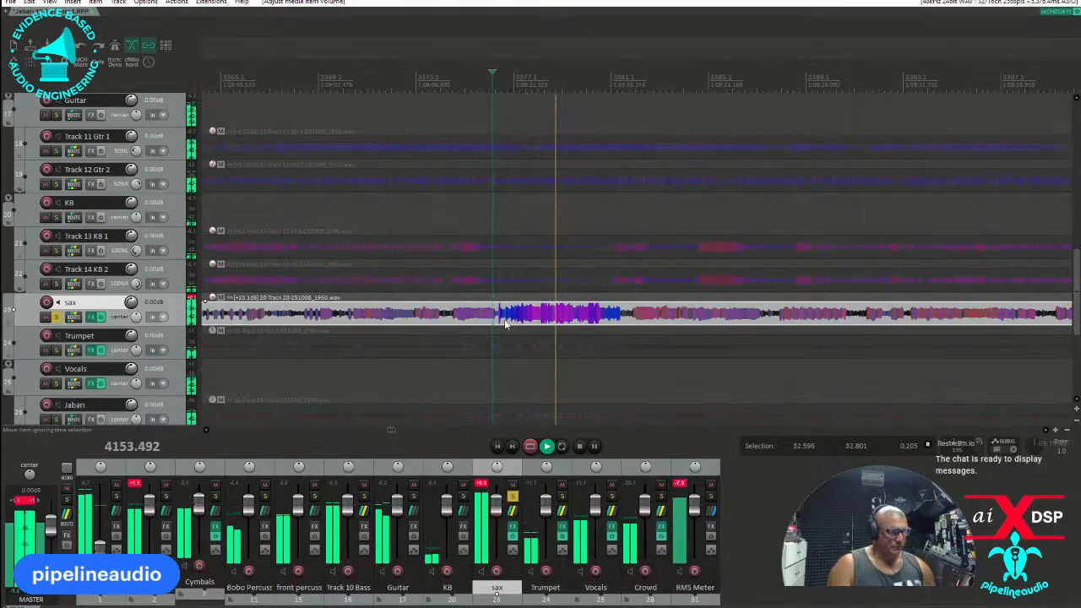
Split the sax item at about positions 4150.6 and 4150.7 and lower the volume of the short piece between the splits.
{"action": "key", "text": "space"}
{"action": "left_click", "coordinate": [497, 319]}
{"action": "scroll", "coordinate": [663, 325], "scroll_direction": "up", "scroll_amount": 3}
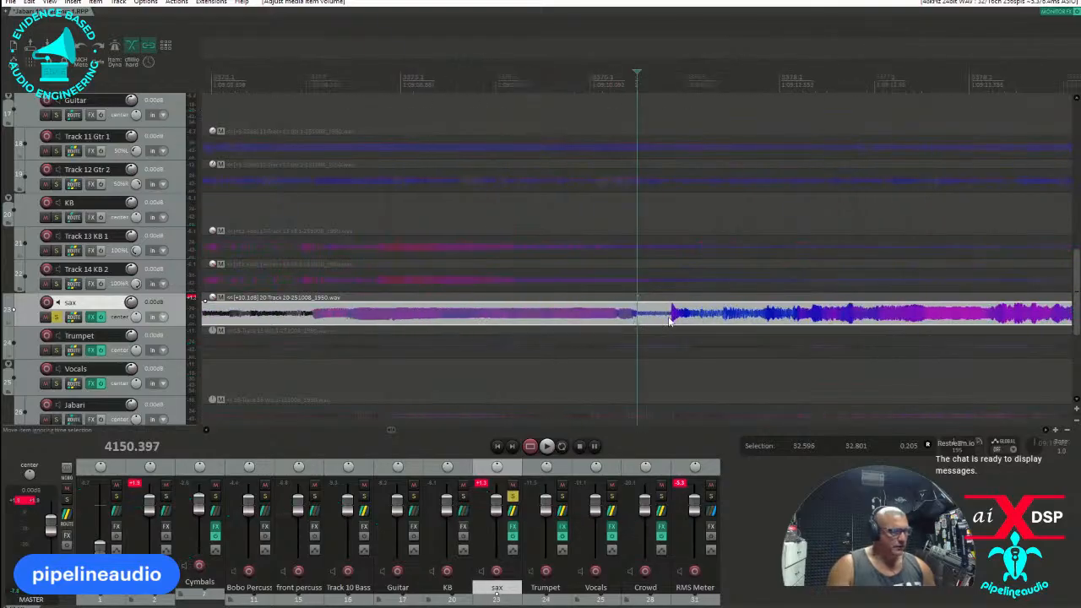
{"action": "key", "text": "s"}
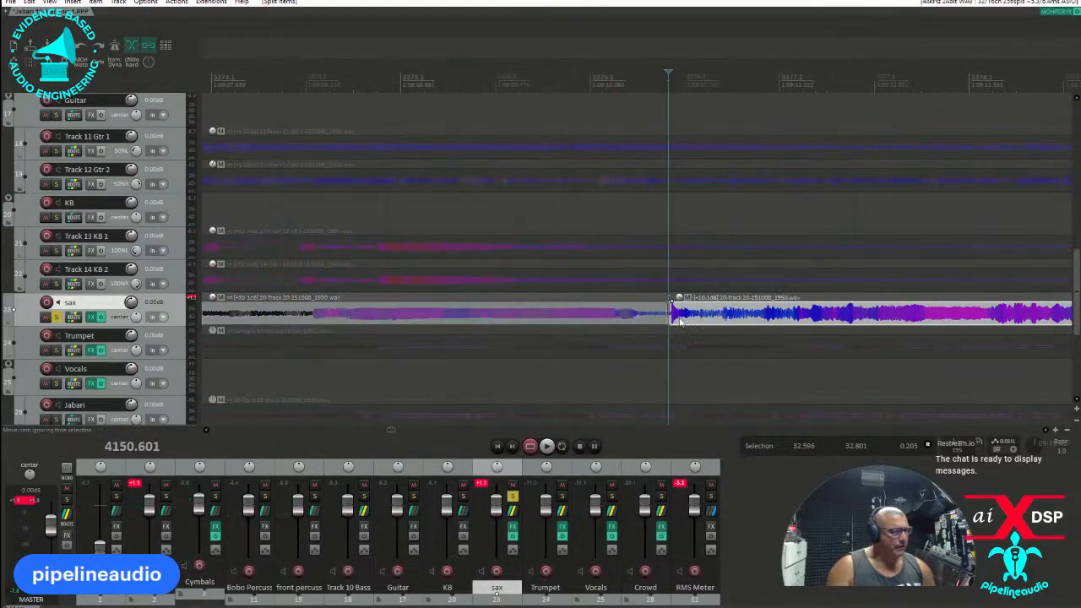
{"action": "left_click", "coordinate": [680, 324]}
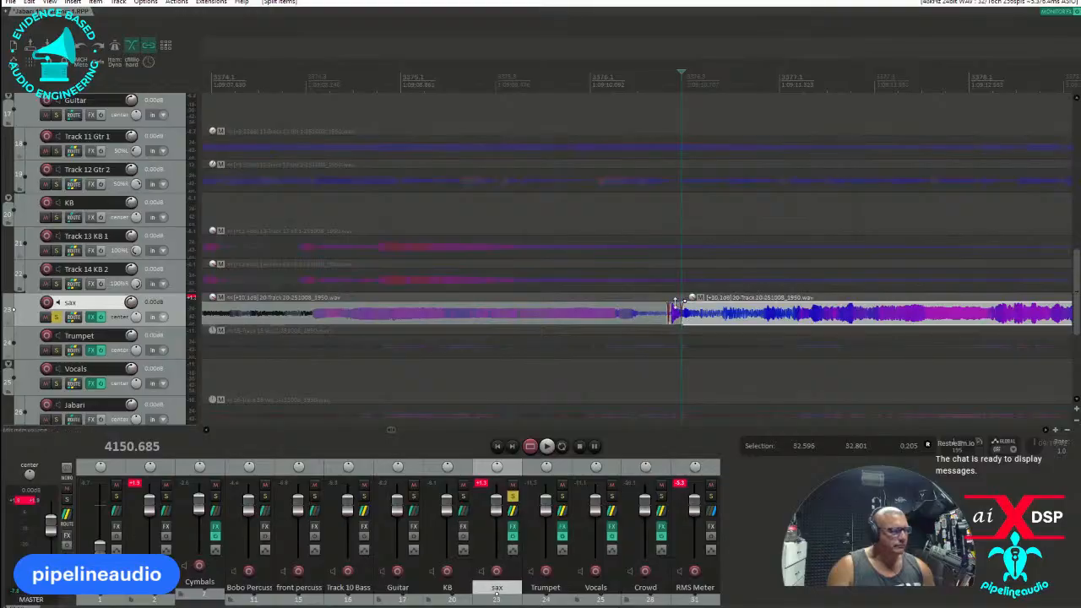
{"action": "left_click_drag", "start_coordinate": [673, 311], "coordinate": [673, 332]}
Split the sax item at position 4156.711, where the loud passage ends, and trim the following piece's start to about 4157.
{"action": "scroll", "coordinate": [722, 325], "scroll_direction": "down", "scroll_amount": 2}
{"action": "left_click", "coordinate": [757, 323]}
{"action": "scroll", "coordinate": [756, 323], "scroll_direction": "up", "scroll_amount": 3}
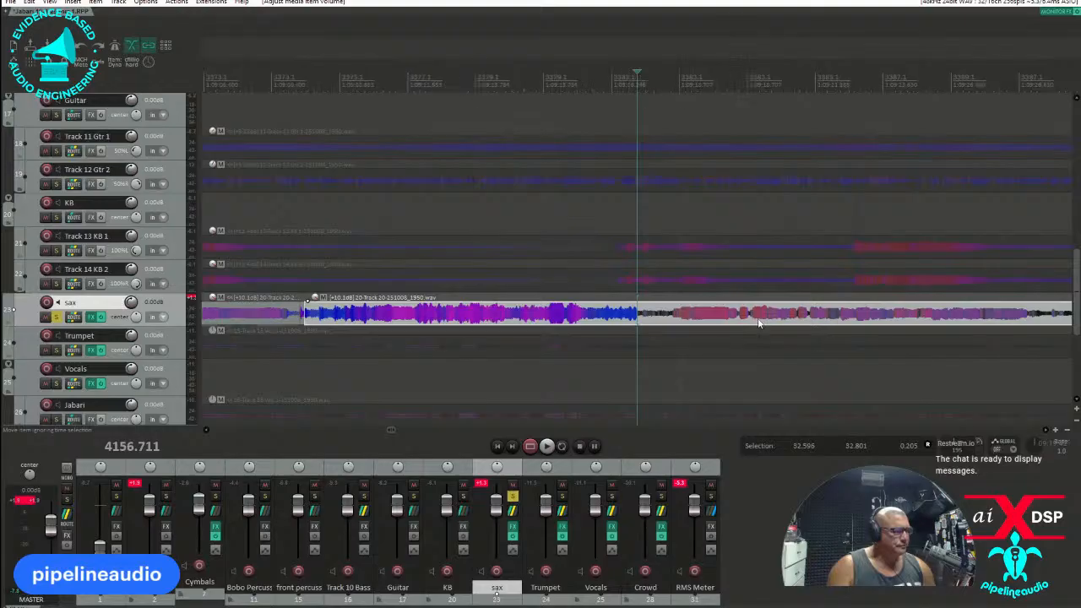
{"action": "key", "text": "space"}
{"action": "key", "text": "space"}
{"action": "key", "text": "s"}
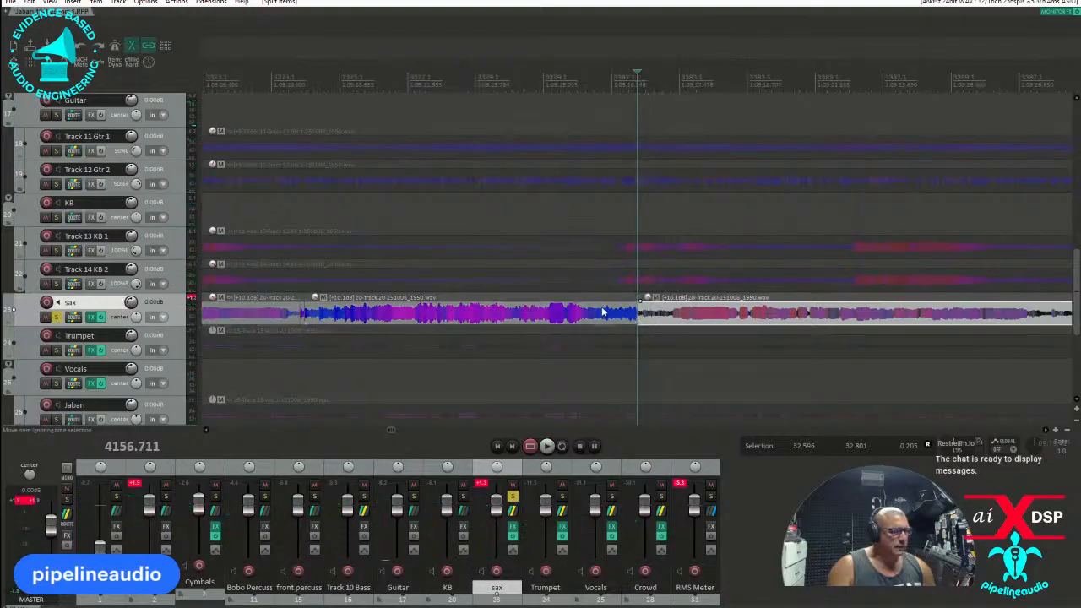
{"action": "left_click_drag", "start_coordinate": [639, 318], "coordinate": [669, 317]}
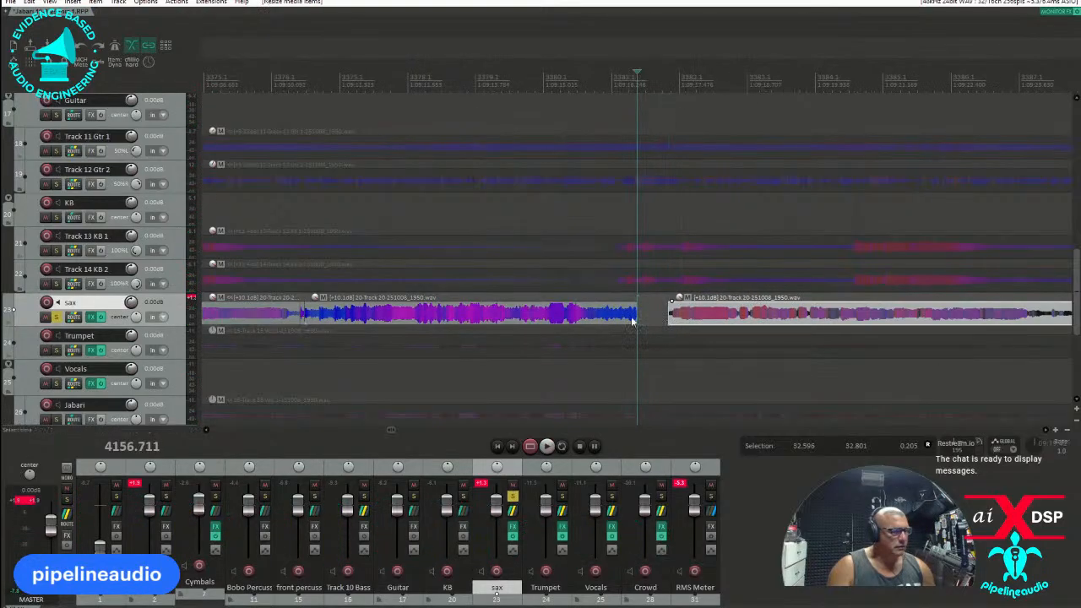
Lower the item volume of the loud sax passage, checking it in playback on the RMS Meter, and turn off the sax solo.
{"action": "left_click_drag", "start_coordinate": [569, 302], "coordinate": [573, 329]}
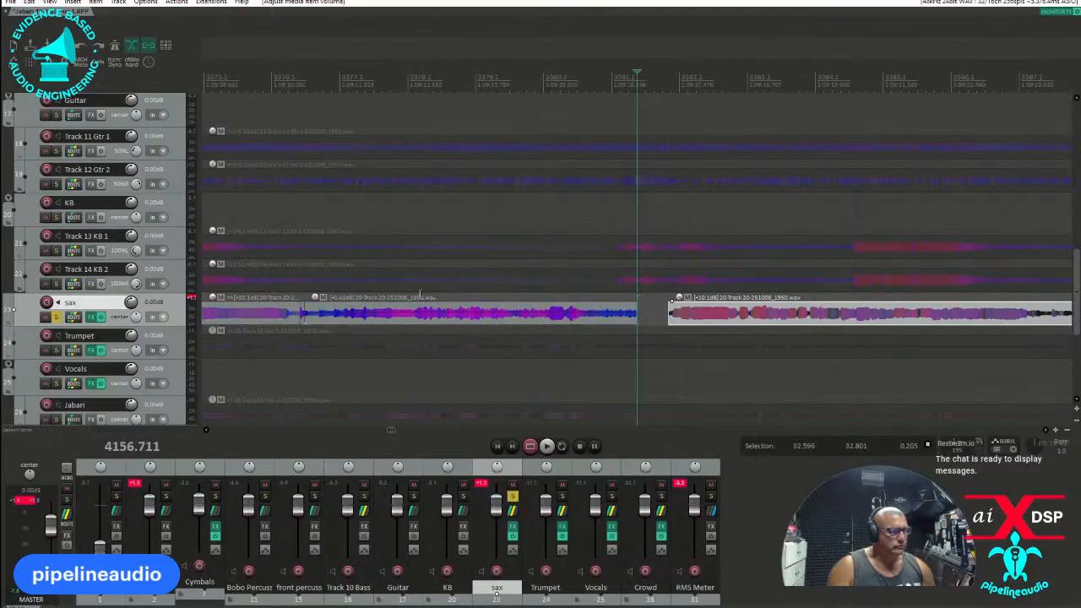
{"action": "left_click", "coordinate": [415, 297]}
{"action": "key", "text": "space"}
{"action": "left_click", "coordinate": [680, 486]}
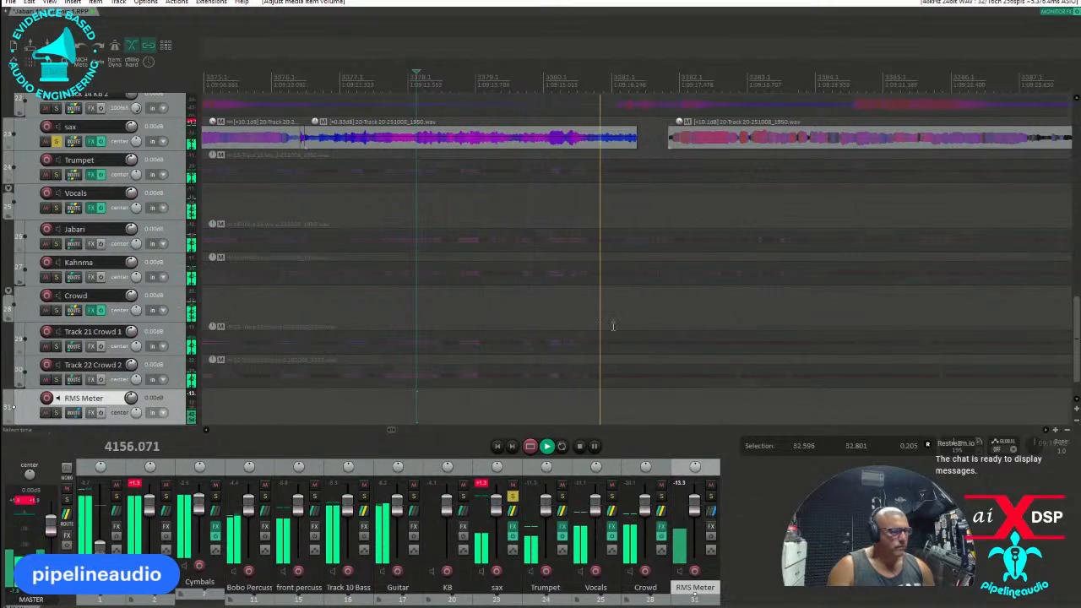
{"action": "key", "text": "space"}
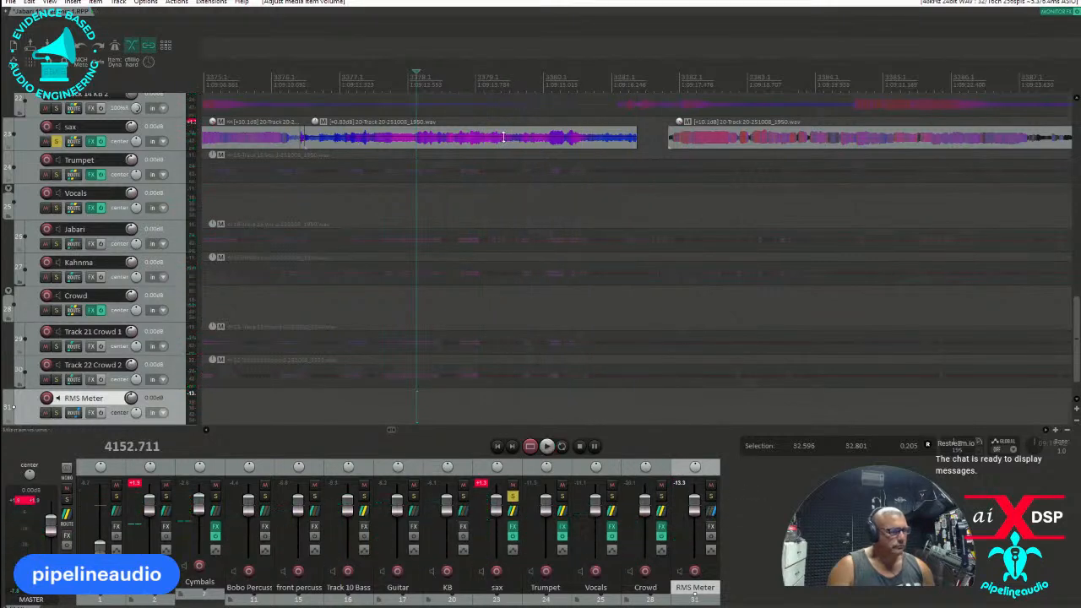
{"action": "left_click_drag", "start_coordinate": [502, 137], "coordinate": [503, 141]}
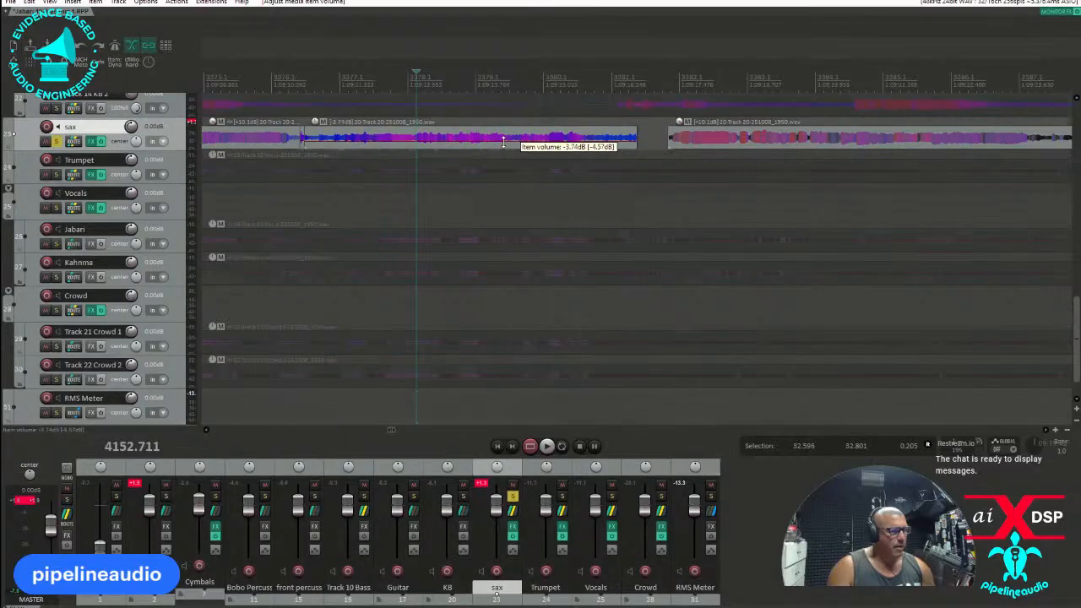
{"action": "left_click", "coordinate": [56, 141]}
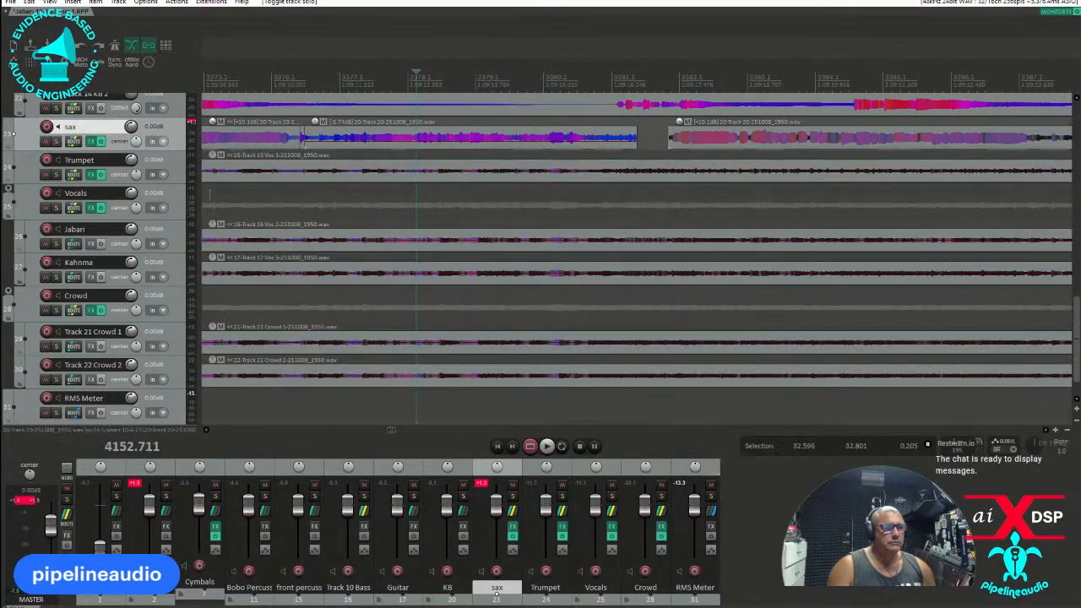
Solo the Trumpet track and listen to it from about positions 4062 and 4077.
{"action": "left_click", "coordinate": [59, 176]}
{"action": "scroll", "coordinate": [629, 189], "scroll_direction": "down", "scroll_amount": 3}
{"action": "scroll", "coordinate": [629, 189], "scroll_direction": "down", "scroll_amount": 3}
{"action": "left_click", "coordinate": [580, 191]}
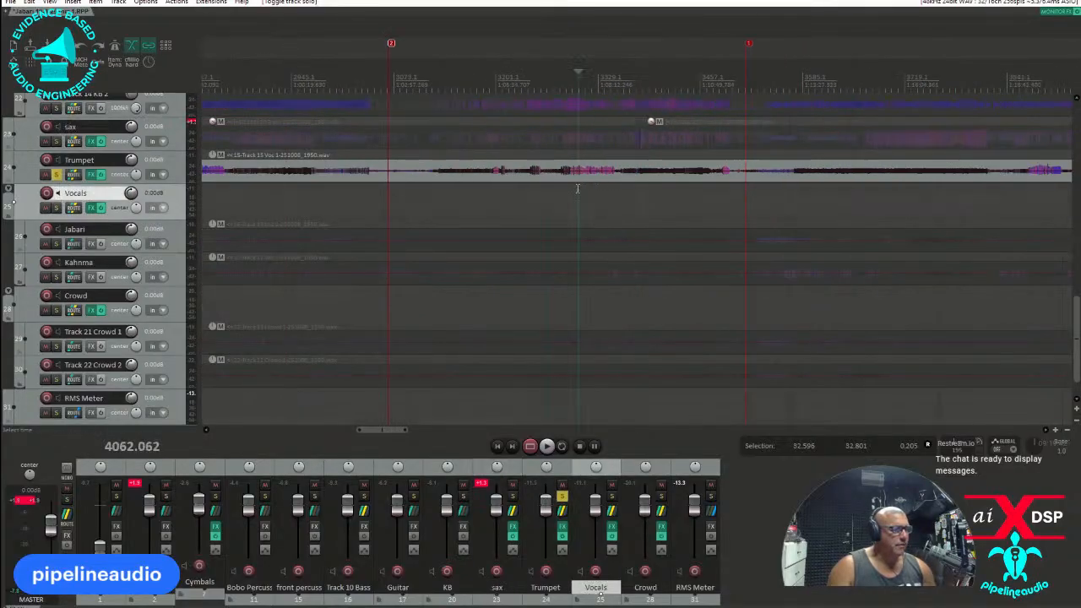
{"action": "key", "text": "space"}
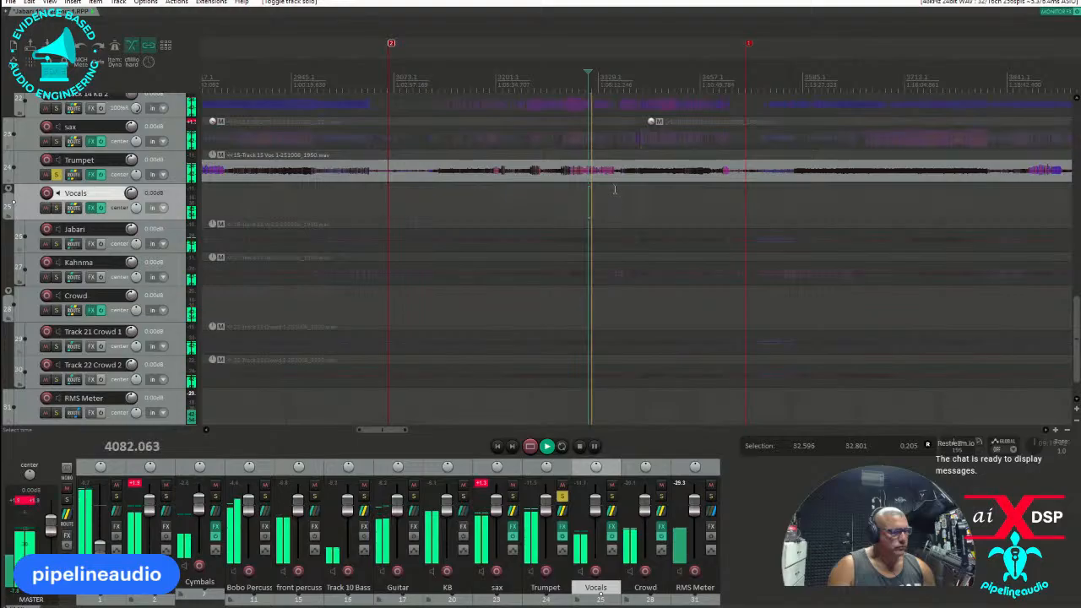
{"action": "key", "text": "space"}
Raise the Trumpet item volume to about 10 dB and turn off the Trumpet solo.
{"action": "left_click", "coordinate": [596, 157]}
{"action": "left_click_drag", "start_coordinate": [596, 157], "coordinate": [598, 145]}
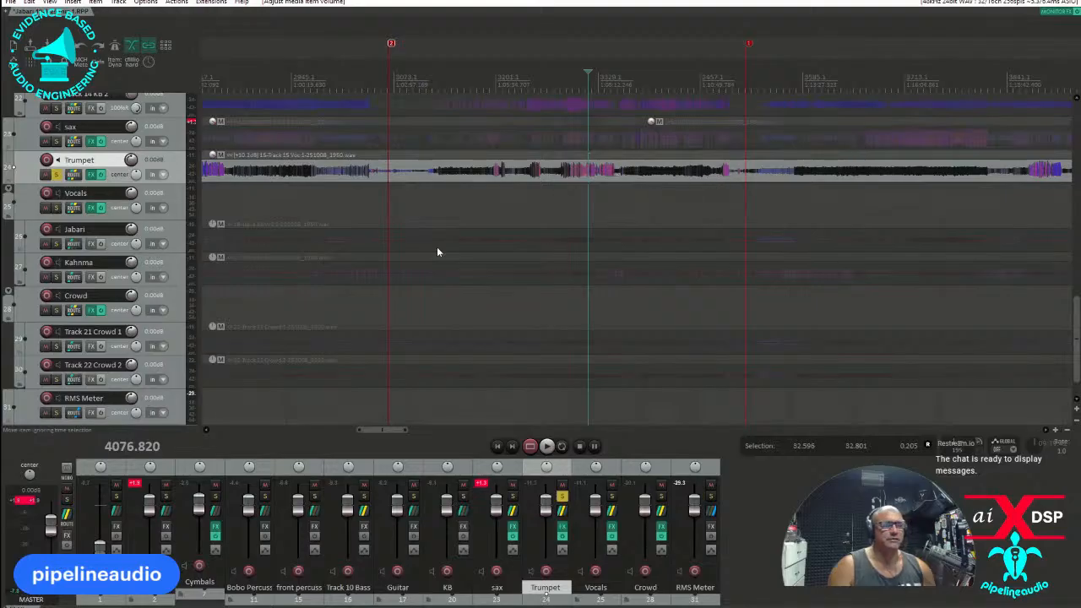
{"action": "left_click", "coordinate": [55, 175]}
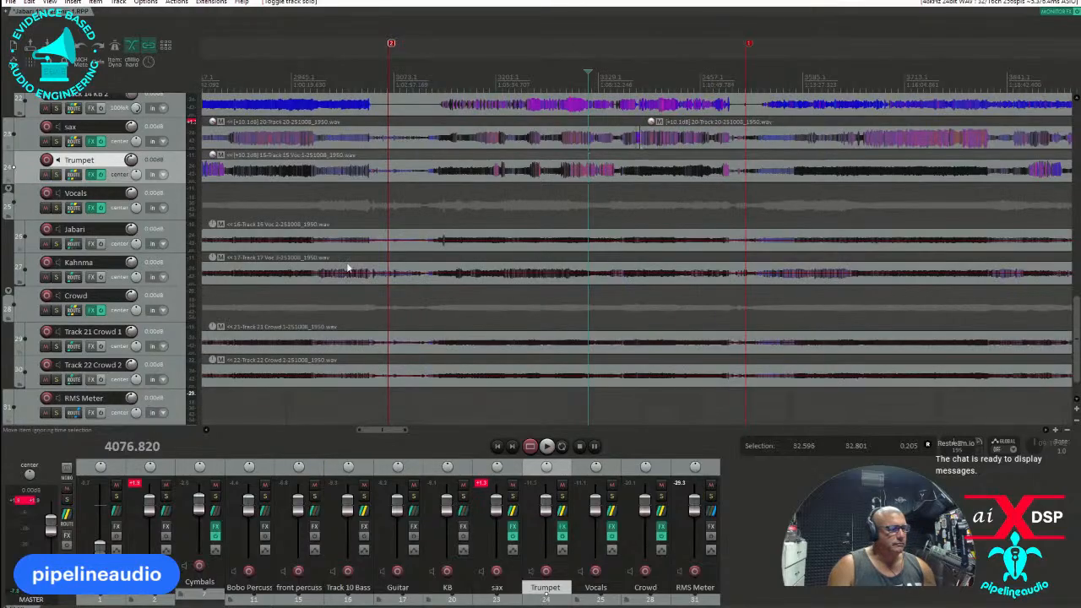
Solo the first vocal track, holding the Track 16 Voc 2 item, and listen to it around position 3850.
{"action": "left_click", "coordinate": [56, 244]}
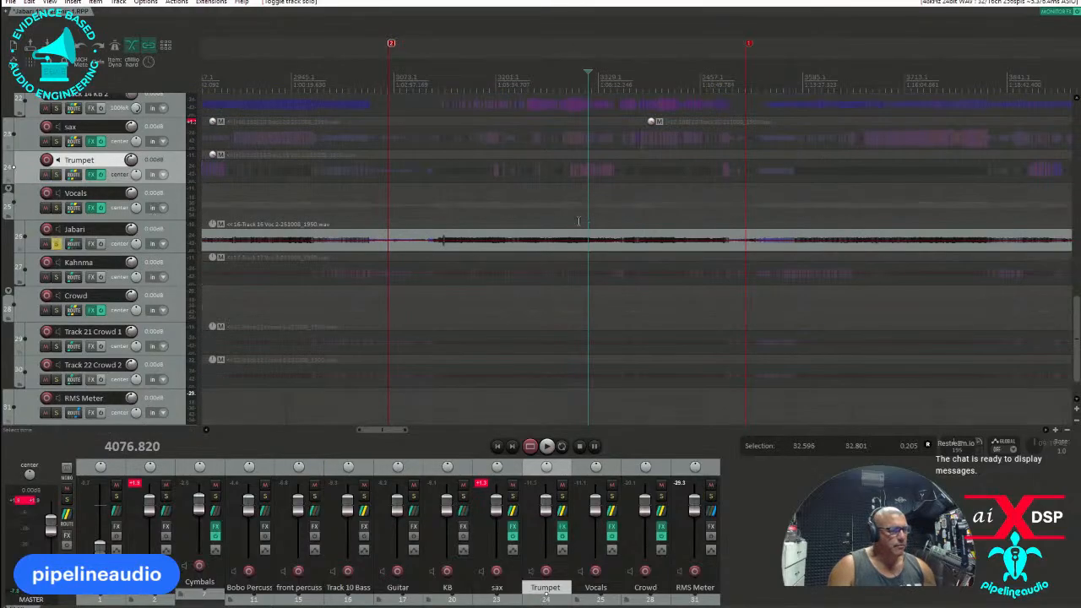
{"action": "left_click", "coordinate": [439, 224]}
{"action": "key", "text": "space"}
{"action": "scroll", "coordinate": [447, 230], "scroll_direction": "up", "scroll_amount": 3}
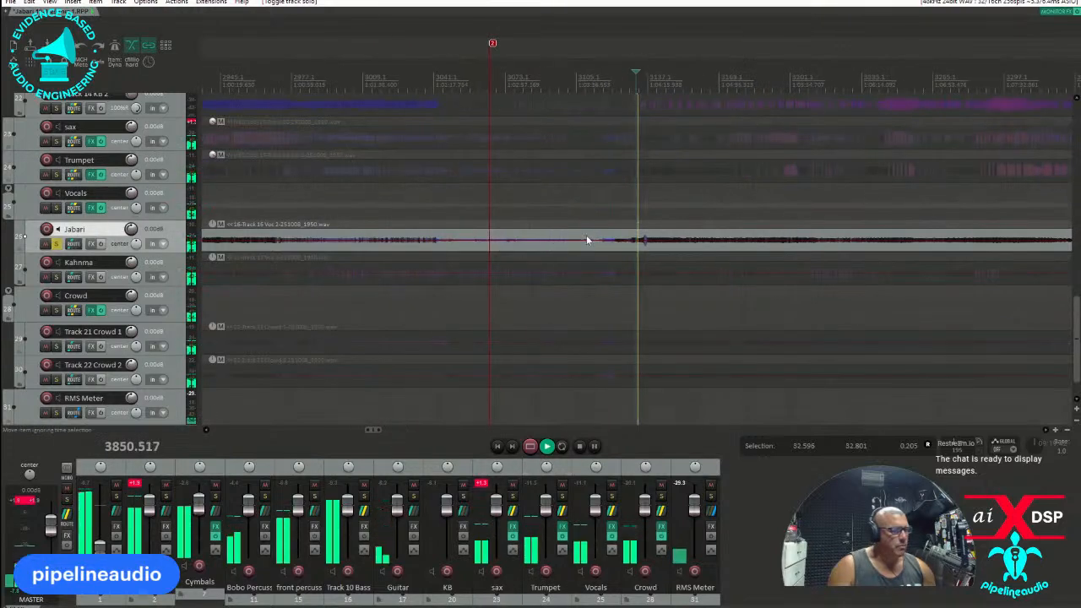
{"action": "scroll", "coordinate": [652, 240], "scroll_direction": "up", "scroll_amount": 2}
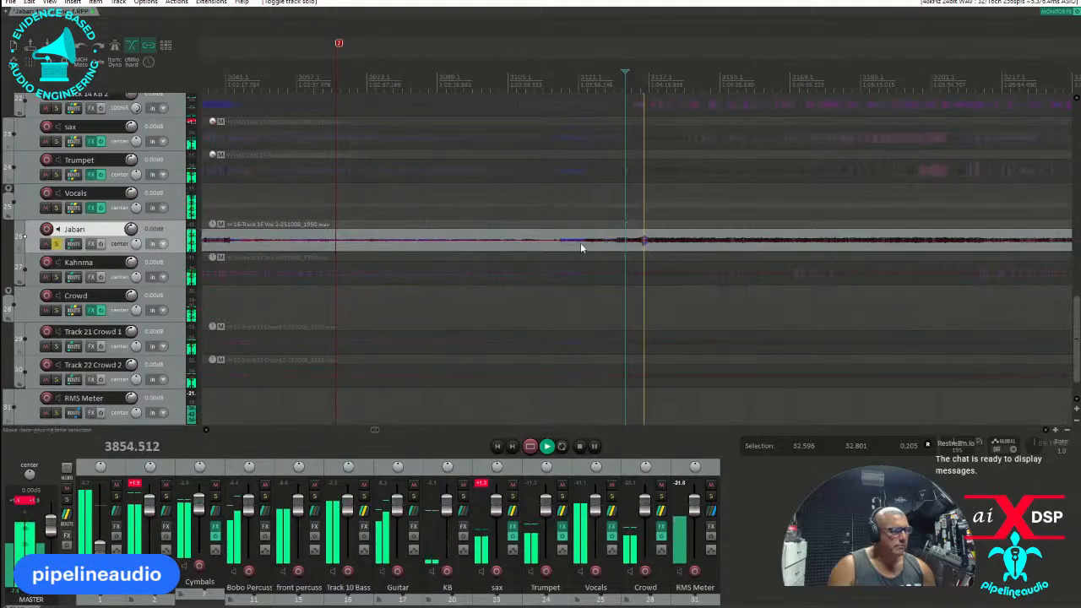
{"action": "scroll", "coordinate": [515, 244], "scroll_direction": "down", "scroll_amount": 3}
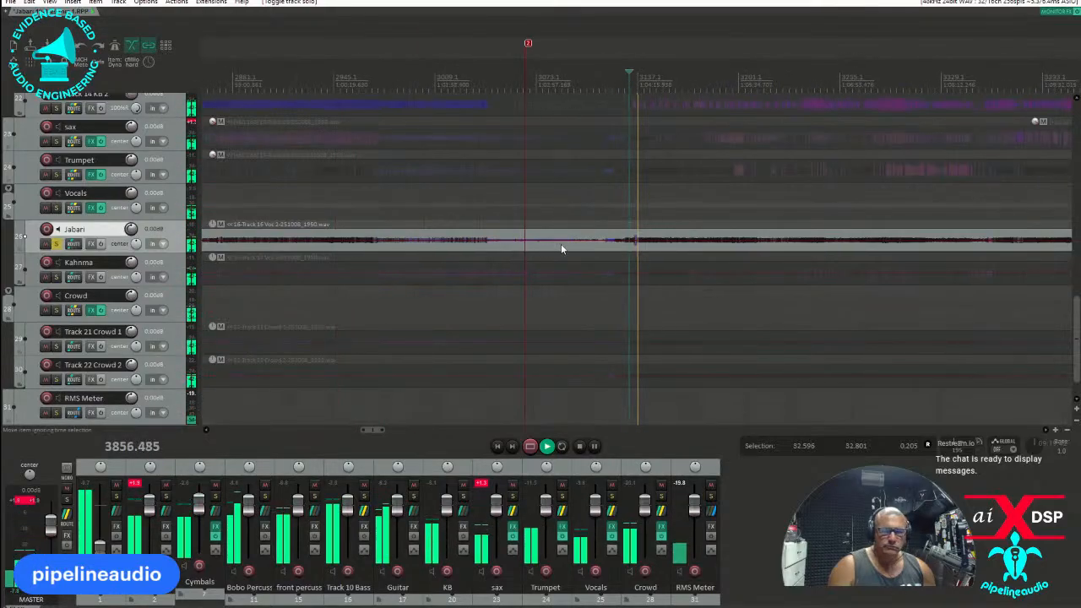
Audition the quiet stretch around marker 2, split the Track 16 Voc 2 item before it, and trim the following piece's start to about 3851.
{"action": "left_click", "coordinate": [511, 243]}
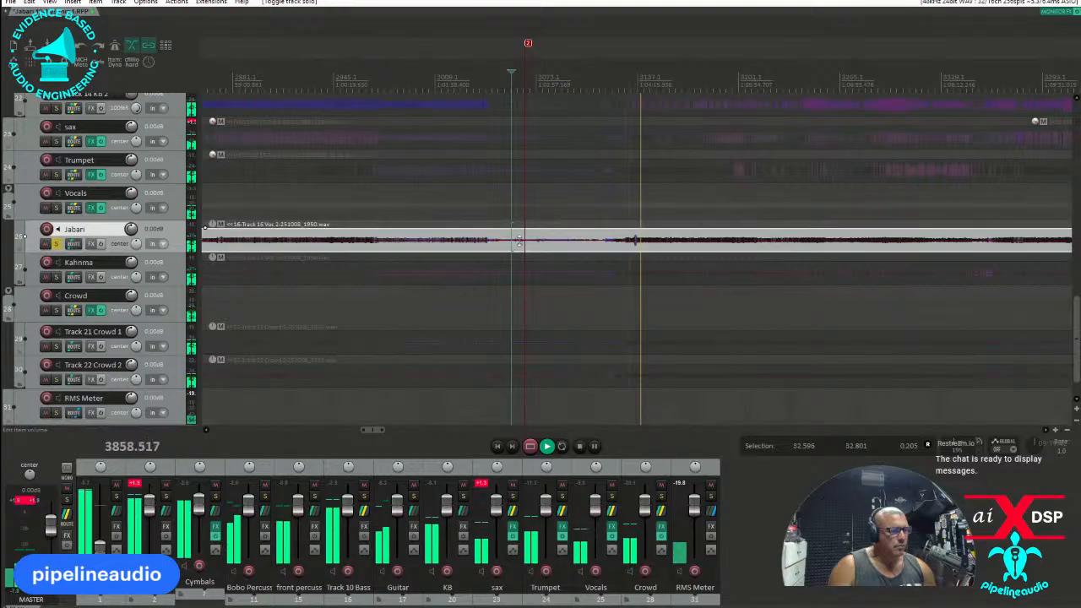
{"action": "left_click", "coordinate": [519, 233]}
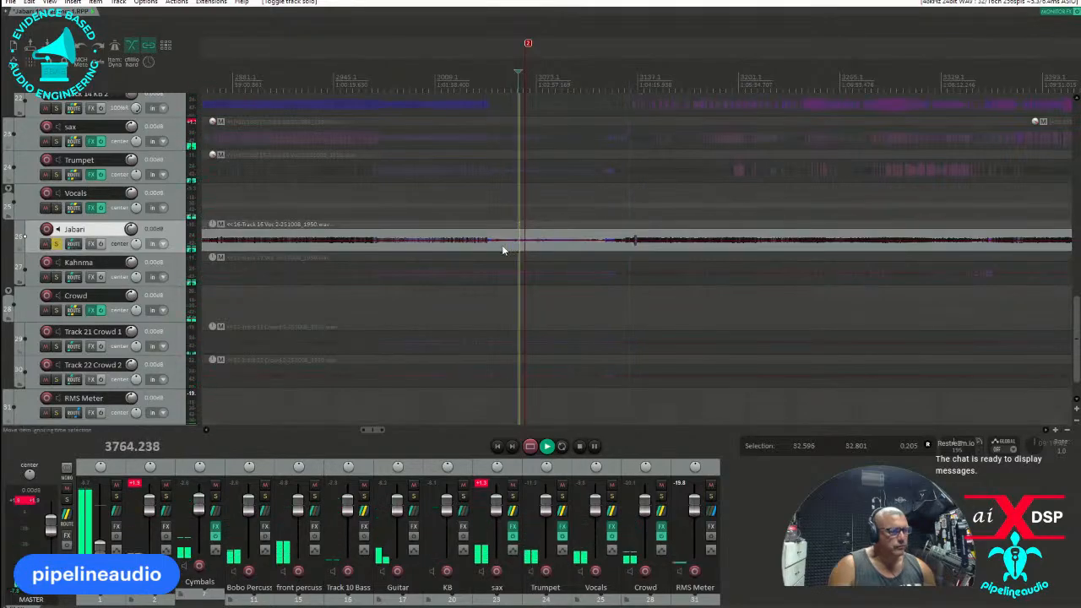
{"action": "left_click", "coordinate": [503, 251]}
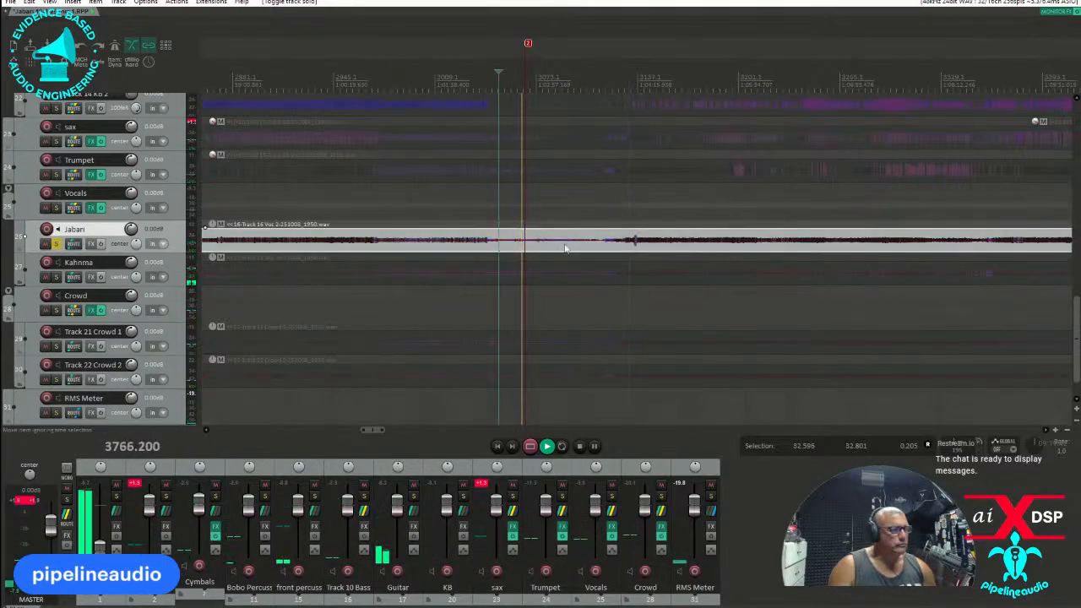
{"action": "key", "text": "s"}
{"action": "left_click_drag", "start_coordinate": [502, 242], "coordinate": [633, 255]}
Audition the remaining Track 16 Voc 2 piece and trim its start to about 3853, just before the short loud phrase.
{"action": "scroll", "coordinate": [635, 254], "scroll_direction": "down", "scroll_amount": 8}
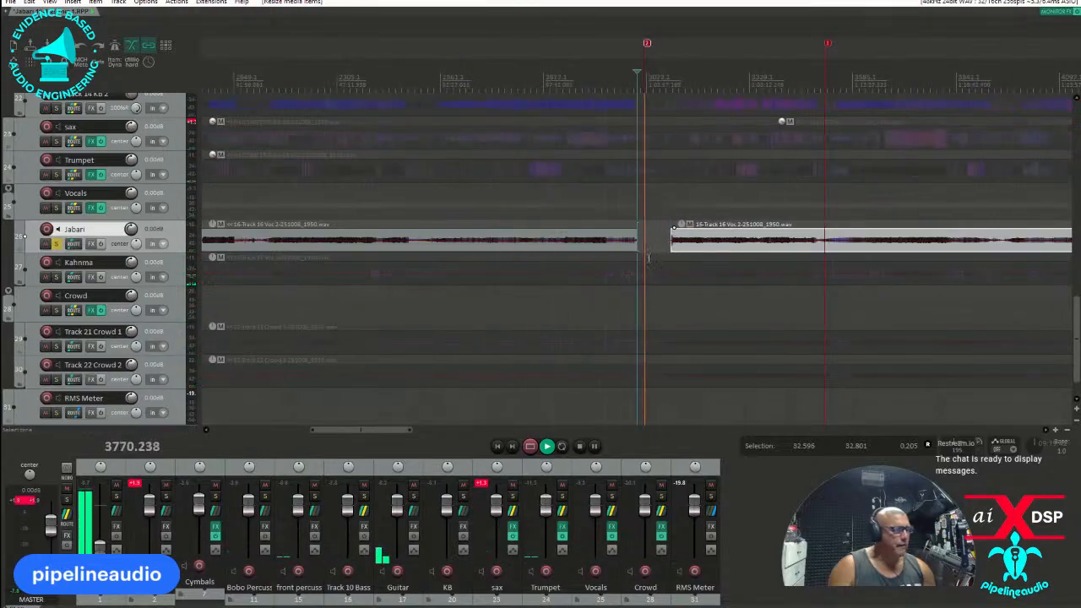
{"action": "scroll", "coordinate": [712, 248], "scroll_direction": "up", "scroll_amount": 8}
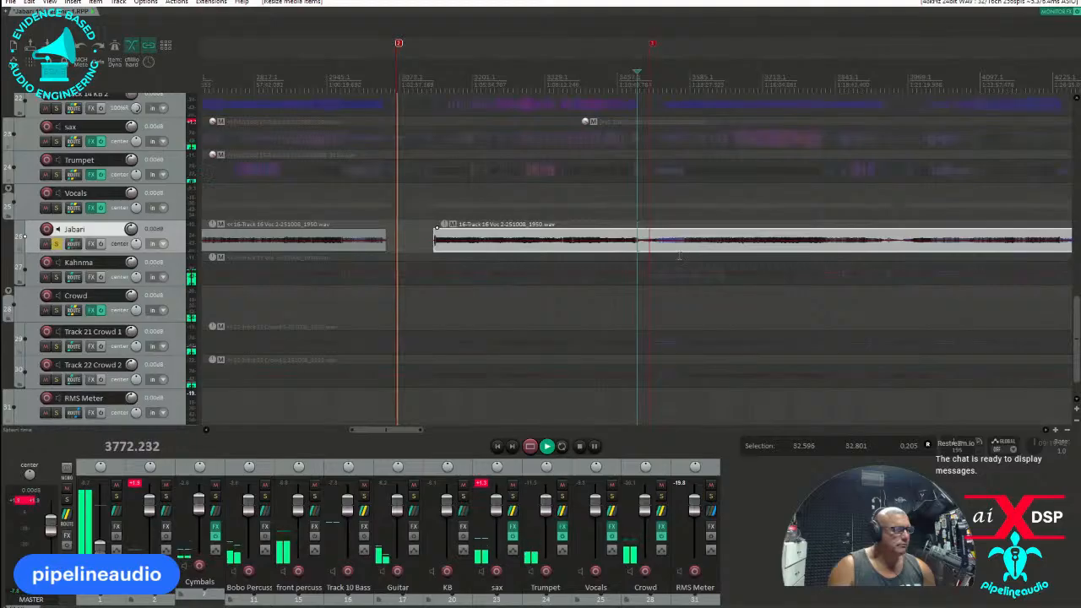
{"action": "scroll", "coordinate": [634, 232], "scroll_direction": "down", "scroll_amount": 3}
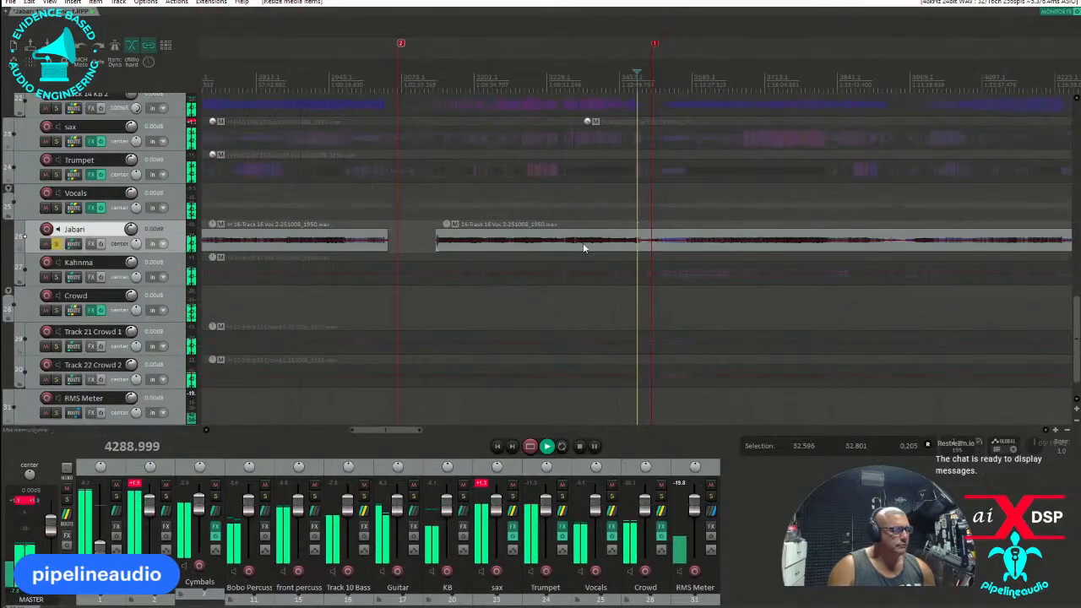
{"action": "left_click", "coordinate": [436, 220]}
{"action": "scroll", "coordinate": [437, 221], "scroll_direction": "up", "scroll_amount": 5}
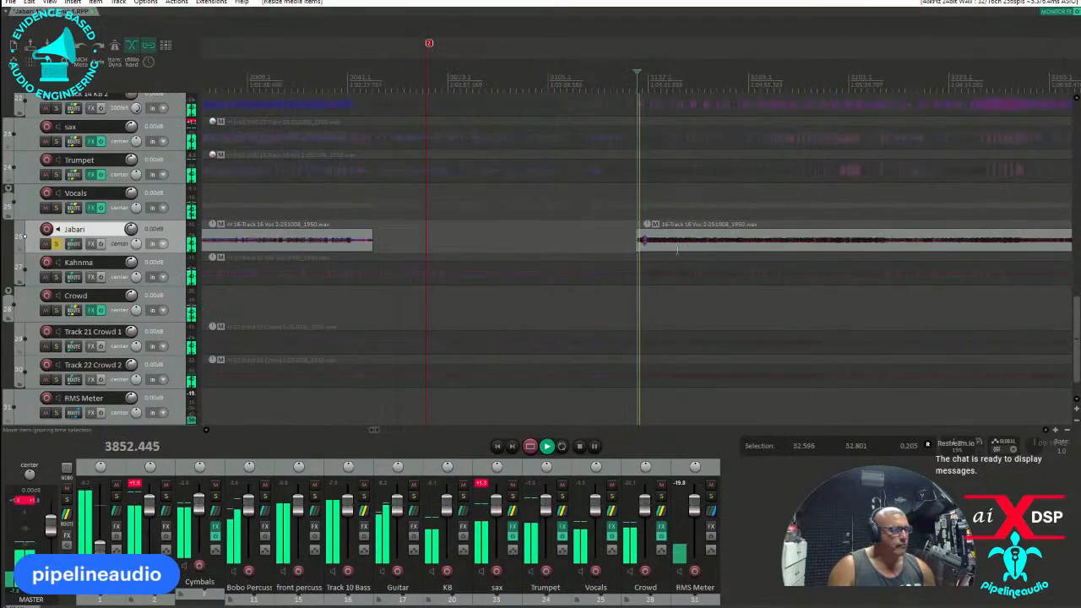
{"action": "scroll", "coordinate": [679, 252], "scroll_direction": "up", "scroll_amount": 4}
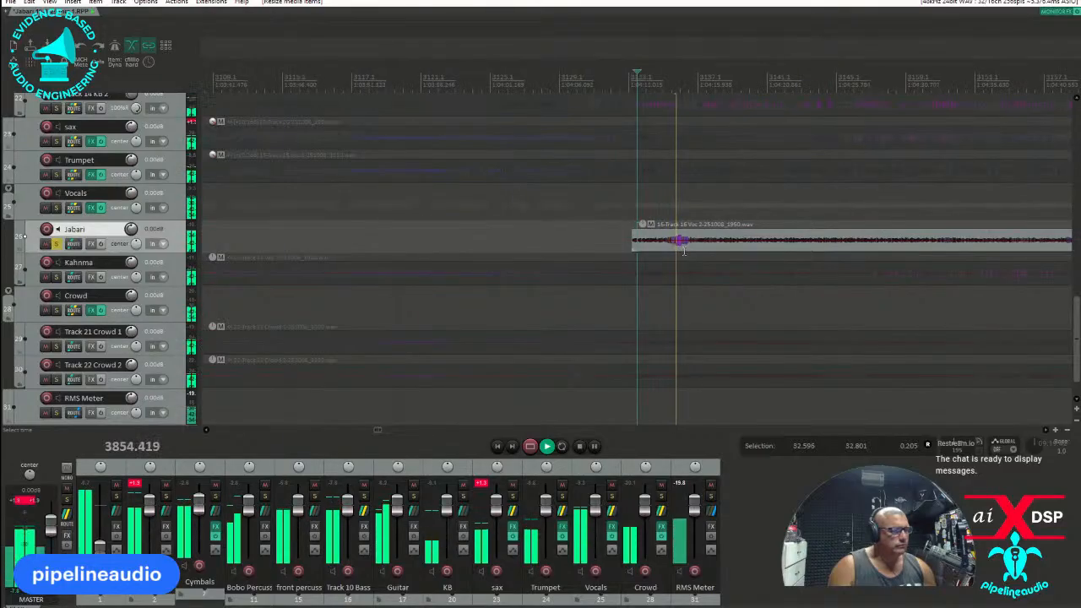
{"action": "key", "text": "space"}
{"action": "key", "text": "space"}
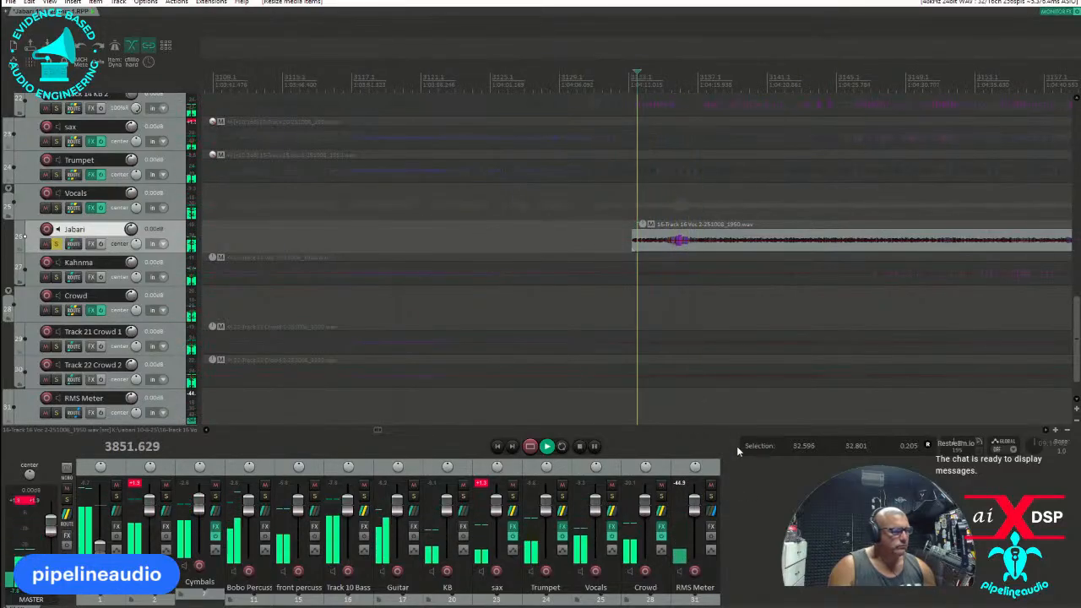
{"action": "left_click_drag", "start_coordinate": [632, 245], "coordinate": [657, 246]}
{"action": "left_click", "coordinate": [653, 246]}
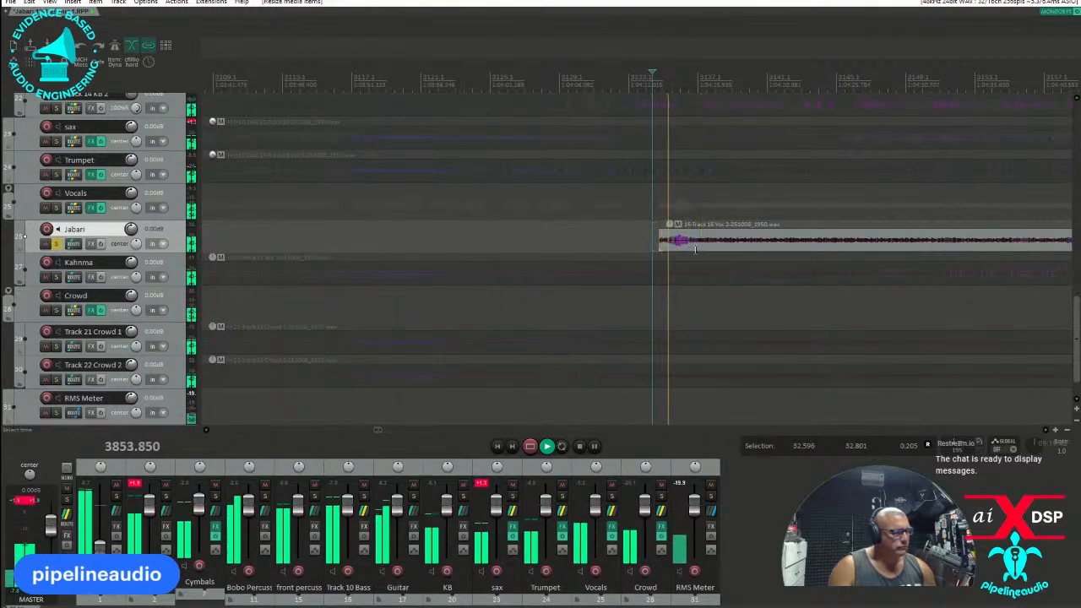
Split the Track 16 Voc 2 item right after the short loud phrase at position 3855.425 and raise that phrase's volume.
{"action": "key", "text": "space"}
{"action": "left_click", "coordinate": [690, 244]}
{"action": "key", "text": "s"}
{"action": "left_click_drag", "start_coordinate": [680, 243], "coordinate": [679, 240]}
Split the Track 16 Voc 2 item shortly after marker 1 and delete the section between the short phrase and that split.
{"action": "scroll", "coordinate": [730, 250], "scroll_direction": "down", "scroll_amount": 8}
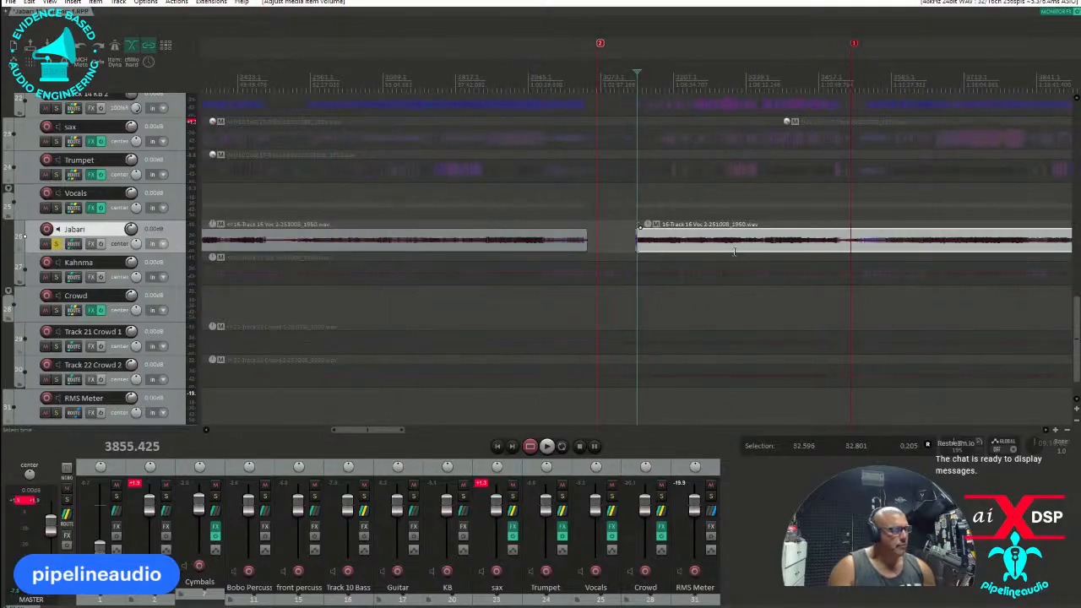
{"action": "left_click", "coordinate": [870, 251]}
{"action": "key", "text": "s"}
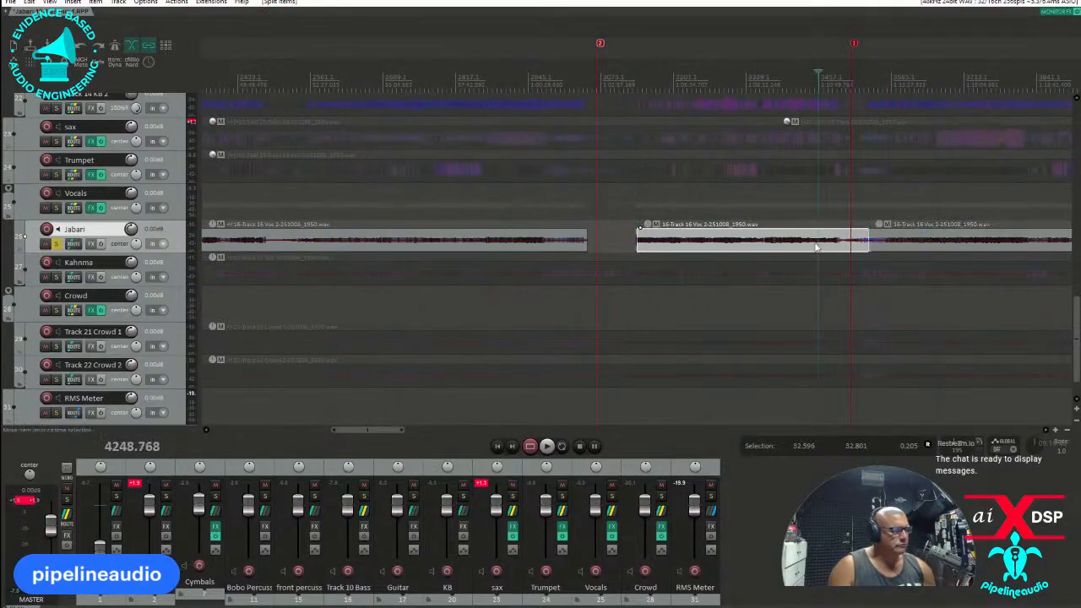
{"action": "key", "text": "Delete"}
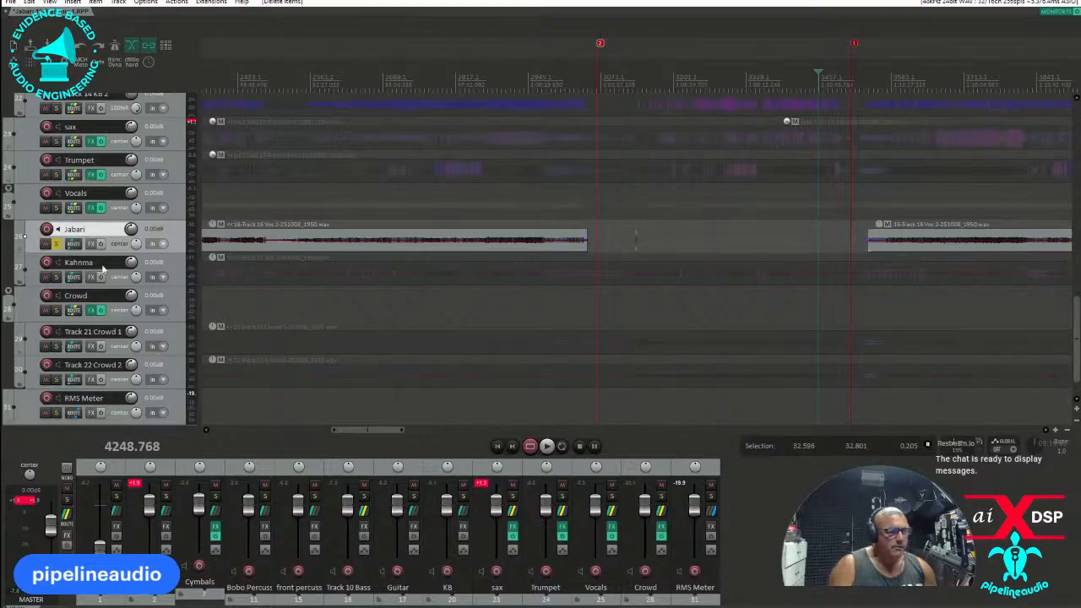
Solo the Track 17 Voc 3 track in place of the Track 16 Voc 2 track and audition it from about 3967, between the two markers.
{"action": "left_click", "coordinate": [56, 276]}
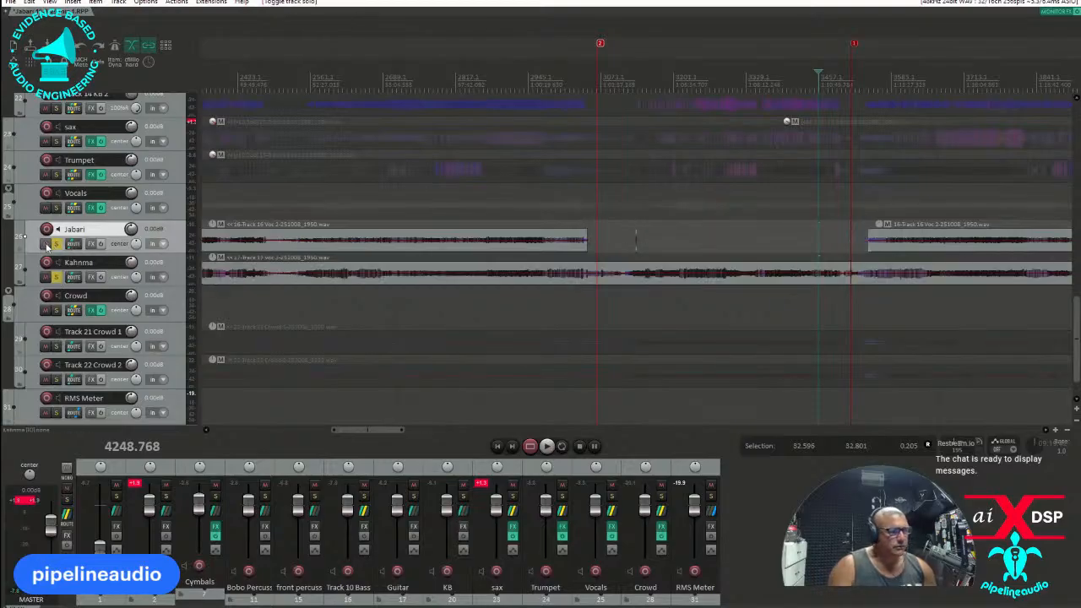
{"action": "left_click", "coordinate": [55, 244]}
{"action": "left_click", "coordinate": [687, 254]}
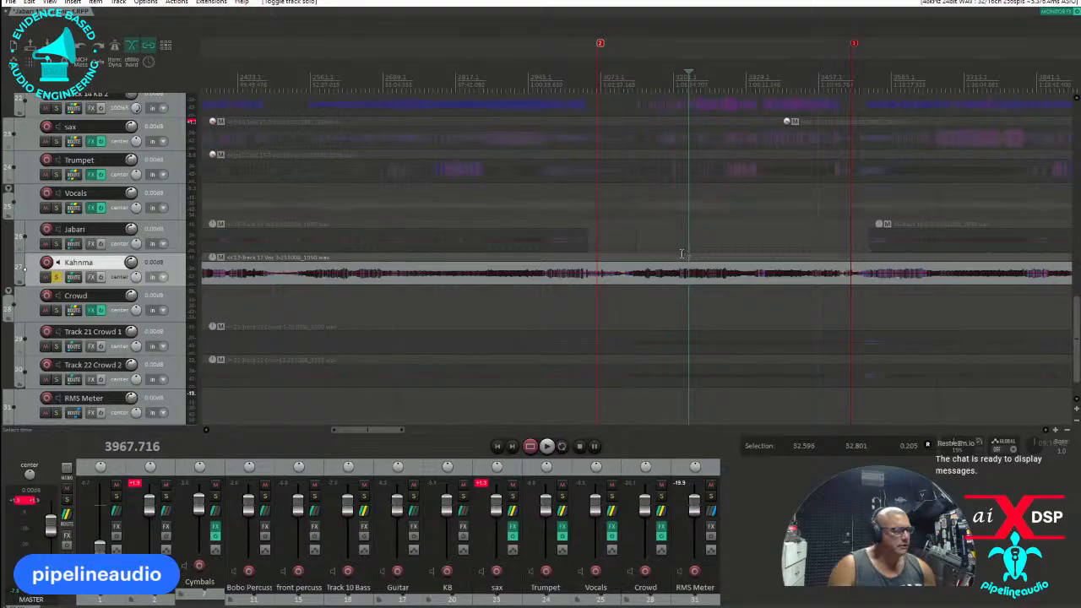
{"action": "key", "text": "space"}
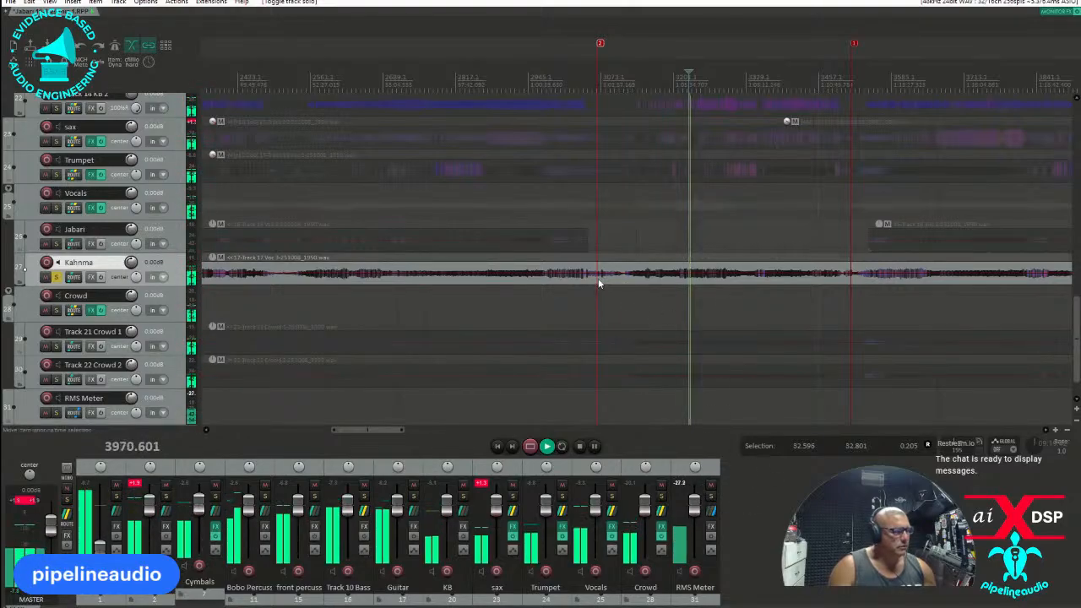
Split the Track 17 Voc 3 item before marker 2 and shortly after marker 1, and raise the middle piece's volume by 6.02 dB.
{"action": "left_click", "coordinate": [546, 281]}
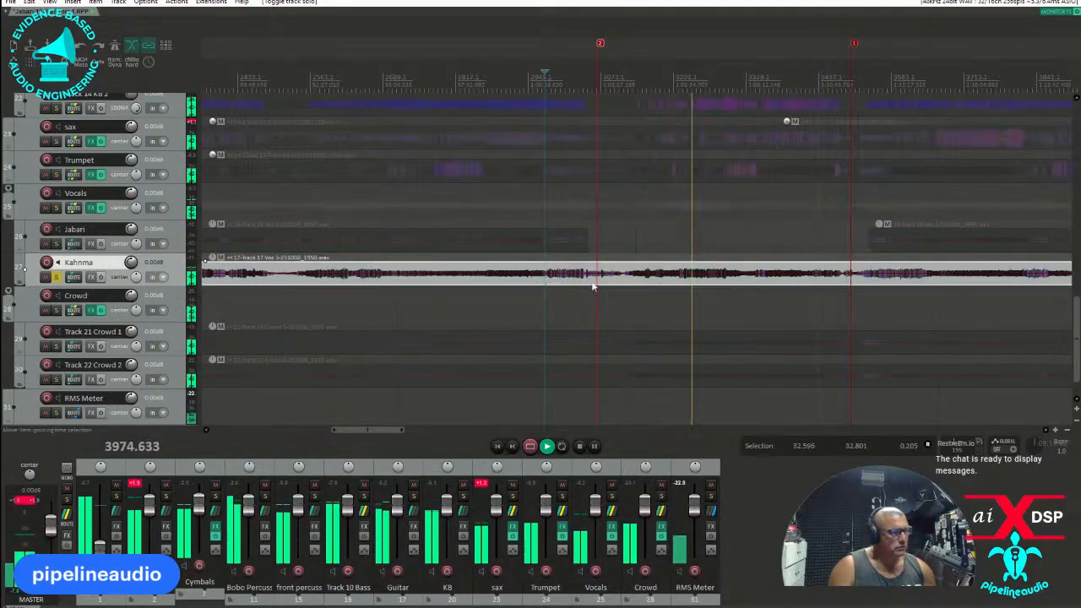
{"action": "key", "text": "s"}
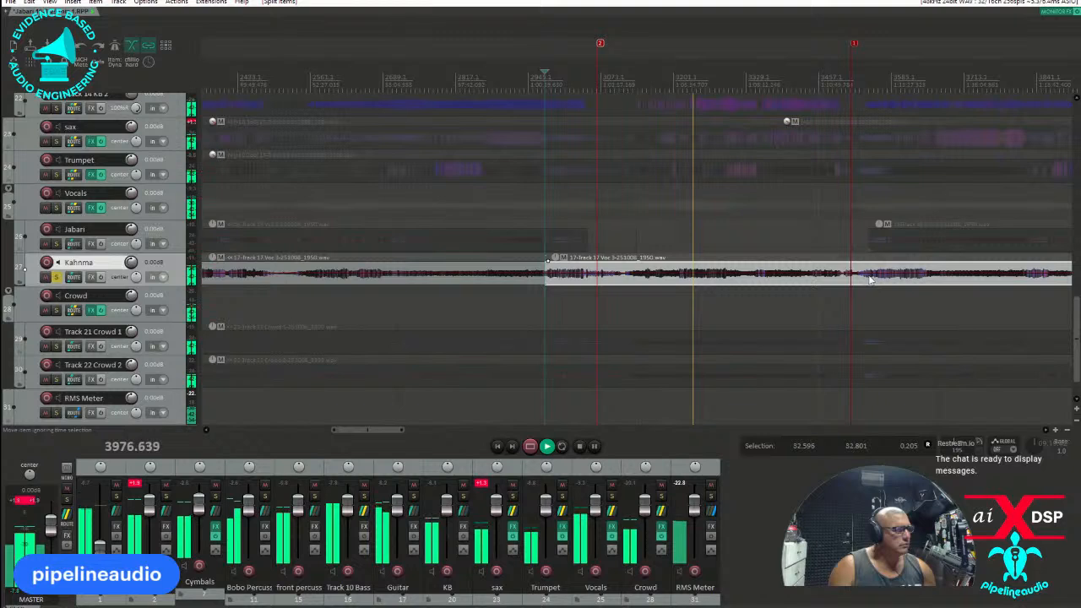
{"action": "left_click", "coordinate": [870, 279]}
{"action": "key", "text": "s"}
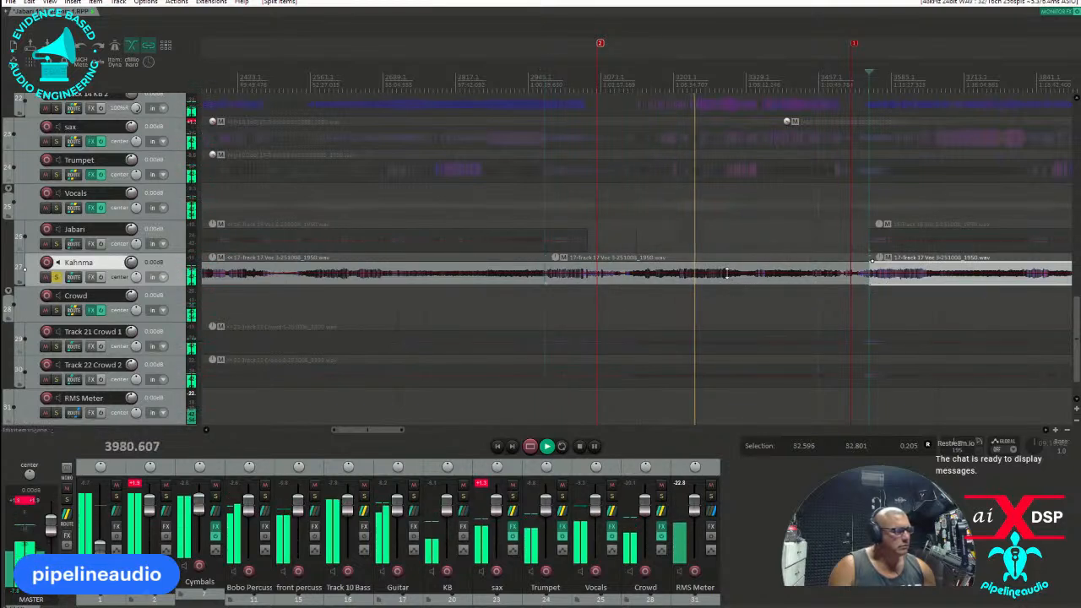
{"action": "left_click_drag", "start_coordinate": [726, 262], "coordinate": [728, 261]}
Audition the raised Track 17 Voc 3 piece from its start at about 3674 and around marker 2, and clear the track's solo.
{"action": "left_click", "coordinate": [552, 299]}
{"action": "key", "text": "space"}
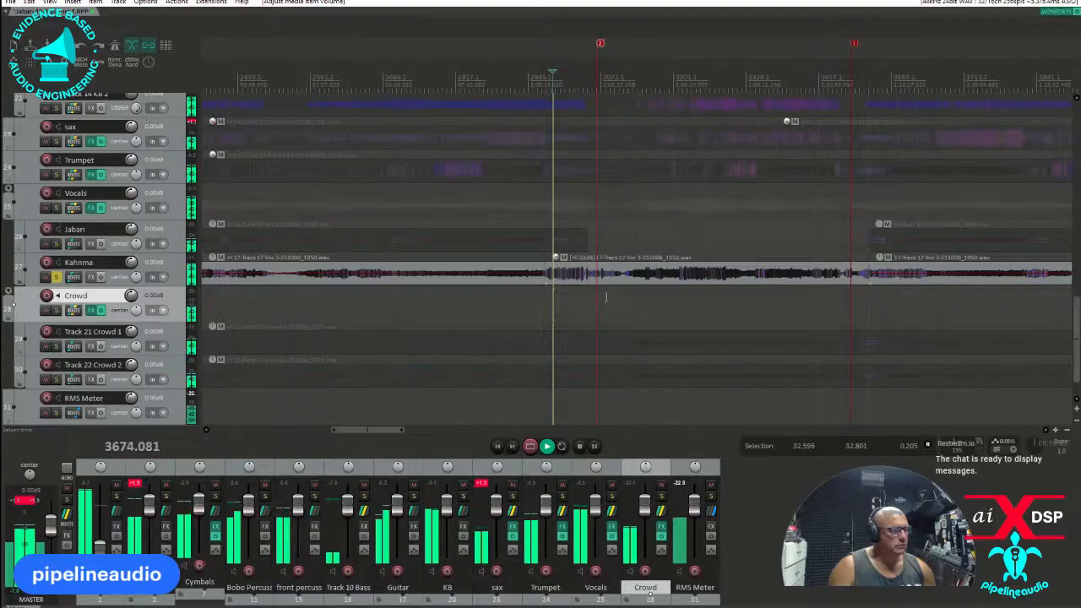
{"action": "scroll", "coordinate": [617, 300], "scroll_direction": "up", "scroll_amount": 5}
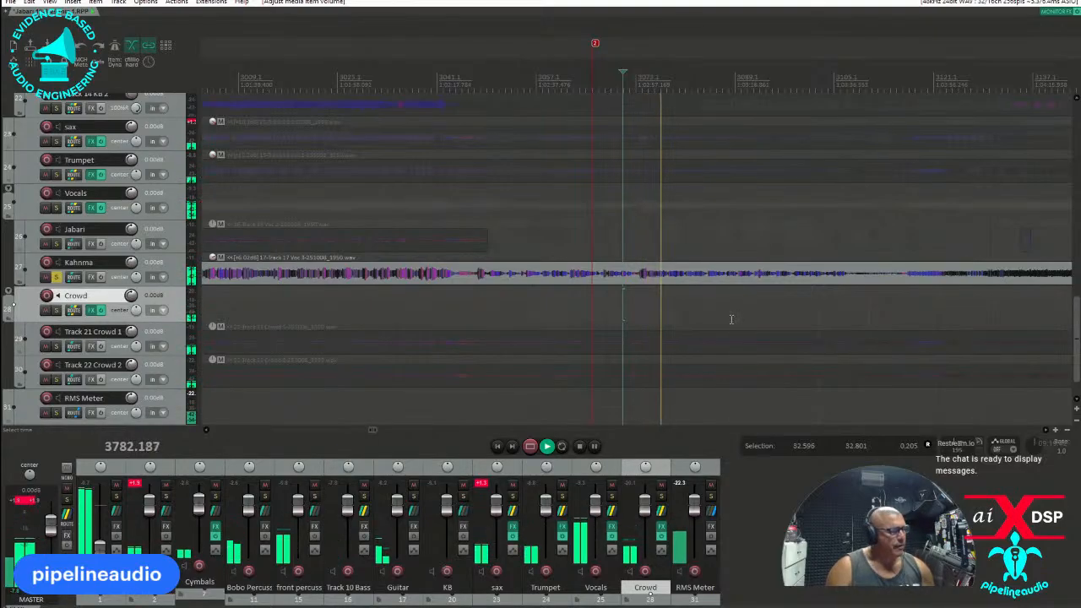
{"action": "scroll", "coordinate": [733, 324], "scroll_direction": "down", "scroll_amount": 4}
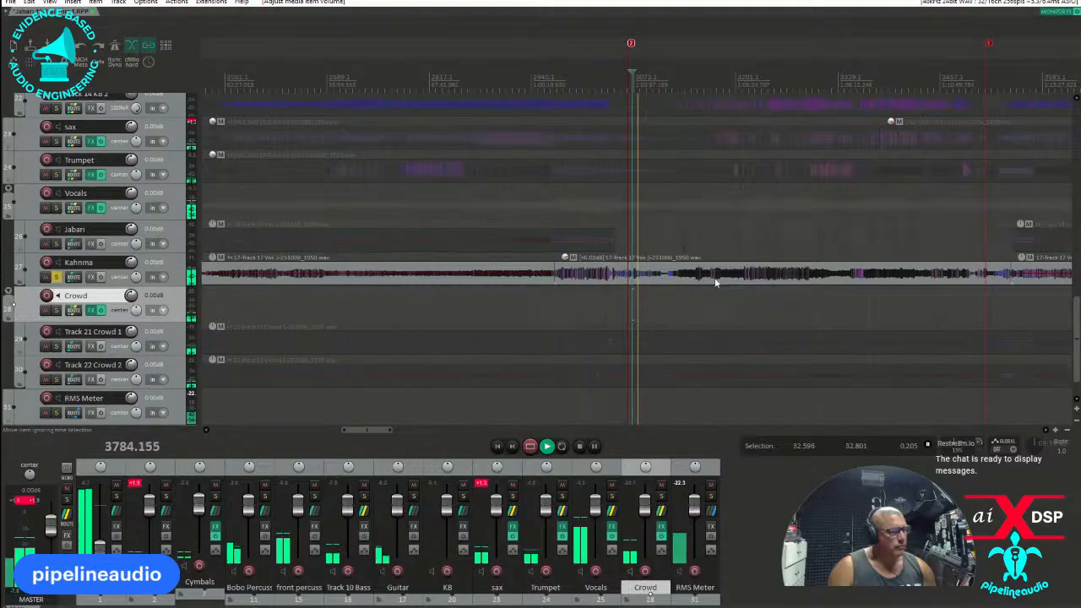
{"action": "key", "text": "space"}
{"action": "left_click", "coordinate": [56, 276]}
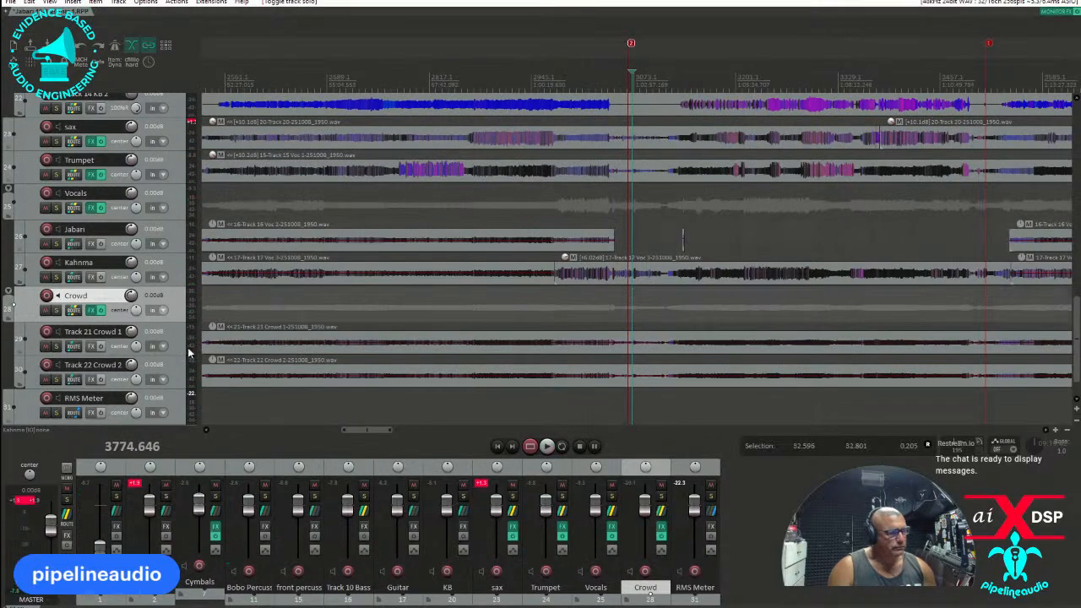
Solo Track 21 Crowd 1, audition it between the markers, and raise the volume of both crowd items together by about 16 dB.
{"action": "left_click", "coordinate": [56, 346]}
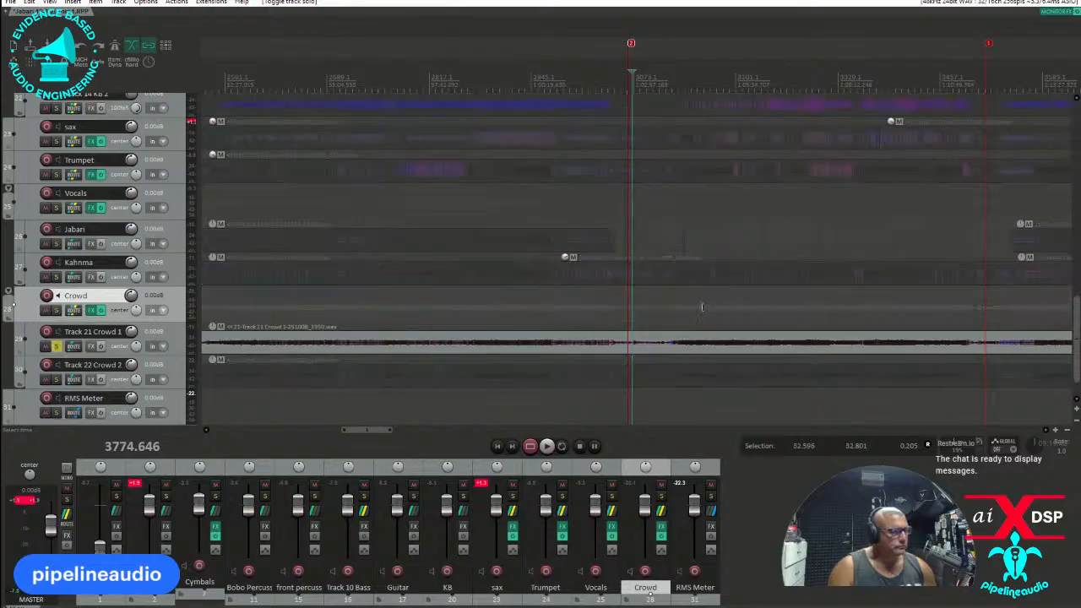
{"action": "left_click", "coordinate": [723, 324]}
{"action": "key", "text": "space"}
{"action": "left_click", "coordinate": [758, 316]}
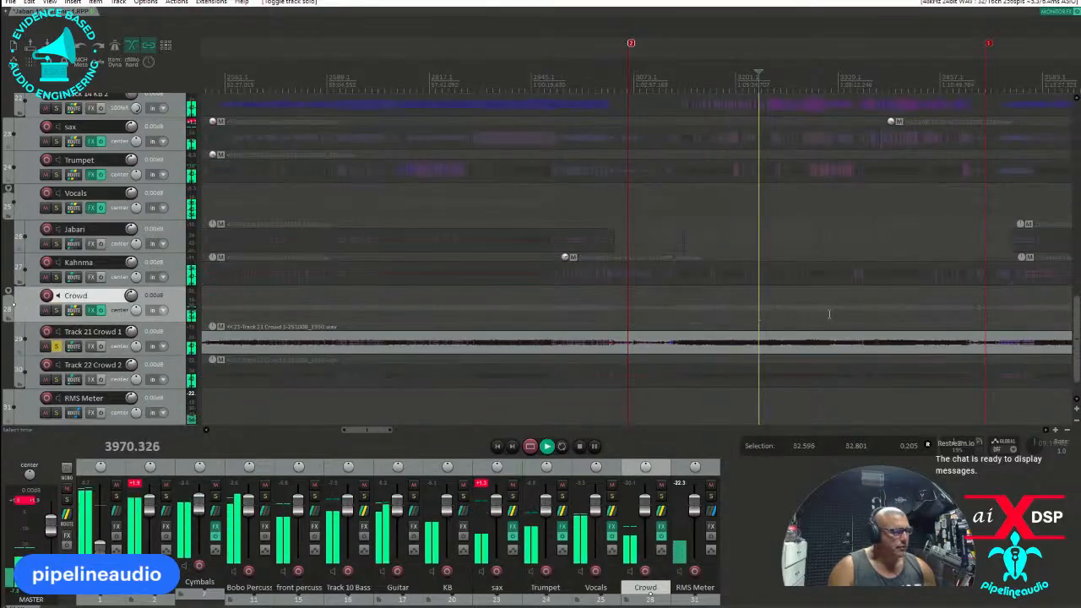
{"action": "left_click", "coordinate": [779, 313]}
{"action": "left_click", "coordinate": [805, 317]}
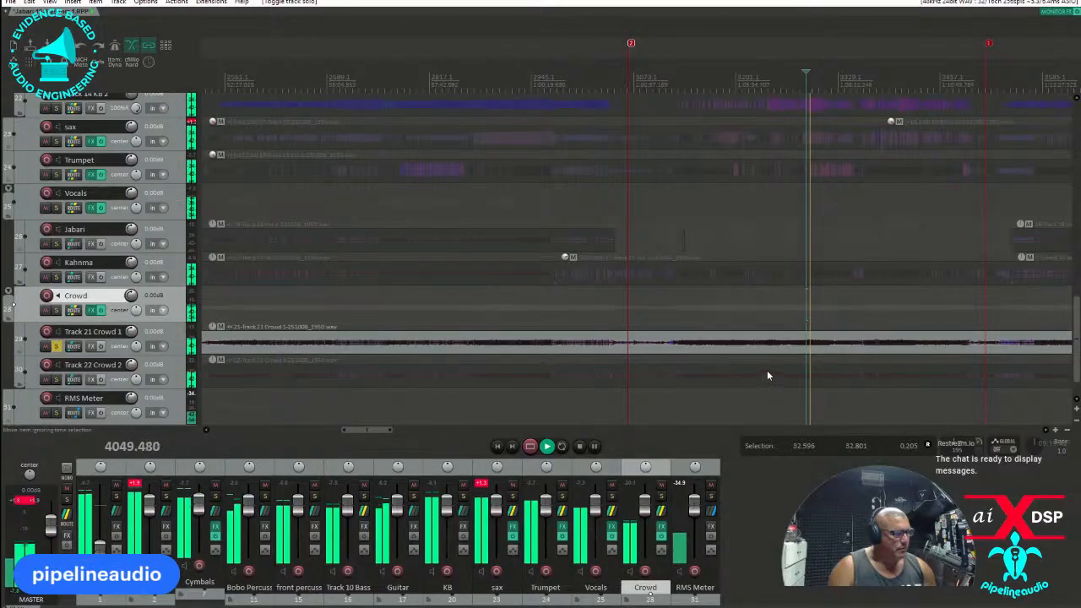
{"action": "key", "text": "space"}
{"action": "left_click_drag", "start_coordinate": [765, 353], "coordinate": [839, 407]}
{"action": "left_click_drag", "start_coordinate": [797, 377], "coordinate": [797, 315]}
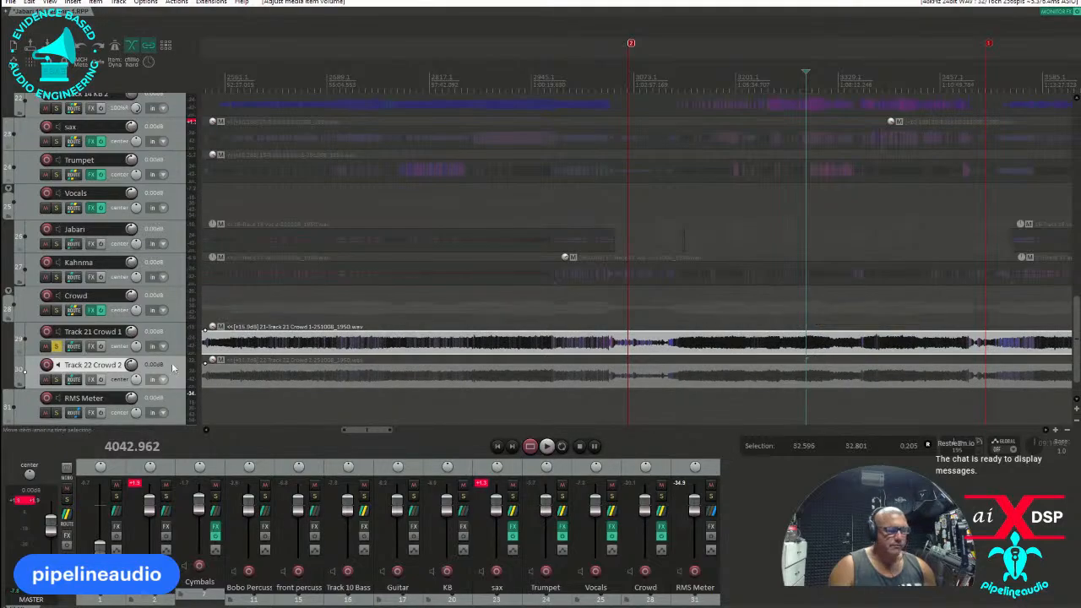
Add the VST3 IC Intuition Compressor to the master track and load the user preset "pipelineaudio - mix bus g 4 to 1".
{"action": "left_click", "coordinate": [66, 537]}
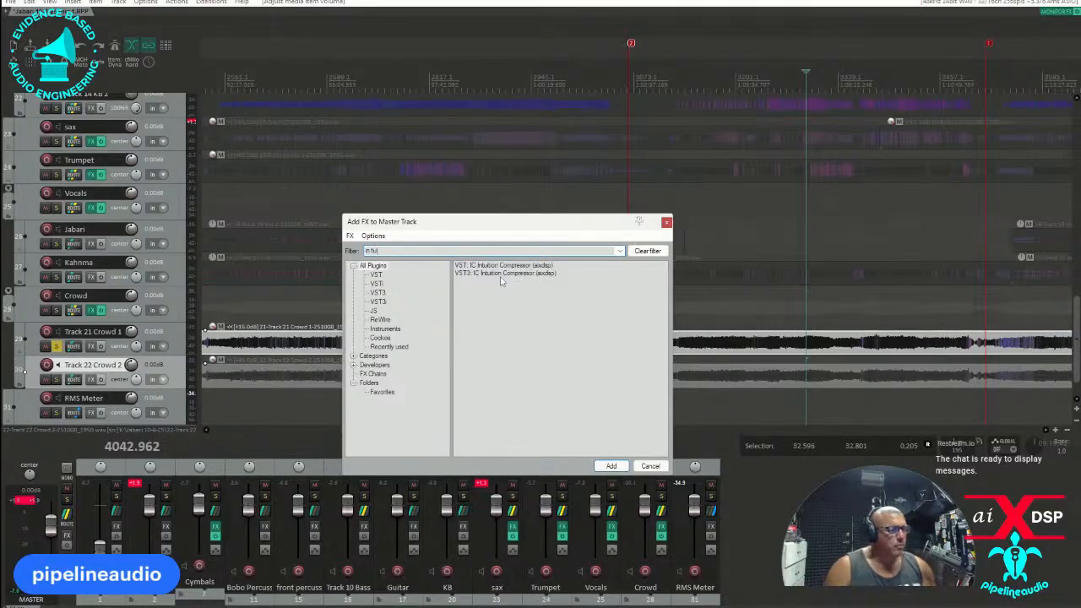
{"action": "double_click", "coordinate": [500, 274]}
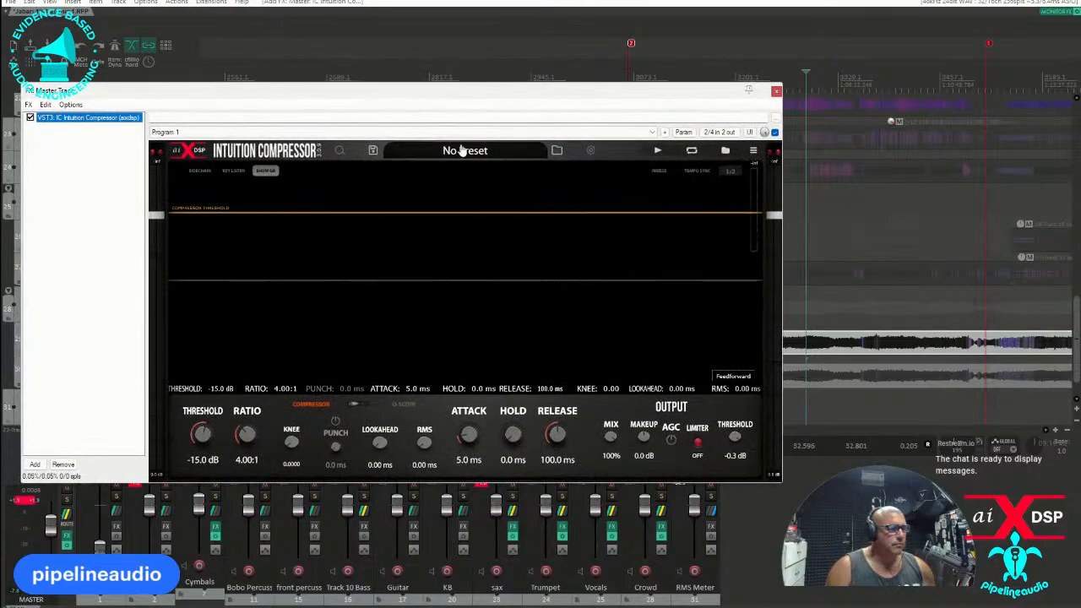
{"action": "left_click", "coordinate": [464, 150]}
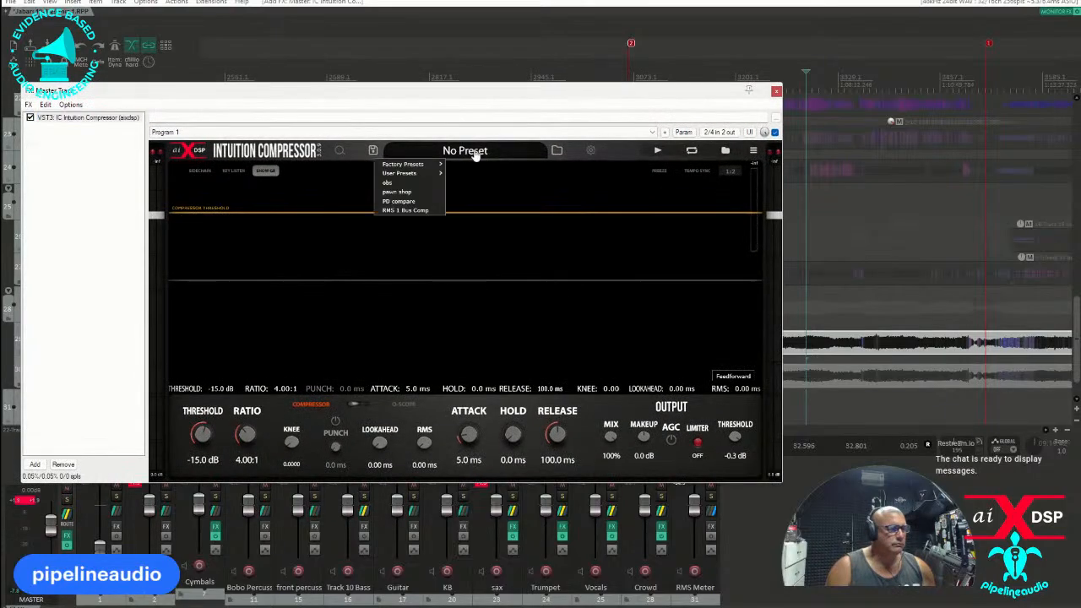
{"action": "mouse_move", "coordinate": [406, 175]}
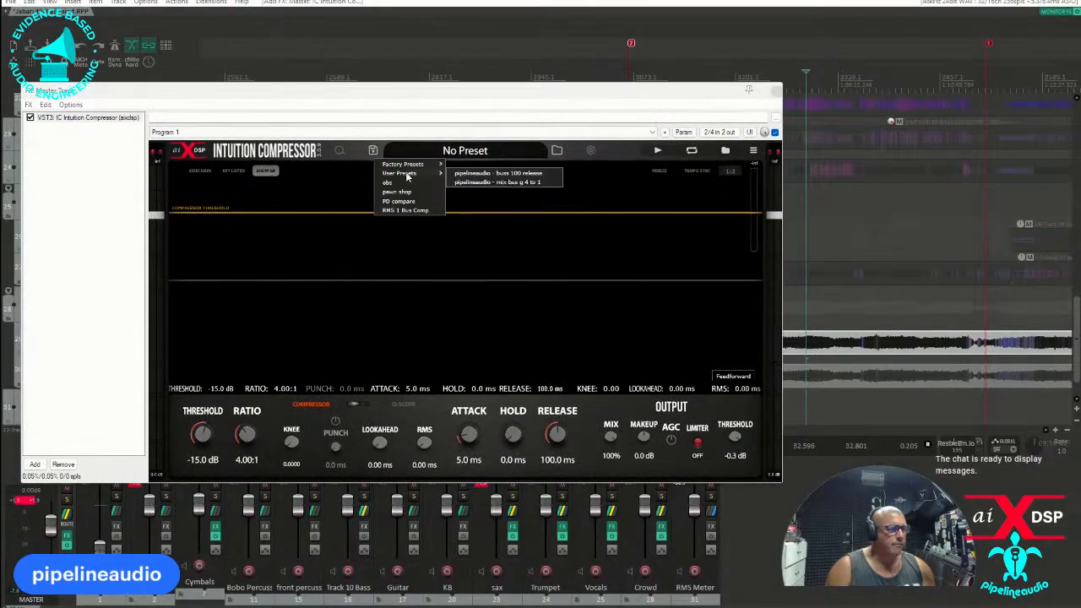
{"action": "left_click", "coordinate": [515, 183]}
{"action": "left_click", "coordinate": [776, 91]}
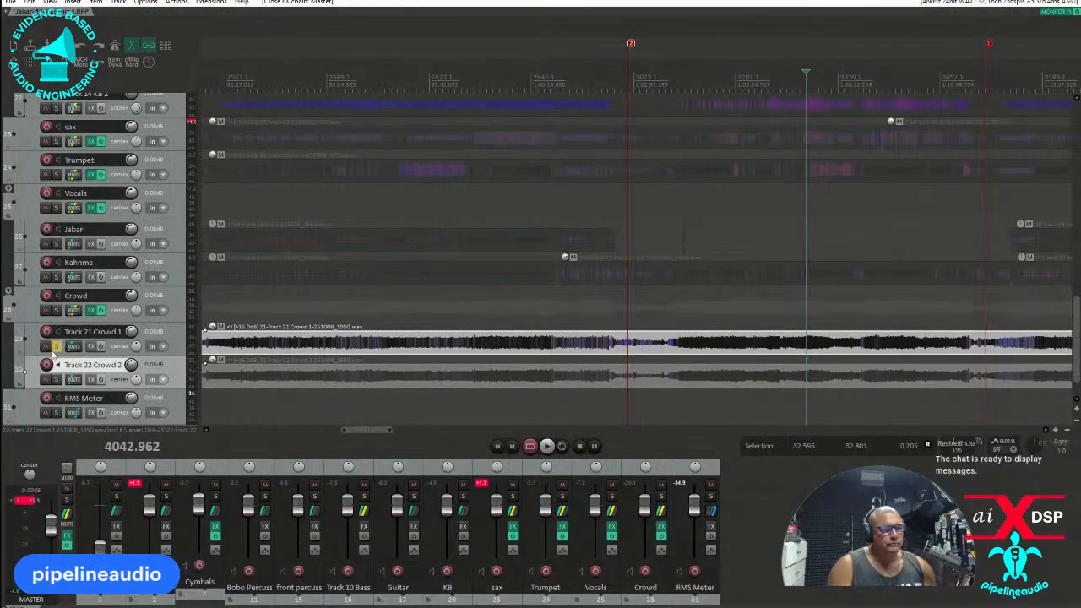
Clear the solo on Track 21 Crowd 1 and add the VST3 IC Intuition Compressor to Track 6 HH.
{"action": "left_click", "coordinate": [56, 345]}
{"action": "scroll", "coordinate": [148, 233], "scroll_direction": "up", "scroll_amount": 10}
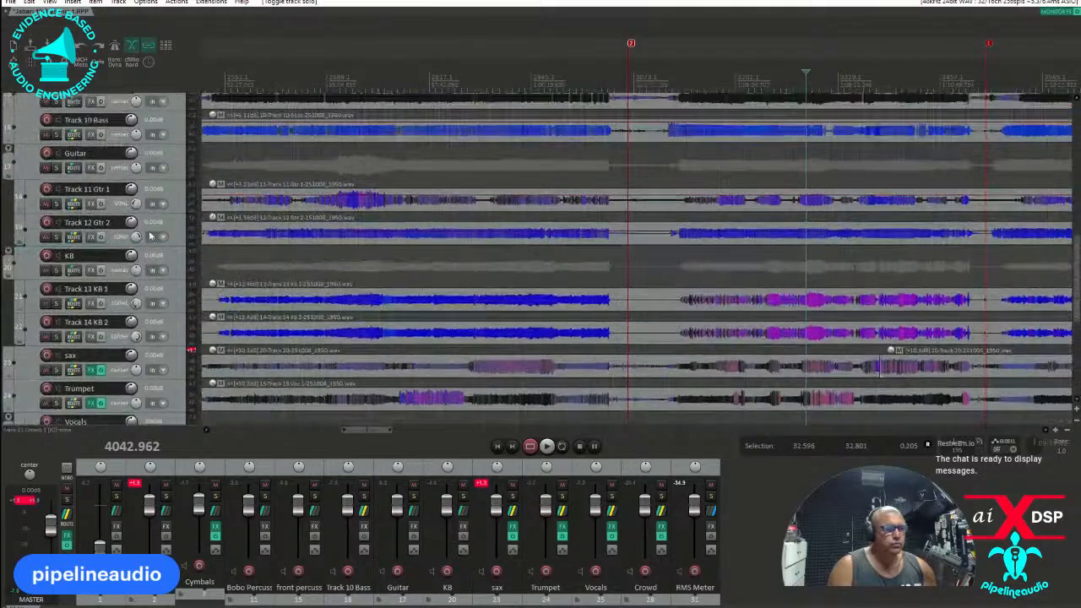
{"action": "scroll", "coordinate": [149, 235], "scroll_direction": "up", "scroll_amount": 10}
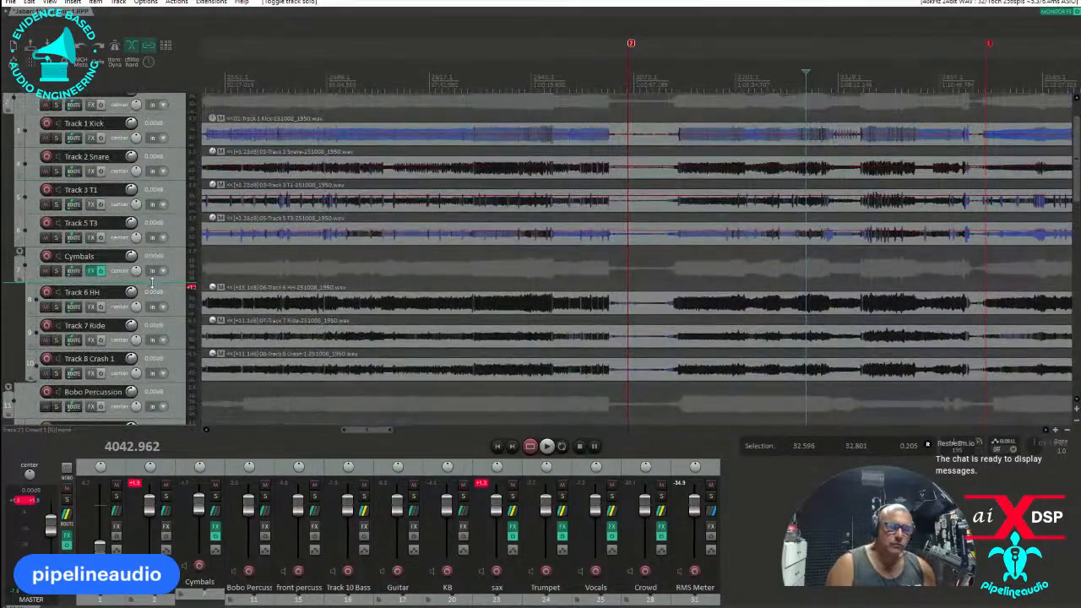
{"action": "scroll", "coordinate": [152, 283], "scroll_direction": "up", "scroll_amount": 1}
{"action": "scroll", "coordinate": [152, 283], "scroll_direction": "down", "scroll_amount": 2}
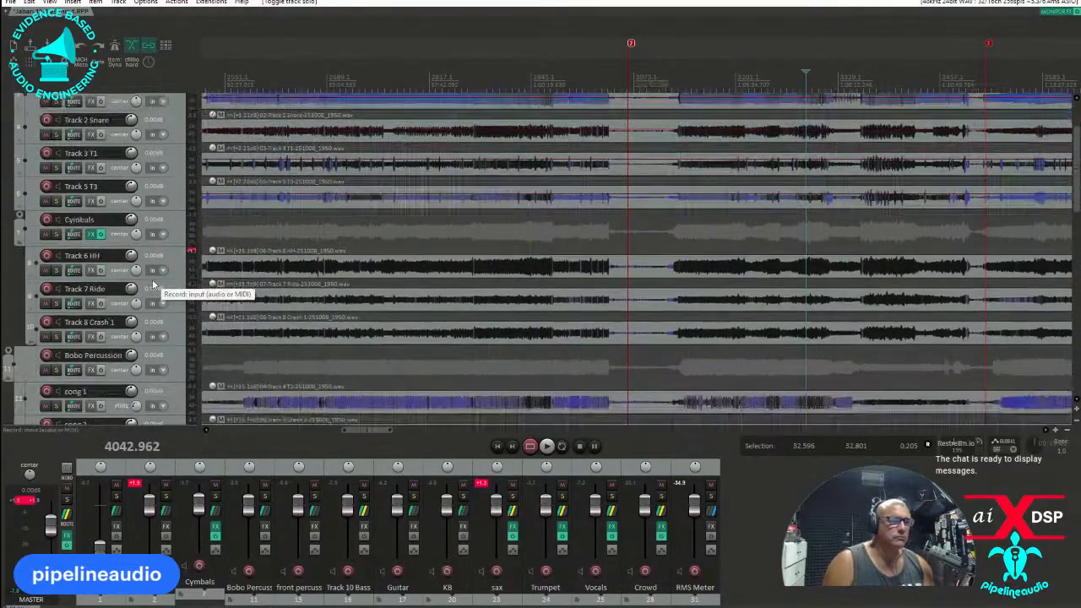
{"action": "left_click", "coordinate": [91, 270]}
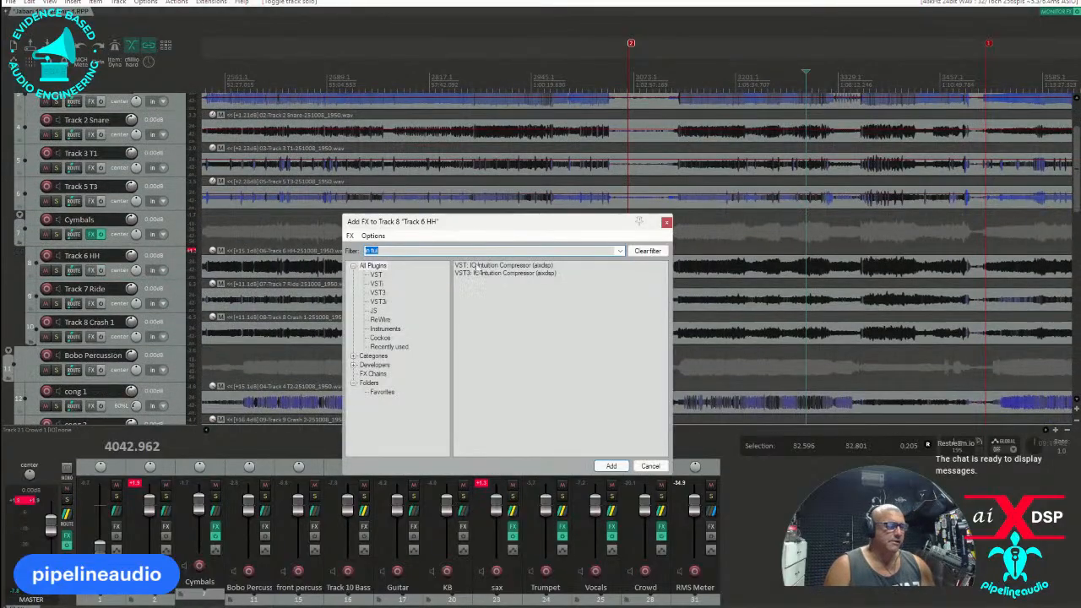
{"action": "double_click", "coordinate": [475, 276]}
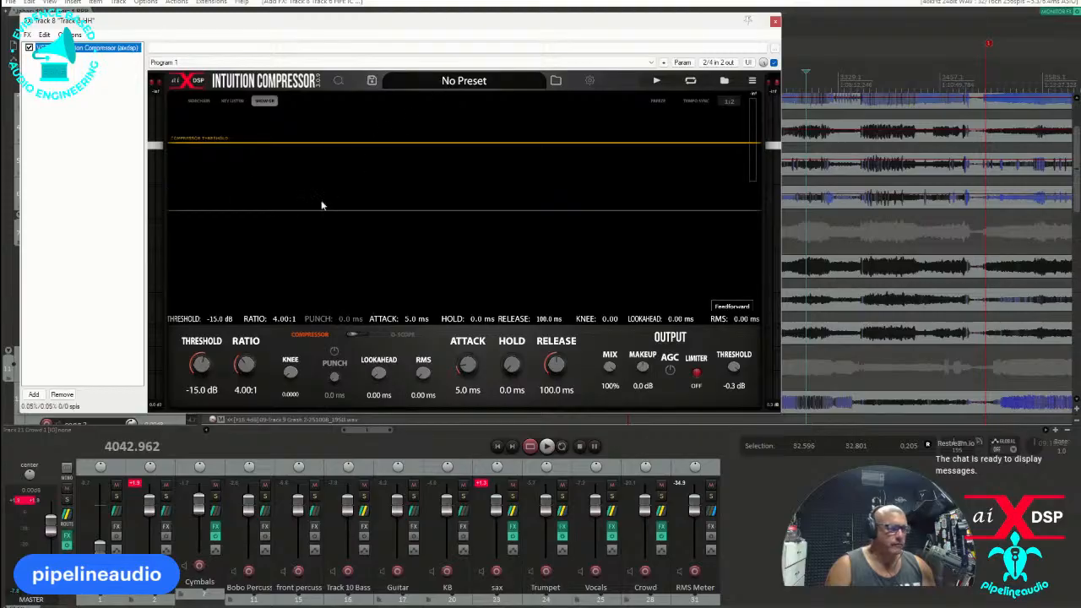
Set the low cut of the Track 6 HH compressor's key filter to 652 Hz at 48 dB/oct, leaving sidechain and key listen off.
{"action": "left_click", "coordinate": [230, 102]}
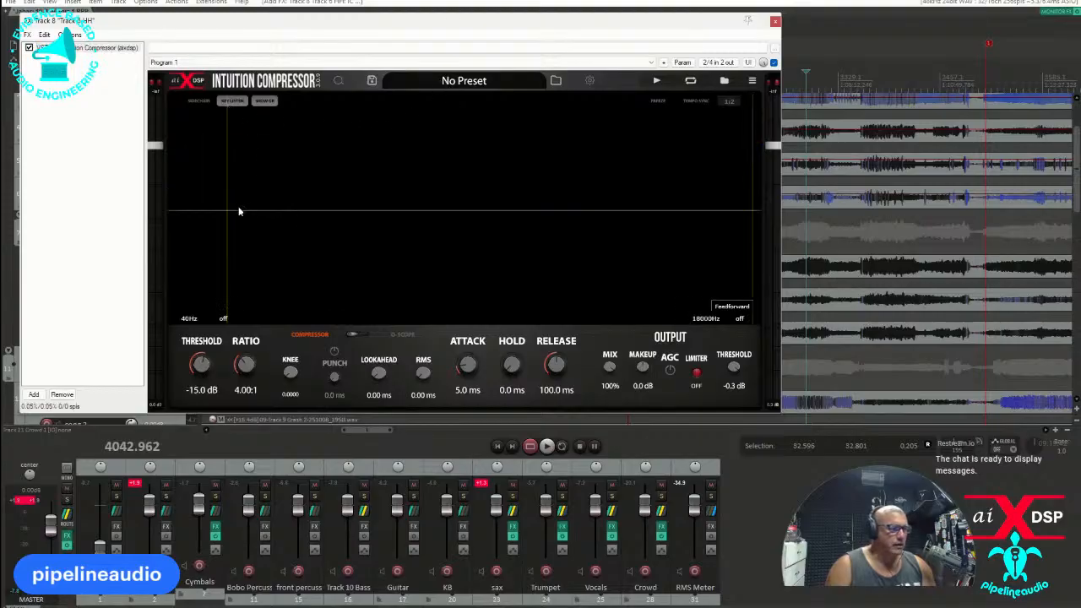
{"action": "left_click_drag", "start_coordinate": [235, 268], "coordinate": [411, 268]}
{"action": "mouse_move", "coordinate": [453, 267]}
{"action": "left_mouse_down"}
{"action": "mouse_move", "coordinate": [434, 266]}
{"action": "mouse_move", "coordinate": [467, 266]}
{"action": "left_mouse_up"}
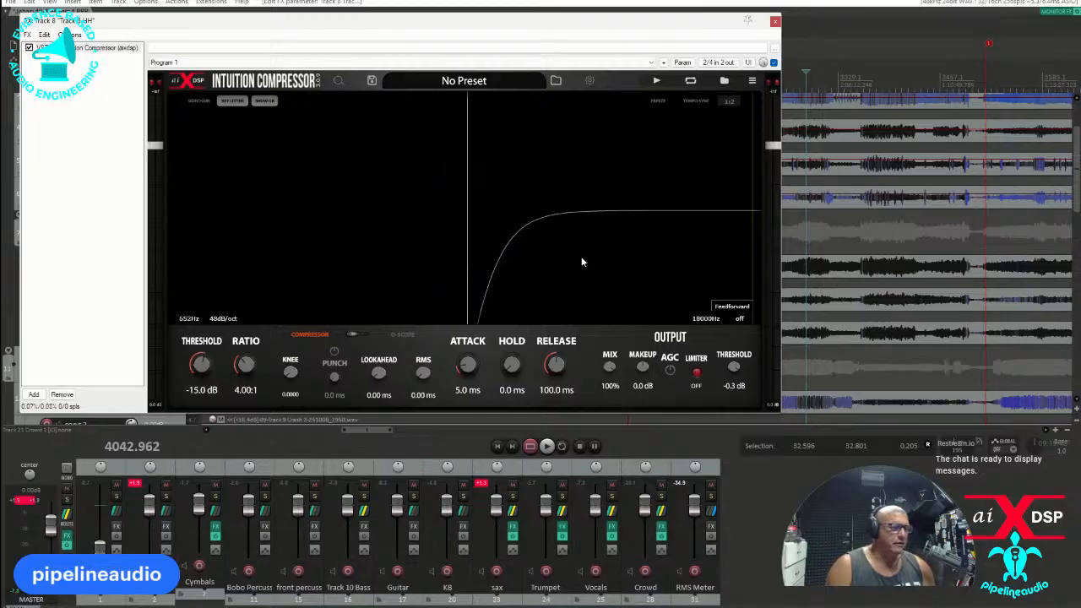
{"action": "left_click", "coordinate": [201, 107]}
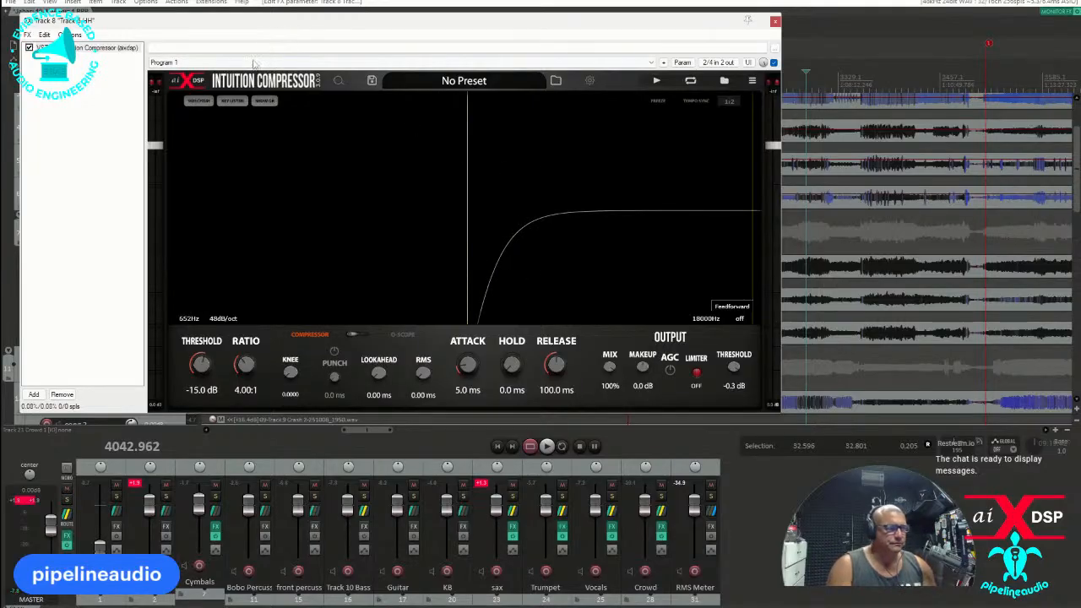
{"action": "left_click", "coordinate": [201, 104]}
{"action": "left_click", "coordinate": [241, 105]}
Copy the Track 6 HH compressor to Track 7 Ride and Track 8 Crash 1, and close the effect windows.
{"action": "left_click_drag", "start_coordinate": [278, 22], "coordinate": [665, 42]}
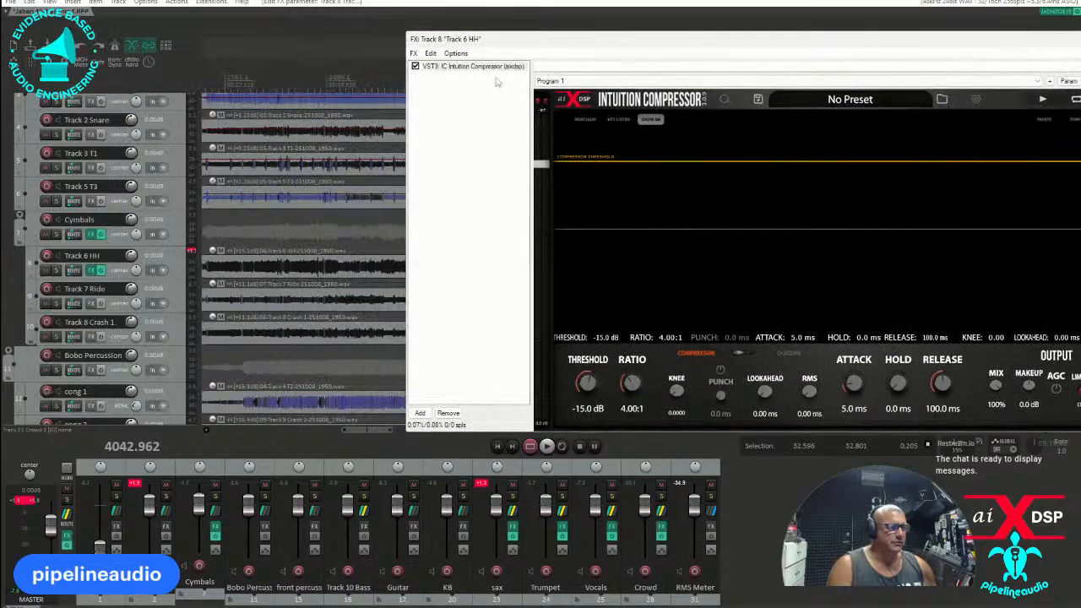
{"action": "left_click", "coordinate": [90, 303]}
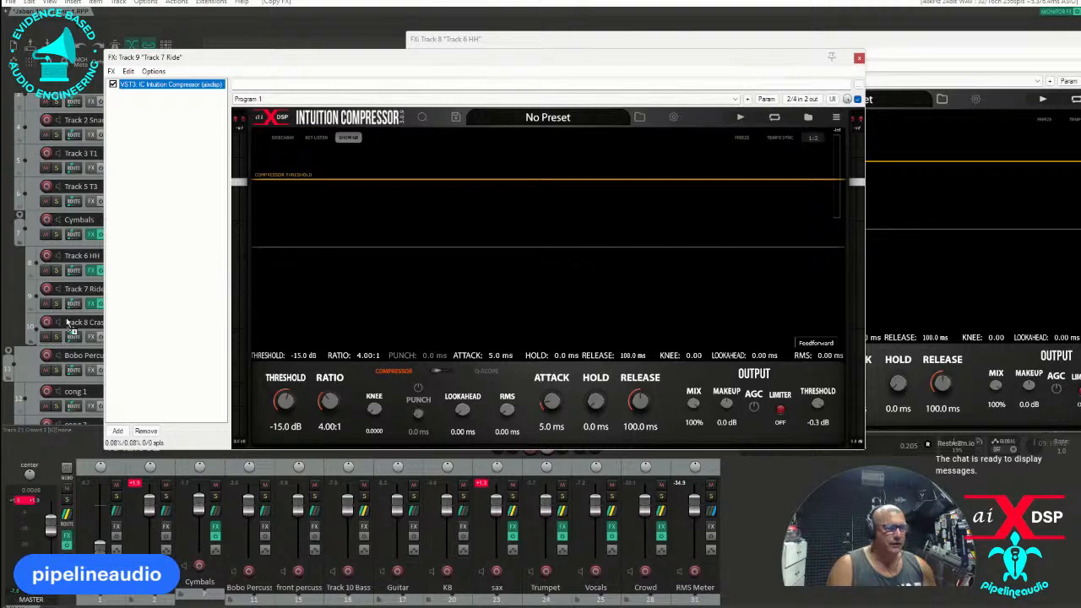
{"action": "left_click", "coordinate": [91, 337]}
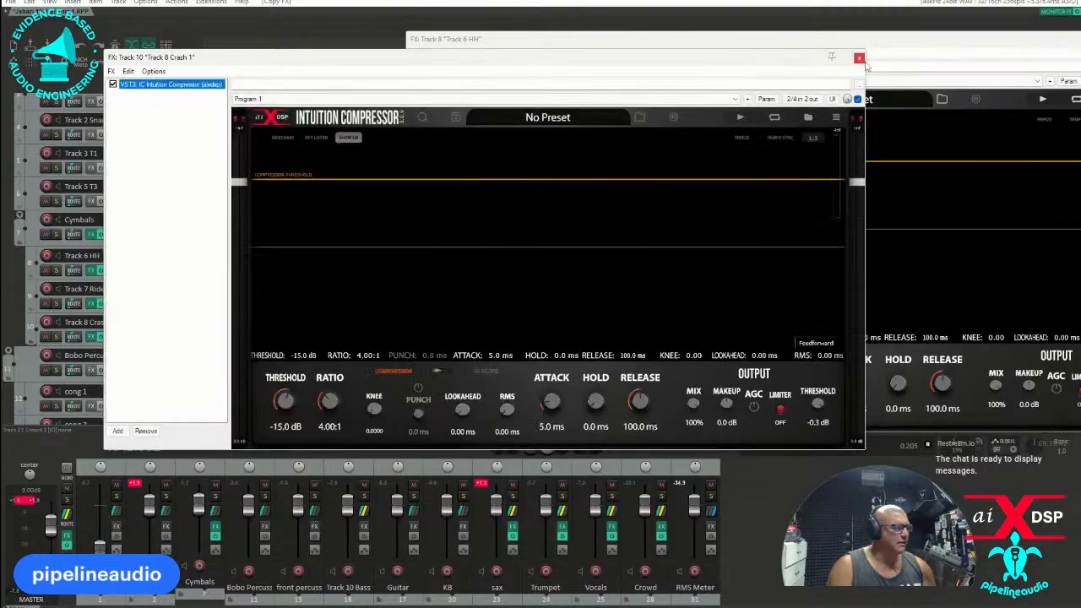
{"action": "left_click", "coordinate": [859, 58]}
{"action": "left_click_drag", "start_coordinate": [882, 47], "coordinate": [611, 156]}
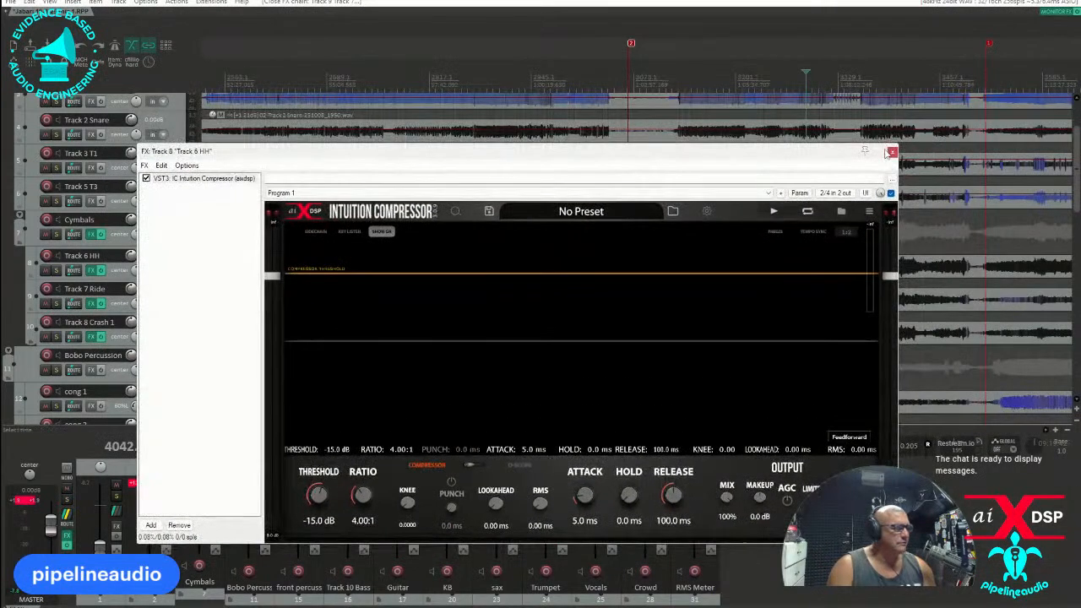
{"action": "left_click", "coordinate": [887, 149]}
Filter the effects for "shell" and add the "Live Drum Shells Default" FX chain to Track 1 Kick.
{"action": "scroll", "coordinate": [95, 146], "scroll_direction": "up", "scroll_amount": 1}
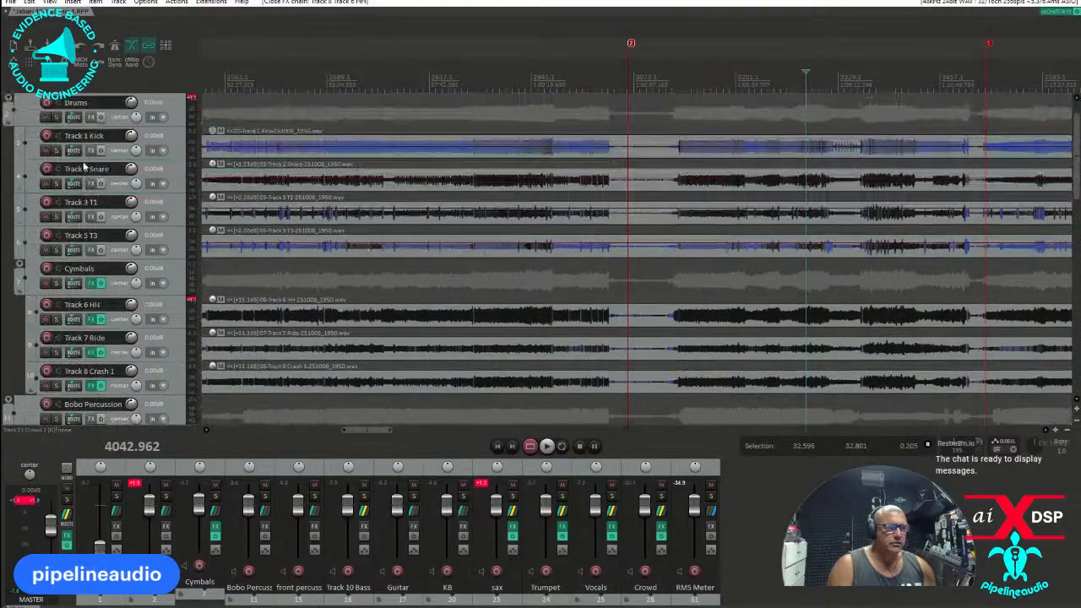
{"action": "left_click", "coordinate": [91, 150]}
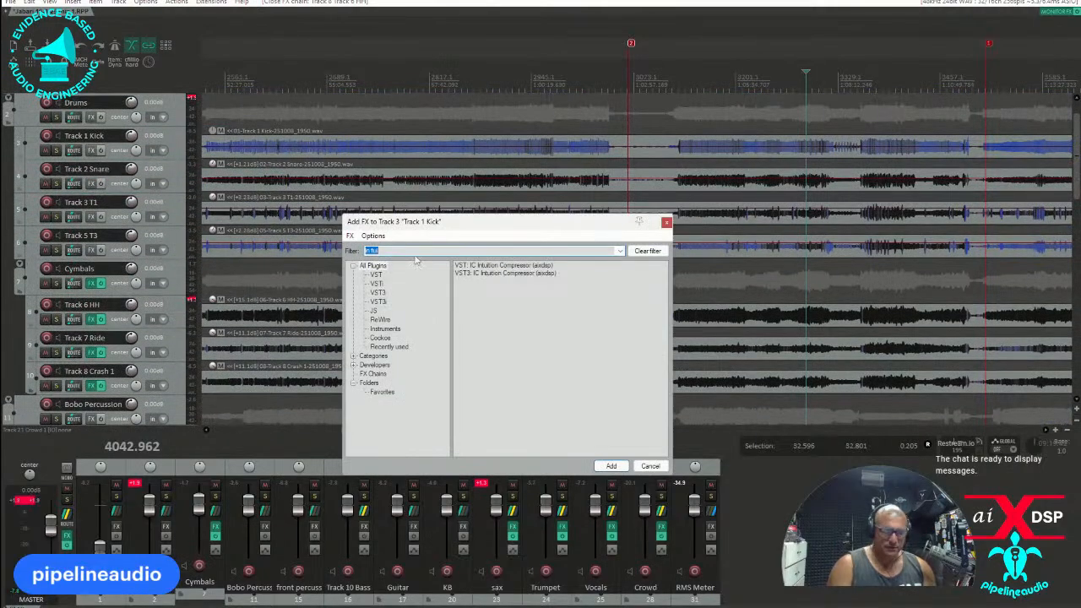
{"action": "type", "text": "thi"}
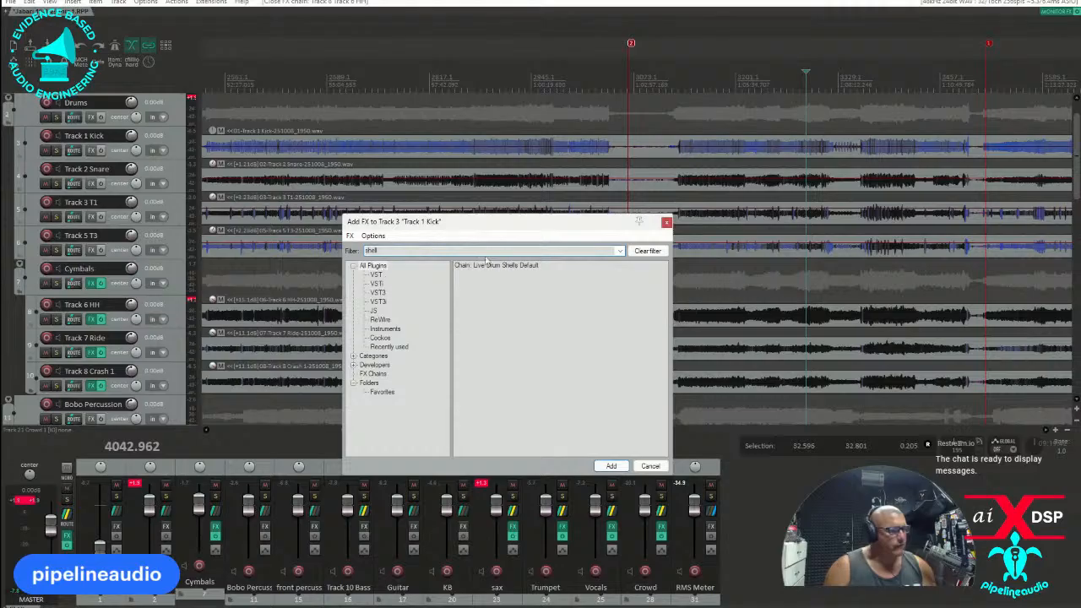
{"action": "left_click", "coordinate": [494, 265]}
{"action": "double_click", "coordinate": [494, 265]}
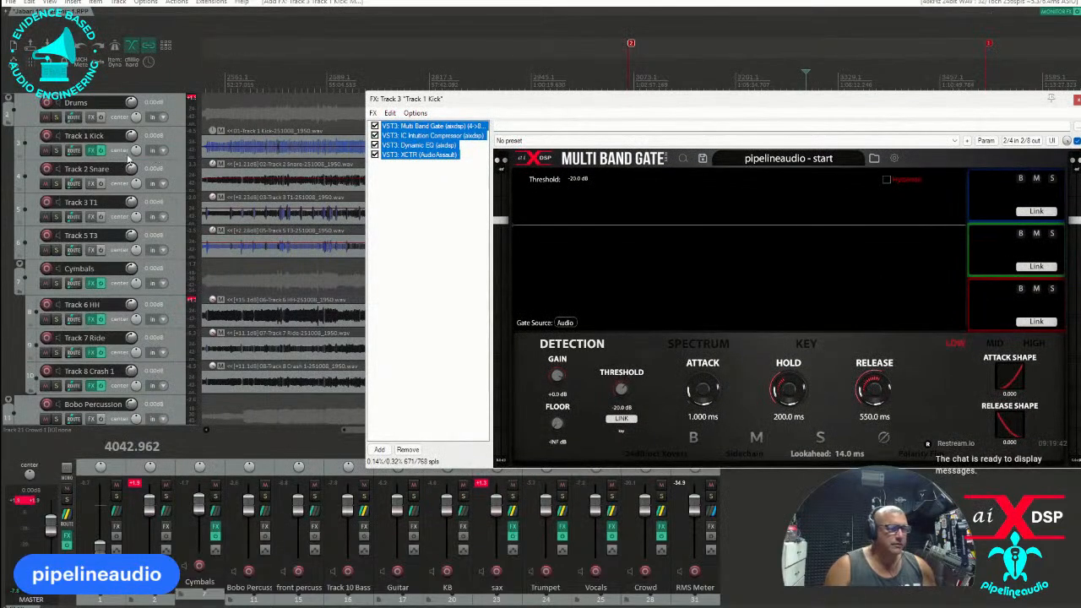
Add the "Live Drum Shells Default" FX chain to Track 2 Snare, Track 3 T1 and Track 5 T3, closing their effect windows.
{"action": "left_click", "coordinate": [92, 183]}
{"action": "double_click", "coordinate": [494, 266]}
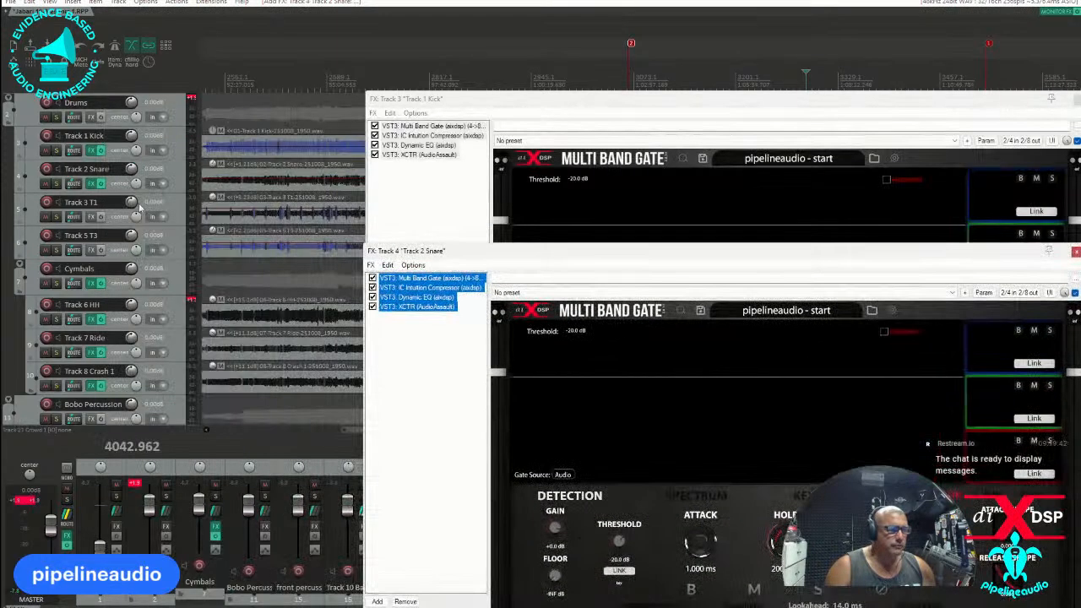
{"action": "left_click", "coordinate": [92, 216]}
{"action": "double_click", "coordinate": [497, 266]}
{"action": "left_click_drag", "start_coordinate": [247, 121], "coordinate": [516, 247]}
{"action": "left_click", "coordinate": [91, 250]}
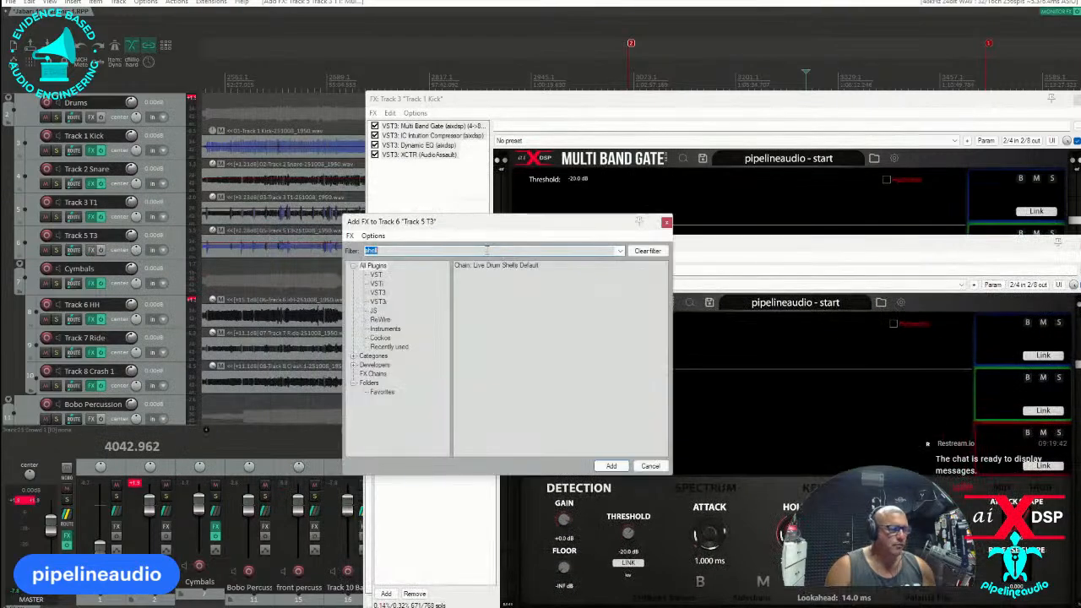
{"action": "double_click", "coordinate": [487, 266]}
{"action": "left_click_drag", "start_coordinate": [671, 120], "coordinate": [0, 140]}
{"action": "left_click_drag", "start_coordinate": [683, 234], "coordinate": [0, 221]}
{"action": "left_click_drag", "start_coordinate": [390, 249], "coordinate": [0, 254]}
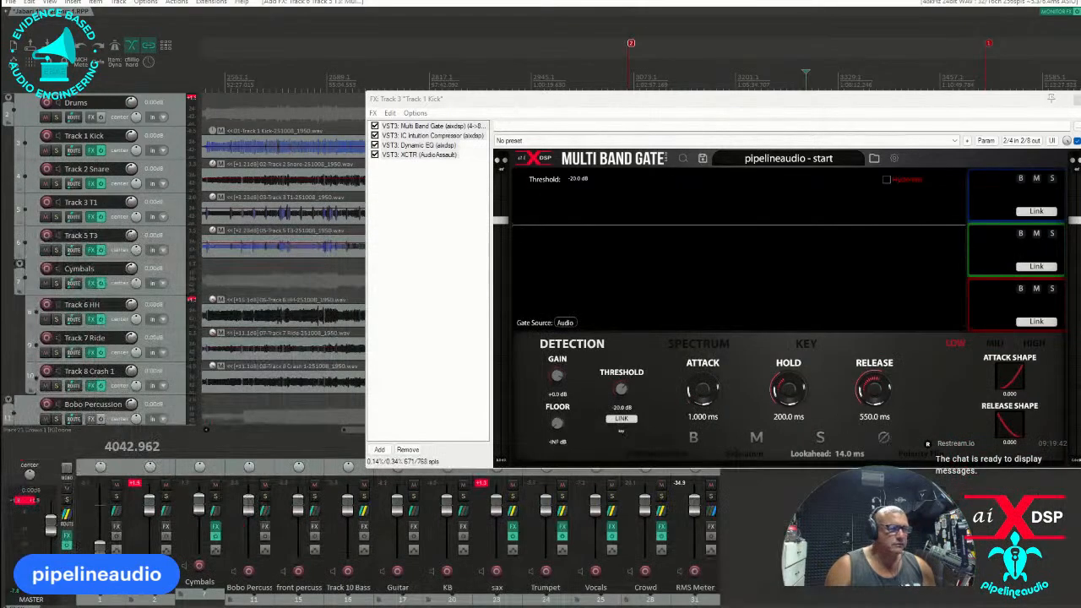
Solo Track 1 Kick and, during playback, lower its Multi Band Gate low-band threshold to -26.9 dB.
{"action": "left_click", "coordinate": [56, 150]}
{"action": "key", "text": "space"}
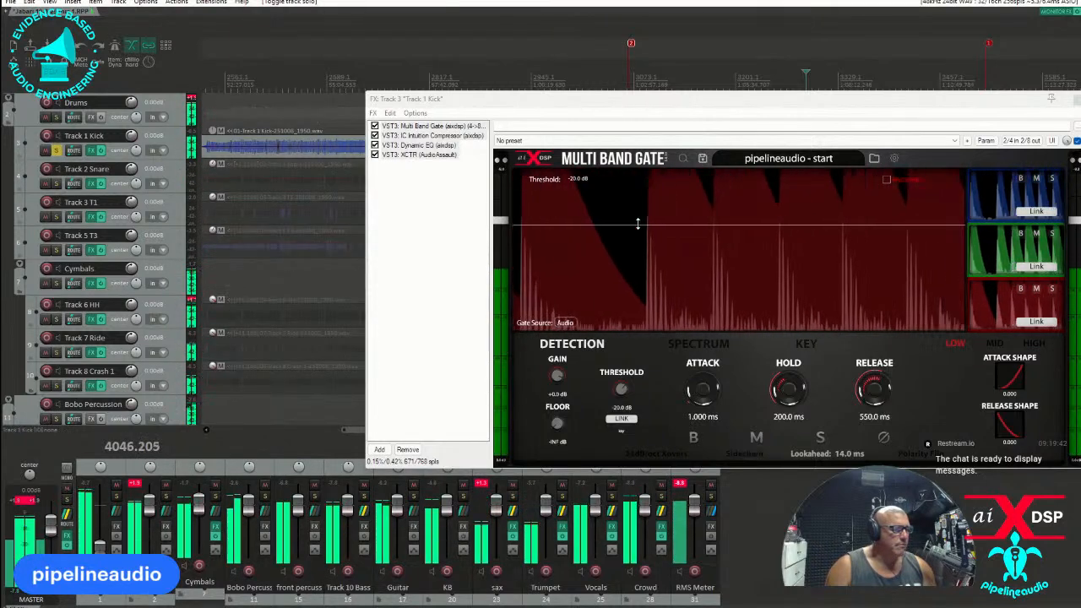
{"action": "left_click_drag", "start_coordinate": [758, 224], "coordinate": [734, 244]}
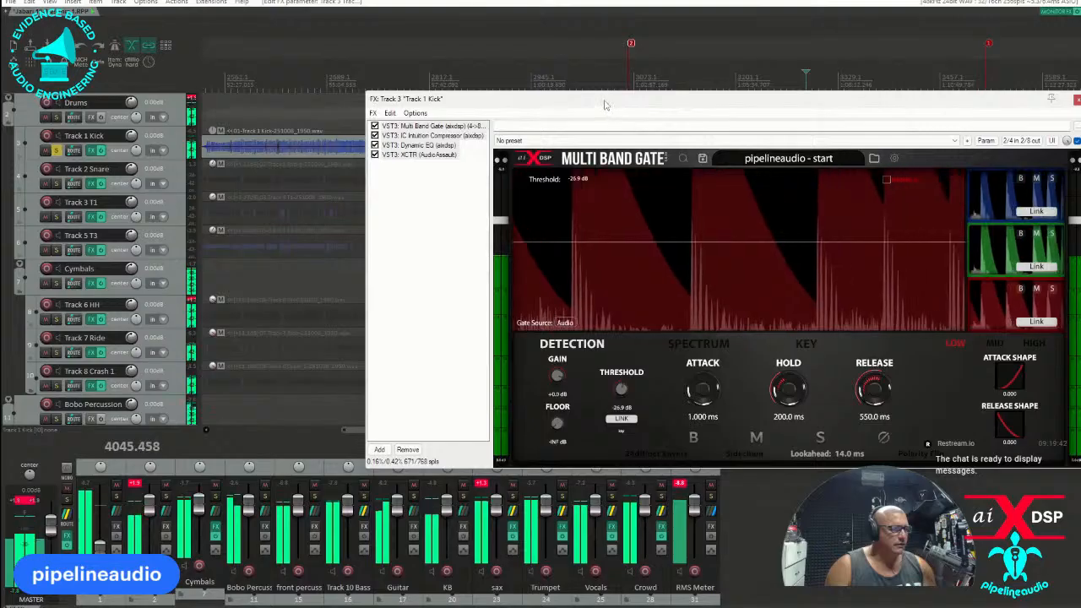
Stop playback, move the effects window off the kick waveform, and place the edit cursor in Track 1 Kick's passage of sparse, isolated hits.
{"action": "left_click_drag", "start_coordinate": [613, 99], "coordinate": [352, 244]}
{"action": "key", "text": "space"}
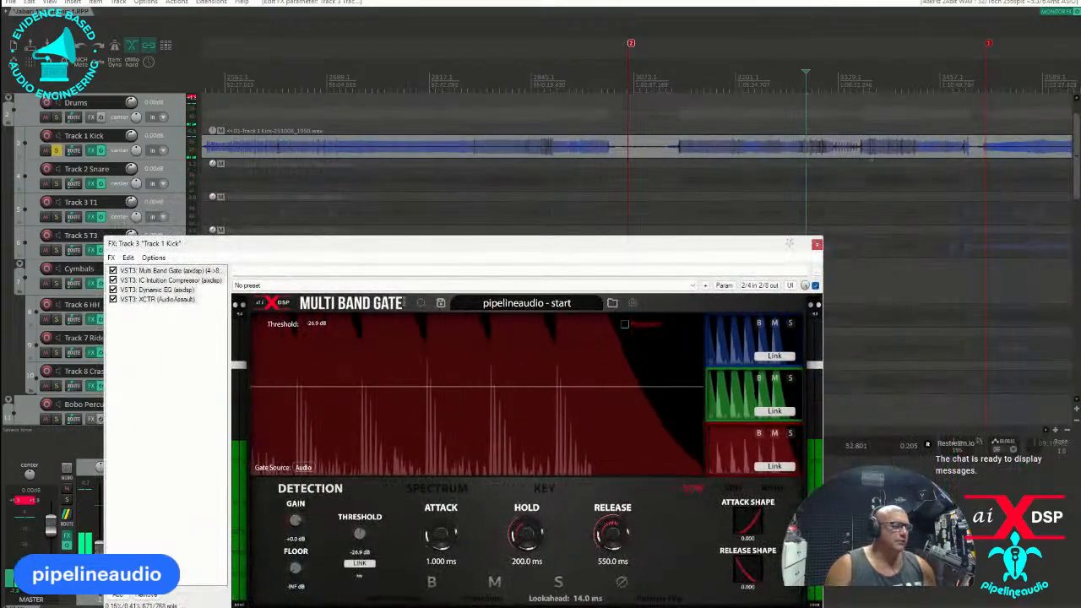
{"action": "left_click", "coordinate": [843, 153]}
{"action": "scroll", "coordinate": [842, 153], "scroll_direction": "up", "scroll_amount": 4}
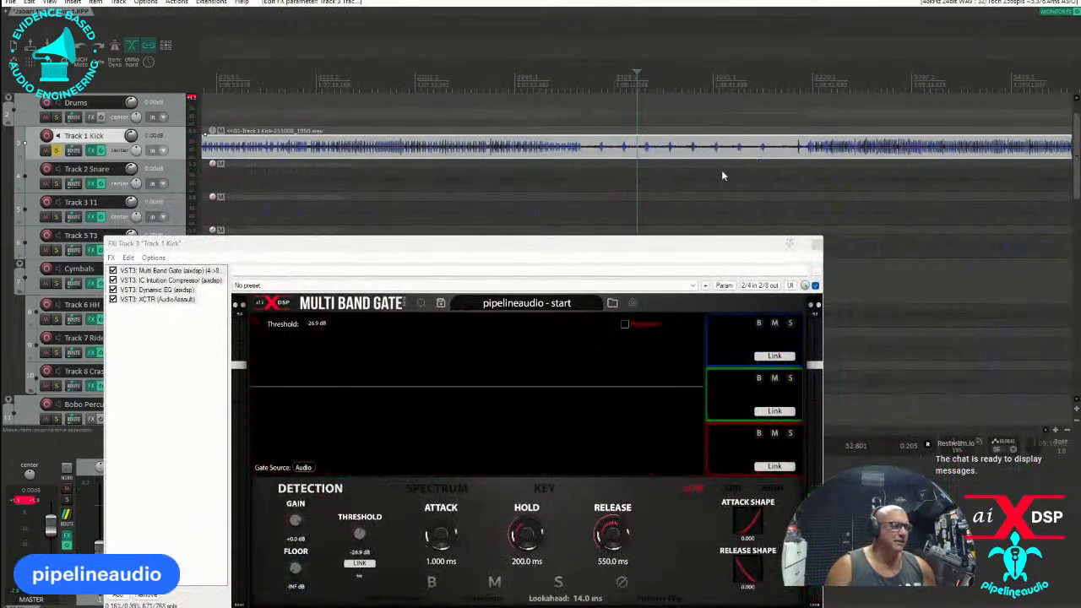
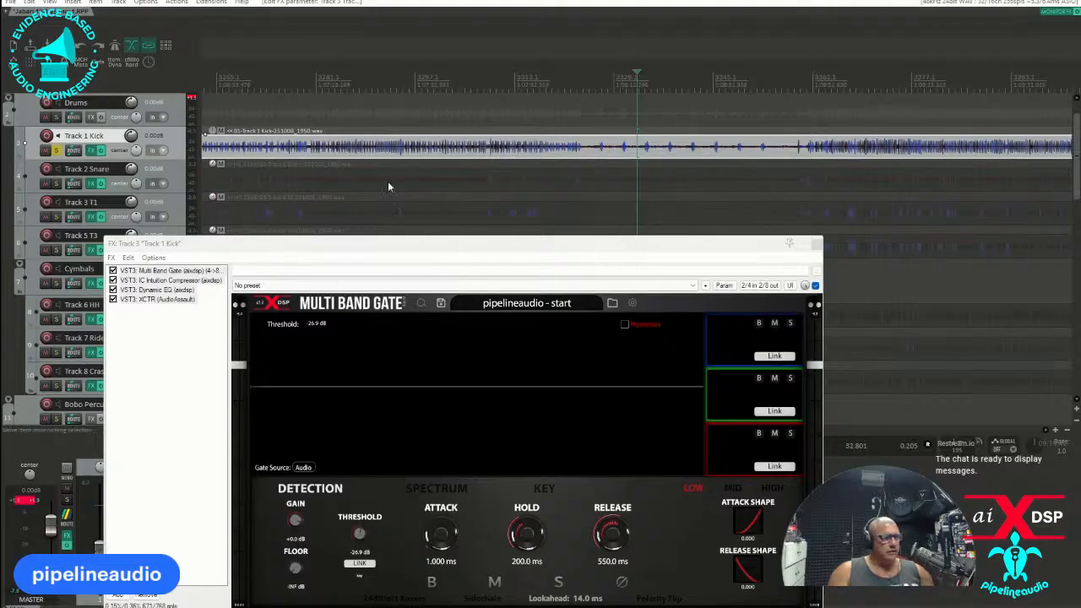
Play Track 1 Kick's sparse passage and lower its Multi Band Gate low-band threshold to -42.3 dB.
{"action": "left_click", "coordinate": [596, 127]}
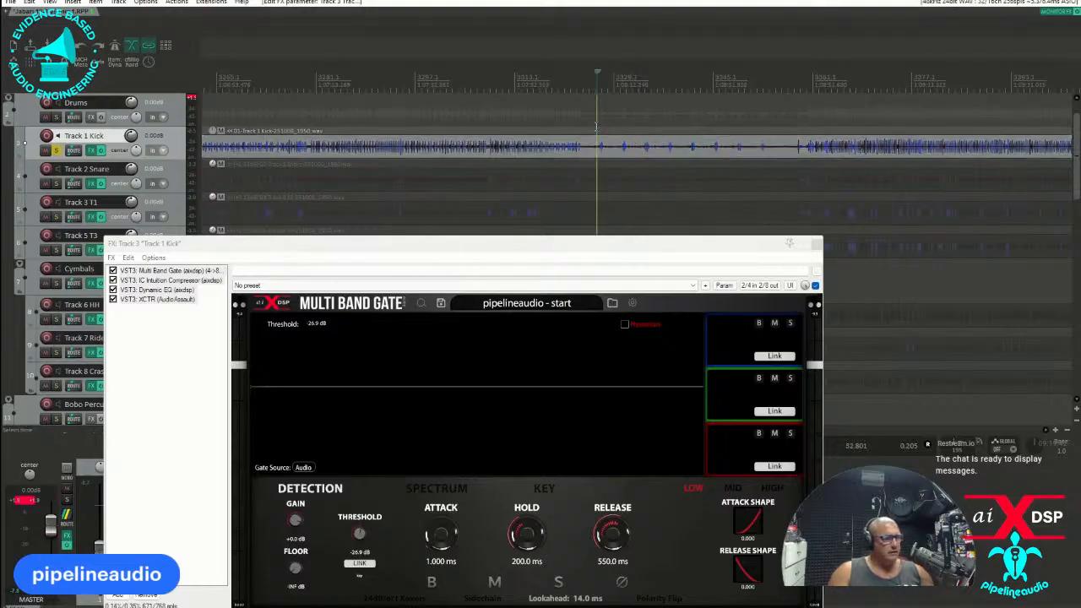
{"action": "key", "text": "space"}
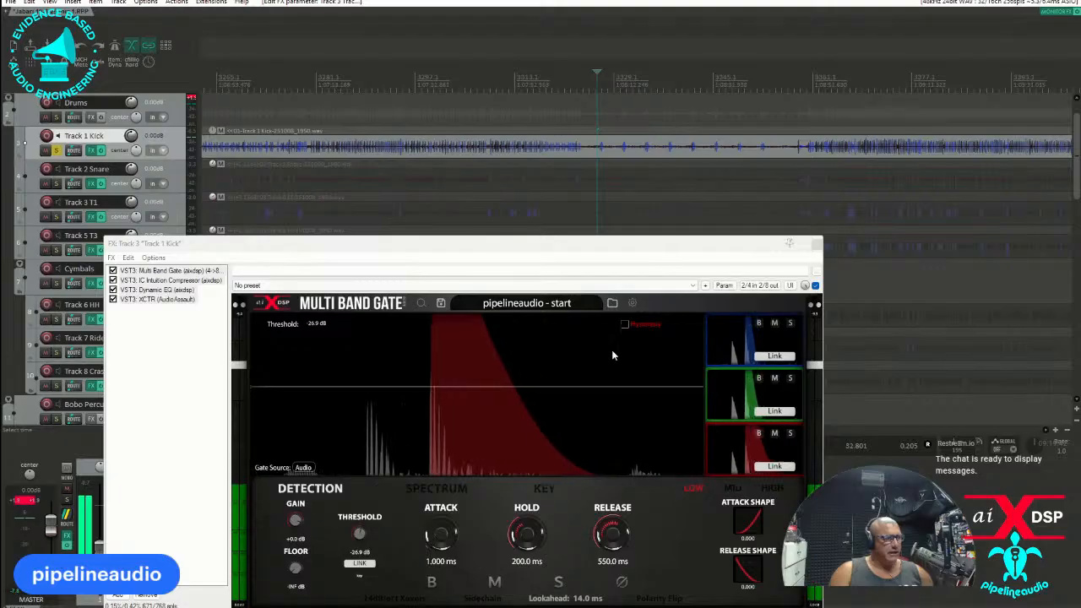
{"action": "left_click_drag", "start_coordinate": [570, 385], "coordinate": [574, 418]}
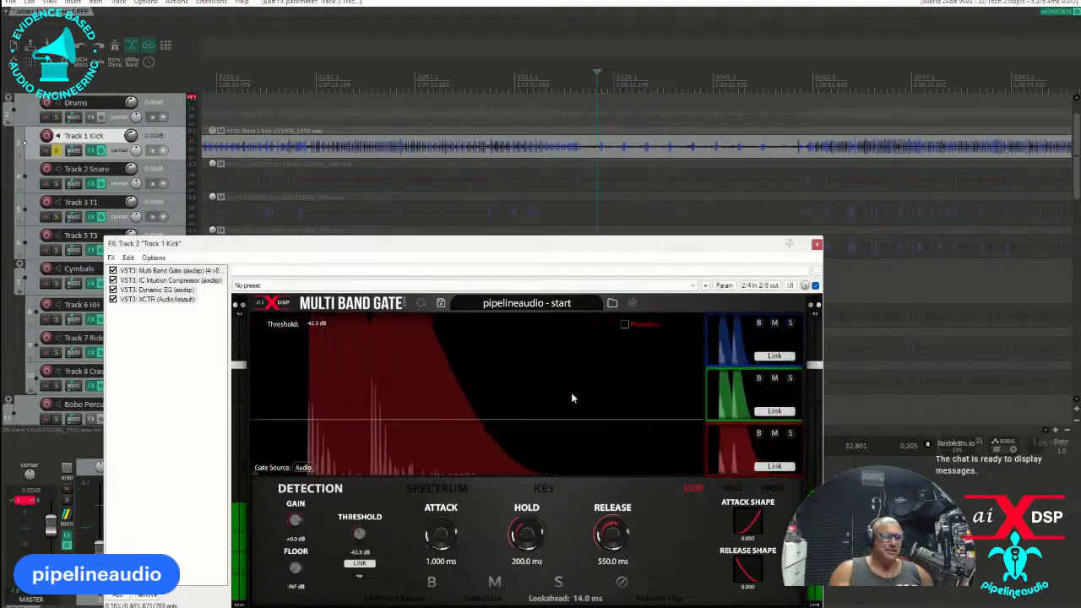
{"action": "key", "text": "space"}
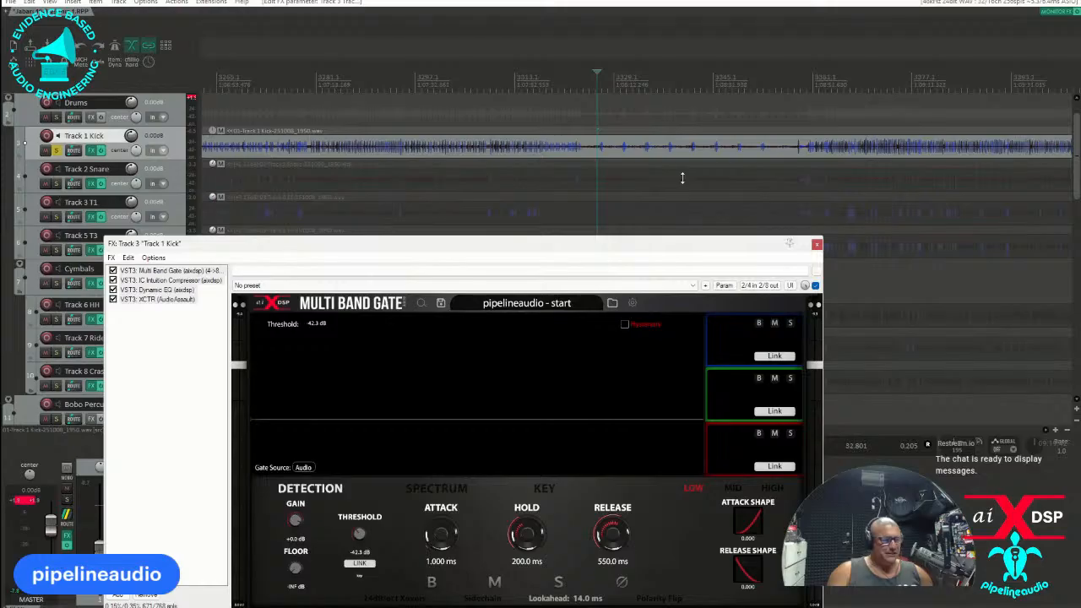
Audition the gated Track 1 Kick at the end of the sparse passage and into the dense playing after it.
{"action": "left_click", "coordinate": [712, 127]}
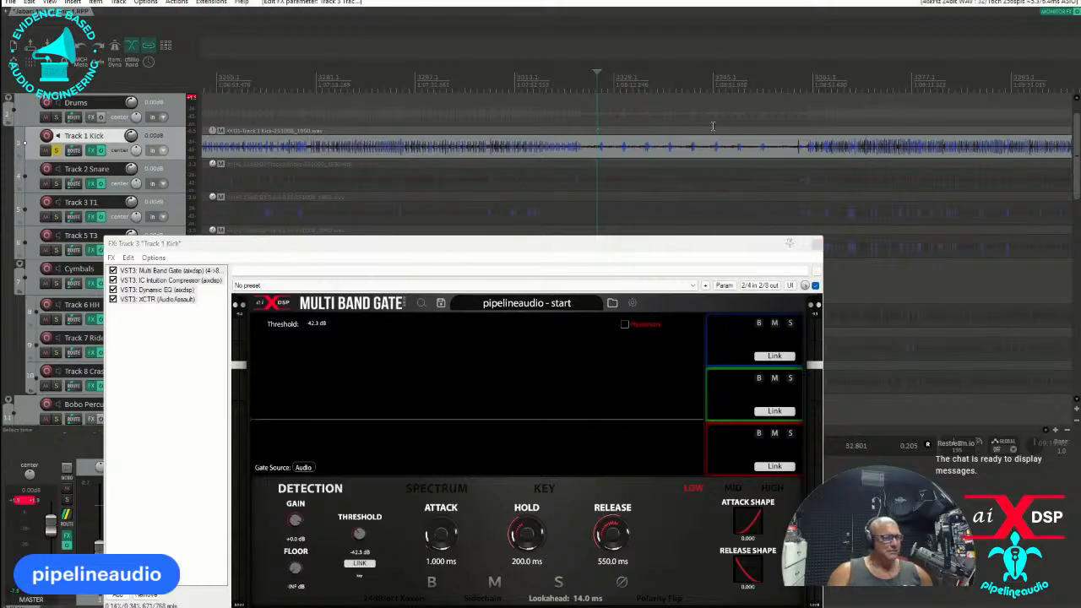
{"action": "key", "text": "space"}
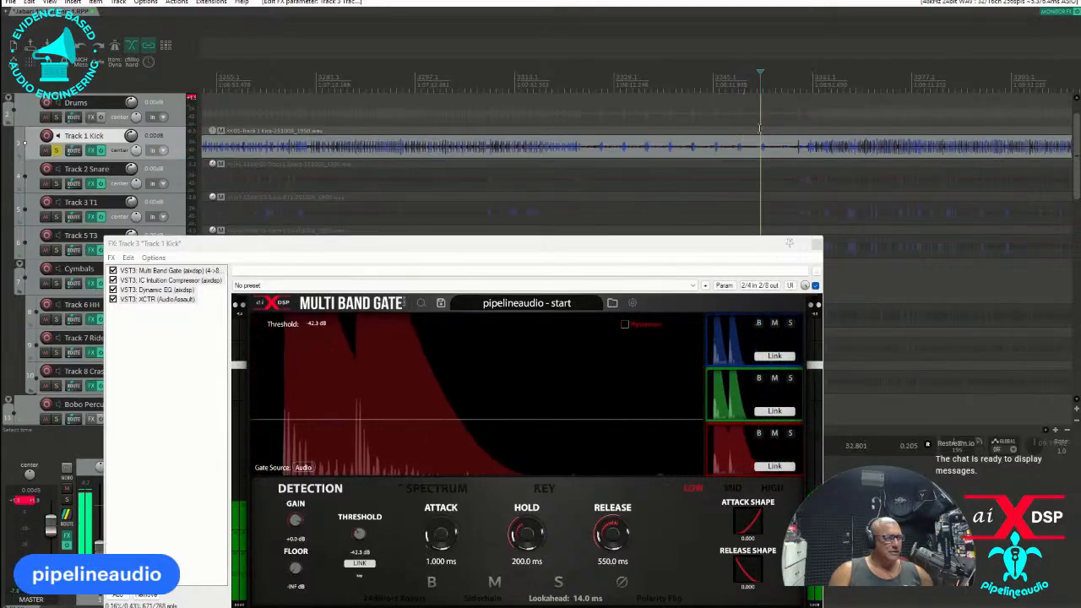
{"action": "scroll", "coordinate": [759, 128], "scroll_direction": "down", "scroll_amount": 2}
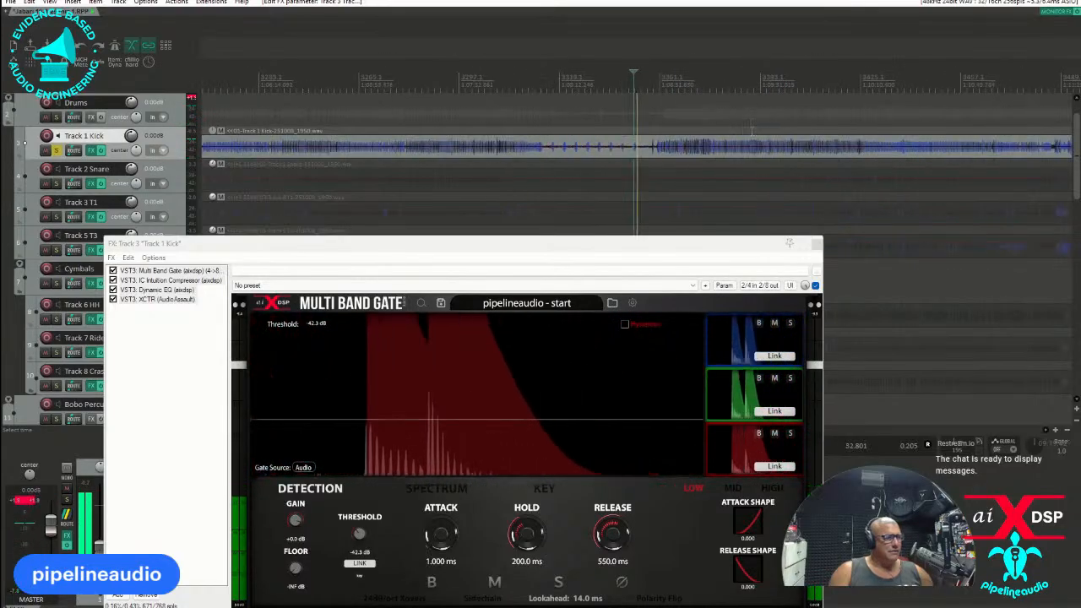
{"action": "left_click", "coordinate": [661, 127]}
{"action": "scroll", "coordinate": [661, 128], "scroll_direction": "down", "scroll_amount": 2}
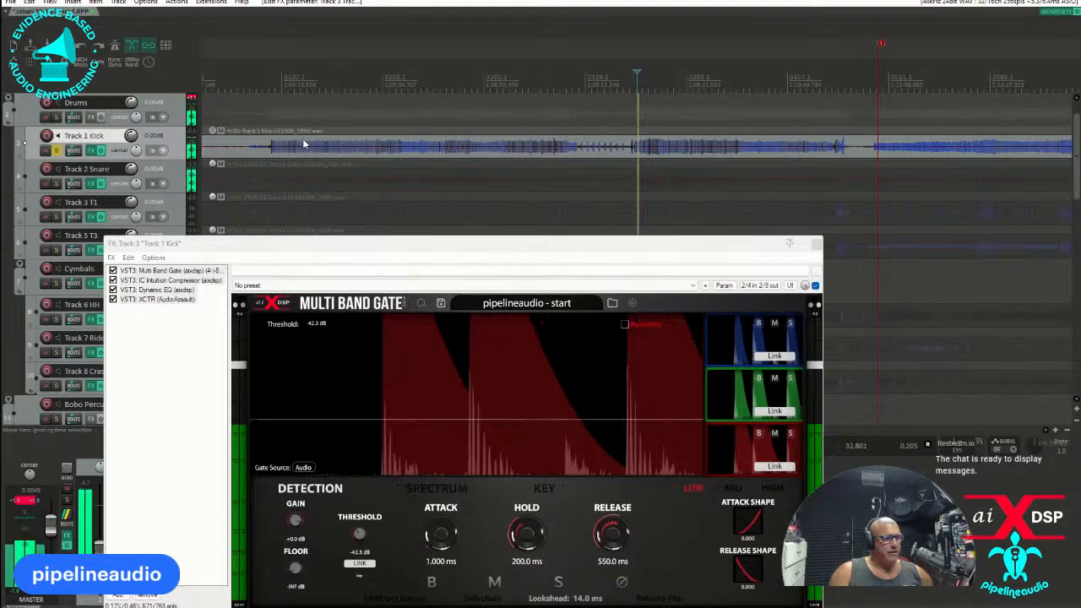
Unsolo Track 1 Kick and solo Track 2 Snare.
{"action": "left_click", "coordinate": [55, 149]}
{"action": "left_click", "coordinate": [56, 182]}
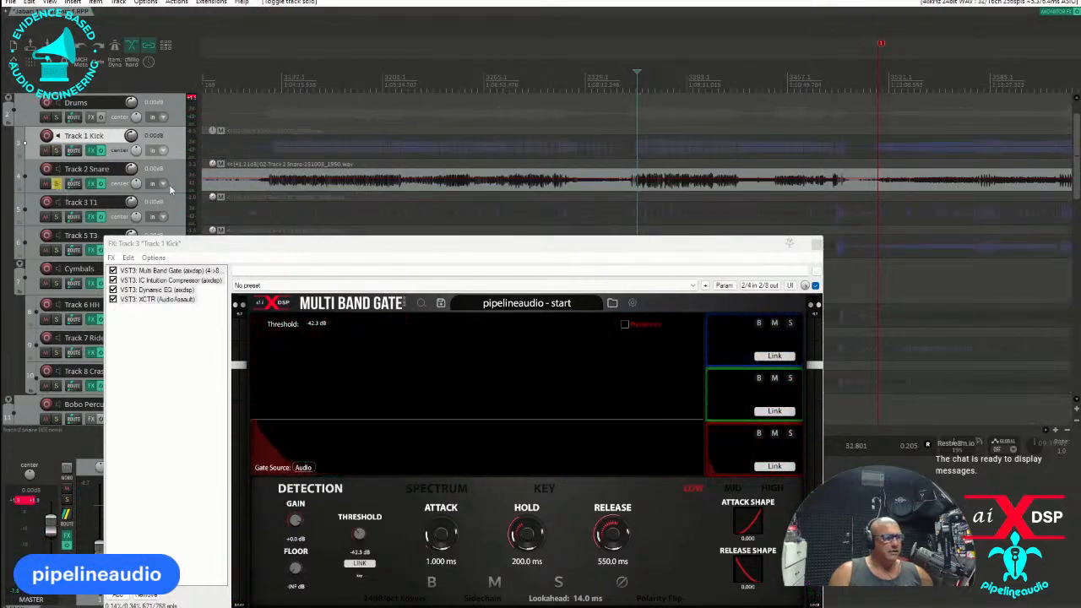
{"action": "scroll", "coordinate": [684, 131], "scroll_direction": "up", "scroll_amount": 2}
{"action": "scroll", "coordinate": [684, 131], "scroll_direction": "up", "scroll_amount": 2}
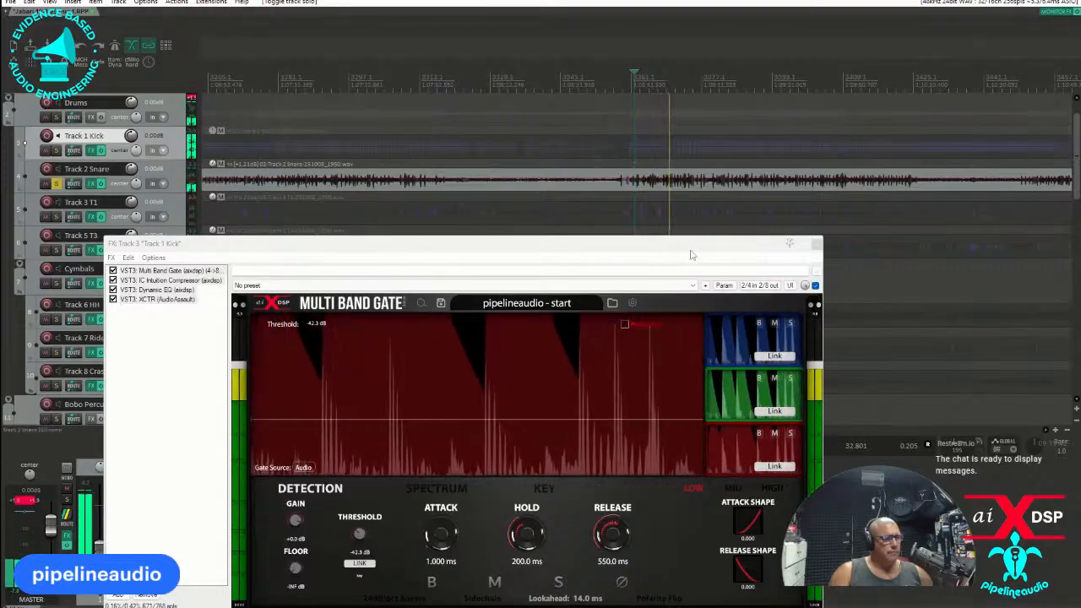
Set the Multi Band Gate crossovers on Track 1 Kick to 252 Hz and 2264 Hz, and close its effects window.
{"action": "left_click", "coordinate": [521, 490]}
{"action": "left_click_drag", "start_coordinate": [611, 440], "coordinate": [560, 445]}
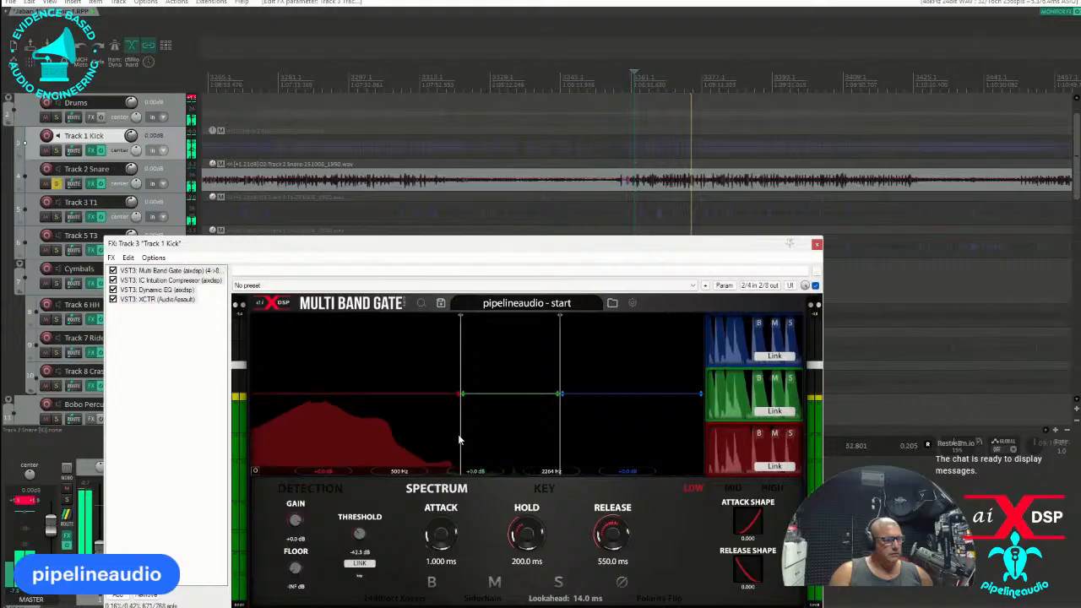
{"action": "left_click_drag", "start_coordinate": [460, 431], "coordinate": [415, 425]}
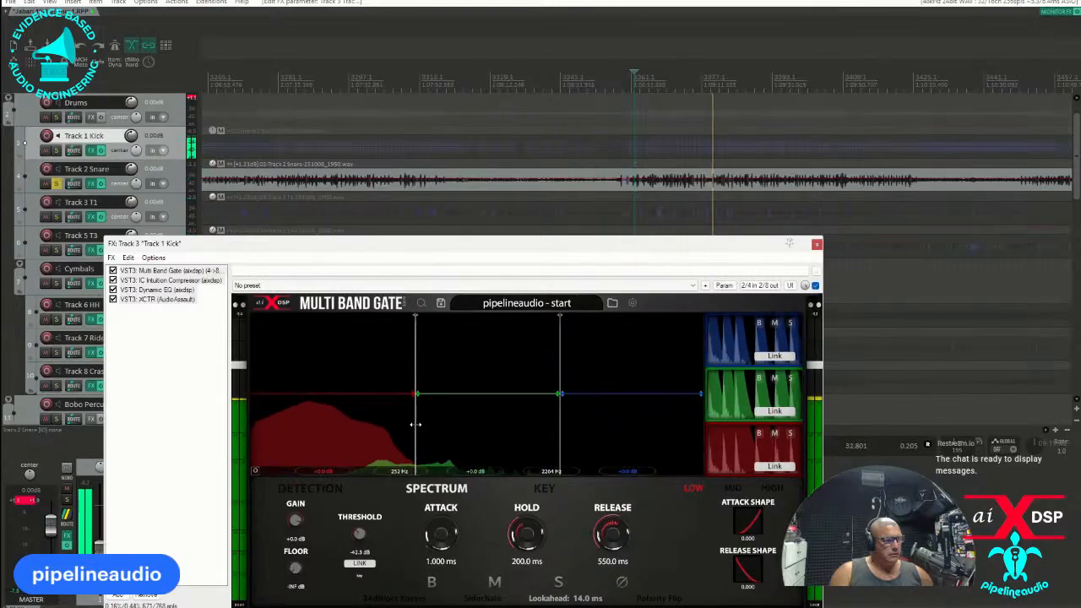
{"action": "left_click", "coordinate": [815, 244]}
Unsolo Track 2 Snare, solo Track 3 T1, and play briefly from just before its busy passage.
{"action": "left_click", "coordinate": [55, 183]}
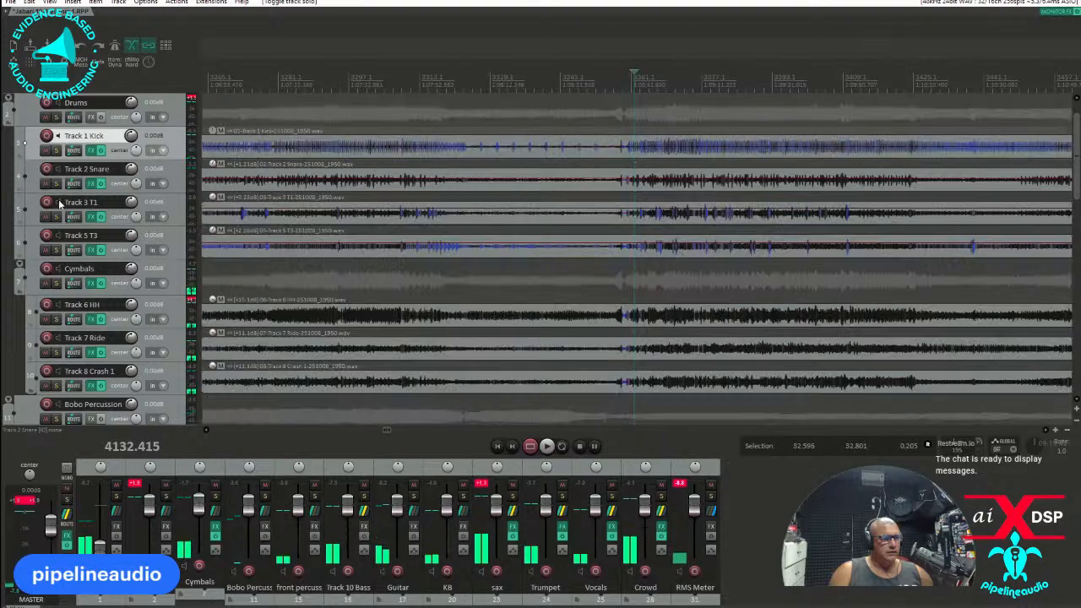
{"action": "left_click", "coordinate": [56, 216]}
{"action": "scroll", "coordinate": [572, 224], "scroll_direction": "down", "scroll_amount": 2}
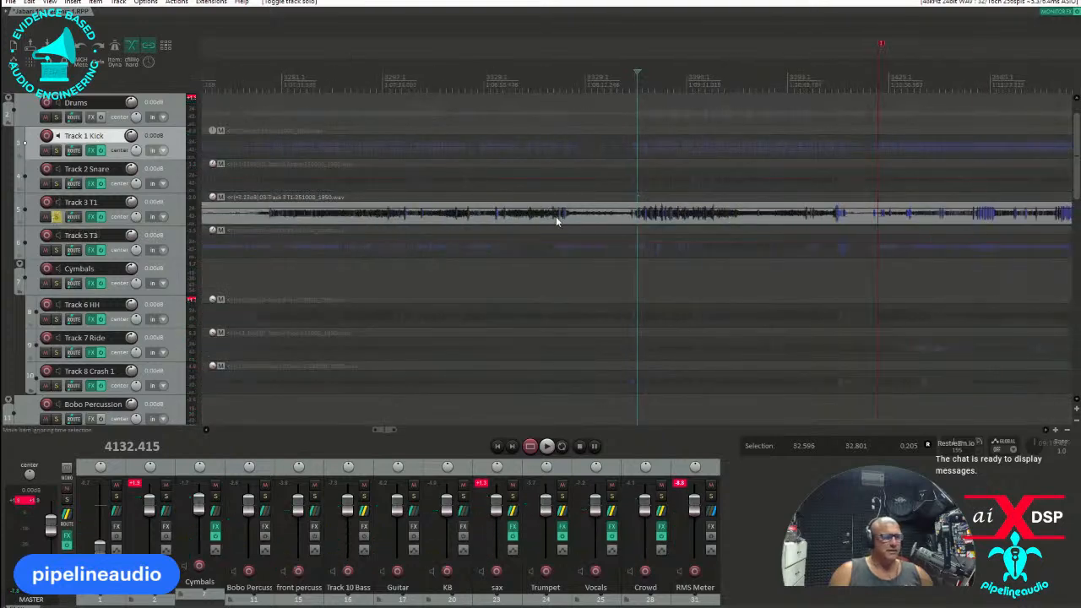
{"action": "scroll", "coordinate": [557, 224], "scroll_direction": "up", "scroll_amount": 6}
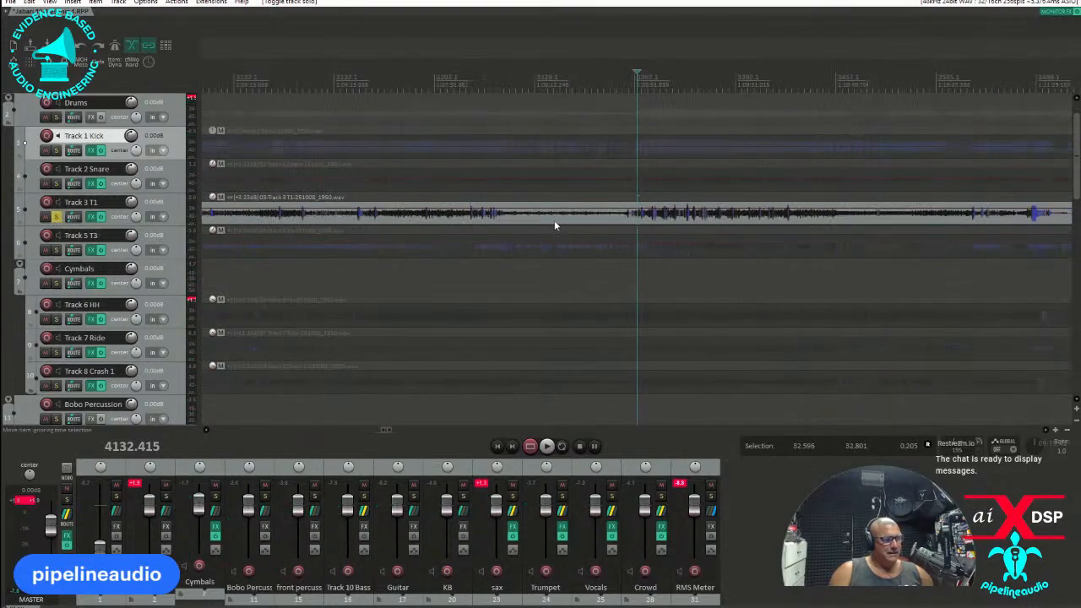
{"action": "left_click", "coordinate": [602, 106]}
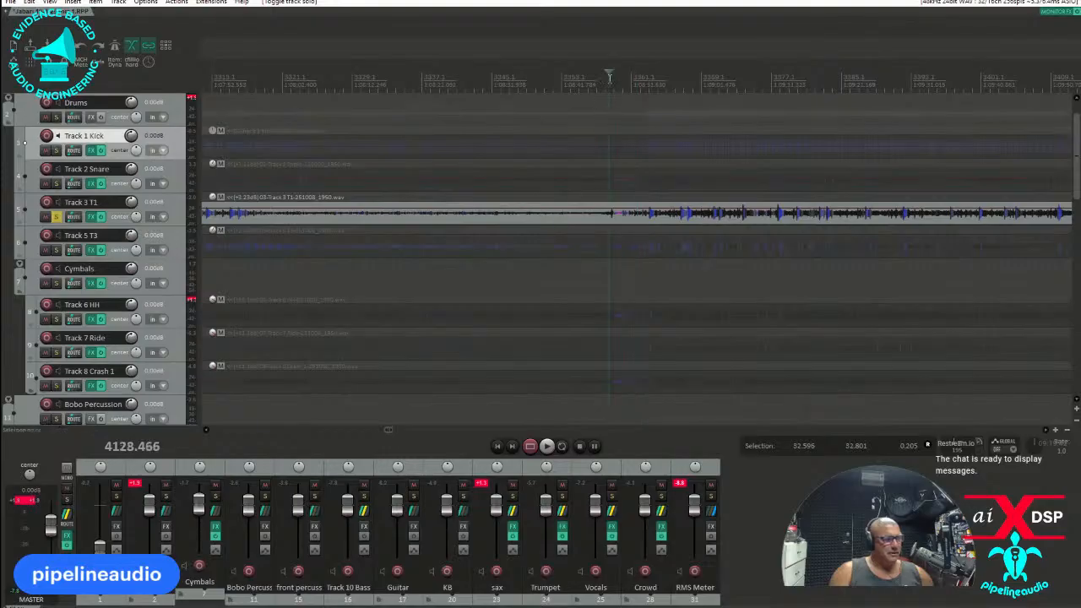
{"action": "key", "text": "space"}
Open Track 3 T1's effects and, during playback, set its Multi Band Gate low-band threshold to -23.3 dB.
{"action": "key", "text": "space"}
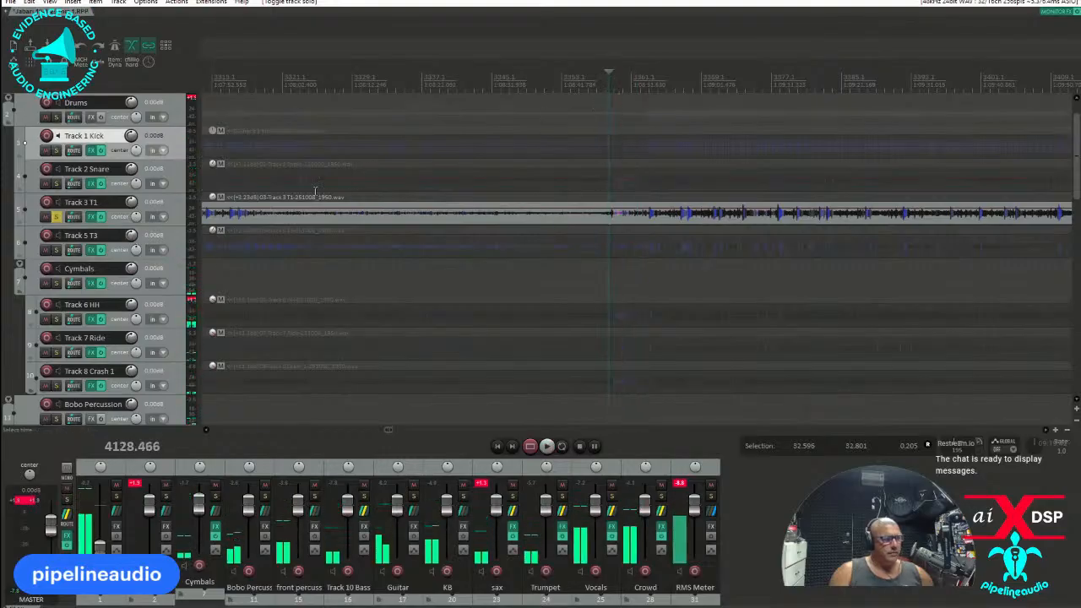
{"action": "left_click", "coordinate": [101, 217]}
{"action": "key", "text": "space"}
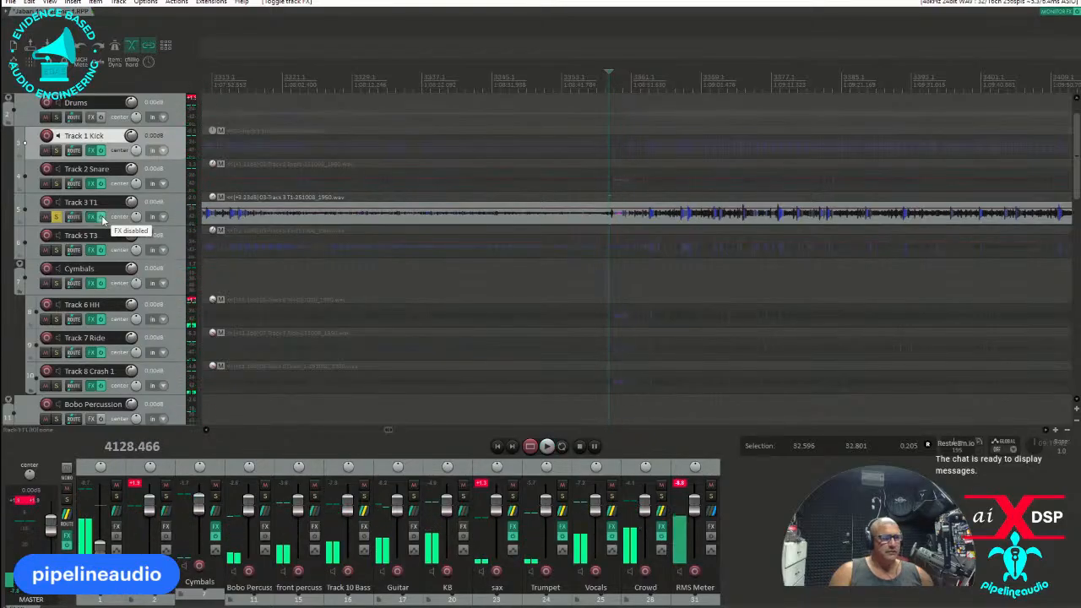
{"action": "left_click", "coordinate": [92, 218]}
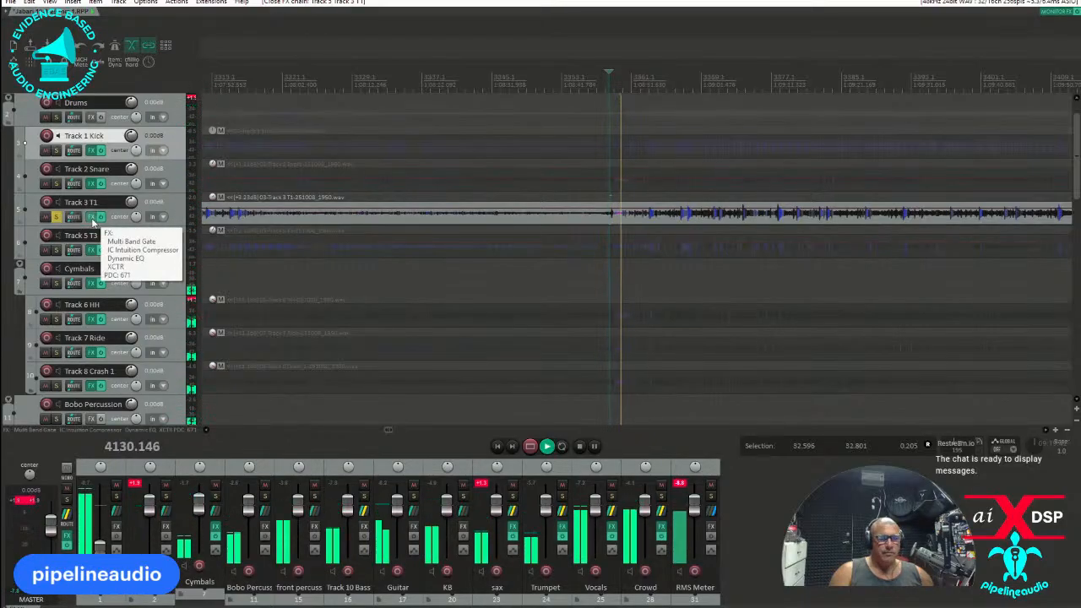
{"action": "left_click", "coordinate": [92, 217]}
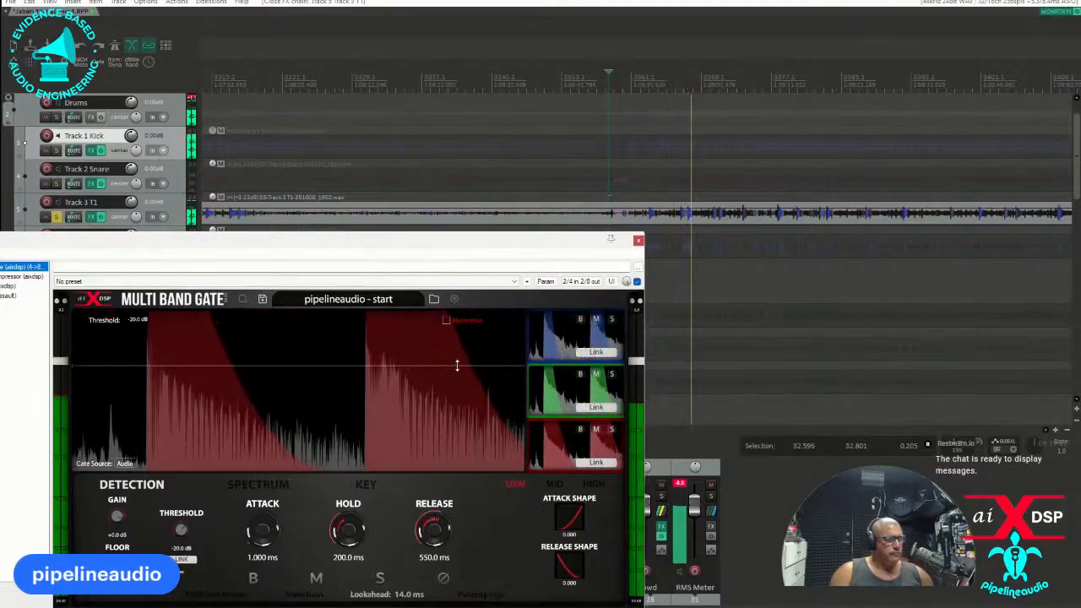
{"action": "left_click_drag", "start_coordinate": [457, 365], "coordinate": [452, 374]}
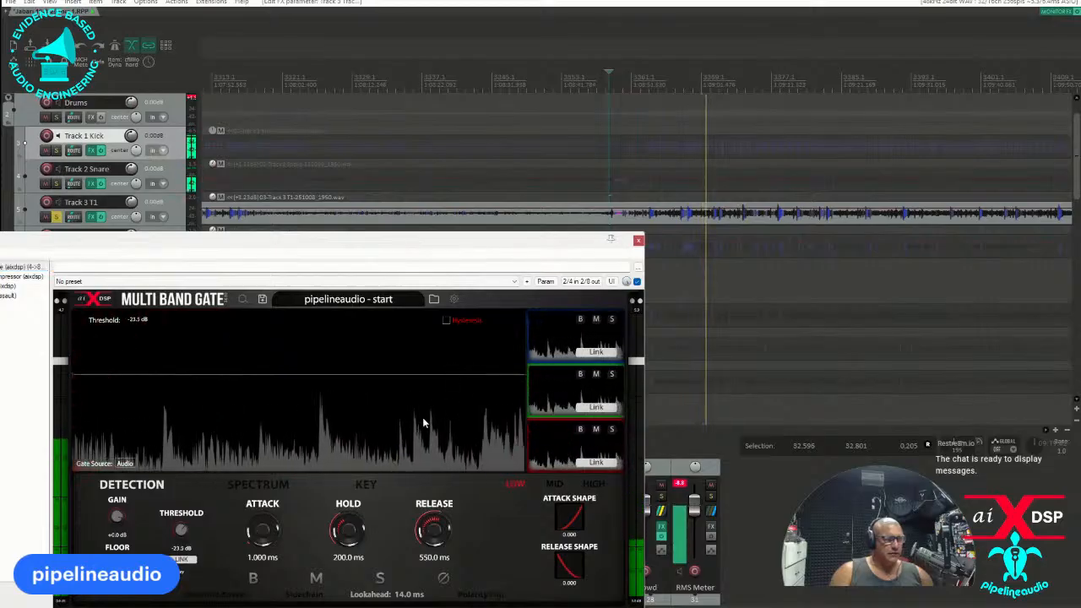
Set Track 3 T1's Multi Band Gate crossovers to 202 Hz and 2197 Hz, close its effects window and stop playback.
{"action": "left_click", "coordinate": [269, 485]}
{"action": "left_click_drag", "start_coordinate": [434, 440], "coordinate": [379, 437]}
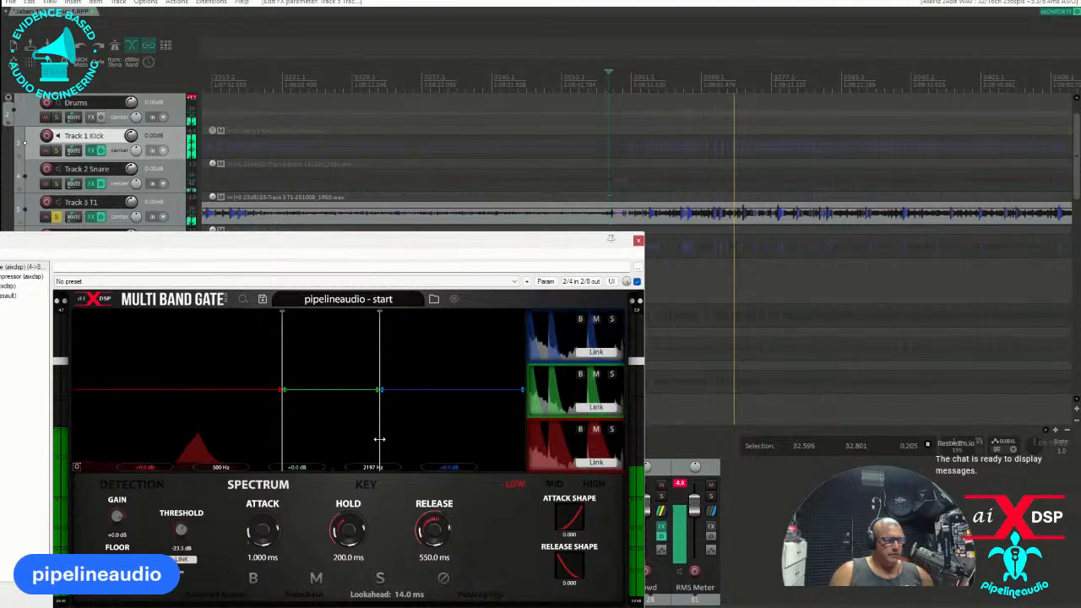
{"action": "left_click_drag", "start_coordinate": [281, 431], "coordinate": [223, 434]}
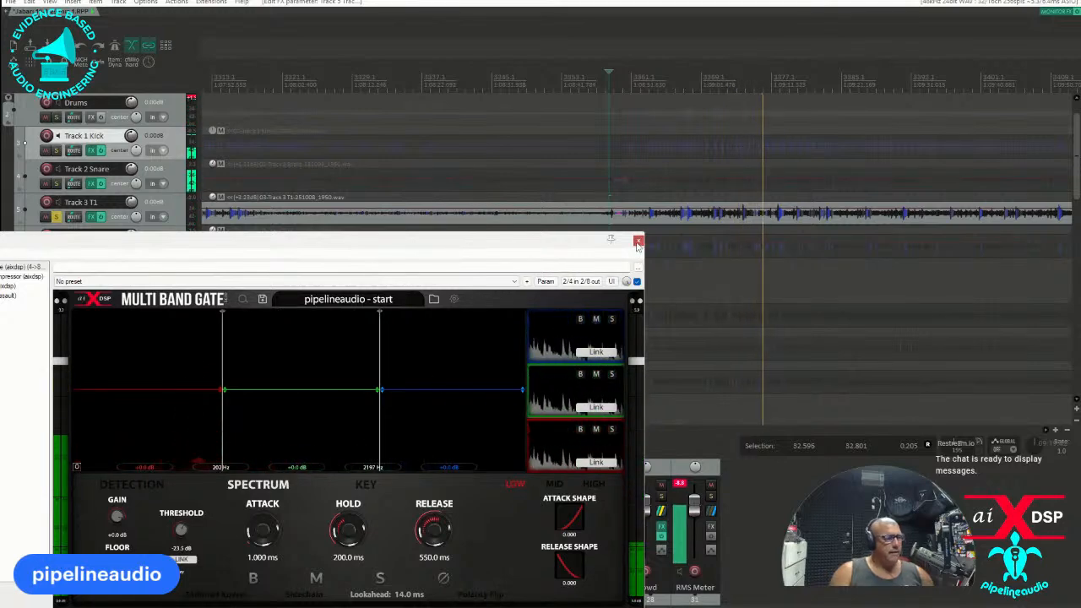
{"action": "key", "text": "Escape"}
{"action": "key", "text": "space"}
Solo Track 5 T3 in place of Track 3 T1 and play from the start of its busy passage.
{"action": "left_click", "coordinate": [56, 249]}
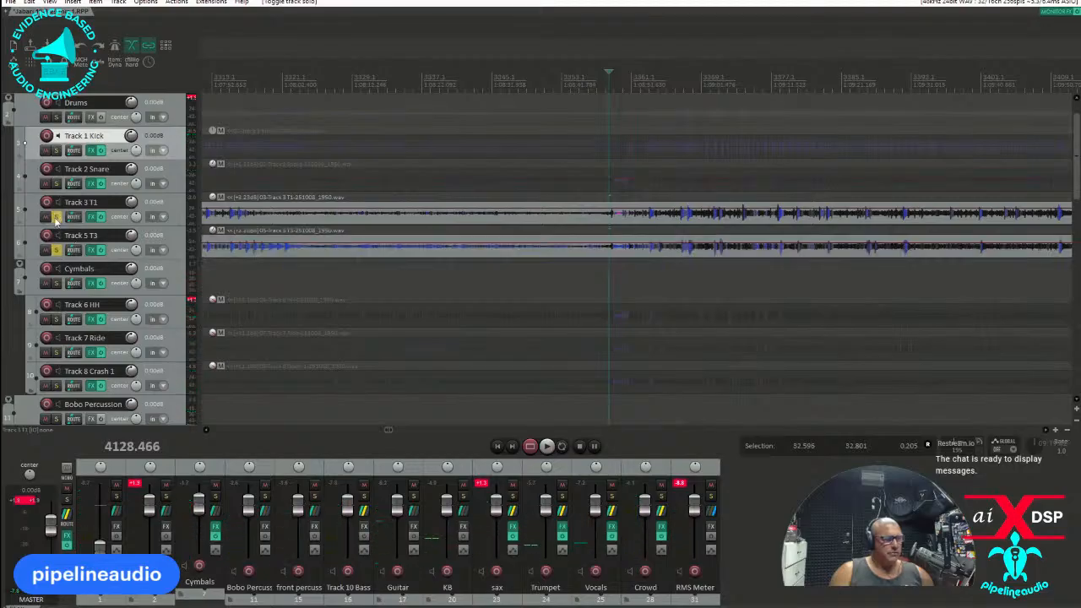
{"action": "left_click", "coordinate": [55, 216]}
{"action": "left_click", "coordinate": [642, 228]}
{"action": "key", "text": "space"}
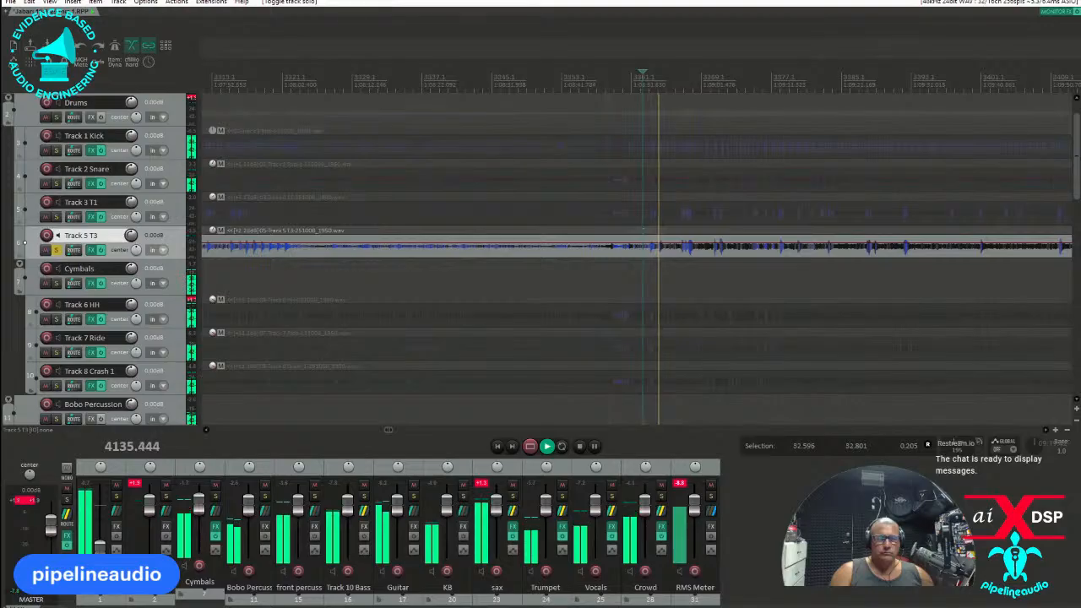
Open Track 5 T3's effects and set its Multi Band Gate low-band threshold to -22.1 dB.
{"action": "left_click", "coordinate": [91, 250]}
{"action": "left_click_drag", "start_coordinate": [405, 191], "coordinate": [511, 195]}
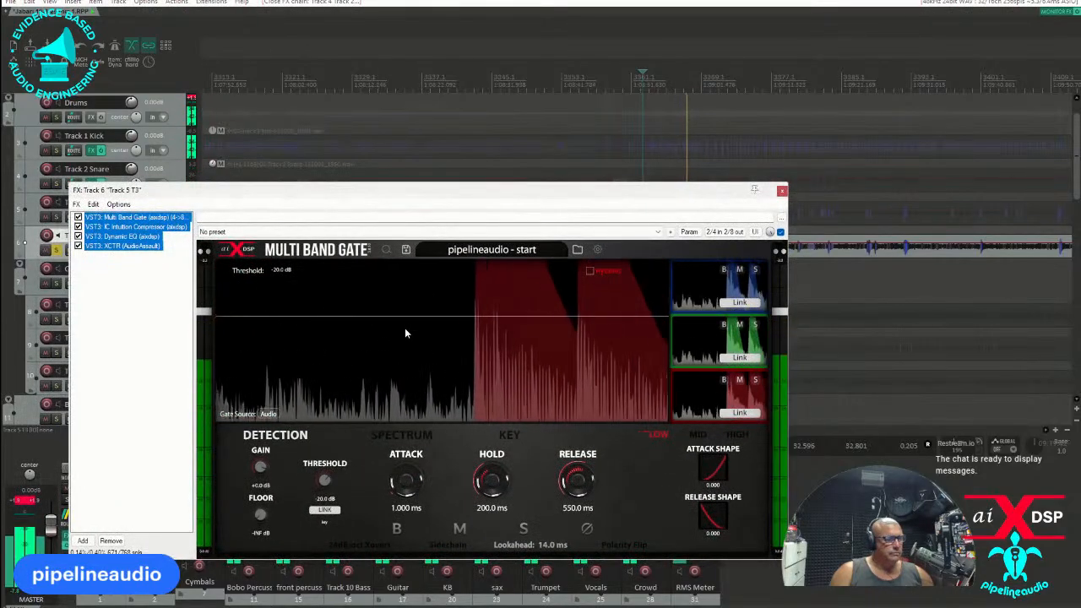
{"action": "left_click_drag", "start_coordinate": [408, 318], "coordinate": [406, 322]}
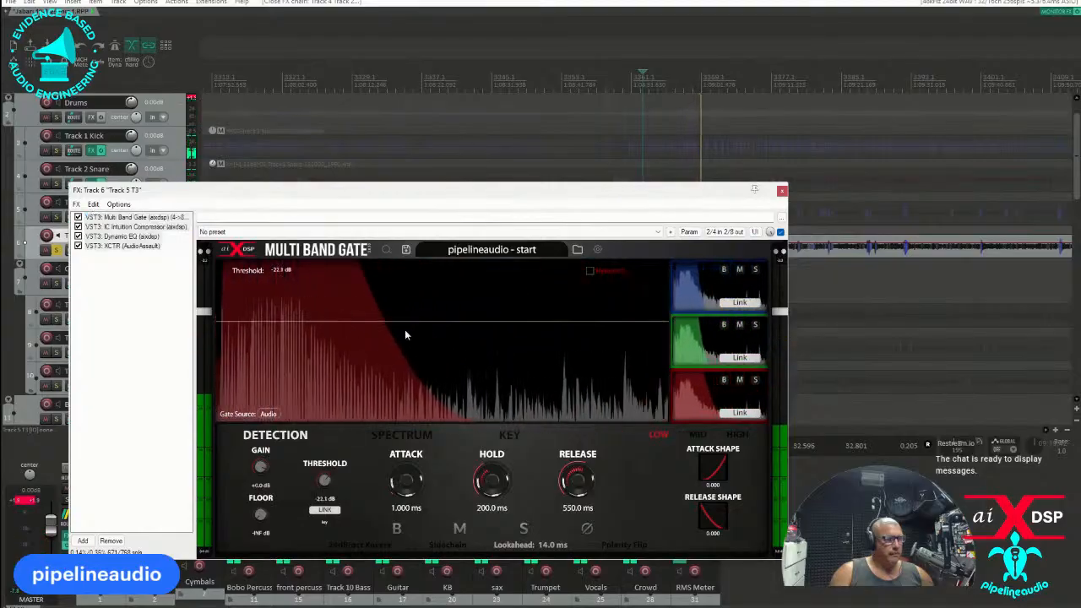
Set Track 5 T3's Multi Band Gate crossovers to 121 Hz and 2120 Hz, close its effects window and unsolo the track.
{"action": "left_click", "coordinate": [402, 435]}
{"action": "left_click_drag", "start_coordinate": [577, 391], "coordinate": [520, 388]}
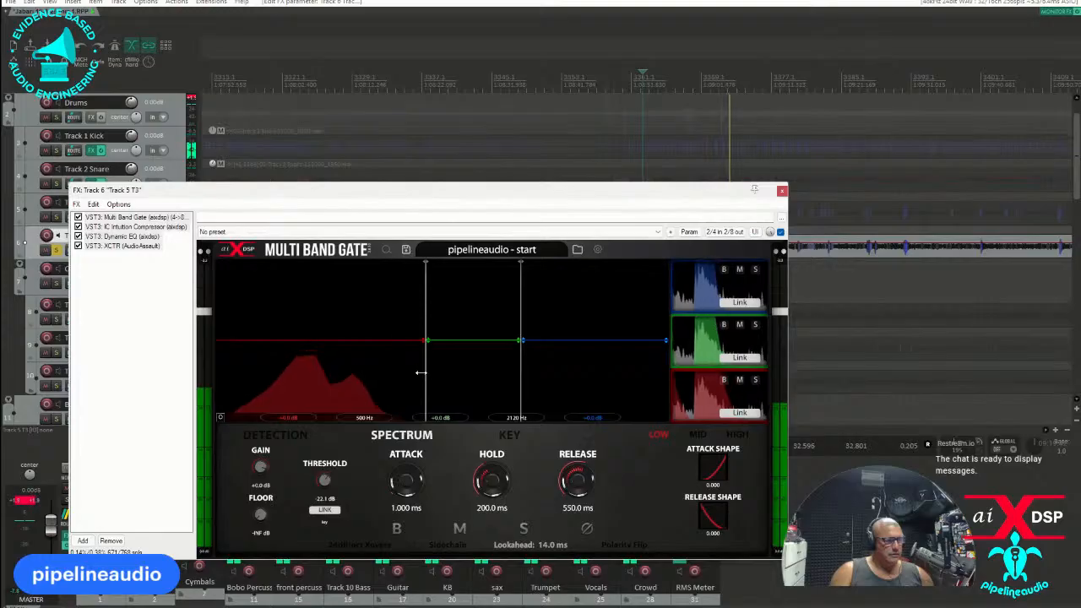
{"action": "left_click_drag", "start_coordinate": [425, 374], "coordinate": [333, 380]}
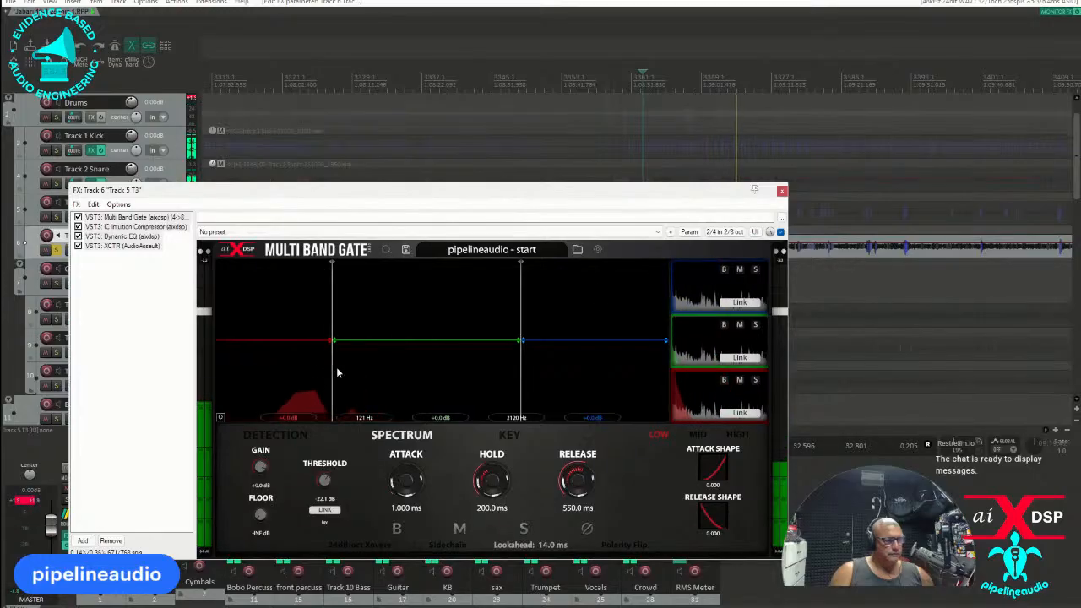
{"action": "left_click", "coordinate": [781, 190]}
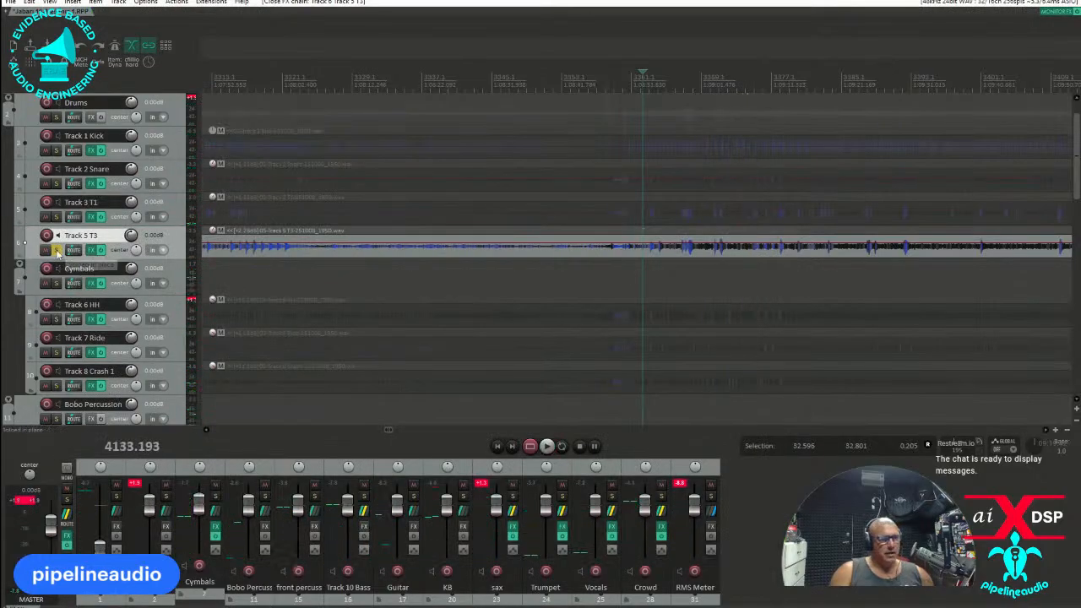
{"action": "left_click", "coordinate": [56, 249]}
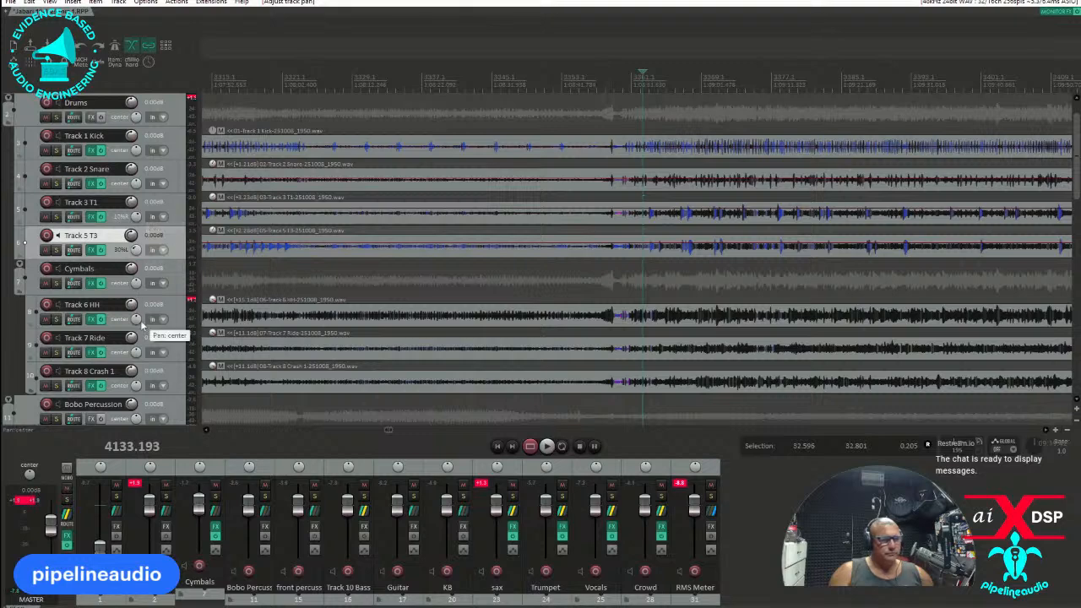
Pan Track 3 T1 20% right, Track 5 T3 30% left, Track 6 HH 75% right and Track 8 Crash 1 right, checking the stage video.
{"action": "left_click_drag", "start_coordinate": [137, 320], "coordinate": [138, 291]}
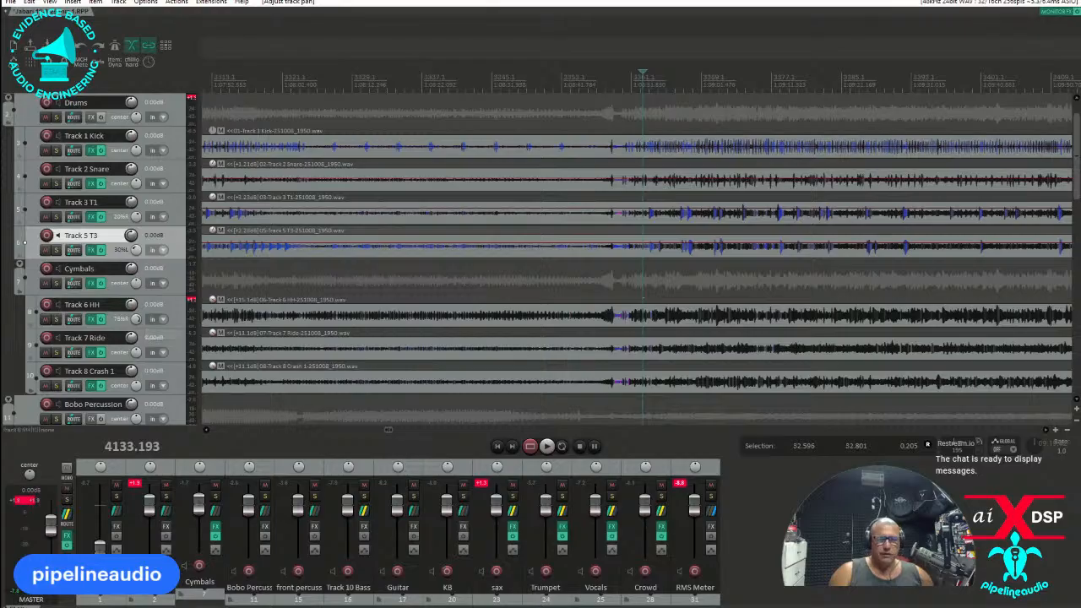
{"action": "left_click_drag", "start_coordinate": [0, 213], "coordinate": [439, 208]}
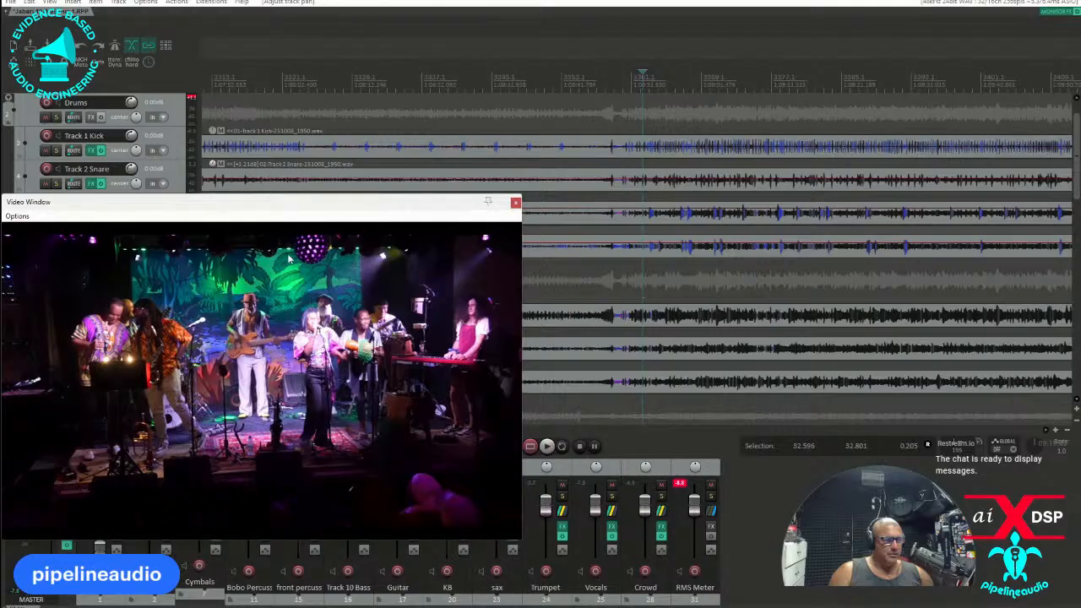
{"action": "left_click_drag", "start_coordinate": [301, 208], "coordinate": [0, 216]}
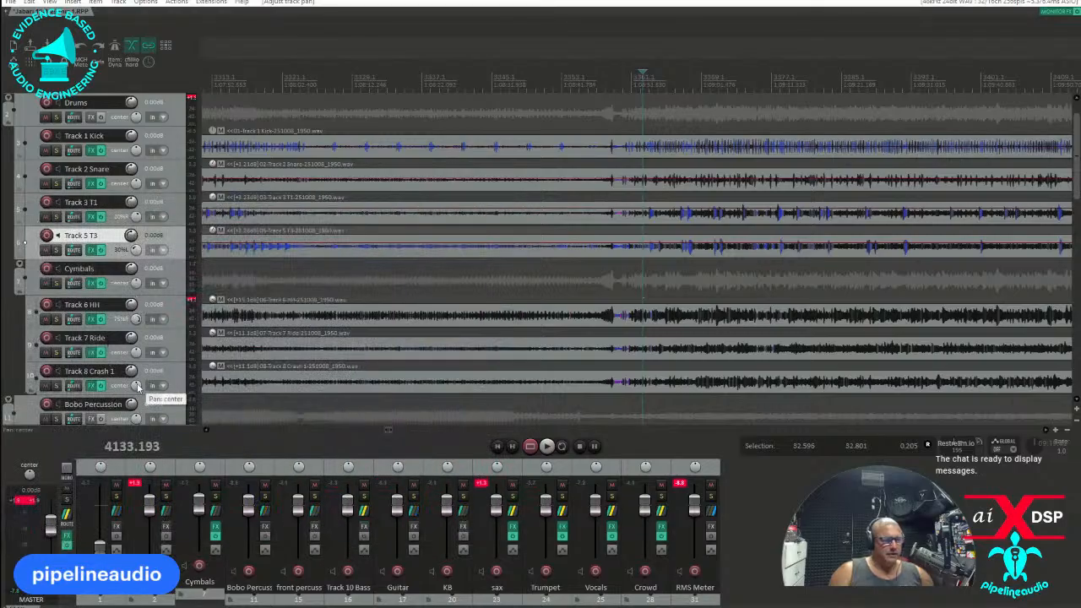
{"action": "left_click_drag", "start_coordinate": [137, 387], "coordinate": [138, 387]}
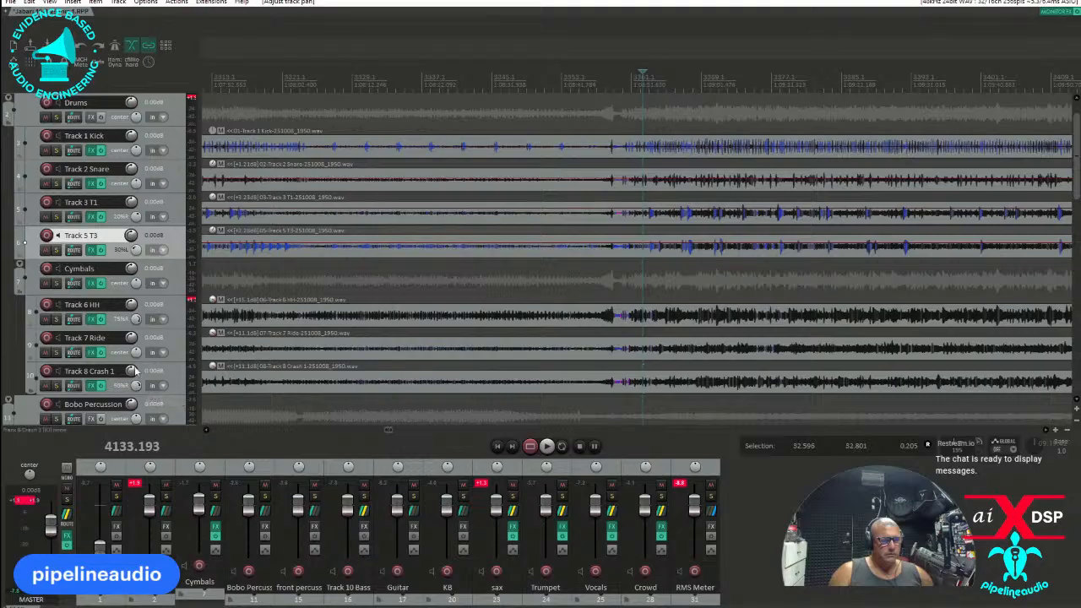
Pan Track 7 Ride 75% left, then solo the Drums folder and play the busy passage.
{"action": "left_click_drag", "start_coordinate": [137, 353], "coordinate": [136, 371]}
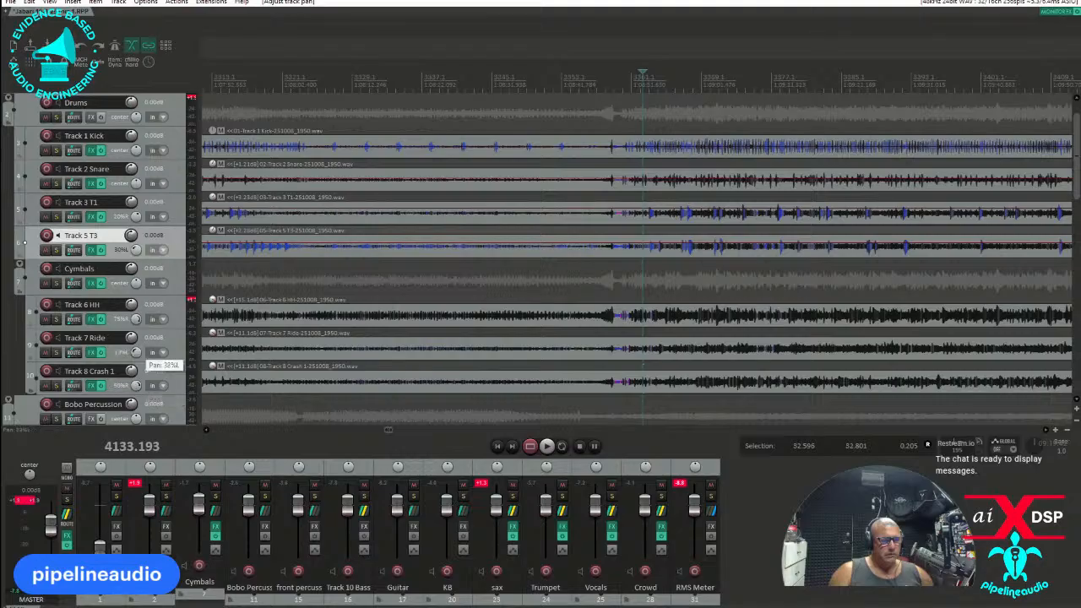
{"action": "left_click", "coordinate": [165, 496]}
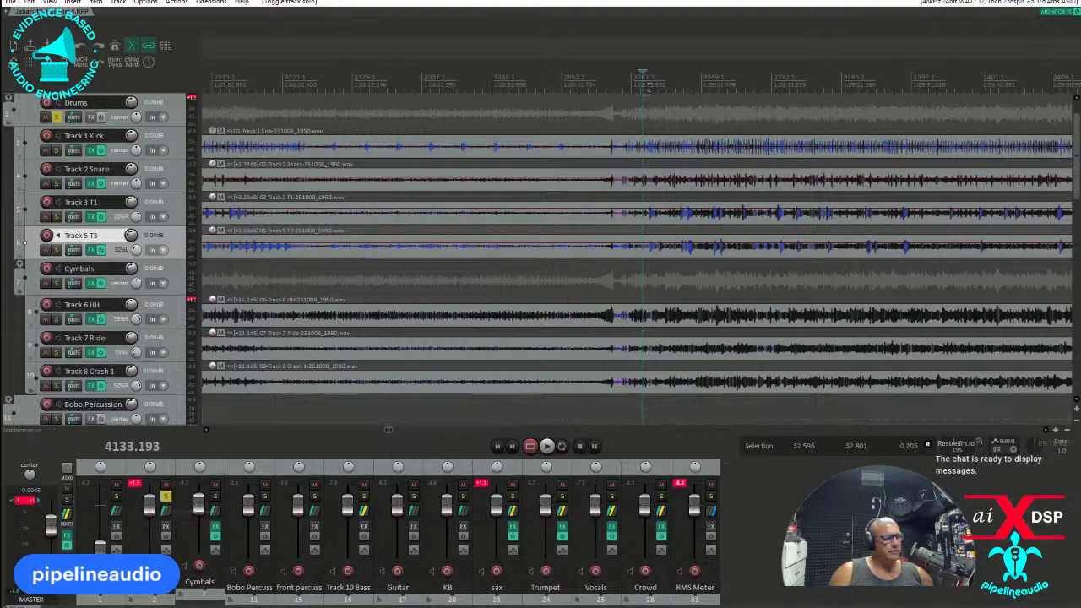
{"action": "key", "text": "space"}
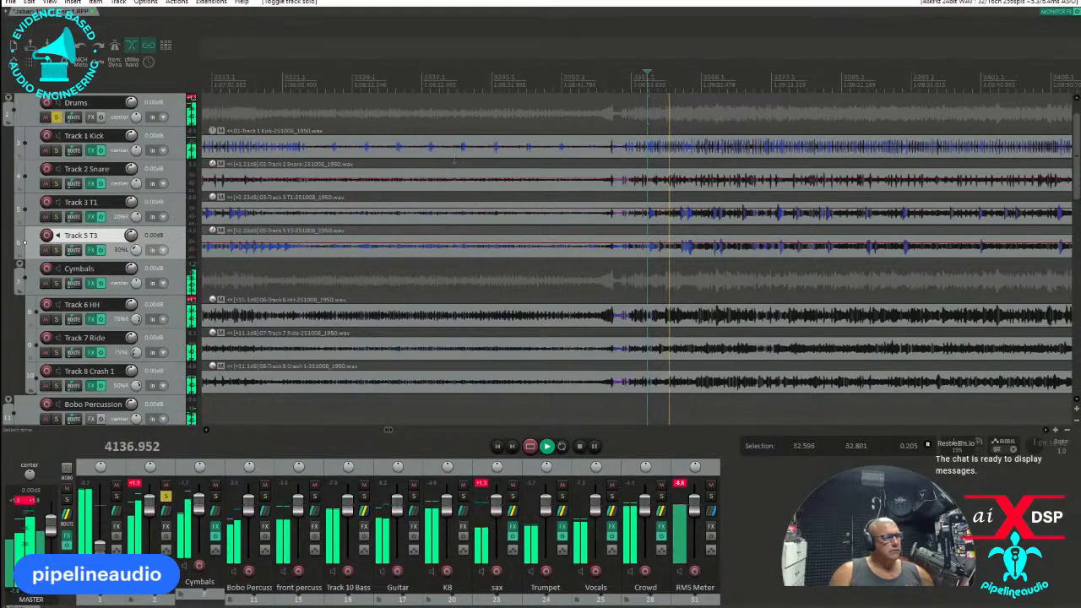
{"action": "scroll", "coordinate": [511, 157], "scroll_direction": "down", "scroll_amount": 2}
{"action": "scroll", "coordinate": [510, 156], "scroll_direction": "down", "scroll_amount": 4}
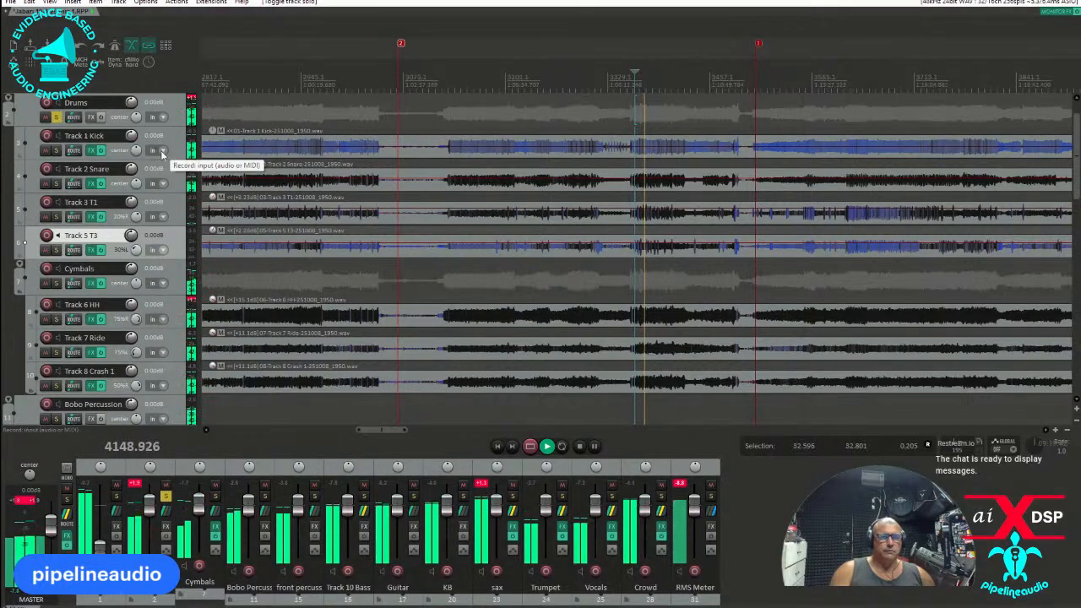
{"action": "key", "text": "space"}
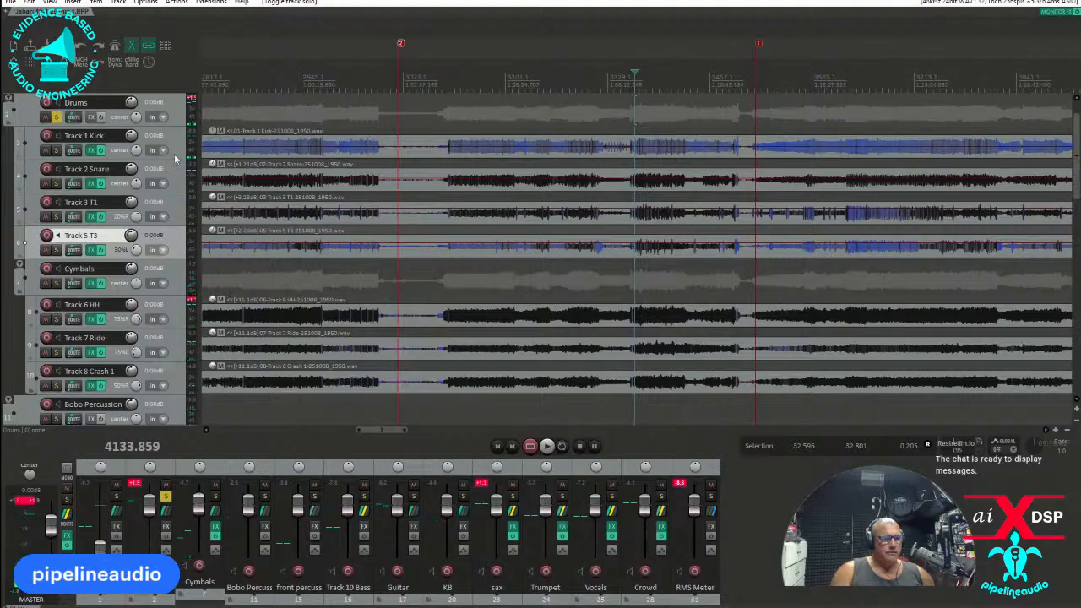
Insert a new track directly below Track 1 Kick and name it "gated".
{"action": "left_click", "coordinate": [173, 155]}
{"action": "right_click", "coordinate": [173, 154]}
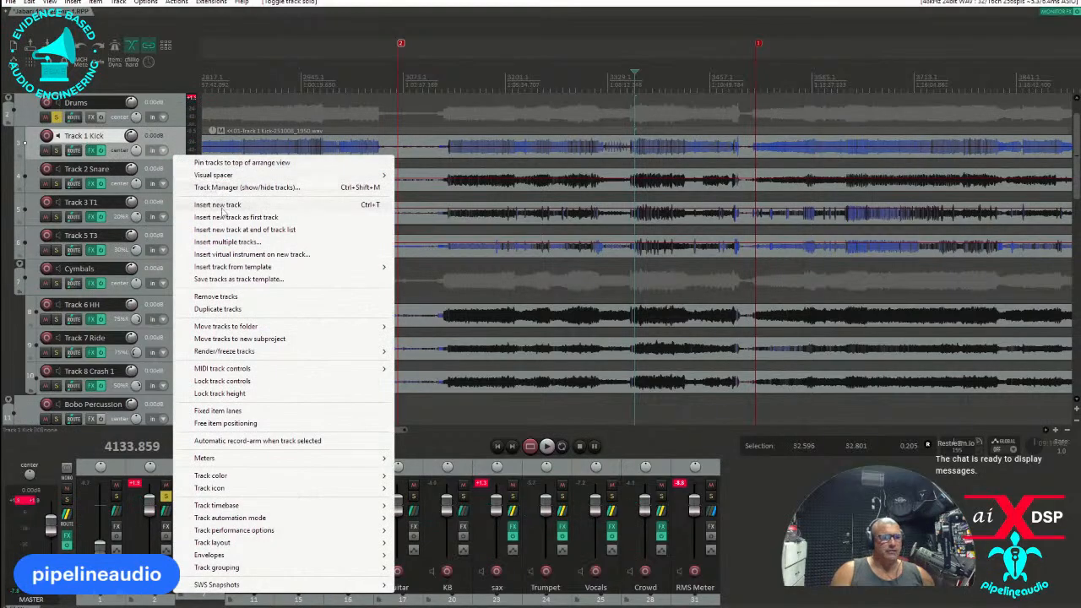
{"action": "left_click", "coordinate": [219, 206]}
{"action": "double_click", "coordinate": [101, 170]}
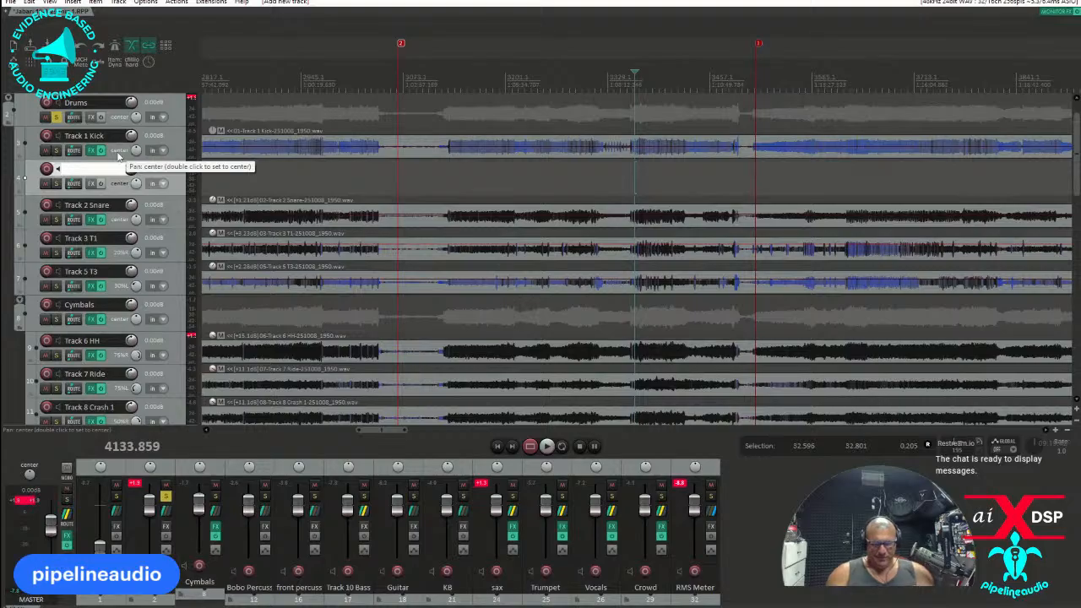
Add Iconic Reverb to the gated track, load its Big Gate preset and close the effects window.
{"action": "left_click", "coordinate": [91, 183]}
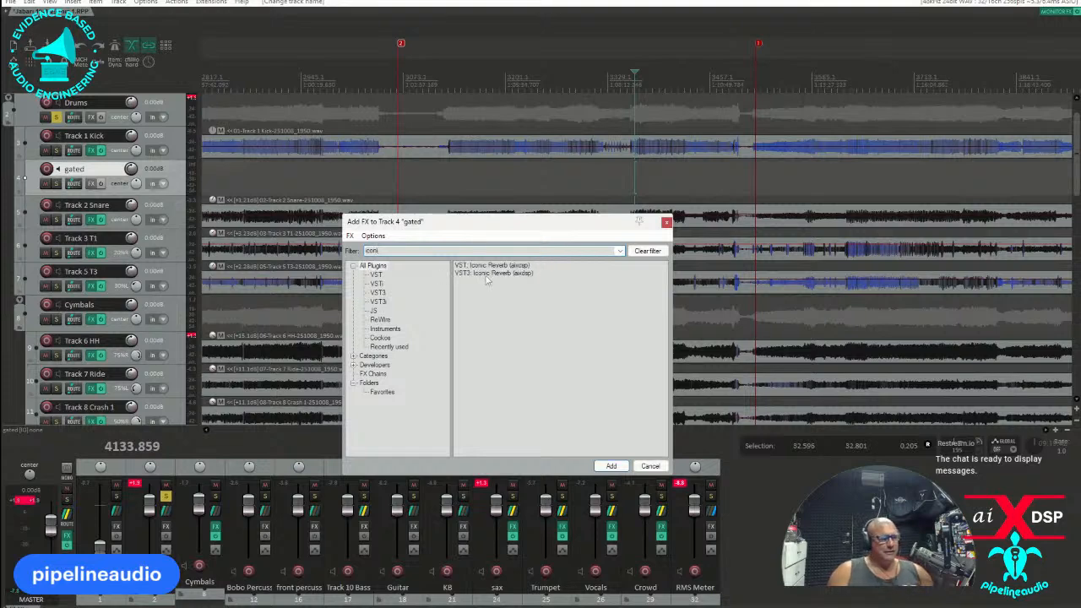
{"action": "double_click", "coordinate": [486, 277]}
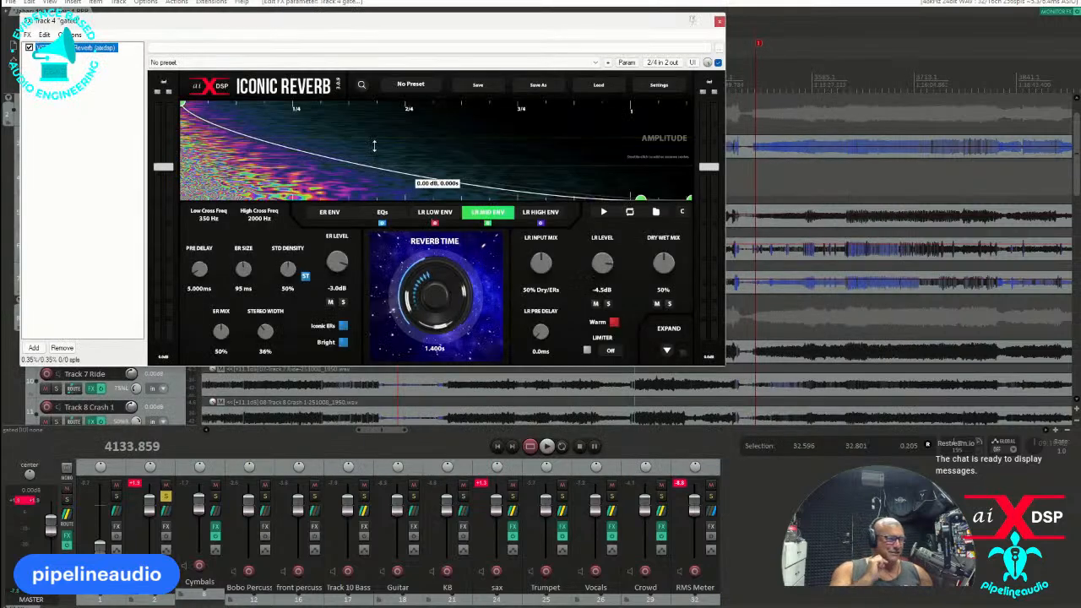
{"action": "left_click", "coordinate": [413, 88]}
{"action": "mouse_move", "coordinate": [431, 102]}
{"action": "left_click", "coordinate": [466, 110]}
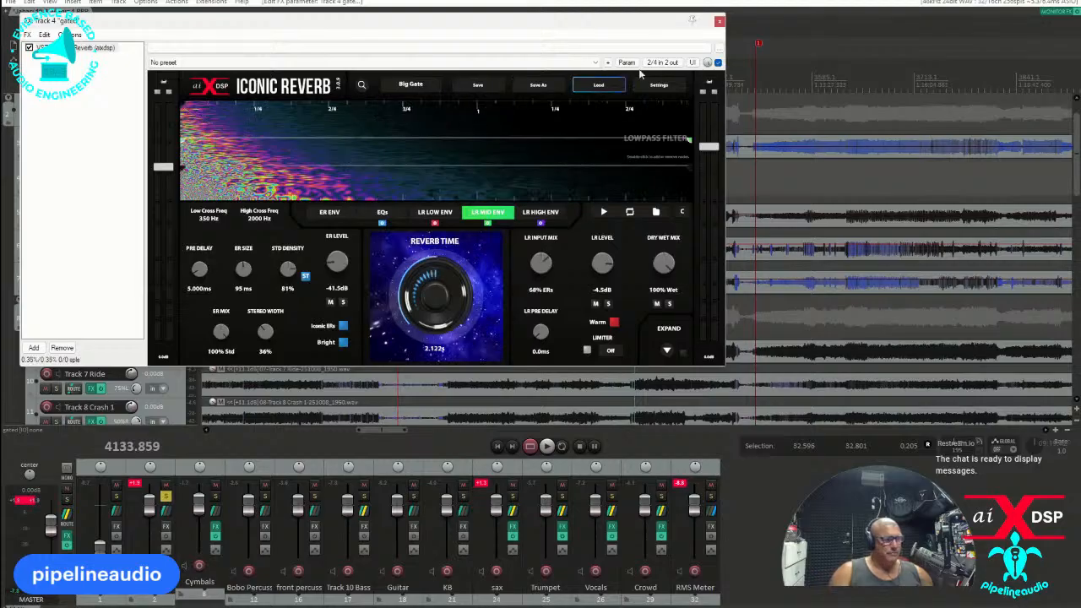
{"action": "left_click", "coordinate": [719, 21]}
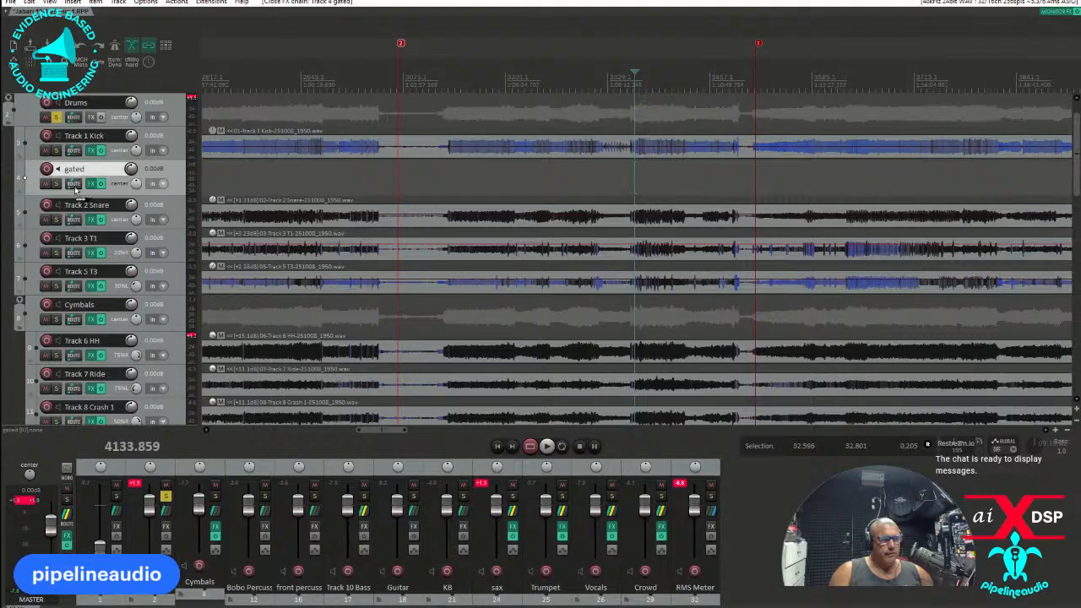
Create sends from Track 2 Snare, Track 3 T1 and Track 5 T3 to the gated track.
{"action": "left_click_drag", "start_coordinate": [69, 182], "coordinate": [71, 183]}
{"action": "left_click_drag", "start_coordinate": [74, 253], "coordinate": [75, 186]}
{"action": "left_click_drag", "start_coordinate": [73, 286], "coordinate": [98, 183]}
Play the drums and lower the gated track's volume to -12.8 dB.
{"action": "key", "text": "space"}
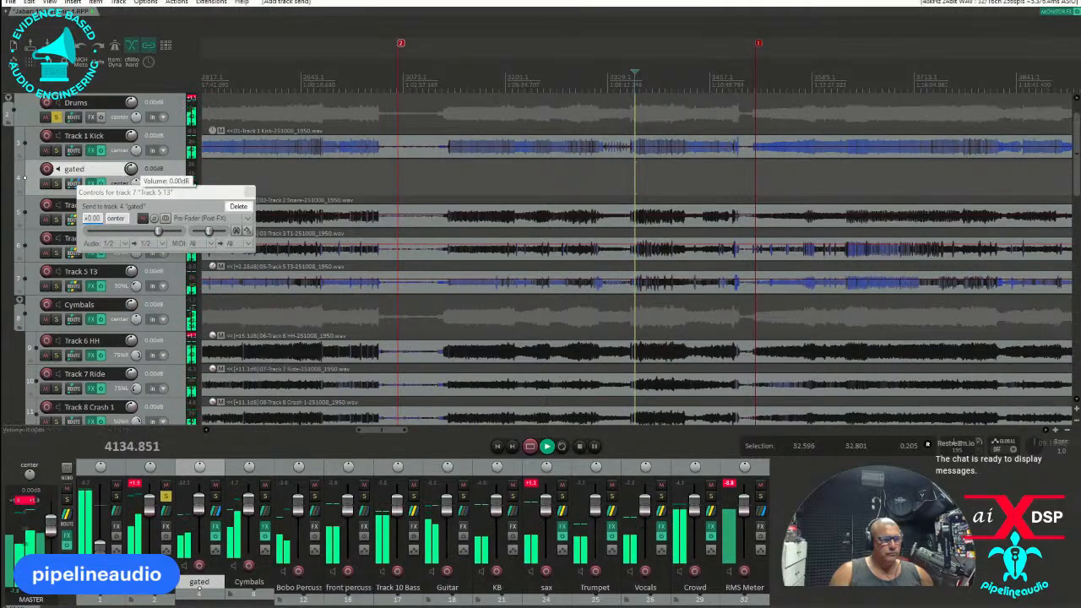
{"action": "scroll", "coordinate": [131, 169], "scroll_direction": "down", "scroll_amount": 3}
{"action": "scroll", "coordinate": [131, 169], "scroll_direction": "down", "scroll_amount": 2}
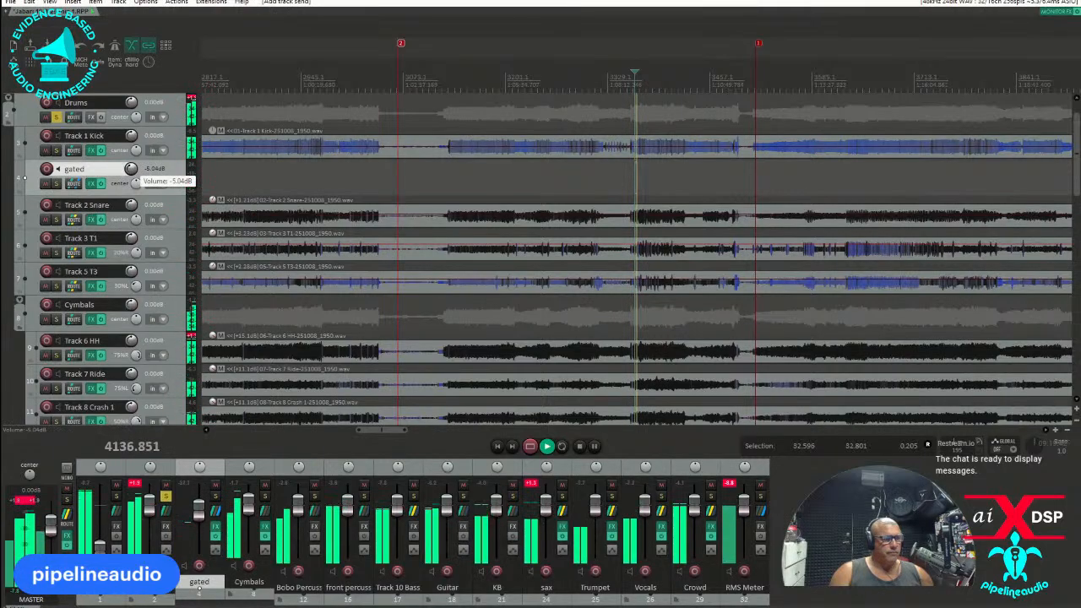
{"action": "scroll", "coordinate": [130, 169], "scroll_direction": "down", "scroll_amount": 1}
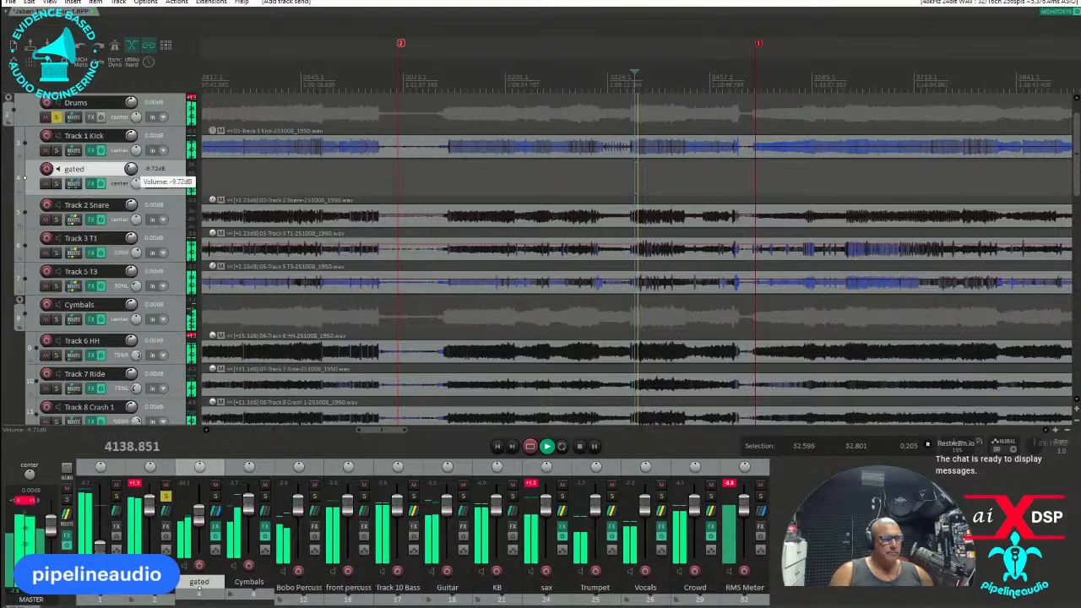
{"action": "scroll", "coordinate": [131, 168], "scroll_direction": "down", "scroll_amount": 3}
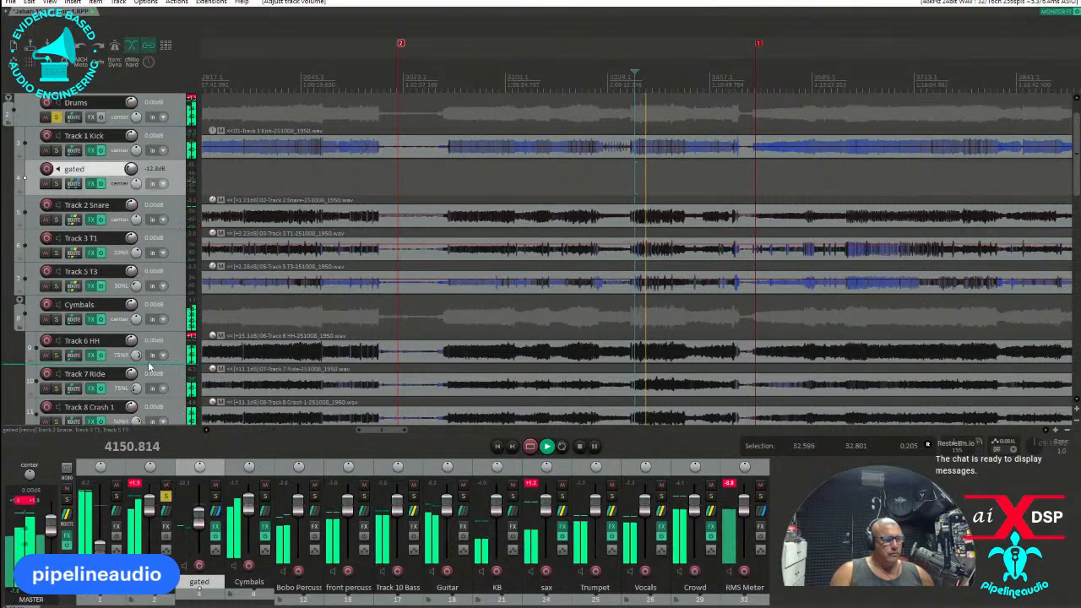
Lower Cymbals to -2.94 dB and Drums to -3.08 dB, checking the master track's Intuition Compressor in between.
{"action": "scroll", "coordinate": [130, 306], "scroll_direction": "down", "scroll_amount": 2}
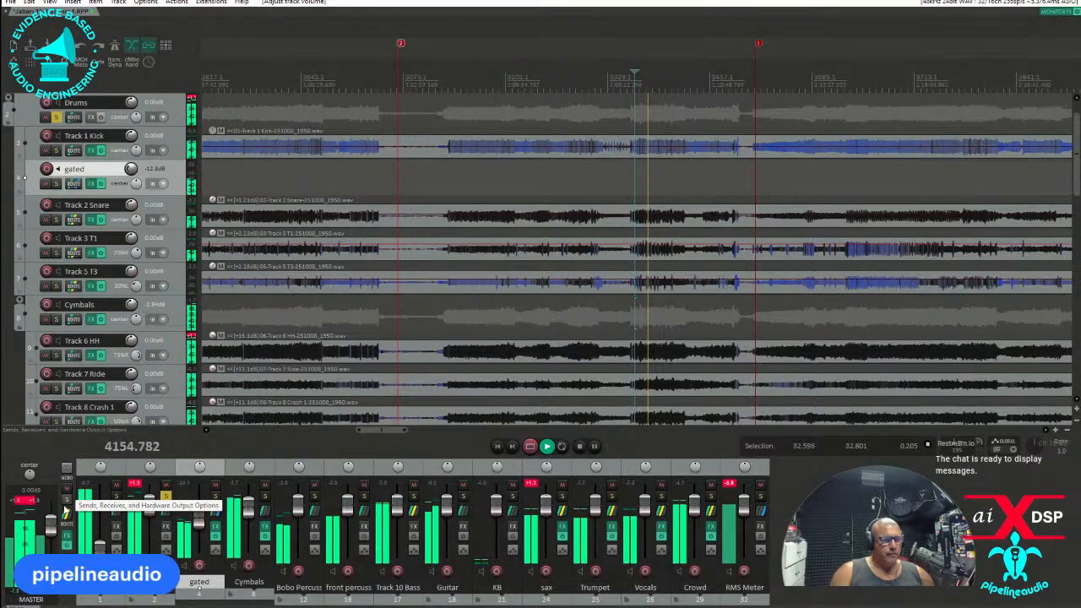
{"action": "left_click", "coordinate": [76, 524]}
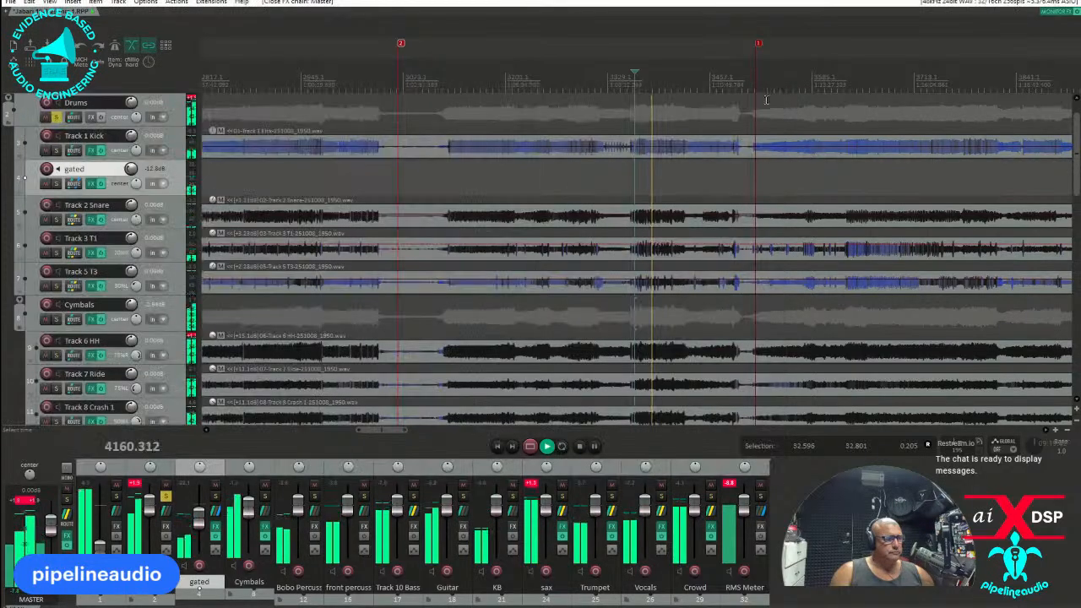
{"action": "left_click", "coordinate": [776, 91]}
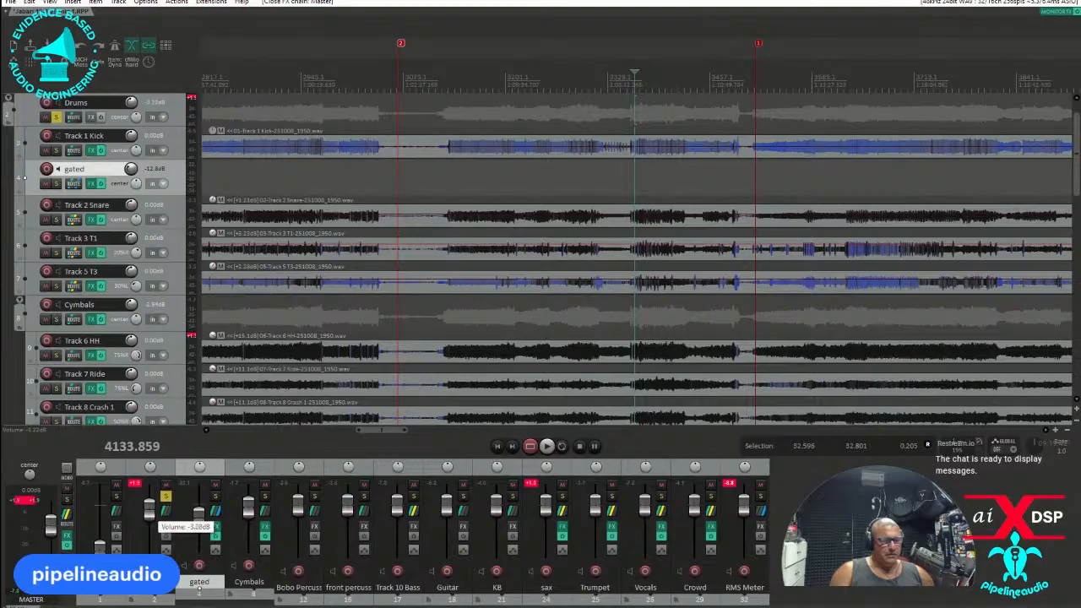
{"action": "left_click_drag", "start_coordinate": [149, 509], "coordinate": [150, 510]}
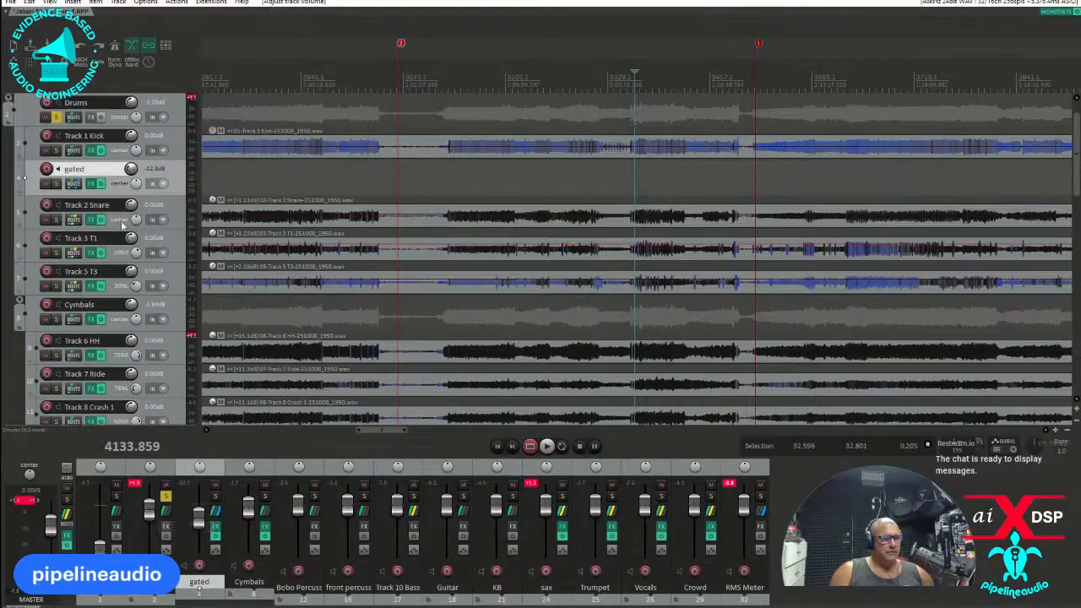
Solo the Bobo Percussion folder, listen to a dense conga passage and unsolo it.
{"action": "scroll", "coordinate": [131, 336], "scroll_direction": "down", "scroll_amount": 4}
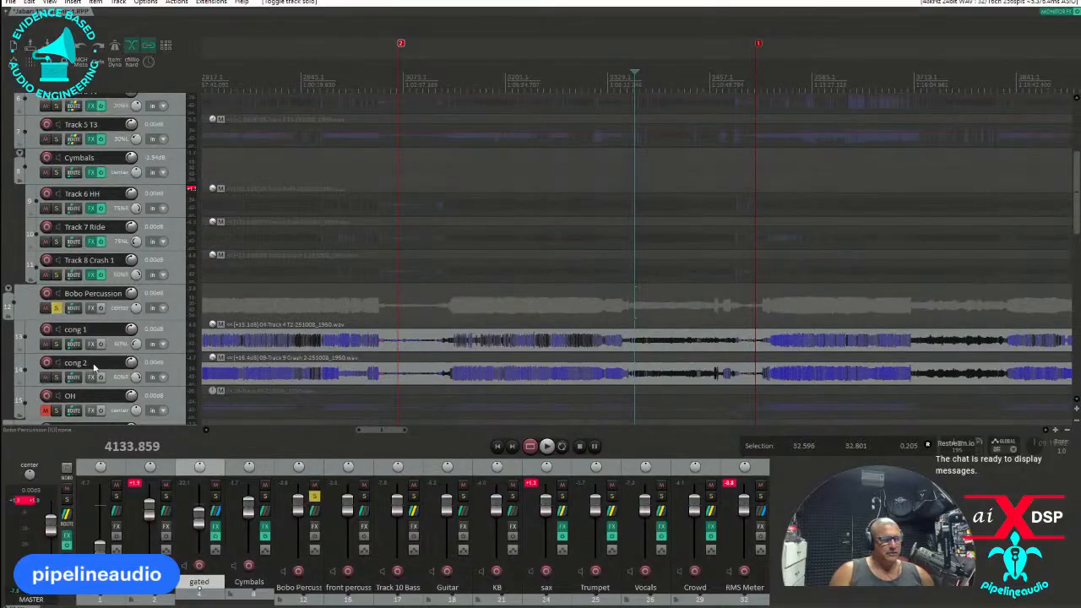
{"action": "left_click", "coordinate": [511, 306]}
{"action": "key", "text": "space"}
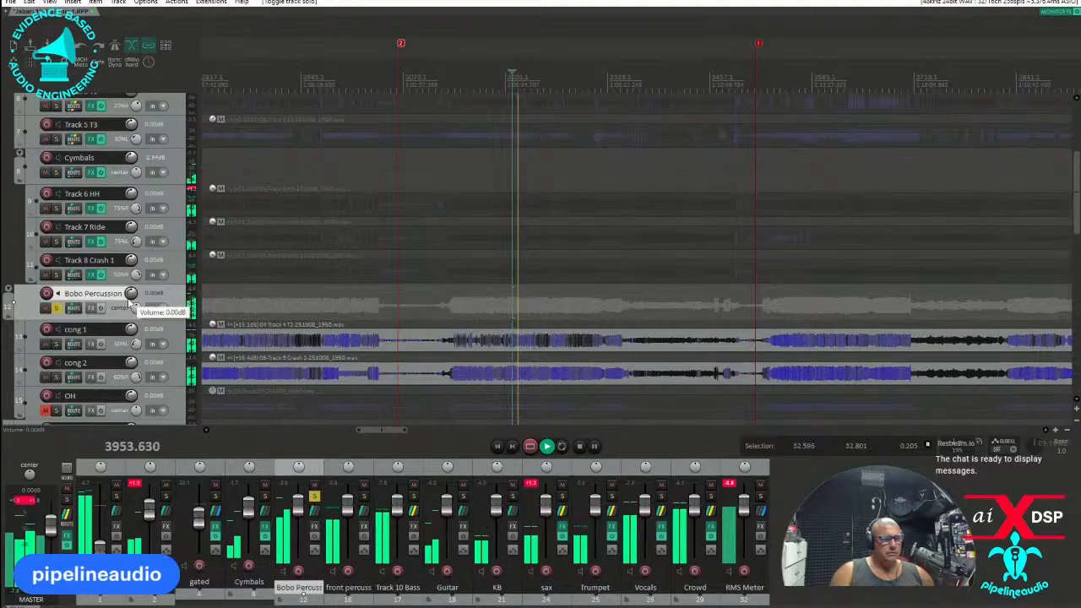
{"action": "key", "text": "space"}
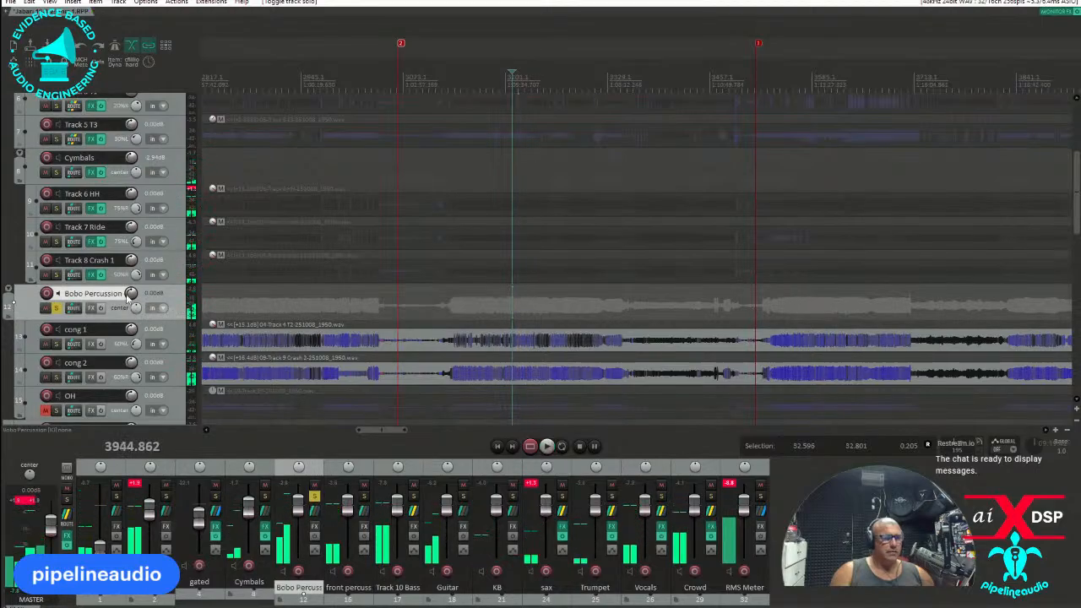
{"action": "left_click", "coordinate": [57, 311]}
Solo the C0064 video track, raise its volume to -16.0 dB and play it from just after the band's first entrance.
{"action": "scroll", "coordinate": [105, 350], "scroll_direction": "up", "scroll_amount": 5}
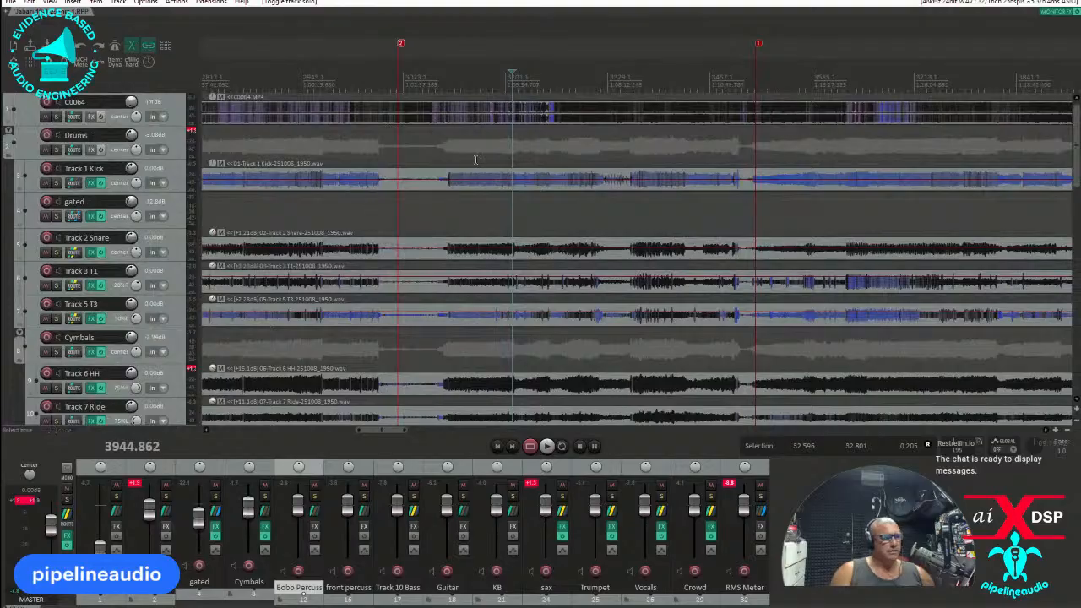
{"action": "scroll", "coordinate": [430, 175], "scroll_direction": "down", "scroll_amount": 5}
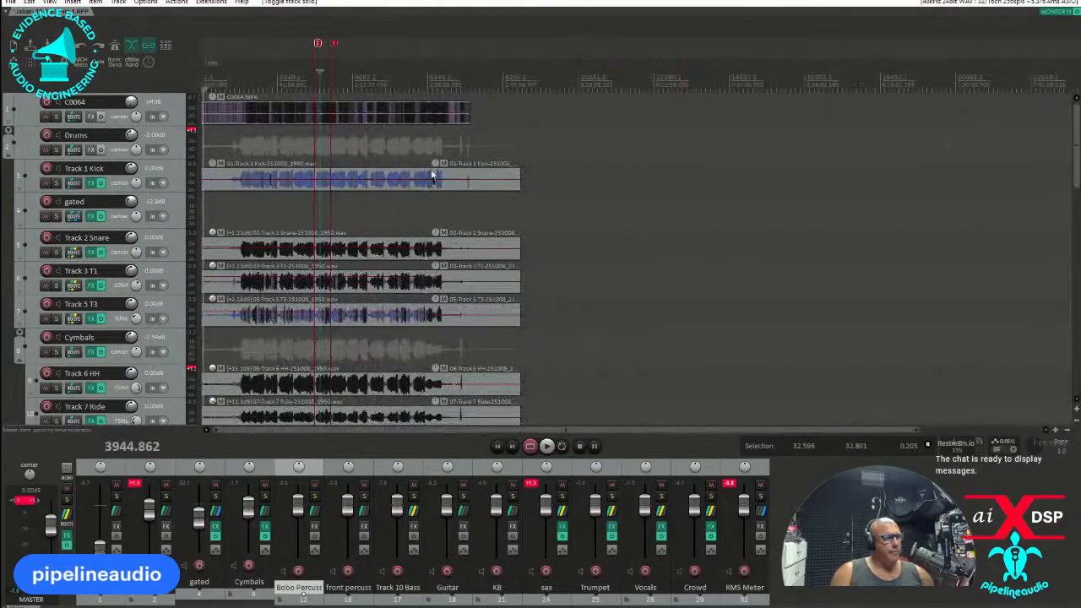
{"action": "left_click", "coordinate": [251, 112]}
{"action": "scroll", "coordinate": [251, 112], "scroll_direction": "up", "scroll_amount": 5}
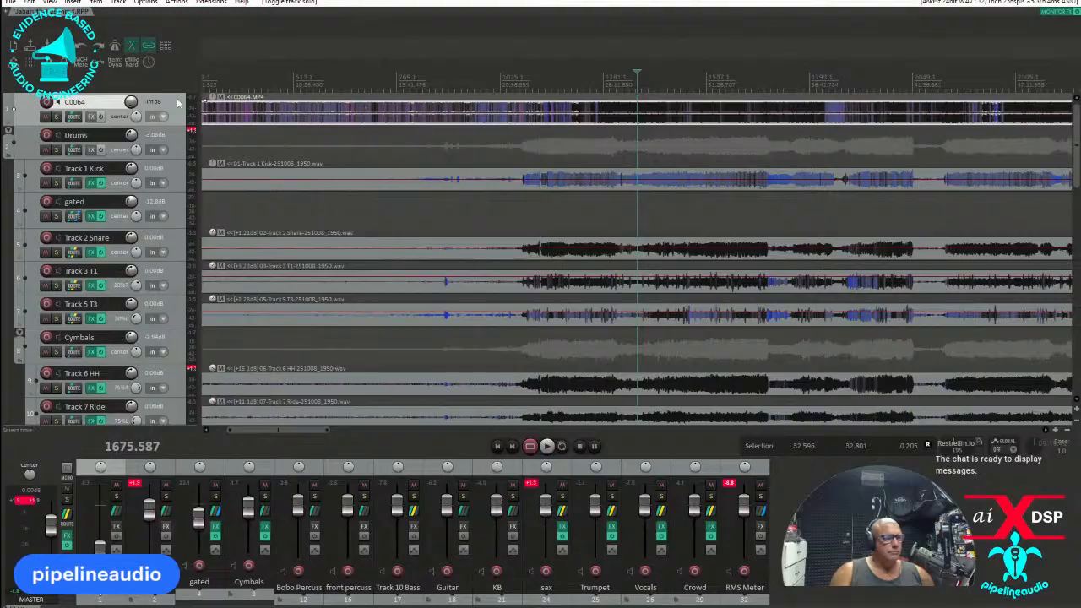
{"action": "left_click", "coordinate": [57, 117]}
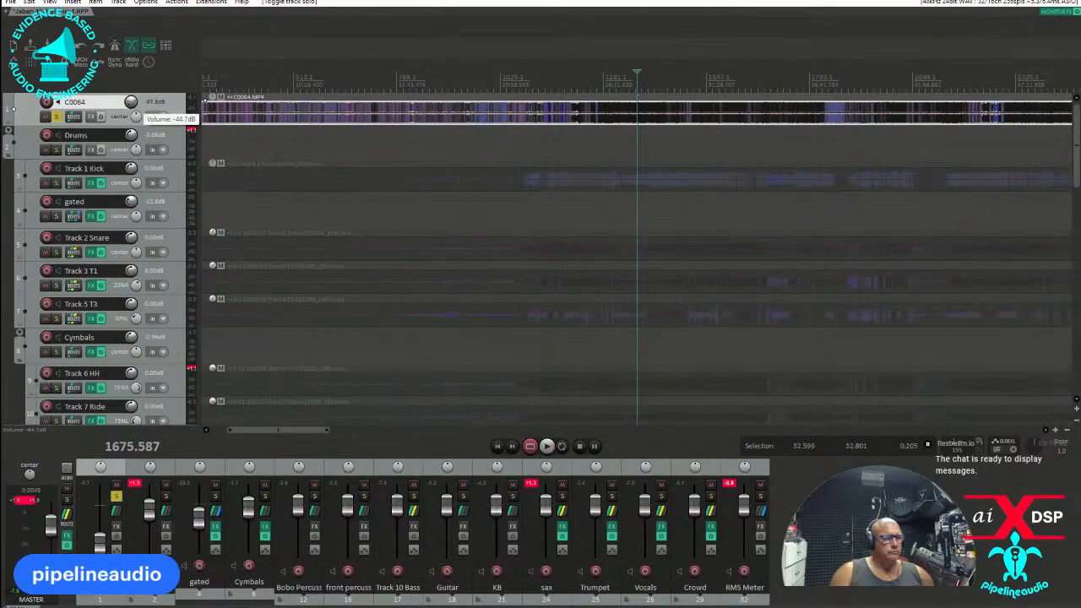
{"action": "left_click", "coordinate": [558, 85]}
{"action": "key", "text": "space"}
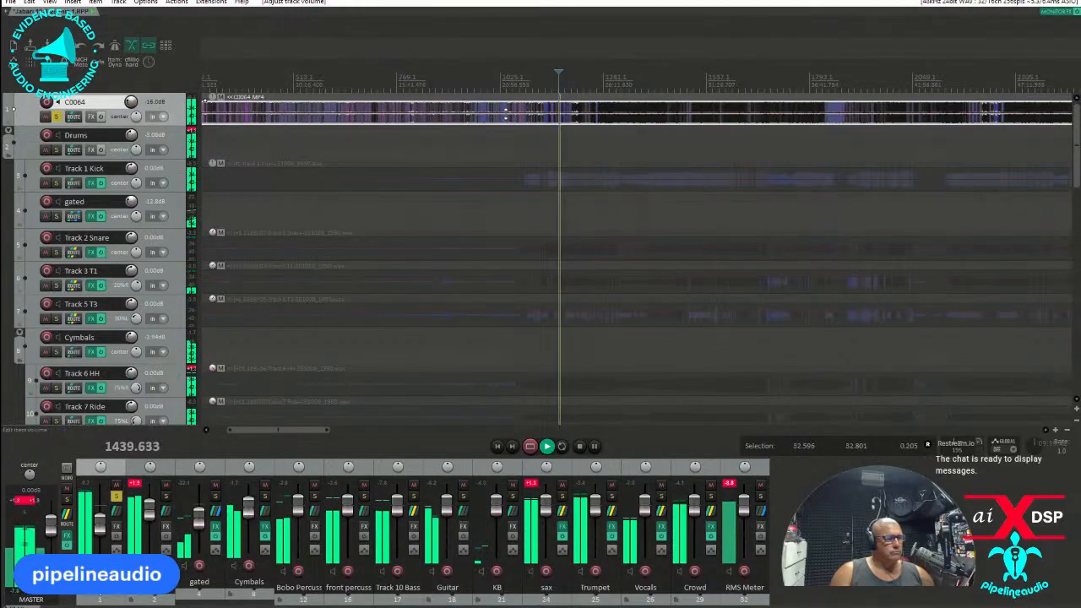
Split the C0064.MP4 item ahead of the music and delete its opening part.
{"action": "scroll", "coordinate": [499, 121], "scroll_direction": "down", "scroll_amount": 4}
{"action": "left_click_drag", "start_coordinate": [393, 112], "coordinate": [267, 120]}
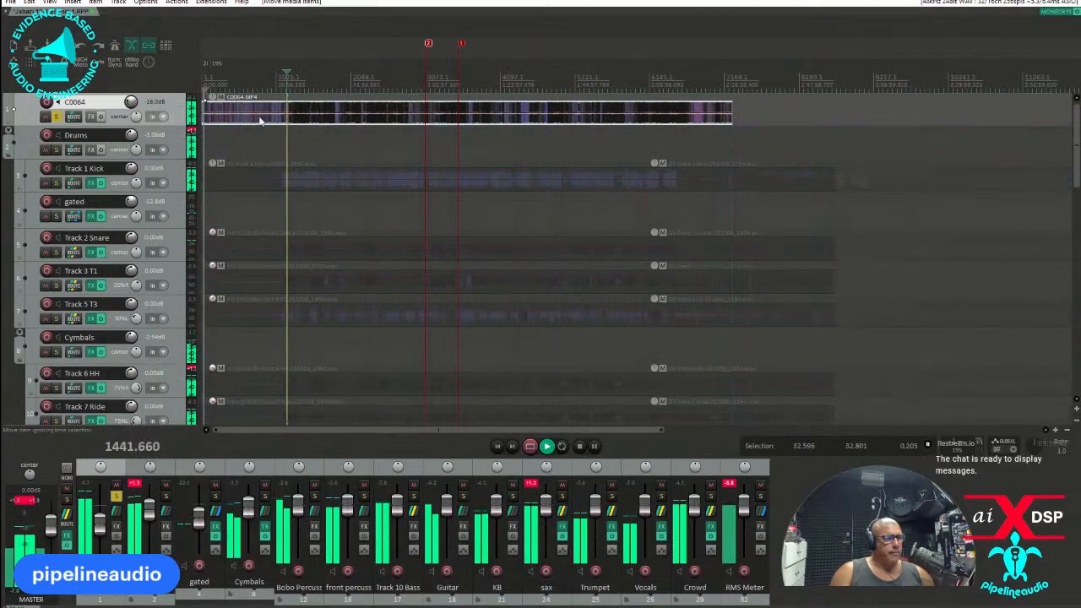
{"action": "key", "text": "s"}
{"action": "left_click", "coordinate": [244, 116]}
{"action": "key", "text": "Delete"}
{"action": "scroll", "coordinate": [304, 110], "scroll_direction": "up", "scroll_amount": 3}
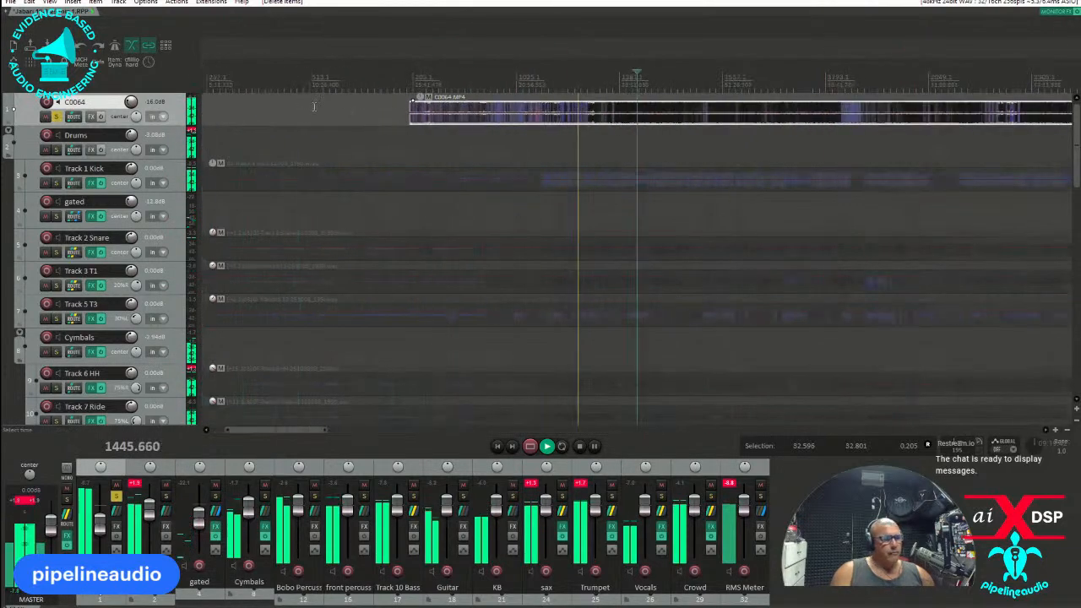
Play the C0064 video audio from several points to locate where the first song starts.
{"action": "left_click", "coordinate": [527, 83]}
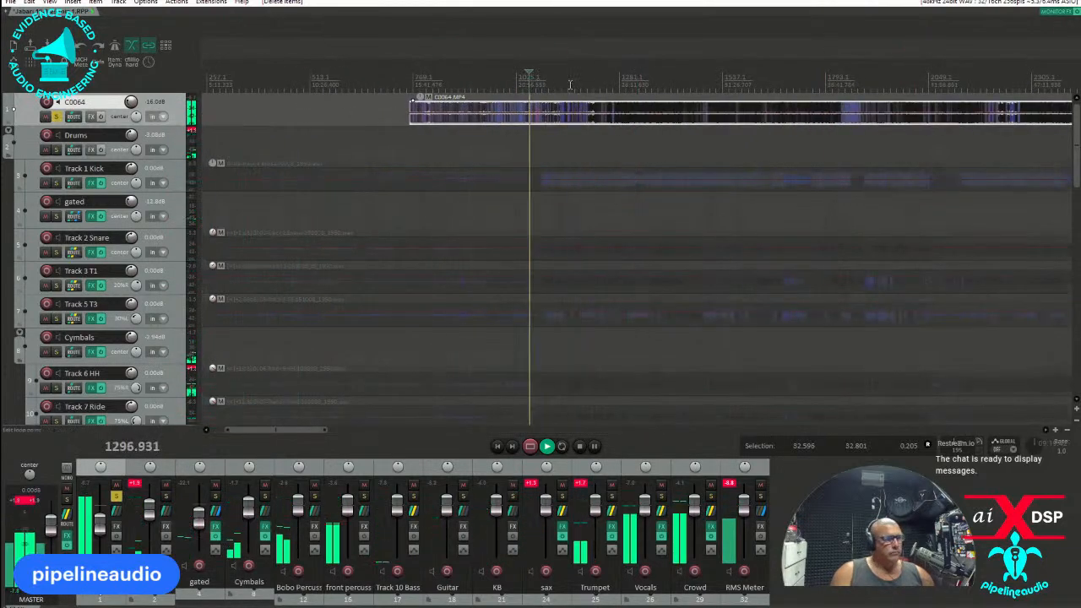
{"action": "left_click", "coordinate": [602, 81]}
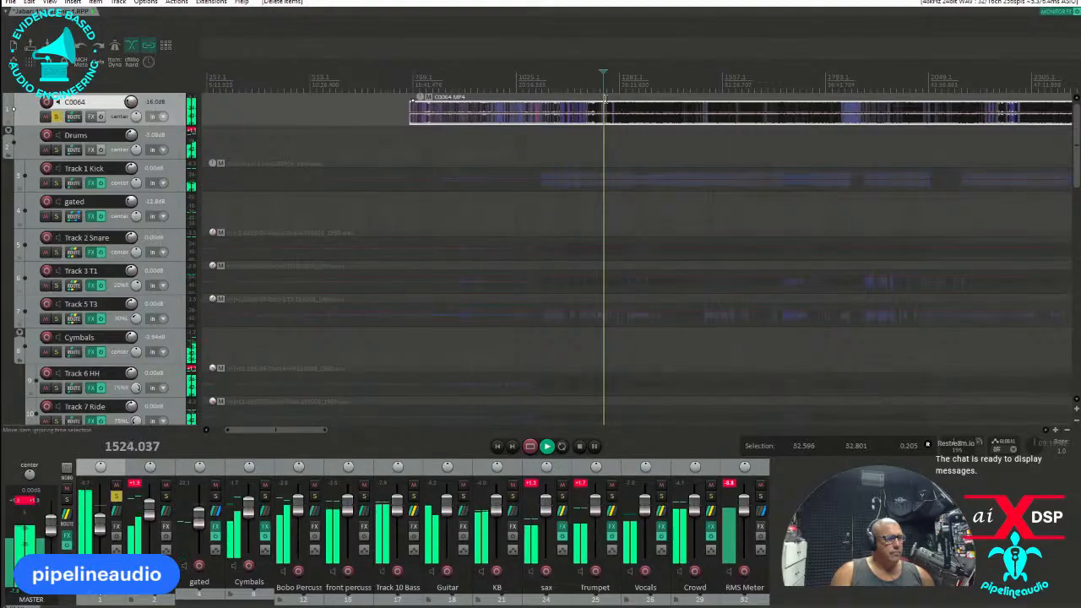
{"action": "left_click", "coordinate": [588, 84]}
{"action": "scroll", "coordinate": [589, 89], "scroll_direction": "up", "scroll_amount": 4}
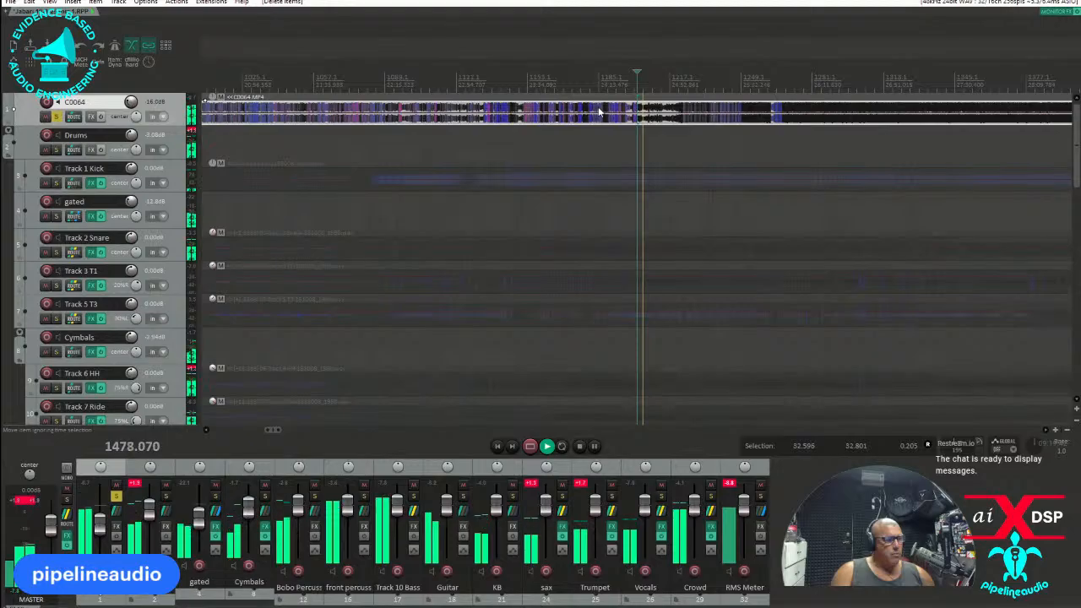
{"action": "left_click", "coordinate": [677, 115]}
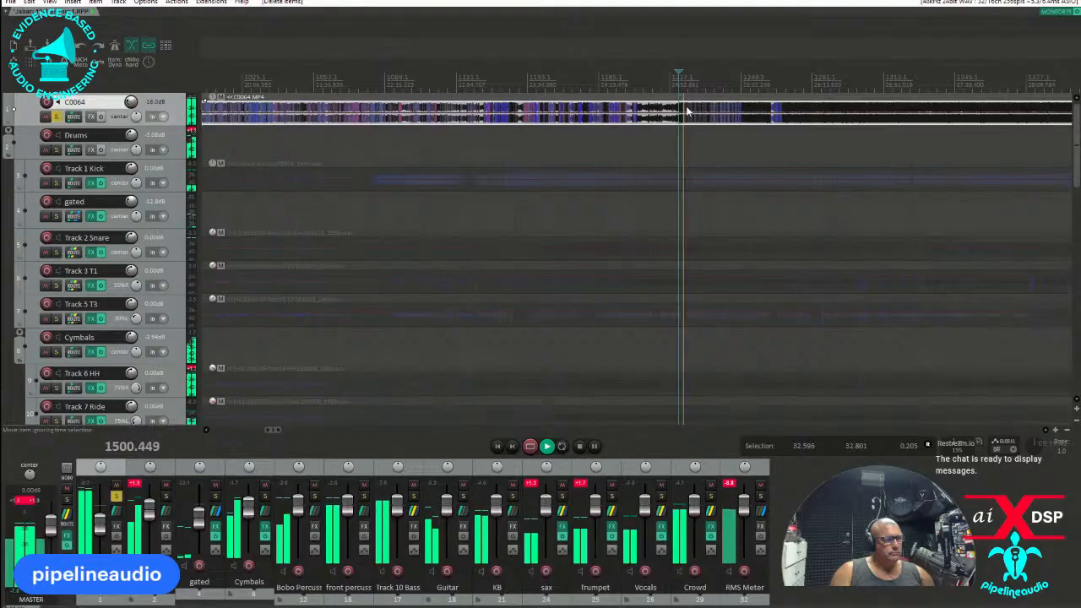
{"action": "key", "text": "space"}
Move the C0064 clip earlier so its song start lines up with Track 1 Kick's entrance, and play from just before it.
{"action": "left_click_drag", "start_coordinate": [687, 111], "coordinate": [376, 114]}
{"action": "left_click", "coordinate": [375, 112]}
{"action": "scroll", "coordinate": [389, 111], "scroll_direction": "up", "scroll_amount": 8}
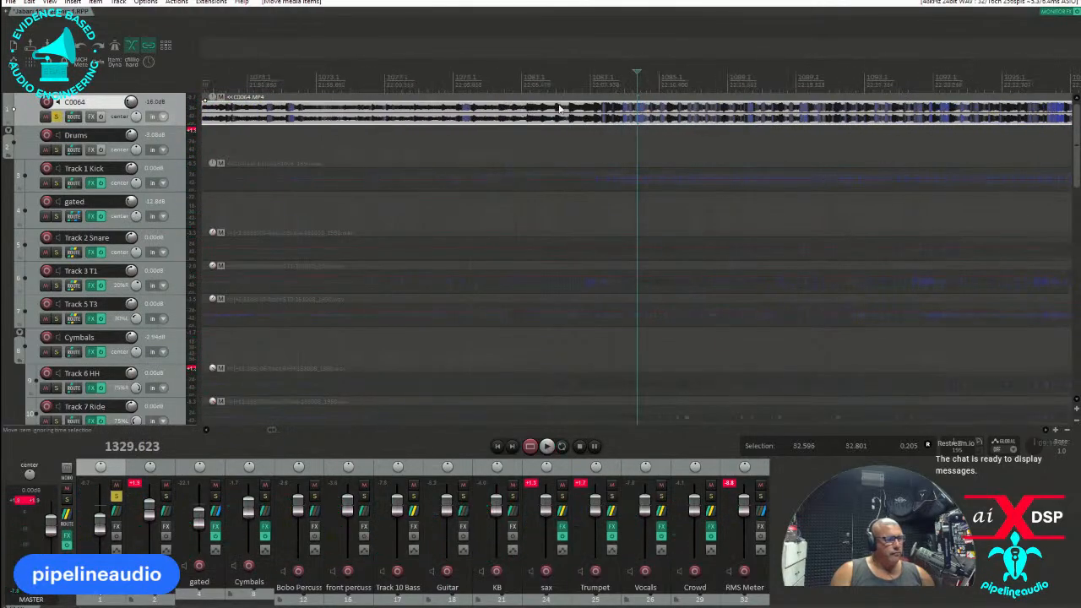
{"action": "key", "text": "space"}
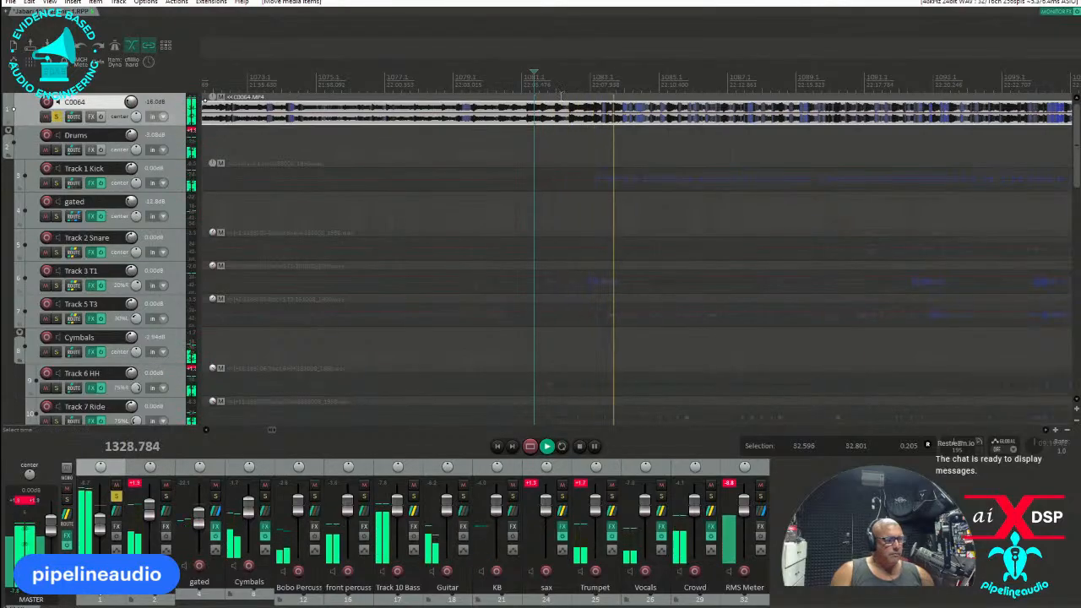
Play the soloed C0064 audio around the song start and from the loud passage before 1377 seconds to check its alignment.
{"action": "scroll", "coordinate": [577, 95], "scroll_direction": "down", "scroll_amount": 5}
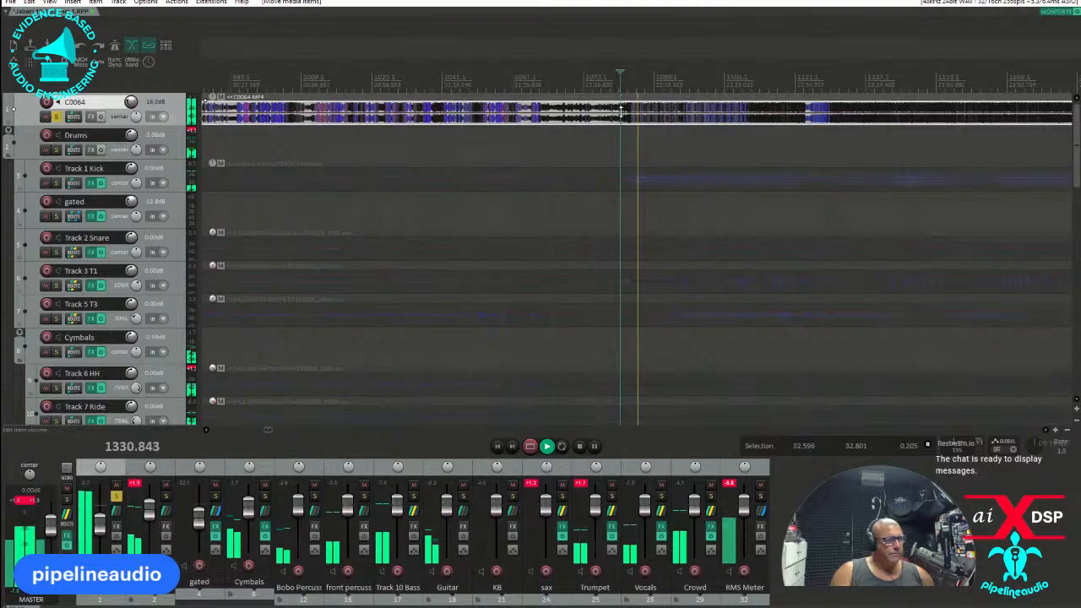
{"action": "scroll", "coordinate": [819, 116], "scroll_direction": "up", "scroll_amount": 4}
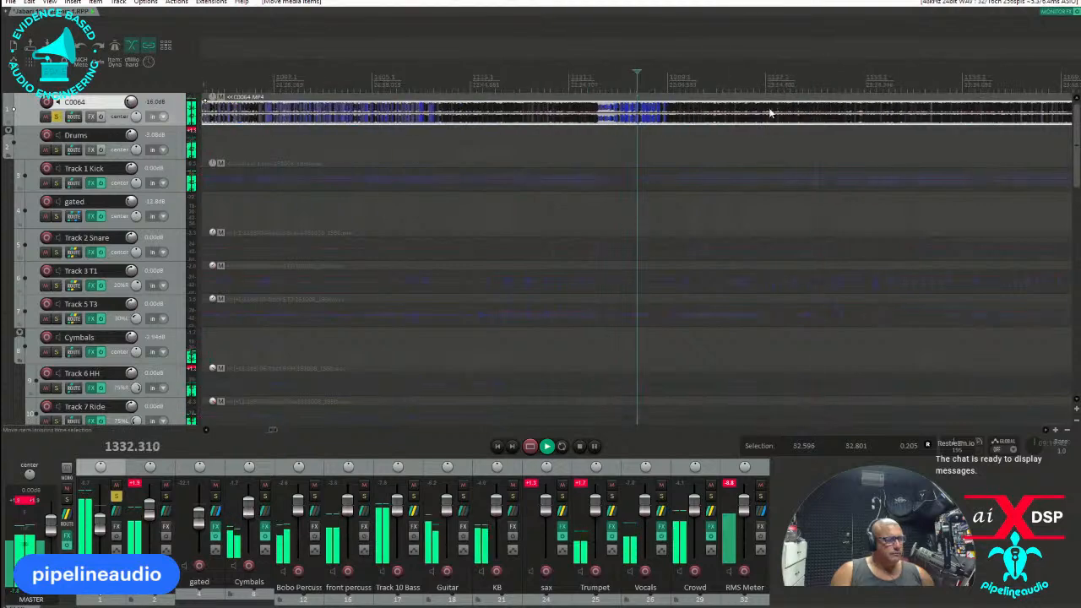
{"action": "left_click", "coordinate": [523, 88]}
{"action": "scroll", "coordinate": [525, 90], "scroll_direction": "up", "scroll_amount": 3}
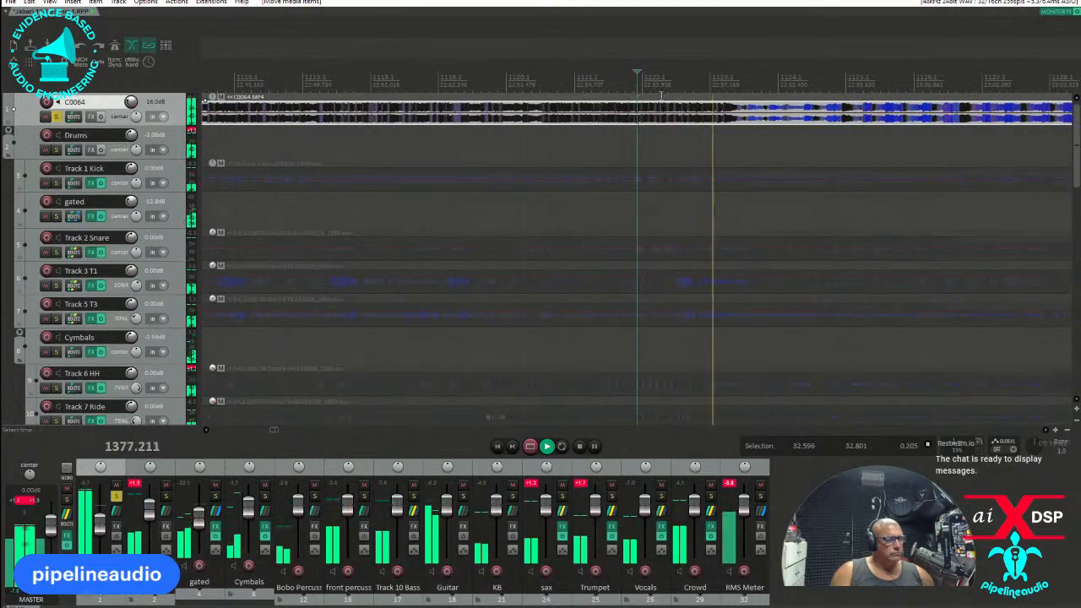
{"action": "scroll", "coordinate": [670, 96], "scroll_direction": "down", "scroll_amount": 1}
{"action": "scroll", "coordinate": [668, 95], "scroll_direction": "down", "scroll_amount": 2}
{"action": "scroll", "coordinate": [669, 95], "scroll_direction": "down", "scroll_amount": 1}
{"action": "scroll", "coordinate": [668, 92], "scroll_direction": "down", "scroll_amount": 2}
{"action": "scroll", "coordinate": [669, 94], "scroll_direction": "down", "scroll_amount": 1}
{"action": "scroll", "coordinate": [669, 95], "scroll_direction": "down", "scroll_amount": 1}
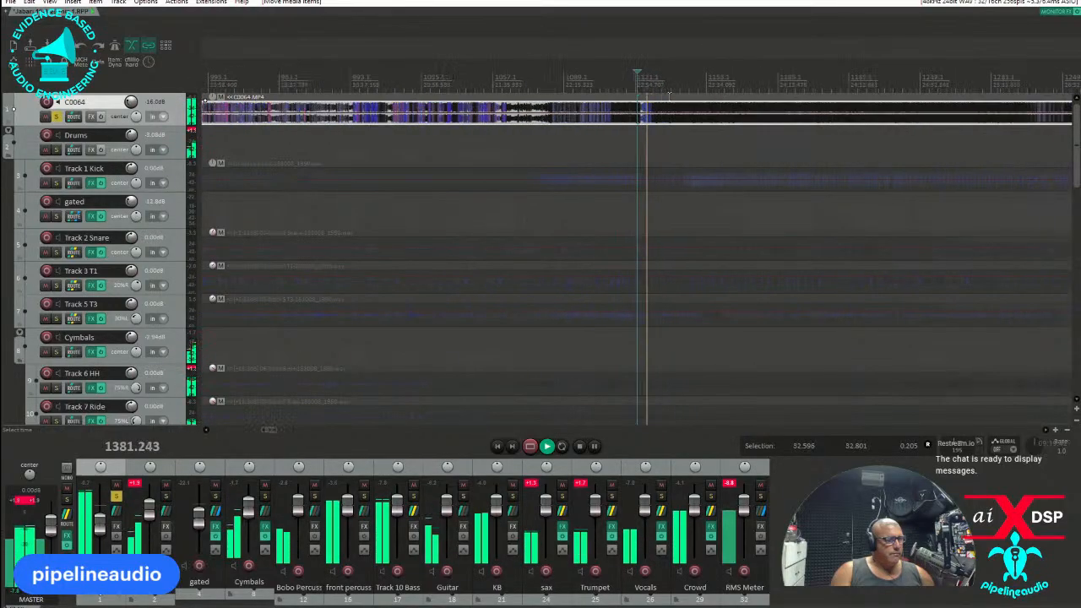
{"action": "scroll", "coordinate": [673, 98], "scroll_direction": "down", "scroll_amount": 1}
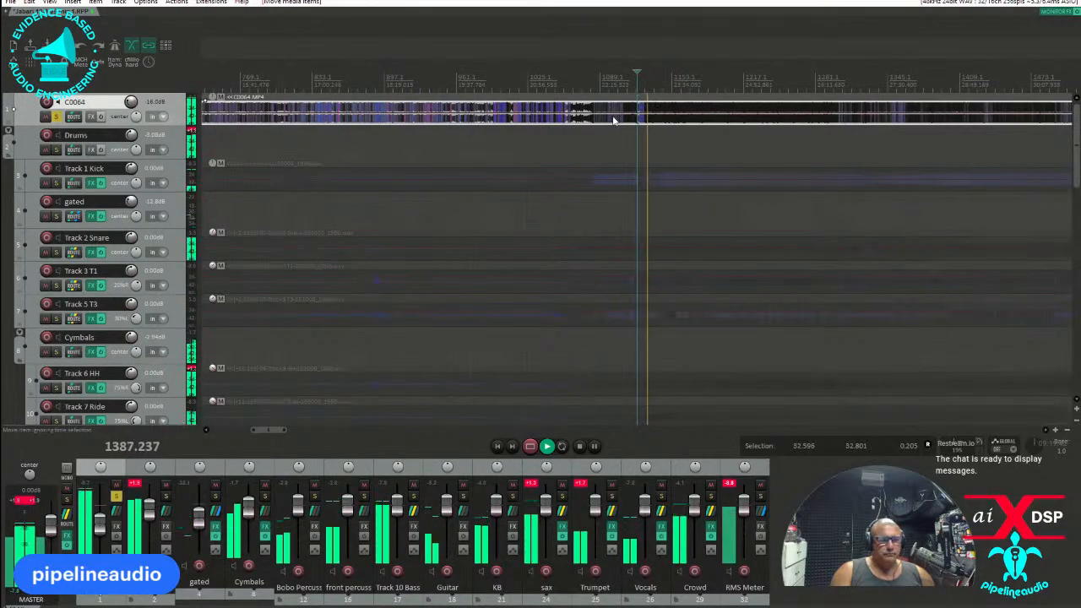
{"action": "scroll", "coordinate": [605, 119], "scroll_direction": "up", "scroll_amount": 5}
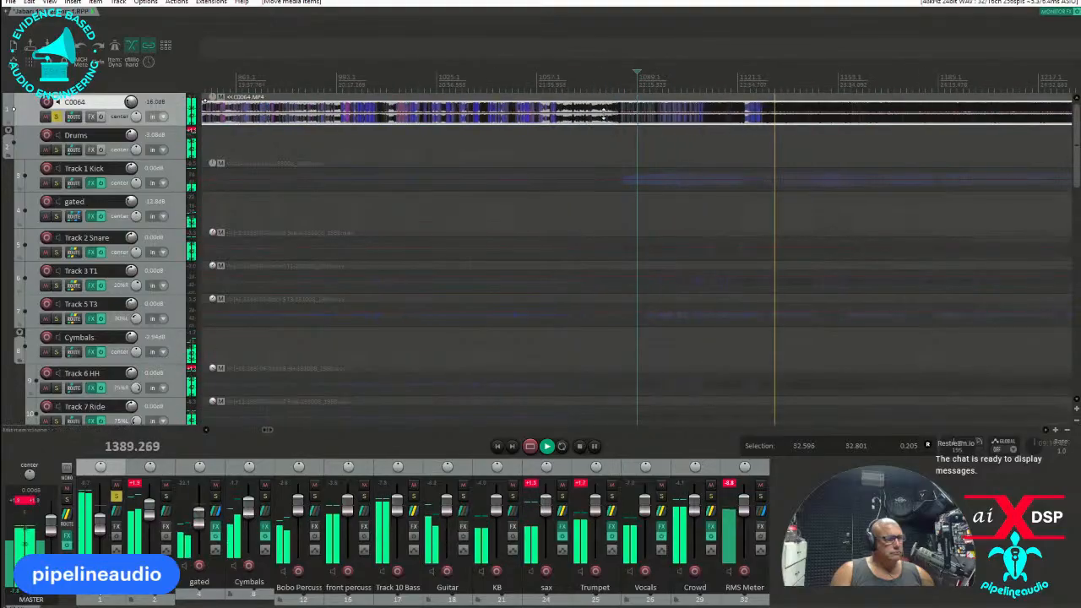
{"action": "left_click", "coordinate": [466, 88]}
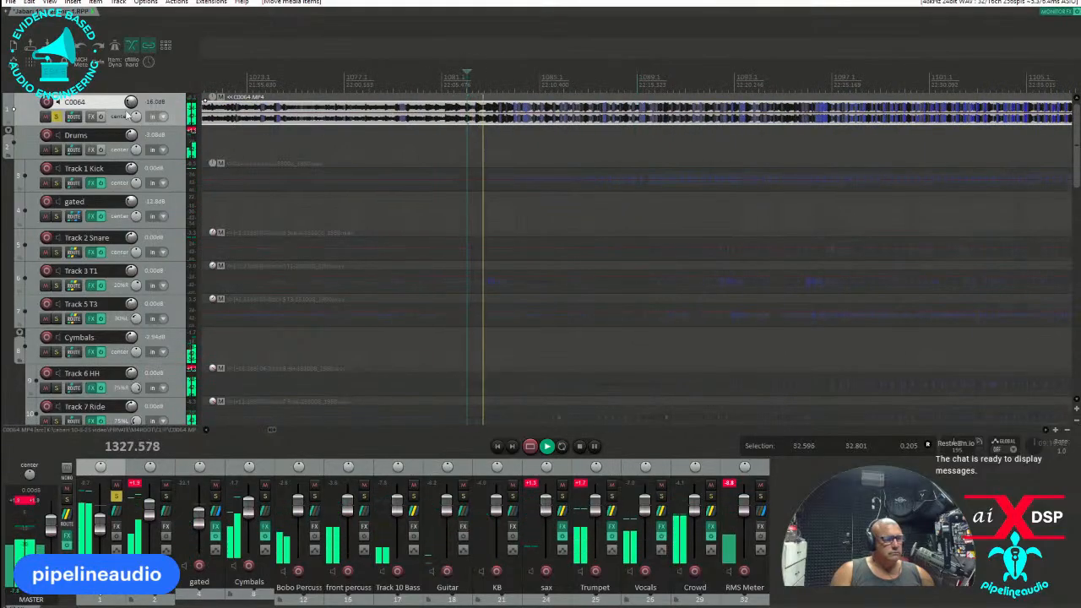
Unsolo the C0064 track, lower its volume to -inf dB and play the band tracks from before Track 1 Kick's entrance.
{"action": "left_click", "coordinate": [55, 115]}
{"action": "left_click_drag", "start_coordinate": [131, 101], "coordinate": [135, 110]}
{"action": "left_click", "coordinate": [416, 114]}
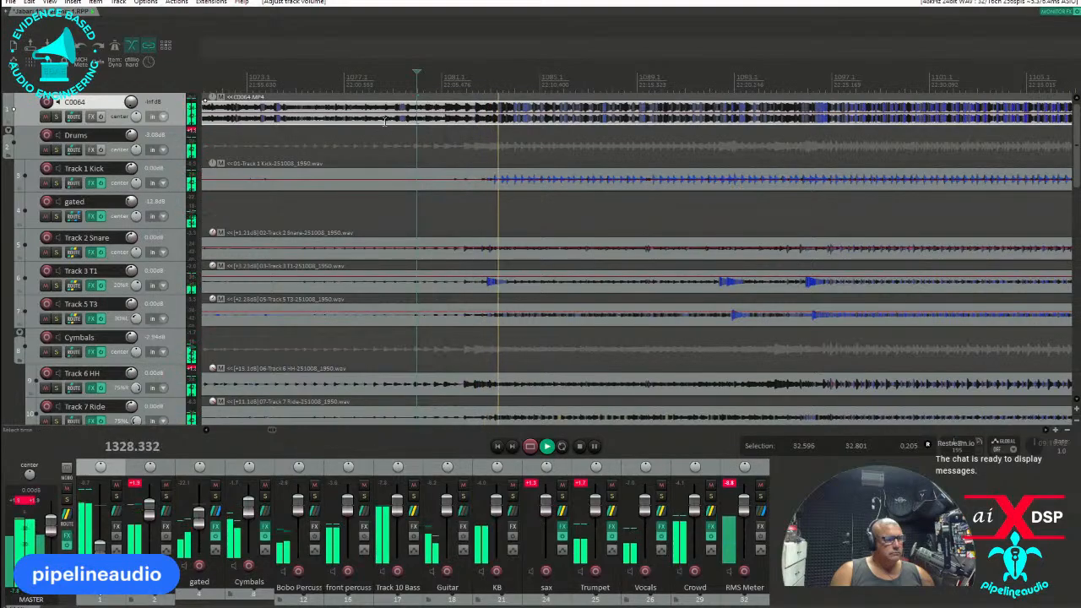
{"action": "key", "text": "space"}
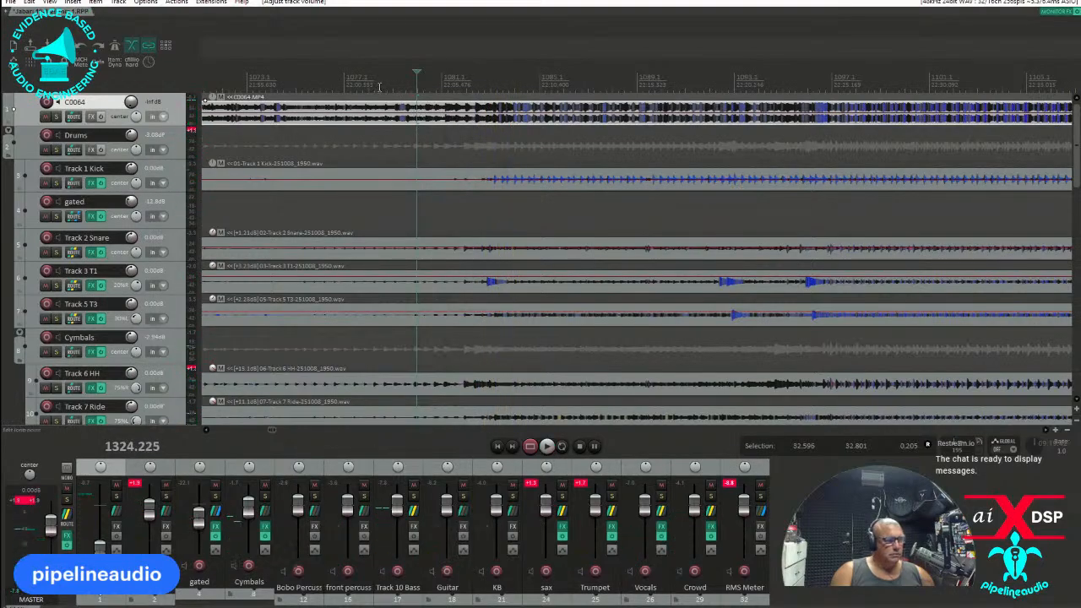
{"action": "key", "text": "space"}
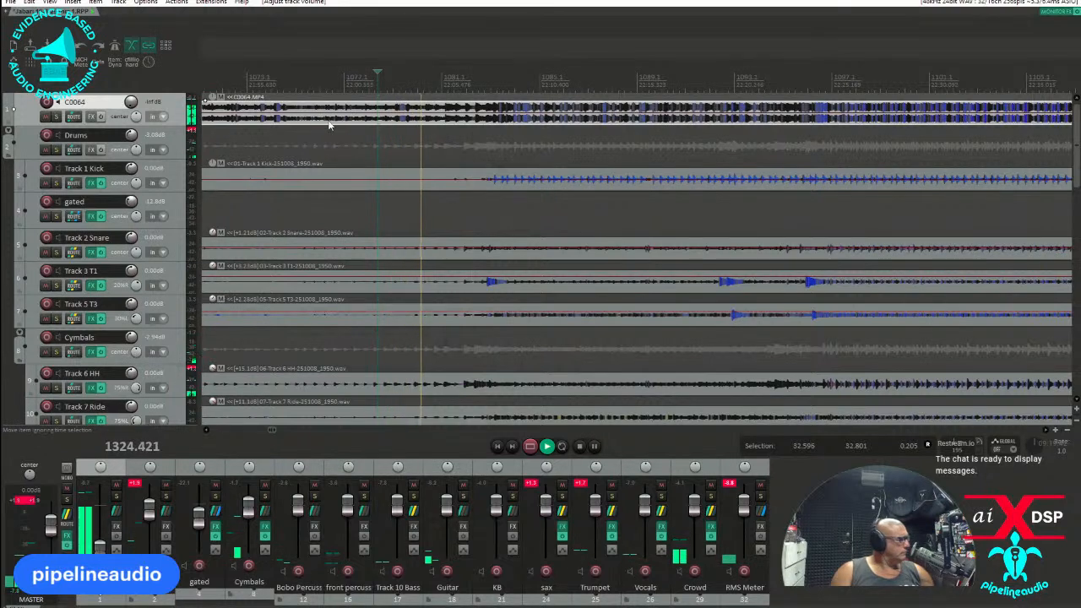
{"action": "key", "text": "space"}
Mute the C0064 track and play the band tracks repeatedly around the first tom hit to pinpoint the entrance.
{"action": "key", "text": "space"}
{"action": "left_click", "coordinate": [47, 118]}
{"action": "key", "text": "space"}
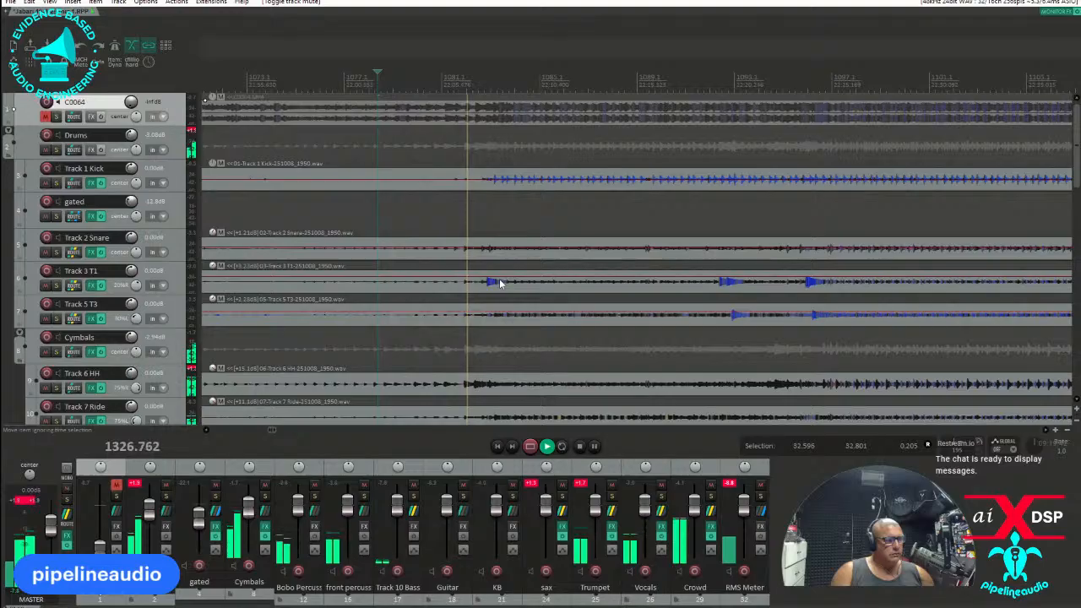
{"action": "key", "text": "space"}
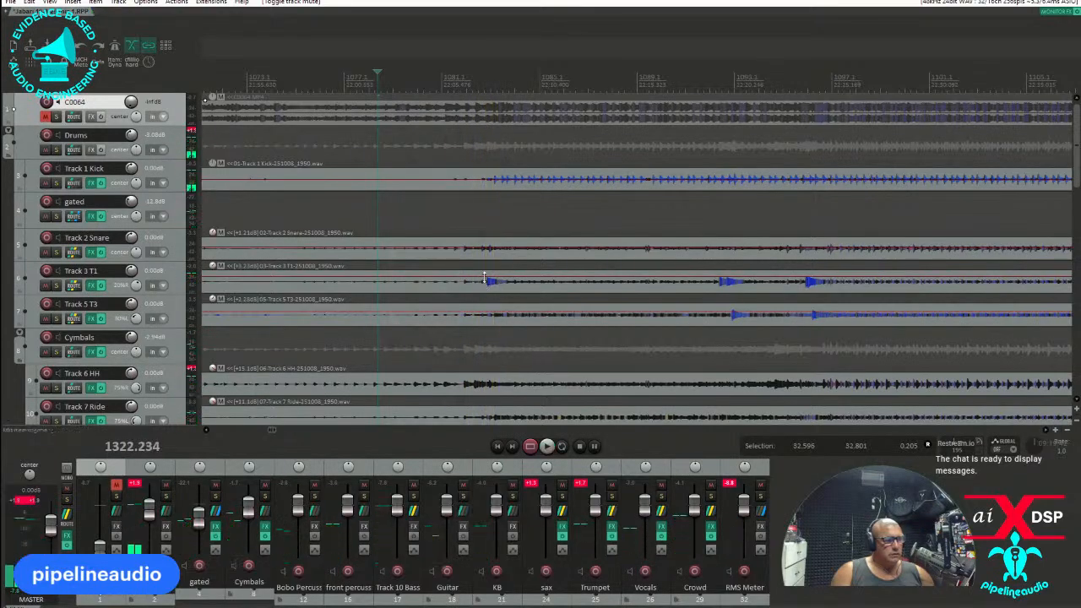
{"action": "left_click", "coordinate": [484, 284]}
{"action": "left_click", "coordinate": [562, 258]}
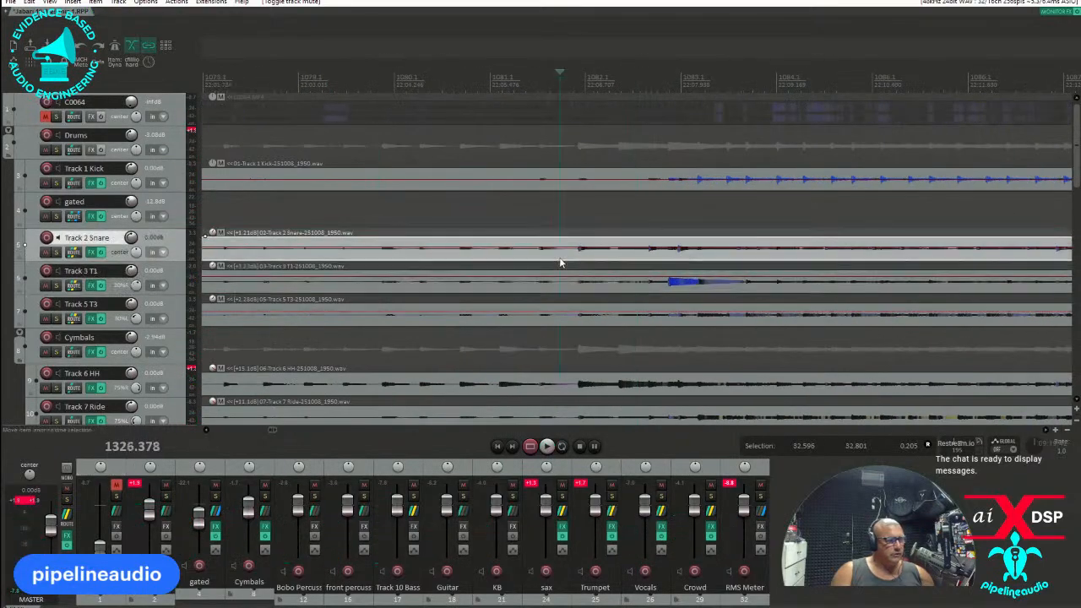
{"action": "key", "text": "space"}
{"action": "key", "text": "space"}
{"action": "key", "text": "space"}
{"action": "key", "text": "space"}
{"action": "key", "text": "space"}
{"action": "key", "text": "space"}
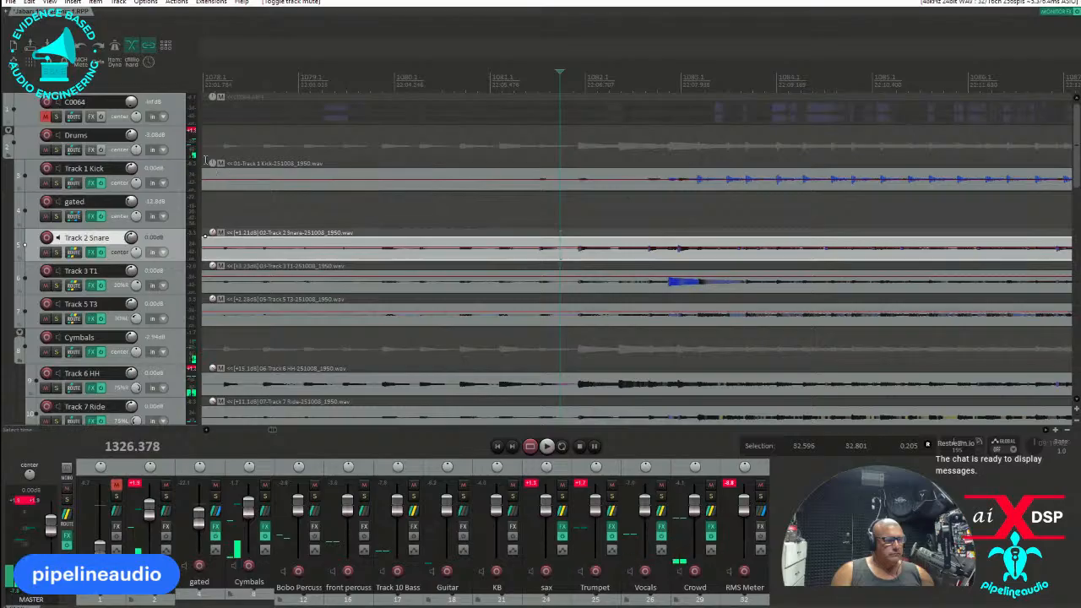
Solo the C0064 track, raise its volume to -22.8 dB and play it repeatedly from just before the band's entrance.
{"action": "left_click", "coordinate": [56, 116]}
{"action": "key", "text": "space"}
{"action": "key", "text": "space"}
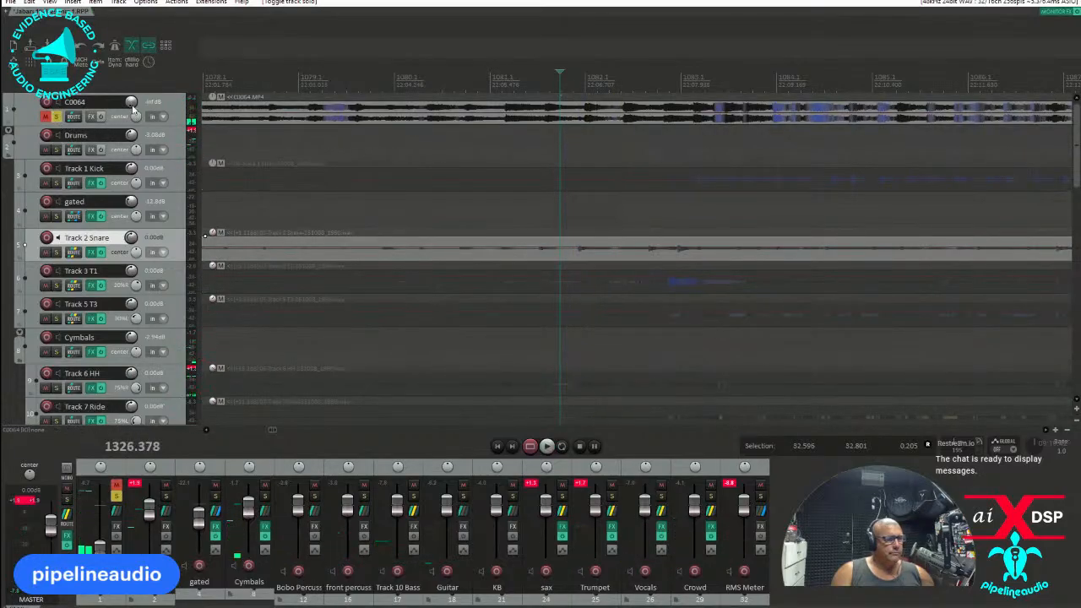
{"action": "left_click_drag", "start_coordinate": [132, 102], "coordinate": [132, 98]}
{"action": "key", "text": "space"}
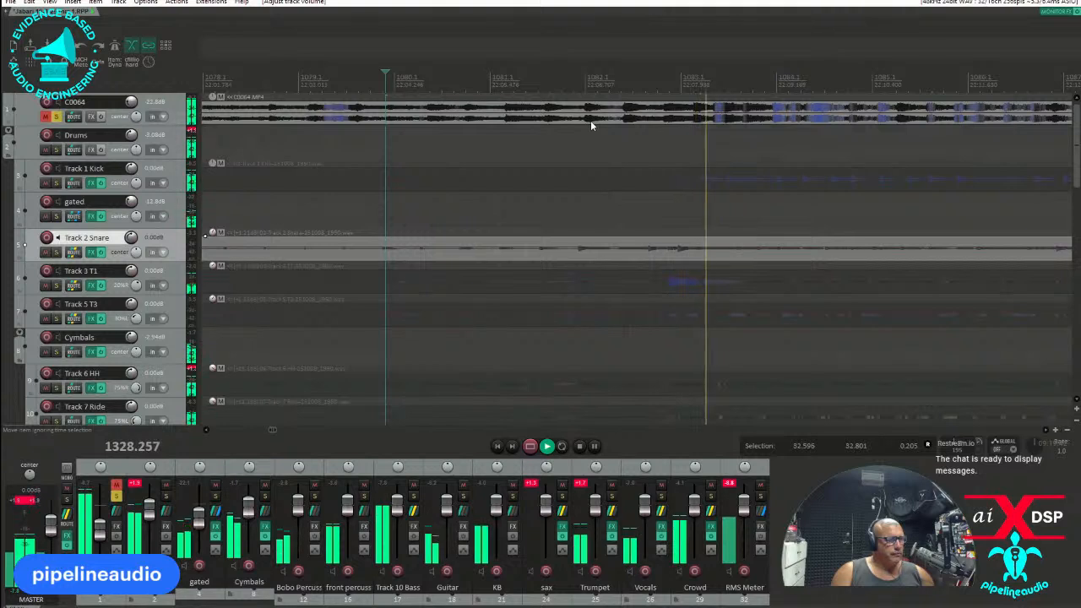
{"action": "key", "text": "space"}
{"action": "key", "text": "space"}
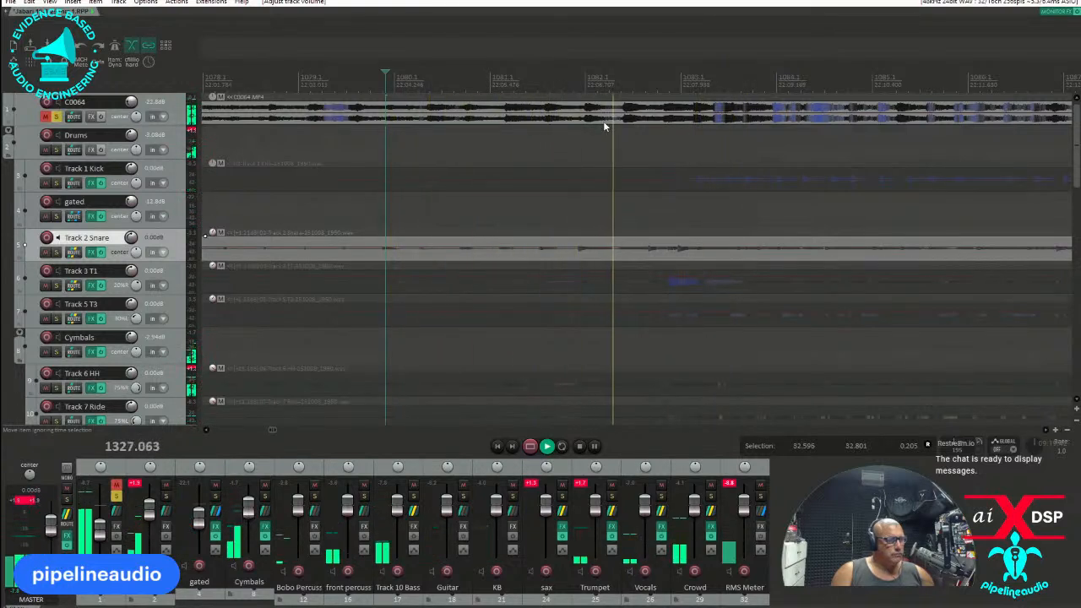
{"action": "key", "text": "space"}
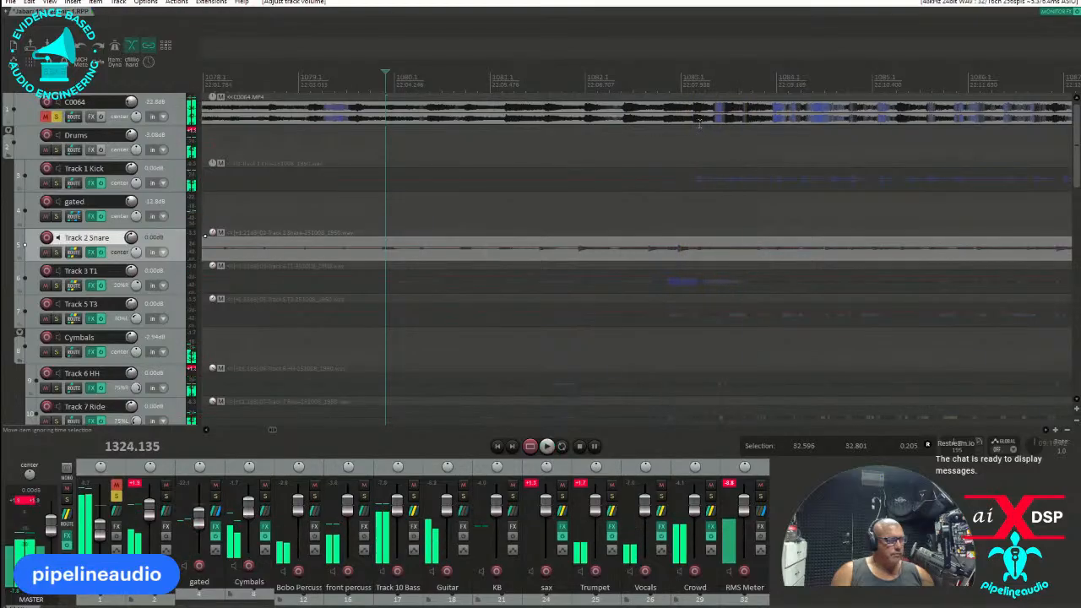
Move the C0064 clip slightly earlier so its entrance lines up with the first hit on Track 3 T1, and play from before it.
{"action": "left_click", "coordinate": [665, 154]}
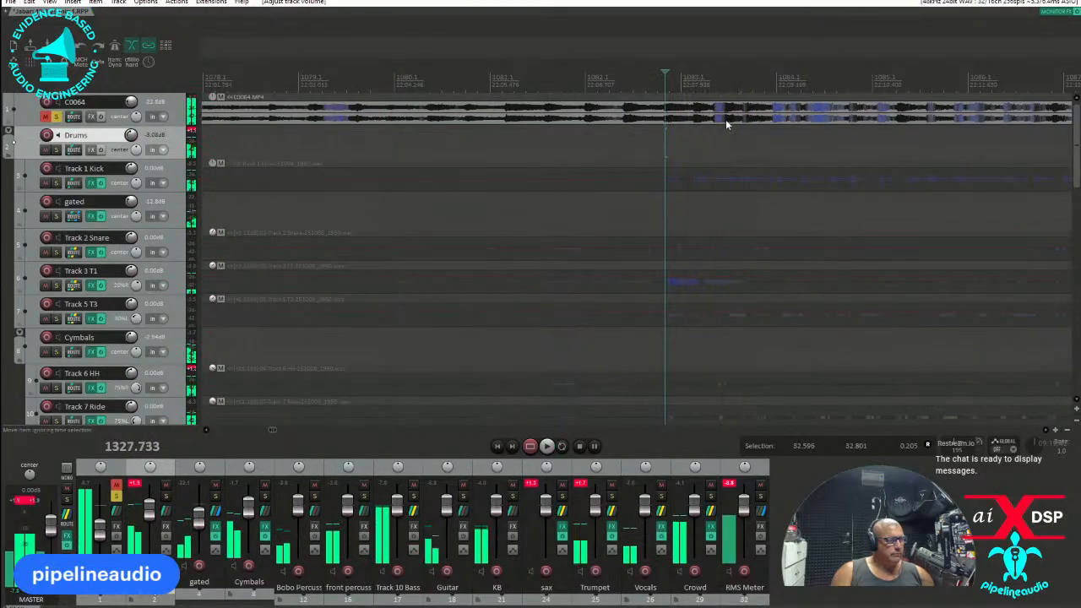
{"action": "left_click", "coordinate": [698, 108]}
{"action": "left_click_drag", "start_coordinate": [698, 108], "coordinate": [615, 125]}
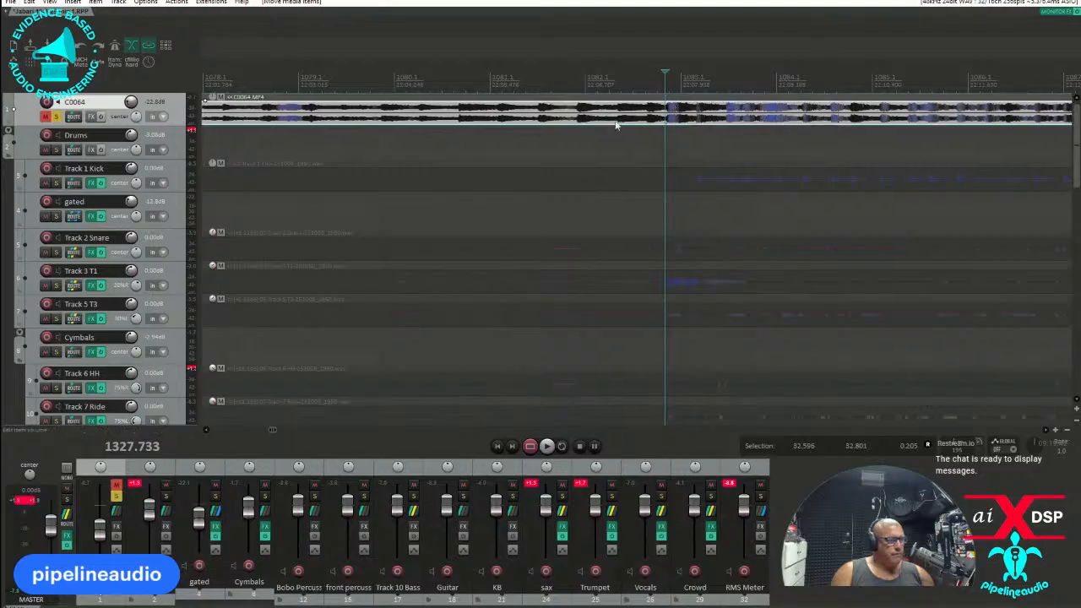
{"action": "left_click", "coordinate": [454, 151]}
{"action": "key", "text": "space"}
{"action": "key", "text": "space"}
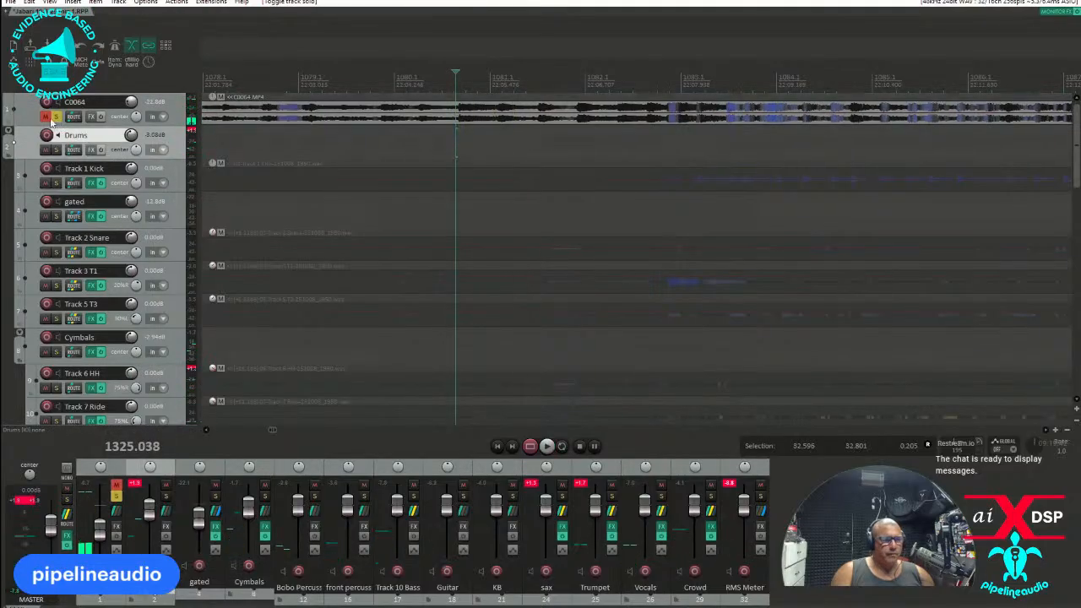
Unmute the C0064 track, set its volume to -25.1 dB and replay it soloed from just before the entrance.
{"action": "left_click", "coordinate": [55, 117]}
{"action": "left_click_drag", "start_coordinate": [133, 104], "coordinate": [139, 117]}
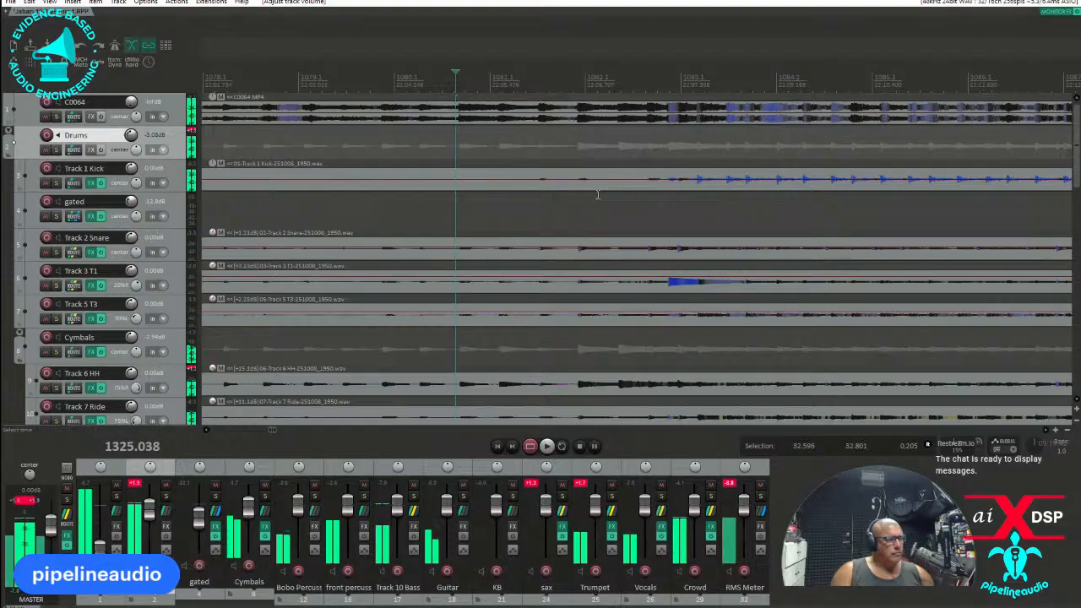
{"action": "left_click", "coordinate": [56, 116]}
{"action": "left_click_drag", "start_coordinate": [130, 104], "coordinate": [131, 91]}
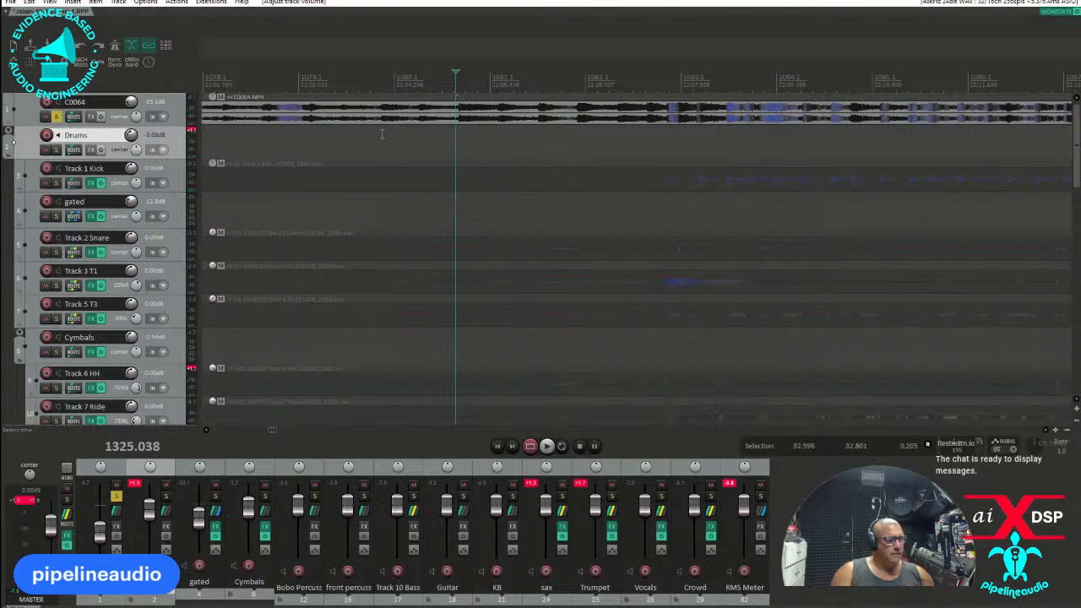
{"action": "key", "text": "space"}
{"action": "key", "text": "space"}
{"action": "key", "text": "space"}
{"action": "key", "text": "space"}
{"action": "key", "text": "space"}
{"action": "key", "text": "space"}
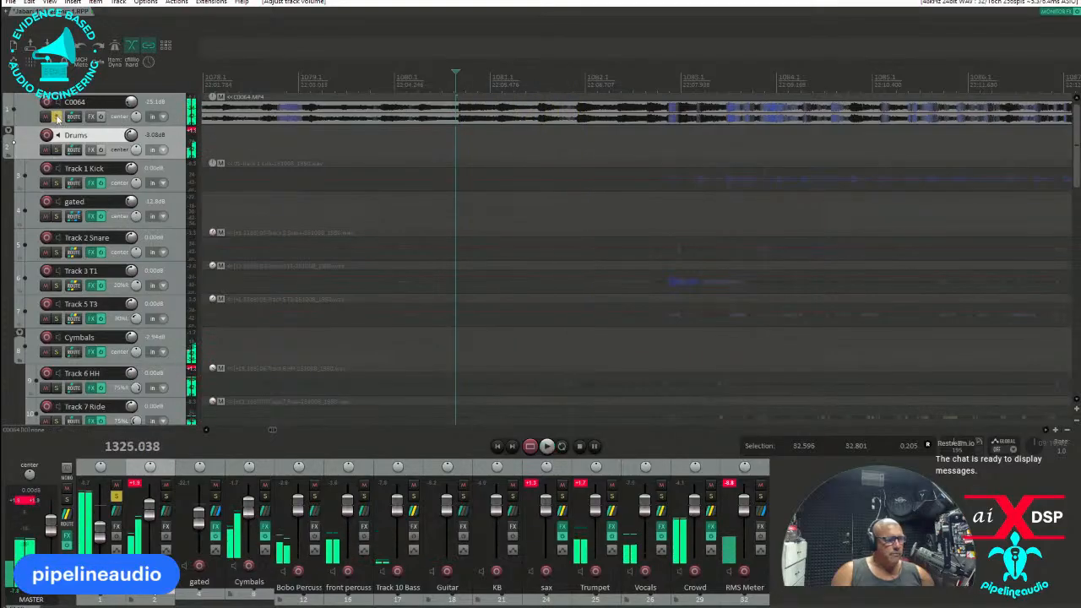
Unsolo and mute the C0064 track, and replay the band tracks from the same point for comparison.
{"action": "left_click", "coordinate": [57, 116]}
{"action": "left_click", "coordinate": [46, 117]}
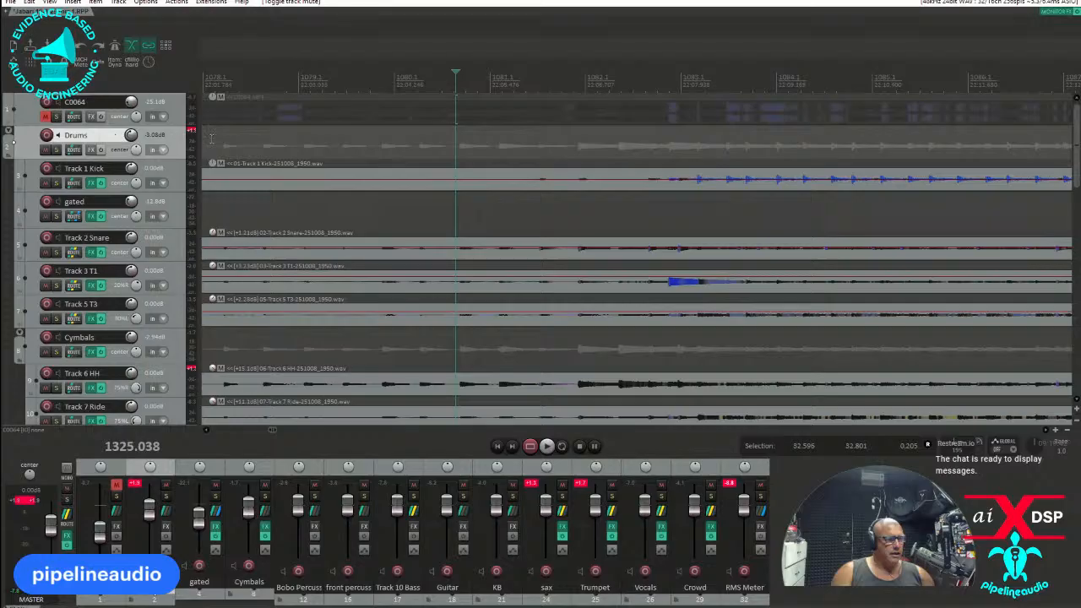
{"action": "key", "text": "space"}
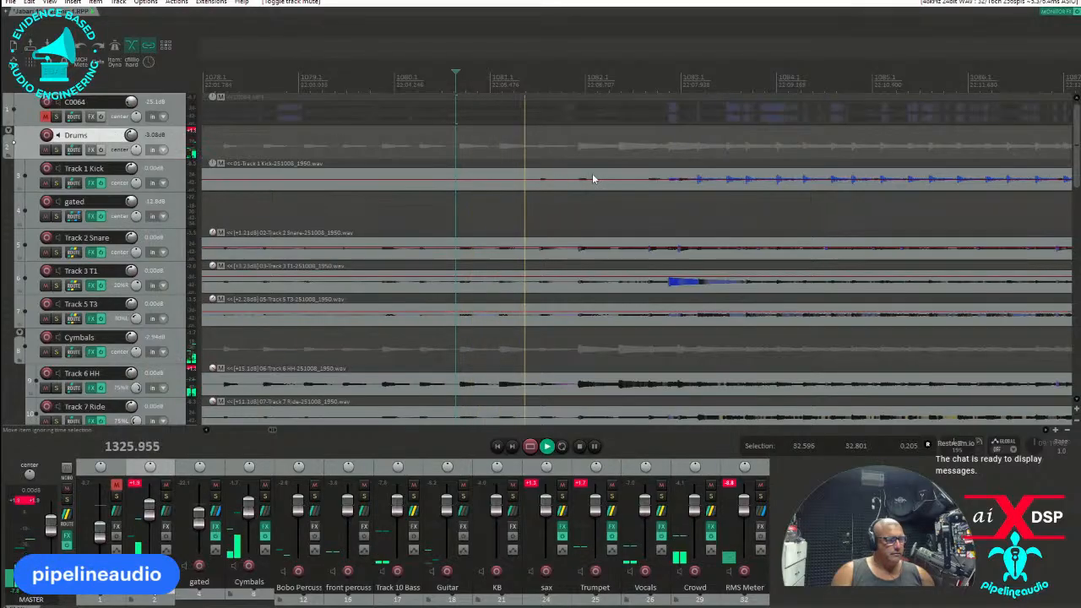
{"action": "key", "text": "space"}
{"action": "key", "text": "space"}
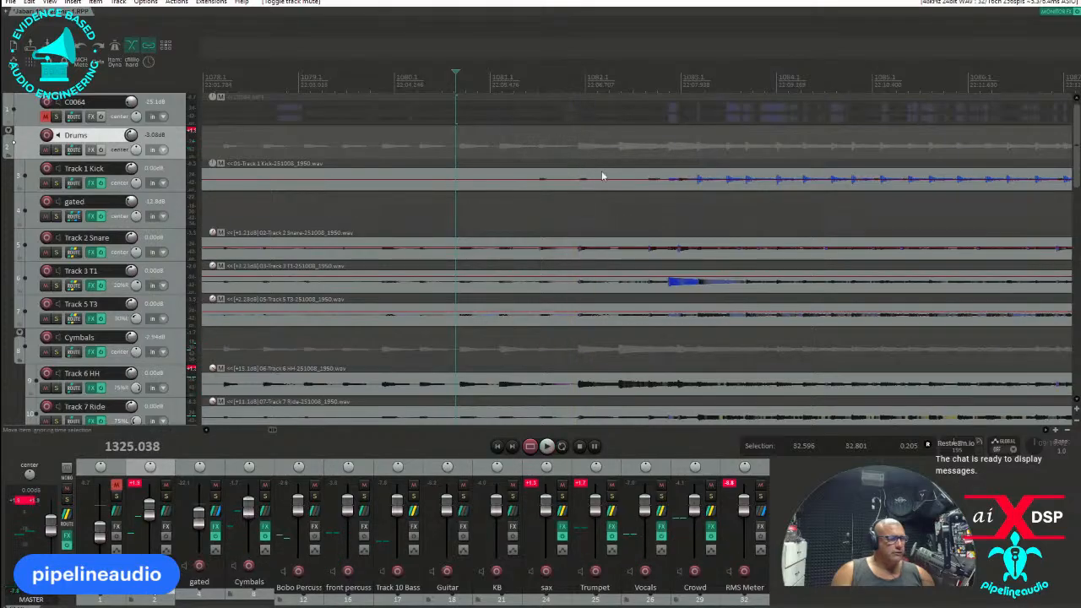
{"action": "key", "text": "space"}
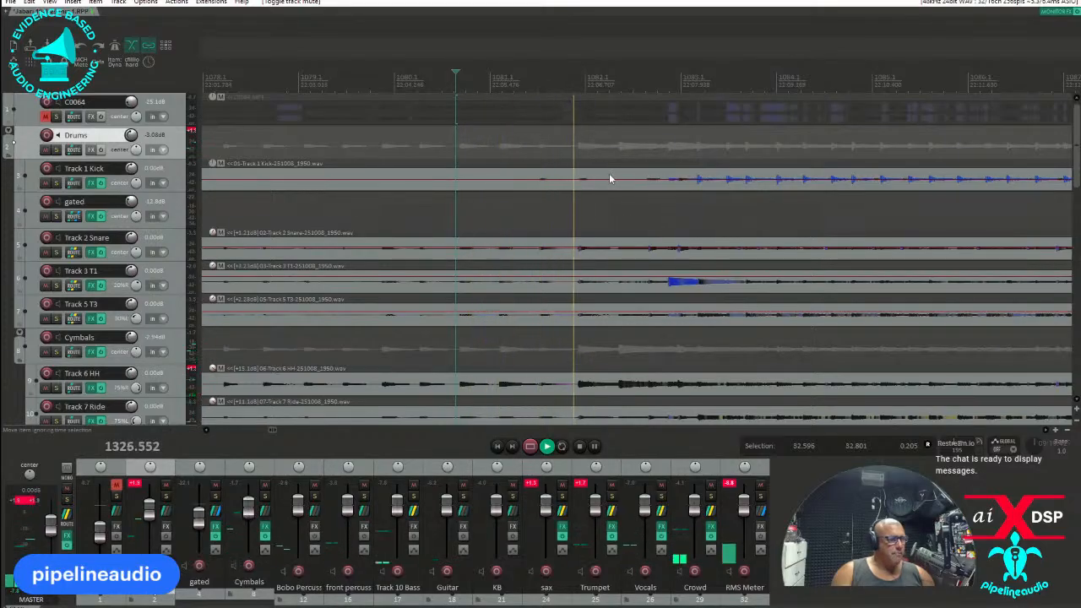
{"action": "key", "text": "space"}
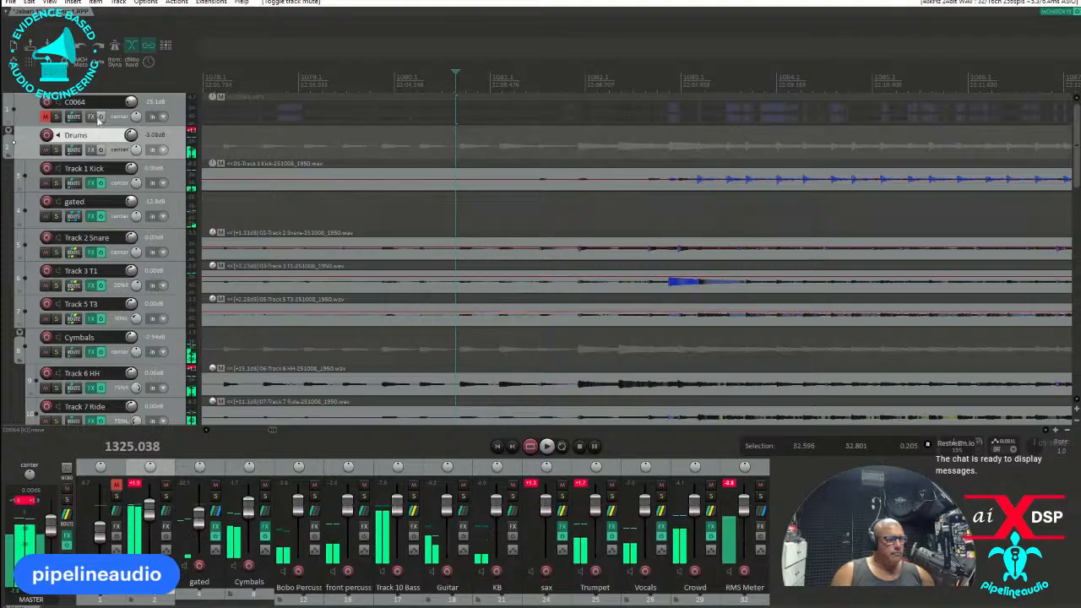
Unmute the C0064 track and play it together with the band tracks from the same point.
{"action": "left_click", "coordinate": [49, 117]}
{"action": "key", "text": "space"}
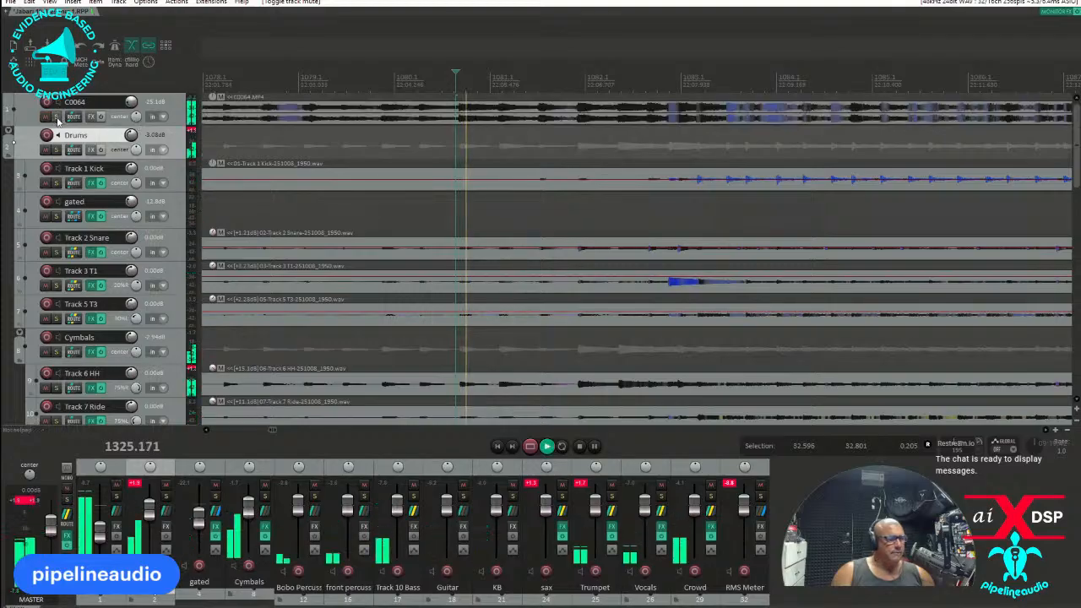
{"action": "key", "text": "space"}
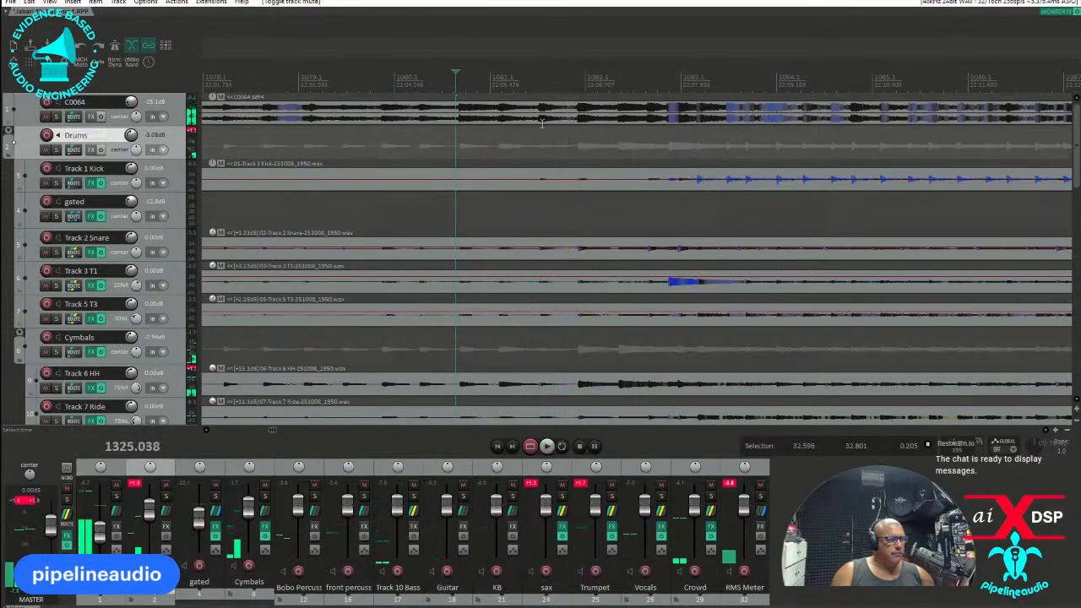
Place the edit cursor at the onset of the snare hit near 1326.63 seconds on Track 2 Snare and add a marker there.
{"action": "left_click", "coordinate": [543, 120]}
{"action": "scroll", "coordinate": [549, 119], "scroll_direction": "up", "scroll_amount": 3}
{"action": "scroll", "coordinate": [630, 118], "scroll_direction": "up", "scroll_amount": 3}
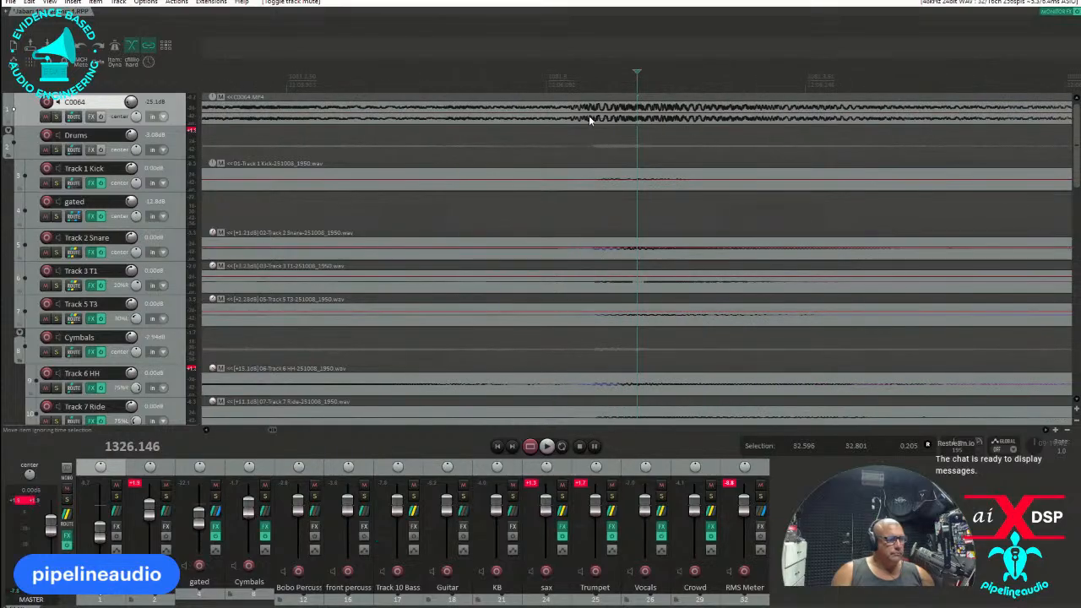
{"action": "scroll", "coordinate": [611, 257], "scroll_direction": "down", "scroll_amount": 4}
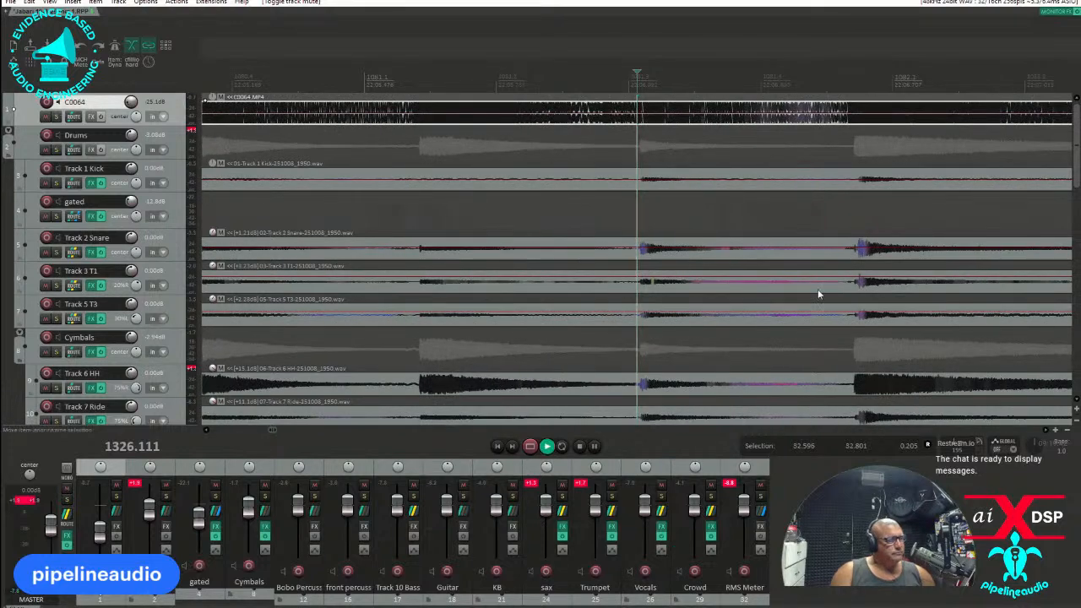
{"action": "left_click", "coordinate": [859, 256]}
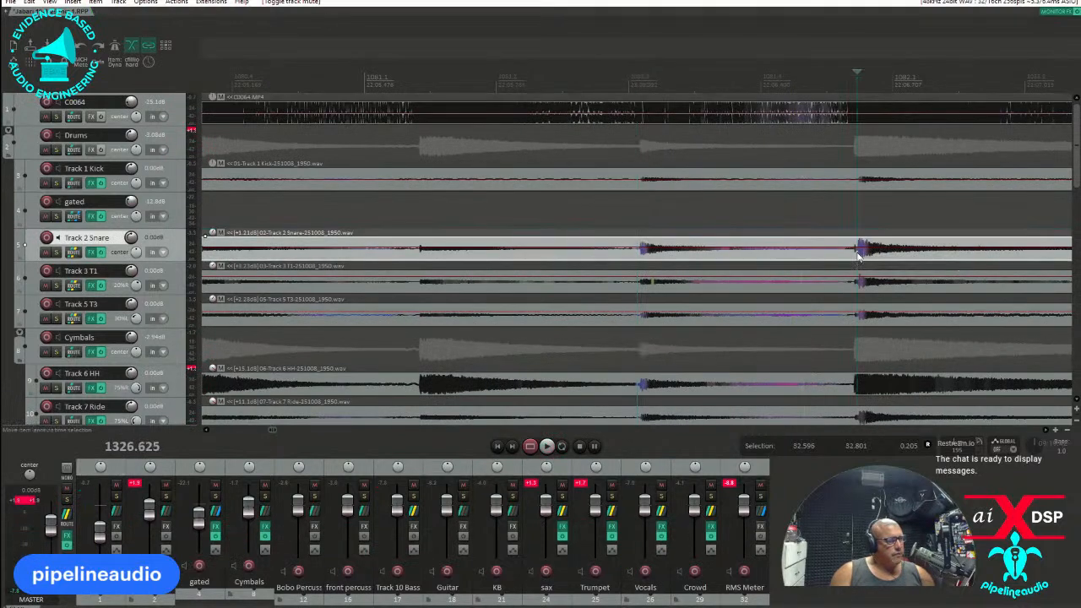
{"action": "scroll", "coordinate": [858, 256], "scroll_direction": "up", "scroll_amount": 3}
{"action": "left_click", "coordinate": [648, 258]}
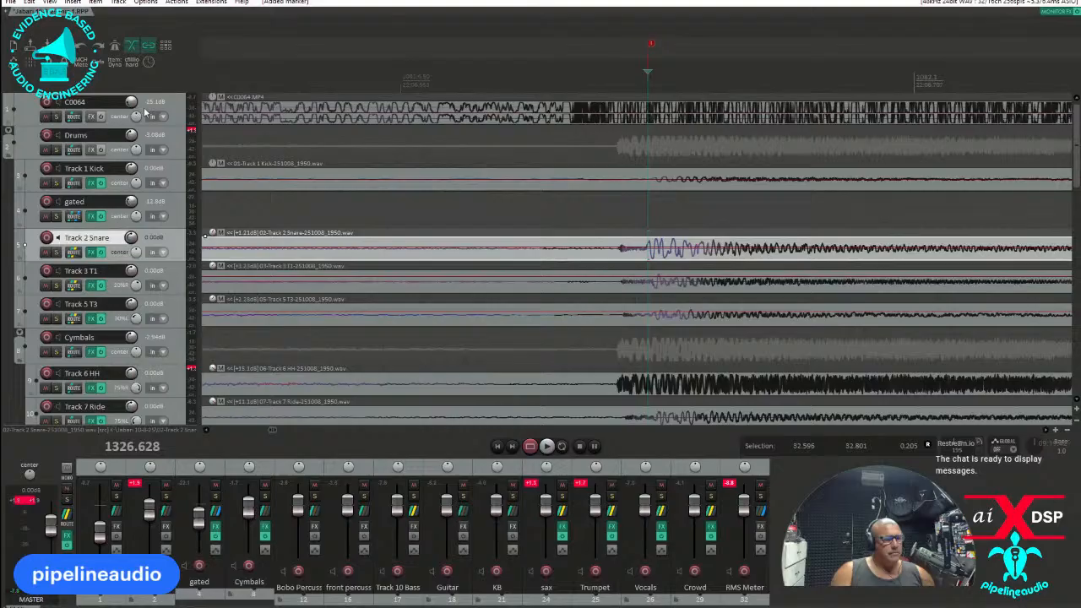
Reduce the waveform height, solo the C0064 track and play it from just before the snare-hit marker.
{"action": "key", "text": "shift+Down"}
{"action": "key", "text": "shift+Down"}
{"action": "key", "text": "shift+Down"}
{"action": "key", "text": "shift+Down"}
{"action": "key", "text": "shift+Down"}
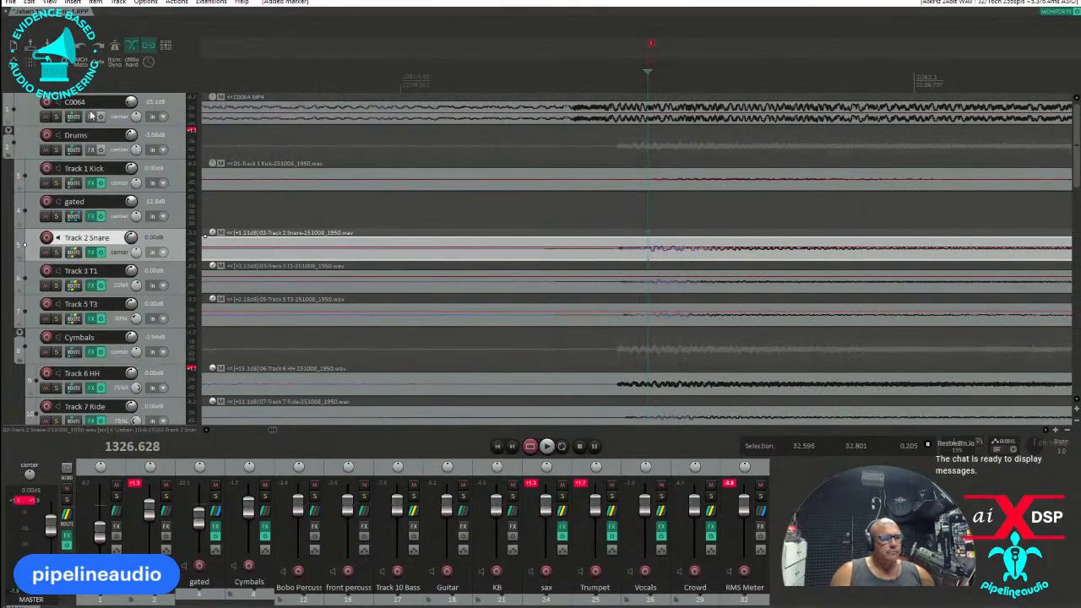
{"action": "left_click", "coordinate": [55, 116]}
{"action": "left_click", "coordinate": [299, 116]}
{"action": "key", "text": "space"}
{"action": "key", "text": "space"}
{"action": "key", "text": "space"}
{"action": "scroll", "coordinate": [567, 113], "scroll_direction": "down", "scroll_amount": 4}
Play the soloed C0064 track from the onset of the hit preceding the marker.
{"action": "key", "text": "space"}
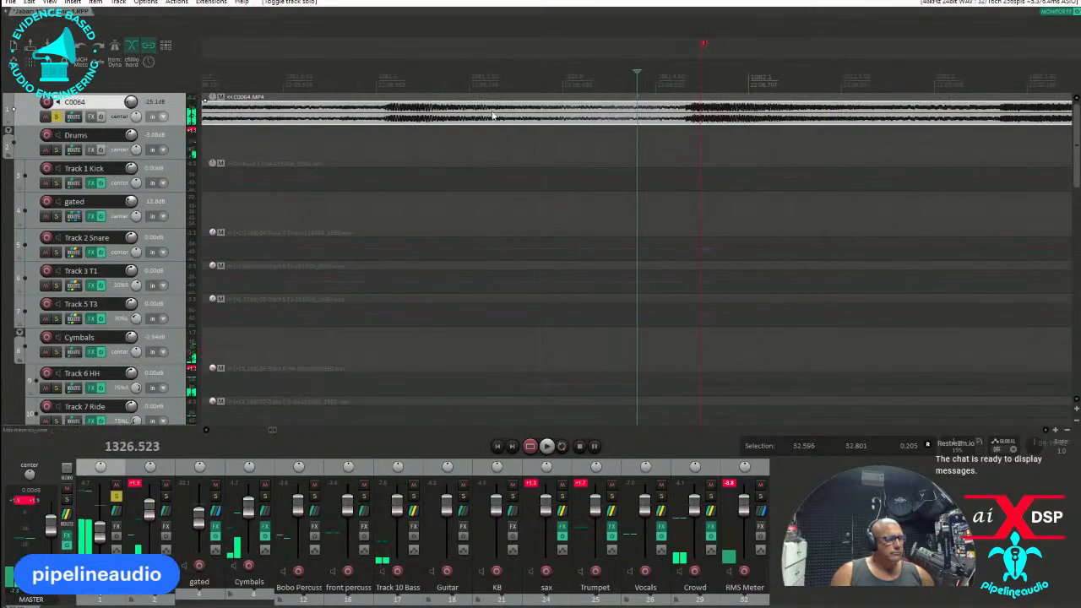
{"action": "left_click", "coordinate": [383, 115]}
{"action": "key", "text": "space"}
{"action": "key", "text": "space"}
{"action": "key", "text": "space"}
{"action": "key", "text": "space"}
Move the C0064 item slightly later so its hit lines up with the snare hit at the marker.
{"action": "left_click", "coordinate": [692, 121]}
{"action": "scroll", "coordinate": [693, 122], "scroll_direction": "up", "scroll_amount": 5}
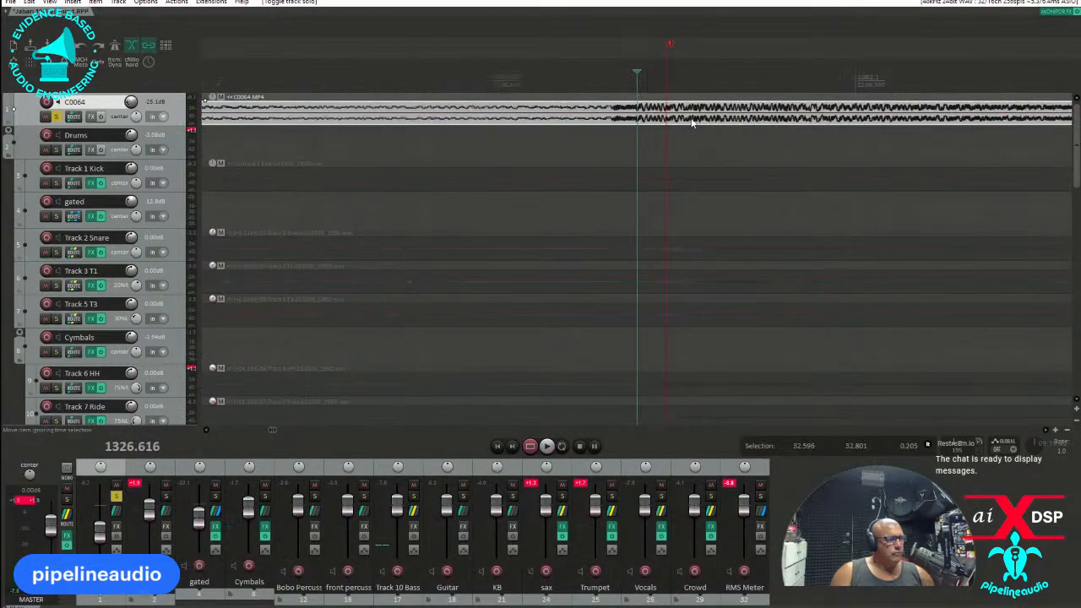
{"action": "mouse_move", "coordinate": [688, 108]}
{"action": "left_mouse_down"}
{"action": "mouse_move", "coordinate": [668, 110]}
{"action": "mouse_move", "coordinate": [699, 120]}
{"action": "left_mouse_up"}
{"action": "scroll", "coordinate": [699, 120], "scroll_direction": "down", "scroll_amount": 5}
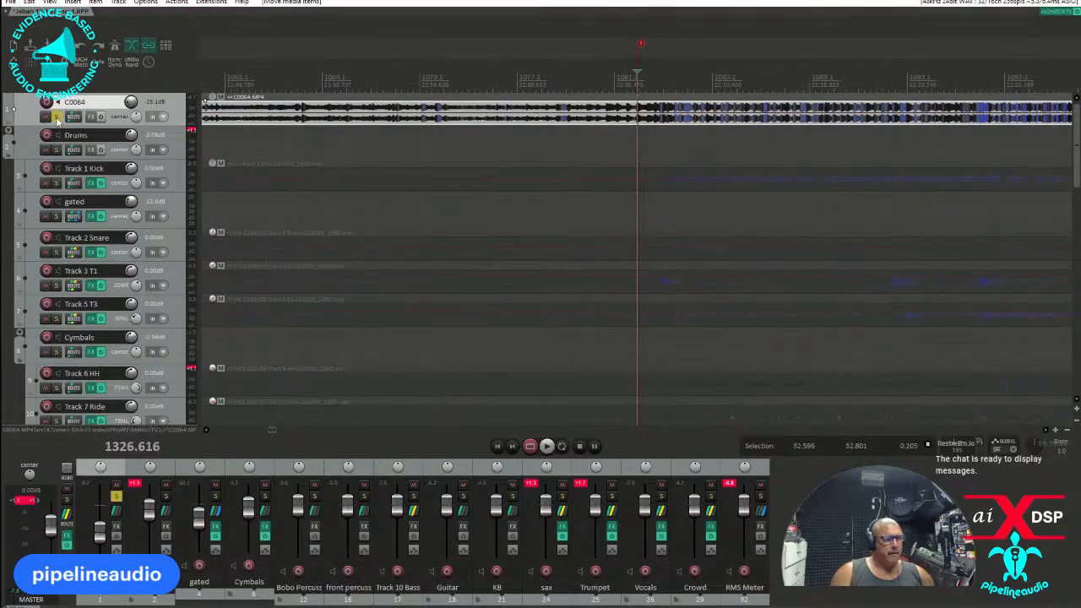
Unsolo the C0064 track, turn its volume down to -inf dB and play the band tracks.
{"action": "left_click", "coordinate": [55, 117]}
{"action": "left_click_drag", "start_coordinate": [130, 103], "coordinate": [130, 134]}
{"action": "key", "text": "space"}
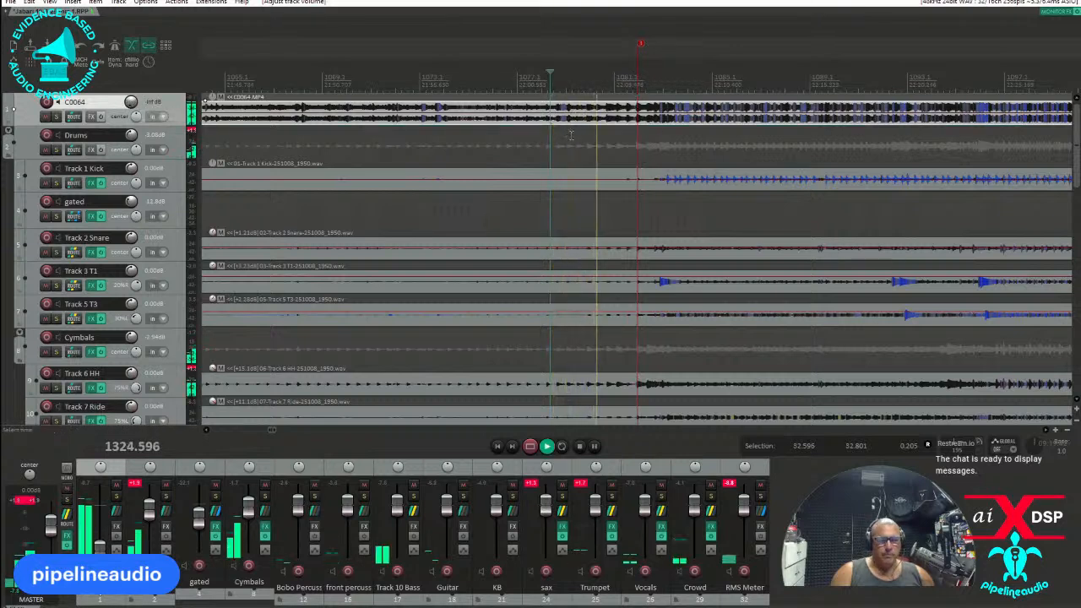
Place the Video Window over the arrange area and continue playback from just after marker 2 to check the picture sync.
{"action": "left_click_drag", "start_coordinate": [0, 182], "coordinate": [456, 120]}
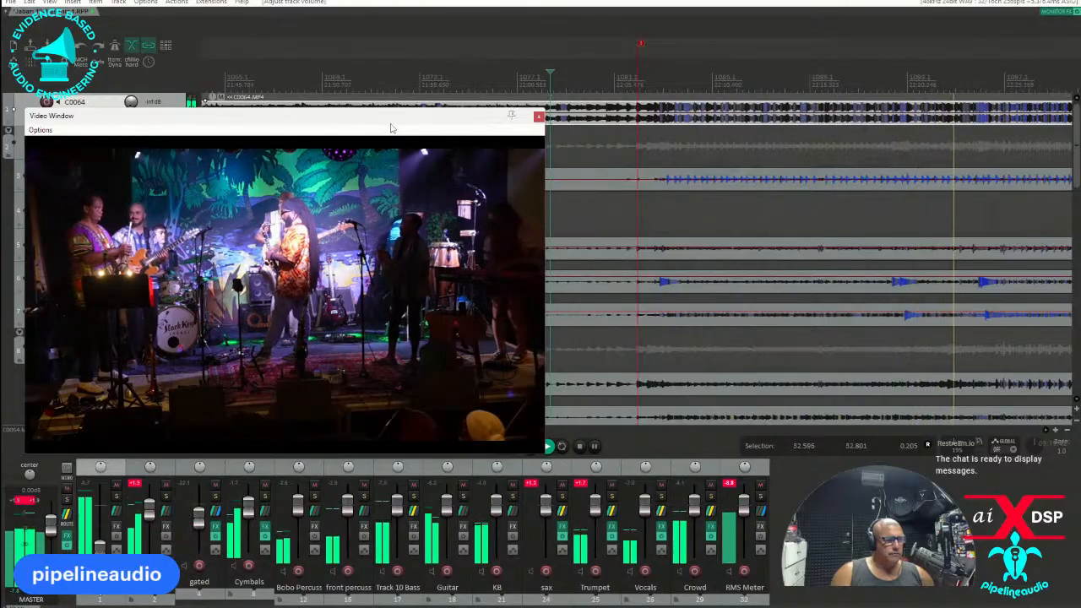
{"action": "left_click_drag", "start_coordinate": [394, 117], "coordinate": [787, 99]}
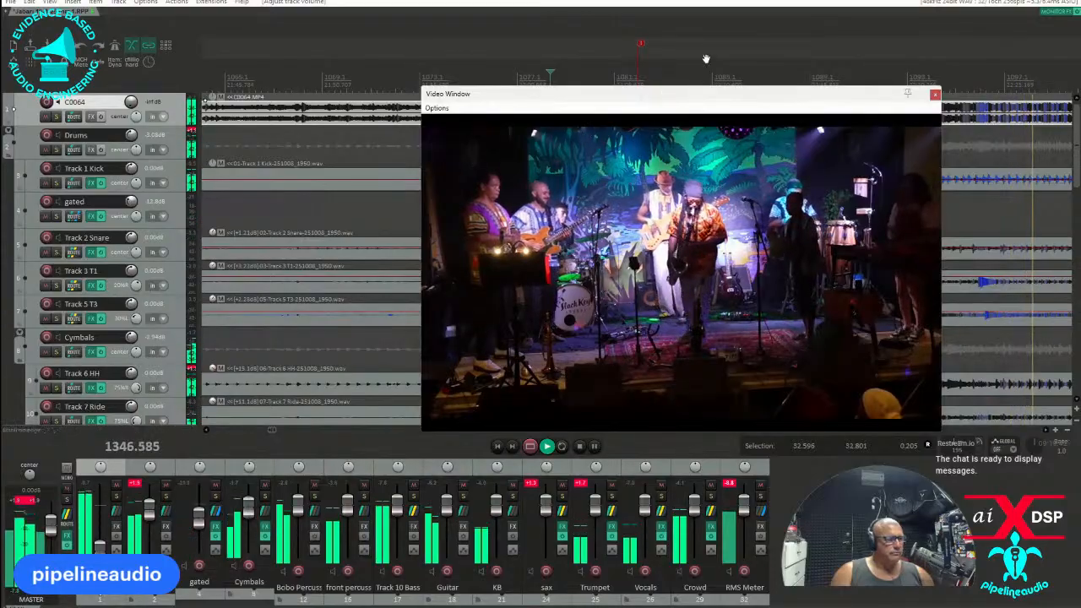
{"action": "scroll", "coordinate": [649, 68], "scroll_direction": "down", "scroll_amount": 10}
{"action": "scroll", "coordinate": [649, 67], "scroll_direction": "down", "scroll_amount": 3}
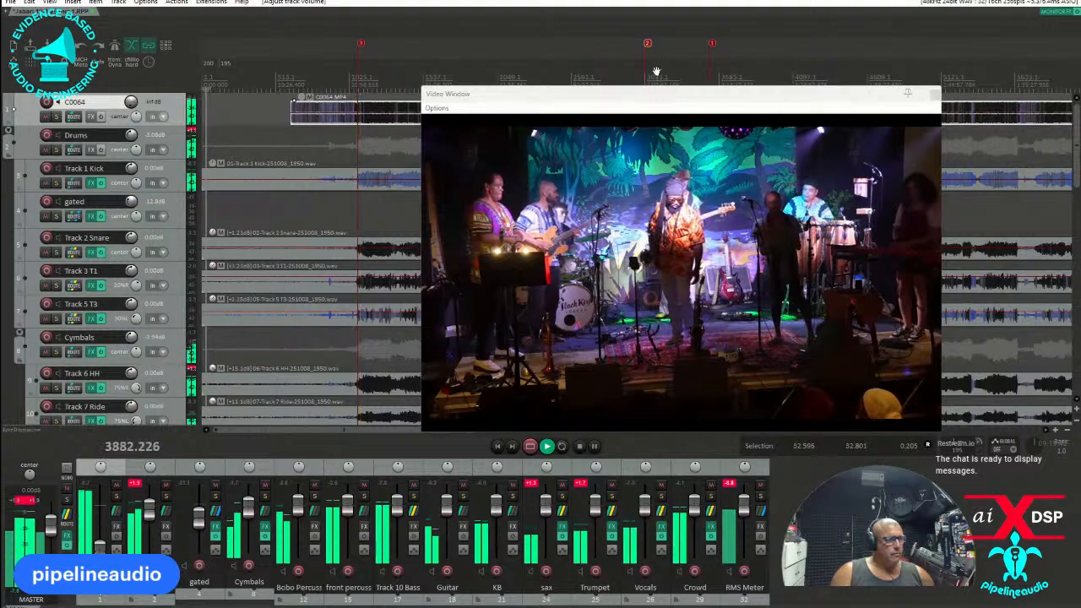
{"action": "left_click", "coordinate": [656, 69]}
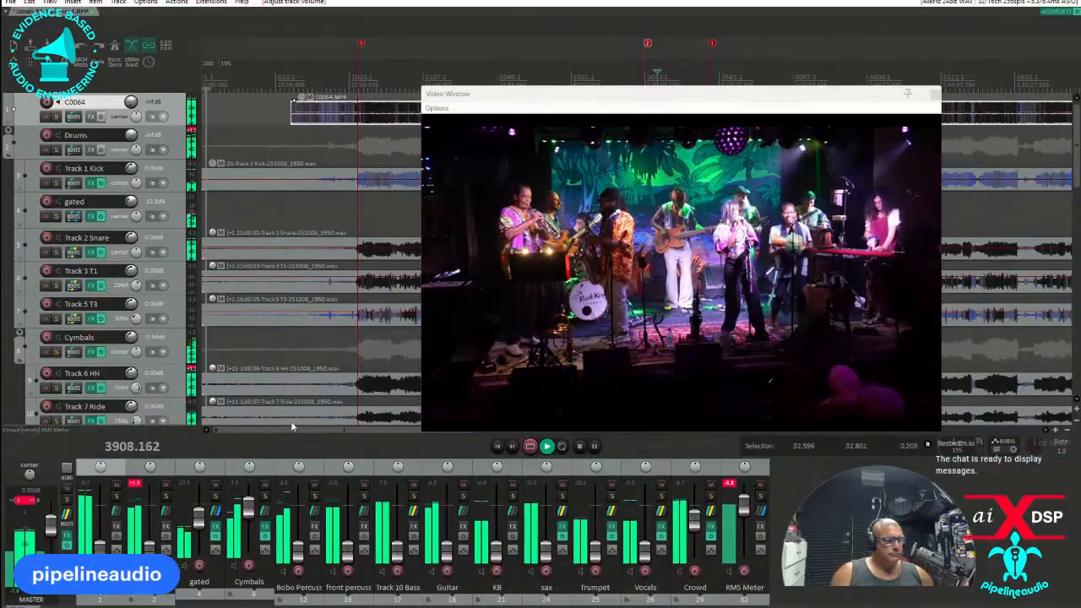
Set the Track 21 Crowd 1 volume to -0.91 dB and raise the Bobo Percussion fader during playback.
{"action": "scroll", "coordinate": [121, 372], "scroll_direction": "down", "scroll_amount": 6}
{"action": "scroll", "coordinate": [121, 371], "scroll_direction": "down", "scroll_amount": 10}
{"action": "scroll", "coordinate": [124, 373], "scroll_direction": "down", "scroll_amount": 3}
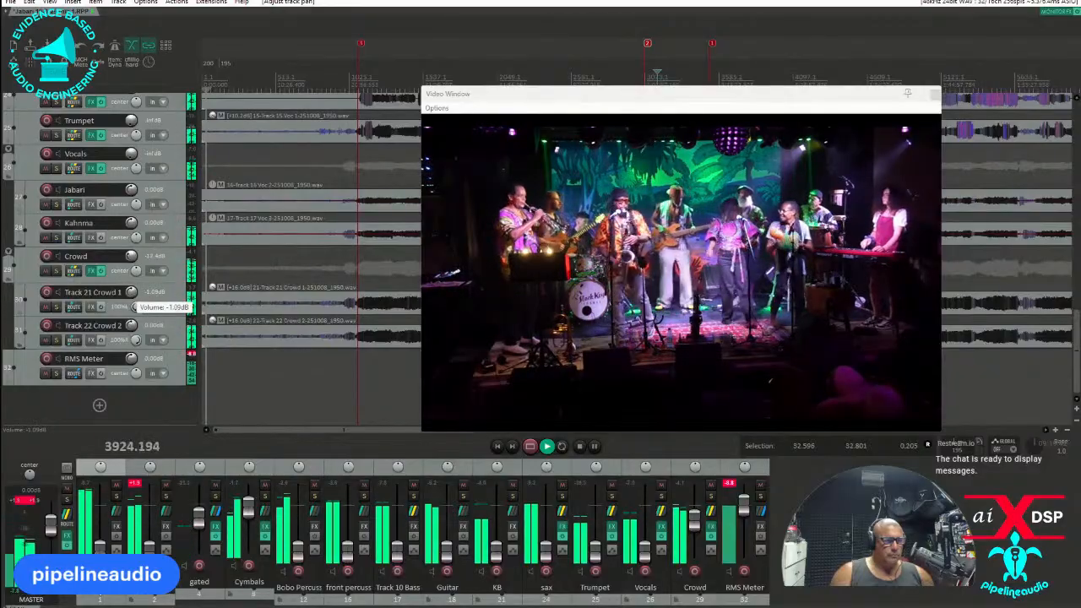
{"action": "left_click_drag", "start_coordinate": [131, 293], "coordinate": [131, 291]}
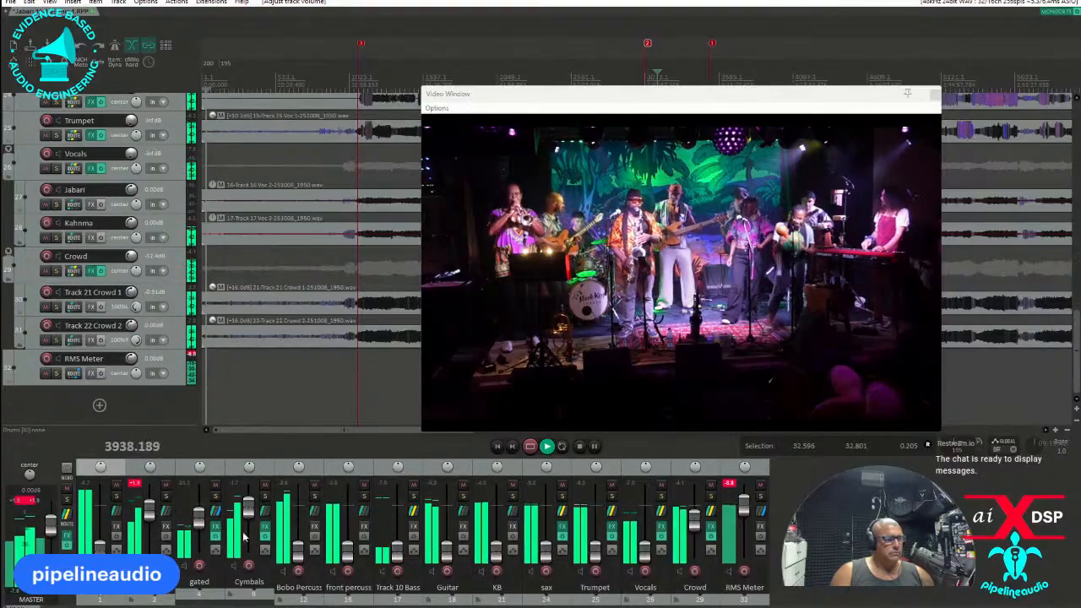
{"action": "left_click_drag", "start_coordinate": [302, 567], "coordinate": [300, 530]}
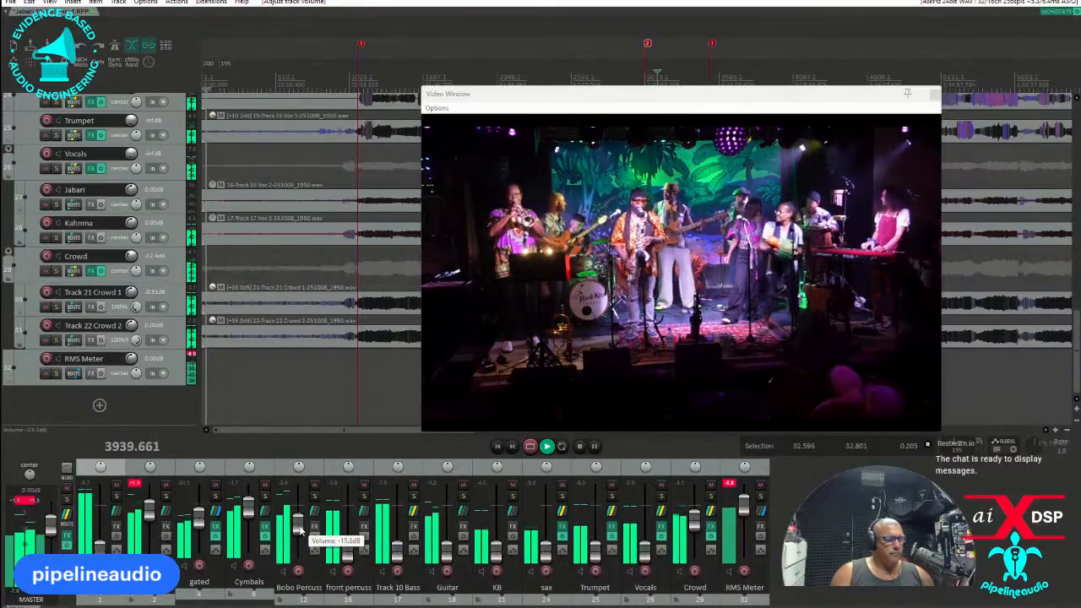
Add the aixdsp Dynamic EQ to the front percussion track and set its 24 dB/Oct high-pass filter to about 212 Hz.
{"action": "left_click", "coordinate": [365, 528]}
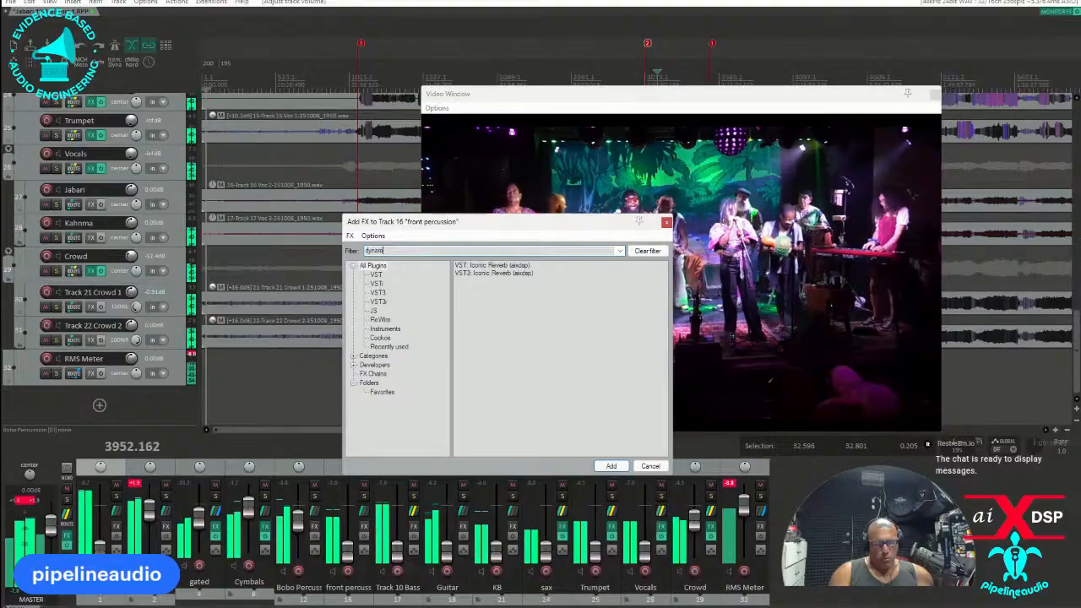
{"action": "double_click", "coordinate": [476, 289]}
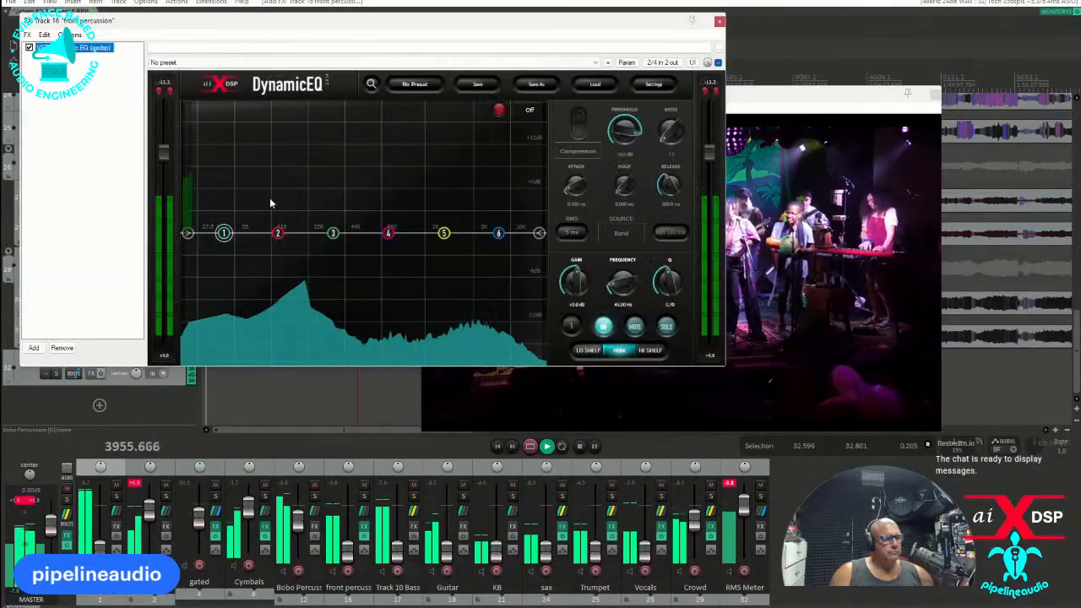
{"action": "left_click", "coordinate": [187, 233]}
{"action": "left_click_drag", "start_coordinate": [187, 233], "coordinate": [317, 241]}
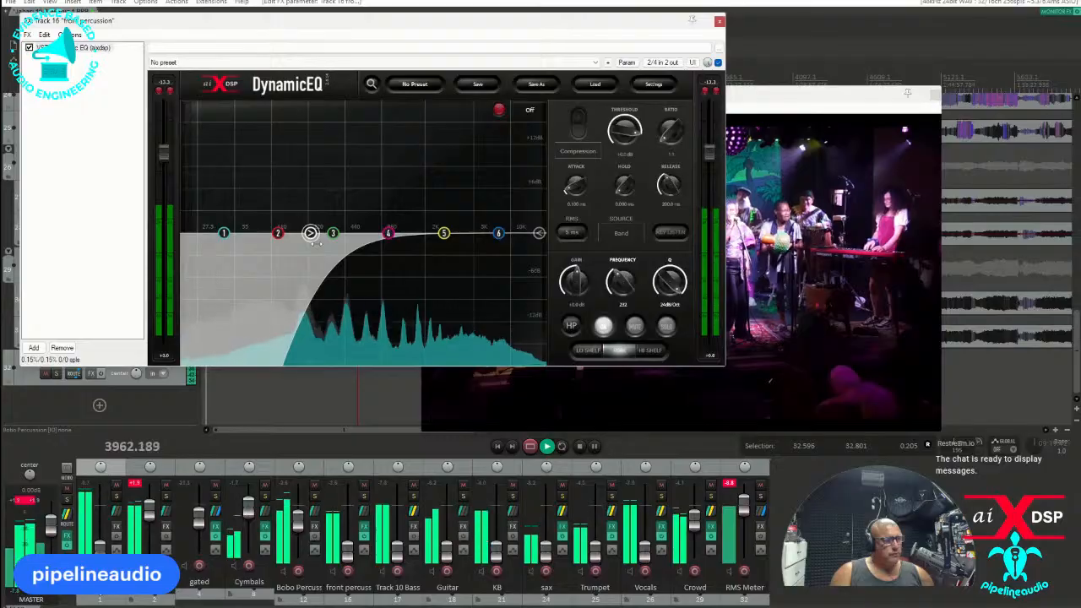
Add the VST3 IC Intuition Compressor after the EQ on the front percussion track and close the effects chain.
{"action": "left_click", "coordinate": [32, 347]}
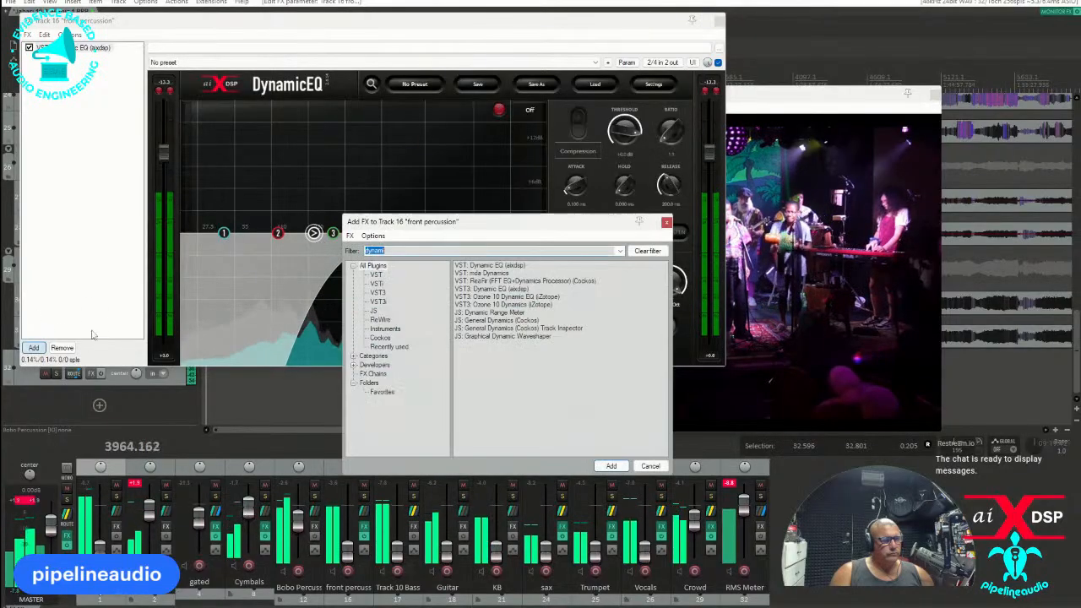
{"action": "type", "text": "reaf"}
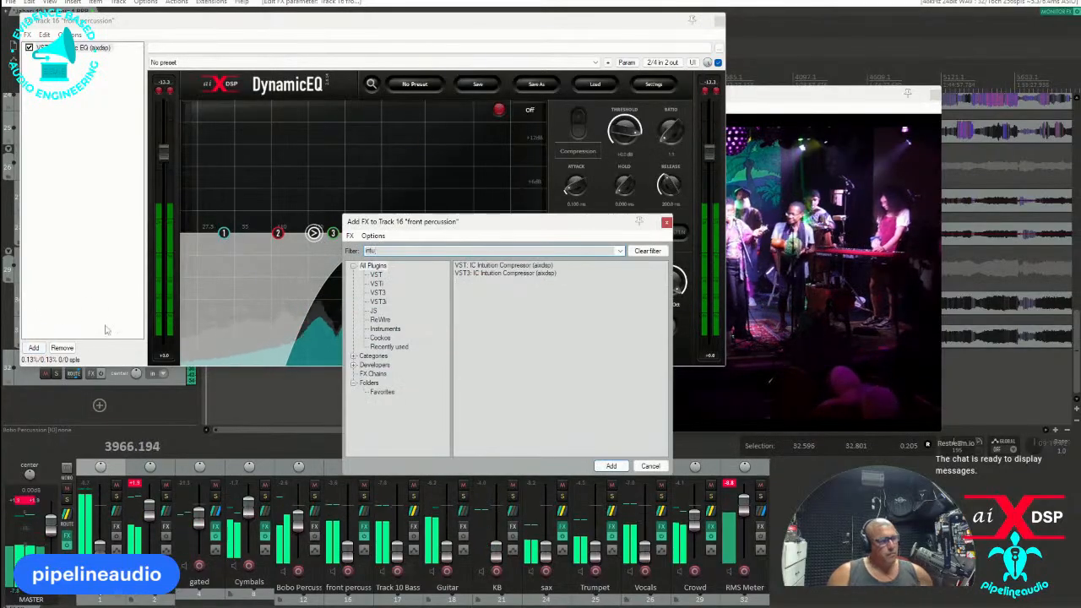
{"action": "left_click", "coordinate": [492, 272]}
{"action": "double_click", "coordinate": [492, 271]}
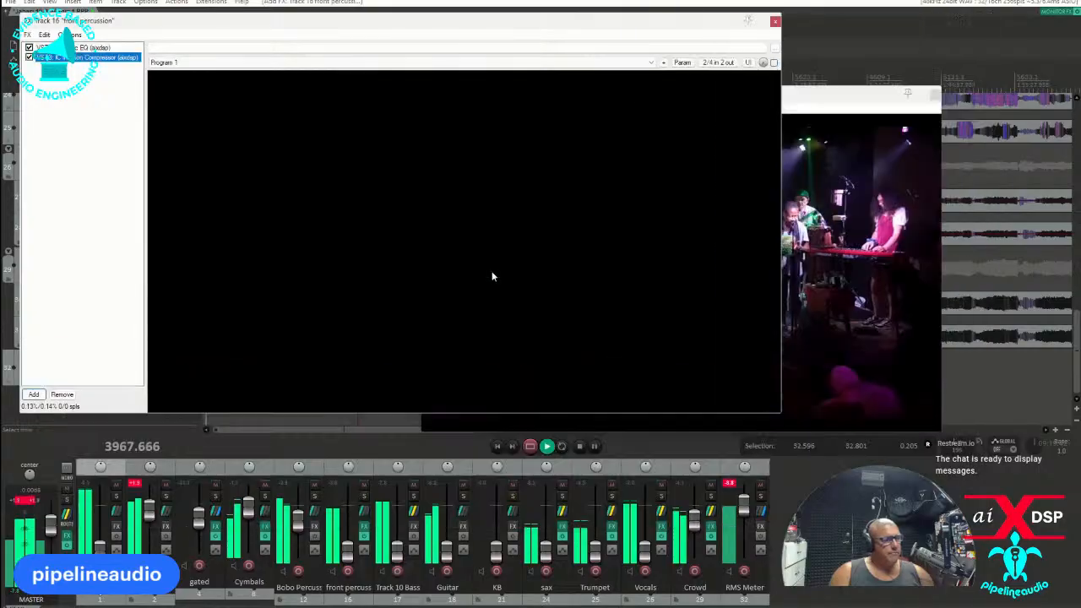
{"action": "left_click", "coordinate": [767, 31]}
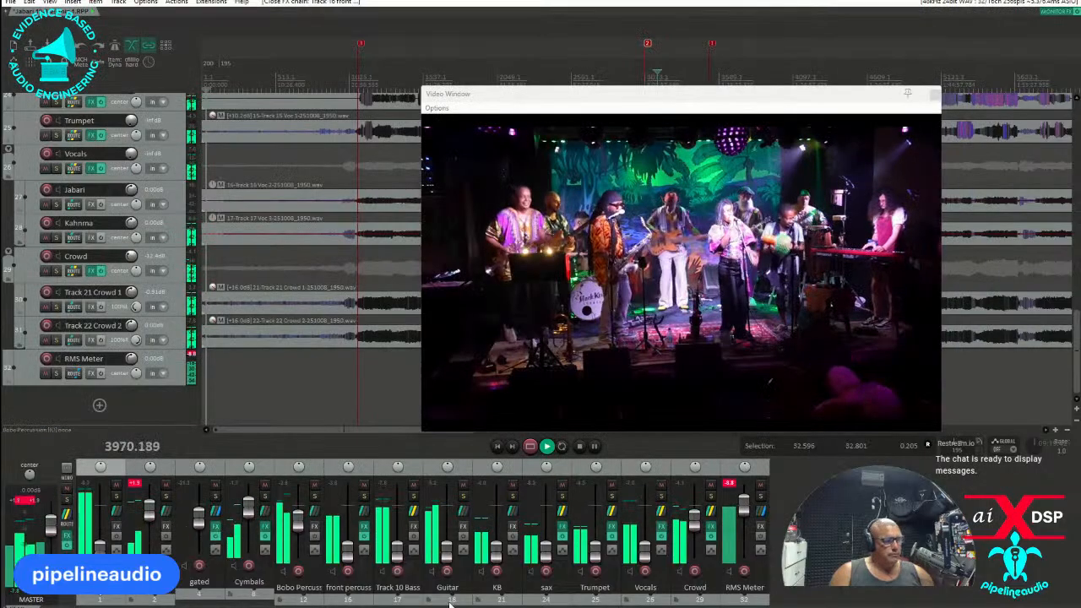
Raise the front percussion track to -13.8 dB and pan it 22% right.
{"action": "left_click_drag", "start_coordinate": [350, 553], "coordinate": [357, 525]}
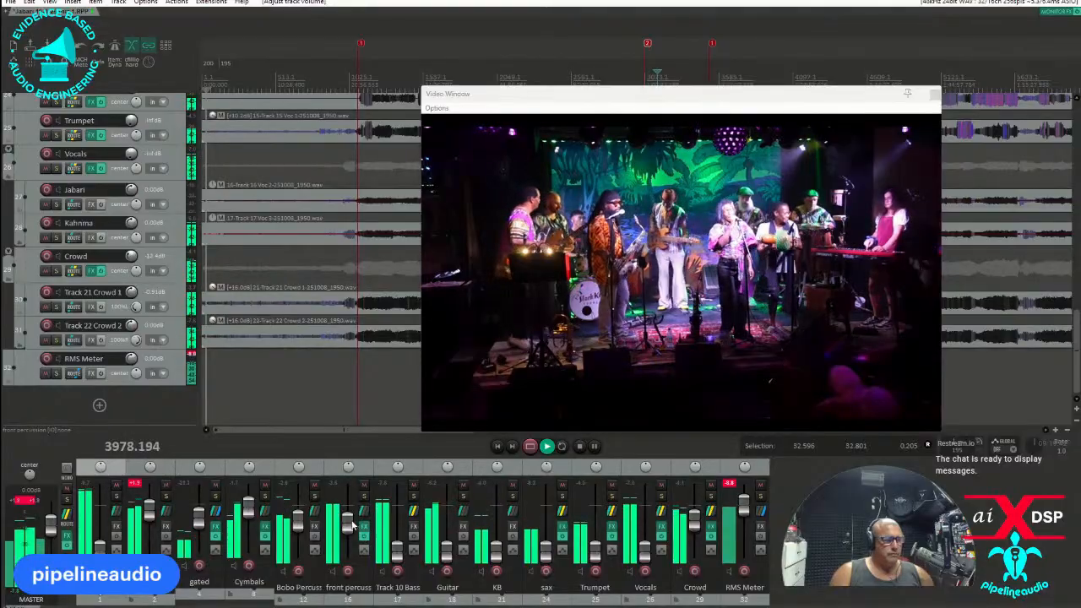
{"action": "left_click", "coordinate": [338, 476]}
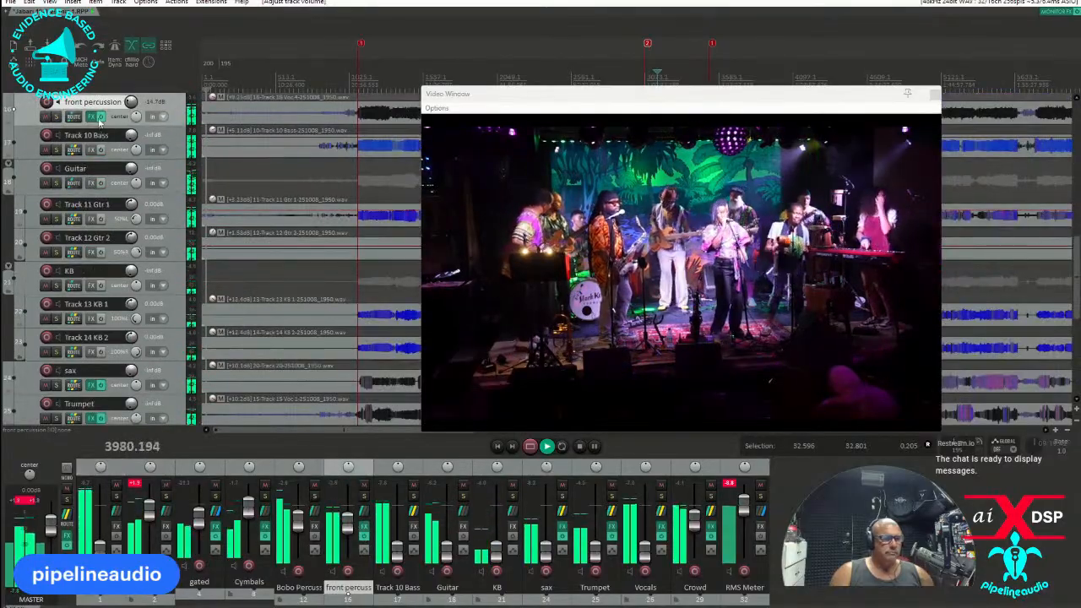
{"action": "left_click_drag", "start_coordinate": [136, 117], "coordinate": [138, 111]}
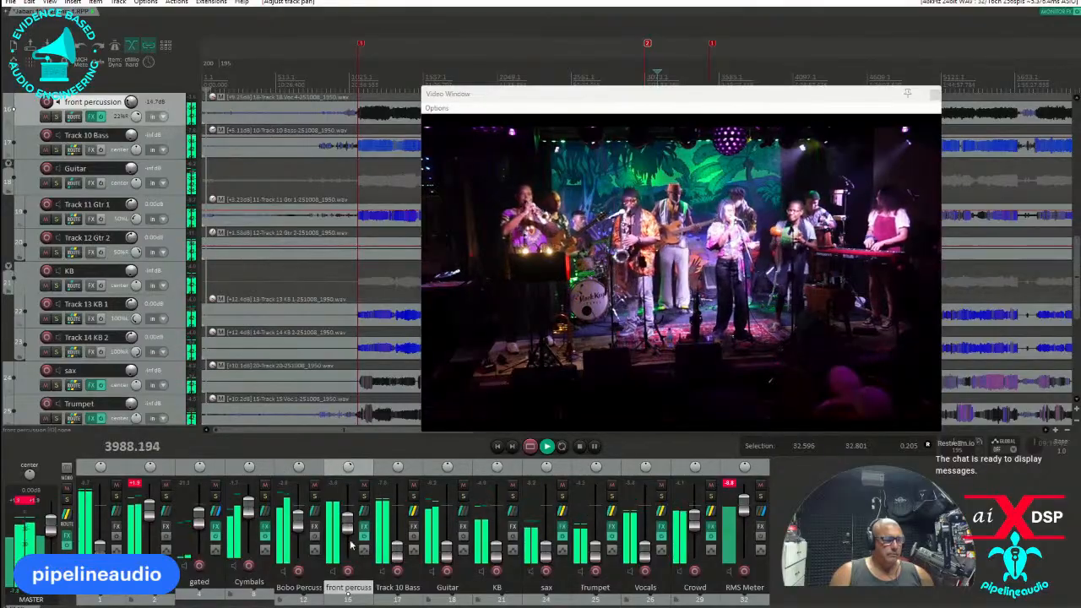
{"action": "left_click_drag", "start_coordinate": [347, 530], "coordinate": [347, 534]}
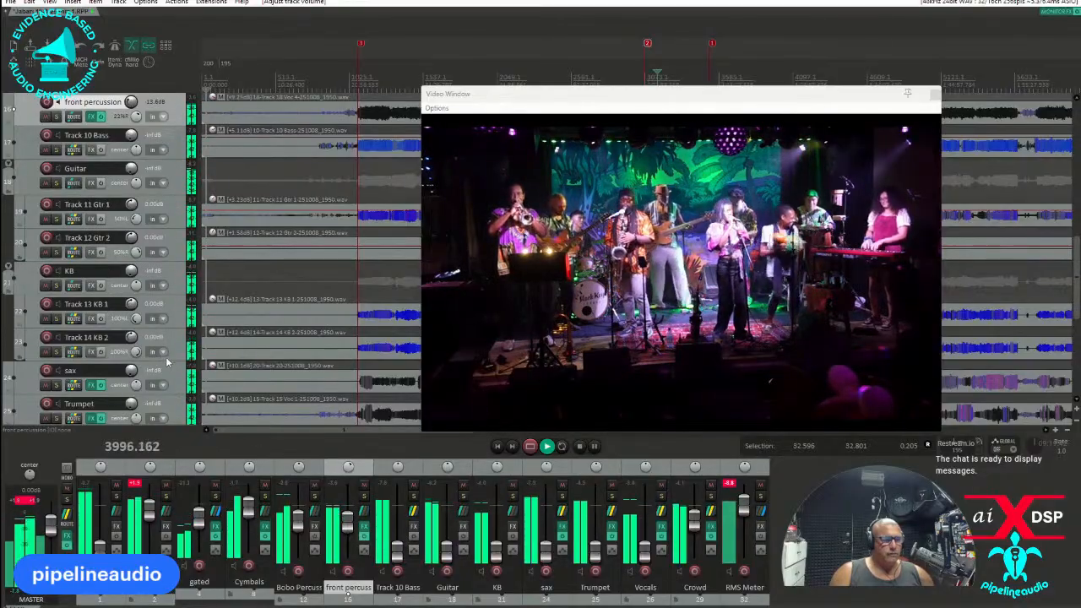
Insert a new track below Track 14 KB 2 and name it hall.
{"action": "scroll", "coordinate": [167, 362], "scroll_direction": "down", "scroll_amount": 1}
{"action": "right_click", "coordinate": [176, 323]}
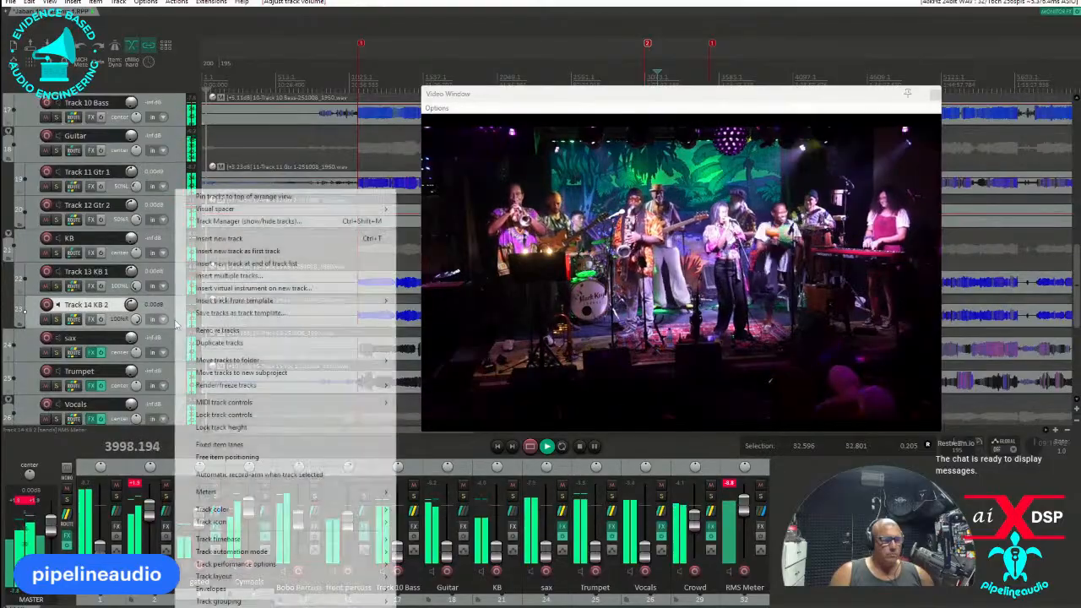
{"action": "left_click", "coordinate": [221, 239]}
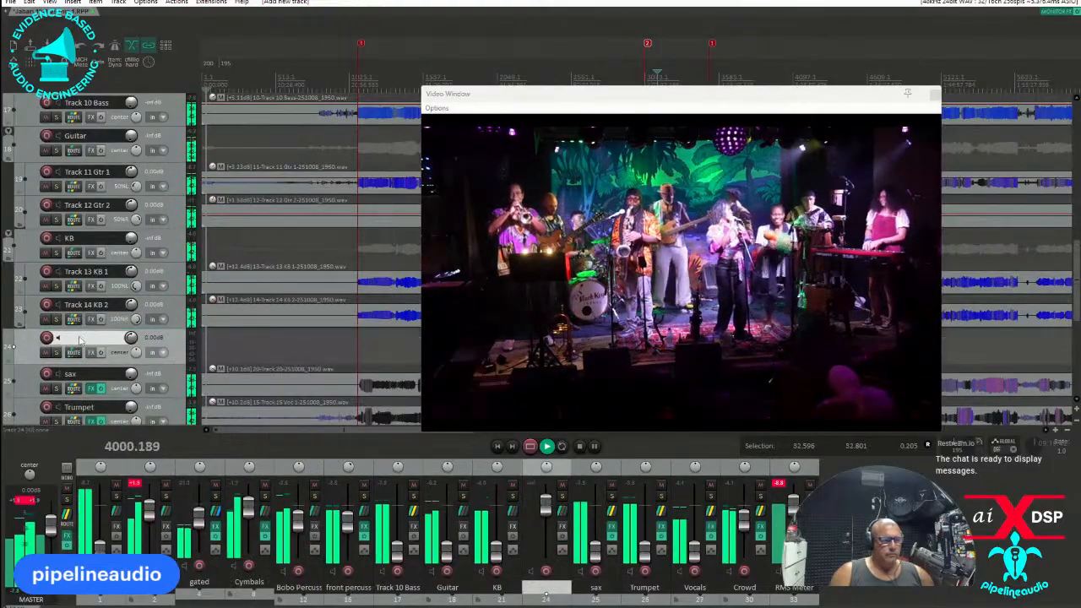
{"action": "double_click", "coordinate": [90, 338]}
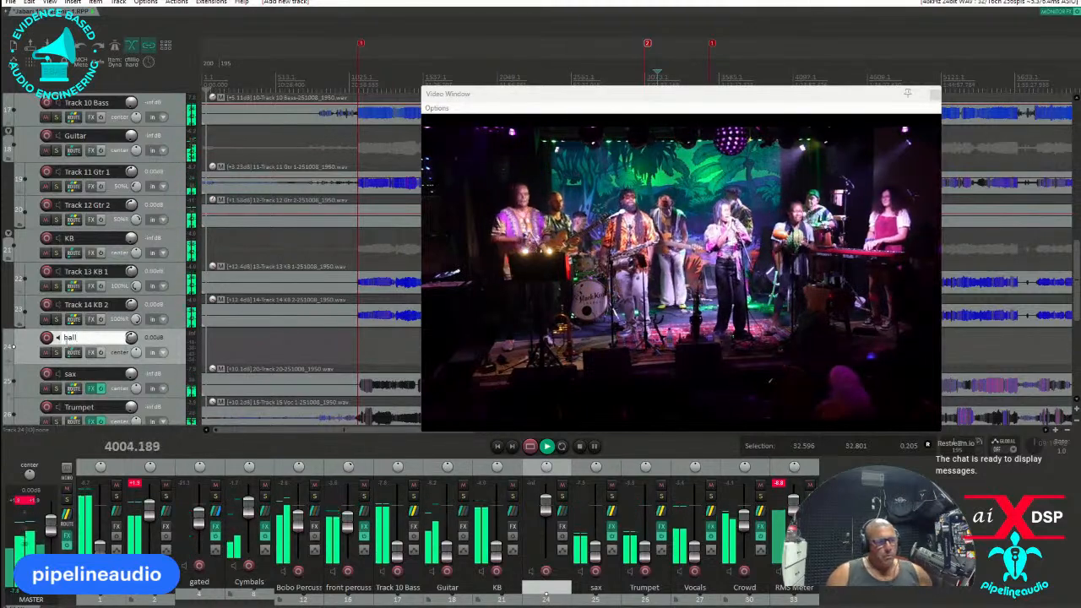
Add the aixdsp Iconic Reverb plug-in to the hall track.
{"action": "left_click", "coordinate": [90, 352]}
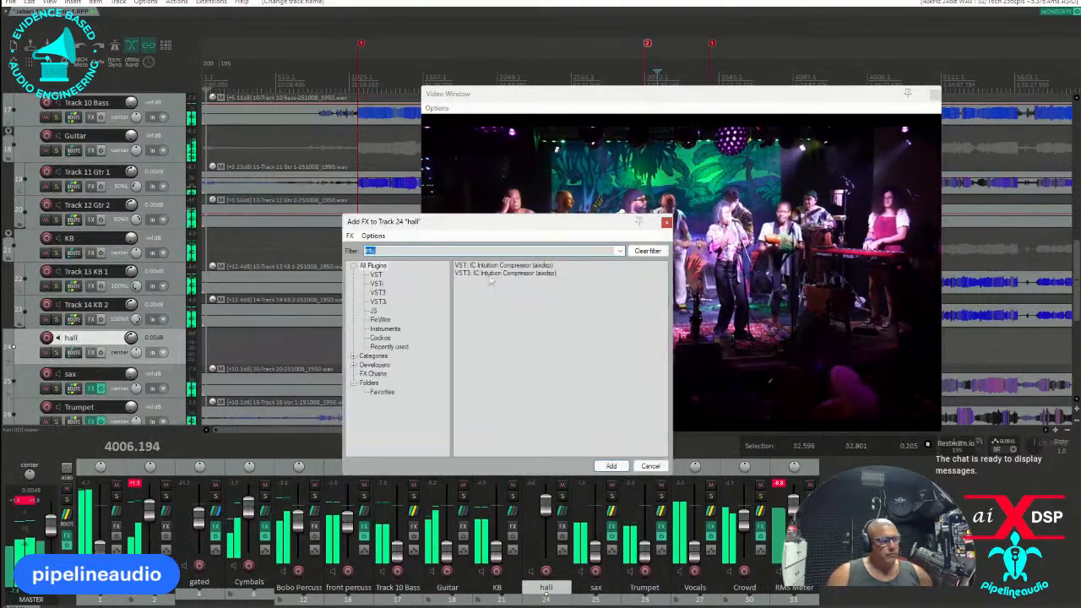
{"action": "type", "text": "iconi"}
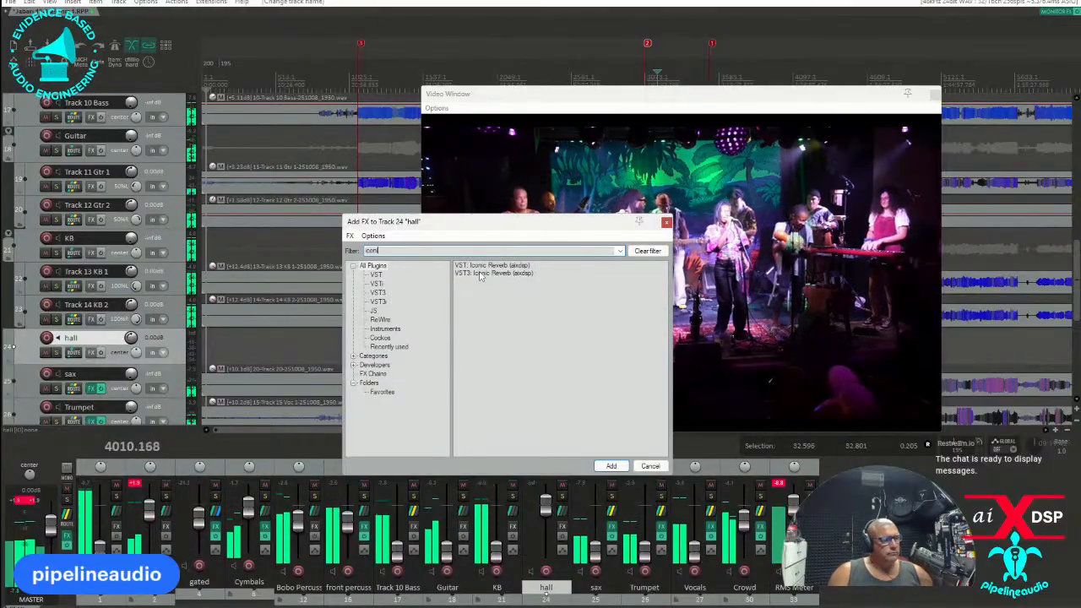
{"action": "double_click", "coordinate": [479, 274]}
Choose a factory preset for the hall track's Iconic Reverb and close the effects chain.
{"action": "left_click", "coordinate": [487, 88]}
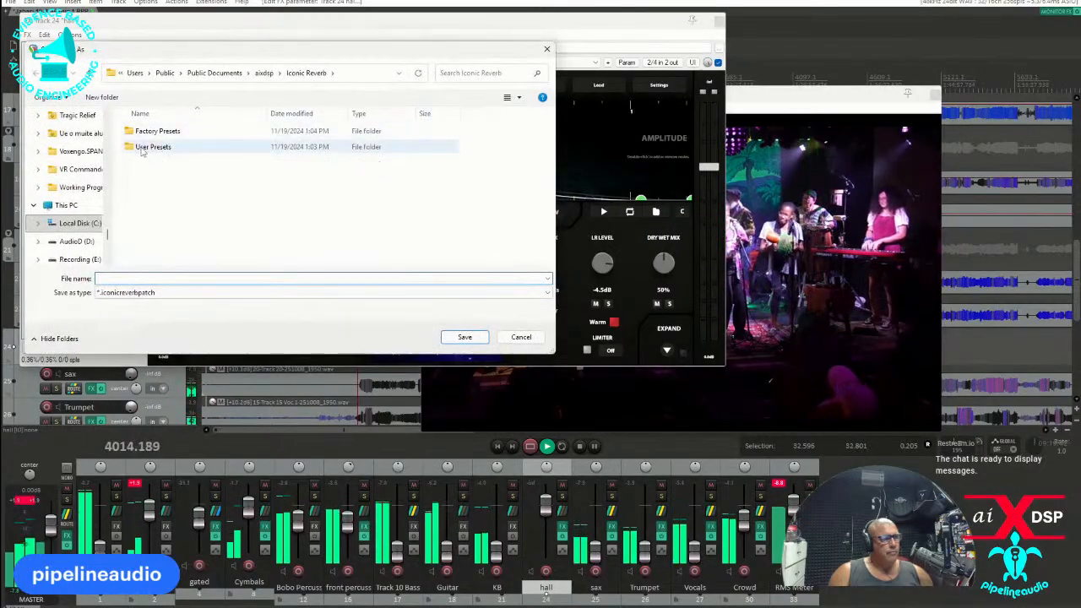
{"action": "left_click", "coordinate": [547, 50]}
{"action": "left_click", "coordinate": [406, 87]}
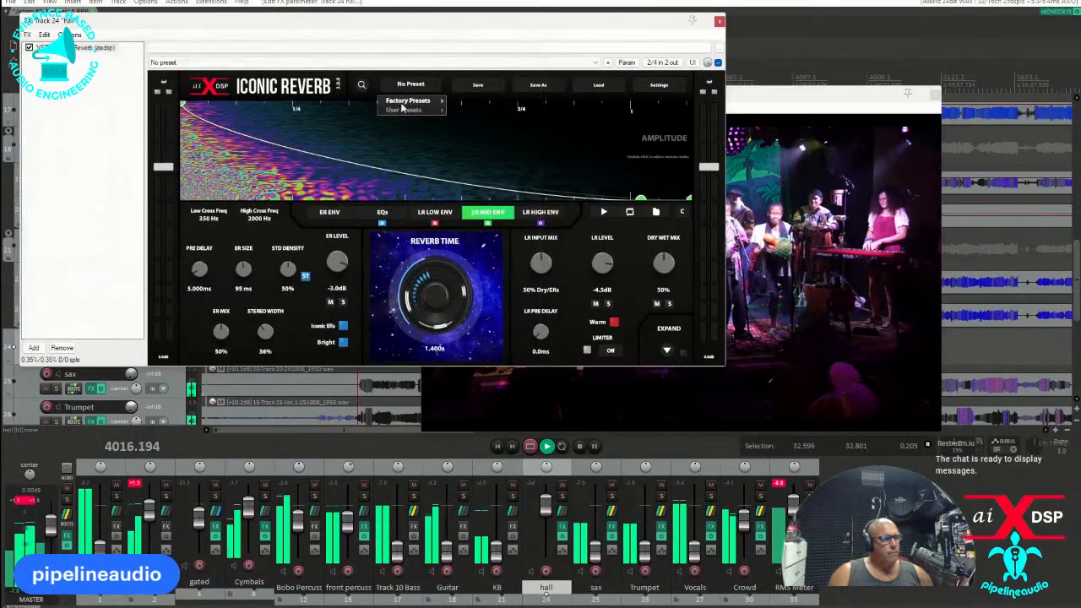
{"action": "mouse_move", "coordinate": [421, 104]}
{"action": "left_click", "coordinate": [471, 100]}
{"action": "left_click", "coordinate": [718, 24]}
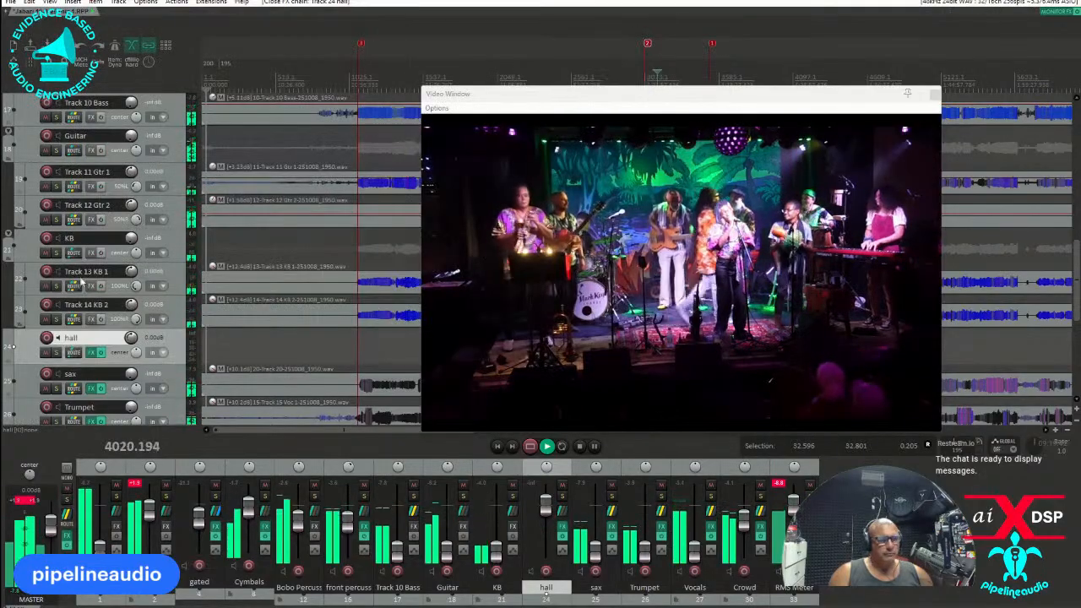
Create a send from the sax track to the hall track and set it to Post-Fader (Post-Pan).
{"action": "left_click", "coordinate": [74, 353]}
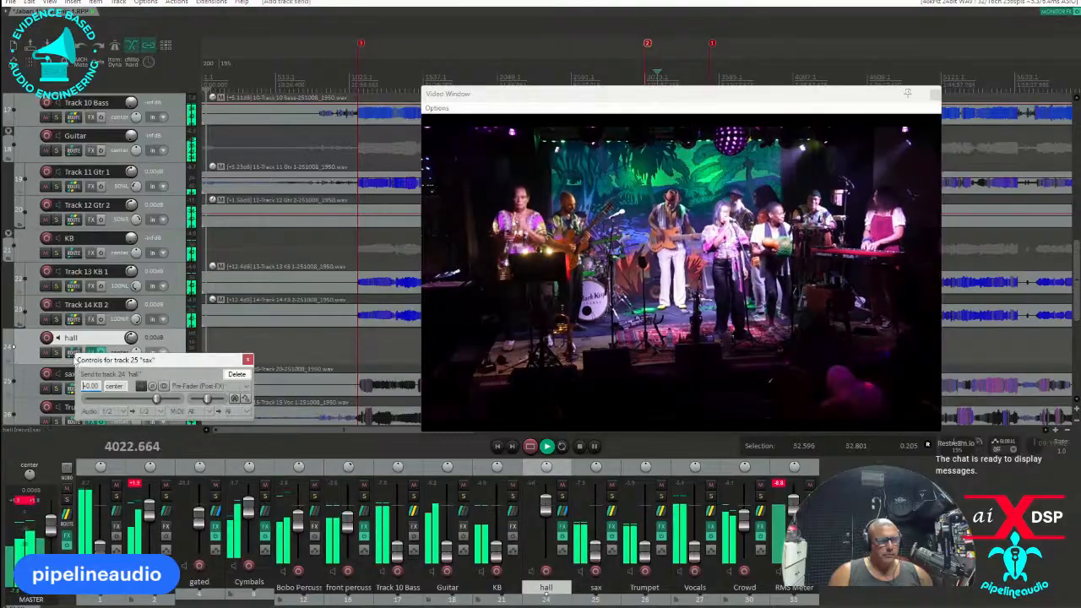
{"action": "left_click", "coordinate": [243, 387]}
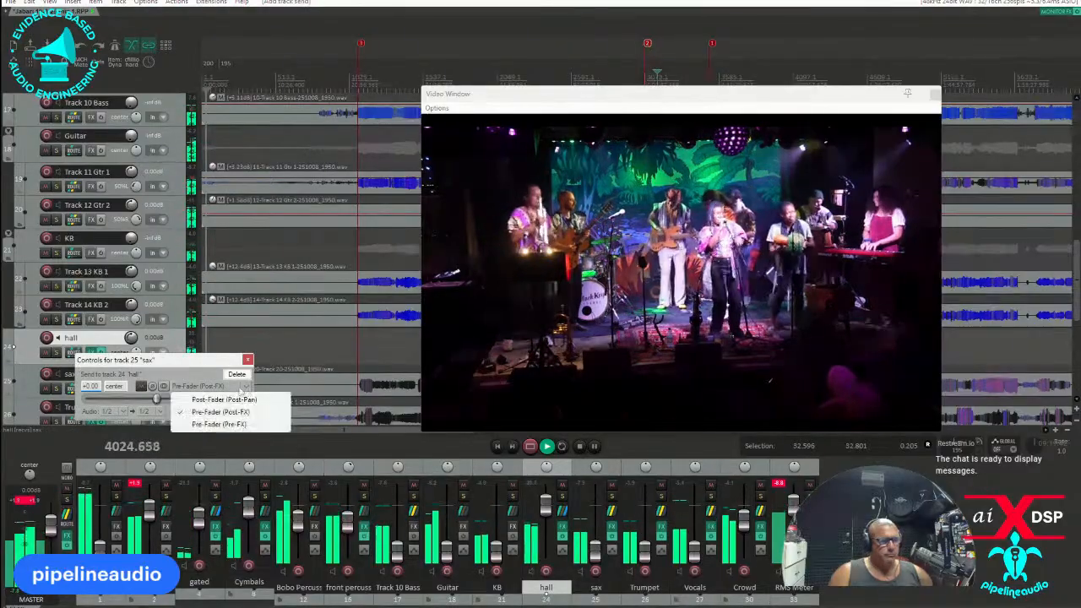
{"action": "left_click", "coordinate": [203, 399]}
{"action": "left_click", "coordinate": [247, 360]}
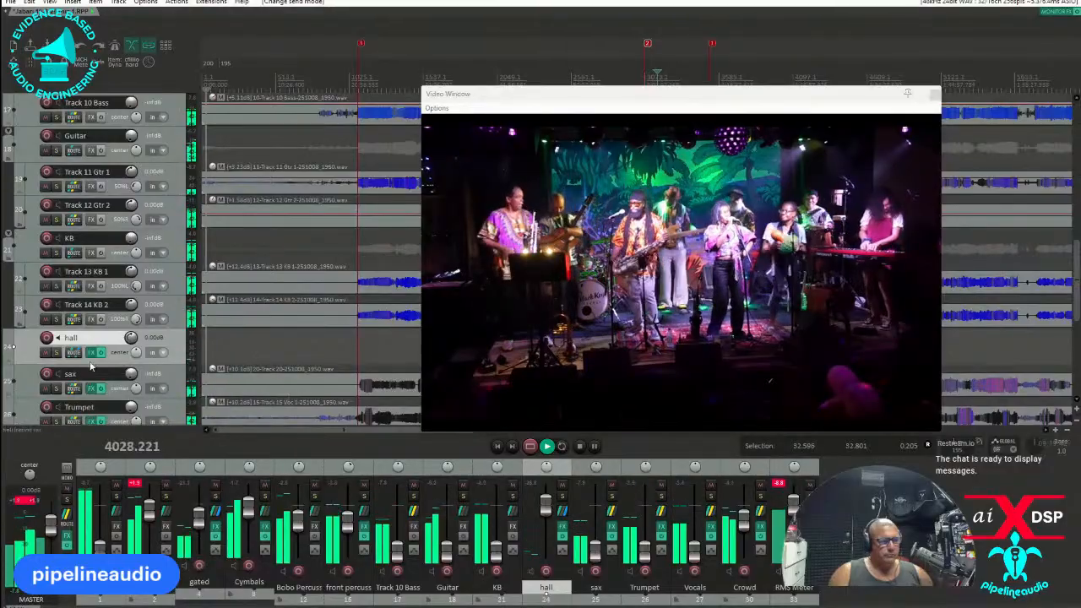
Add a second send from the sax track to the hall track in Post-Fader (Post-Pan) mode.
{"action": "left_click", "coordinate": [74, 355]}
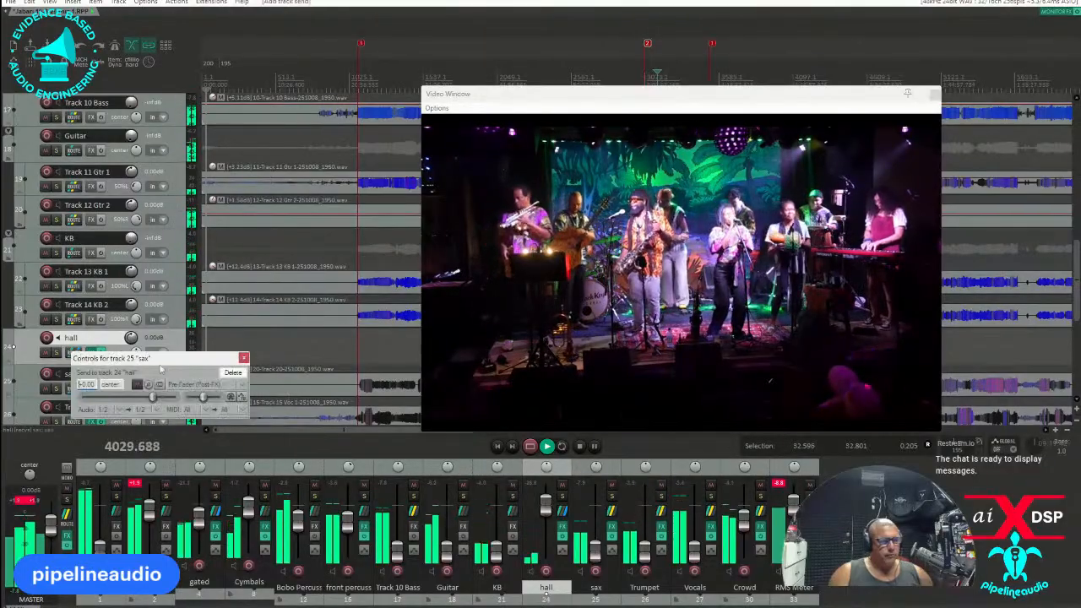
{"action": "left_click", "coordinate": [241, 385]}
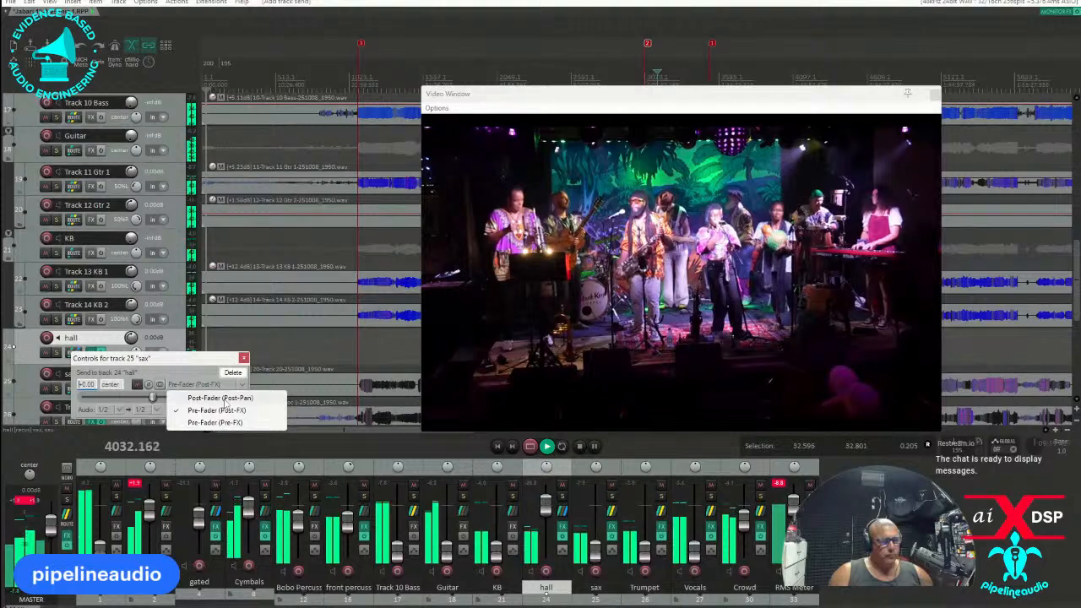
{"action": "left_click", "coordinate": [223, 398]}
Create a send from the front percussion track to the hall track, choose its send mode and close the send controls.
{"action": "scroll", "coordinate": [145, 224], "scroll_direction": "up", "scroll_amount": 1}
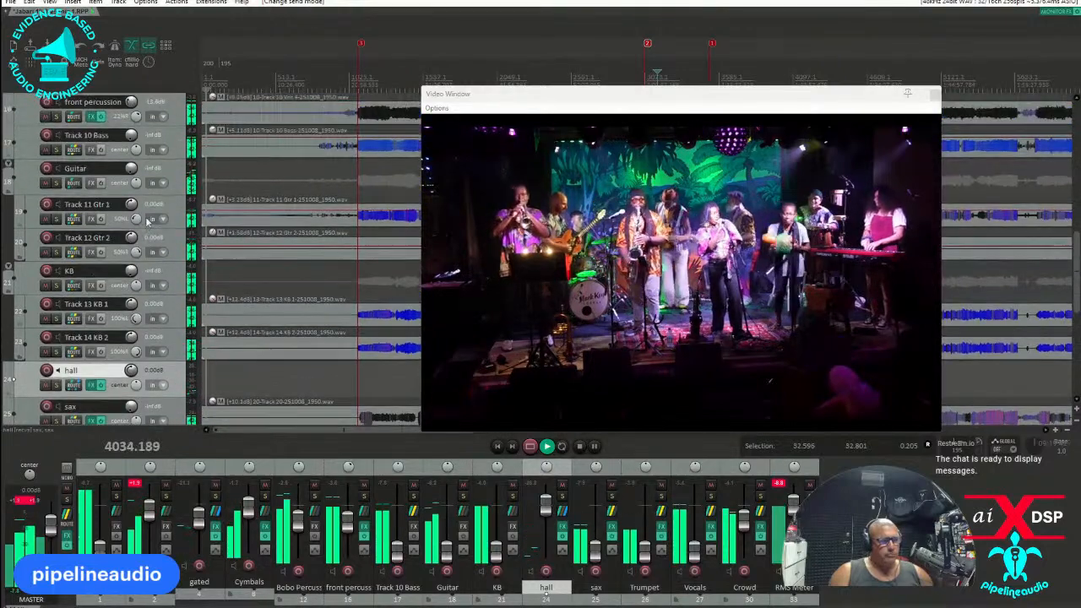
{"action": "scroll", "coordinate": [149, 194], "scroll_direction": "up", "scroll_amount": 1}
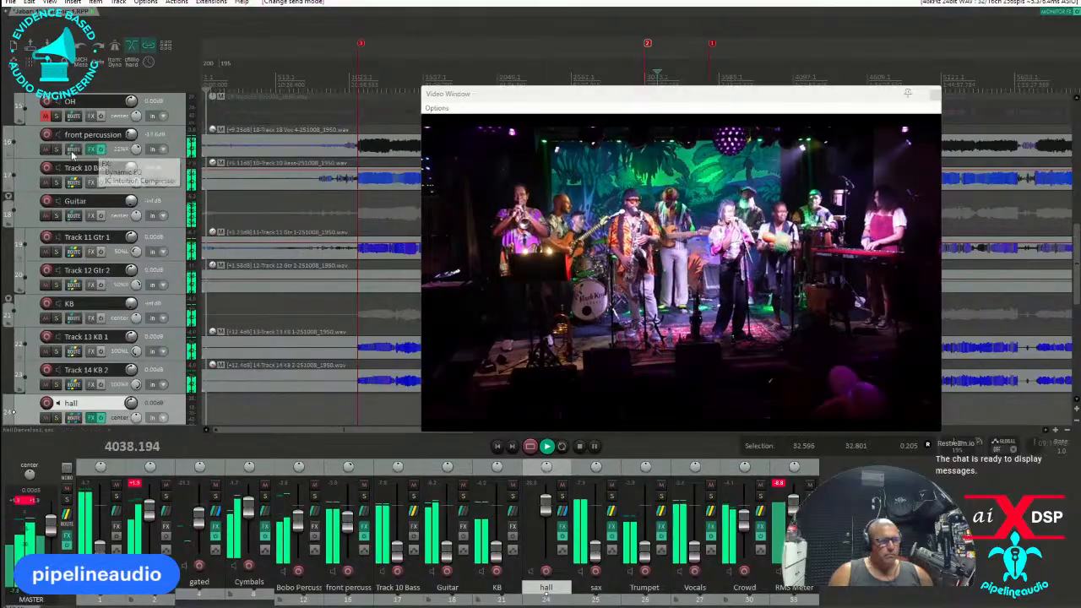
{"action": "scroll", "coordinate": [150, 361], "scroll_direction": "down", "scroll_amount": 1}
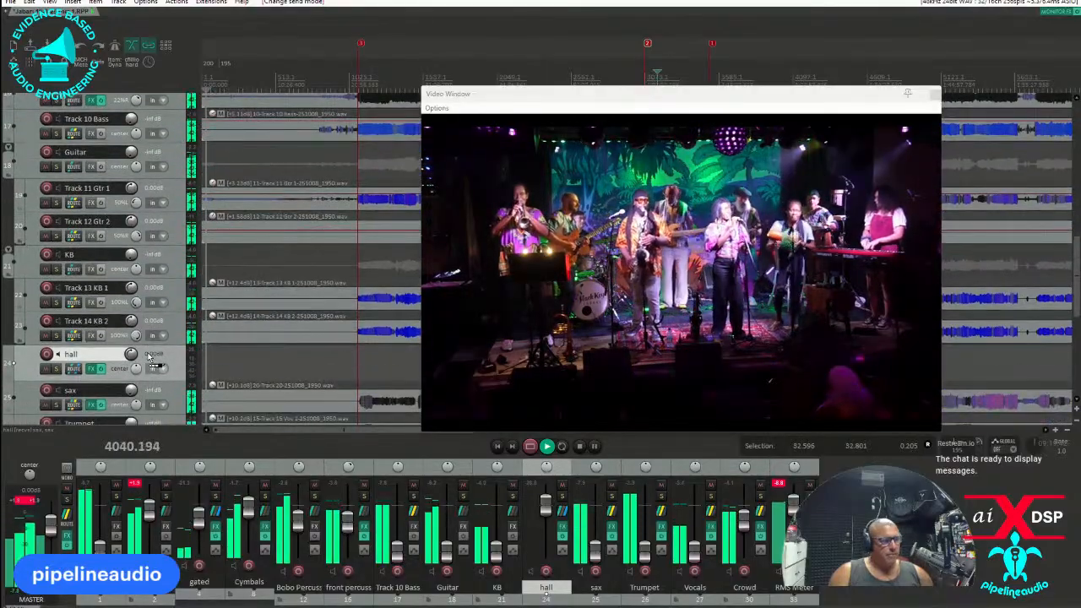
{"action": "scroll", "coordinate": [151, 359], "scroll_direction": "down", "scroll_amount": 1}
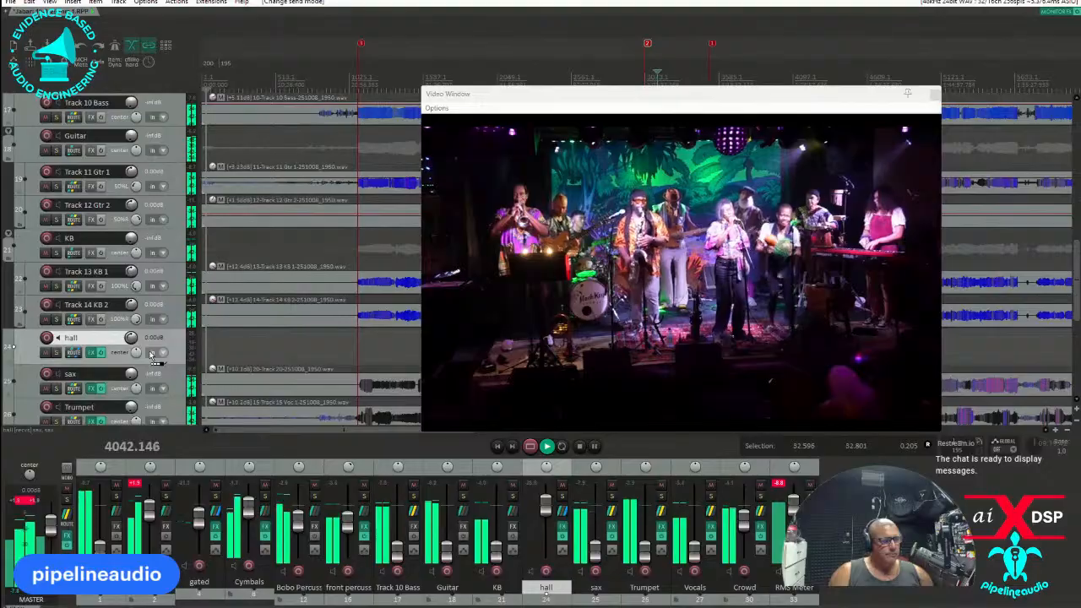
{"action": "scroll", "coordinate": [137, 393], "scroll_direction": "down", "scroll_amount": 1}
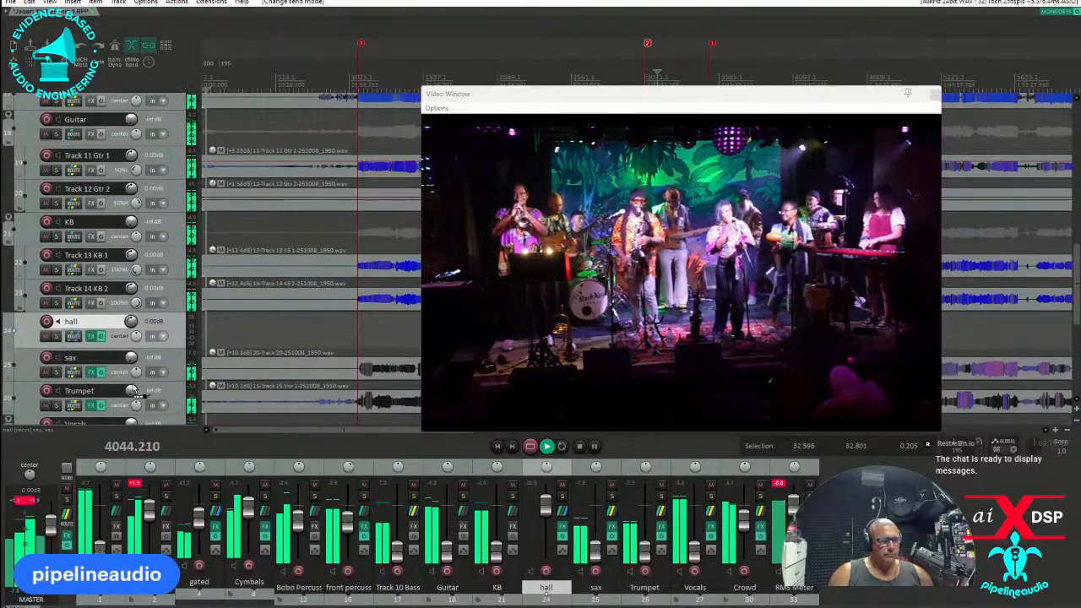
{"action": "left_click", "coordinate": [74, 337]}
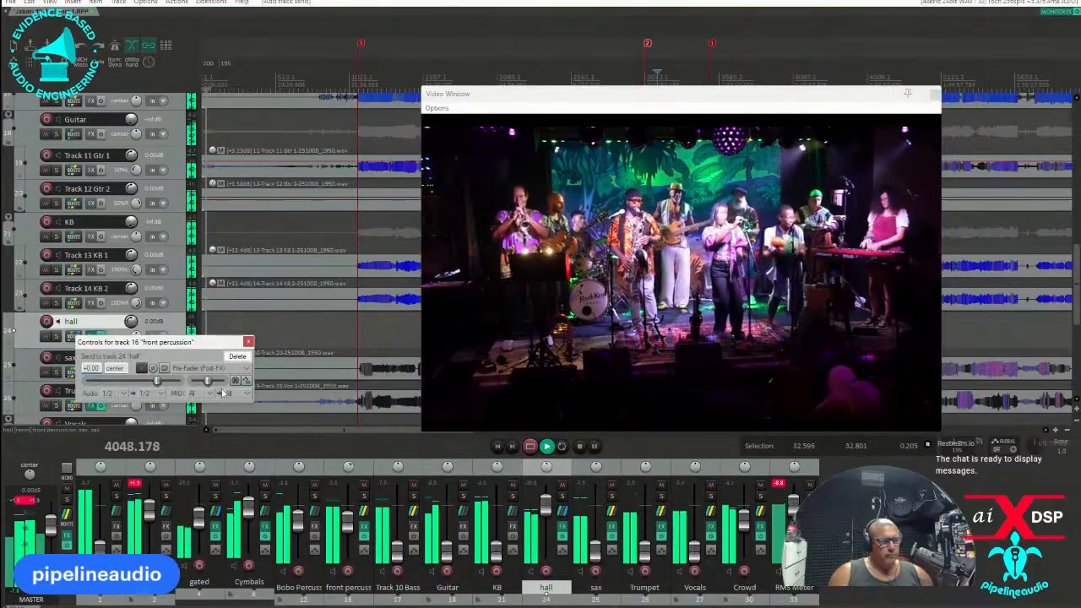
{"action": "left_click", "coordinate": [241, 369]}
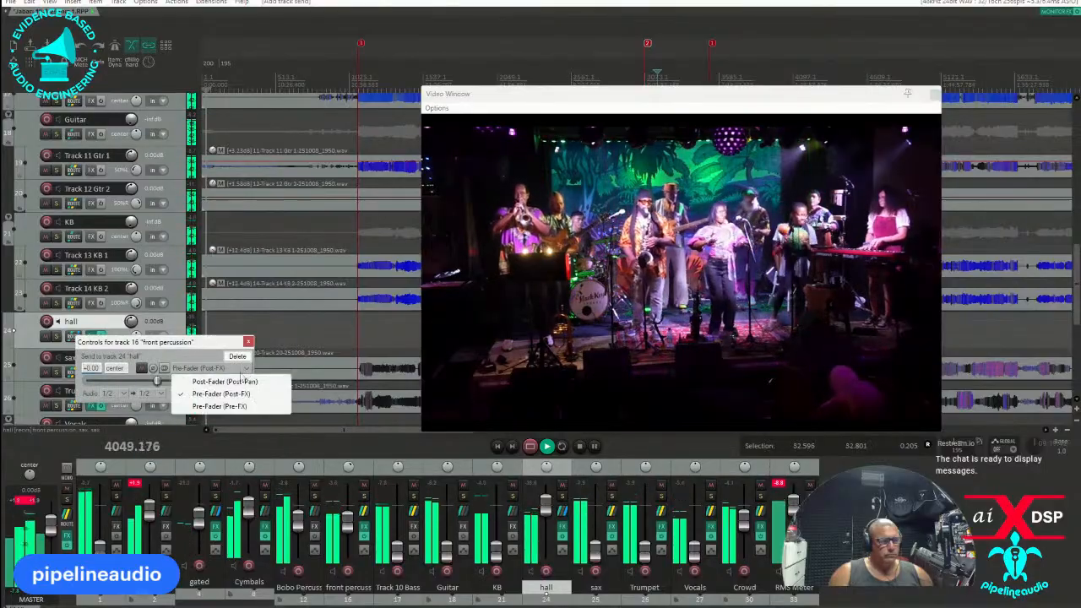
{"action": "left_click", "coordinate": [233, 405]}
{"action": "left_click", "coordinate": [247, 341]}
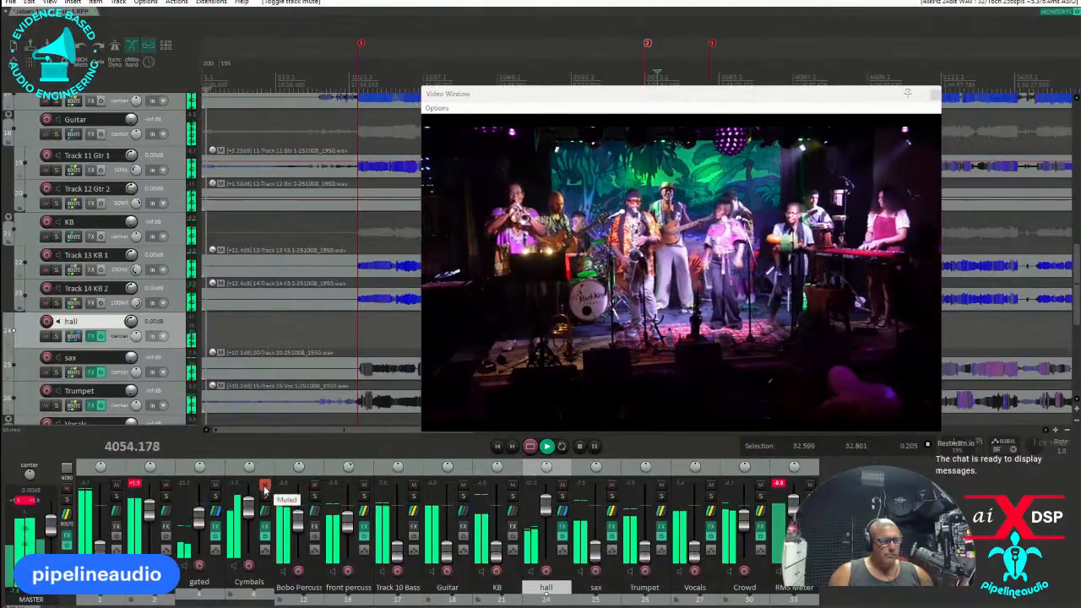
Move the video window off the cymbal tracks and briefly mute Track 8 Crash 1, Track 7 Ride and Track 6 HH to compare them.
{"action": "left_click", "coordinate": [237, 475]}
{"action": "left_click_drag", "start_coordinate": [552, 101], "coordinate": [482, 337]}
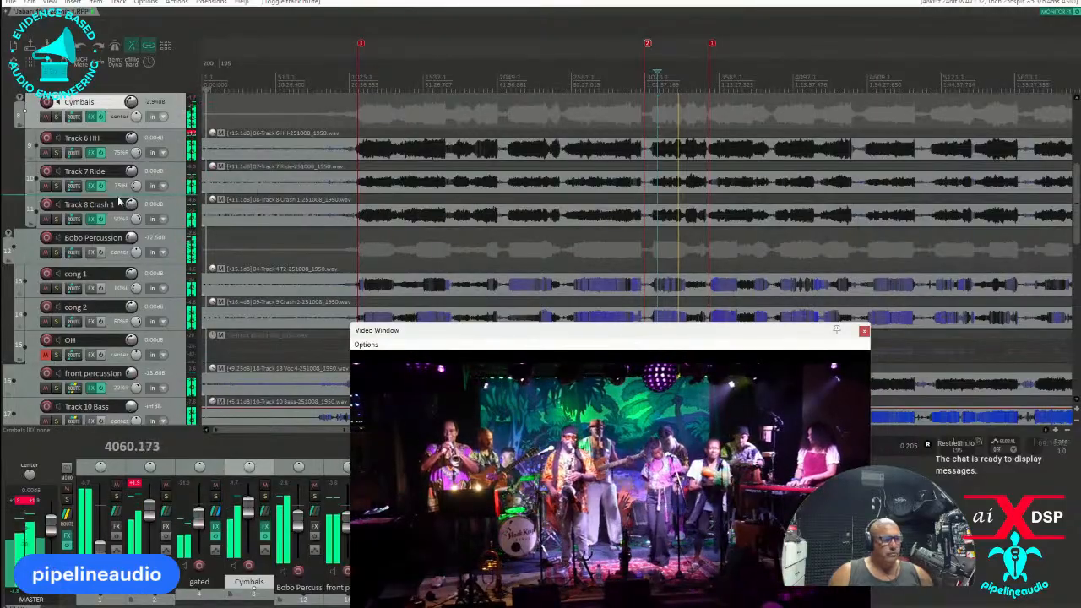
{"action": "left_click", "coordinate": [46, 220]}
{"action": "left_click", "coordinate": [47, 220]}
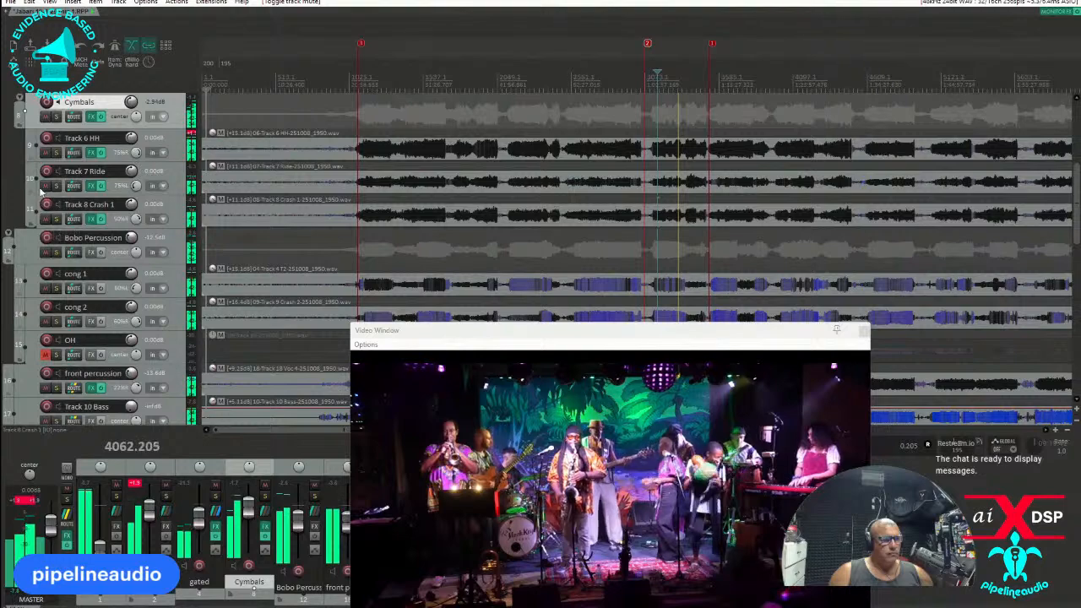
{"action": "left_click", "coordinate": [45, 152]}
{"action": "left_click", "coordinate": [45, 152]}
{"action": "left_click", "coordinate": [45, 185]}
{"action": "left_click", "coordinate": [46, 185]}
{"action": "left_click", "coordinate": [46, 152]}
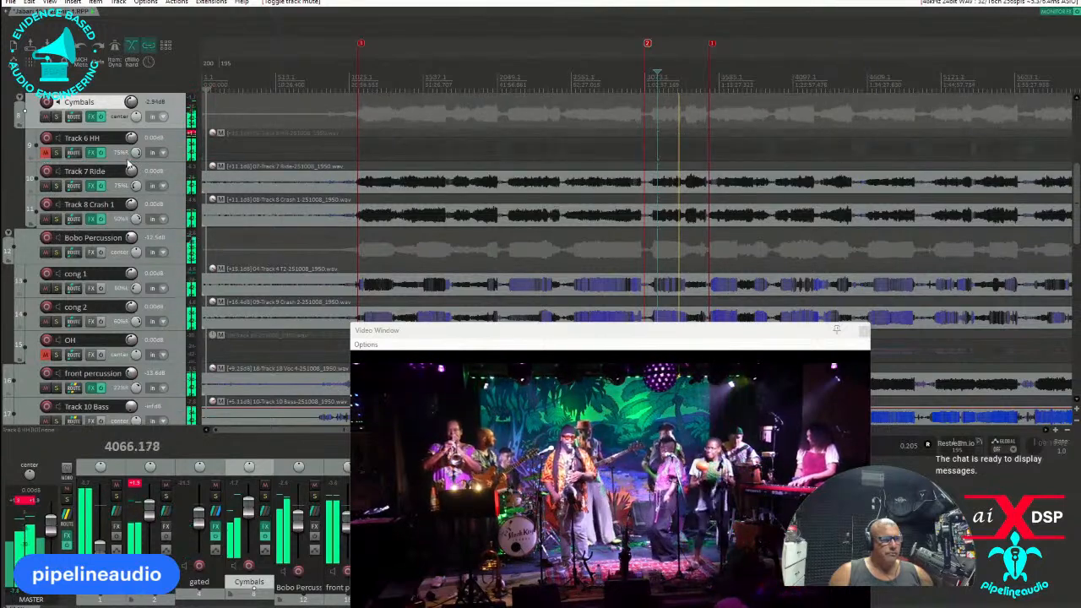
{"action": "left_click", "coordinate": [46, 152]}
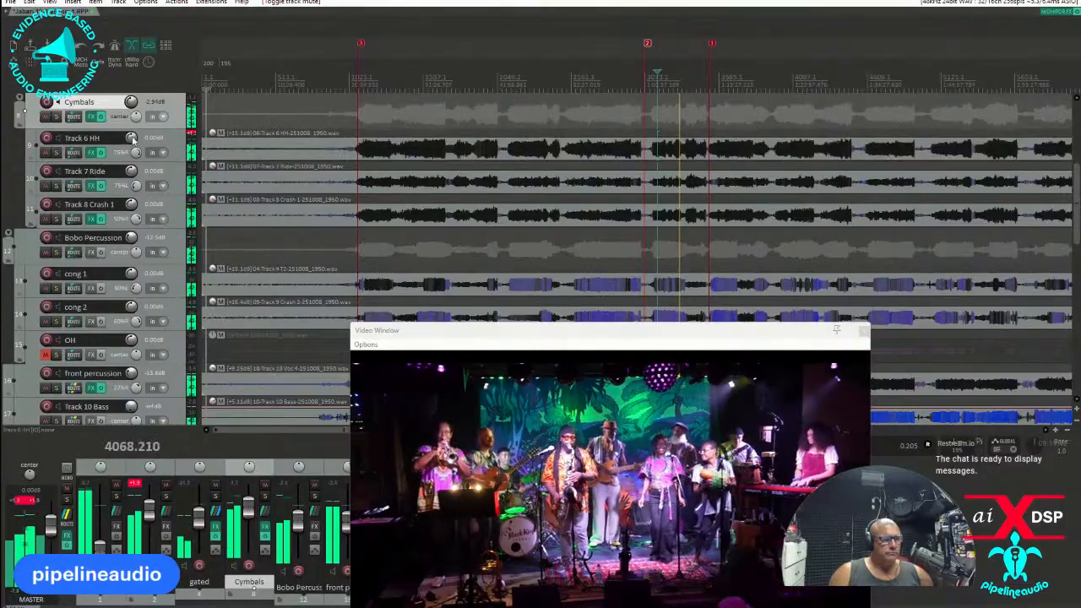
Restart playback in the middle of the current song and lower the volume of Track 6 HH to about -3.5 dB.
{"action": "scroll", "coordinate": [718, 108], "scroll_direction": "up", "scroll_amount": 3}
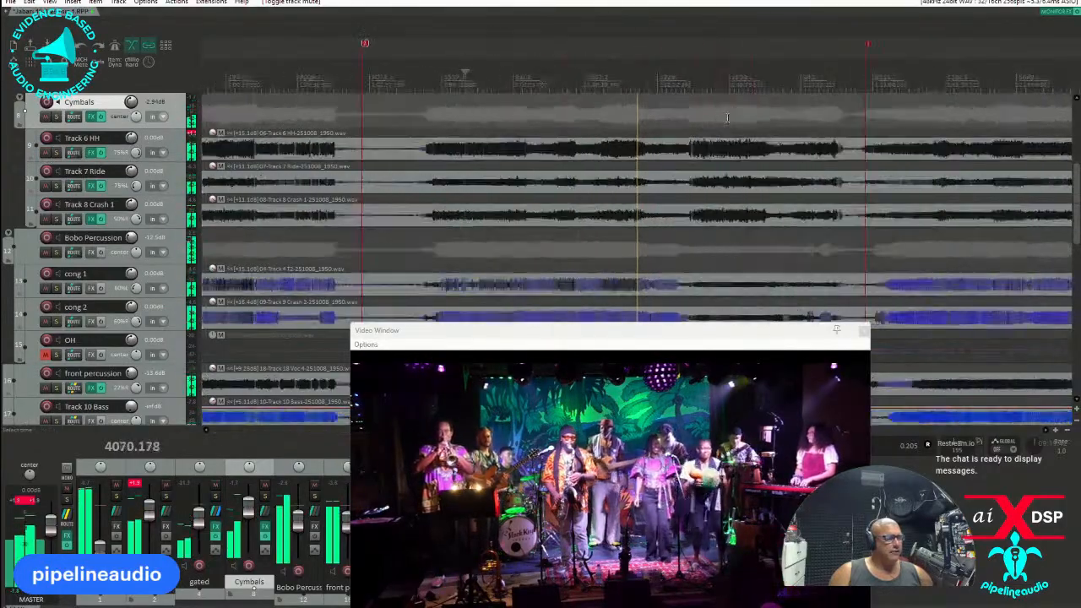
{"action": "left_click", "coordinate": [604, 72]}
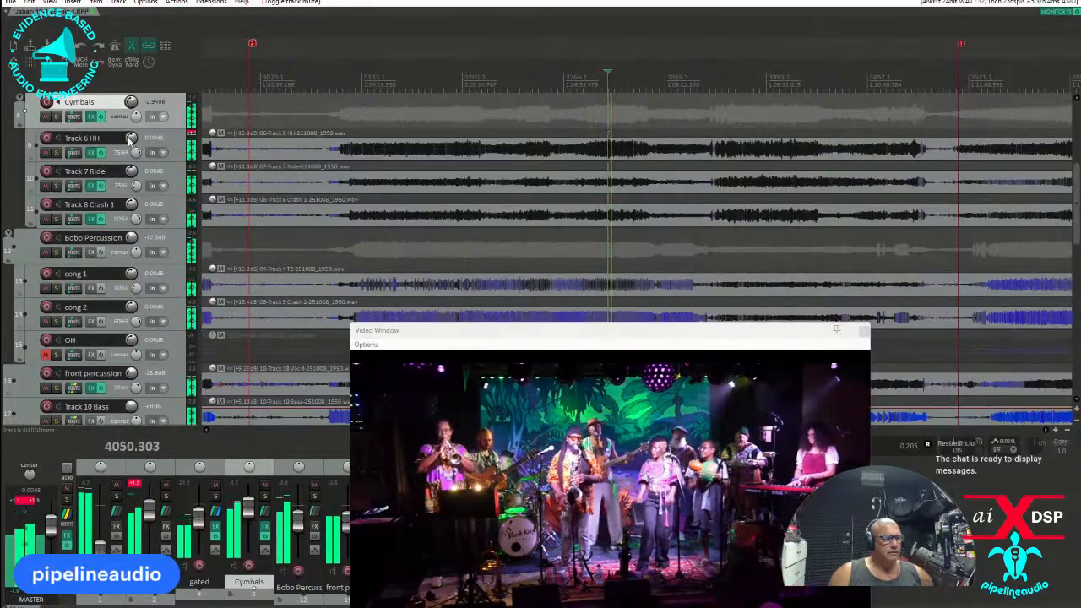
{"action": "left_click_drag", "start_coordinate": [131, 138], "coordinate": [131, 155]}
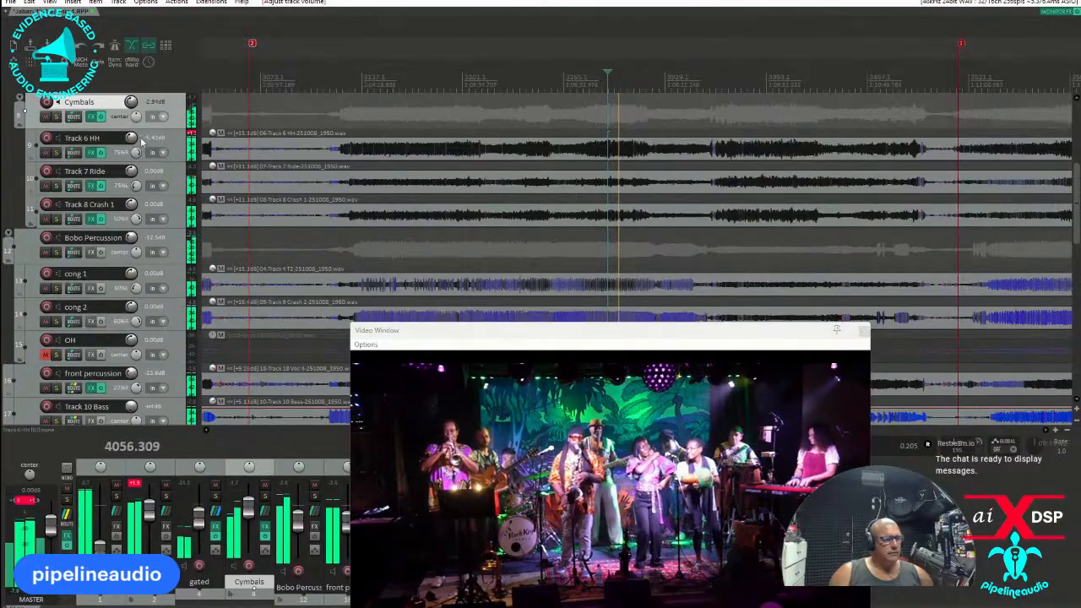
{"action": "mouse_move", "coordinate": [131, 142]}
{"action": "left_click_drag", "start_coordinate": [130, 138], "coordinate": [131, 136]}
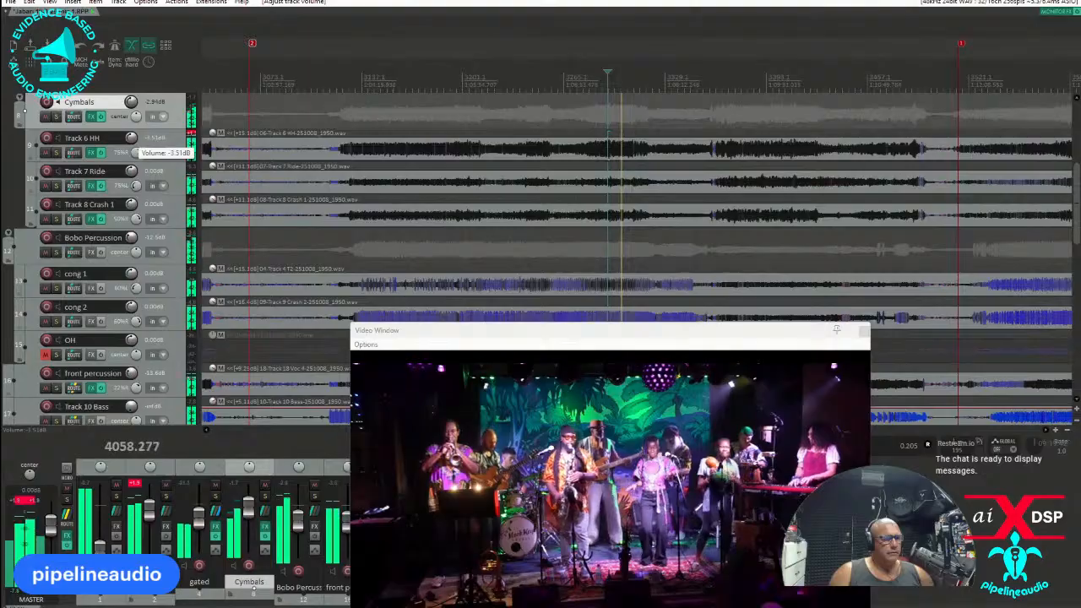
Close the video window and lower the hall track's volume to -6.42 dB.
{"action": "left_click", "coordinate": [863, 331]}
{"action": "scroll", "coordinate": [105, 358], "scroll_direction": "down", "scroll_amount": 3}
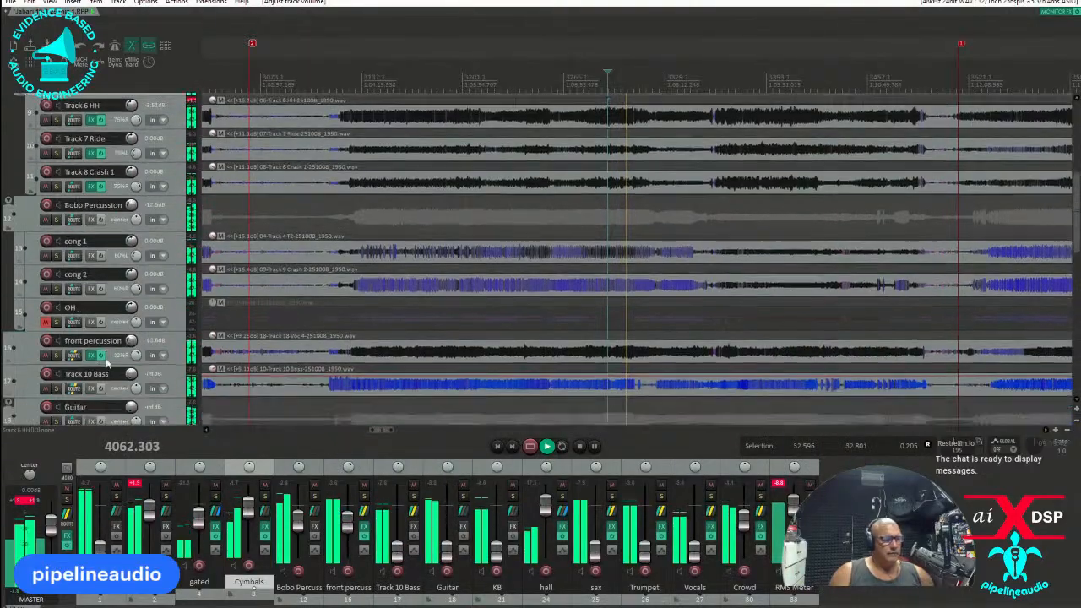
{"action": "scroll", "coordinate": [118, 358], "scroll_direction": "down", "scroll_amount": 6}
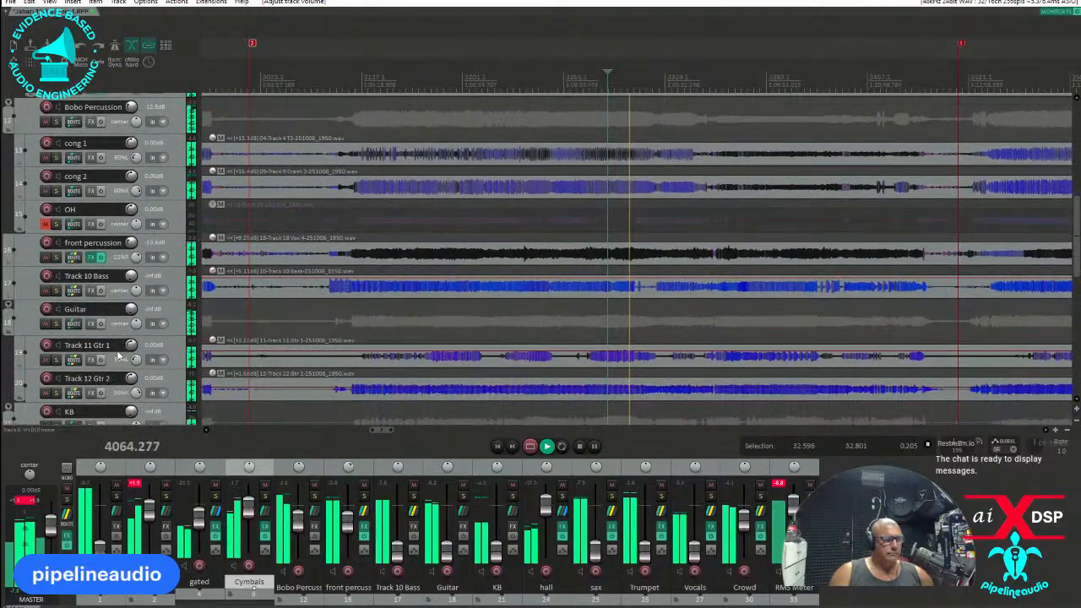
{"action": "scroll", "coordinate": [119, 357], "scroll_direction": "down", "scroll_amount": 2}
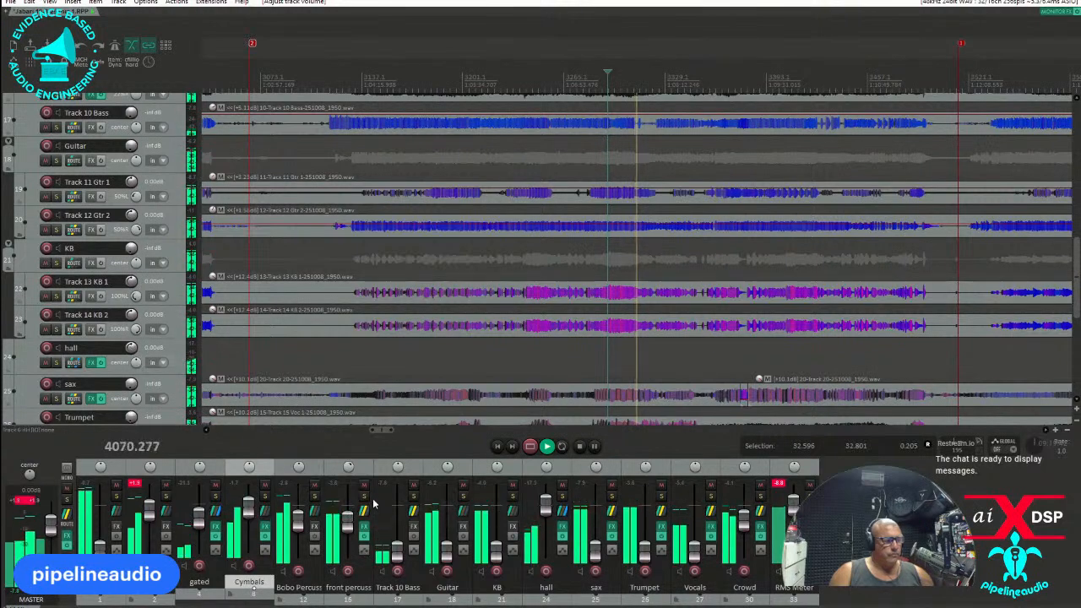
{"action": "scroll", "coordinate": [118, 247], "scroll_direction": "up", "scroll_amount": 6}
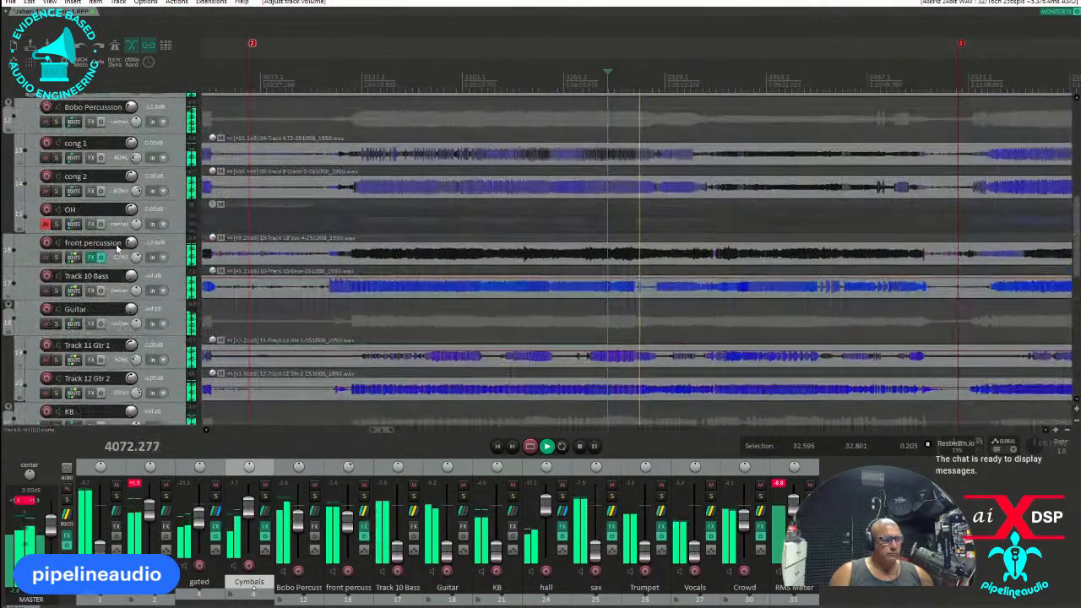
{"action": "scroll", "coordinate": [118, 247], "scroll_direction": "down", "scroll_amount": 7}
{"action": "scroll", "coordinate": [133, 287], "scroll_direction": "down", "scroll_amount": 6}
{"action": "scroll", "coordinate": [133, 287], "scroll_direction": "up", "scroll_amount": 1}
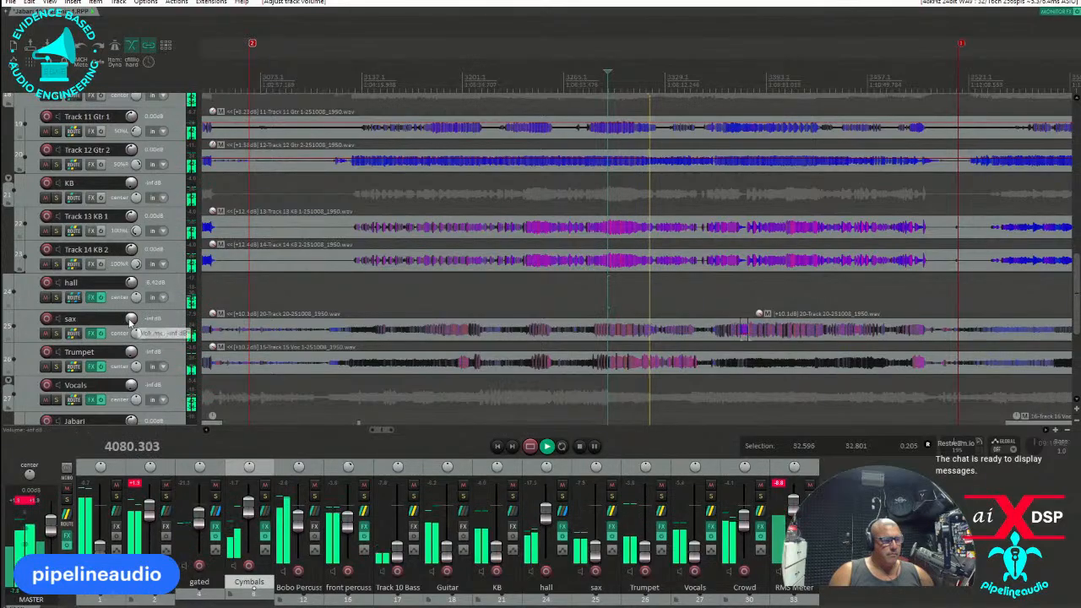
Add the VST3 IC Intuition Compressor (aixdsp) after the Dynamic EQ on the sax track.
{"action": "left_click", "coordinate": [90, 336]}
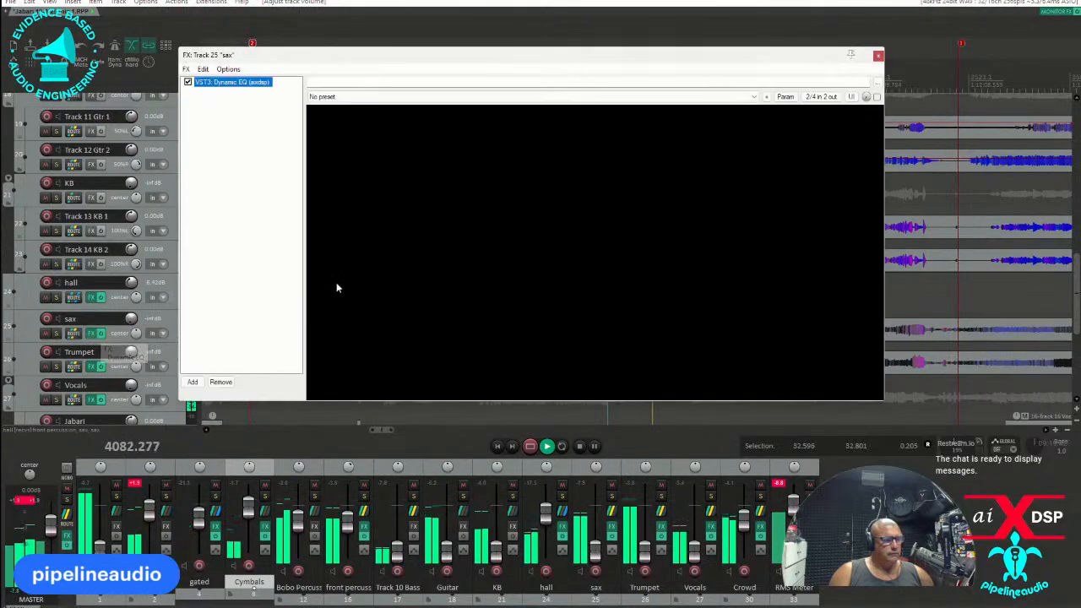
{"action": "left_click", "coordinate": [193, 382]}
{"action": "key", "text": "BackSpace"}
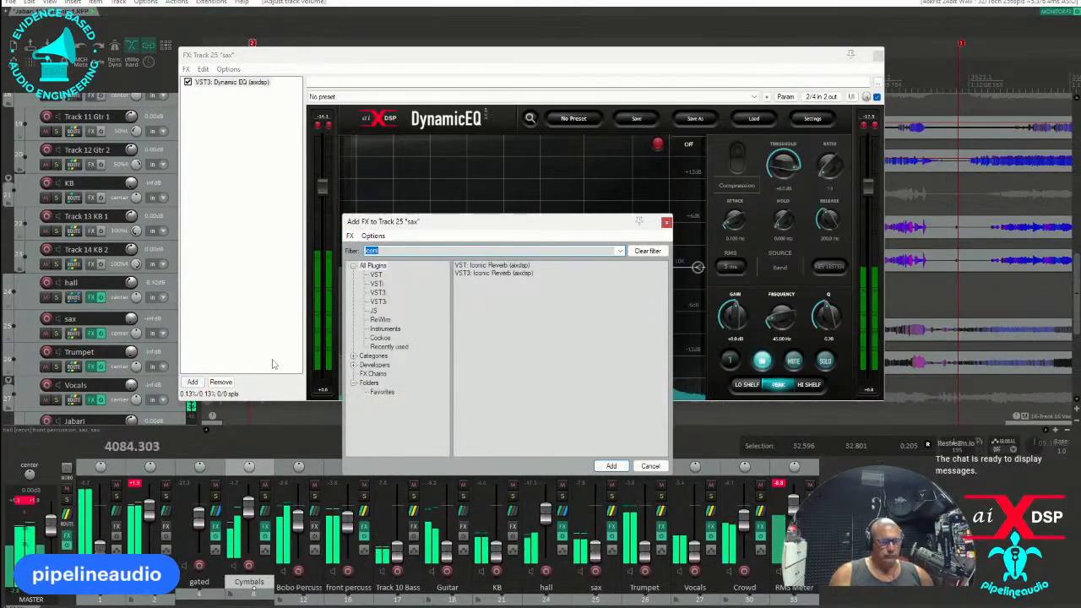
{"action": "type", "text": "in"}
{"action": "type", "text": "d"}
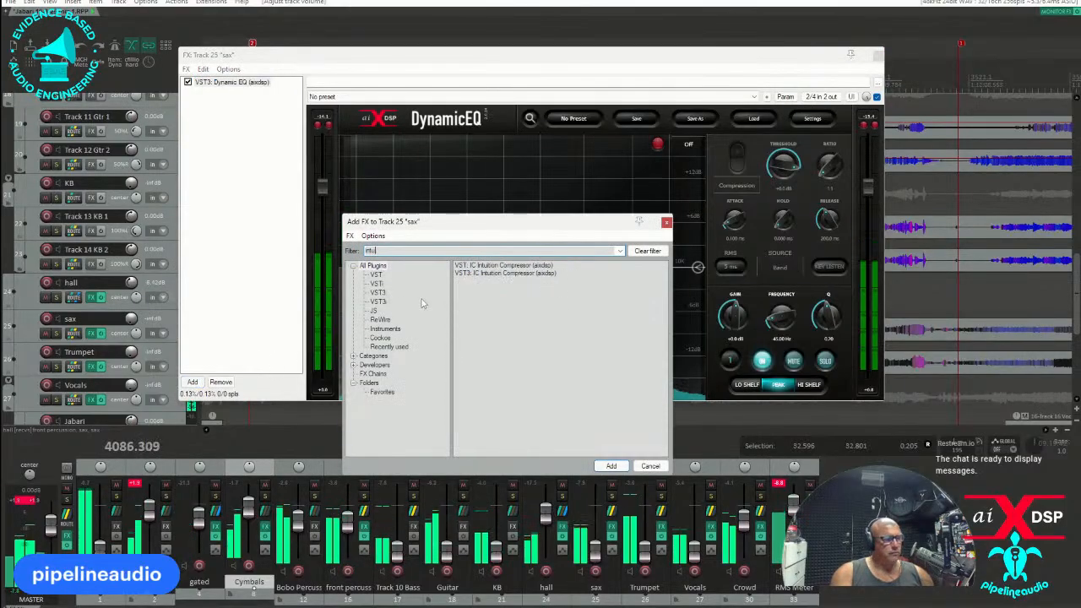
{"action": "double_click", "coordinate": [473, 274]}
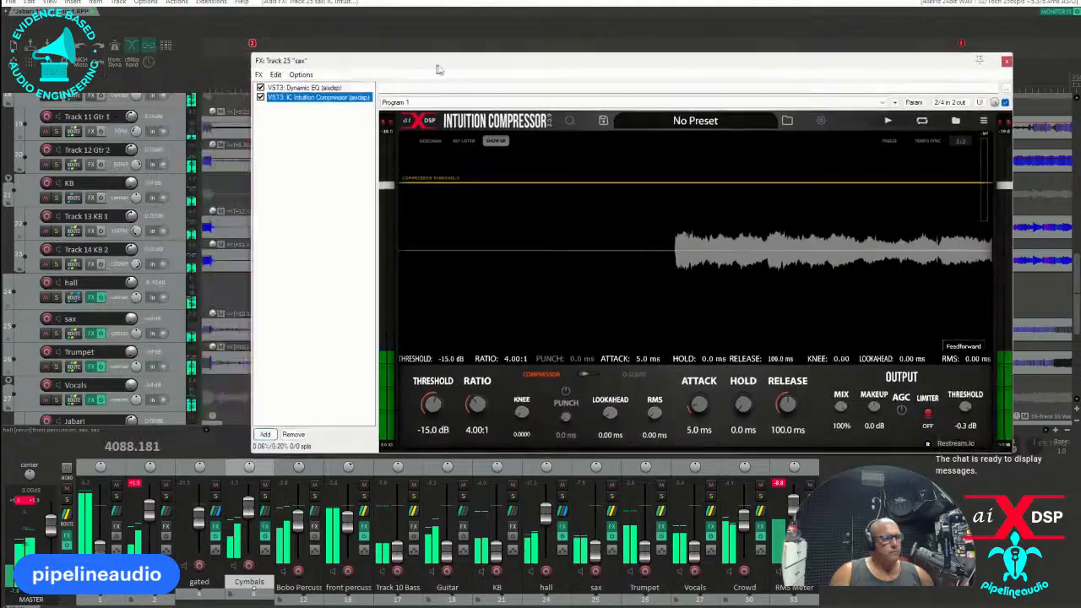
Copy the sax track's IC Intuition Compressor to the Trumpet track and clear the effects windows from the arrangement.
{"action": "left_click", "coordinate": [91, 364]}
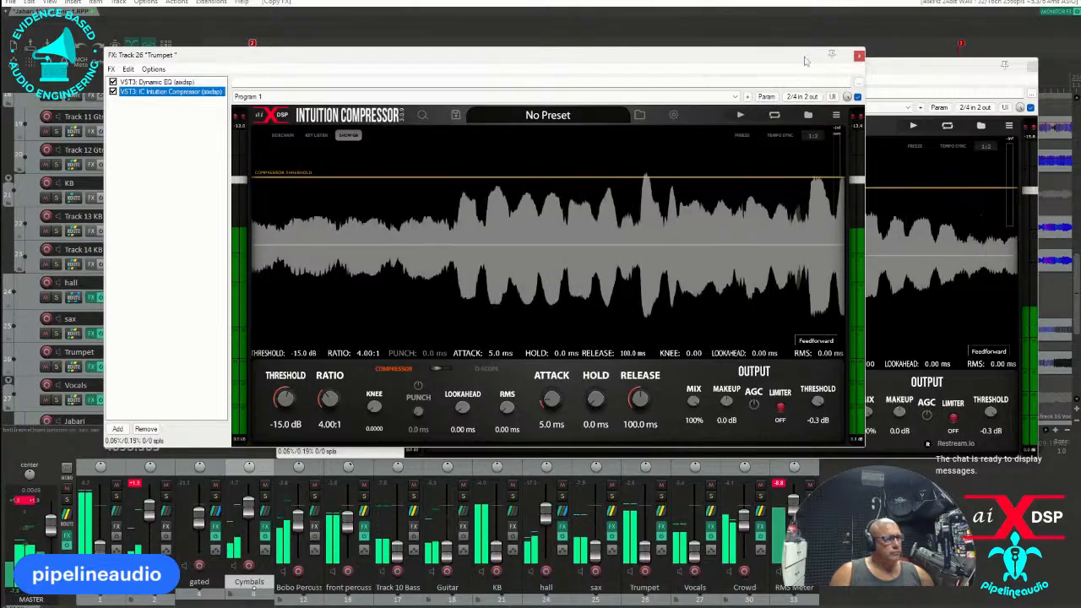
{"action": "left_click", "coordinate": [858, 57]}
{"action": "left_click_drag", "start_coordinate": [531, 74], "coordinate": [0, 253]}
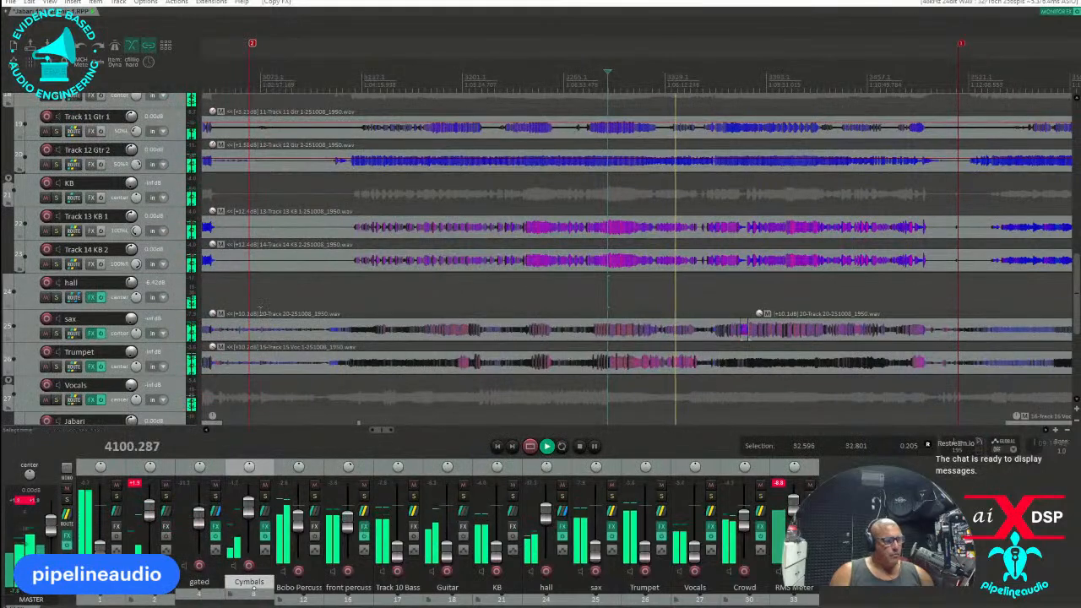
Restart playback mid-song, close the effects chains, and raise the sax track to -10.4 dB and bring up the Trumpet track.
{"action": "left_click", "coordinate": [582, 305]}
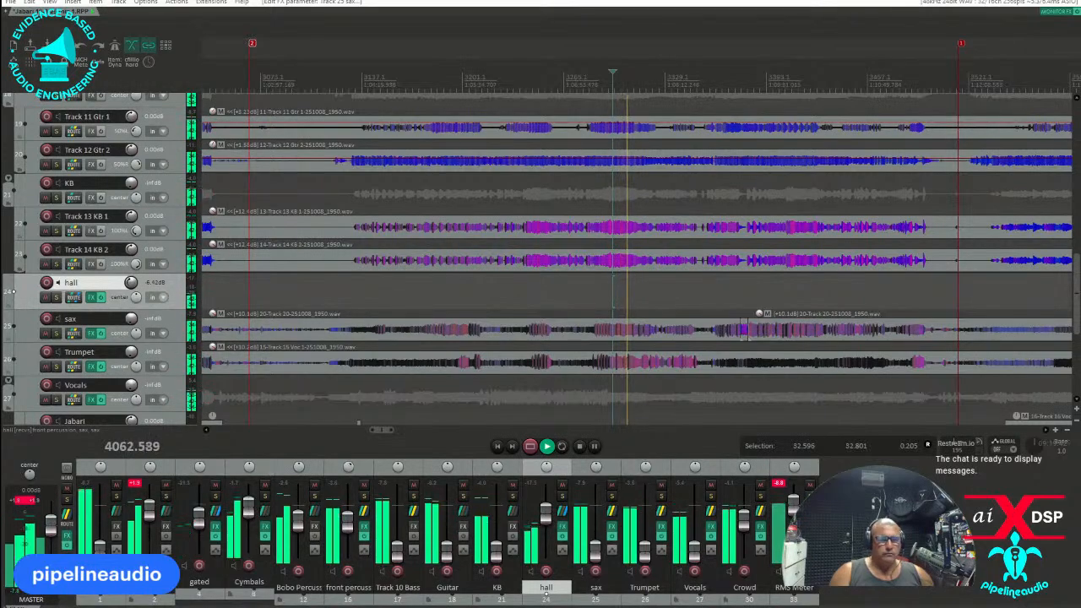
{"action": "key", "text": "Escape"}
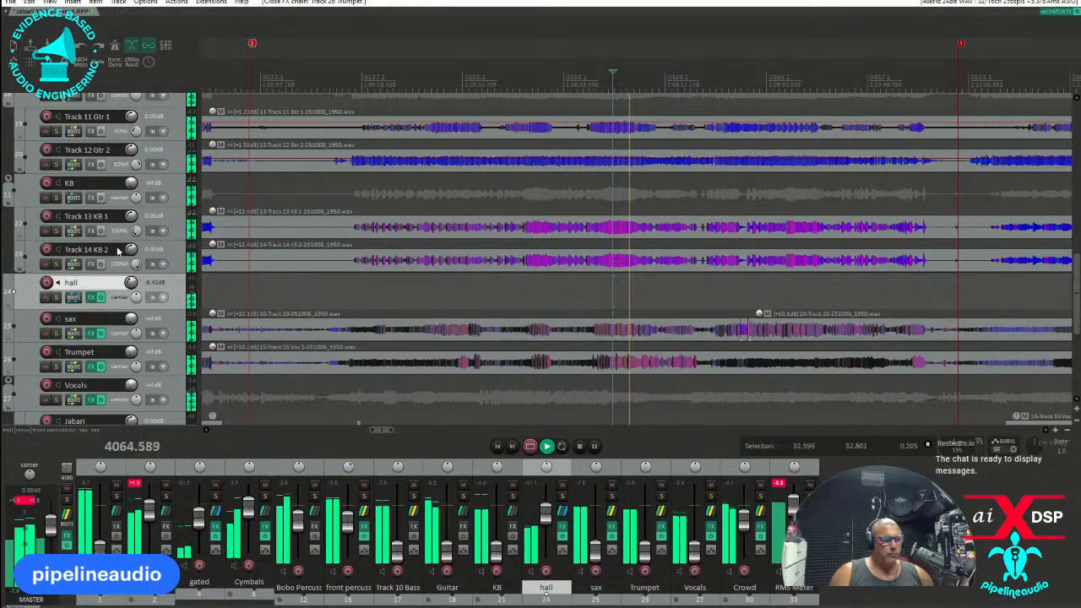
{"action": "left_click_drag", "start_coordinate": [131, 318], "coordinate": [133, 351]}
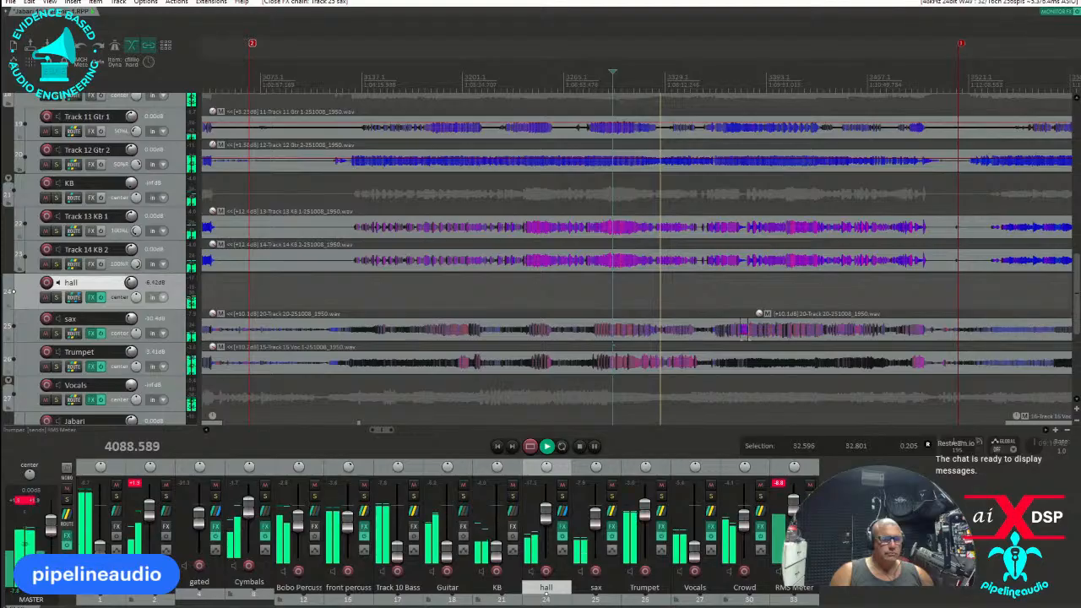
Adjust a send volume in the hall track's routing and compare the mix with the sax track muted and unmuted.
{"action": "left_click", "coordinate": [73, 298]}
{"action": "mouse_move", "coordinate": [457, 441]}
{"action": "left_mouse_down"}
{"action": "mouse_move", "coordinate": [447, 450]}
{"action": "mouse_move", "coordinate": [458, 454]}
{"action": "mouse_move", "coordinate": [453, 441]}
{"action": "mouse_move", "coordinate": [445, 447]}
{"action": "left_mouse_up"}
{"action": "left_click", "coordinate": [550, 282]}
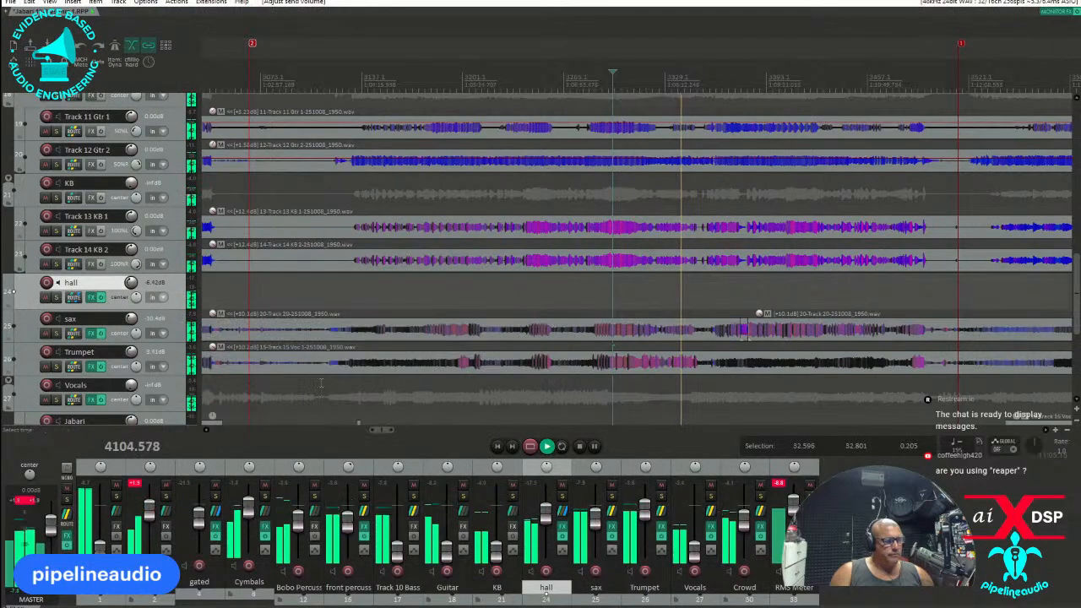
{"action": "left_click", "coordinate": [46, 333]}
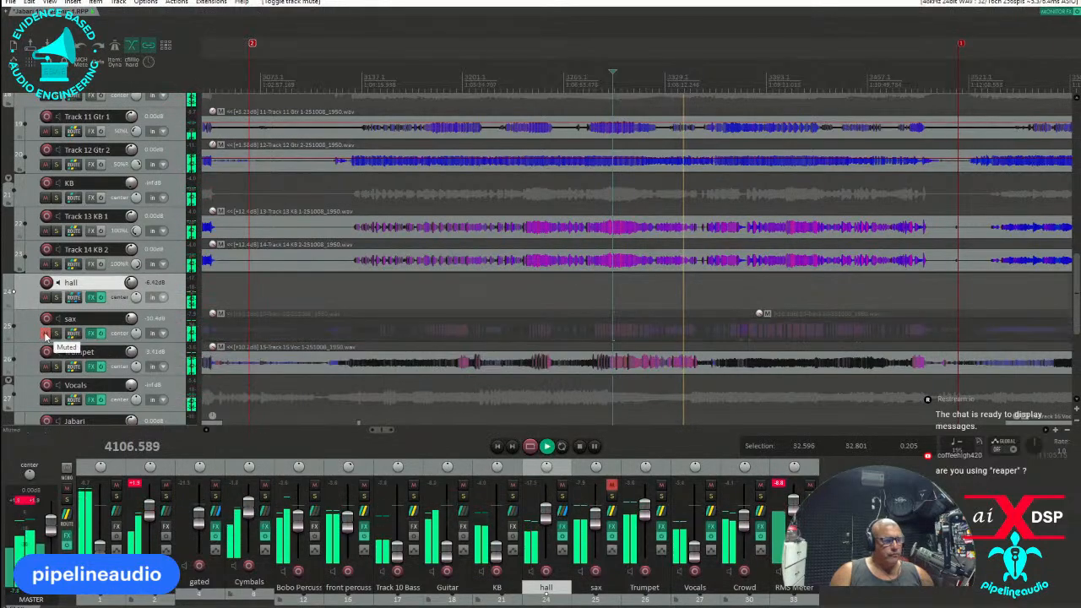
{"action": "left_click", "coordinate": [46, 333]}
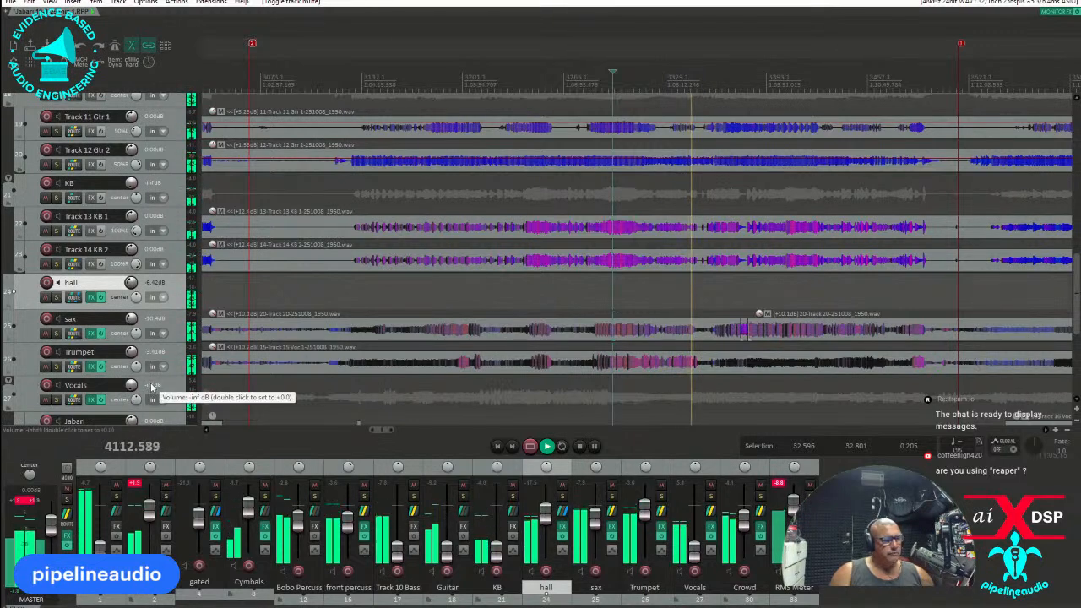
Insert a new track below the Vocals track and name it plate.
{"action": "scroll", "coordinate": [152, 386], "scroll_direction": "down", "scroll_amount": 2}
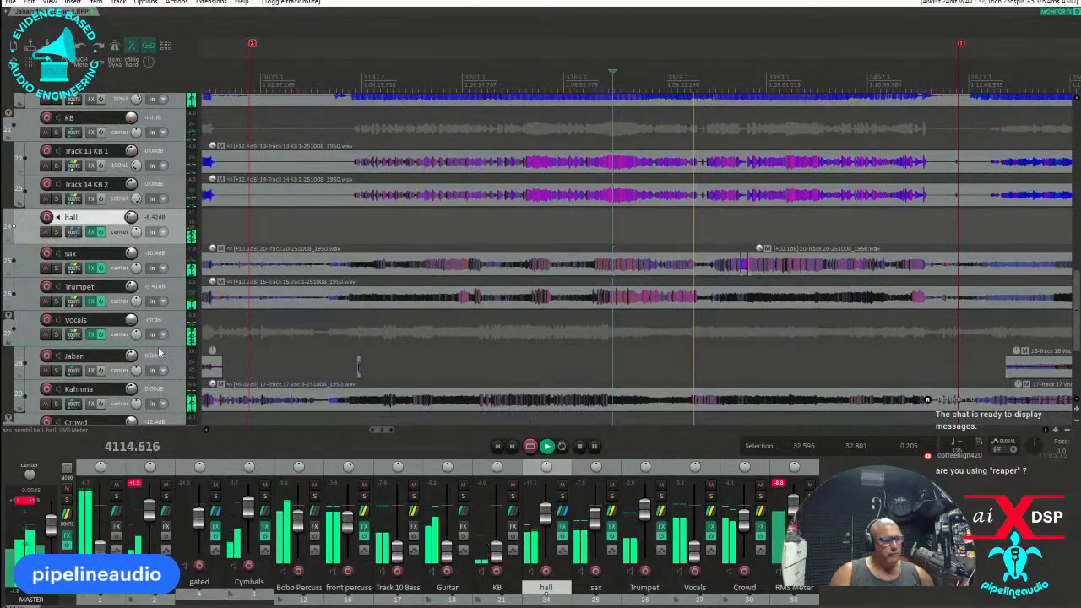
{"action": "scroll", "coordinate": [157, 354], "scroll_direction": "down", "scroll_amount": 2}
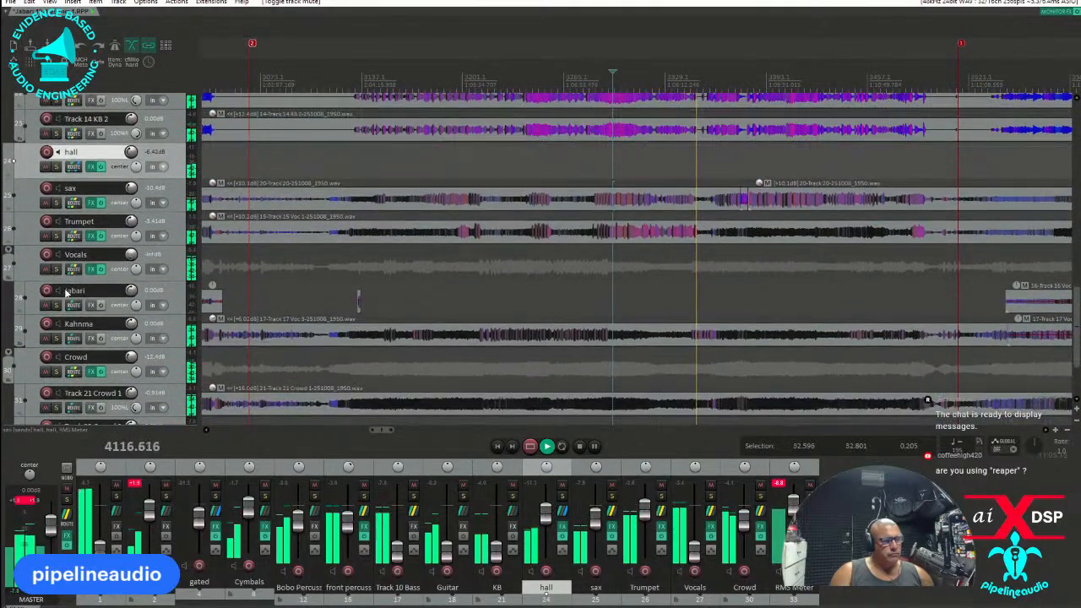
{"action": "right_click", "coordinate": [35, 275]}
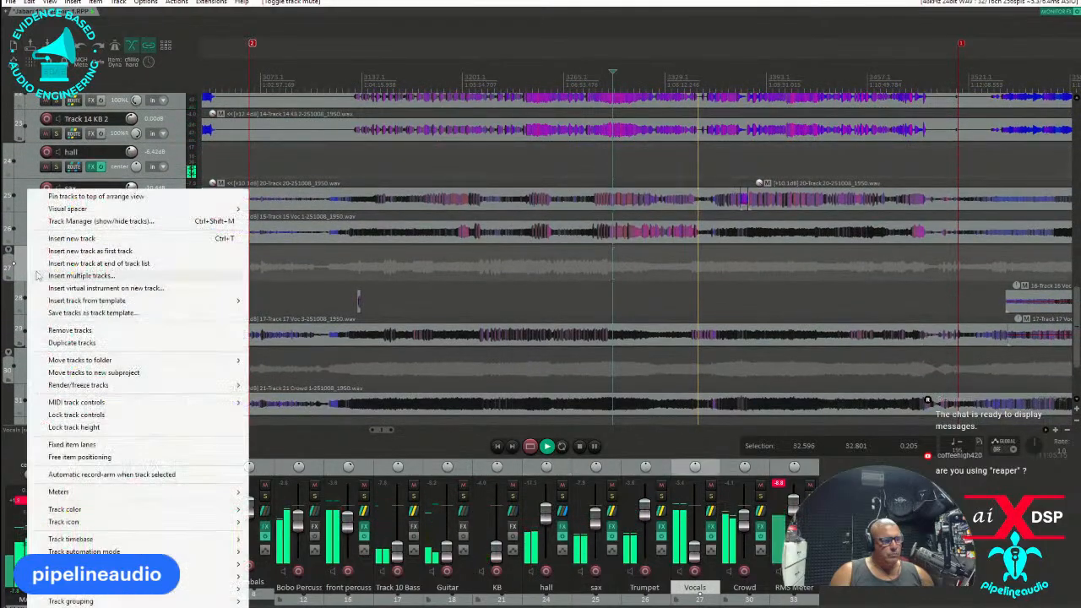
{"action": "left_click", "coordinate": [72, 238]}
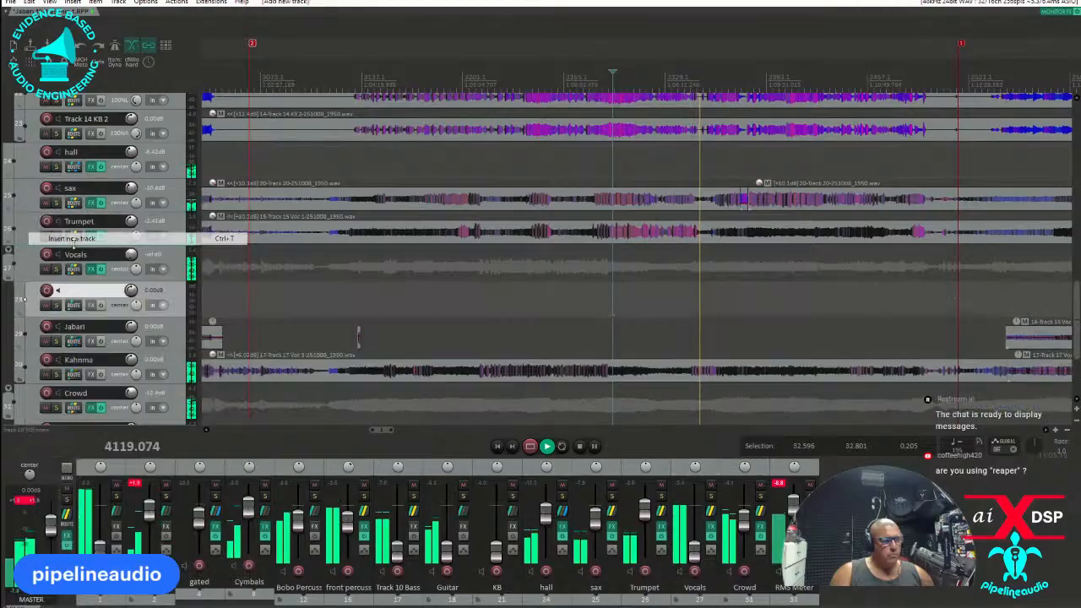
{"action": "double_click", "coordinate": [86, 290]}
{"action": "type", "text": "plate"}
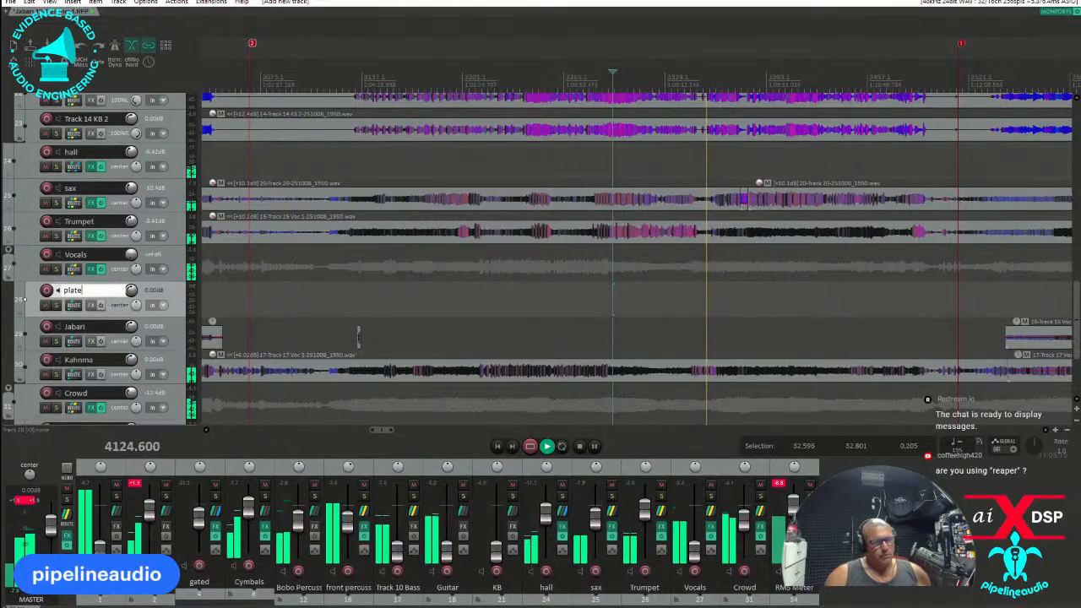
{"action": "key", "text": "Return"}
Add the VST3 Iconic Reverb (aixdsp) to the plate track and load its GoldPlateMod factory preset.
{"action": "type", "text": "f"}
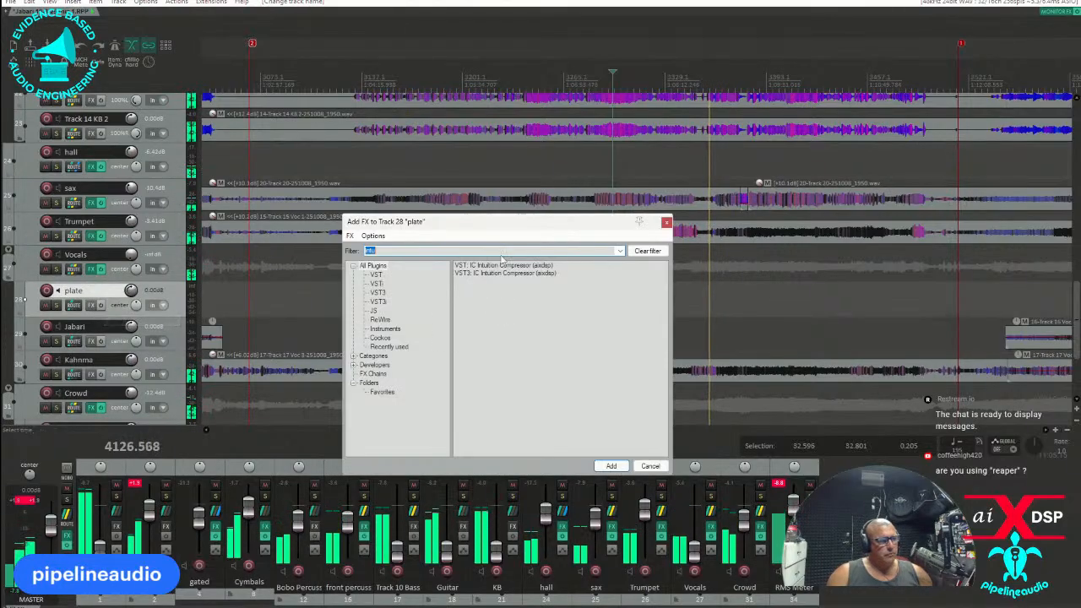
{"action": "type", "text": "iconi"}
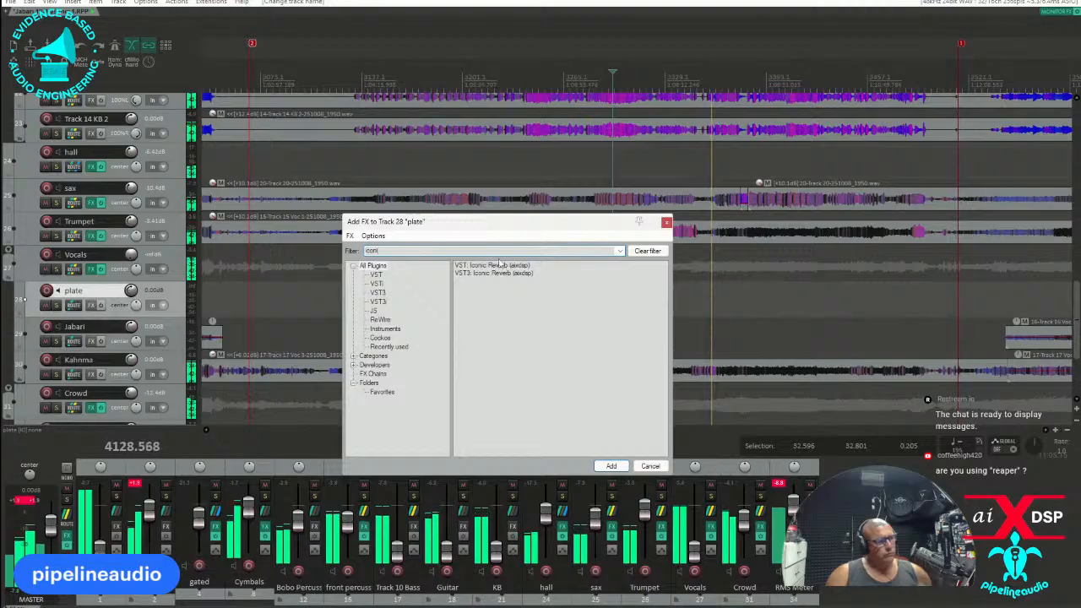
{"action": "double_click", "coordinate": [480, 273]}
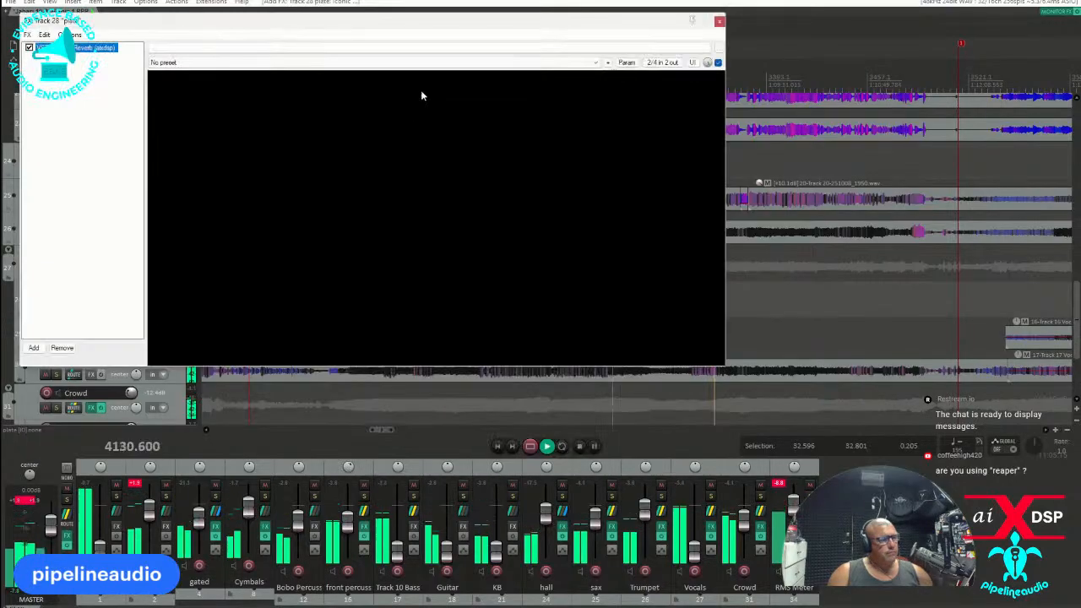
{"action": "left_click", "coordinate": [411, 86]}
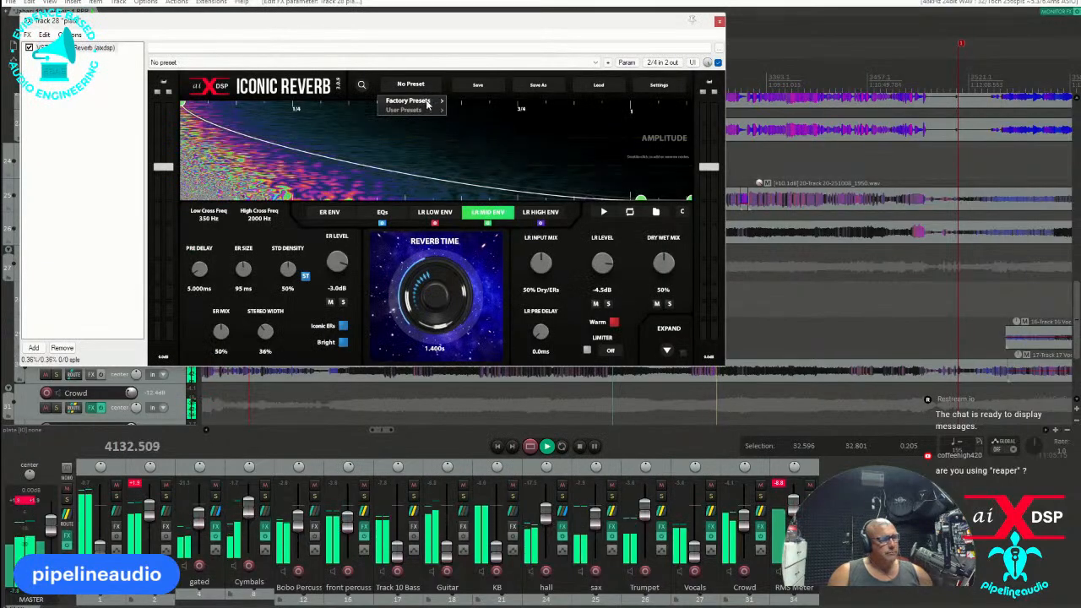
{"action": "mouse_move", "coordinate": [427, 102]}
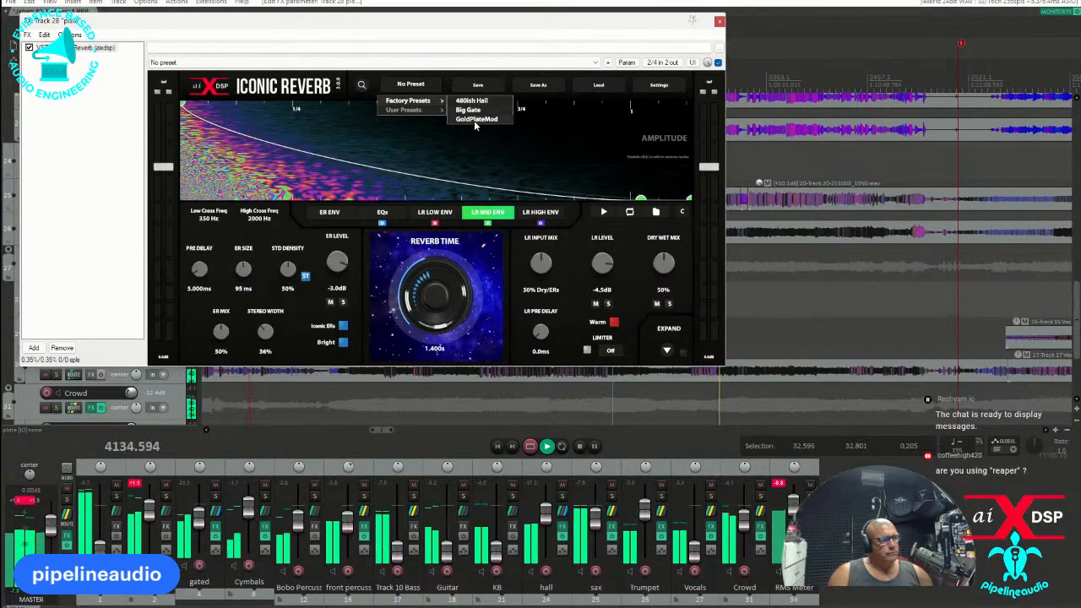
{"action": "left_click", "coordinate": [474, 120]}
{"action": "left_click", "coordinate": [719, 23]}
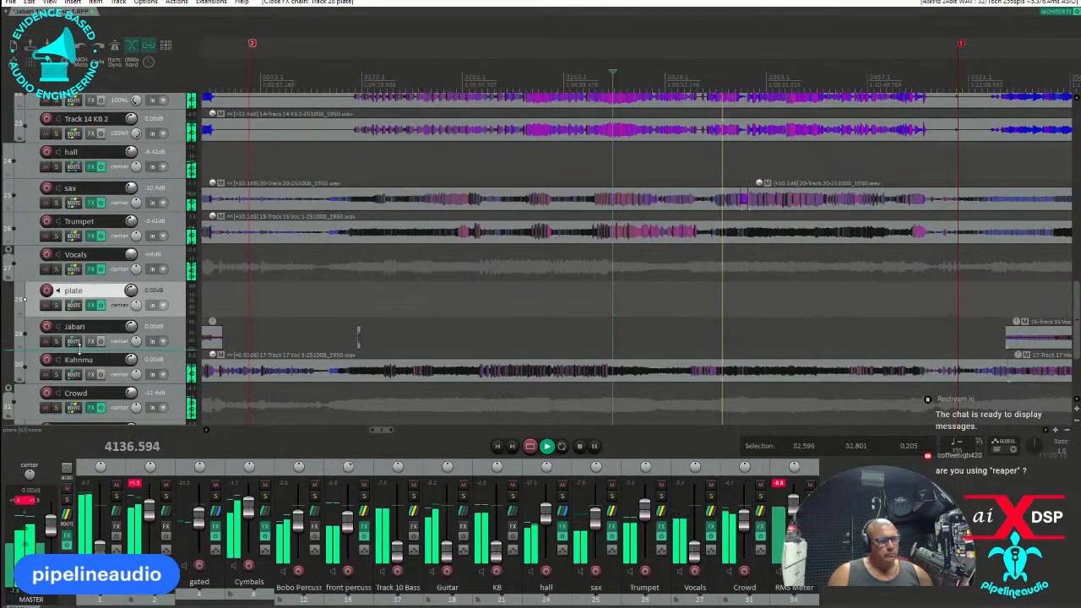
Create a send from vocal track 30 to the plate track and set the Vocals track volume to 0.00 dB.
{"action": "left_click_drag", "start_coordinate": [74, 308], "coordinate": [74, 308]}
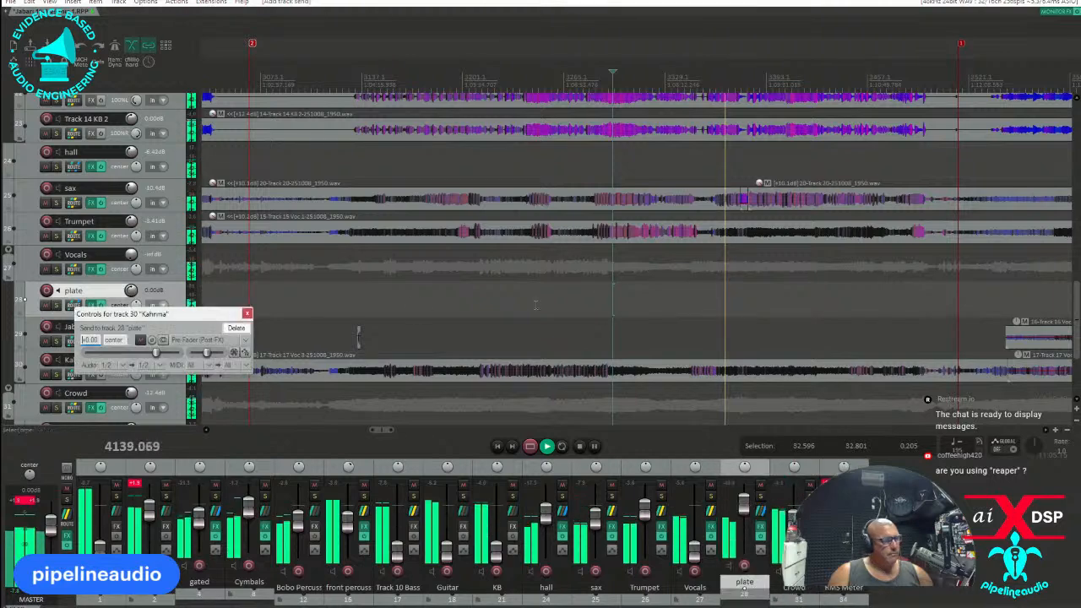
{"action": "left_click", "coordinate": [517, 353]}
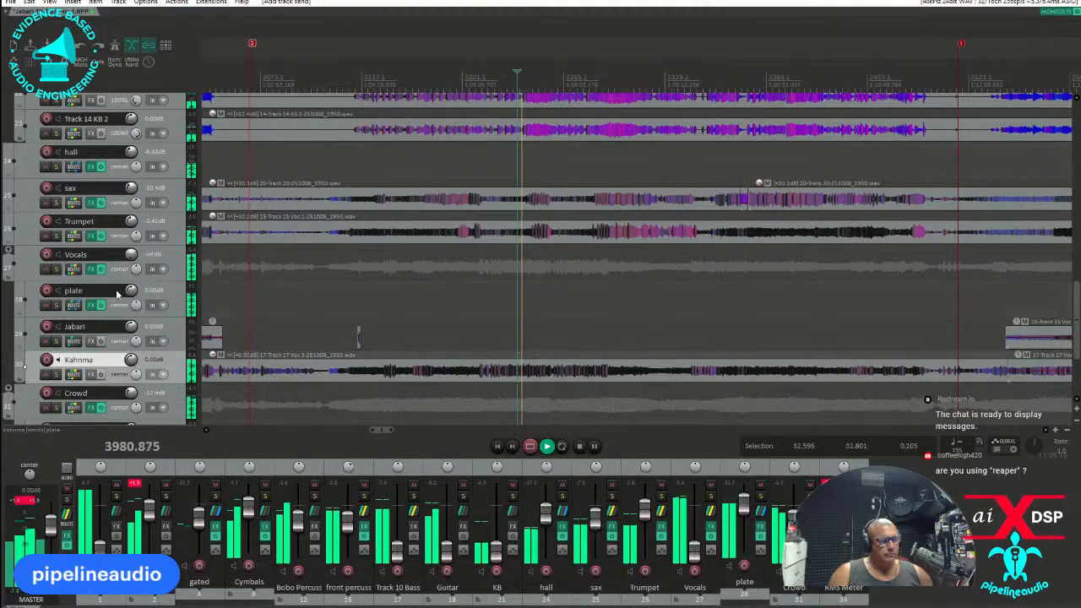
{"action": "double_click", "coordinate": [130, 254]}
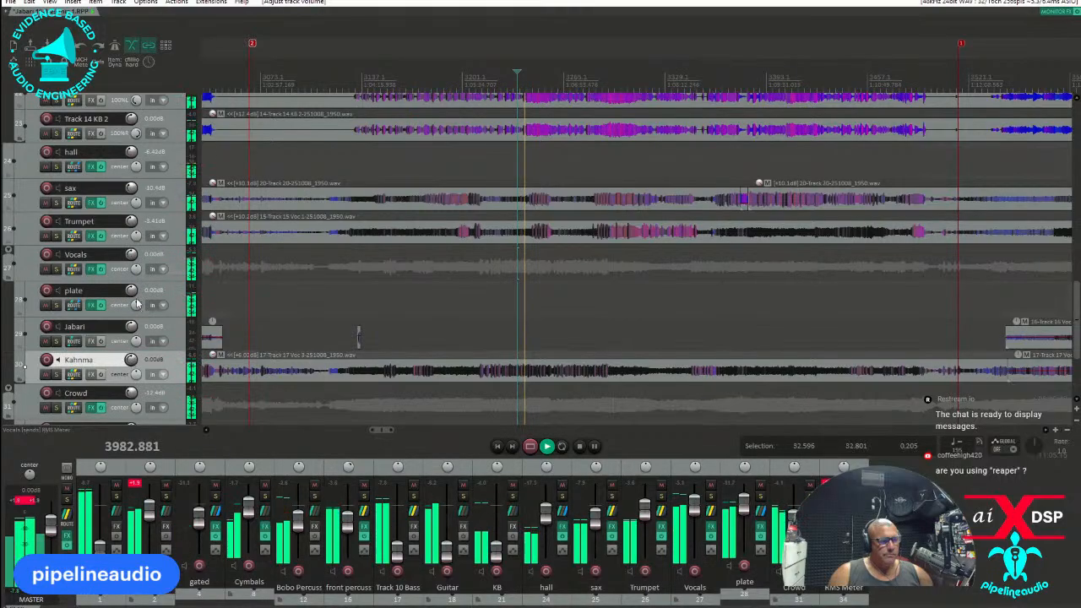
Add the VST3 IC Intuition Compressor (aixdsp) to vocal track 30 and high-pass its key signal at about 256 Hz with a 36 dB/oct slope.
{"action": "left_click", "coordinate": [91, 374]}
{"action": "type", "text": "intu"}
{"action": "double_click", "coordinate": [484, 273]}
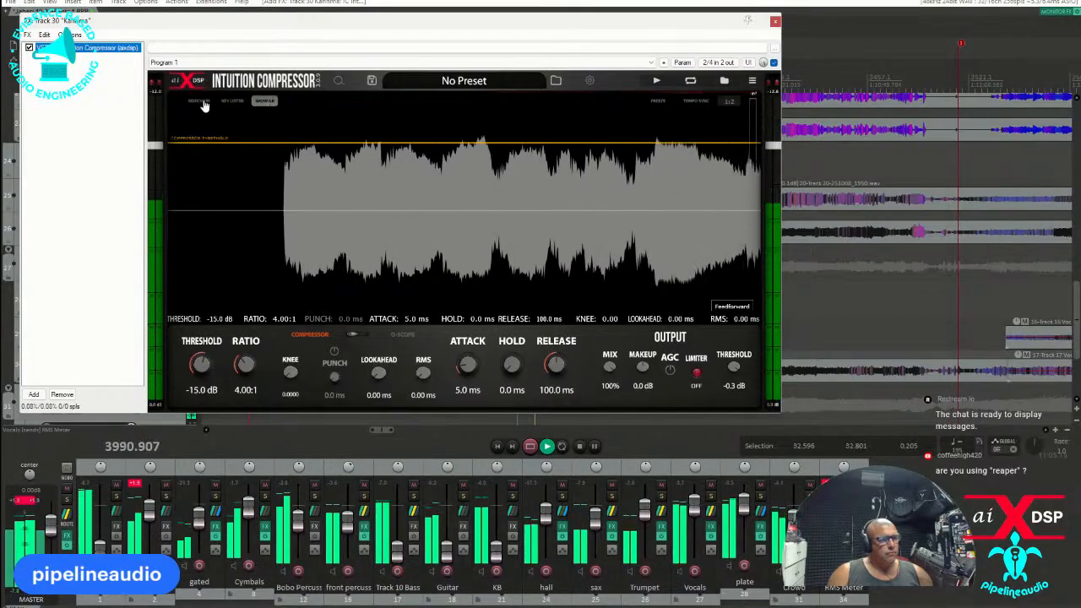
{"action": "left_click", "coordinate": [232, 101]}
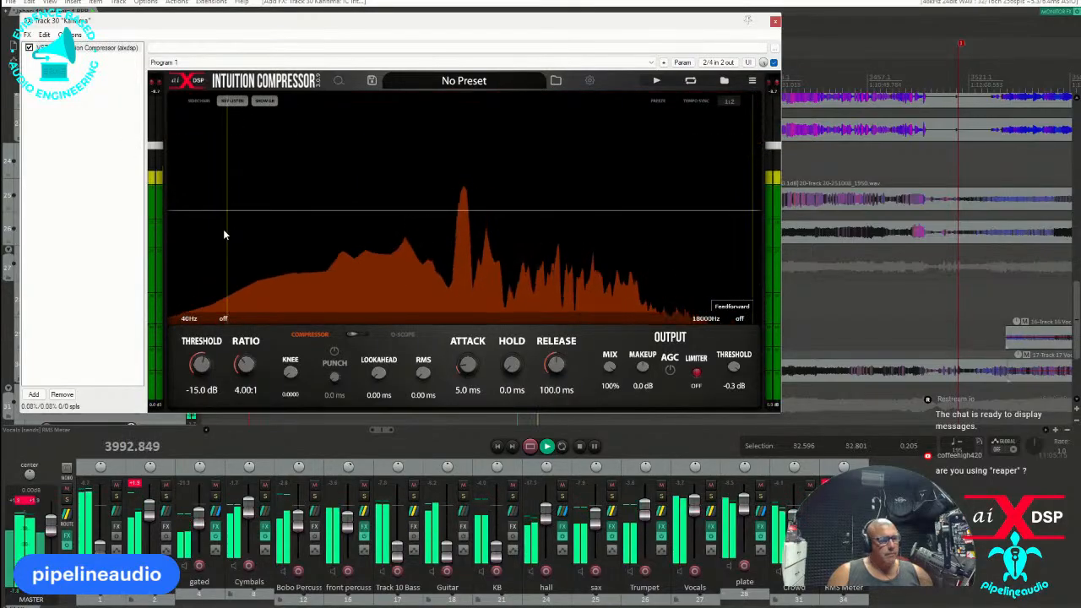
{"action": "scroll", "coordinate": [226, 230], "scroll_direction": "up", "scroll_amount": 5}
{"action": "left_click_drag", "start_coordinate": [226, 230], "coordinate": [387, 235]}
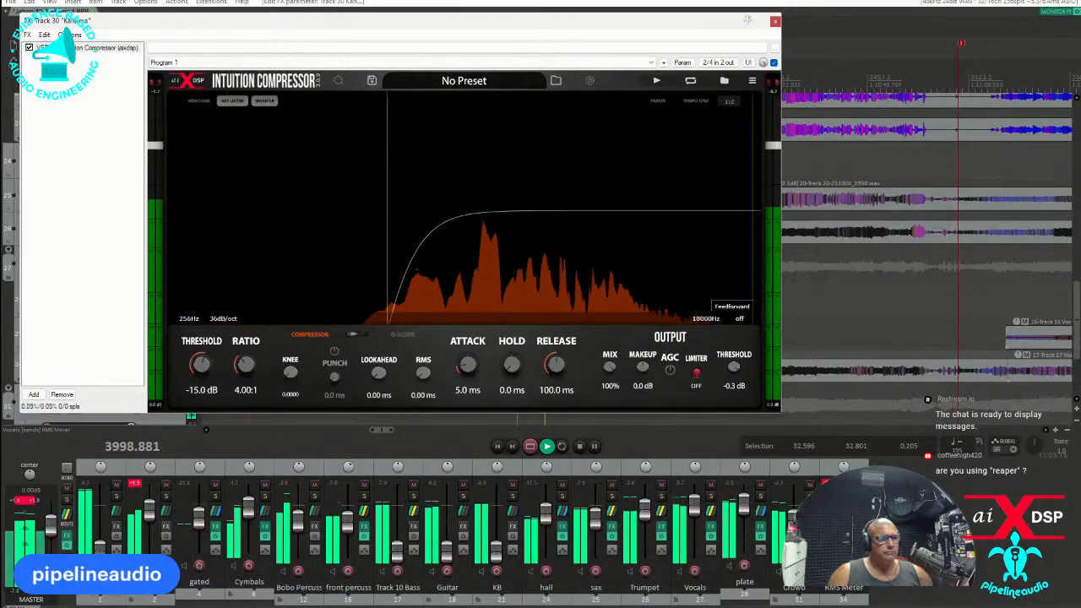
{"action": "left_click", "coordinate": [225, 102]}
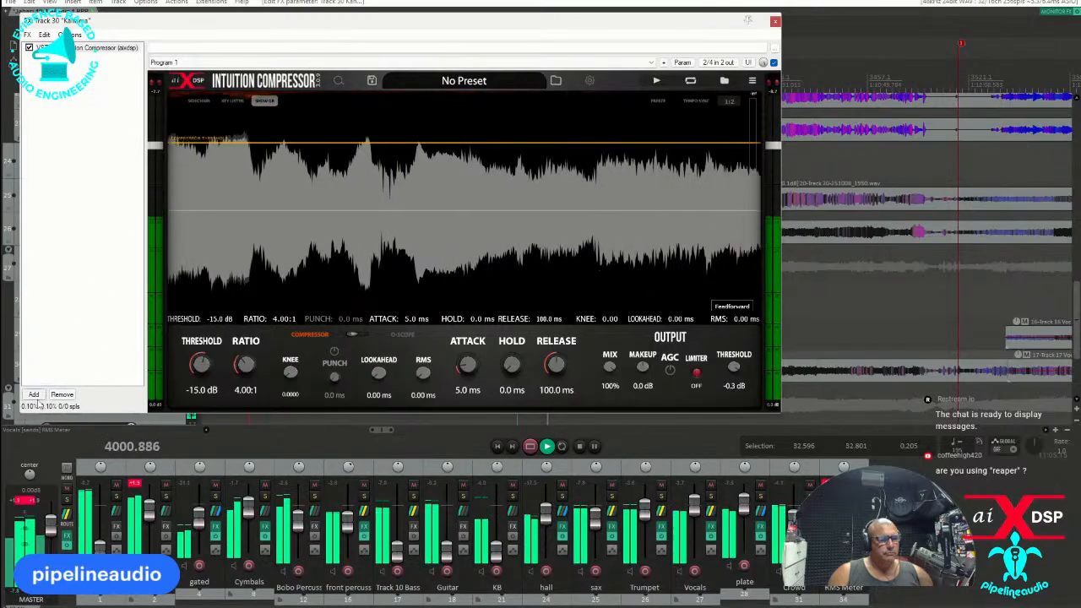
Add the VST3 Dynamic EQ (aixdsp) after the compressor on vocal track 30 and high-pass it at about 245 Hz with 24 dB/oct.
{"action": "double_click", "coordinate": [90, 376]}
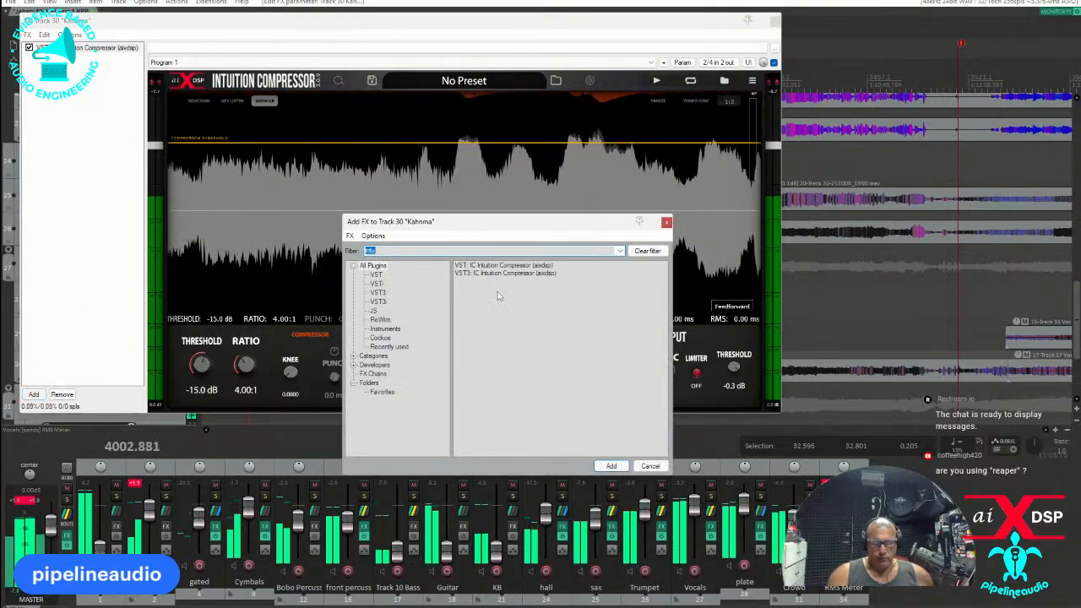
{"action": "type", "text": "dyna"}
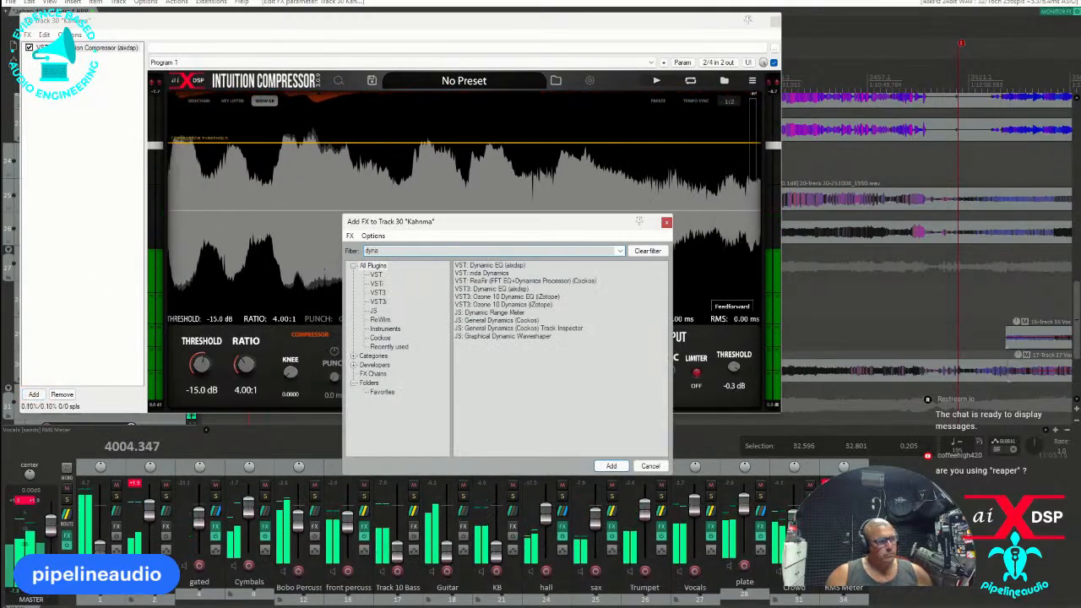
{"action": "double_click", "coordinate": [486, 289]}
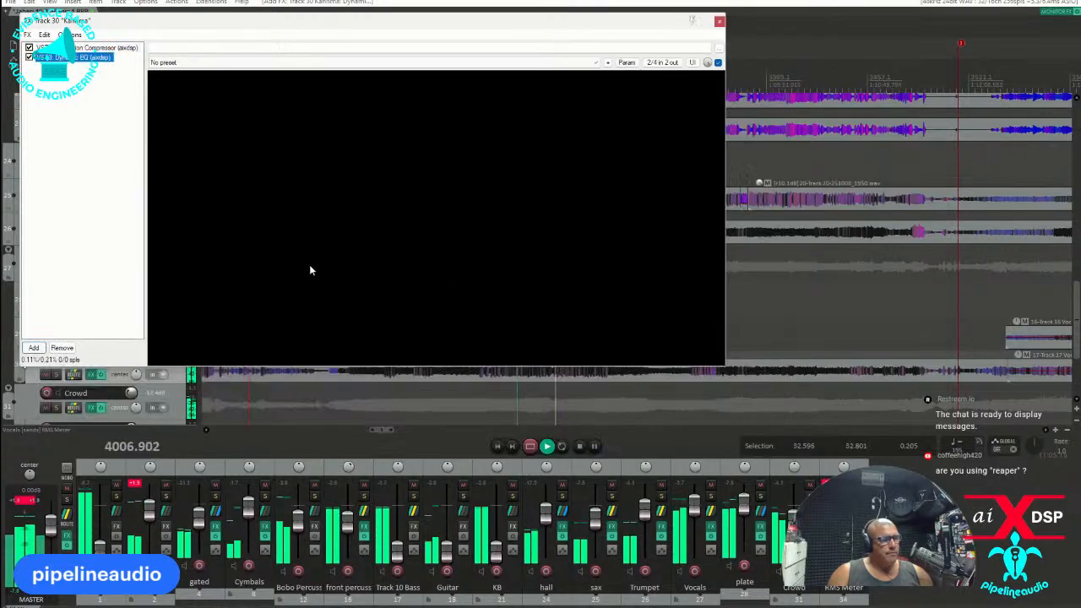
{"action": "scroll", "coordinate": [188, 234], "scroll_direction": "up", "scroll_amount": 3}
{"action": "left_click_drag", "start_coordinate": [188, 234], "coordinate": [315, 257]}
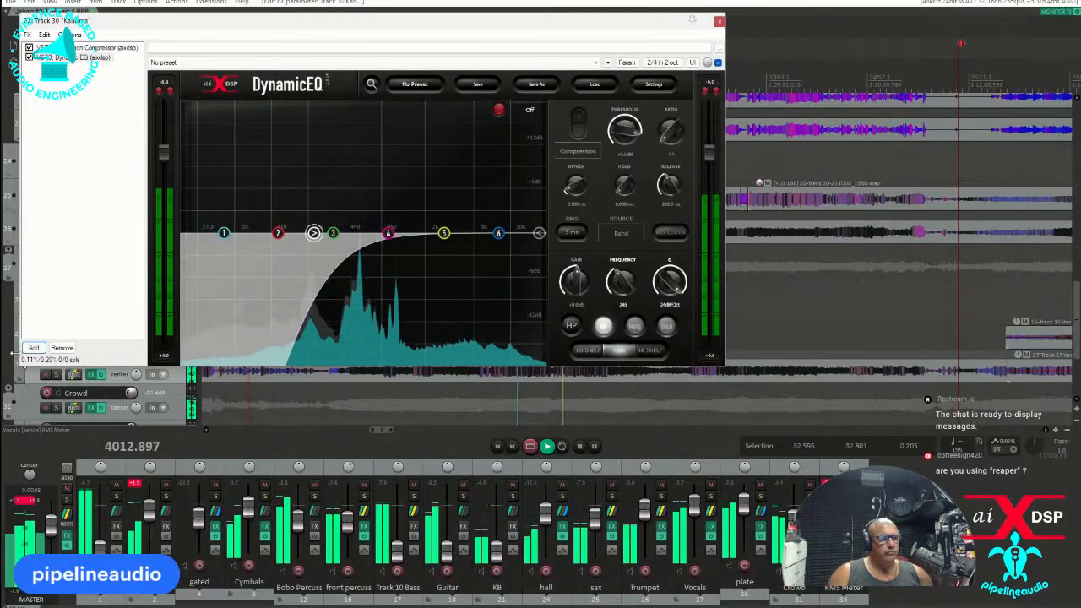
Add the VST3 XCTR (AudioAssault) to vocal track 30's effects chain and lower the plate track to -12.3 dB.
{"action": "left_click", "coordinate": [34, 348]}
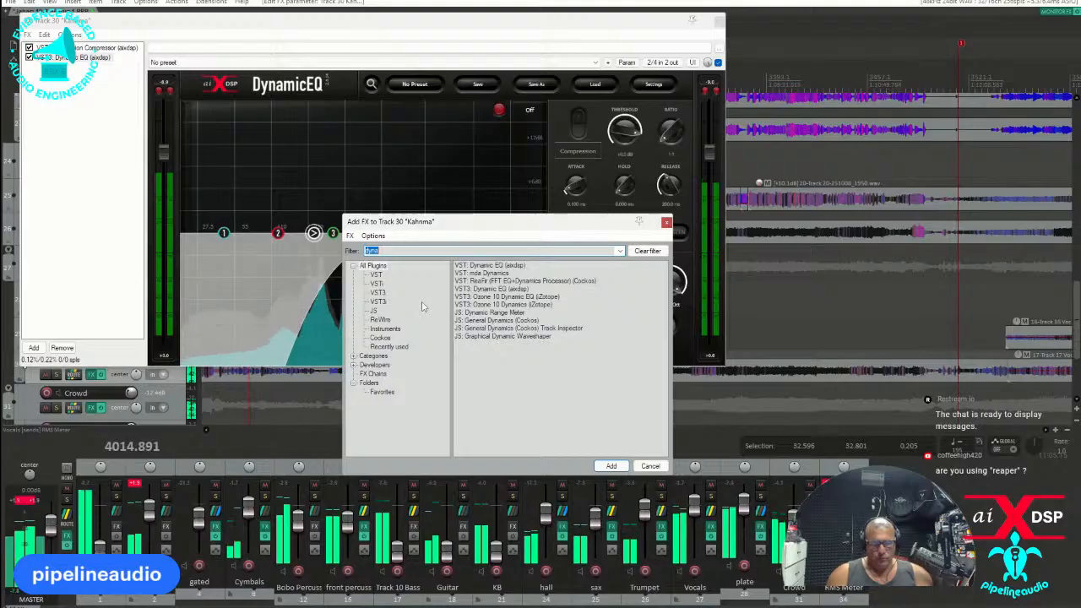
{"action": "type", "text": "eq"}
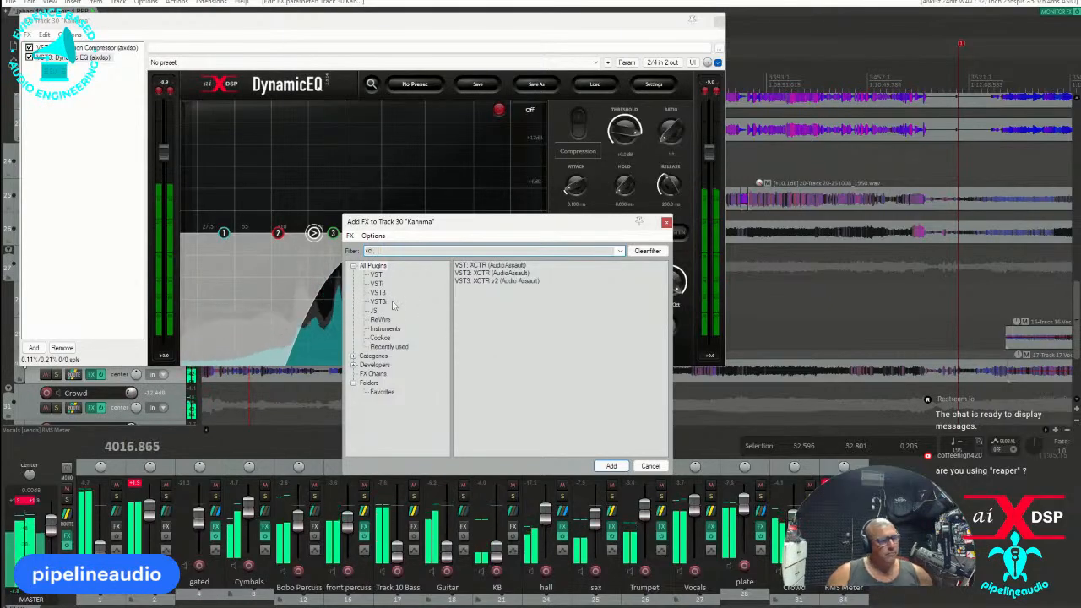
{"action": "double_click", "coordinate": [477, 272]}
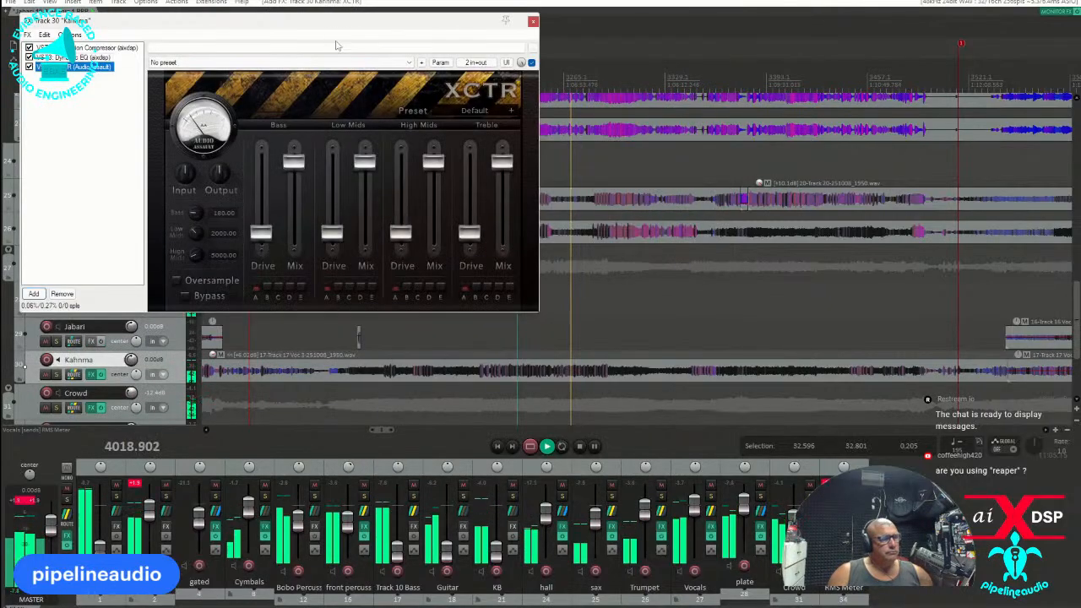
{"action": "left_click_drag", "start_coordinate": [317, 21], "coordinate": [615, 269]}
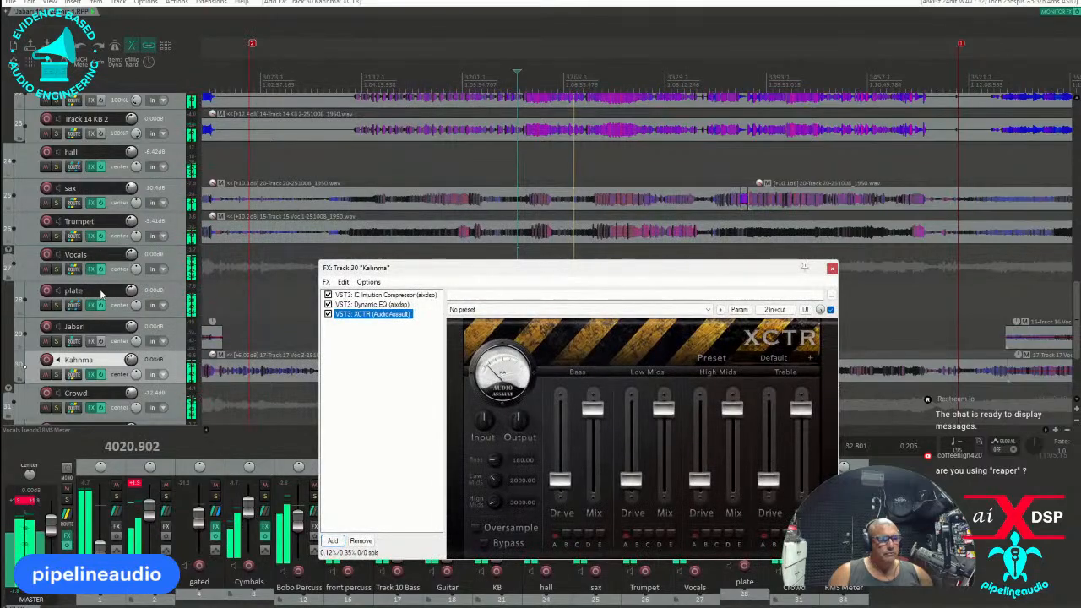
{"action": "left_click_drag", "start_coordinate": [131, 291], "coordinate": [135, 302]}
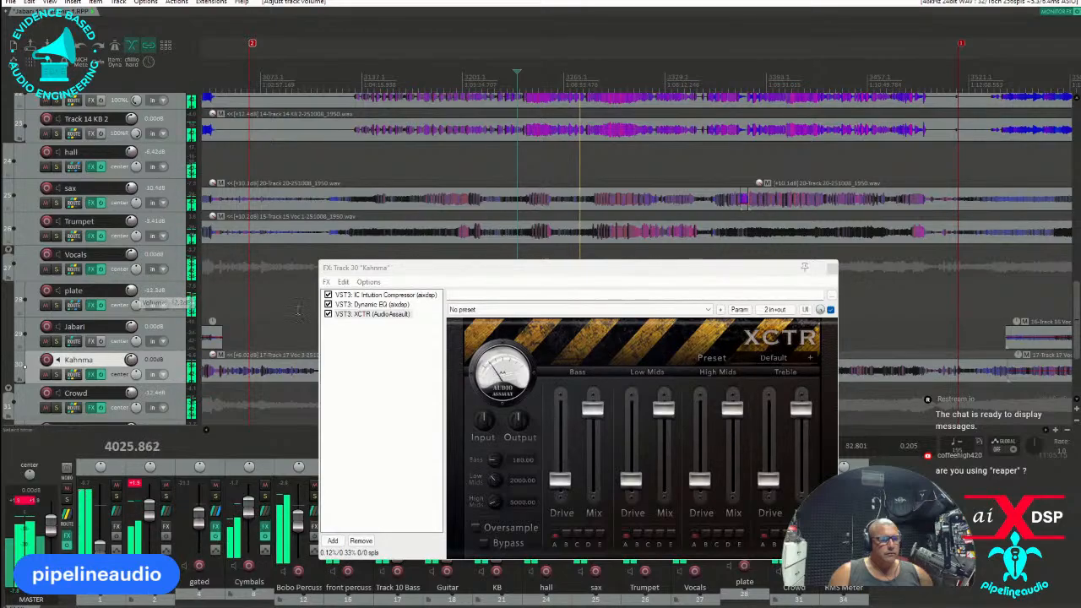
Set Dynamic EQ band 4 on vocal track 30 to 1500 Hz at 0 dB gain with compression at a 4.4:1 ratio.
{"action": "left_click", "coordinate": [372, 304]}
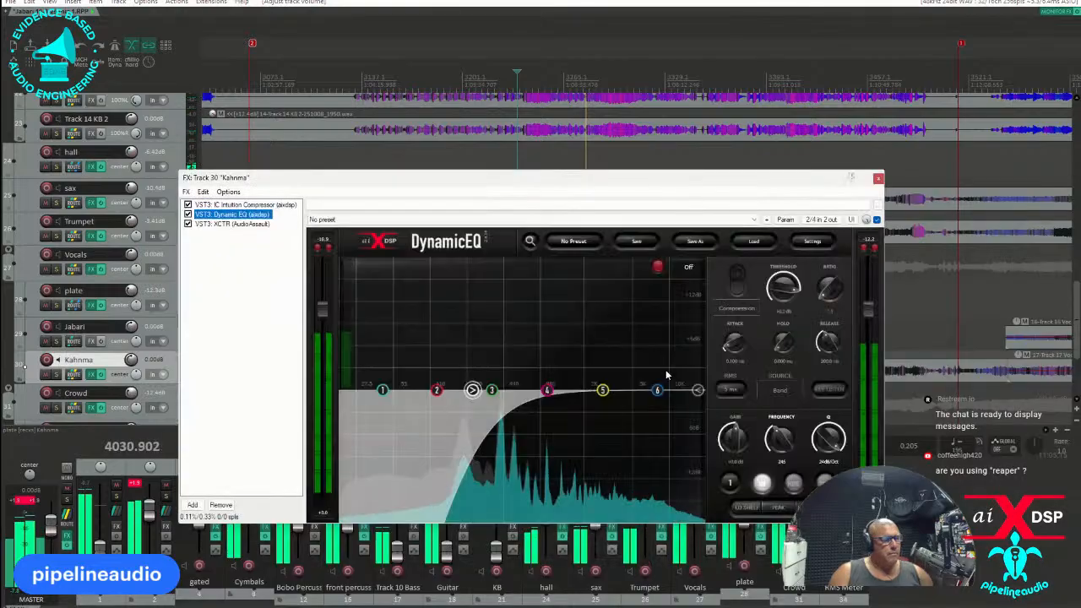
{"action": "left_click_drag", "start_coordinate": [550, 389], "coordinate": [571, 281]}
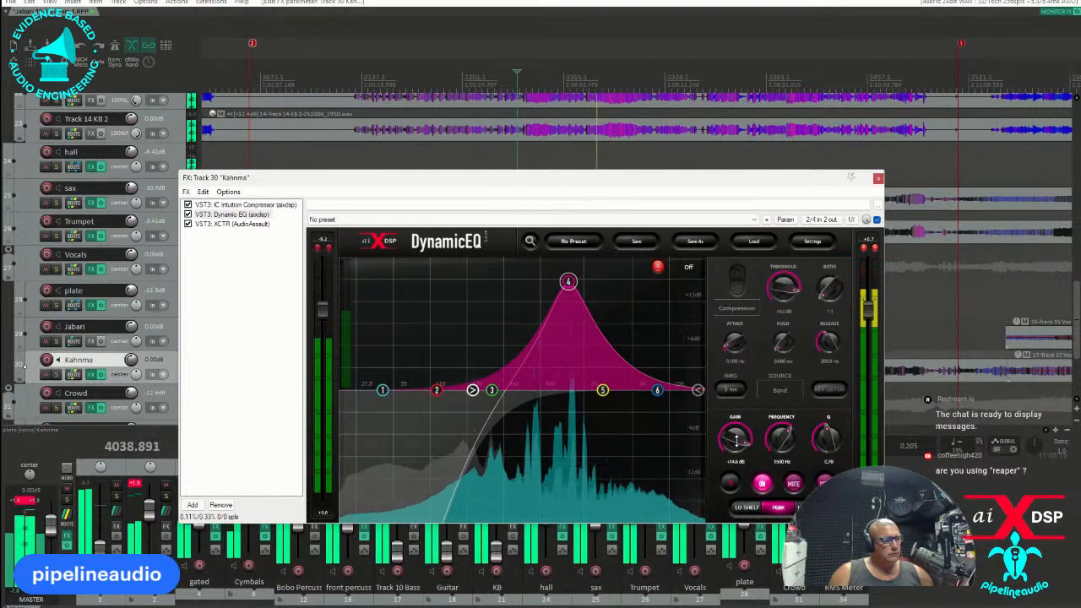
{"action": "double_click", "coordinate": [734, 438]}
{"action": "left_click_drag", "start_coordinate": [825, 317], "coordinate": [780, 339]}
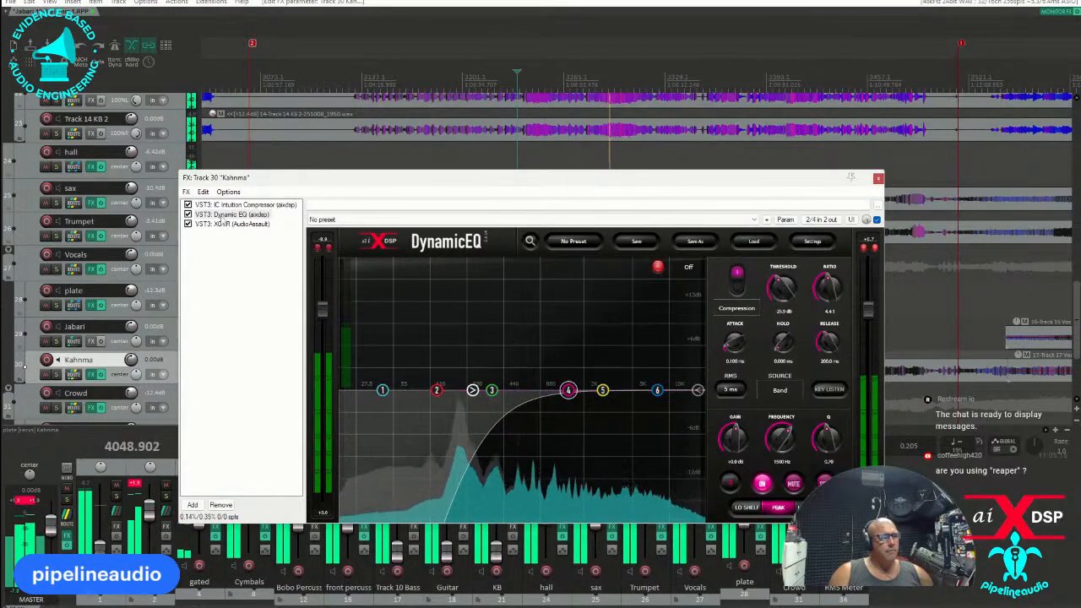
Check the master bus compressor and set the makeup gain of vocal track 30's Intuition Compressor to 4.4 dB.
{"action": "left_click", "coordinate": [233, 205]}
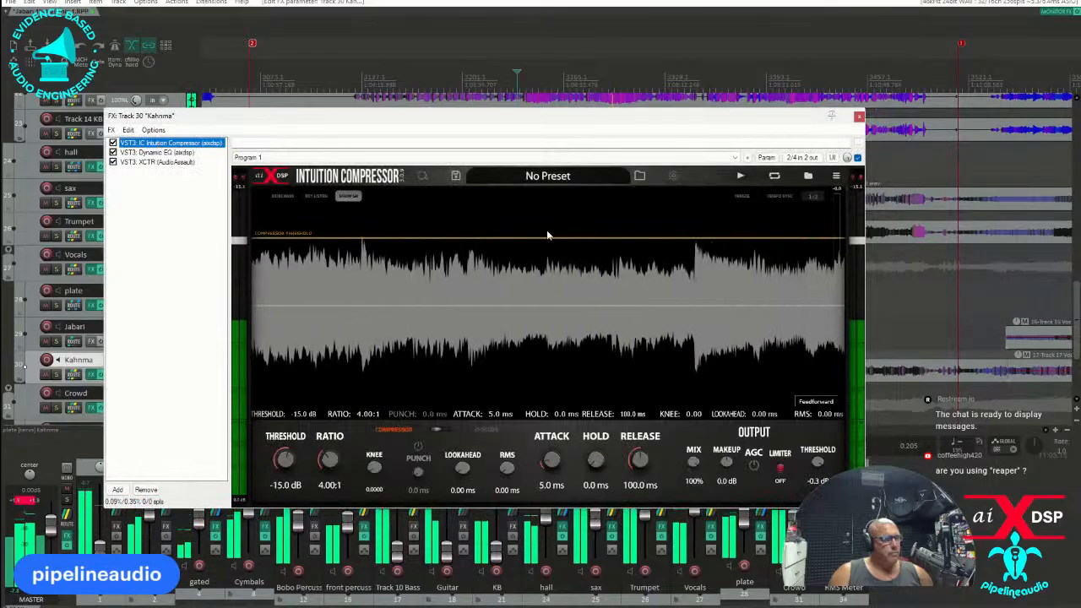
{"action": "left_click", "coordinate": [858, 117]}
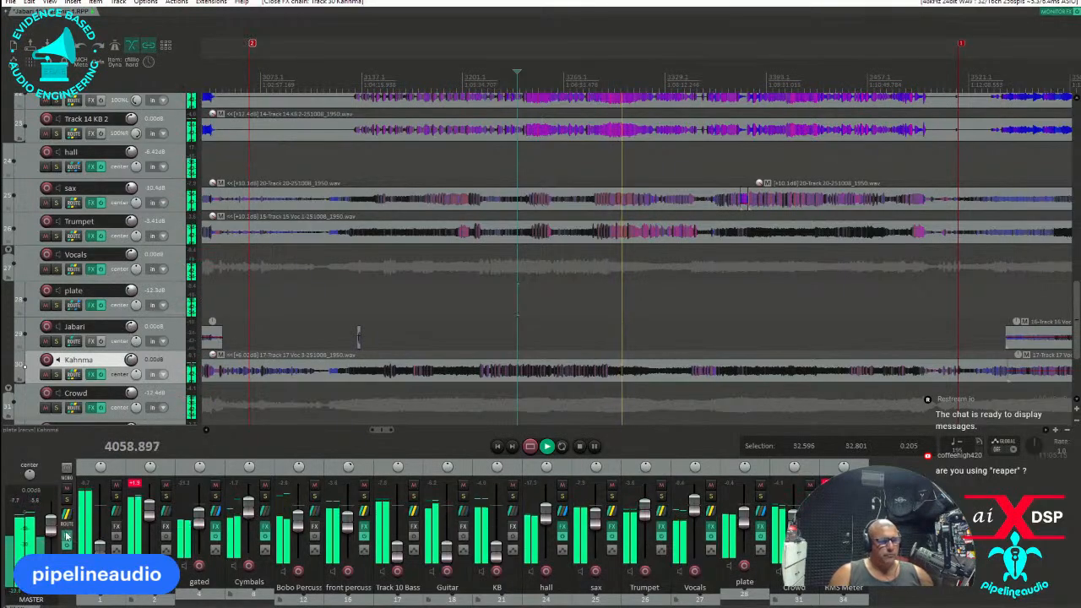
{"action": "left_click", "coordinate": [68, 536]}
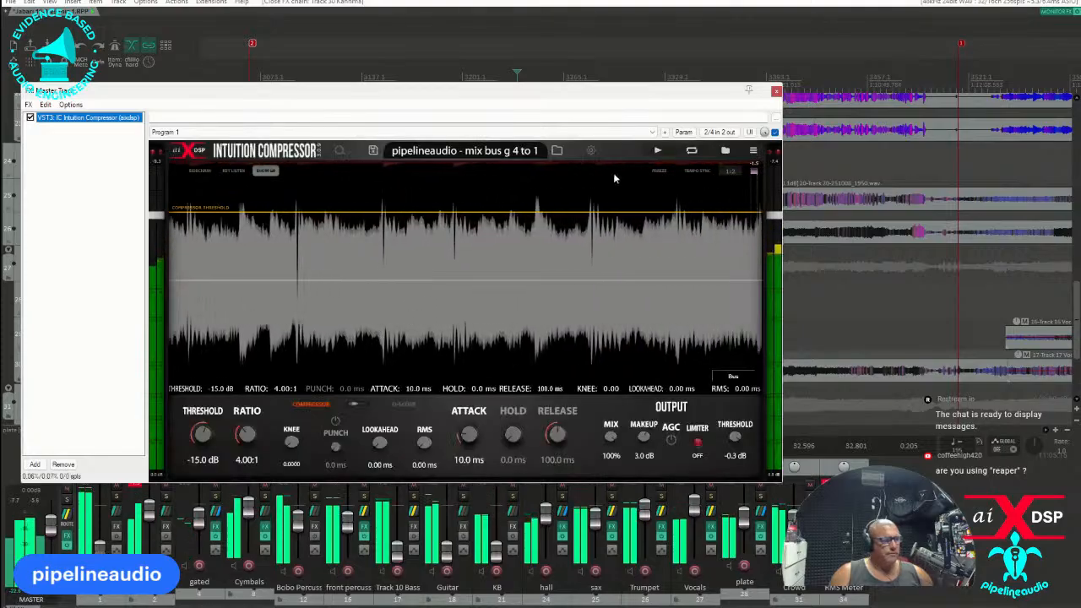
{"action": "left_click", "coordinate": [777, 90]}
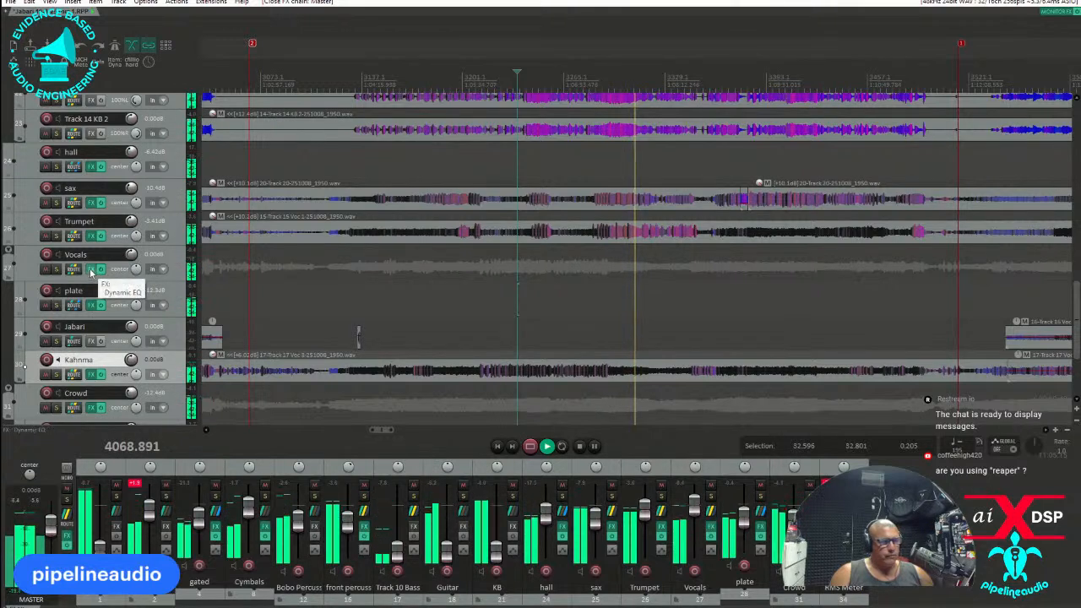
{"action": "left_click", "coordinate": [89, 376]}
{"action": "left_click_drag", "start_coordinate": [728, 461], "coordinate": [731, 443]}
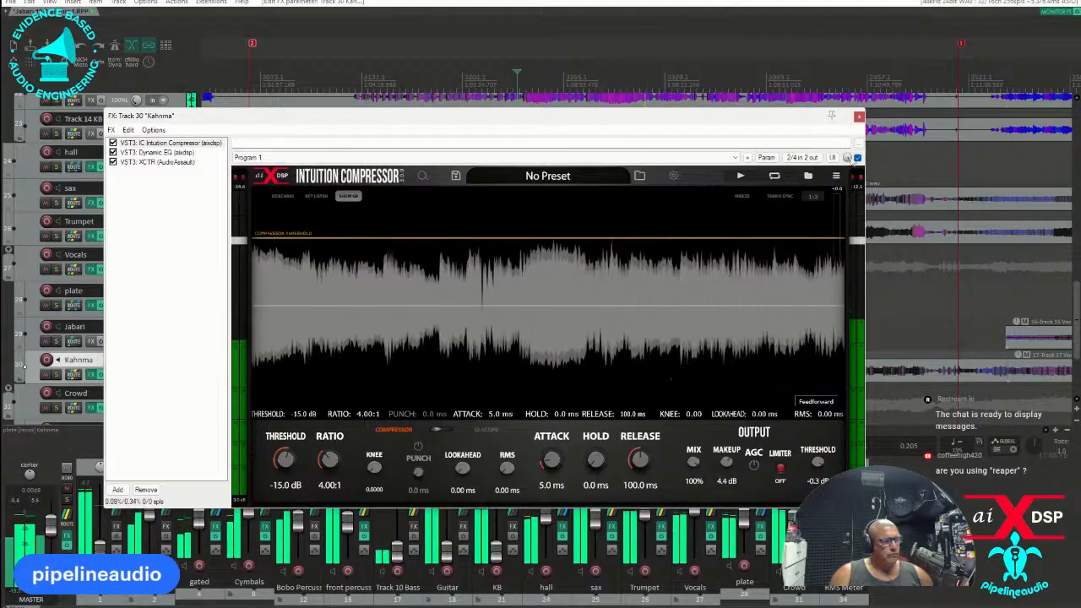
Close vocal track 30's effects and pan the sax and Trumpet tracks about 20% off center.
{"action": "left_click", "coordinate": [858, 116]}
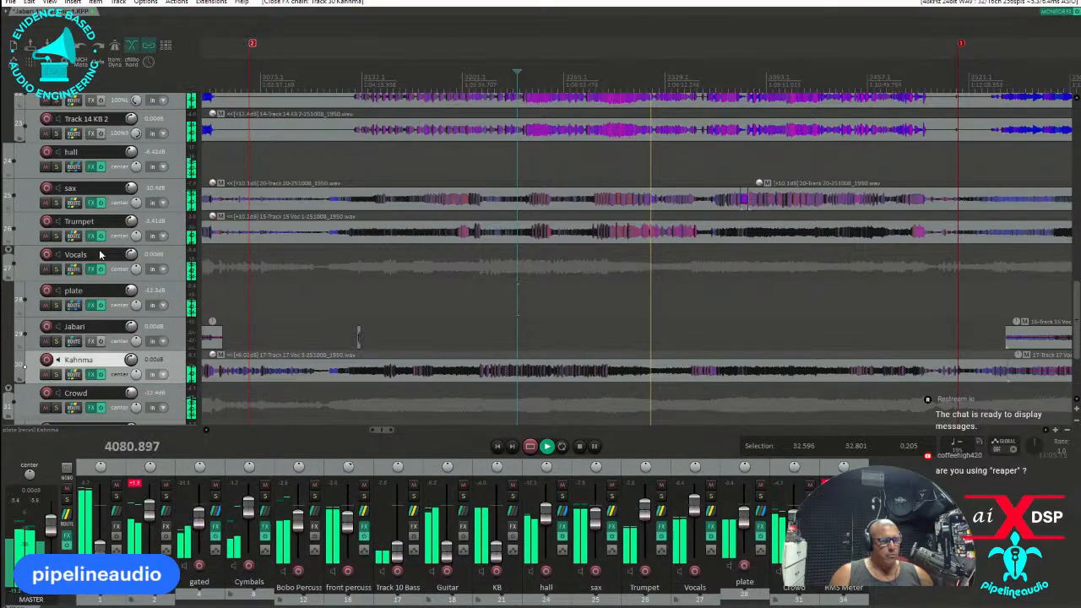
{"action": "left_click_drag", "start_coordinate": [135, 236], "coordinate": [139, 207]}
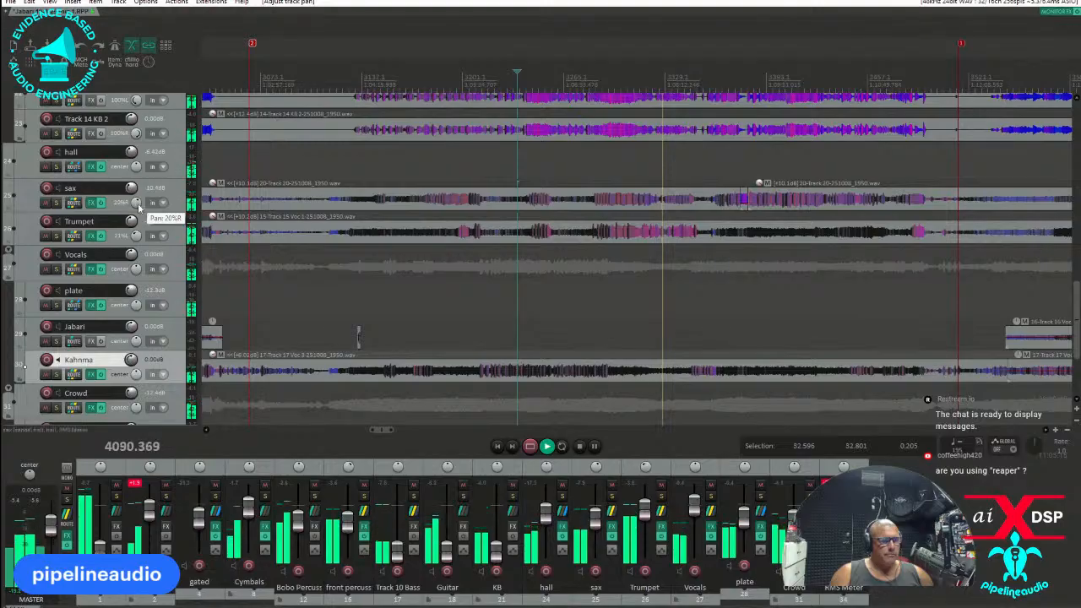
Add the VST3 Helix Native (Line 6) to the Track 10 Bass effects chain.
{"action": "left_click", "coordinate": [414, 528]}
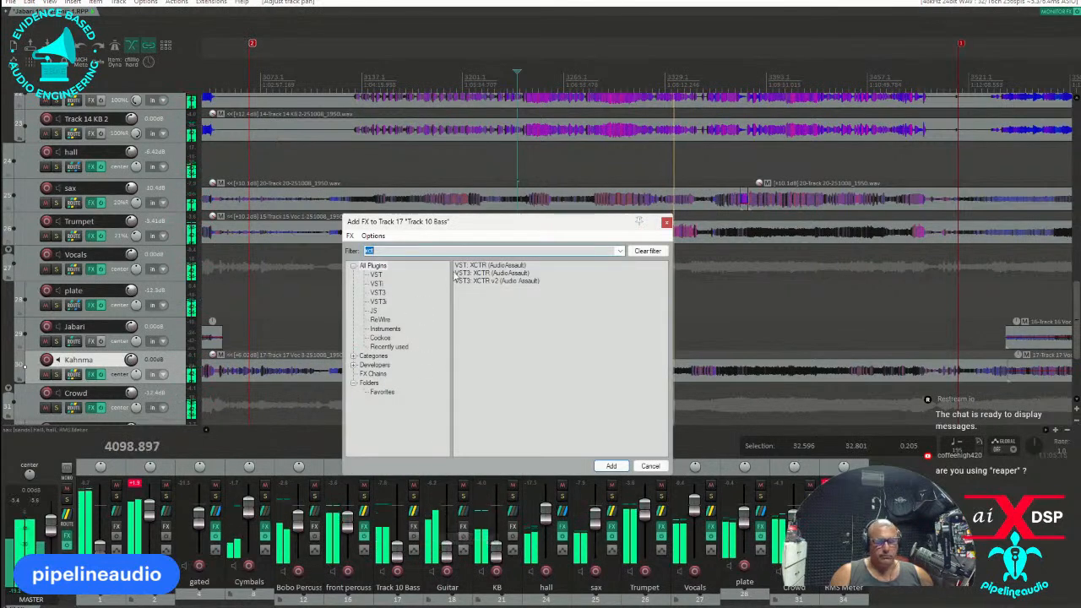
{"action": "type", "text": "ha"}
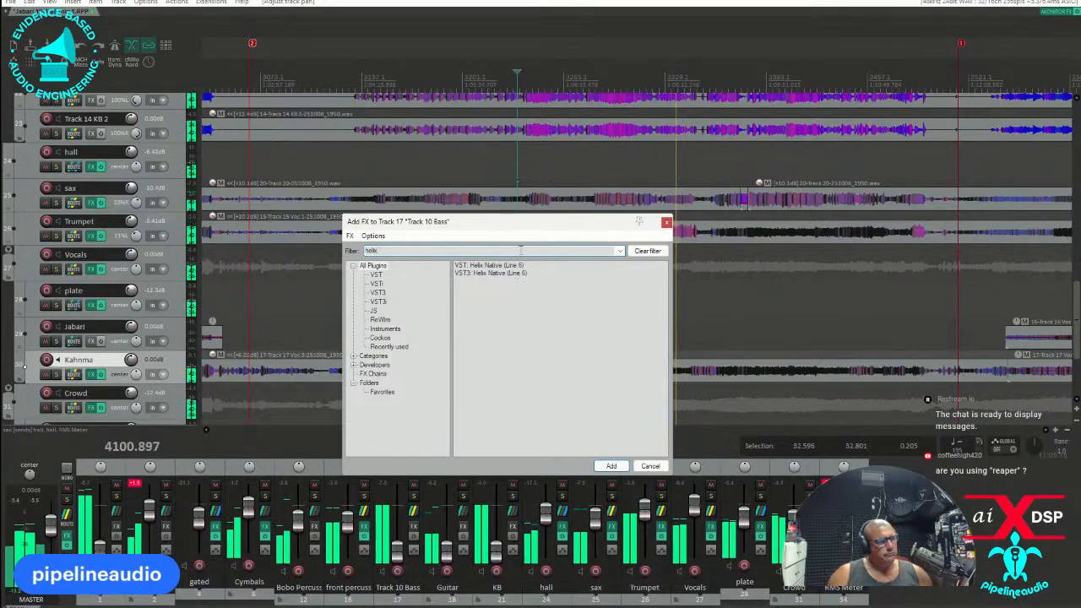
{"action": "left_click", "coordinate": [481, 273]}
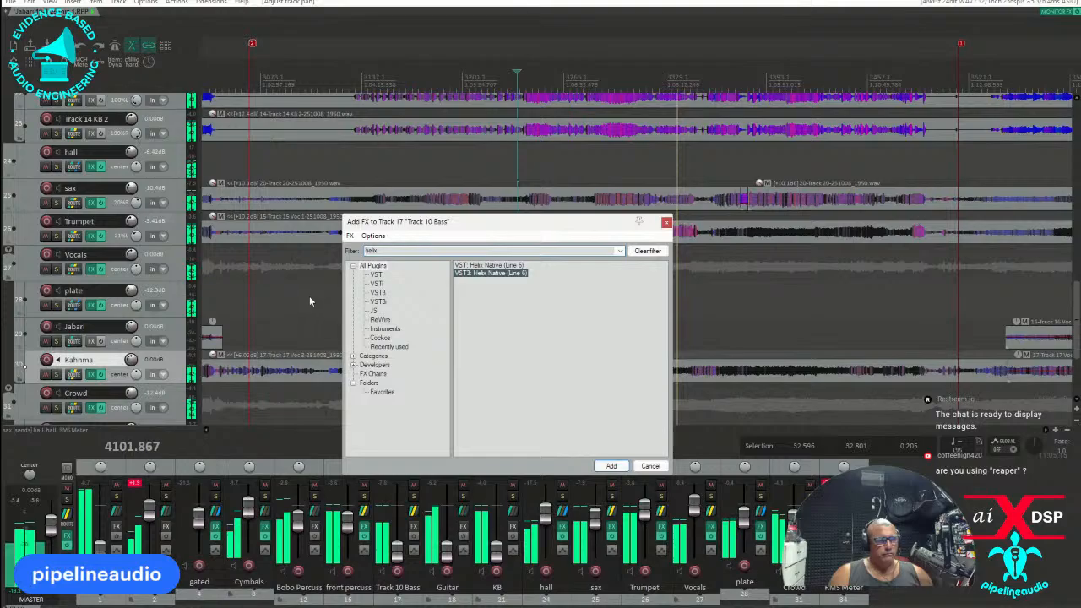
{"action": "key", "text": "Return"}
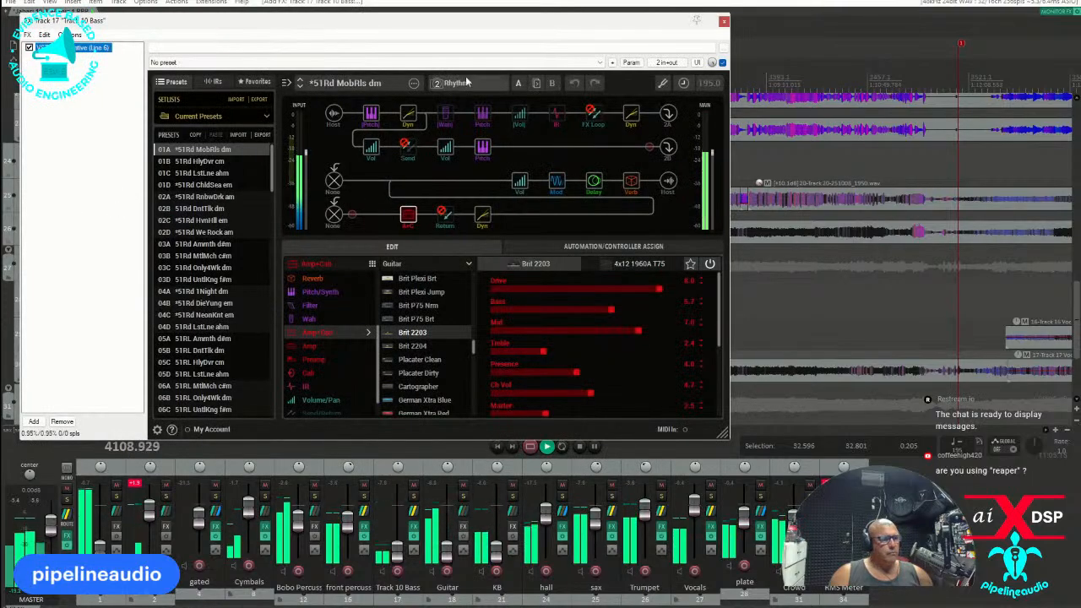
Switch Helix Native on Track 10 Bass to the Bass setlist and load the DV SVT Pro preset.
{"action": "left_click", "coordinate": [365, 83]}
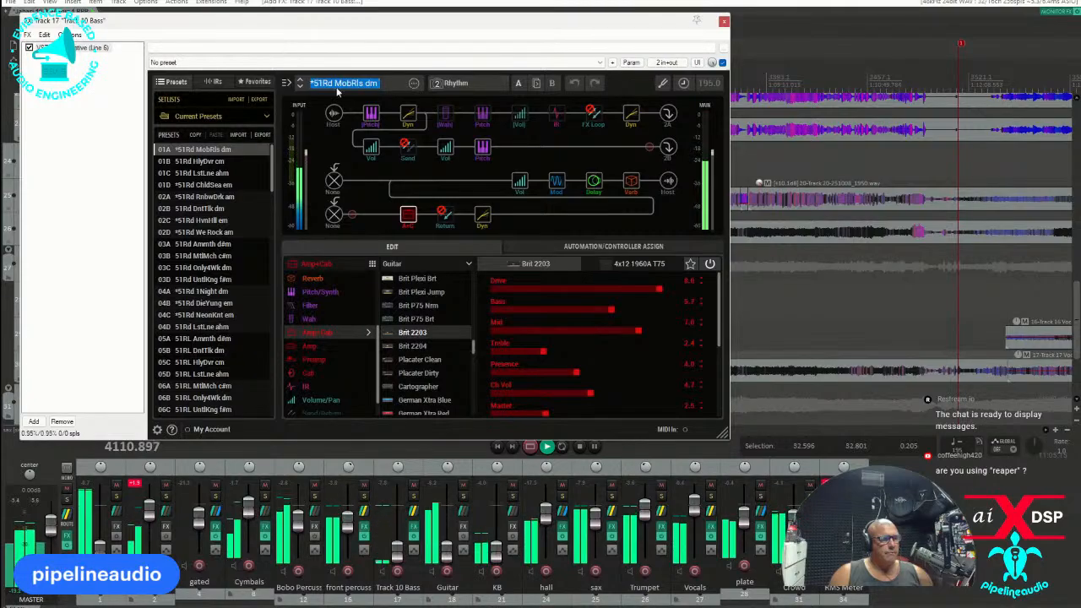
{"action": "left_click", "coordinate": [241, 115]}
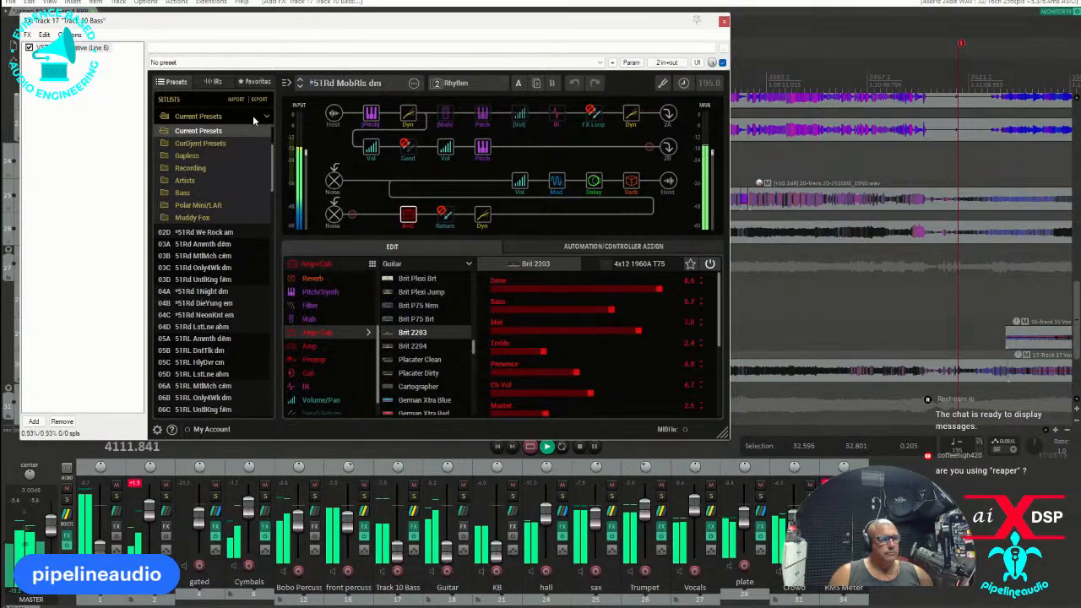
{"action": "left_click", "coordinate": [194, 190]}
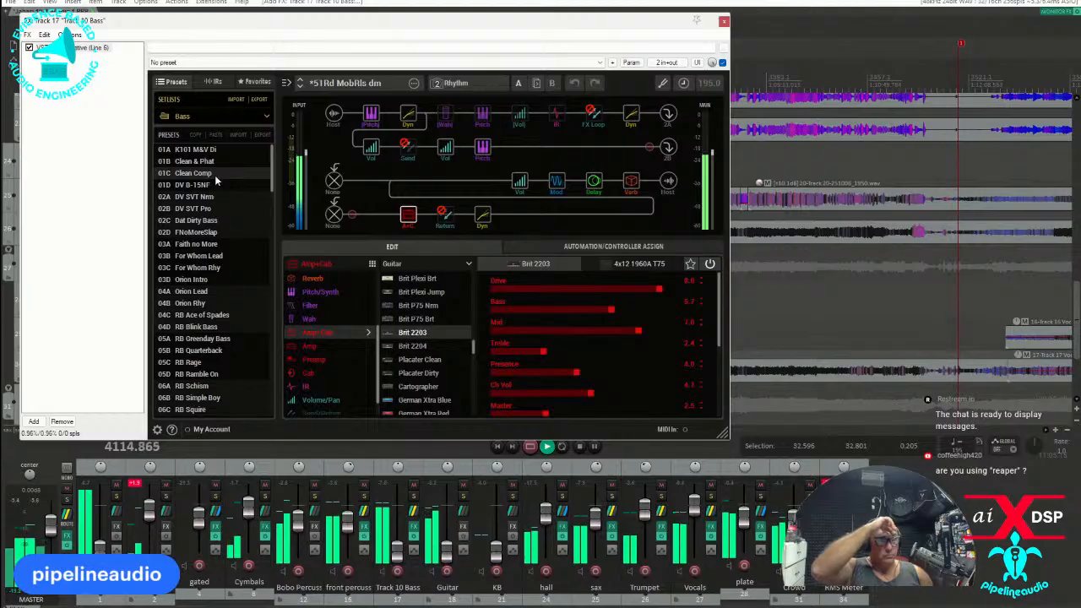
{"action": "left_click", "coordinate": [178, 209]}
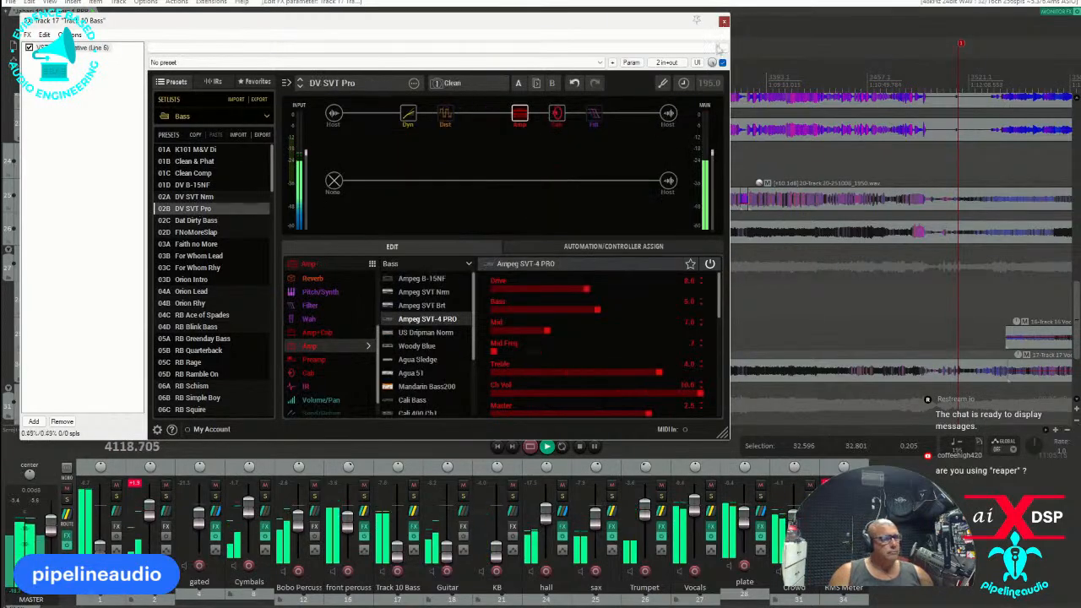
{"action": "left_click", "coordinate": [414, 526]}
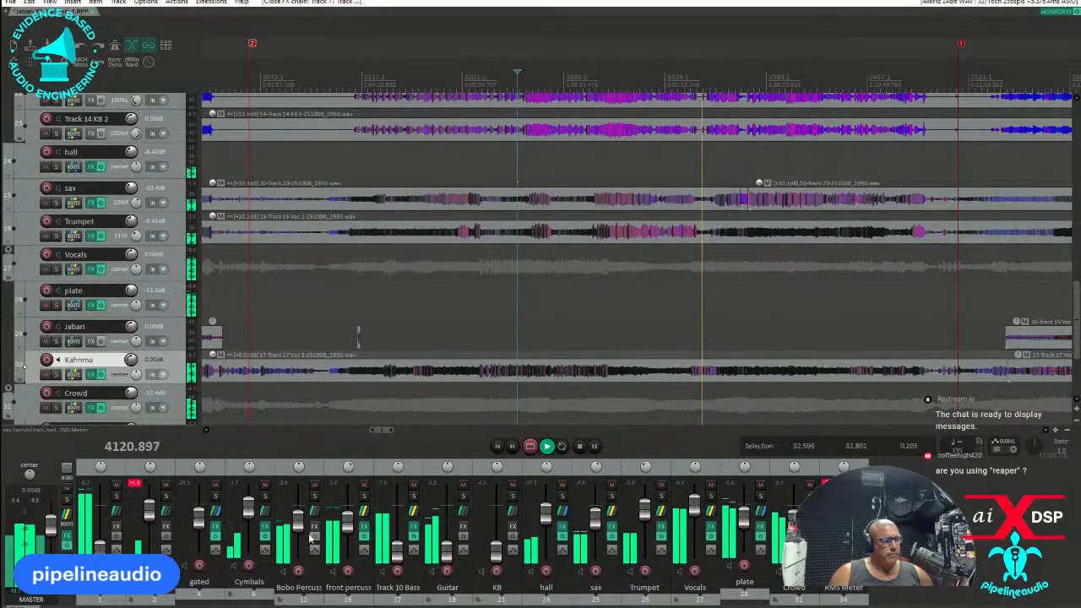
Bring Track 10 Bass up in the mix and set its volume to -13.5 dB while playing from the bass entry.
{"action": "left_click", "coordinate": [393, 553]}
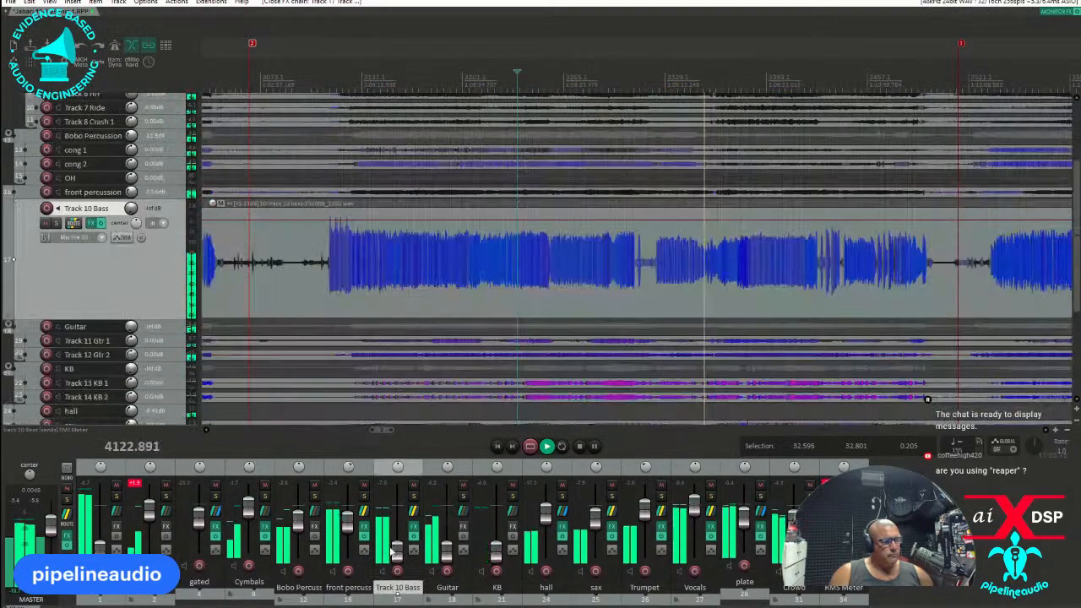
{"action": "left_click", "coordinate": [395, 555]}
{"action": "left_click_drag", "start_coordinate": [399, 557], "coordinate": [400, 510]}
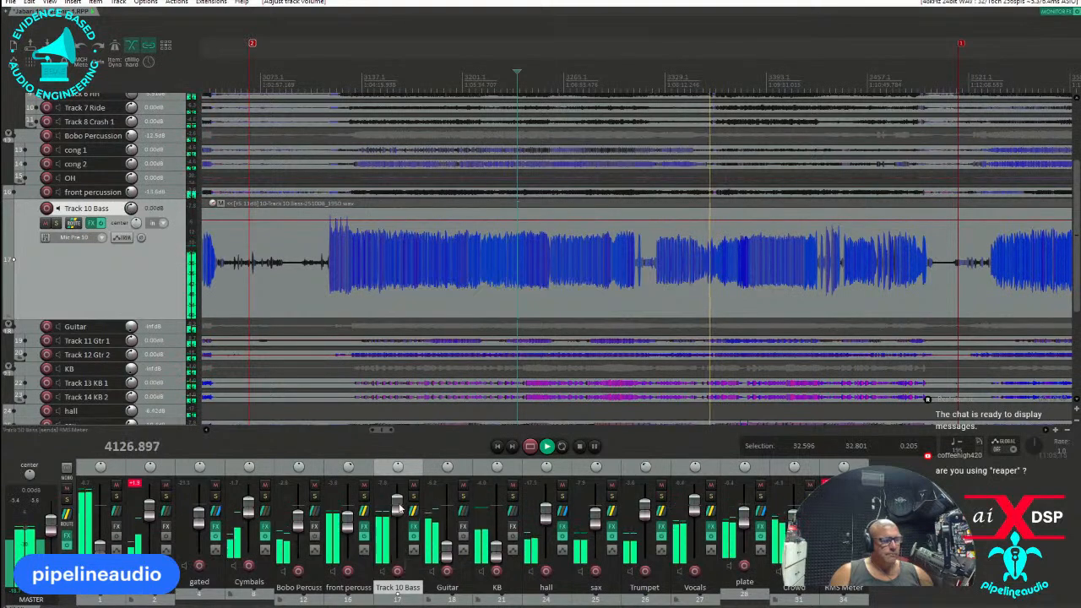
{"action": "left_click", "coordinate": [330, 105]}
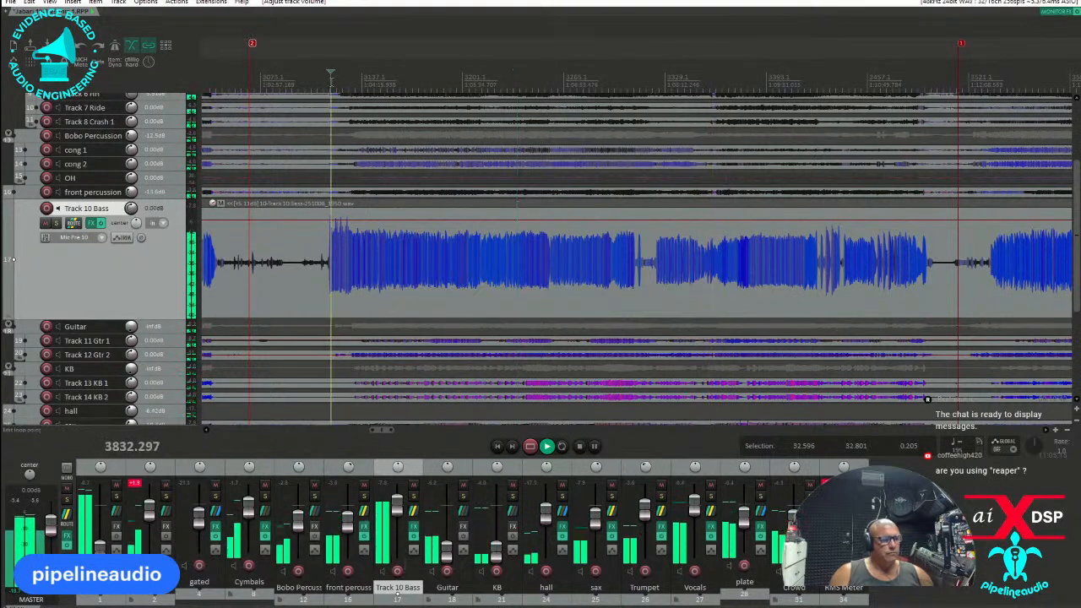
{"action": "left_click", "coordinate": [321, 82]}
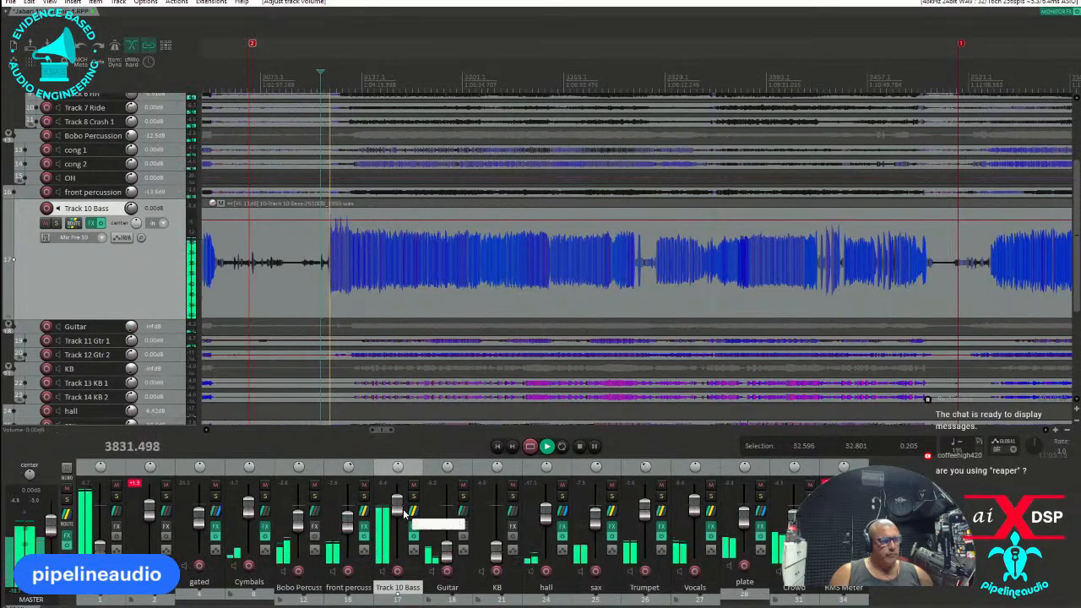
{"action": "left_click_drag", "start_coordinate": [405, 515], "coordinate": [400, 530]}
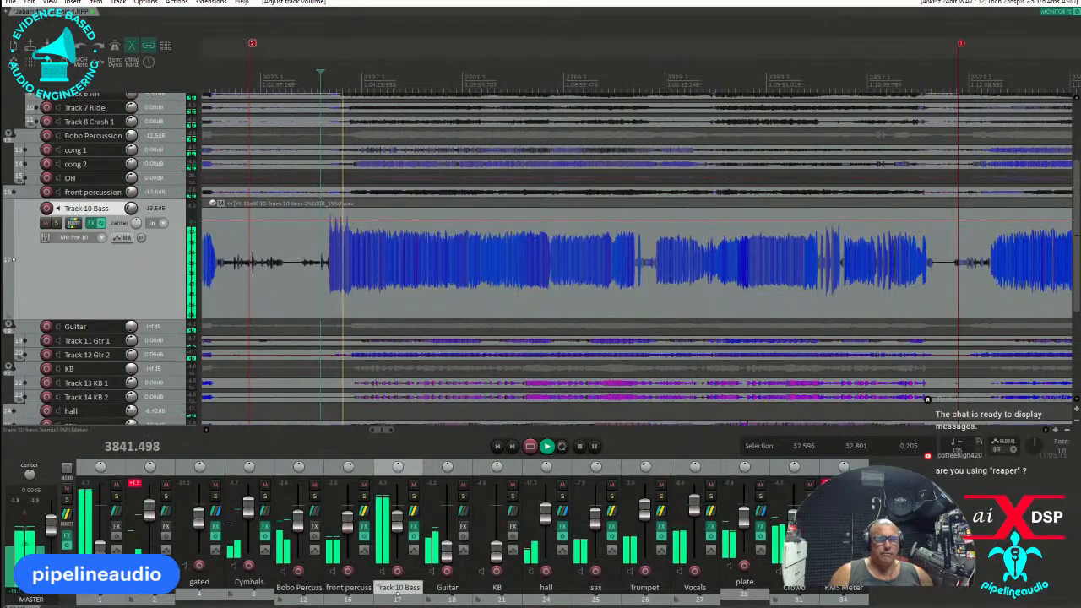
{"action": "key", "text": "space"}
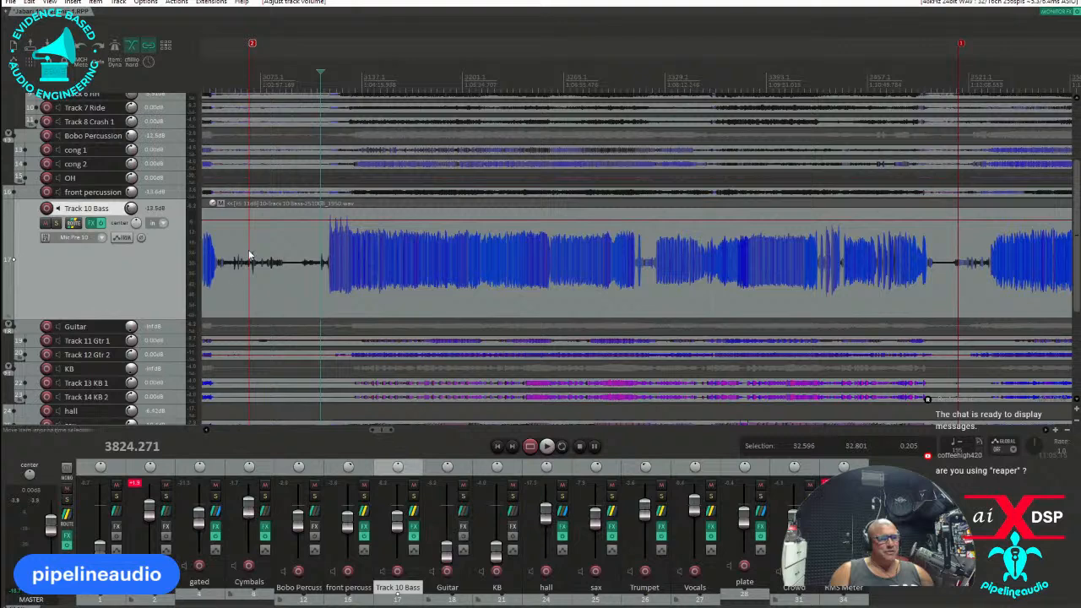
Check the list of installed themes and keep the Default theme selected.
{"action": "left_click", "coordinate": [146, 3]}
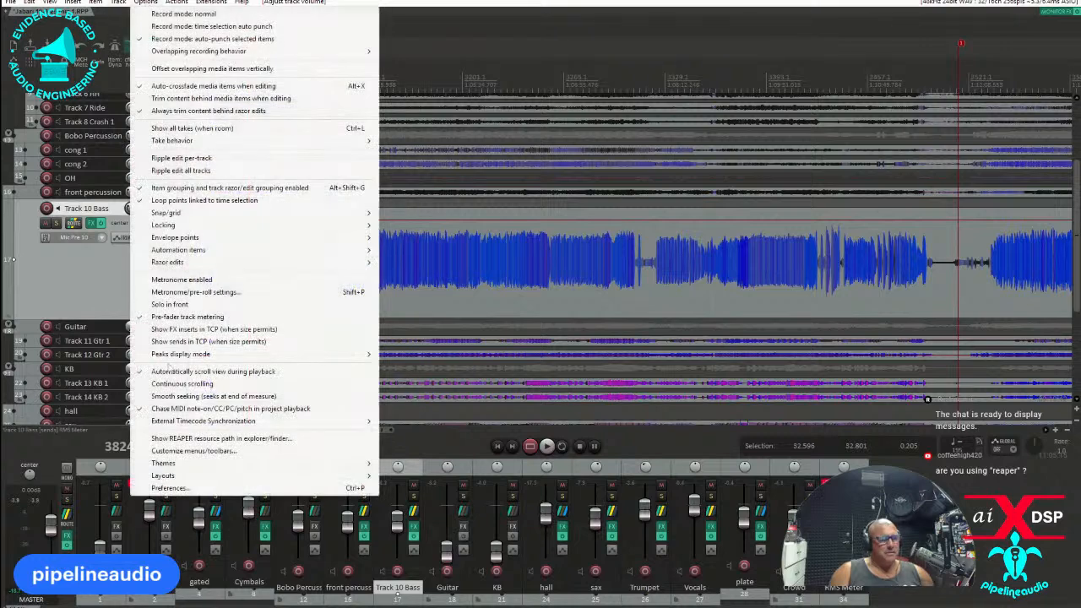
{"action": "mouse_move", "coordinate": [197, 472]}
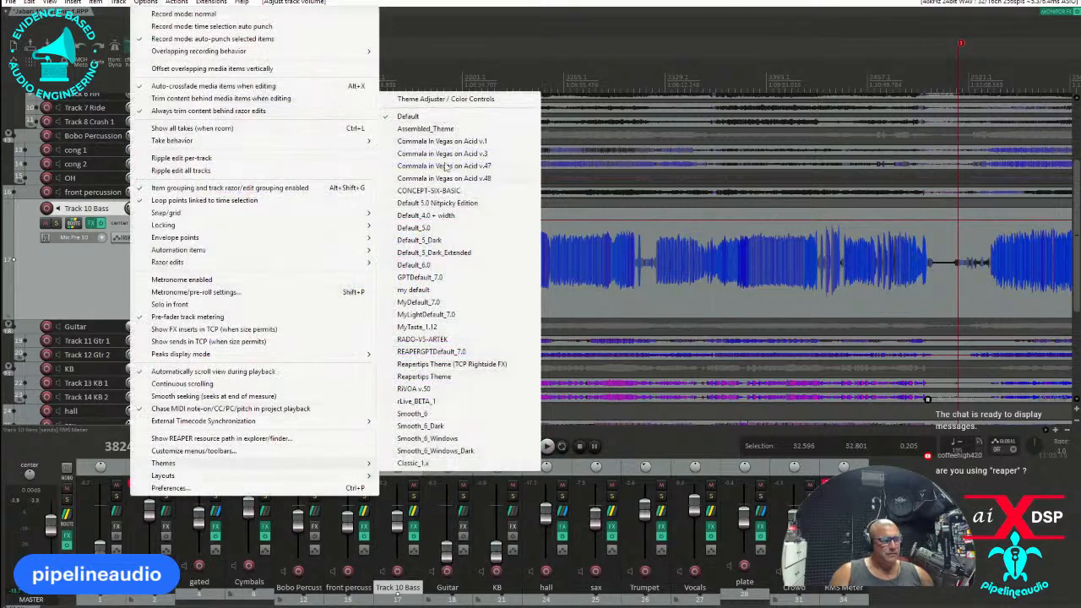
{"action": "left_click", "coordinate": [405, 117]}
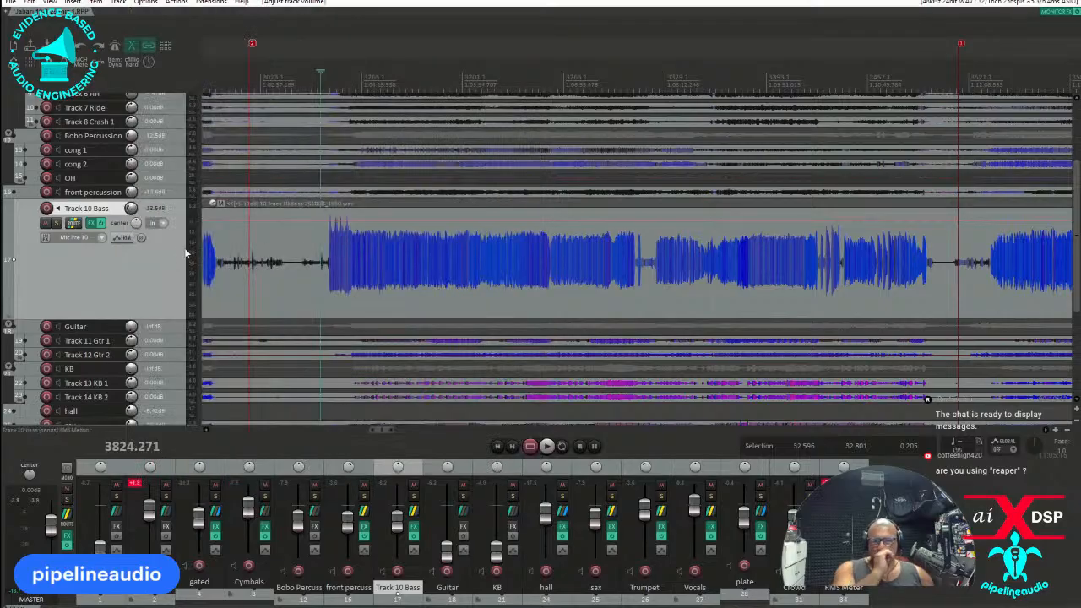
Play from the bass entry and change the Helix Native preset on Track 10 Bass to DV SVT Nrm.
{"action": "left_click", "coordinate": [328, 299]}
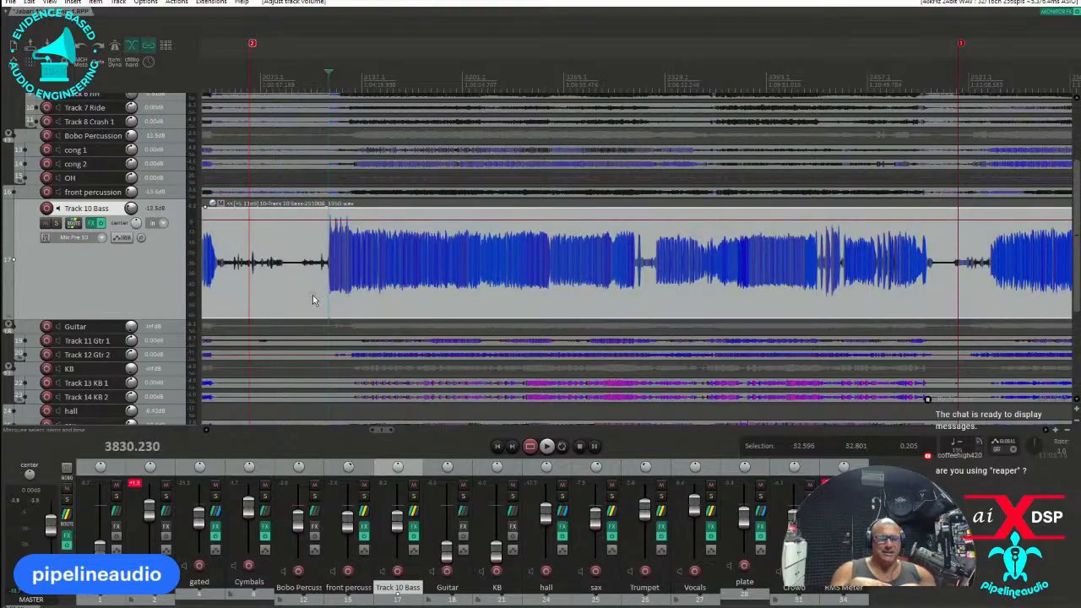
{"action": "key", "text": "space"}
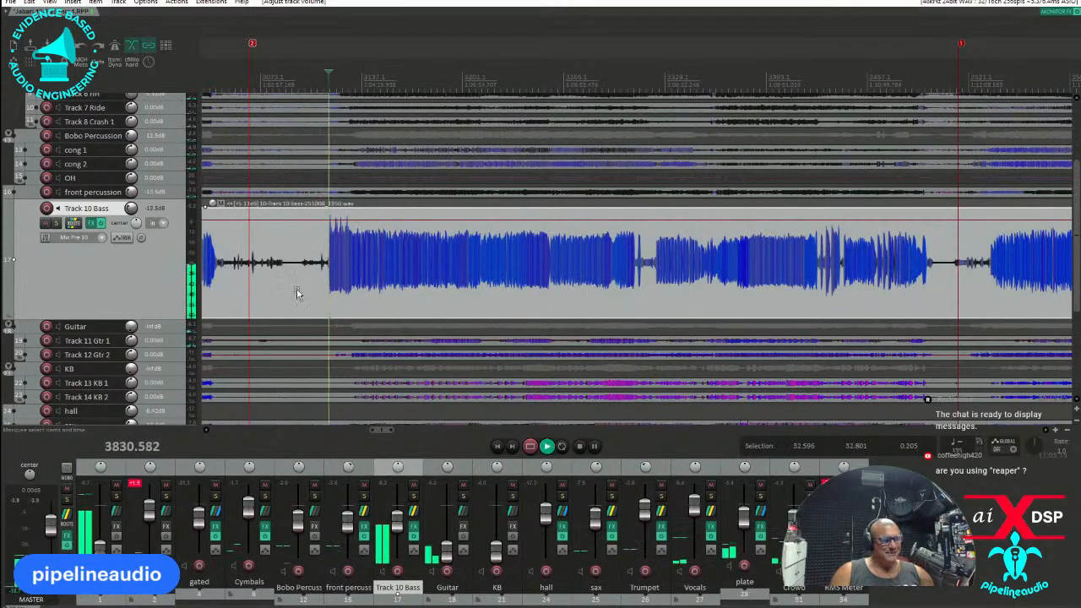
{"action": "left_click", "coordinate": [90, 224]}
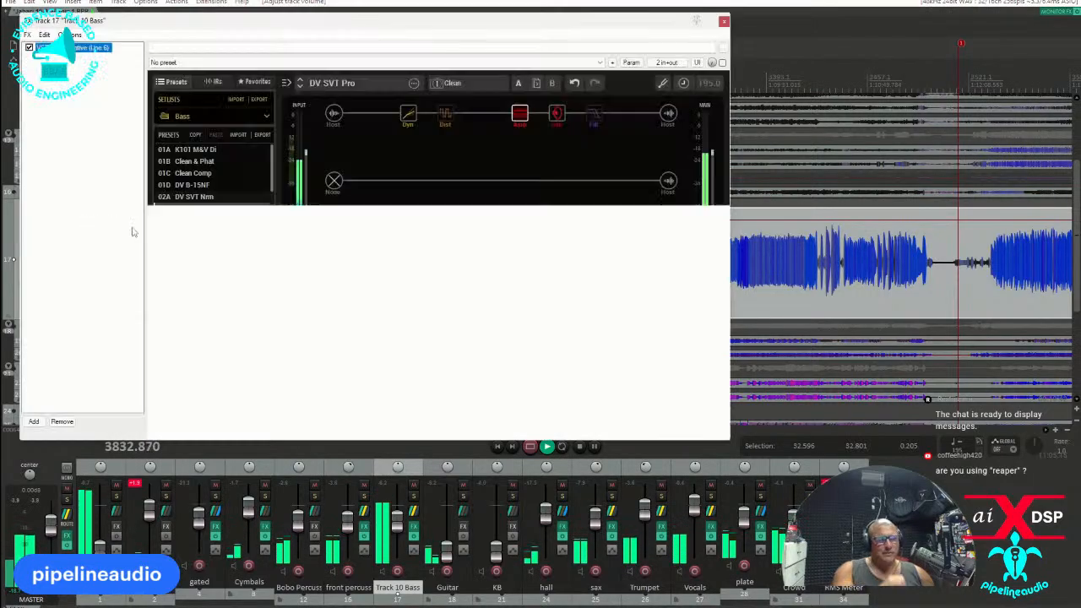
{"action": "left_click", "coordinate": [194, 197]}
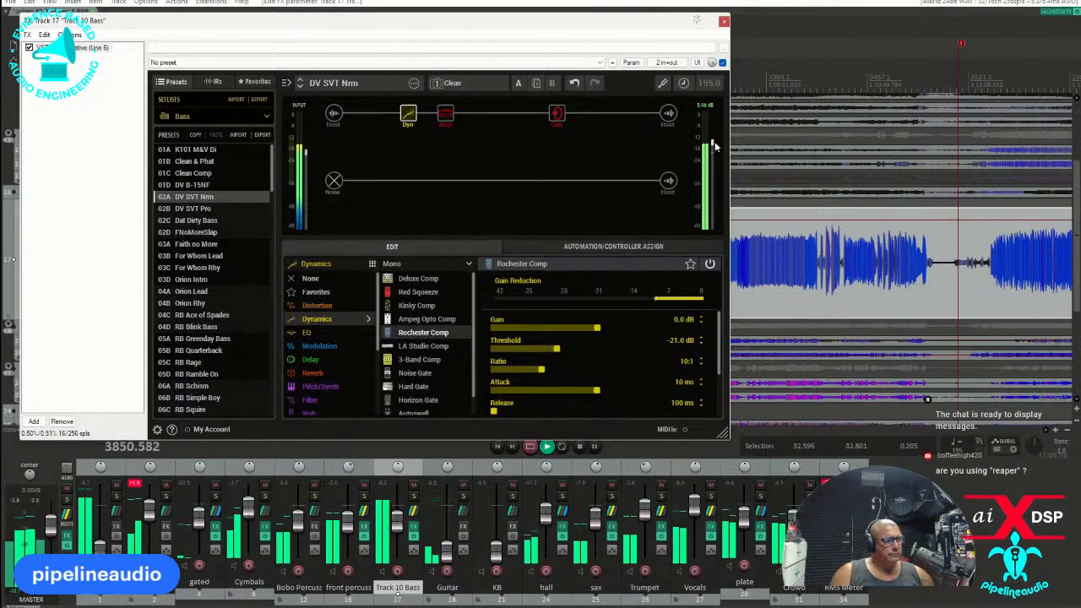
{"action": "left_click", "coordinate": [723, 22]}
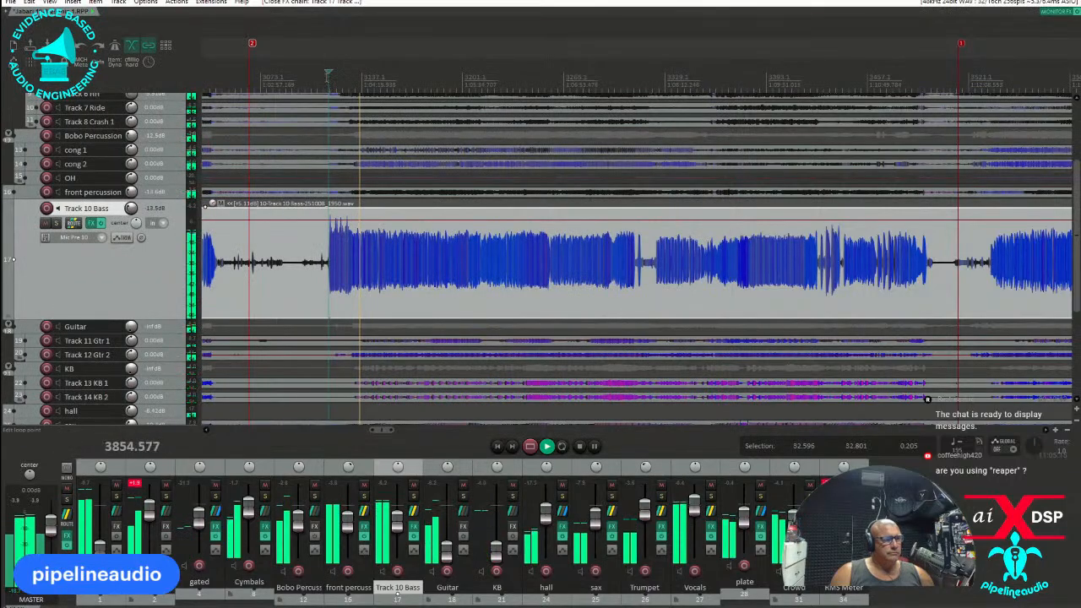
Open the video window and place it over the arrangement to view the stage footage during playback.
{"action": "scroll", "coordinate": [337, 102], "scroll_direction": "up", "scroll_amount": 3}
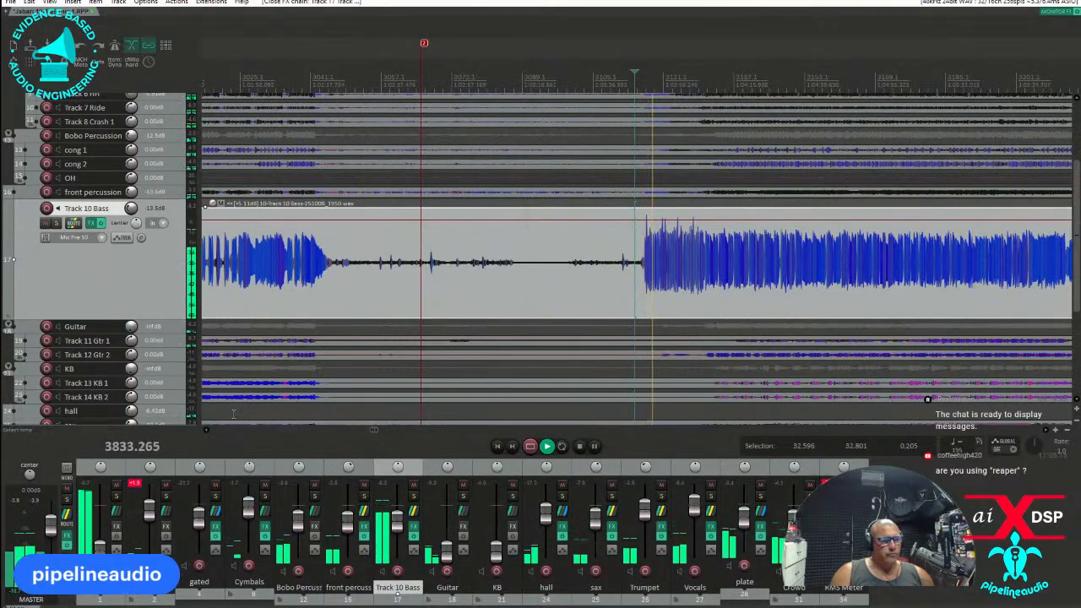
{"action": "left_click", "coordinate": [50, 2]}
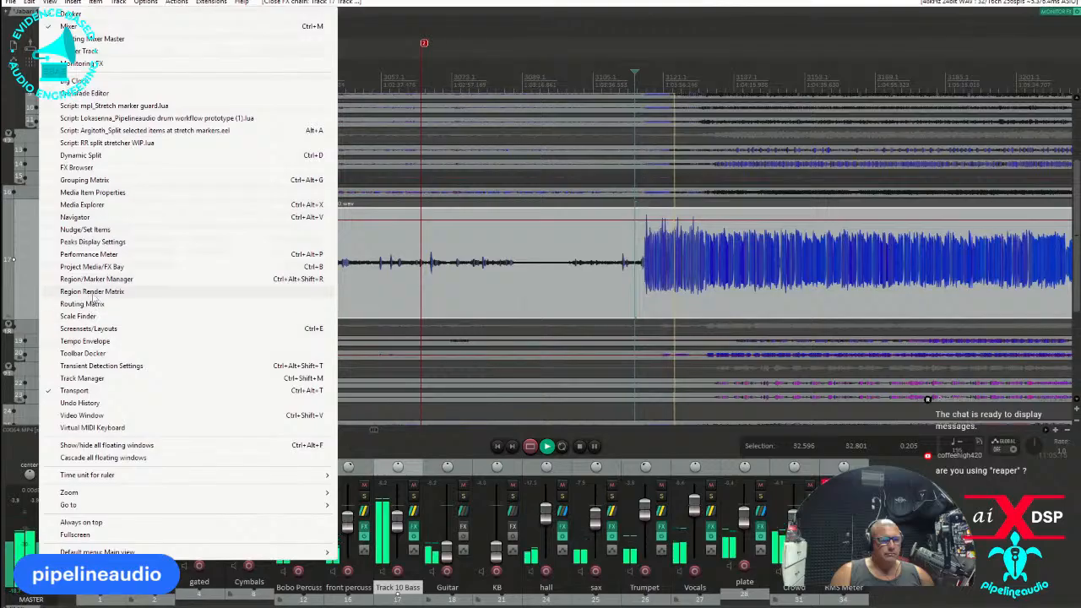
{"action": "left_click", "coordinate": [81, 415]}
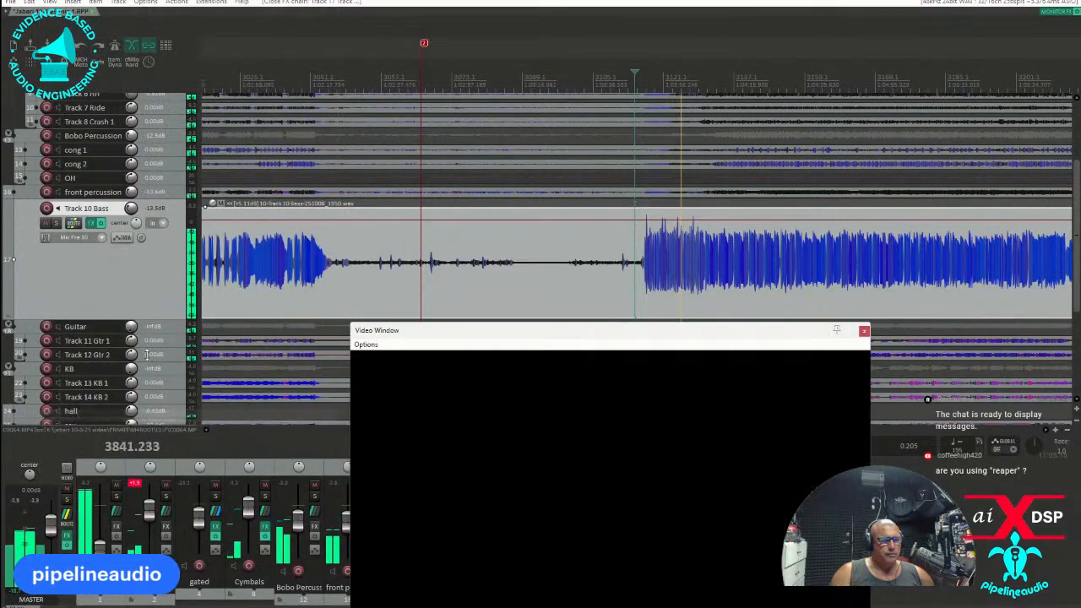
{"action": "left_click_drag", "start_coordinate": [473, 331], "coordinate": [325, 218]}
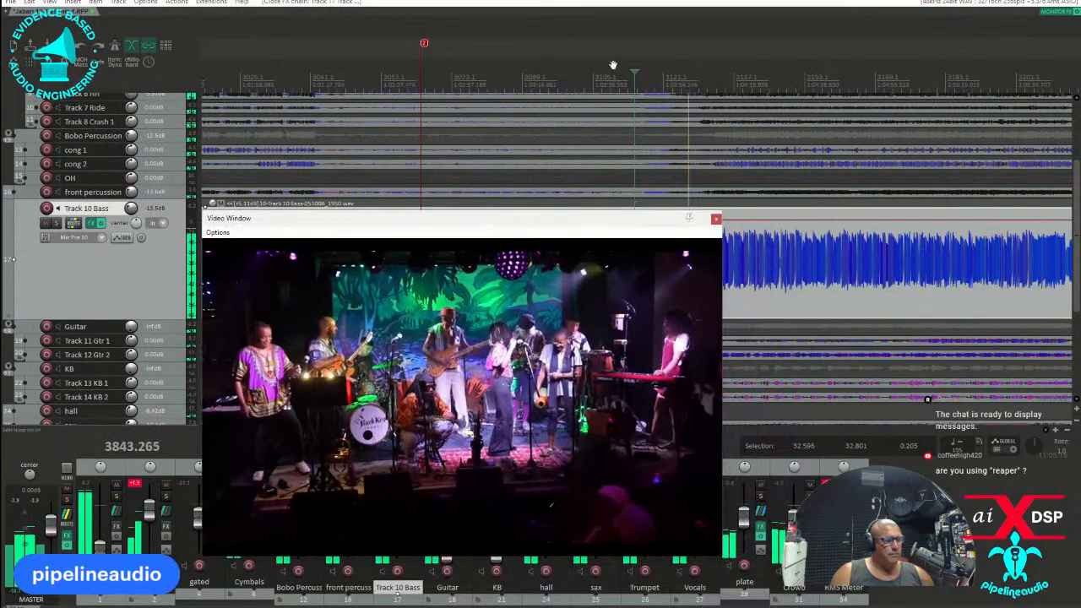
Replay from just before the bass entry and raise the Track 10 Bass volume to -8.90 dB.
{"action": "left_click", "coordinate": [644, 74]}
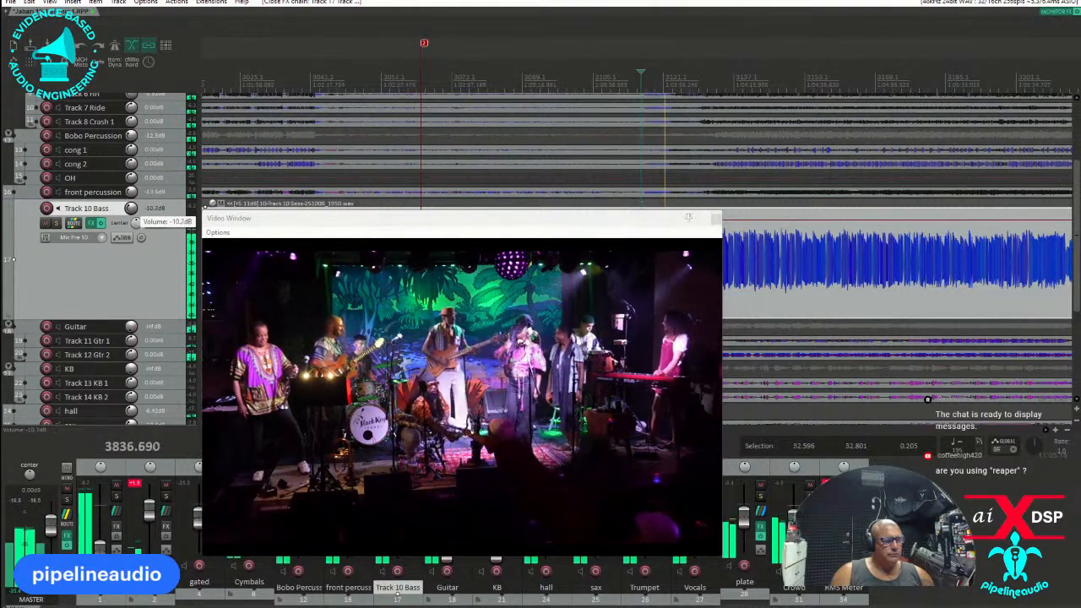
{"action": "left_click_drag", "start_coordinate": [131, 208], "coordinate": [131, 210]}
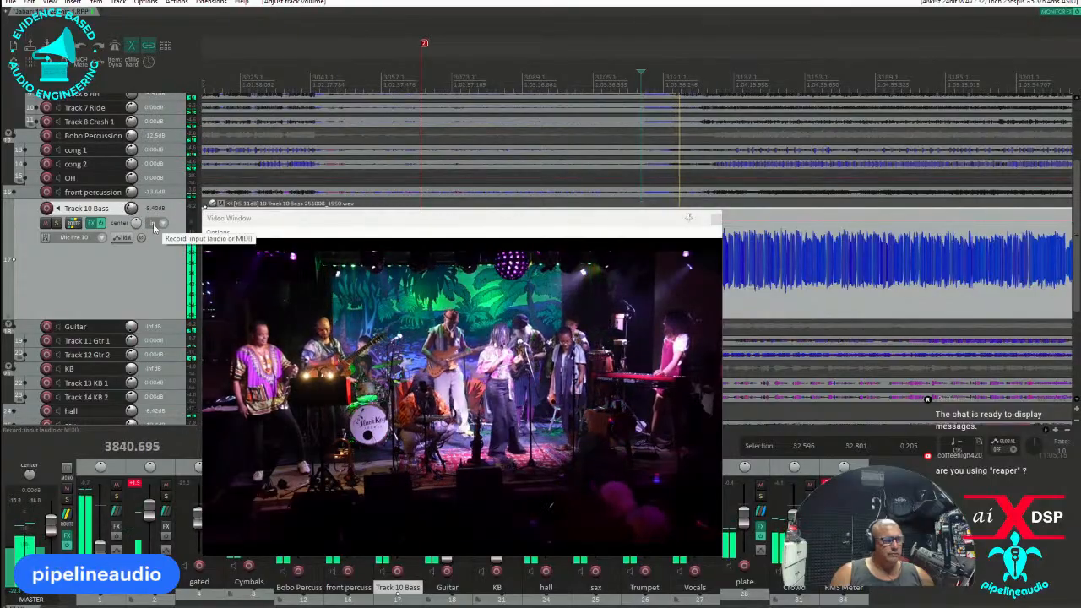
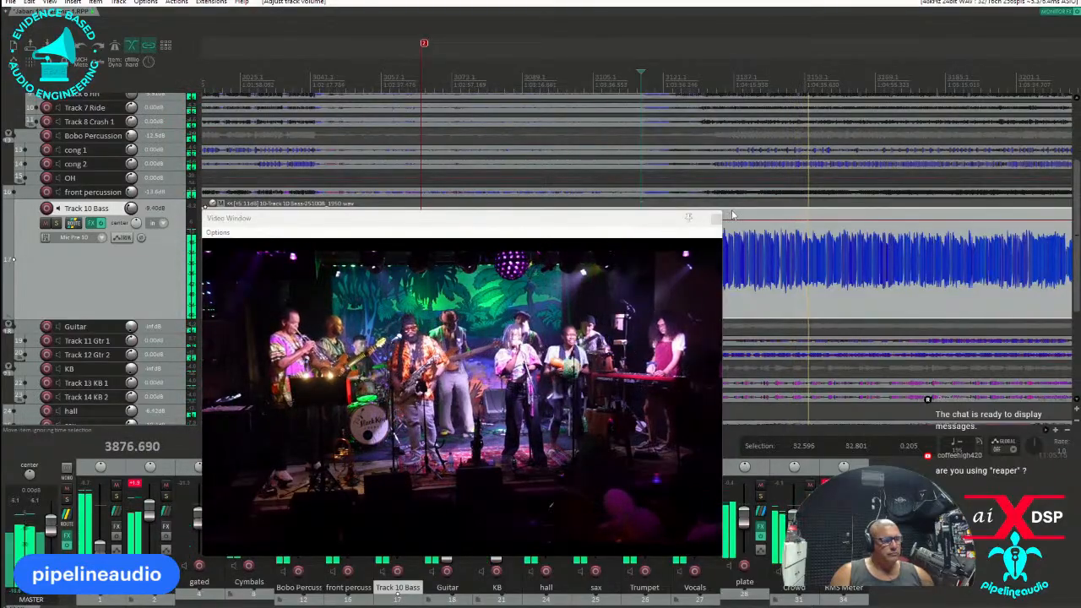
Review the compressor, EQ and saturation on the track 30 vocal and lower the Treble Mix in XCTR.
{"action": "scroll", "coordinate": [91, 310], "scroll_direction": "down", "scroll_amount": 4}
{"action": "scroll", "coordinate": [90, 311], "scroll_direction": "down", "scroll_amount": 4}
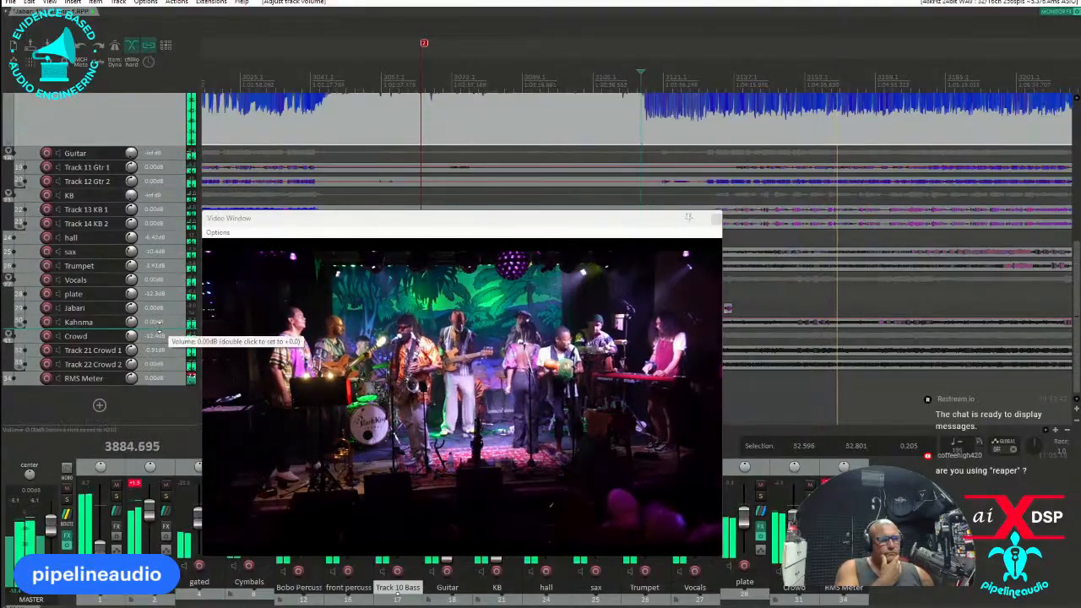
{"action": "left_click", "coordinate": [92, 325]}
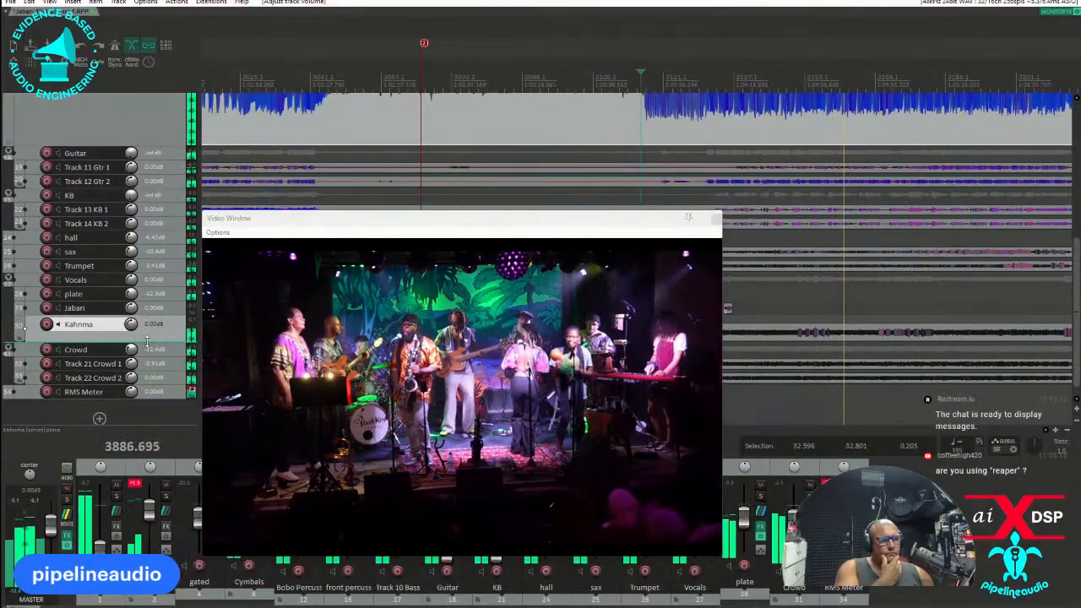
{"action": "left_click_drag", "start_coordinate": [147, 342], "coordinate": [147, 361]}
{"action": "left_click", "coordinate": [98, 338]}
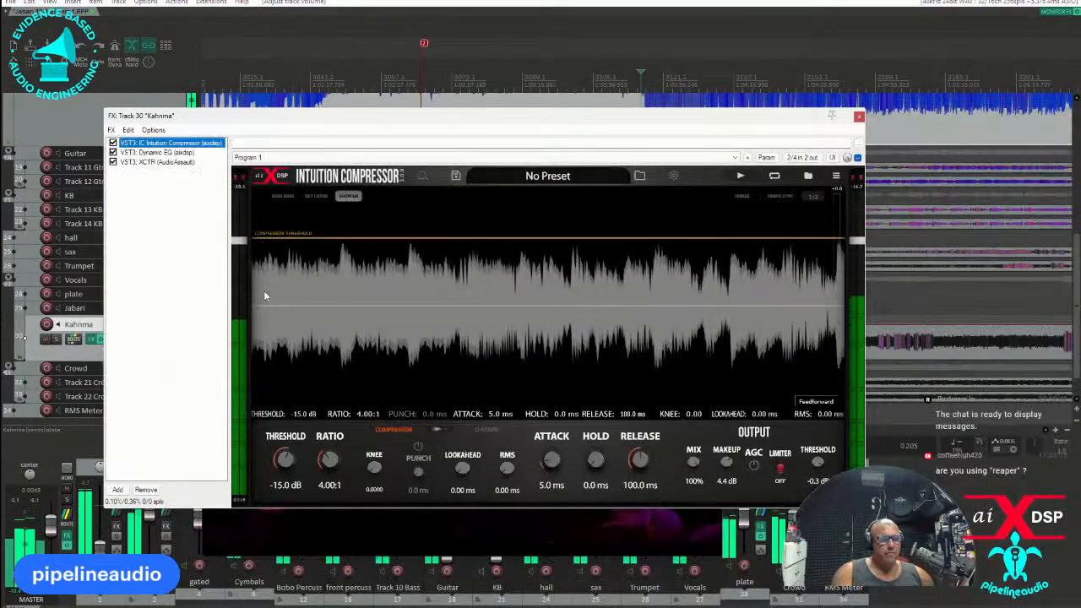
{"action": "left_click", "coordinate": [156, 152]}
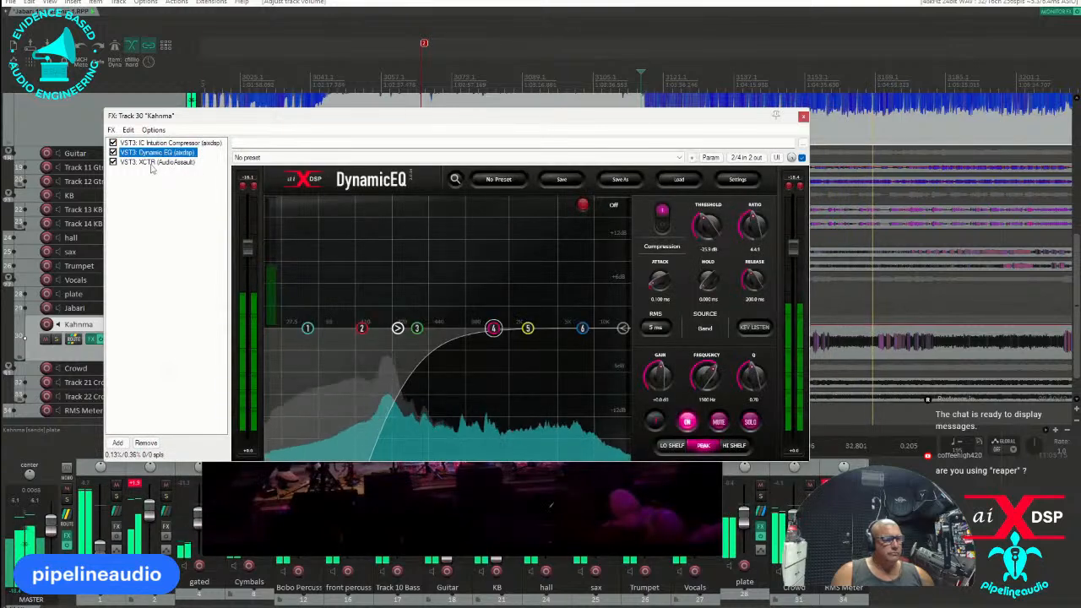
{"action": "left_click", "coordinate": [154, 162]}
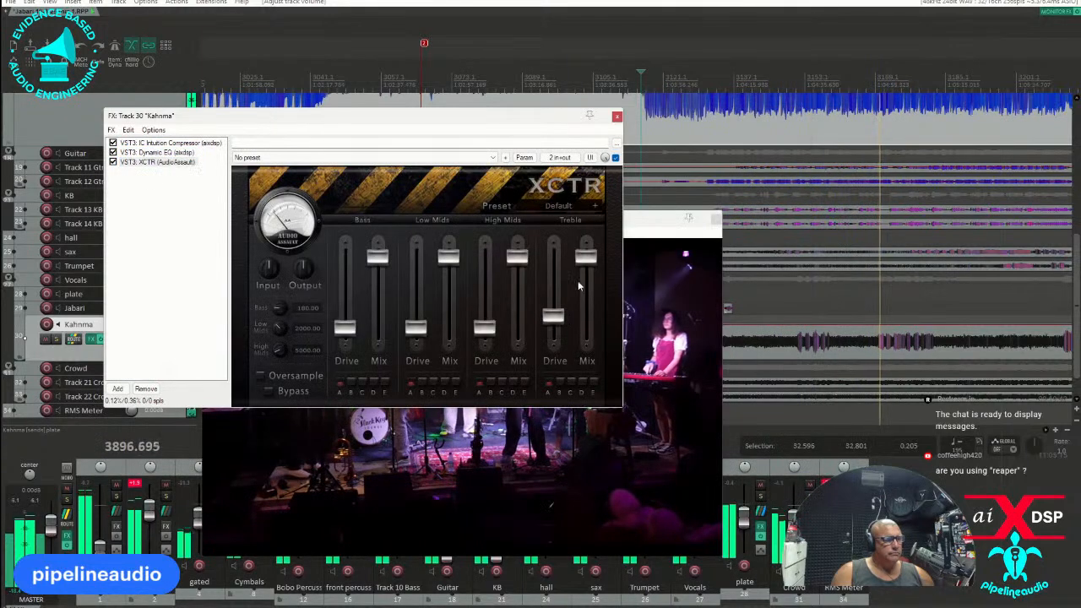
{"action": "left_click_drag", "start_coordinate": [585, 256], "coordinate": [585, 287]}
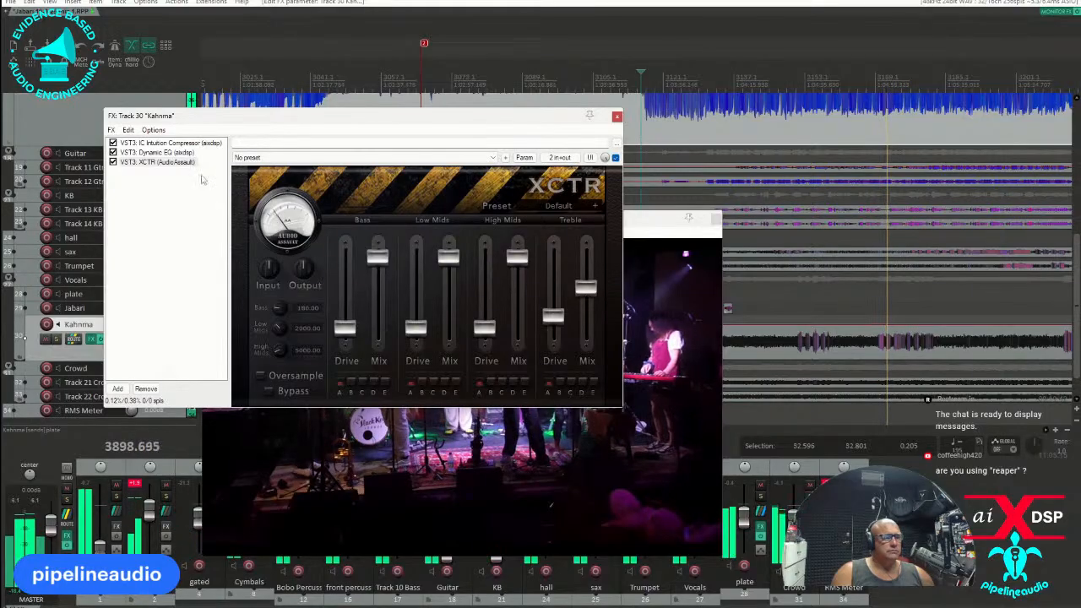
In track 30's Dynamic EQ, move band 4 to about 2090 Hz and cut band 2 by 2 dB around 530 Hz.
{"action": "left_click", "coordinate": [156, 152]}
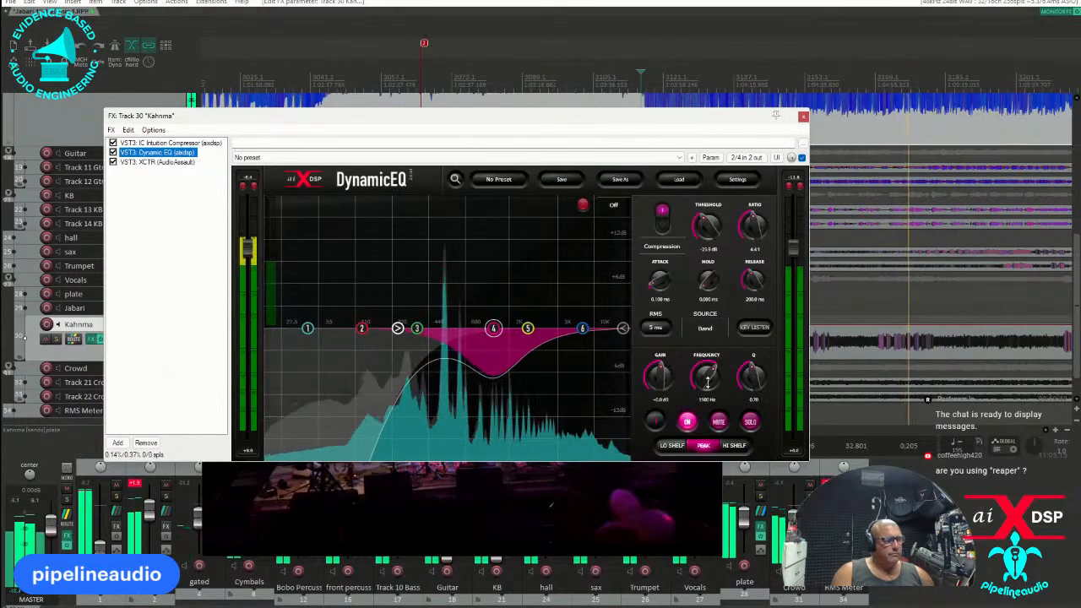
{"action": "left_click_drag", "start_coordinate": [708, 383], "coordinate": [702, 376]}
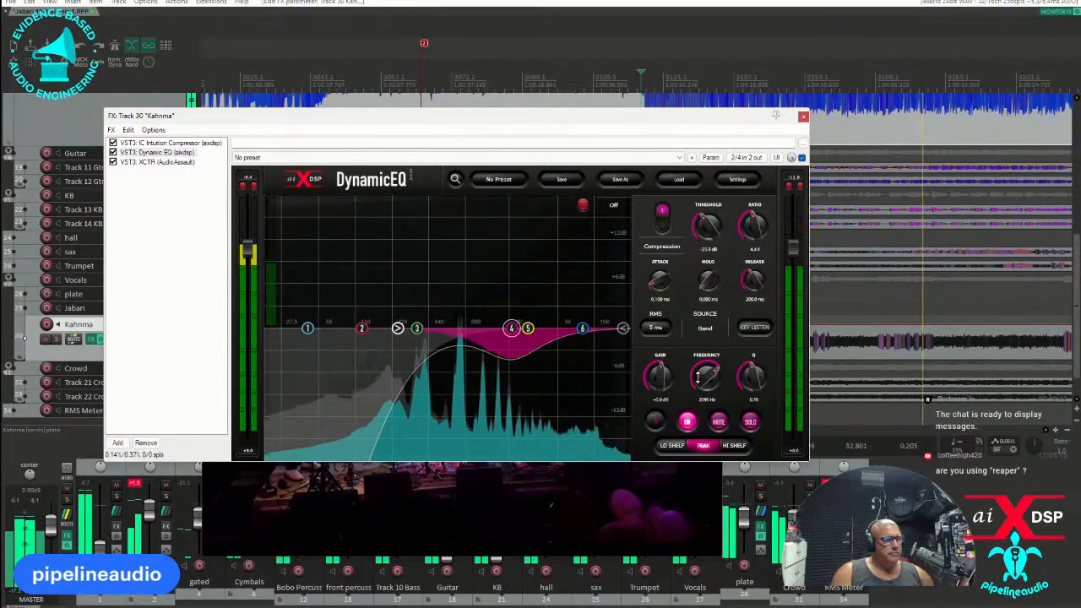
{"action": "left_click_drag", "start_coordinate": [363, 328], "coordinate": [439, 341]}
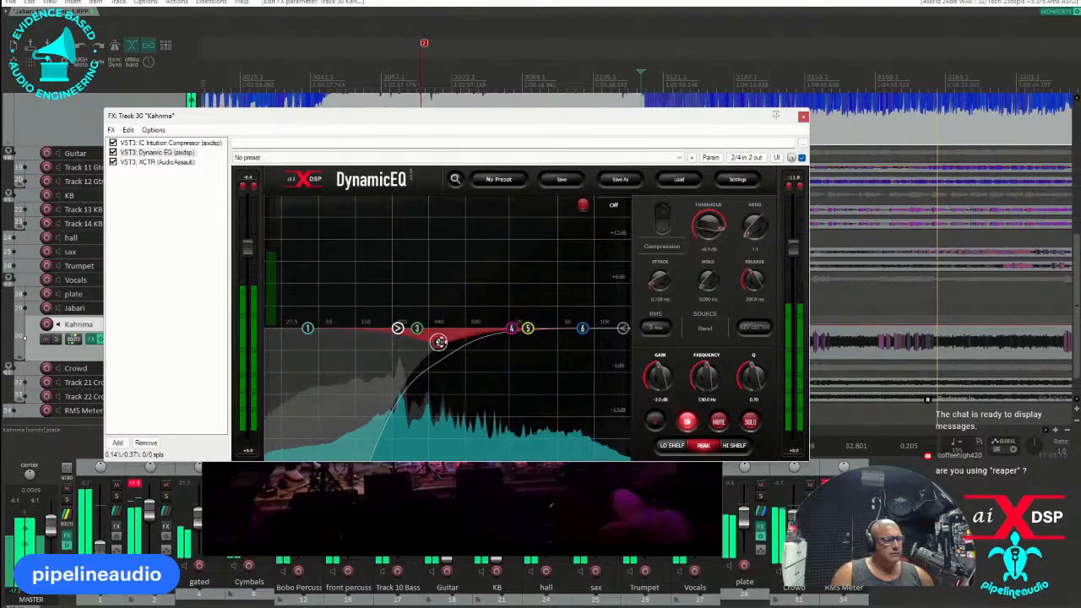
{"action": "left_click", "coordinate": [802, 118]}
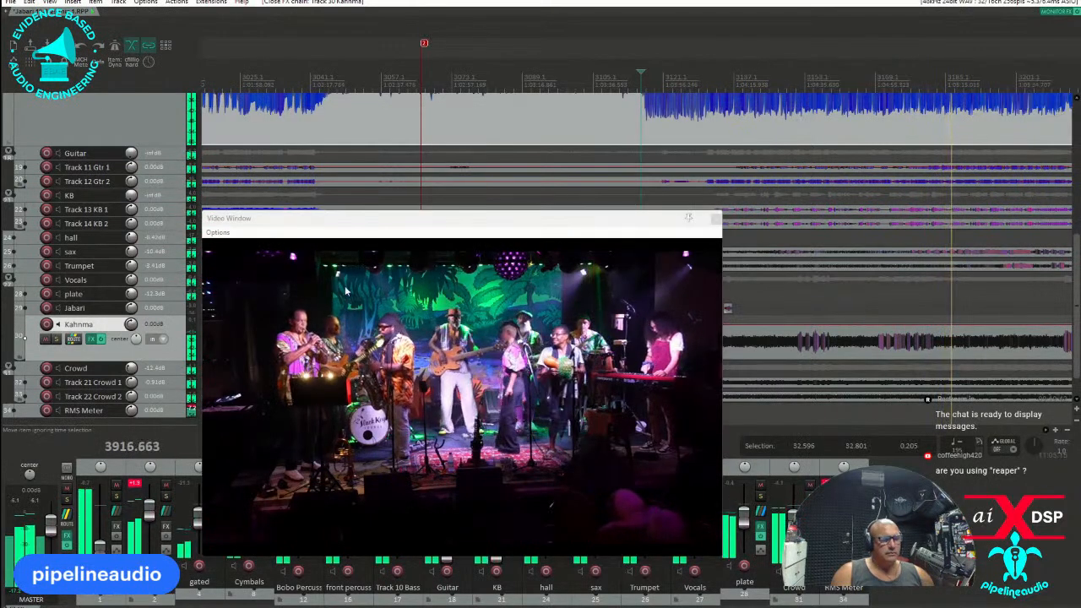
Move the video window clear of the mixer and raise Trumpet to 0.00 dB, sax to -3.51 dB and KB to 0.00 dB.
{"action": "left_click_drag", "start_coordinate": [420, 221], "coordinate": [582, 108]}
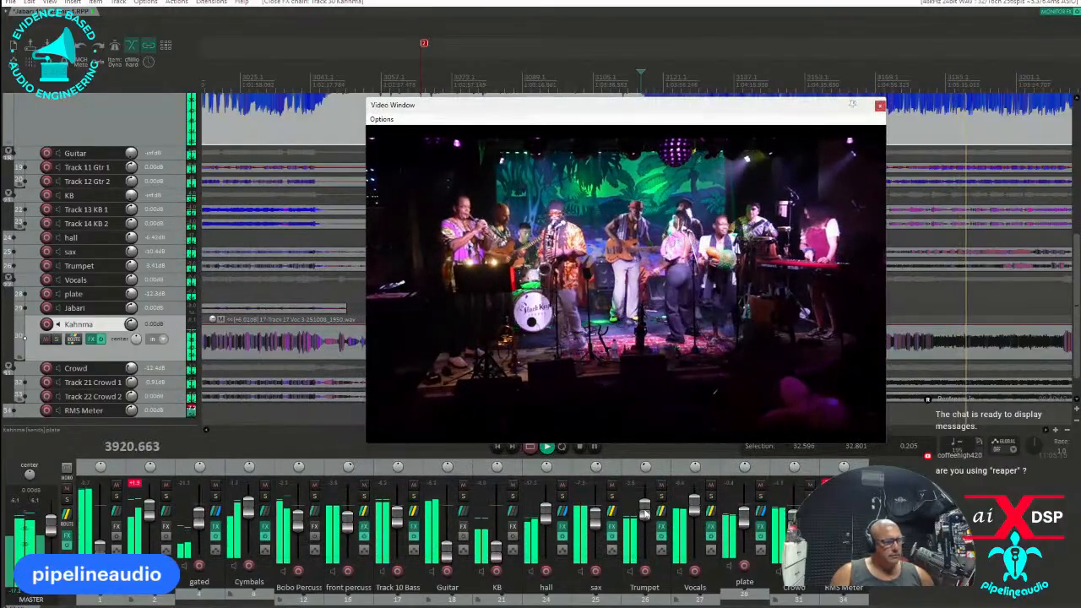
{"action": "left_click", "coordinate": [647, 509]}
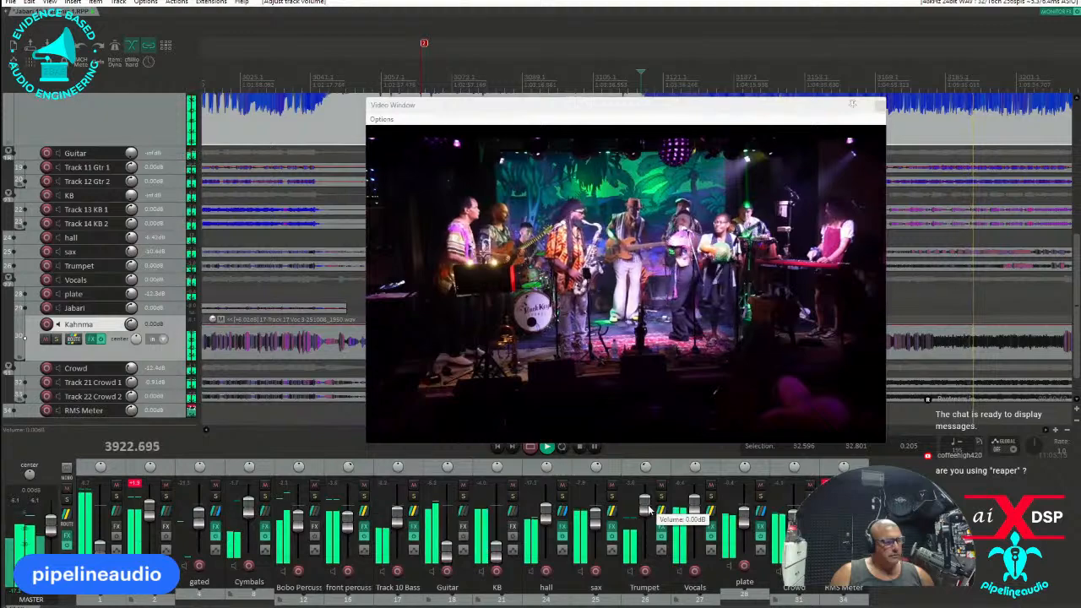
{"action": "left_click_drag", "start_coordinate": [596, 519], "coordinate": [595, 510]}
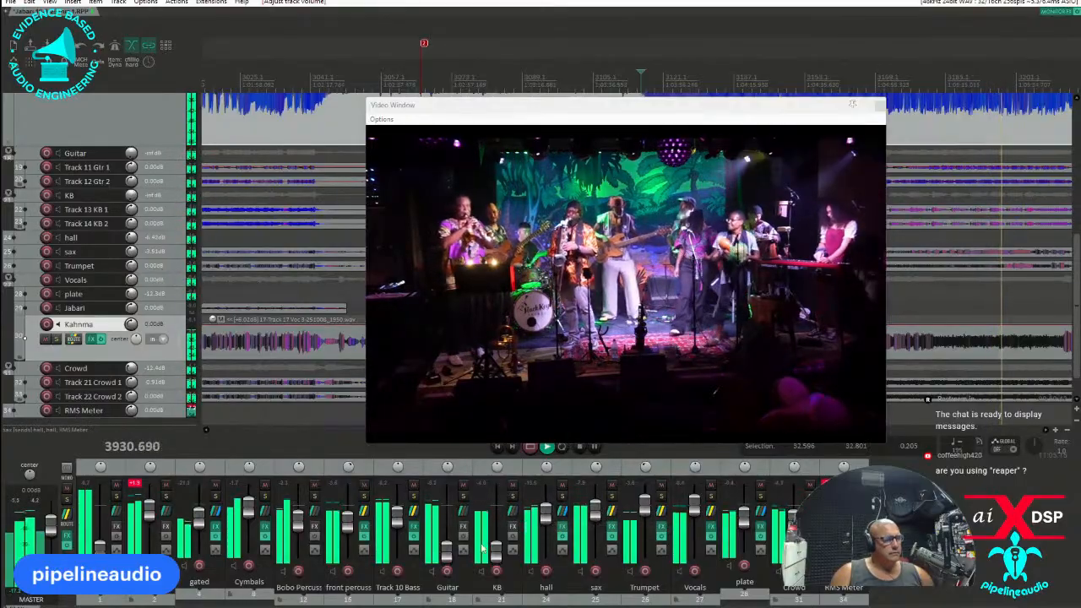
{"action": "left_click_drag", "start_coordinate": [496, 554], "coordinate": [498, 510]}
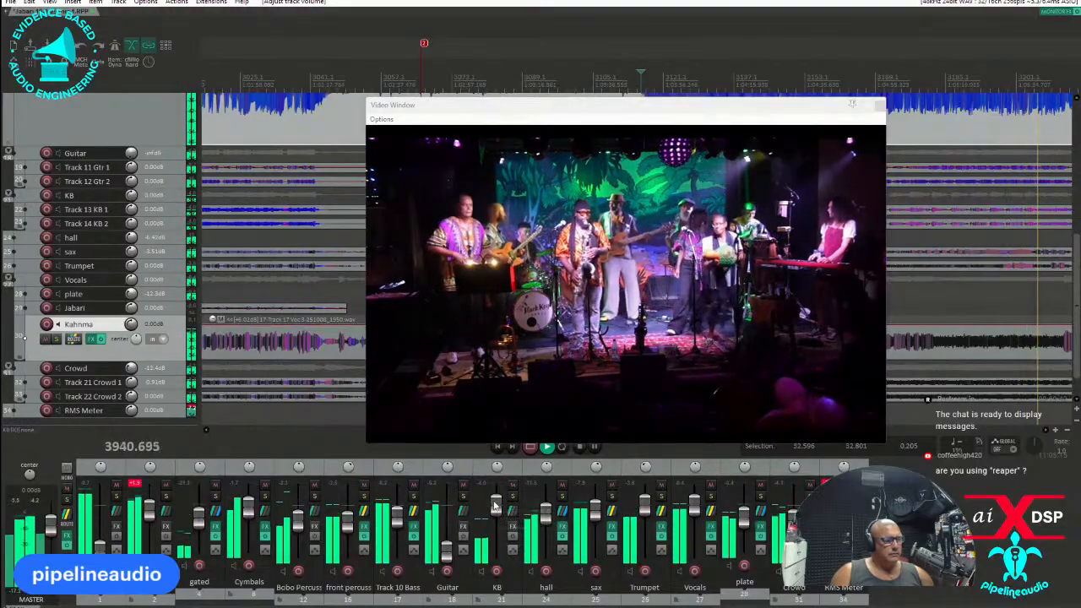
Add the VST3 Intuition Compressor to the KB folder track and set its threshold to -27.7 dB.
{"action": "left_click", "coordinate": [513, 526]}
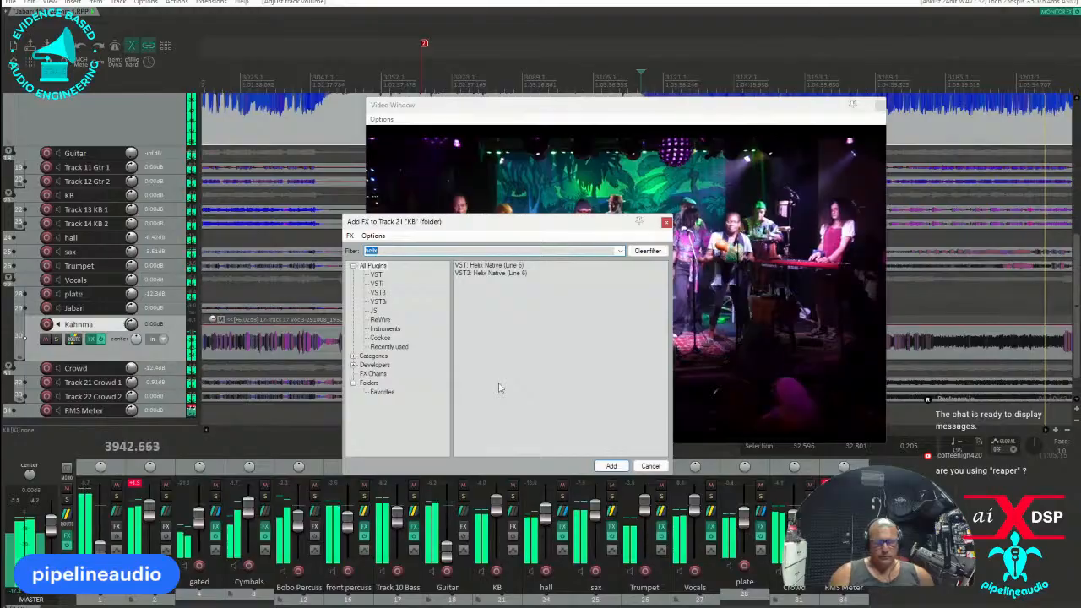
{"action": "type", "text": "intui"}
{"action": "double_click", "coordinate": [479, 272]}
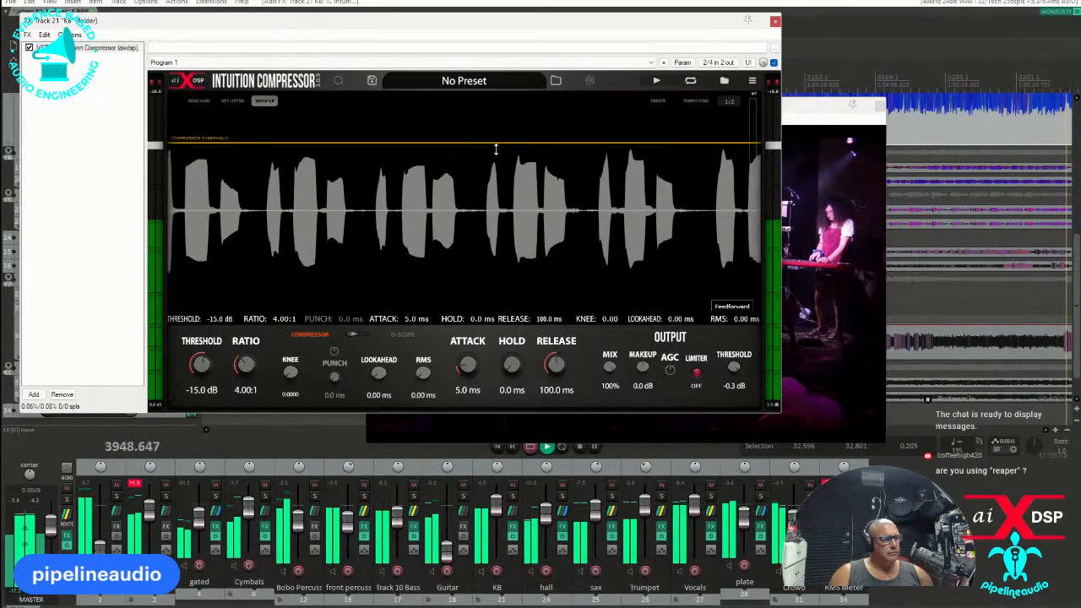
{"action": "left_click_drag", "start_coordinate": [496, 146], "coordinate": [497, 176]}
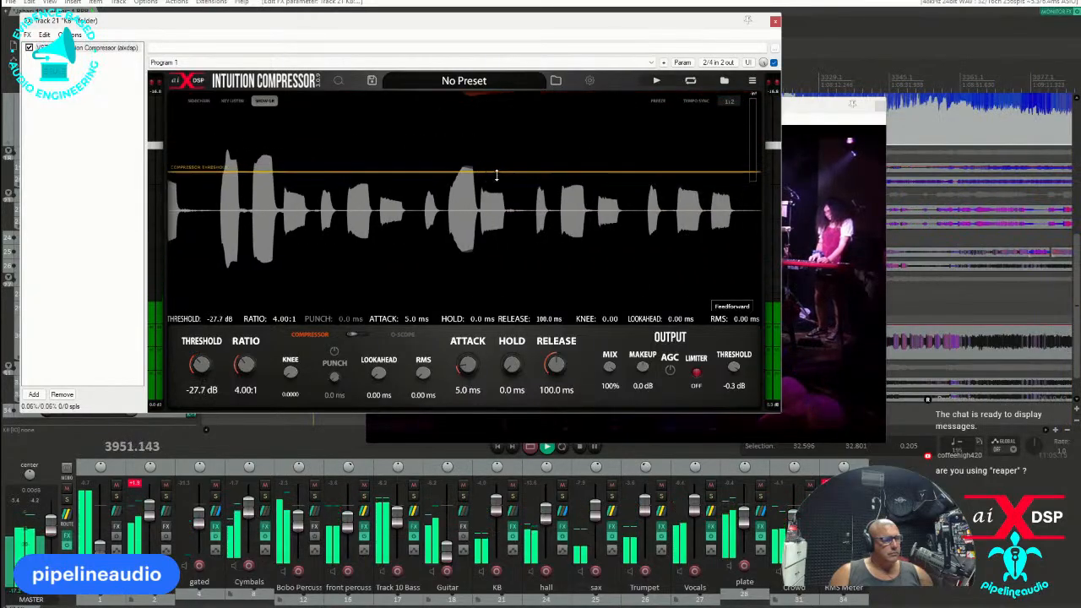
{"action": "left_click", "coordinate": [772, 21]}
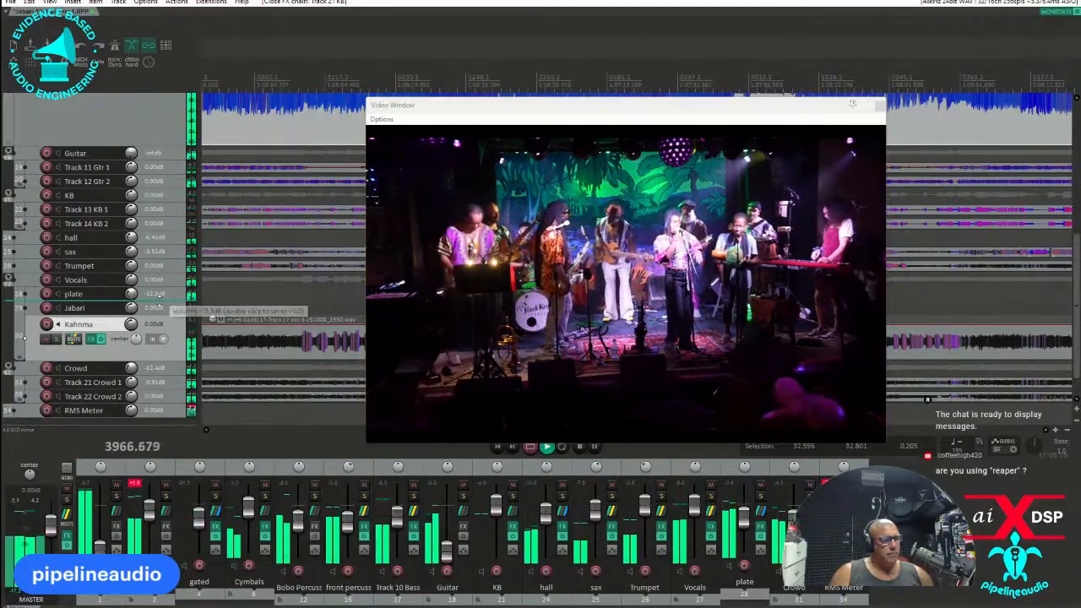
Enlarge the plate track, clear the video window from the arrangement and play from the short vocal item on track 29.
{"action": "left_click_drag", "start_coordinate": [161, 301], "coordinate": [162, 345]}
{"action": "left_click_drag", "start_coordinate": [596, 108], "coordinate": [0, 160]}
{"action": "scroll", "coordinate": [387, 298], "scroll_direction": "down", "scroll_amount": 3}
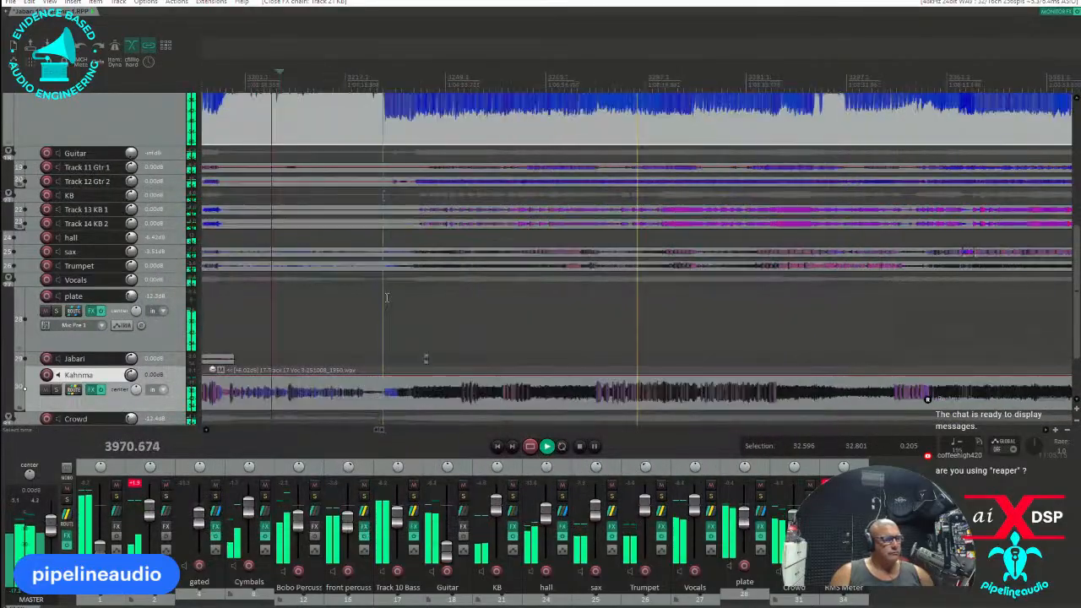
{"action": "scroll", "coordinate": [406, 301], "scroll_direction": "down", "scroll_amount": 2}
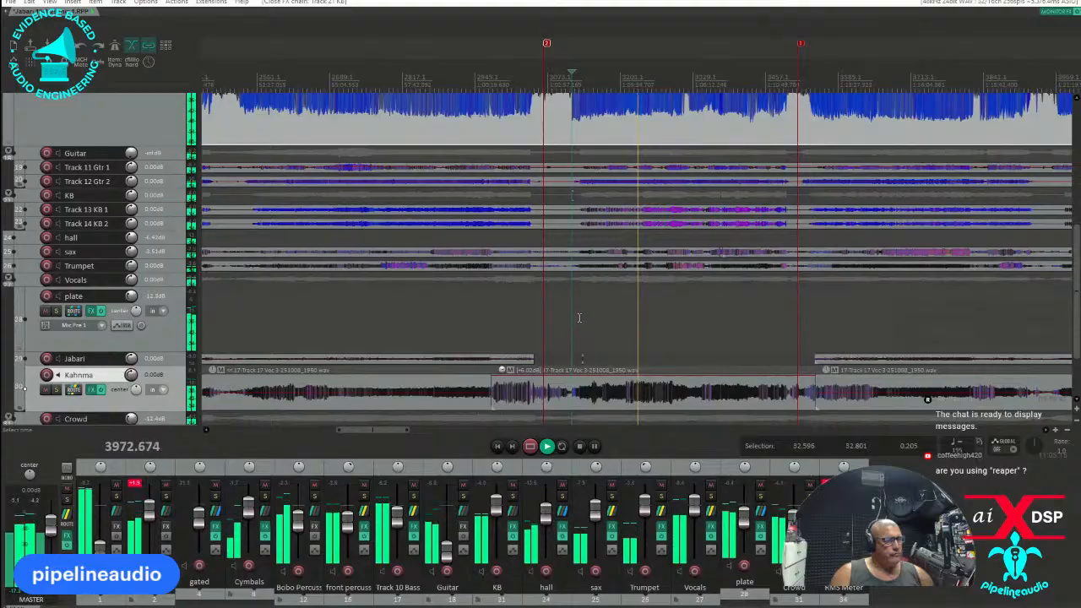
{"action": "left_click", "coordinate": [582, 317]}
{"action": "scroll", "coordinate": [639, 308], "scroll_direction": "up", "scroll_amount": 5}
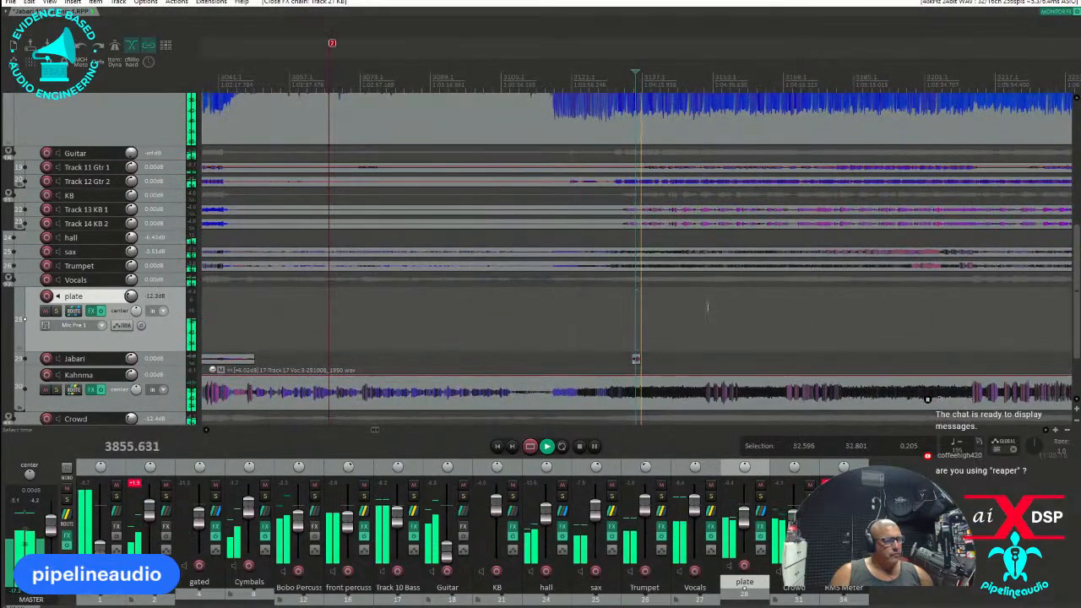
Mute the plate track with its pre-FX volume envelope over the time selection from 3740.253 to 3870.045.
{"action": "left_click_drag", "start_coordinate": [691, 302], "coordinate": [573, 306]}
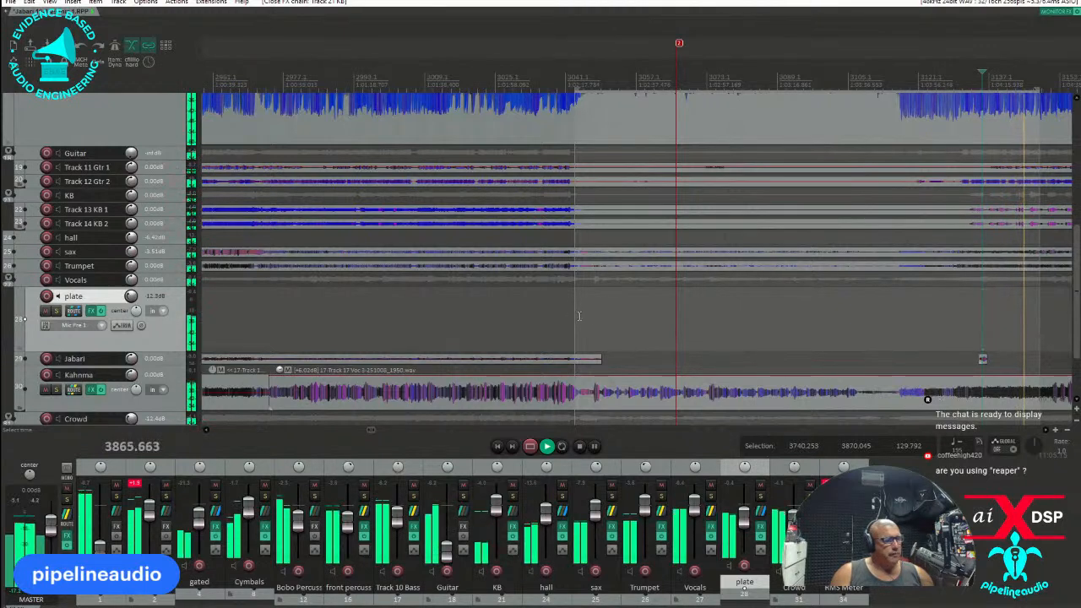
{"action": "left_click", "coordinate": [573, 318]}
{"action": "key", "text": "m"}
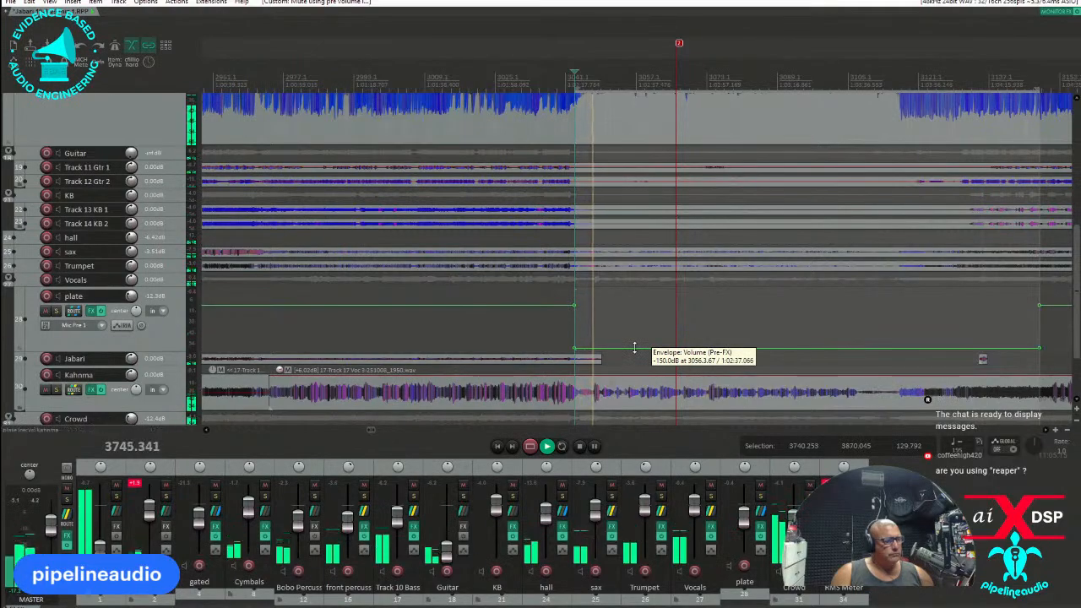
Play from just before the end of the muted plate section and lower the plate volume to -15.0 dB.
{"action": "scroll", "coordinate": [643, 338], "scroll_direction": "down", "scroll_amount": 4}
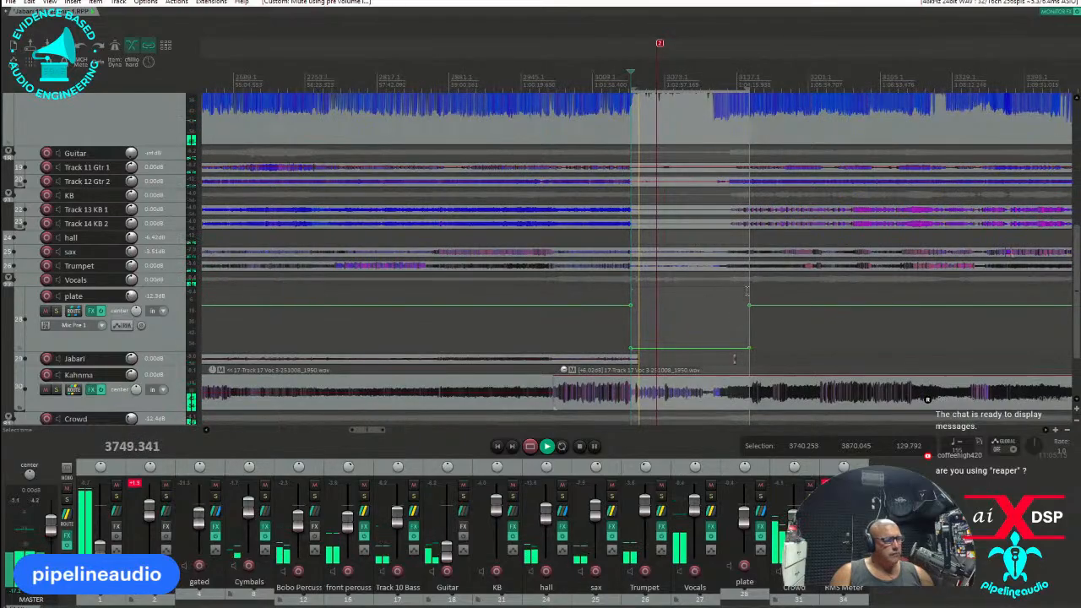
{"action": "left_click", "coordinate": [744, 291]}
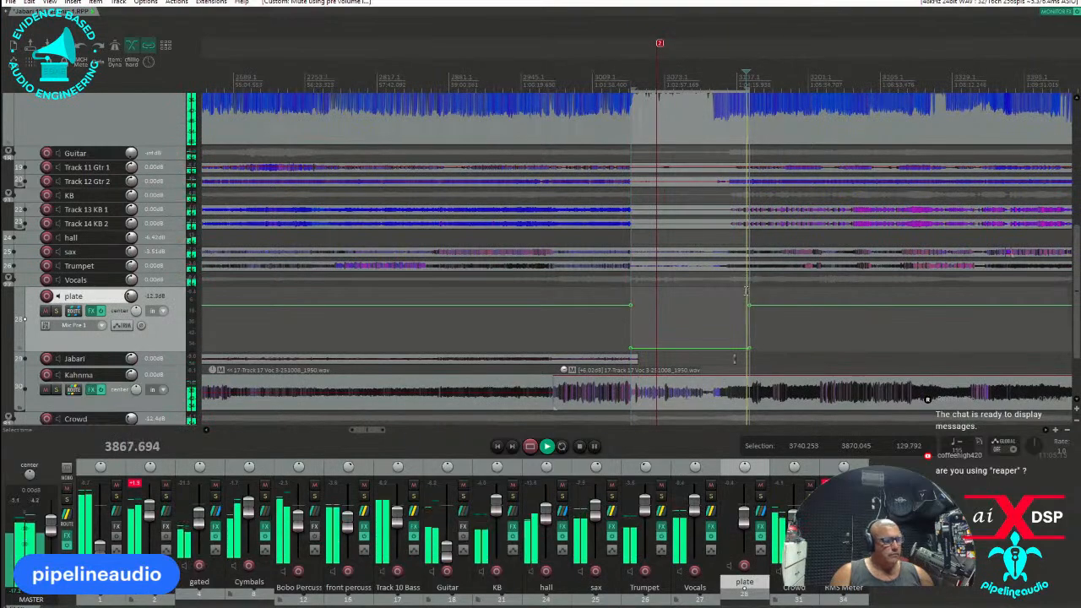
{"action": "scroll", "coordinate": [744, 290], "scroll_direction": "up", "scroll_amount": 3}
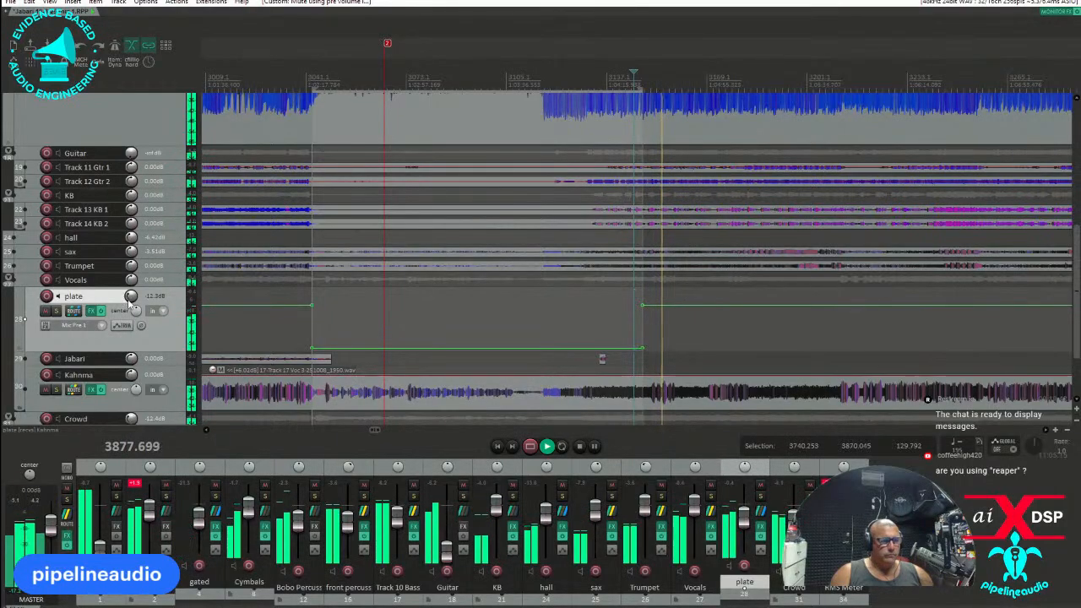
{"action": "left_click_drag", "start_coordinate": [131, 296], "coordinate": [131, 297]}
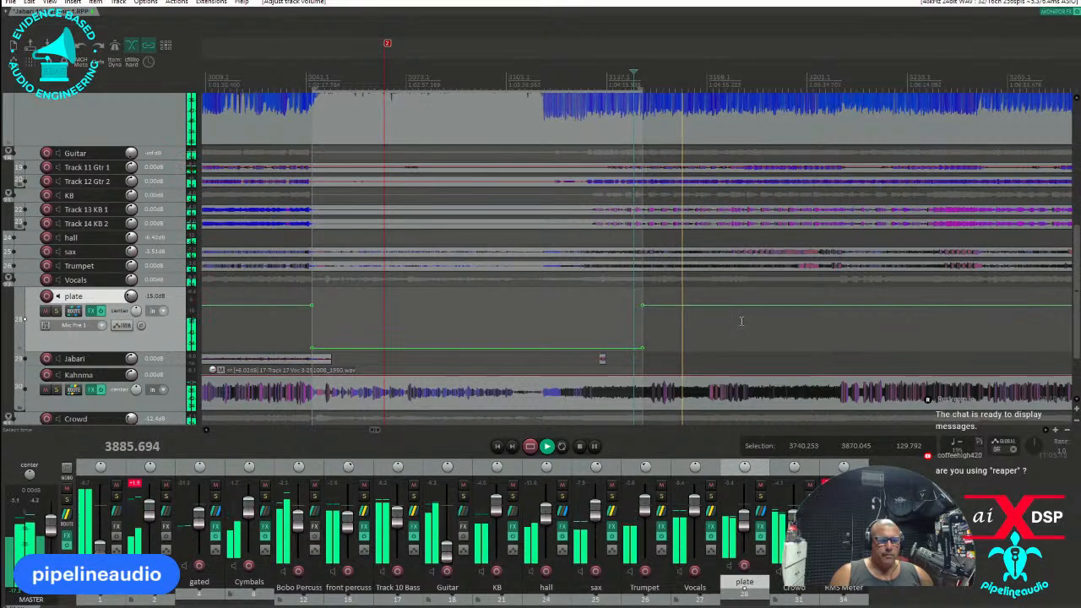
Add the VST3 Intuition Compressor to the track 12 percussion folder, keeping its default settings.
{"action": "left_click", "coordinate": [316, 530]}
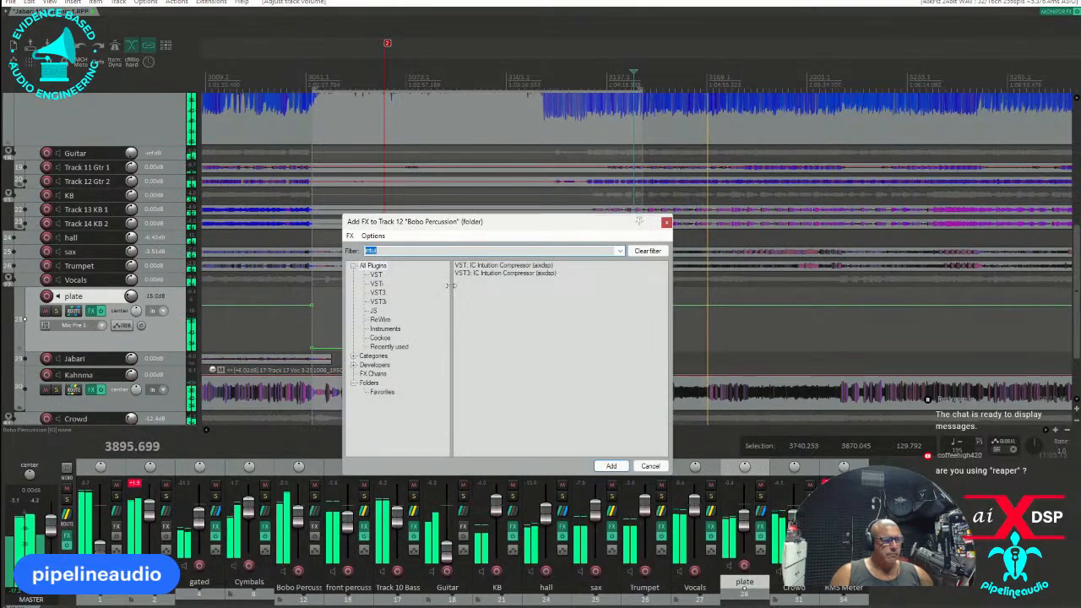
{"action": "double_click", "coordinate": [488, 274]}
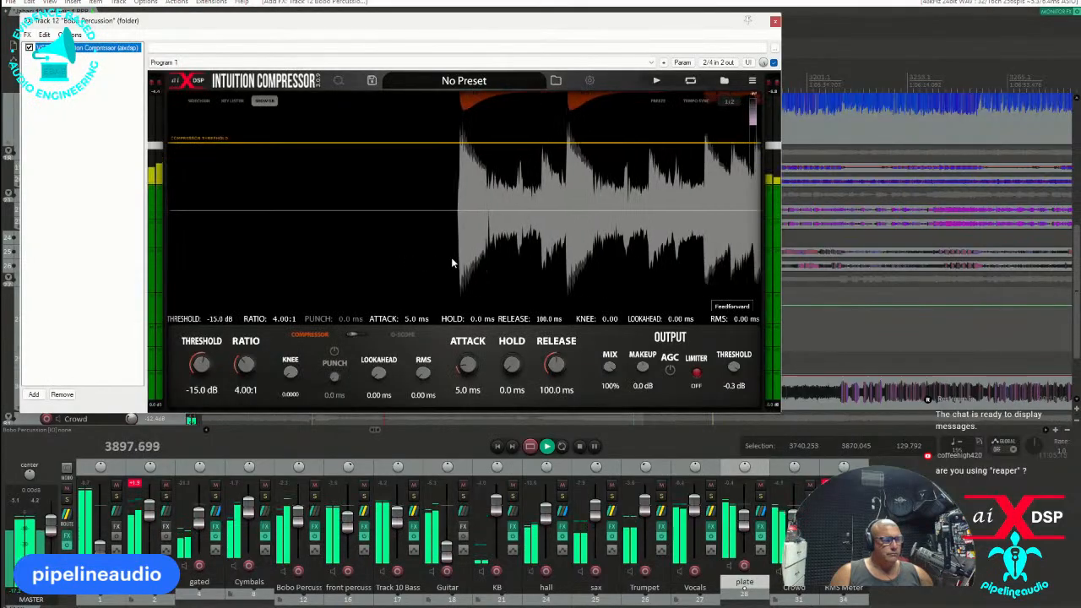
{"action": "left_click", "coordinate": [774, 21]}
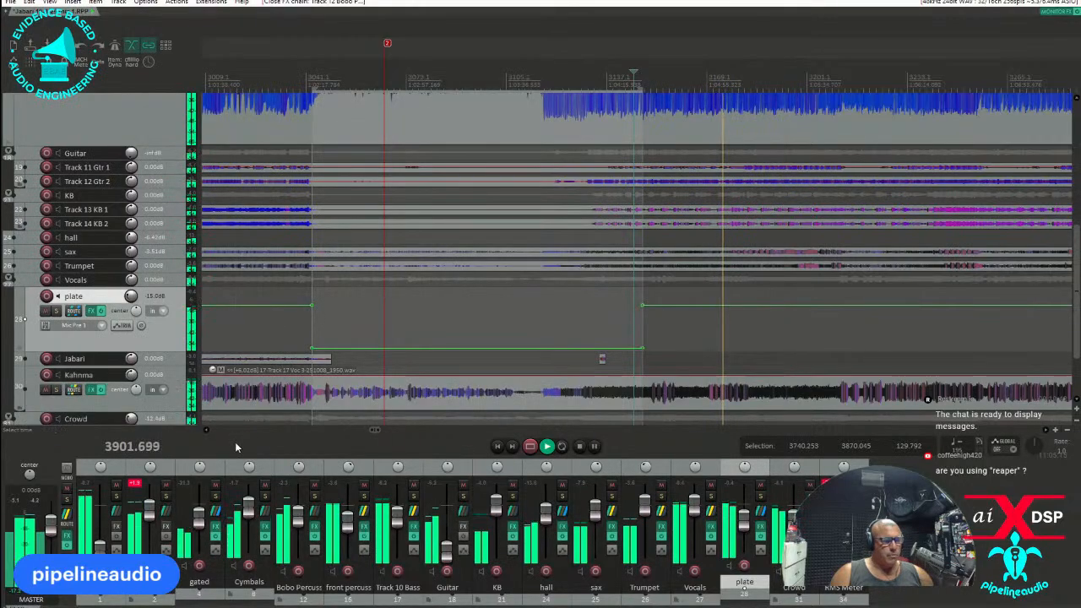
Raise the Guitar folder volume to -6.17 dB and lower Track 12 Gtr 2 to about -2.4 dB.
{"action": "left_click", "coordinate": [446, 554]}
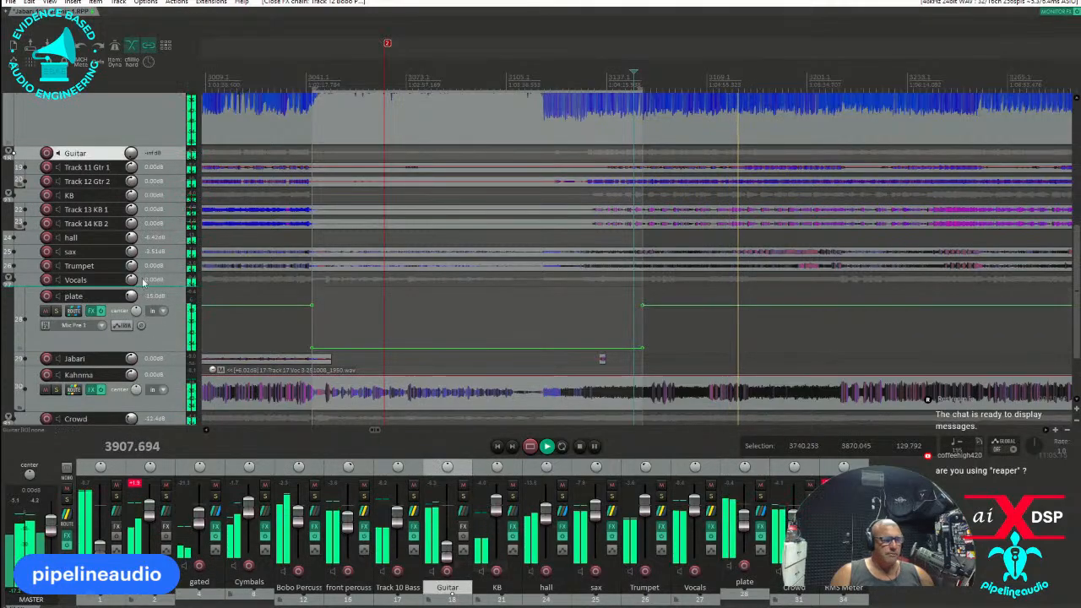
{"action": "scroll", "coordinate": [165, 187], "scroll_direction": "up", "scroll_amount": 2}
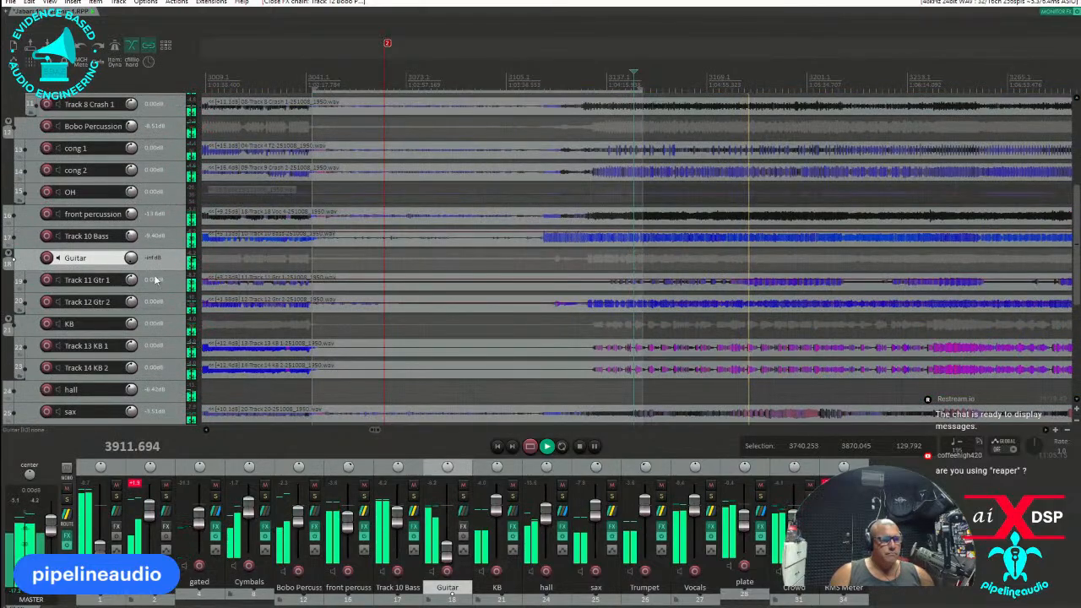
{"action": "scroll", "coordinate": [163, 278], "scroll_direction": "up", "scroll_amount": 2}
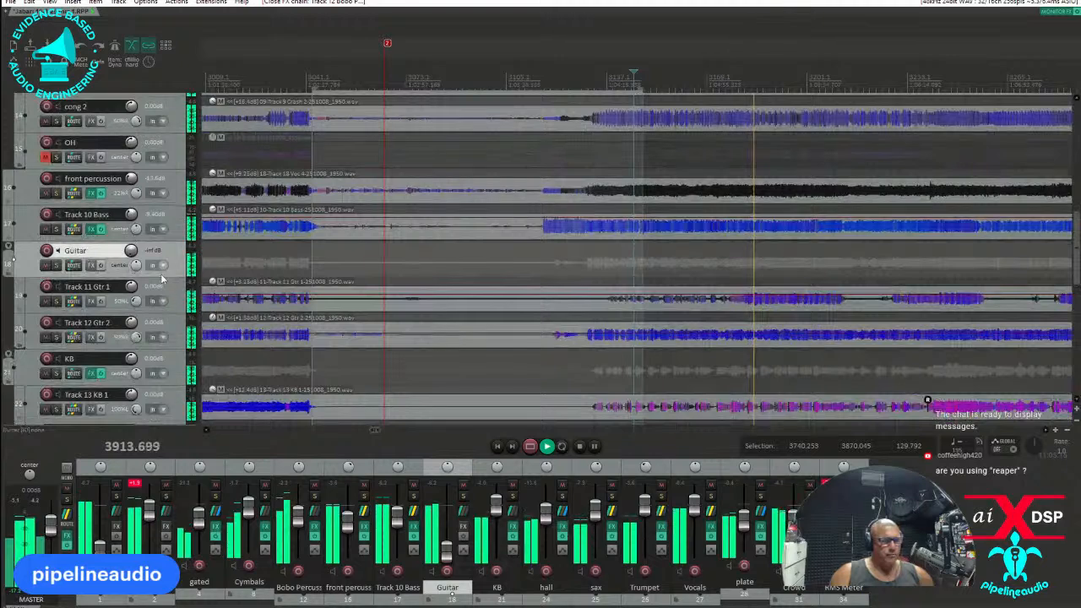
{"action": "scroll", "coordinate": [140, 286], "scroll_direction": "down", "scroll_amount": 1}
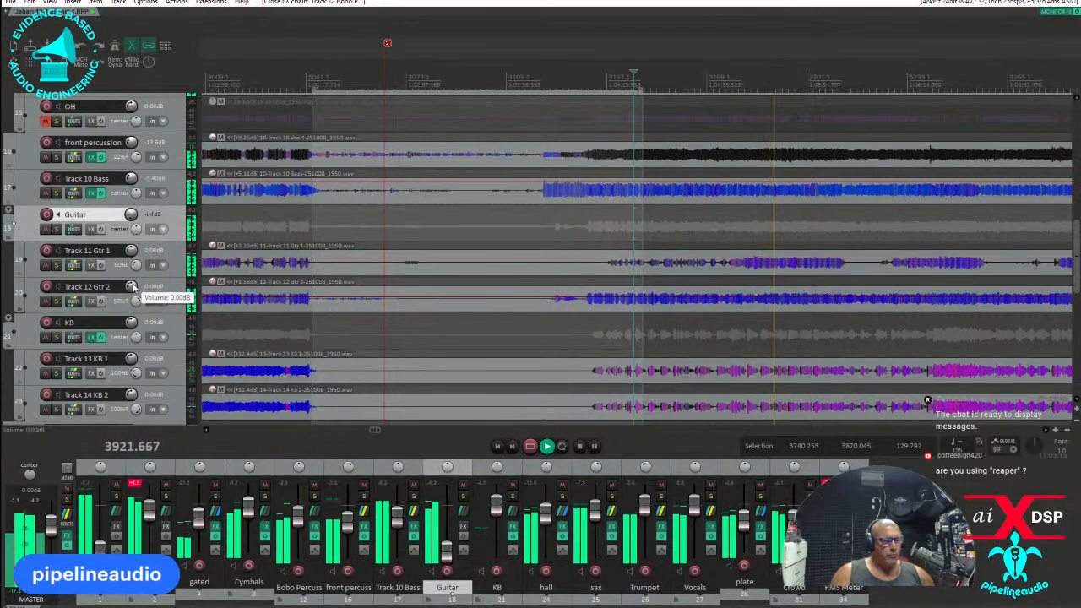
{"action": "scroll", "coordinate": [133, 289], "scroll_direction": "down", "scroll_amount": 1}
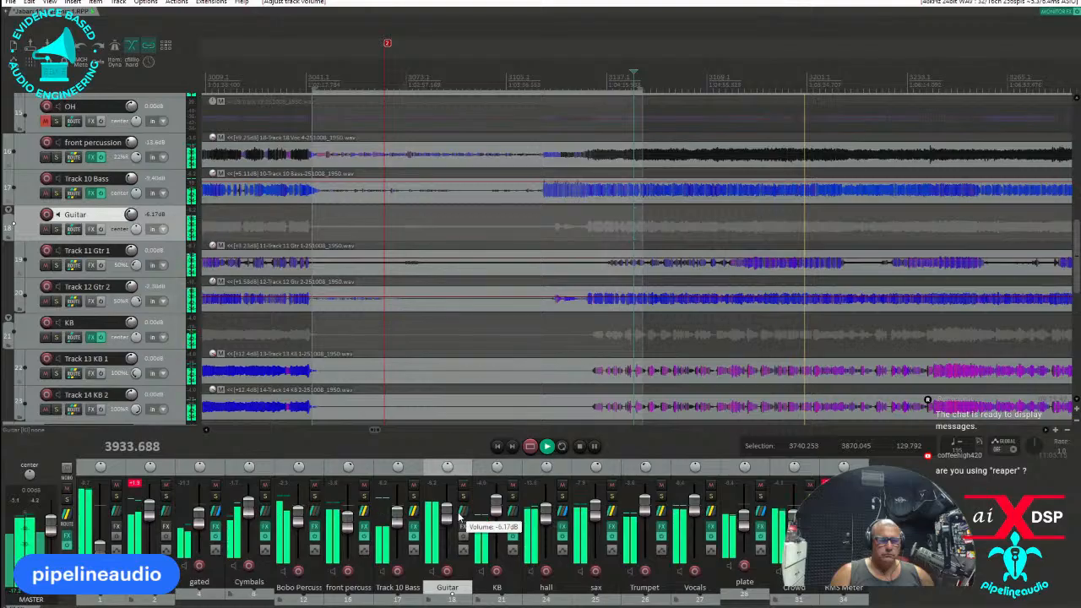
Raise the Guitar folder volume to about -4.80 dB and play from near the Gtr 2 entry.
{"action": "scroll", "coordinate": [461, 517], "scroll_direction": "up", "scroll_amount": 1}
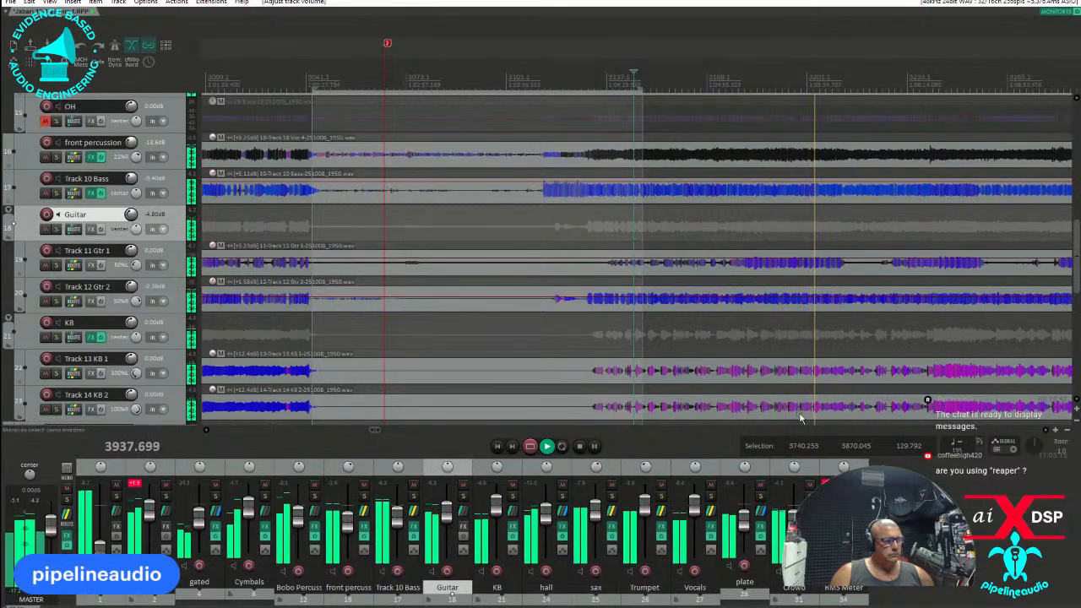
{"action": "left_click", "coordinate": [554, 322]}
{"action": "left_click", "coordinate": [581, 308]}
Cut the unused between-song portions from Track 11 Gtr 1 and Track 12 Gtr 2, using the time selection 3759.791 to 3835.769 for Gtr 2.
{"action": "scroll", "coordinate": [581, 308], "scroll_direction": "up", "scroll_amount": 2}
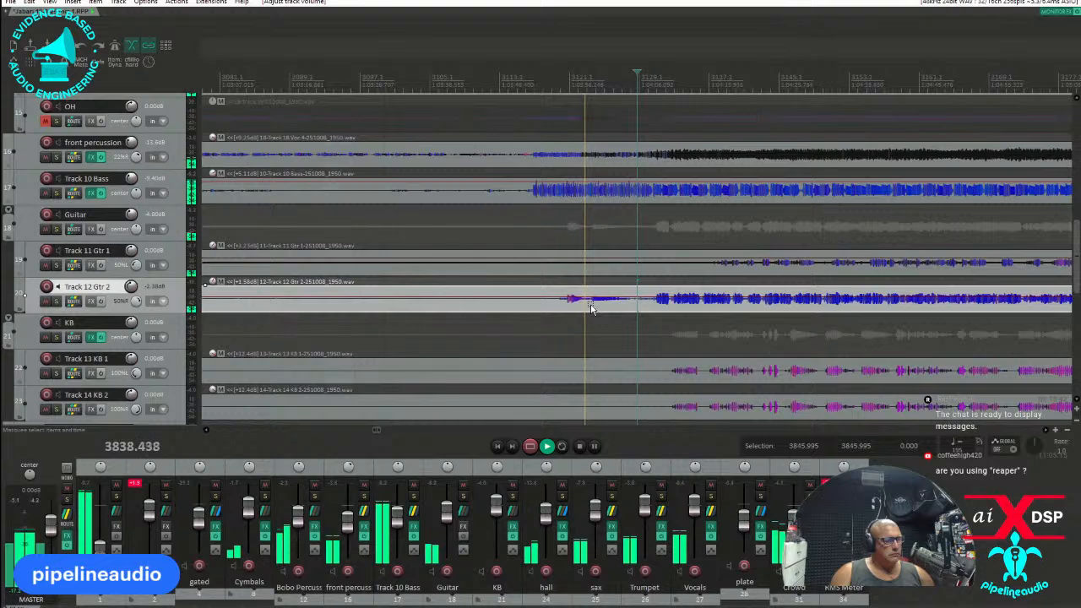
{"action": "left_click", "coordinate": [719, 270]}
{"action": "key", "text": "s"}
{"action": "left_click_drag", "start_coordinate": [715, 269], "coordinate": [262, 257]}
{"action": "left_click_drag", "start_coordinate": [247, 303], "coordinate": [782, 305]}
{"action": "key", "text": "ctrl+x"}
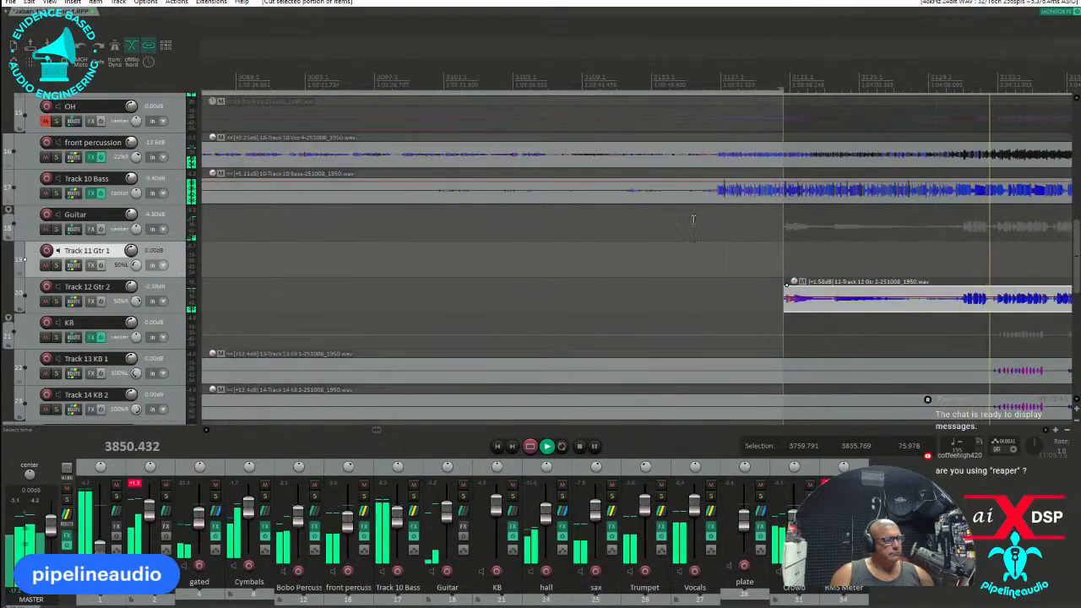
Split Track 10 Bass where the previous song ends and where the bass re-enters, and delete the near-silent piece between.
{"action": "left_click", "coordinate": [717, 197]}
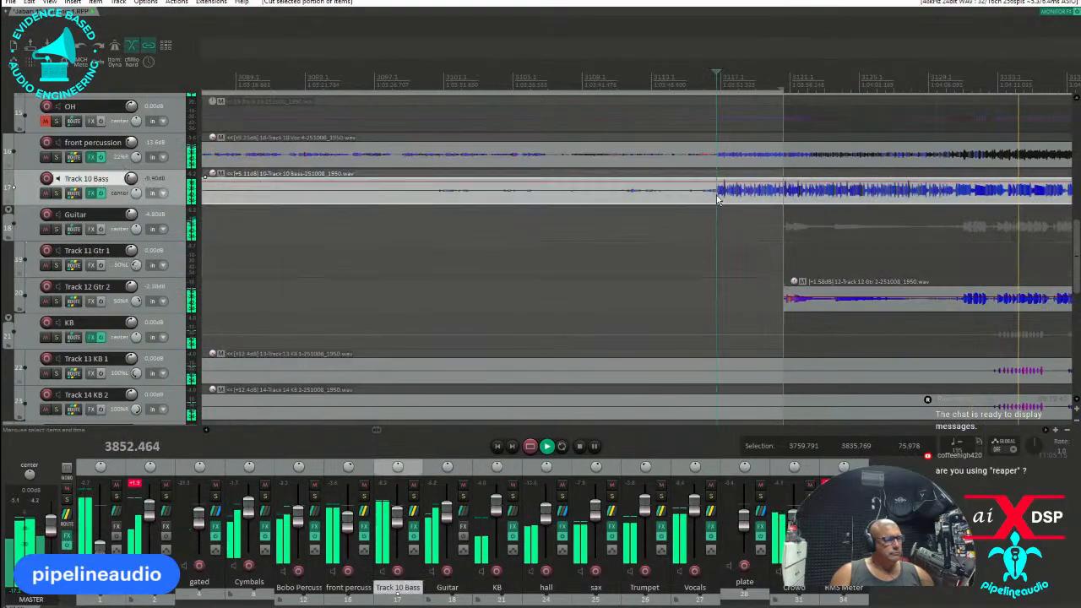
{"action": "key", "text": "s"}
{"action": "scroll", "coordinate": [442, 193], "scroll_direction": "down", "scroll_amount": 5}
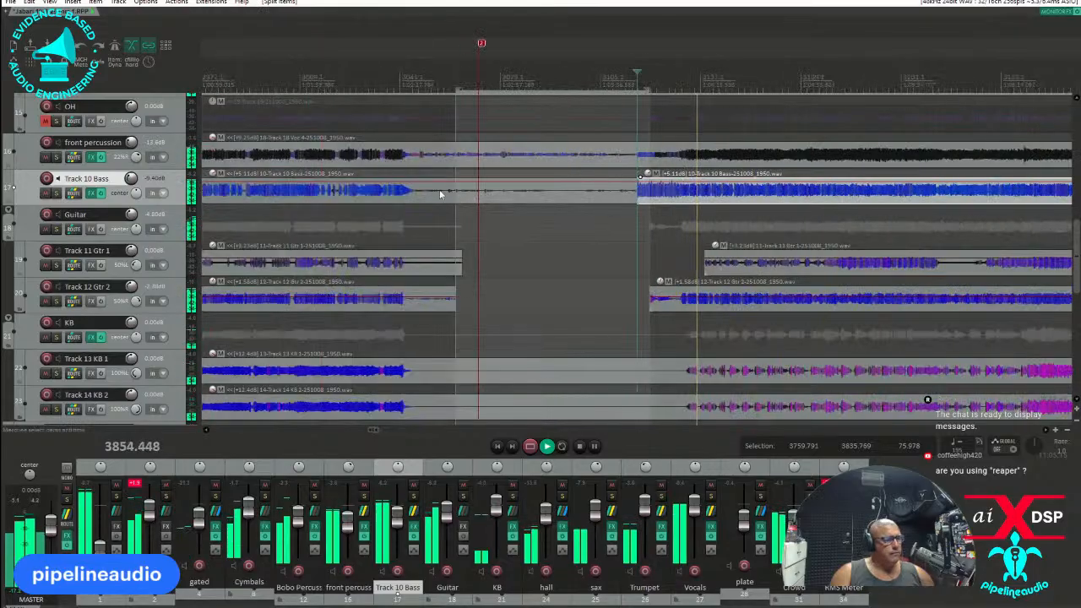
{"action": "left_click", "coordinate": [419, 191]}
{"action": "key", "text": "s"}
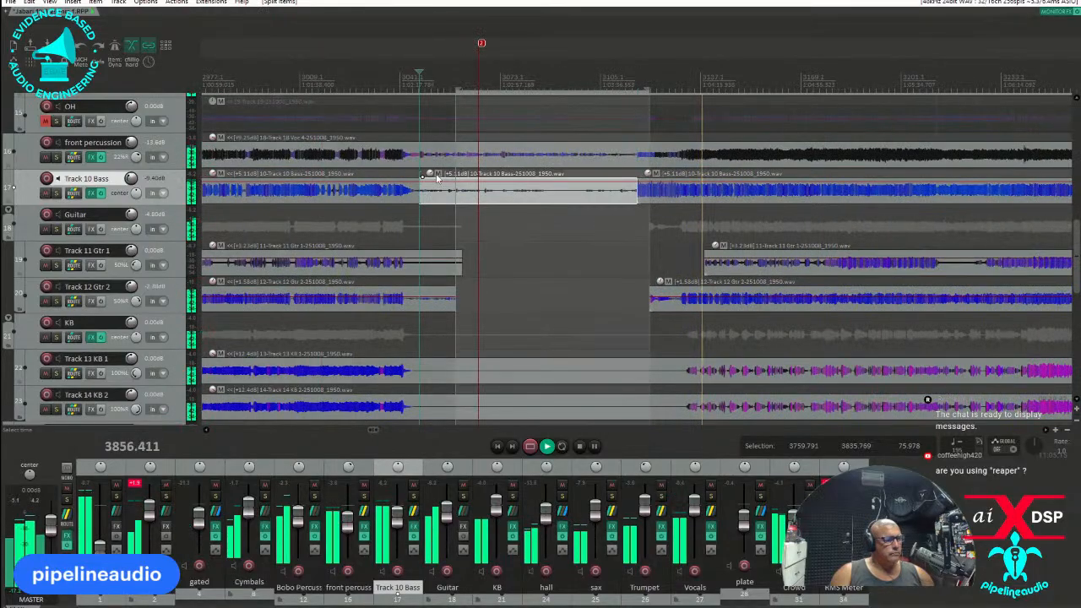
{"action": "left_click", "coordinate": [497, 193]}
{"action": "key", "text": "Delete"}
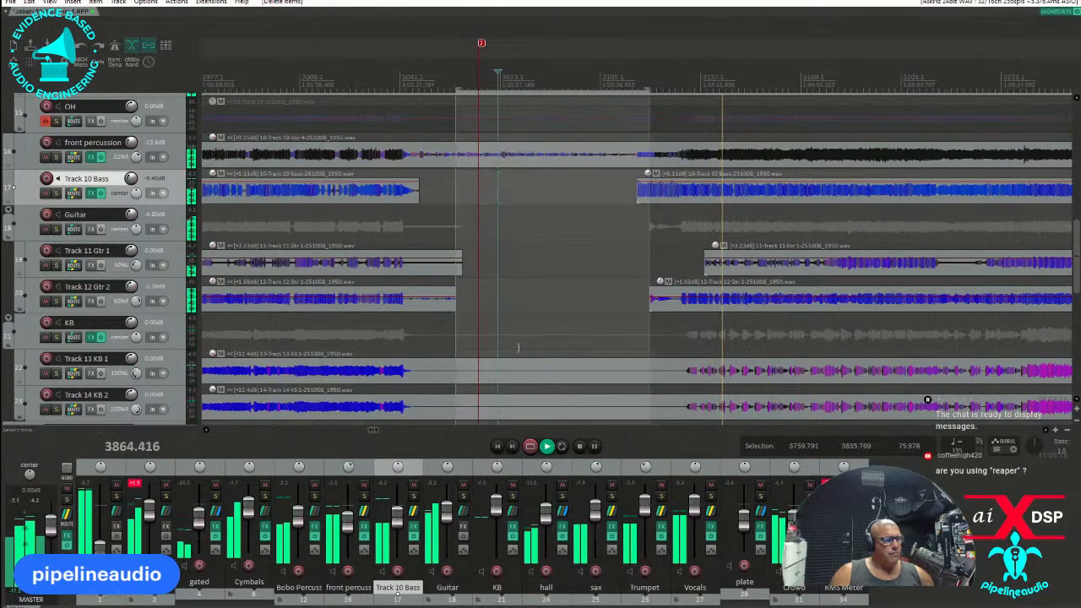
Raise the Track 10 Bass volume while playing from the bass entry, and bring the video window over the arrangement.
{"action": "left_click", "coordinate": [635, 232]}
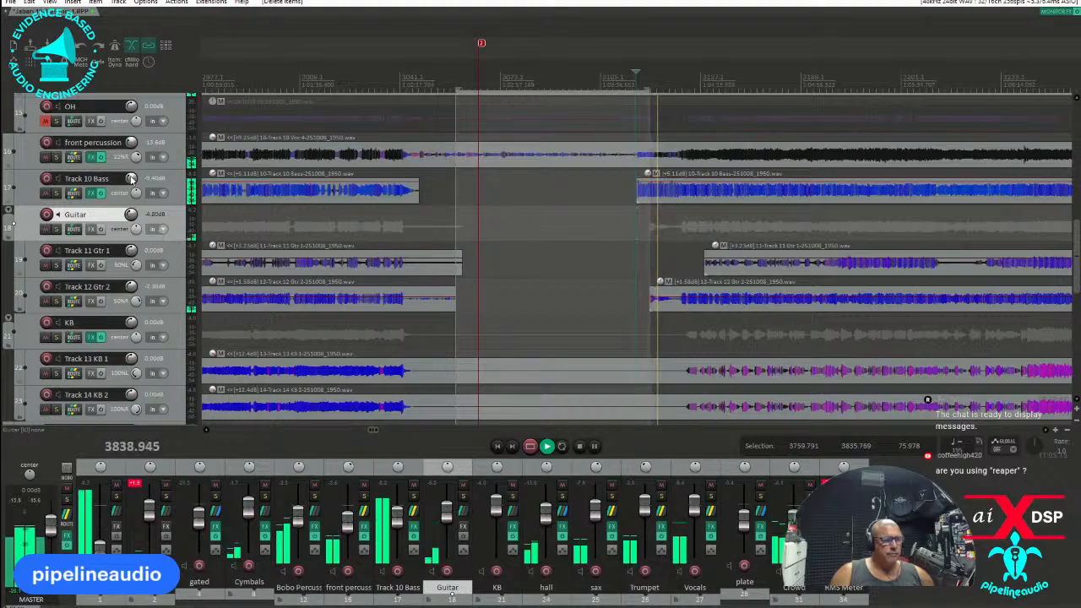
{"action": "left_click_drag", "start_coordinate": [131, 178], "coordinate": [131, 175]}
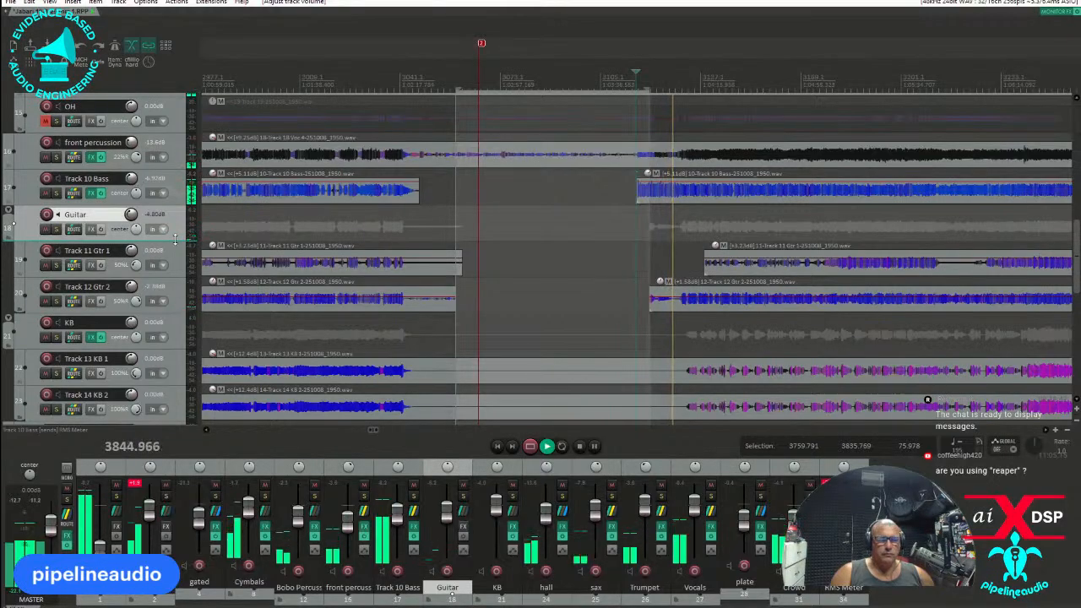
{"action": "left_click_drag", "start_coordinate": [296, 1], "coordinate": [530, 198]}
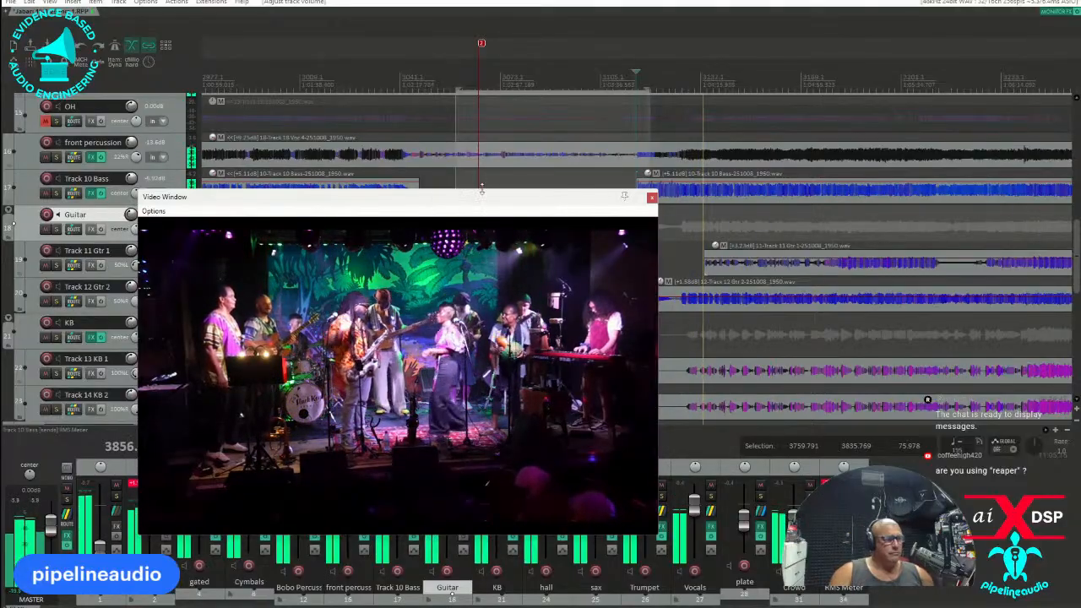
{"action": "left_click_drag", "start_coordinate": [474, 200], "coordinate": [694, 236]}
Add the VST3 Intuition Compressor to the Jabari vocal track, keeping its default settings.
{"action": "scroll", "coordinate": [118, 290], "scroll_direction": "down", "scroll_amount": 2}
{"action": "scroll", "coordinate": [118, 289], "scroll_direction": "down", "scroll_amount": 6}
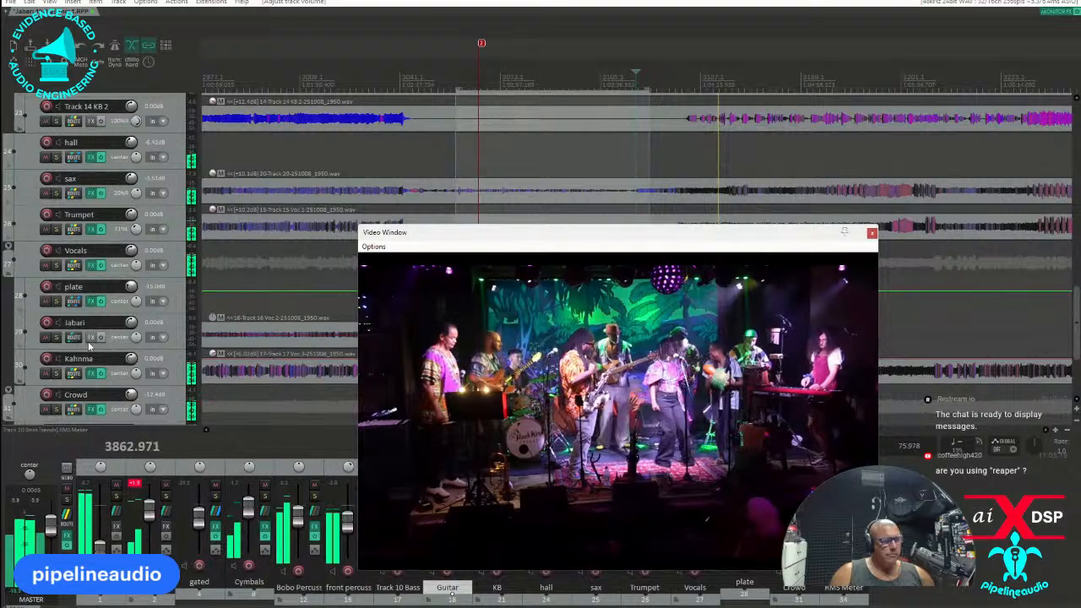
{"action": "left_click", "coordinate": [98, 336]}
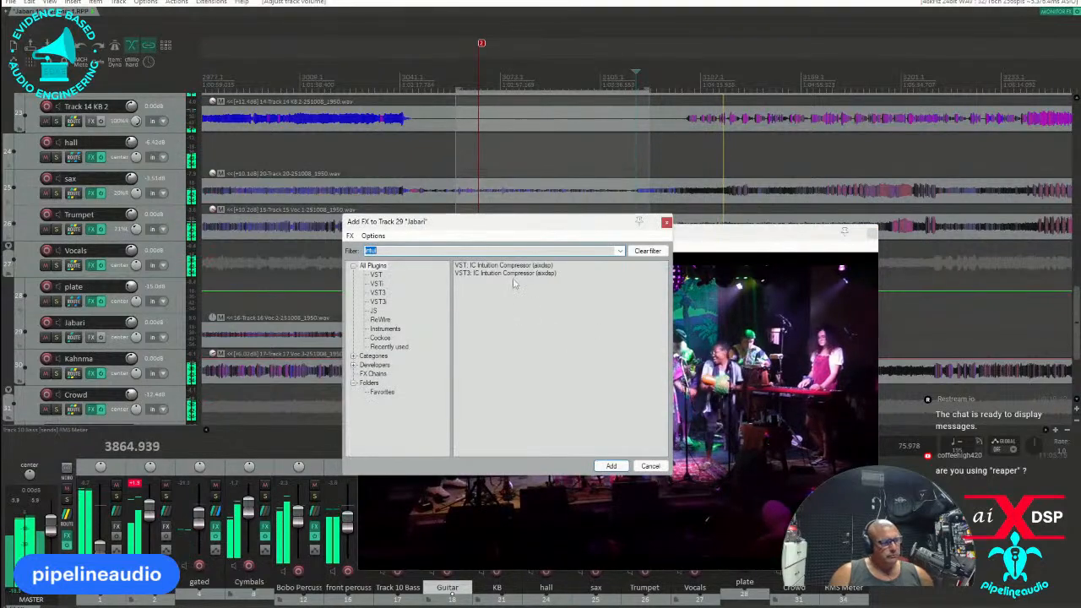
{"action": "double_click", "coordinate": [509, 275]}
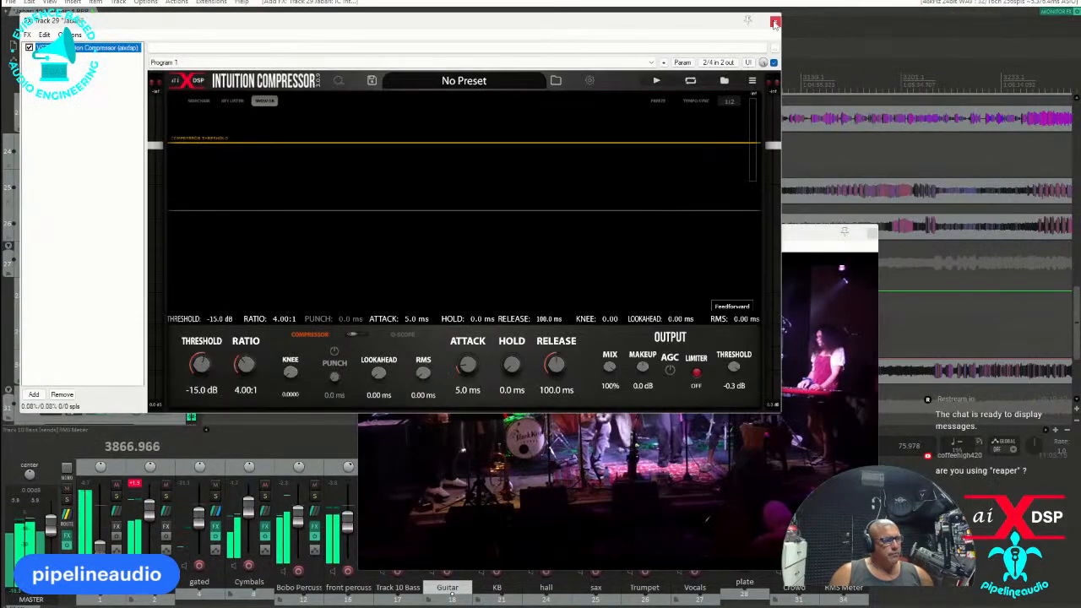
{"action": "left_click", "coordinate": [774, 23]}
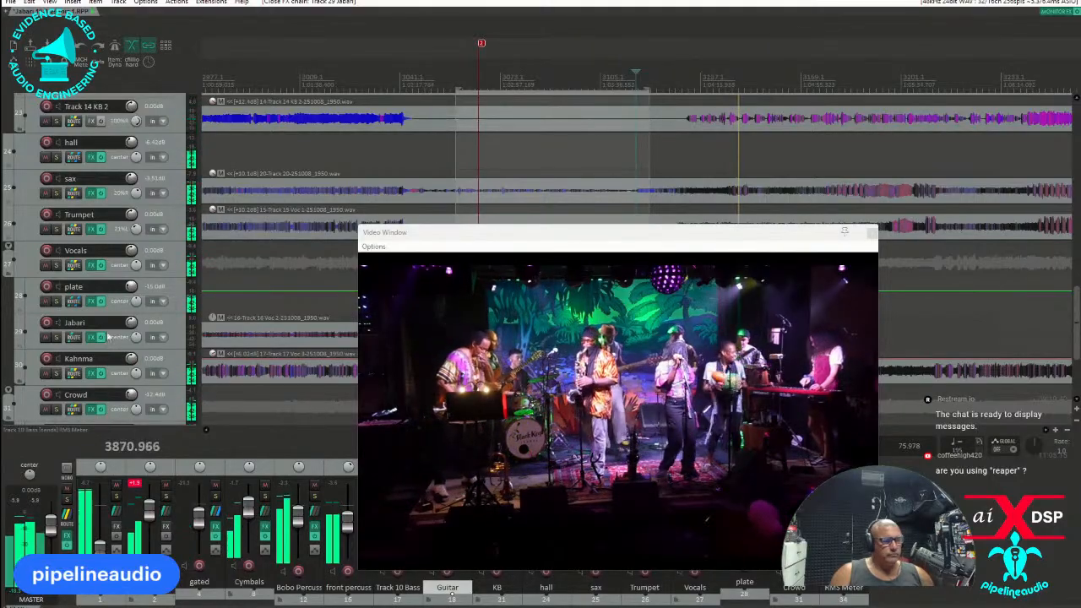
Set the second receive in the hall reverb track's routing to -12.43 dB.
{"action": "scroll", "coordinate": [118, 342], "scroll_direction": "down", "scroll_amount": 2}
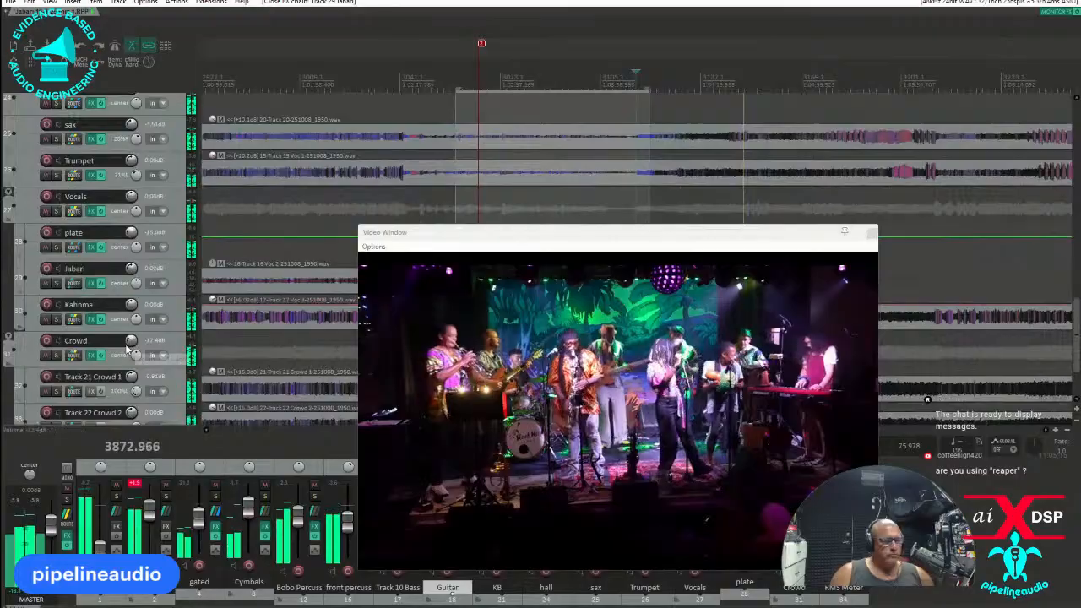
{"action": "scroll", "coordinate": [126, 346], "scroll_direction": "up", "scroll_amount": 3}
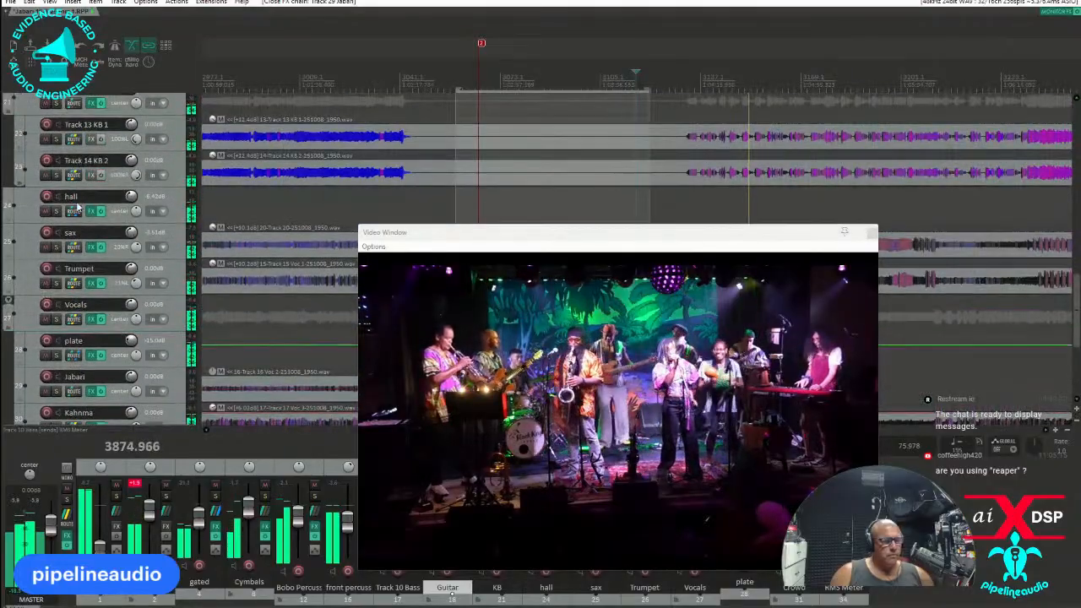
{"action": "left_click", "coordinate": [74, 210]}
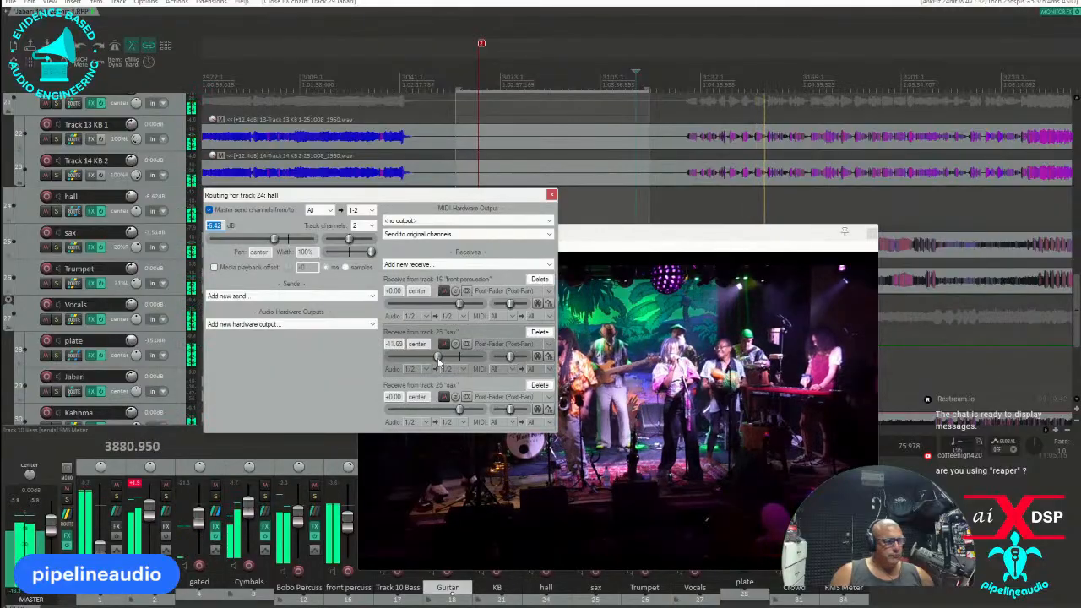
{"action": "left_click", "coordinate": [552, 195]}
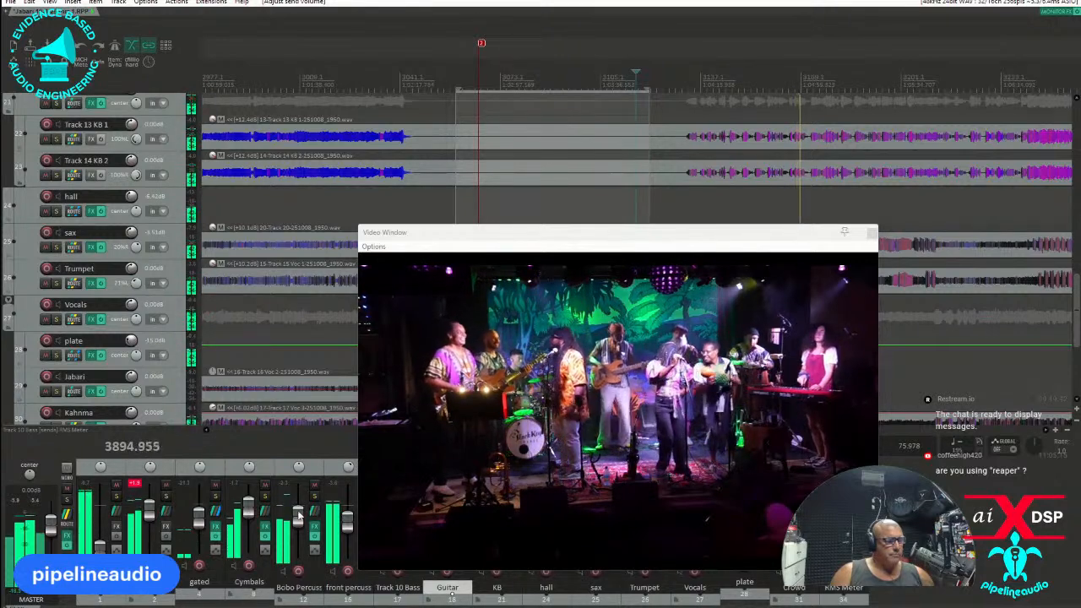
Raise the Bobo percussion folder volume slightly and check the Intuition Compressor on the master track.
{"action": "mouse_move", "coordinate": [301, 516]}
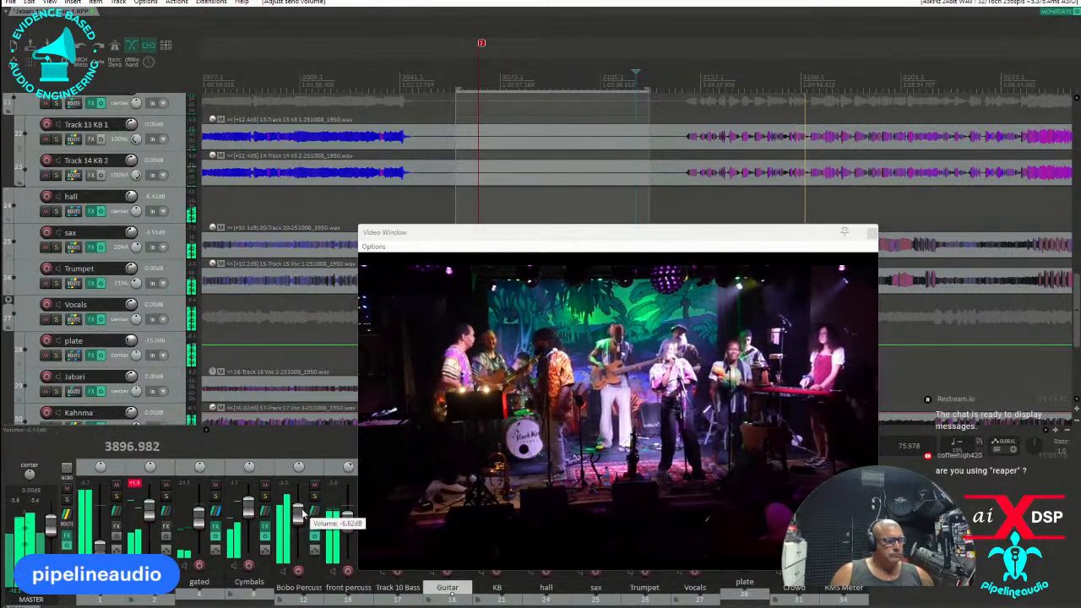
{"action": "left_click_drag", "start_coordinate": [301, 512], "coordinate": [301, 509]}
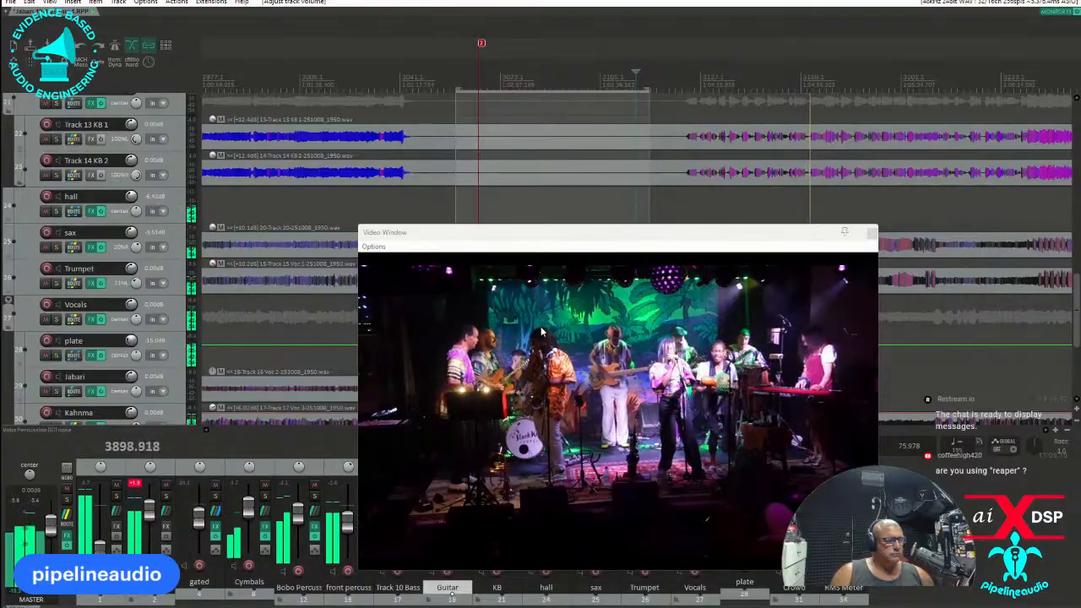
{"action": "left_click", "coordinate": [67, 537]}
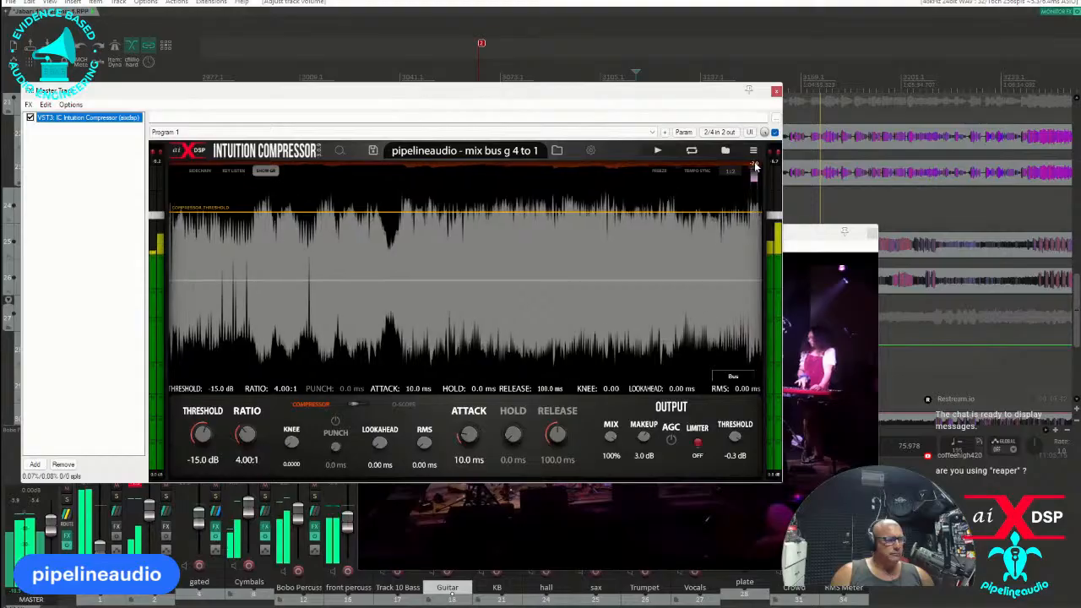
{"action": "left_click", "coordinate": [776, 90]}
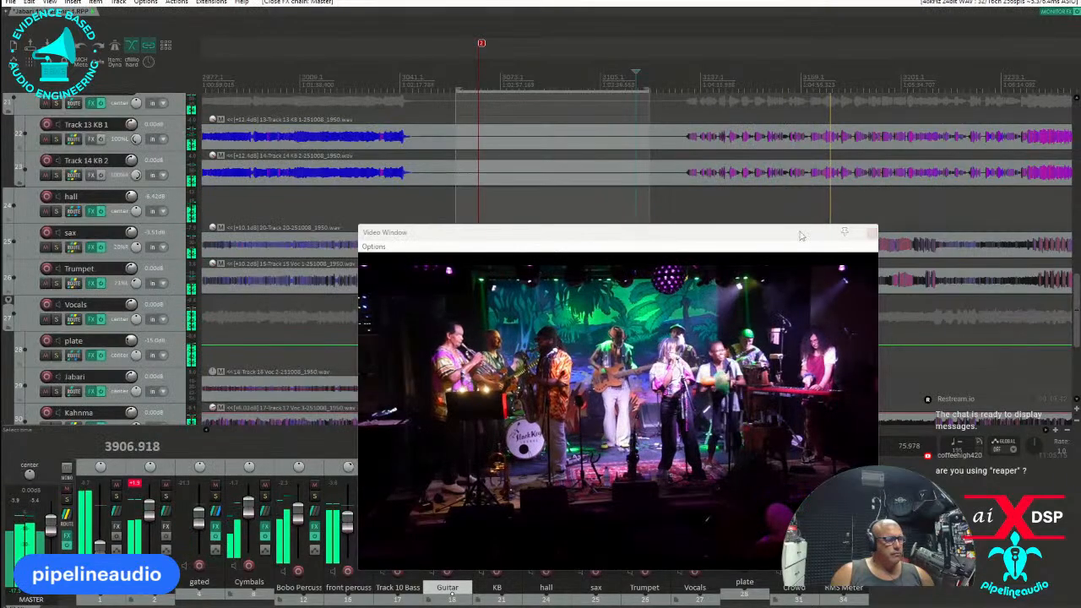
Move the video window off the arrangement so the tracks are uncovered.
{"action": "left_click_drag", "start_coordinate": [798, 235], "coordinate": [539, 161]}
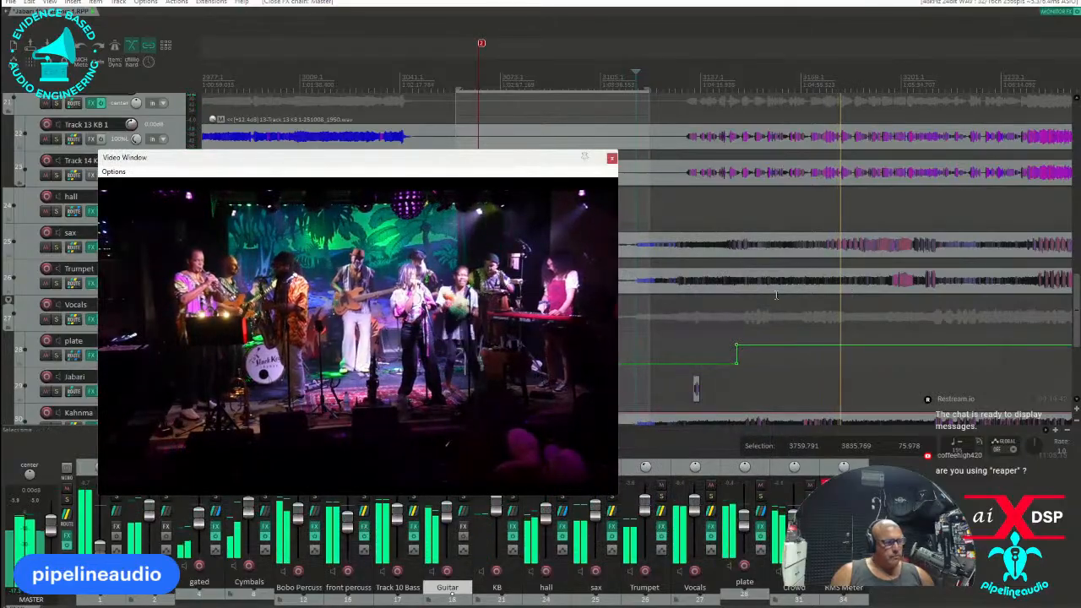
{"action": "scroll", "coordinate": [749, 284], "scroll_direction": "down", "scroll_amount": 5}
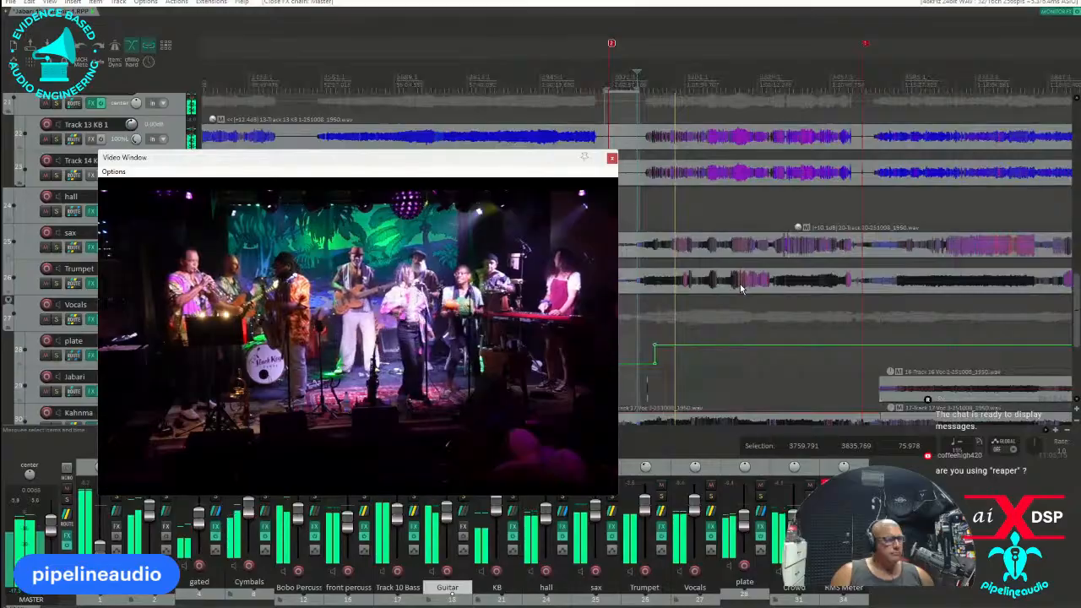
{"action": "left_click_drag", "start_coordinate": [508, 160], "coordinate": [377, 108]}
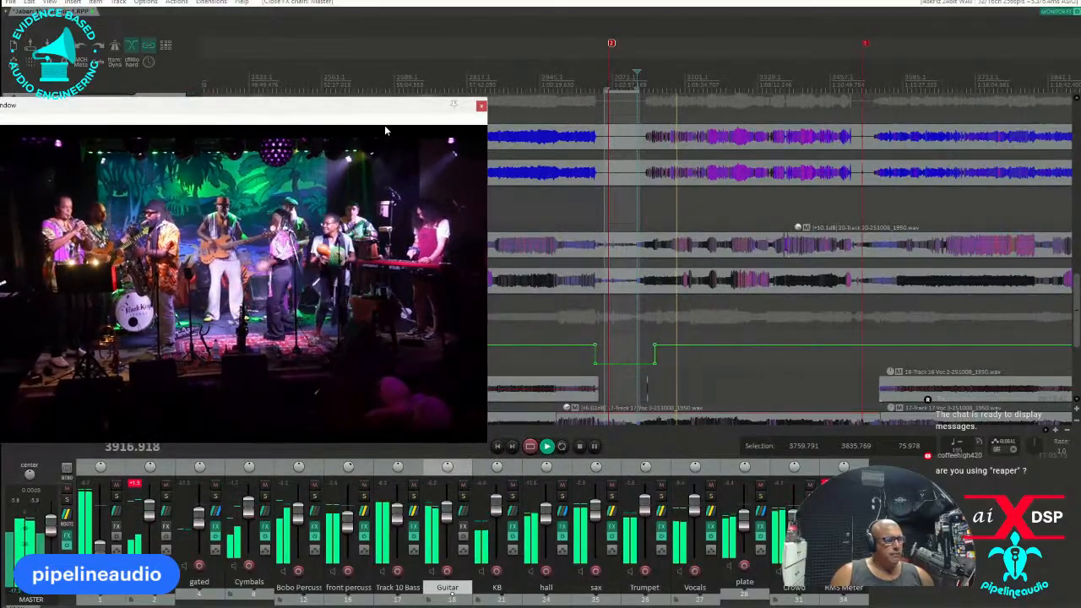
{"action": "left_click_drag", "start_coordinate": [379, 109], "coordinate": [0, 108]}
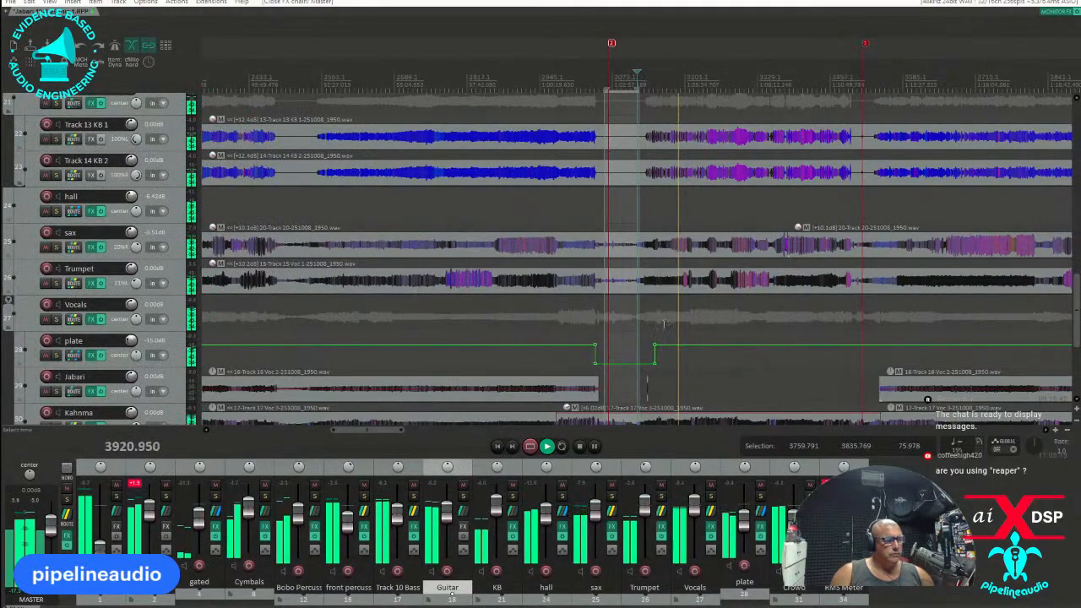
Play the muted plate section around marker 2 and examine the vocal and crowd tracks for the song's start.
{"action": "left_click", "coordinate": [614, 337]}
{"action": "scroll", "coordinate": [616, 337], "scroll_direction": "up", "scroll_amount": 5}
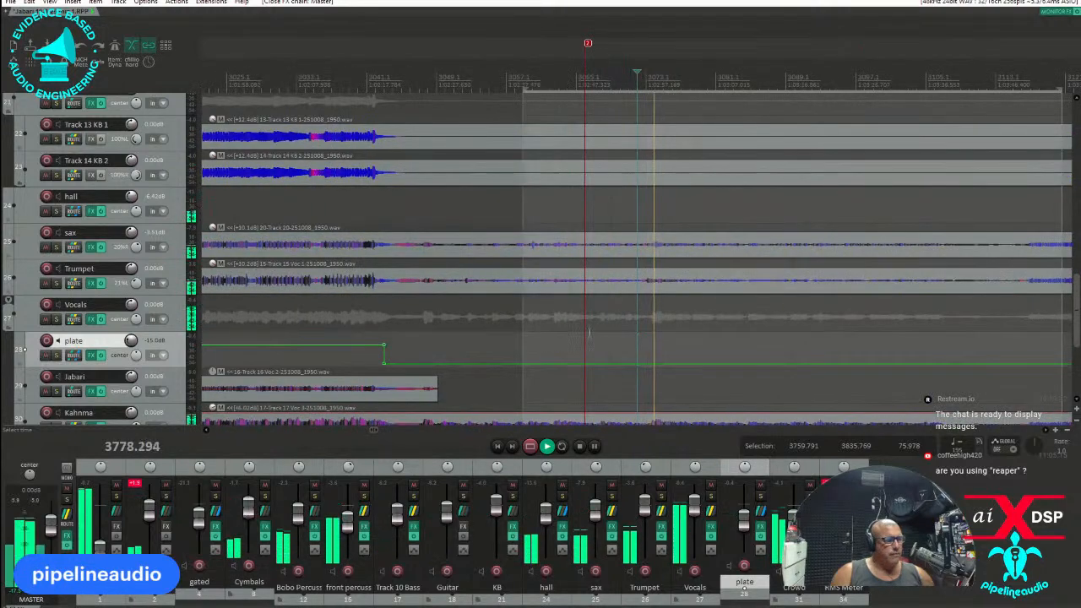
{"action": "left_click", "coordinate": [578, 336]}
{"action": "scroll", "coordinate": [579, 336], "scroll_direction": "up", "scroll_amount": 5}
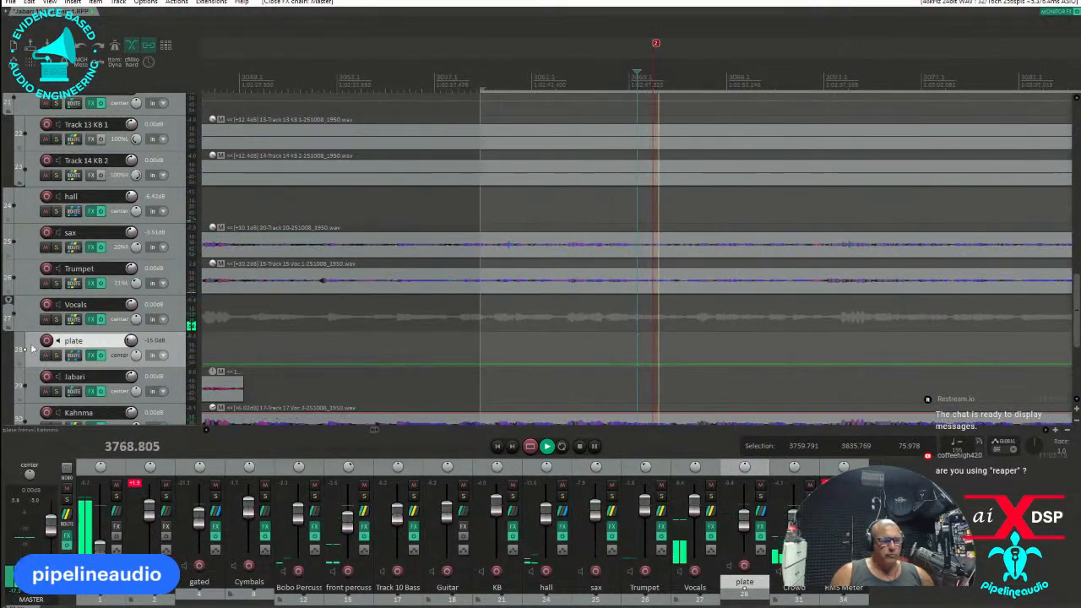
{"action": "scroll", "coordinate": [98, 344], "scroll_direction": "down", "scroll_amount": 1}
{"action": "scroll", "coordinate": [98, 344], "scroll_direction": "down", "scroll_amount": 2}
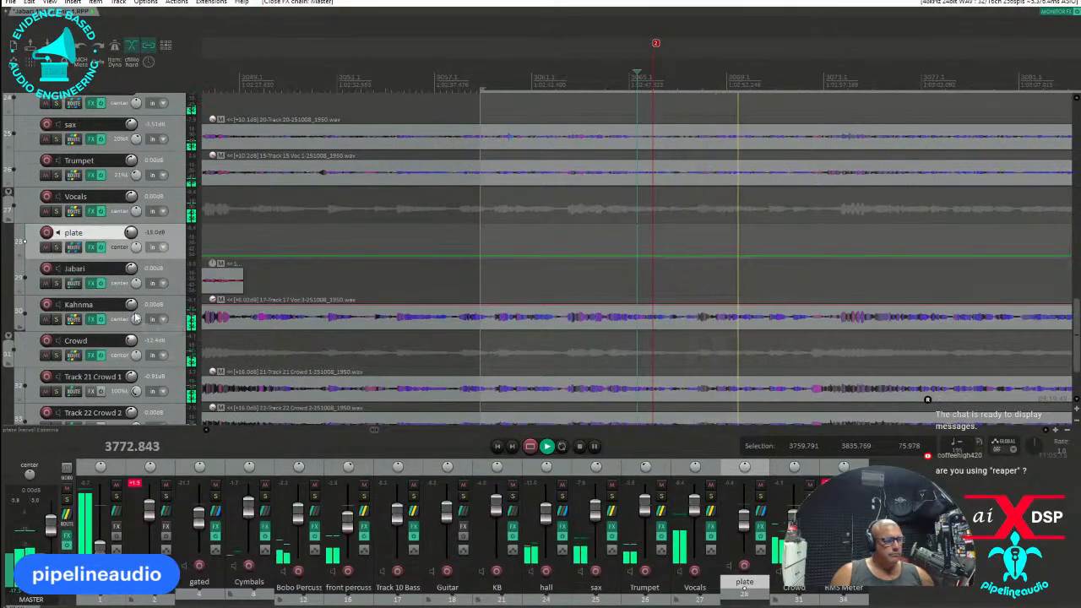
Stop playback, place the edit cursor at 3777.109 and move marker 2 to about that position.
{"action": "key", "text": "space"}
{"action": "left_click", "coordinate": [823, 289]}
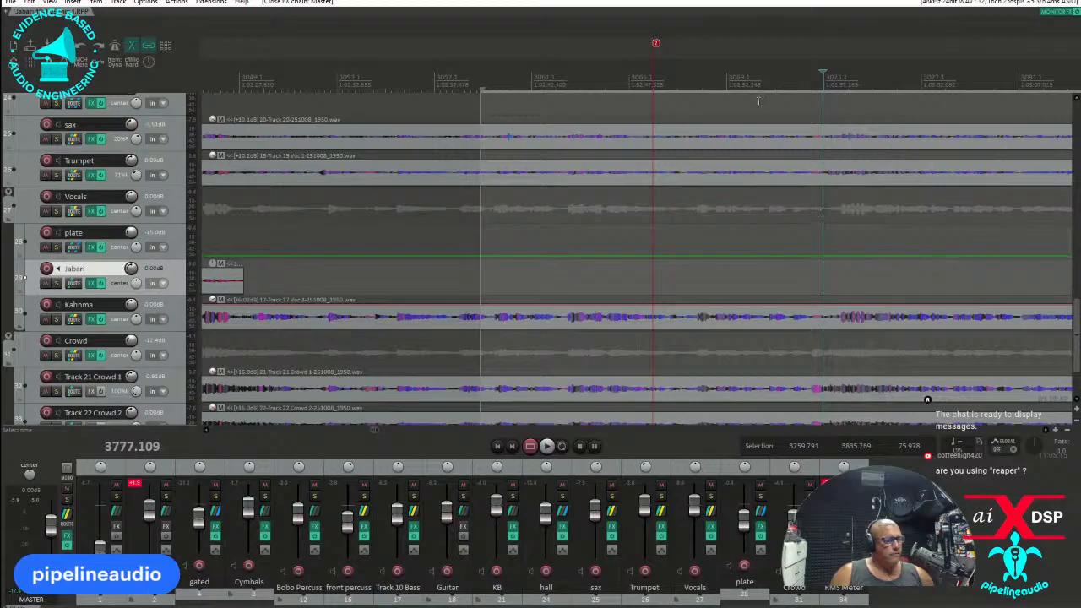
{"action": "mouse_move", "coordinate": [657, 49]}
{"action": "left_mouse_down"}
{"action": "mouse_move", "coordinate": [840, 49]}
{"action": "mouse_move", "coordinate": [818, 58]}
{"action": "left_mouse_up"}
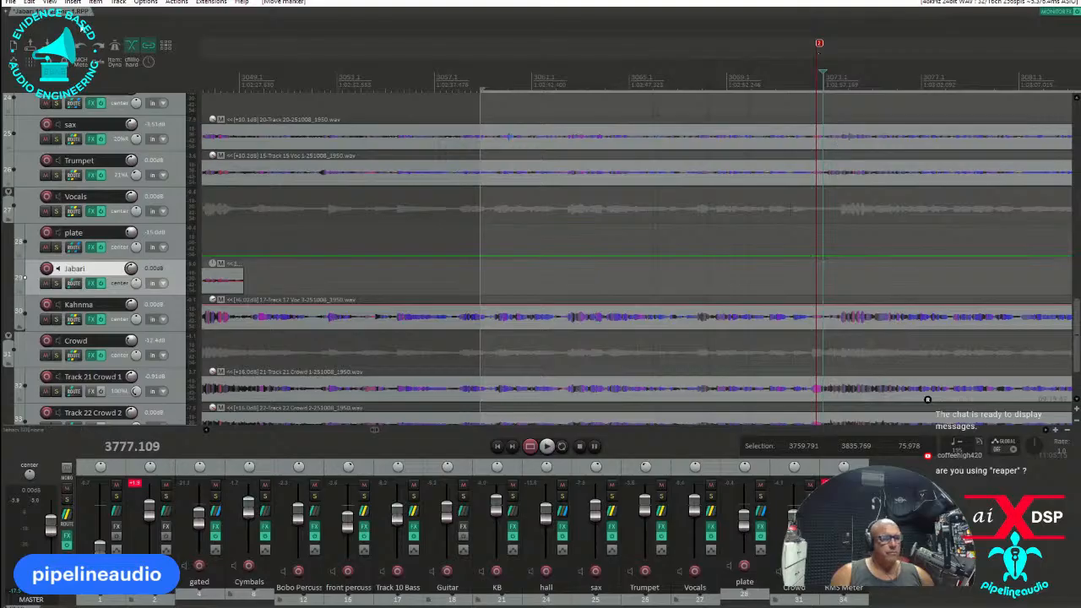
Show the master track and pin it to the top of the arrange view.
{"action": "left_click", "coordinate": [50, 3]}
{"action": "left_click", "coordinate": [78, 50]}
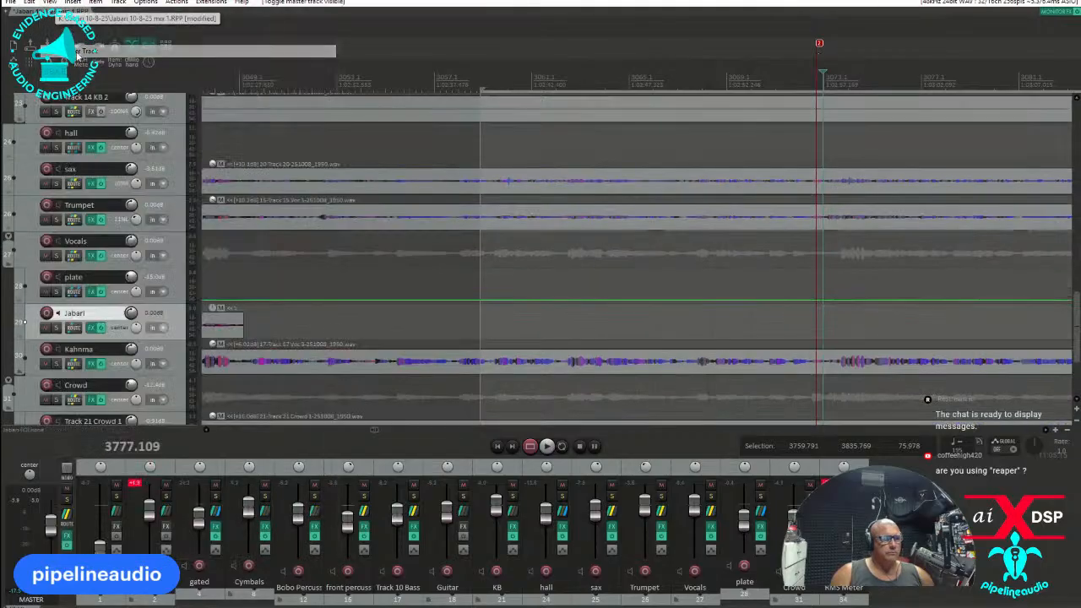
{"action": "left_click_drag", "start_coordinate": [1079, 305], "coordinate": [1079, 70]}
{"action": "left_click", "coordinate": [124, 122]}
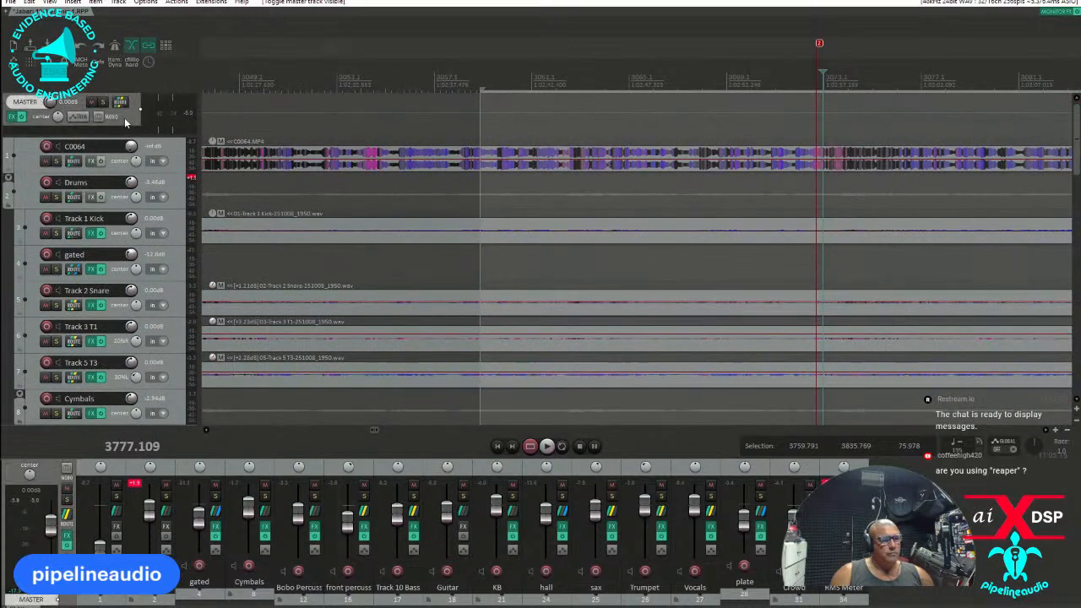
{"action": "right_click", "coordinate": [124, 123]}
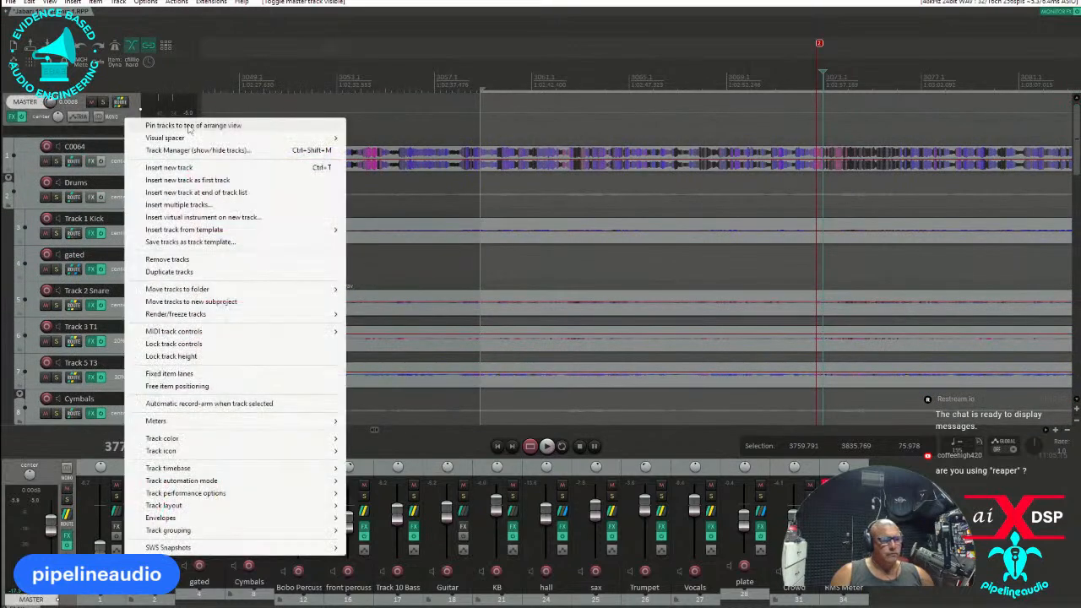
{"action": "left_click", "coordinate": [189, 126]}
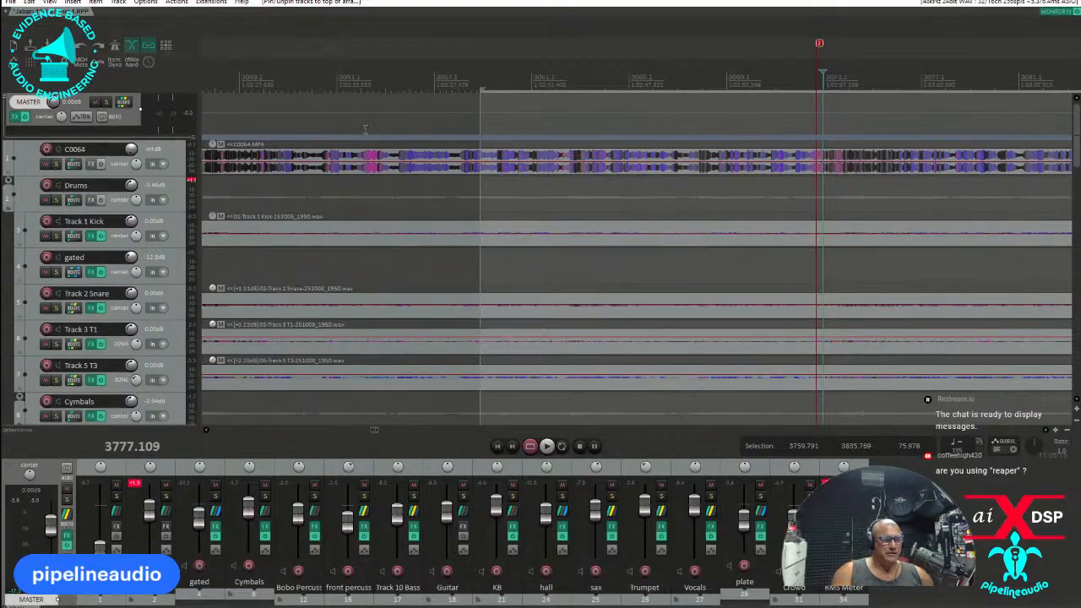
Show the master track's volume envelope and play a short passage at marker 2 to locate the part to lower.
{"action": "left_click", "coordinate": [334, 121]}
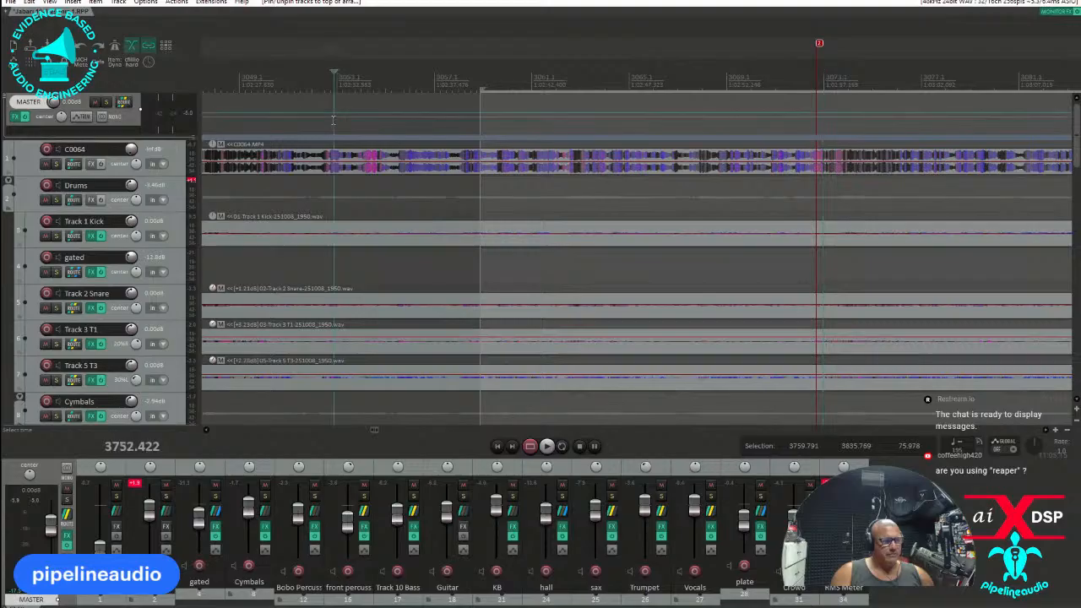
{"action": "key", "text": "v"}
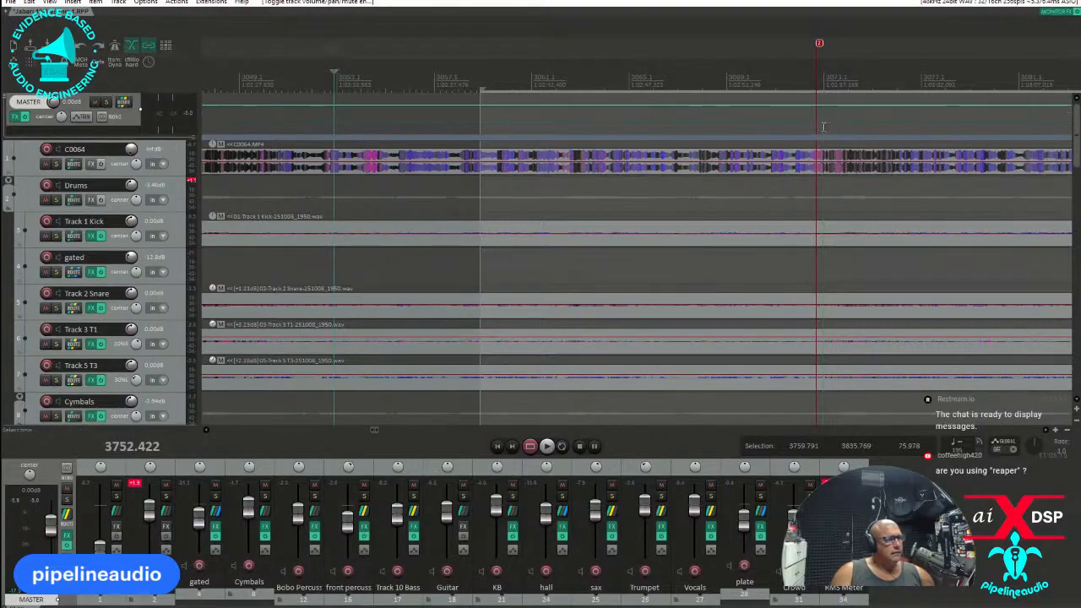
{"action": "left_click", "coordinate": [815, 107]}
{"action": "key", "text": "space"}
{"action": "scroll", "coordinate": [815, 107], "scroll_direction": "up", "scroll_amount": 5}
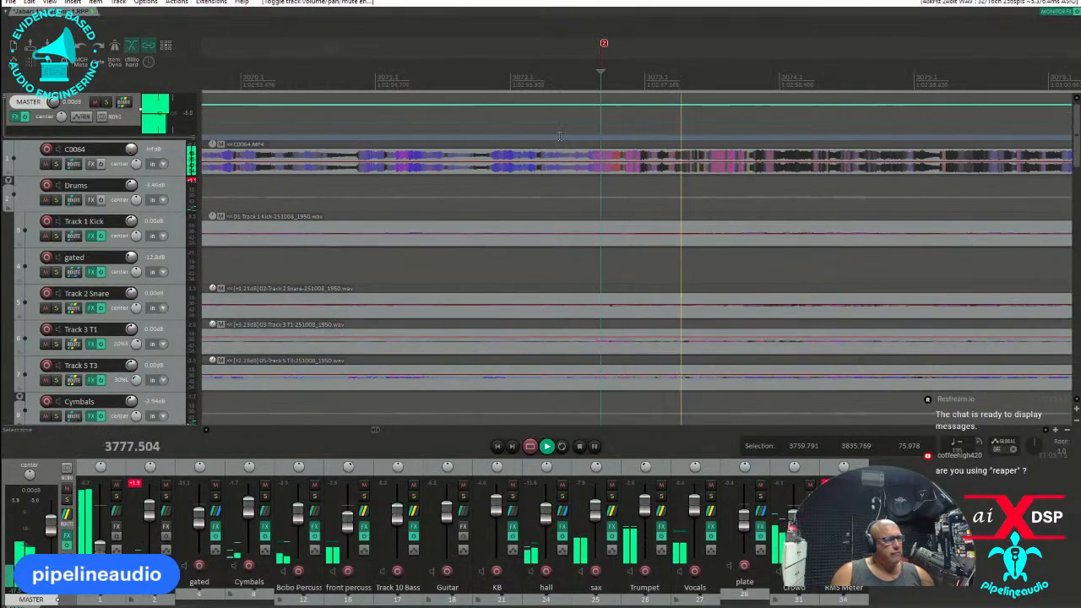
{"action": "key", "text": "space"}
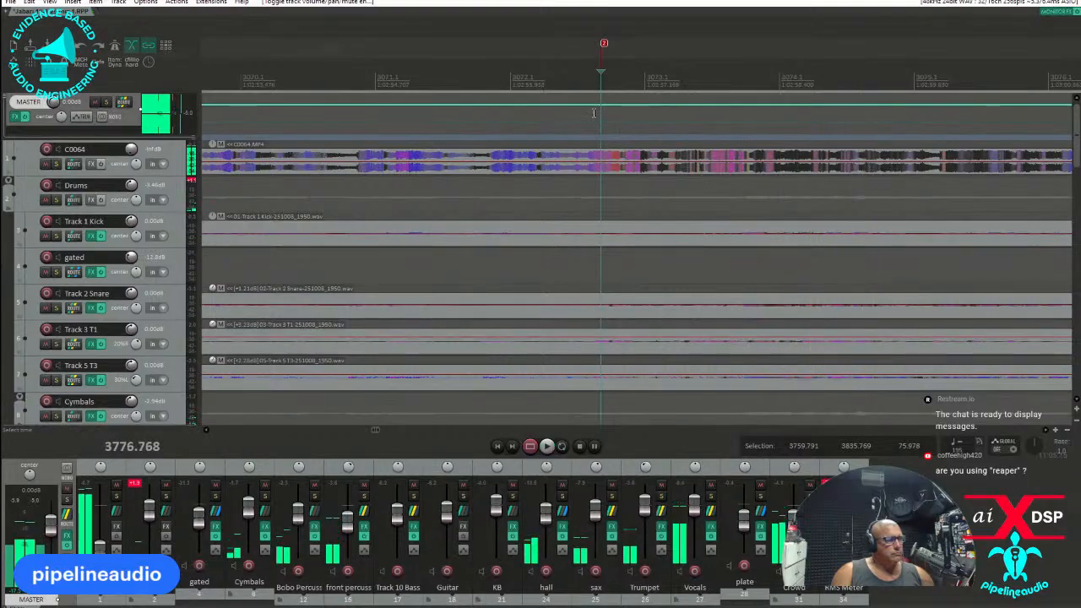
Select the range from 3776.667 to 3777.727 around marker 2 and slightly lower the master volume envelope inside it.
{"action": "left_click_drag", "start_coordinate": [589, 114], "coordinate": [695, 120]}
{"action": "key", "text": "space"}
{"action": "key", "text": "space"}
{"action": "left_click_drag", "start_coordinate": [672, 105], "coordinate": [664, 418]}
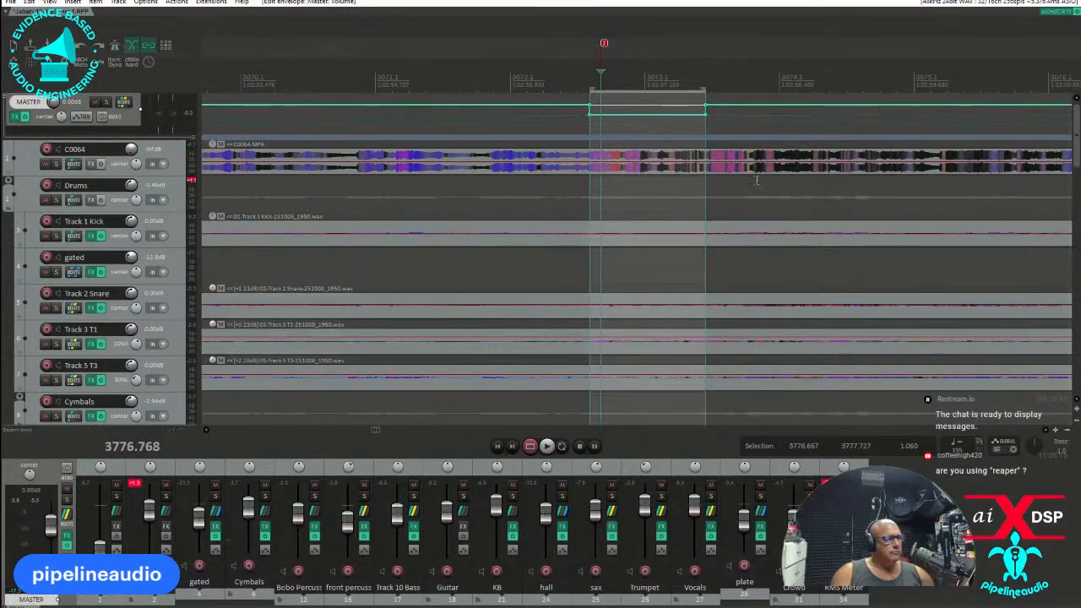
Add an envelope point near the end of the lowered range, ramp the master volume back up to normal and play the transition.
{"action": "left_click", "coordinate": [739, 115]}
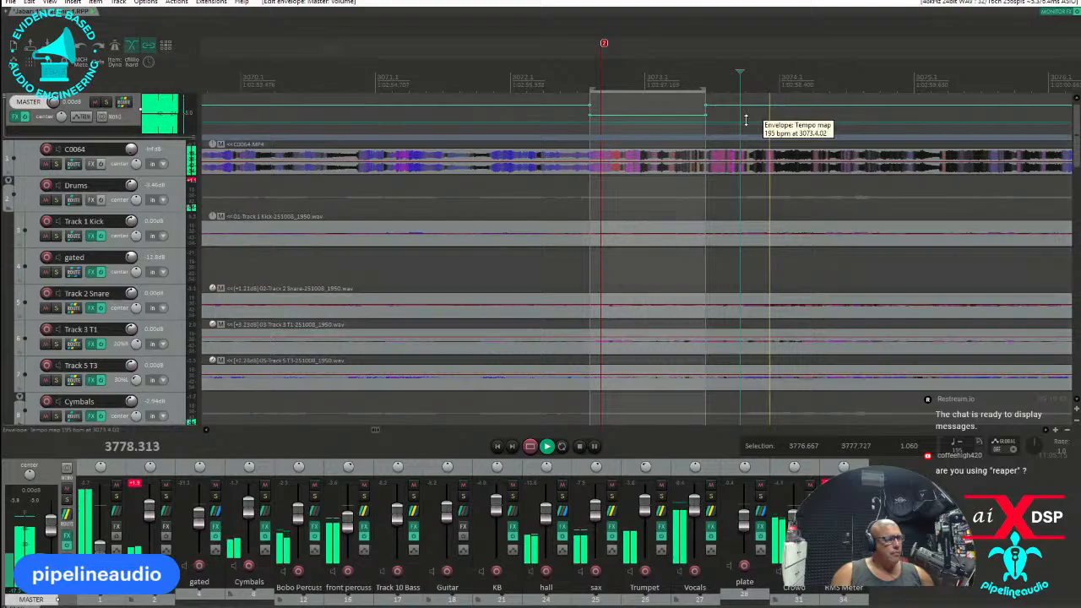
{"action": "left_click", "coordinate": [676, 115], "text": "shift"}
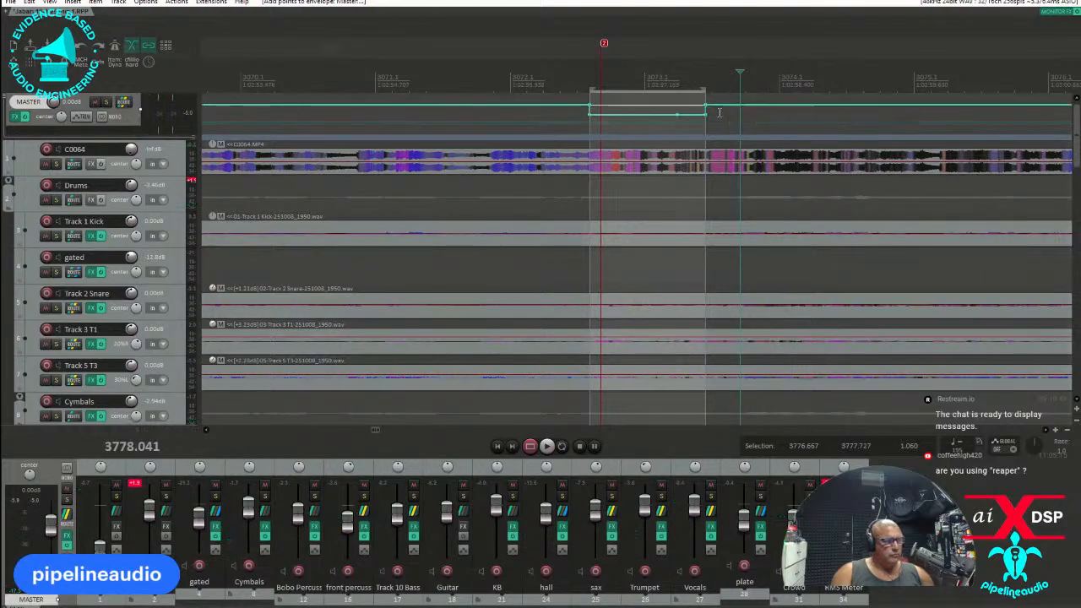
{"action": "left_click", "coordinate": [706, 115], "text": "alt"}
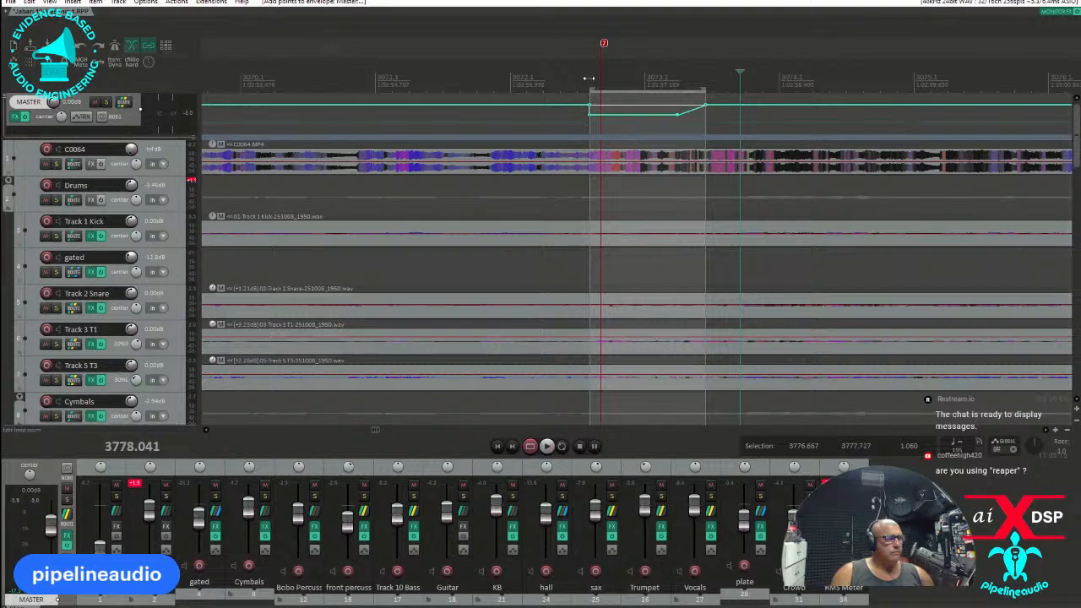
{"action": "left_click", "coordinate": [588, 77]}
{"action": "key", "text": "space"}
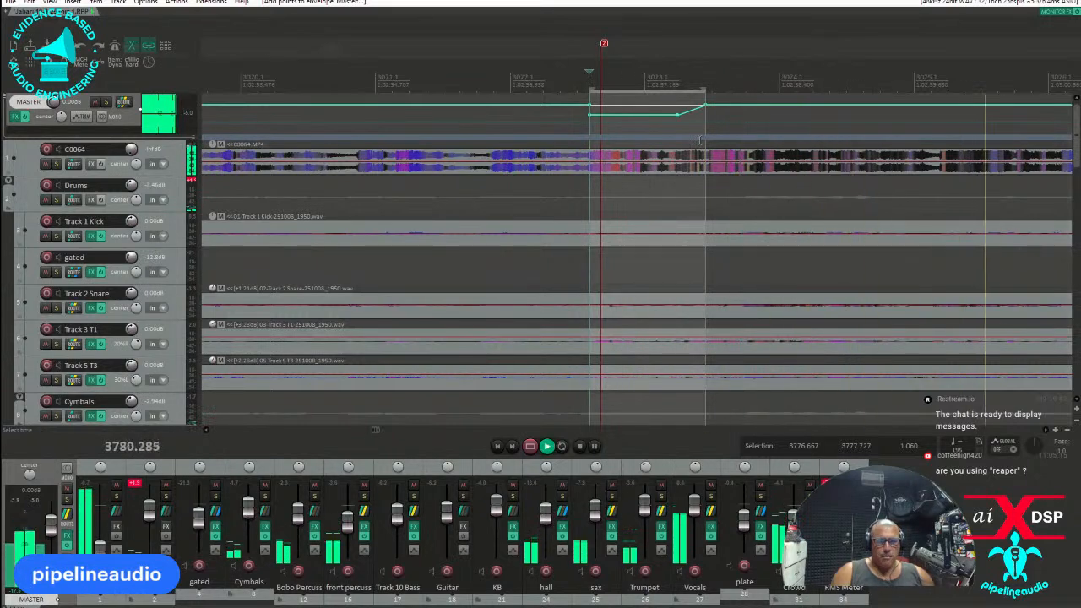
{"action": "scroll", "coordinate": [699, 140], "scroll_direction": "down", "scroll_amount": 8}
{"action": "scroll", "coordinate": [699, 143], "scroll_direction": "down", "scroll_amount": 4}
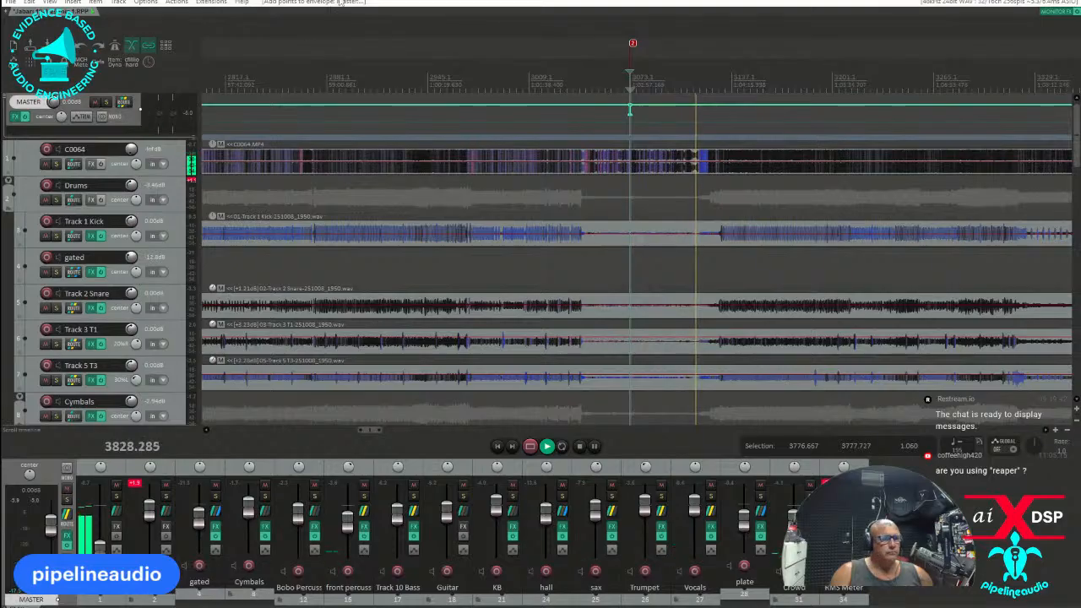
Bring up the video window and audition the song following marker 2 at several points against the picture.
{"action": "left_click_drag", "start_coordinate": [0, 223], "coordinate": [540, 106]}
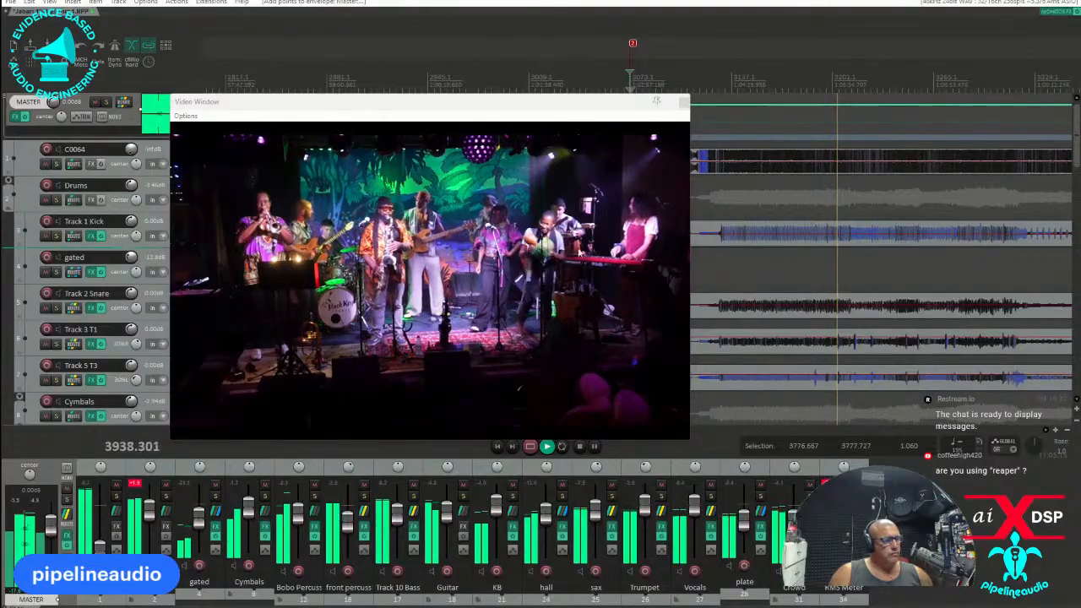
{"action": "scroll", "coordinate": [497, 87], "scroll_direction": "down", "scroll_amount": 2}
{"action": "left_click_drag", "start_coordinate": [497, 102], "coordinate": [261, 107]}
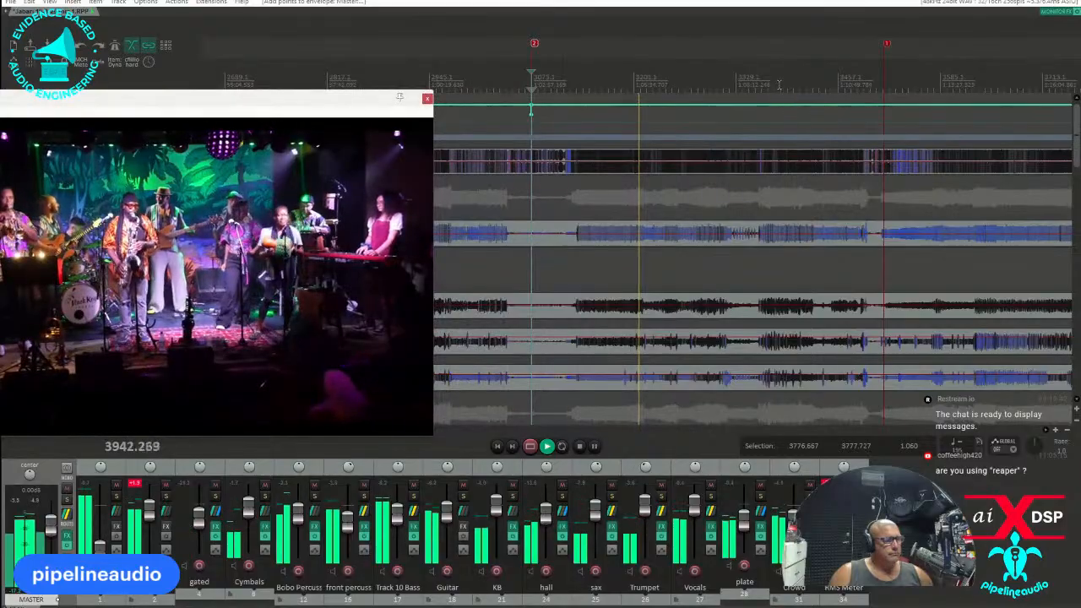
{"action": "left_click", "coordinate": [729, 75]}
{"action": "scroll", "coordinate": [739, 80], "scroll_direction": "up", "scroll_amount": 1}
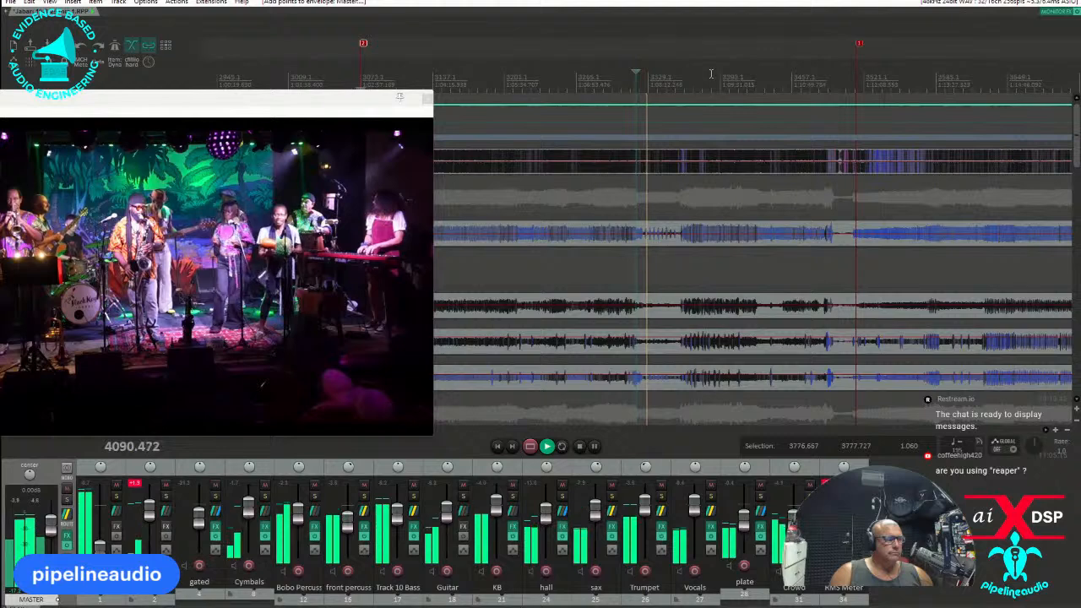
{"action": "left_click", "coordinate": [664, 78]}
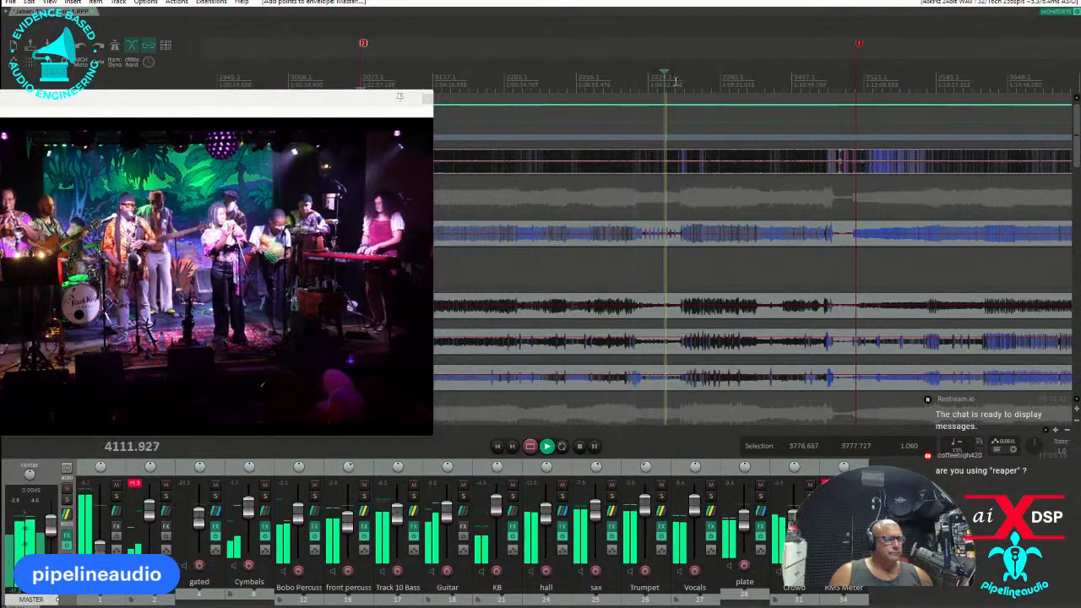
{"action": "left_click", "coordinate": [675, 78]}
{"action": "left_click", "coordinate": [686, 76]}
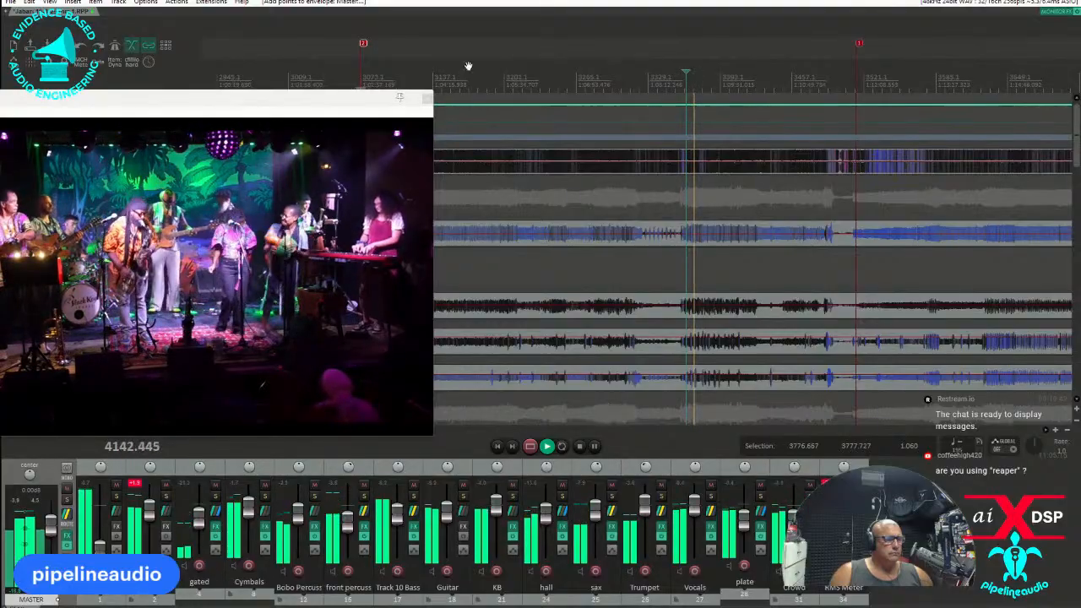
Reposition the video window, clear it off the arrangement and audition more passages of the song's first half.
{"action": "left_click_drag", "start_coordinate": [321, 101], "coordinate": [488, 82]}
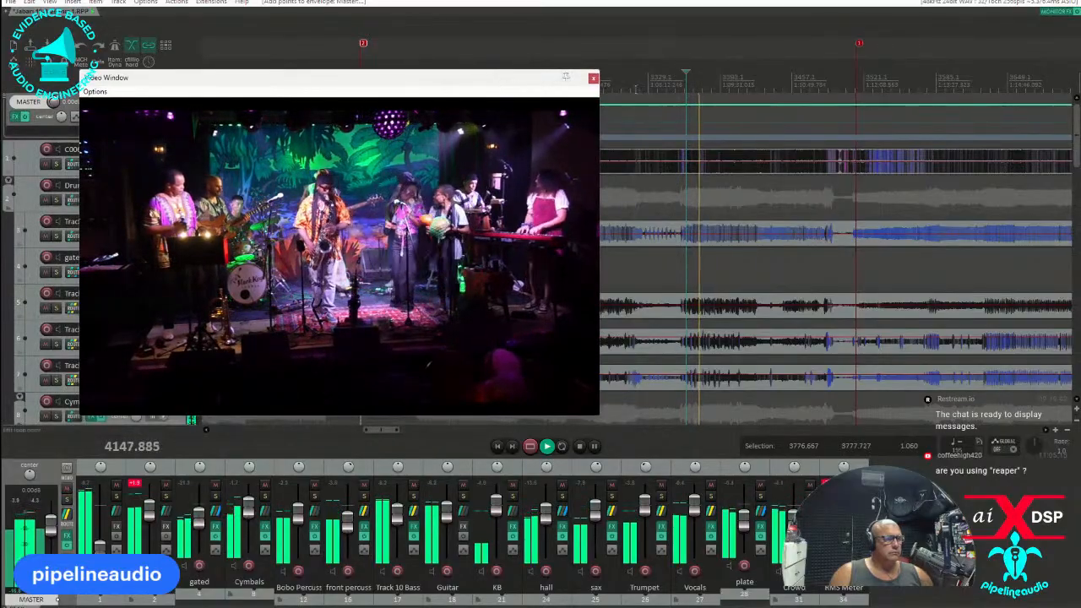
{"action": "left_click_drag", "start_coordinate": [476, 80], "coordinate": [721, 301]}
{"action": "left_click", "coordinate": [509, 86]}
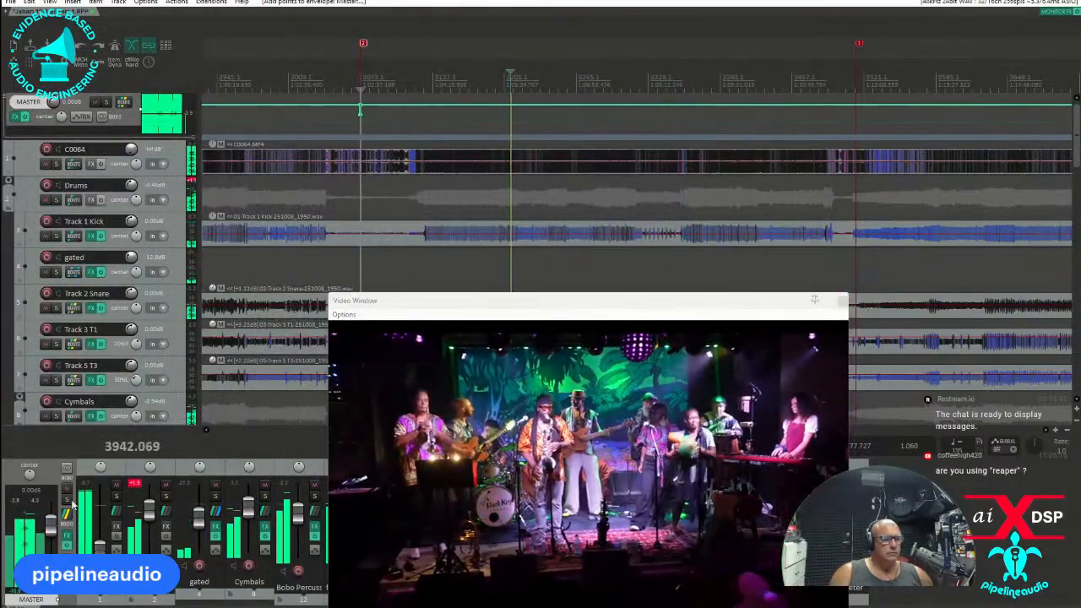
{"action": "left_click_drag", "start_coordinate": [505, 304], "coordinate": [0, 279]}
{"action": "left_click", "coordinate": [547, 77]}
{"action": "left_click", "coordinate": [556, 80]}
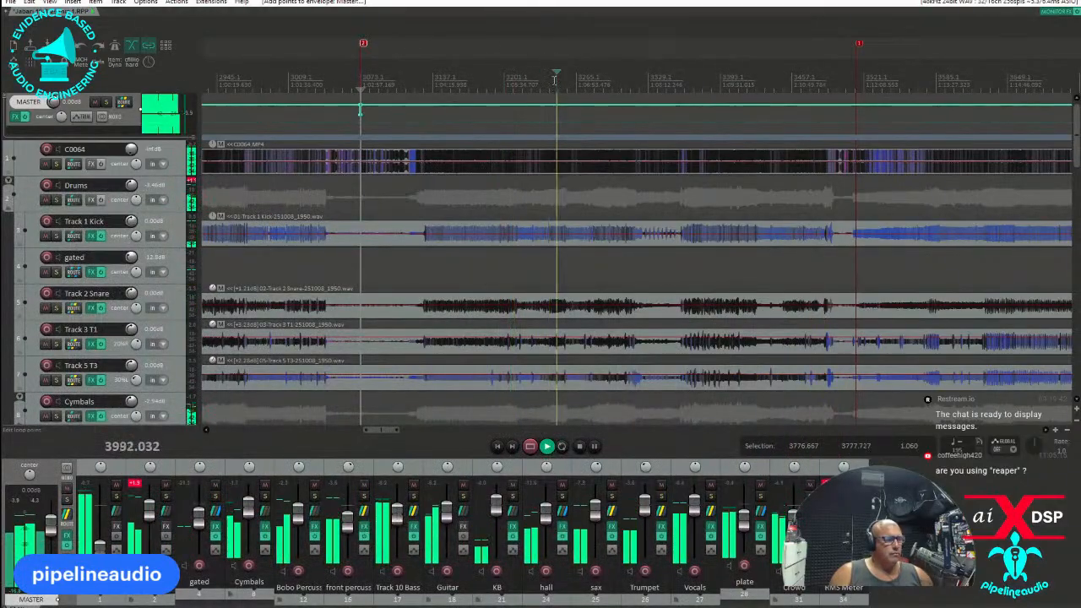
{"action": "left_click", "coordinate": [507, 84]}
{"action": "left_click", "coordinate": [497, 87]}
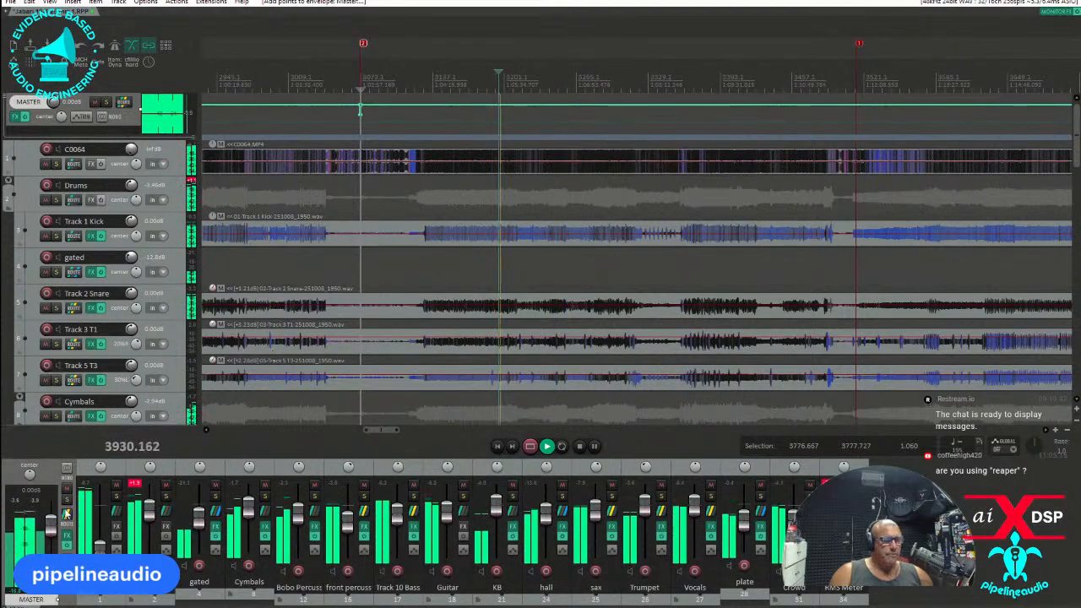
Open the master track's FX chain and add Ozone 10 alongside the Intuition Compressor.
{"action": "left_click", "coordinate": [68, 536]}
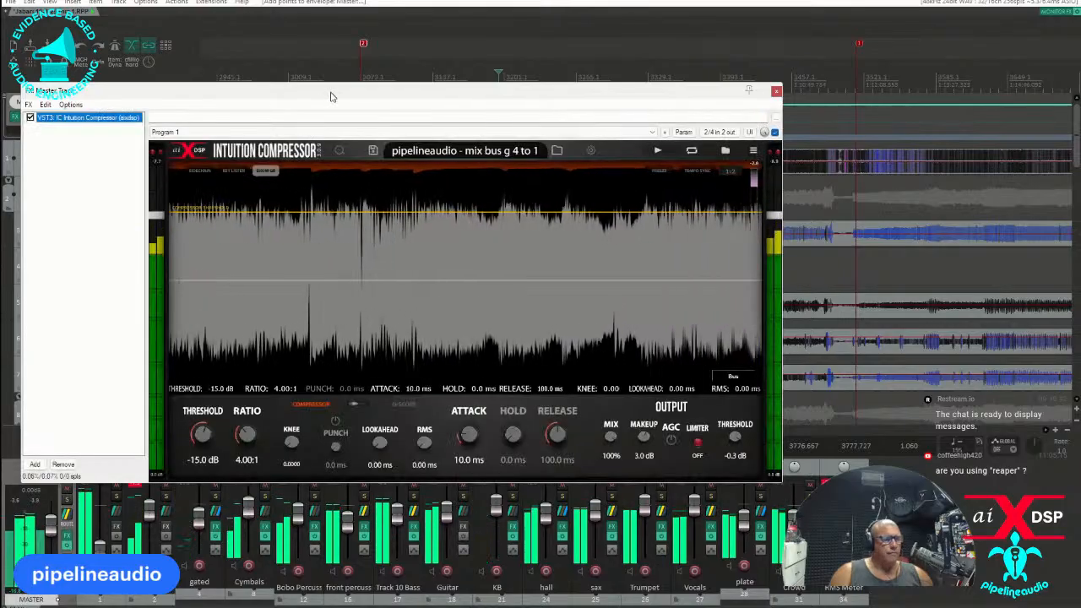
{"action": "left_click_drag", "start_coordinate": [330, 96], "coordinate": [325, 1]}
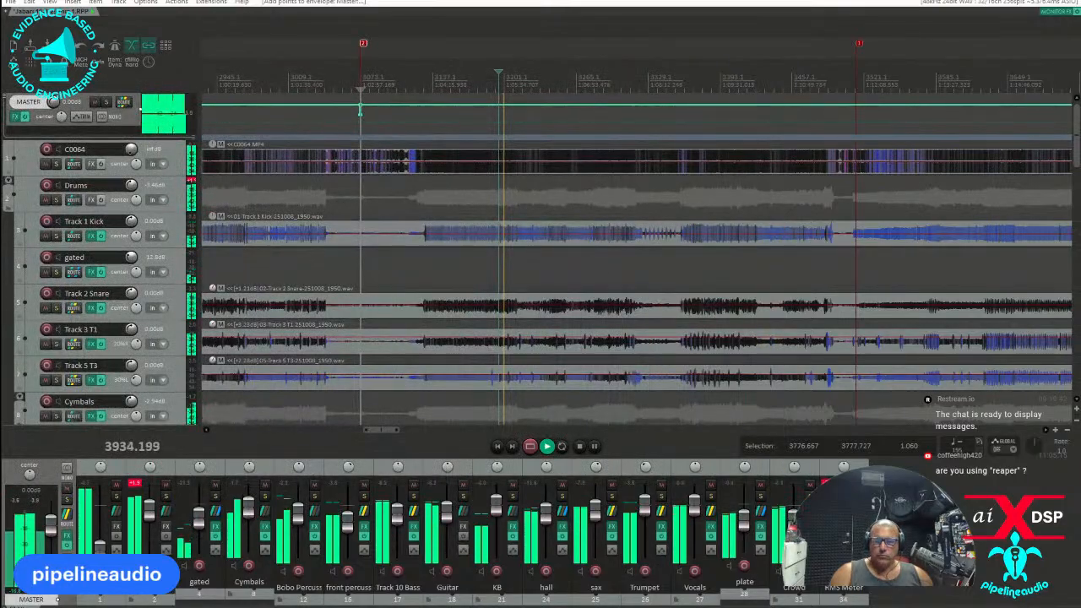
{"action": "left_click_drag", "start_coordinate": [487, 226], "coordinate": [460, 1]}
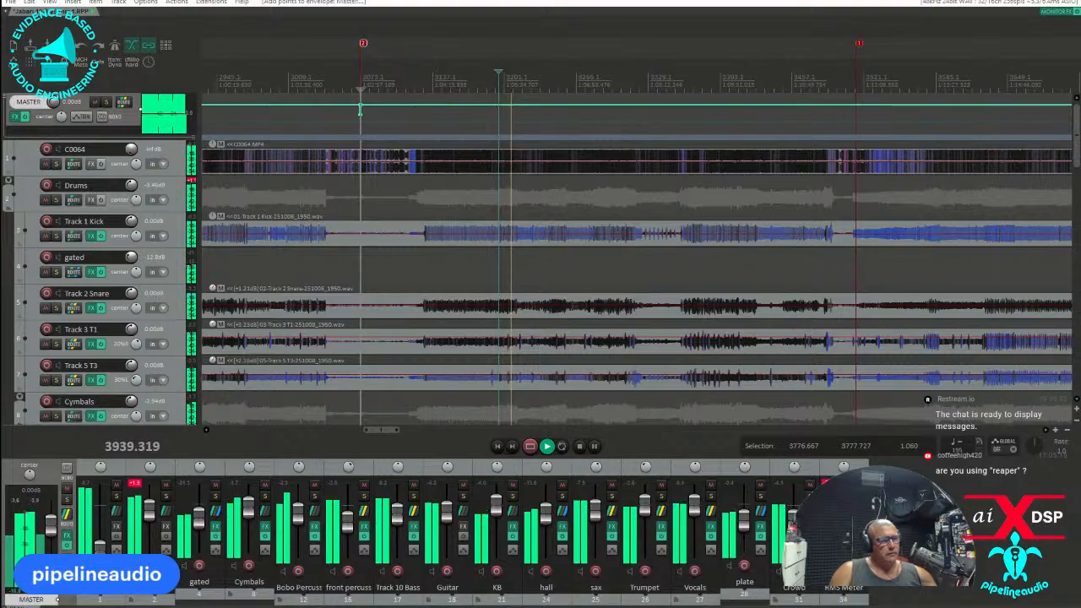
{"action": "key", "text": "ctrl+z"}
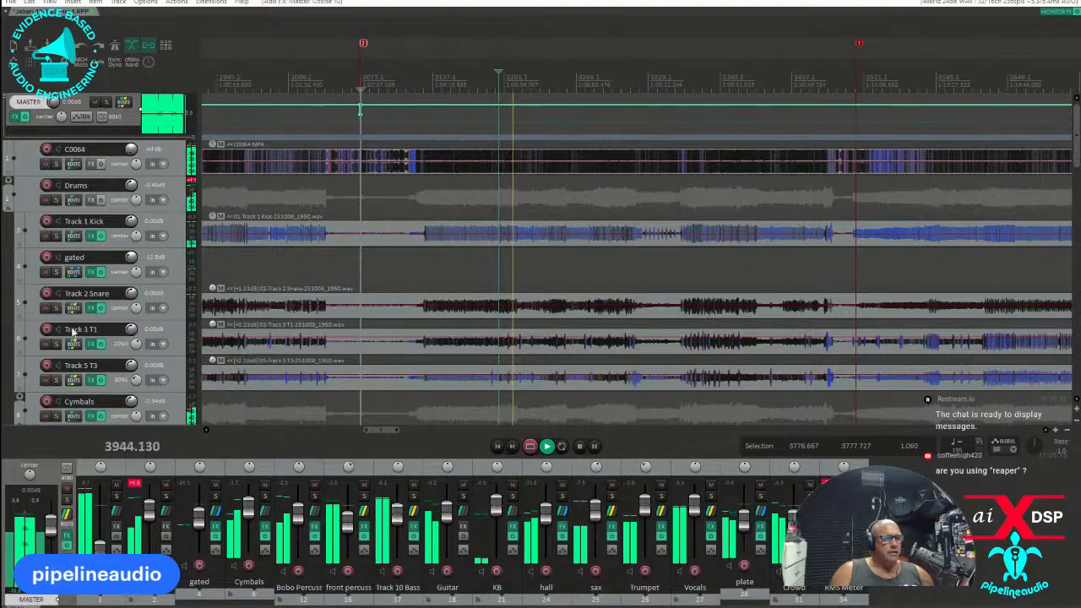
Audition contrasting passages throughout the song with Ozone 10 on the master, finishing just before the drum breakdown.
{"action": "left_click", "coordinate": [546, 67]}
{"action": "left_click", "coordinate": [554, 69]}
{"action": "left_click", "coordinate": [486, 75]}
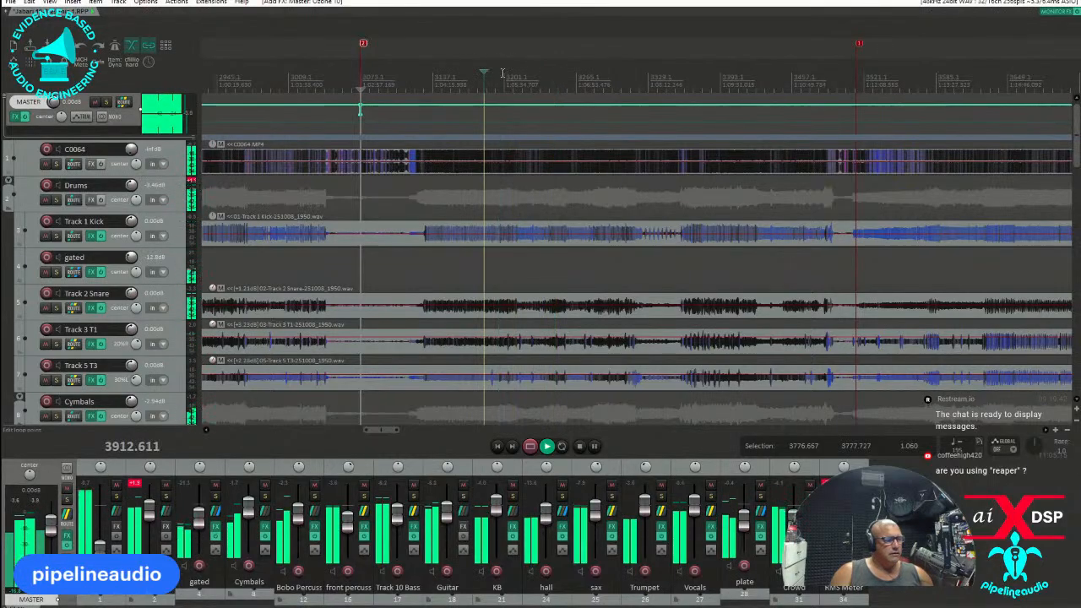
{"action": "left_click", "coordinate": [504, 72]}
{"action": "left_click", "coordinate": [535, 69]}
{"action": "left_click", "coordinate": [549, 71]}
{"action": "left_click", "coordinate": [732, 76]}
{"action": "left_click", "coordinate": [743, 75]}
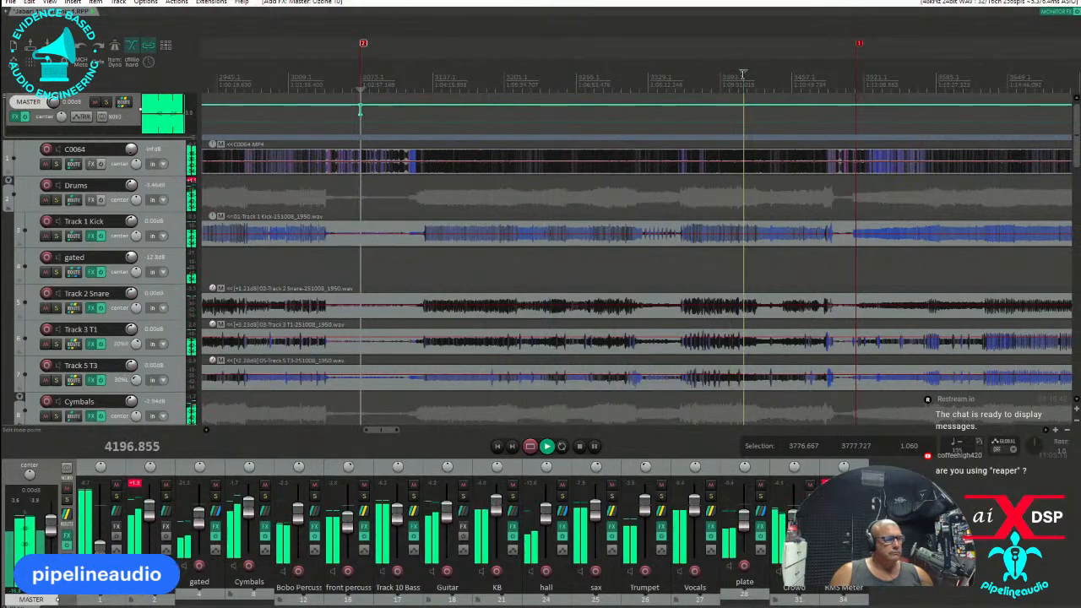
{"action": "left_click", "coordinate": [620, 72]}
{"action": "left_click", "coordinate": [611, 73]}
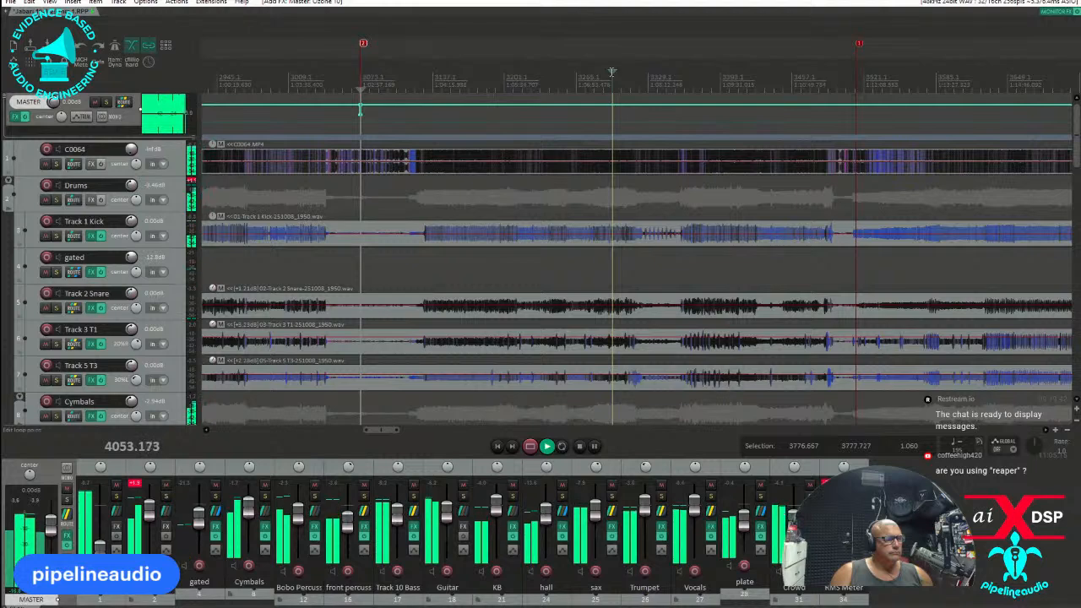
{"action": "left_click", "coordinate": [603, 73]}
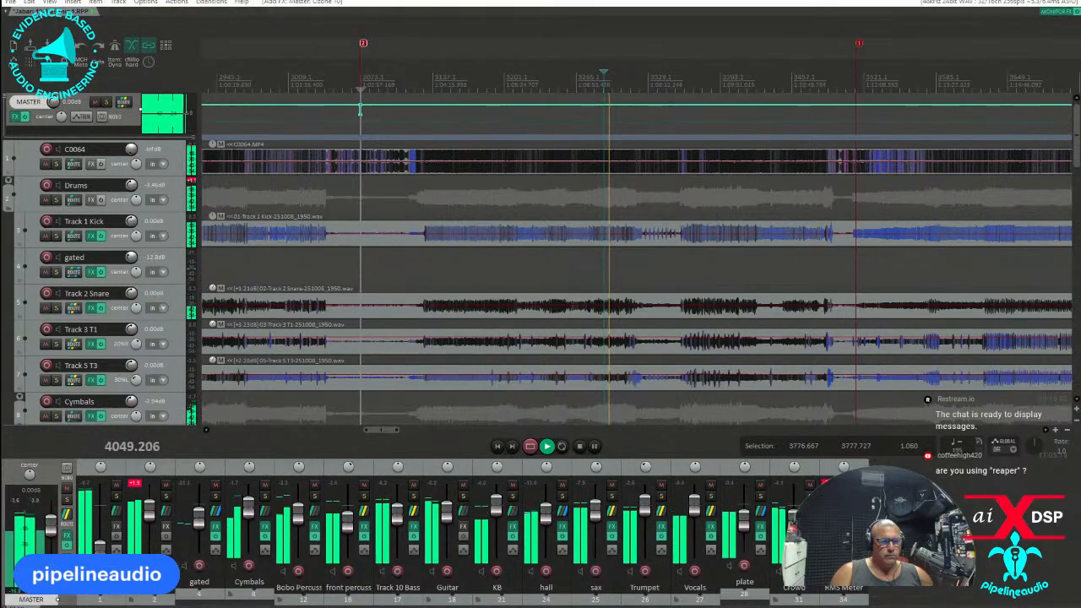
Open Youlean Loudness Meter 2 in the monitoring FX and clear its measurements repeatedly to examine the master's current loudness.
{"action": "left_click", "coordinate": [1055, 12]}
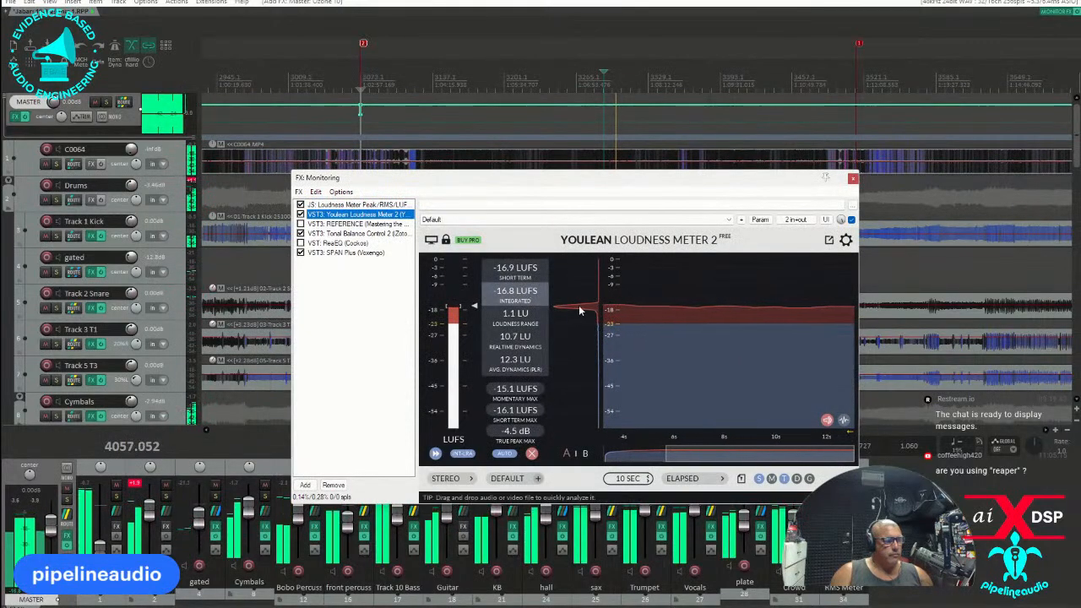
{"action": "left_click", "coordinate": [532, 453]}
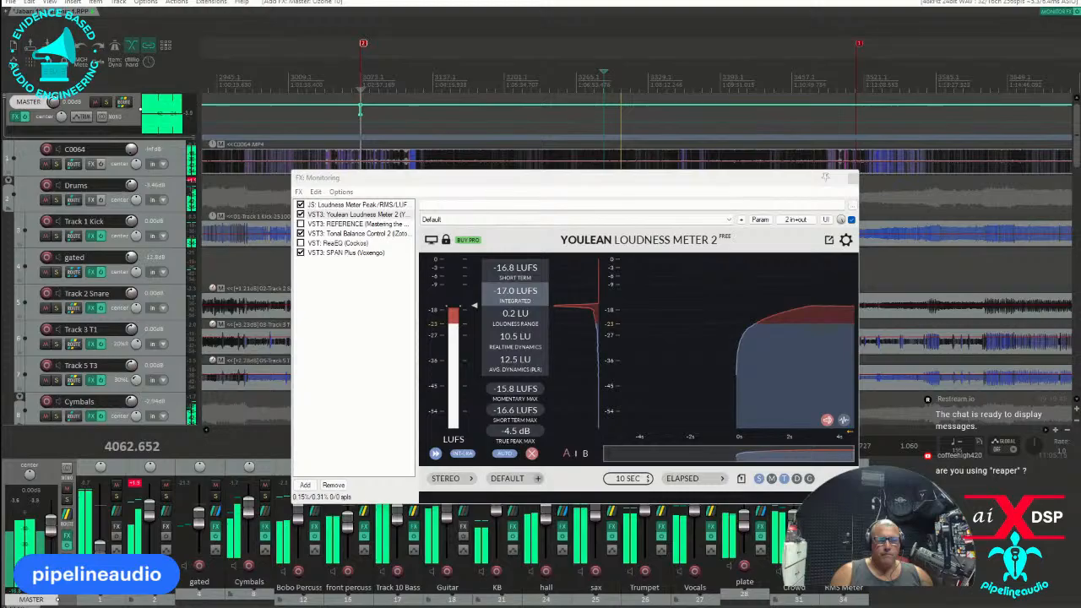
{"action": "left_click", "coordinate": [532, 454]}
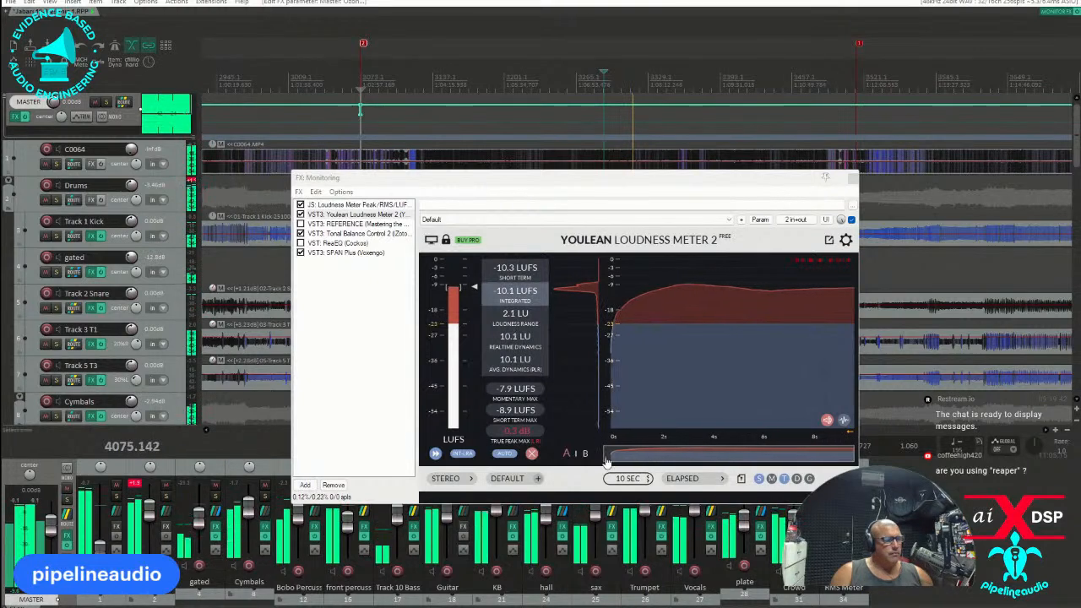
{"action": "left_click", "coordinate": [531, 453]}
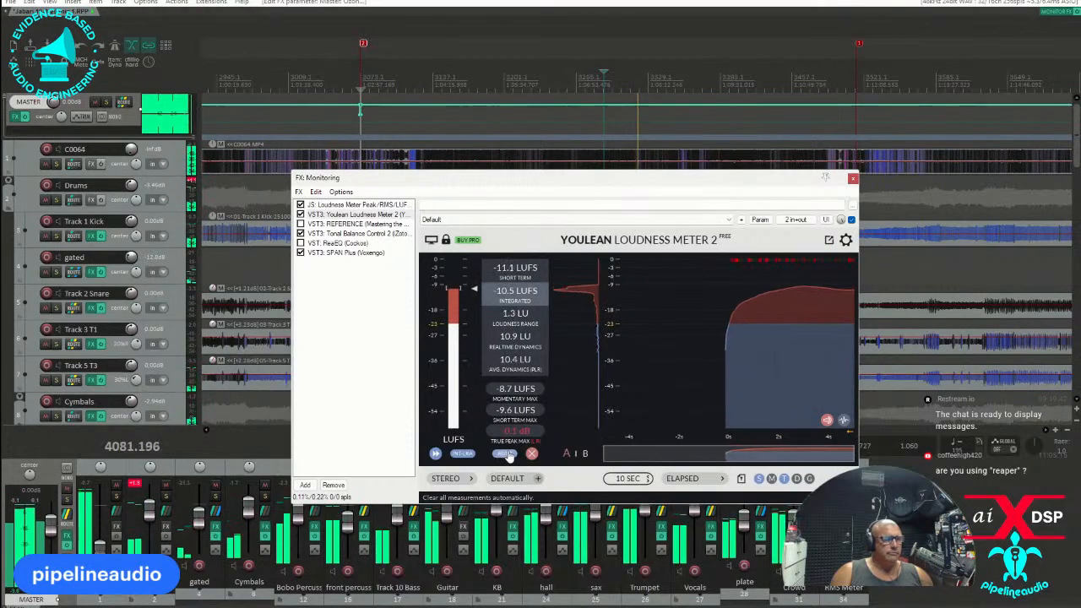
Restart playback at about 3839 just before the drums enter, bring the loudness meter back into view and mute Track 1 Kick.
{"action": "left_click_drag", "start_coordinate": [512, 181], "coordinate": [579, 401]}
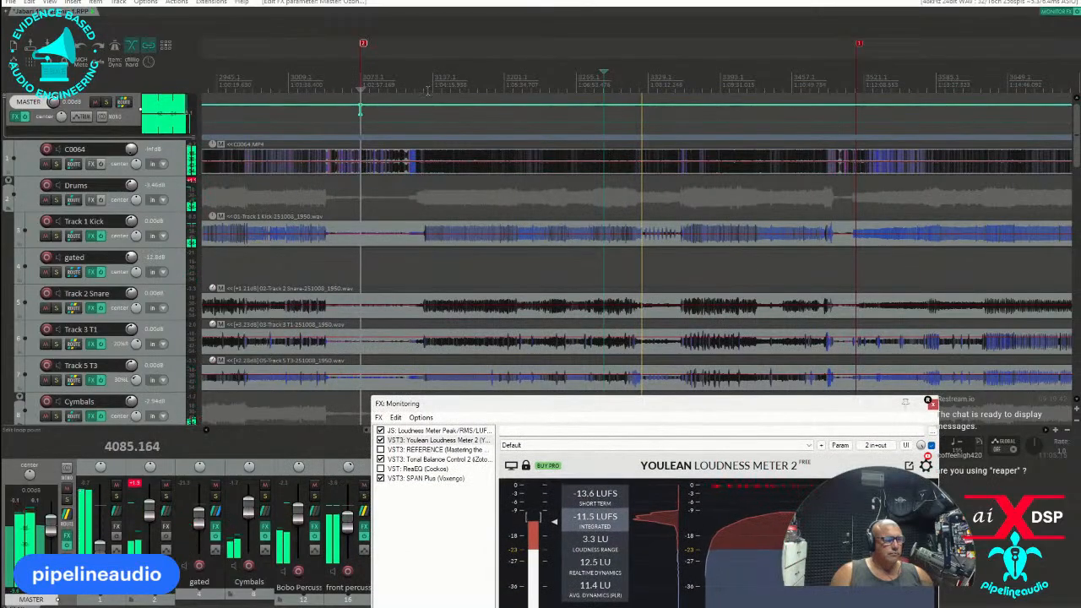
{"action": "left_click", "coordinate": [415, 306]}
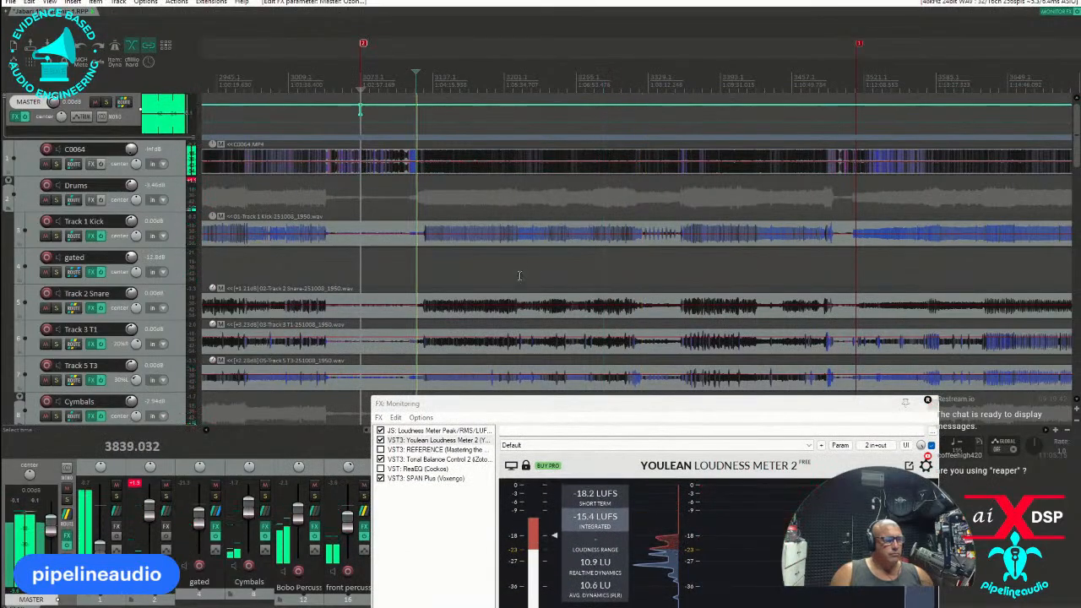
{"action": "left_click_drag", "start_coordinate": [537, 409], "coordinate": [458, 191]}
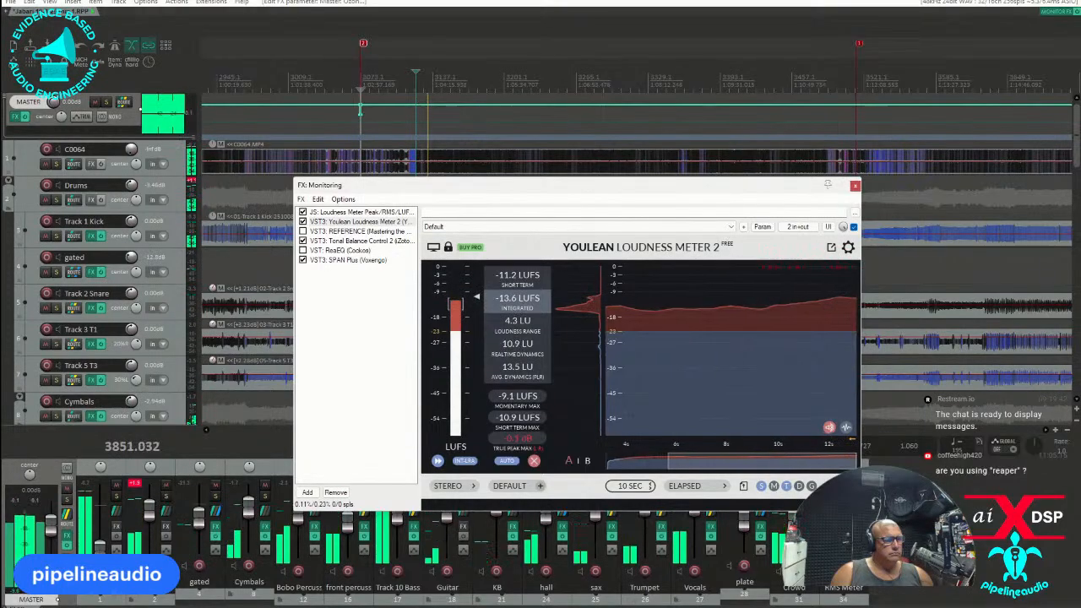
{"action": "left_click", "coordinate": [47, 236]}
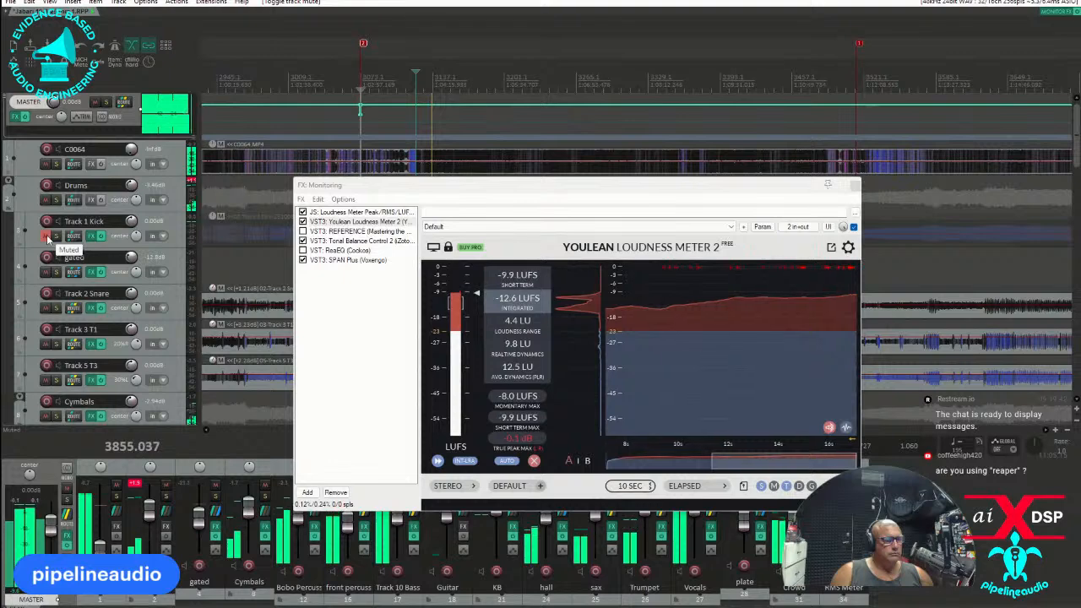
Unmute Track 1 Kick, and solo the Drums bus briefly to hear it alone before returning to the full mix.
{"action": "left_click", "coordinate": [47, 236]}
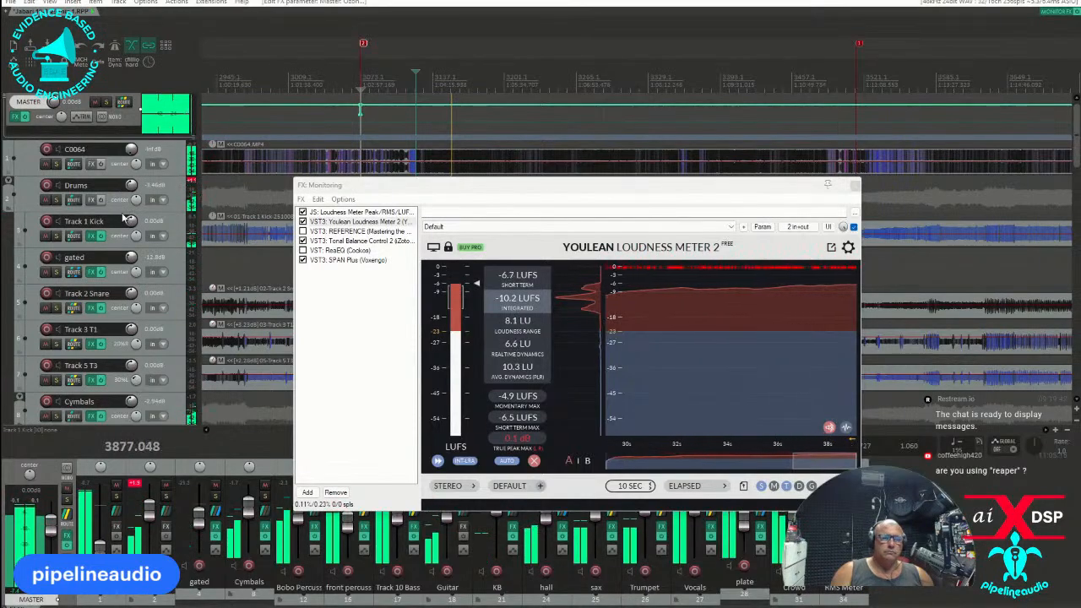
{"action": "left_click", "coordinate": [55, 200]}
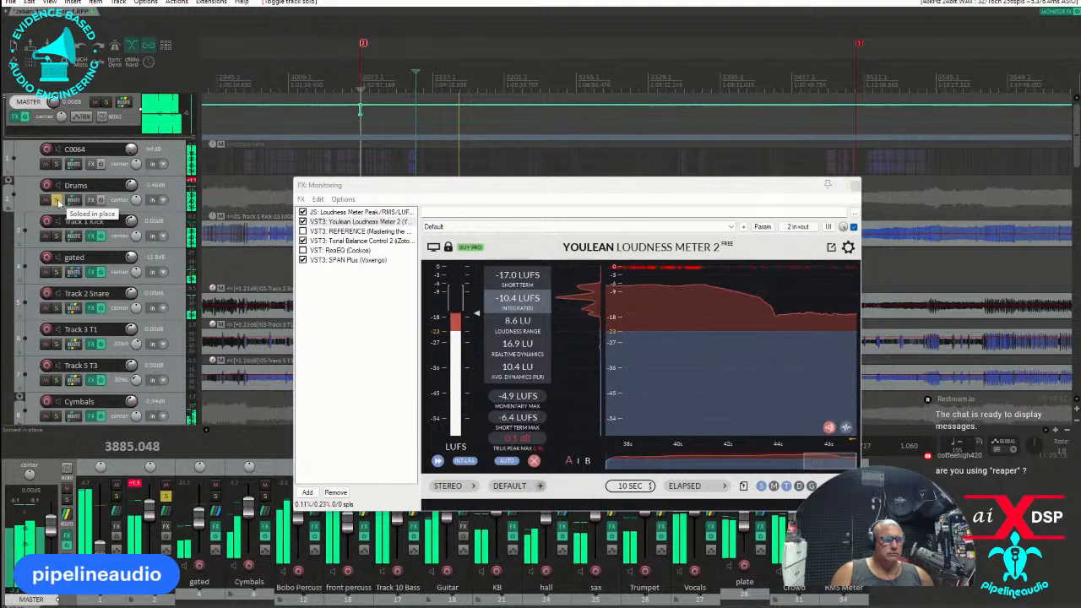
{"action": "left_click", "coordinate": [56, 200]}
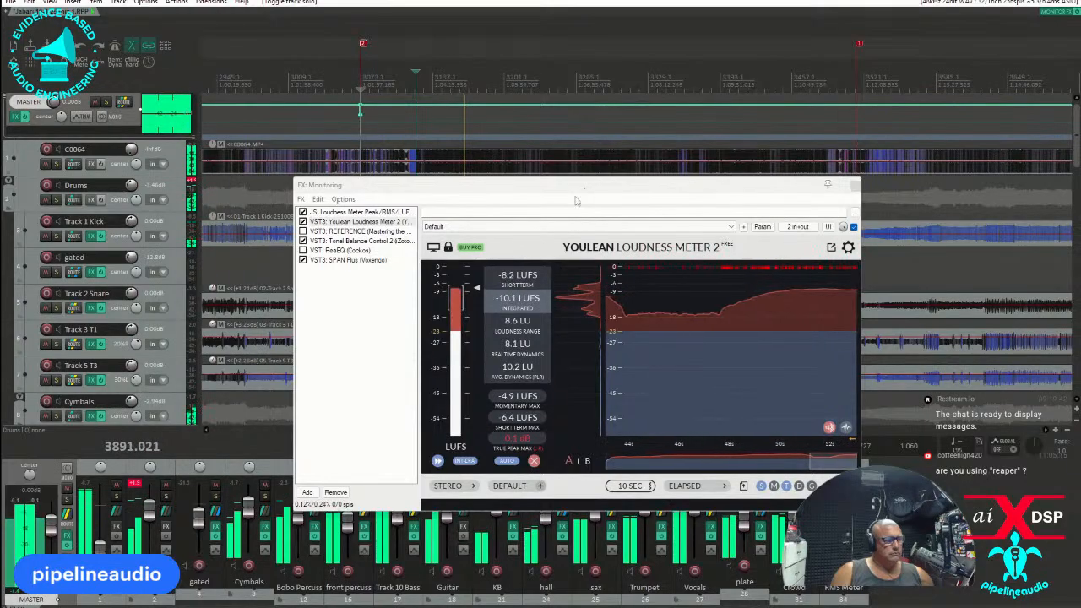
Clear the Youlean Loudness Meter 2 measurements twice during playback to examine the full mix's loudness in separate passages.
{"action": "left_click", "coordinate": [533, 460]}
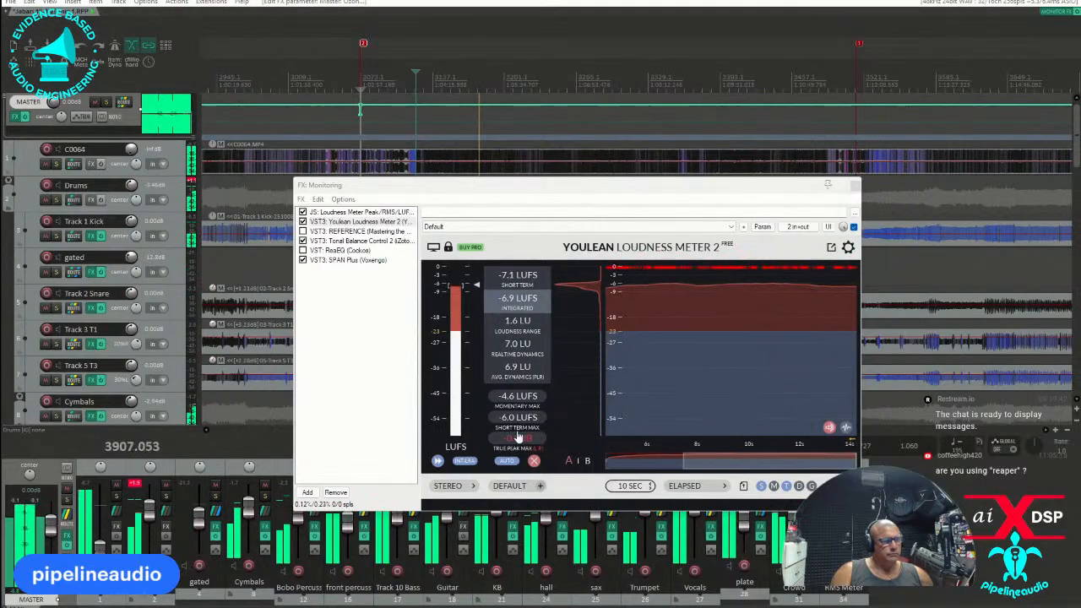
{"action": "left_click", "coordinate": [535, 462]}
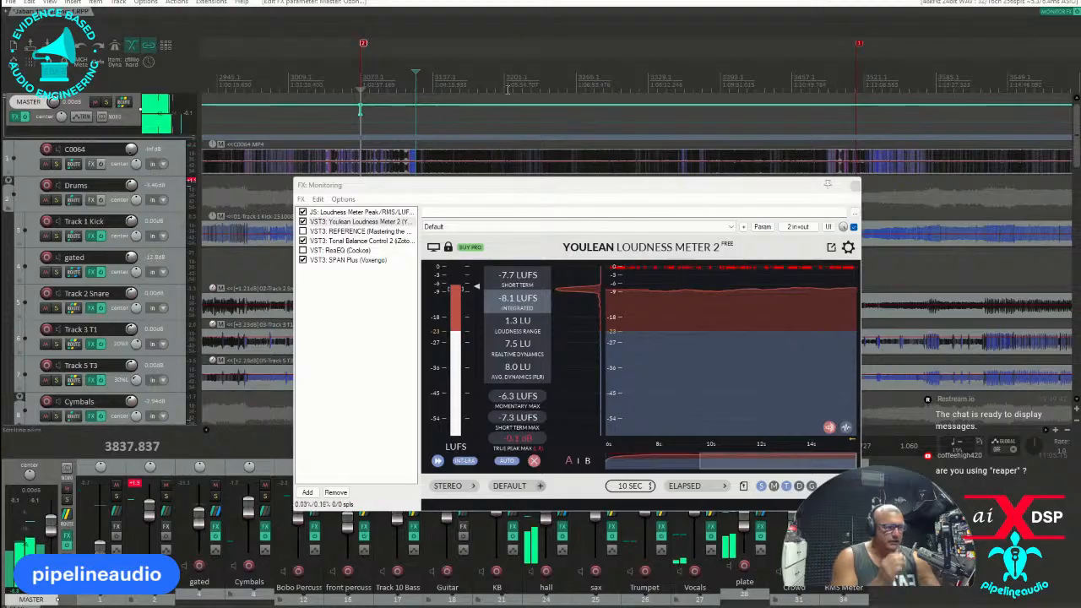
Check playback at the song's start marker and select the time range from 3776.768 to the end marker at 4320.076.
{"action": "left_click", "coordinate": [371, 73]}
{"action": "scroll", "coordinate": [460, 64], "scroll_direction": "up", "scroll_amount": 3}
{"action": "left_click", "coordinate": [465, 61]}
{"action": "scroll", "coordinate": [466, 59], "scroll_direction": "up", "scroll_amount": 3}
{"action": "scroll", "coordinate": [461, 66], "scroll_direction": "down", "scroll_amount": 3}
{"action": "scroll", "coordinate": [469, 69], "scroll_direction": "down", "scroll_amount": 3}
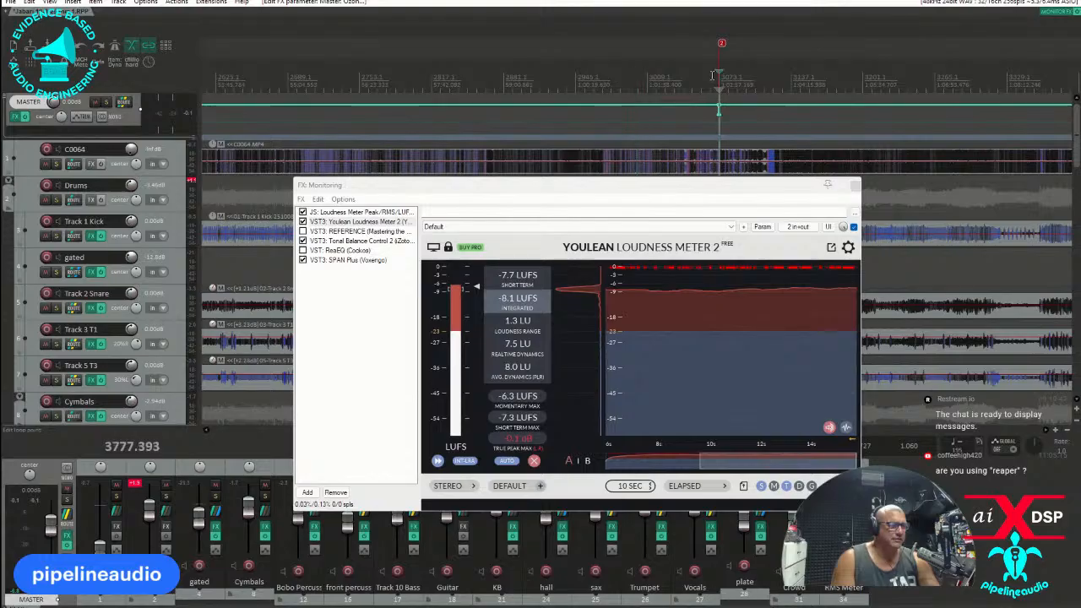
{"action": "scroll", "coordinate": [711, 74], "scroll_direction": "up", "scroll_amount": 5}
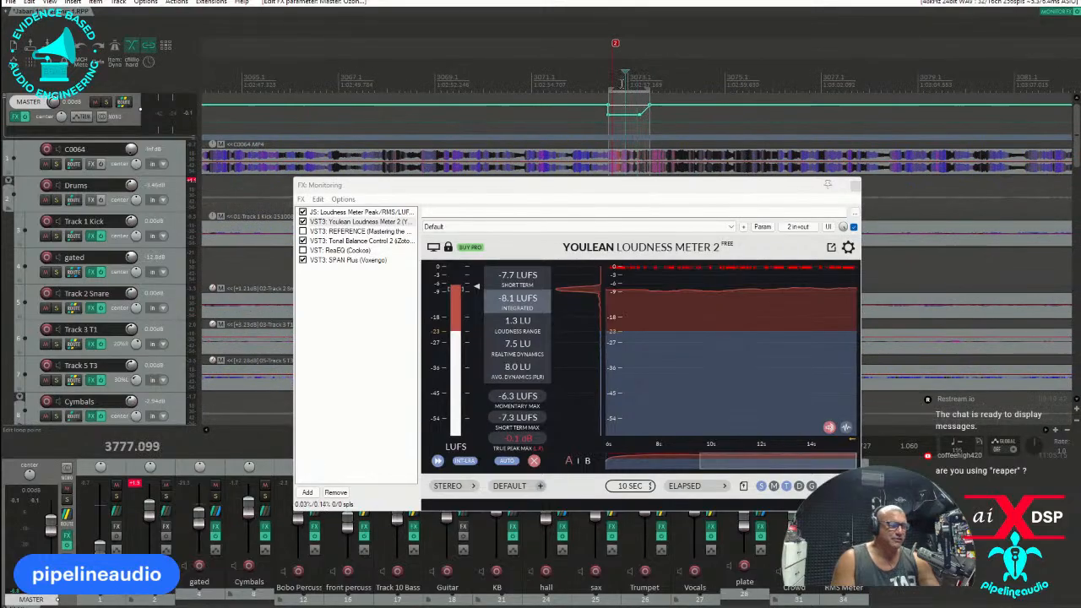
{"action": "key", "text": "space"}
{"action": "key", "text": "space"}
{"action": "double_click", "coordinate": [666, 74]}
{"action": "scroll", "coordinate": [667, 74], "scroll_direction": "down", "scroll_amount": 2}
{"action": "scroll", "coordinate": [676, 80], "scroll_direction": "down", "scroll_amount": 2}
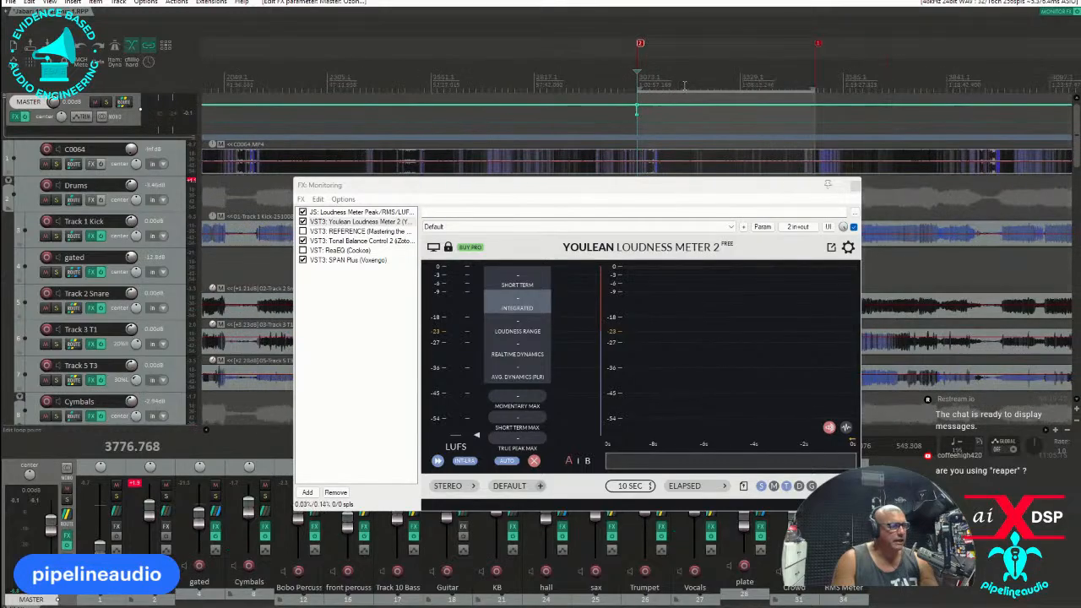
Clear the monitoring FX window from view and play the breakdown before the end marker, examining the tracks down to the vocals and crowd.
{"action": "left_click_drag", "start_coordinate": [758, 186], "coordinate": [0, 144]}
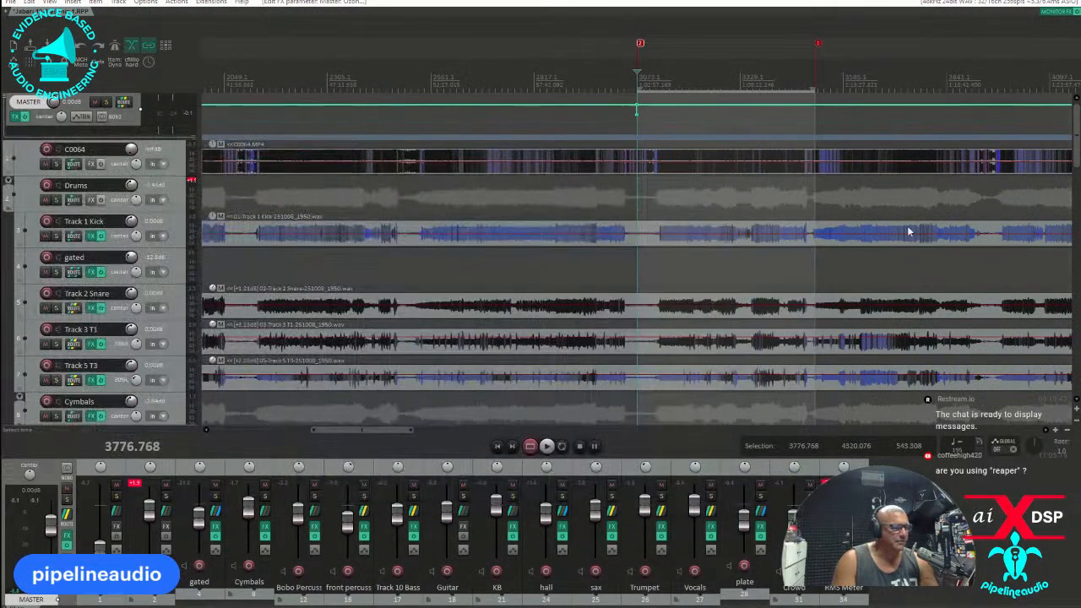
{"action": "left_click", "coordinate": [818, 189]}
{"action": "scroll", "coordinate": [823, 190], "scroll_direction": "up", "scroll_amount": 8}
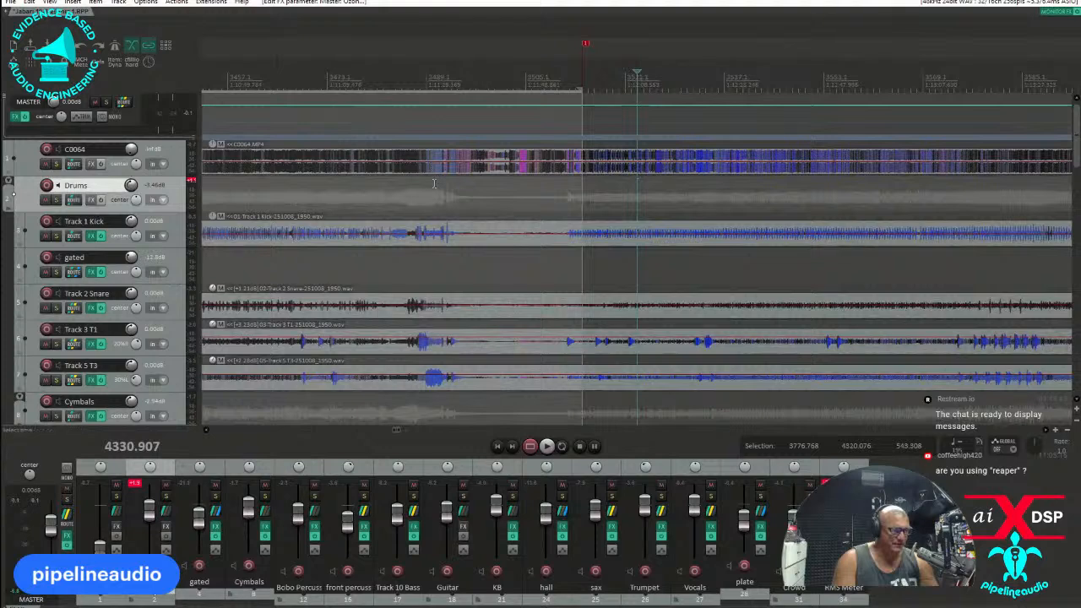
{"action": "key", "text": "space"}
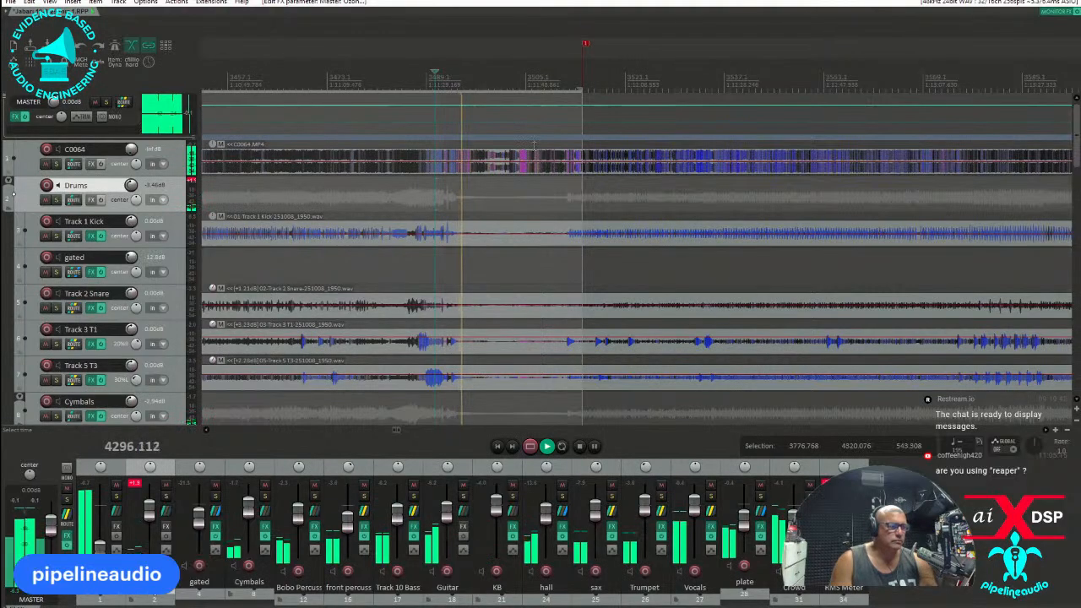
{"action": "scroll", "coordinate": [115, 290], "scroll_direction": "down", "scroll_amount": 8}
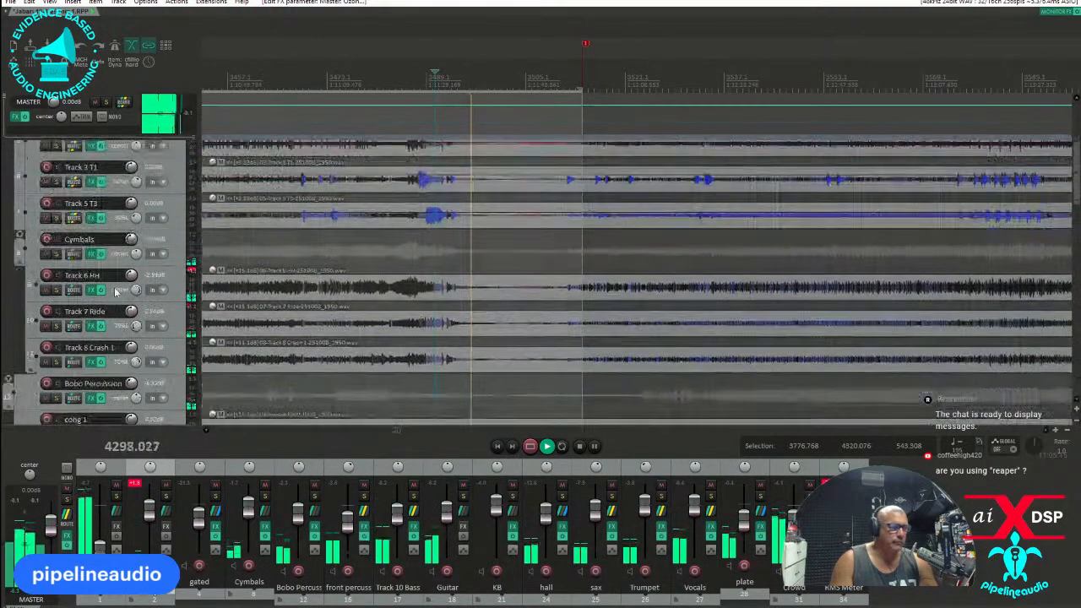
{"action": "scroll", "coordinate": [115, 290], "scroll_direction": "down", "scroll_amount": 10}
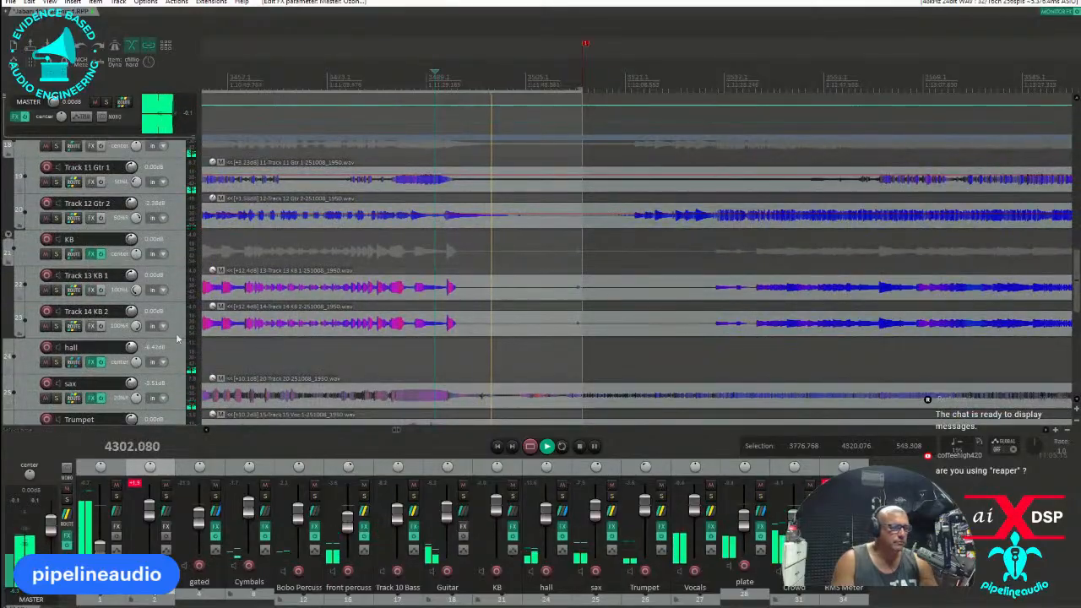
{"action": "scroll", "coordinate": [102, 317], "scroll_direction": "down", "scroll_amount": 2}
{"action": "scroll", "coordinate": [102, 317], "scroll_direction": "down", "scroll_amount": 6}
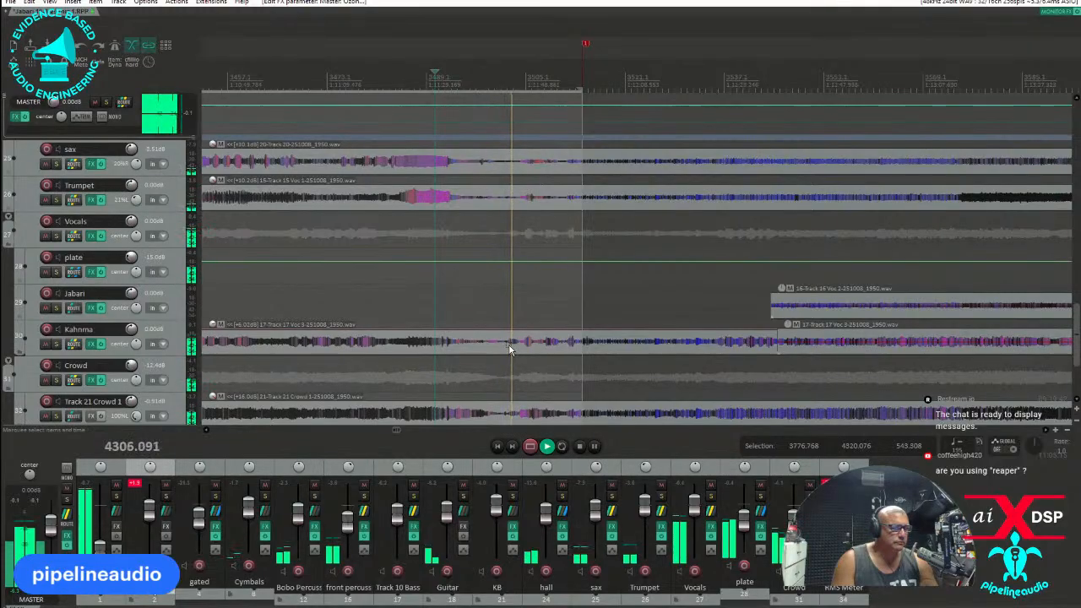
{"action": "key", "text": "space"}
Place the edit cursor at 4305.244 on the Kahnma track and move the song's end marker back to just after it.
{"action": "left_click", "coordinate": [508, 346]}
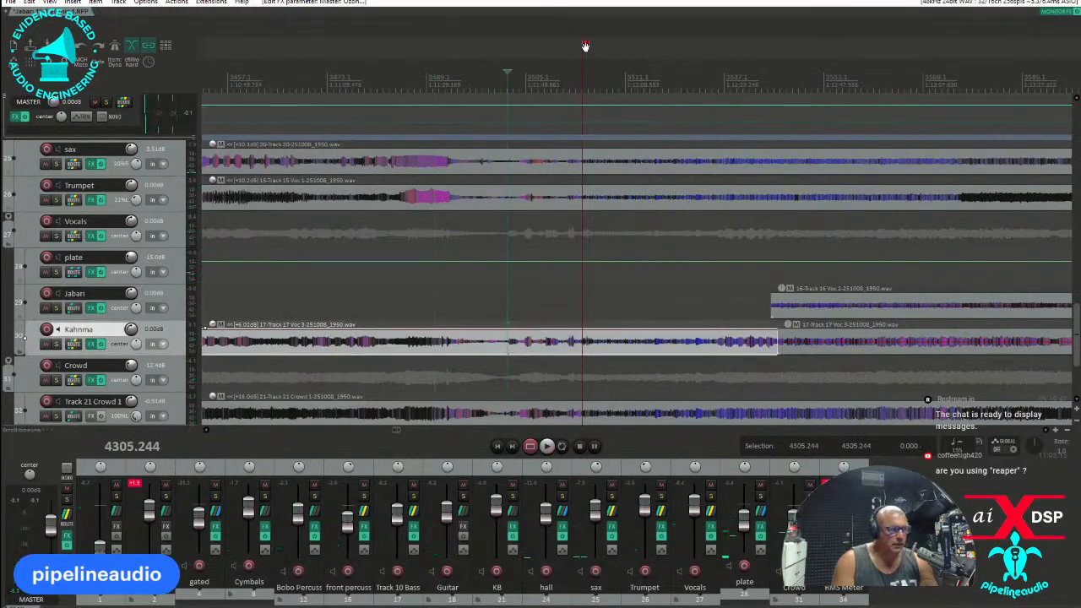
{"action": "scroll", "coordinate": [519, 47], "scroll_direction": "up", "scroll_amount": 5}
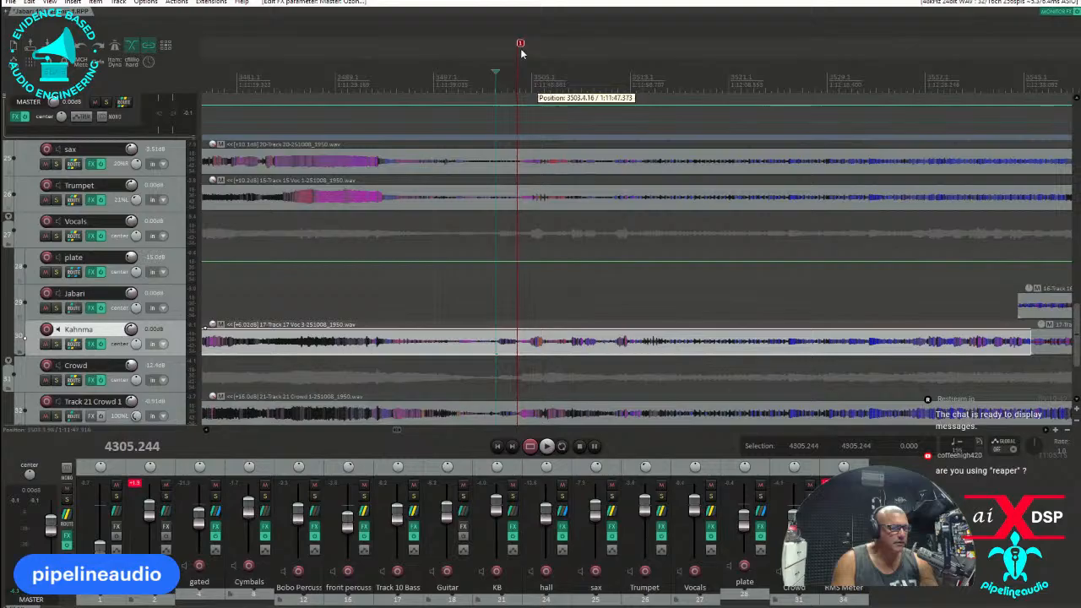
{"action": "left_click_drag", "start_coordinate": [460, 48], "coordinate": [465, 46]}
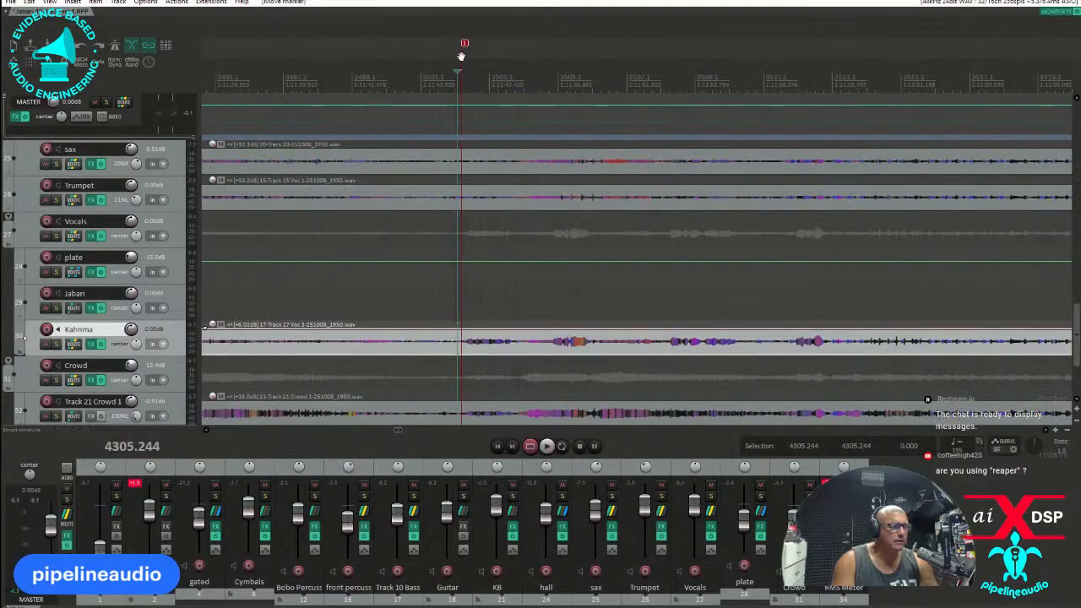
Audition the ending, select the range from 4298.752 to 4305.795 around the end marker, and lower the master volume envelope across it.
{"action": "scroll", "coordinate": [483, 144], "scroll_direction": "down", "scroll_amount": 3}
{"action": "left_click", "coordinate": [537, 123]}
{"action": "key", "text": "space"}
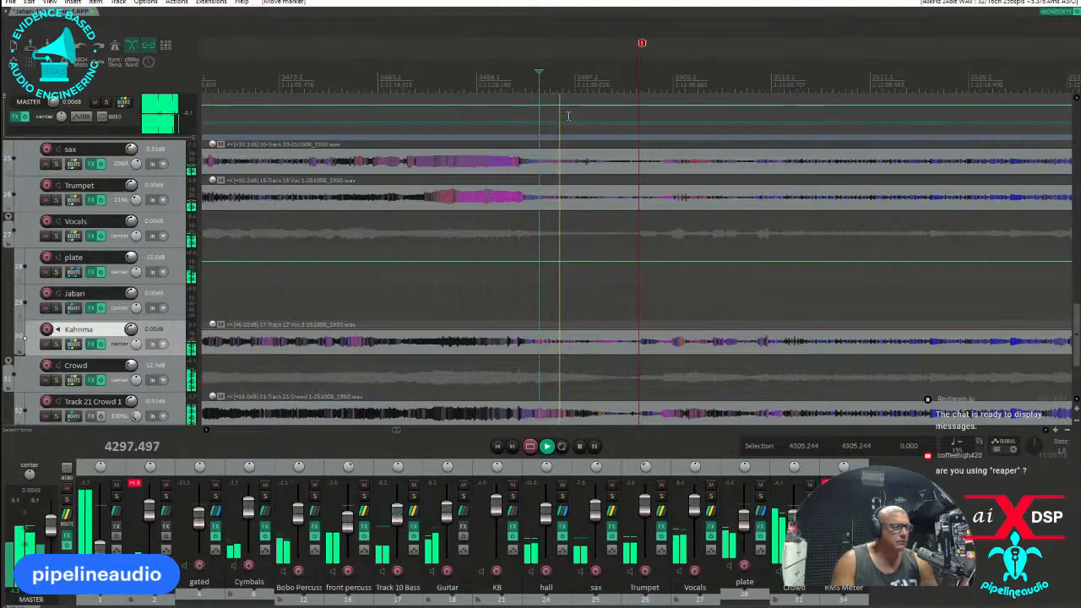
{"action": "key", "text": "space"}
{"action": "left_click_drag", "start_coordinate": [573, 136], "coordinate": [584, 280]}
{"action": "left_click", "coordinate": [615, 105]}
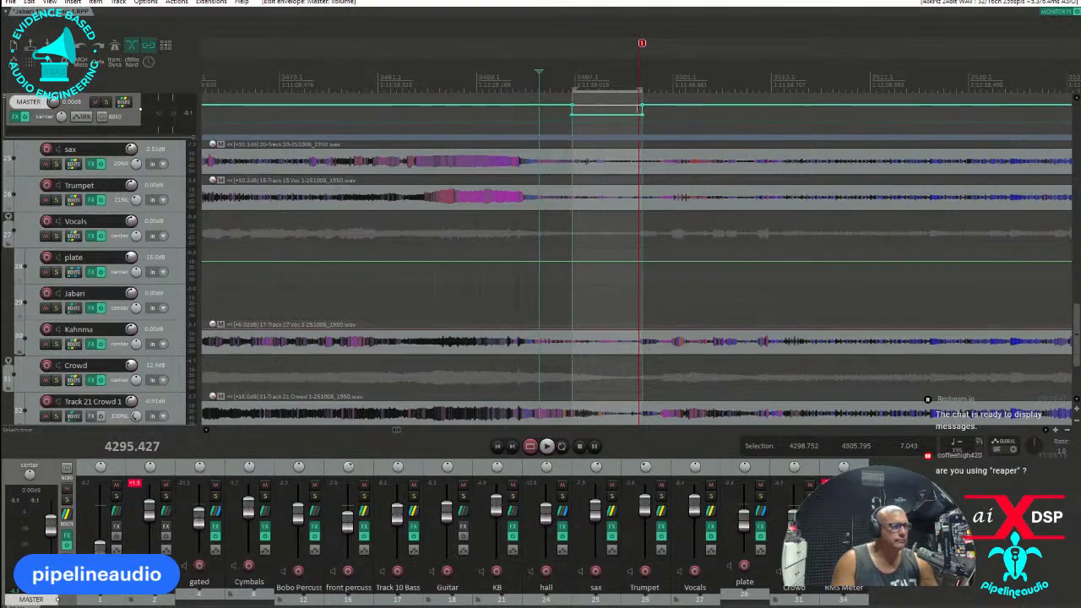
Add a low master volume envelope point near the end marker and remove the dip's first low point to form a gradual fade-out.
{"action": "scroll", "coordinate": [652, 114], "scroll_direction": "up", "scroll_amount": 3}
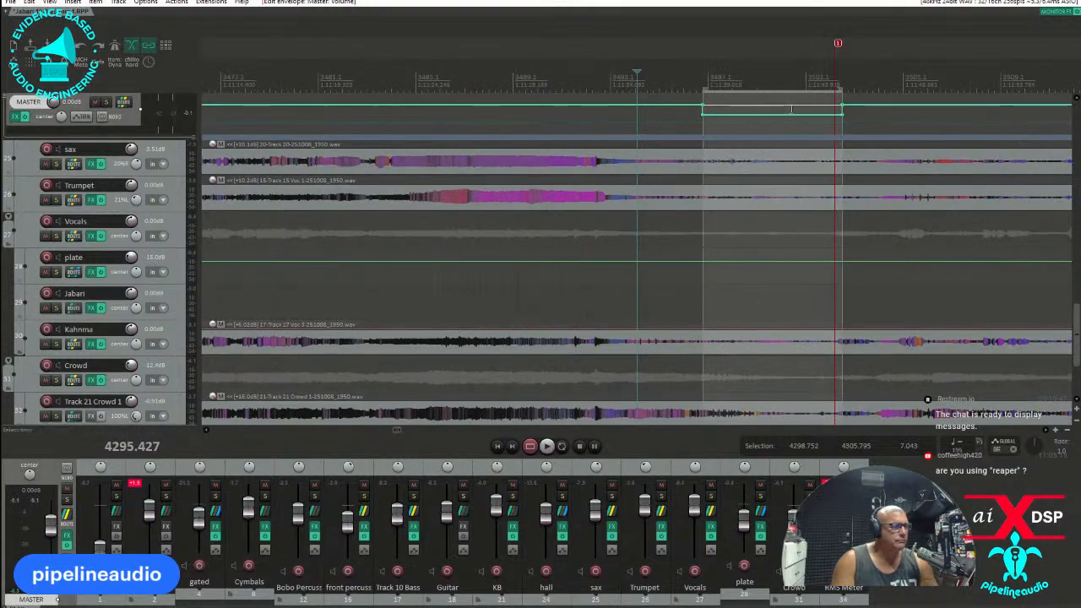
{"action": "left_click", "coordinate": [834, 113]}
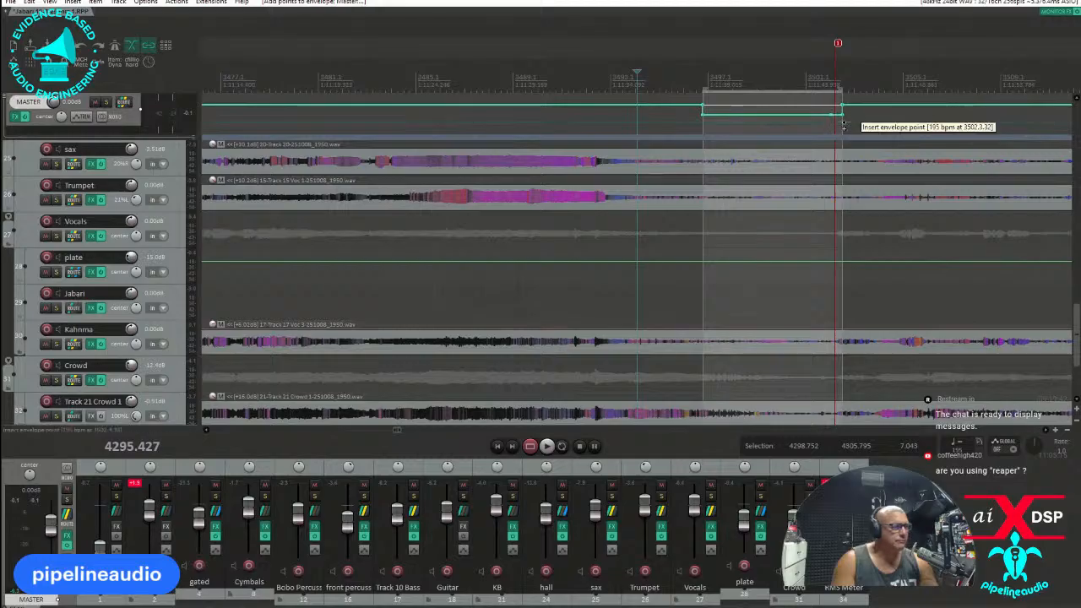
{"action": "left_click", "coordinate": [705, 119], "text": "alt"}
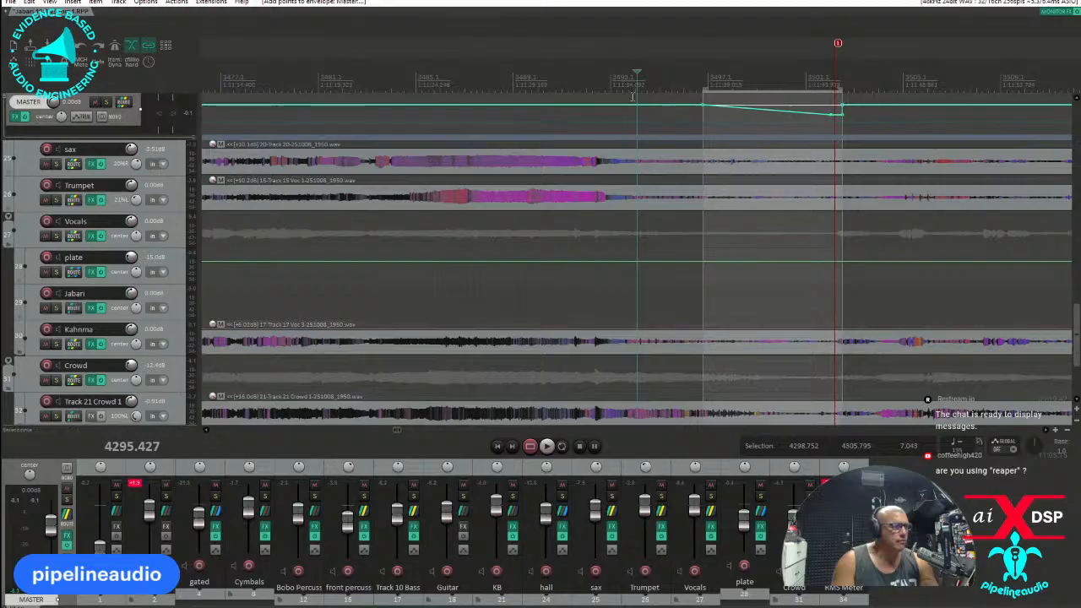
Select the whole song between its start and end markers, from 3776.768 to 4305.593.
{"action": "scroll", "coordinate": [681, 72], "scroll_direction": "down", "scroll_amount": 12}
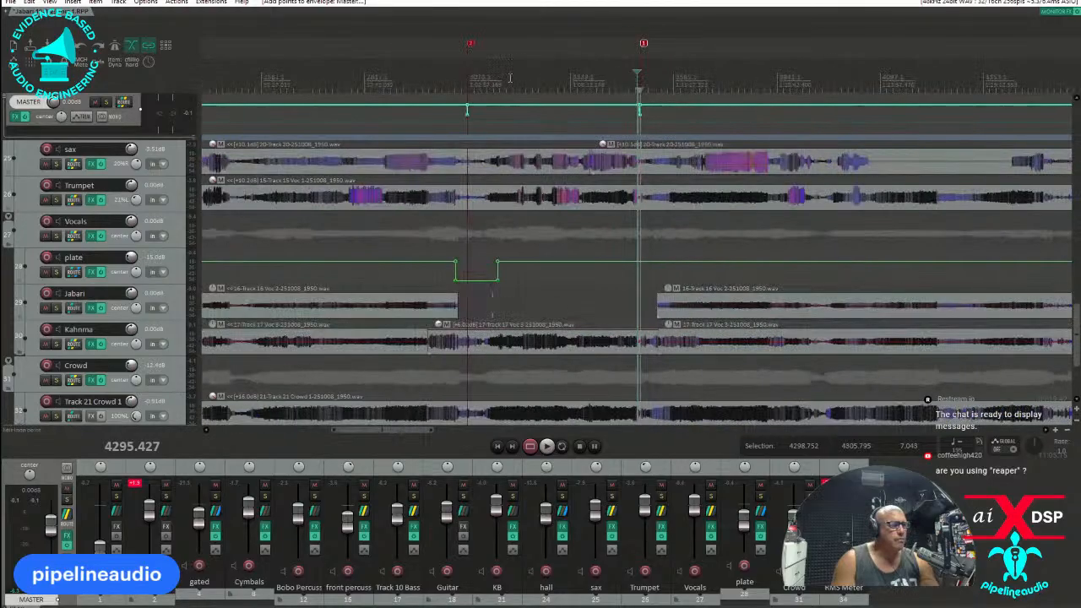
{"action": "double_click", "coordinate": [517, 77]}
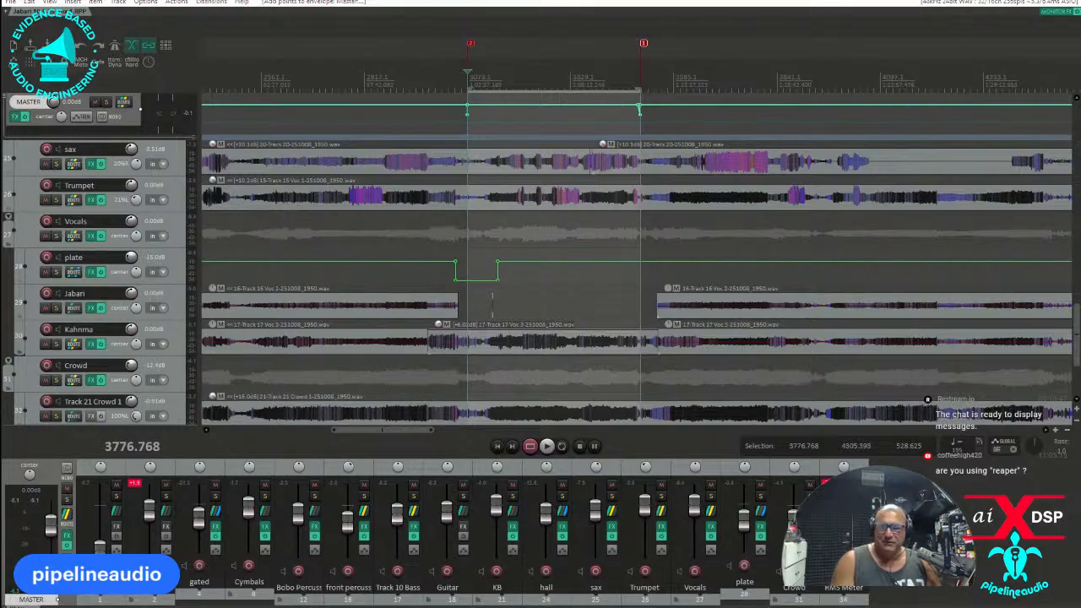
Switch to File Explorer and go up from the Videos and finals folder to Local Disk (K:).
{"action": "key", "text": "alt+Tab"}
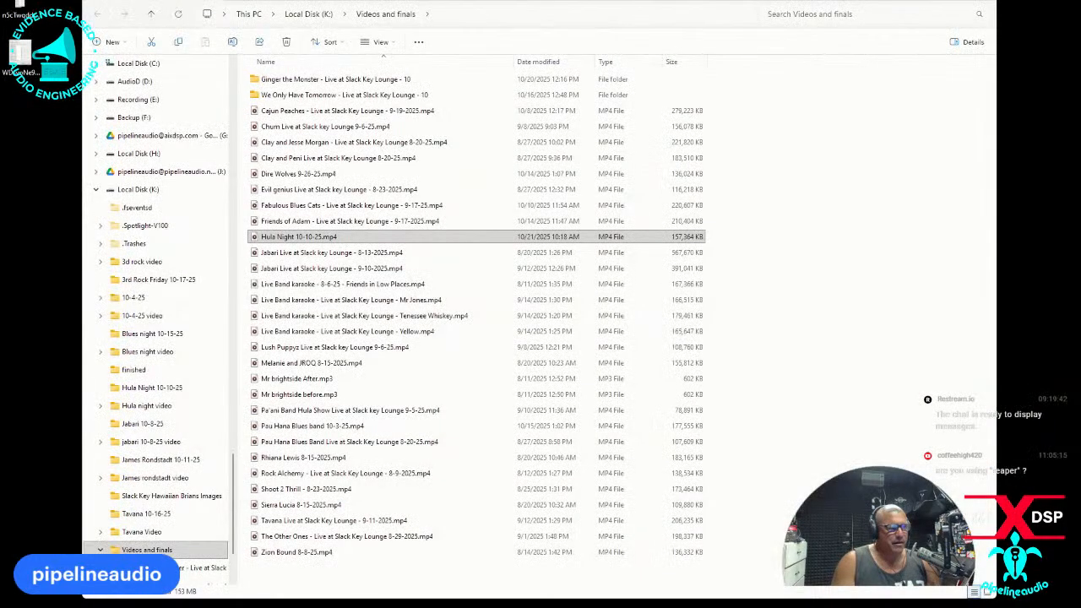
{"action": "left_click", "coordinate": [320, 13]}
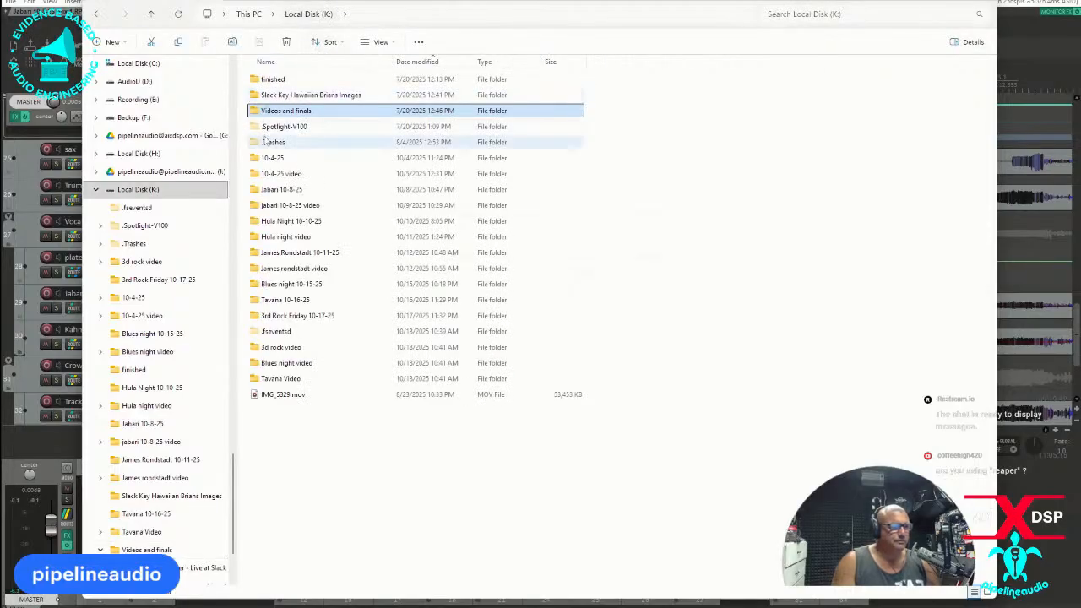